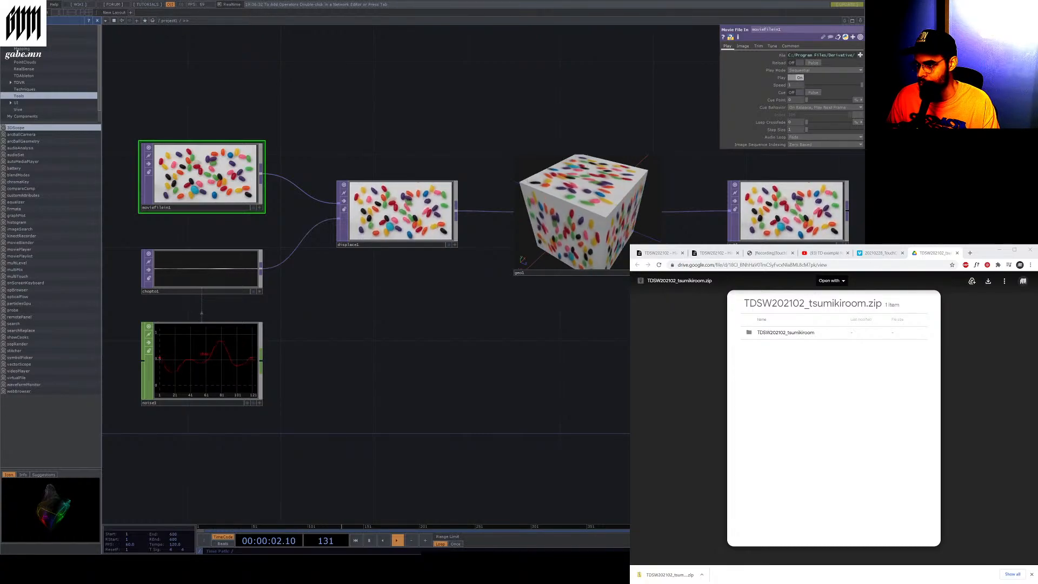
Open the recent project file TDSW202102_tsumikiroom
click(7, 4)
mouse_move(32, 33)
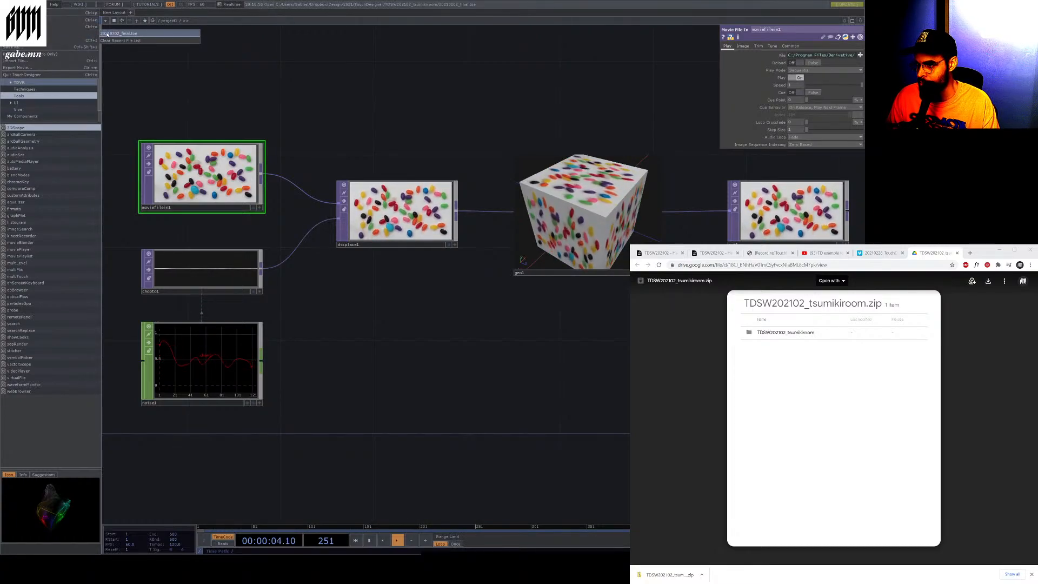
click(75, 28)
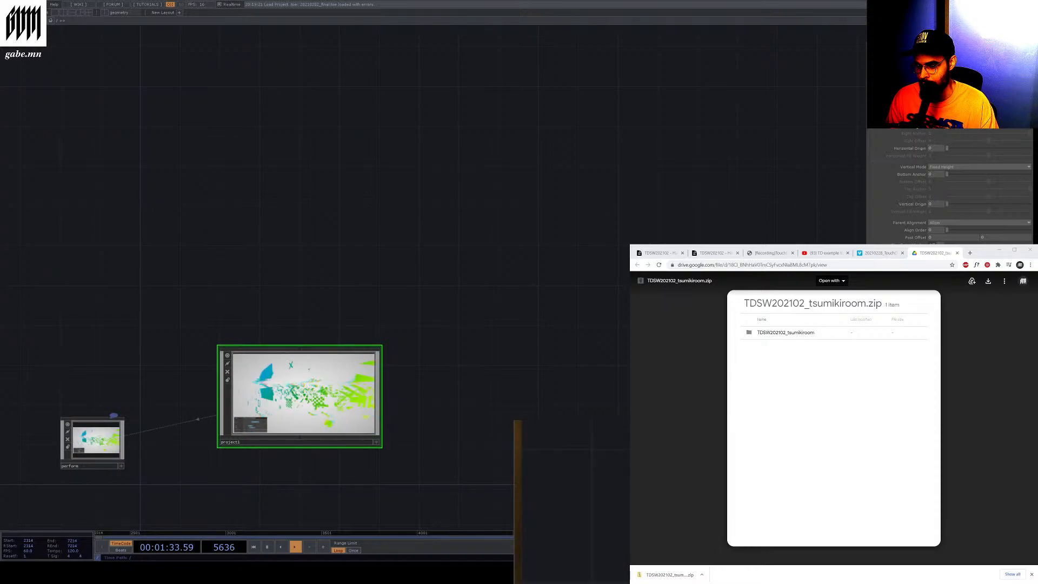
Pause the timeline and enter the project1 component to view its network
click(267, 547)
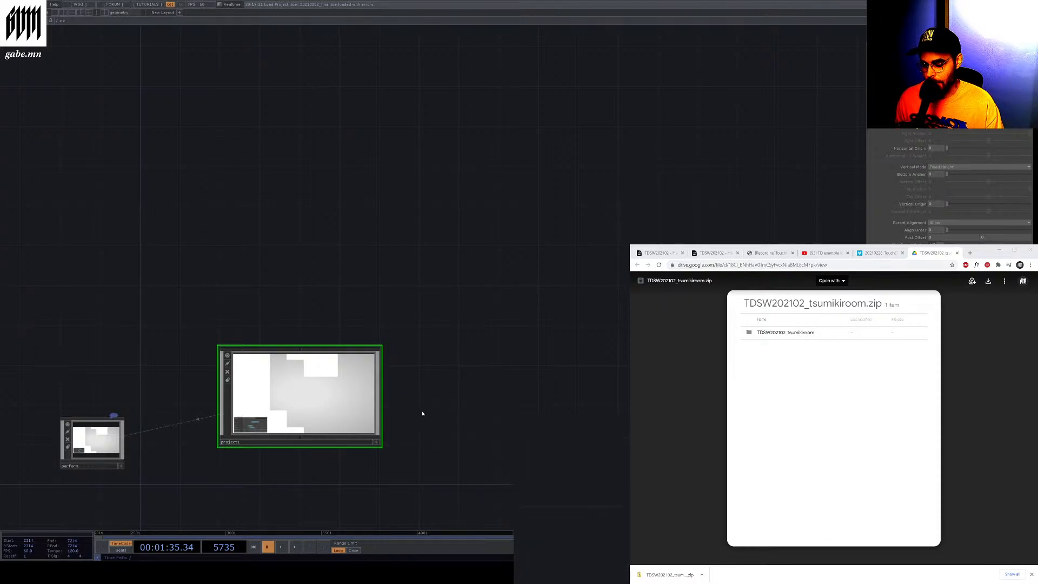
double_click(255, 428)
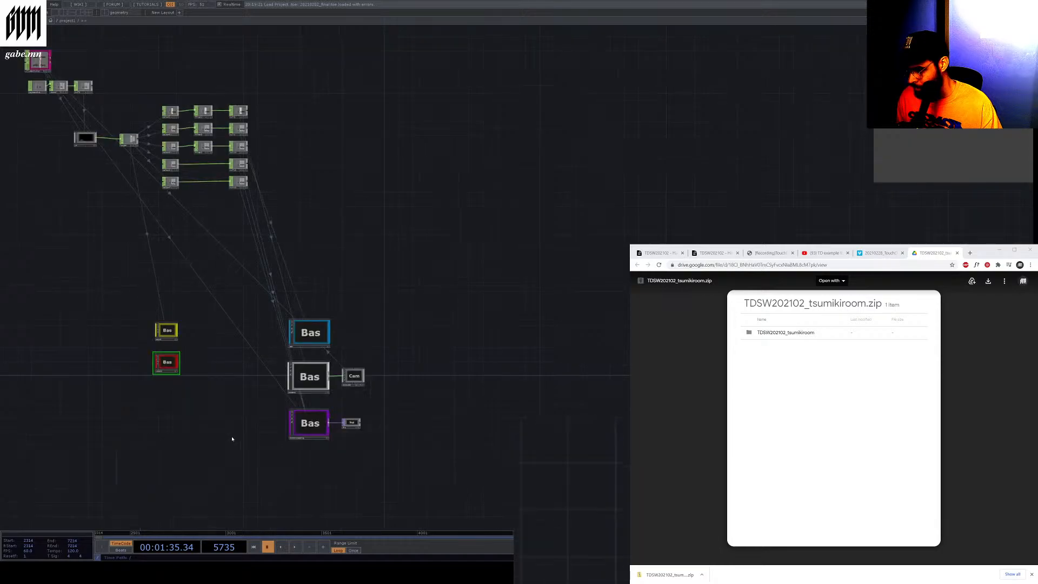
drag(416, 144, 603, 123)
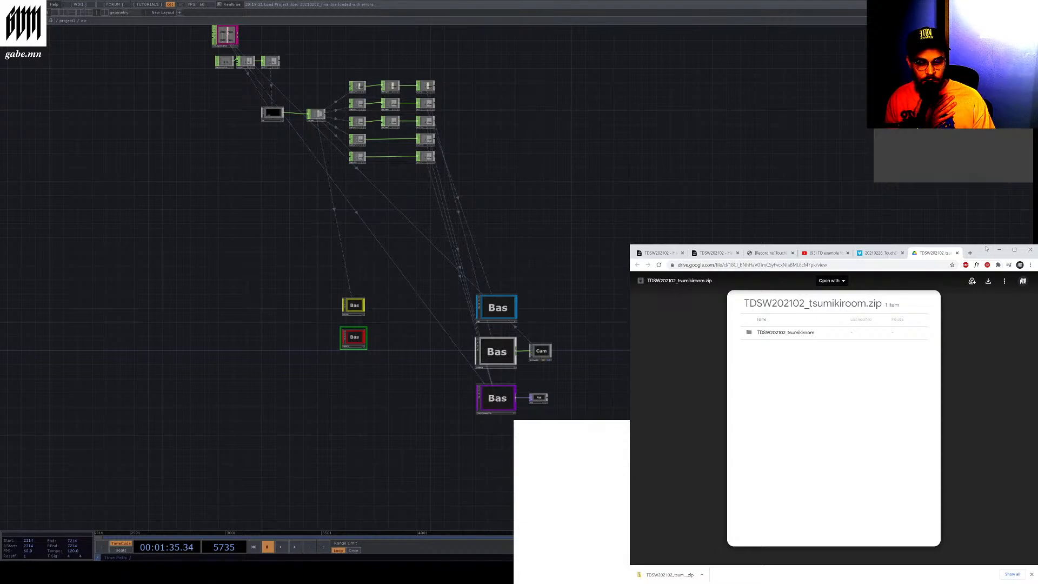
Read the Patreon post for the TouchDesigner Vol.038 recording in the browser
click(767, 252)
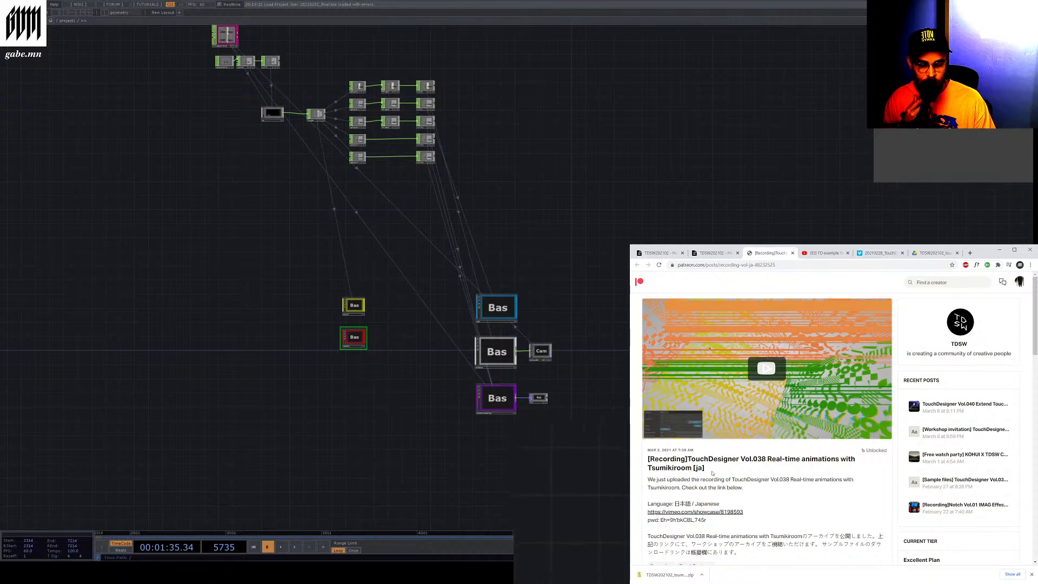
drag(643, 487, 750, 489)
click(751, 488)
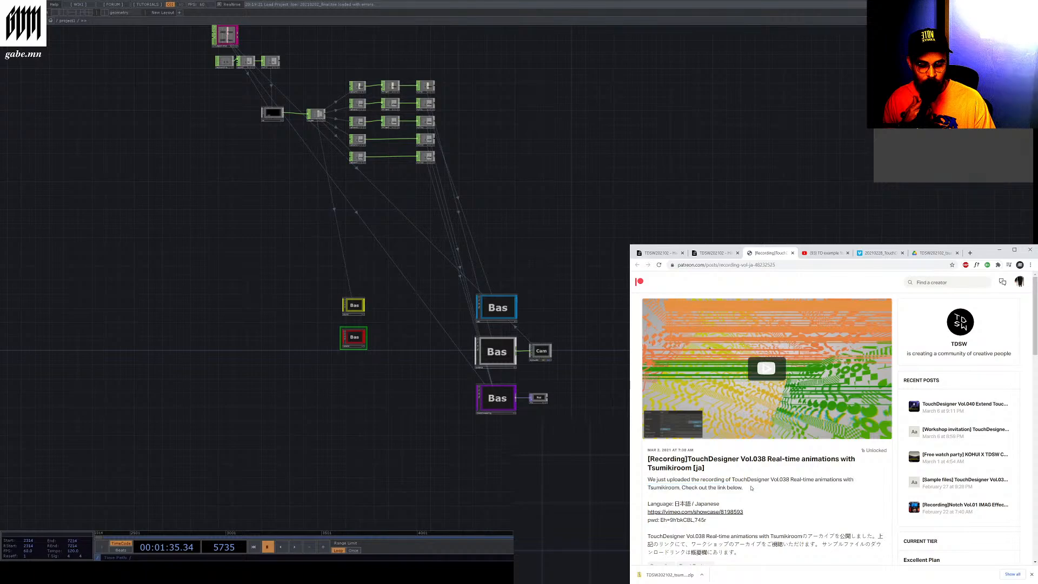
scroll(751, 488, down, 4)
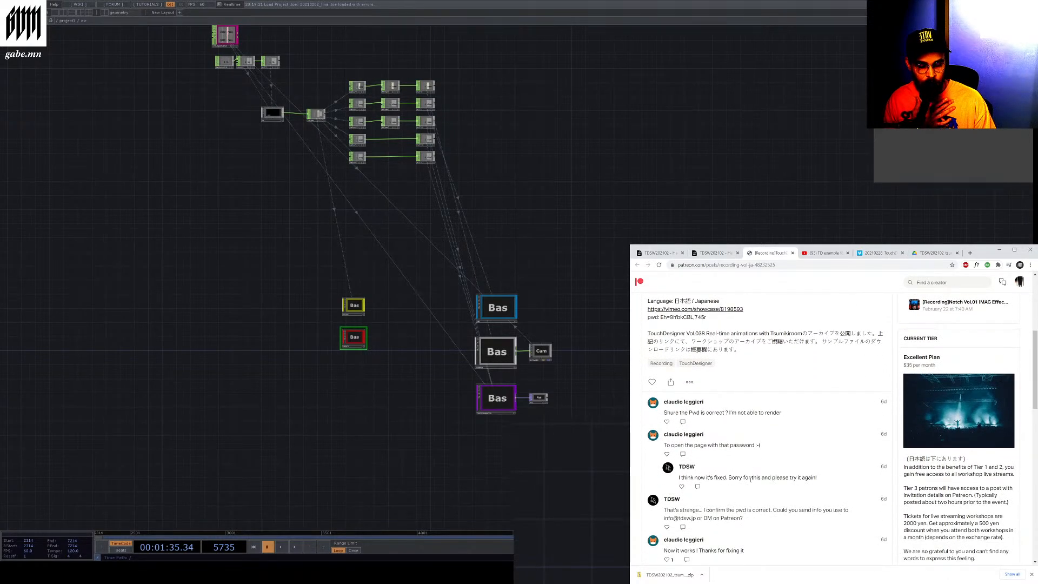
scroll(694, 474, down, 1)
scroll(694, 474, up, 5)
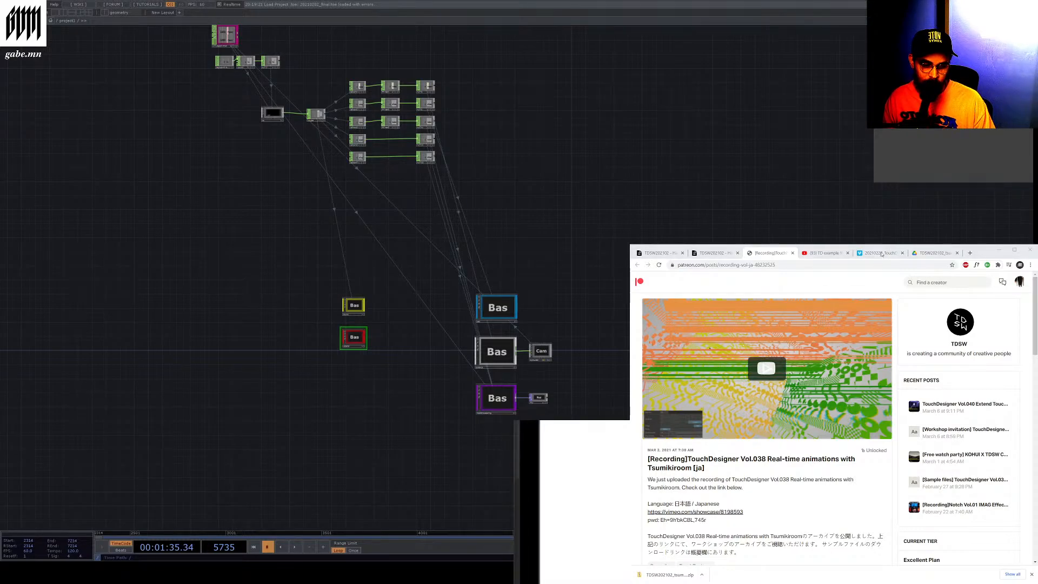
Scrub through the 20210228_TouchDesigner_038_1/3 workshop video on Vimeo
click(879, 253)
scroll(810, 401, up, 2)
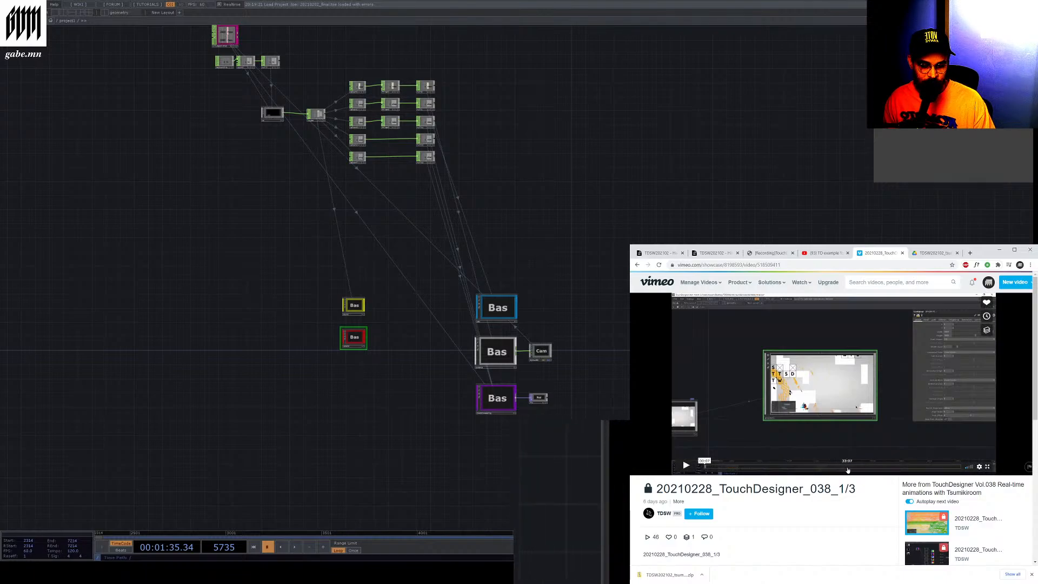
click(848, 465)
click(876, 466)
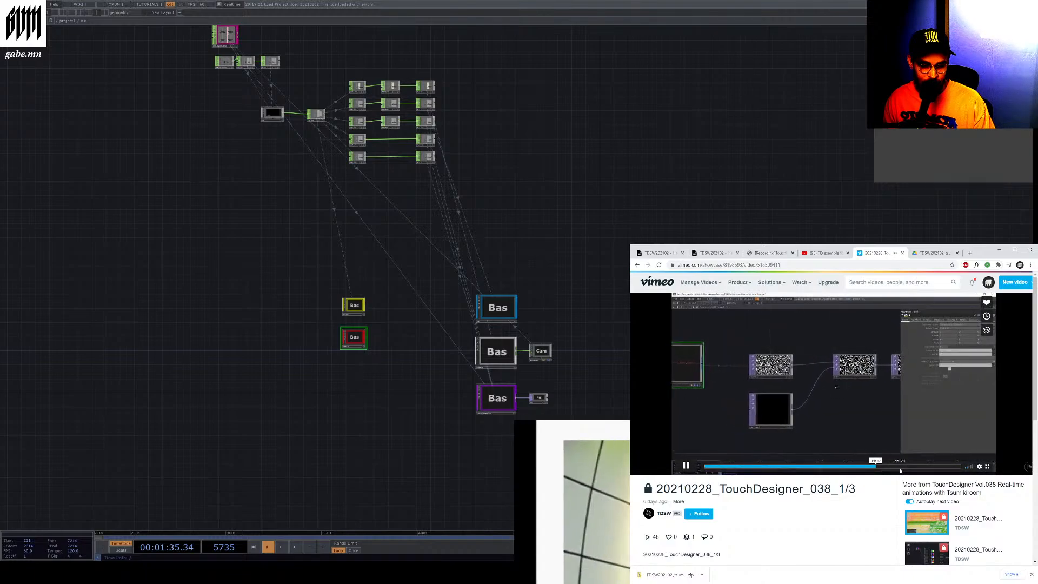
click(684, 464)
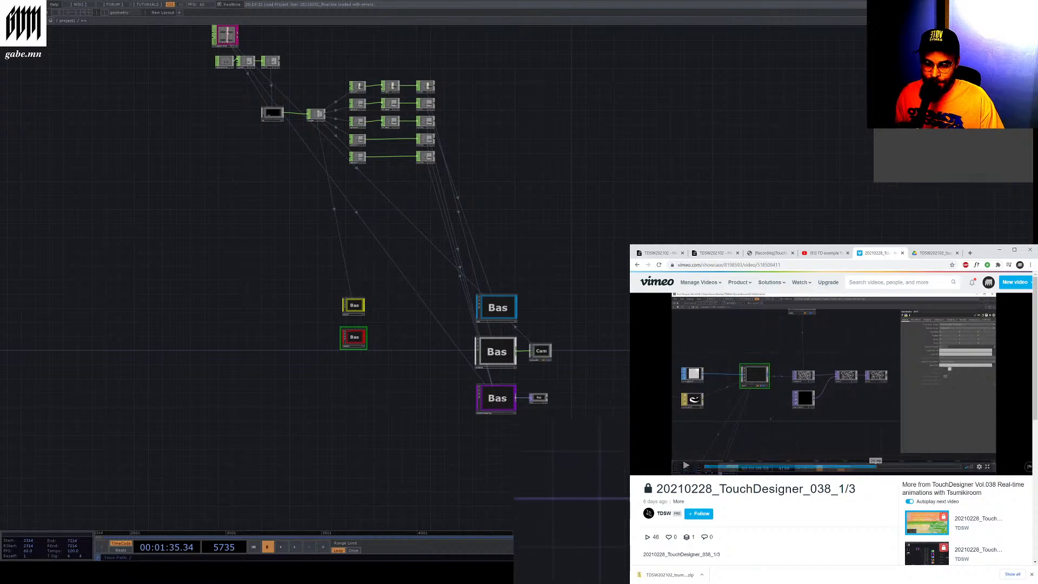
Examine the resolution, keyboard, count and select nodes in the project network
scroll(242, 59, up, 10)
scroll(276, 179, down, 6)
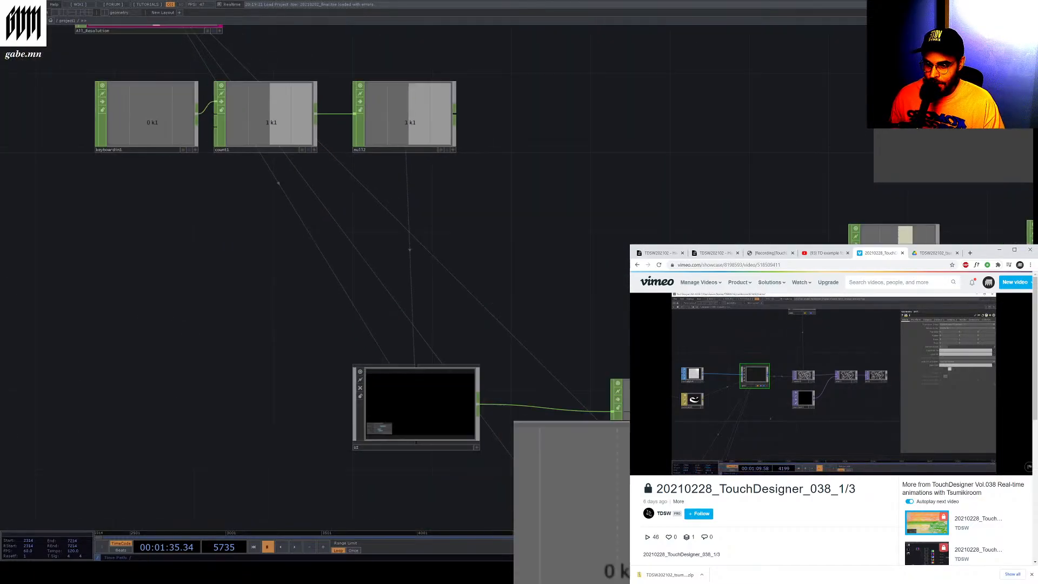
click(212, 298)
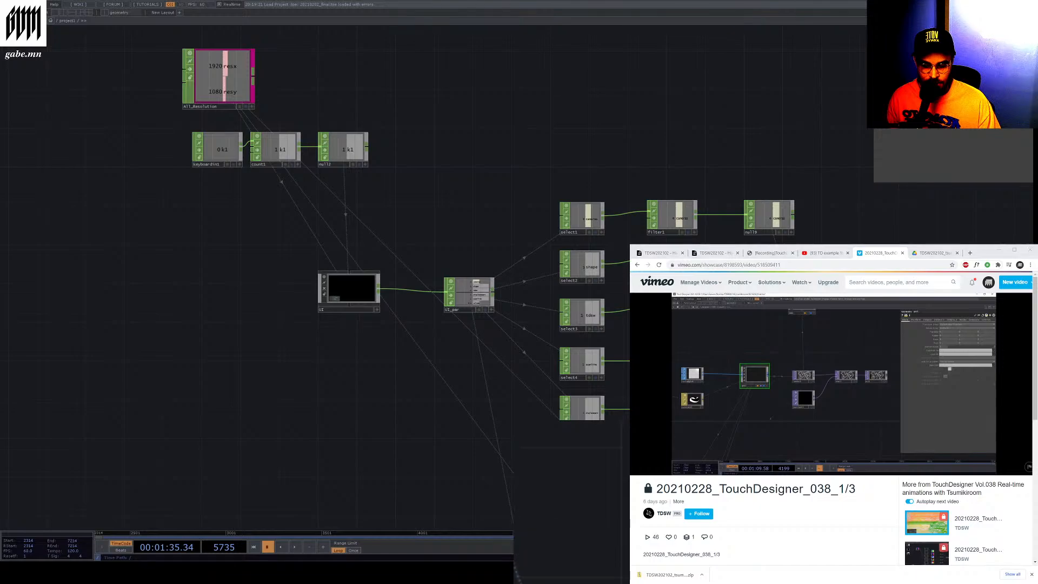
scroll(212, 299, up, 3)
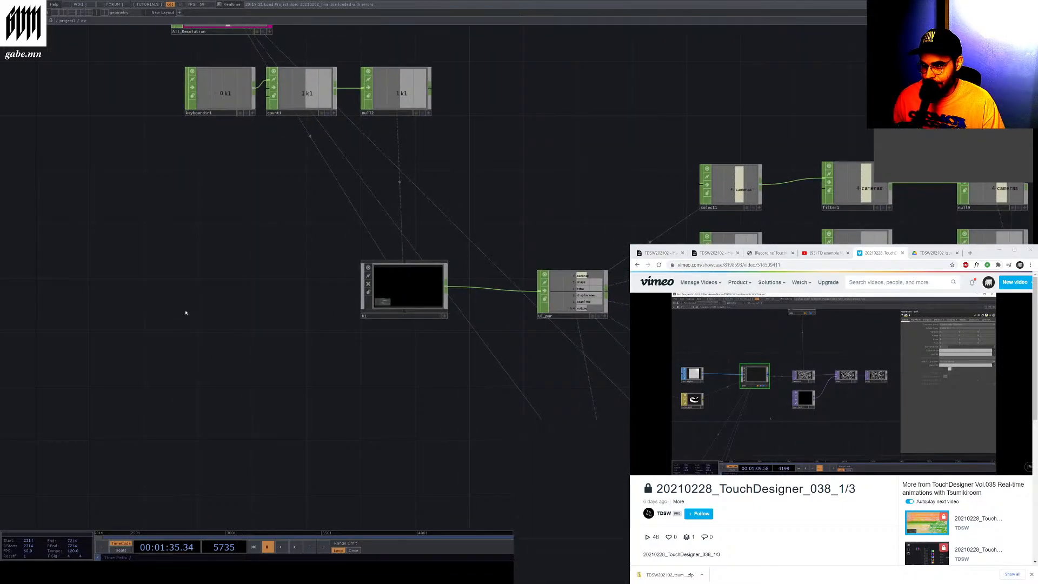
scroll(181, 308, down, 5)
scroll(281, 324, up, 1)
scroll(378, 315, up, 4)
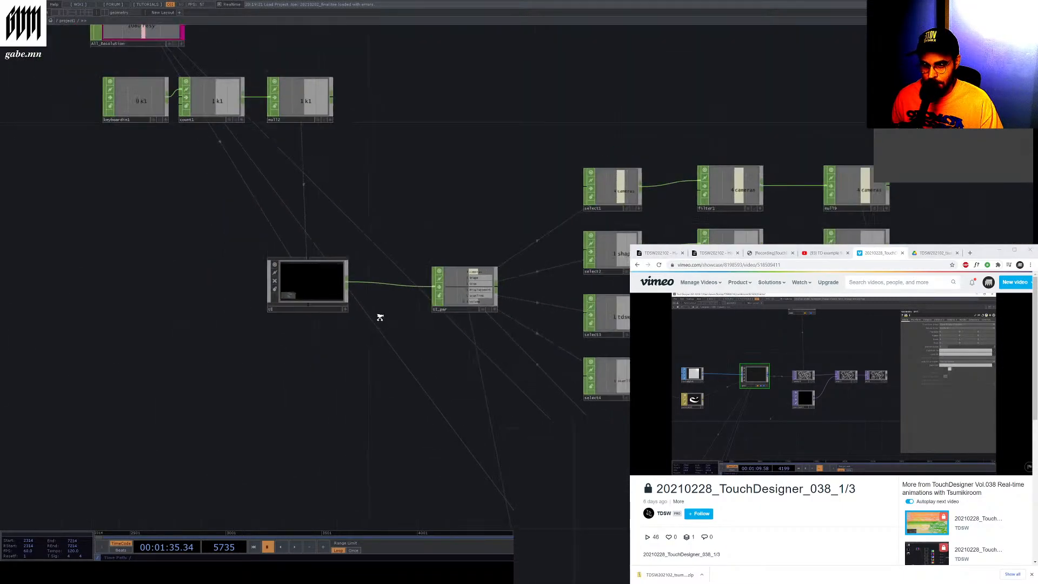
scroll(383, 318, down, 3)
scroll(383, 317, up, 2)
Read the introduction and schedule of the TDSW202102 lecture notes on HackMD
click(719, 260)
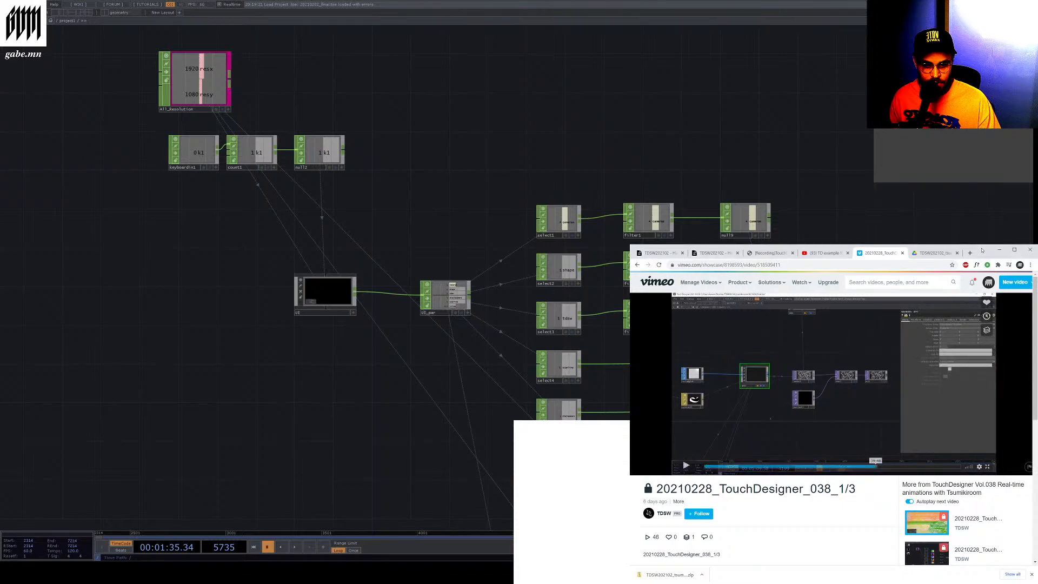
click(714, 254)
click(670, 254)
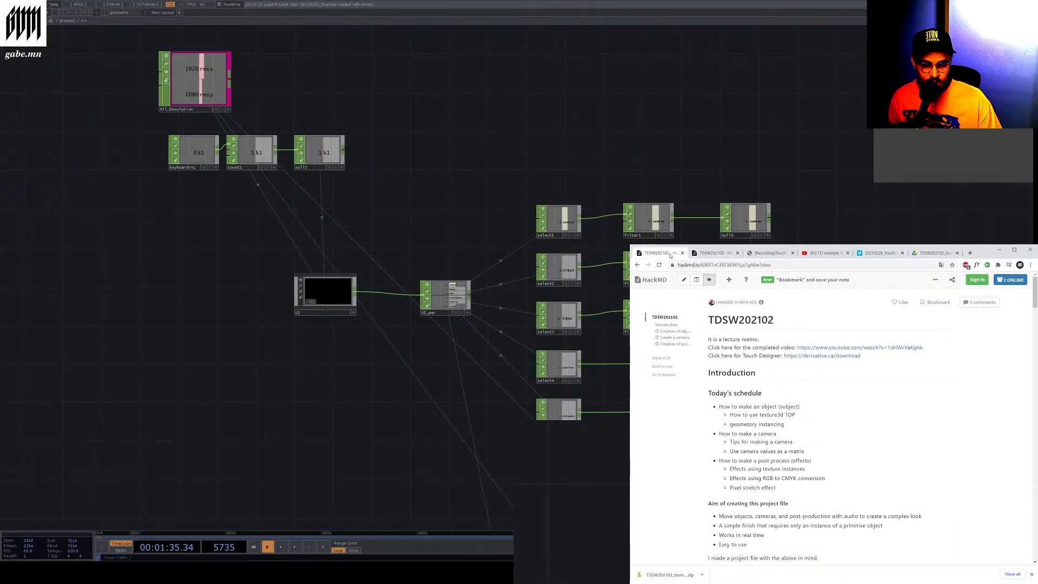
scroll(797, 381, down, 1)
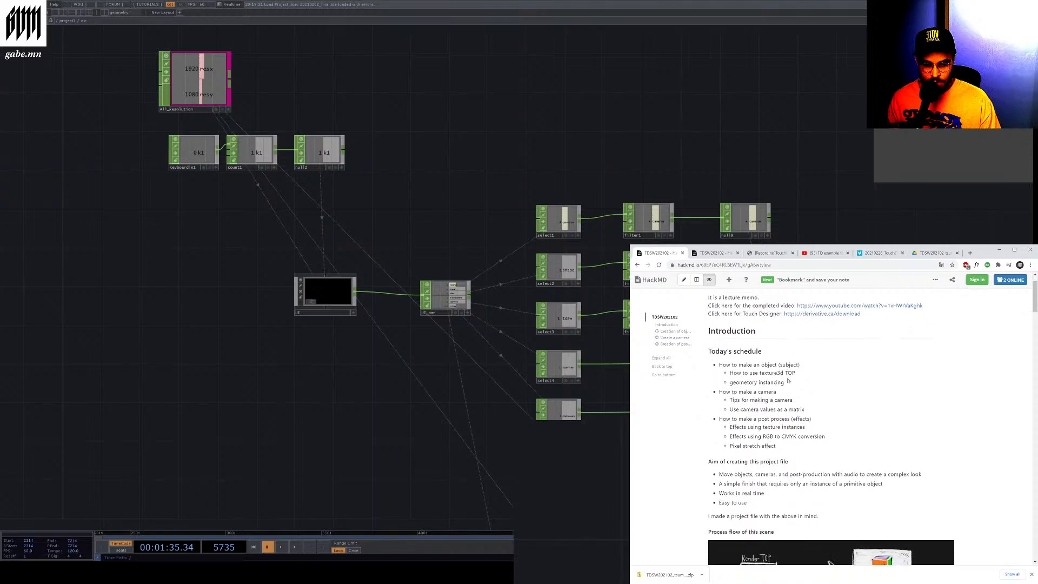
drag(719, 340, 800, 340)
click(771, 356)
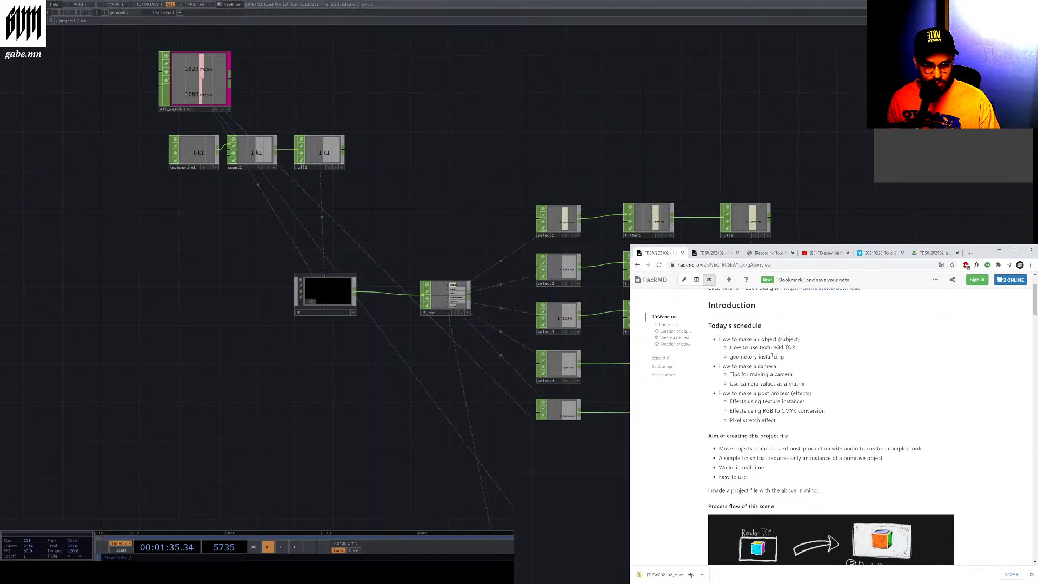
scroll(767, 373, down, 1)
scroll(749, 376, down, 1)
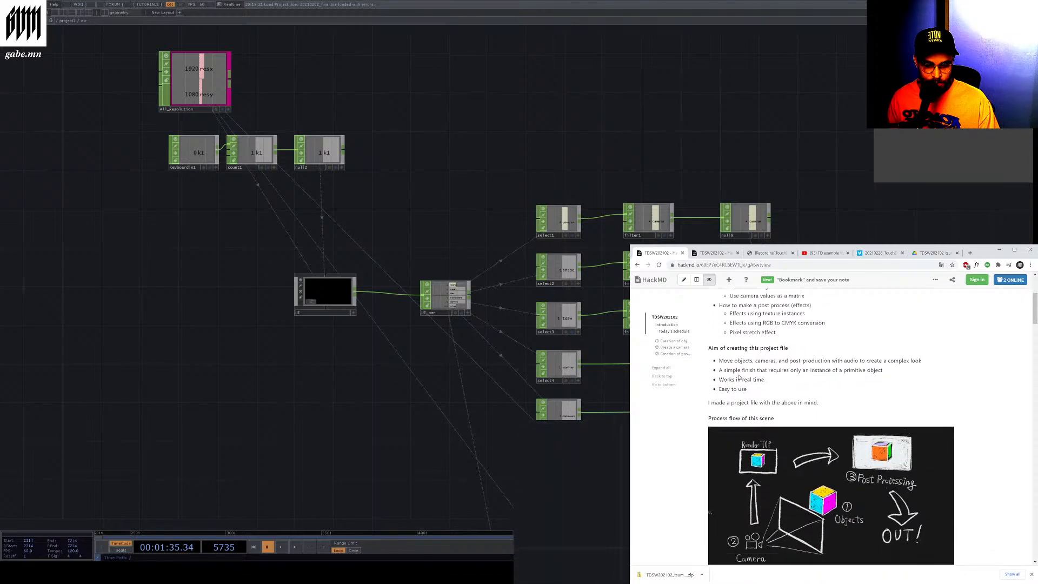
drag(721, 358, 793, 360)
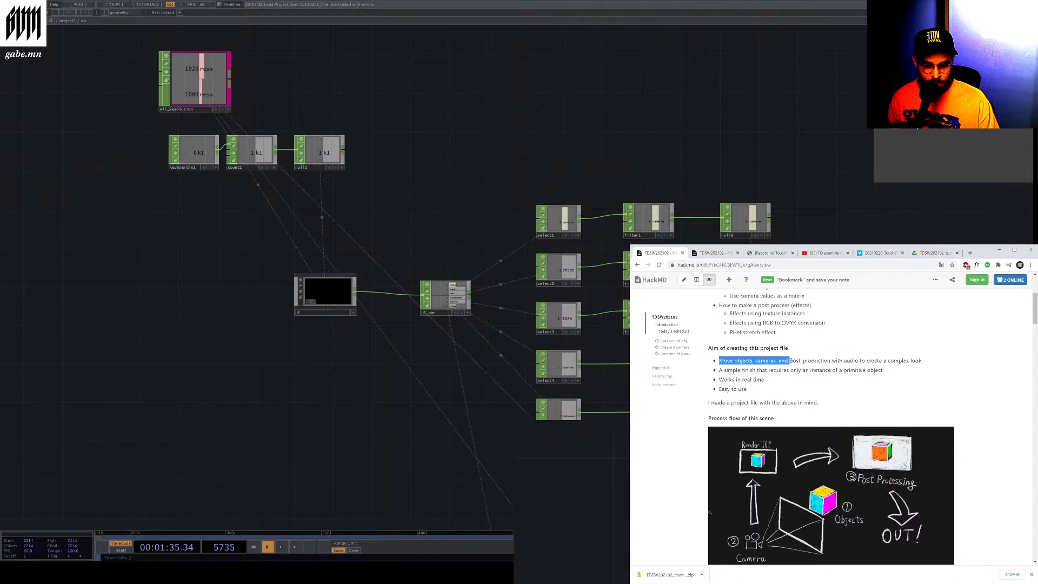
click(823, 357)
drag(718, 364, 869, 363)
click(783, 377)
scroll(783, 376, down, 5)
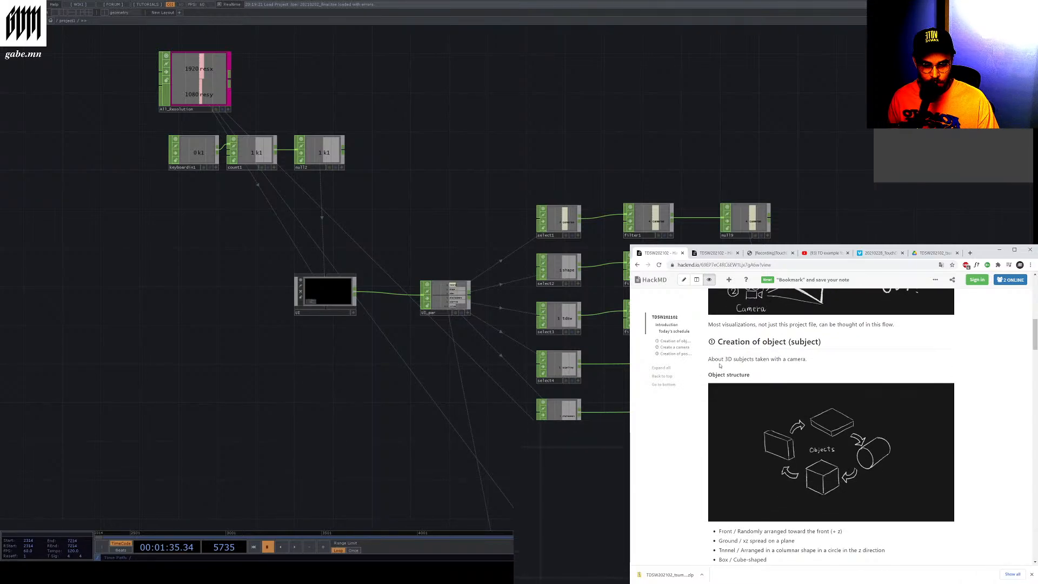
Read the lecture notes' section on creating the object and using texture3D TOP
drag(709, 359, 792, 361)
click(799, 362)
scroll(800, 361, down, 3)
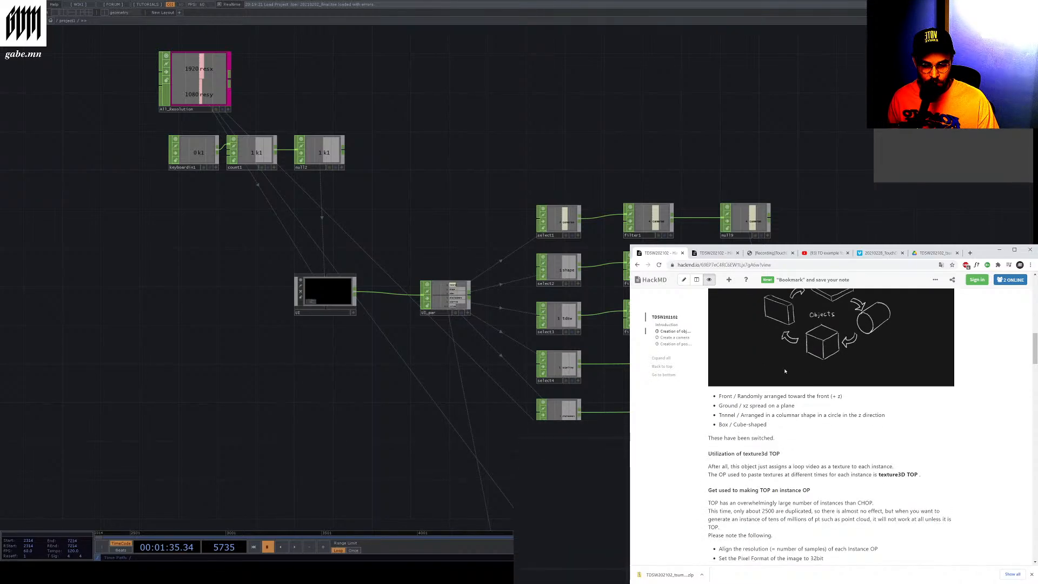
scroll(784, 371, down, 1)
drag(719, 363, 770, 363)
scroll(812, 464, up, 2)
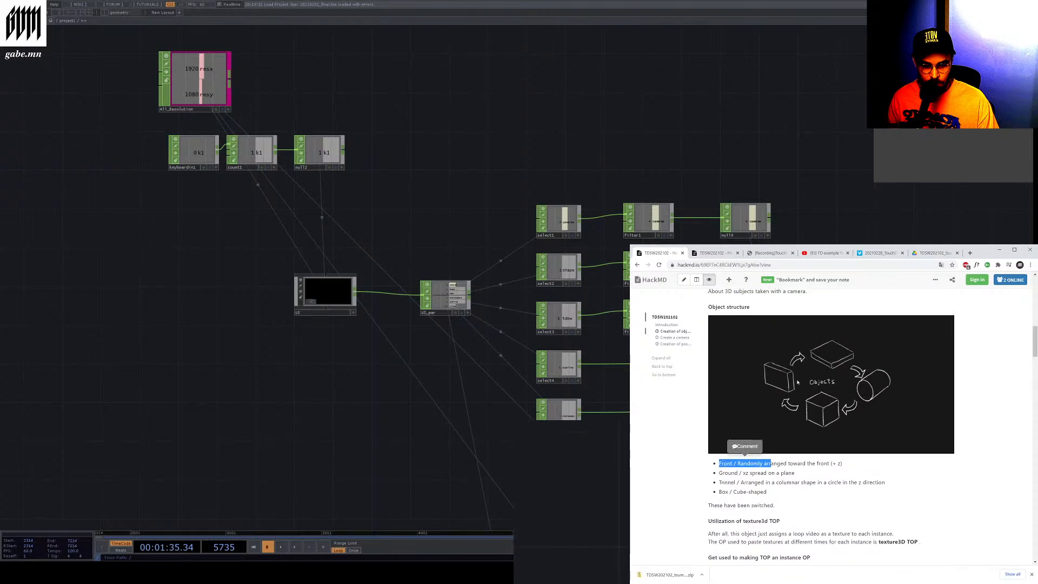
click(736, 481)
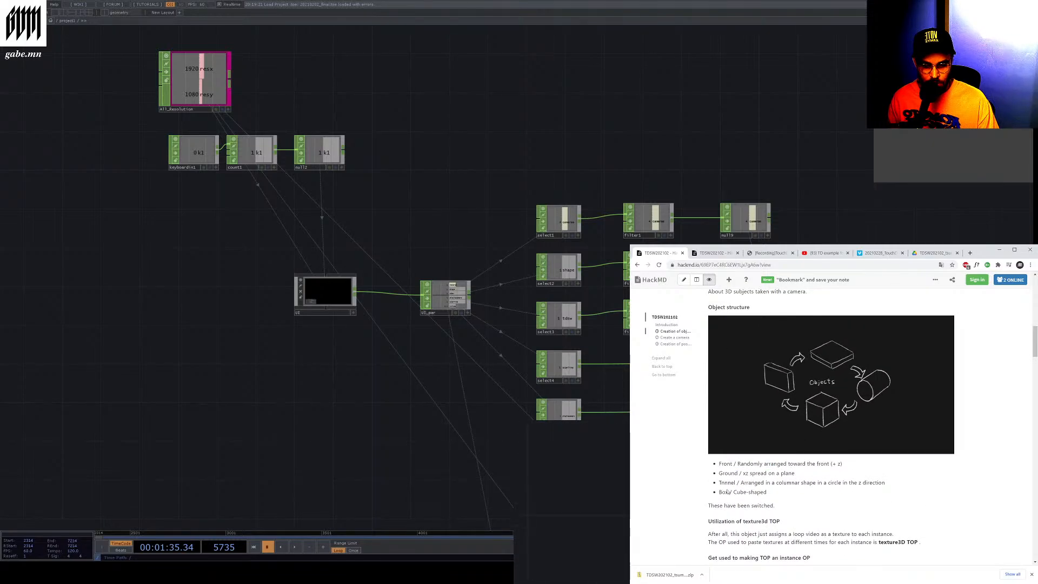
drag(709, 506, 776, 506)
scroll(777, 500, down, 2)
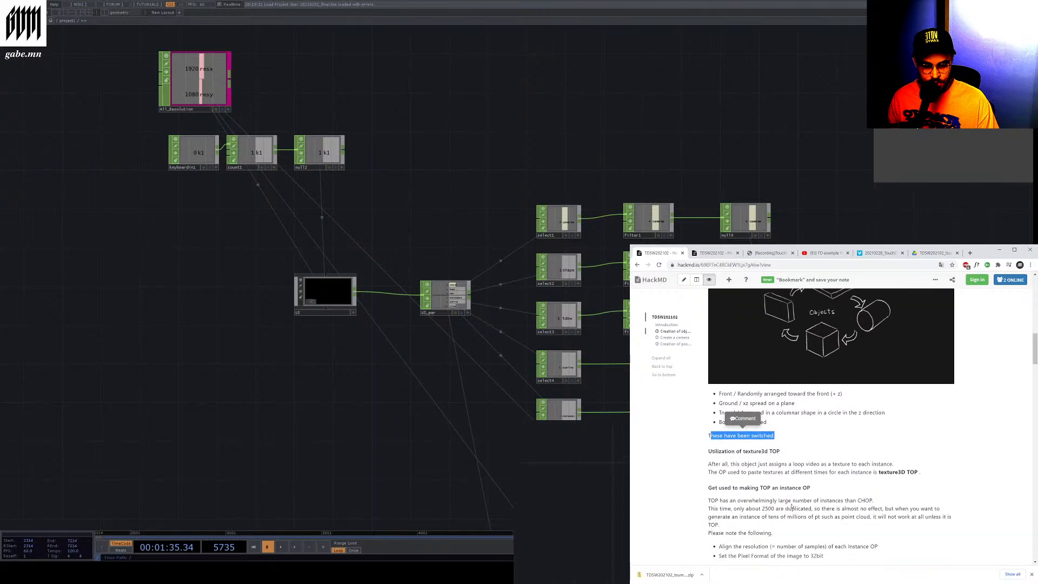
click(779, 469)
scroll(778, 469, down, 2)
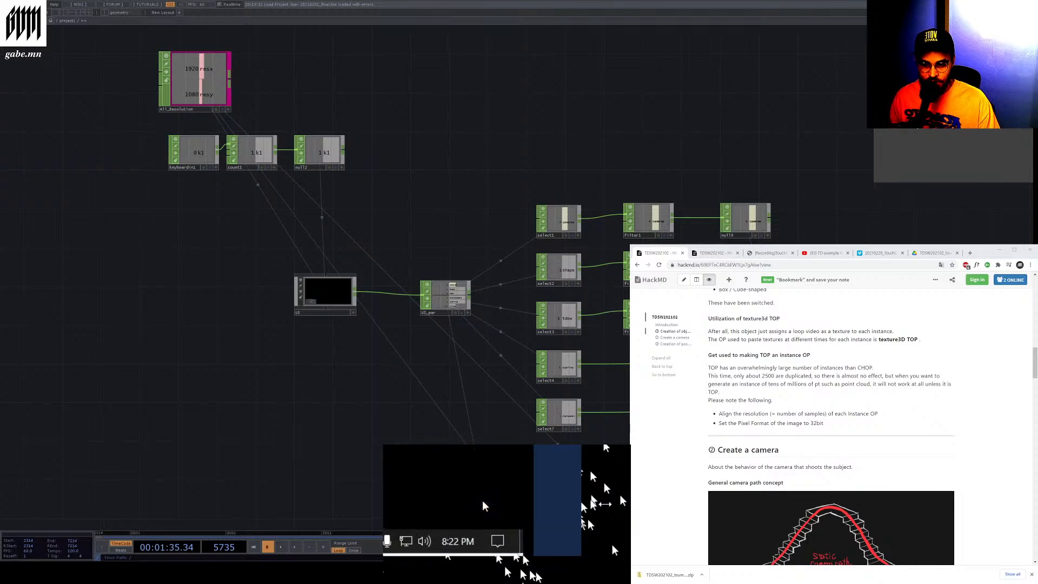
Inspect the keyboardin1, count1 and select CHOP nodes across the project network
scroll(263, 183, up, 5)
scroll(269, 195, down, 10)
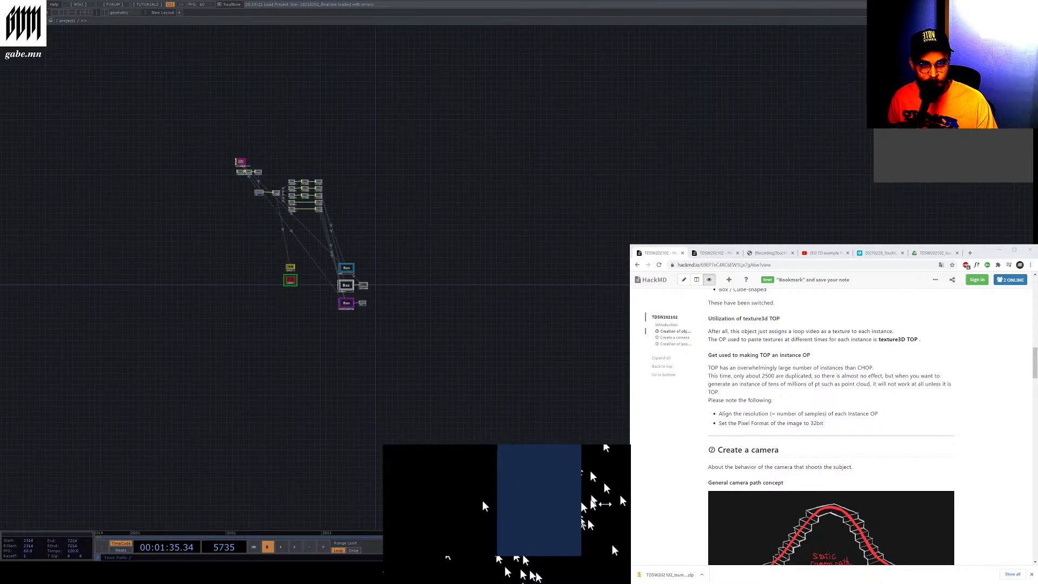
scroll(231, 152, up, 13)
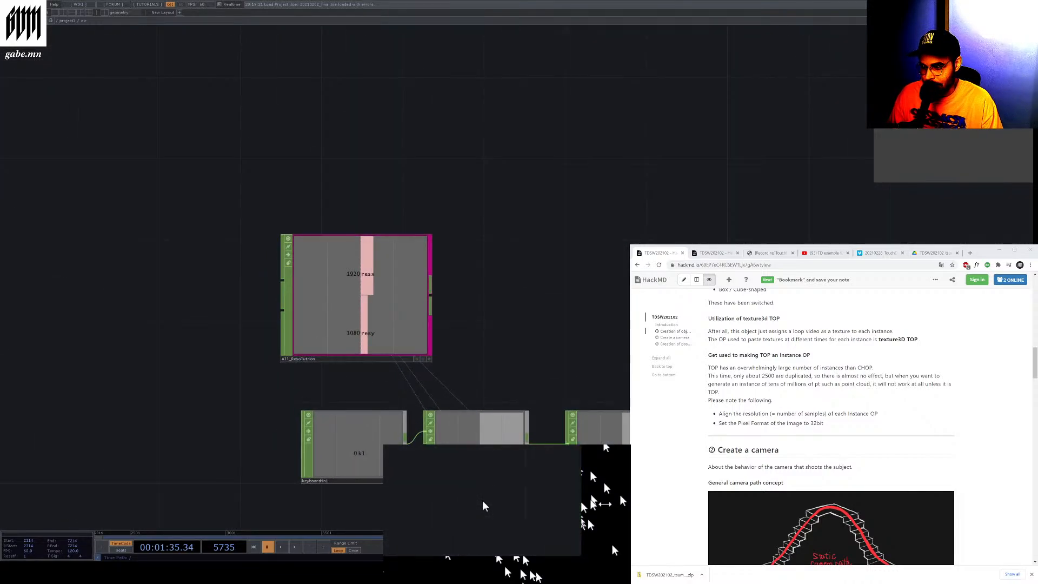
scroll(212, 227, down, 2)
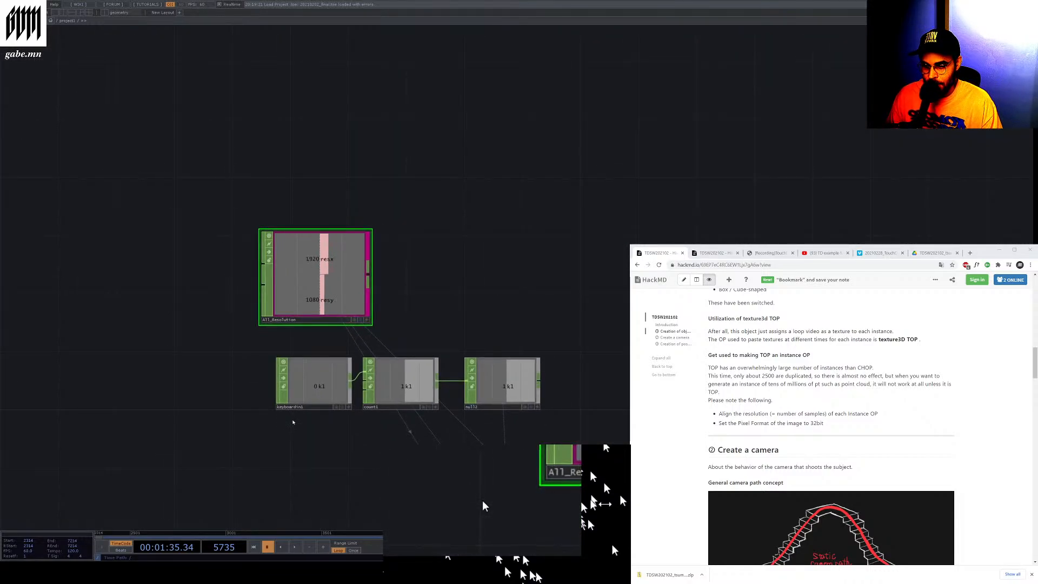
click(303, 397)
scroll(303, 405, up, 4)
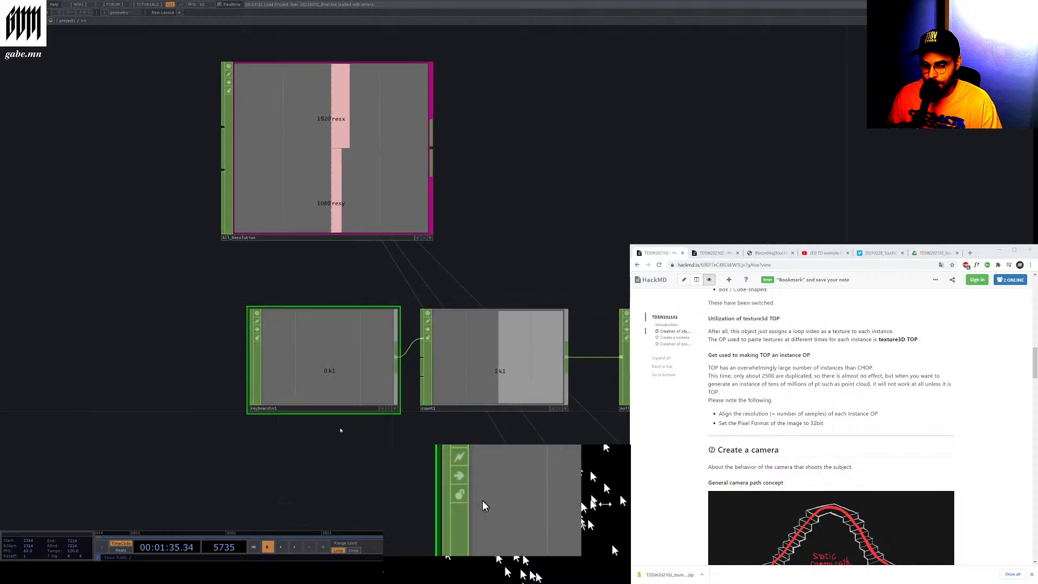
click(434, 377)
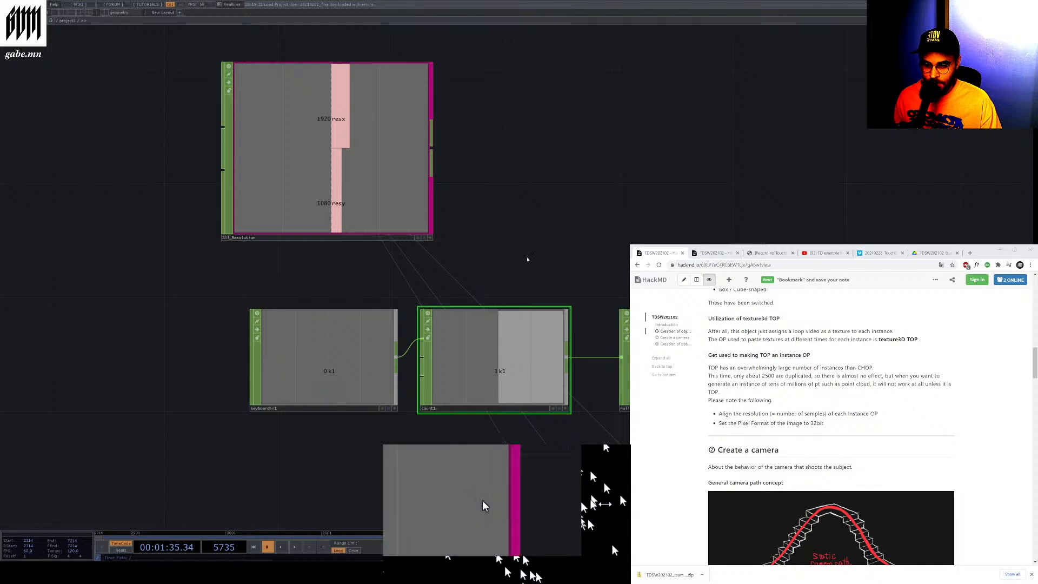
scroll(518, 253, down, 4)
scroll(442, 262, down, 6)
scroll(565, 433, up, 6)
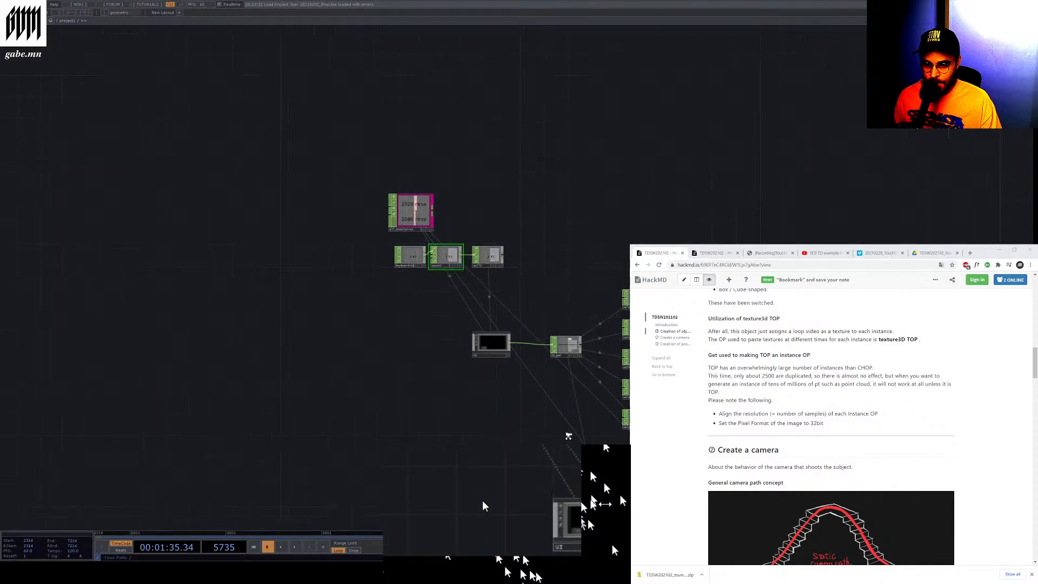
scroll(314, 249, down, 4)
scroll(312, 247, down, 2)
scroll(267, 213, up, 8)
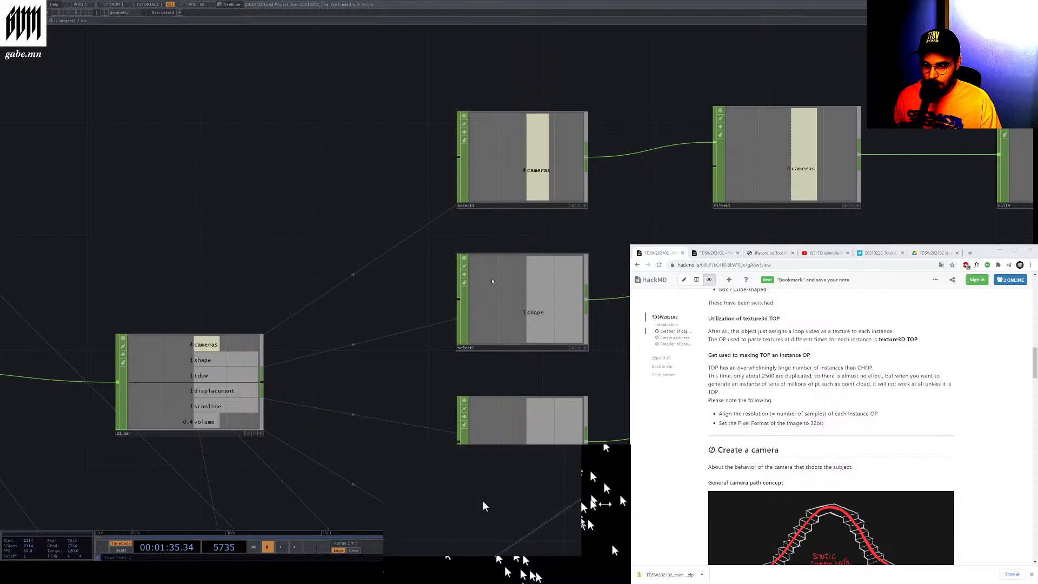
Inspect the select CHOPs for shape, tdsw, scanline and the remaining parameters, and the UI_par node feeding them
scroll(488, 276, down, 3)
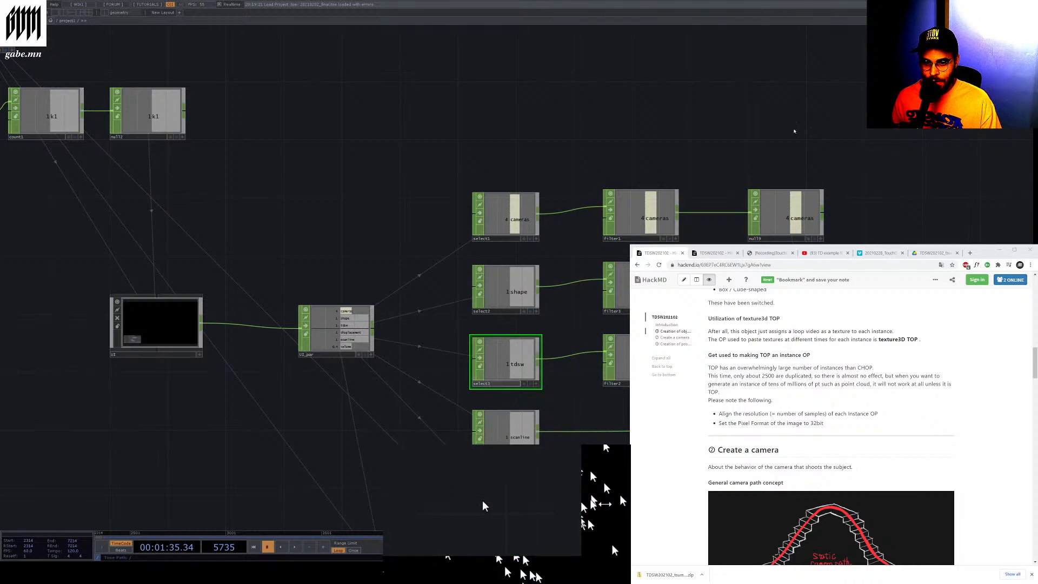
click(501, 313)
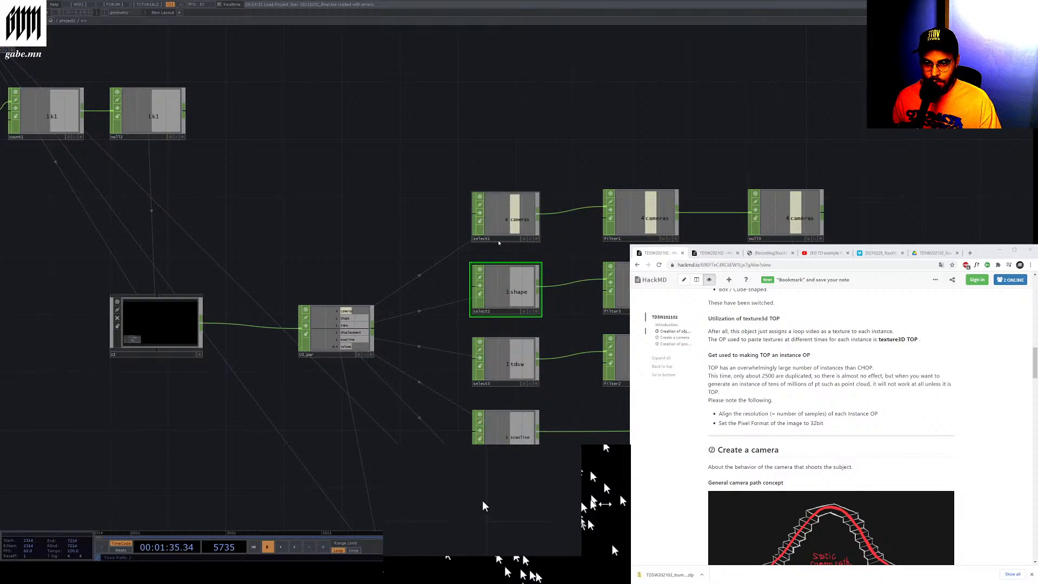
click(503, 385)
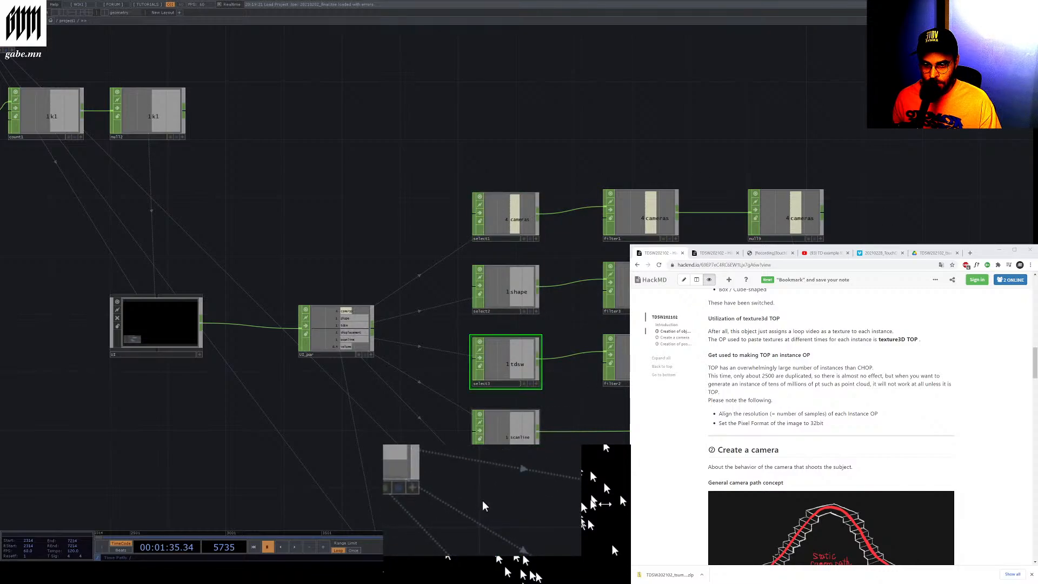
click(503, 448)
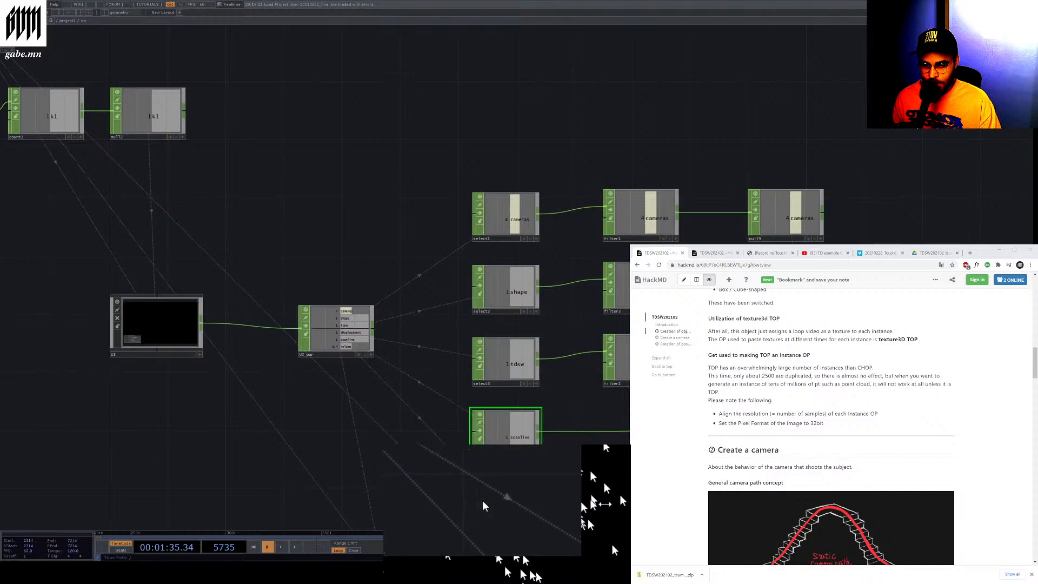
scroll(525, 294, down, 5)
scroll(509, 412, up, 5)
click(514, 415)
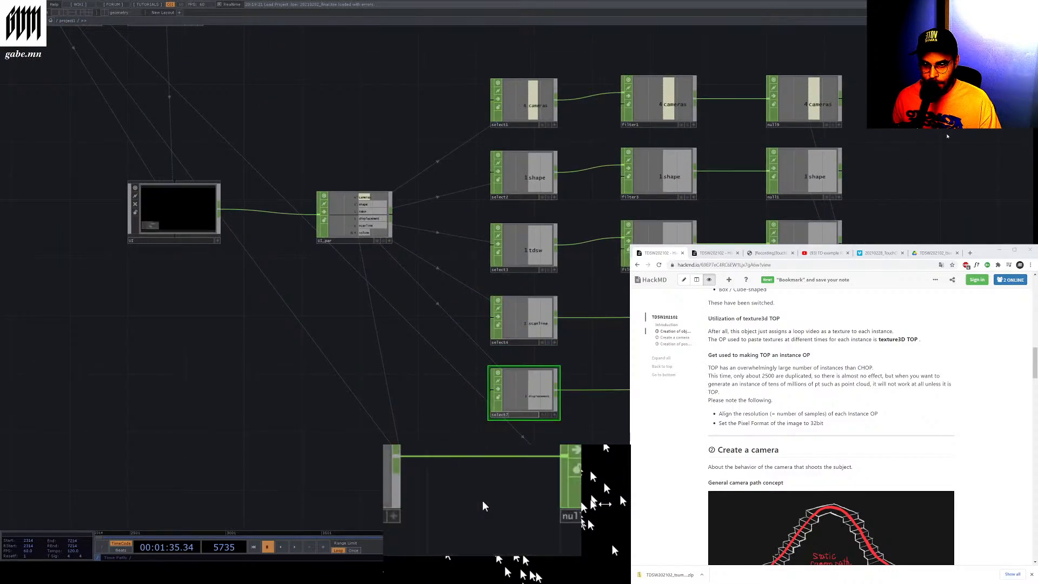
click(347, 240)
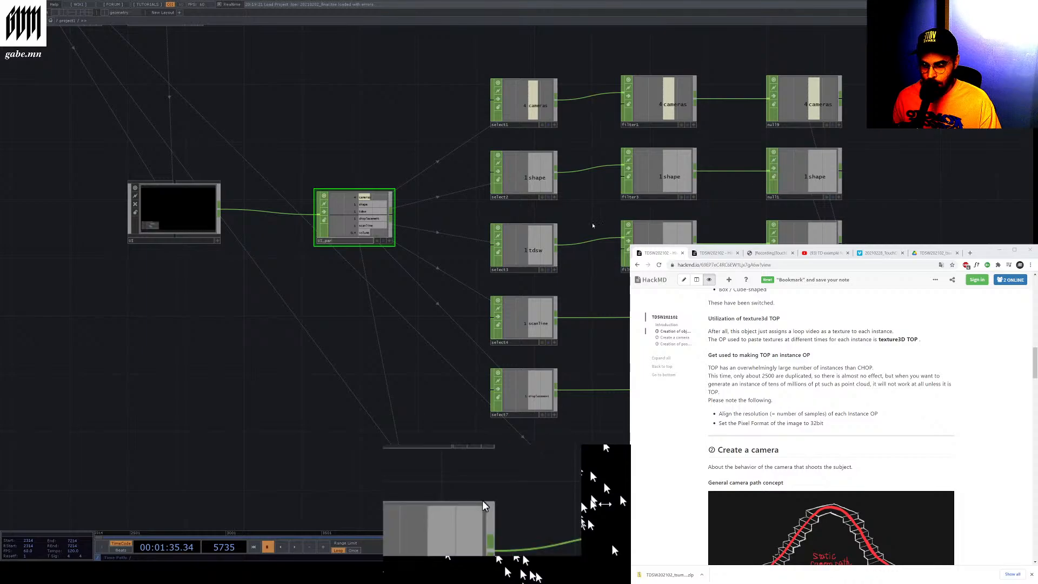
Open the ui component and look over its container and widget network
scroll(524, 287, down, 4)
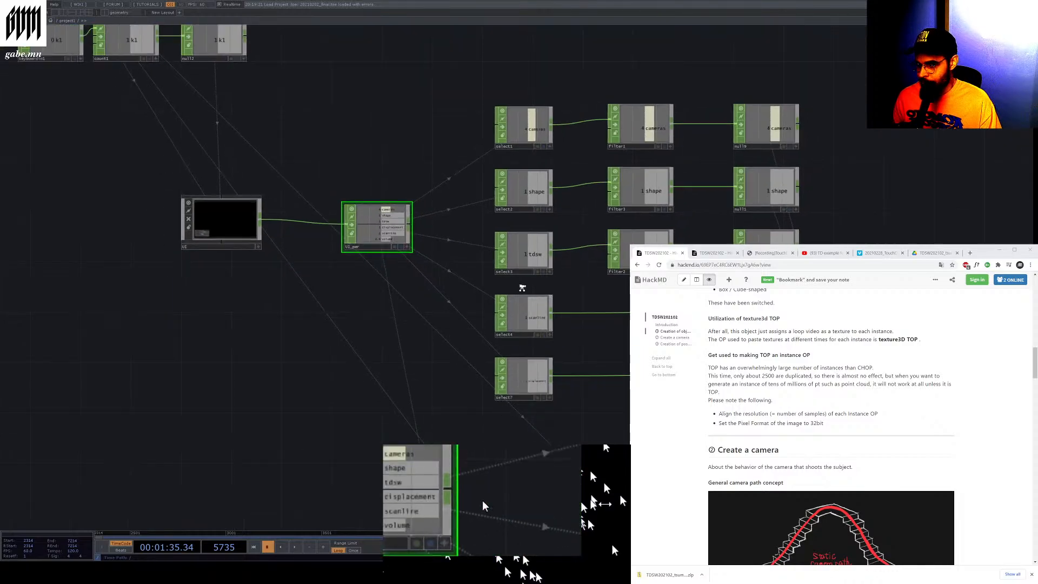
scroll(301, 275, up, 8)
click(449, 189)
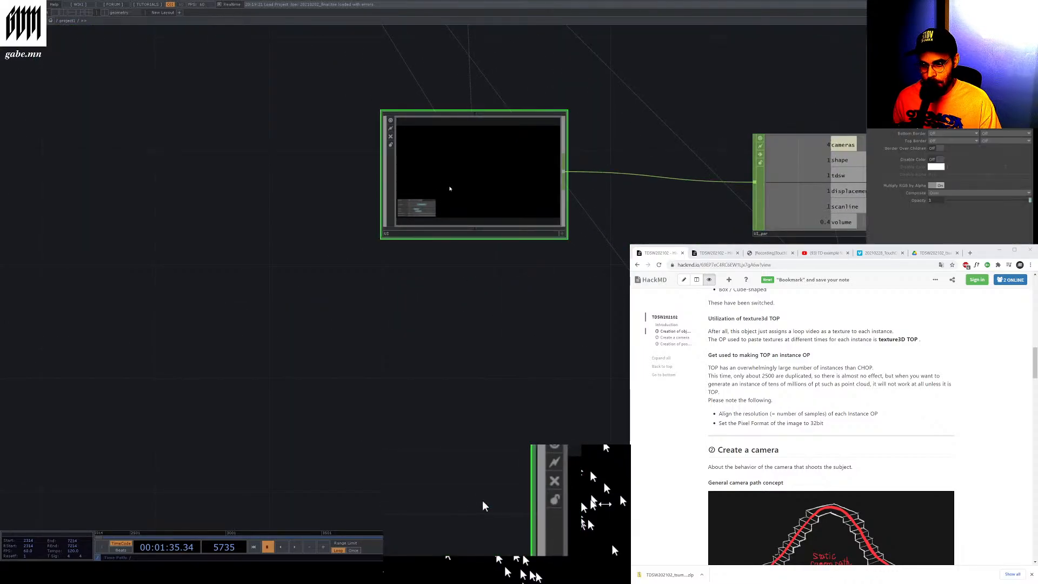
key(i)
scroll(346, 318, down, 3)
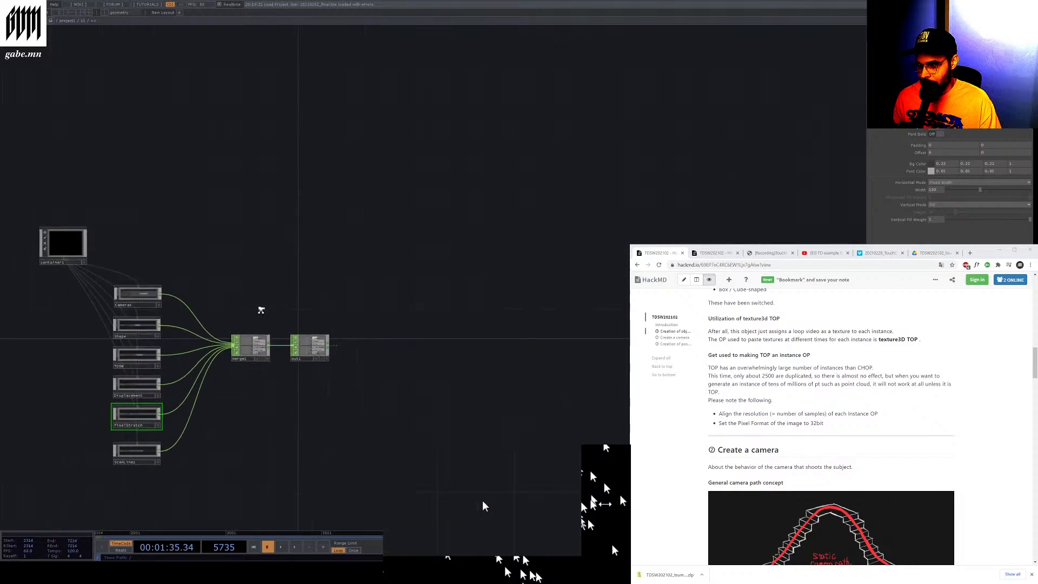
drag(49, 277, 148, 307)
scroll(149, 306, up, 8)
click(335, 287)
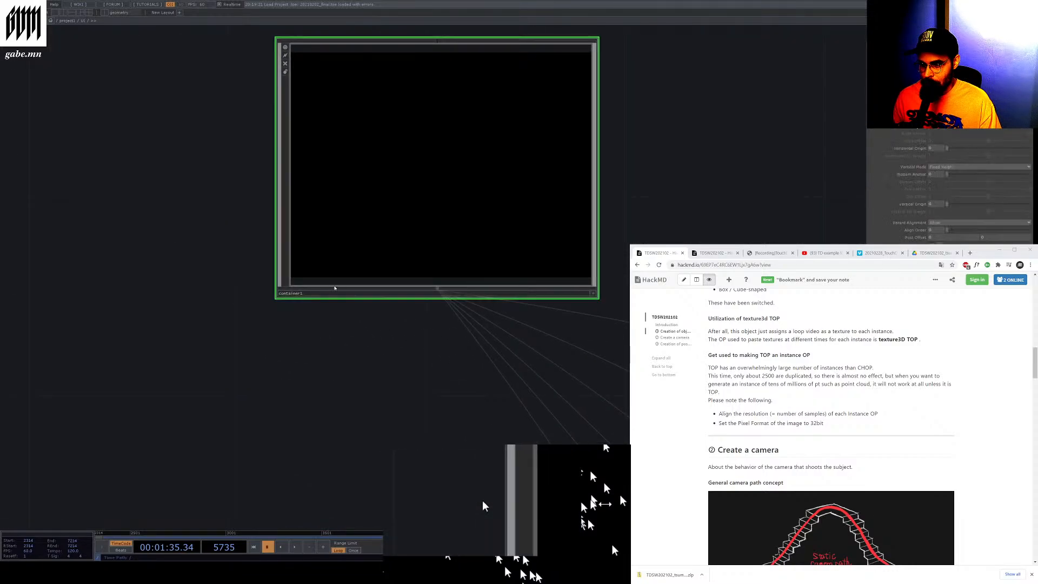
Examine the Cameras, Shape and other widget panels feeding merge1 and out1 inside the ui component
scroll(344, 230, down, 1)
scroll(344, 230, down, 5)
scroll(527, 345, up, 6)
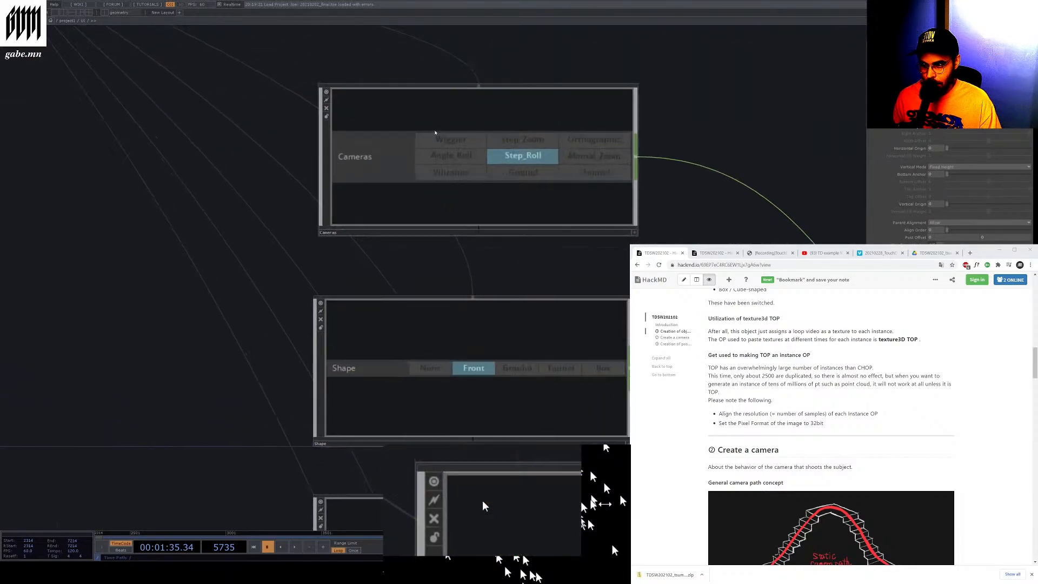
scroll(434, 133, up, 2)
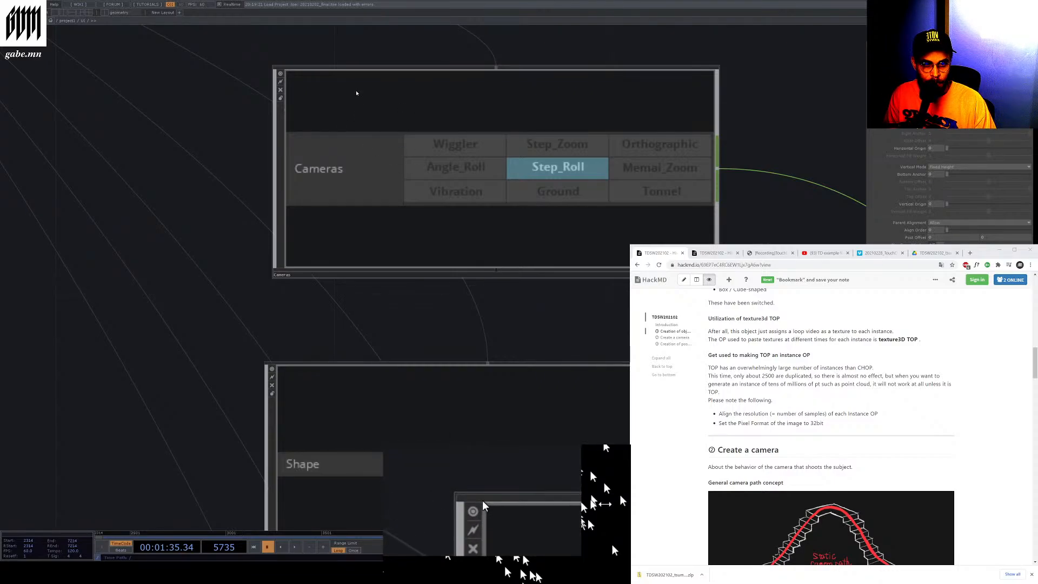
scroll(352, 98, down, 6)
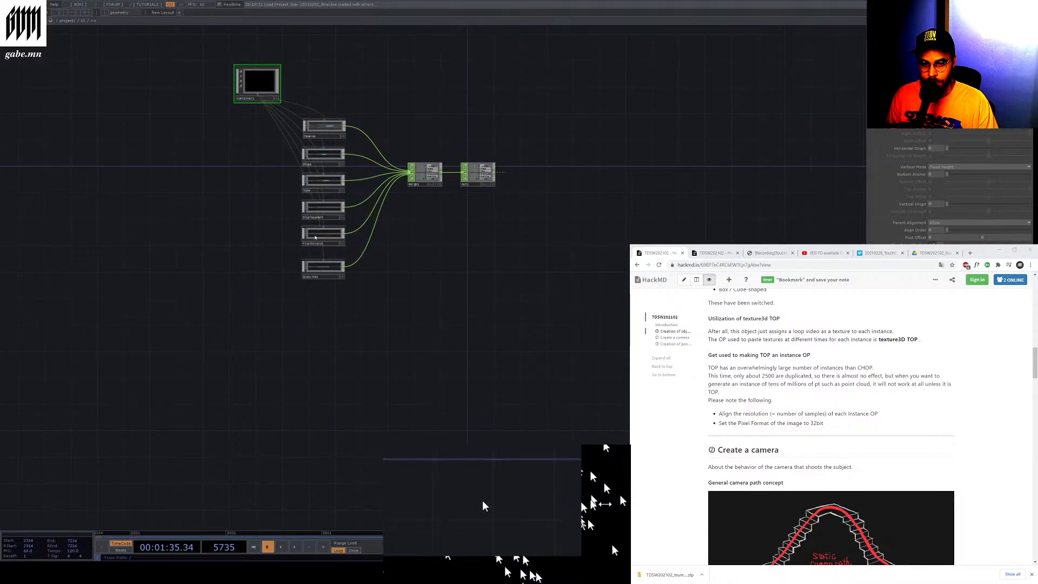
scroll(473, 173, up, 5)
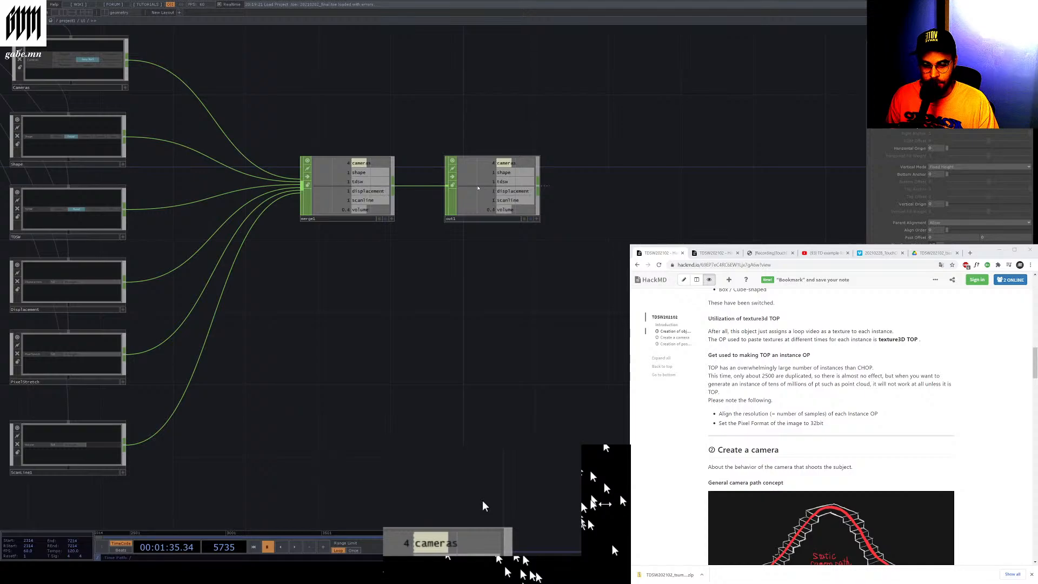
scroll(478, 188, up, 4)
scroll(477, 188, down, 2)
scroll(477, 188, down, 2)
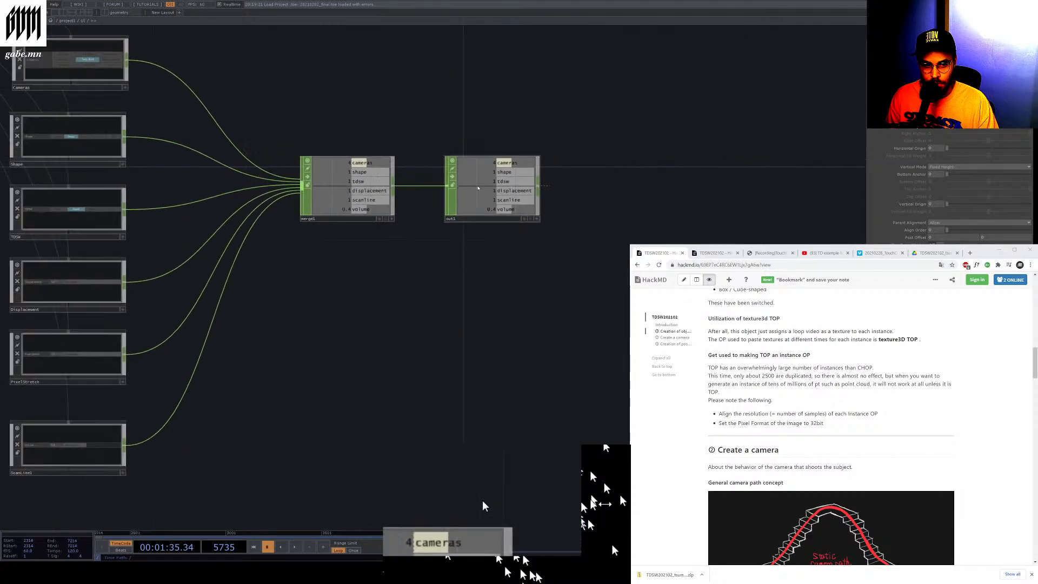
scroll(478, 188, down, 3)
scroll(462, 186, down, 2)
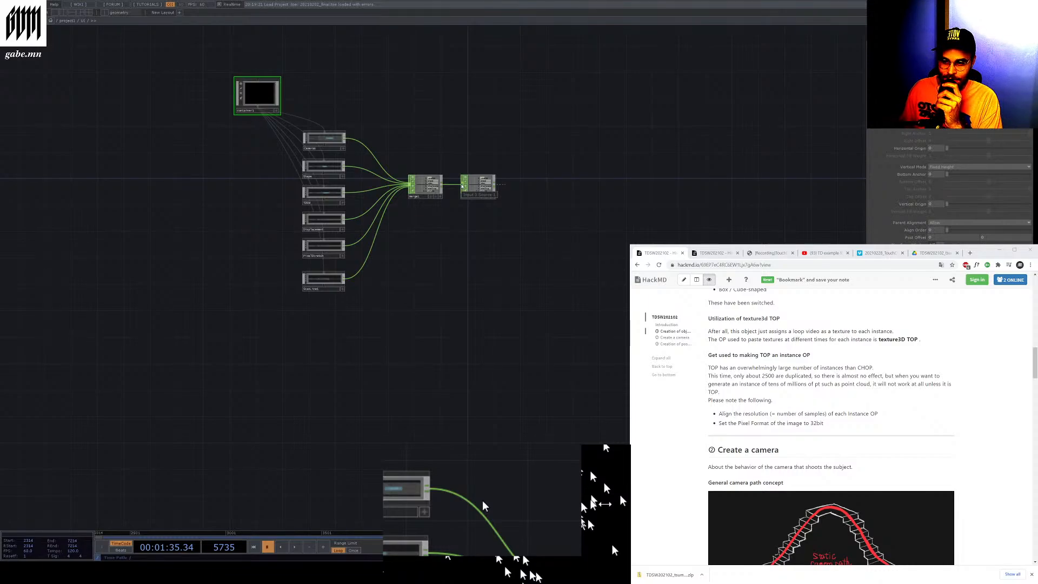
scroll(315, 271, up, 5)
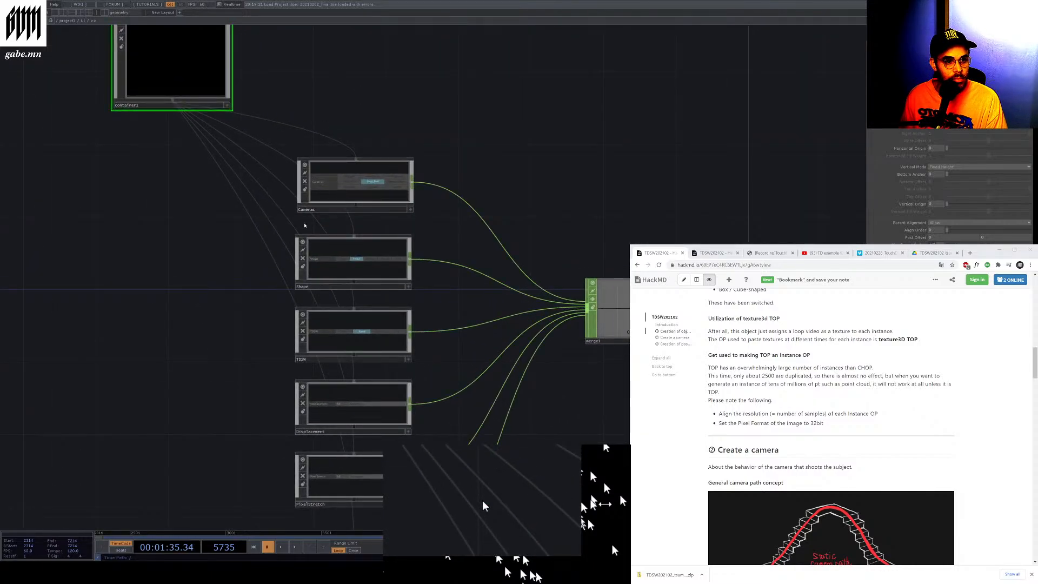
scroll(536, 304, down, 6)
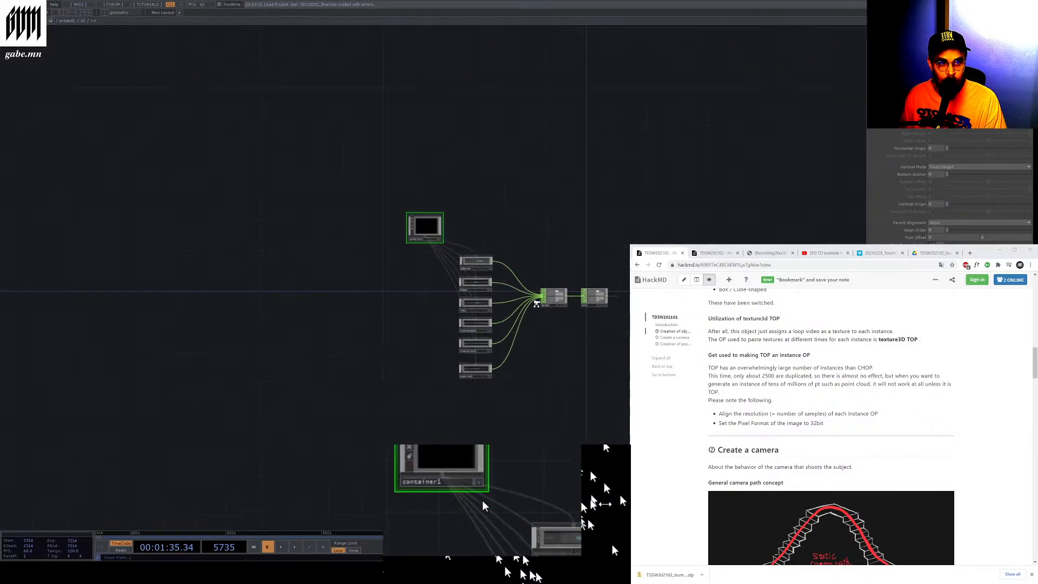
scroll(843, 346, up, 6)
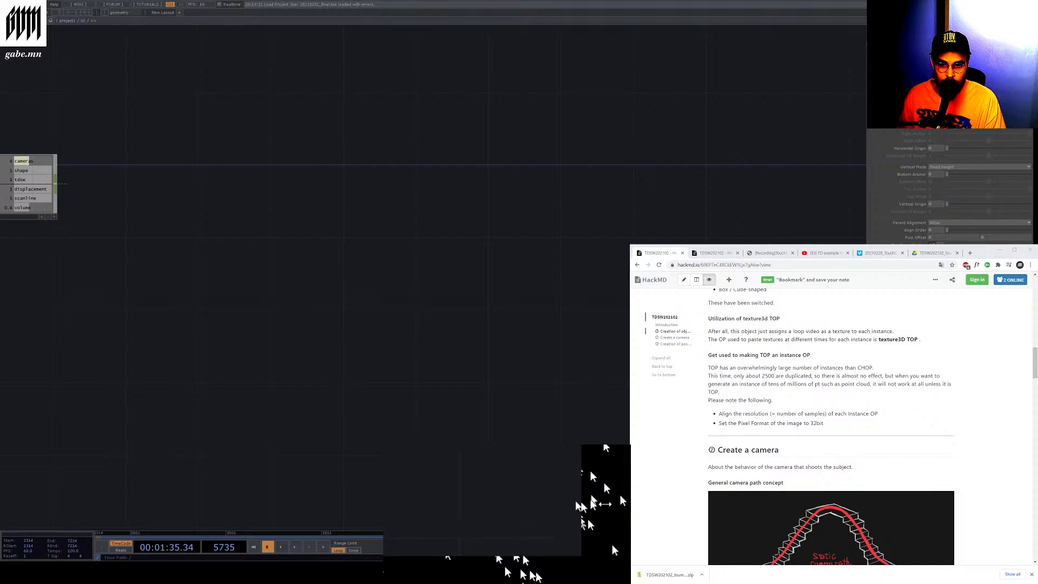
Widen the parameter pane and review container1's layout parameters alongside the ui network
drag(571, 502, 483, 502)
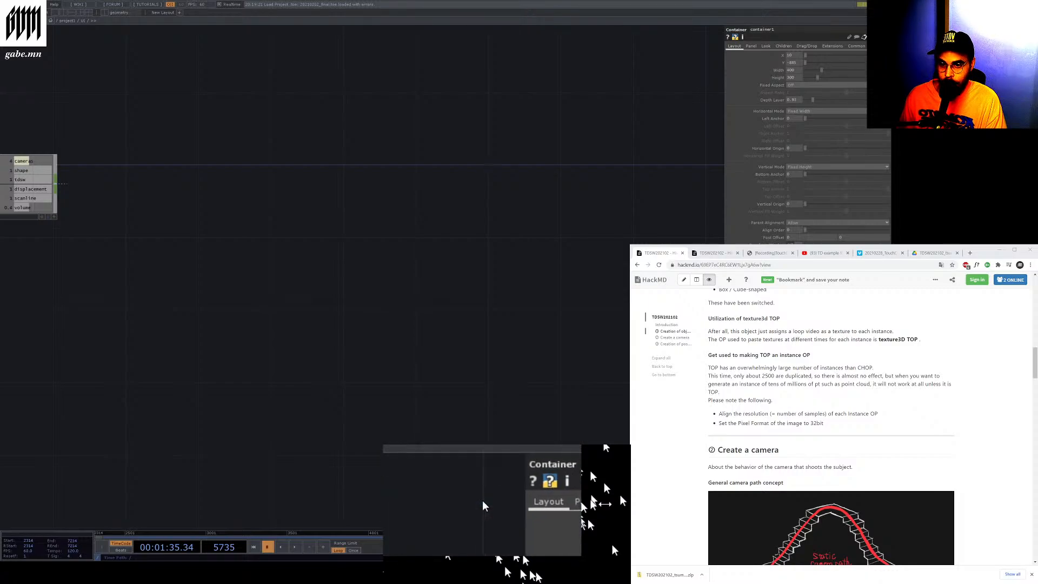
drag(891, 54, 808, 54)
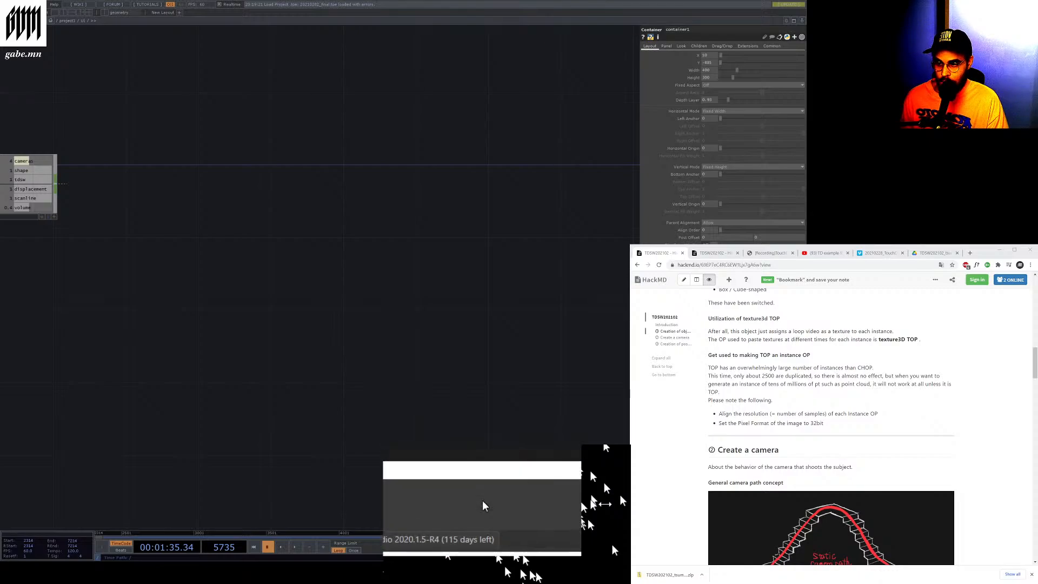
scroll(484, 505, down, 10)
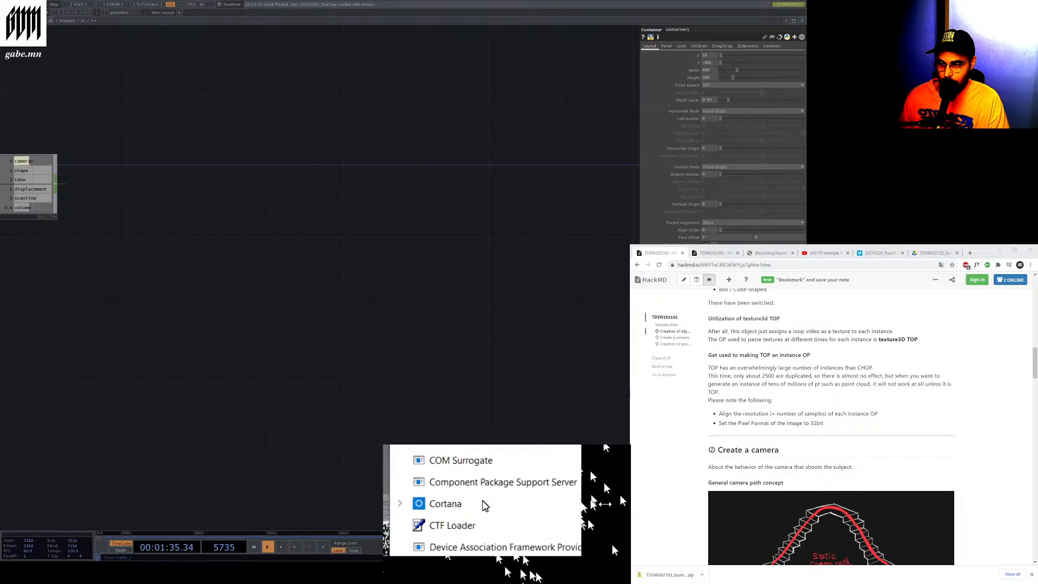
scroll(483, 505, down, 8)
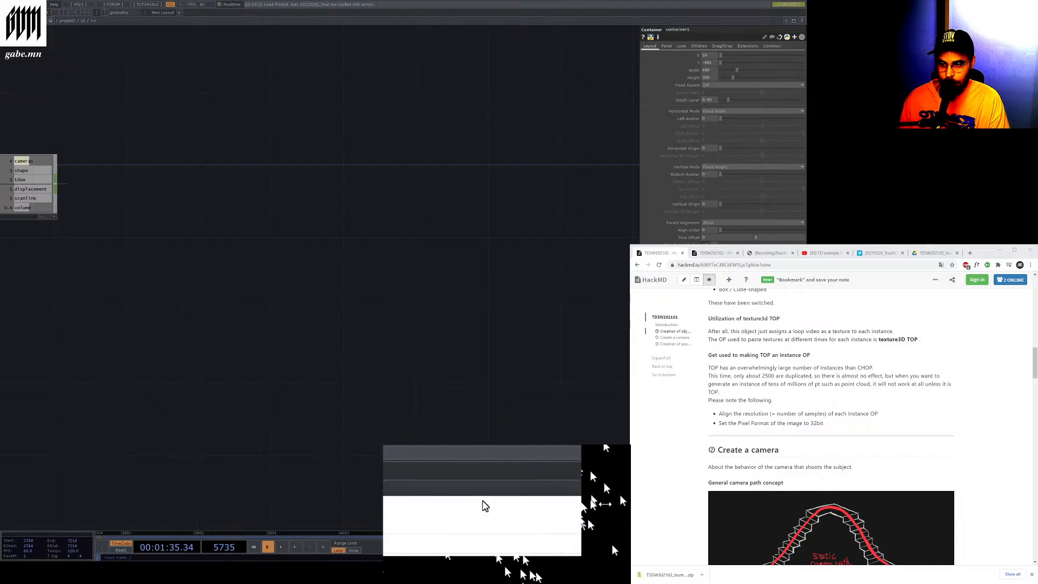
scroll(476, 192, down, 7)
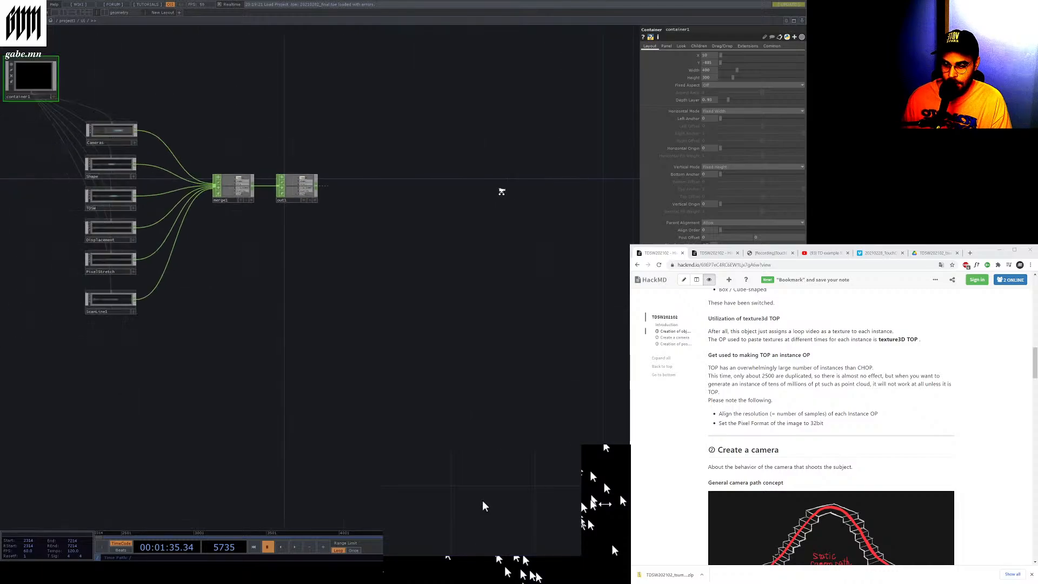
scroll(306, 182, up, 3)
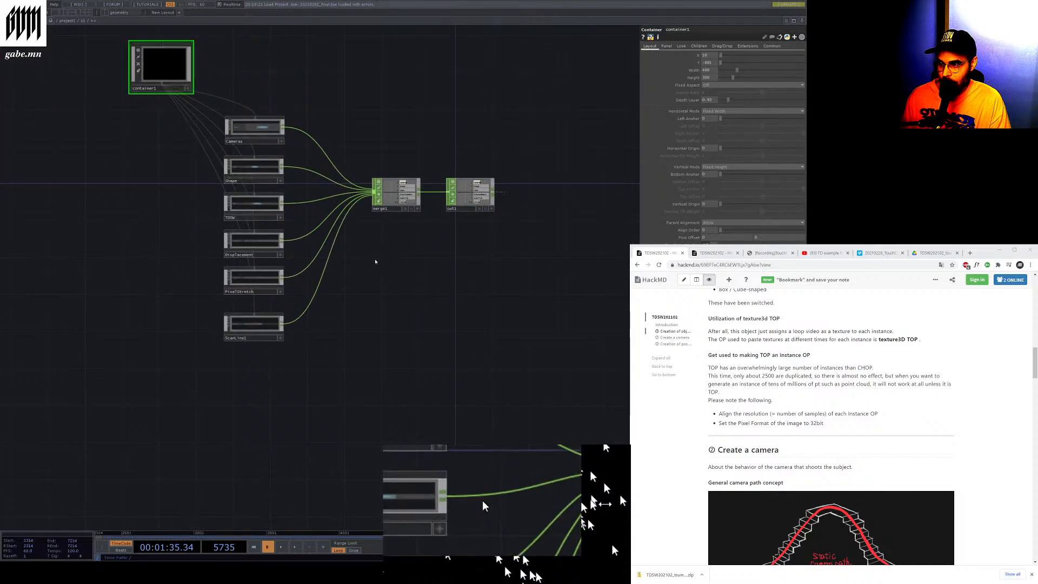
scroll(394, 118, up, 2)
scroll(394, 118, up, 3)
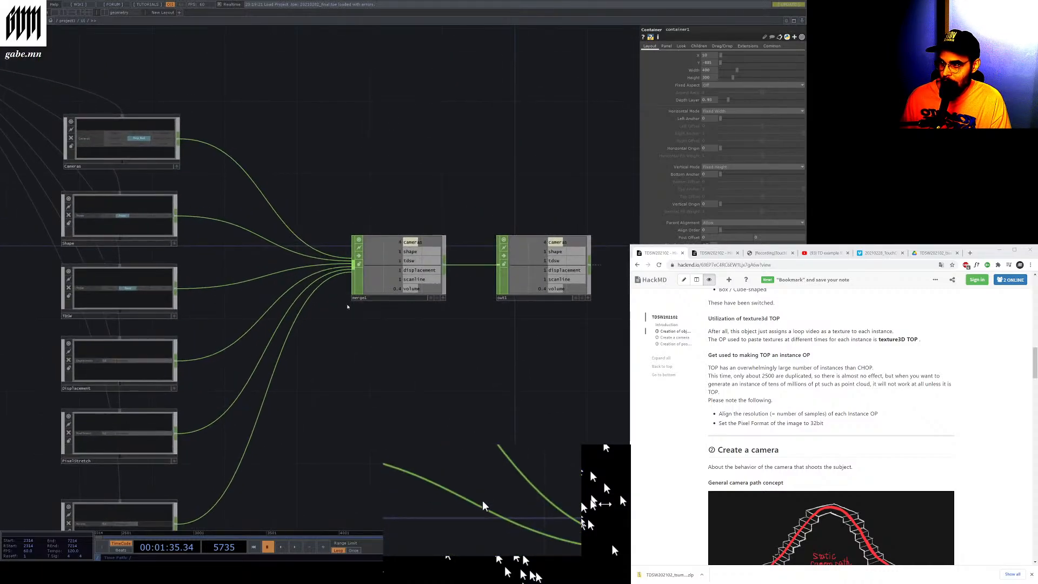
scroll(326, 243, down, 3)
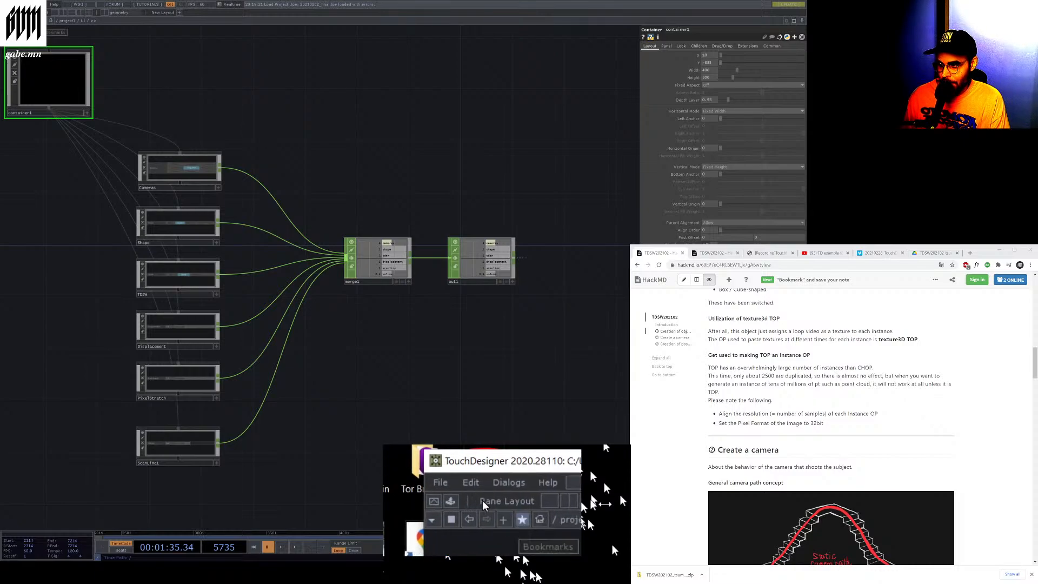
Return to the project root and run the timeline briefly before pausing playback
click(51, 22)
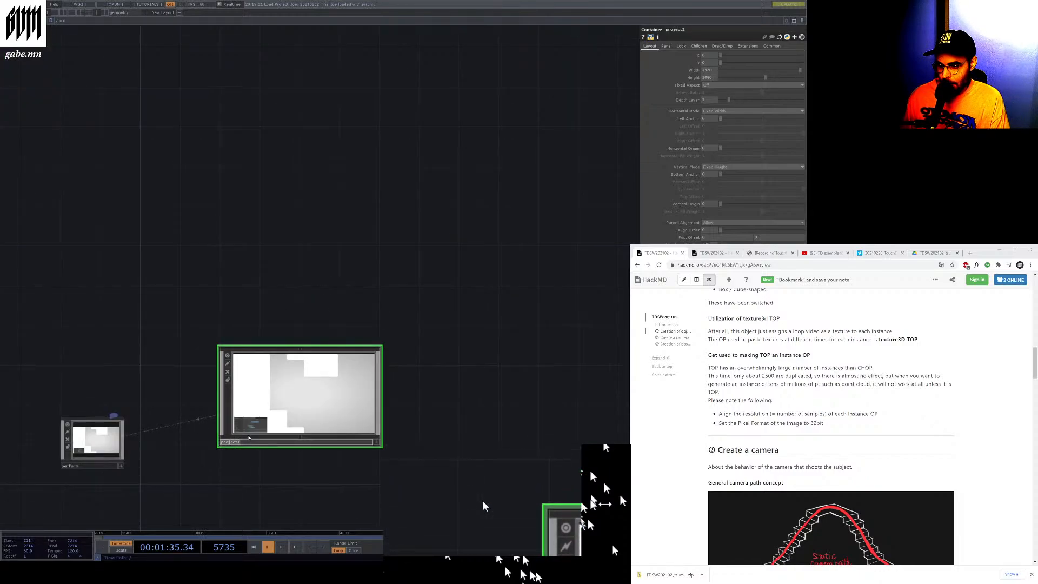
click(296, 548)
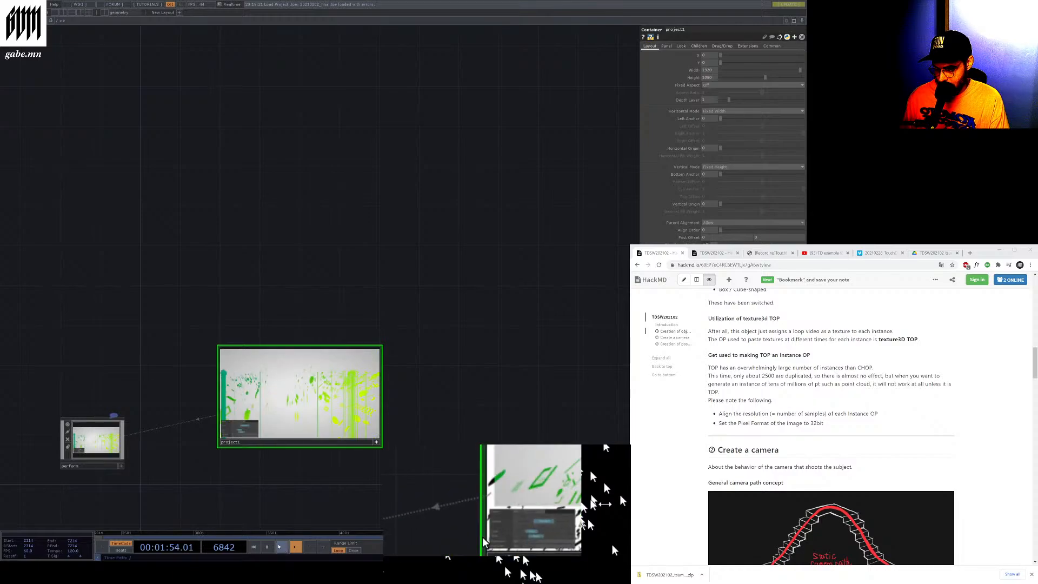
key(space)
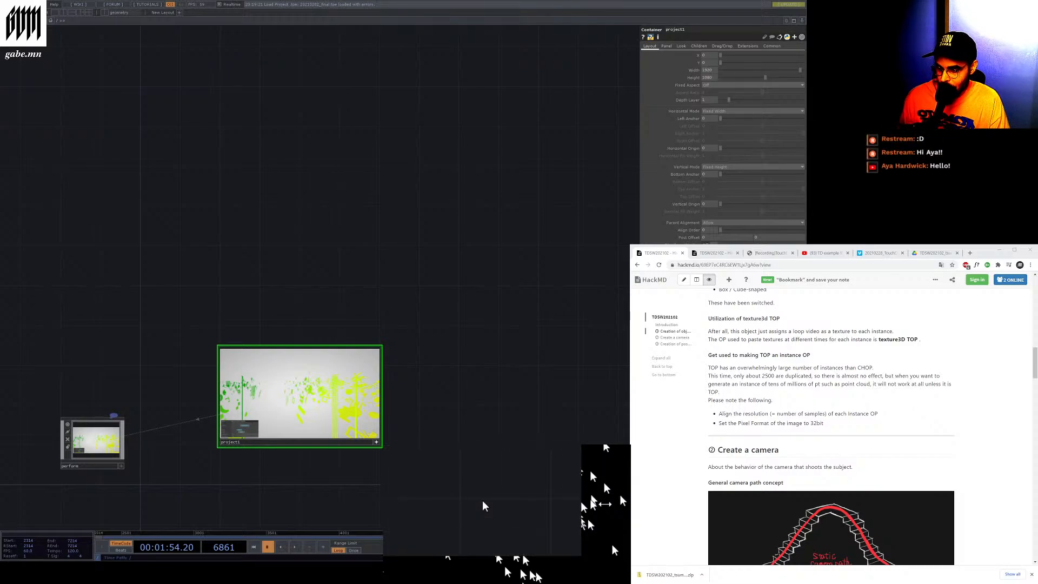
Zoom into the project1 viewer to examine the rendered output and its control overlay
scroll(195, 463, up, 3)
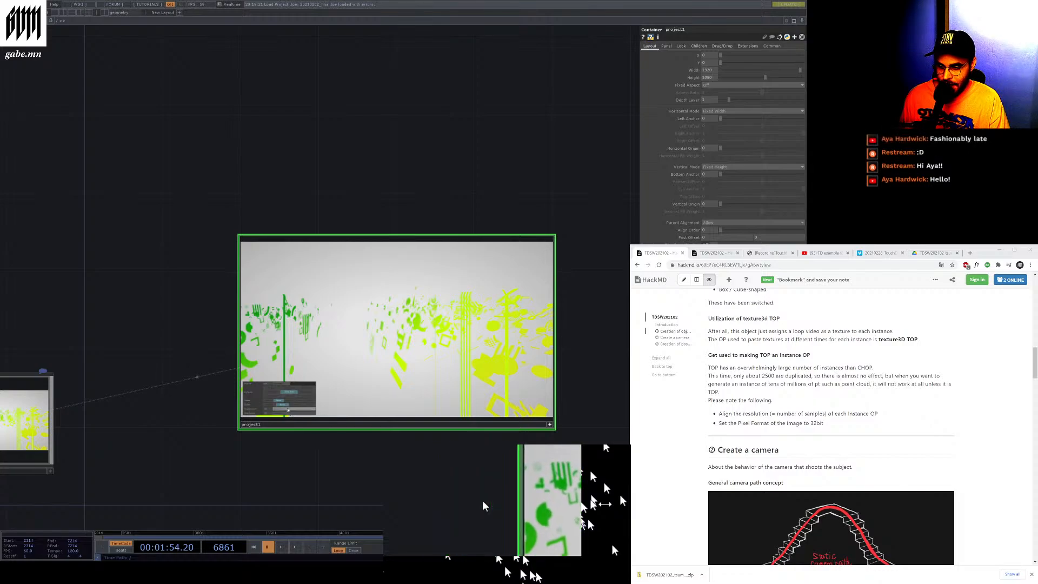
scroll(483, 506, up, 4)
scroll(482, 506, down, 1)
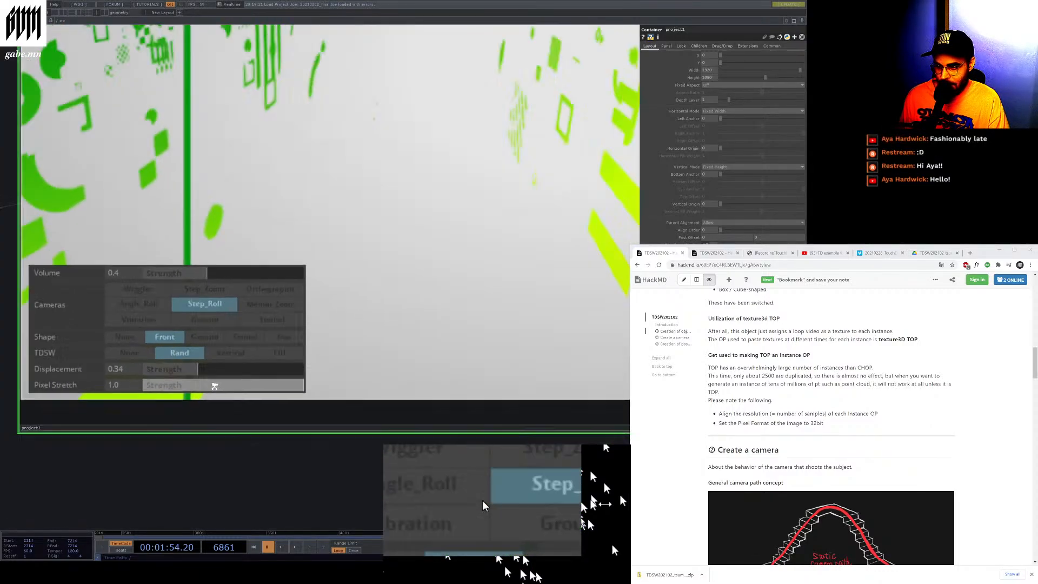
scroll(215, 386, down, 4)
scroll(266, 301, up, 2)
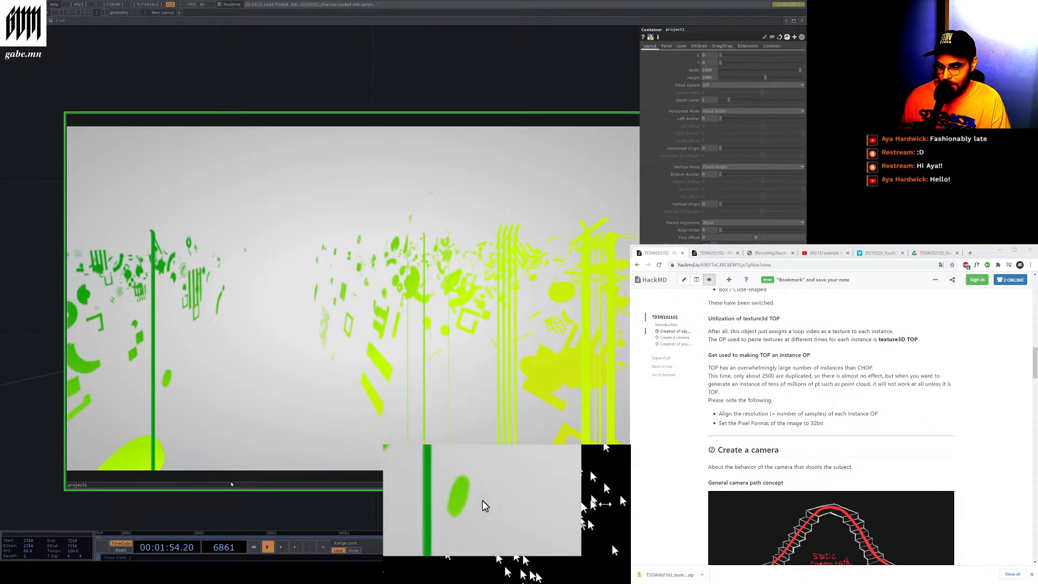
scroll(232, 484, down, 3)
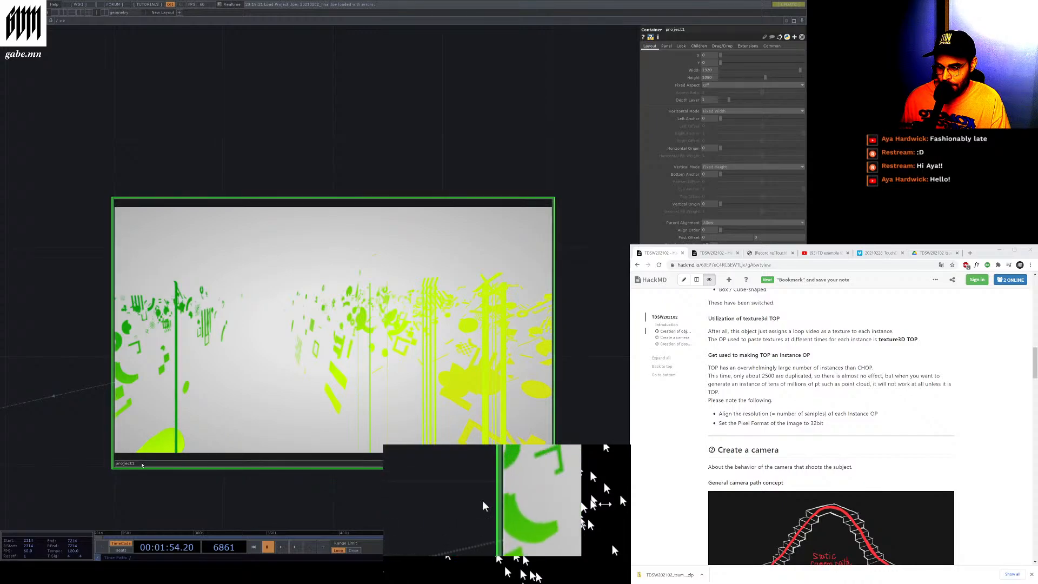
scroll(251, 412, down, 4)
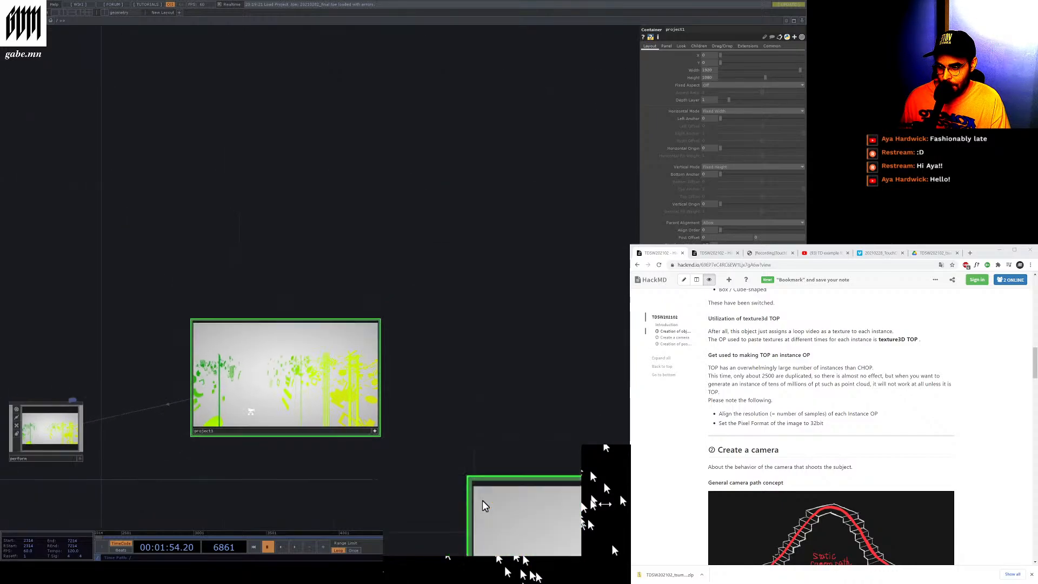
Play the timeline to preview the project1 output, then pause playback
scroll(250, 462, up, 4)
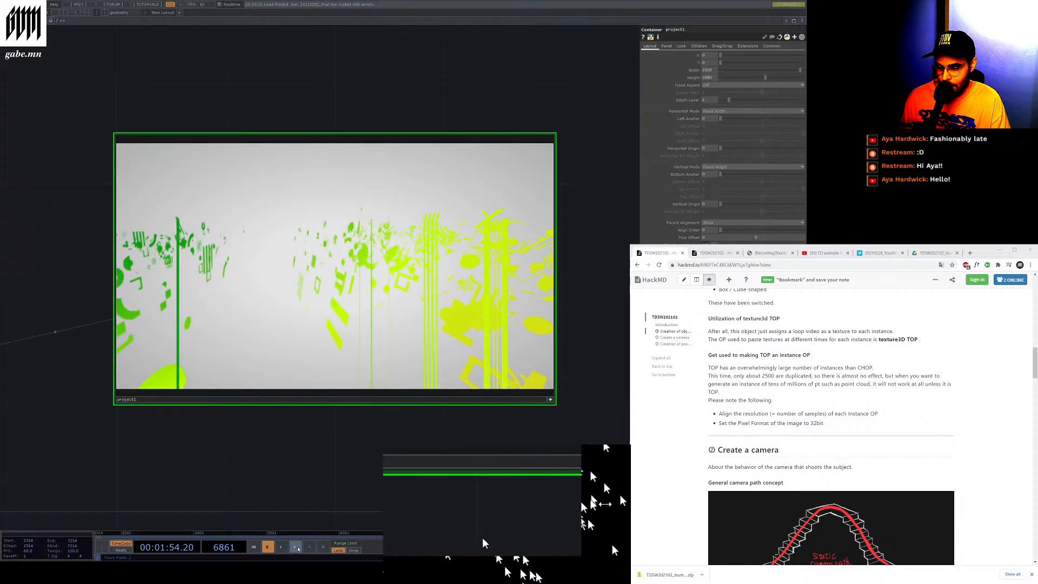
click(296, 547)
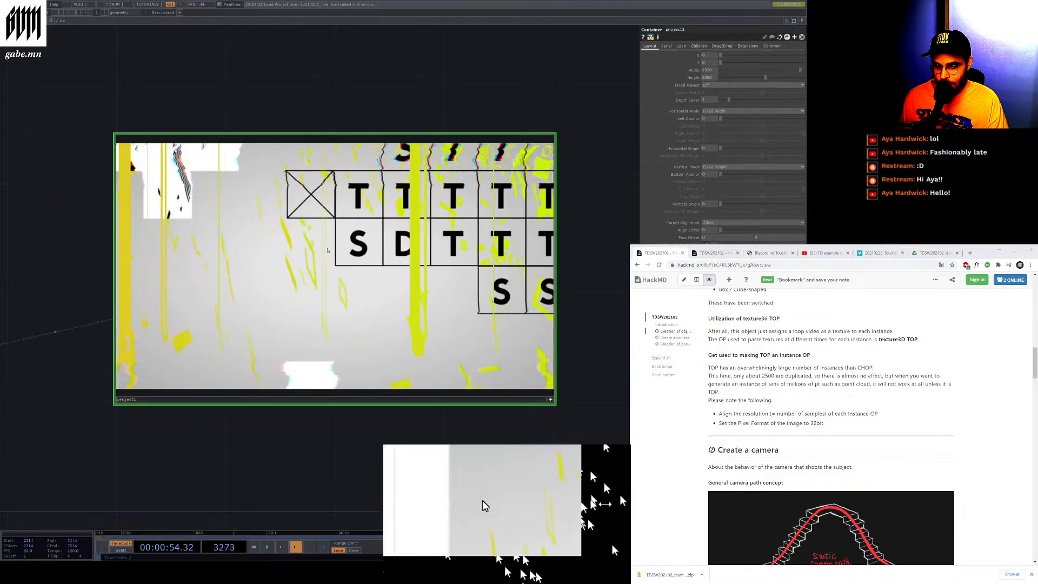
key(space)
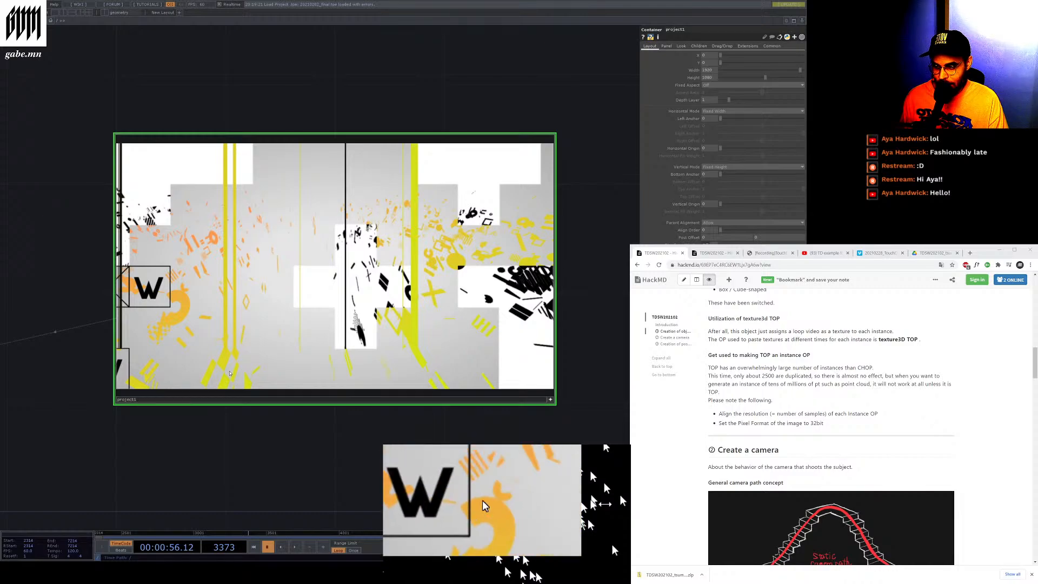
Zoom out to view the perform window COMP and its parameters alongside project1
scroll(367, 430, down, 3)
scroll(368, 431, down, 2)
scroll(536, 367, up, 5)
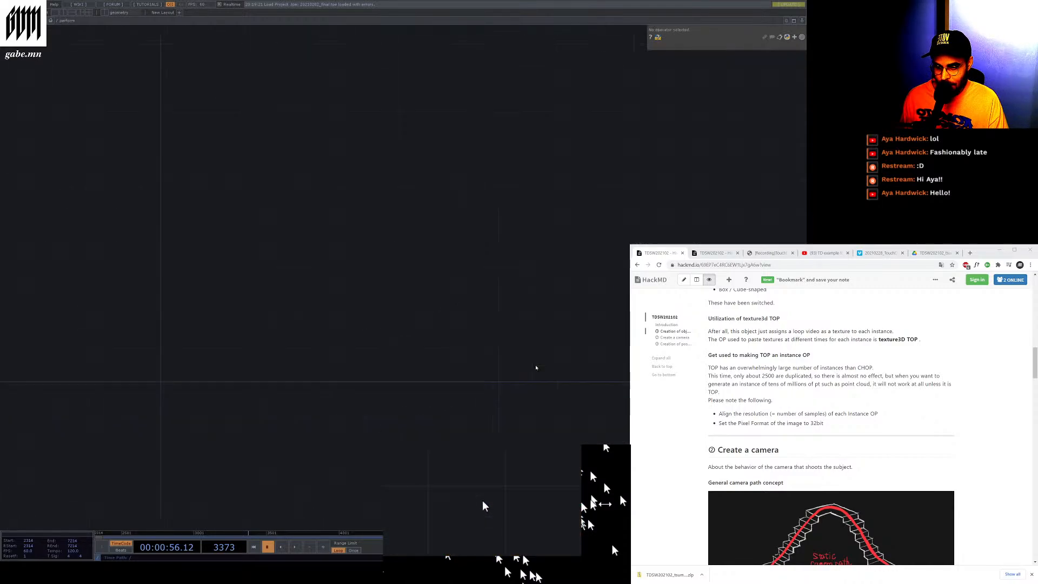
scroll(301, 326, down, 4)
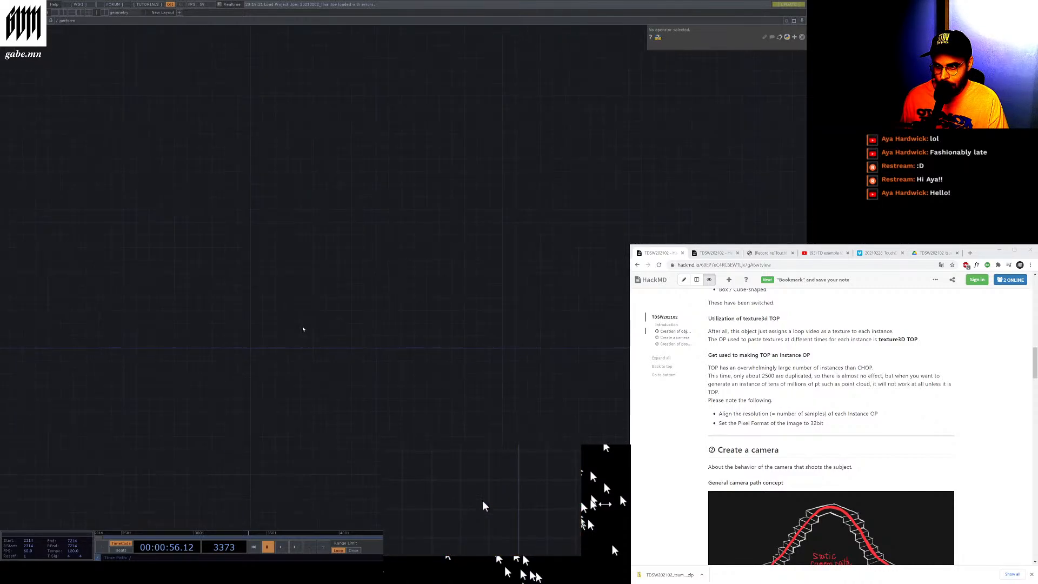
scroll(327, 327, down, 3)
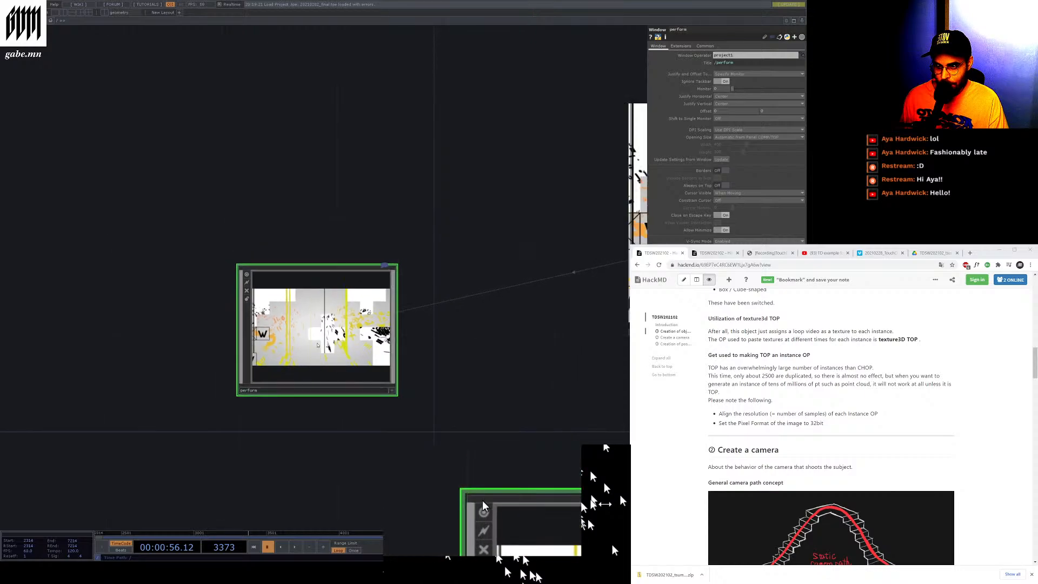
key(Tab)
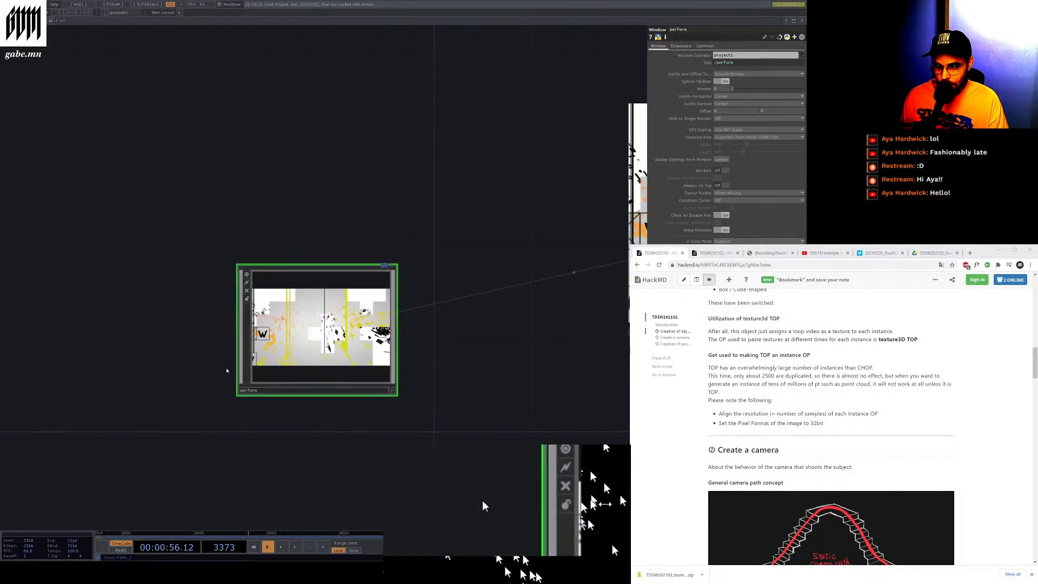
scroll(212, 365, down, 4)
scroll(456, 366, up, 2)
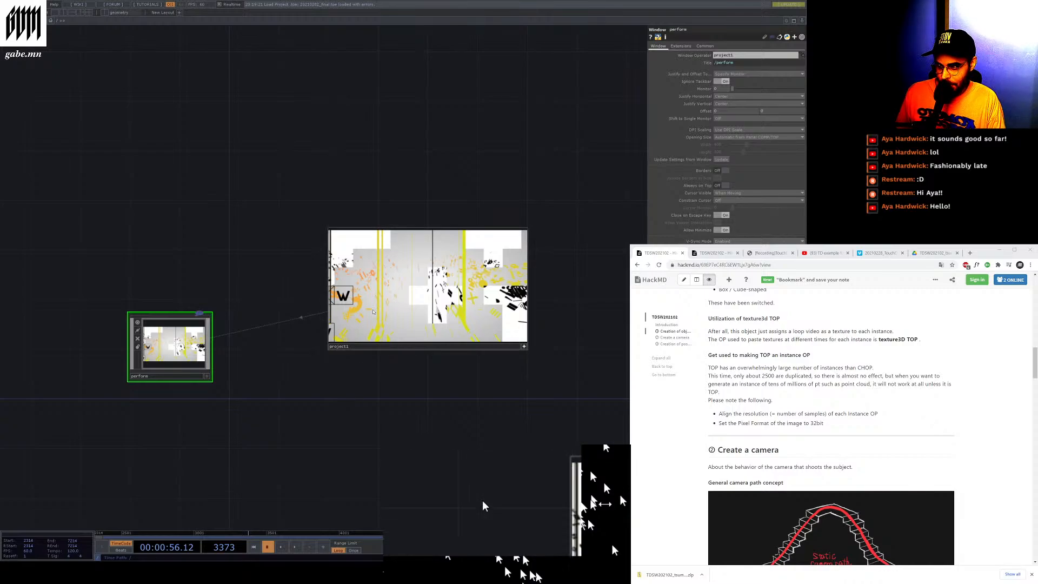
click(359, 344)
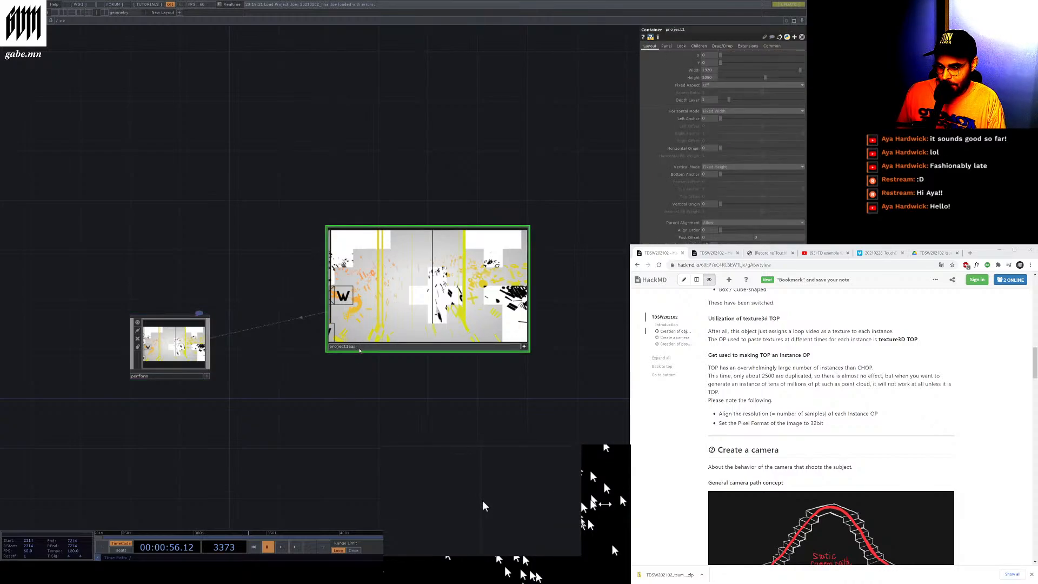
text(aasd)
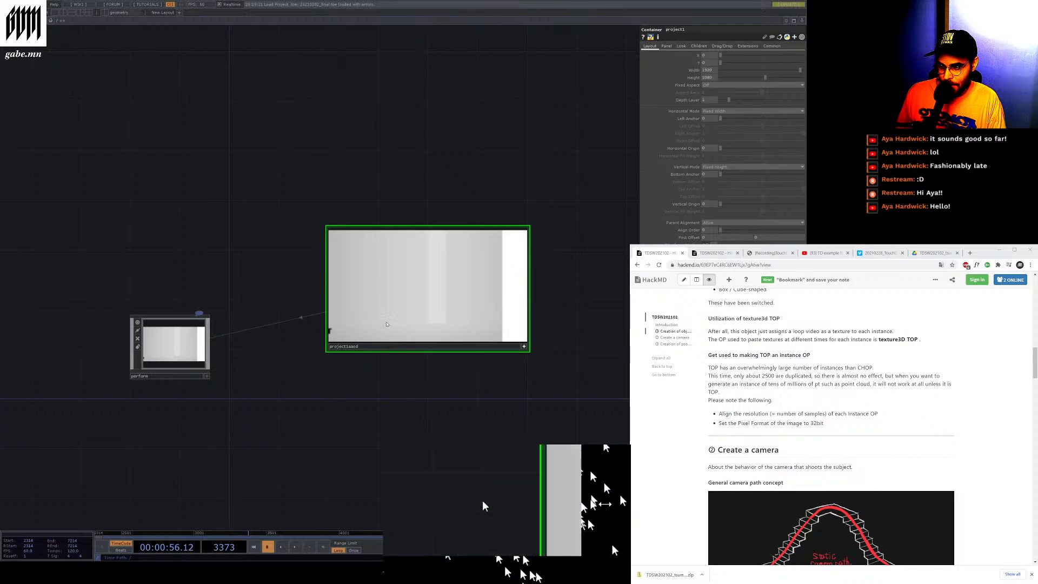
key(Return)
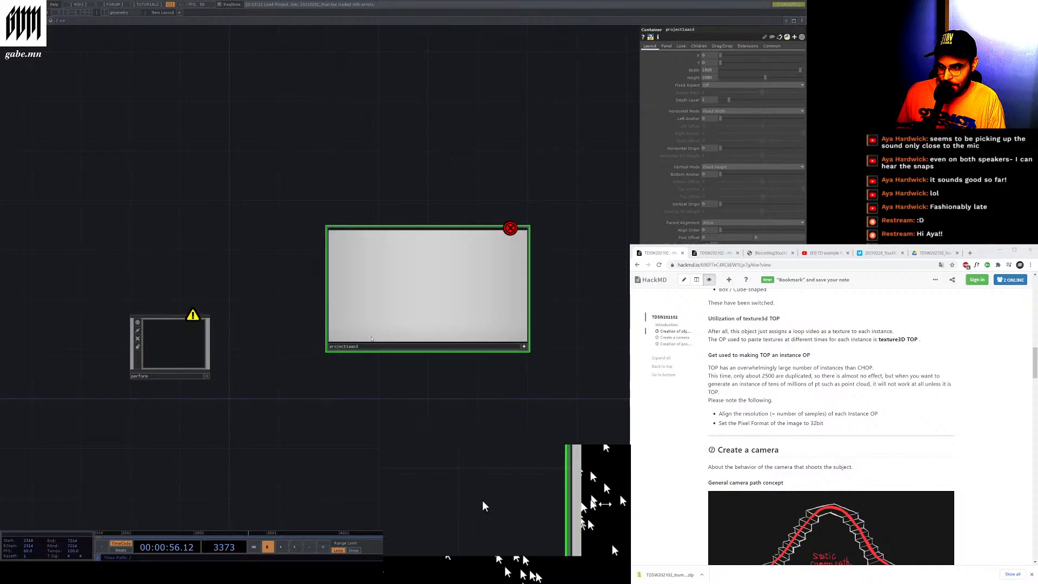
key(ctrl+z)
key(ctrl+z)
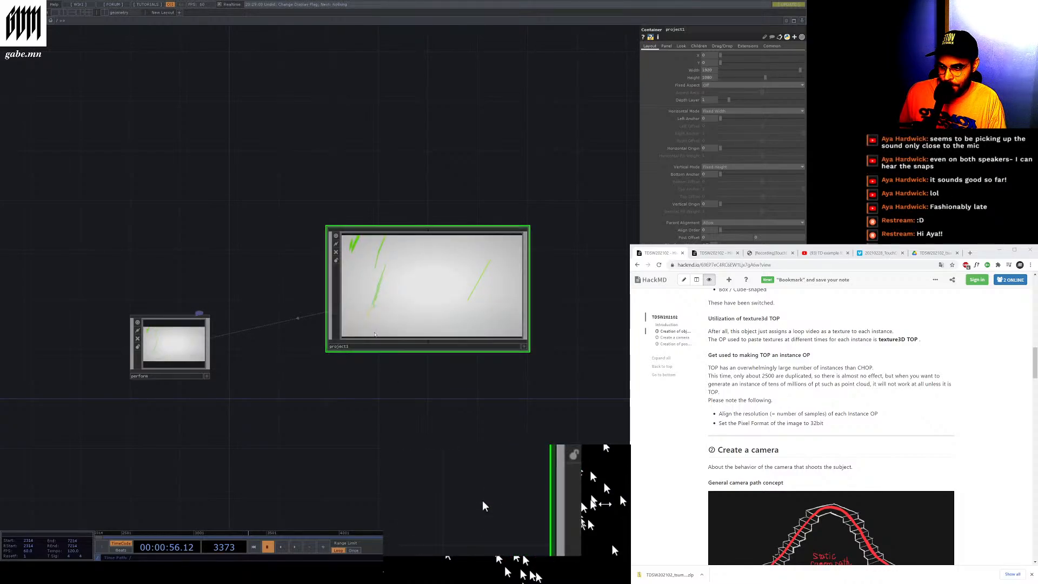
Enter project1 and examine its network of keyboard, count, resolution and output operators
key(i)
scroll(278, 418, up, 1)
scroll(273, 417, down, 10)
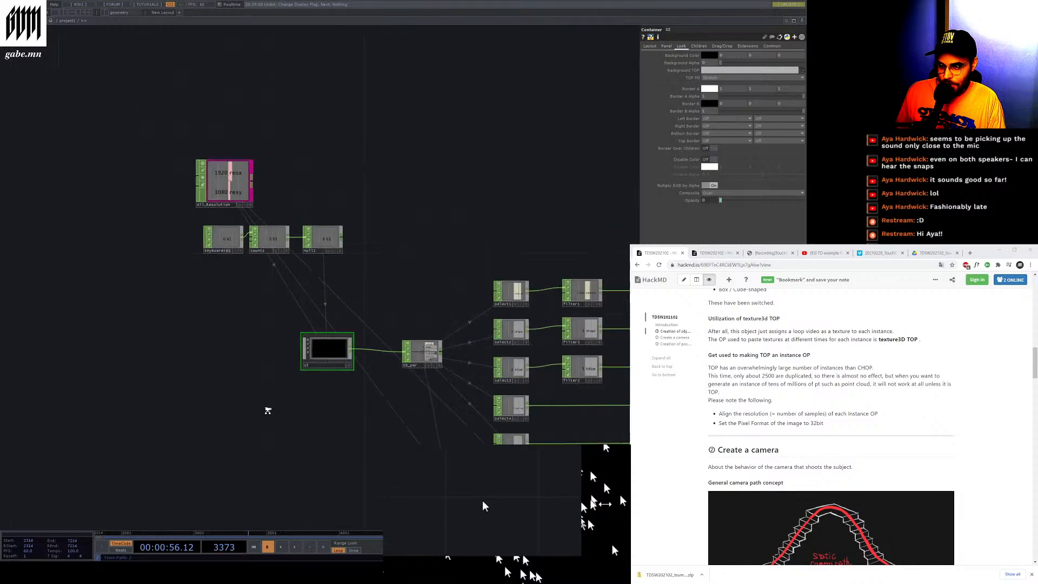
scroll(311, 379, up, 6)
mouse_move(323, 374)
mouse_down()
mouse_move(340, 360)
mouse_move(285, 439)
mouse_move(320, 375)
mouse_up()
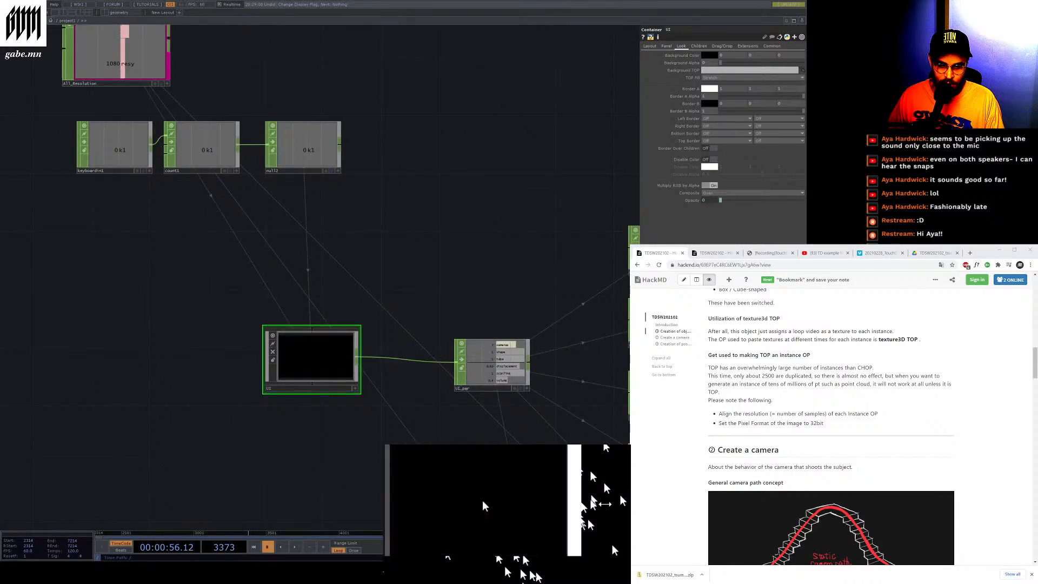
Read the lecture notes on camera creation, Pixel Stretch, RGB to CMYK and the TDSW logo effects
click(981, 254)
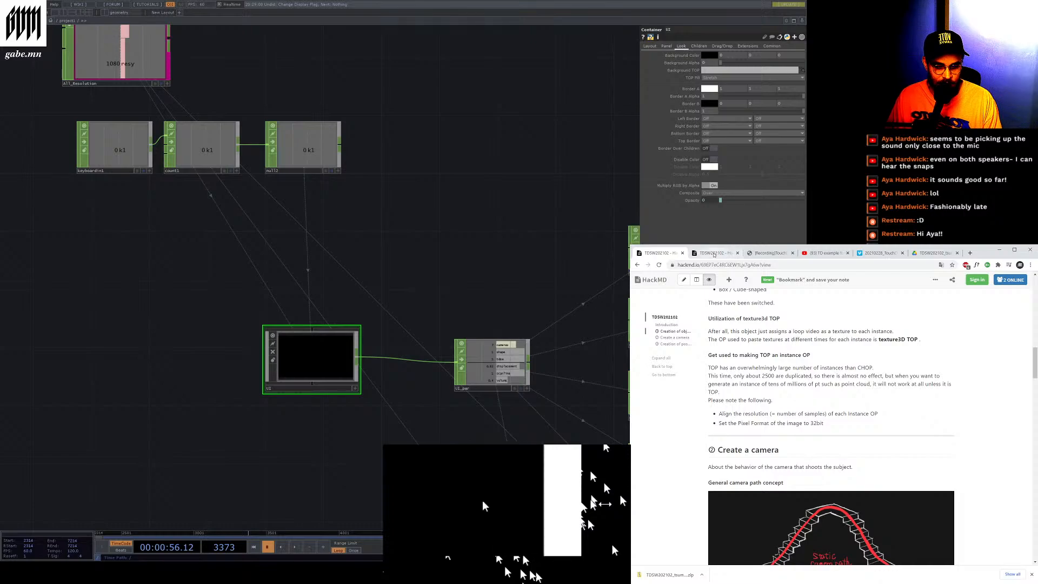
scroll(775, 410, down, 3)
scroll(775, 410, down, 8)
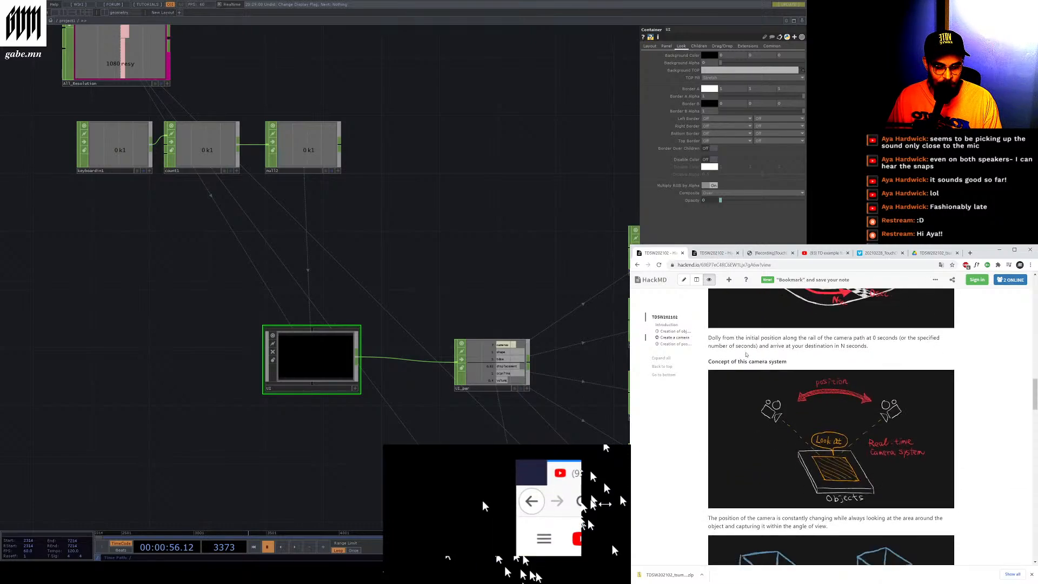
scroll(745, 351, down, 5)
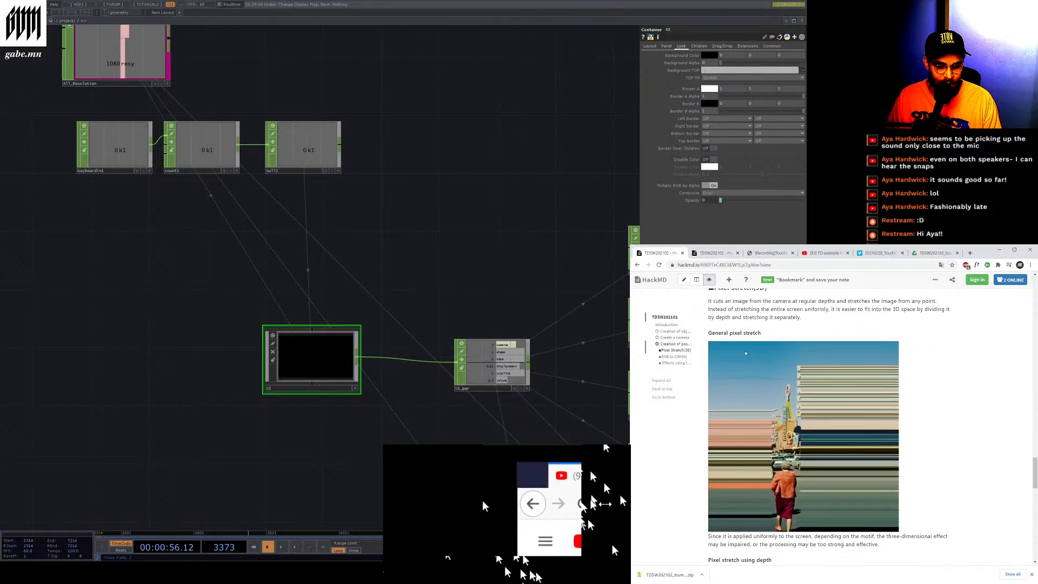
scroll(746, 353, down, 2)
scroll(745, 353, up, 2)
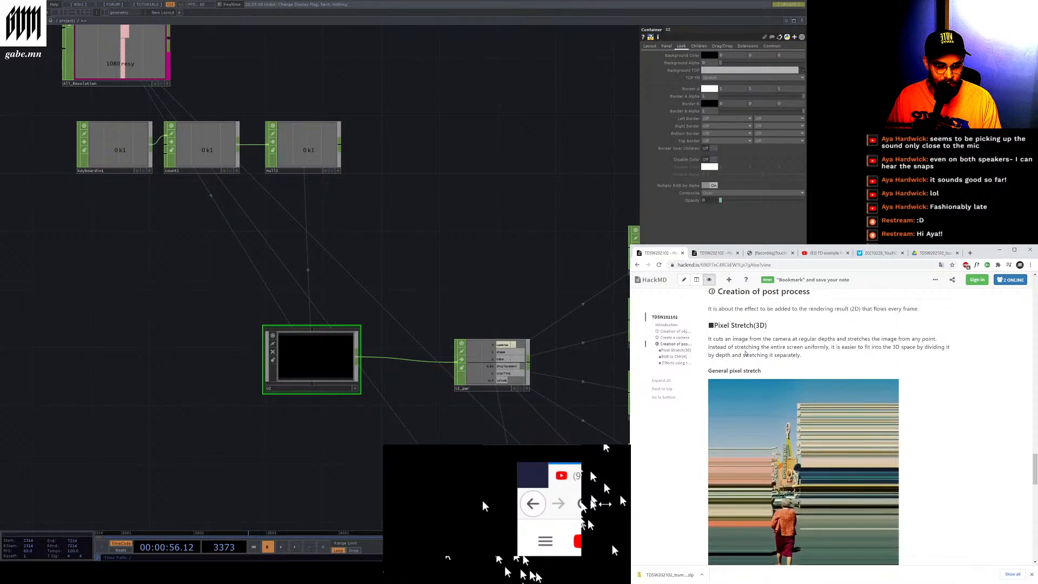
scroll(745, 353, down, 5)
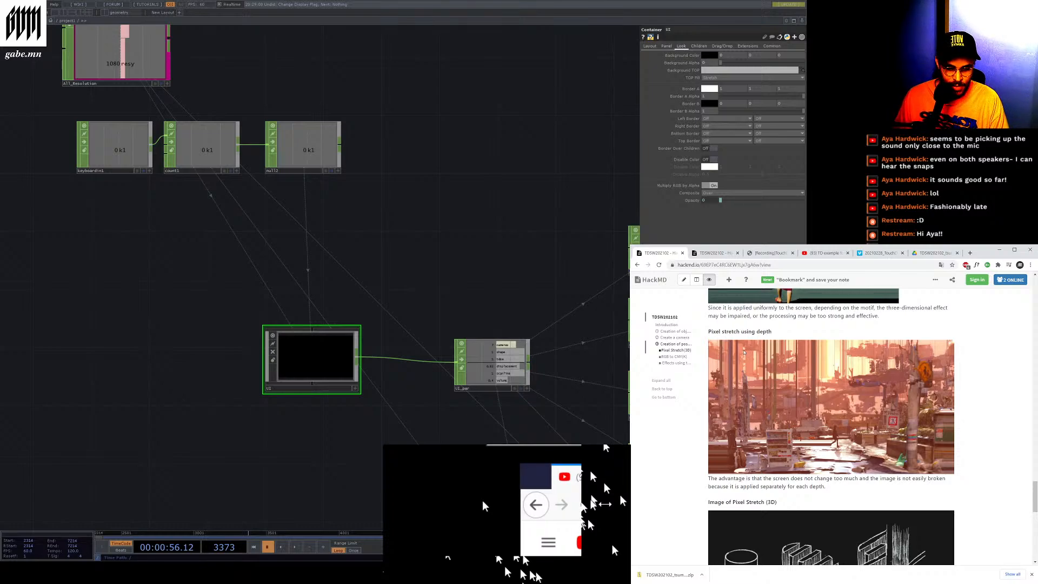
scroll(744, 352, down, 1)
scroll(744, 351, down, 1)
scroll(744, 351, down, 5)
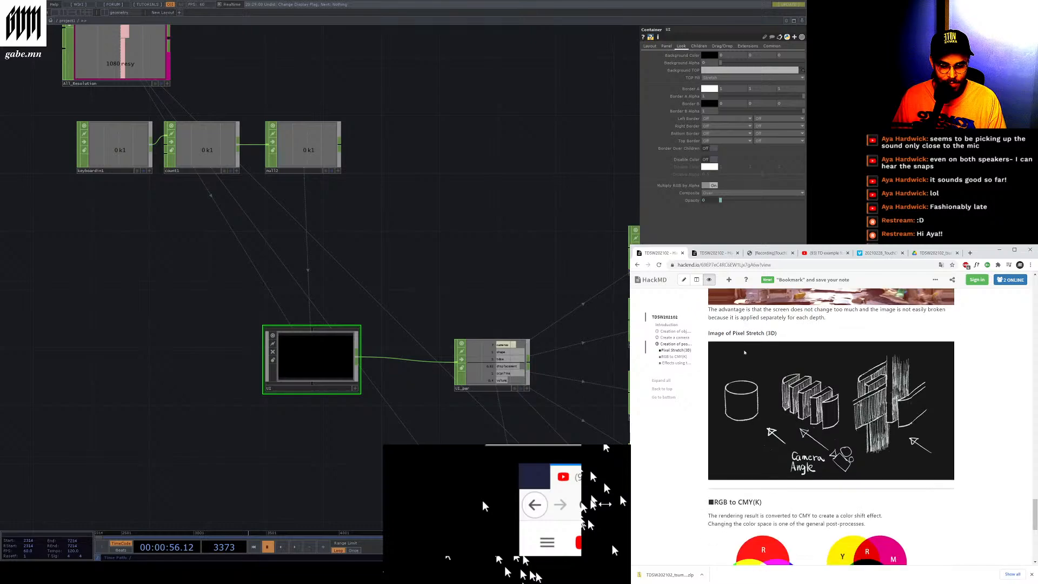
scroll(744, 352, down, 1)
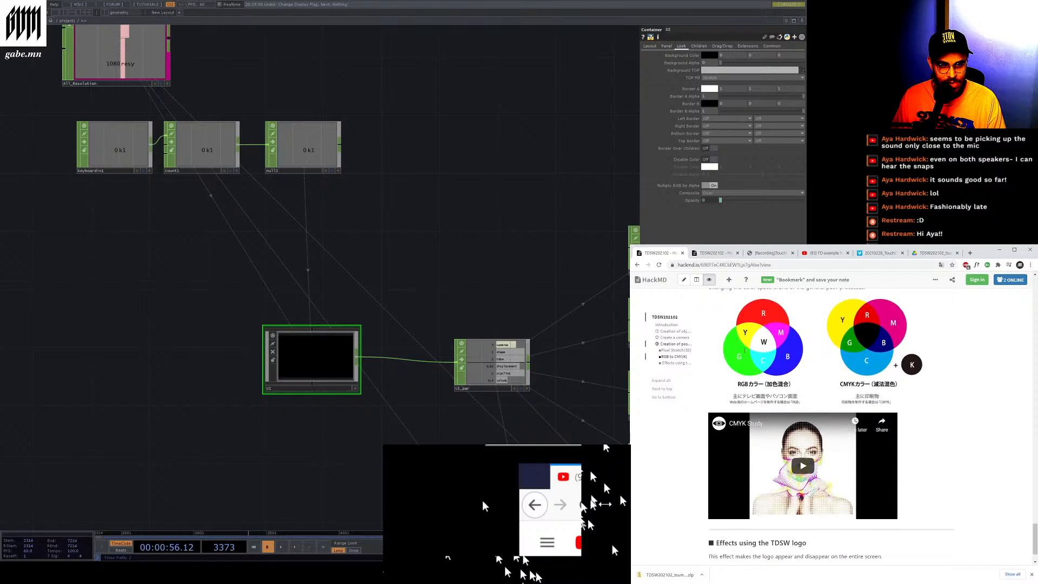
scroll(743, 352, up, 5)
scroll(744, 352, up, 20)
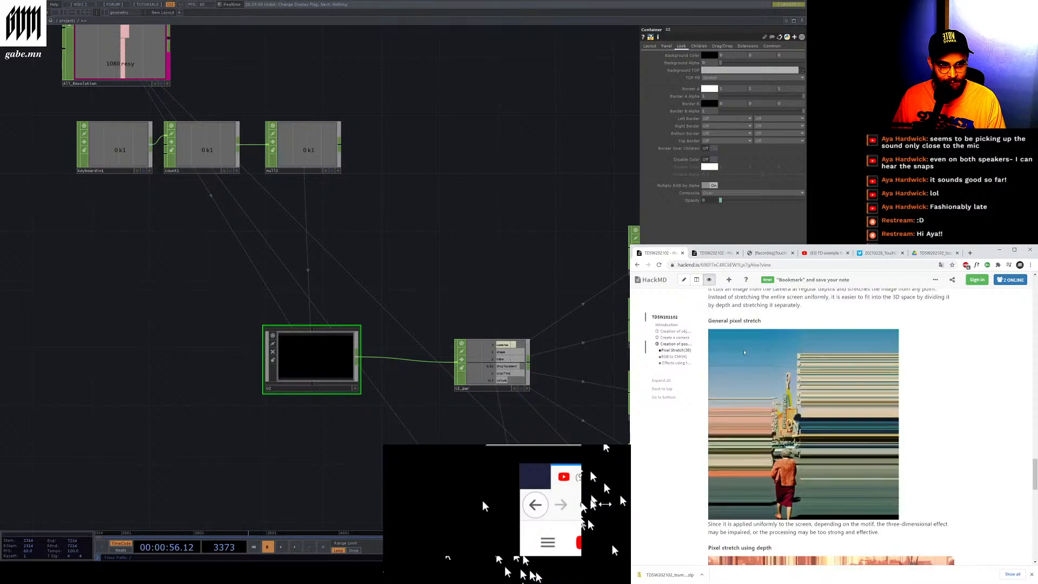
scroll(748, 387, down, 5)
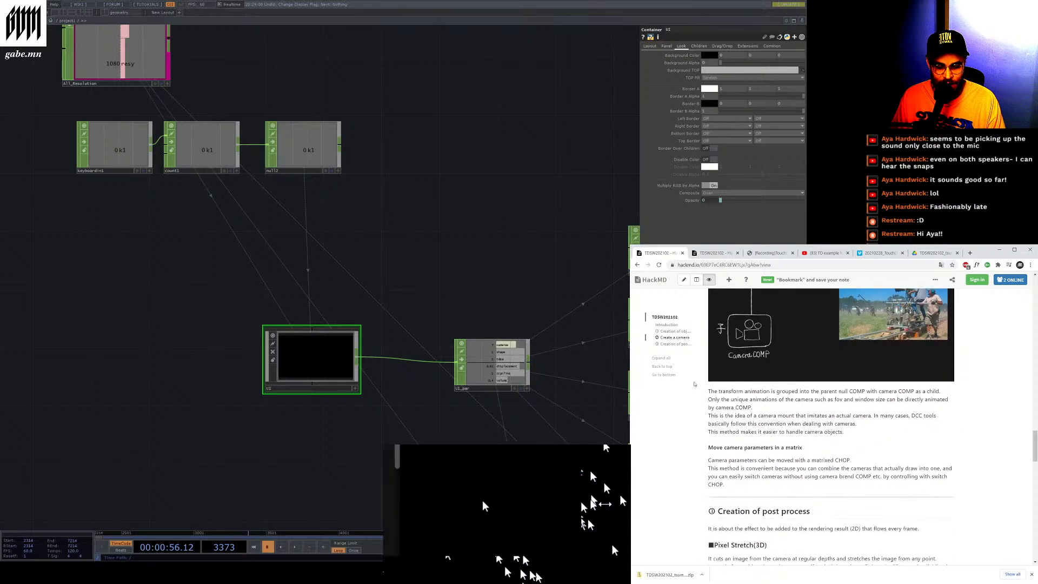
scroll(694, 384, down, 4)
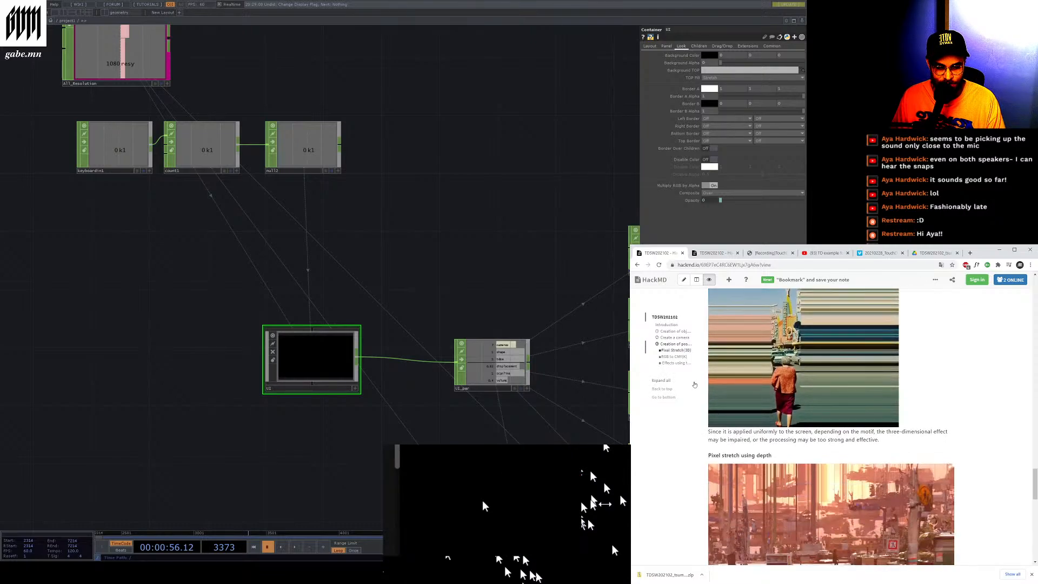
scroll(694, 385, down, 10)
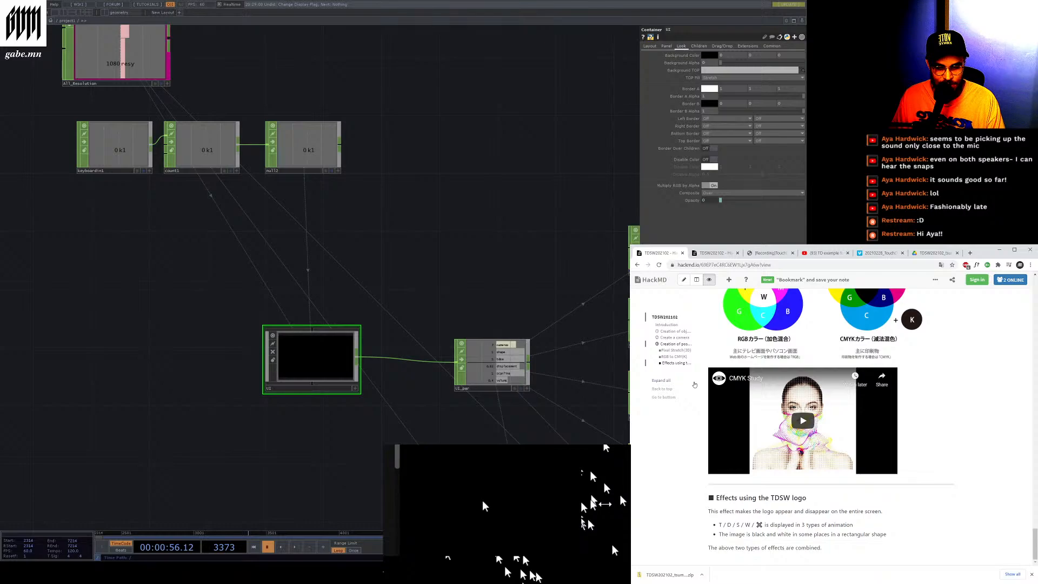
scroll(837, 429, up, 3)
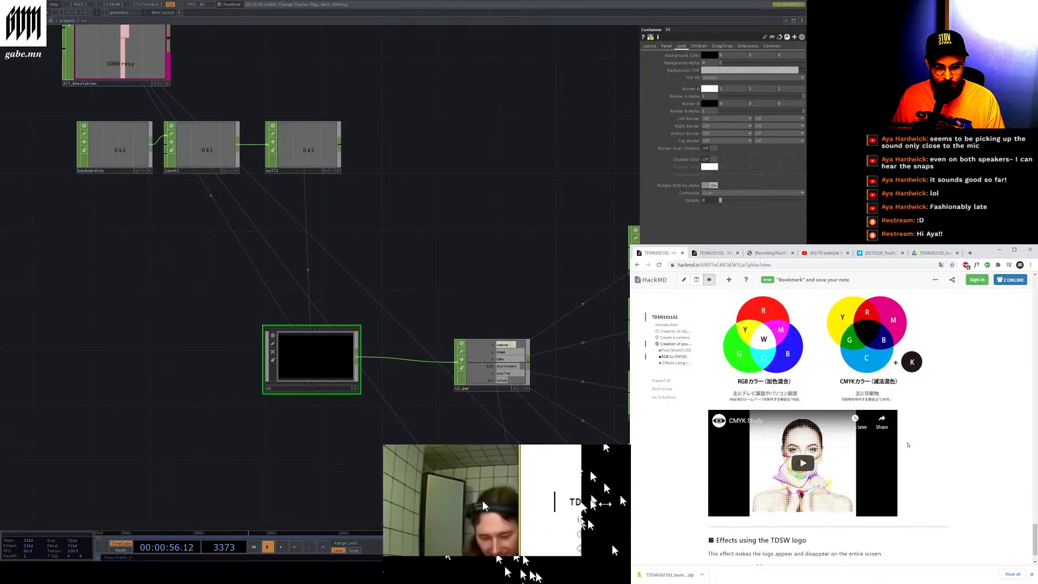
scroll(837, 429, up, 6)
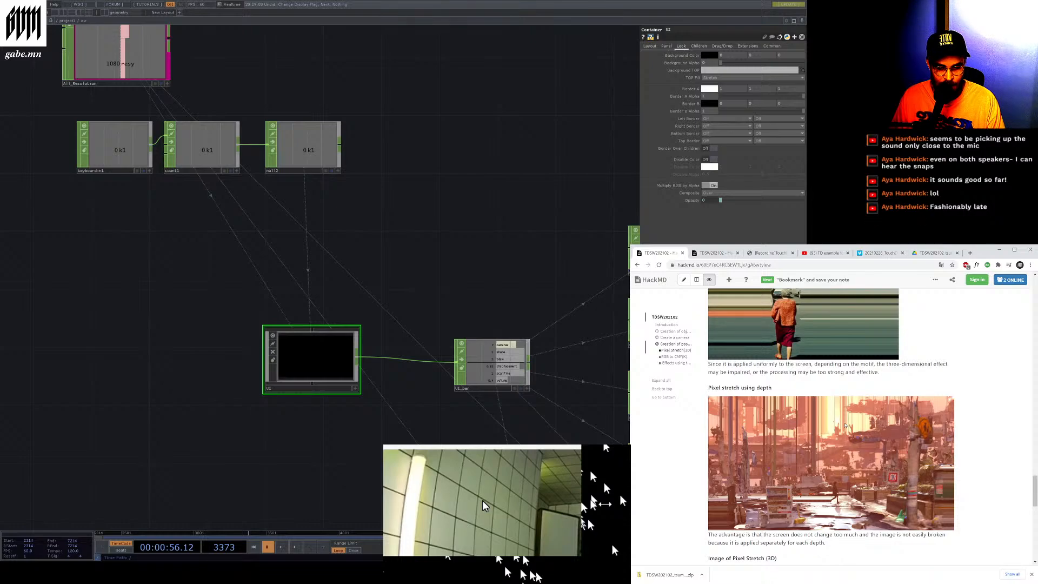
scroll(845, 425, up, 2)
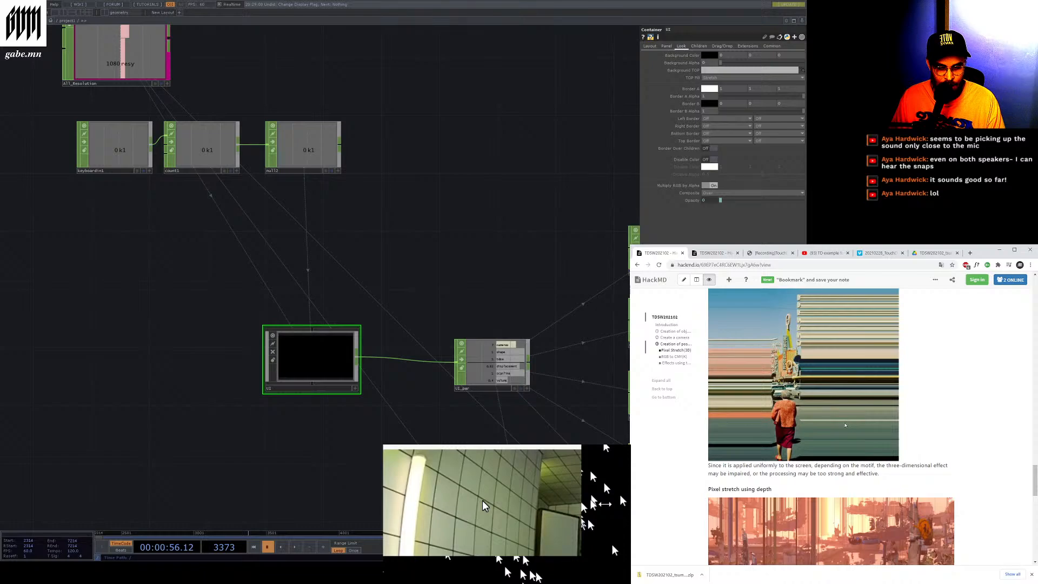
scroll(845, 426, up, 5)
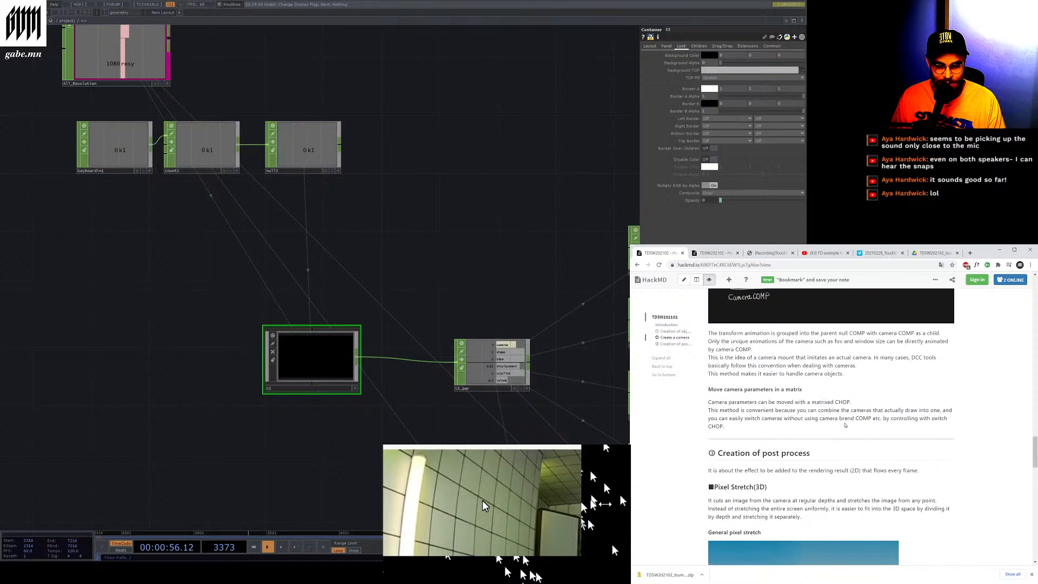
scroll(846, 425, up, 15)
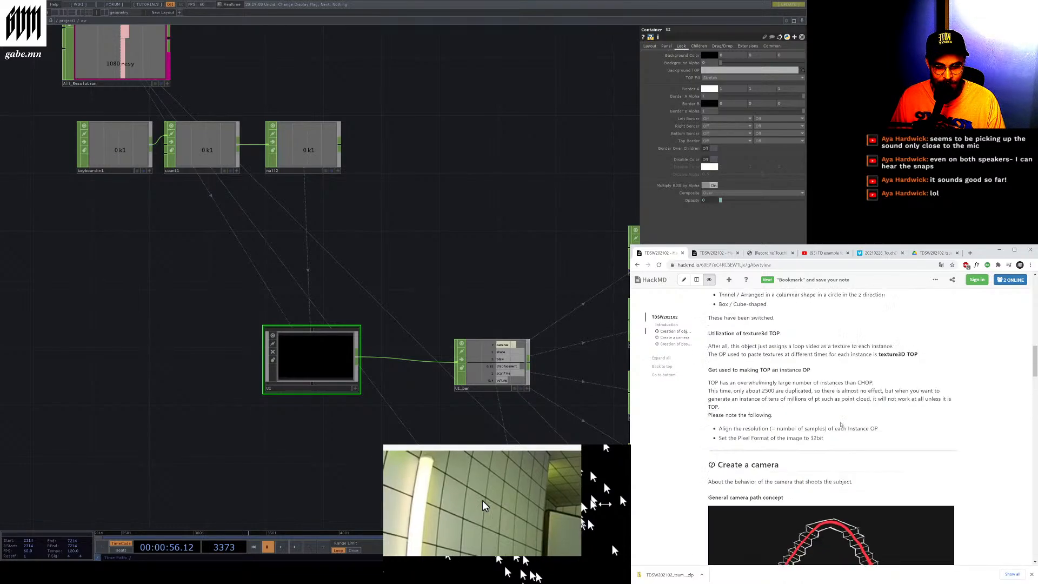
scroll(841, 426, up, 10)
Switch to the Vimeo workshop recording tab and play the video
click(762, 252)
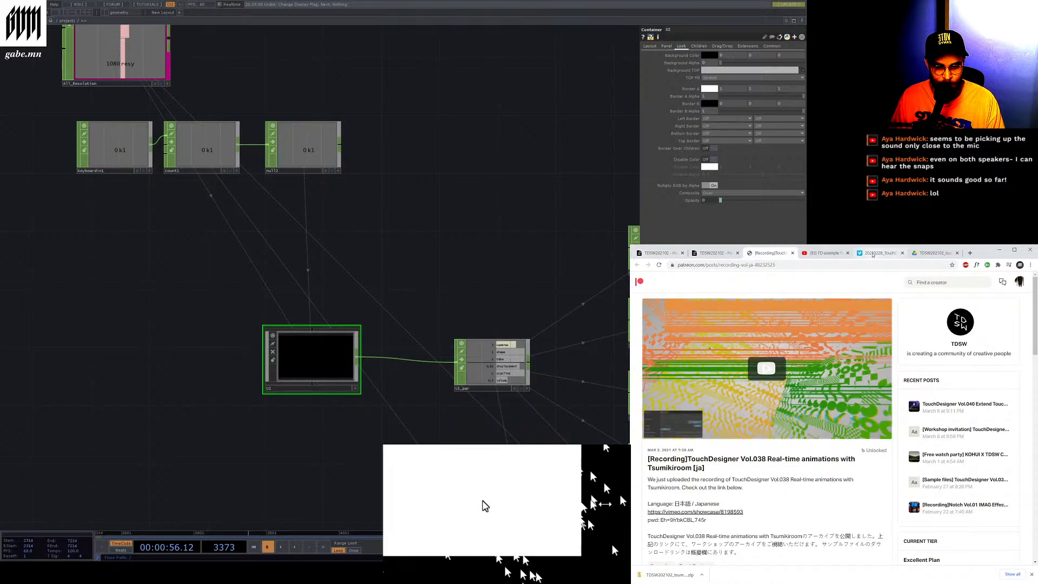
click(872, 253)
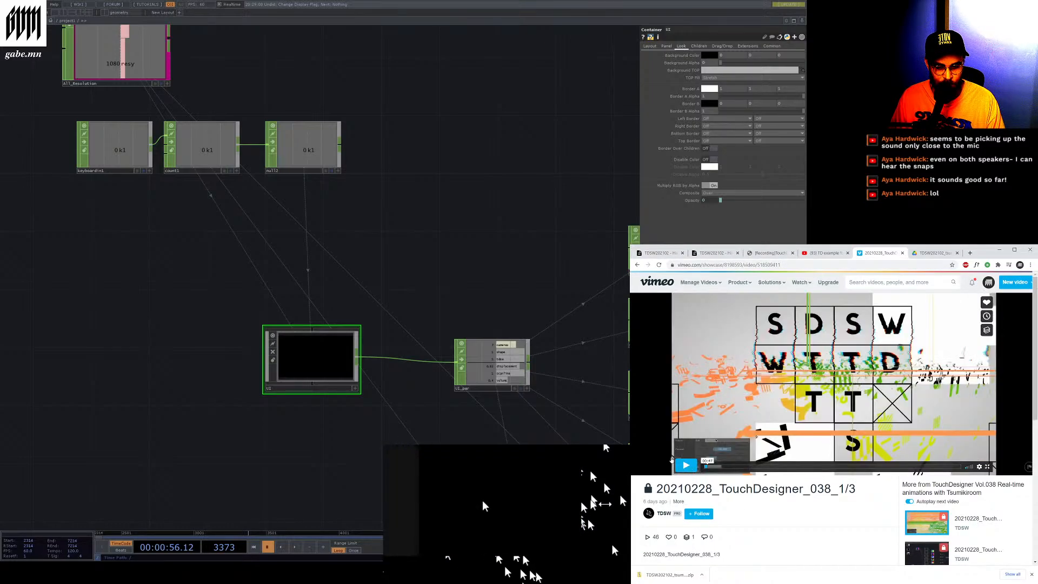
click(684, 465)
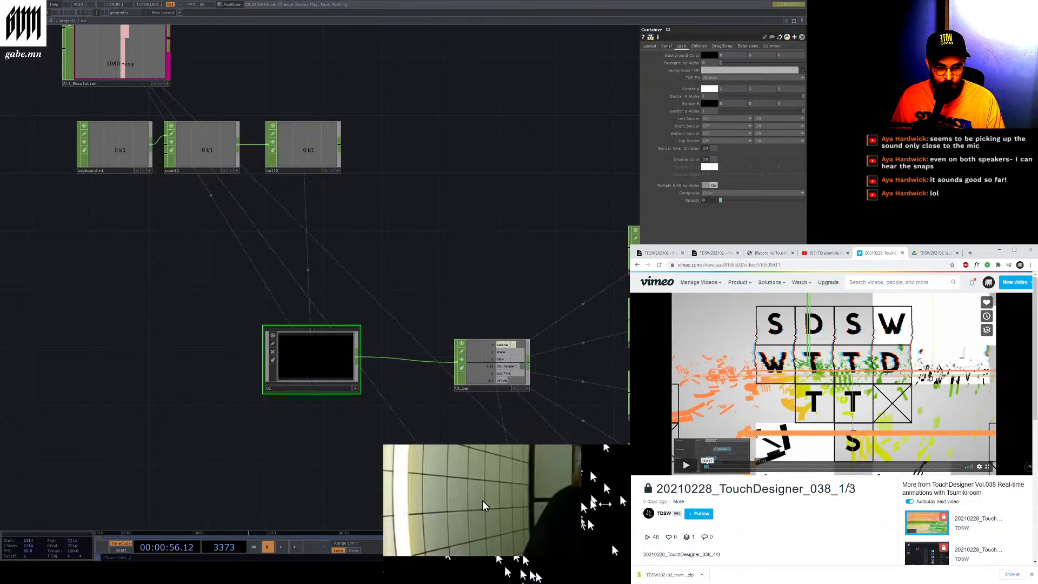
click(686, 465)
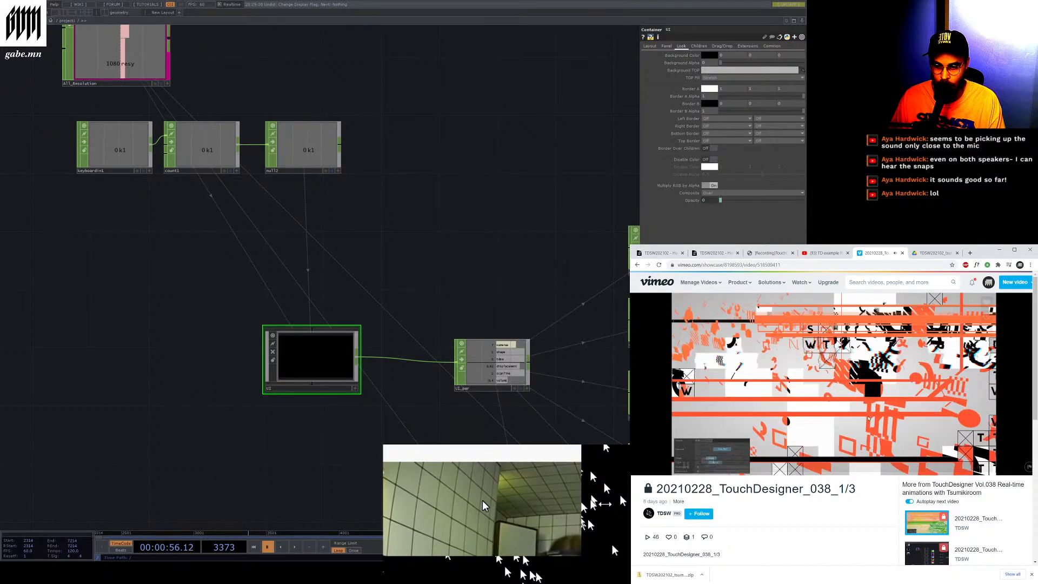
scroll(470, 270, up, 4)
scroll(426, 271, down, 8)
scroll(399, 330, up, 5)
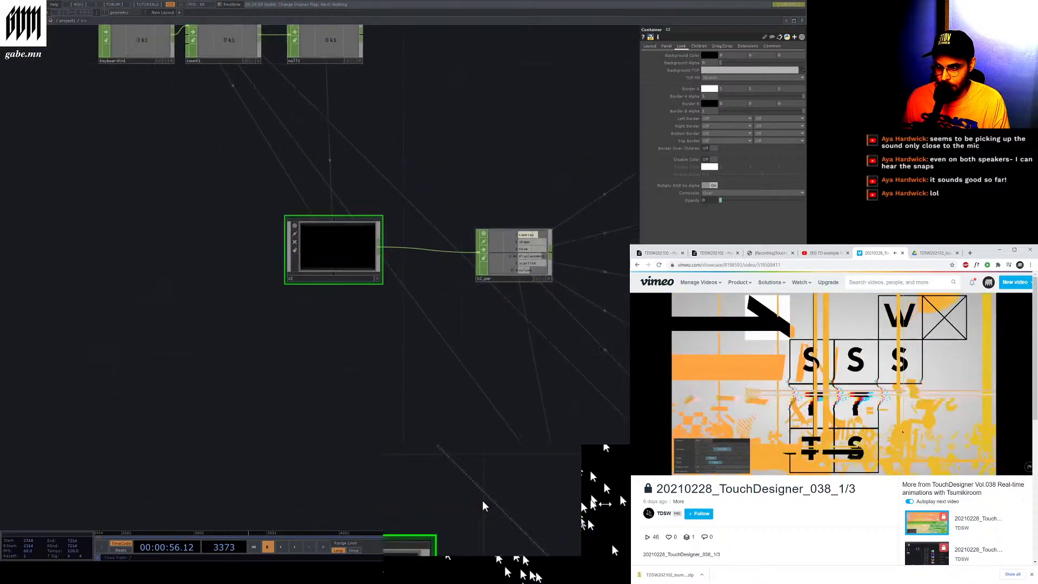
Pan and zoom around project1 to examine the Sound and Assets base COMPs
scroll(540, 216, up, 4)
scroll(474, 213, down, 4)
drag(519, 227, 317, 226)
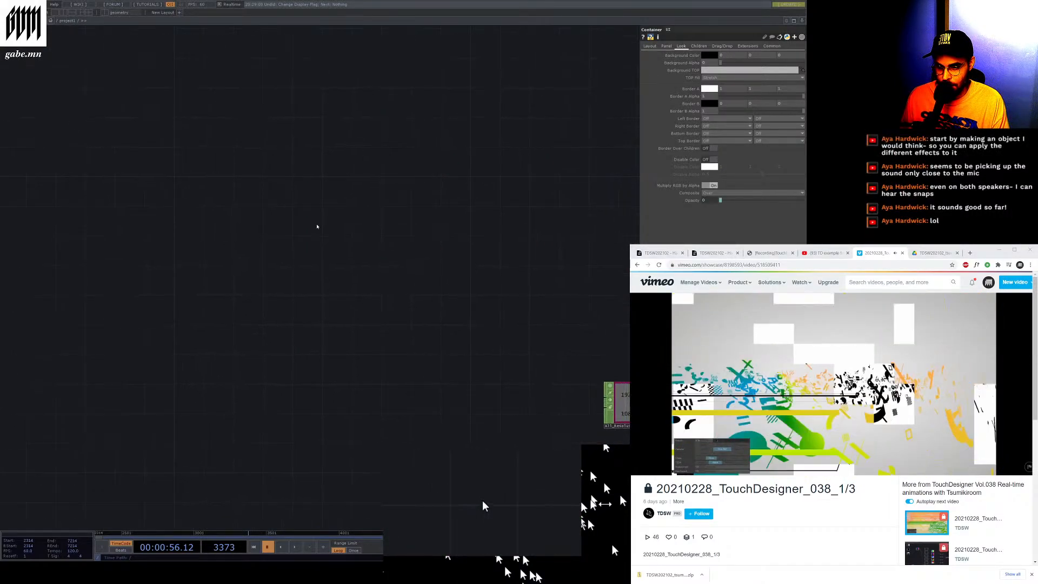
scroll(318, 226, down, 6)
scroll(493, 405, up, 6)
scroll(355, 173, down, 3)
scroll(386, 393, up, 3)
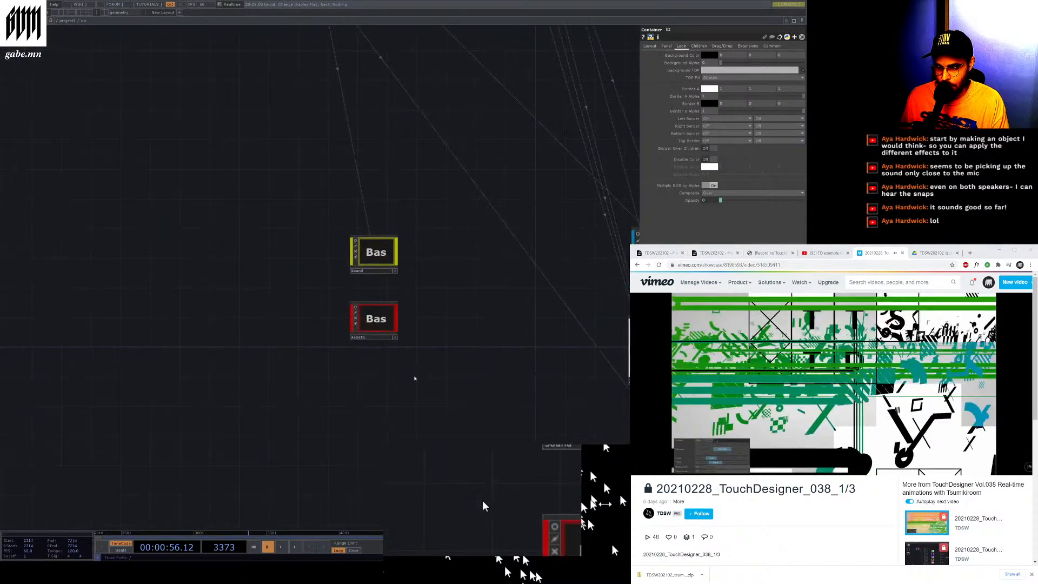
scroll(443, 313, up, 5)
scroll(206, 283, down, 3)
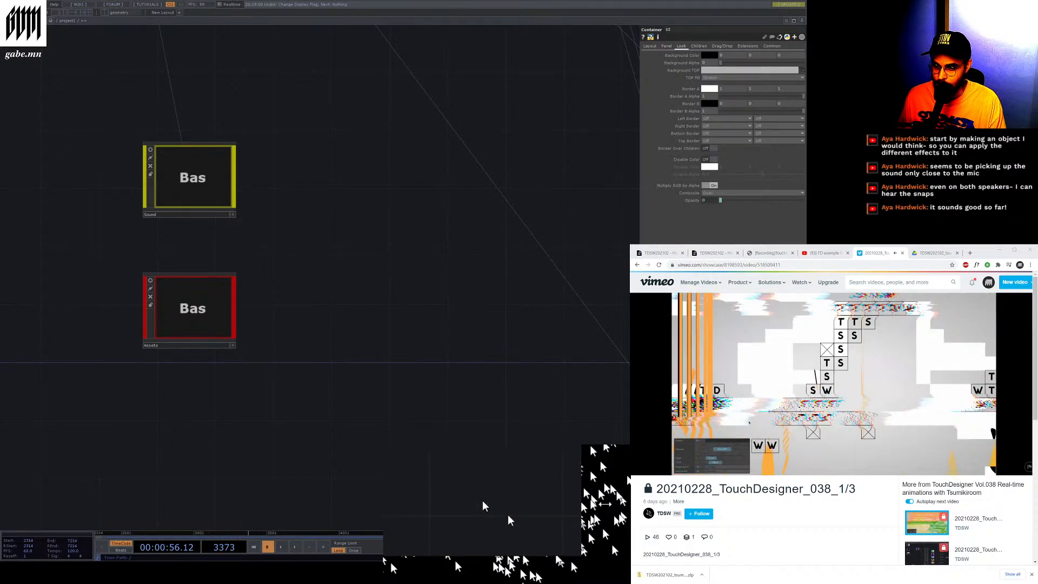
Home the network and zoom into the OBJ base to view its select operators and four case base COMPs
key(h)
scroll(503, 372, down, 1)
scroll(337, 127, up, 5)
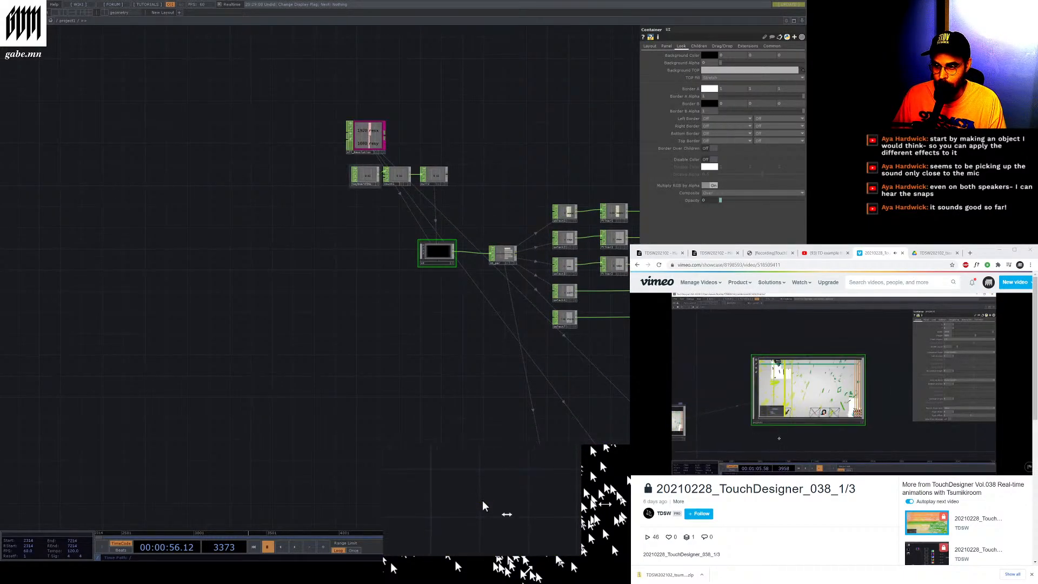
scroll(350, 184, up, 8)
scroll(285, 134, up, 2)
scroll(284, 138, down, 10)
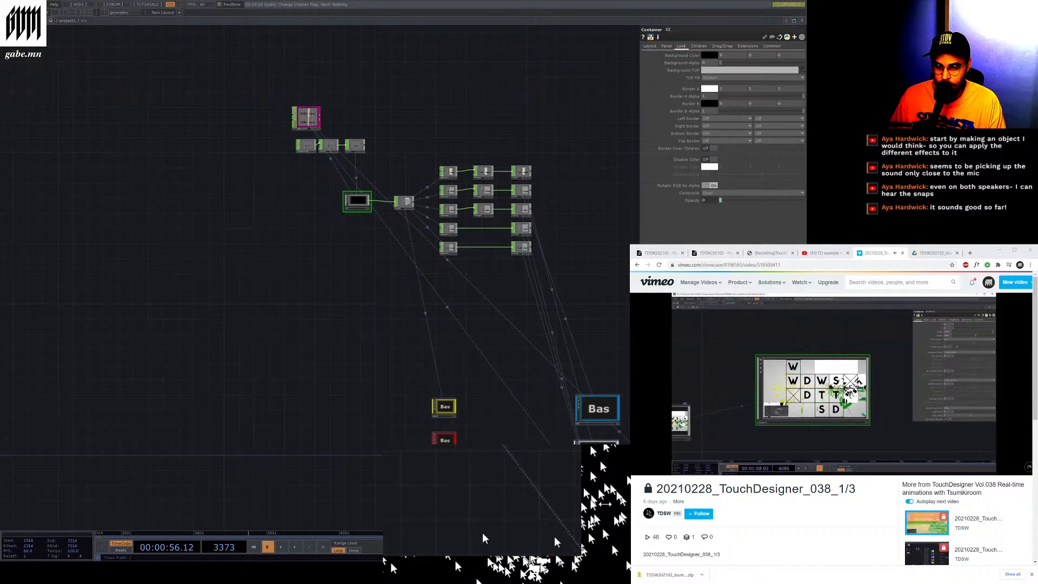
scroll(649, 455, up, 9)
scroll(465, 497, down, 5)
scroll(475, 503, up, 5)
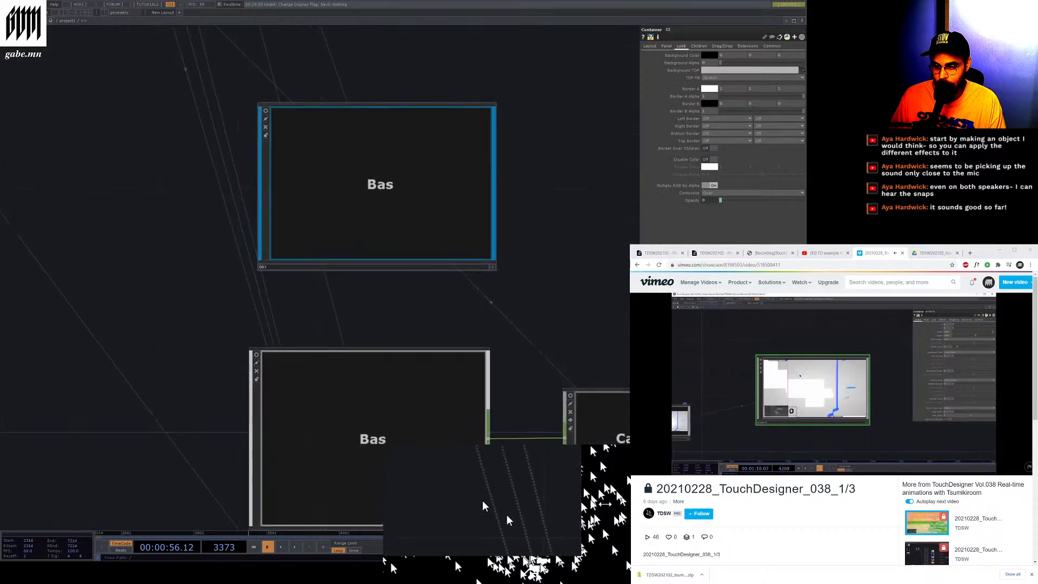
scroll(482, 506, up, 3)
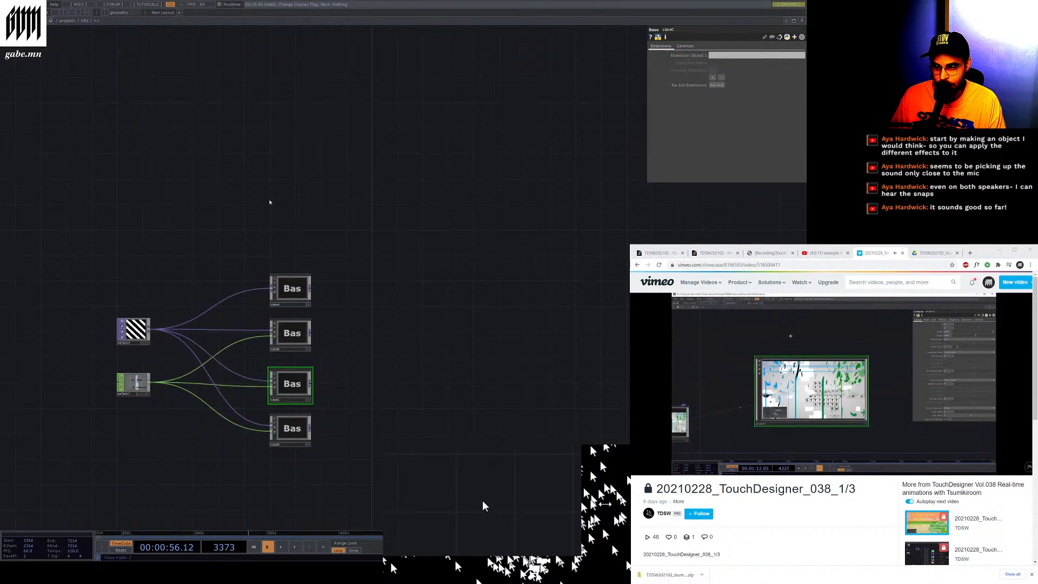
scroll(106, 406, up, 5)
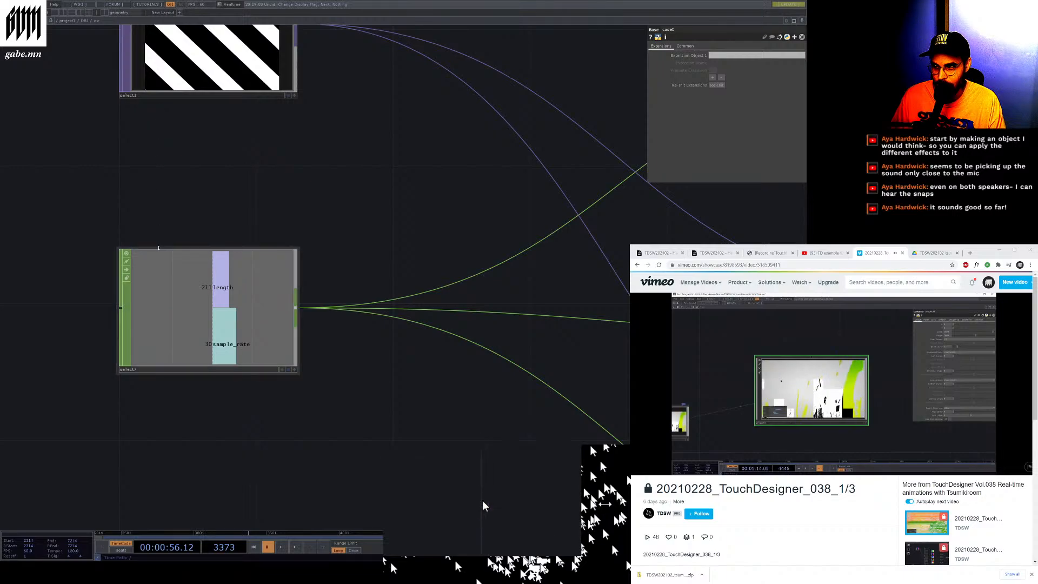
scroll(102, 148, down, 1)
scroll(347, 407, down, 6)
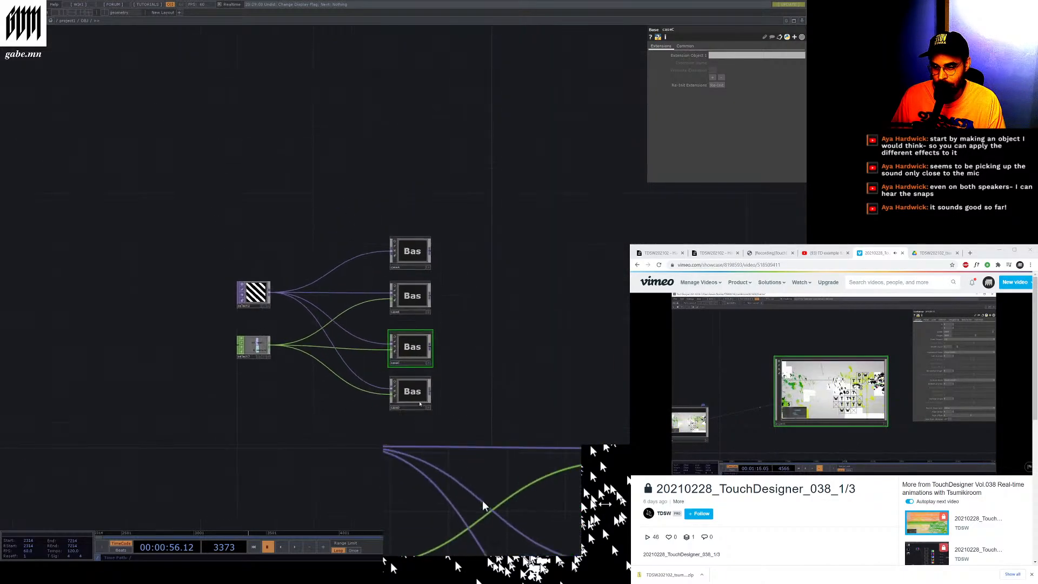
scroll(404, 411, up, 4)
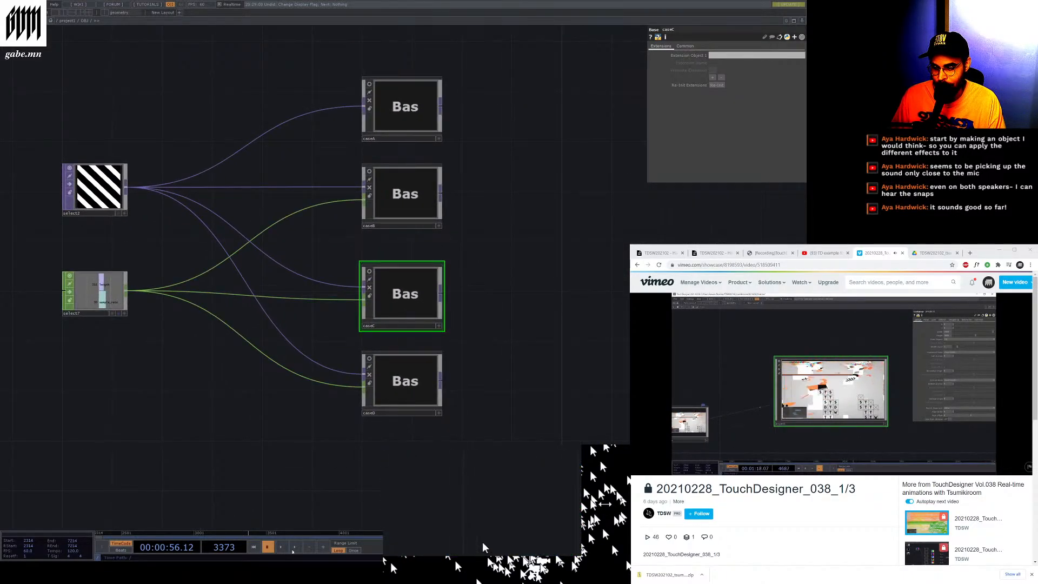
Play and pause the timeline, then select the select2 TOP to view its pattern source parameter
click(296, 548)
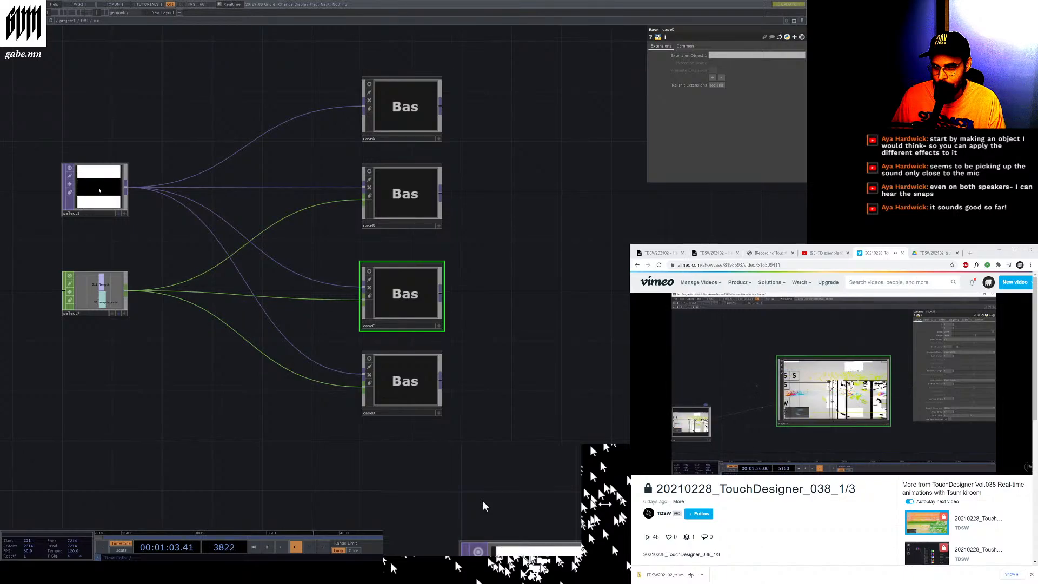
key(space)
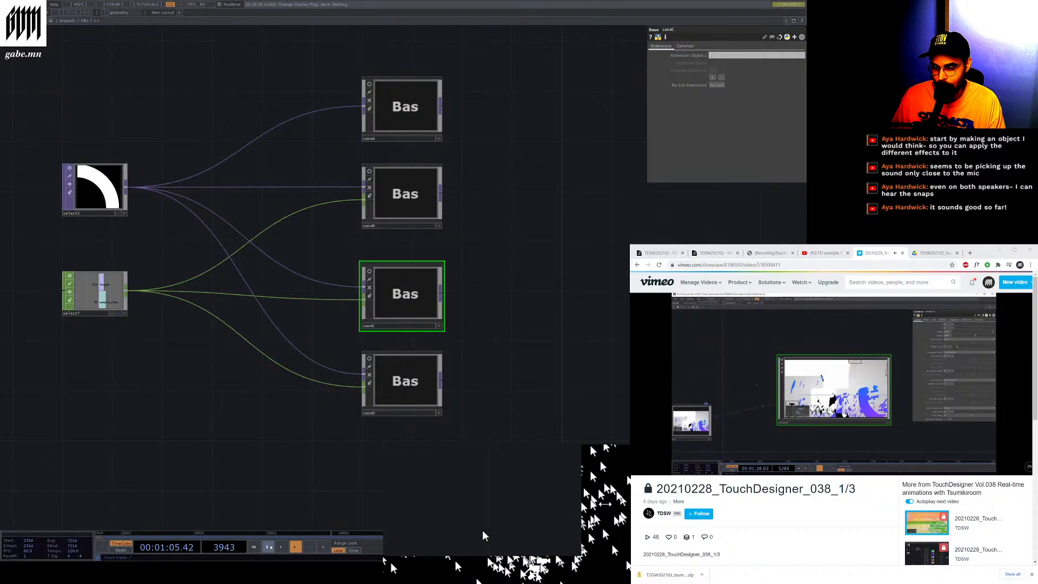
scroll(67, 179, up, 7)
click(139, 260)
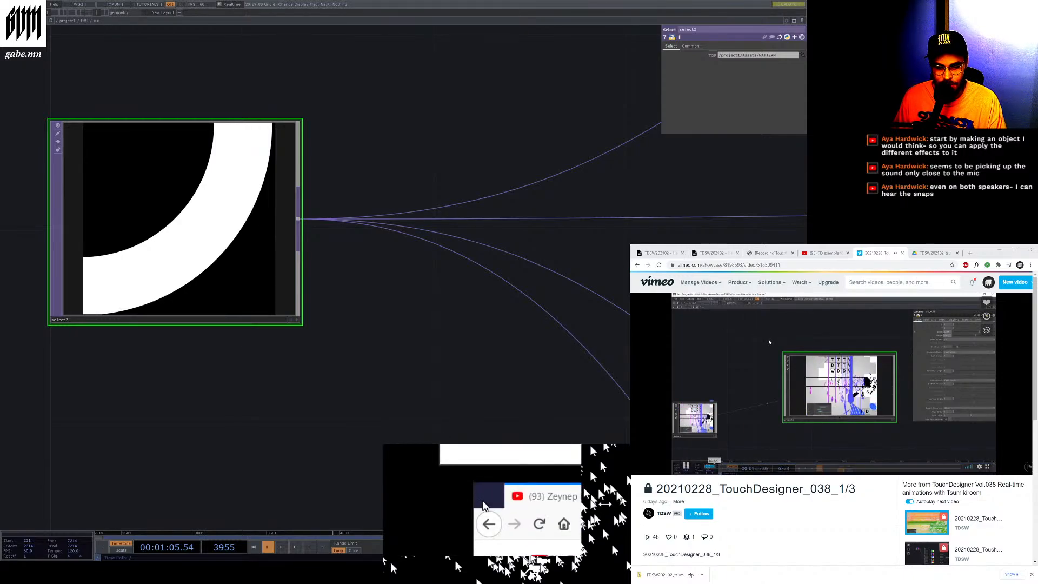
click(685, 465)
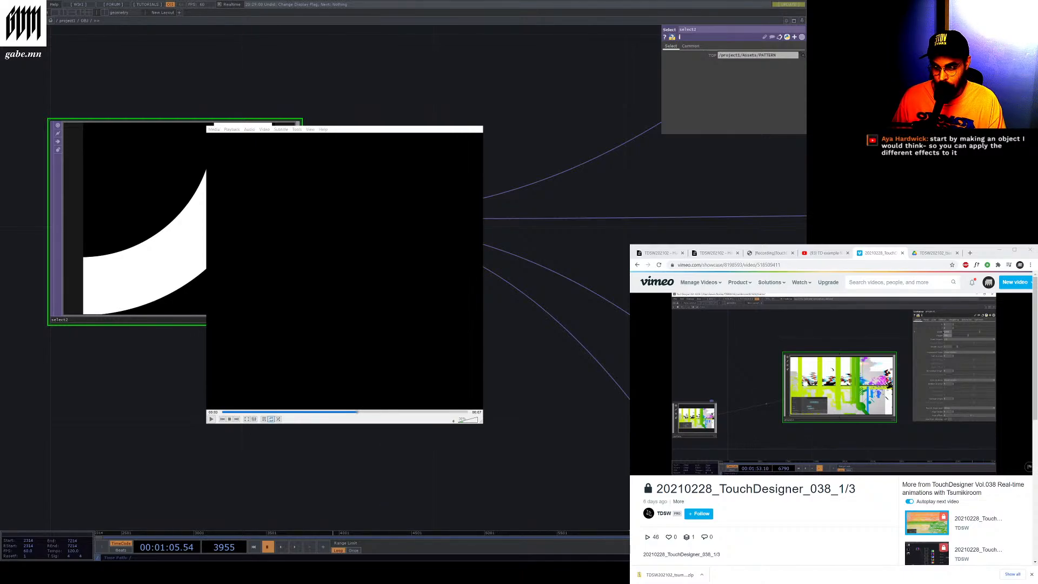
click(211, 418)
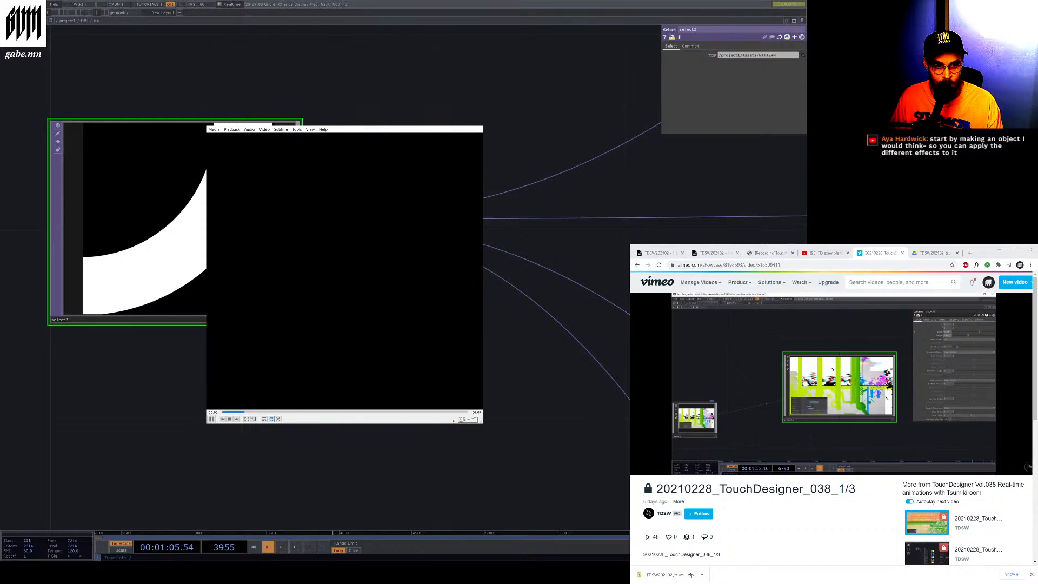
key(alt+F4)
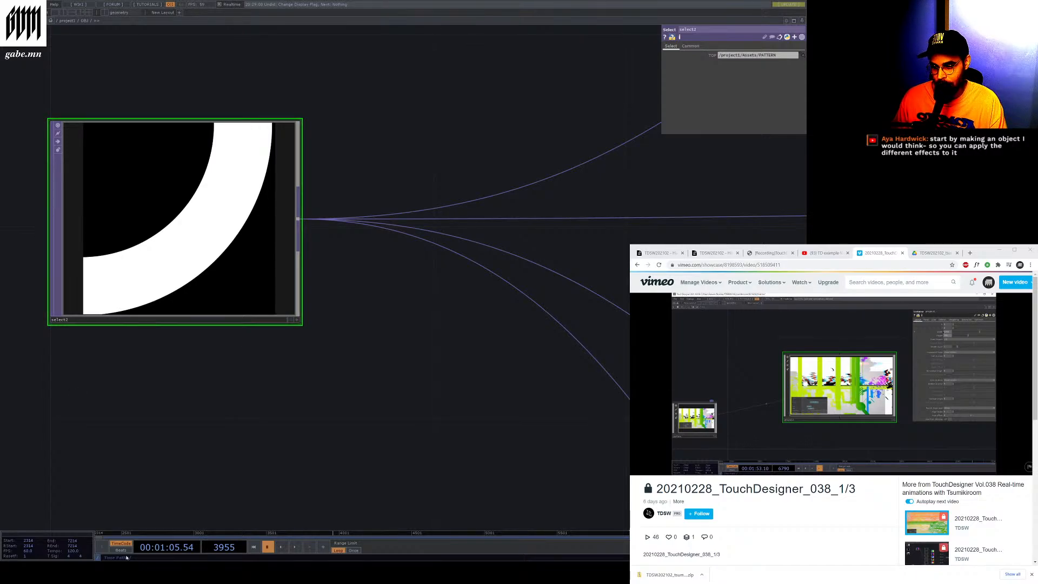
Run the timeline briefly, select the case base COMPs in turn and enter the first one
click(296, 547)
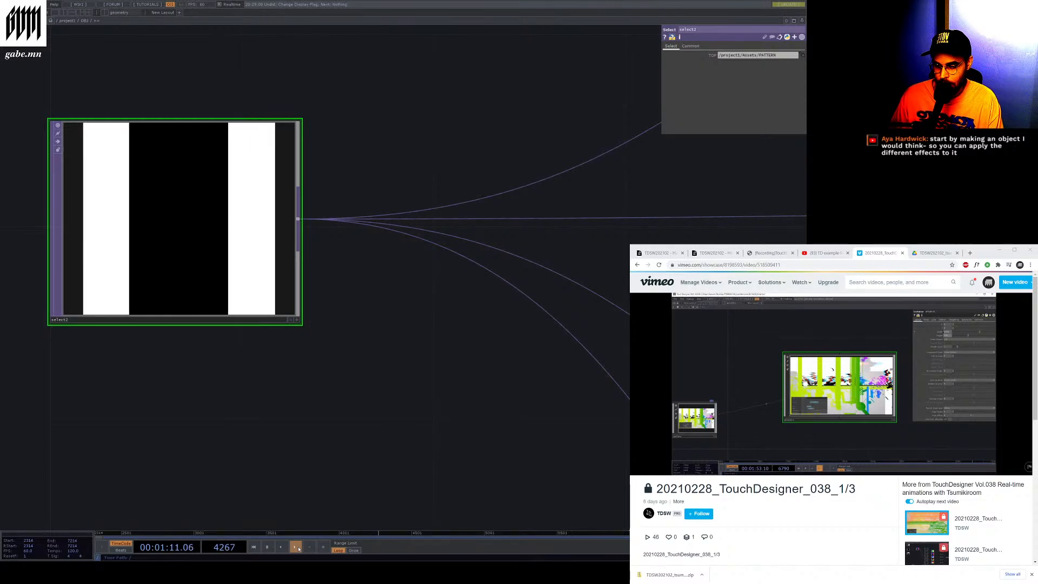
click(267, 546)
scroll(150, 316, down, 5)
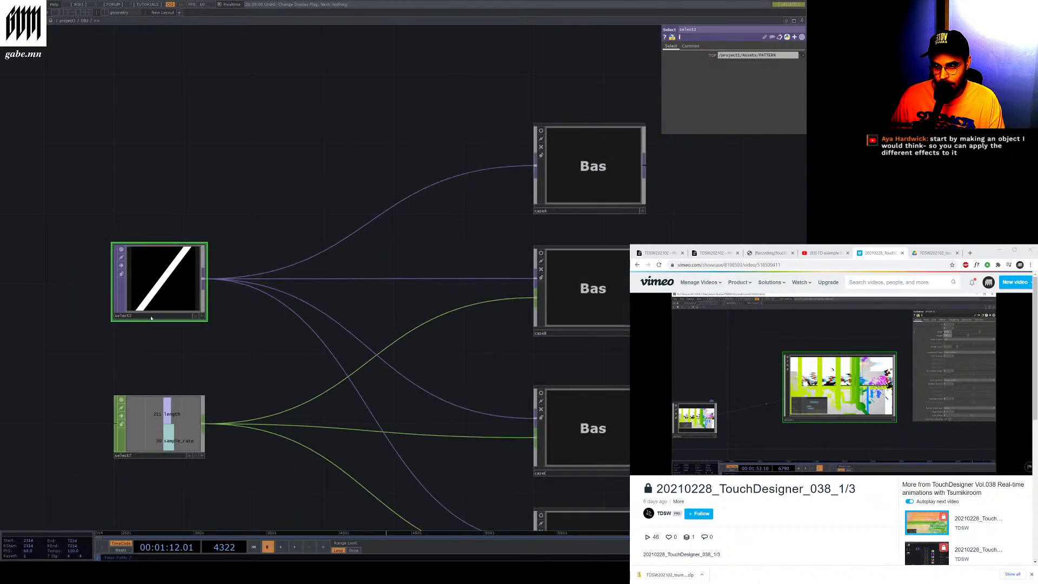
click(567, 189)
scroll(489, 132, down, 4)
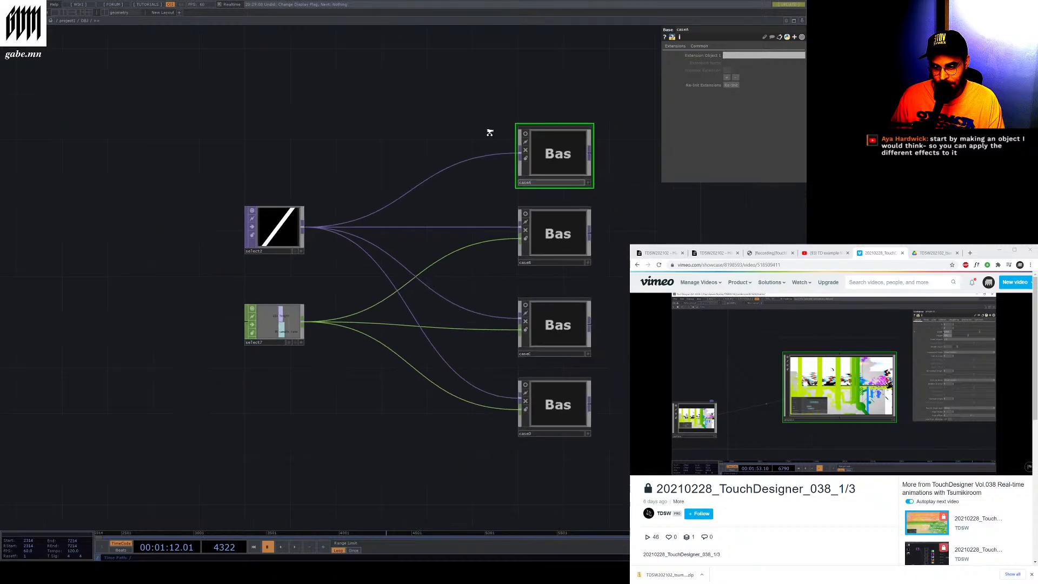
scroll(515, 371, up, 2)
click(522, 268)
scroll(508, 275, down, 4)
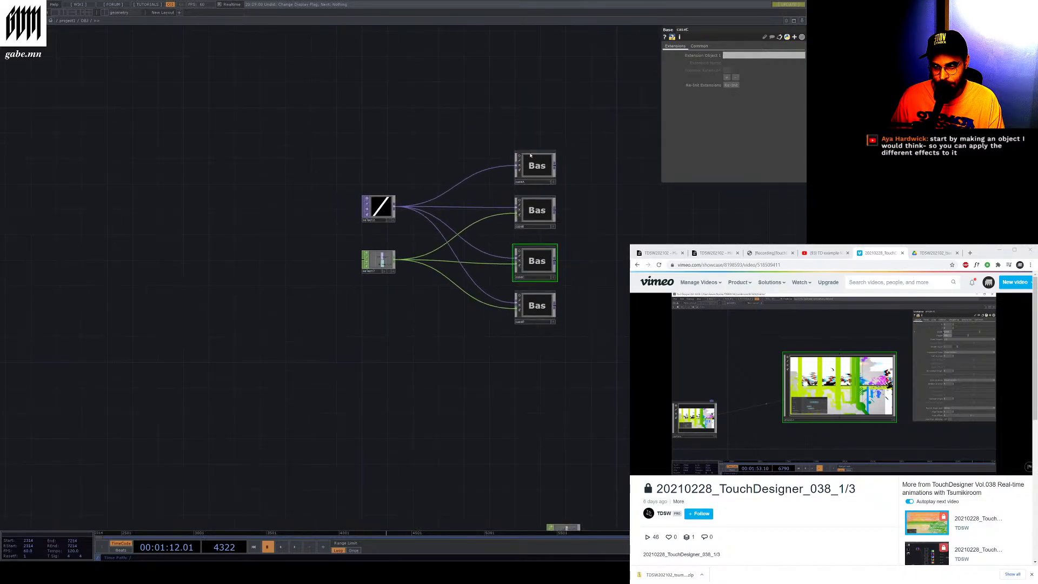
scroll(513, 208, up, 4)
click(514, 198)
key(i)
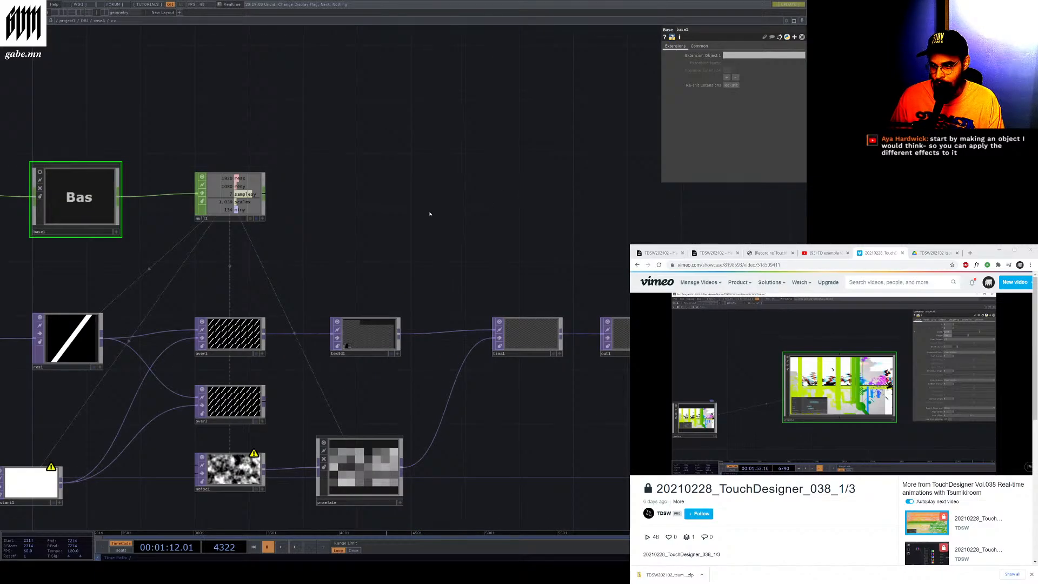
Inspect the constant2 CHOP and null1 resolution values while playing and pausing the timeline
scroll(350, 199, down, 4)
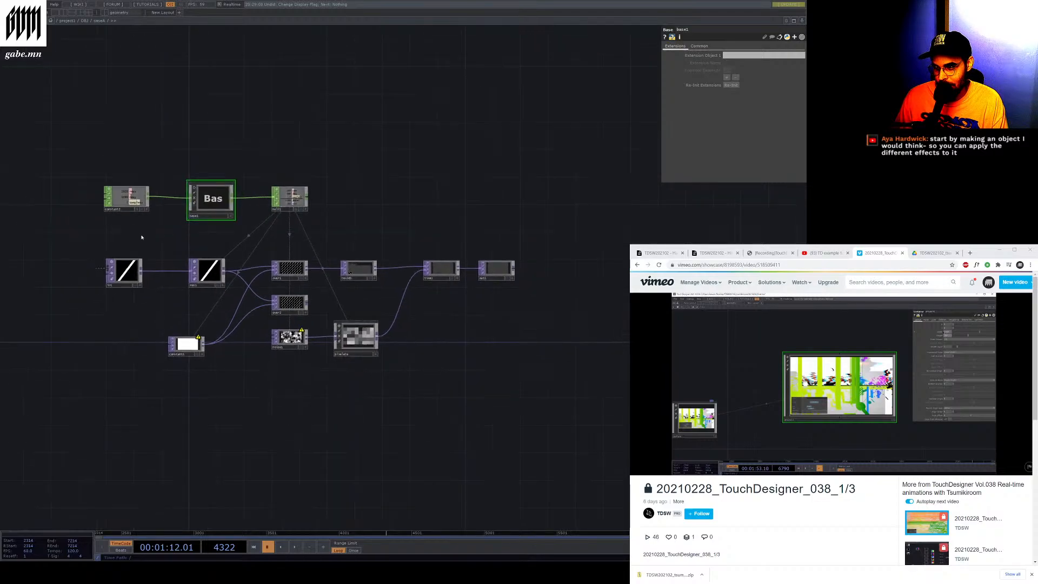
scroll(141, 236, up, 4)
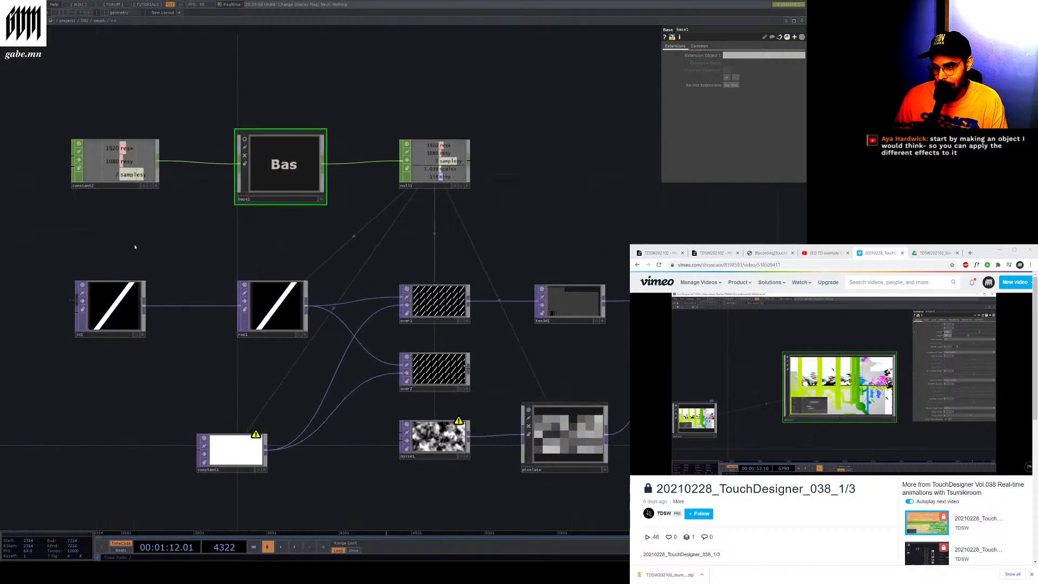
click(105, 187)
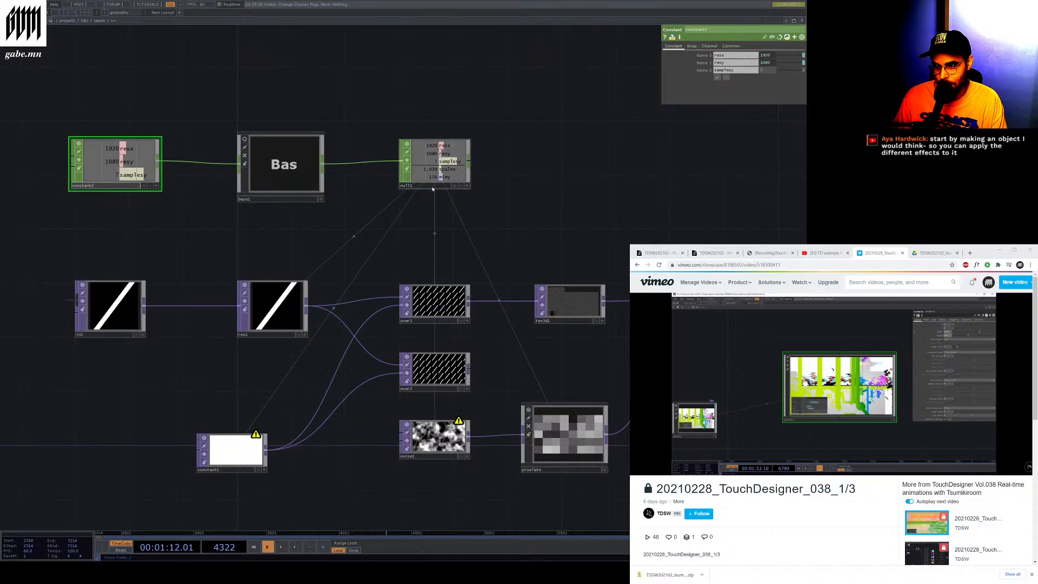
mouse_move(432, 190)
mouse_down()
mouse_move(455, 162)
mouse_move(450, 141)
mouse_move(428, 175)
mouse_up()
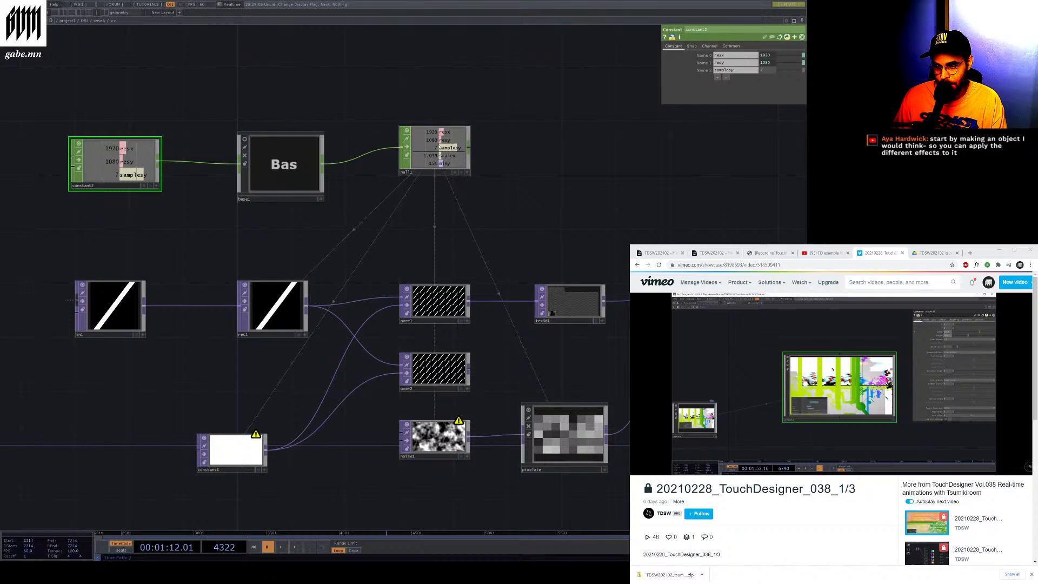
click(294, 547)
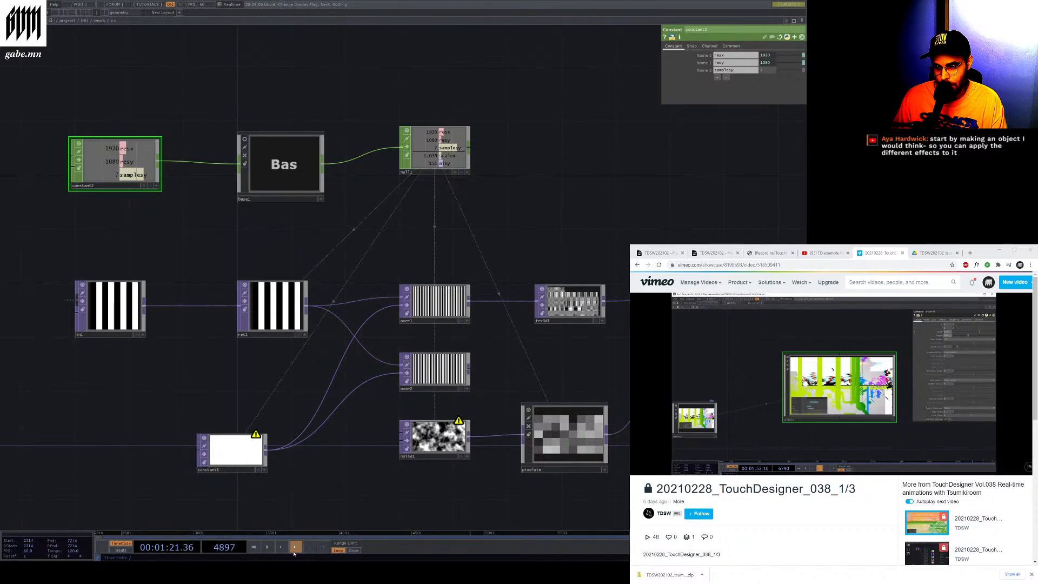
click(294, 551)
Select constant1, res1, over1, over2, noise1 and pixelate in turn to review their parameters
click(250, 469)
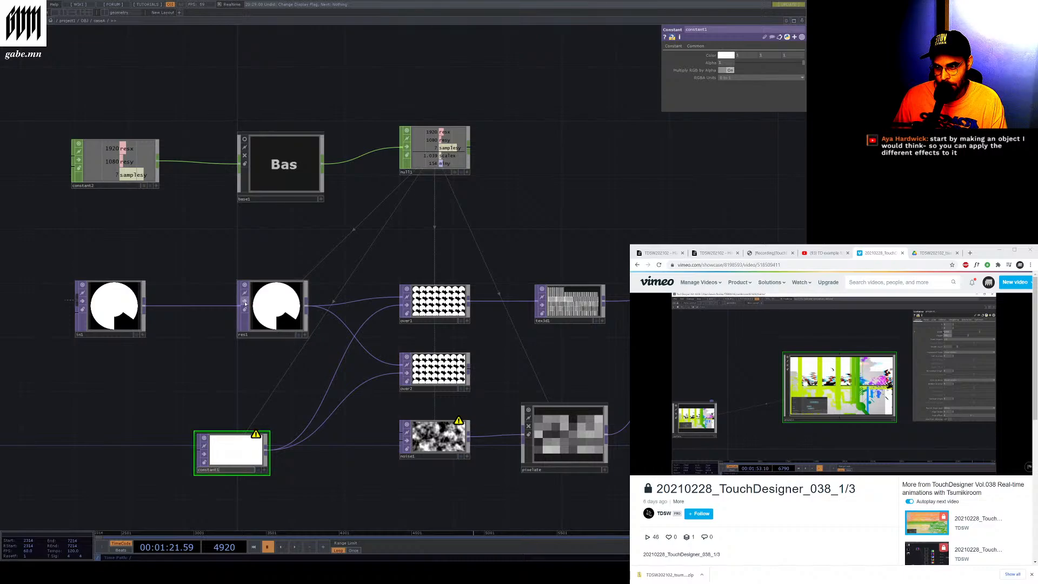
click(273, 306)
drag(273, 305, 244, 304)
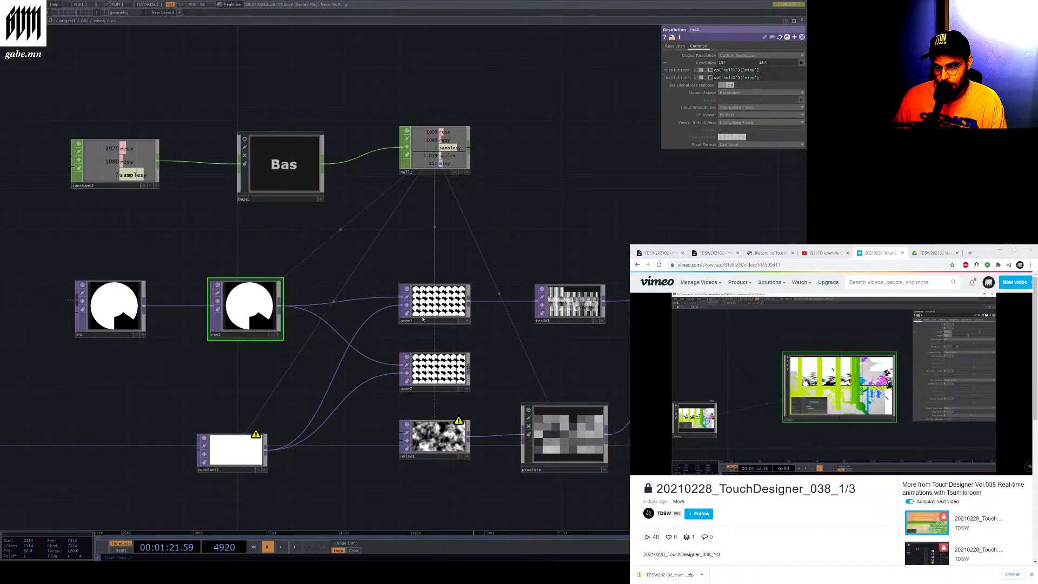
click(438, 323)
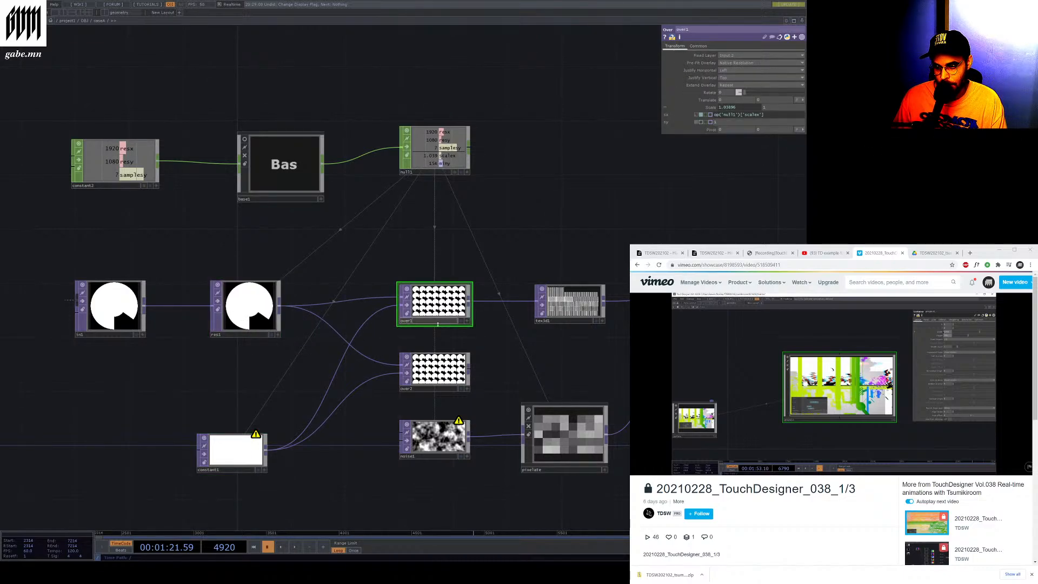
click(427, 390)
click(421, 457)
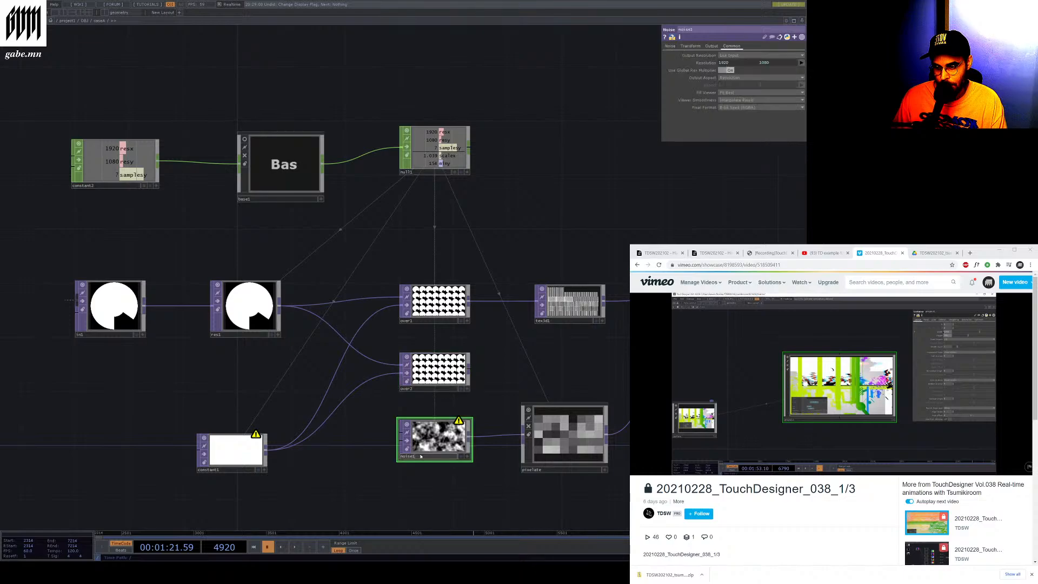
click(562, 468)
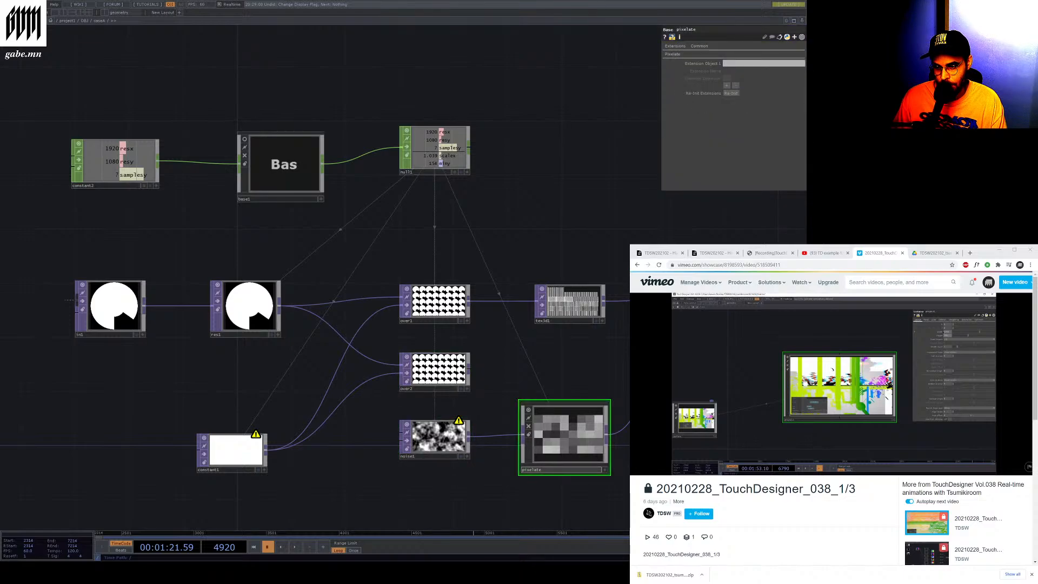
click(697, 322)
click(430, 389)
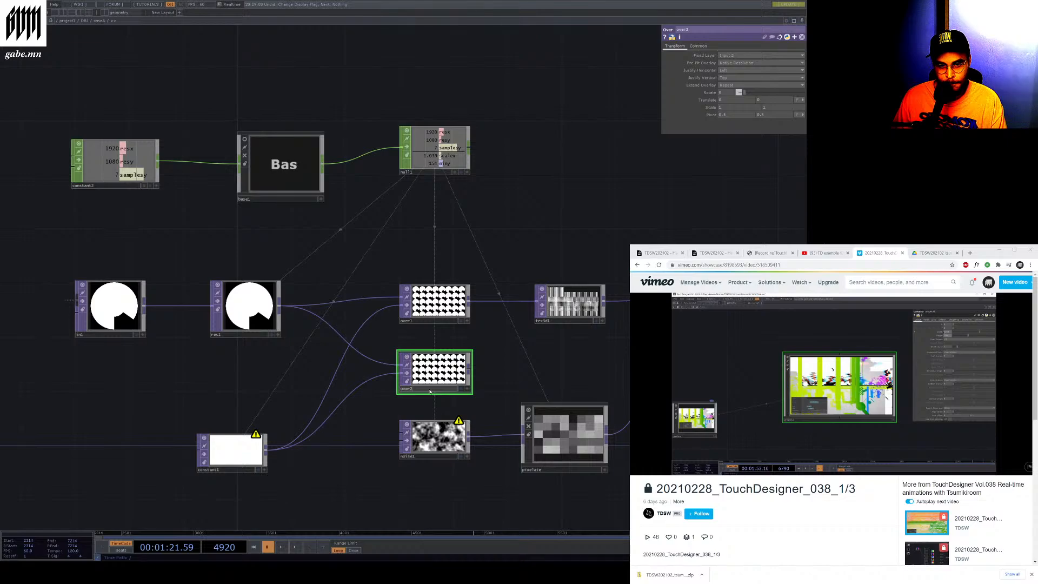
scroll(439, 303, up, 5)
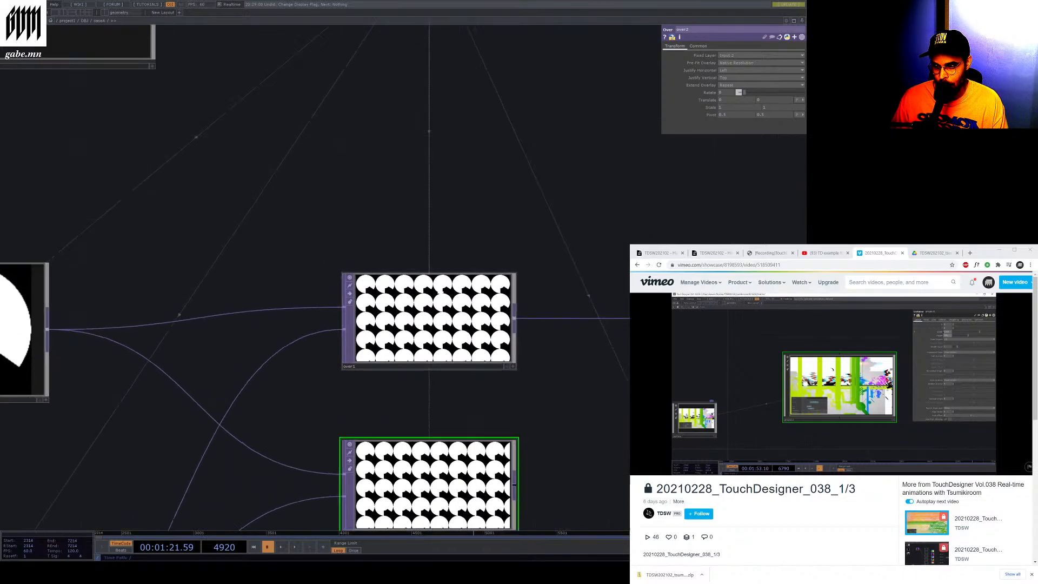
scroll(446, 356, up, 3)
click(302, 427)
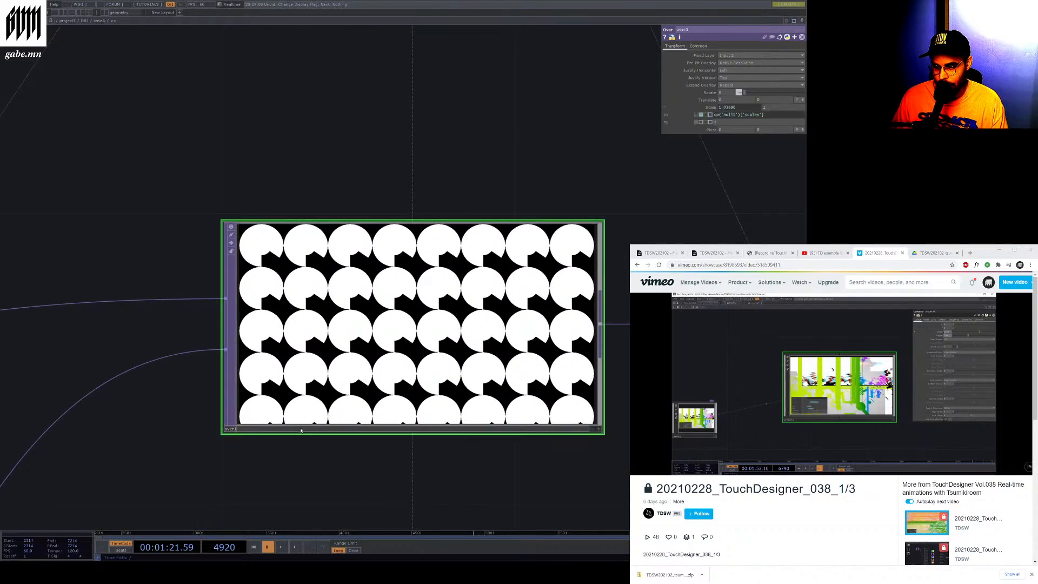
scroll(356, 356, down, 3)
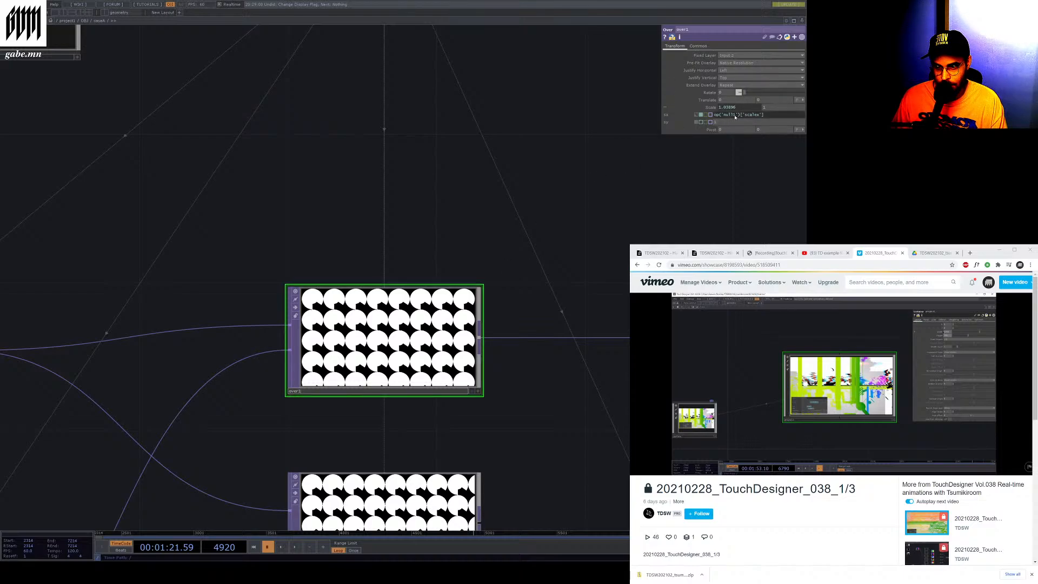
Frame the whole network and inspect the scale expression parameter of the over1 TOP
mouse_move(735, 116)
key(h)
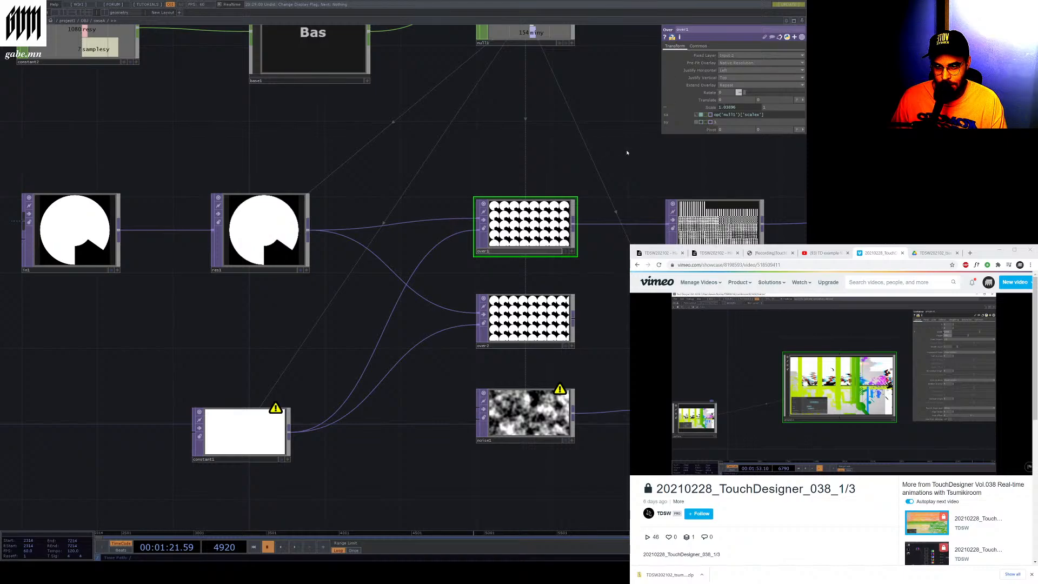
click(740, 109)
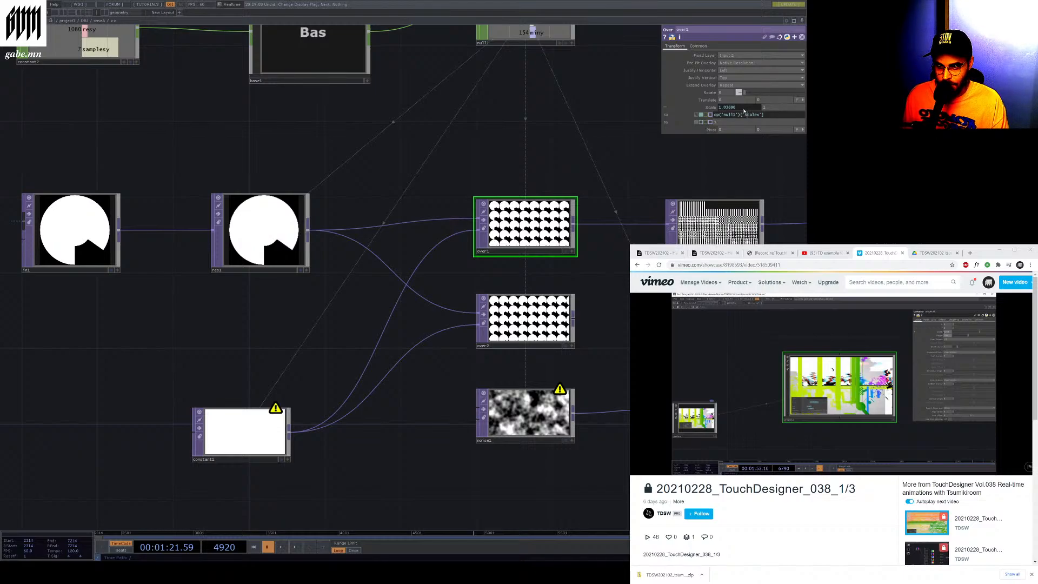
click(782, 108)
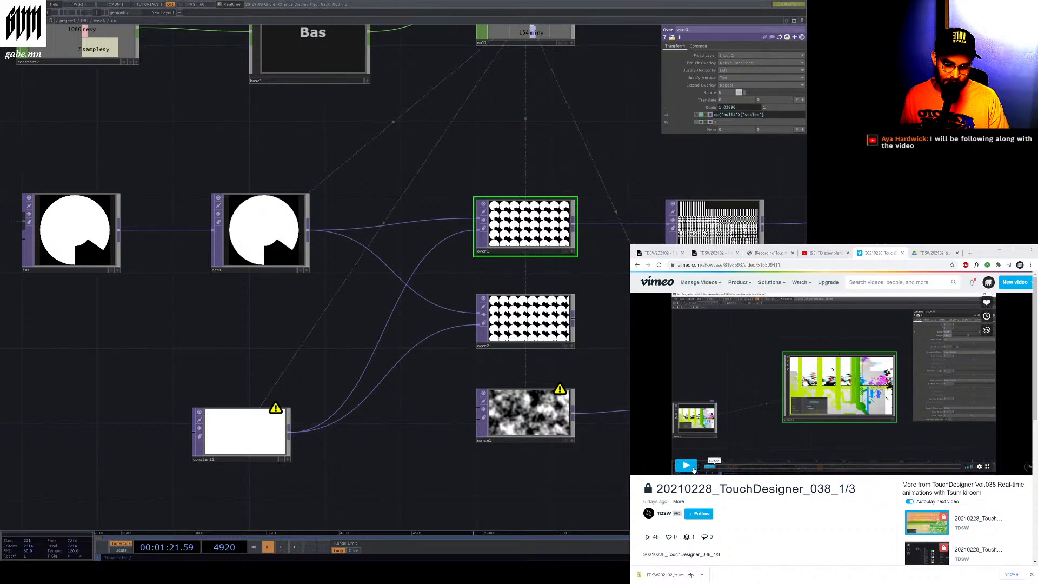
Play, scrub and pause the workshop recording in the browser to follow the instructor's walkthrough
click(694, 468)
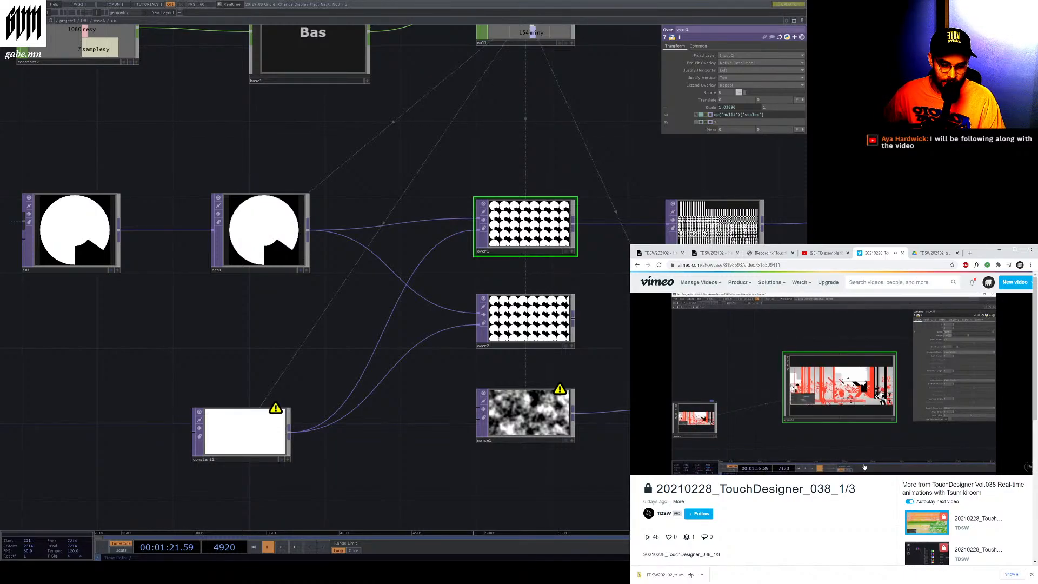
click(758, 467)
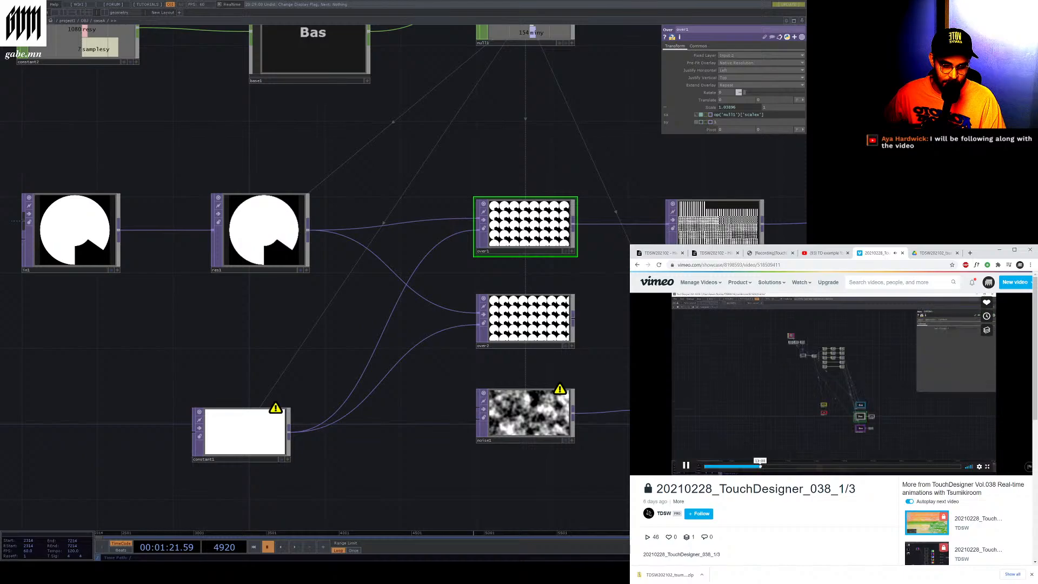
click(772, 467)
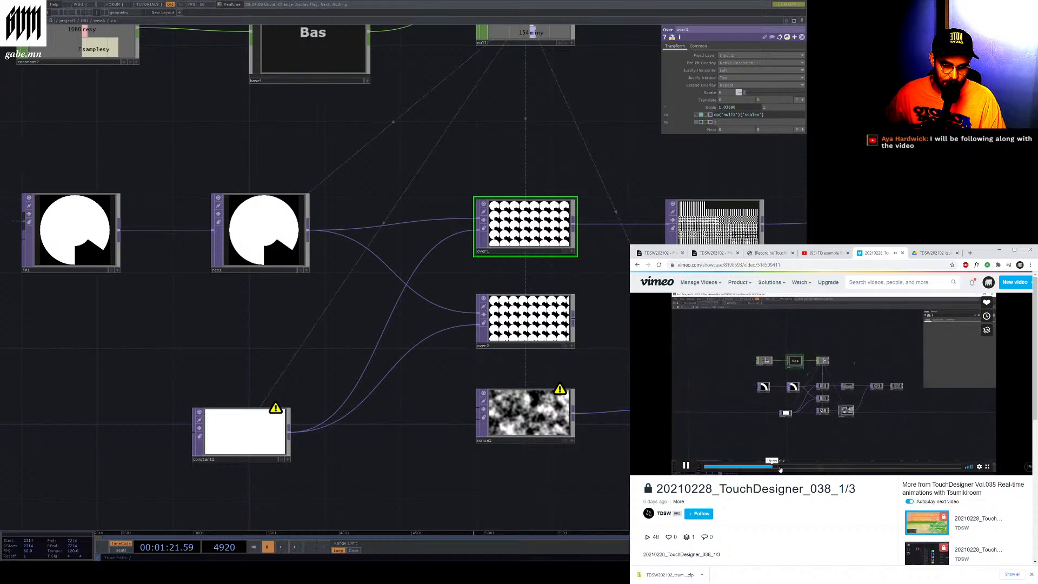
click(768, 467)
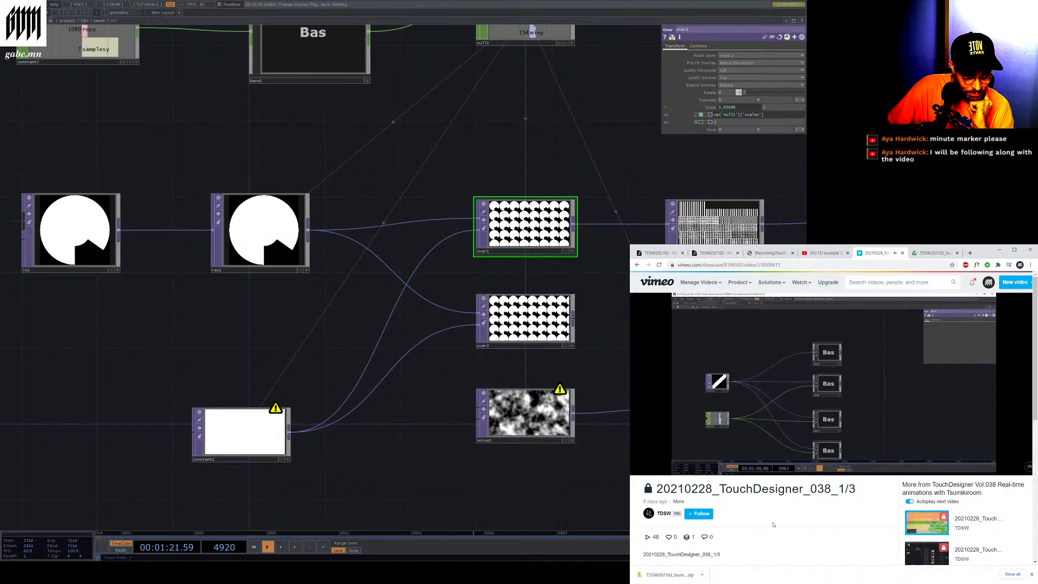
mouse_move(819, 356)
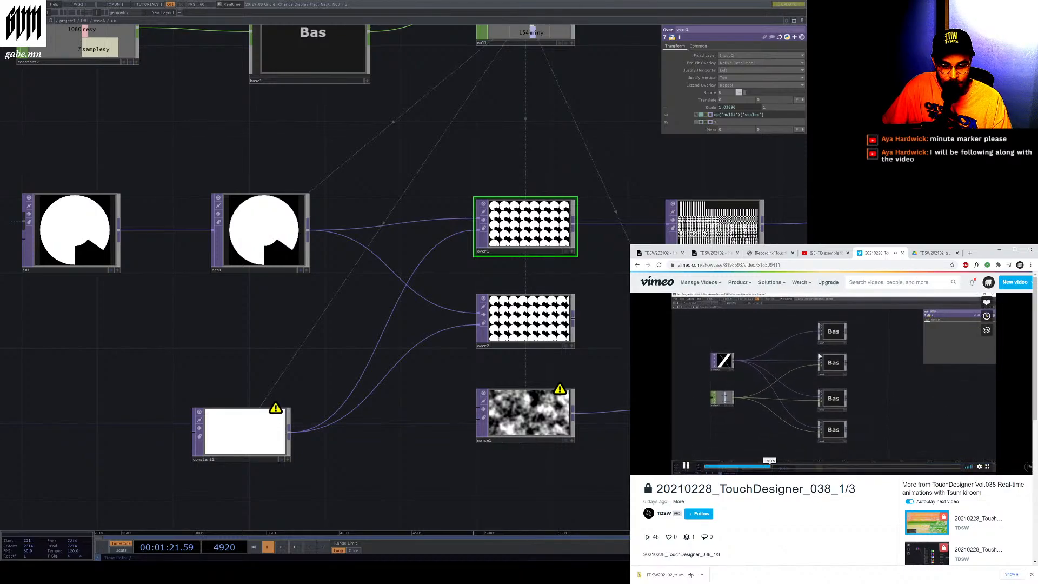
click(688, 464)
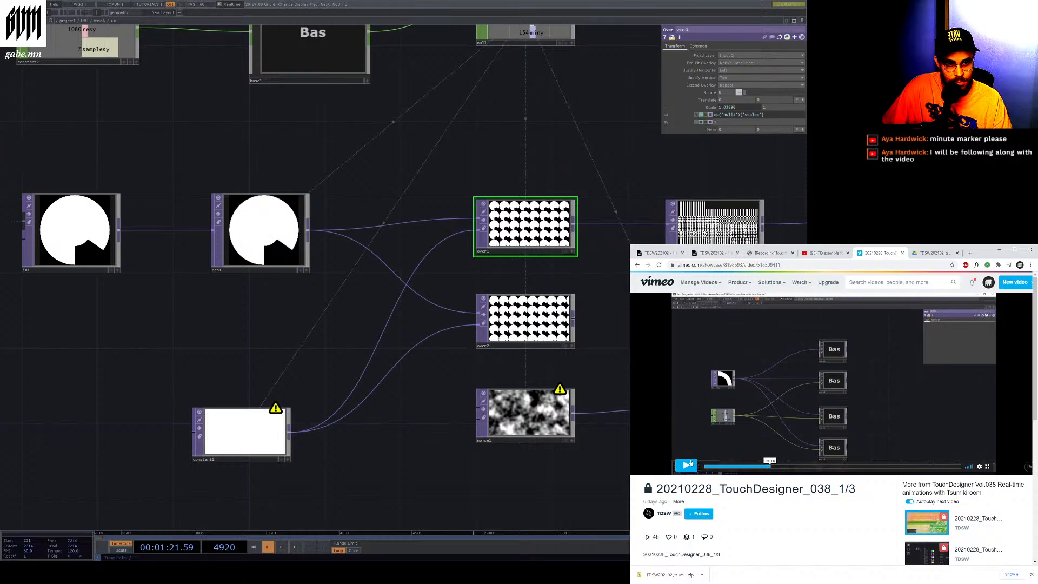
key(alt+Tab)
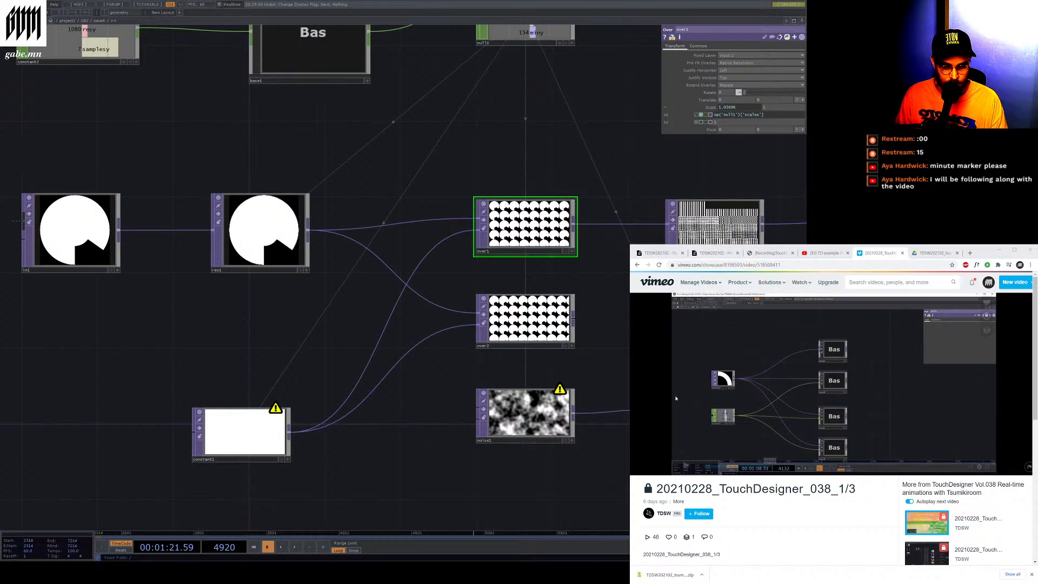
click(685, 466)
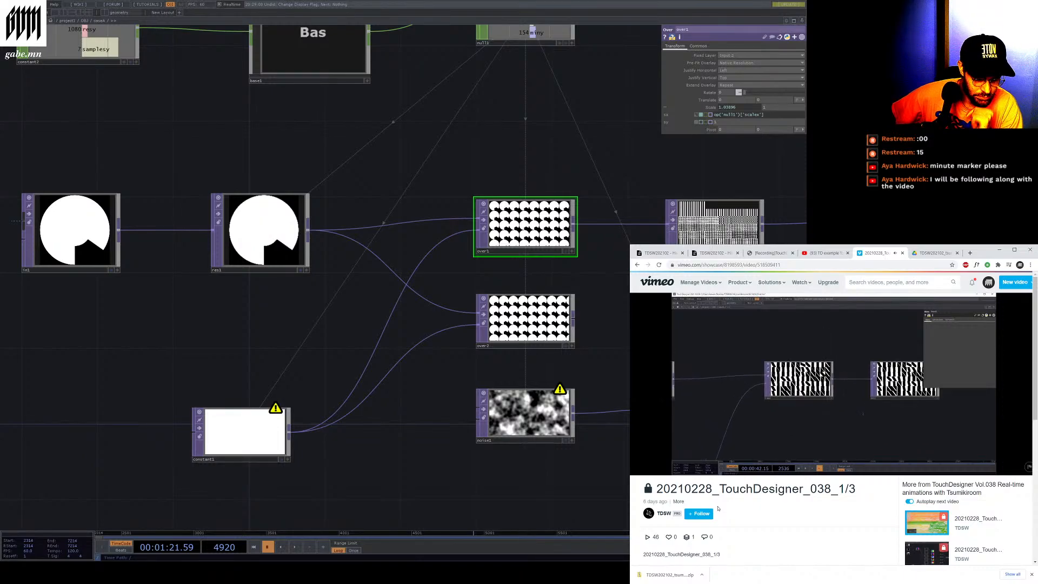
mouse_move(689, 471)
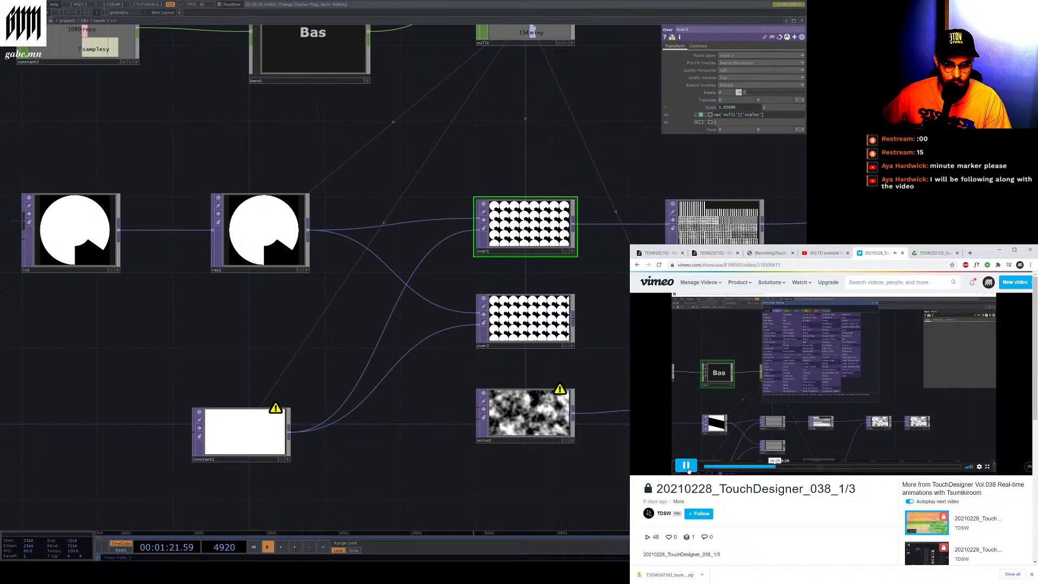
click(688, 469)
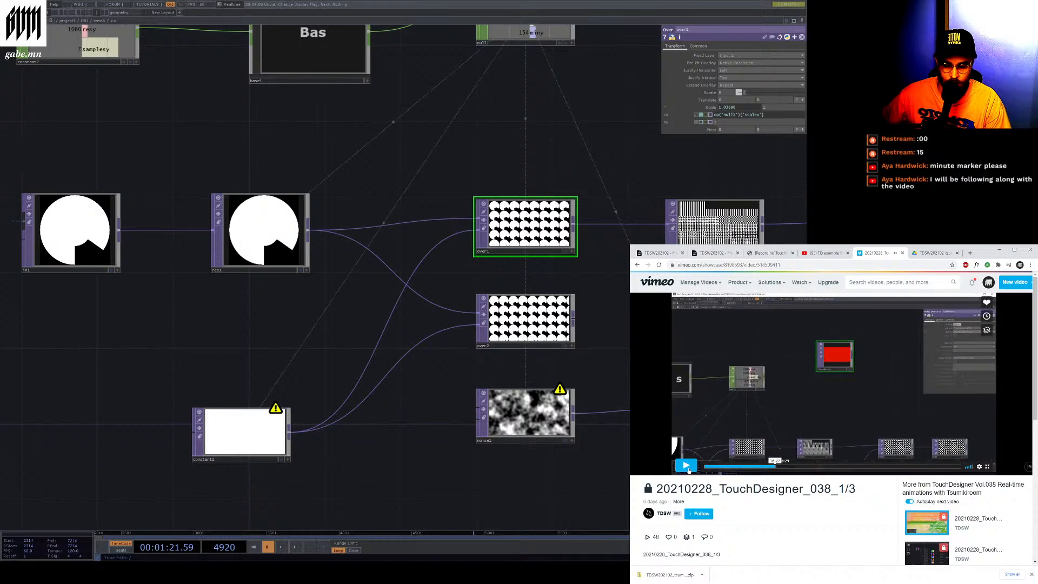
Navigate along the TOP chain, select the null1 TOP and over1, and examine over1's scale field
scroll(400, 424, down, 3)
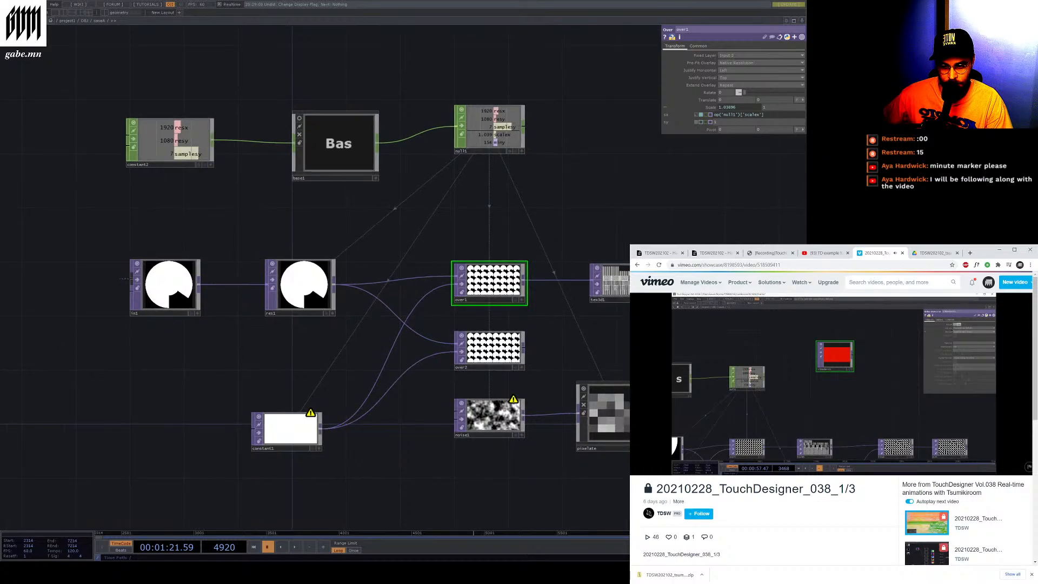
scroll(344, 384, down, 3)
scroll(594, 341, up, 6)
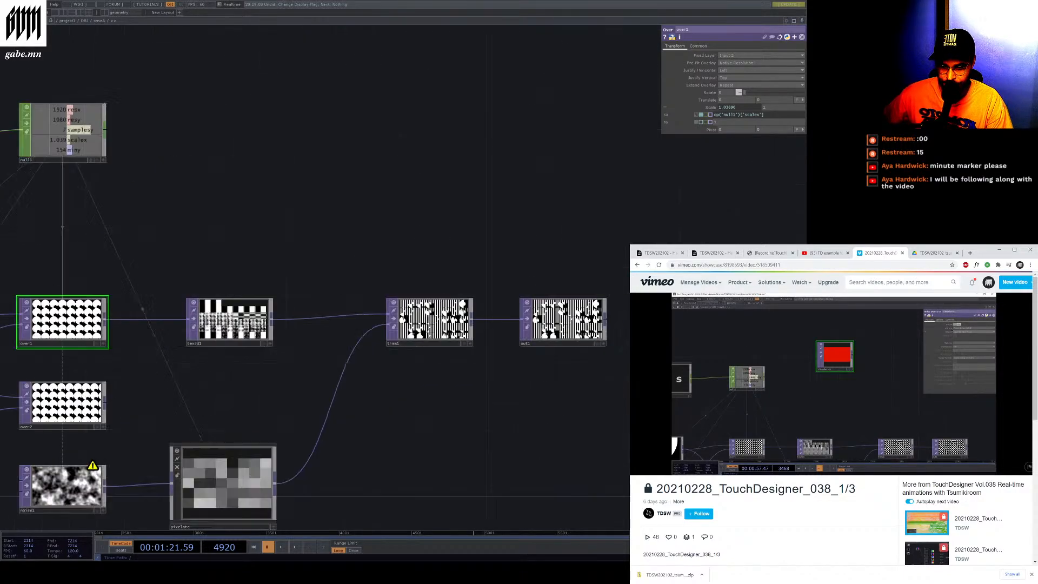
click(491, 332)
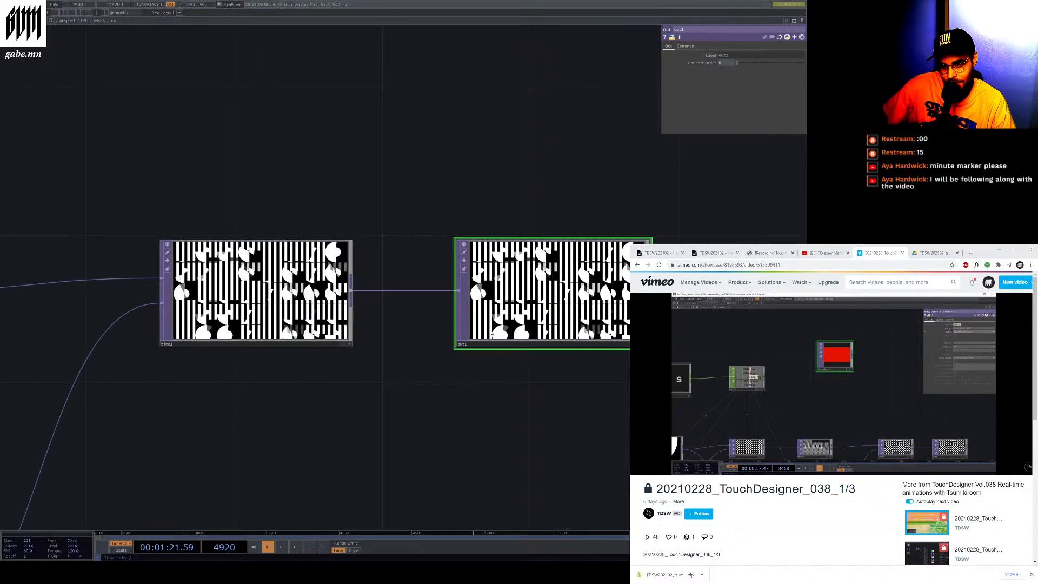
scroll(495, 324, down, 2)
scroll(500, 323, down, 1)
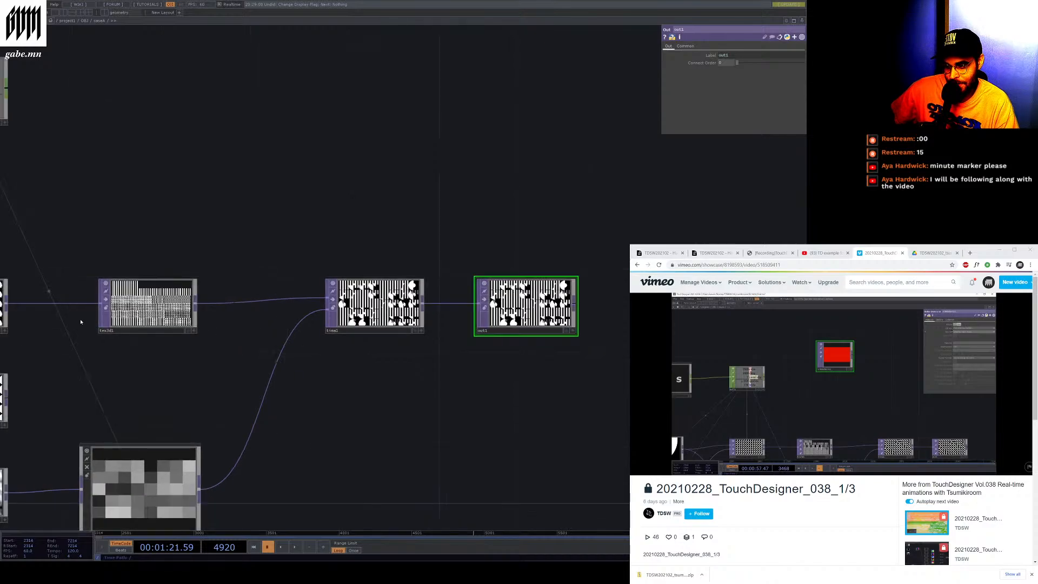
scroll(80, 323, up, 4)
scroll(325, 341, down, 7)
scroll(124, 343, up, 9)
scroll(135, 349, up, 1)
scroll(285, 322, down, 5)
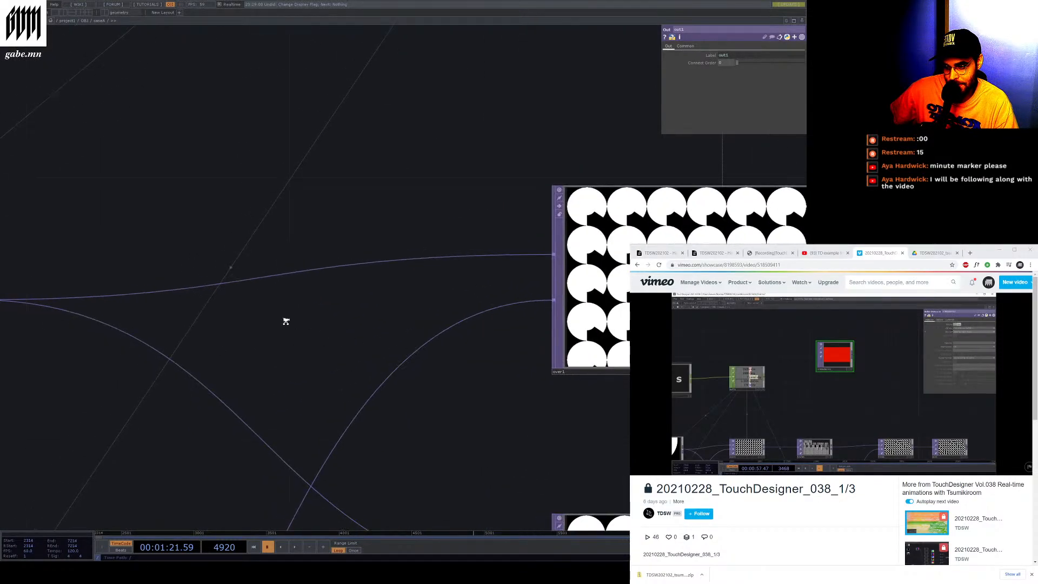
click(466, 303)
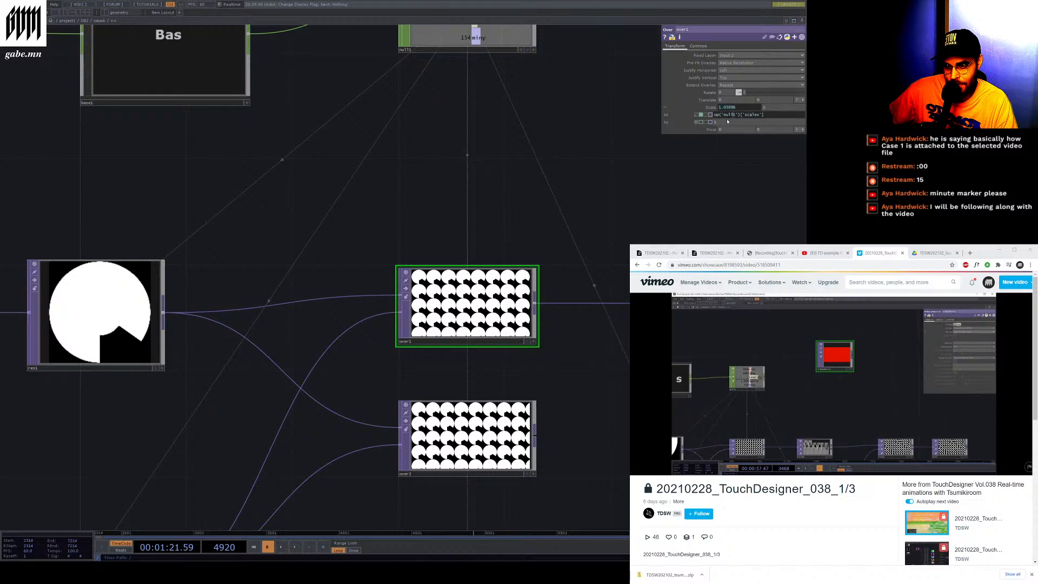
drag(722, 116, 759, 117)
click(725, 116)
Select the null1 CHOP, open its Common parameter page and reposition the node beside base1
scroll(503, 149, down, 3)
scroll(519, 73, up, 5)
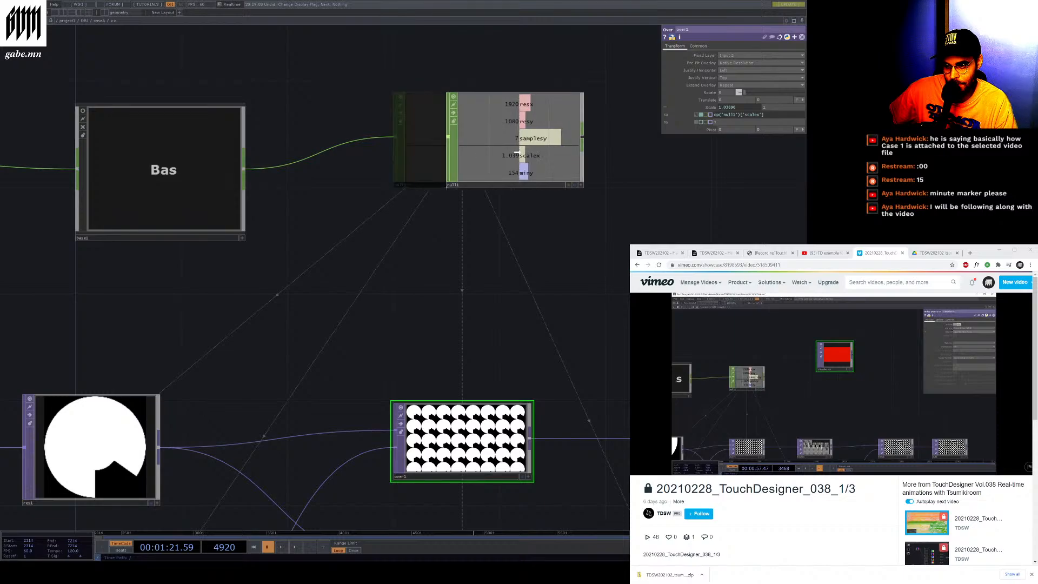
click(470, 185)
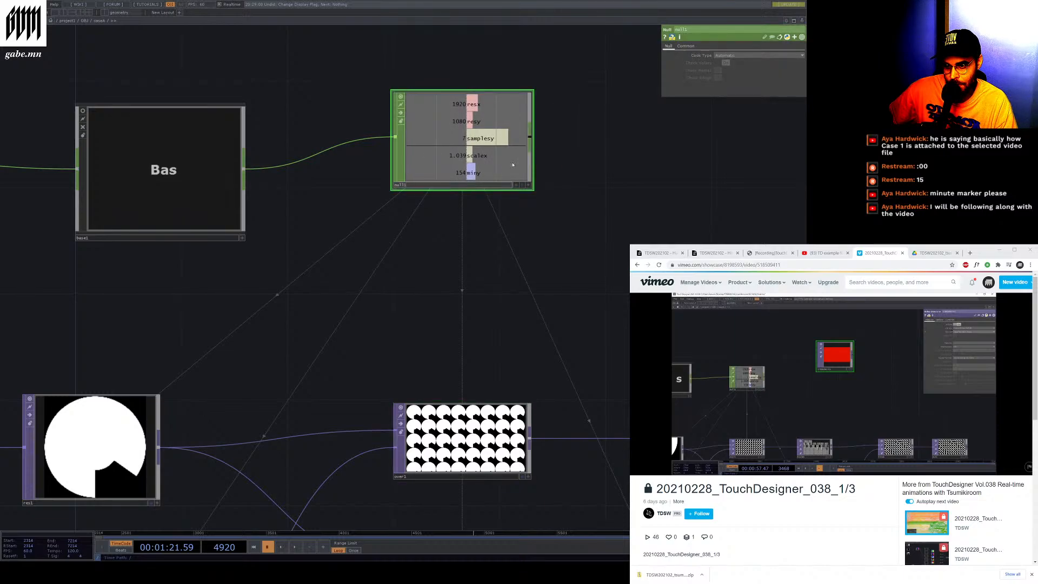
click(685, 46)
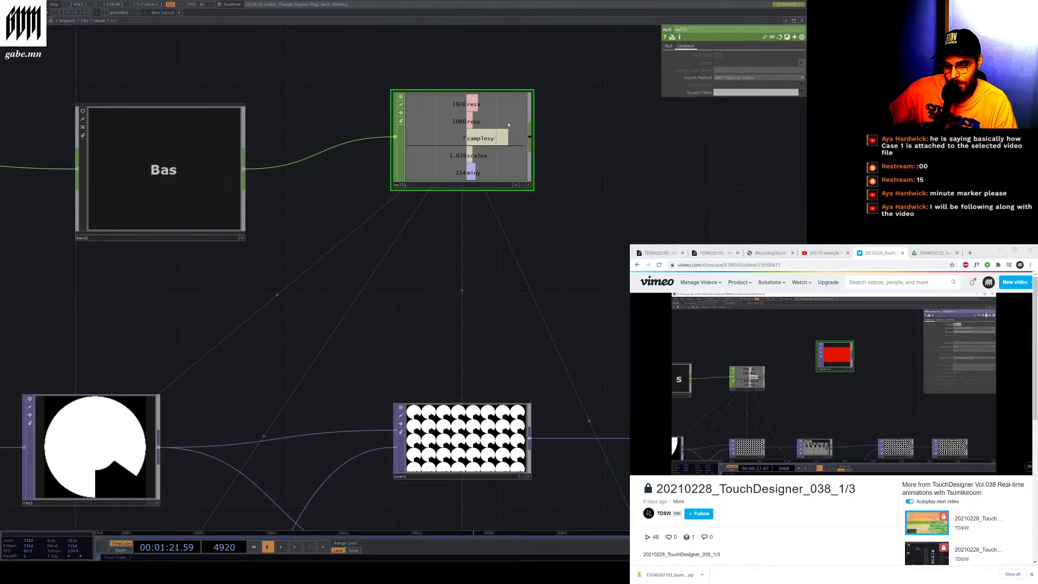
drag(508, 125, 535, 125)
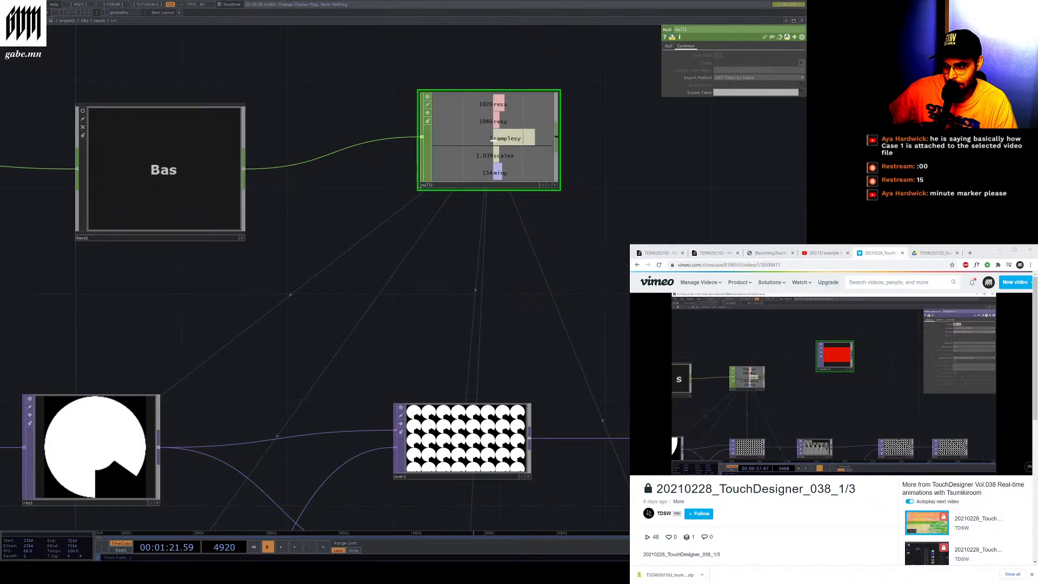
drag(535, 167, 415, 122)
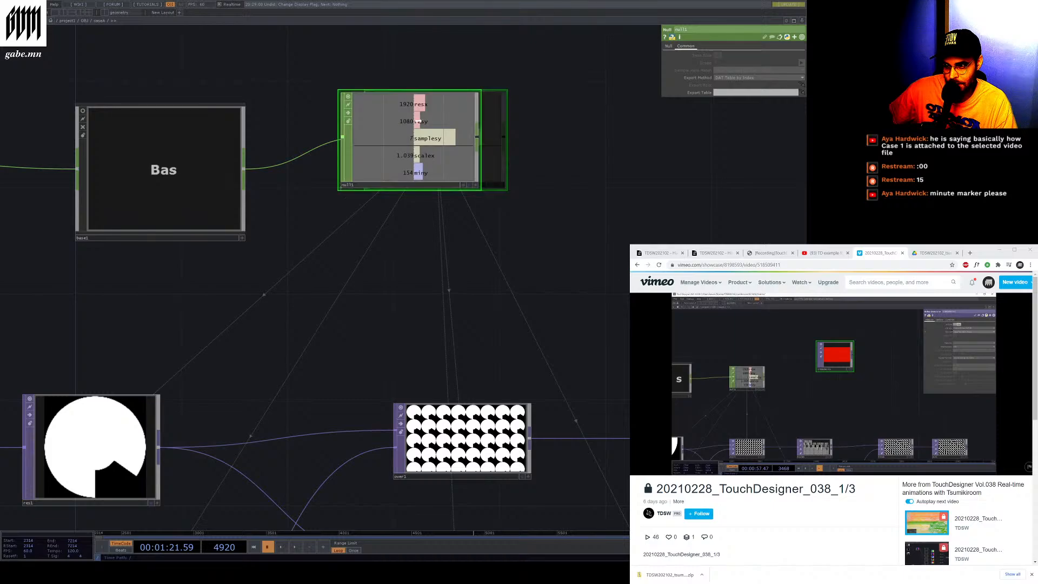
Open the null1 CHOP's context menus several times and nudge the node slightly into place
right_click(421, 103)
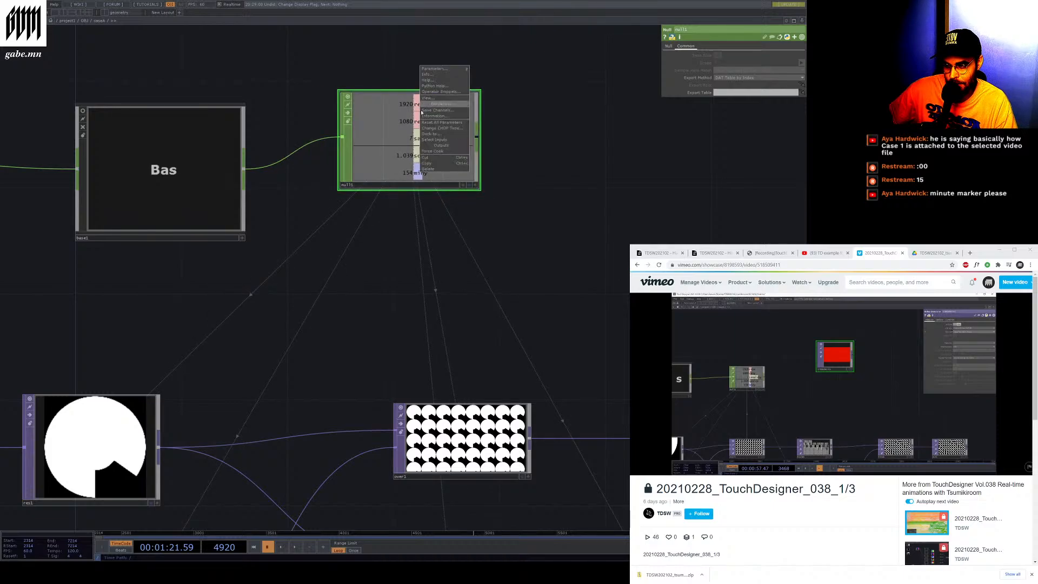
click(419, 148)
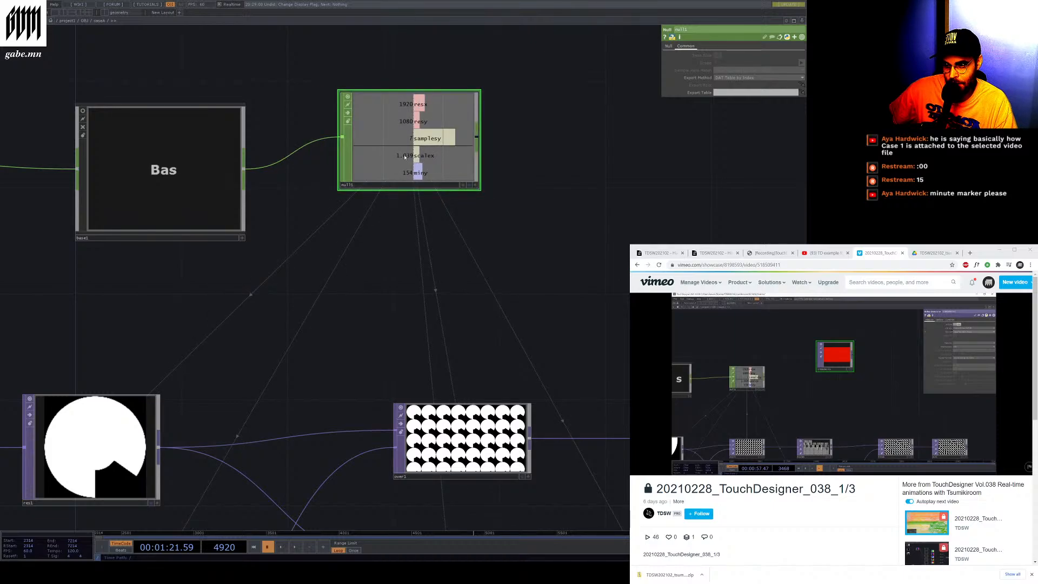
drag(405, 157, 431, 157)
right_click(421, 156)
click(418, 155)
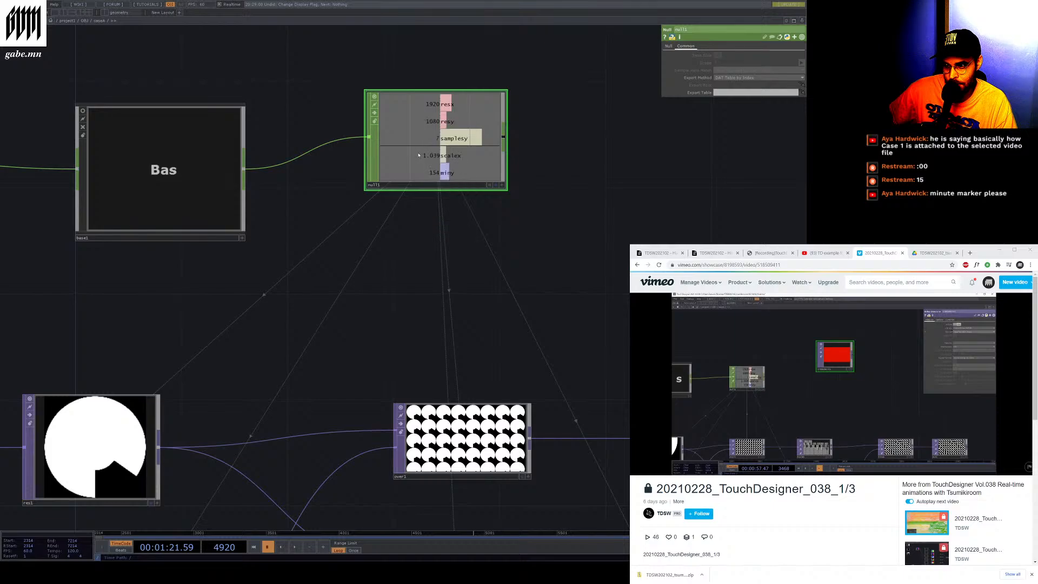
right_click(424, 154)
click(421, 129)
right_click(453, 154)
click(462, 125)
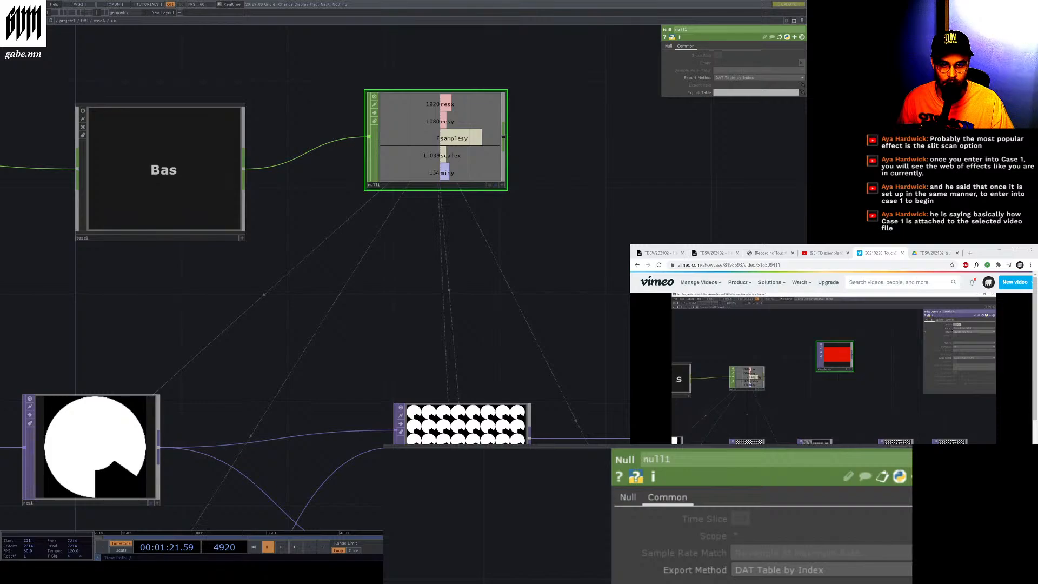
Select the res1 TOP and review its Resolution and Common parameter pages
scroll(676, 325, up, 3)
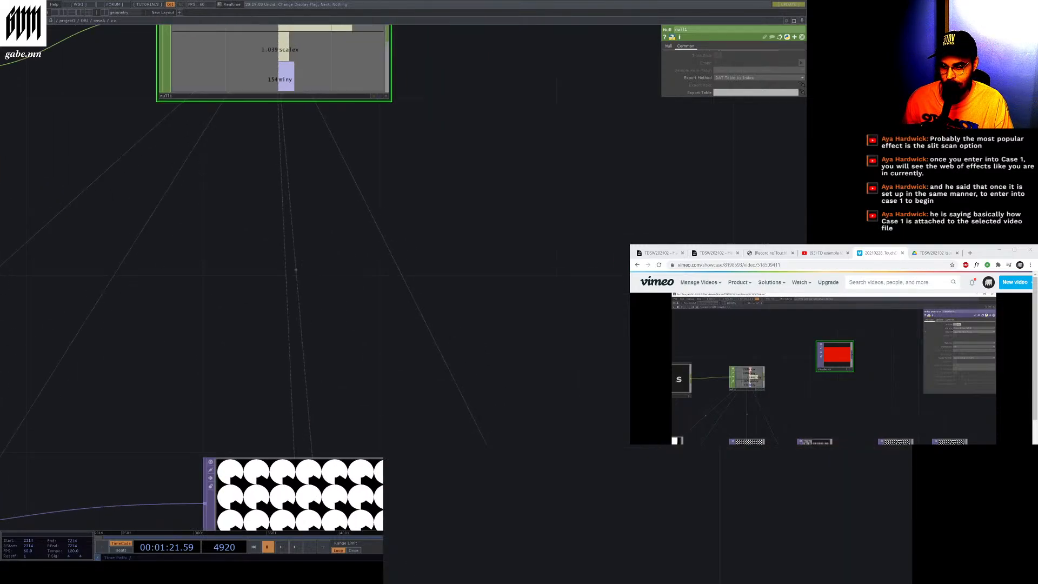
scroll(621, 314, down, 10)
scroll(353, 216, up, 1)
scroll(444, 376, up, 7)
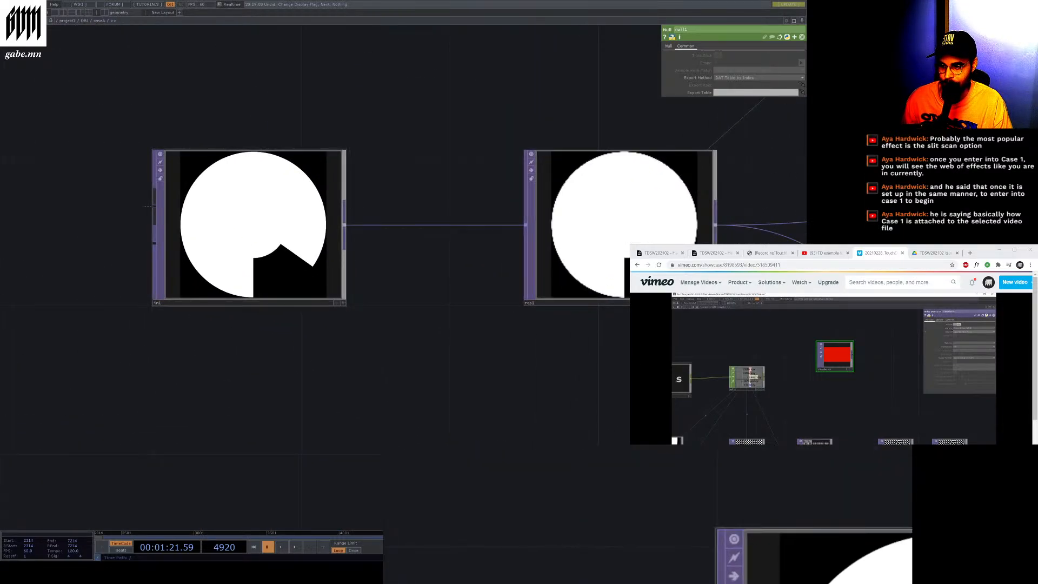
scroll(172, 311, down, 3)
click(386, 295)
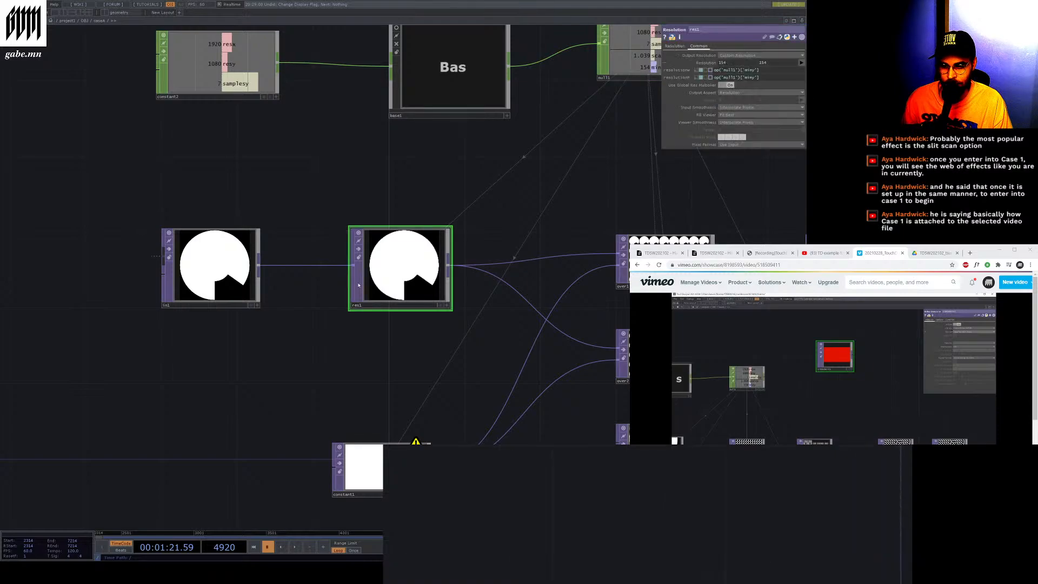
scroll(386, 316, up, 3)
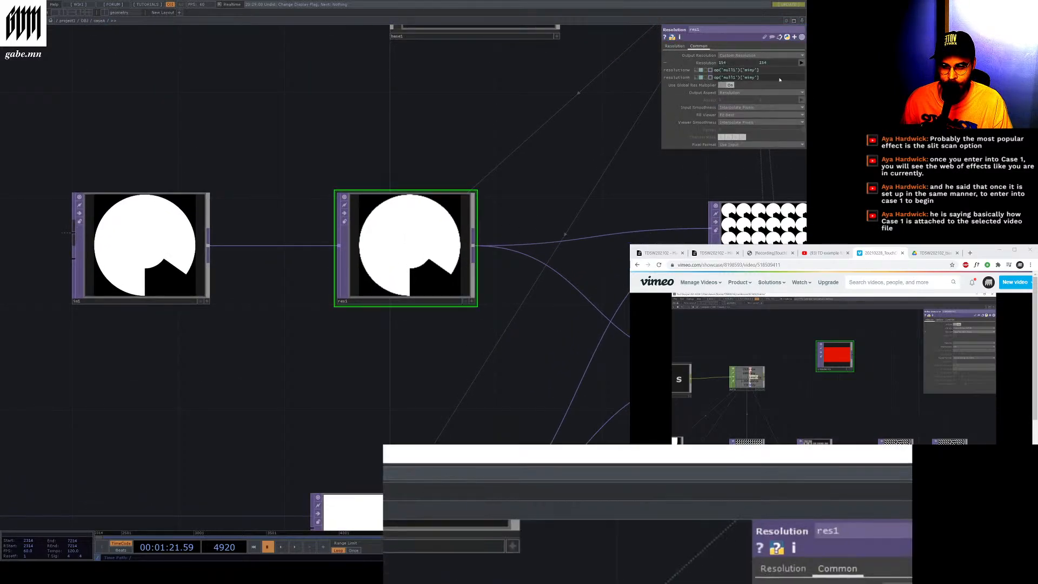
click(673, 46)
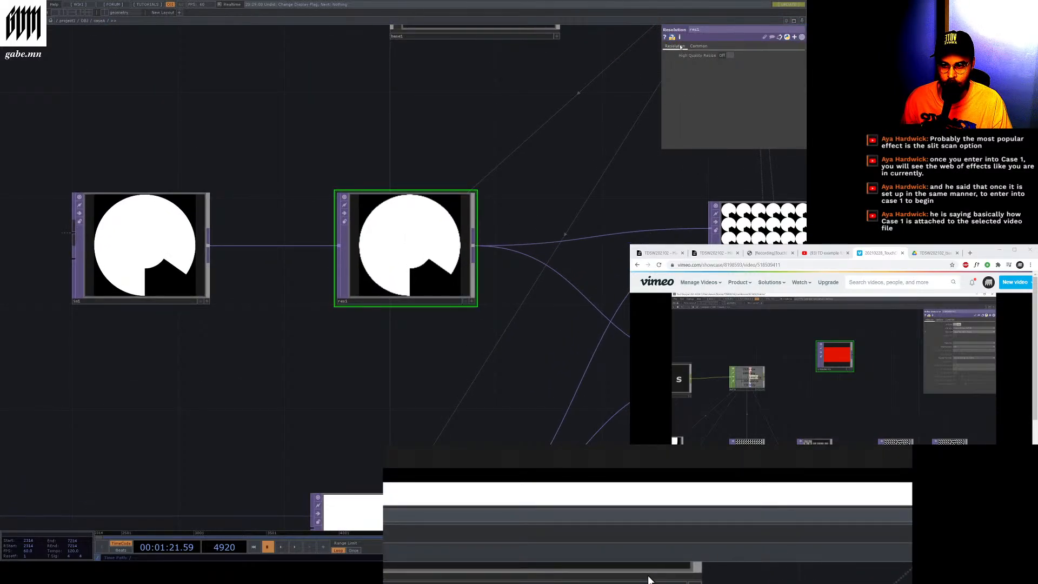
click(698, 46)
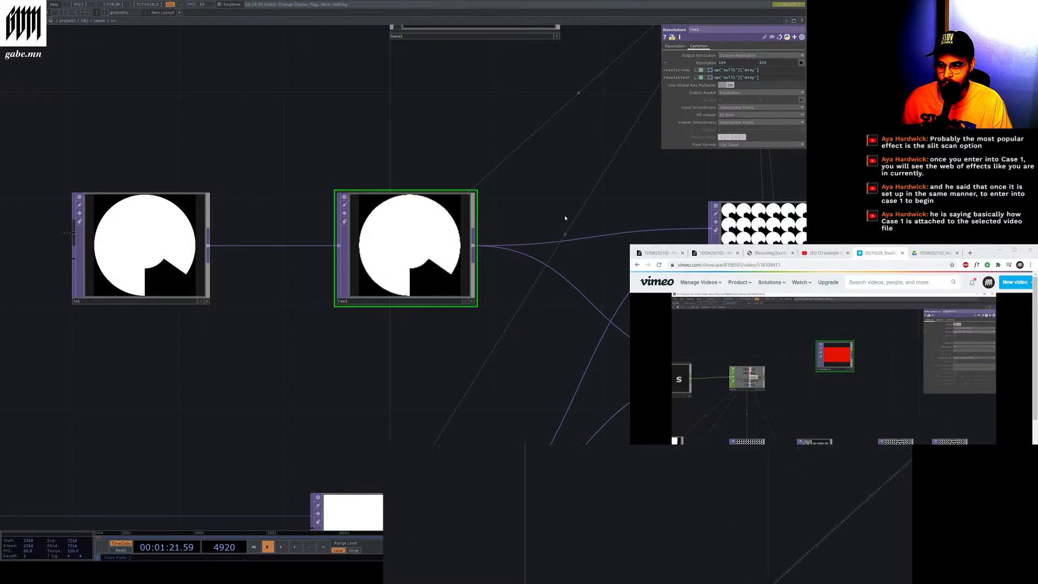
click(144, 246)
click(426, 270)
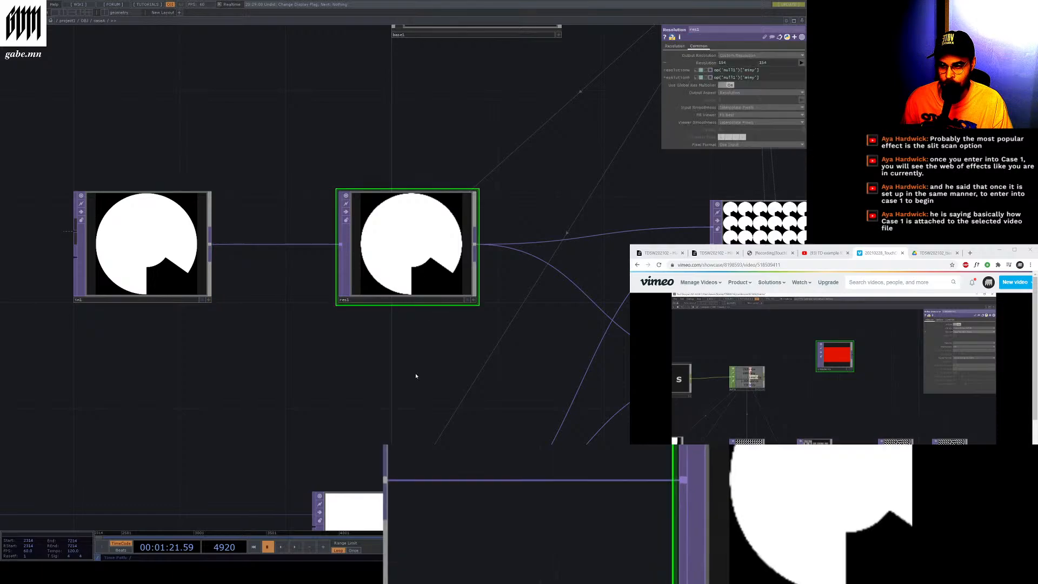
Zoom in on the res1 TOP and its preceding TOP, selecting each to review their Common parameter pages
scroll(419, 268, up, 4)
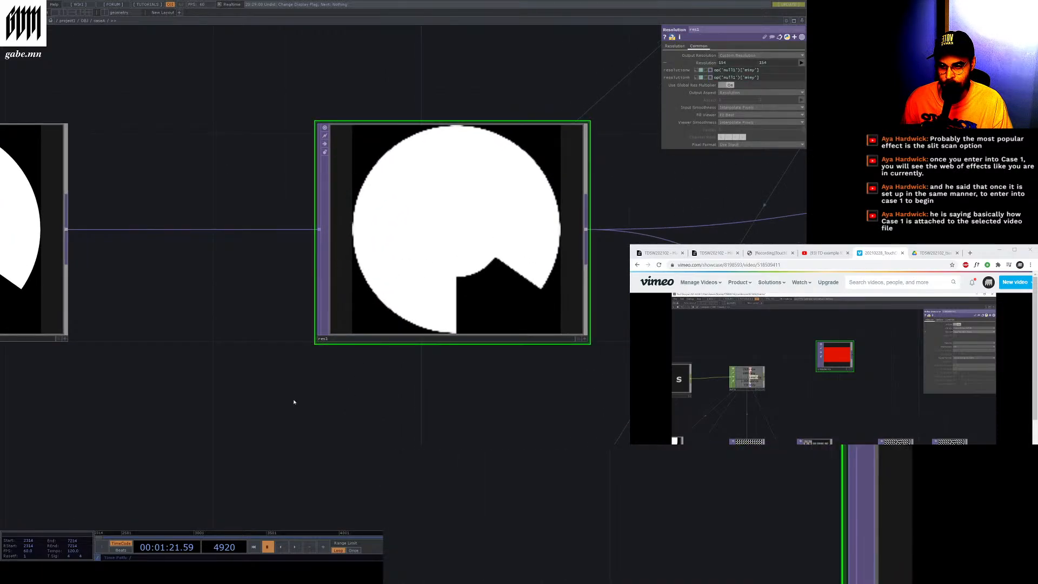
drag(294, 400, 557, 437)
click(212, 253)
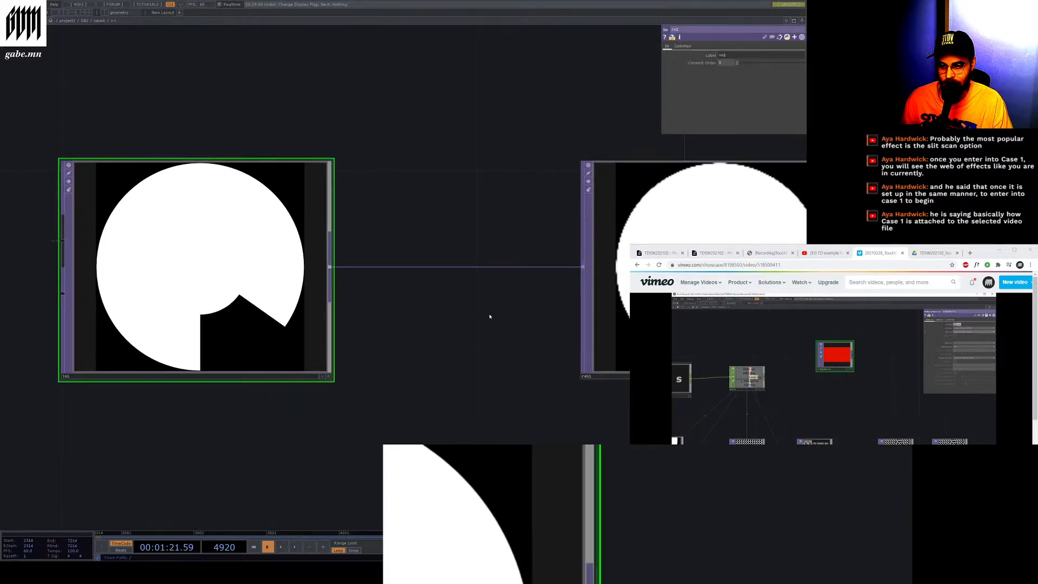
drag(488, 315, 513, 329)
click(535, 294)
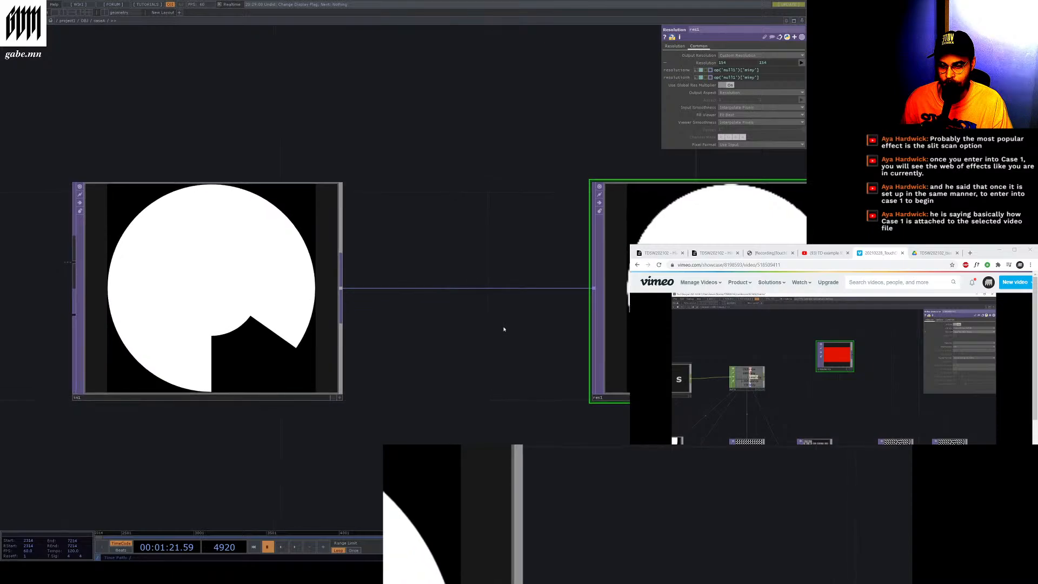
click(247, 292)
click(613, 311)
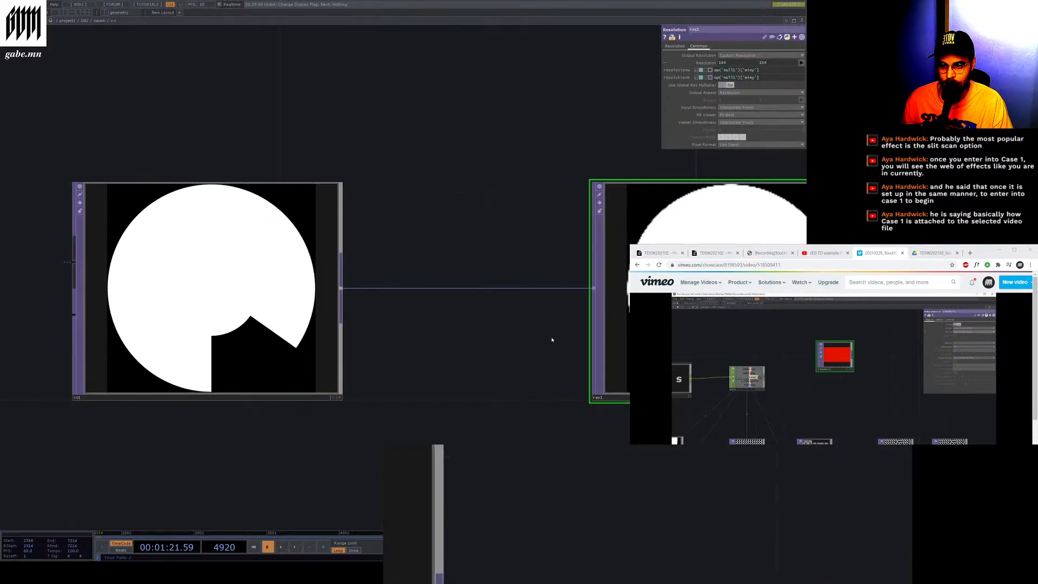
Zoom out, go up to the OBJ network and re-enter the caseA component
scroll(294, 292, down, 5)
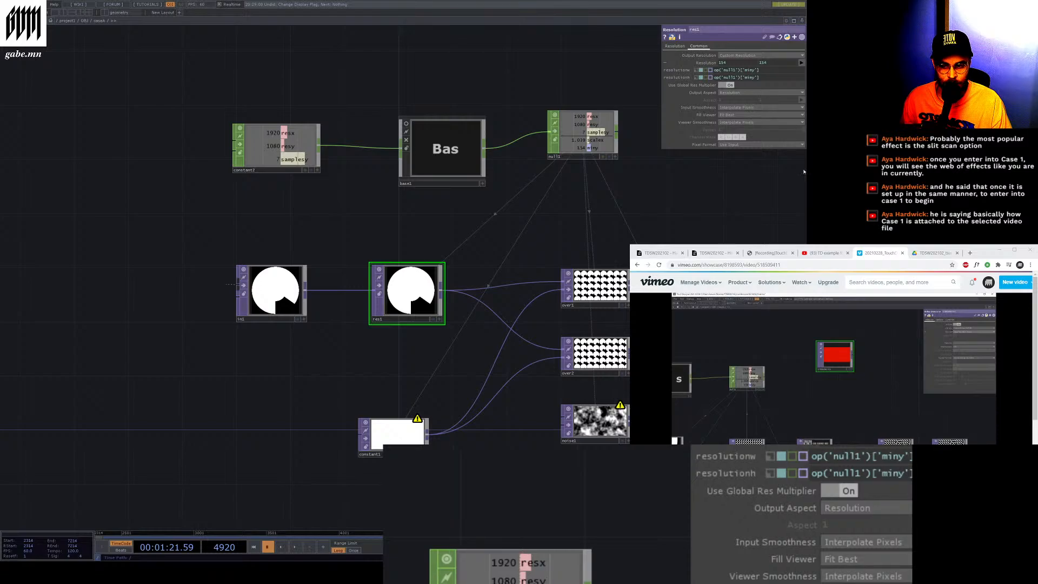
drag(554, 223, 510, 287)
scroll(632, 251, down, 3)
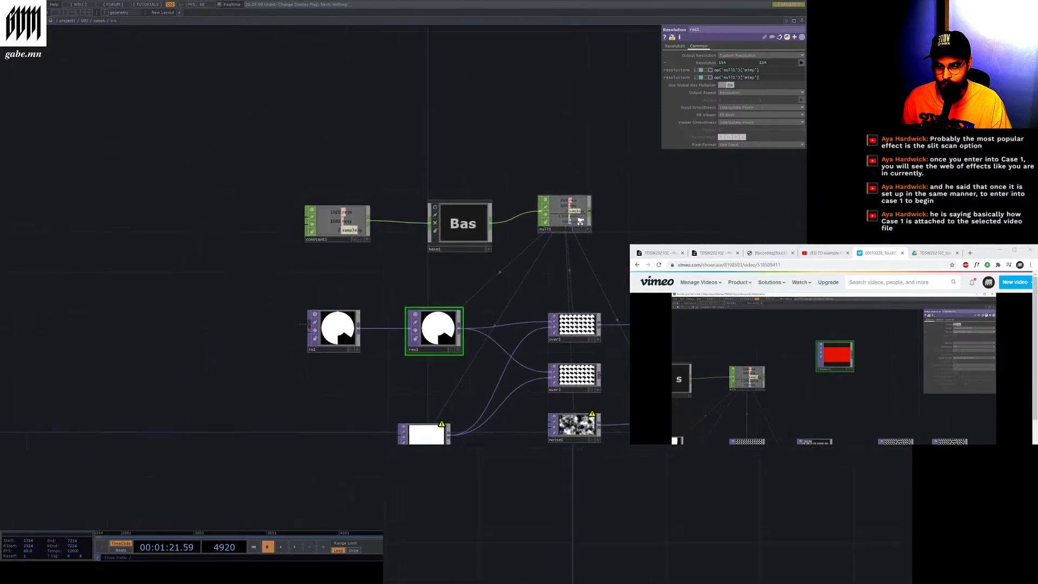
scroll(633, 409, up, 6)
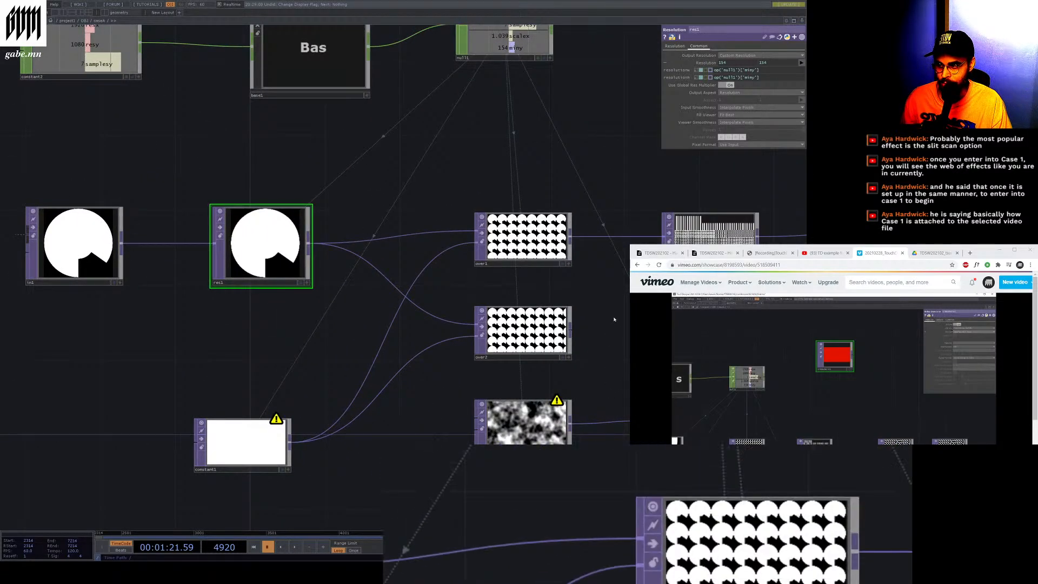
scroll(613, 316, down, 3)
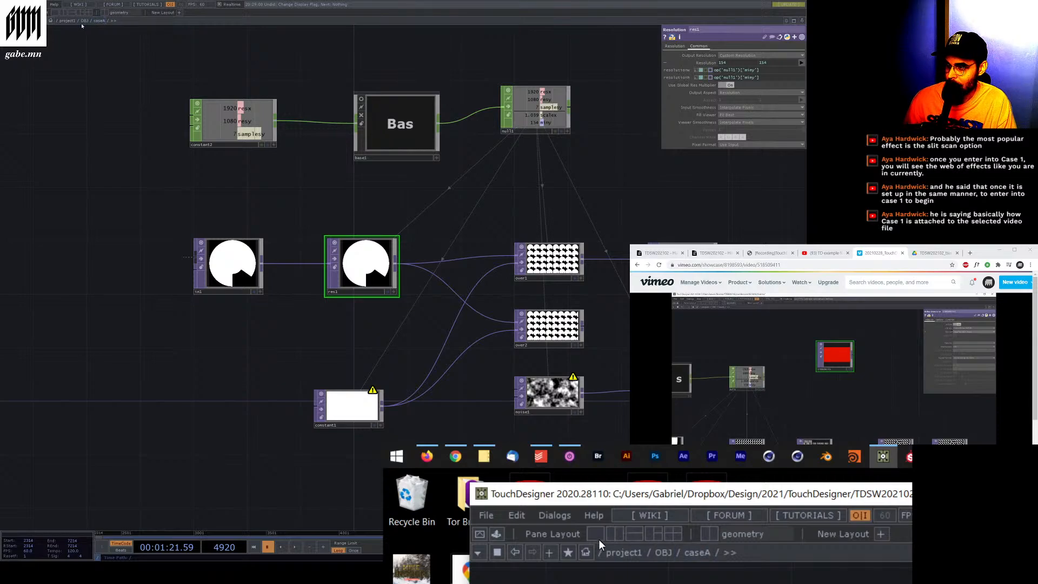
click(84, 21)
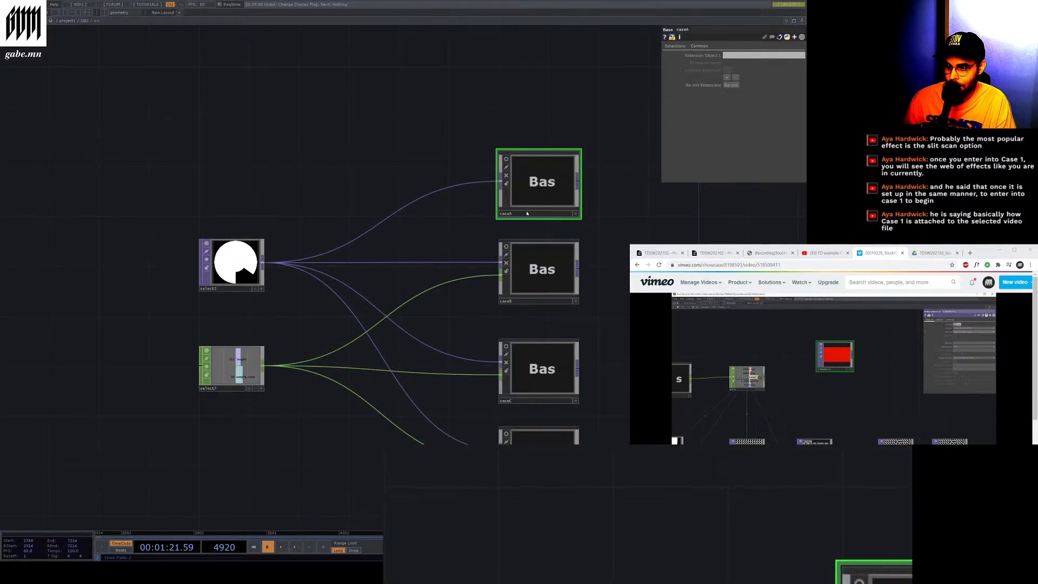
key(i)
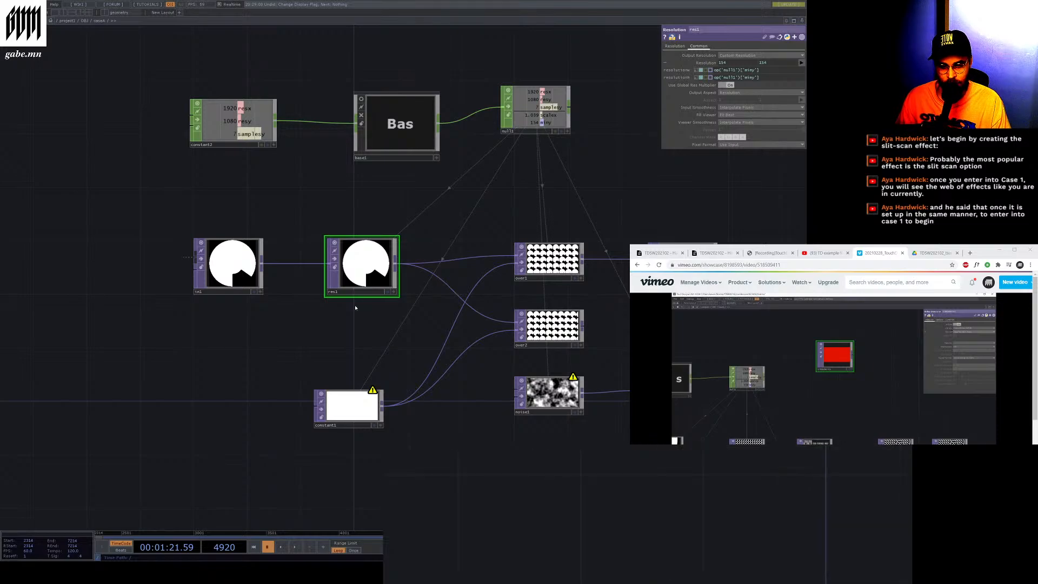
Select the over1 TOP and then the tex3d1 Texture 3D TOP to inspect their parameters
scroll(328, 240, down, 2)
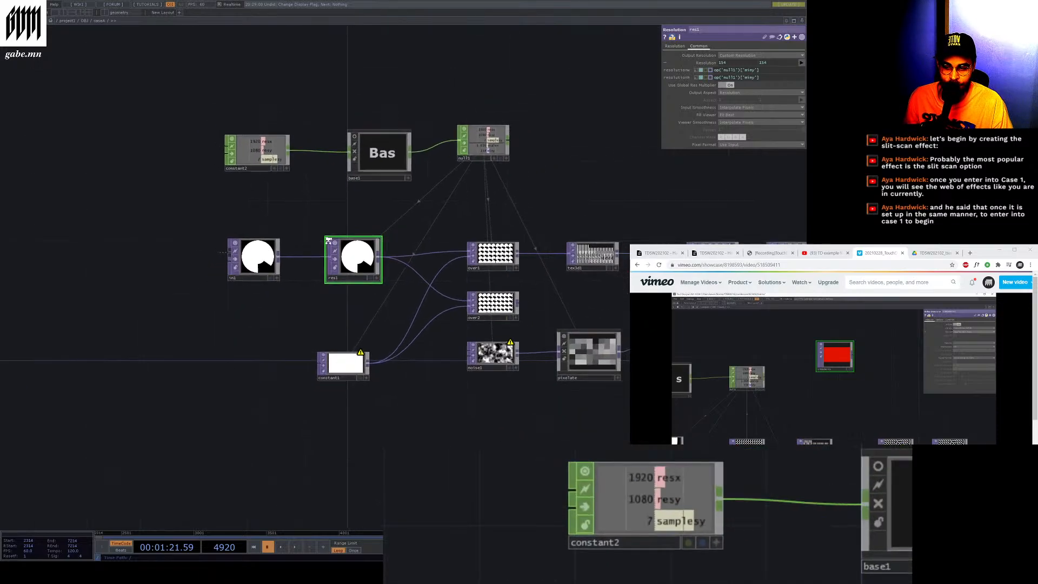
scroll(503, 263, up, 5)
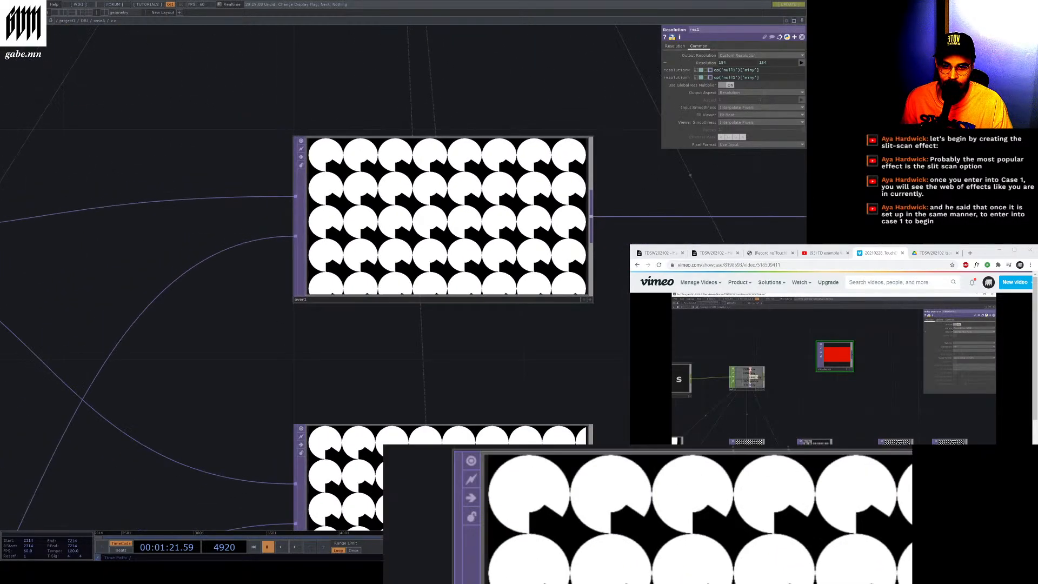
scroll(477, 251, down, 3)
scroll(406, 262, up, 5)
scroll(431, 264, down, 4)
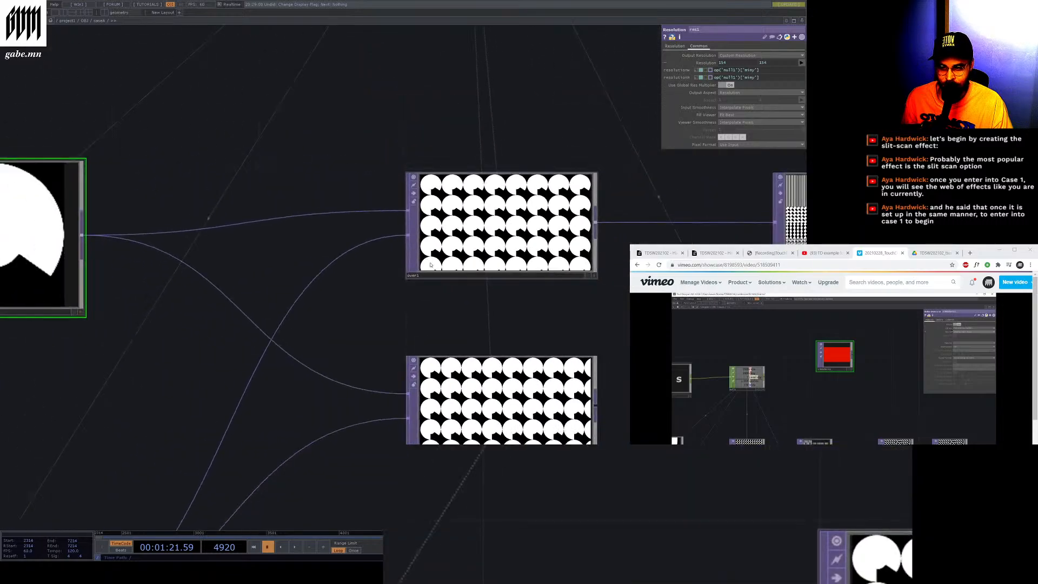
click(431, 264)
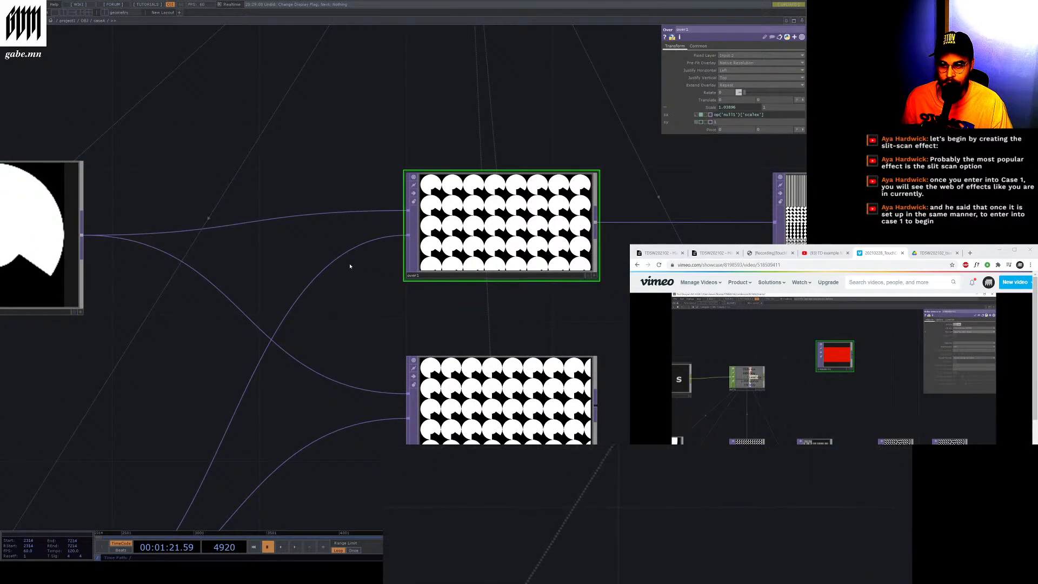
scroll(449, 230, up, 2)
scroll(320, 239, down, 3)
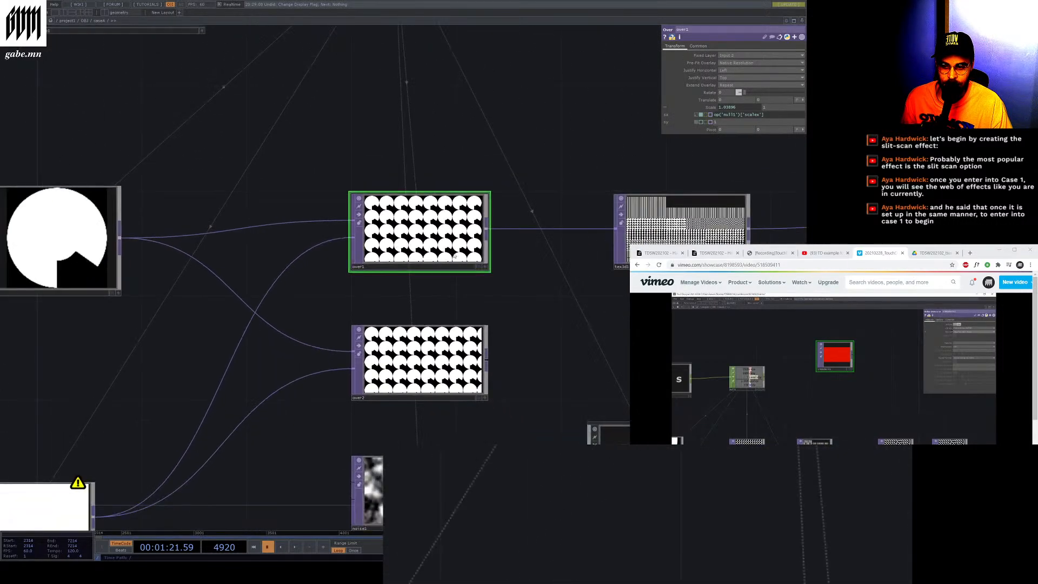
scroll(476, 249, up, 5)
click(487, 235)
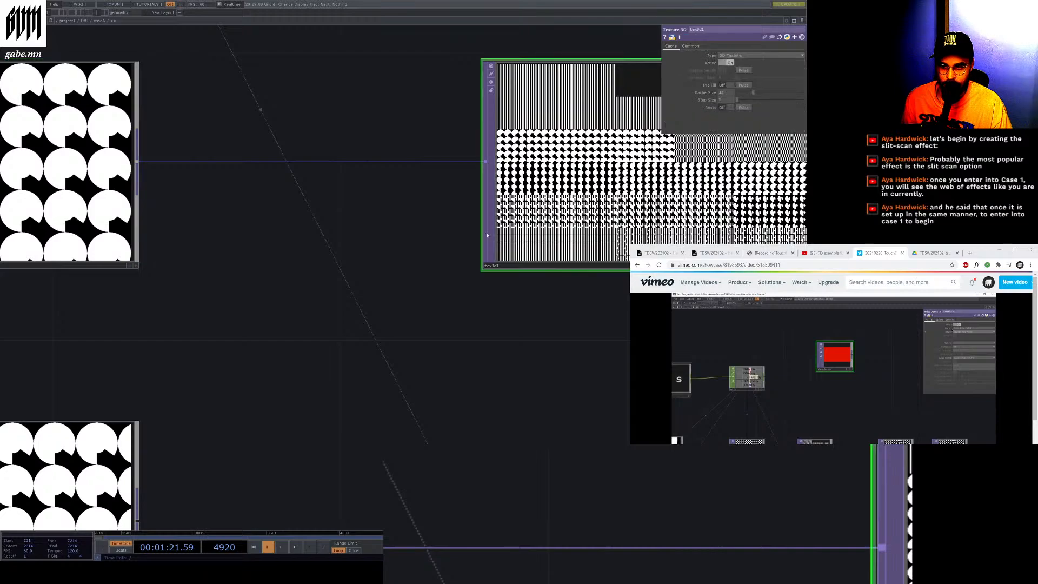
Pan and zoom around the caseA network to examine the tex3d1, null1 and res1 nodes
scroll(277, 209, down, 2)
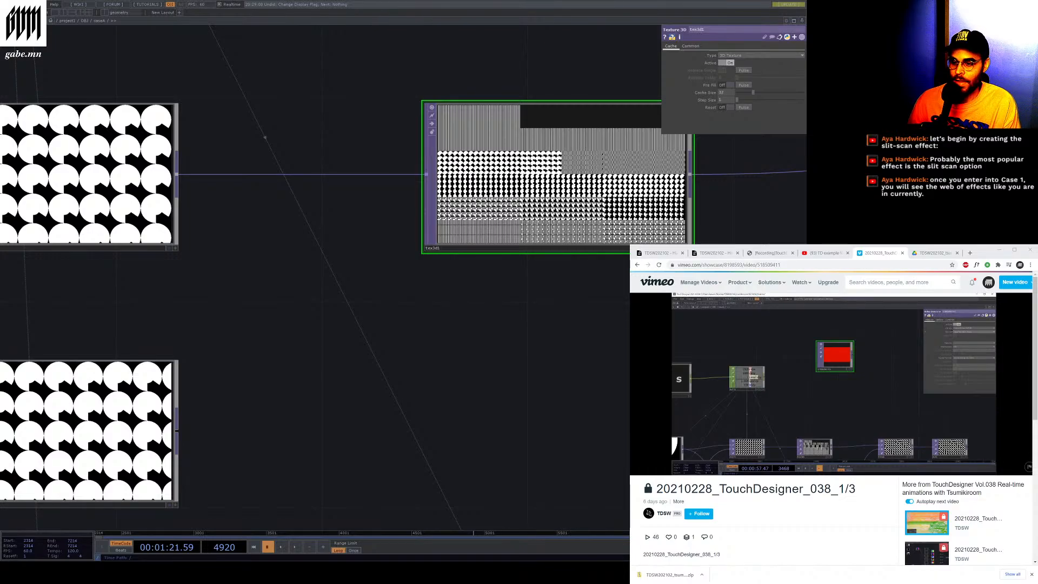
drag(496, 310, 499, 307)
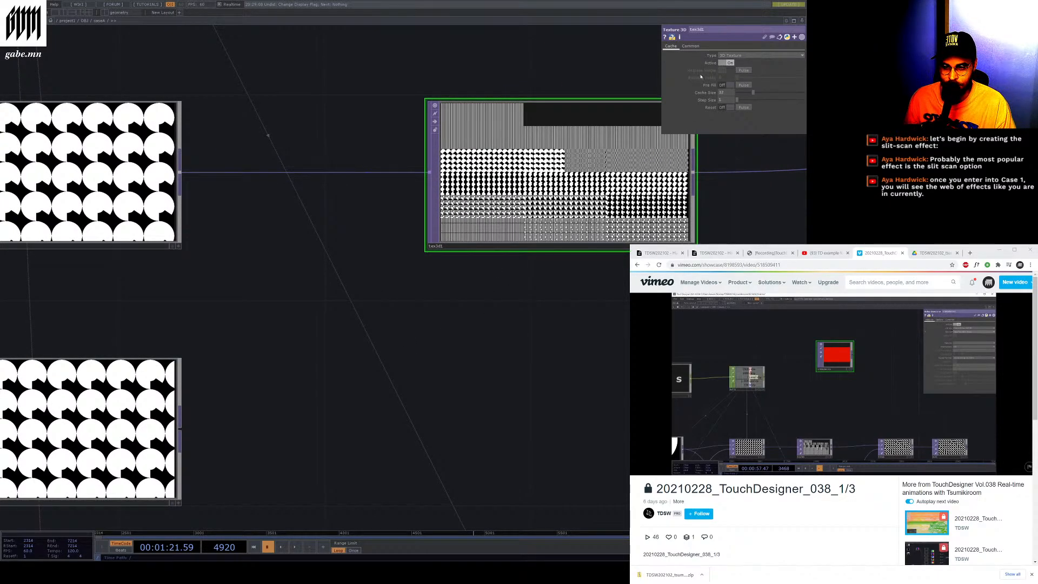
scroll(755, 352, down, 6)
scroll(576, 174, up, 3)
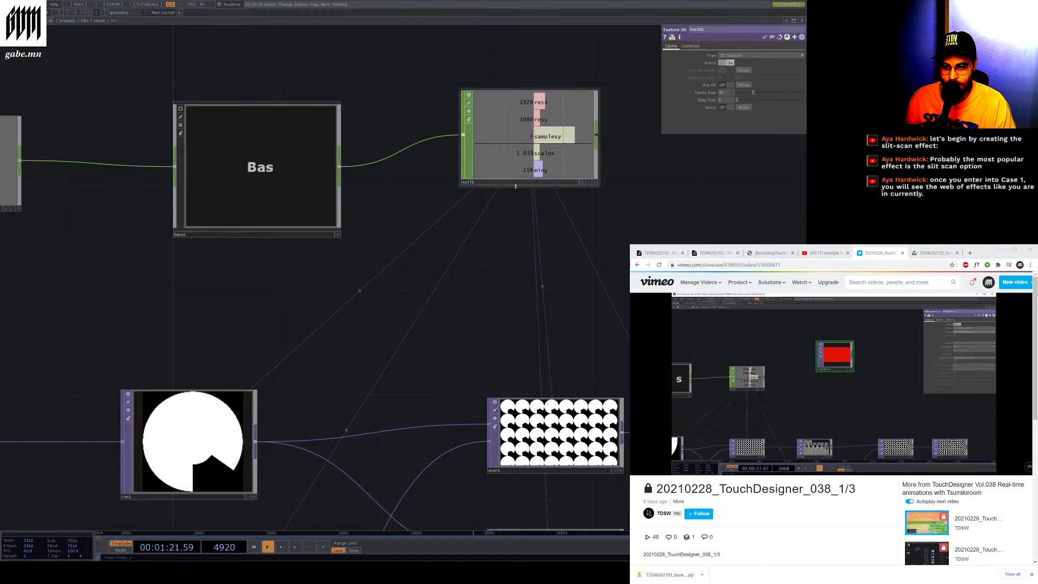
drag(515, 185, 570, 186)
scroll(466, 195, down, 4)
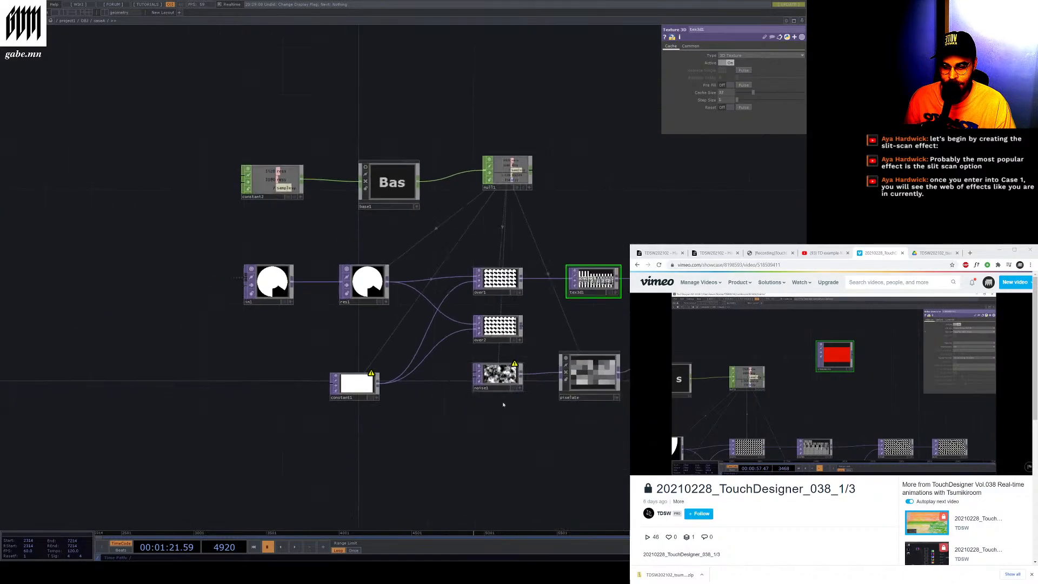
scroll(502, 405, up, 2)
scroll(549, 130, up, 3)
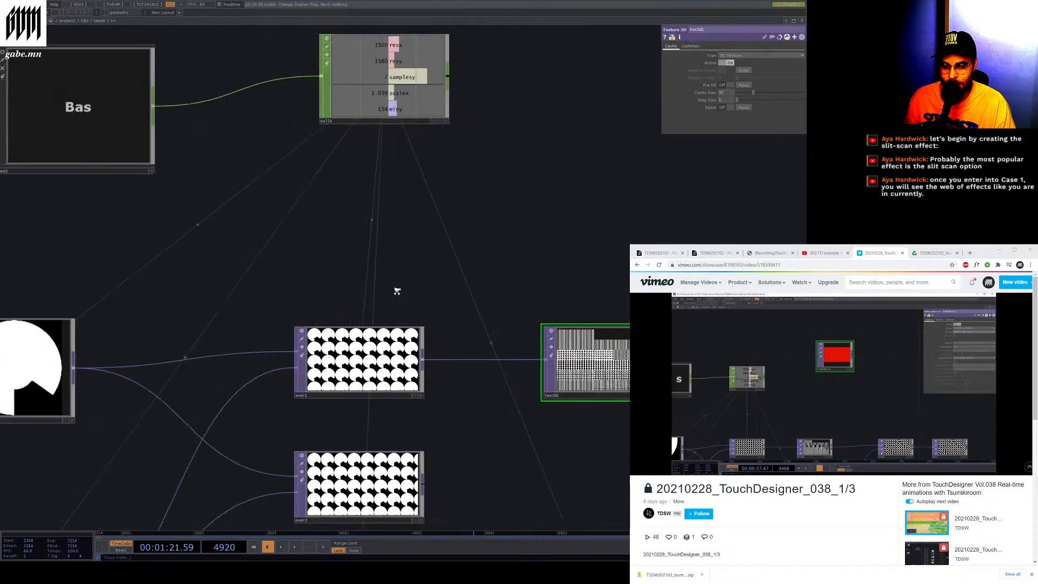
drag(397, 291, 430, 449)
scroll(378, 270, down, 1)
scroll(376, 265, up, 3)
scroll(516, 310, down, 5)
scroll(200, 387, up, 4)
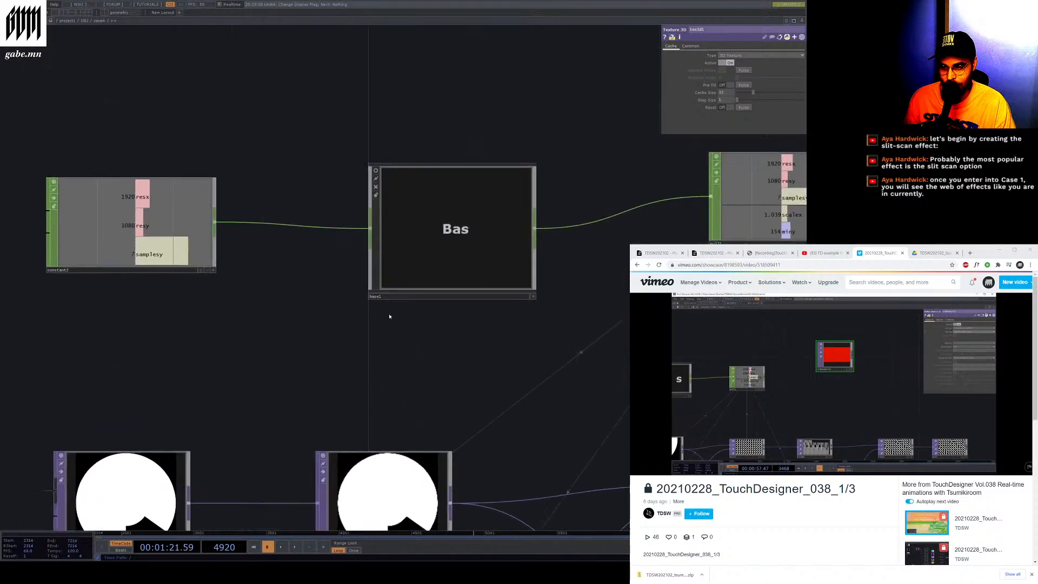
Select the base1 component and dive inside it to view its internal CHOP network
click(374, 290)
key(i)
scroll(438, 333, down, 3)
drag(439, 289, 447, 261)
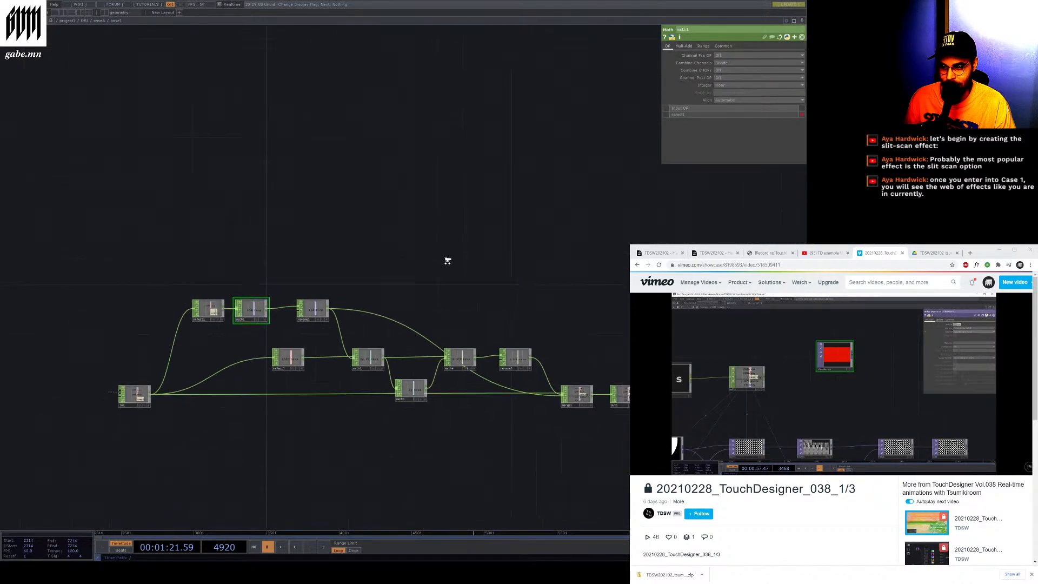
scroll(131, 420, up, 5)
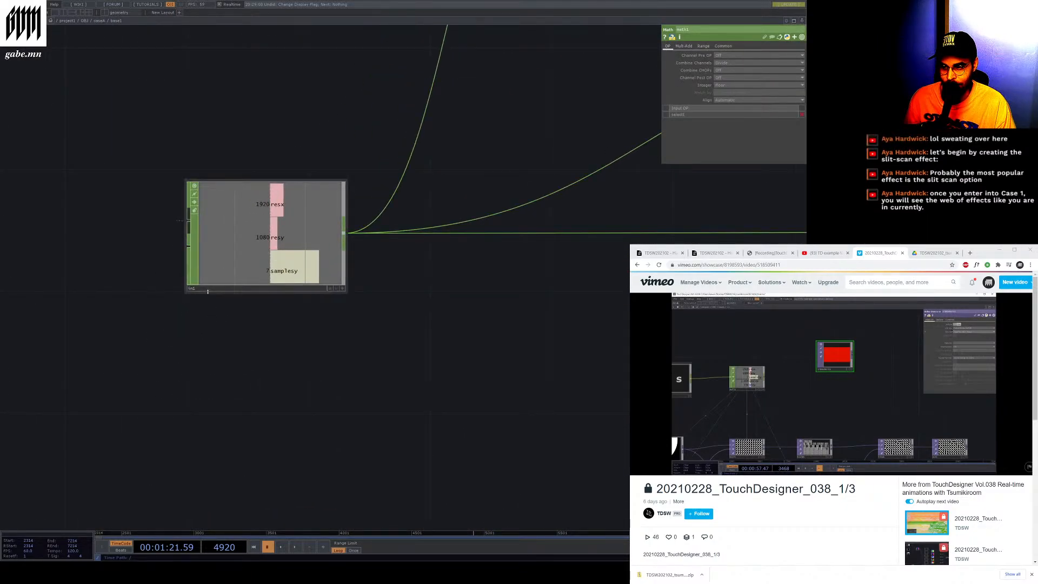
Select the input CHOP and the select1 CHOP inside base1 to review their parameters
click(207, 290)
scroll(204, 357, down, 3)
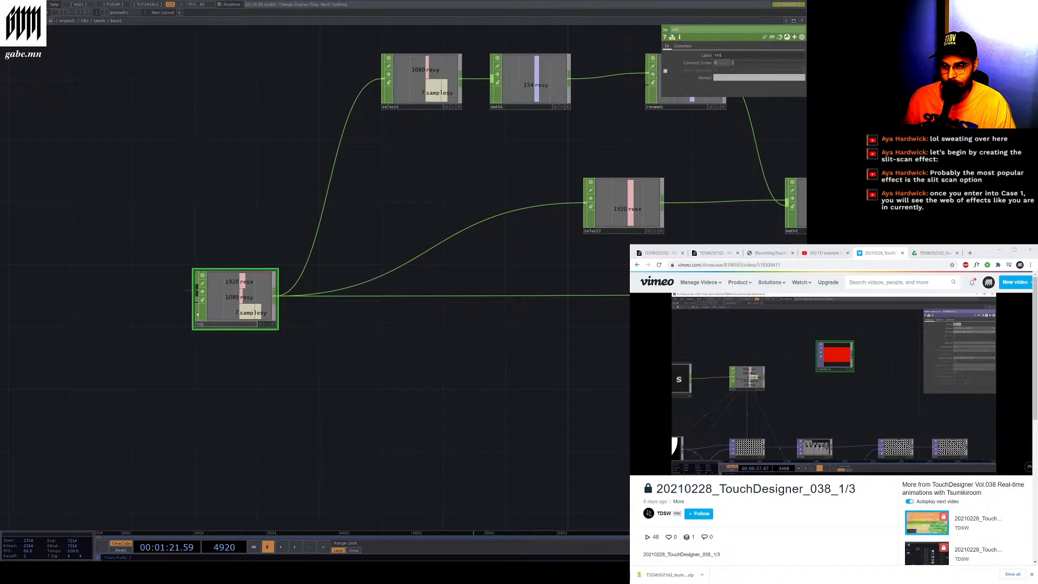
scroll(267, 283, down, 3)
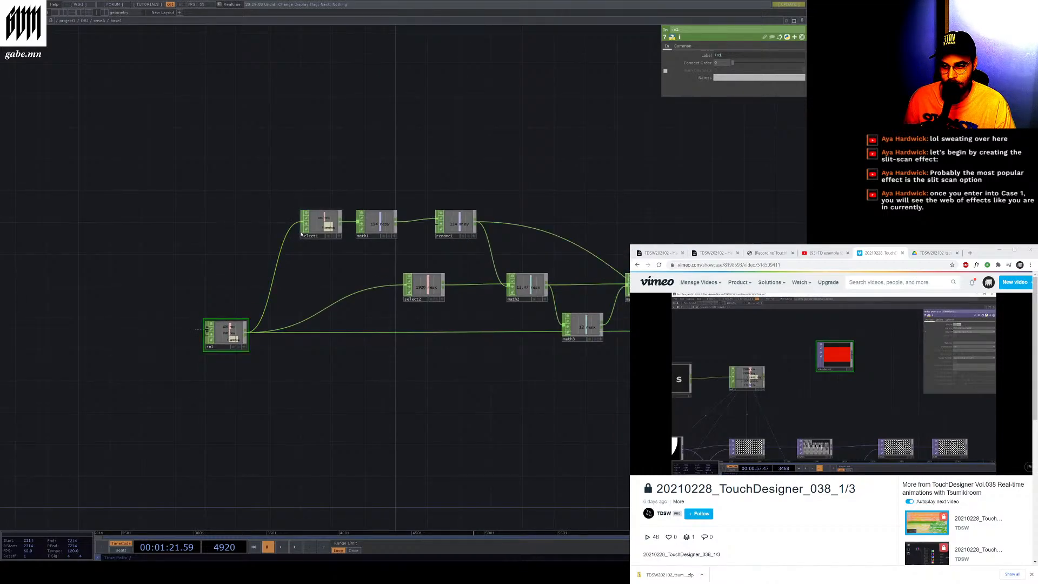
click(303, 235)
scroll(309, 250, up, 5)
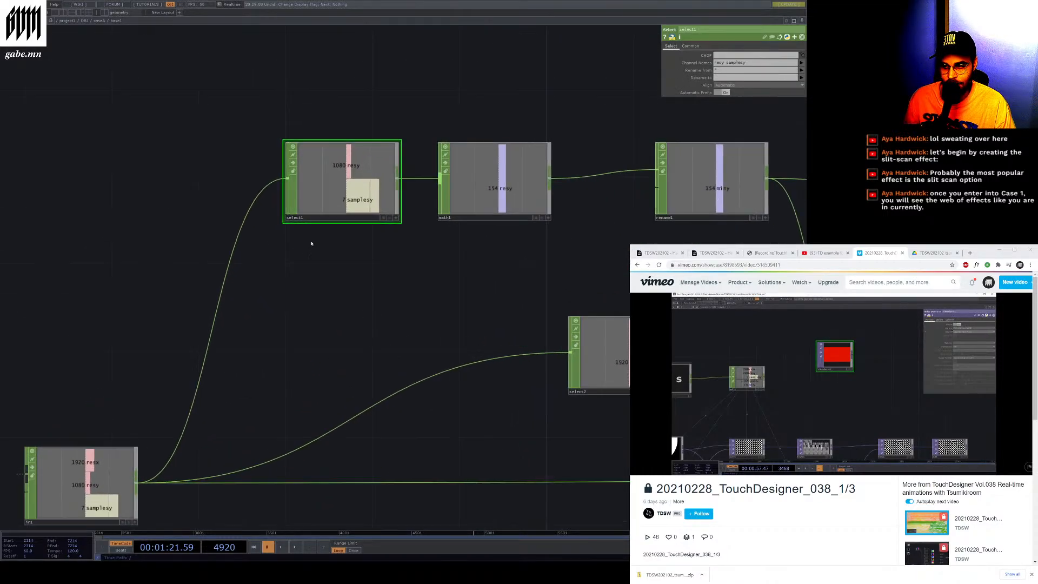
scroll(411, 191, down, 5)
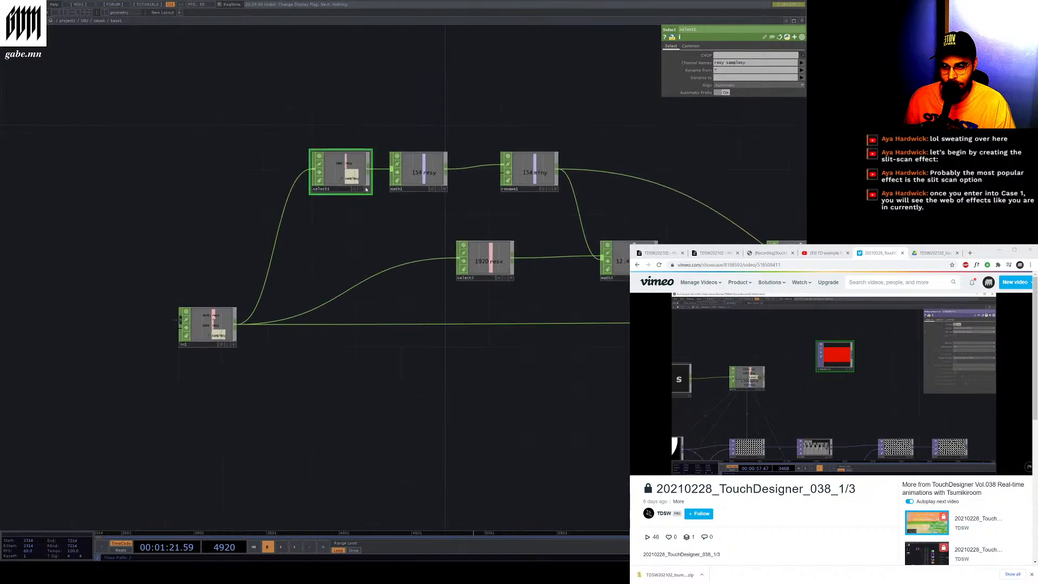
scroll(649, 221, up, 6)
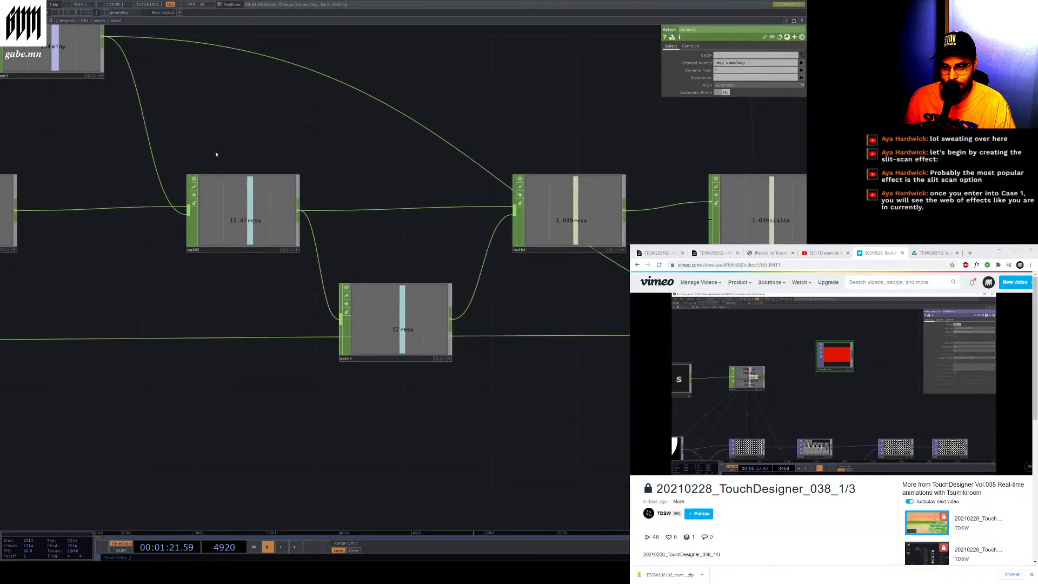
Select the rename2 CHOP, open its Common page and move the node slightly upward
drag(678, 201, 655, 201)
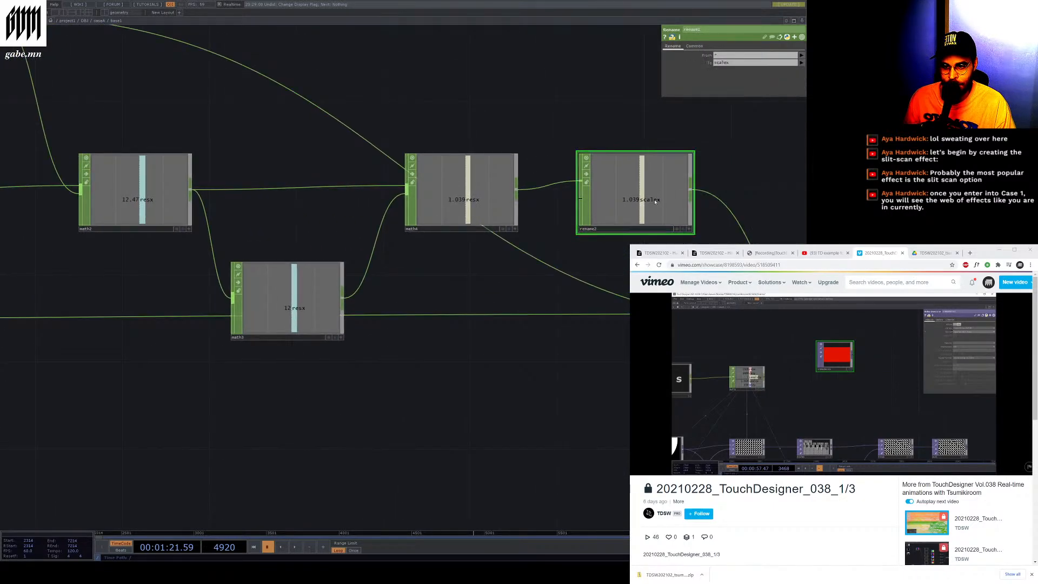
click(695, 46)
drag(635, 208, 657, 186)
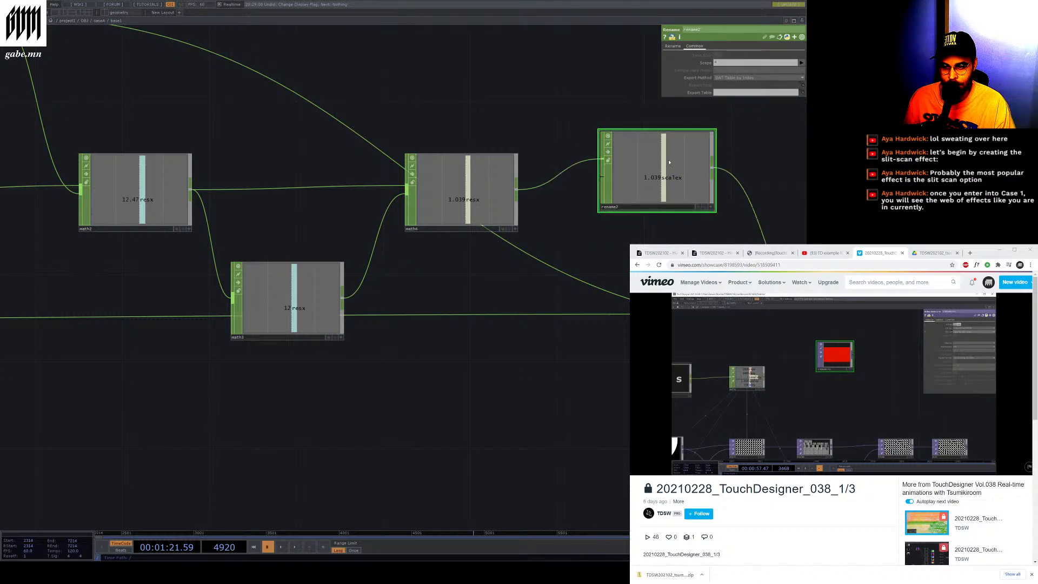
Return to the rename2 CHOP's Rename page and look over the math and merge nodes around it
mouse_move(488, 195)
mouse_down()
mouse_move(488, 238)
mouse_move(488, 203)
mouse_up()
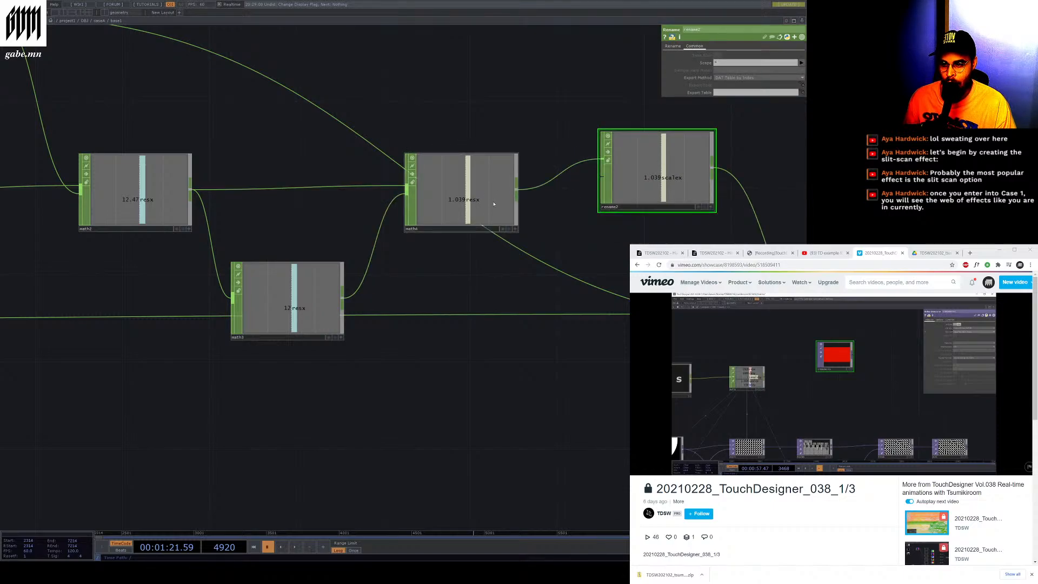
scroll(406, 151, down, 3)
drag(406, 151, 264, 154)
scroll(263, 156, up, 5)
scroll(530, 152, down, 4)
scroll(537, 163, up, 5)
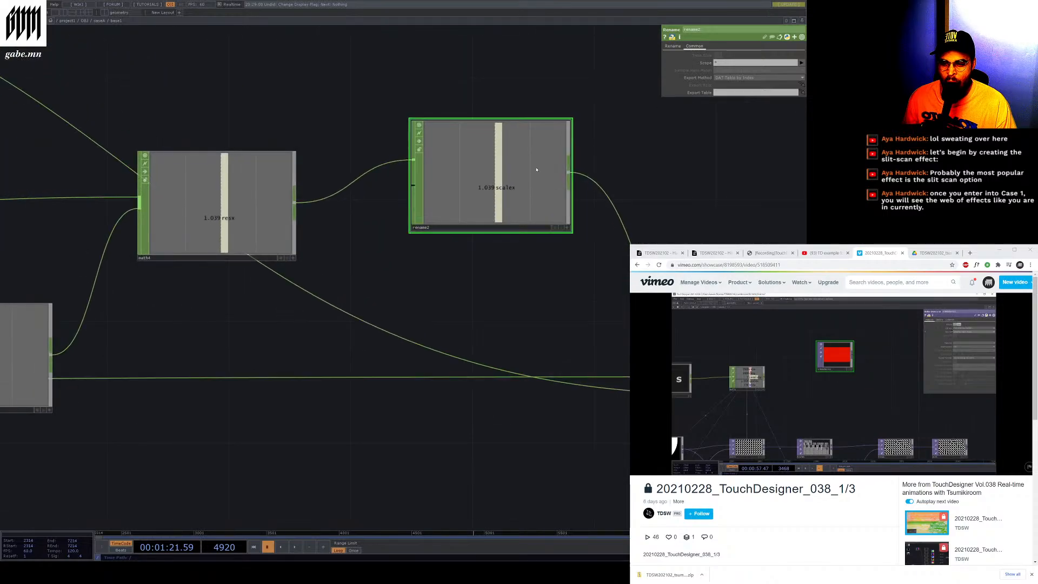
click(673, 47)
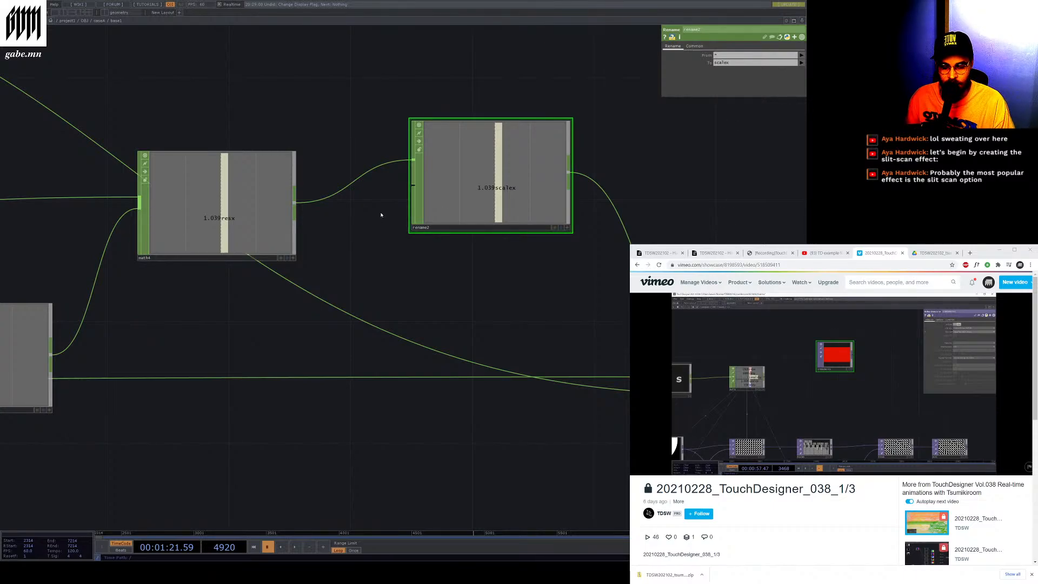
scroll(381, 215, down, 5)
scroll(605, 292, up, 4)
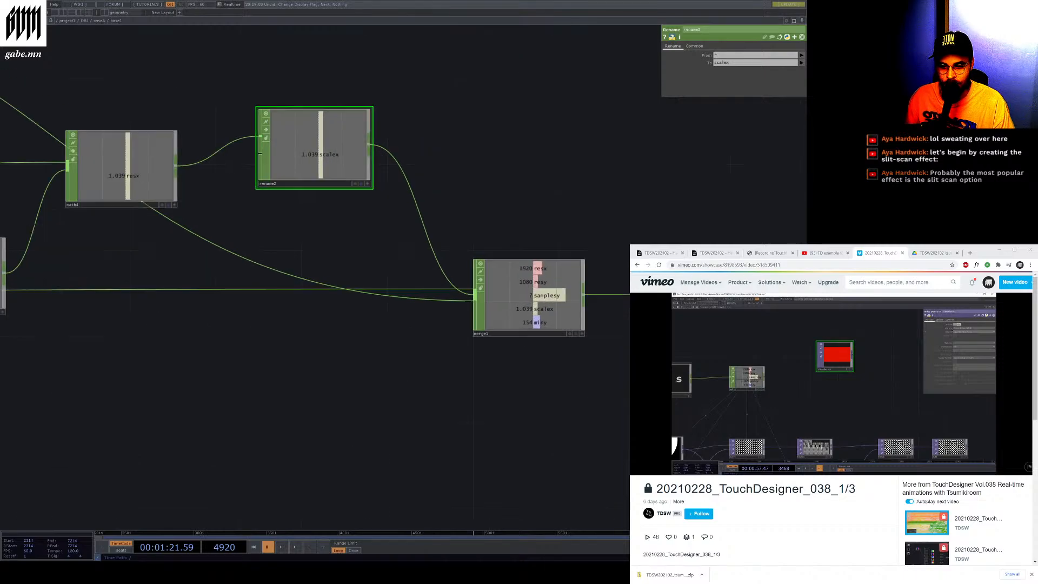
Select the merge1 CHOP inside base1 to review its Merge parameters
scroll(760, 335, up, 4)
scroll(620, 325, down, 6)
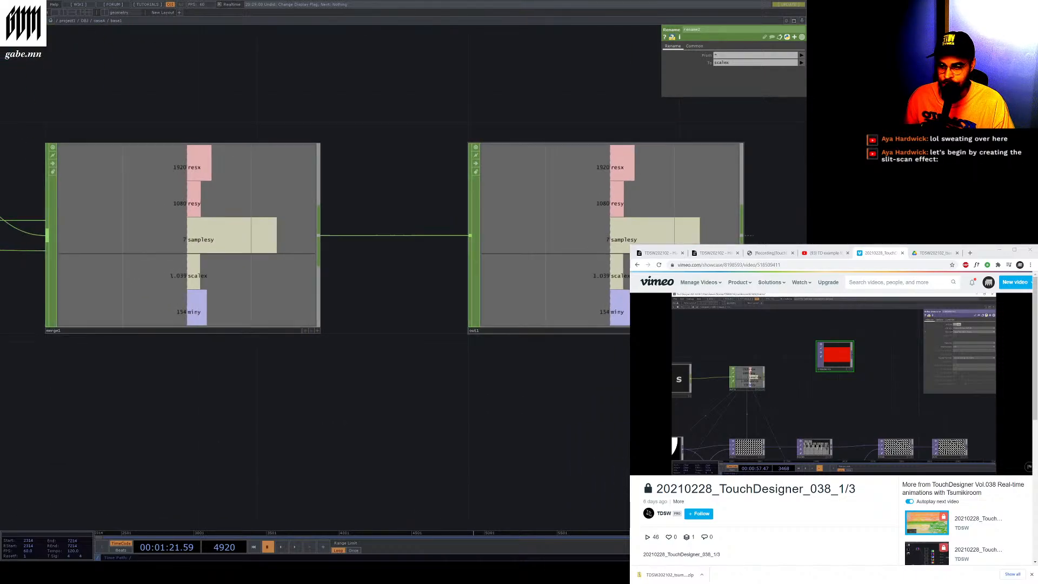
scroll(305, 312, up, 9)
click(472, 357)
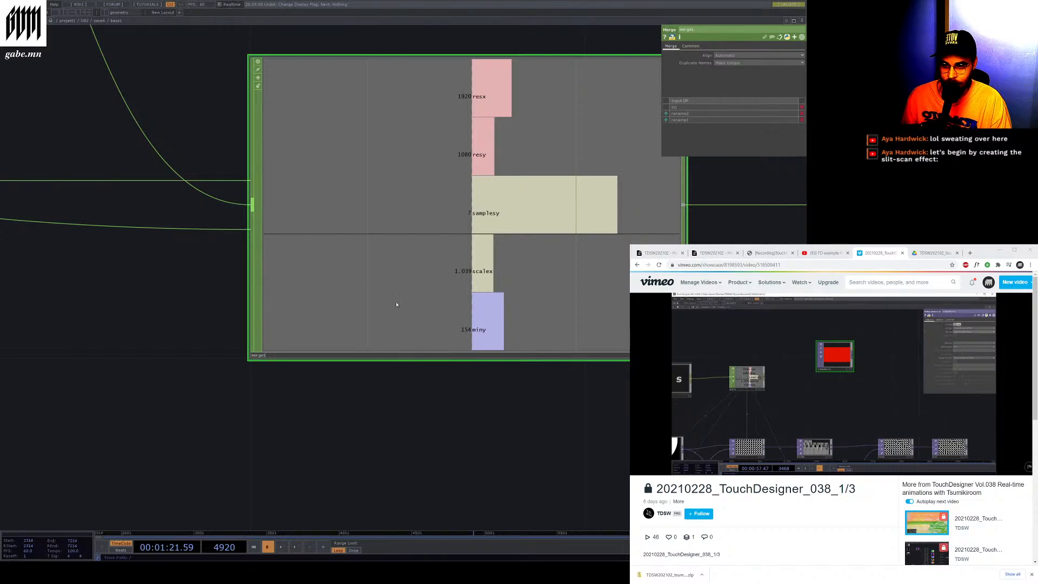
scroll(396, 304, down, 5)
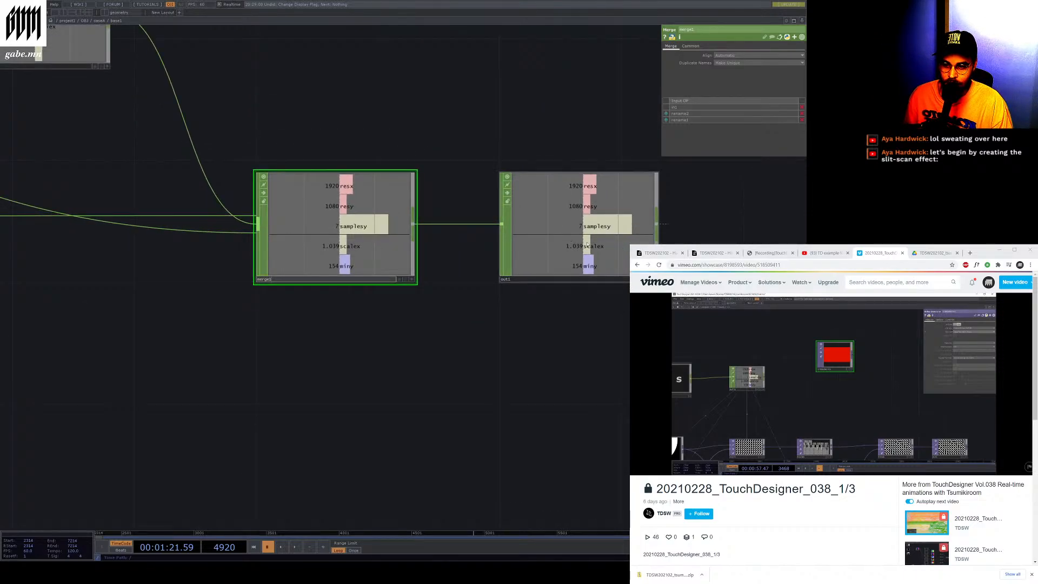
Select the out1 CHOP, then reselect merge1 and open its Common page
click(587, 244)
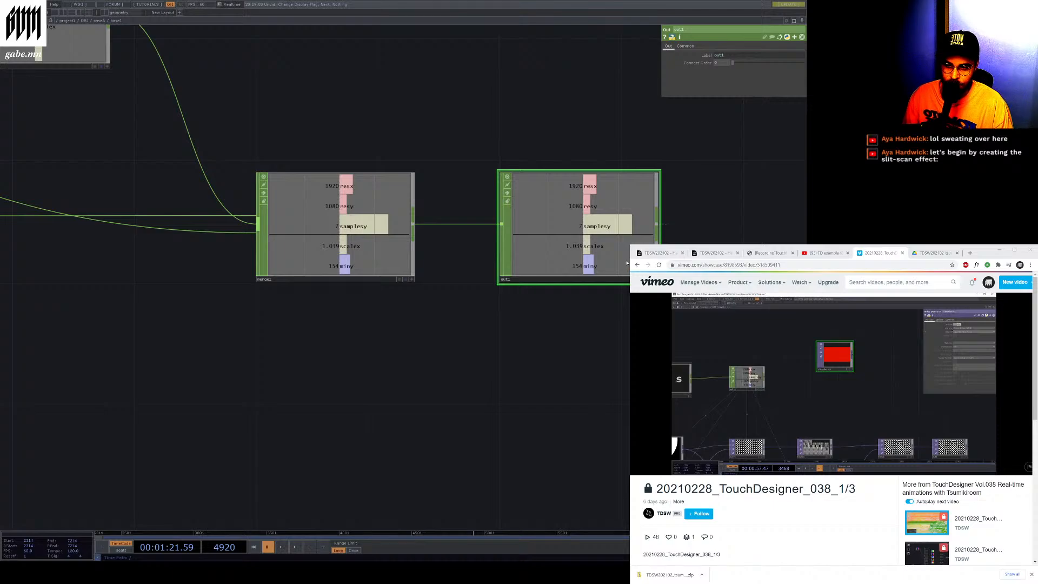
scroll(517, 224, down, 3)
click(412, 225)
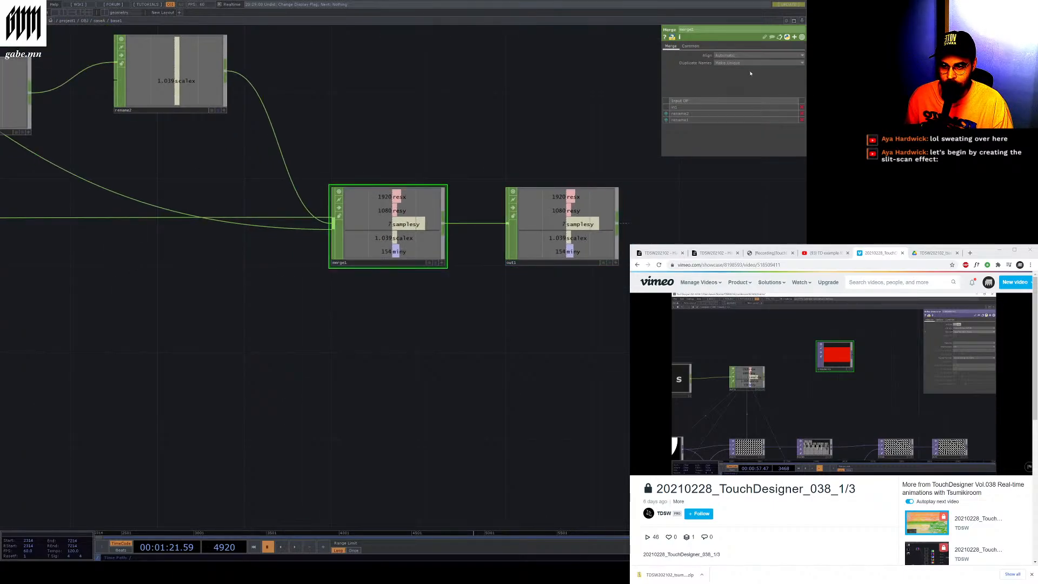
click(689, 47)
scroll(703, 205, down, 5)
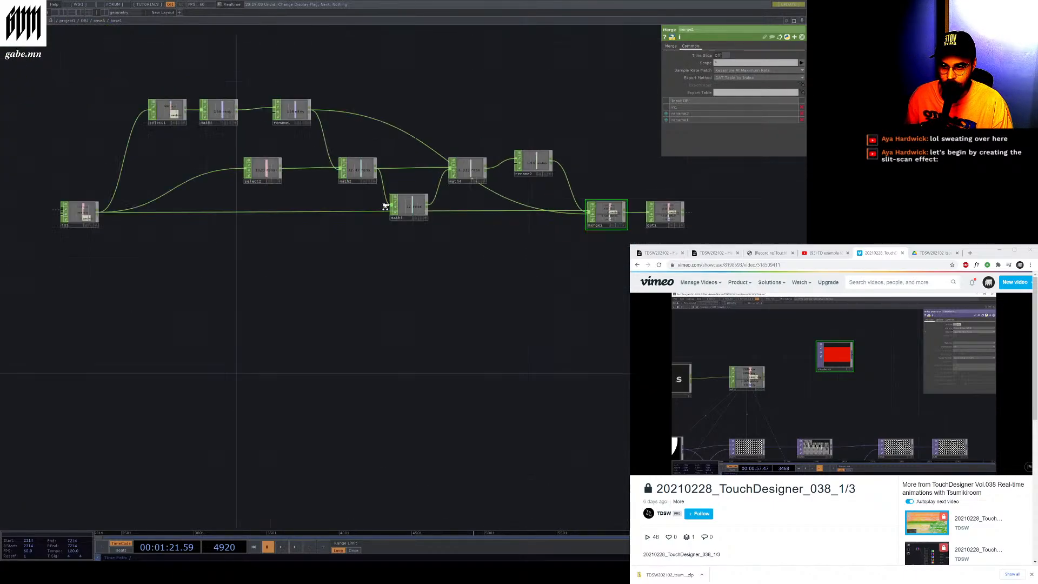
Select the in1 CHOP at the start of the base1 network
drag(121, 201, 199, 228)
scroll(199, 228, up, 5)
click(76, 259)
scroll(179, 269, down, 3)
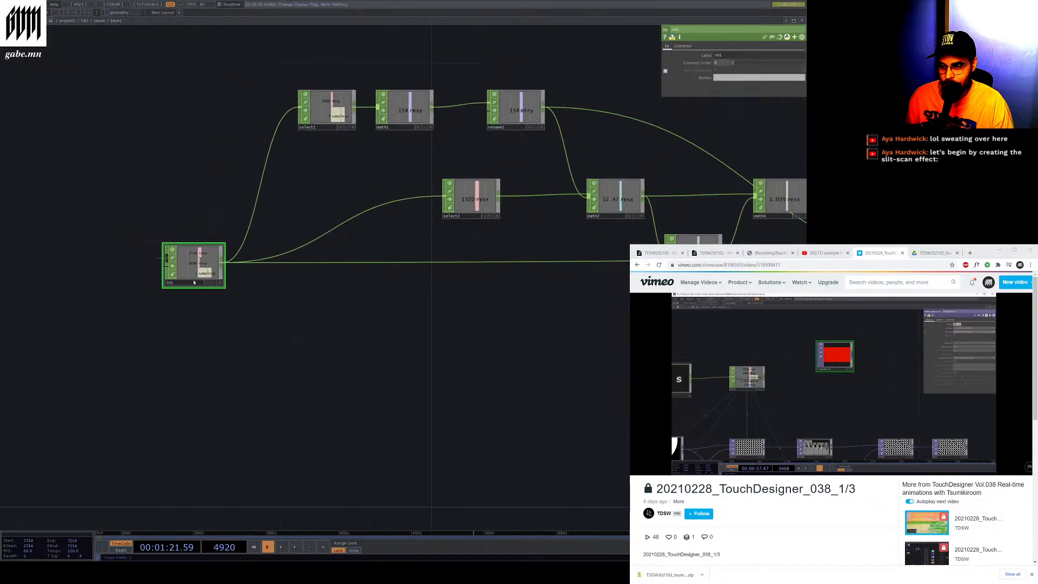
scroll(179, 269, up, 3)
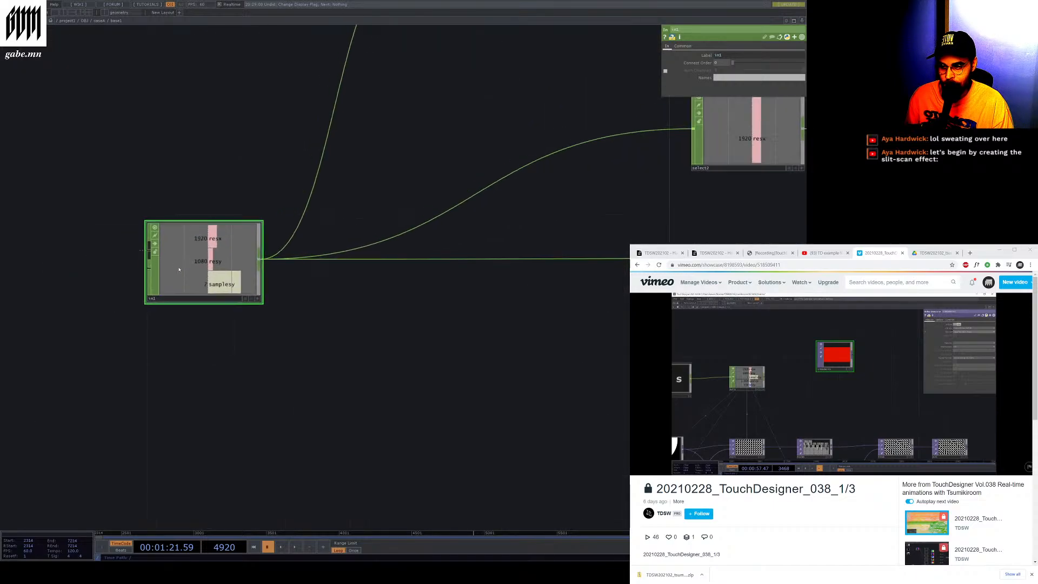
Navigate up from base1 through geo2 to the project1 network
click(97, 23)
click(84, 21)
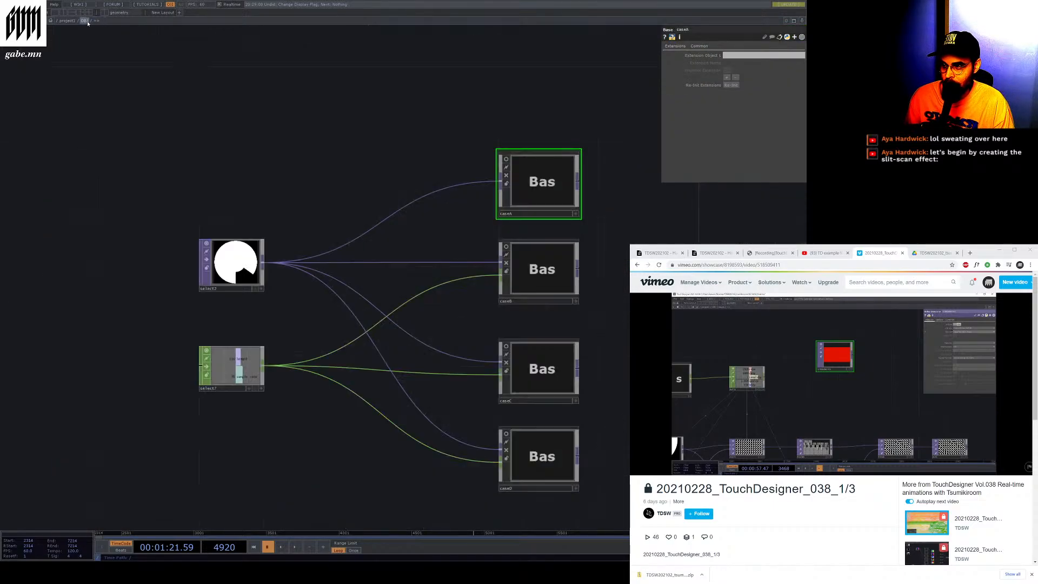
click(67, 21)
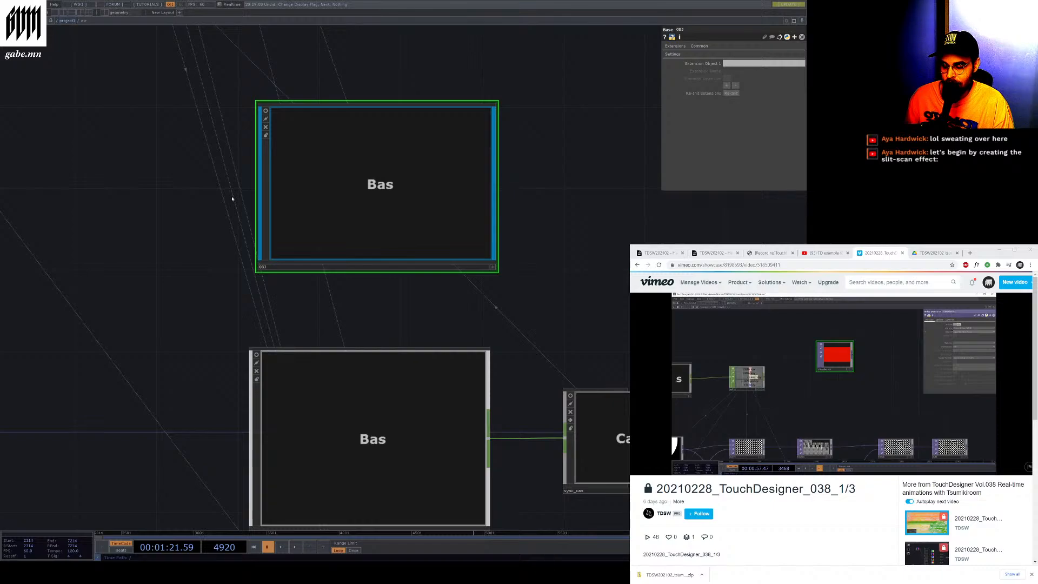
scroll(474, 369, down, 3)
scroll(474, 369, down, 5)
scroll(290, 262, up, 2)
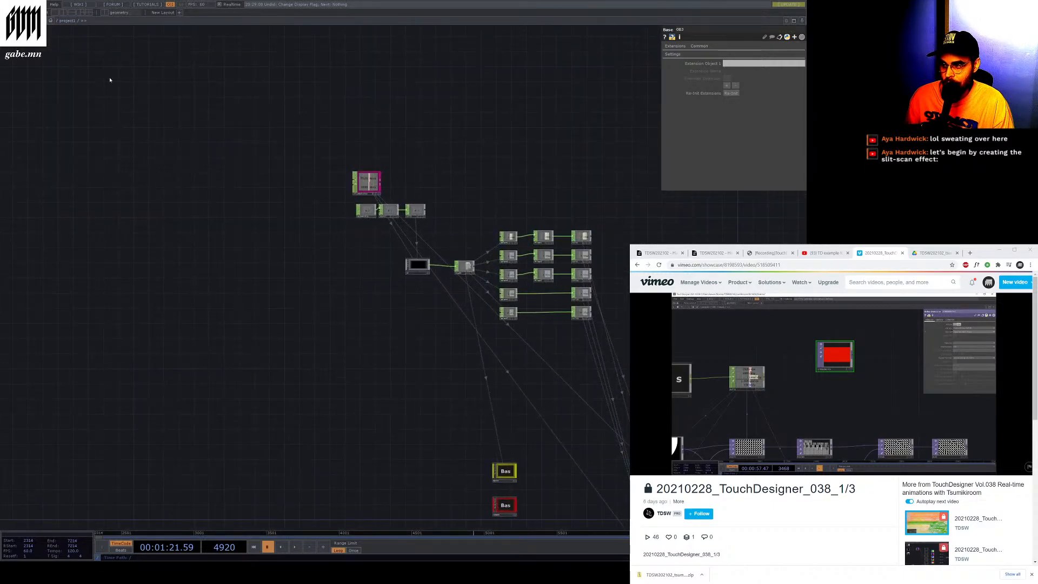
Switch to the /local network and select the master_beat CHOP
click(57, 21)
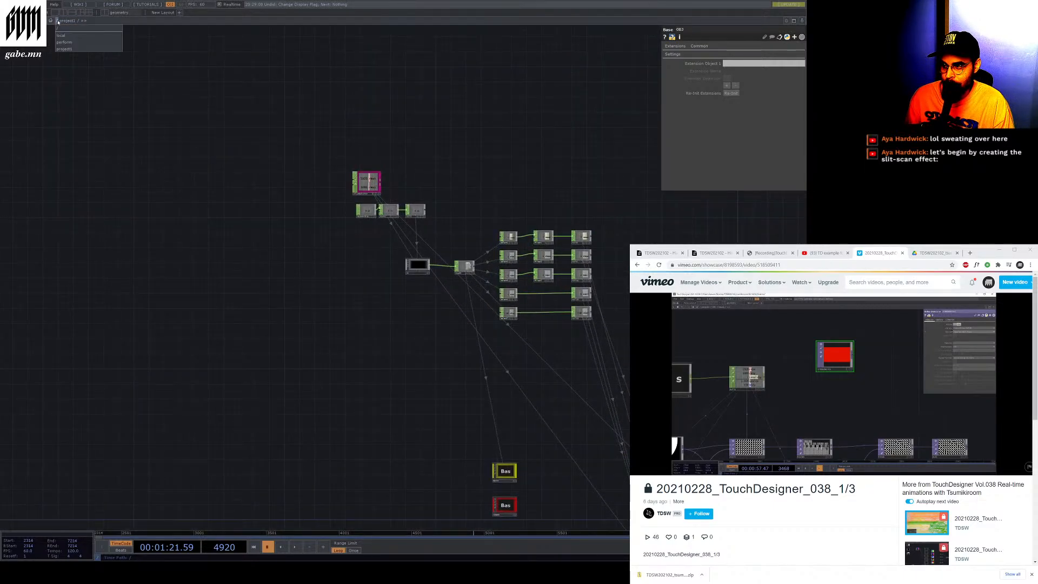
click(65, 35)
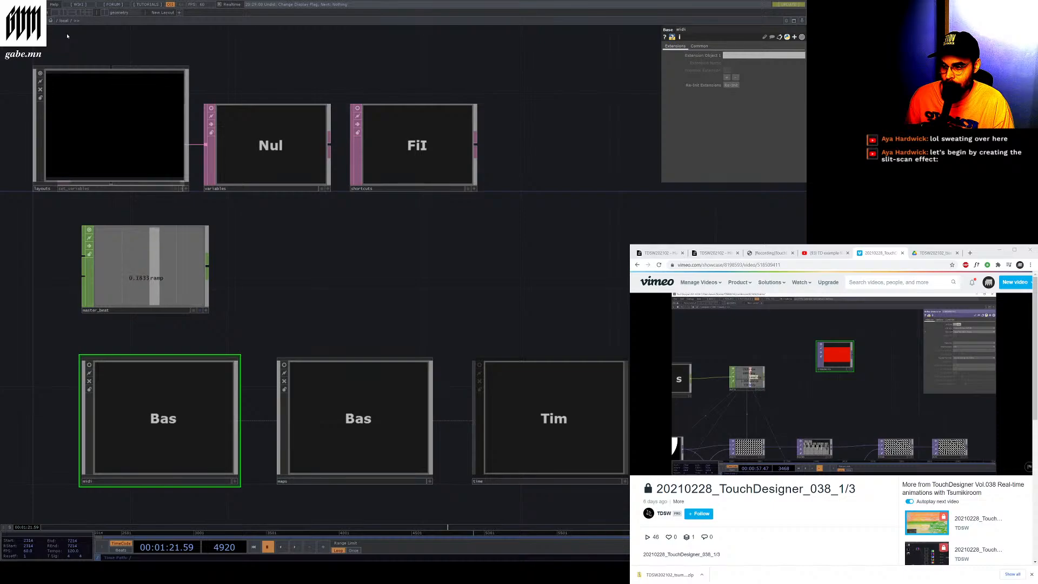
click(106, 313)
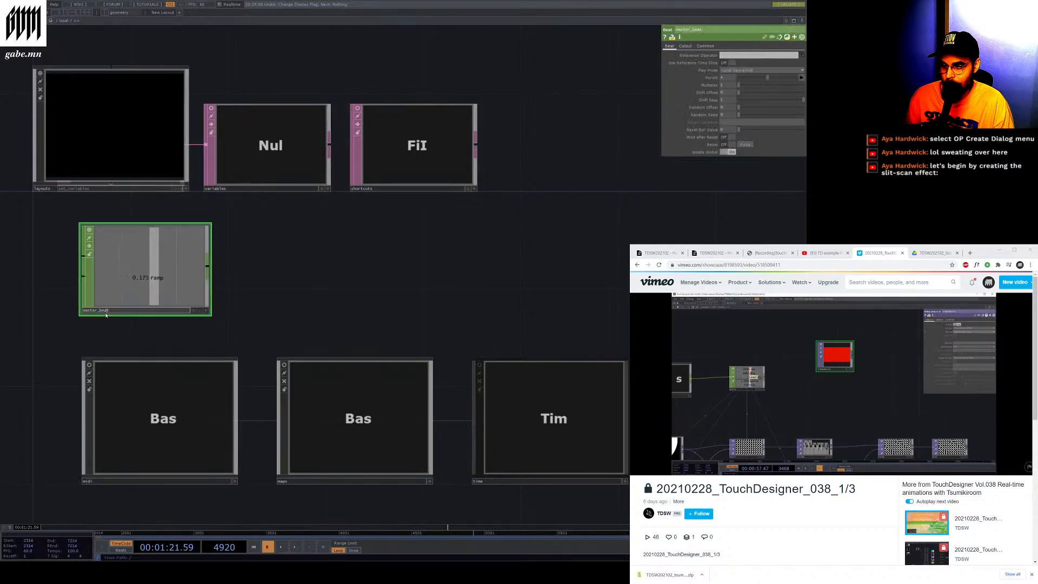
Select the variables, layouts and shortcuts operators in /local to review their parameters
scroll(377, 384, down, 4)
scroll(237, 304, up, 6)
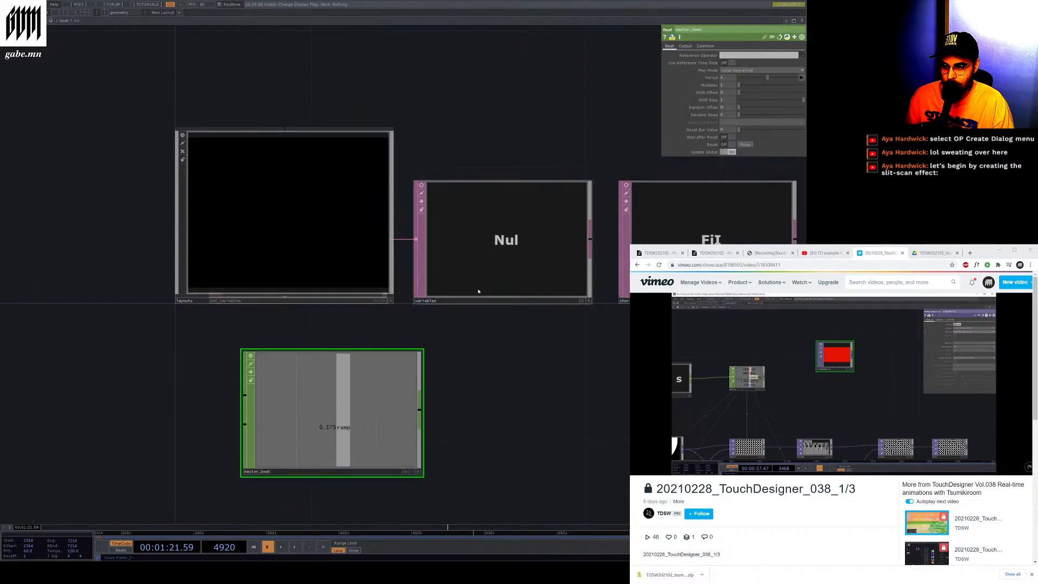
click(478, 291)
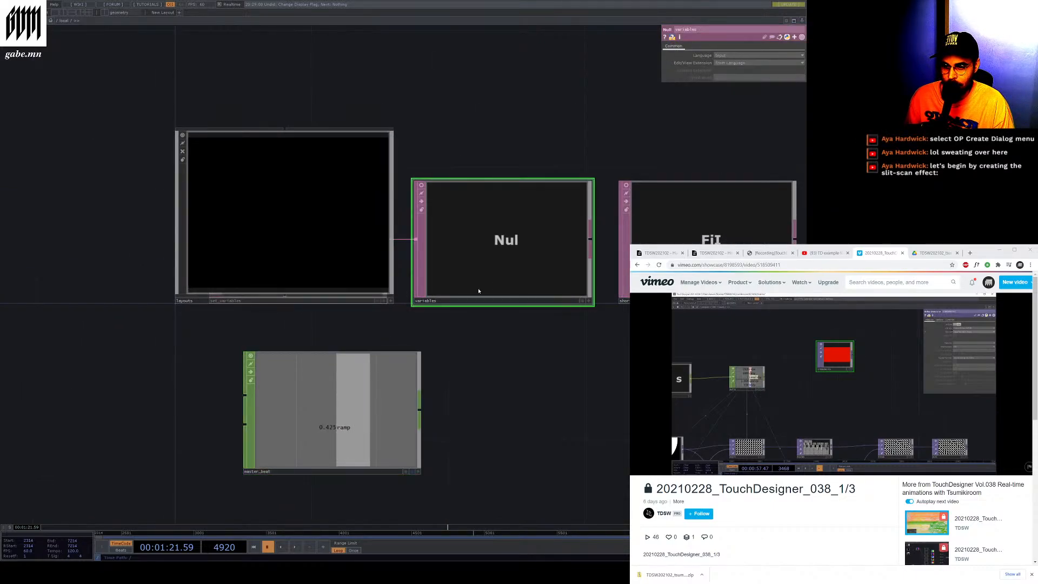
click(284, 241)
click(702, 213)
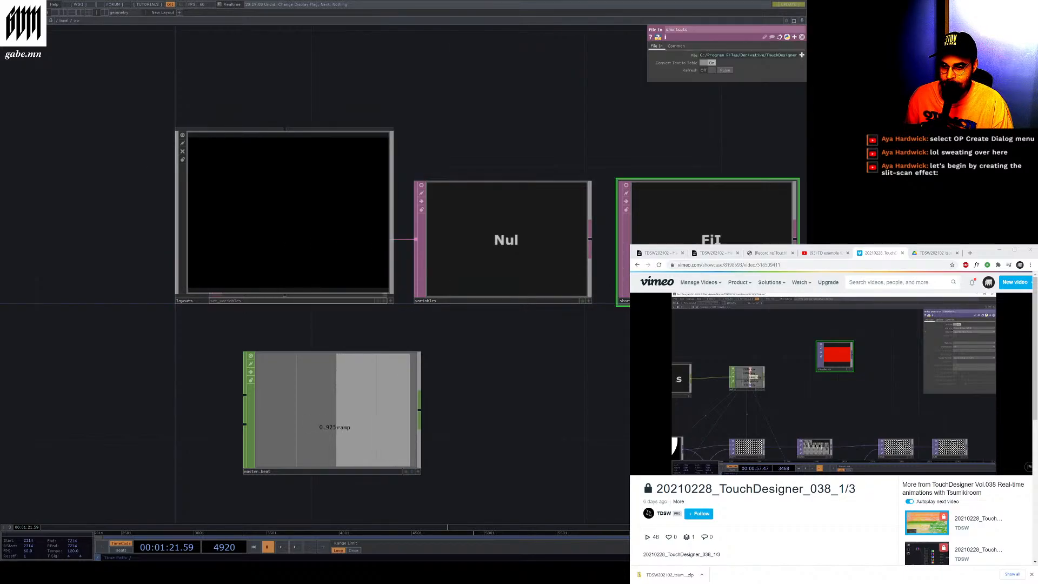
click(251, 240)
click(505, 280)
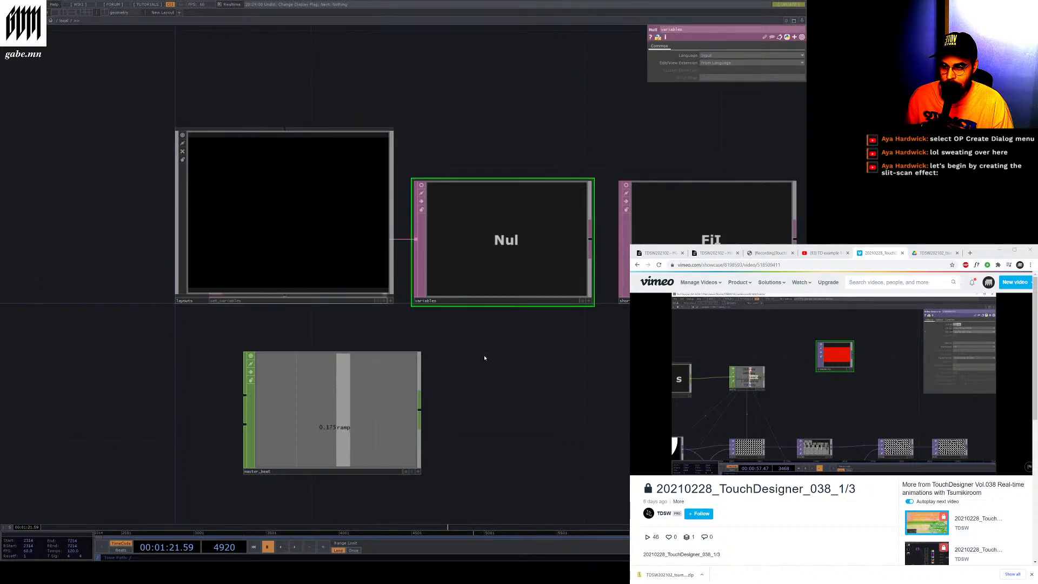
click(273, 255)
scroll(281, 250, down, 6)
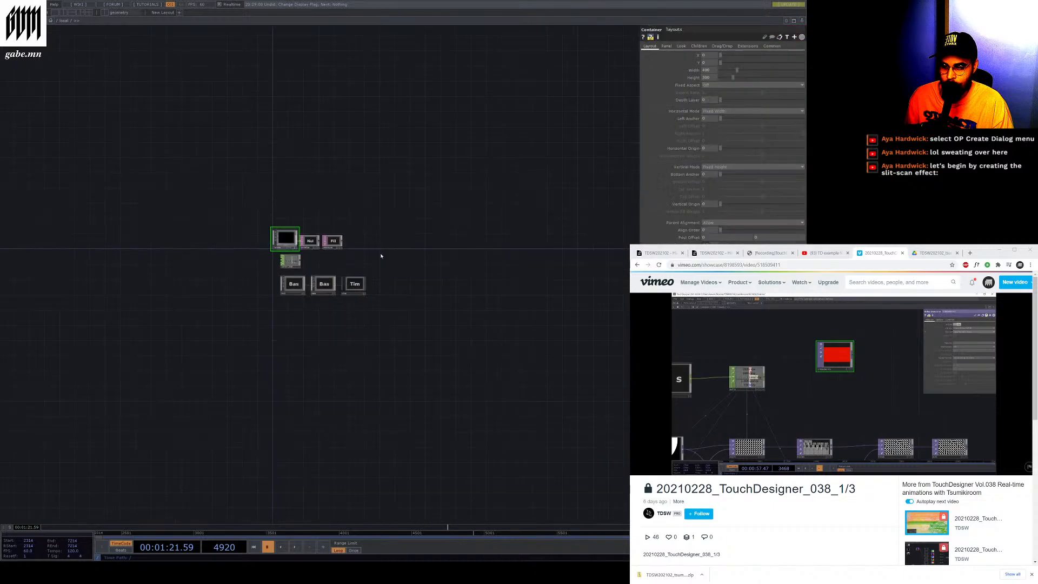
scroll(266, 292, up, 5)
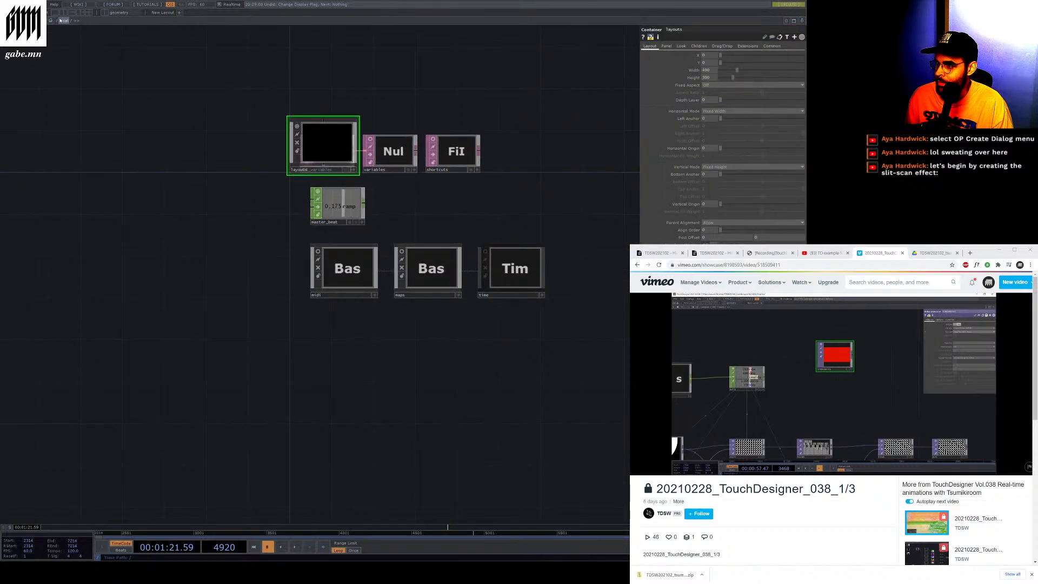
Dive into the layouts container and then into layout1 to view its table DATs
key(i)
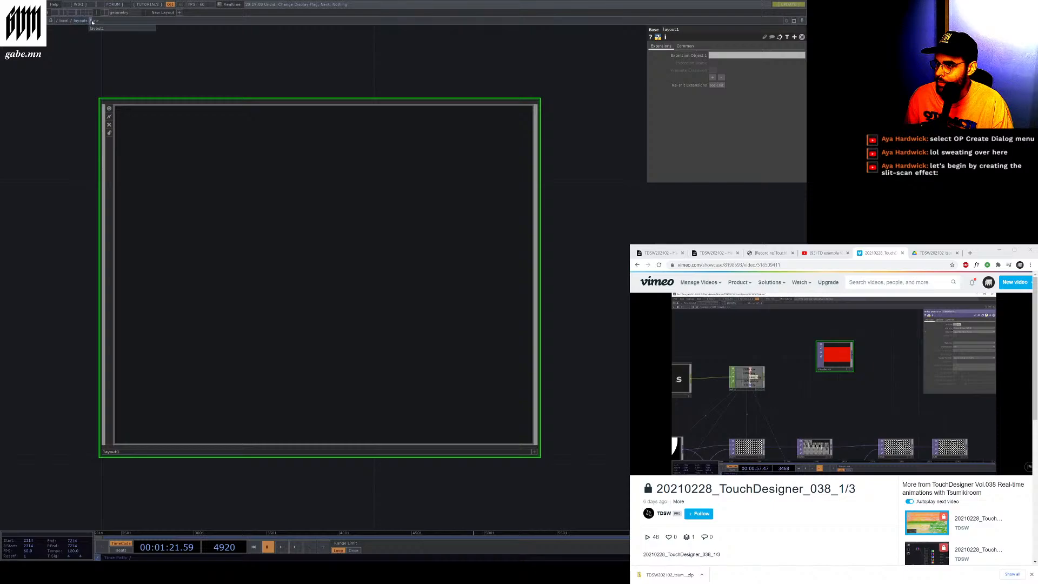
click(96, 28)
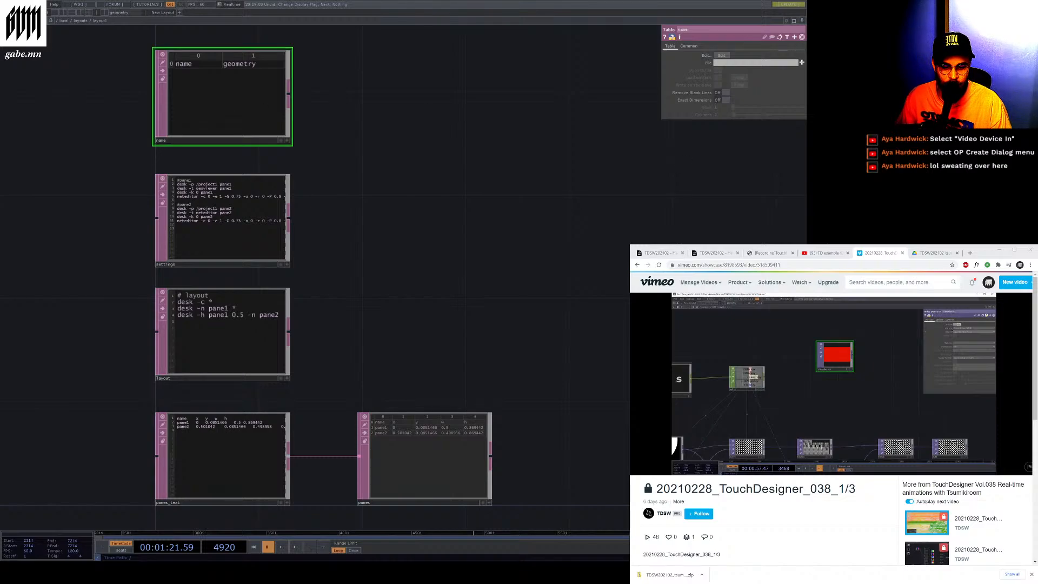
Play the workshop recording in the browser and pause it at the camera input section
click(686, 466)
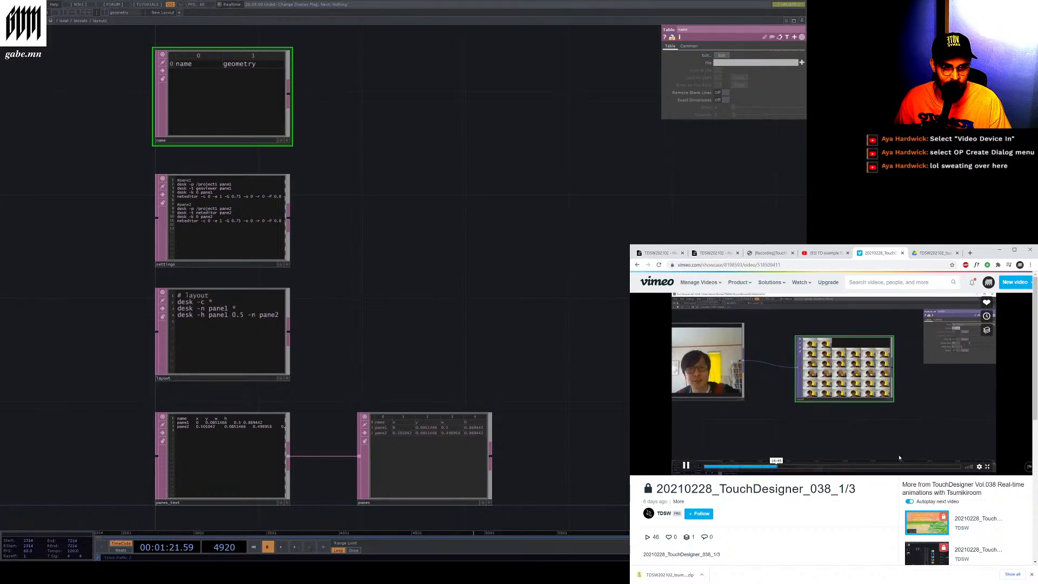
click(734, 430)
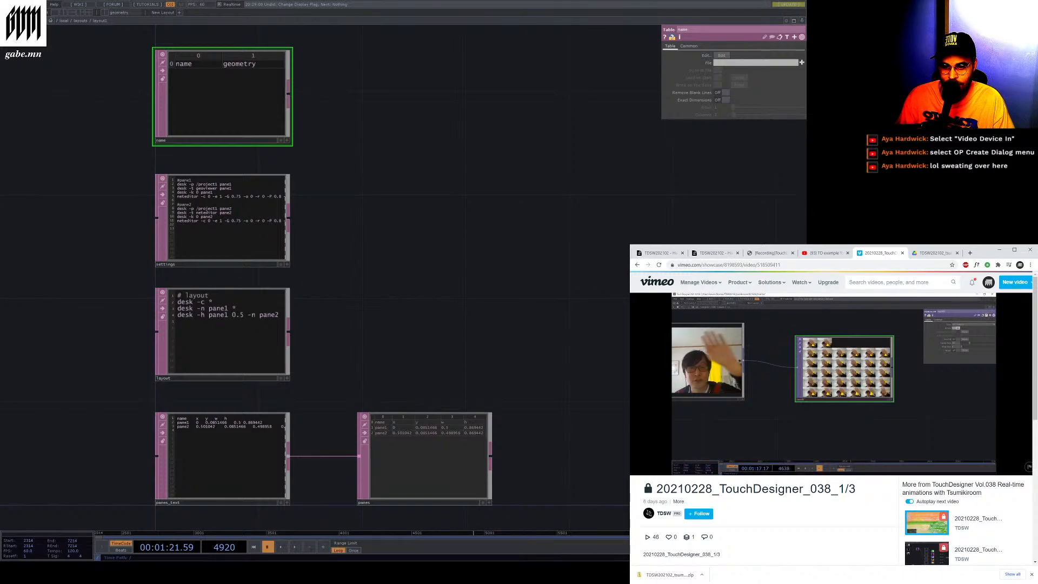
Place a Video Device In TOP in the layout1 network and delete it again
click(565, 216)
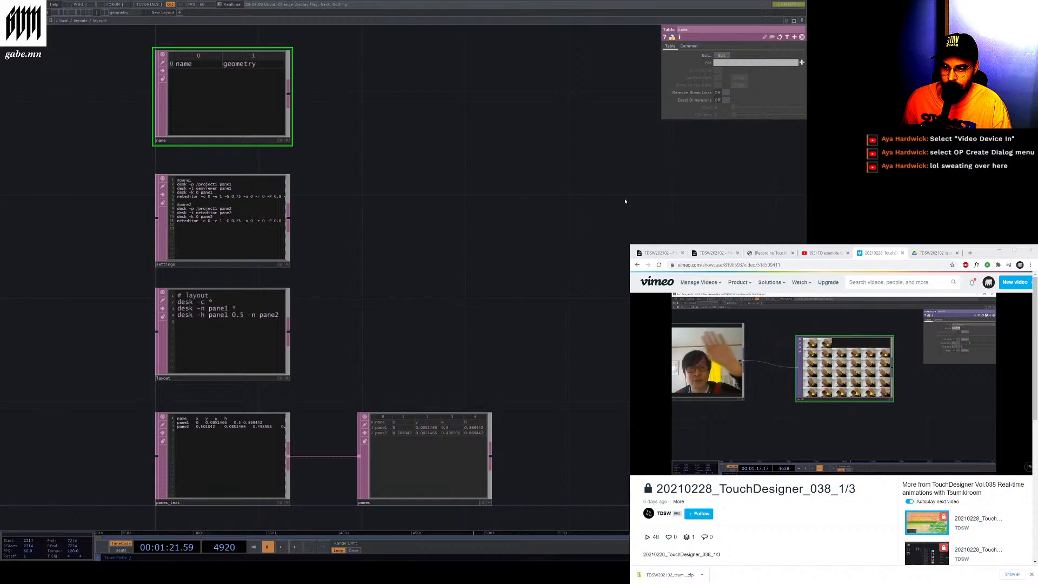
click(527, 186)
drag(546, 200, 474, 250)
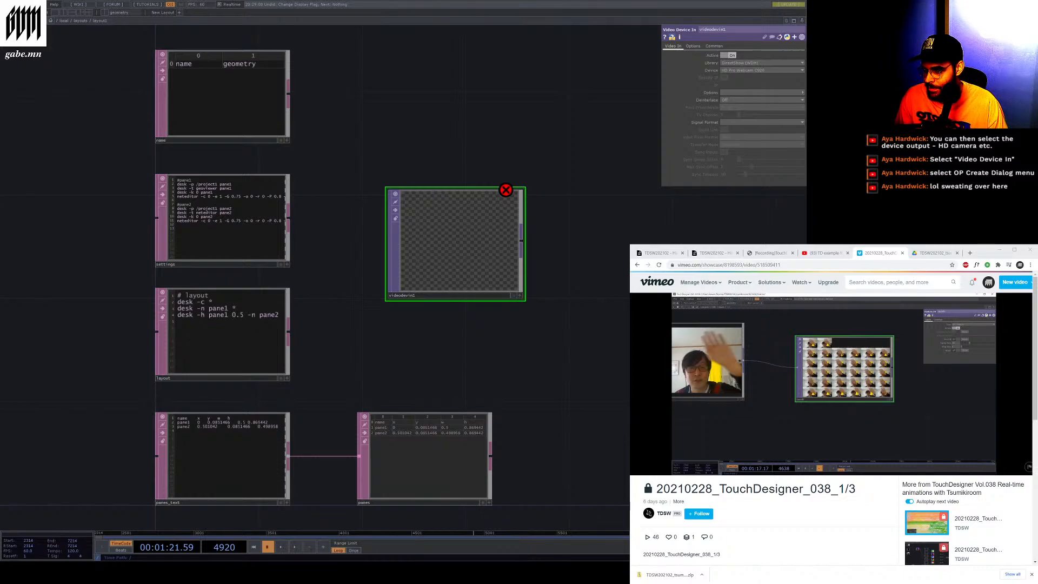
key(Delete)
scroll(495, 244, down, 2)
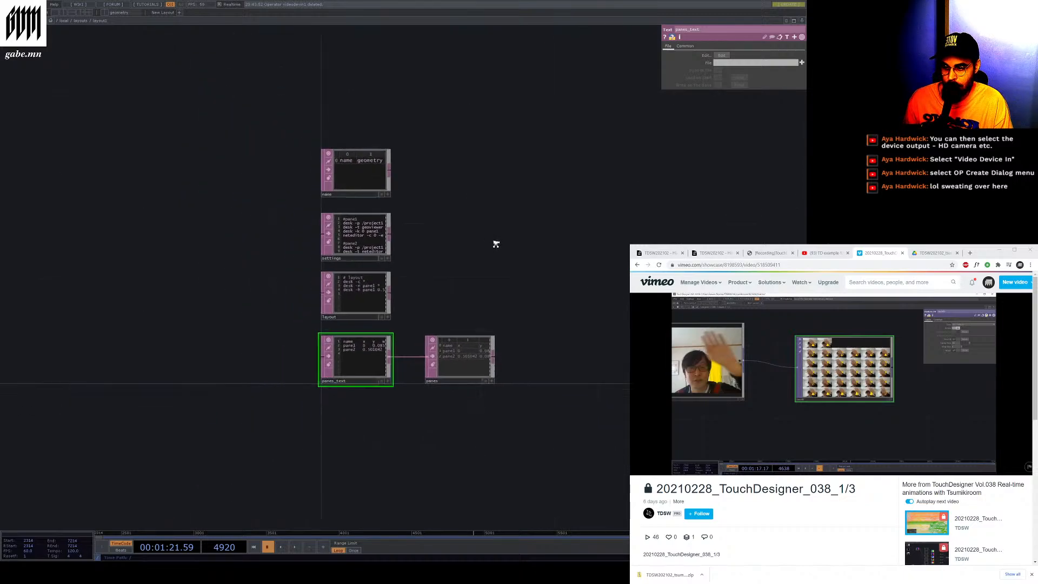
mouse_move(495, 244)
middle_down()
mouse_move(479, 246)
mouse_move(496, 246)
middle_up()
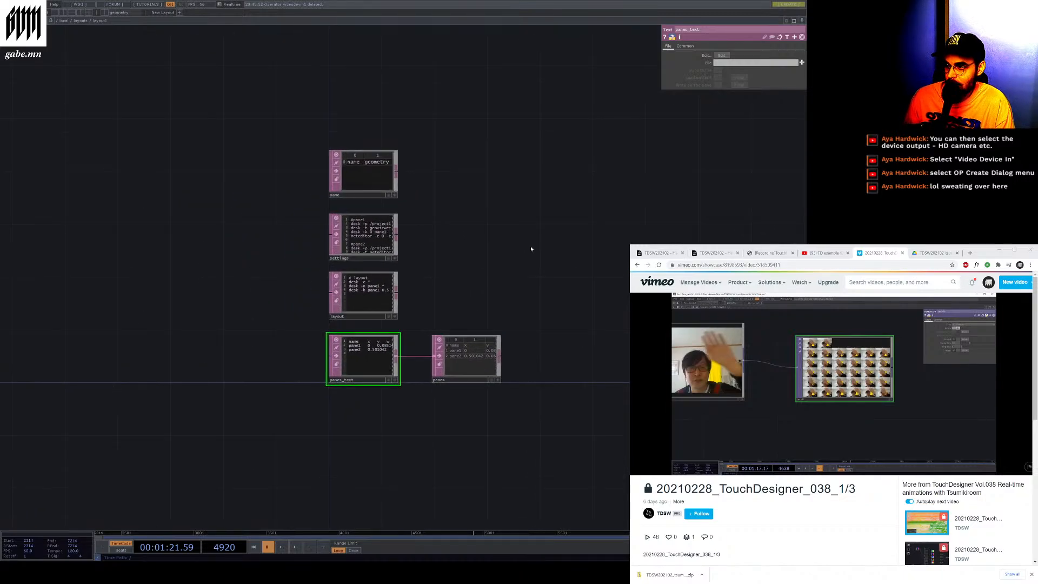
Navigate from layout1 back to /local, briefly open perform, and return to project1
click(63, 21)
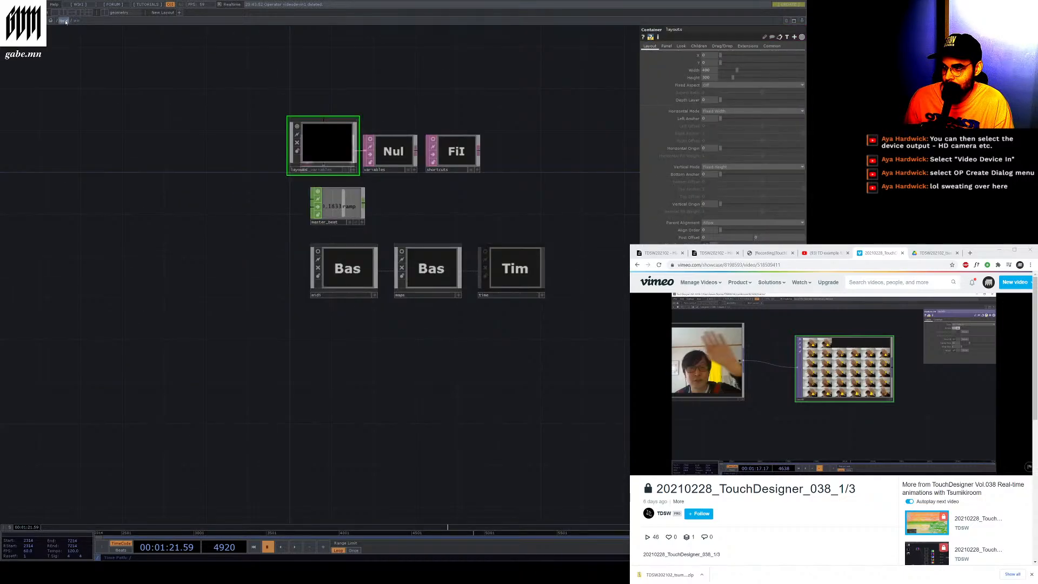
click(58, 21)
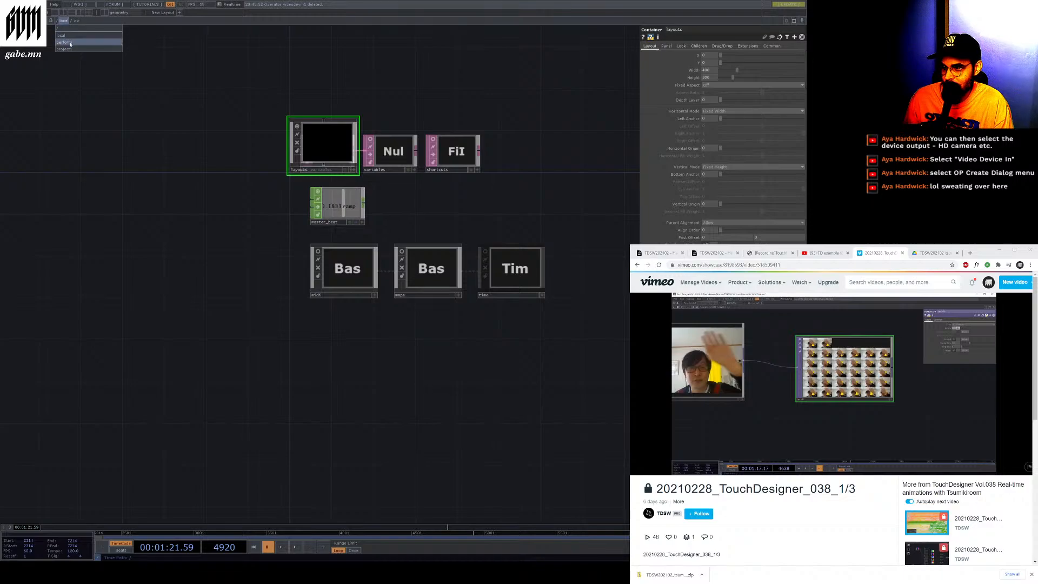
click(68, 43)
click(58, 21)
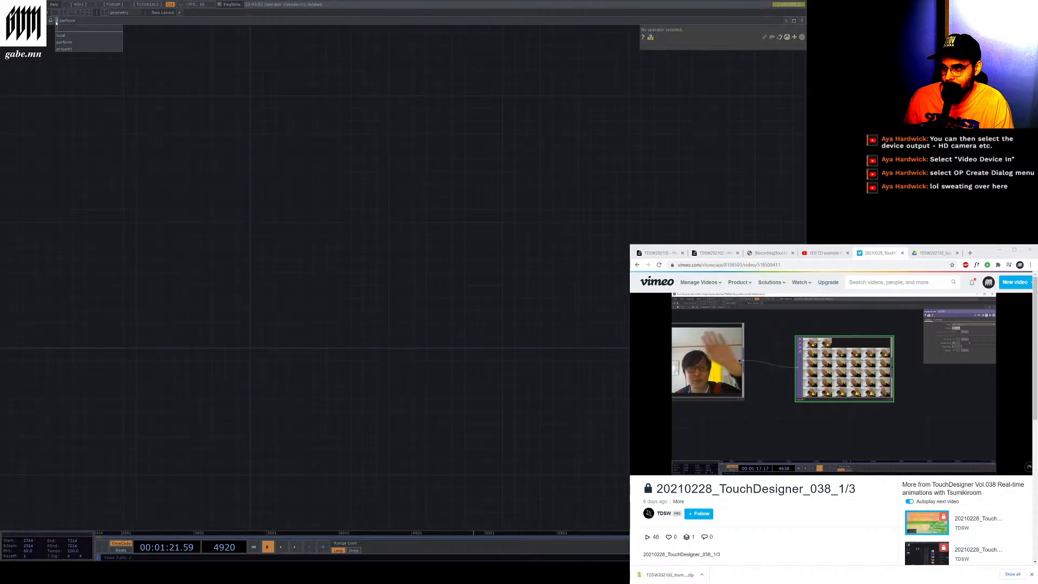
click(72, 49)
Zoom through the project1 network into geo2 and its nested base components
scroll(302, 223, down, 5)
scroll(459, 405, up, 5)
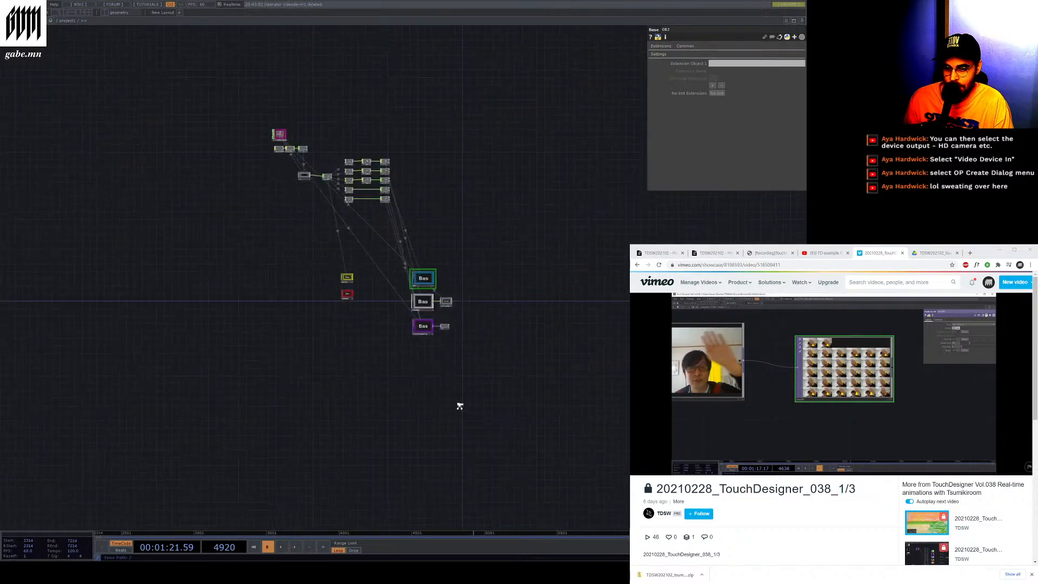
scroll(254, 56, up, 6)
scroll(297, 150, down, 1)
scroll(297, 151, down, 3)
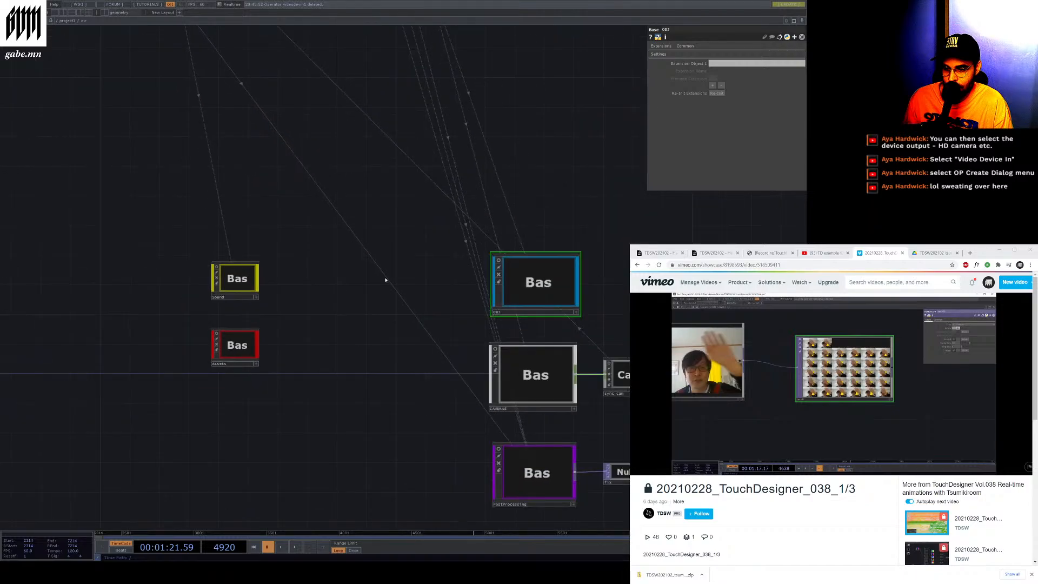
scroll(519, 354, up, 2)
scroll(474, 249, up, 3)
scroll(474, 249, up, 2)
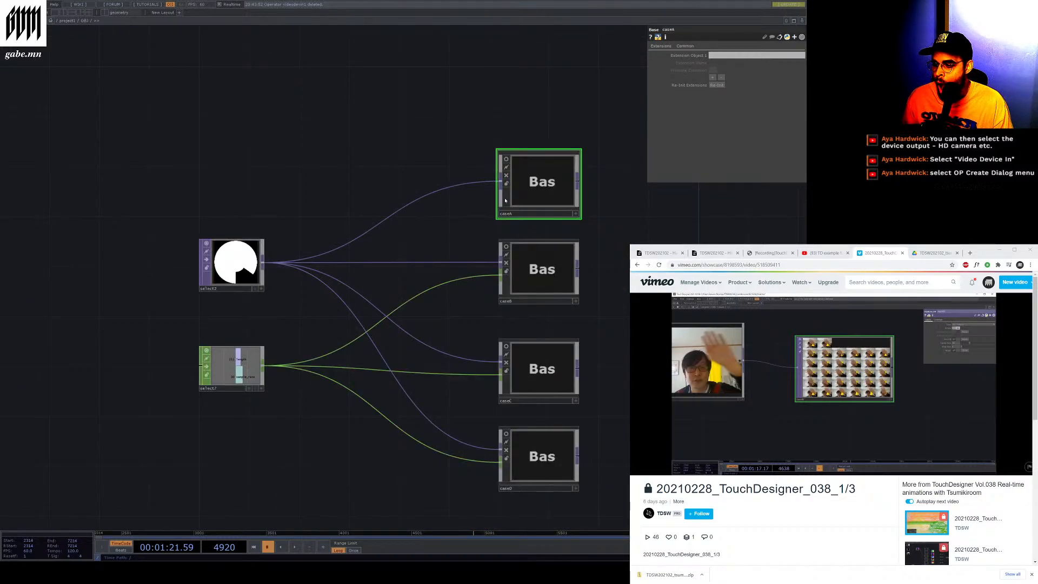
scroll(505, 201, up, 2)
scroll(283, 187, down, 3)
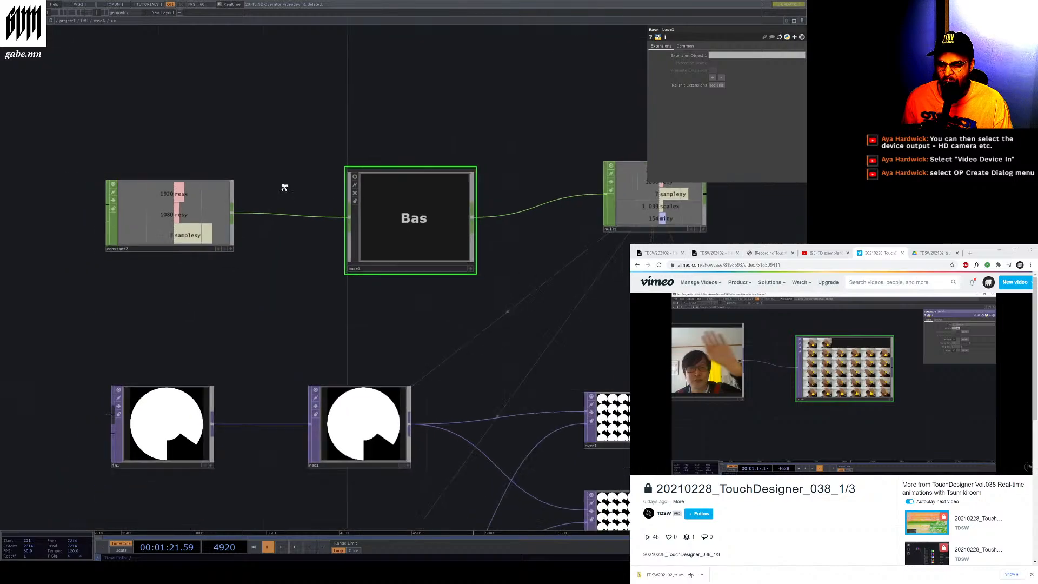
Place a Video Device In TOP in the nested network, inspect its info popup, and delete it again
scroll(443, 145, up, 3)
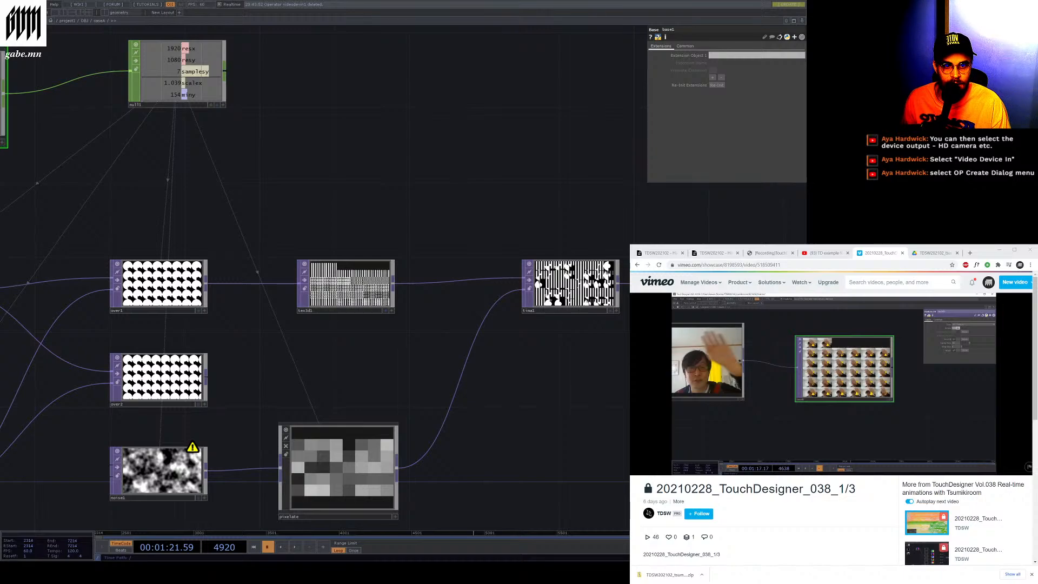
drag(489, 101, 485, 101)
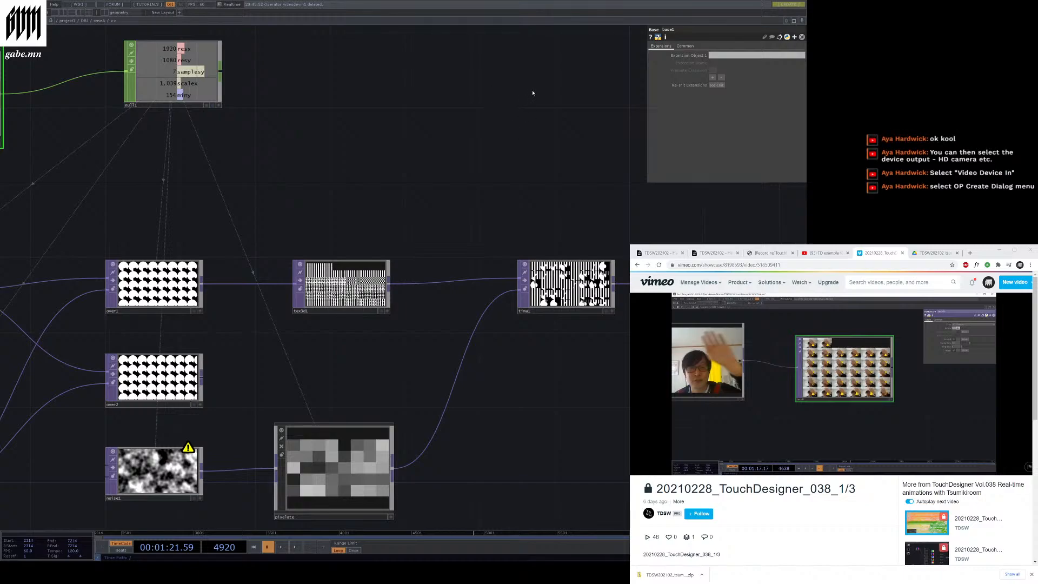
click(380, 120)
drag(377, 109, 321, 128)
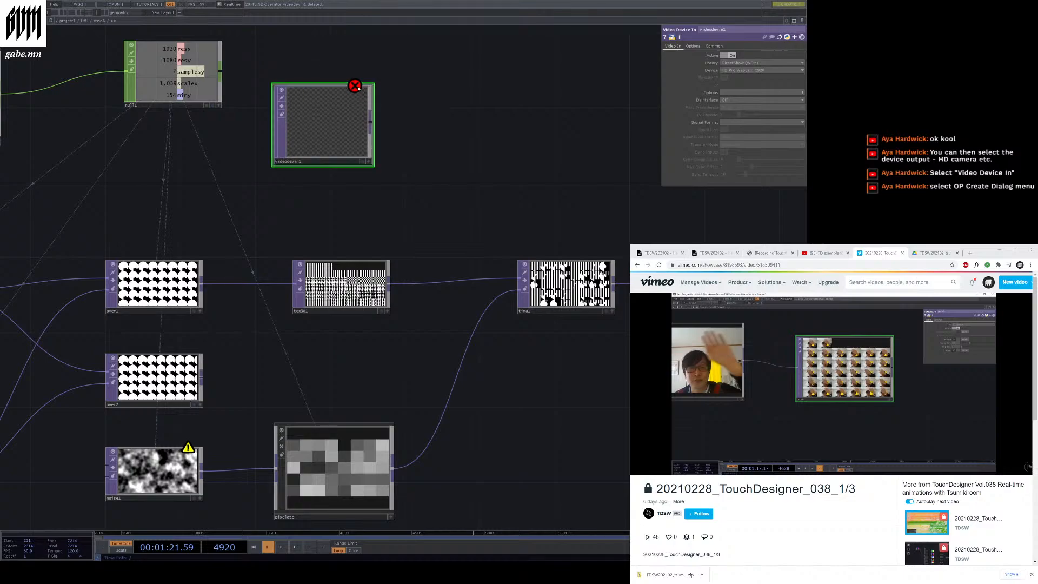
middle_click(308, 101)
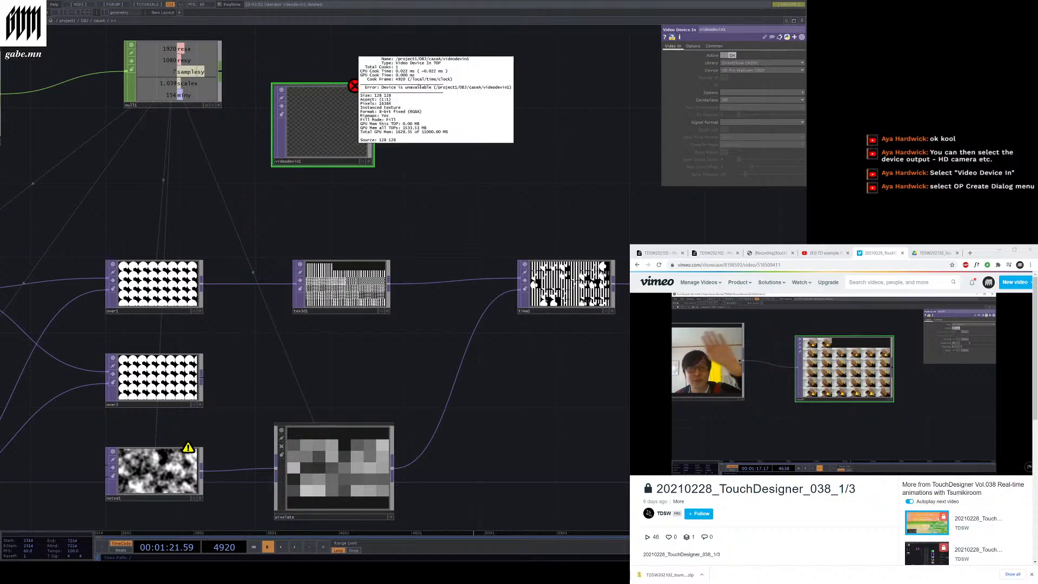
drag(290, 62, 478, 174)
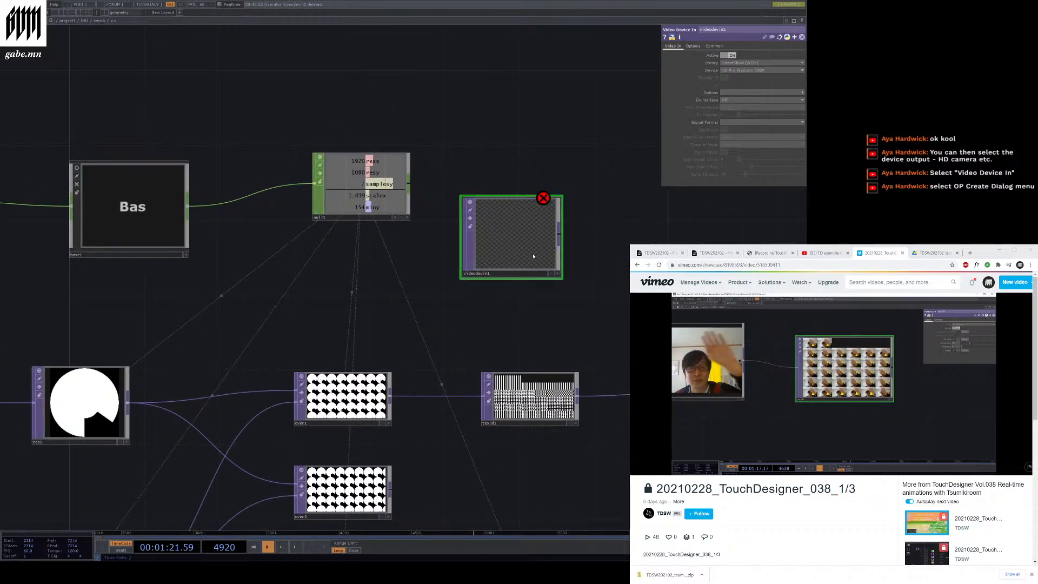
key(Delete)
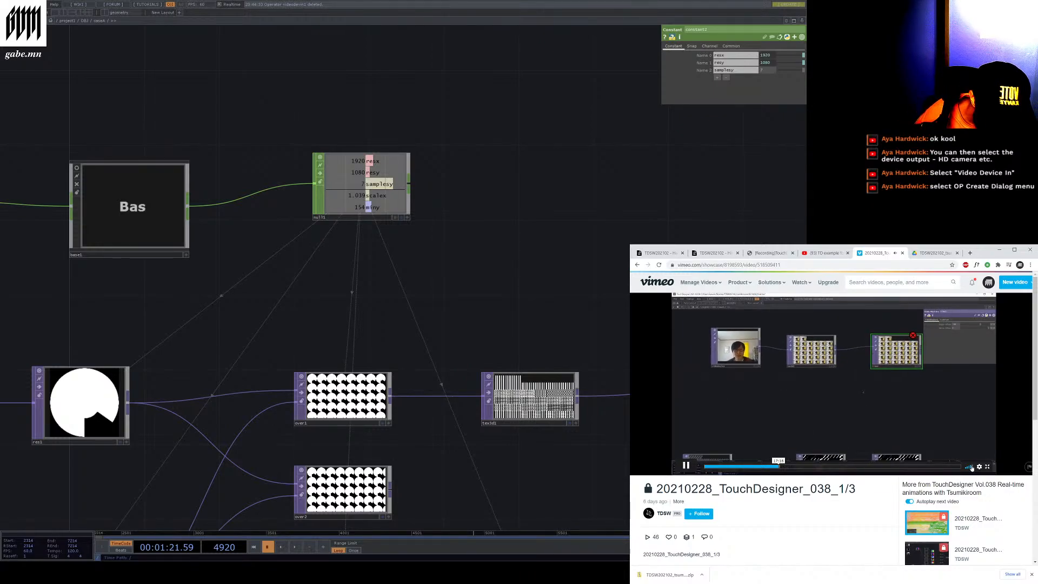
Pause and resume the workshop recording in the browser
click(873, 407)
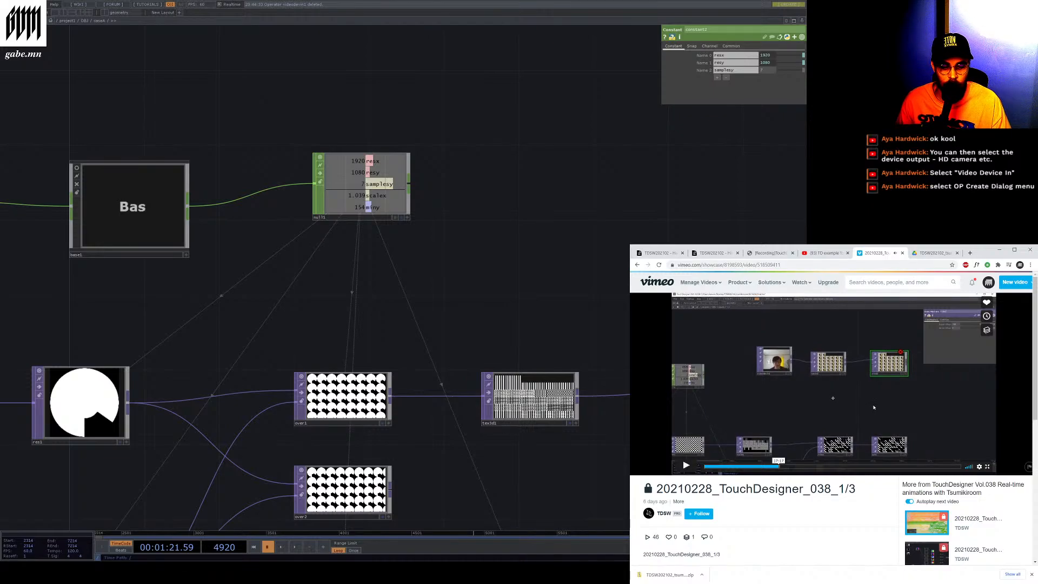
click(860, 397)
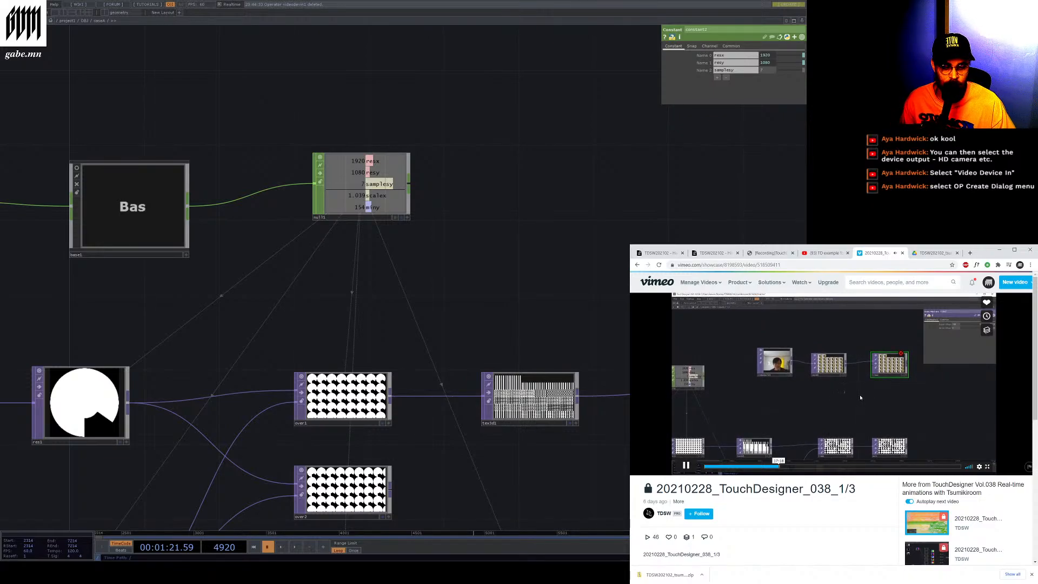
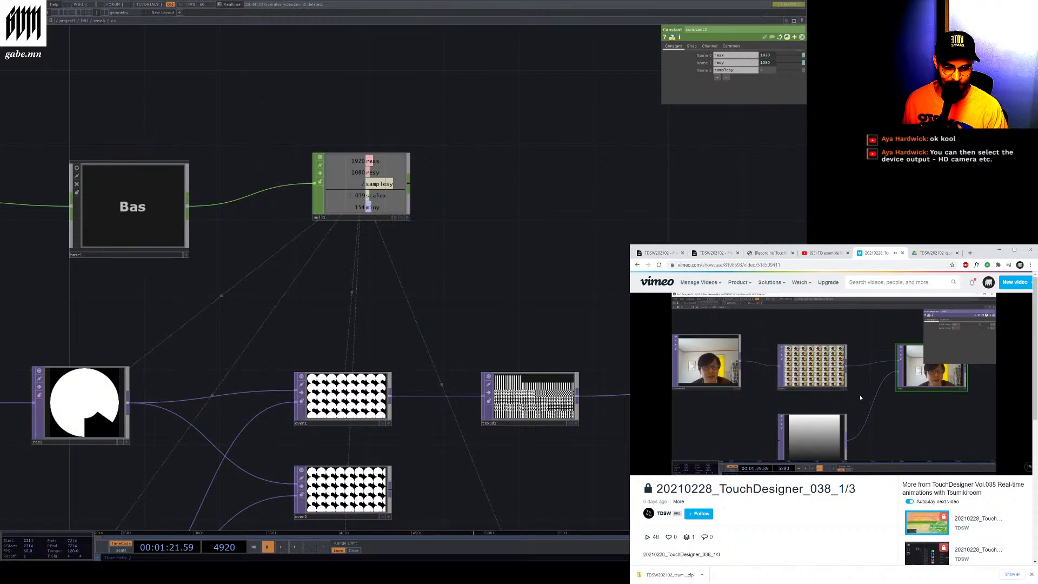
Play the project's timeline briefly and pause it again
mouse_move(737, 421)
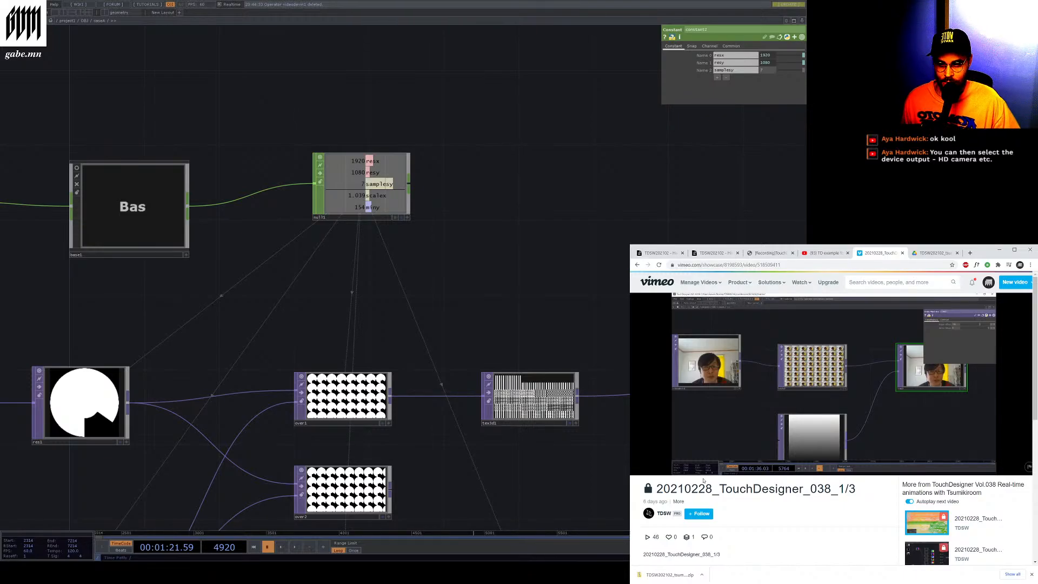
scroll(463, 318, up, 3)
scroll(400, 294, down, 8)
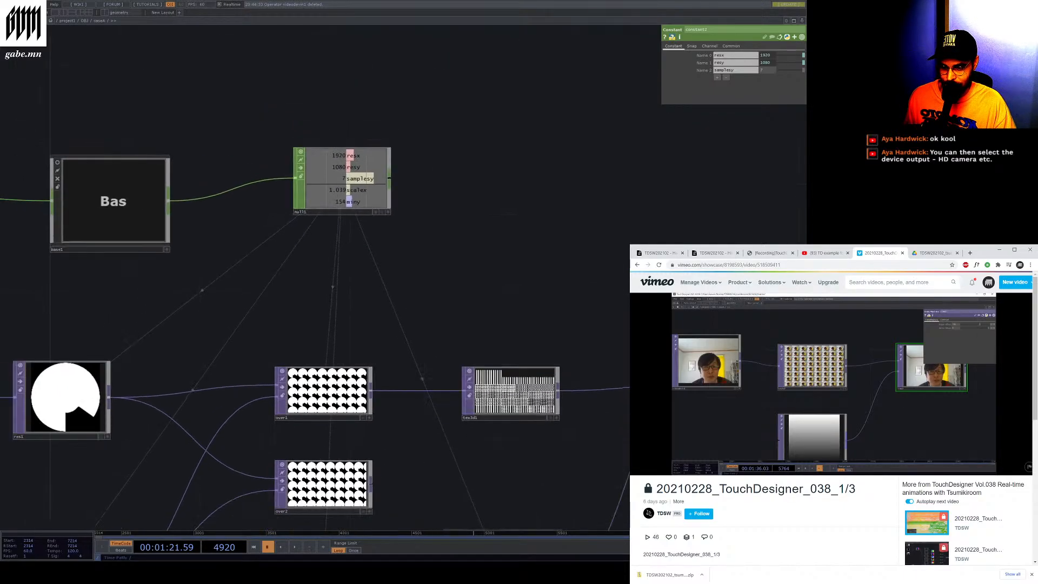
scroll(613, 418, up, 6)
drag(710, 439, 330, 378)
scroll(330, 379, up, 7)
scroll(329, 379, down, 6)
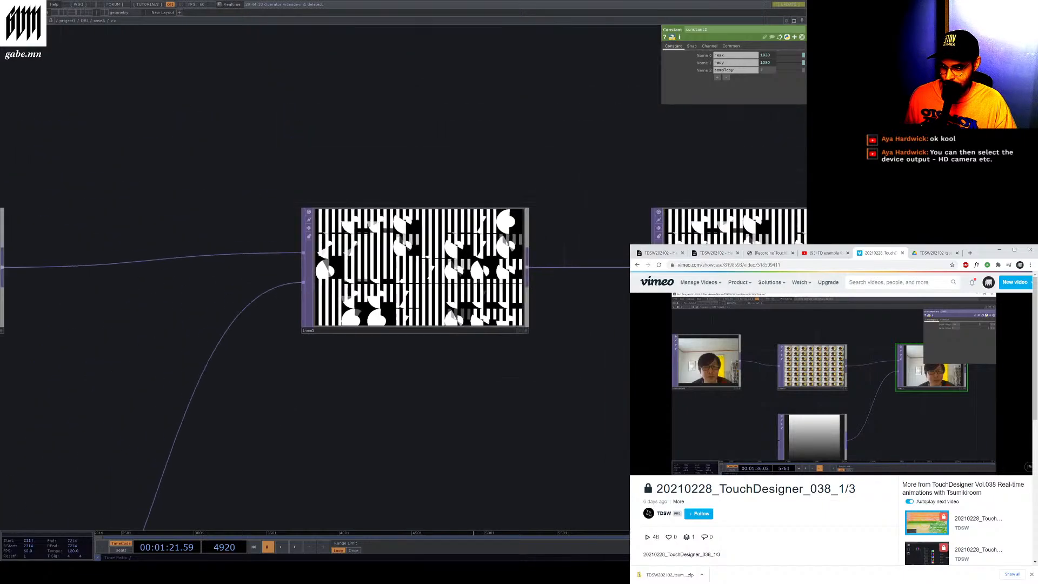
click(293, 548)
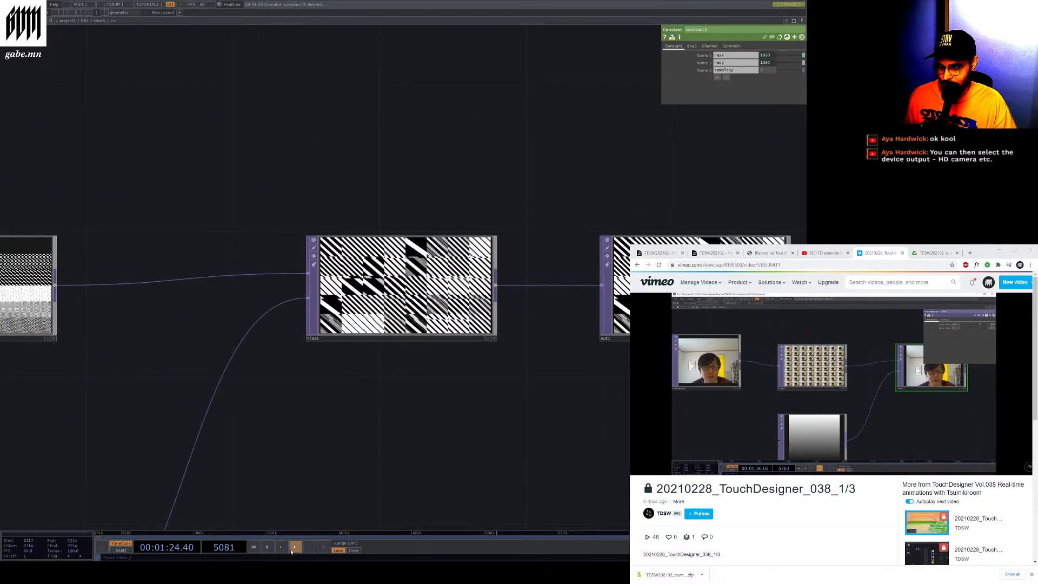
click(291, 548)
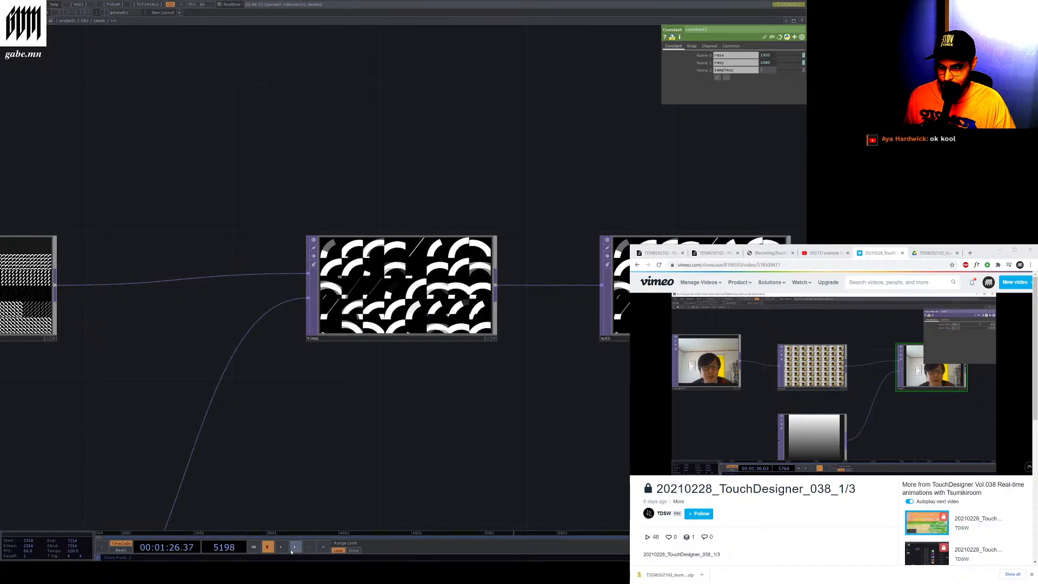
Inspect the Time Machine TOP's parameters and survey the surrounding network
scroll(110, 331, down, 3)
scroll(443, 457, down, 3)
scroll(330, 400, up, 6)
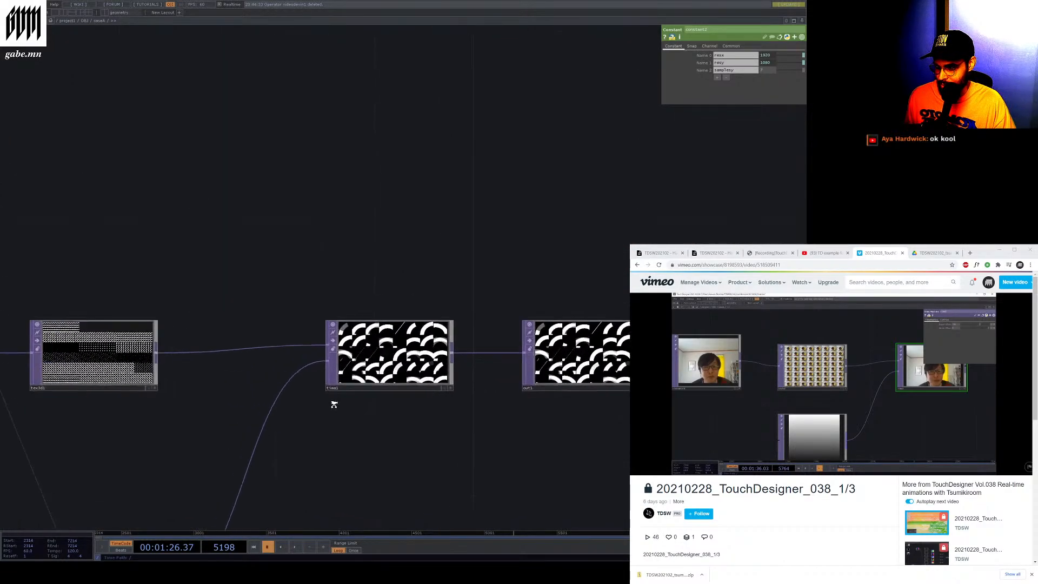
click(339, 378)
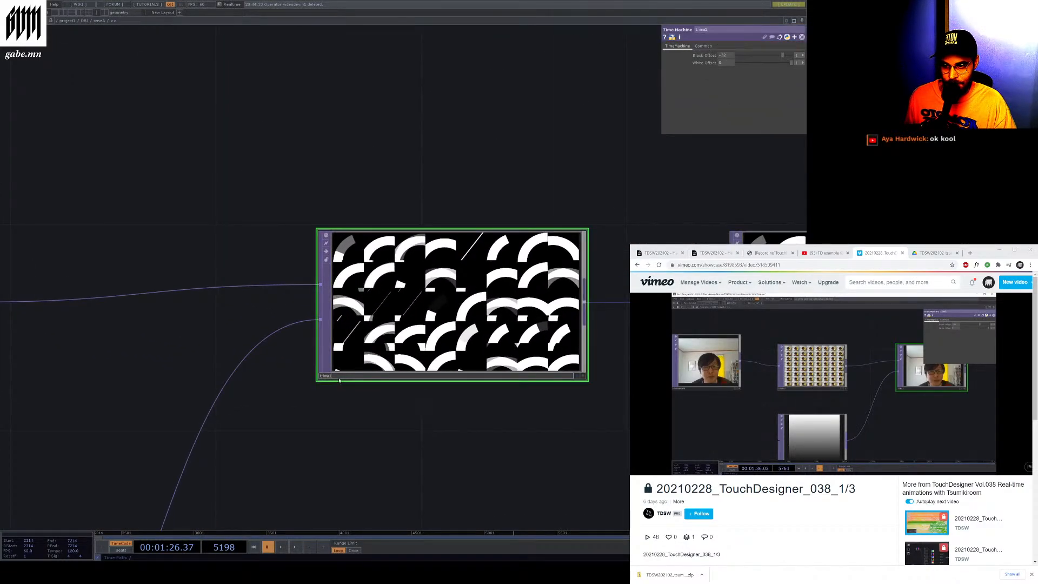
scroll(360, 400, down, 4)
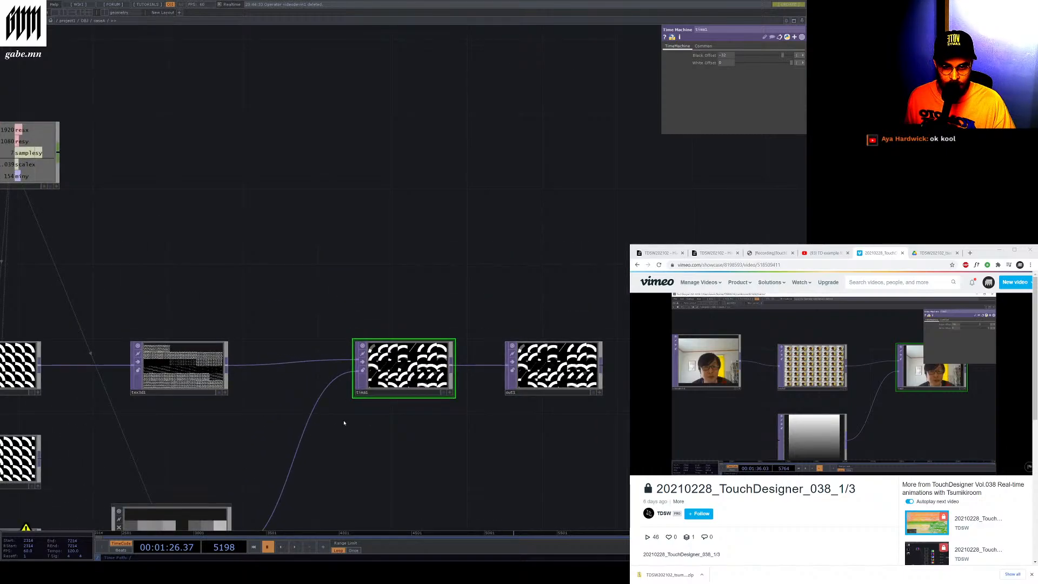
scroll(371, 411, down, 2)
scroll(296, 396, up, 8)
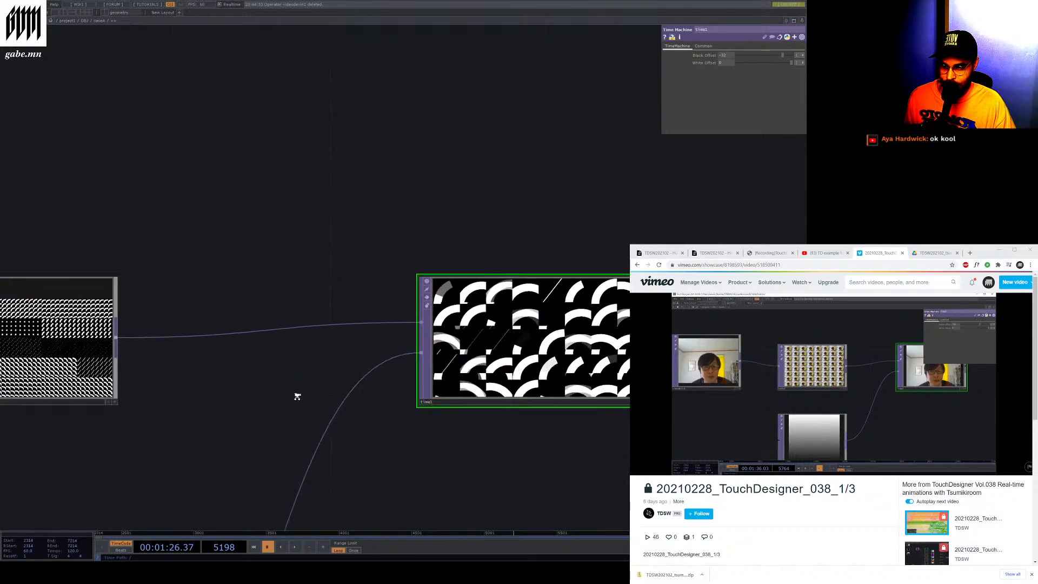
scroll(479, 458, down, 8)
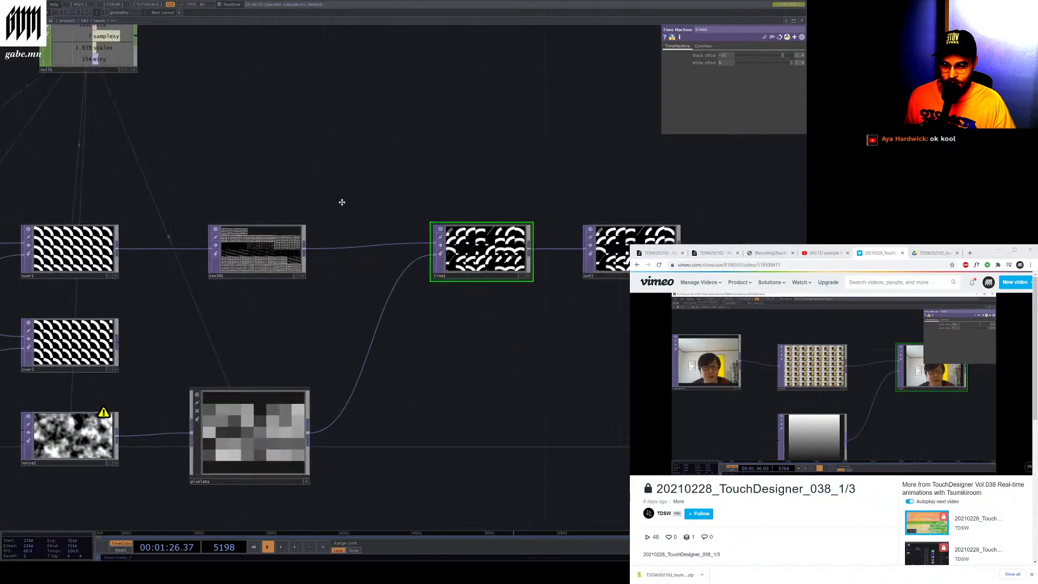
drag(343, 202, 662, 2)
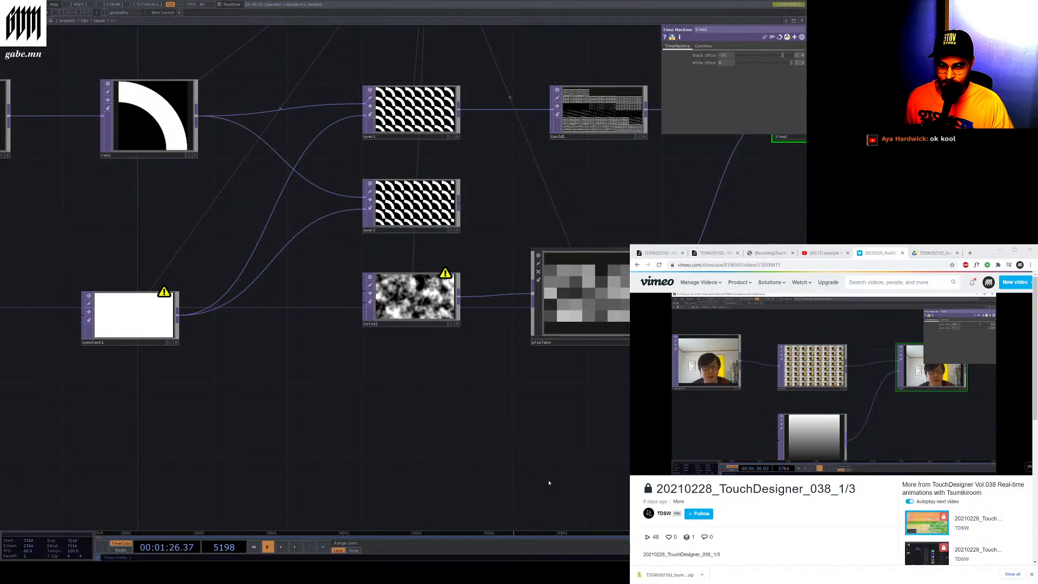
middle_drag(282, 400, 338, 366)
scroll(336, 366, down, 12)
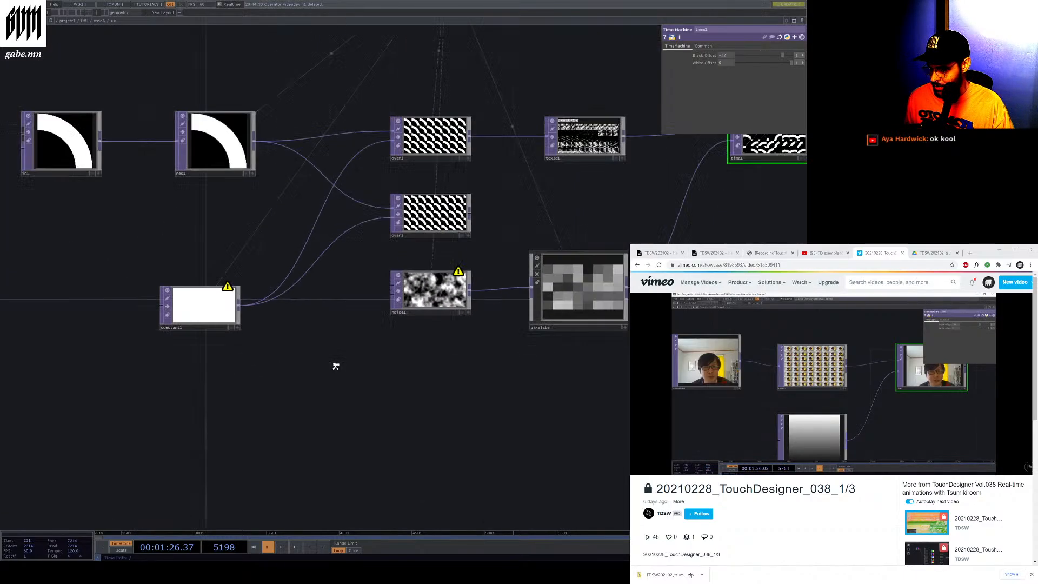
scroll(342, 279, up, 9)
scroll(512, 190, down, 9)
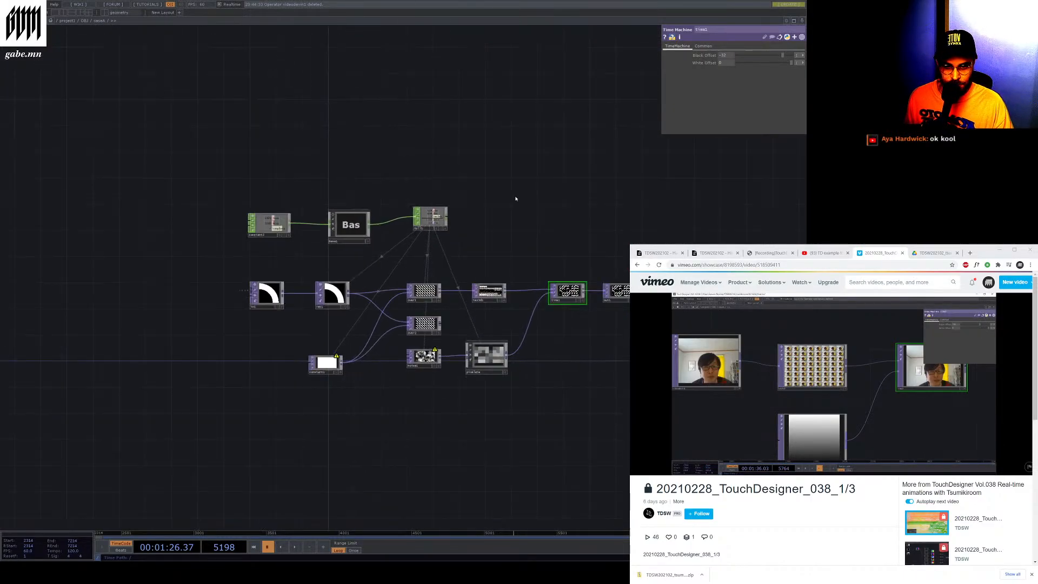
scroll(574, 203, up, 4)
scroll(362, 185, up, 6)
scroll(361, 190, down, 4)
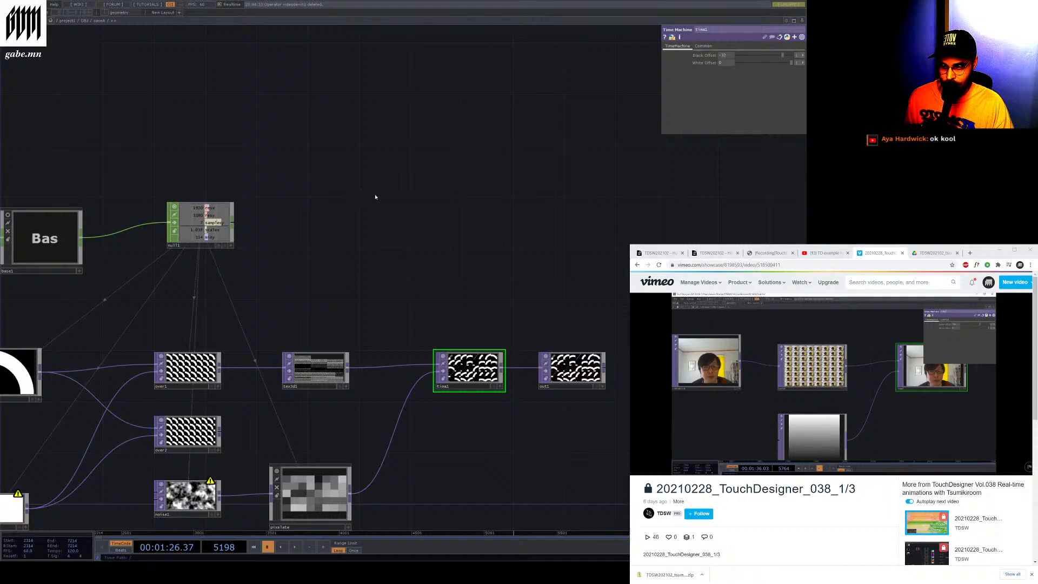
Place a Movie File In TOP in the empty area above the network
right_click(378, 195)
click(336, 221)
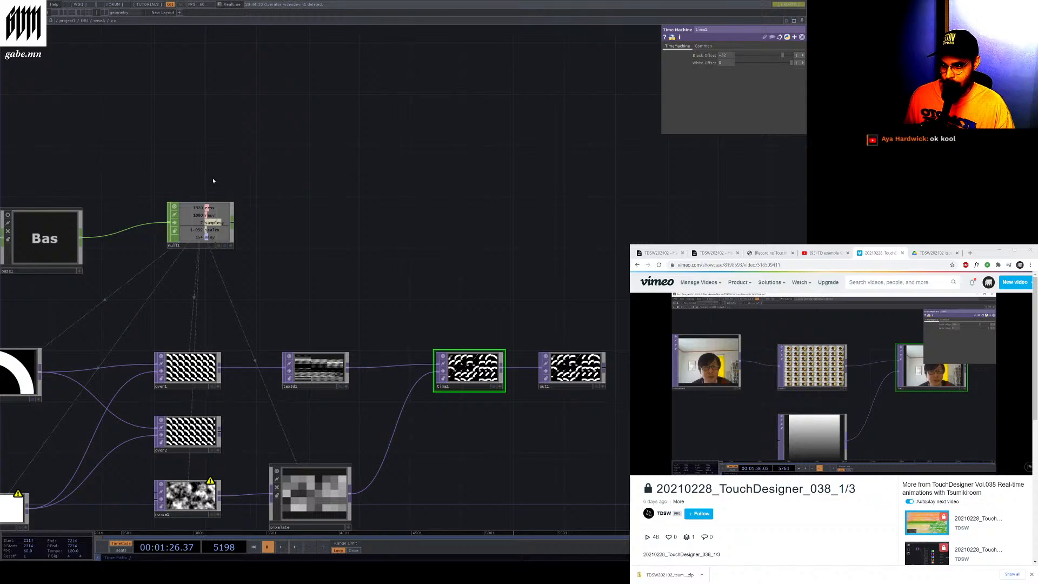
click(397, 198)
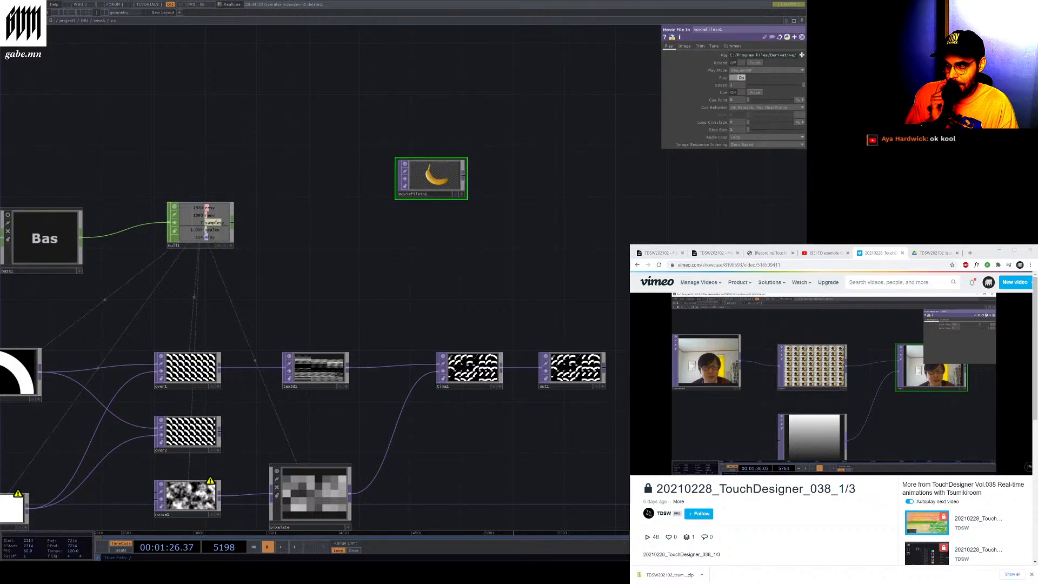
Connect a new Texture 3D TOP to the Movie File In TOP's output
drag(440, 178, 553, 161)
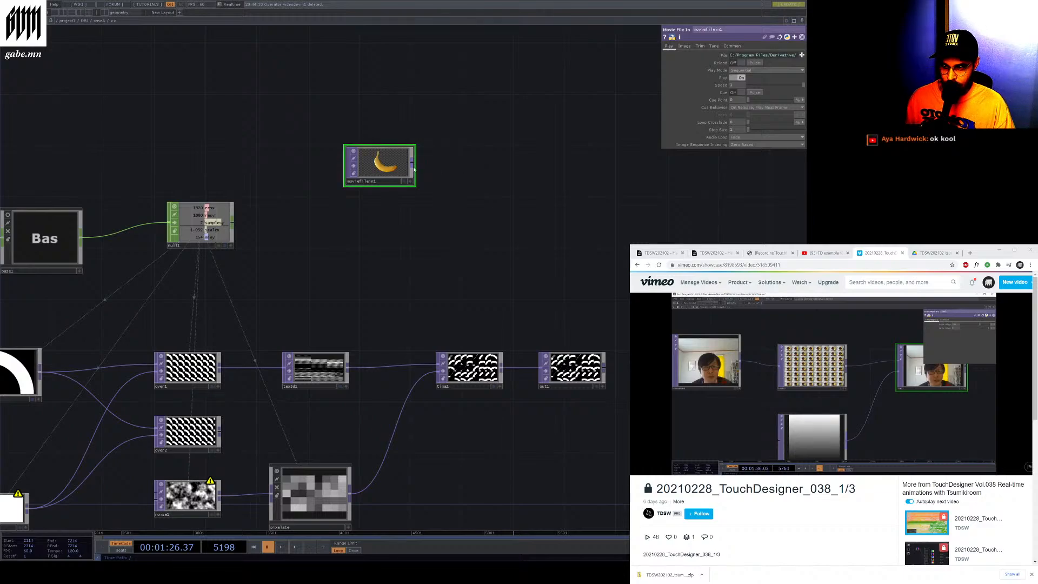
drag(412, 163, 485, 168)
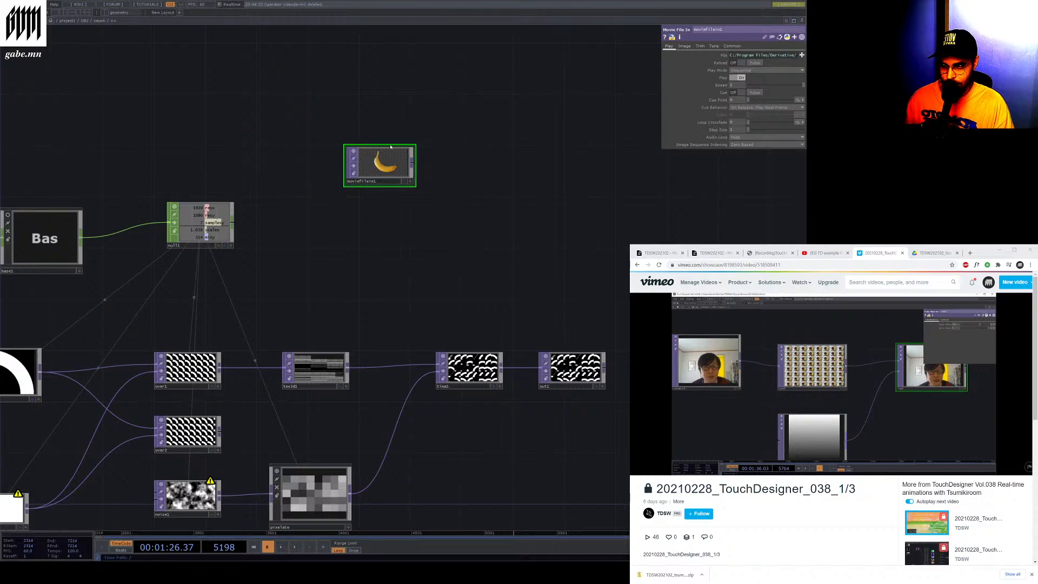
key(Return)
click(414, 164)
drag(446, 159, 548, 172)
drag(412, 163, 502, 176)
scroll(546, 173, up, 4)
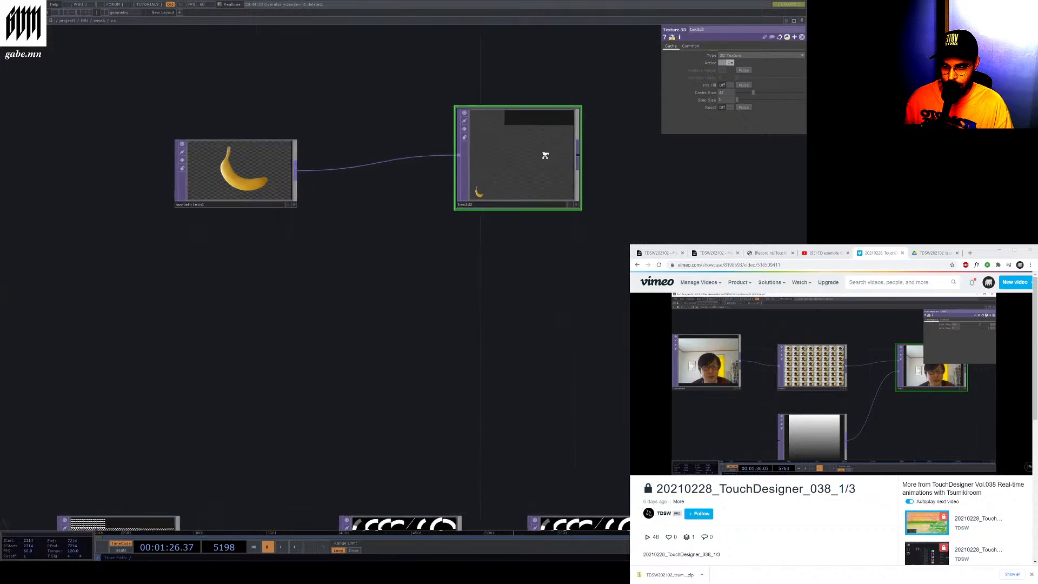
Run the timeline briefly to fill the Texture 3D cache, then move the Movie File In TOP further left
click(296, 547)
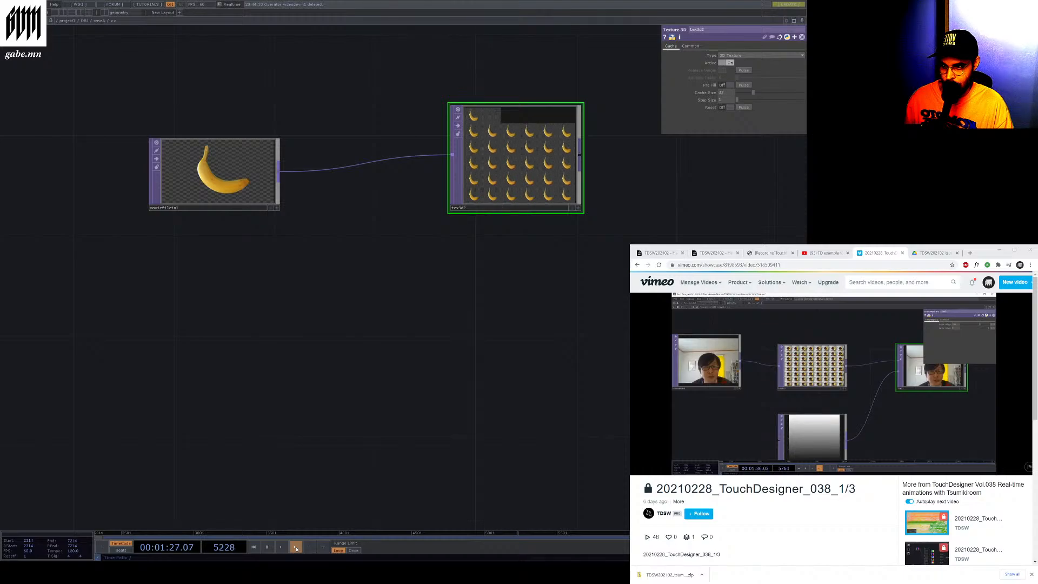
click(267, 547)
click(227, 170)
drag(228, 170, 102, 170)
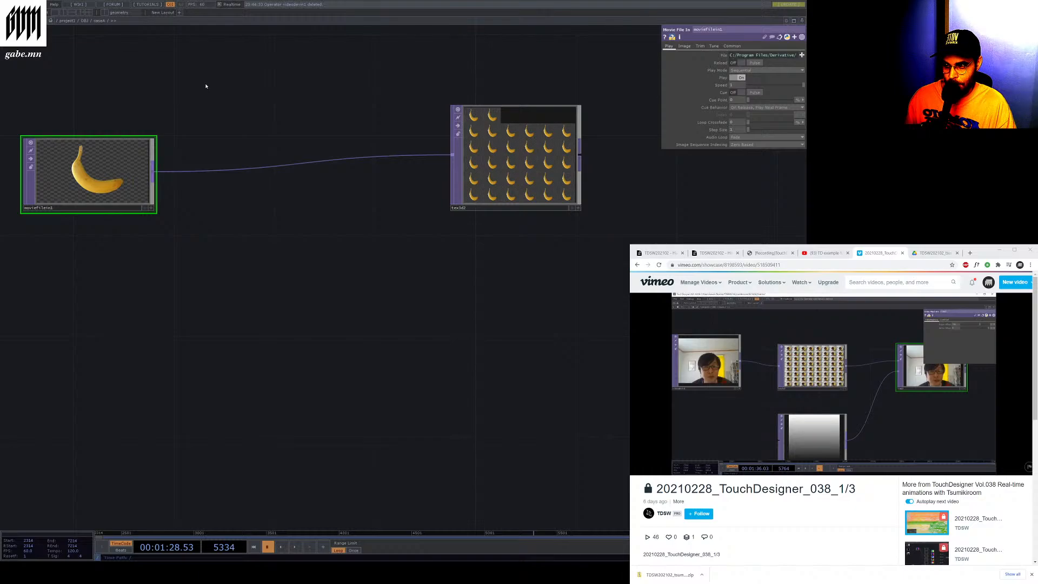
Try inserting a Transform TOP between the Movie File In and Texture 3D TOPs, then delete it
click(306, 166)
drag(308, 169, 309, 291)
key(Delete)
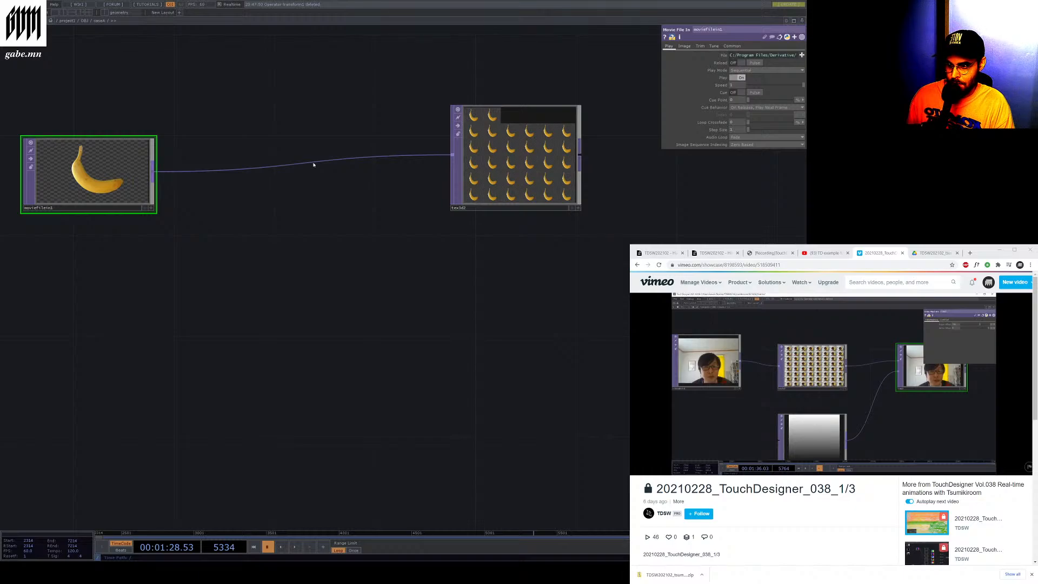
key(ctrl+v)
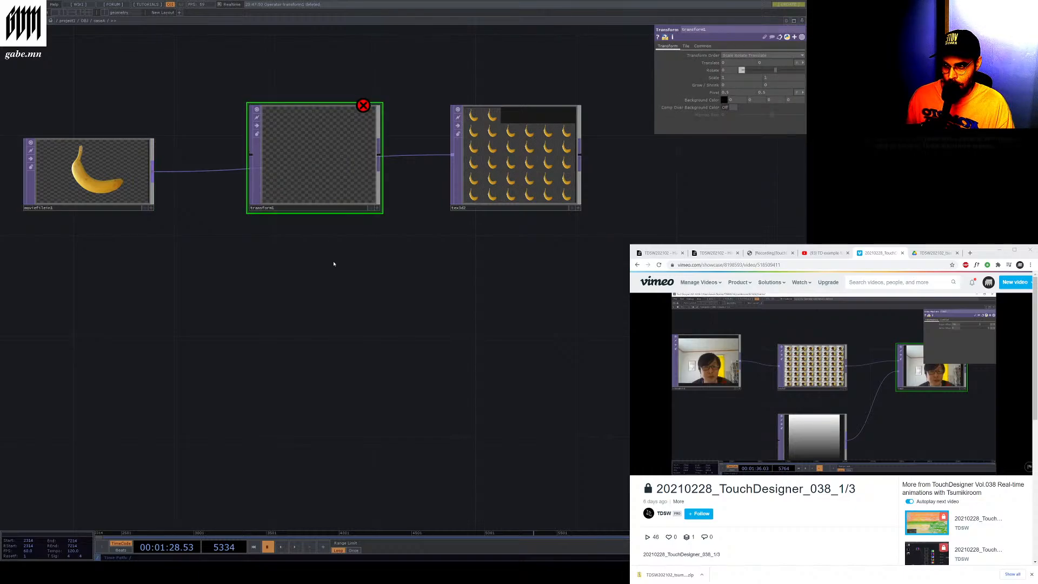
drag(295, 156, 270, 231)
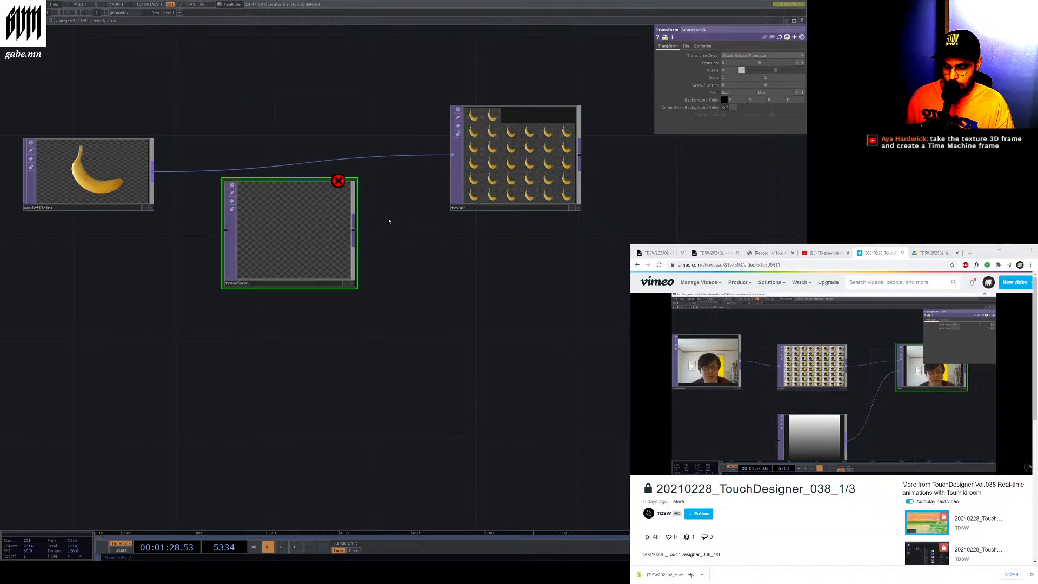
key(Delete)
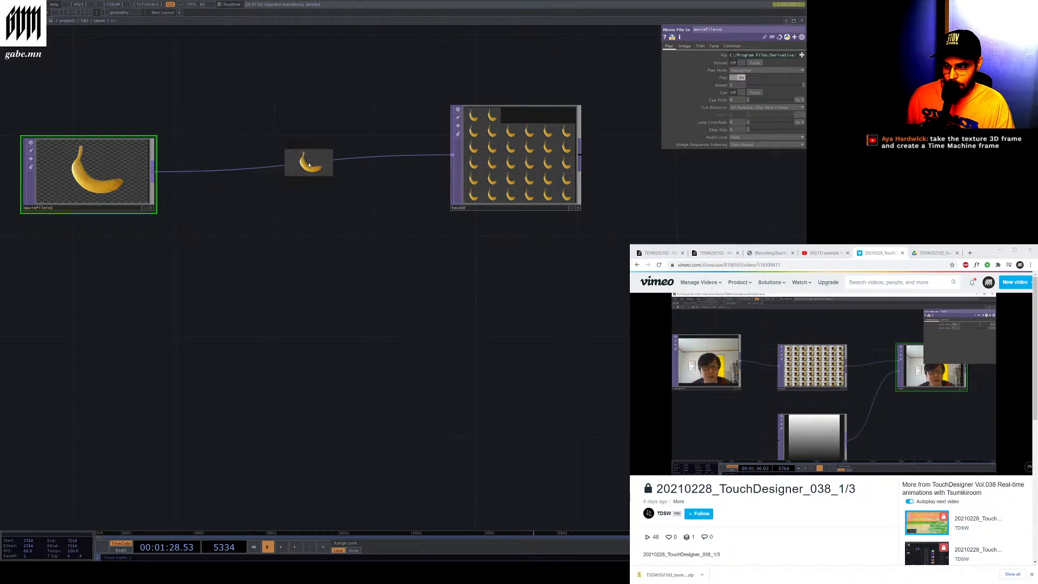
right_click(309, 164)
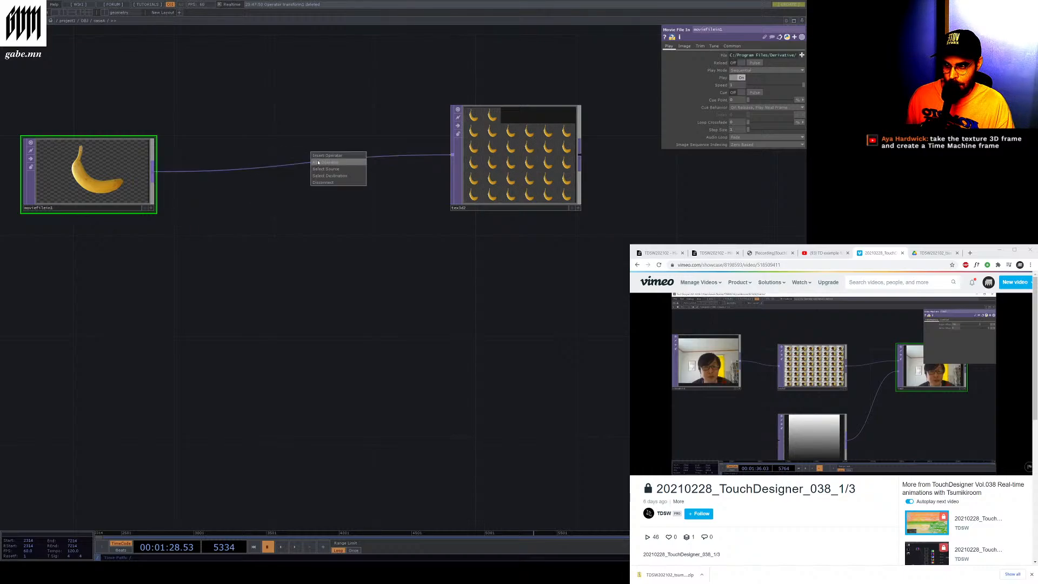
click(318, 162)
key(ctrl+z)
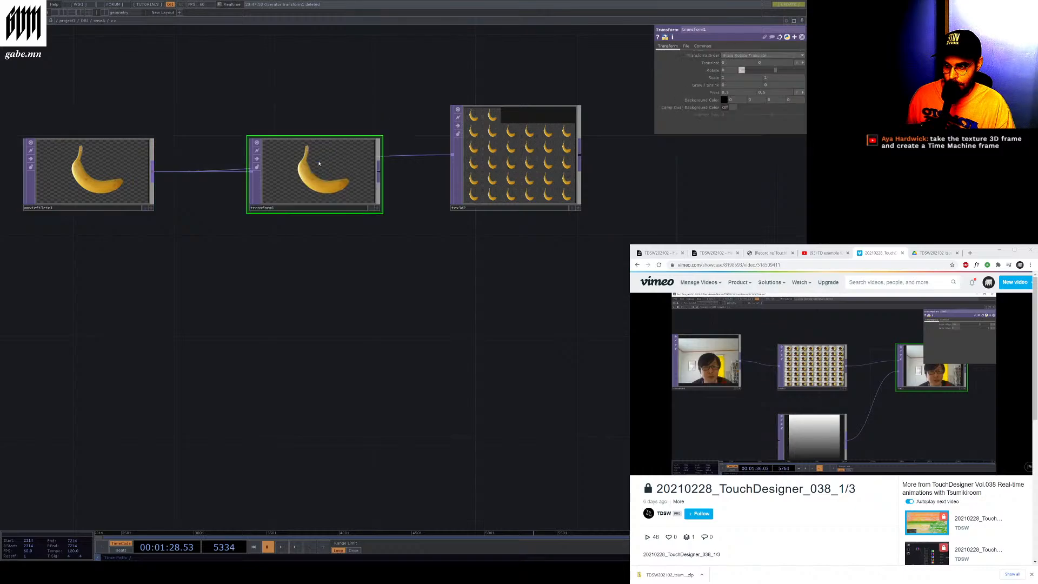
drag(312, 190, 312, 265)
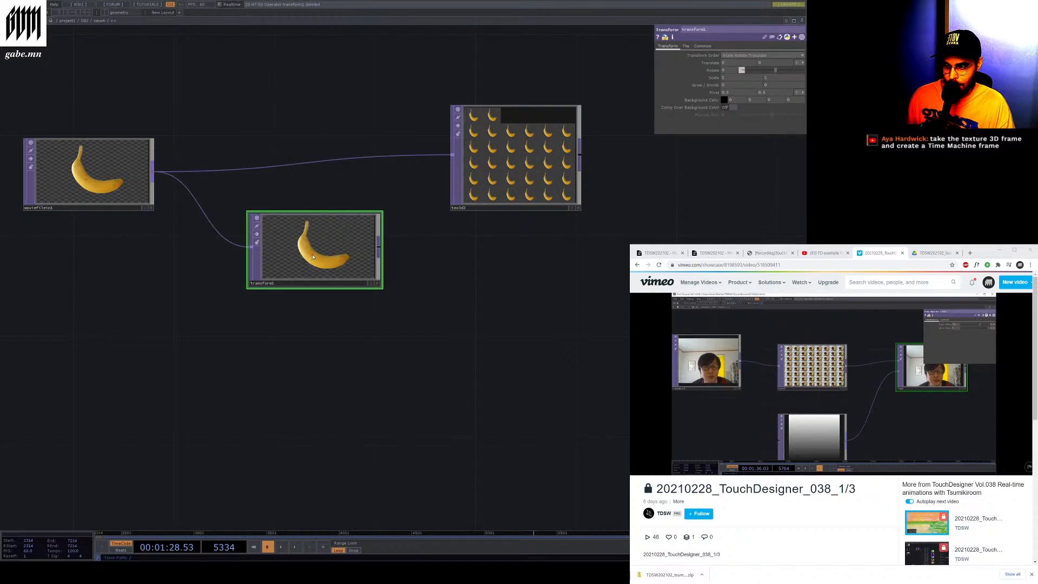
right_click(210, 217)
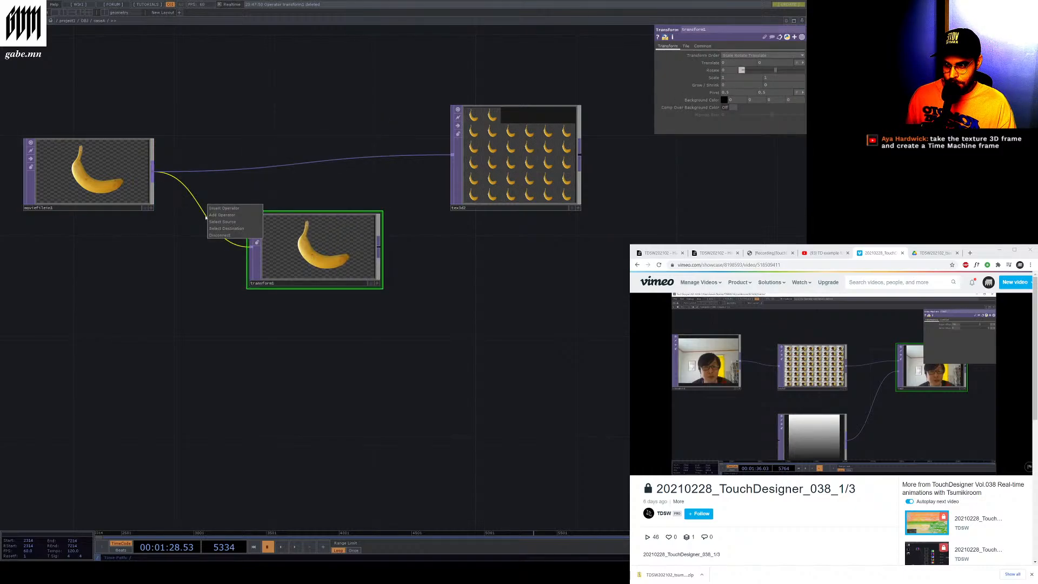
click(229, 235)
right_click(324, 216)
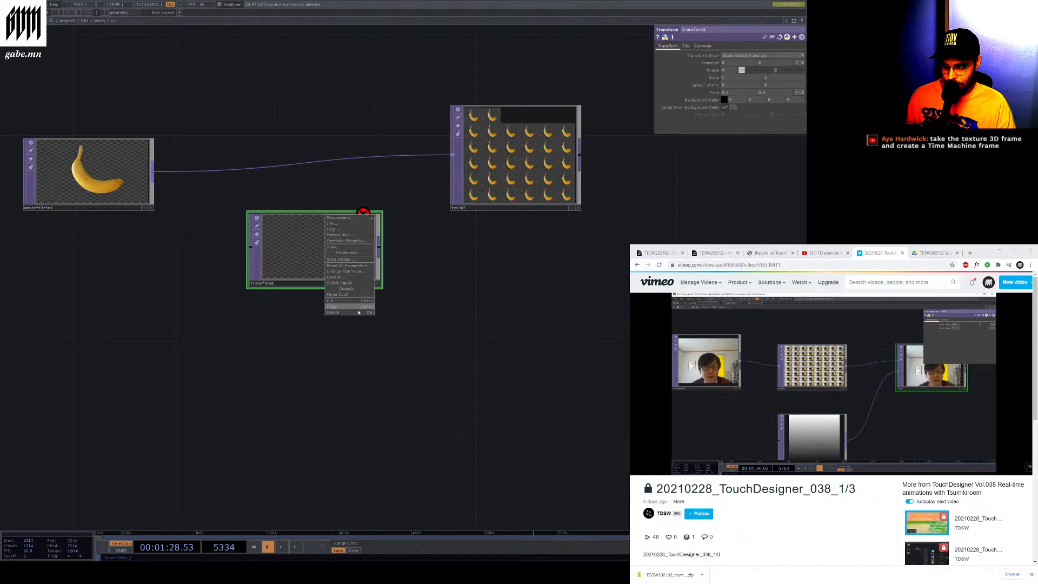
click(346, 312)
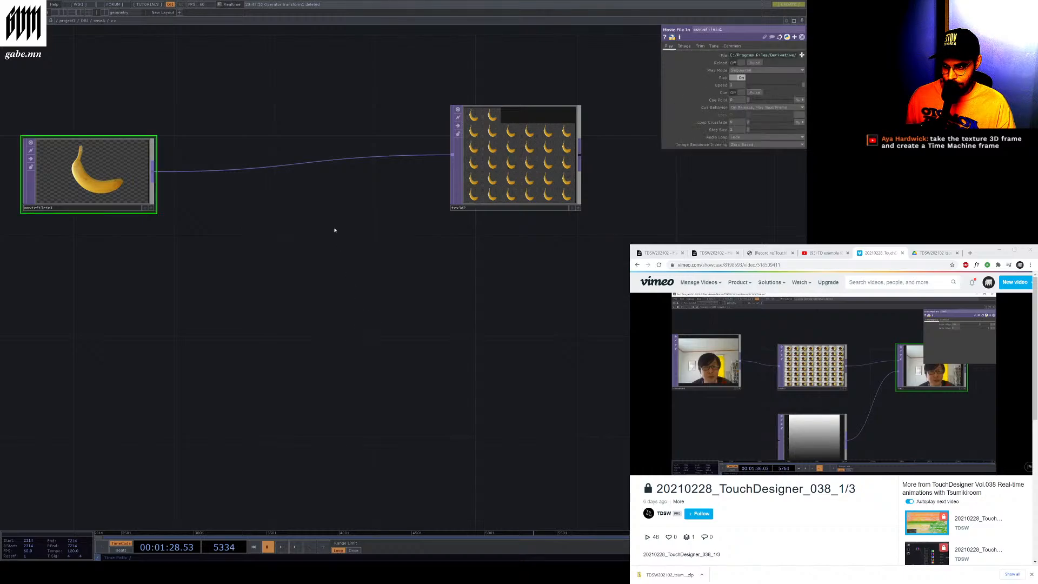
Disconnect the wire between the Movie File In TOP and the Texture 3D TOP
right_click(179, 171)
click(195, 192)
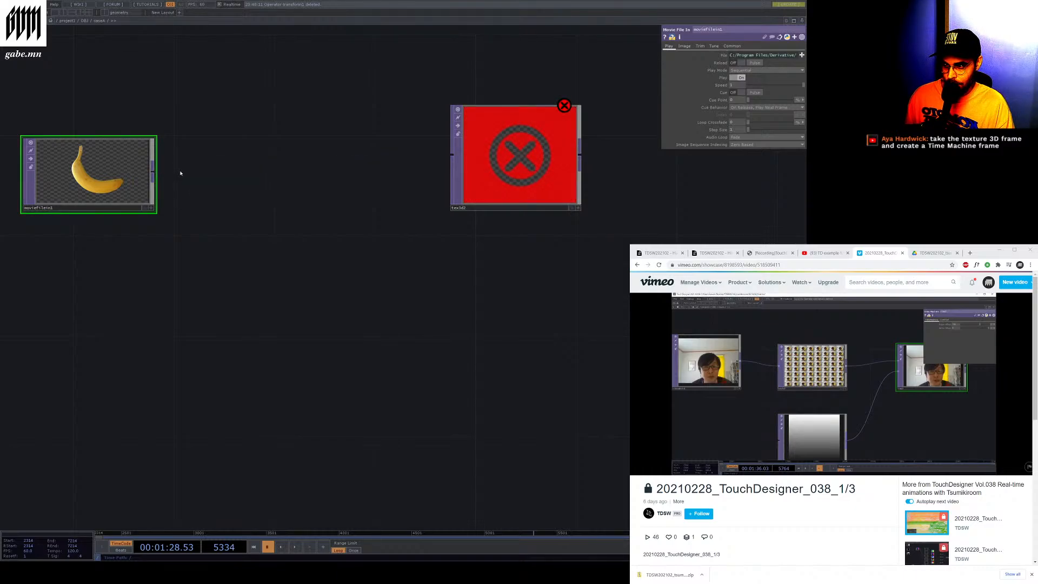
key(Return)
click(289, 178)
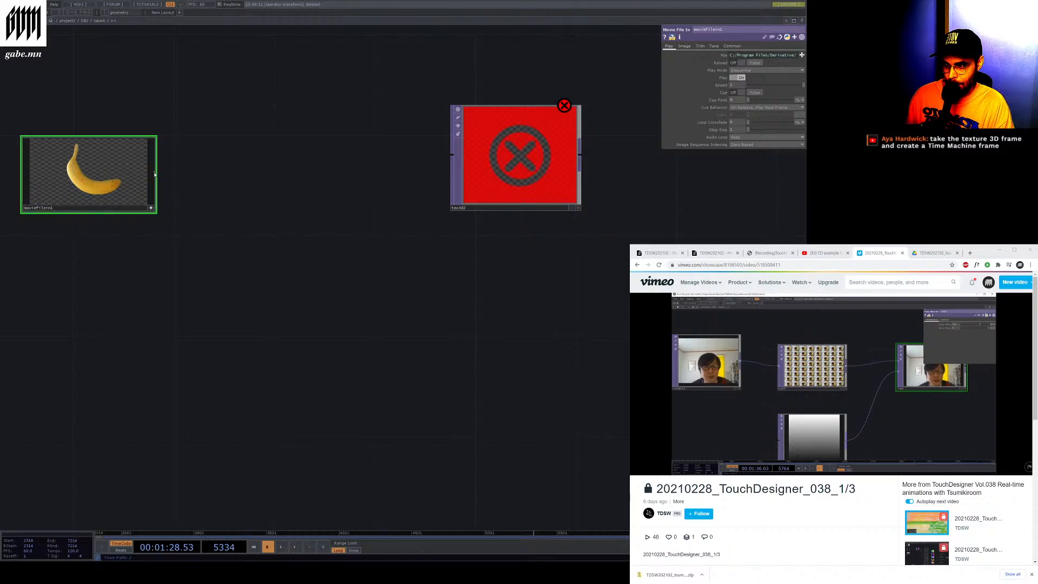
Cycle the color channel display in the Movie File In TOP's viewer
key(r)
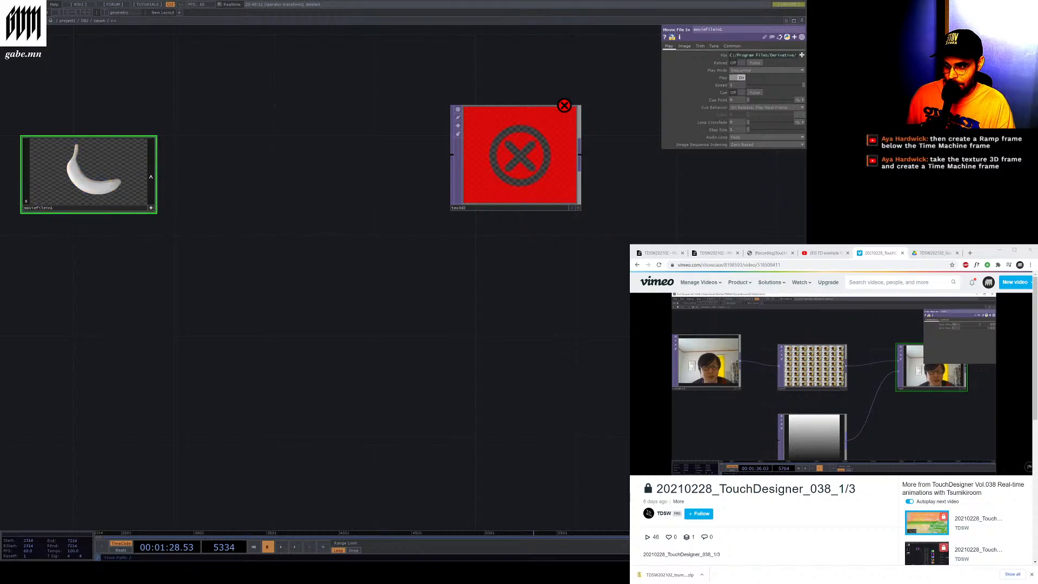
key(r)
key(r)
key(r)
key(r)
key(r)
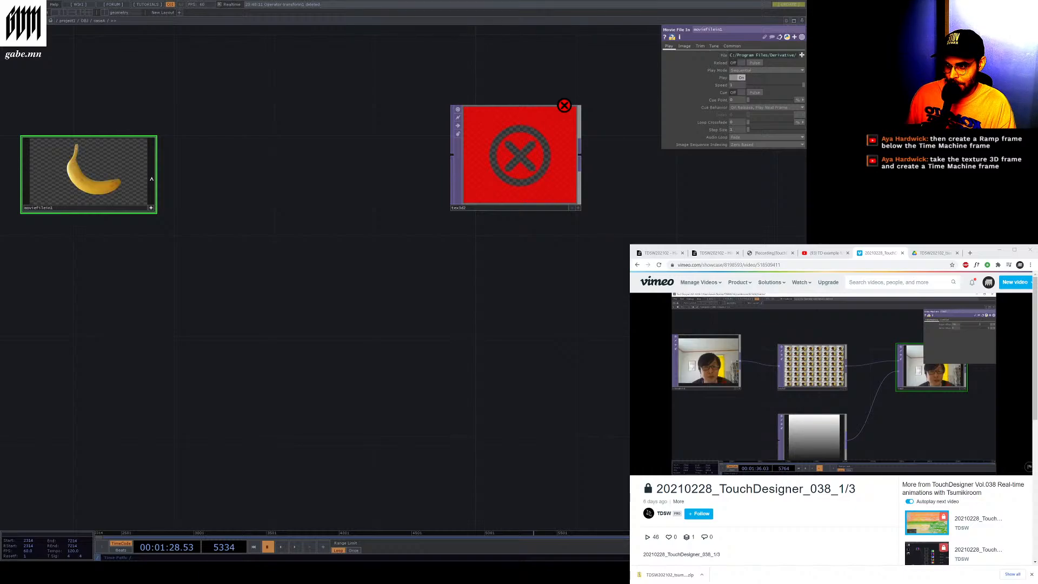
Show the red channel in the Movie File In viewer and move the Texture 3D TOP closer to it
key(r)
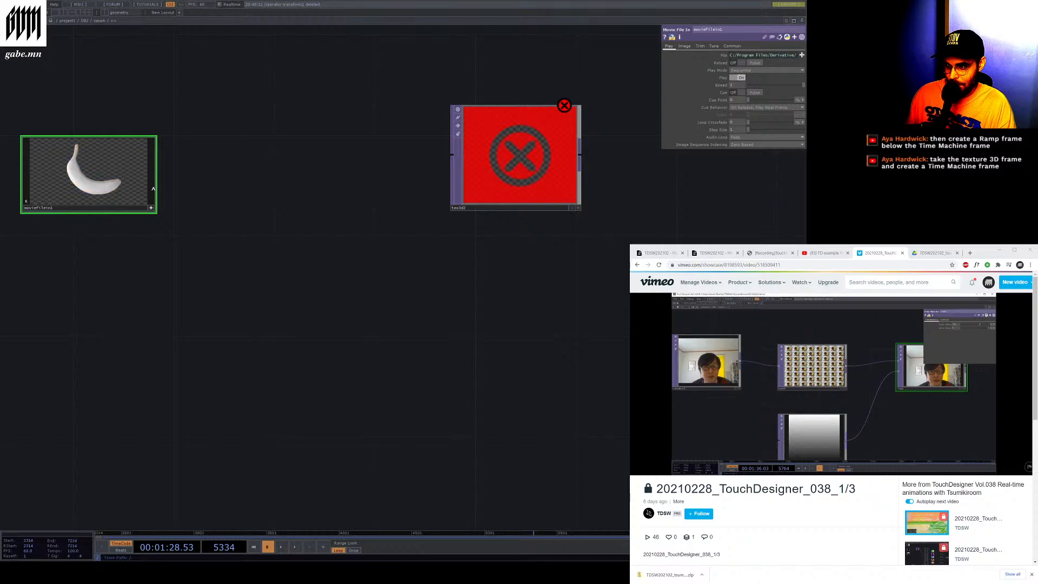
click(151, 209)
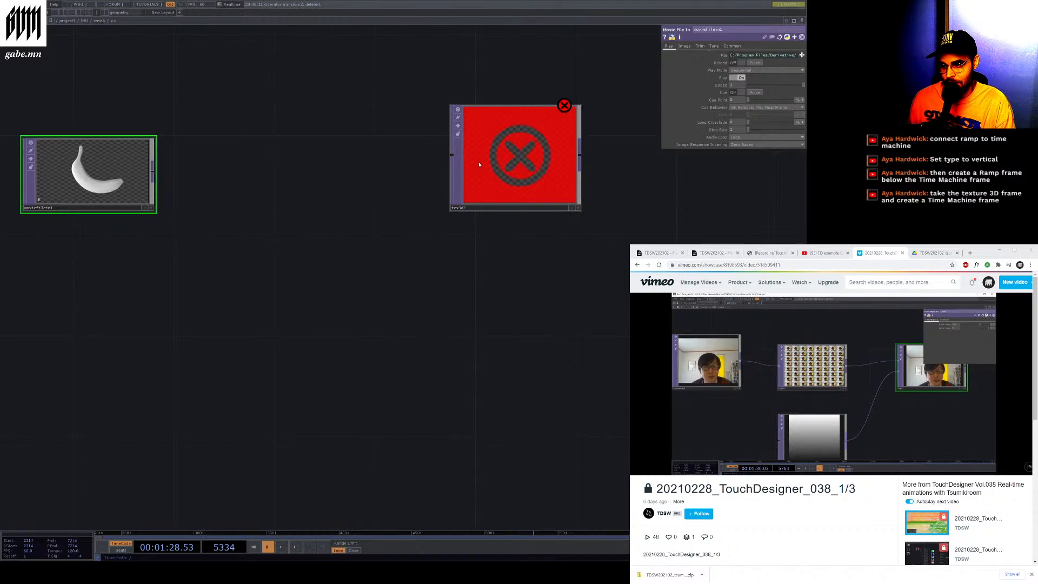
drag(490, 157, 289, 181)
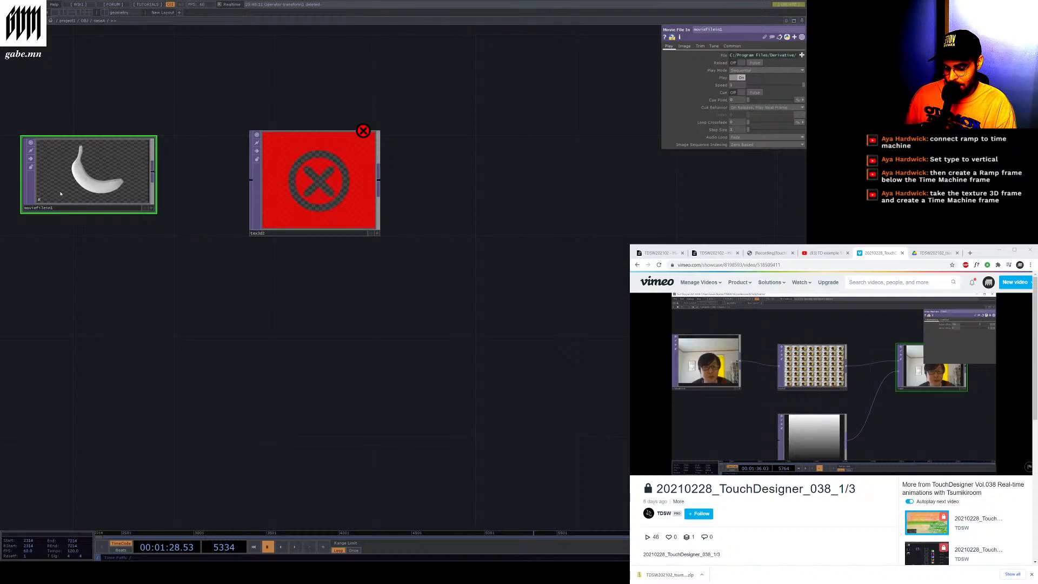
Toggle viewer display options and cycle the Movie File In viewer through its alpha and color channel views
key(u)
key(i)
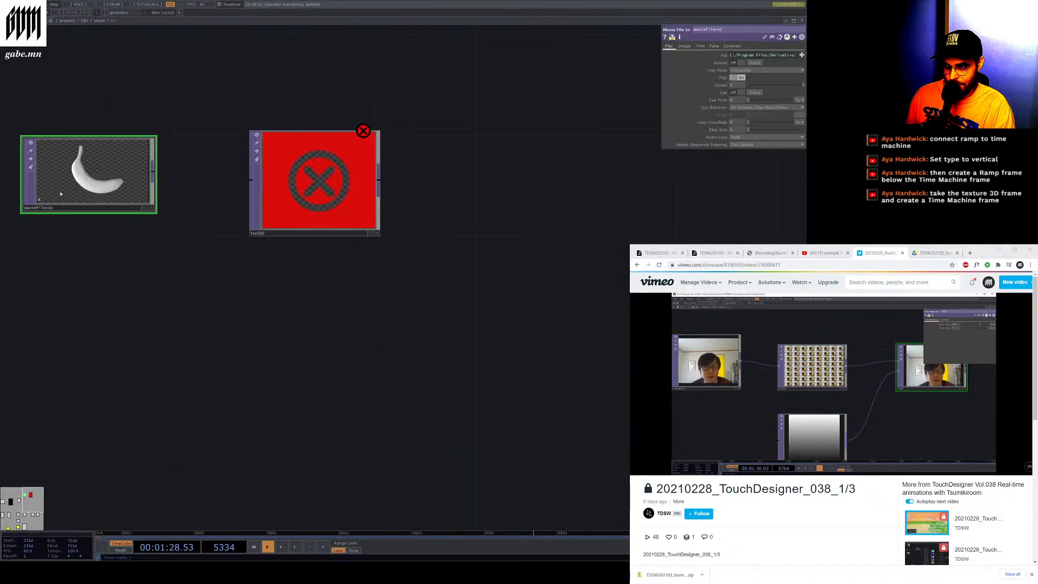
key(p)
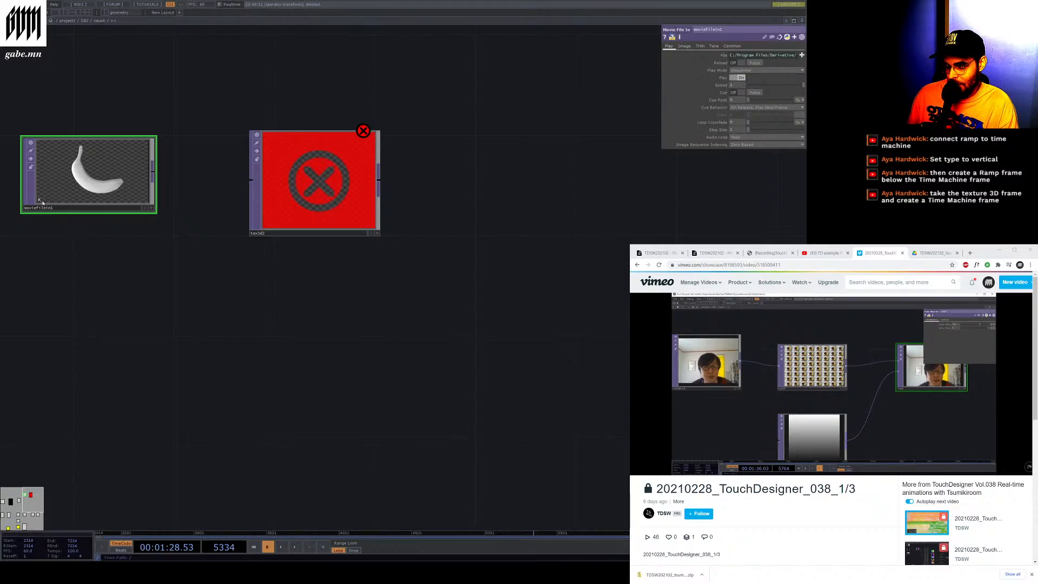
key(a)
key(a)
key(a)
key(a)
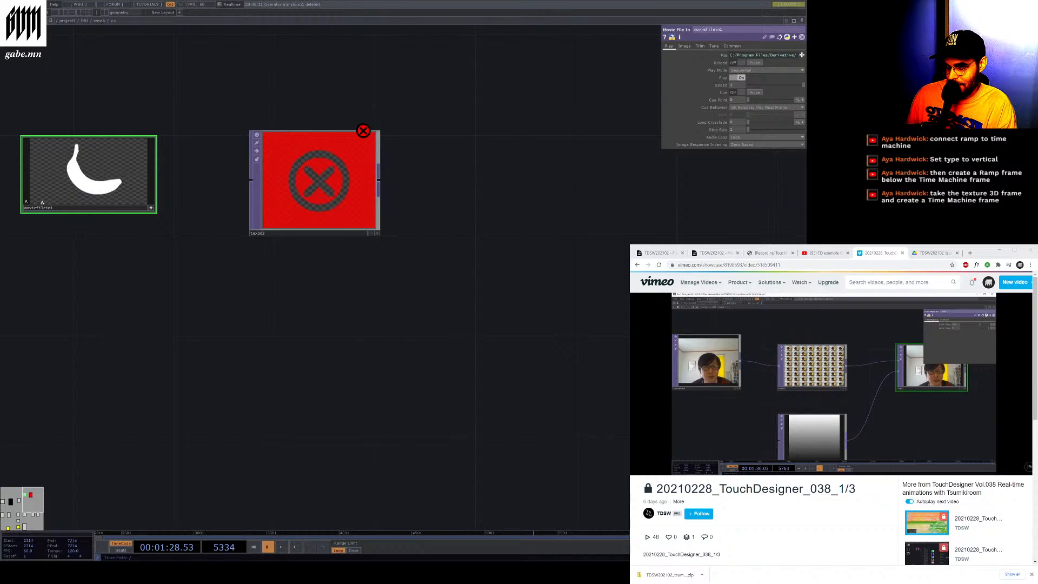
key(a)
key(a)
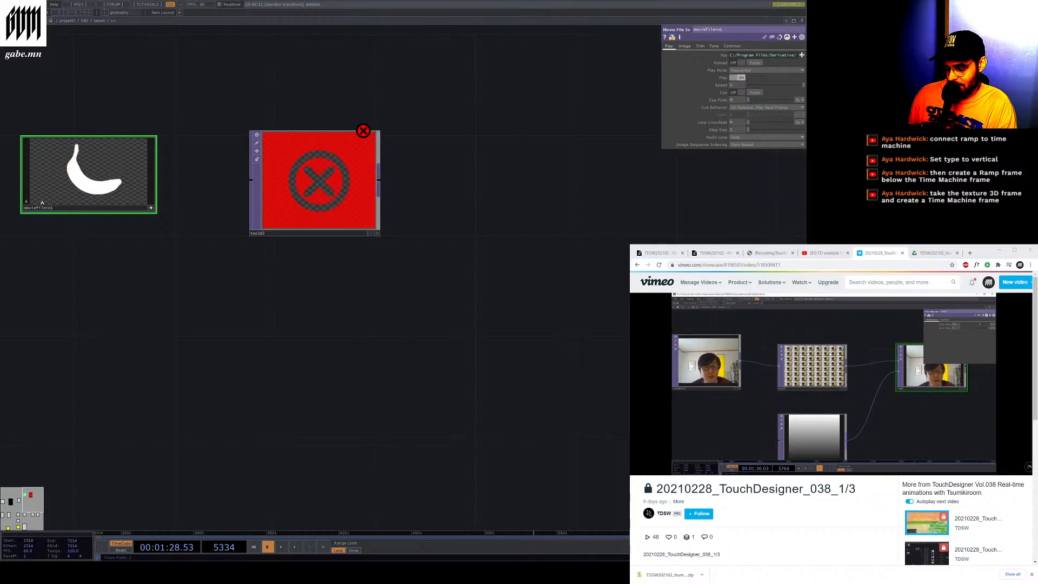
key(a)
key(a)
key(a)
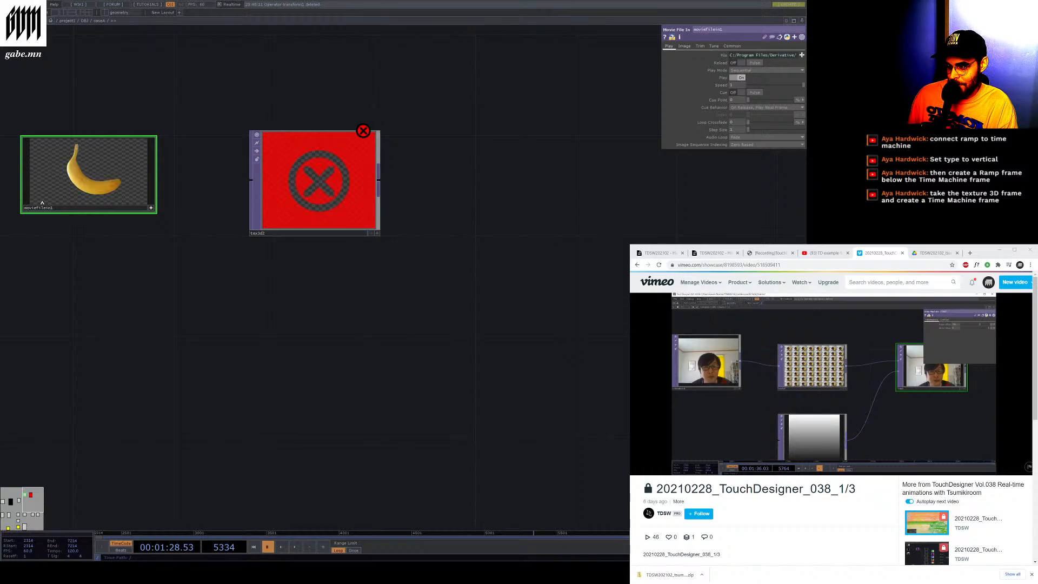
key(a)
key(a)
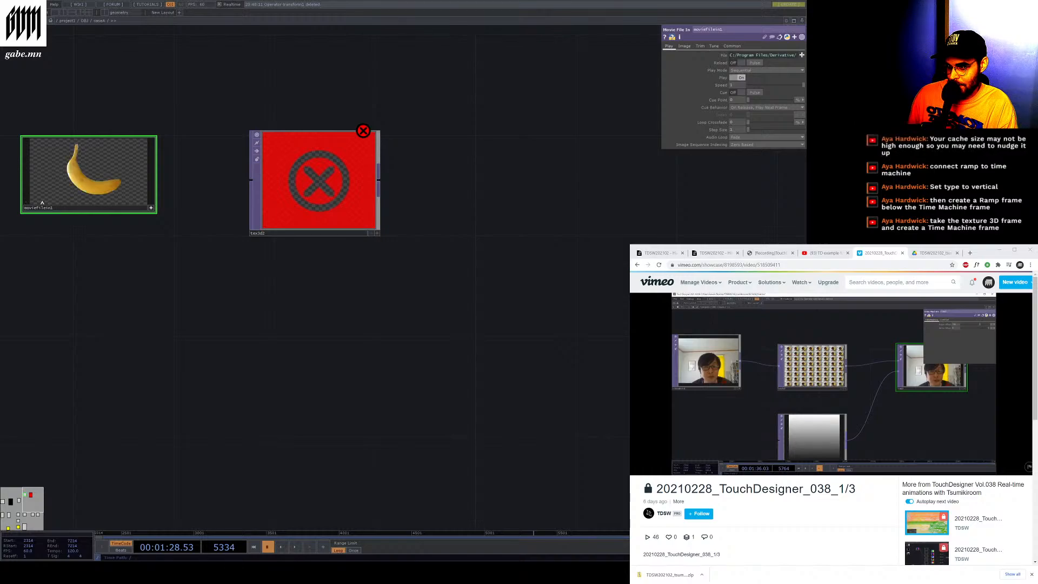
key(a)
key(a)
key(a)
key(a)
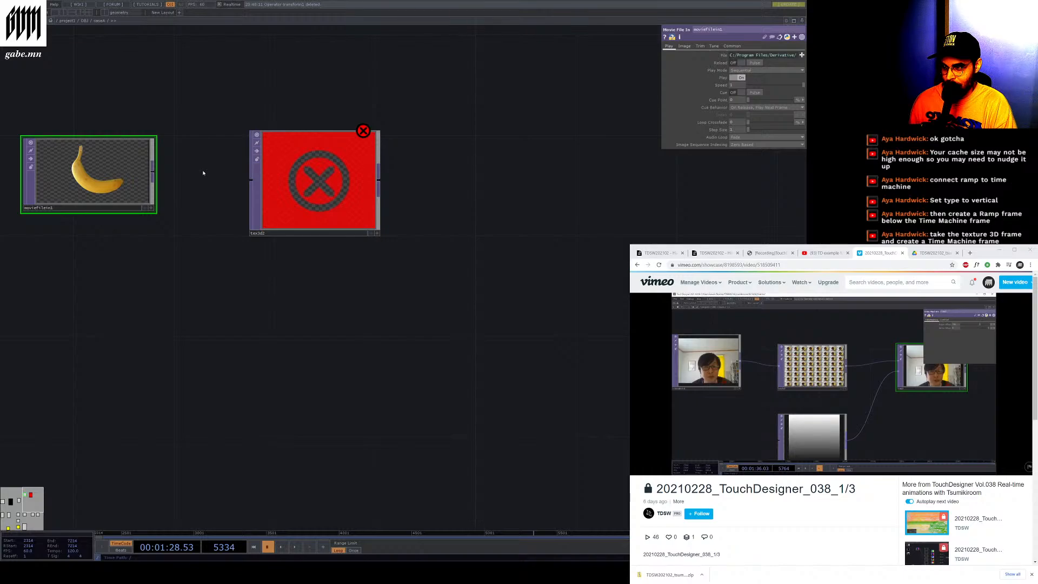
Restore the deleted Transform TOP and wire it between the Movie File In and Texture 3D TOPs
key(ctrl+z)
drag(351, 174, 577, 199)
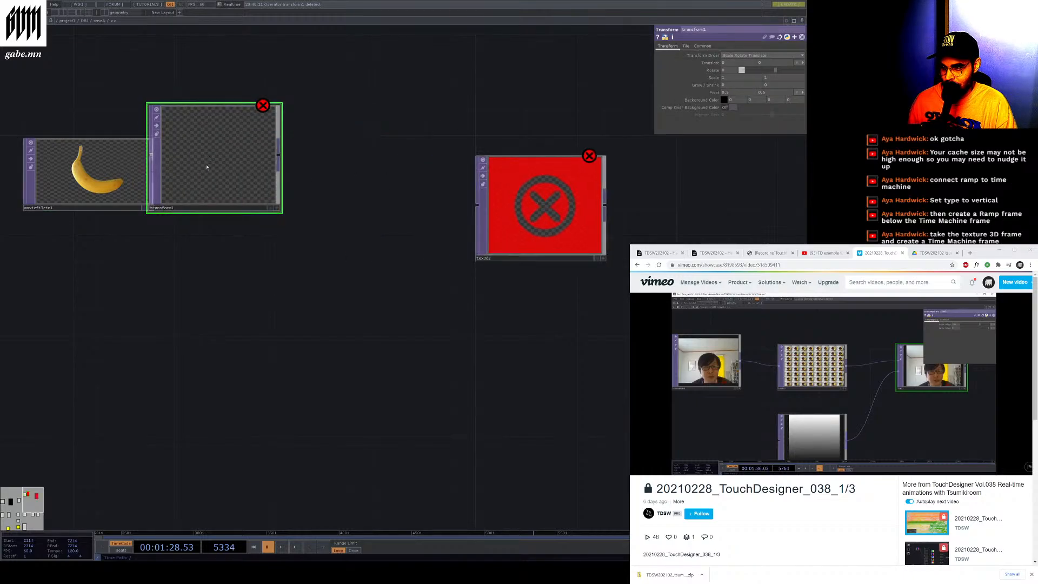
mouse_move(206, 167)
mouse_down()
mouse_move(308, 194)
mouse_move(280, 193)
mouse_up()
drag(153, 172, 222, 188)
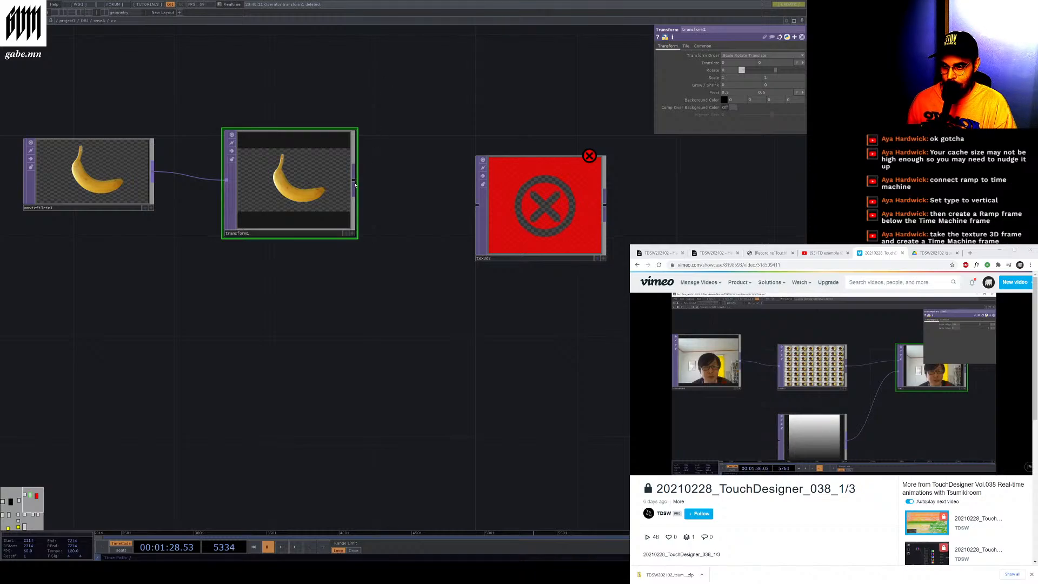
drag(354, 185, 478, 205)
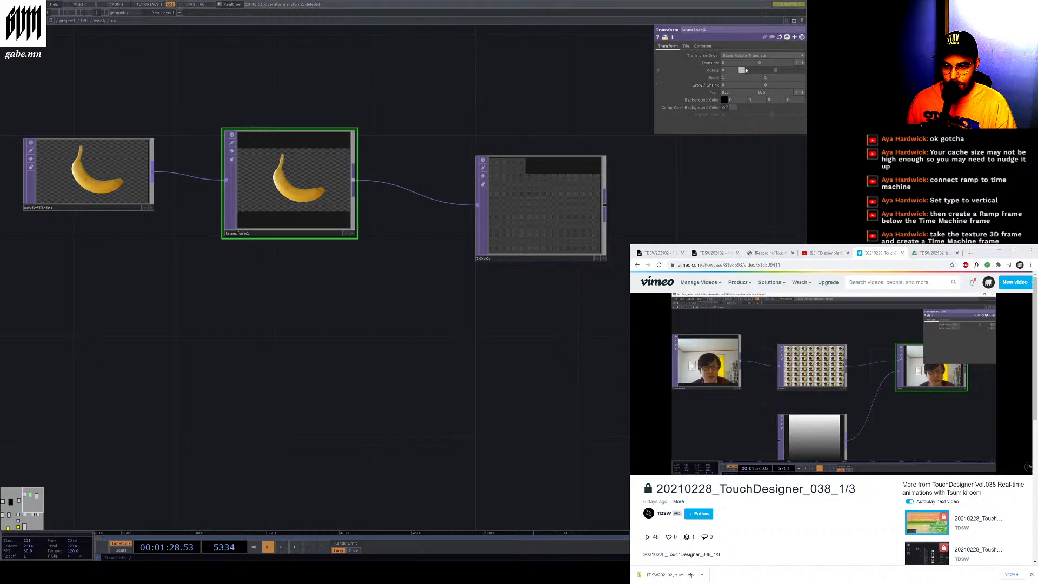
Adjust the Transform TOP's scale with its slider
click(768, 71)
mouse_move(768, 71)
mouse_down()
mouse_move(754, 78)
mouse_move(783, 71)
mouse_up()
drag(189, 71, 186, 73)
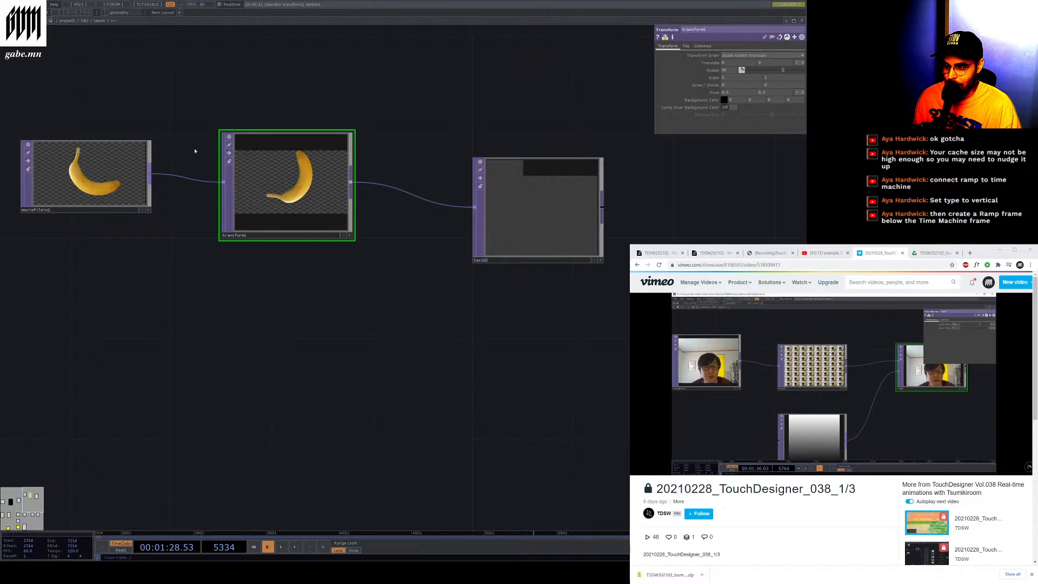
Add an LFO CHOP above the network and rearrange it and the Transform TOP
click(156, 147)
click(279, 72)
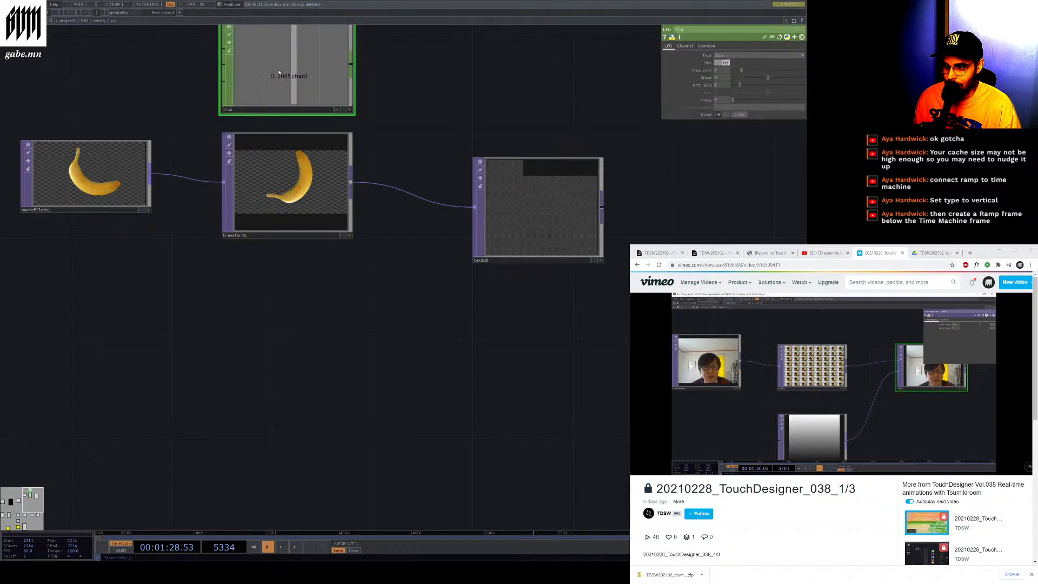
drag(299, 76, 197, 75)
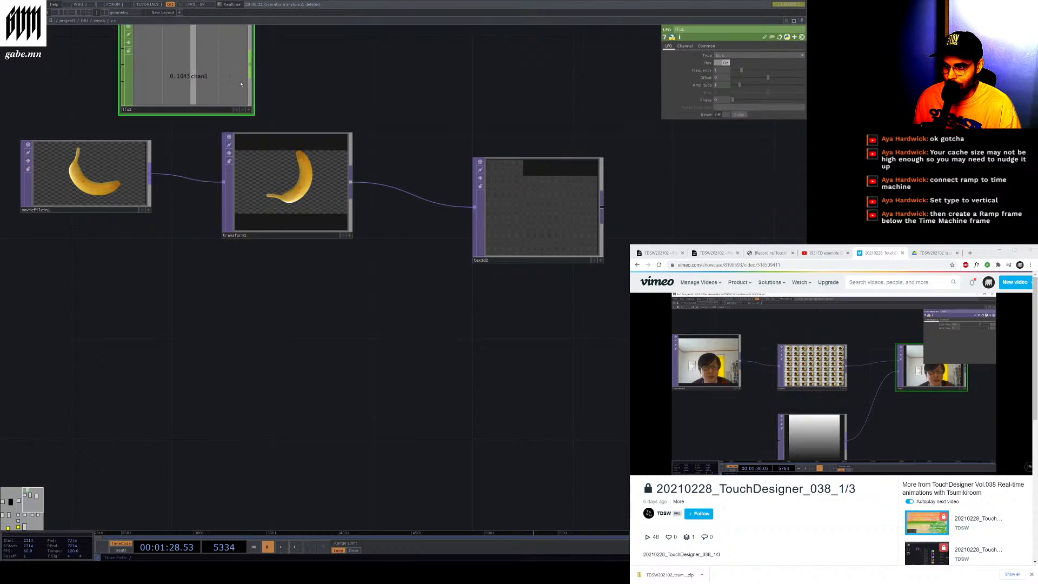
drag(325, 228, 325, 248)
drag(202, 50, 224, 78)
drag(280, 232, 323, 299)
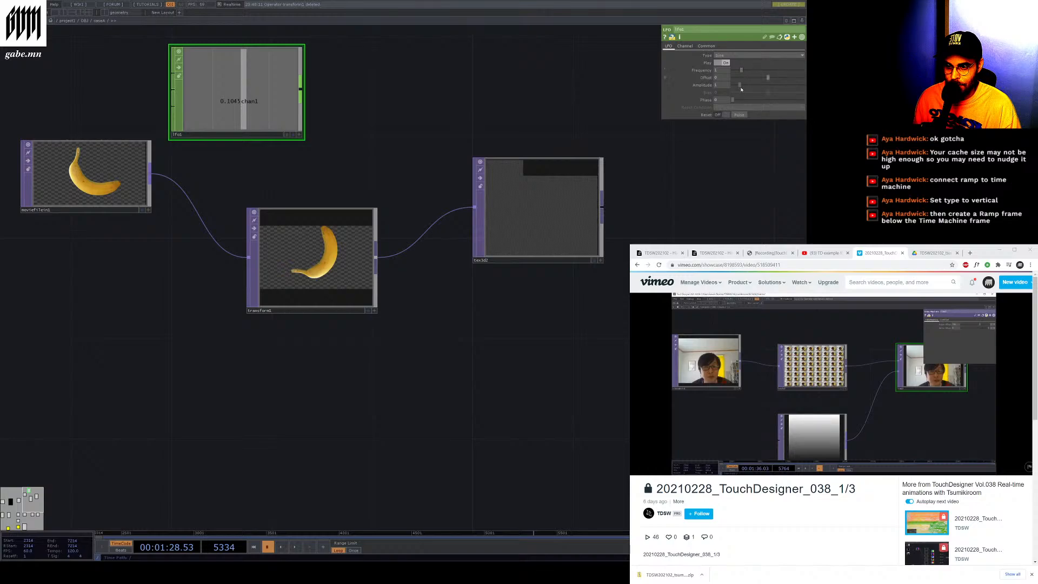
Increase the LFO's frequency and play the timeline to fill the Texture 3D cache
drag(741, 70, 775, 74)
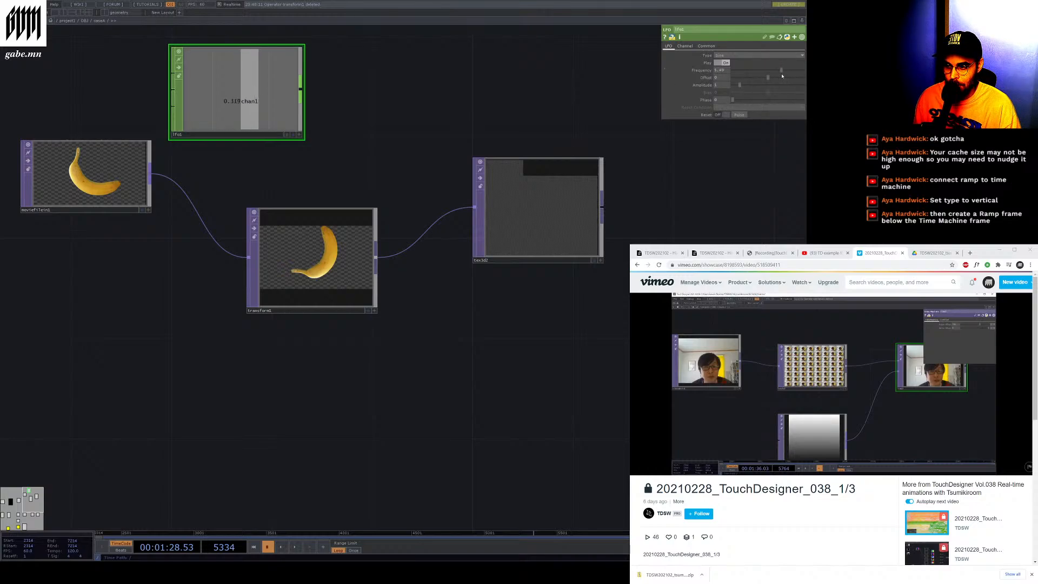
click(294, 547)
click(294, 548)
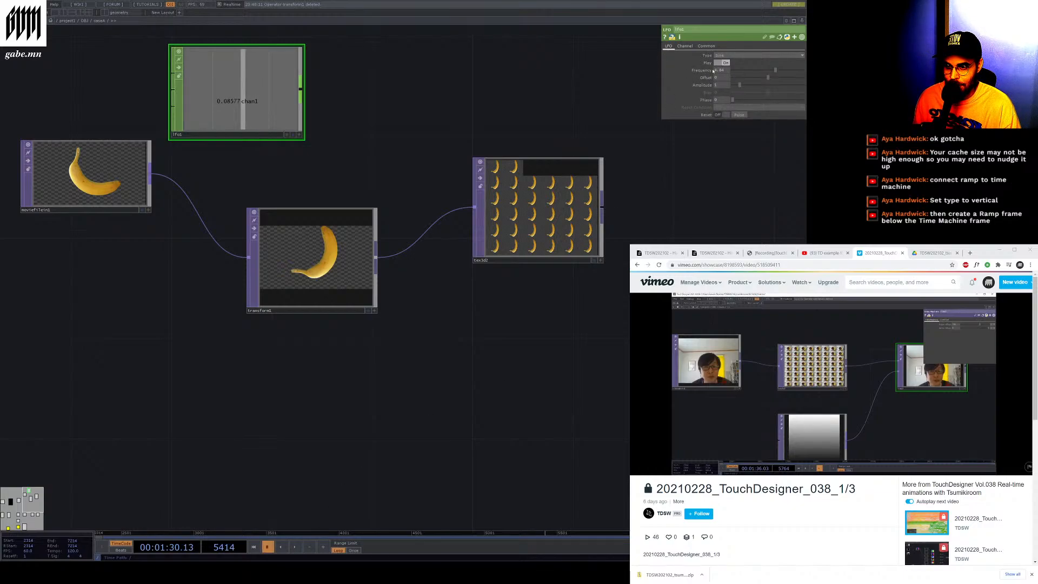
Try exporting the LFO CHOP to the Transform TOP's scale and rotate parameters by dropping it onto them
click(319, 255)
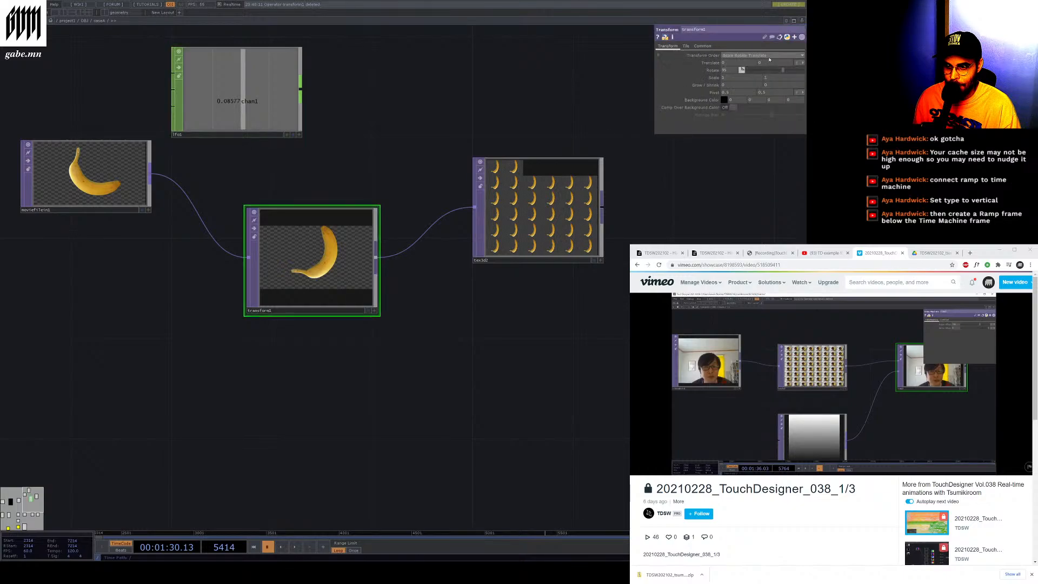
drag(238, 90, 724, 70)
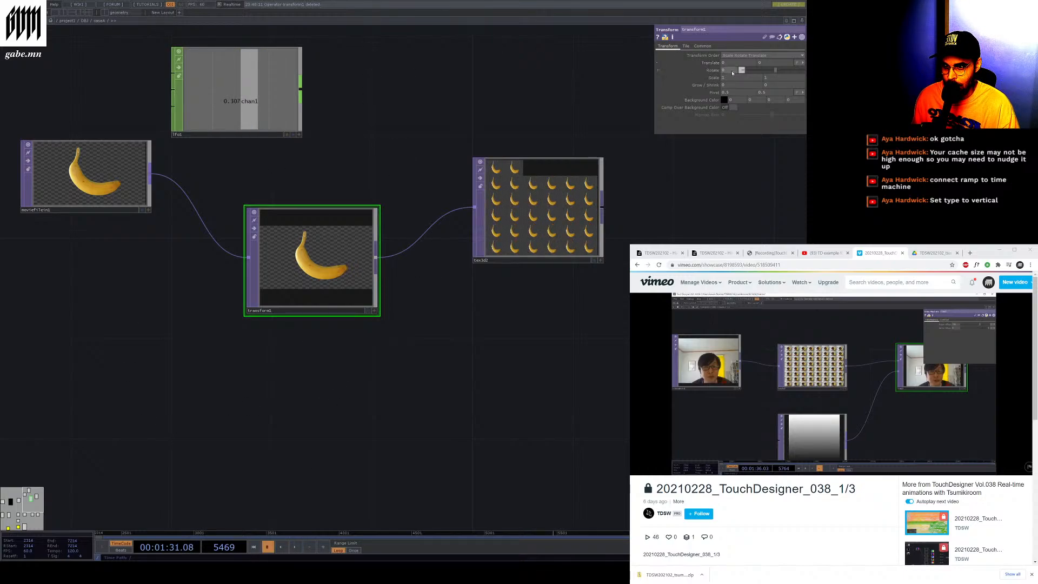
drag(377, 124, 375, 123)
drag(256, 95, 732, 72)
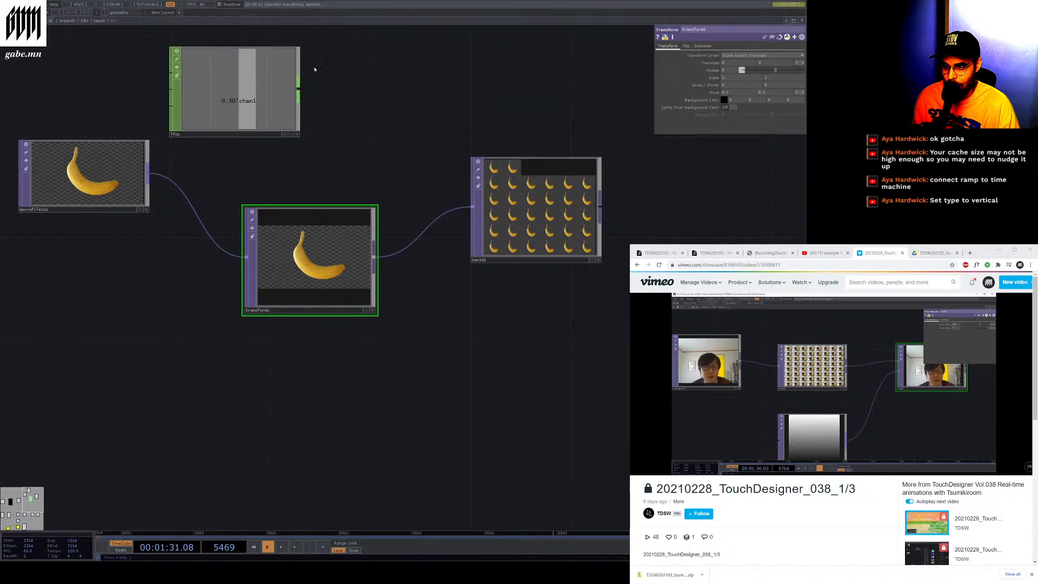
drag(295, 70, 658, 73)
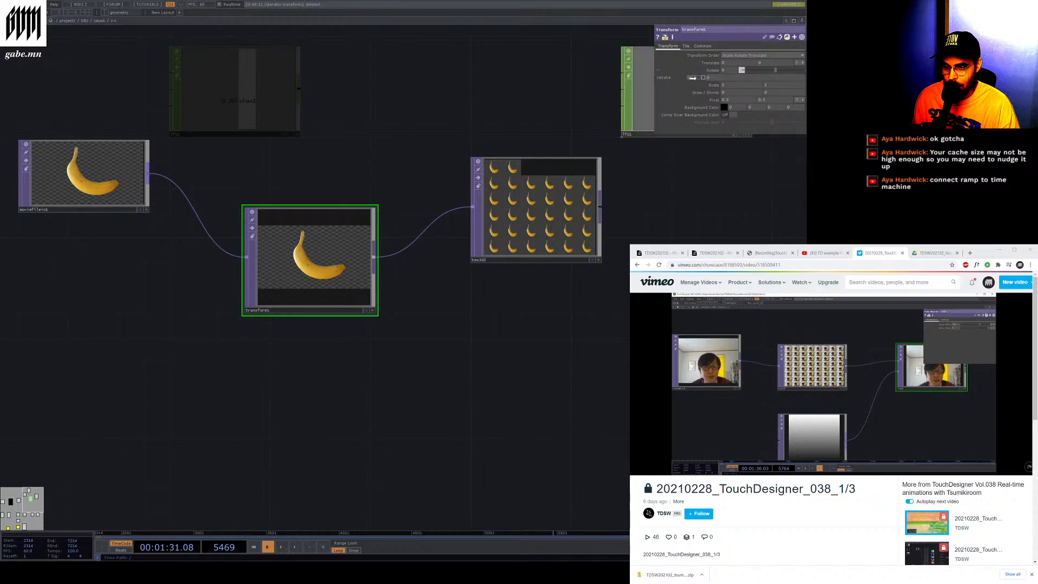
drag(236, 77, 694, 79)
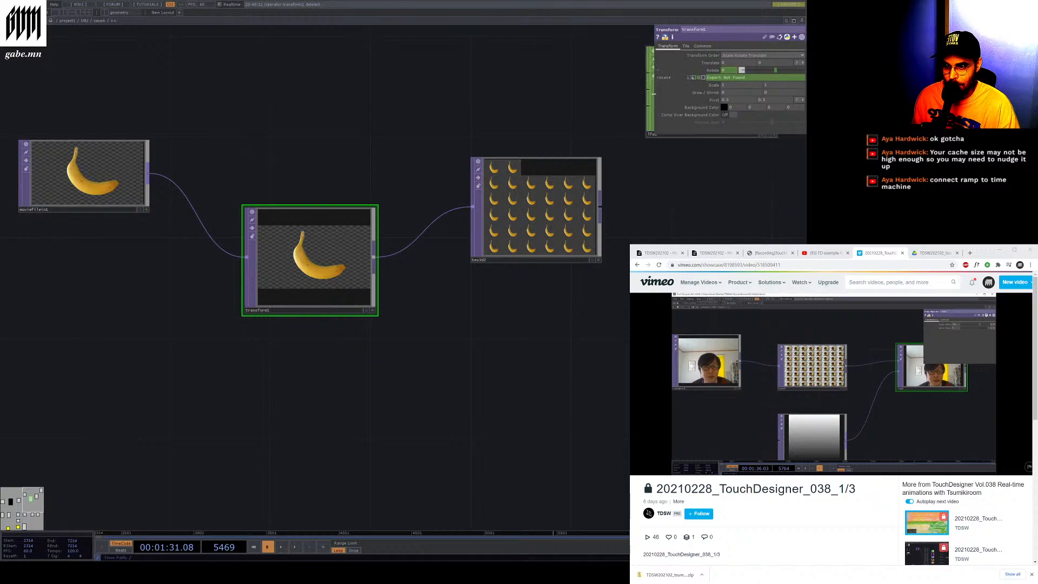
drag(650, 107, 282, 151)
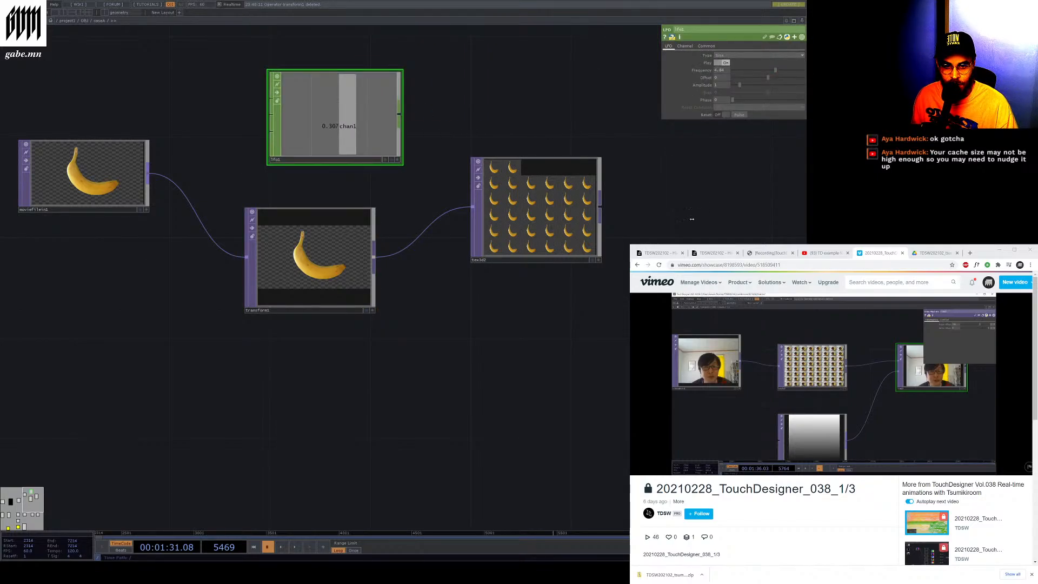
Move the Texture 3D TOP right and the LFO CHOP left in the network
click(953, 246)
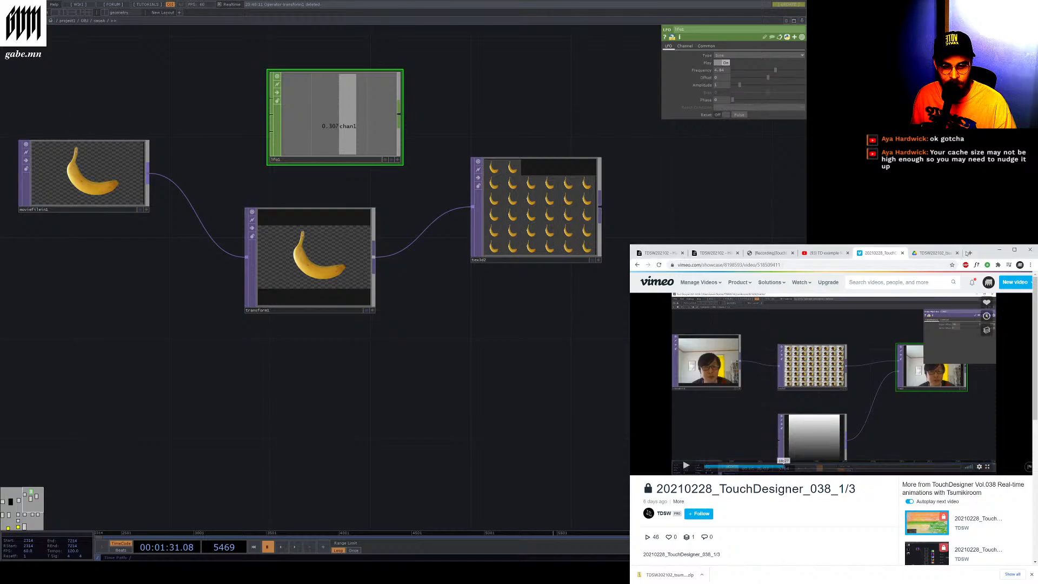
key(alt+Tab)
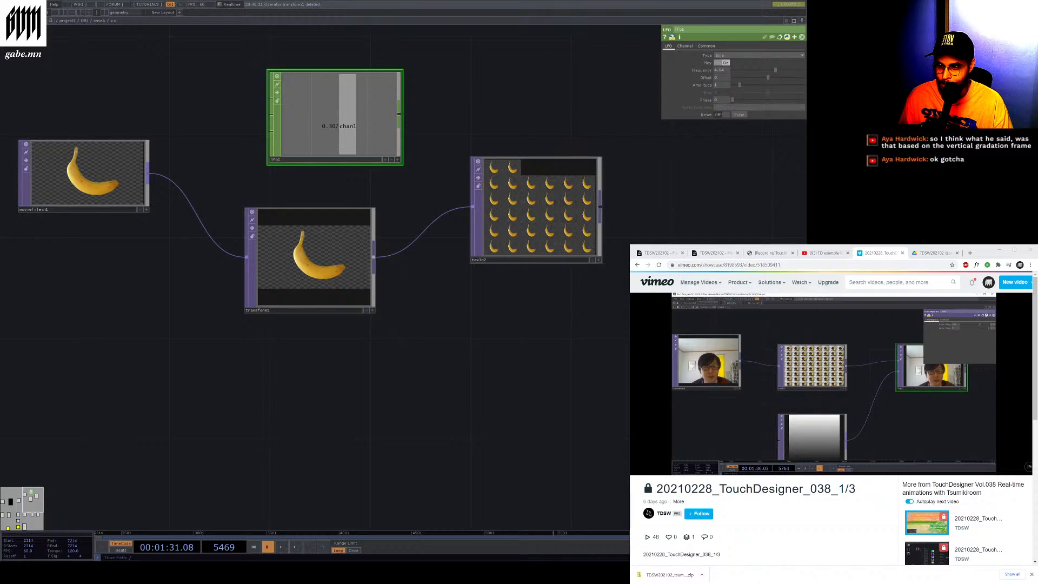
drag(533, 229, 608, 255)
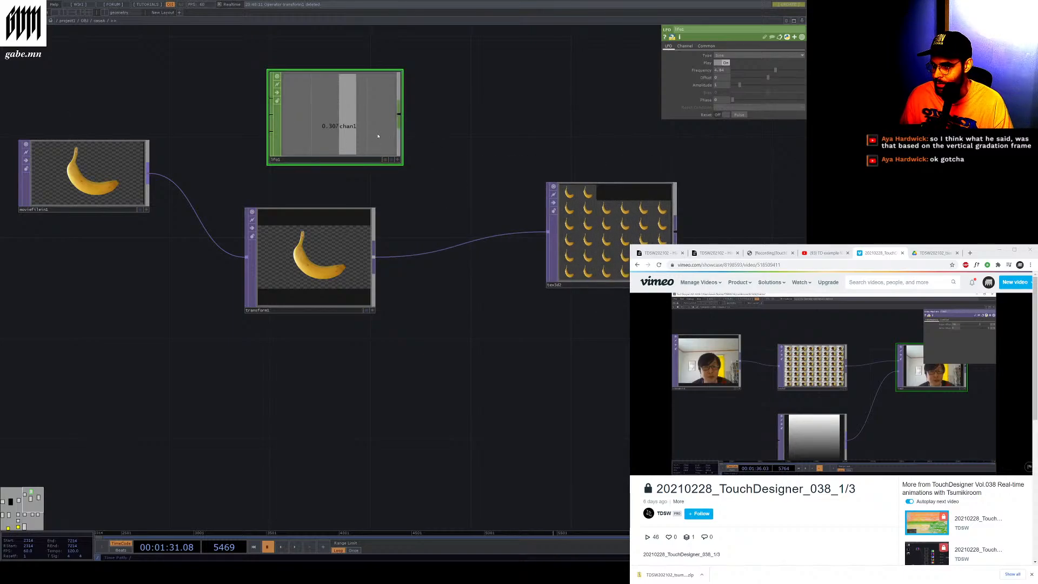
drag(343, 144, 293, 144)
right_click(417, 100)
click(416, 99)
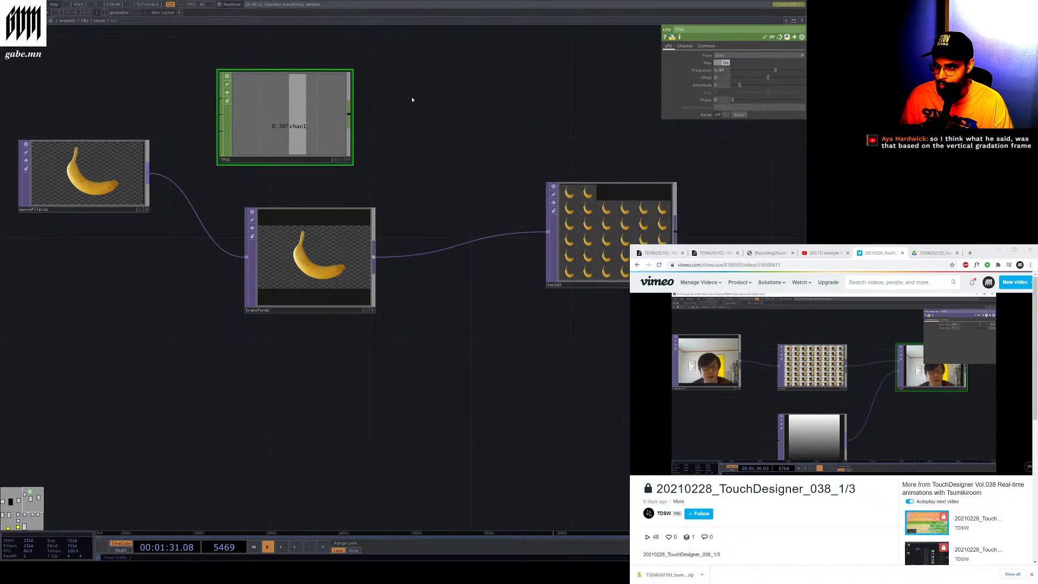
right_click(413, 99)
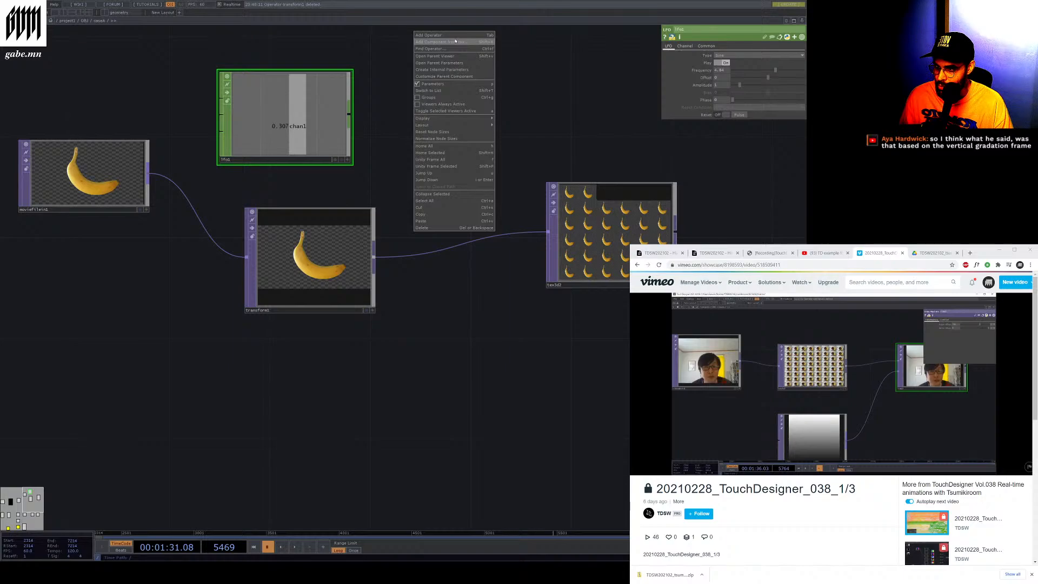
key(Escape)
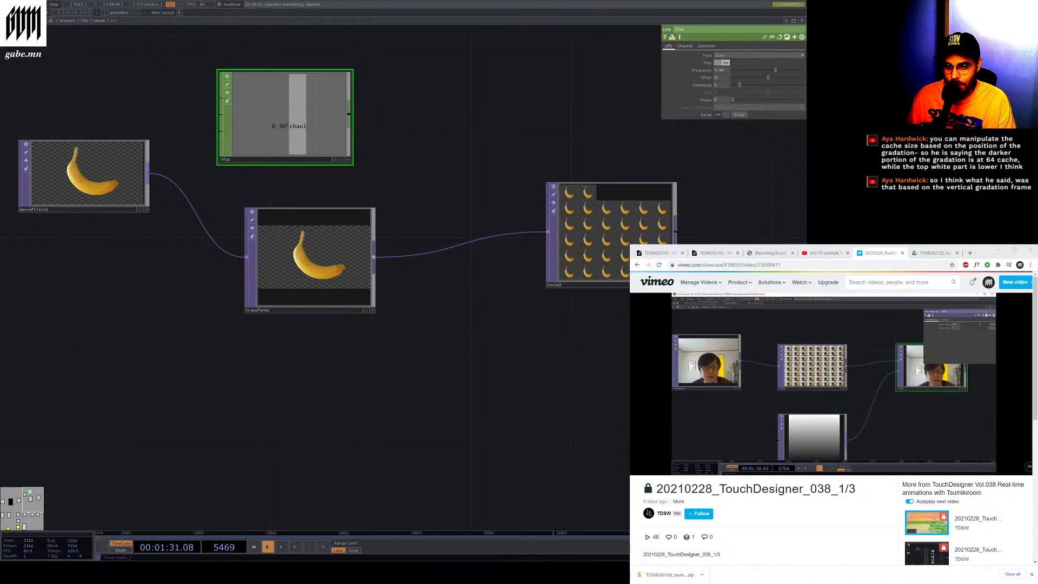
Play the timeline with the Transform TOP selected and drag its scale slider
click(324, 260)
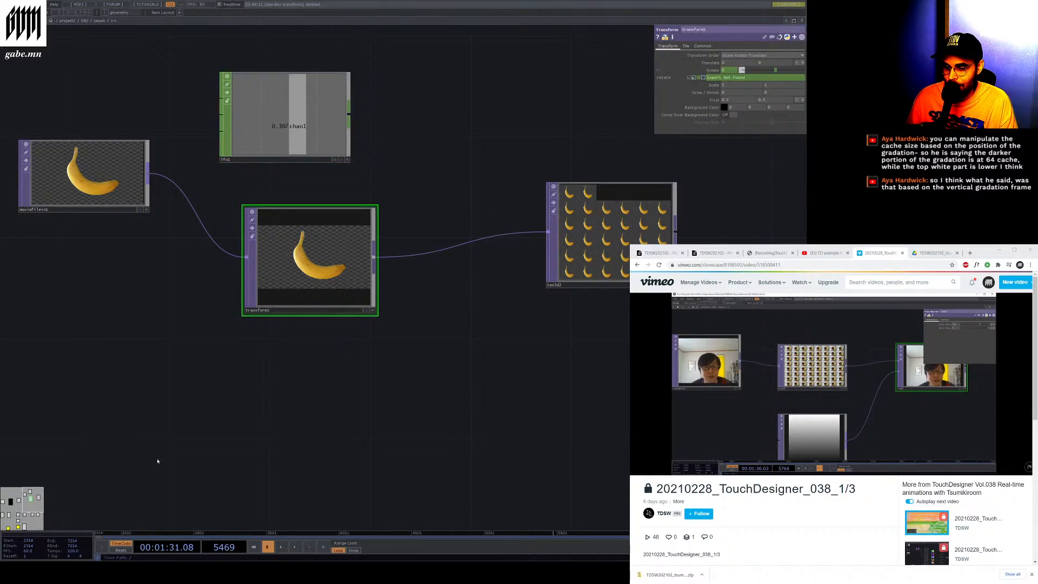
click(295, 547)
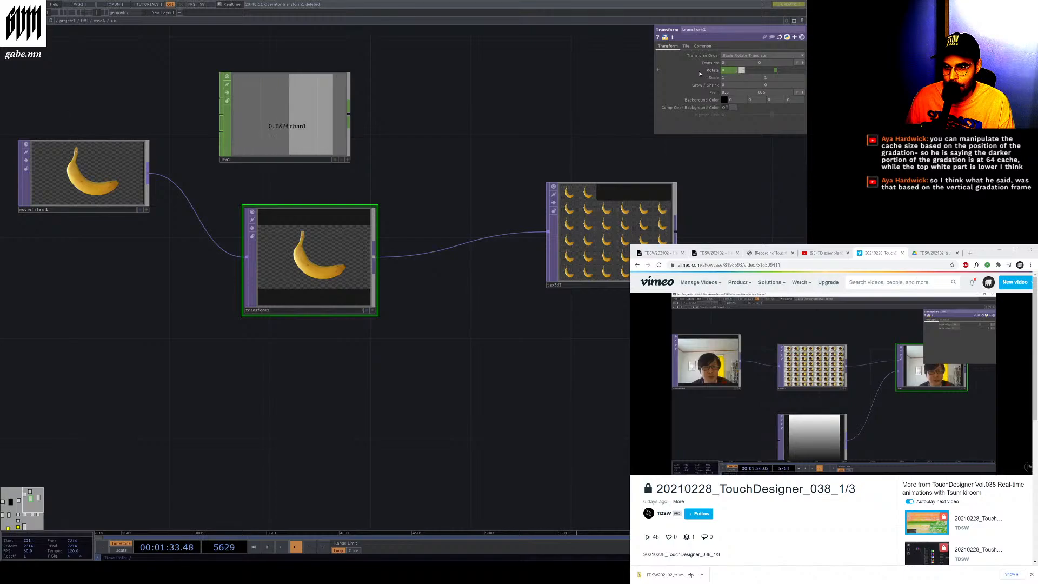
click(689, 78)
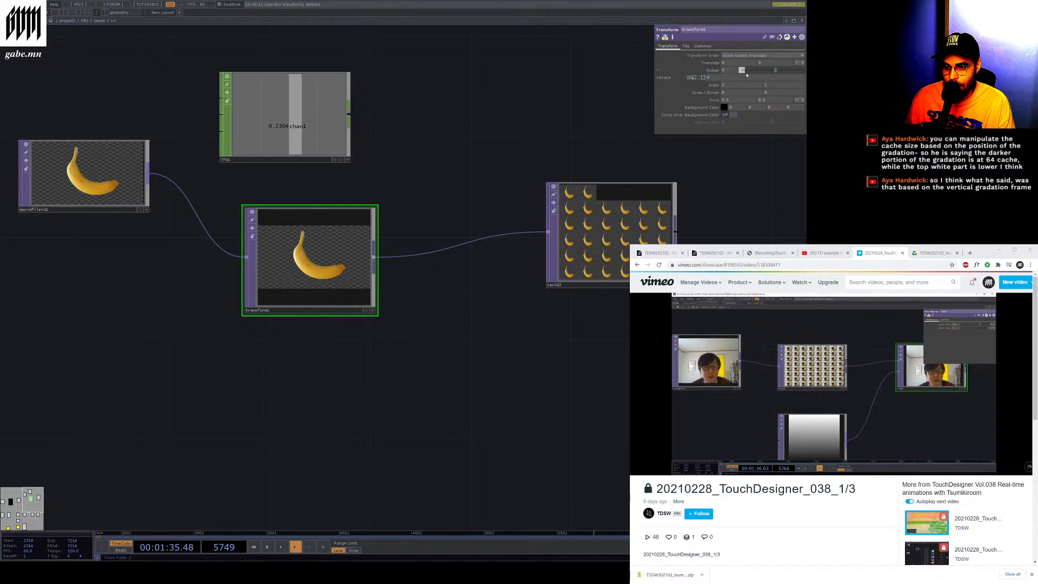
drag(775, 71, 747, 79)
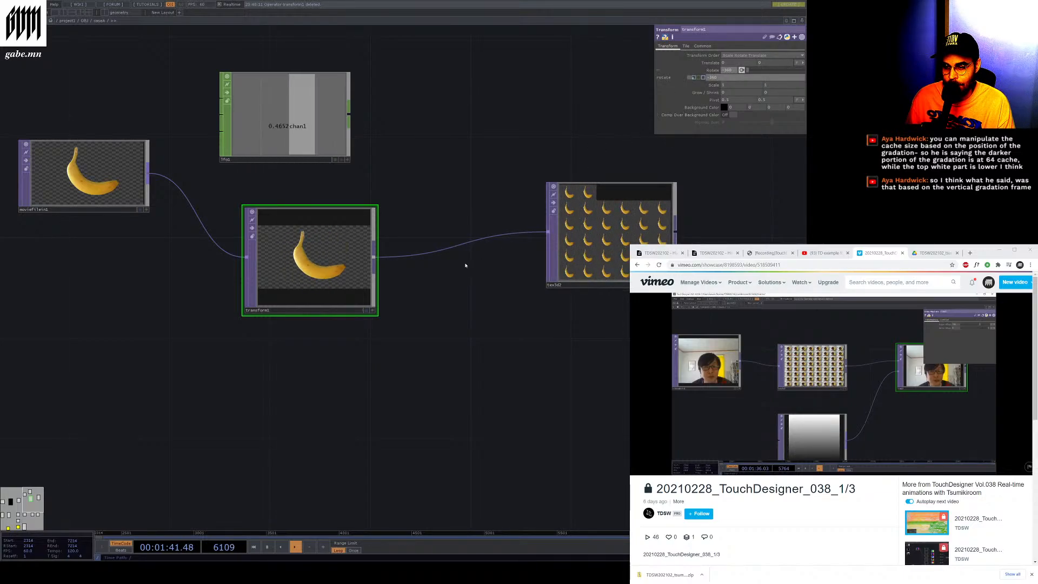
Pause playback and add a Ramp TOP below the Texture 3D TOP
click(267, 546)
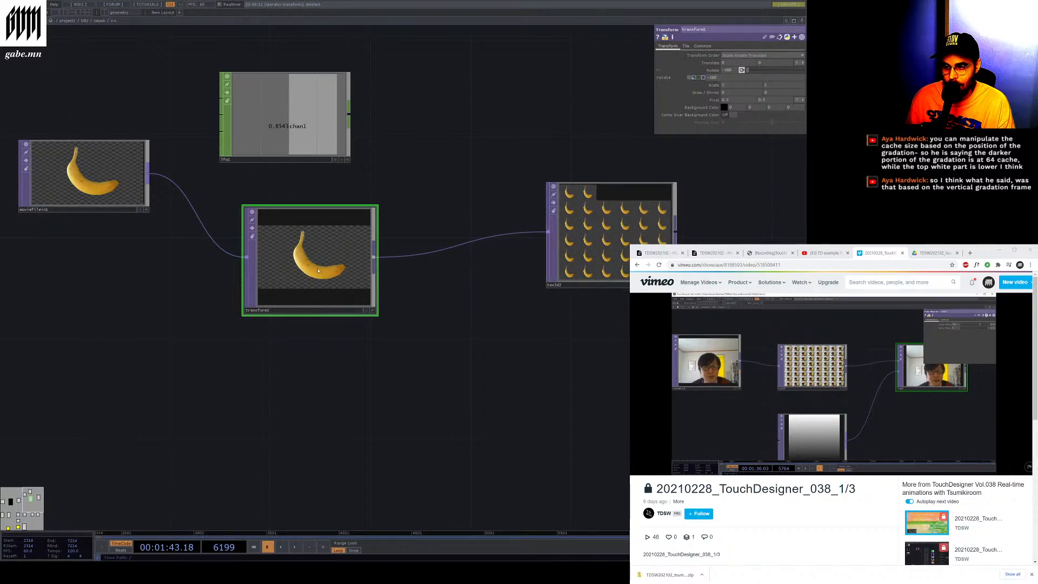
scroll(121, 308, down, 3)
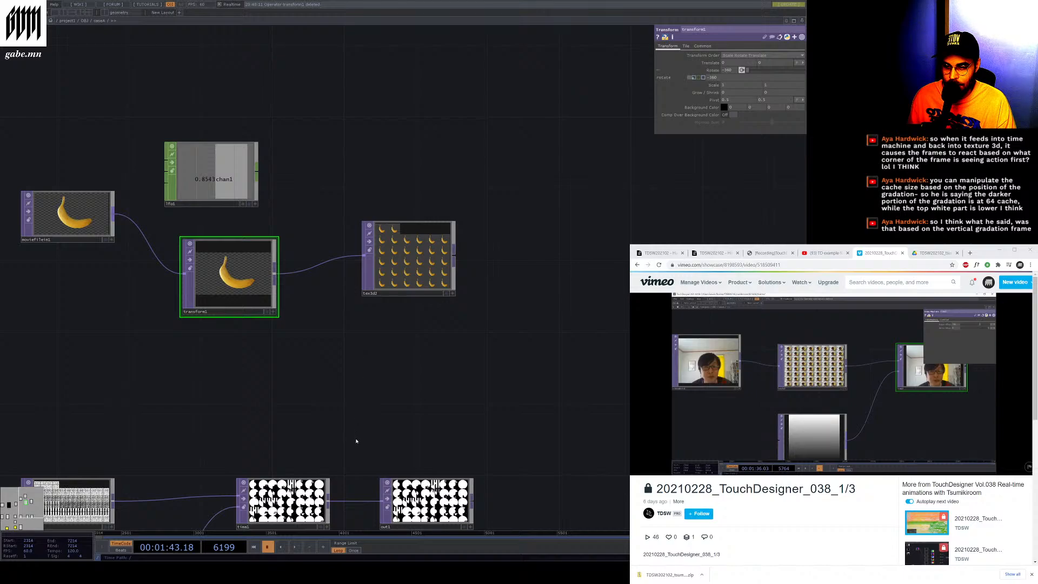
click(408, 354)
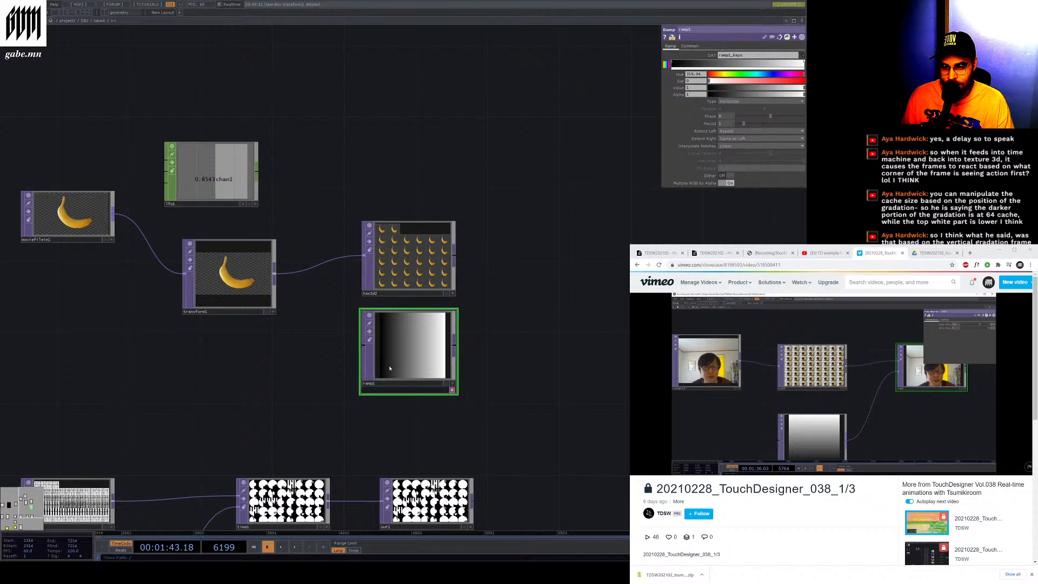
Inspect the parameters of the LFO CHOP, Texture 3D TOP and Transform TOP in turn
click(381, 281)
click(223, 278)
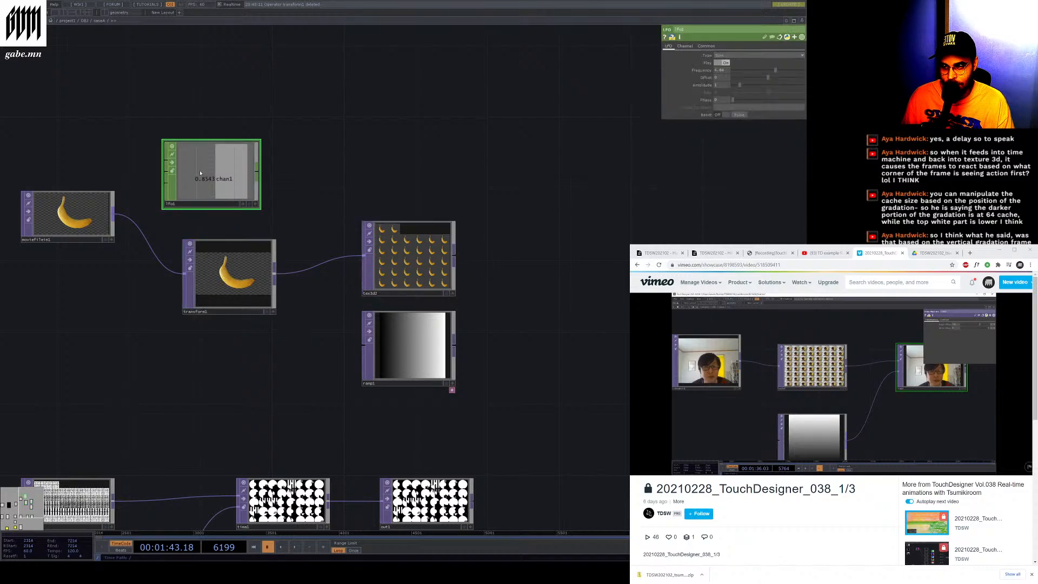
click(435, 269)
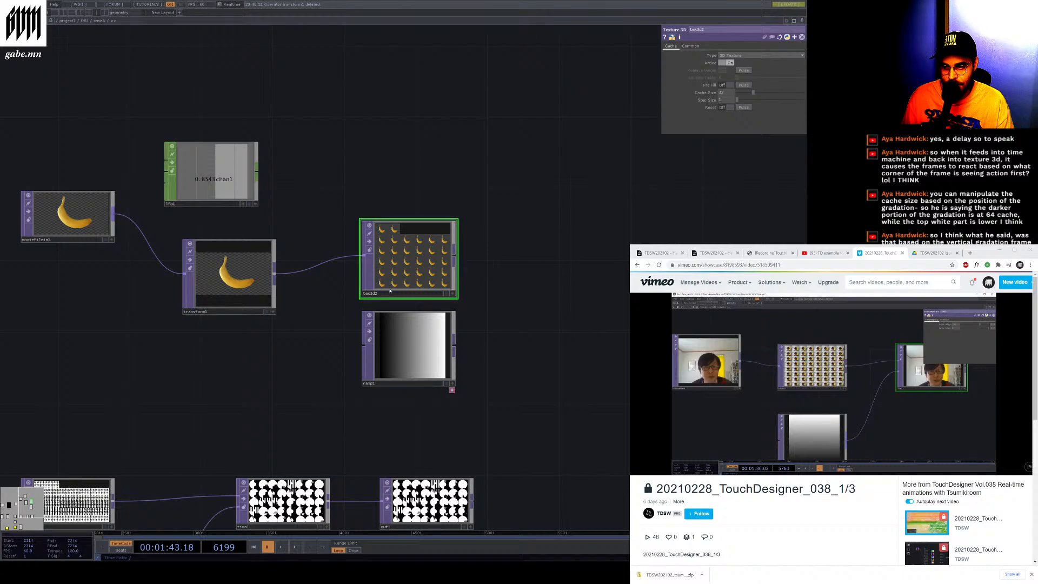
click(229, 276)
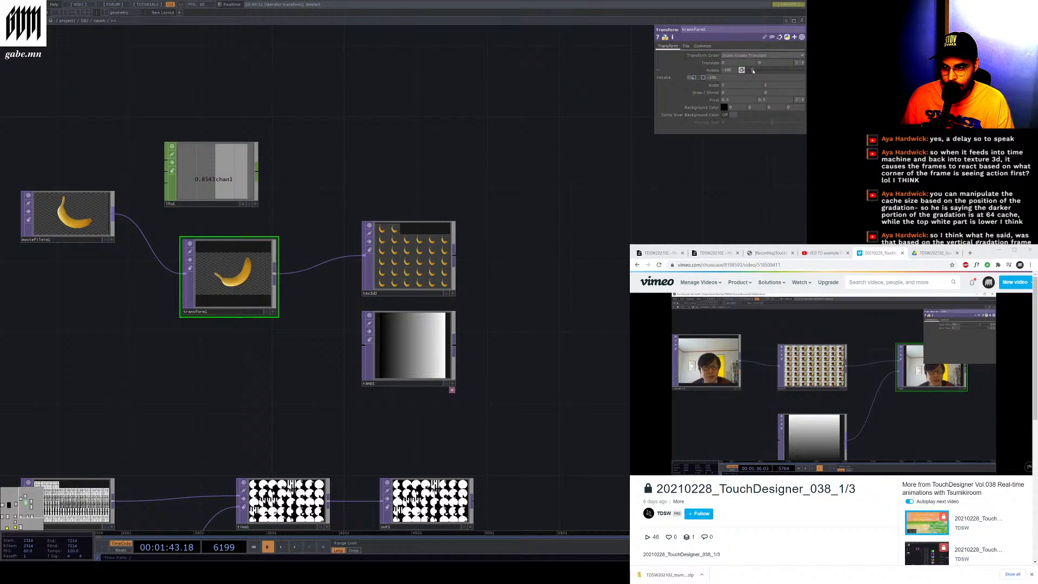
Briefly play and pause the timeline, and move the Ramp TOP lower in the network
click(295, 547)
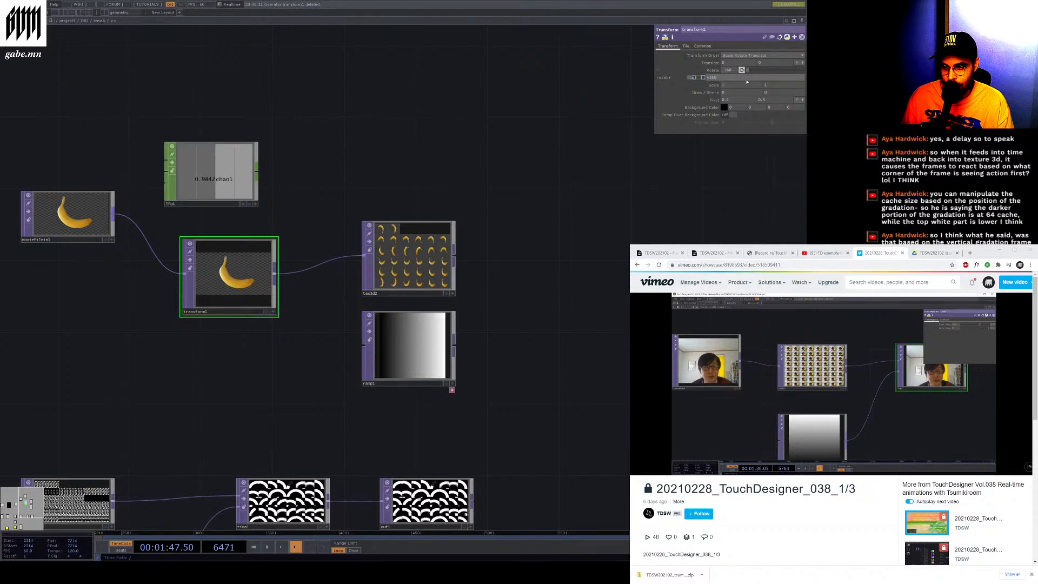
click(267, 547)
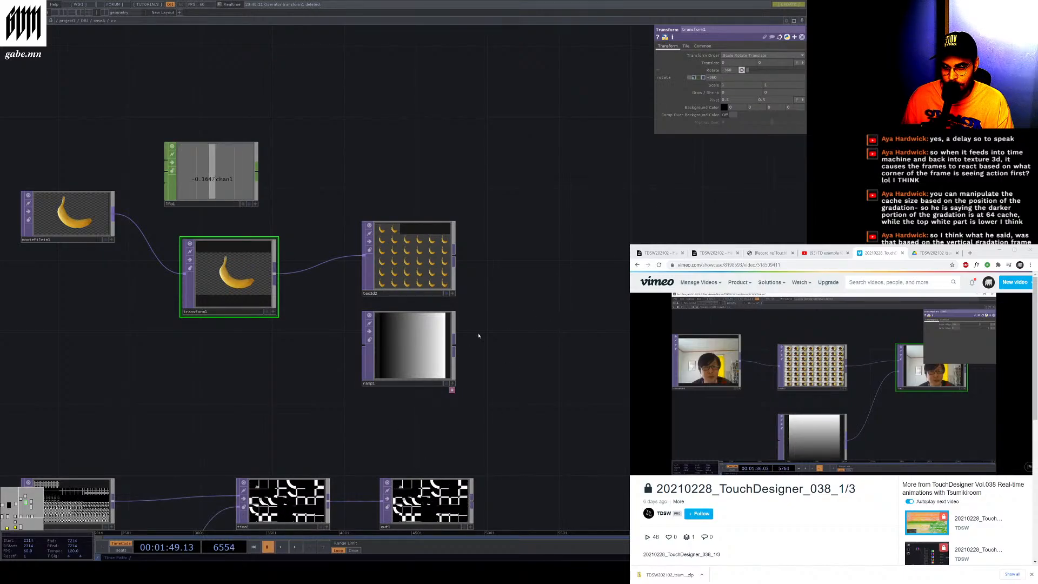
drag(408, 346, 408, 400)
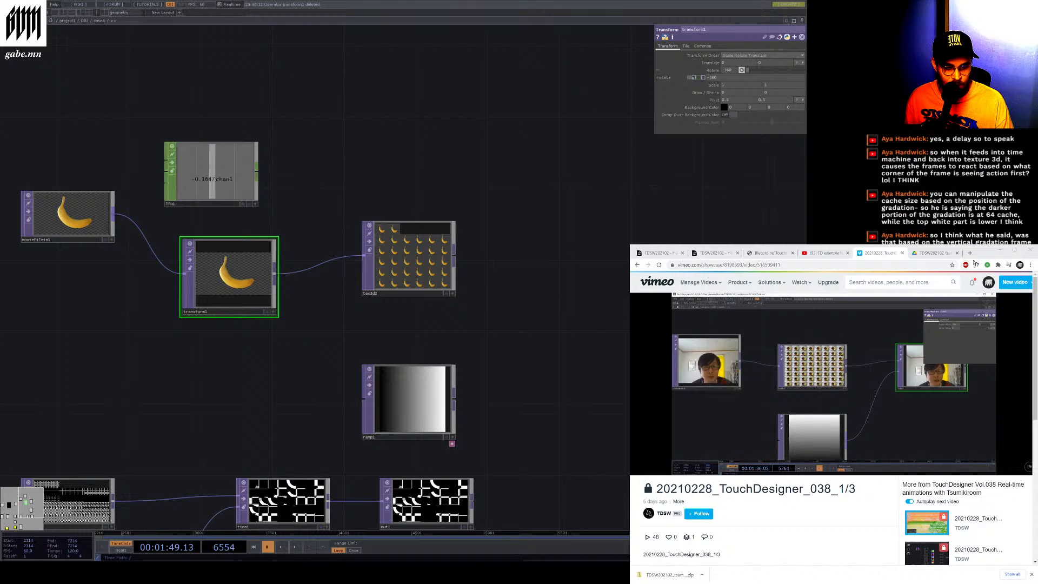
Add a Time Machine TOP and connect the Texture 3D TOP to its first input and the Ramp TOP to its second
click(961, 369)
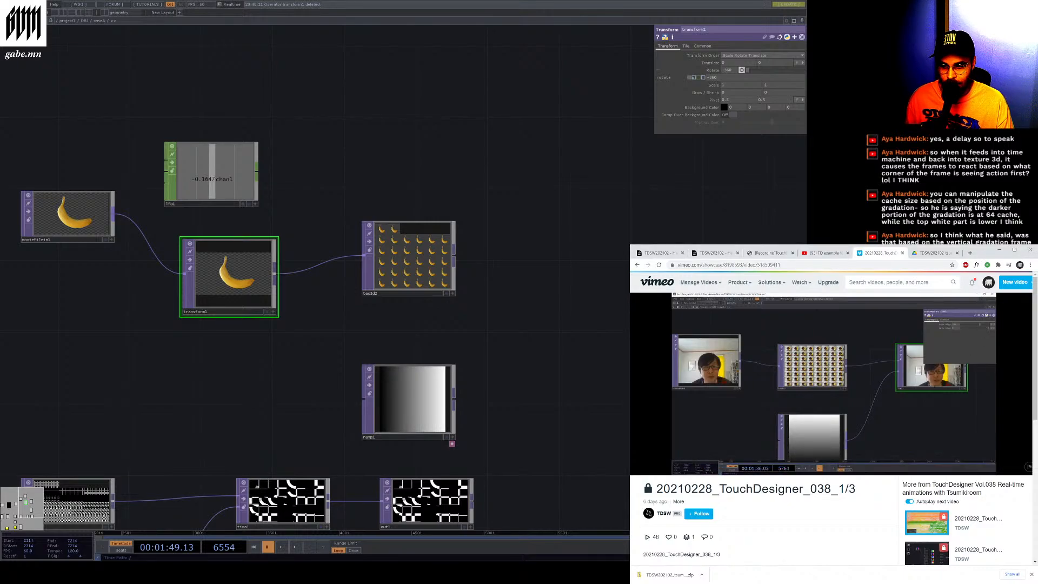
click(538, 317)
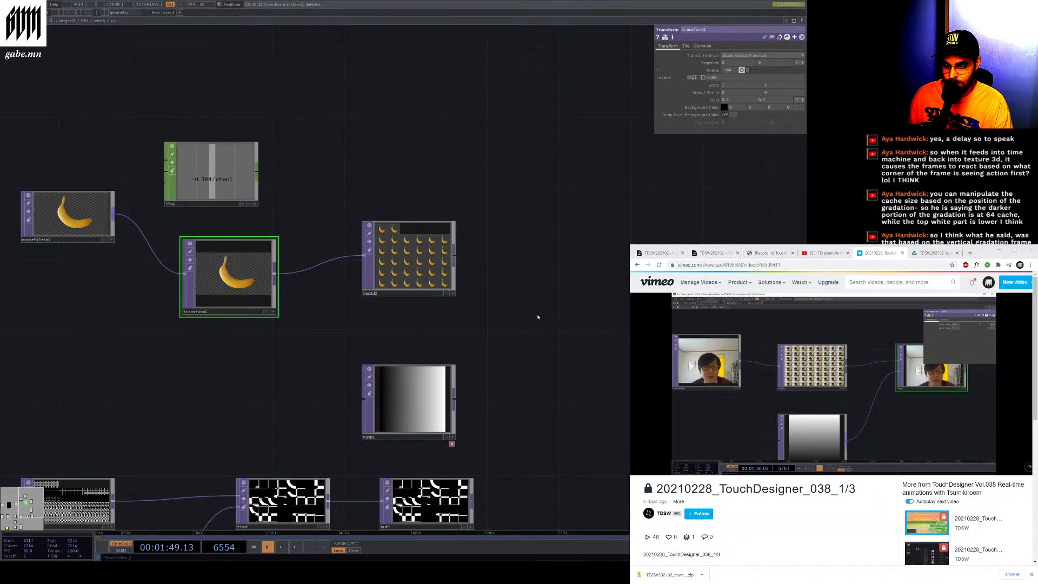
click(538, 317)
drag(537, 317, 587, 329)
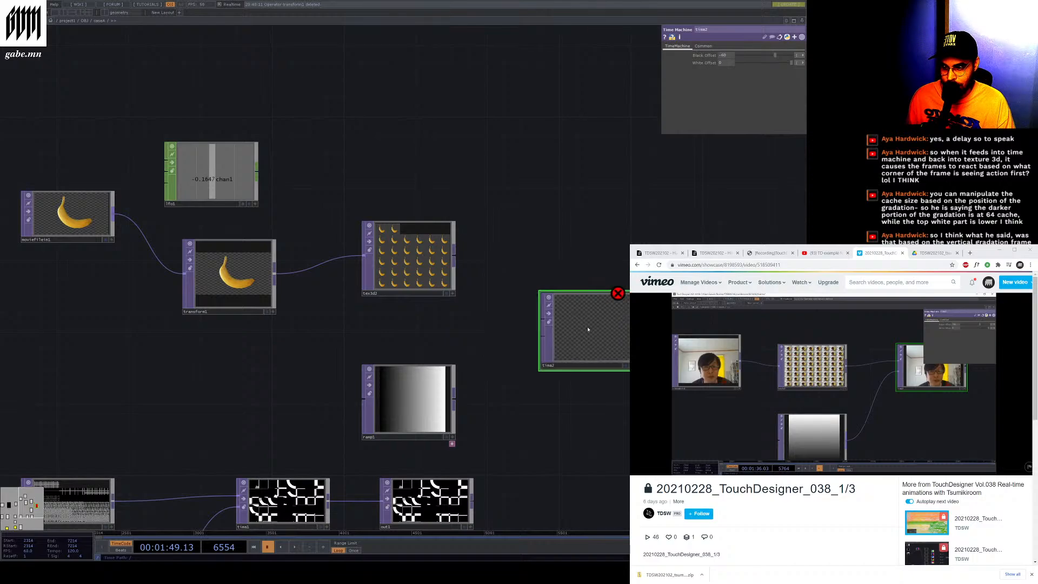
drag(456, 257, 542, 318)
drag(456, 401, 543, 336)
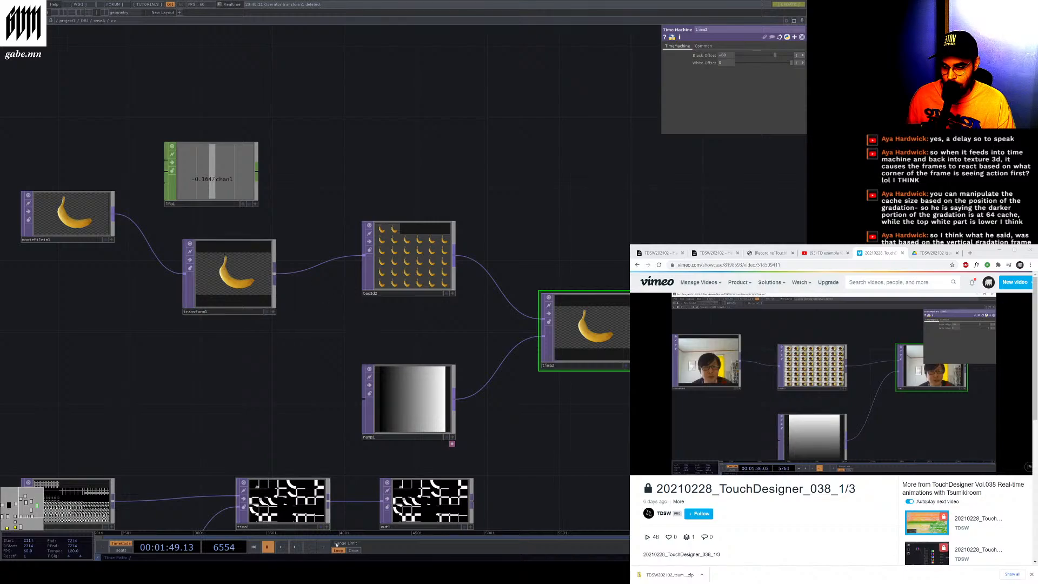
Set the Ramp TOP's type to Vertical
click(375, 437)
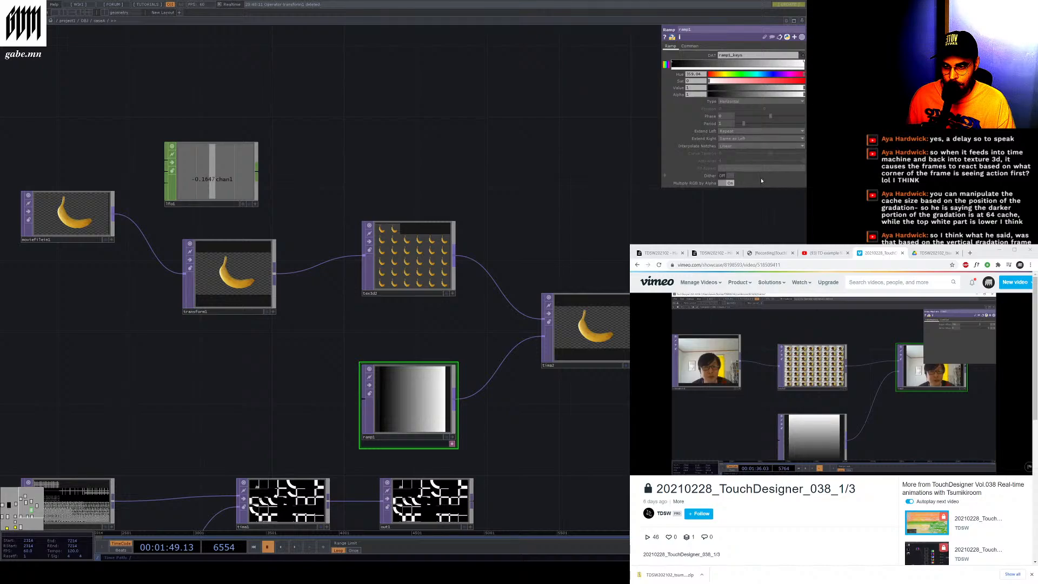
click(733, 139)
click(733, 143)
click(729, 132)
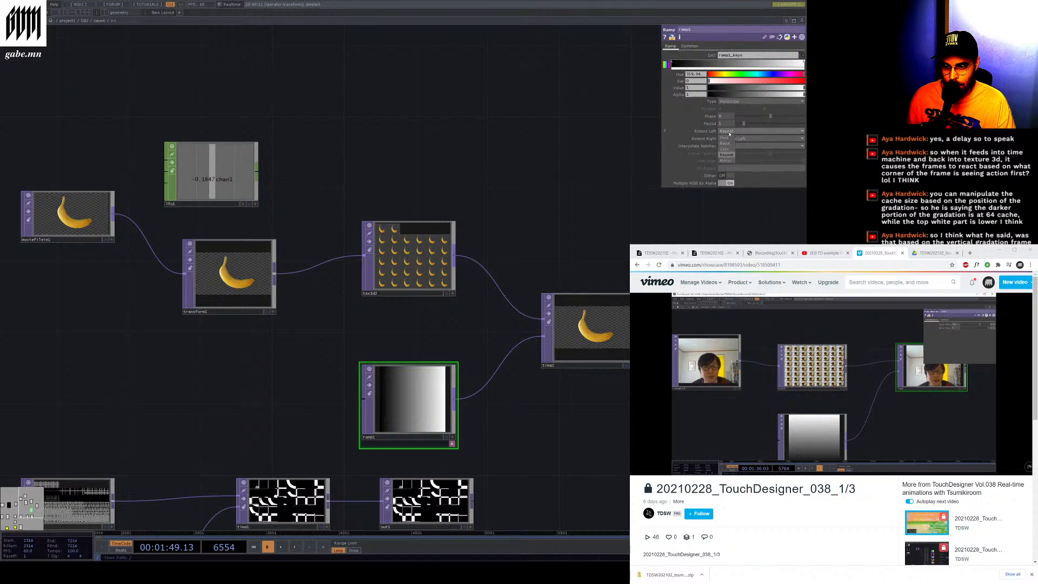
click(729, 132)
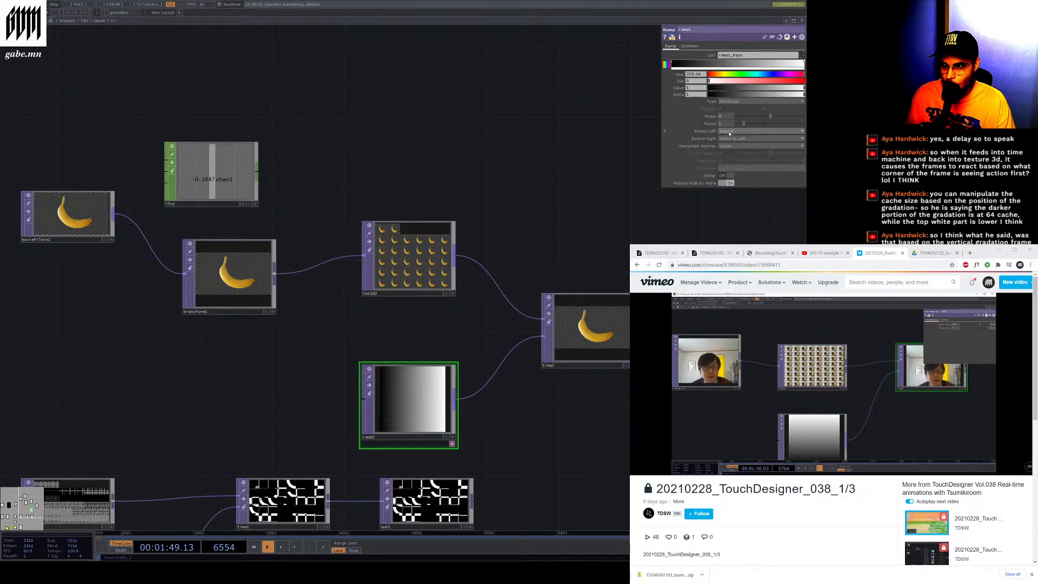
click(736, 102)
click(733, 108)
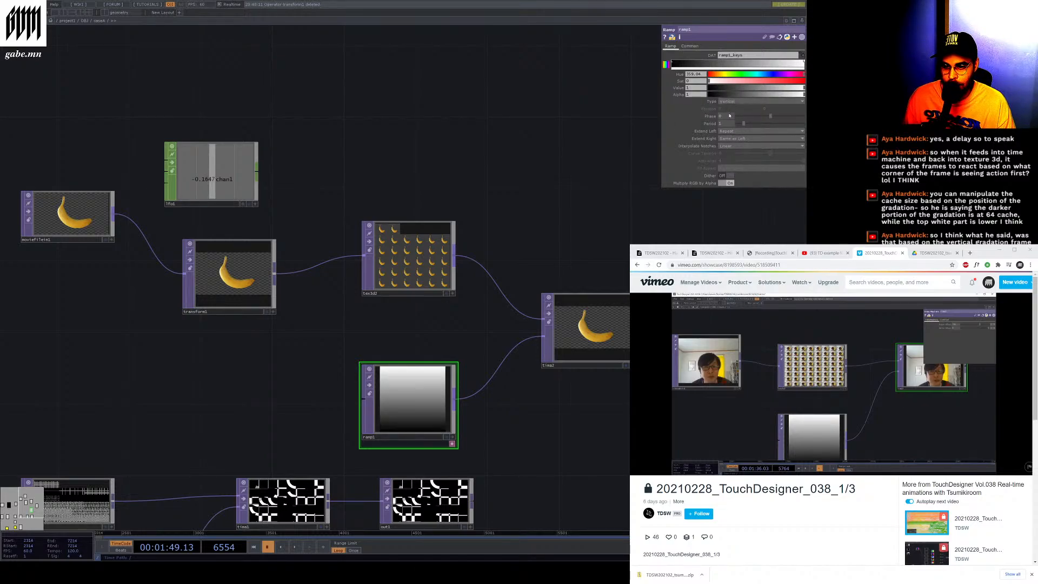
Resume playback and drag the Transform TOP's scale slider upward
click(295, 547)
click(229, 275)
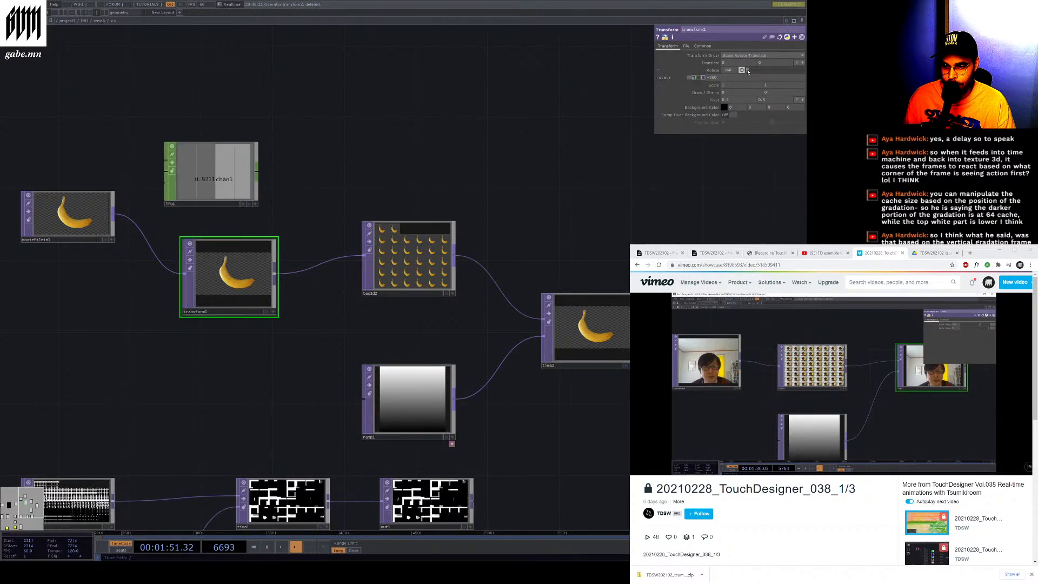
drag(749, 72, 773, 78)
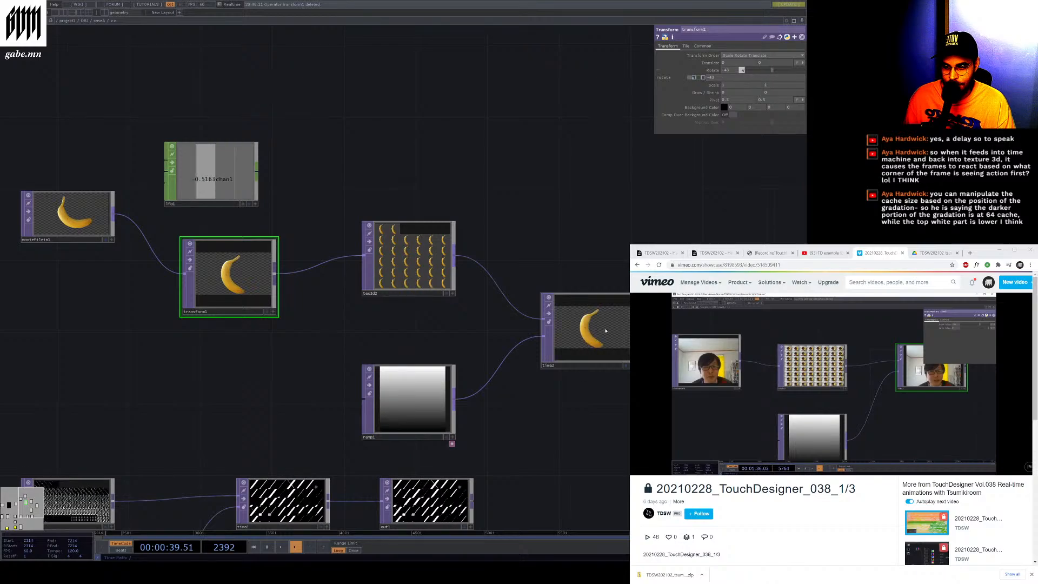
Show the Time Machine TOP's output as the network background and drag the Transform's scale slider back down
click(605, 331)
click(625, 365)
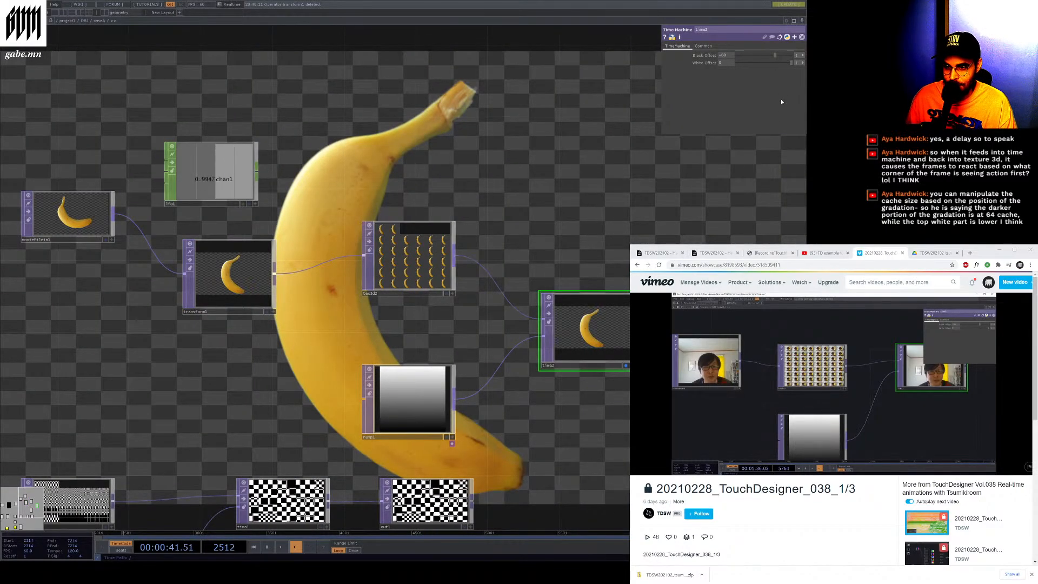
click(259, 282)
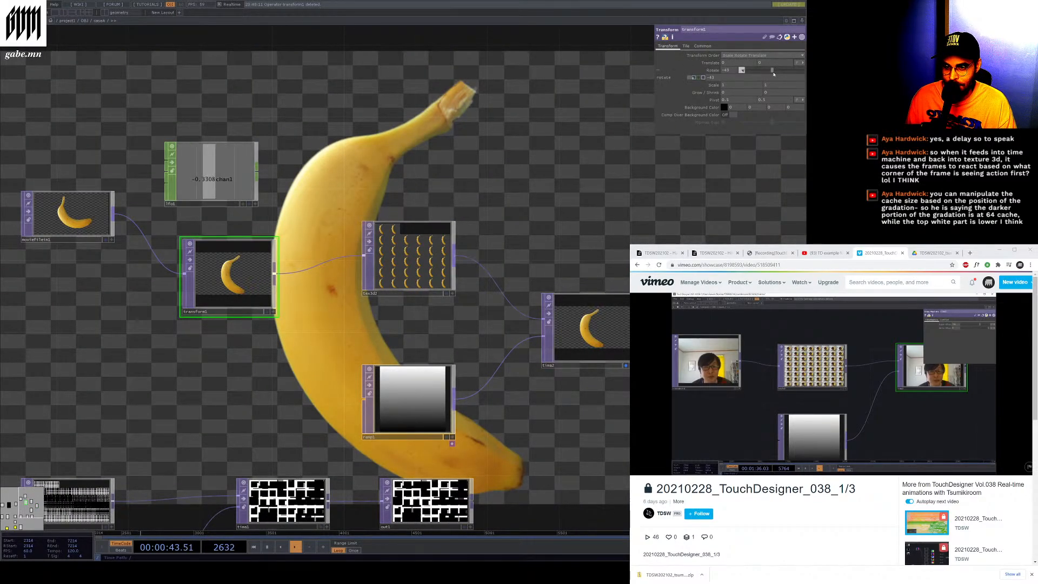
mouse_move(775, 74)
mouse_down()
mouse_move(789, 75)
mouse_move(749, 77)
mouse_up()
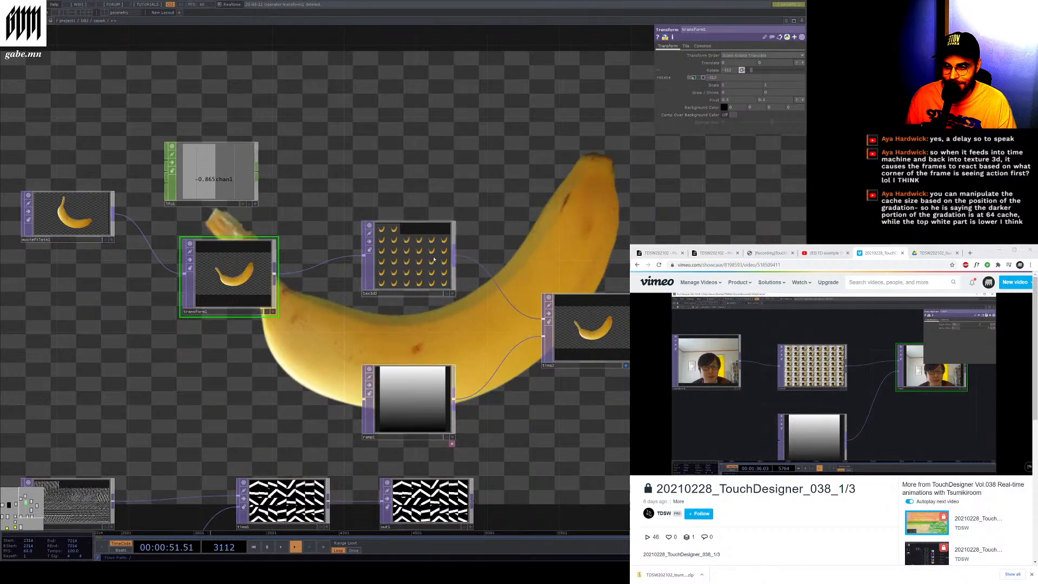
Pause playback and rearrange the Texture 3D, Time Machine, Transform and LFO nodes in the network
click(438, 258)
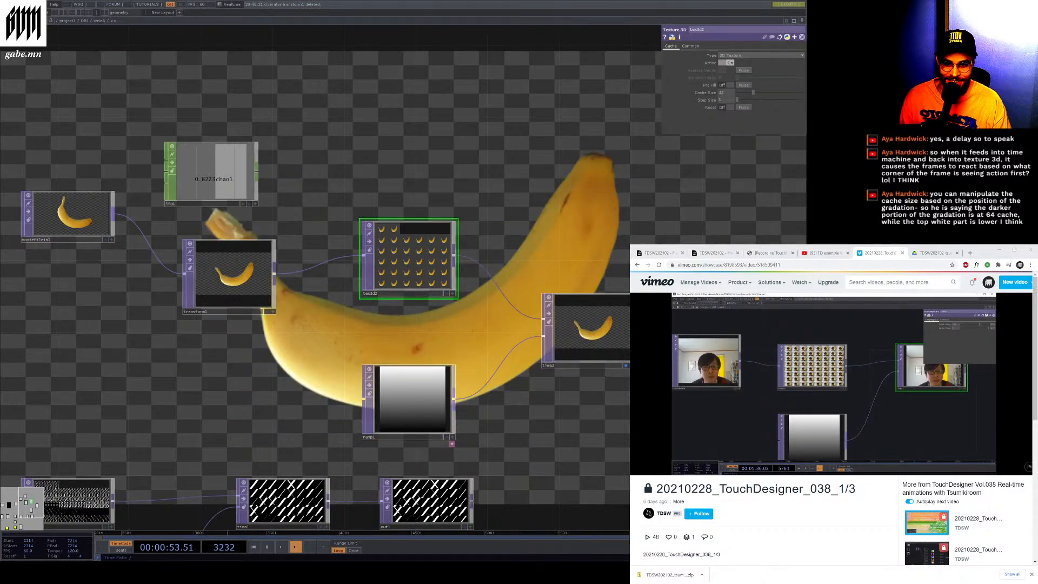
key(space)
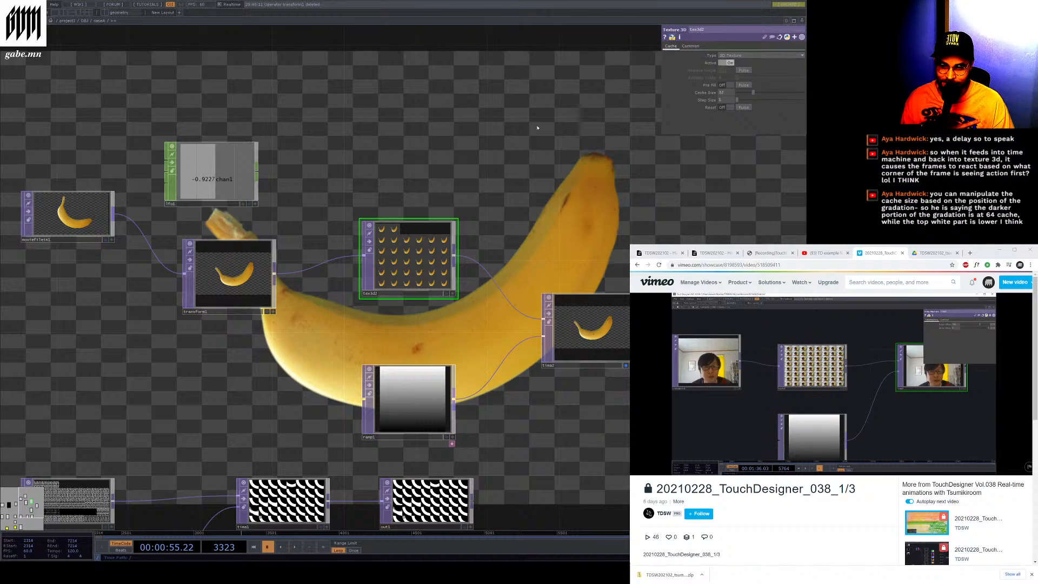
mouse_move(409, 256)
mouse_down()
mouse_move(428, 239)
mouse_move(410, 238)
mouse_up()
drag(551, 217, 552, 216)
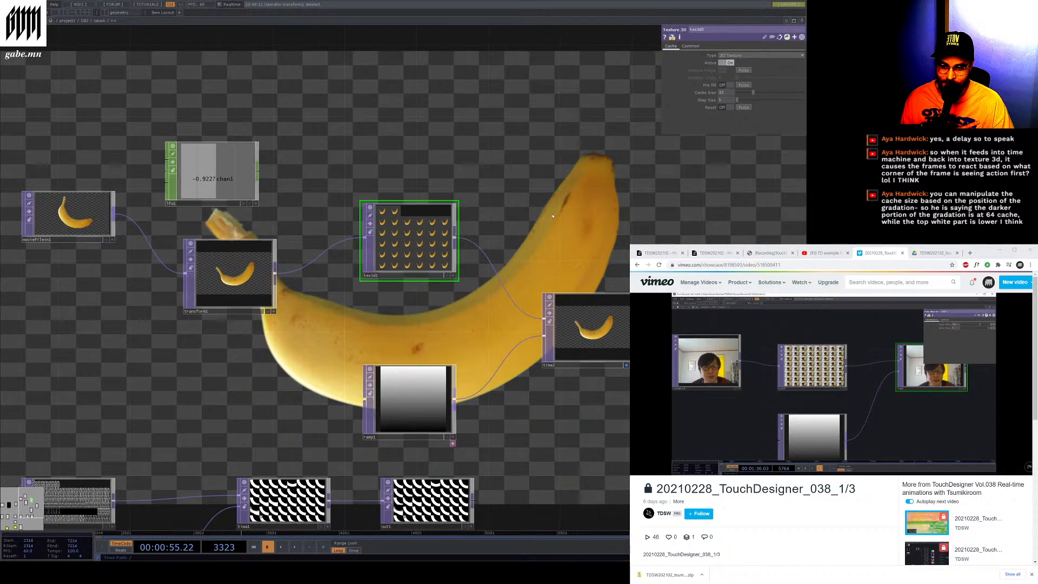
drag(611, 340, 611, 323)
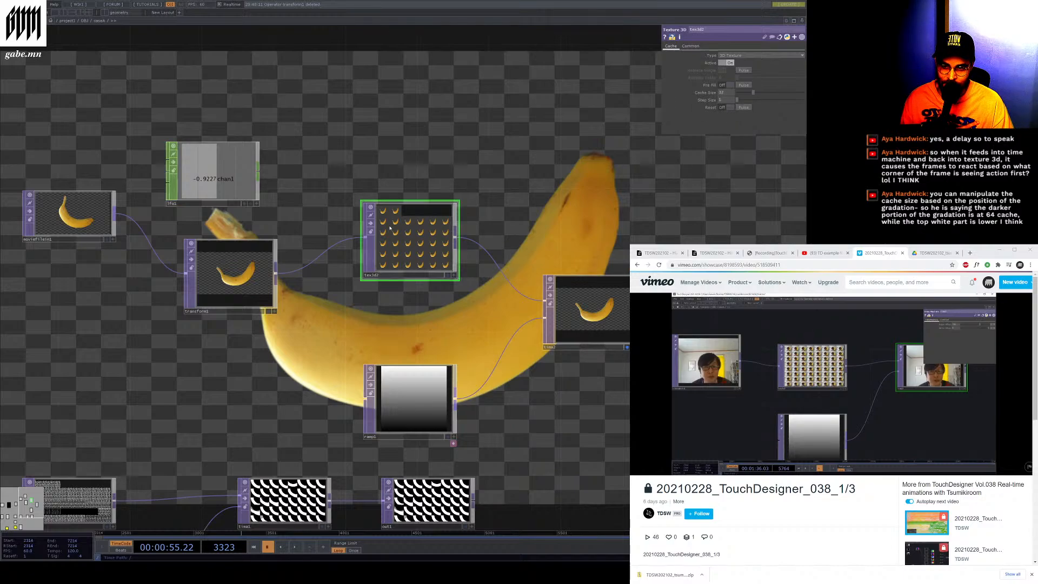
click(238, 285)
drag(239, 285, 238, 320)
click(207, 199)
drag(227, 187, 227, 309)
drag(226, 310, 237, 200)
click(236, 299)
click(235, 199)
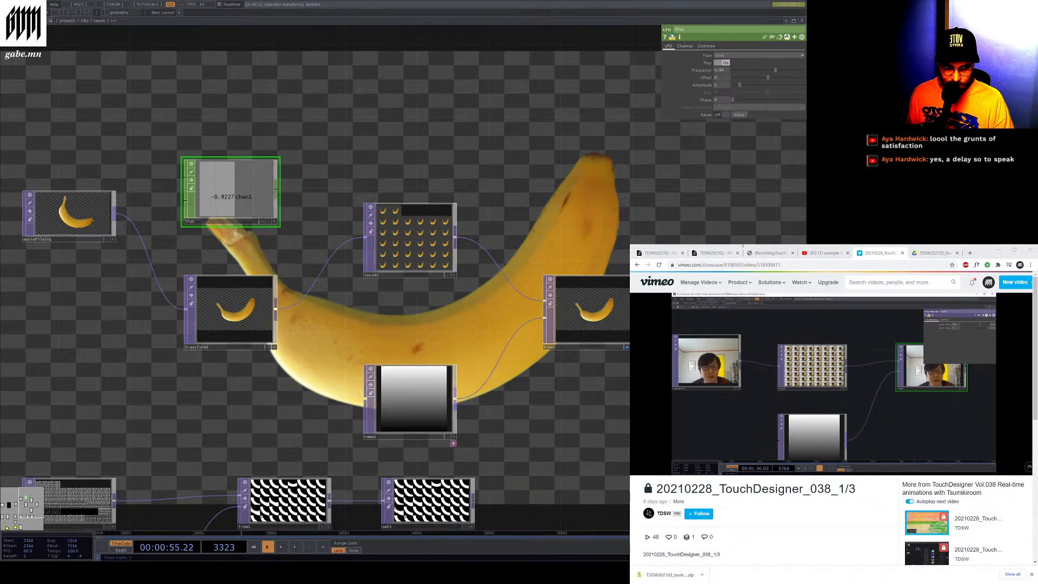
Open the Matthew Ragan article on the CHOP Execute DAT in a new browser tab
click(970, 253)
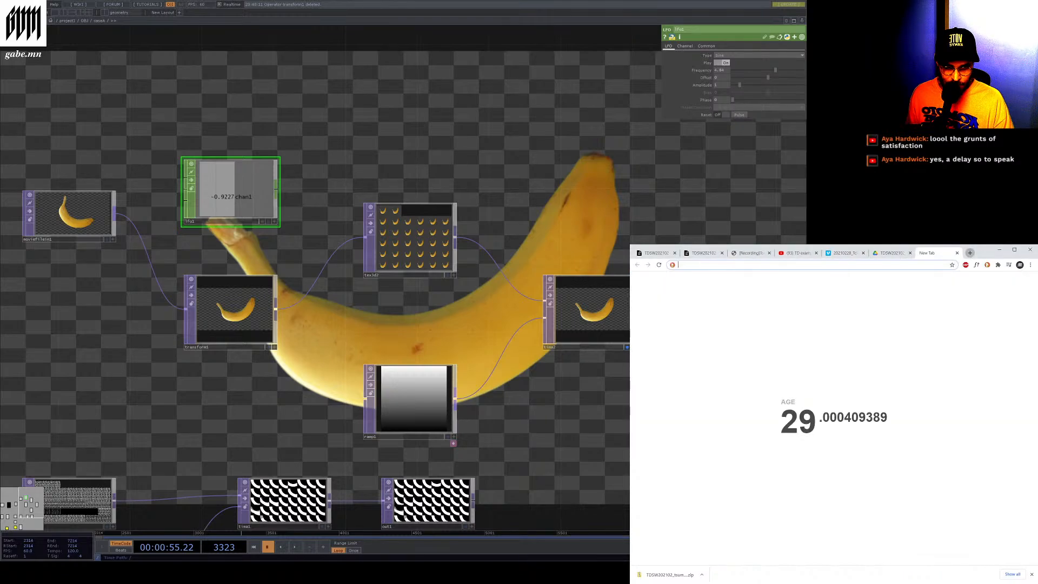
text(https://matthewragan.com/2015/06/11/touchdesigner-getting-more-out-of-the-chop-execute-dat/)
key(Return)
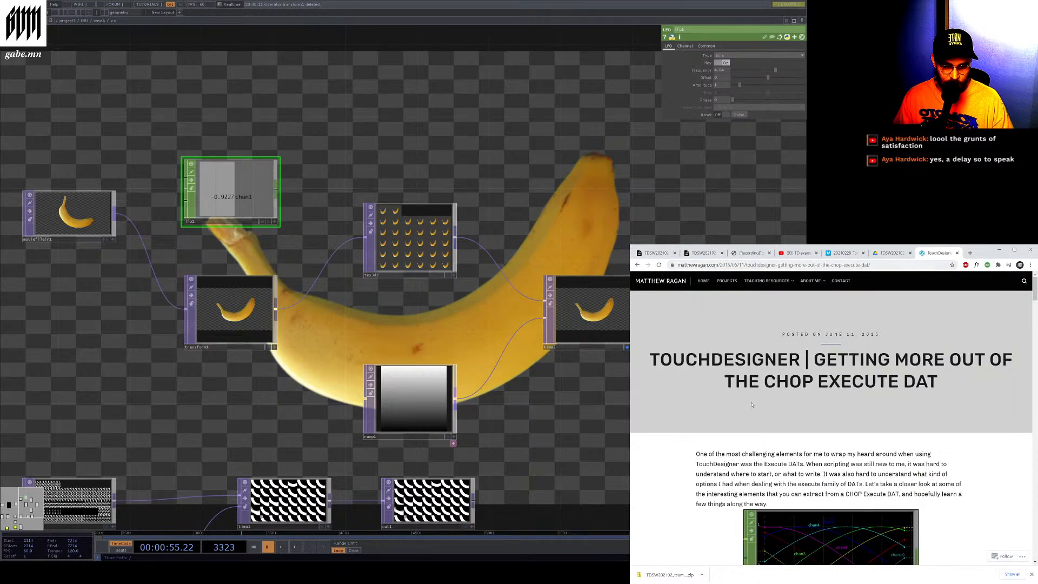
Scroll through the CHOP Execute DAT article to read it
scroll(753, 417, down, 1)
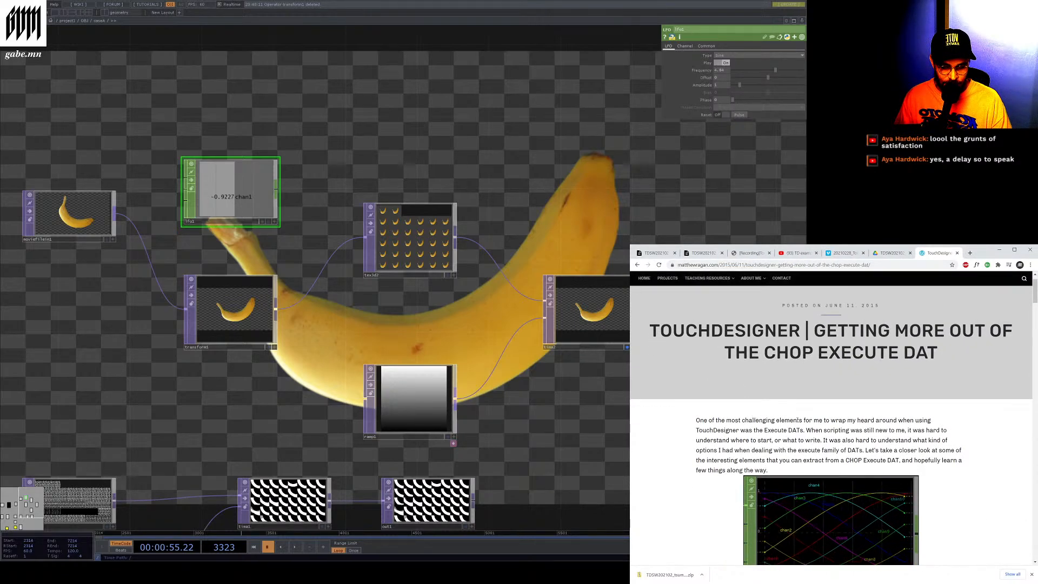
drag(839, 419, 852, 419)
scroll(853, 418, down, 1)
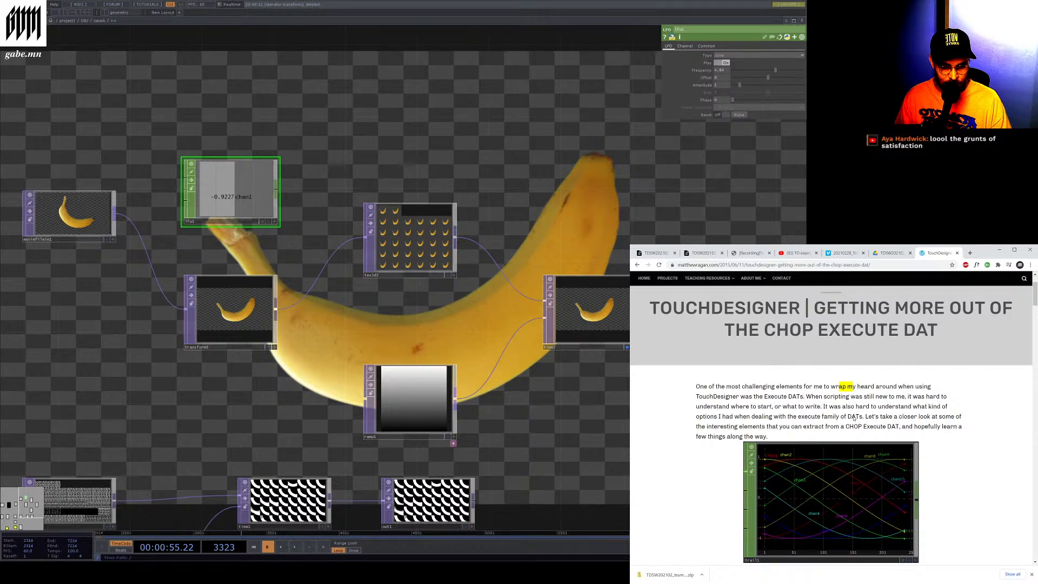
scroll(853, 419, down, 1)
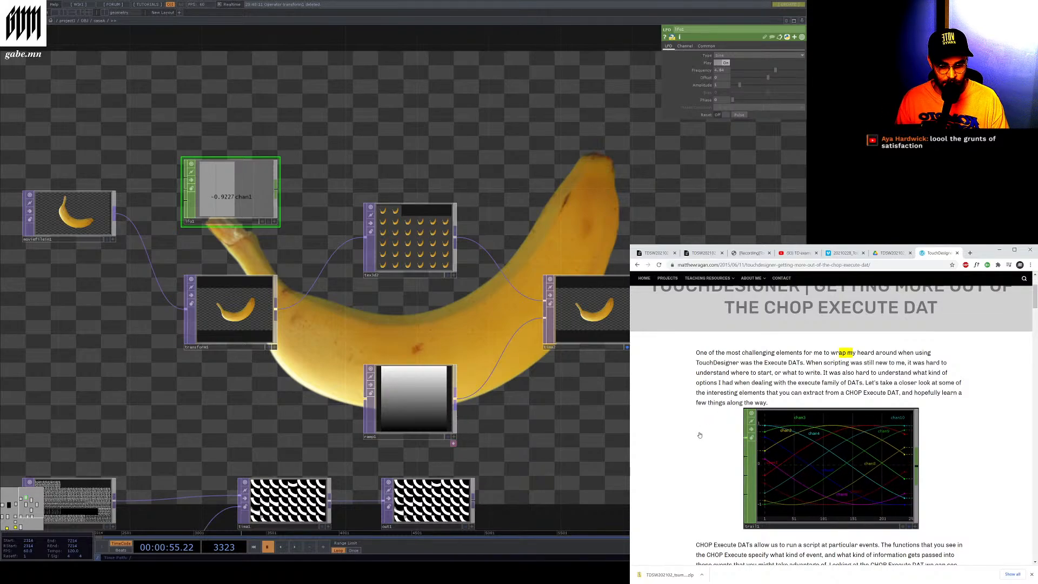
scroll(699, 435, down, 15)
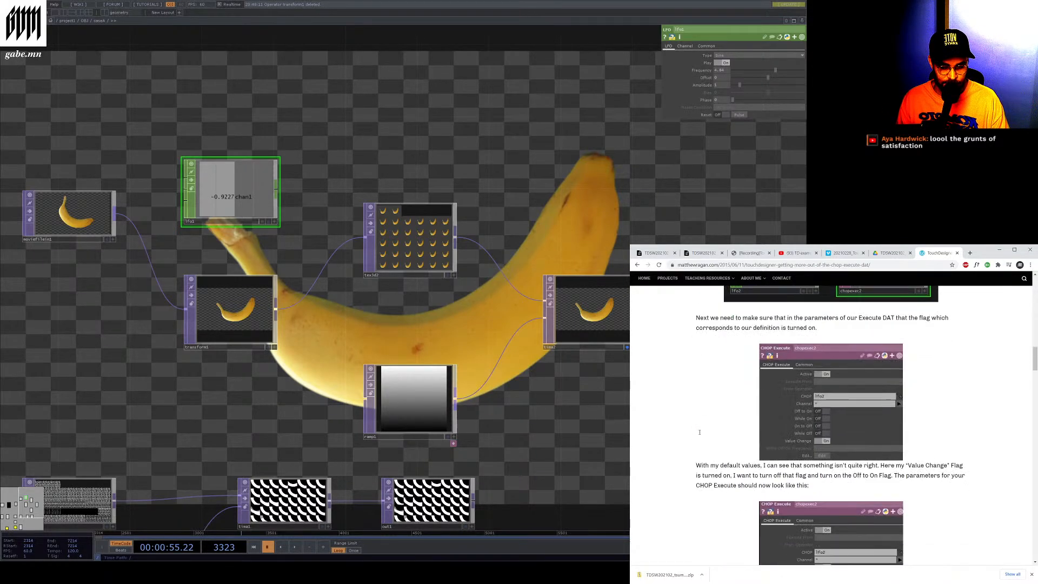
scroll(699, 432, down, 8)
drag(1035, 394, 1022, 554)
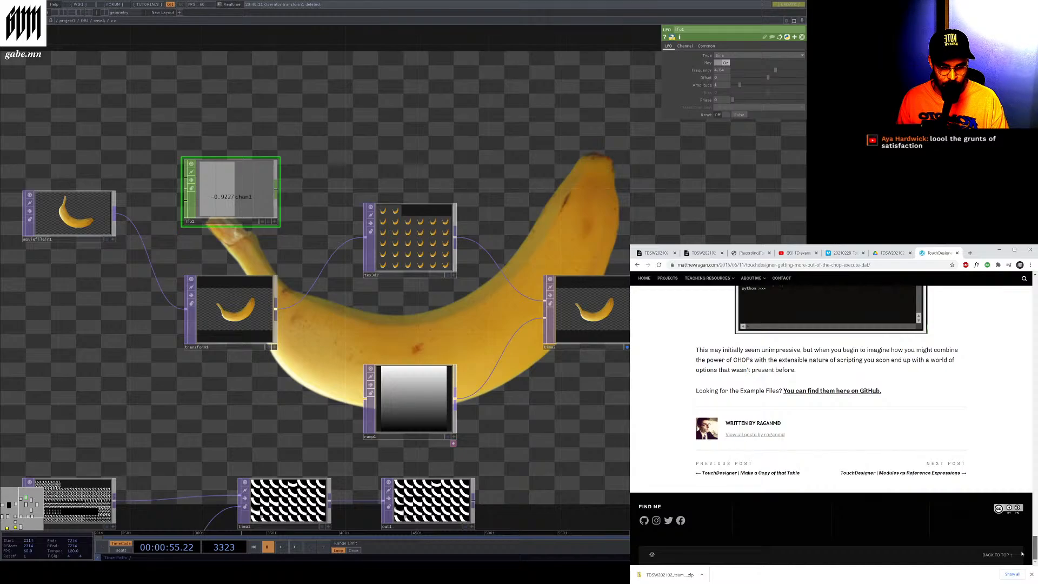
drag(1022, 554, 1021, 294)
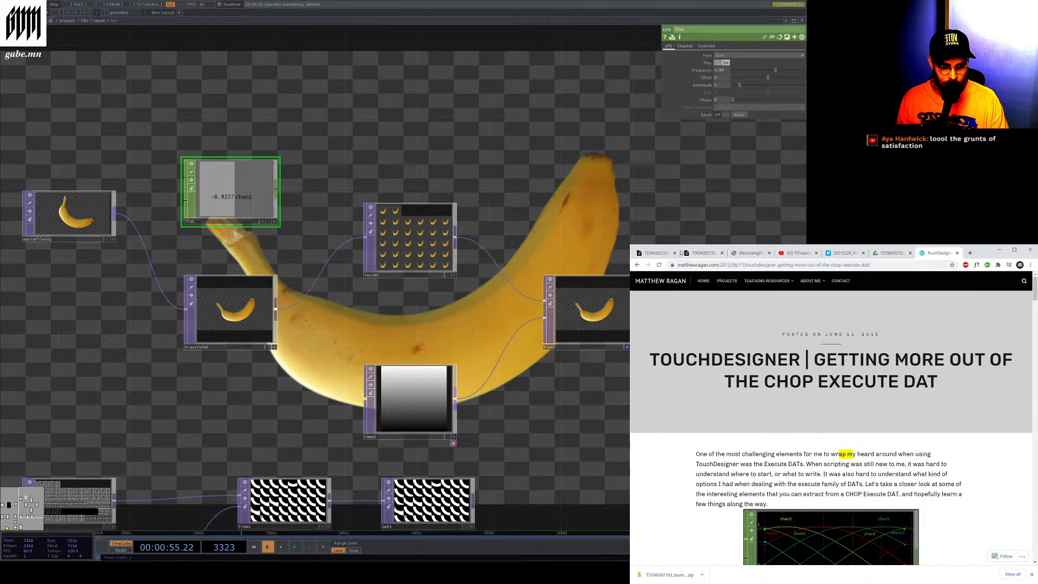
Switch browser tabs to the workshop's Vimeo recording of the TouchDesigner session
click(895, 254)
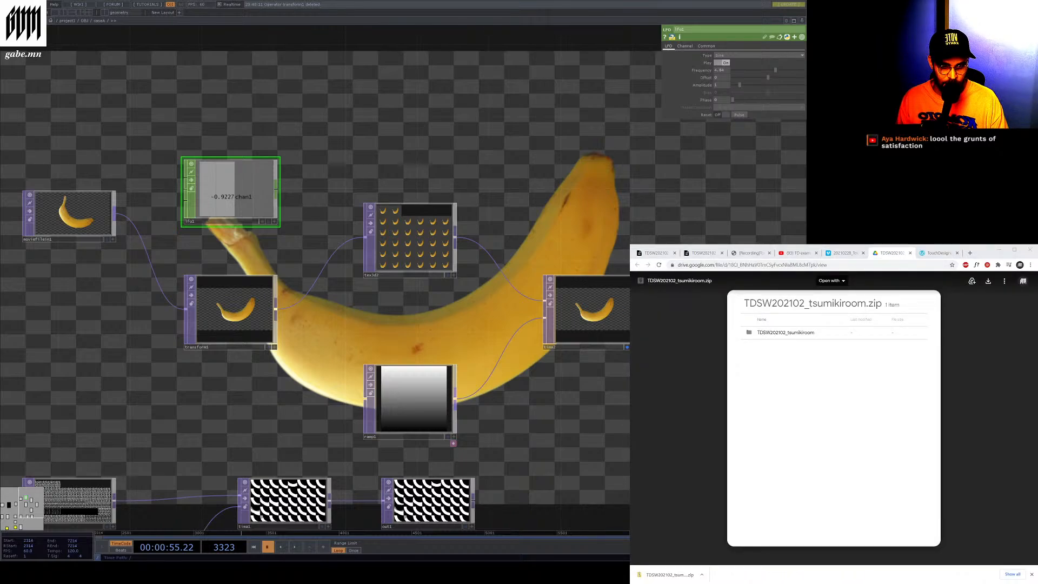
click(890, 253)
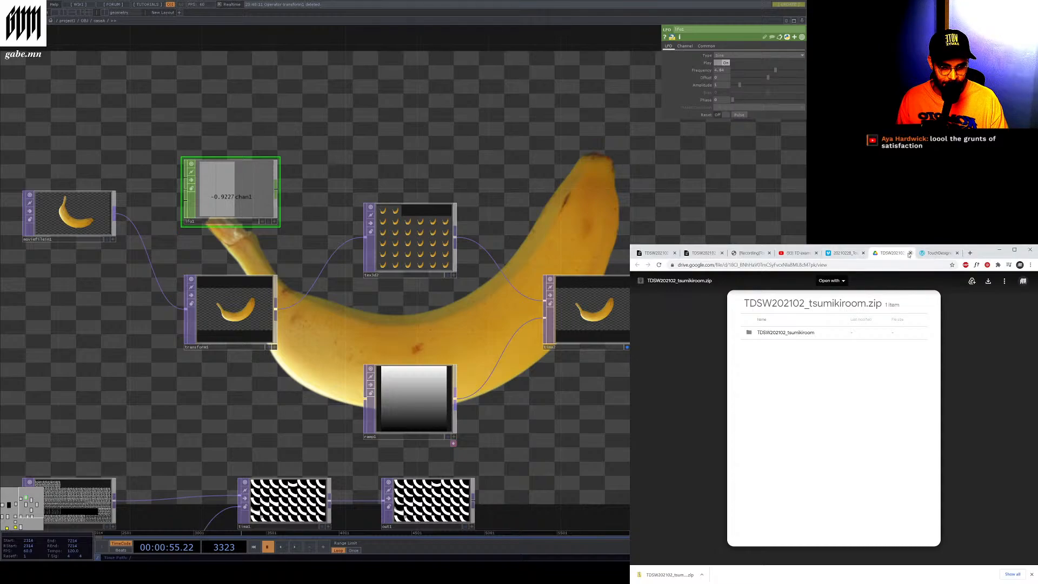
click(910, 253)
click(846, 253)
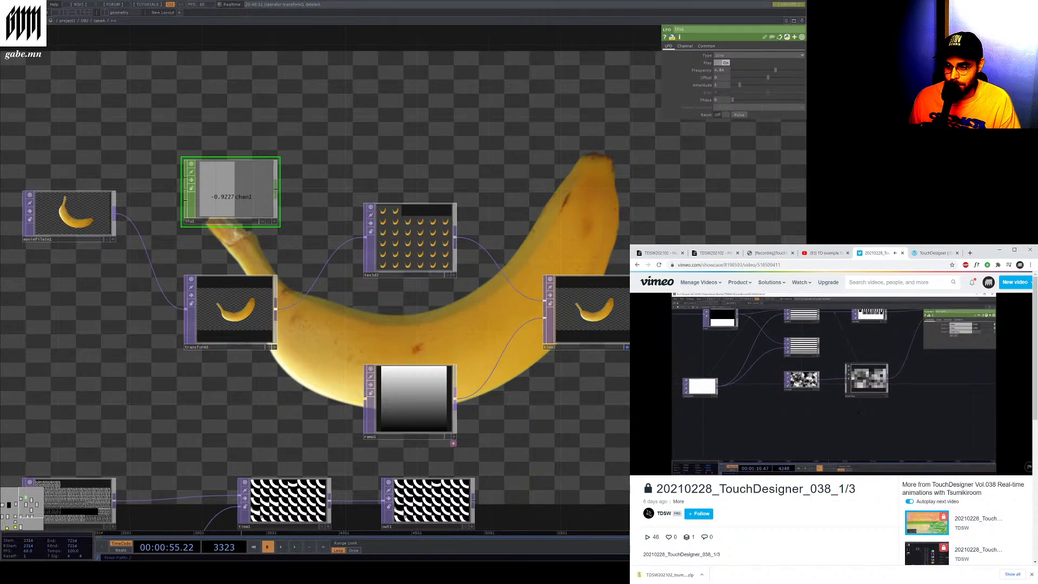
Browse the network and inspect the Null and Pixelate TOPs to compare them with the workshop video
scroll(518, 191, down, 5)
scroll(354, 283, up, 3)
scroll(590, 366, up, 5)
click(605, 284)
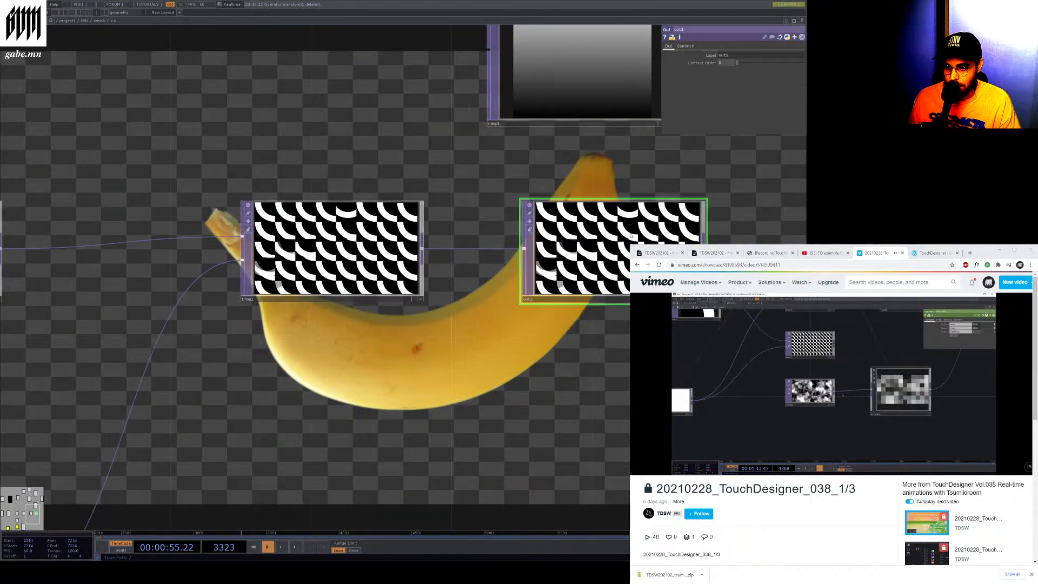
scroll(604, 285, down, 1)
scroll(606, 284, down, 2)
scroll(603, 285, down, 5)
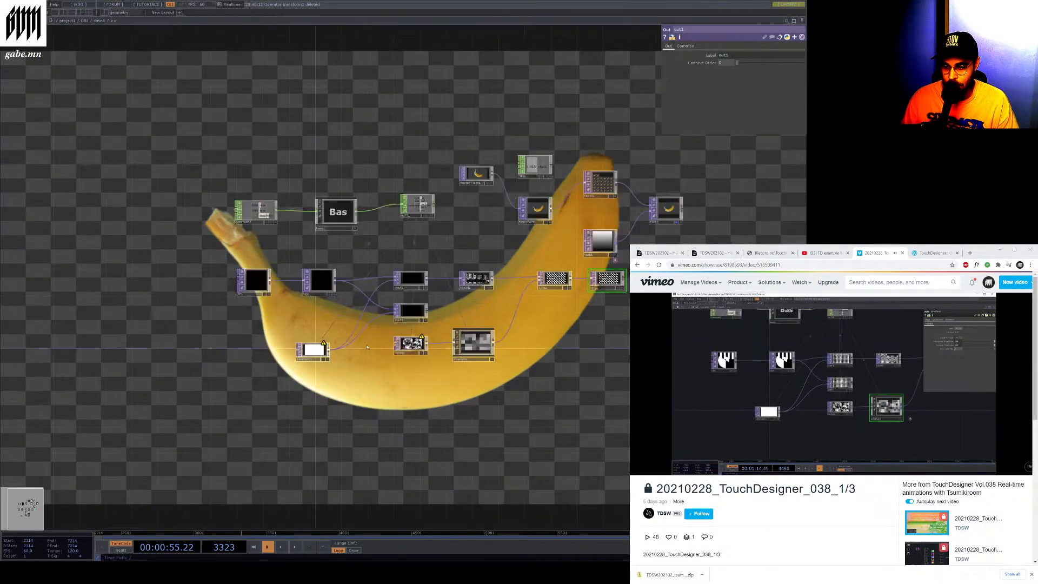
scroll(363, 362, up, 6)
scroll(604, 308, down, 3)
drag(604, 308, 465, 306)
scroll(485, 306, up, 3)
click(484, 306)
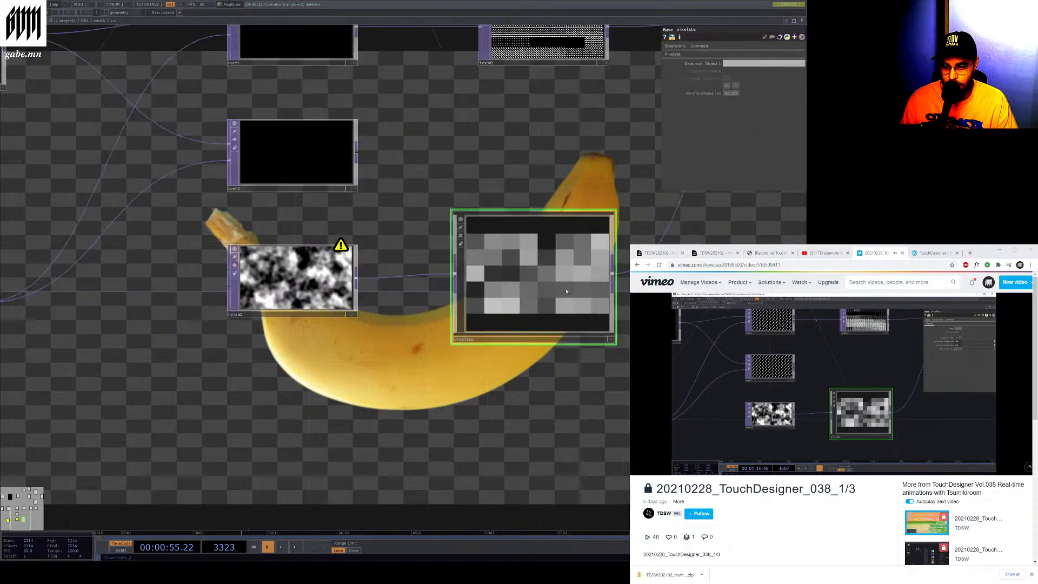
scroll(485, 306, down, 3)
scroll(485, 306, down, 3)
scroll(597, 226, up, 4)
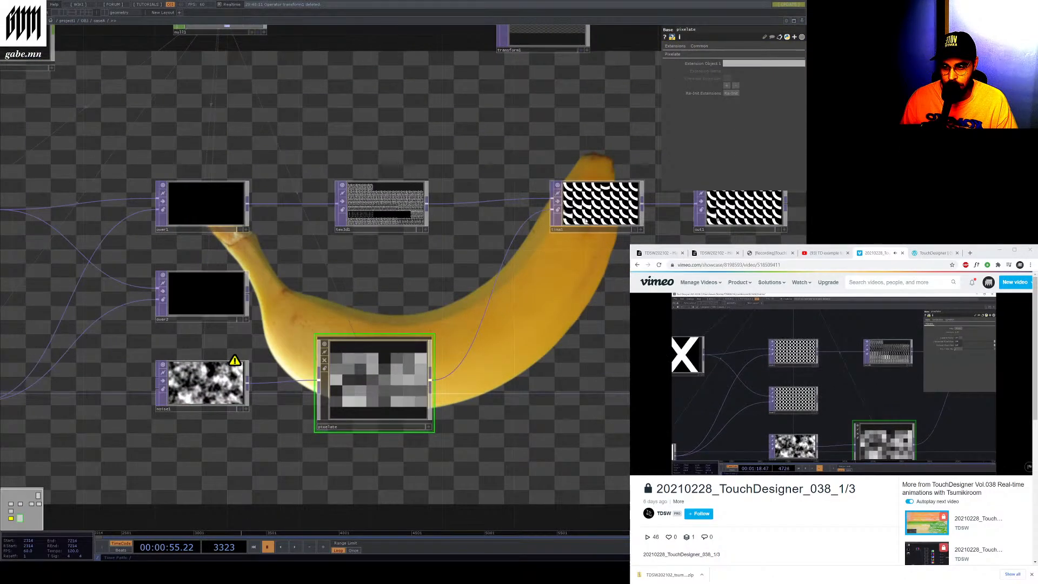
Select the Time Machine TOP, play the timeline briefly and pause it again
click(584, 220)
scroll(591, 227, up, 5)
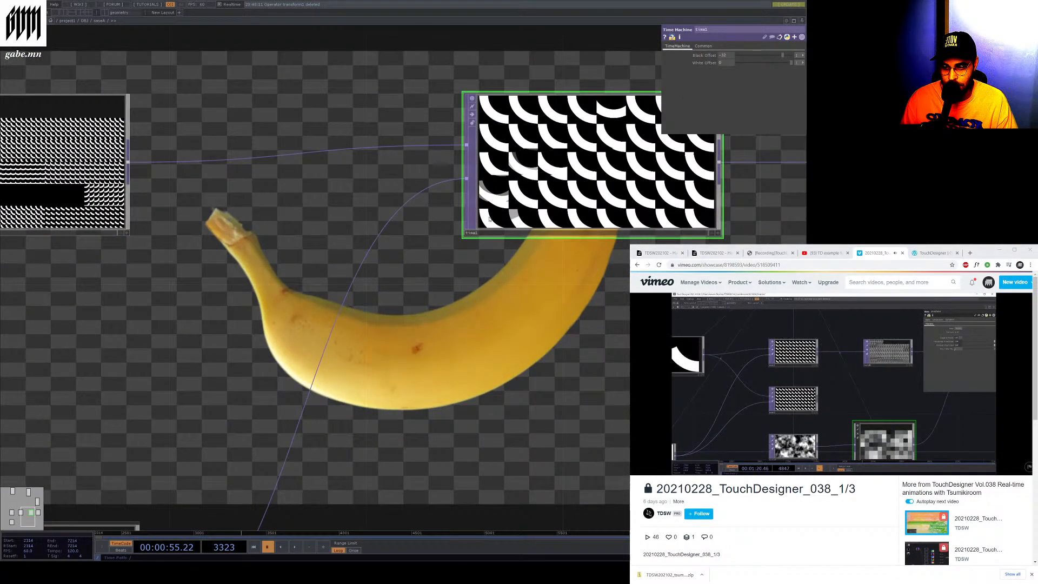
click(295, 548)
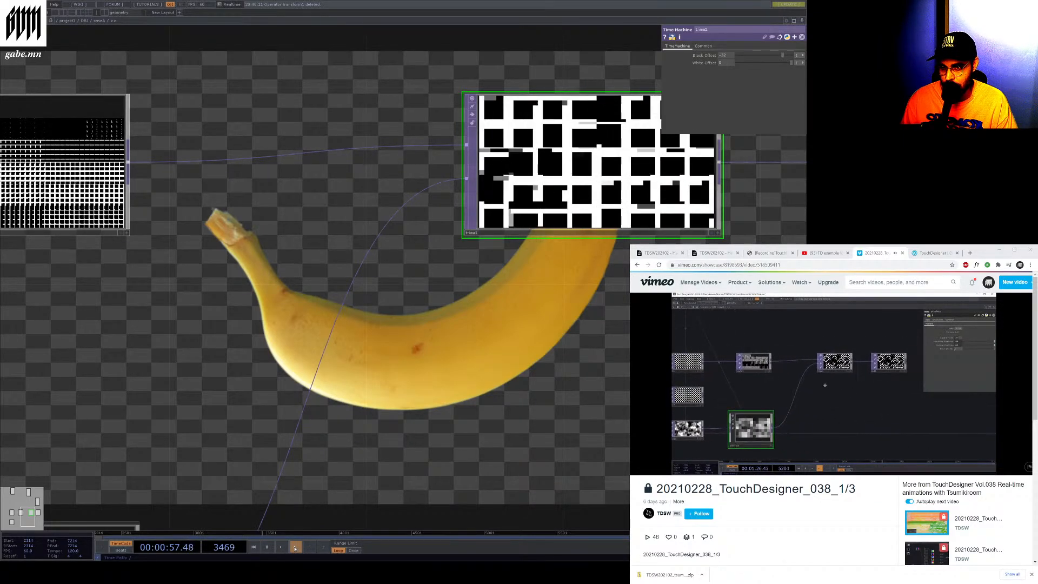
click(267, 547)
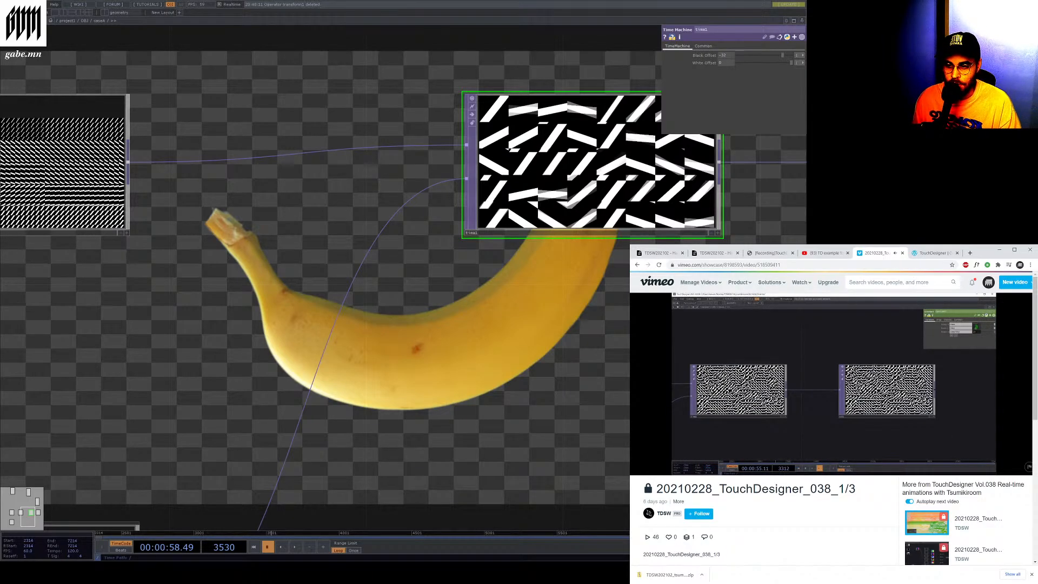
Try sliding the samplesy and resx values of the Constant CHOP feeding the Base component, undoing each change
scroll(559, 368, down, 11)
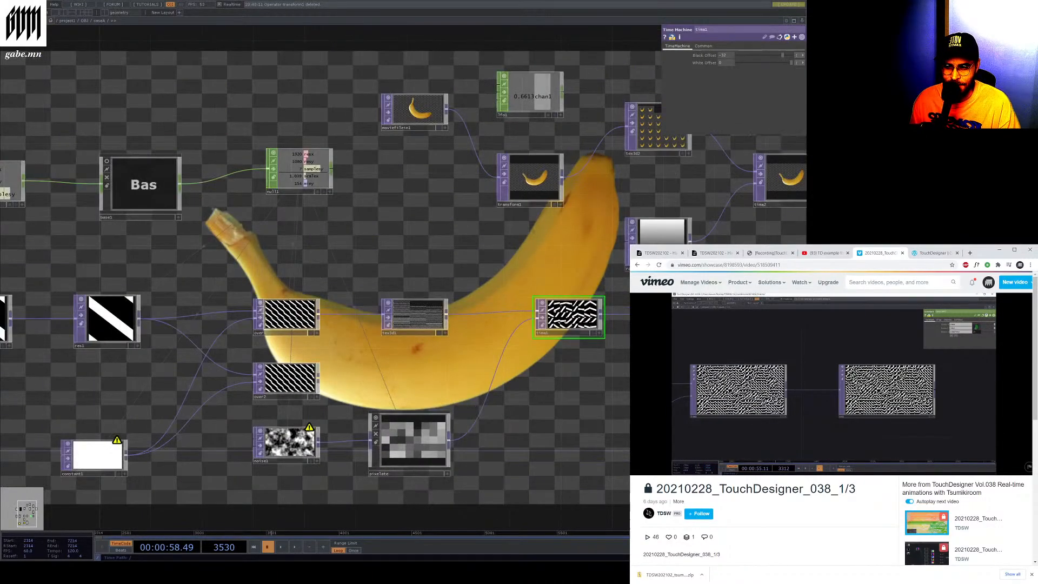
scroll(508, 354, down, 6)
scroll(596, 247, up, 3)
scroll(334, 266, up, 6)
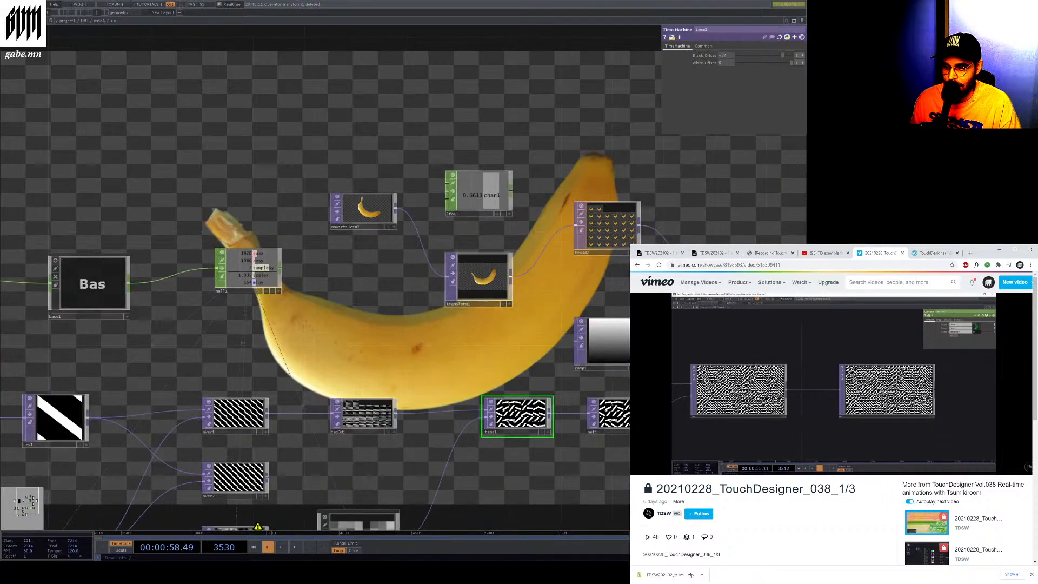
scroll(395, 336, down, 5)
scroll(81, 339, up, 5)
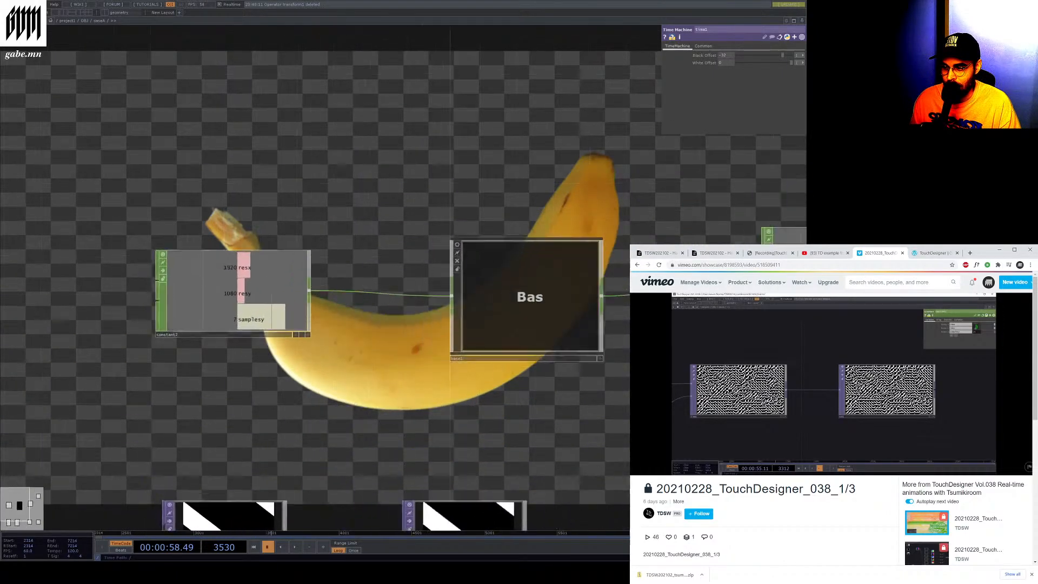
click(208, 307)
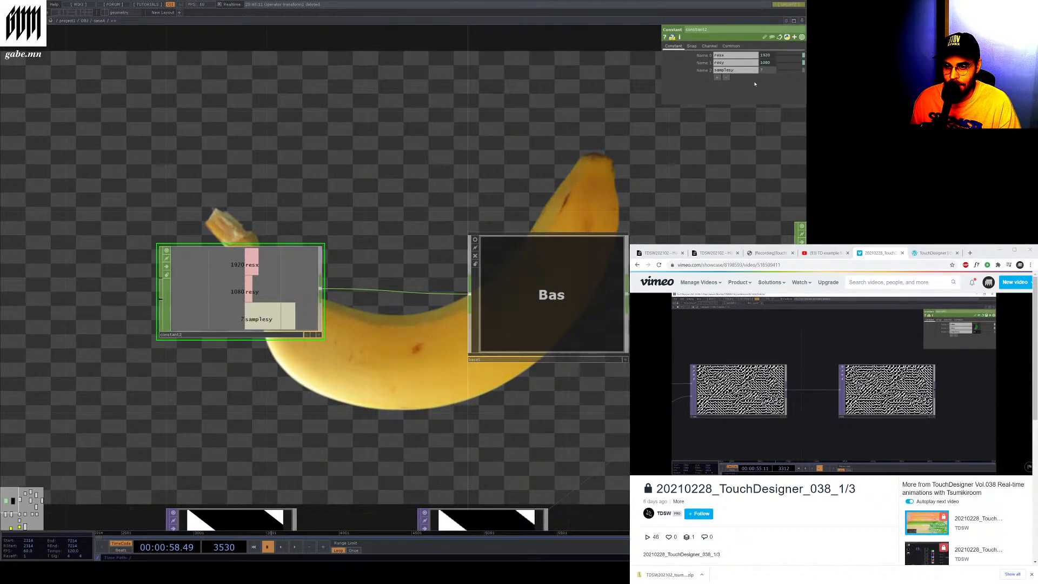
drag(803, 72, 783, 73)
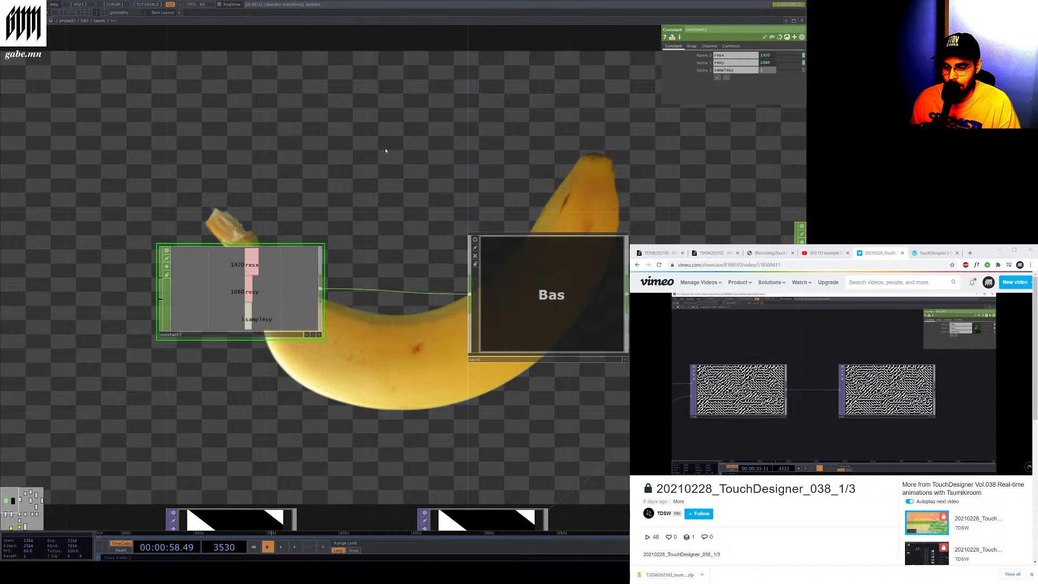
scroll(385, 151, down, 4)
scroll(508, 240, up, 2)
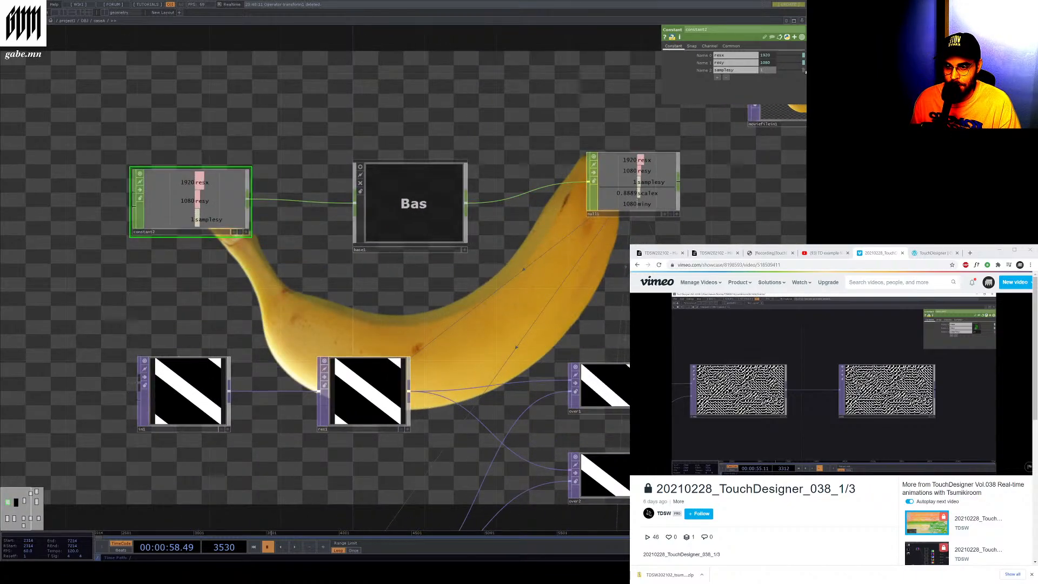
drag(805, 71, 766, 75)
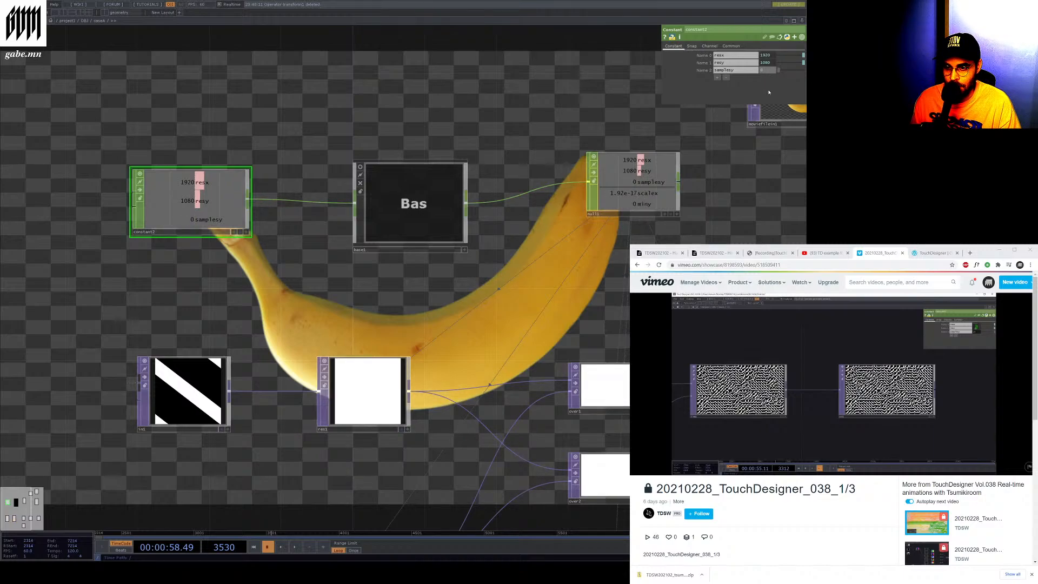
key(ctrl+z)
key(ctrl+z)
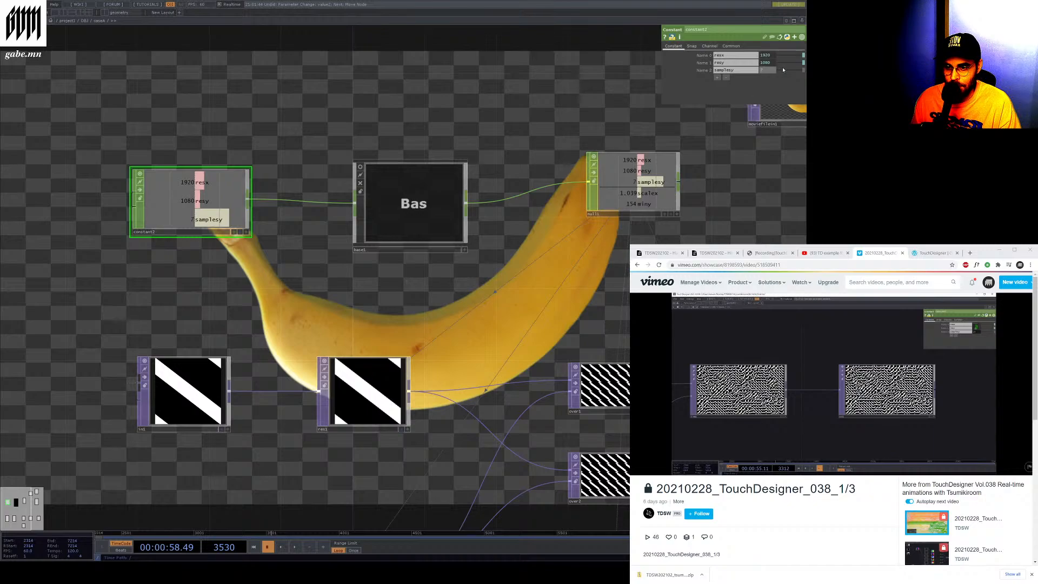
drag(803, 55, 787, 60)
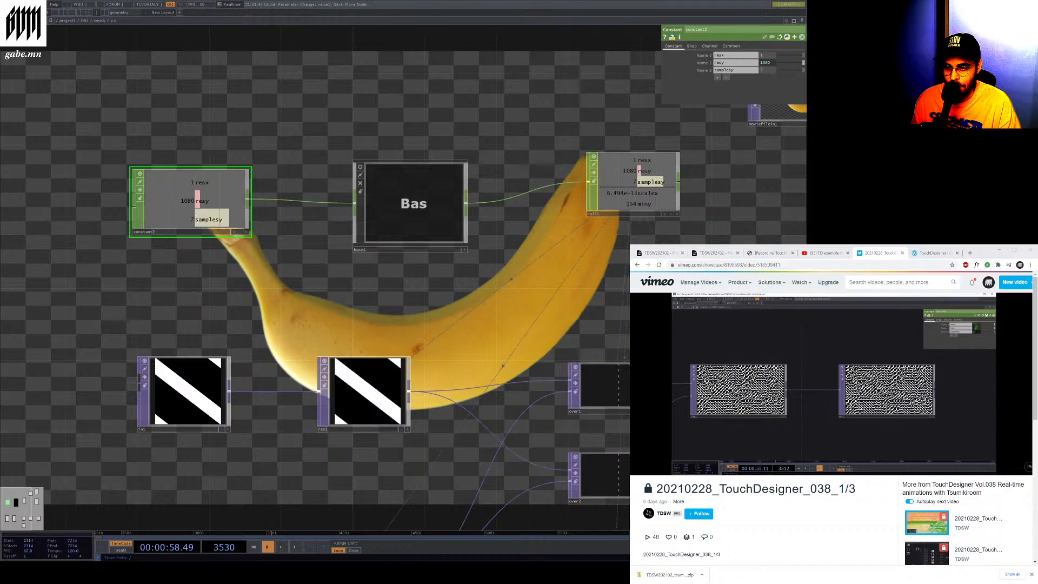
key(ctrl+z)
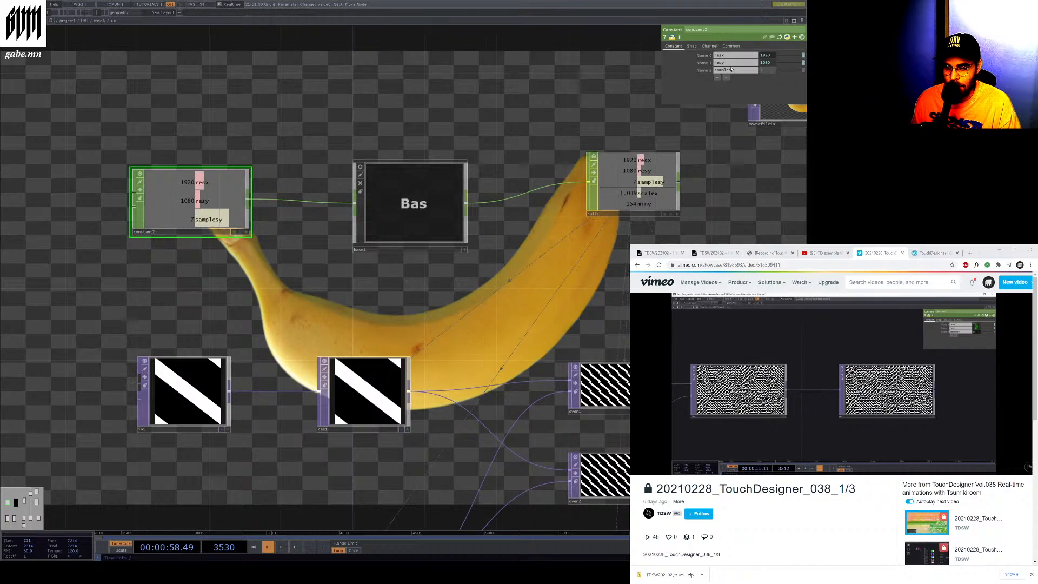
Enter the Base component to view the CHOP network inside it
scroll(243, 197, down, 3)
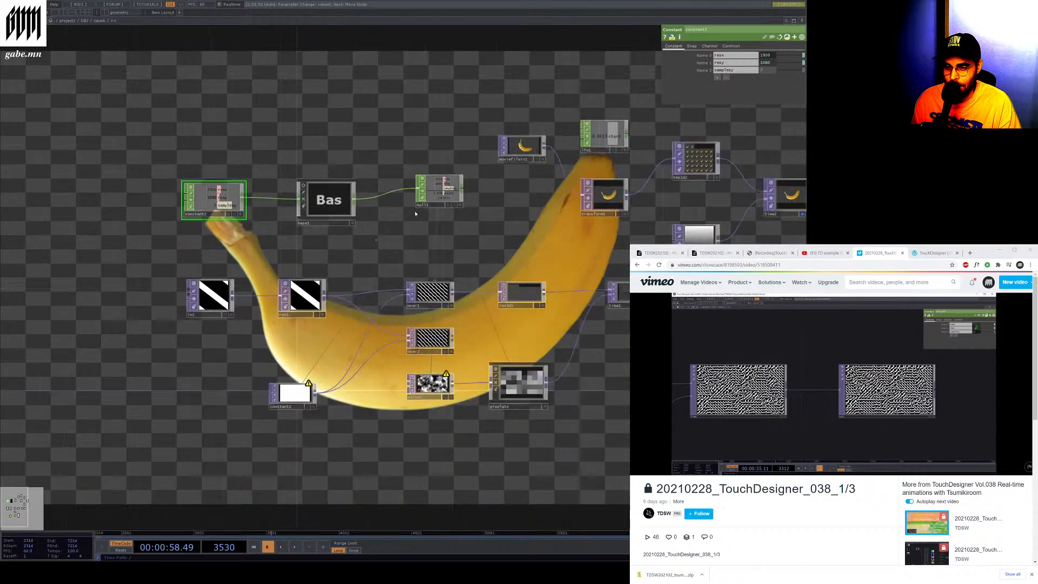
scroll(427, 207, up, 3)
scroll(180, 214, up, 2)
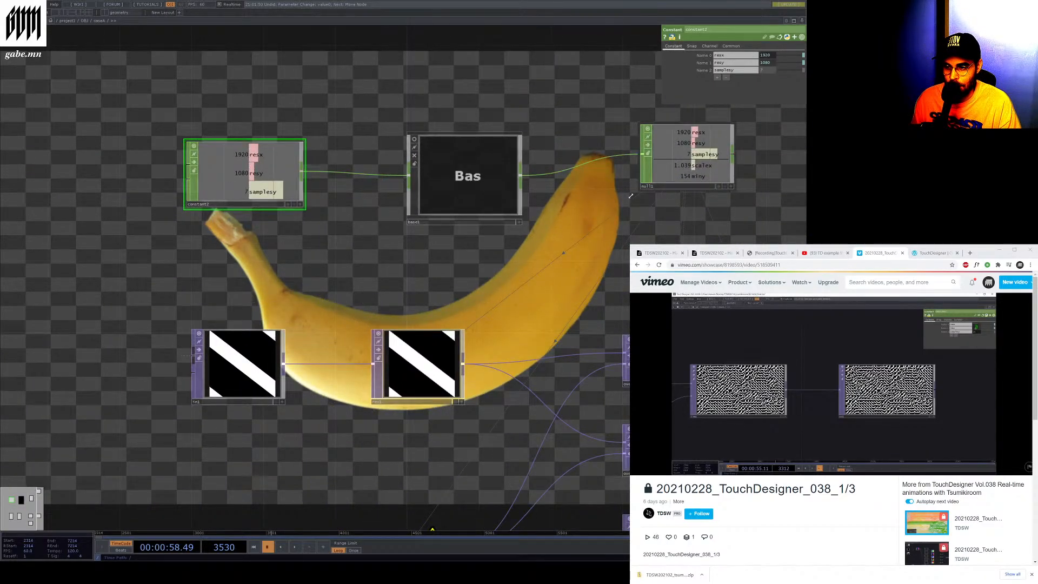
key(i)
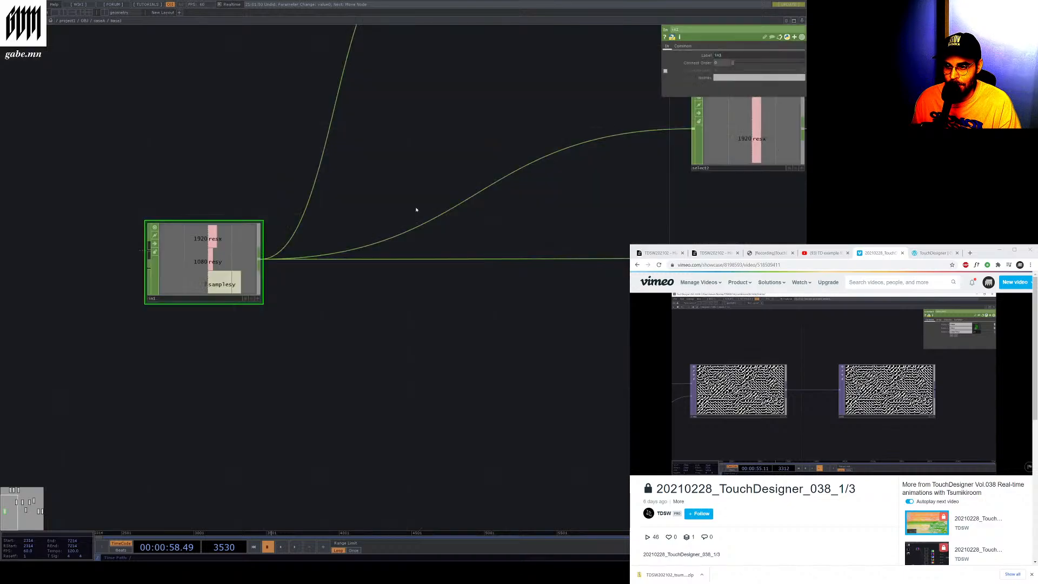
scroll(156, 268, down, 3)
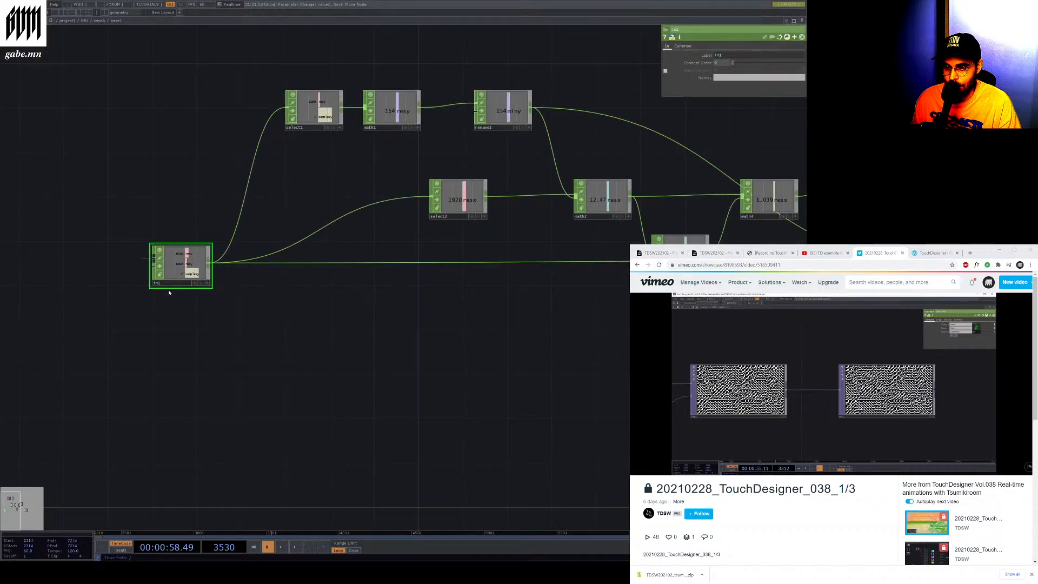
scroll(169, 292, down, 2)
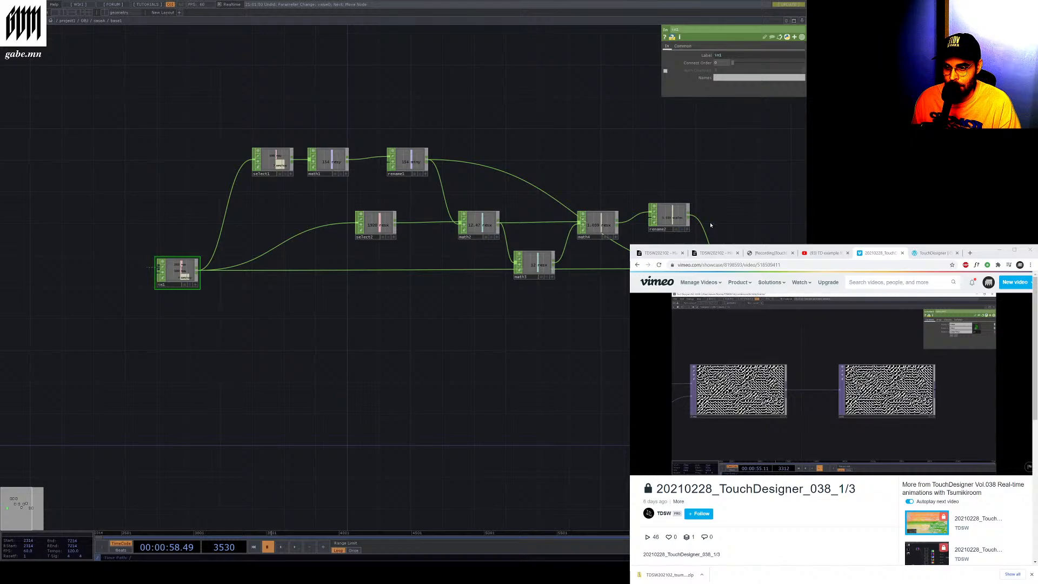
Inspect the Rename and Math CHOPs inside the Base component
scroll(711, 225, up, 3)
click(613, 237)
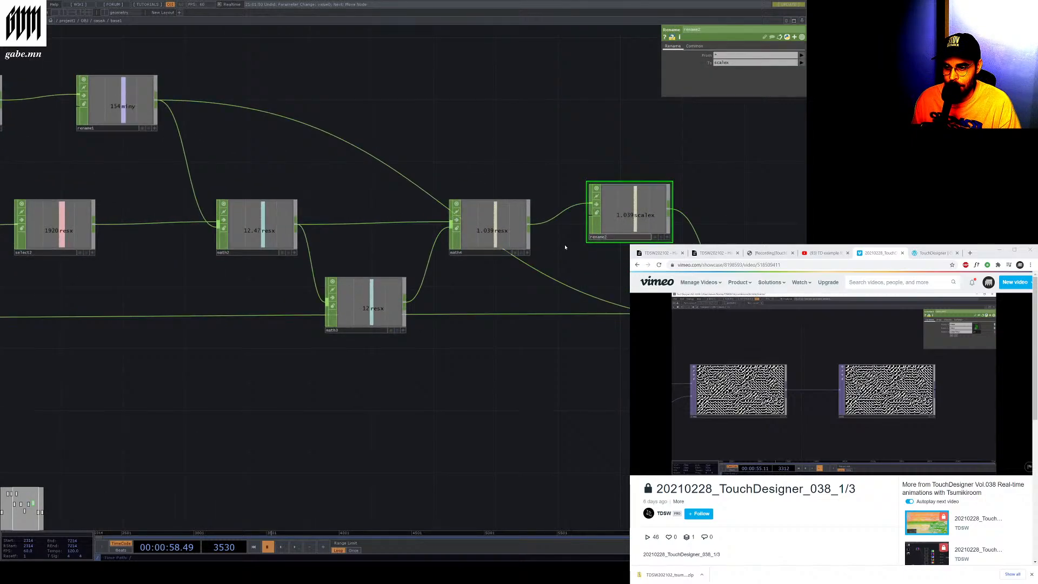
click(461, 253)
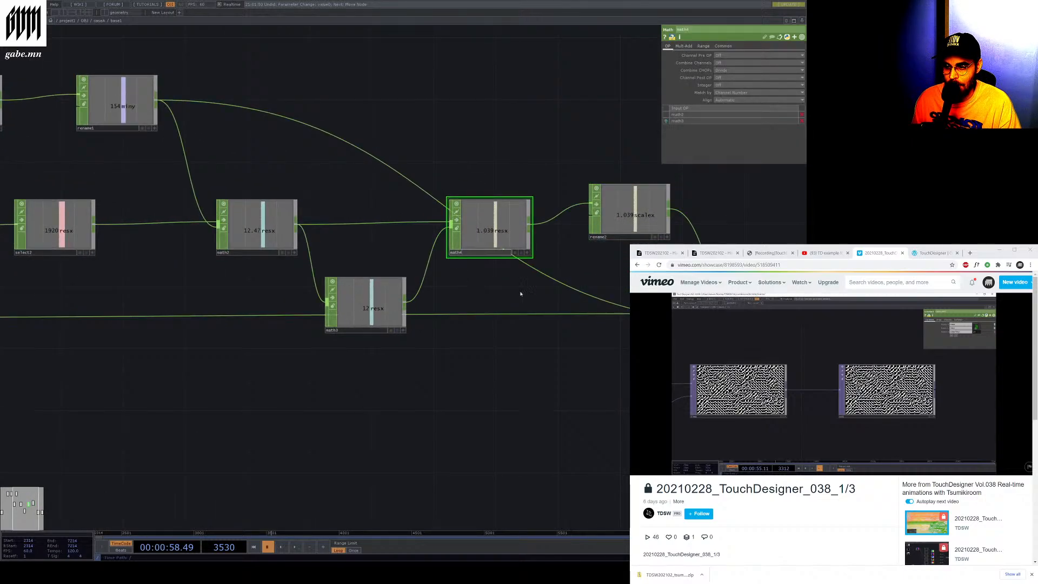
scroll(520, 294, down, 3)
scroll(287, 273, up, 3)
scroll(466, 272, down, 3)
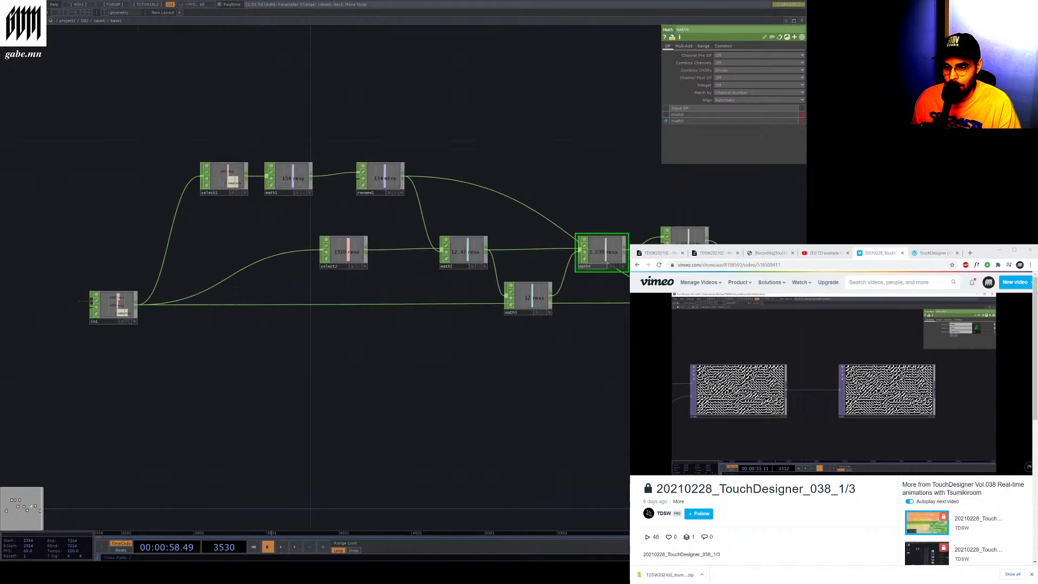
scroll(648, 274, up, 3)
scroll(670, 254, down, 3)
scroll(201, 278, up, 5)
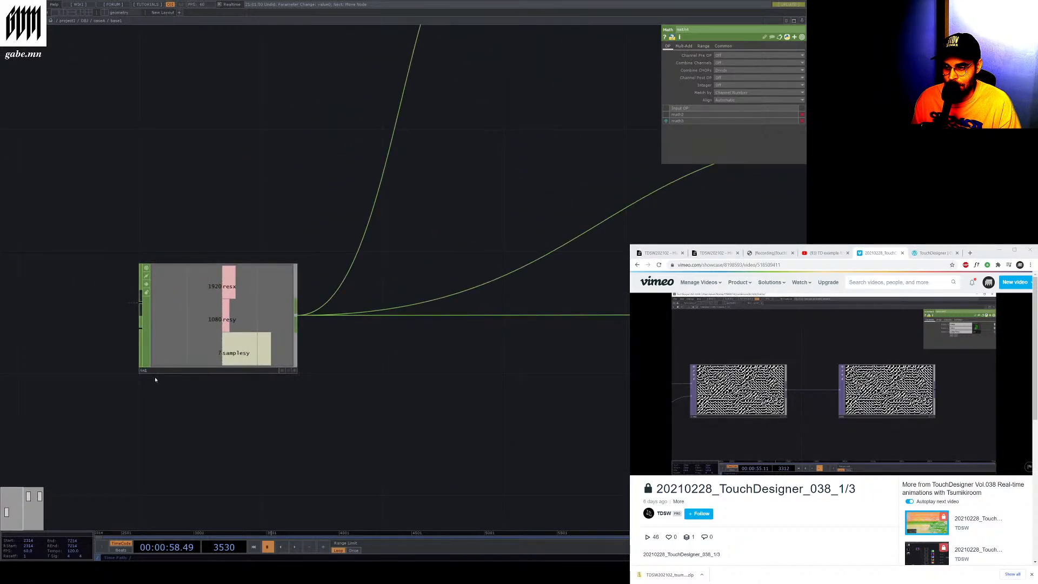
Select the In CHOP inside the Base component and view its Common parameters
click(145, 358)
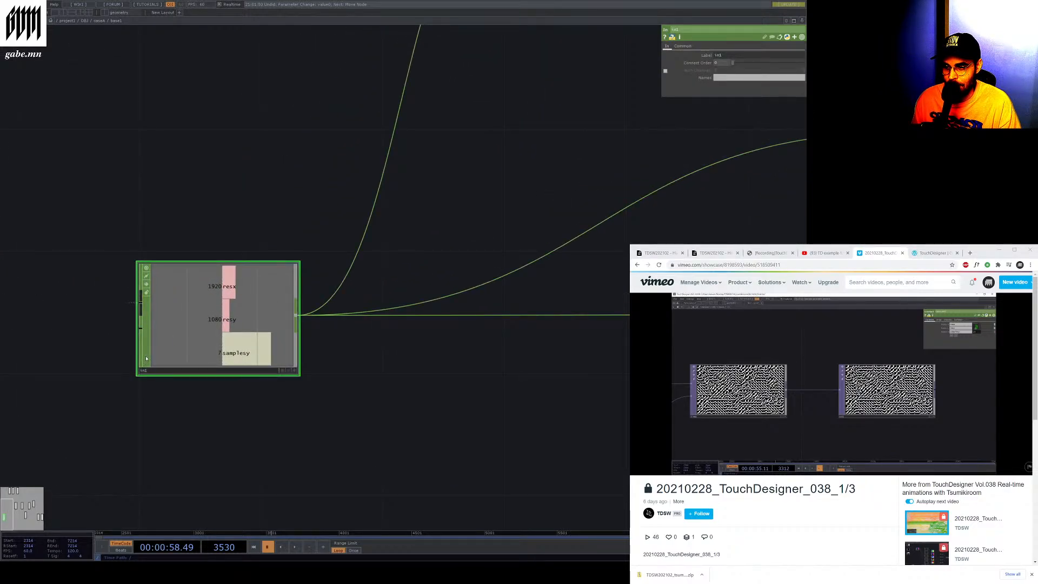
click(679, 46)
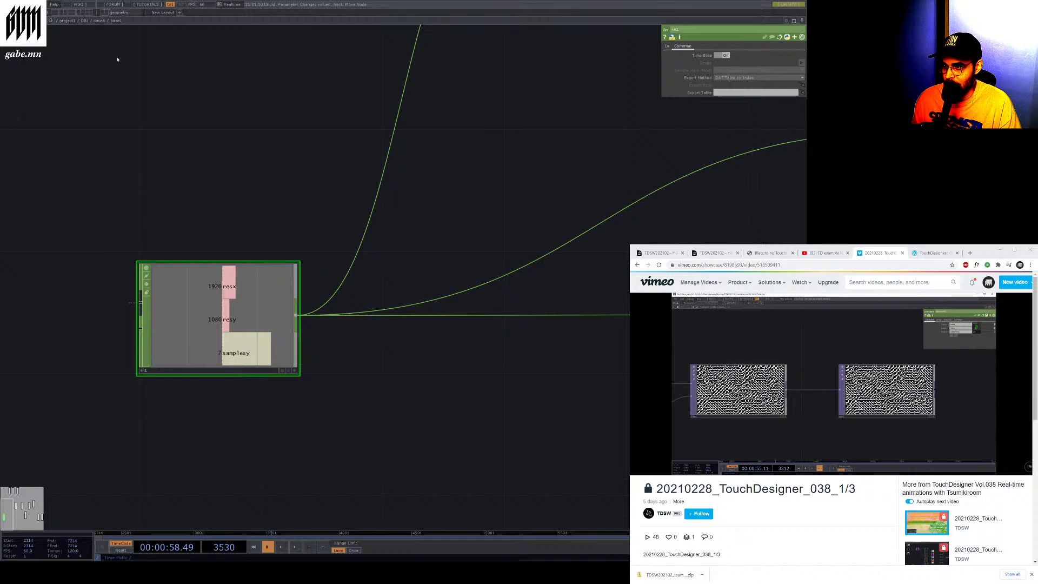
scroll(220, 211, down, 5)
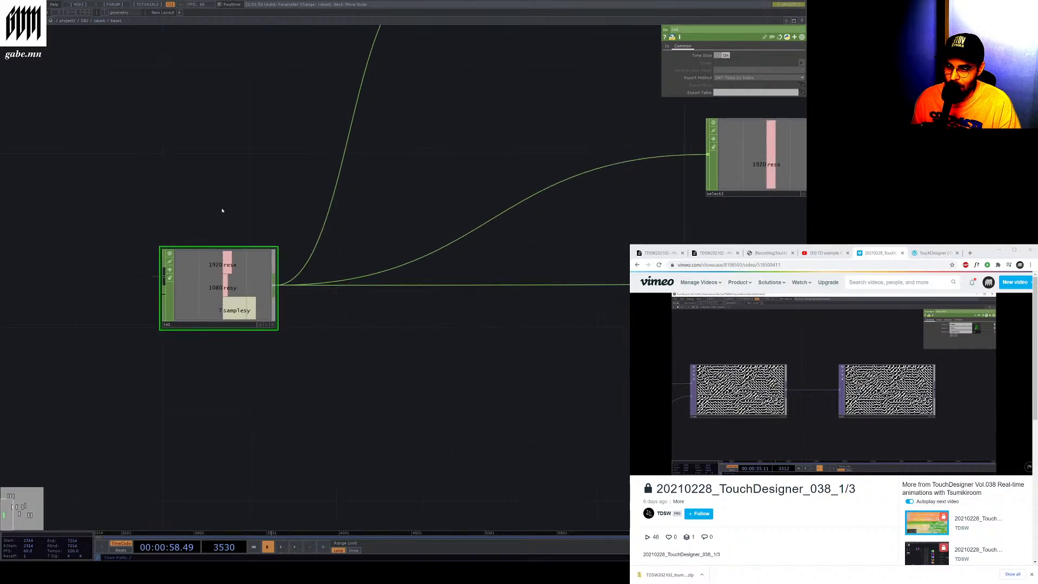
scroll(166, 238, down, 2)
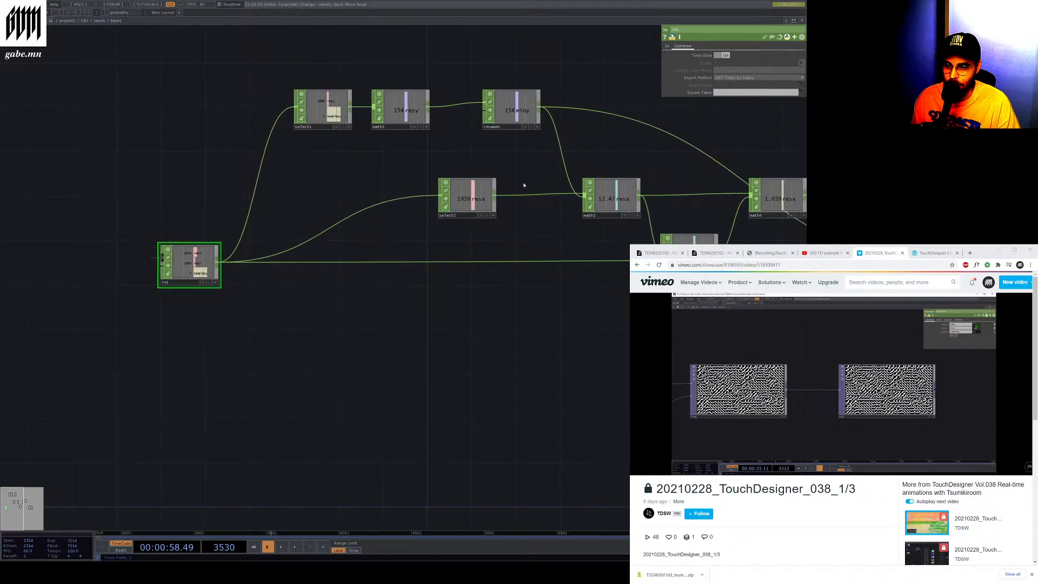
scroll(793, 205, up, 3)
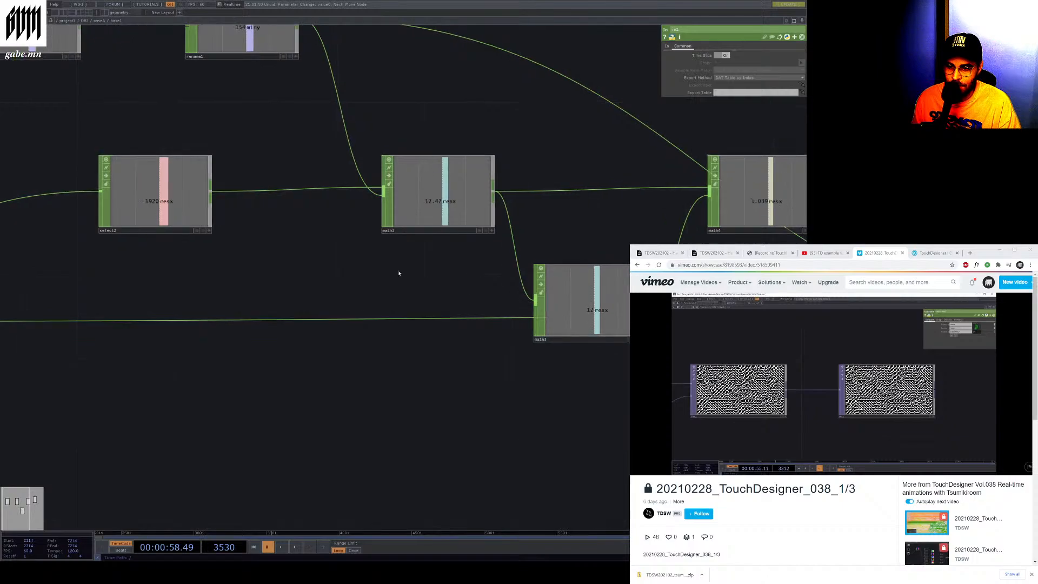
scroll(295, 269, down, 3)
scroll(413, 257, down, 2)
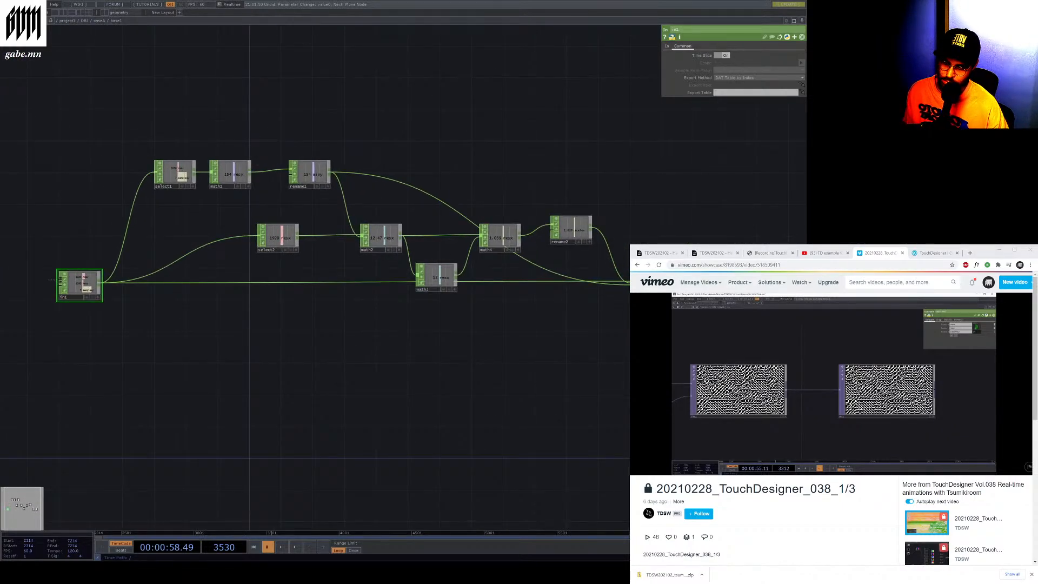
Inspect the Merge and Rename CHOPs at the end of the CHOP chain inside the Base component
scroll(618, 276, up, 4)
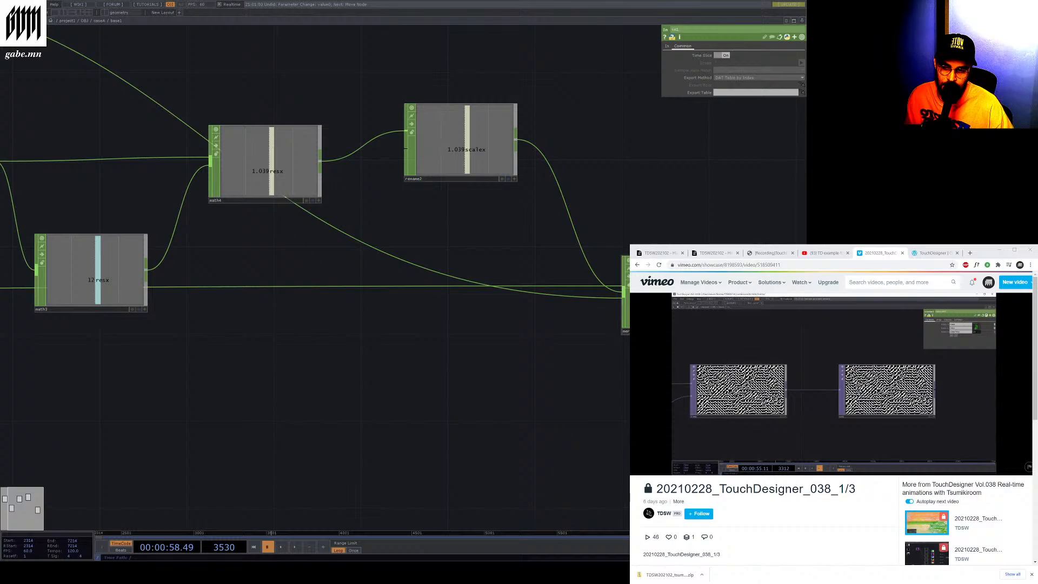
click(625, 286)
scroll(625, 286, down, 3)
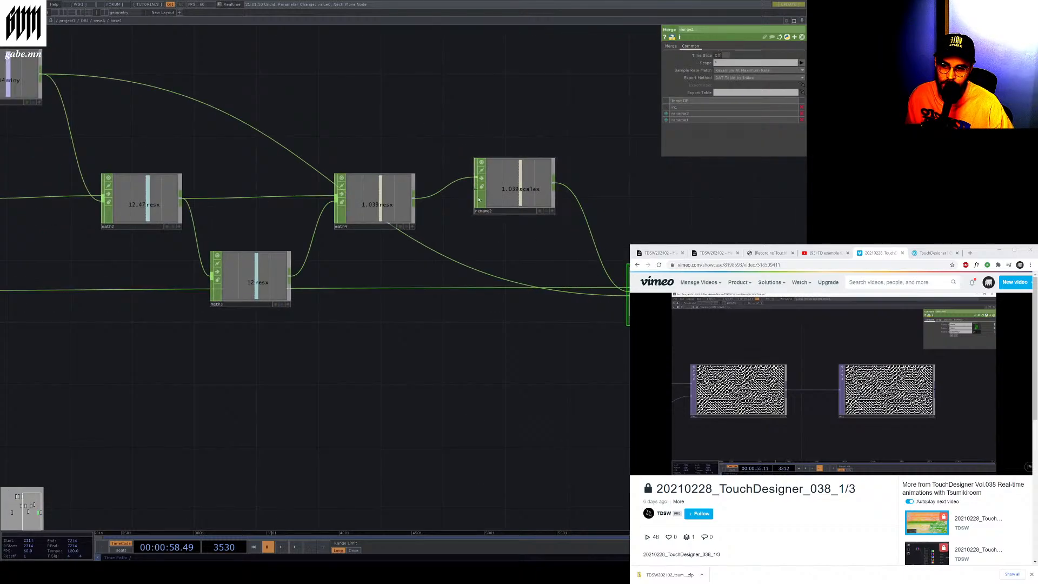
click(480, 200)
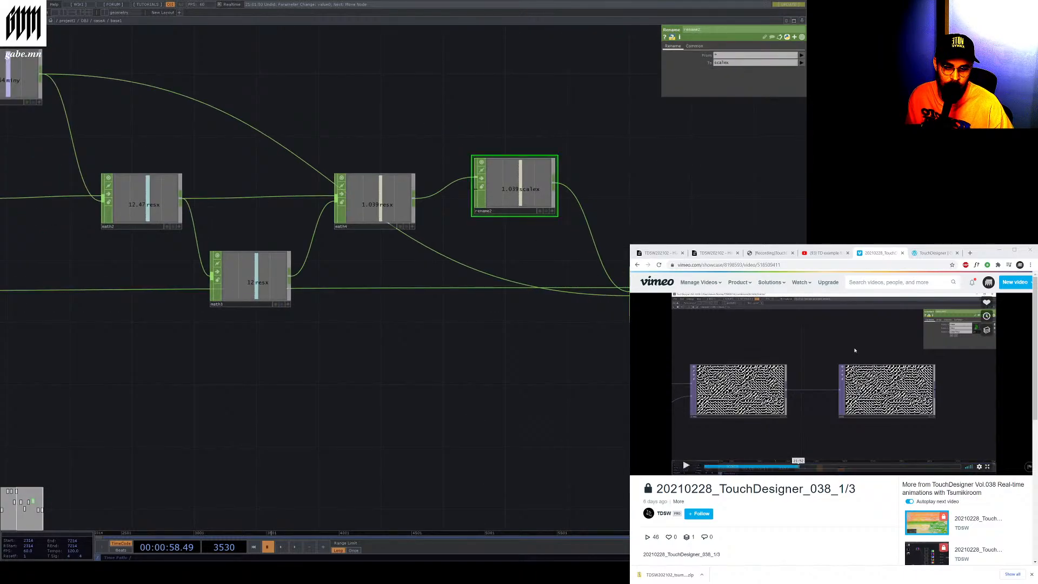
Resume the tutorial video and go back up to review the movie, Transform, LFO, Texture 3D and Time Machine network
click(855, 350)
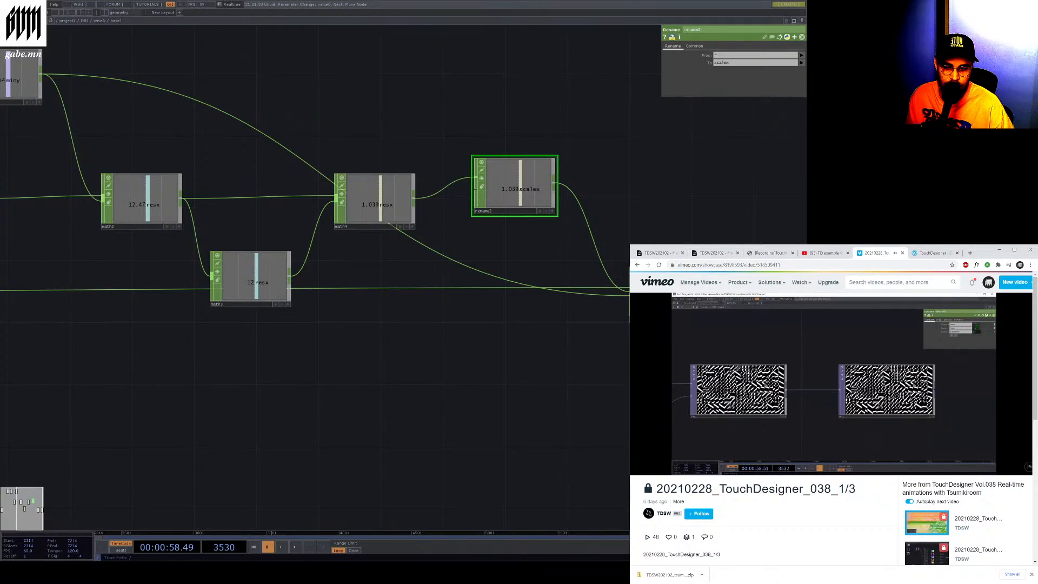
click(100, 20)
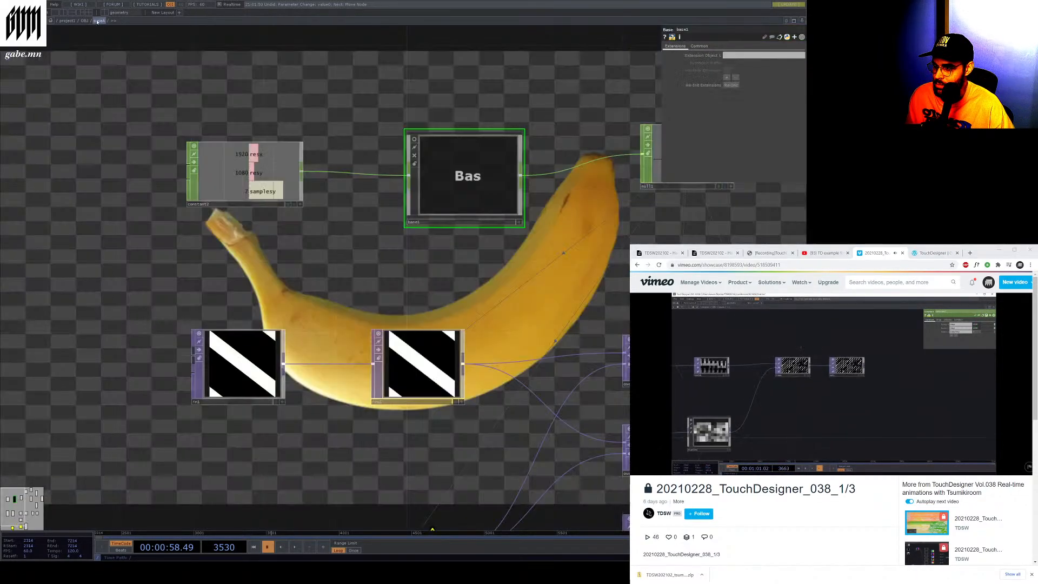
scroll(294, 236, down, 5)
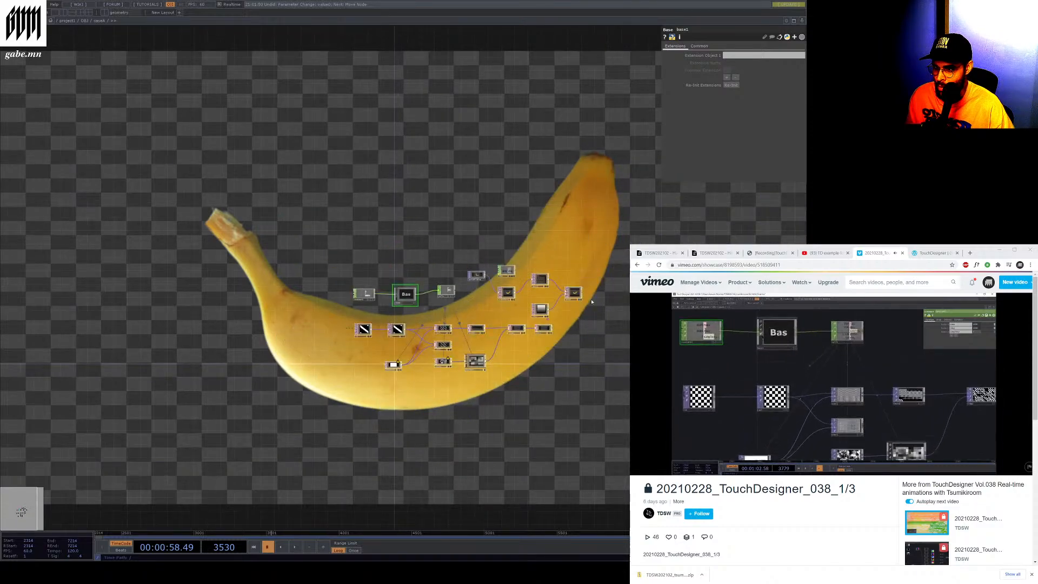
scroll(400, 293, up, 5)
click(401, 293)
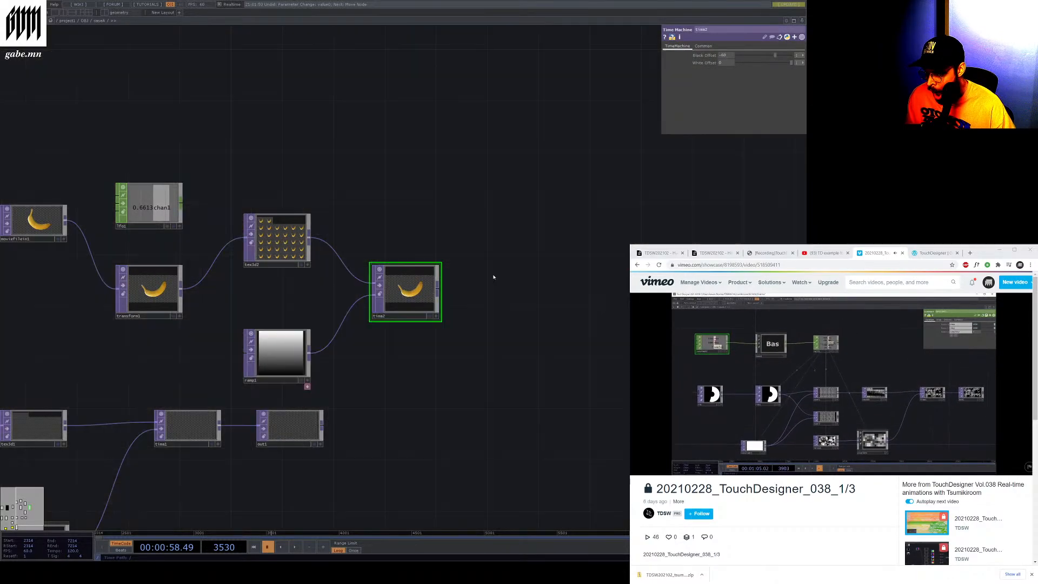
scroll(468, 319, down, 5)
scroll(468, 319, up, 3)
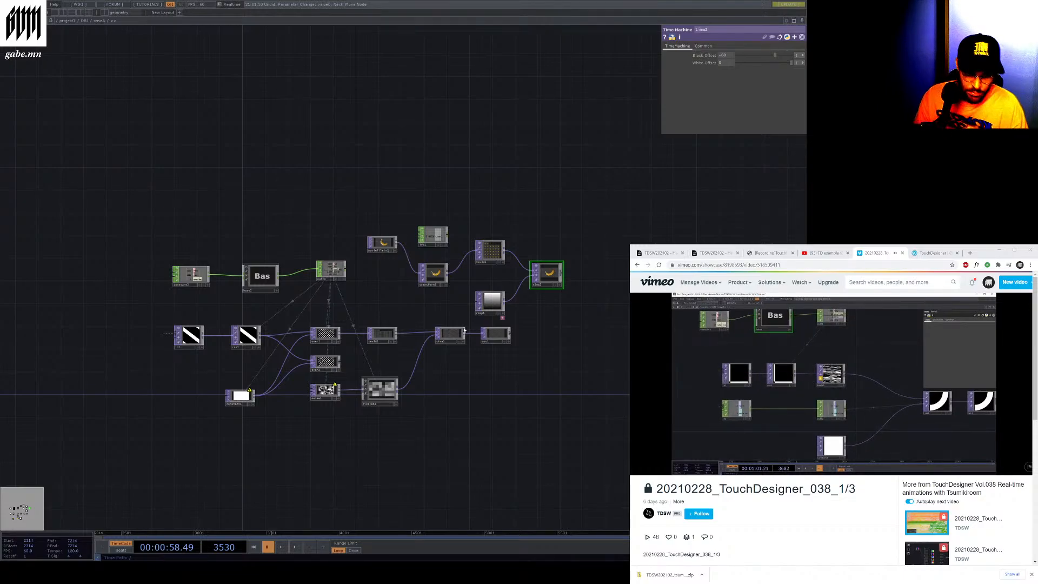
Skip ahead in the tutorial video and open the network copy with the Constant CHOP, Base component and Null CHOP
mouse_move(780, 443)
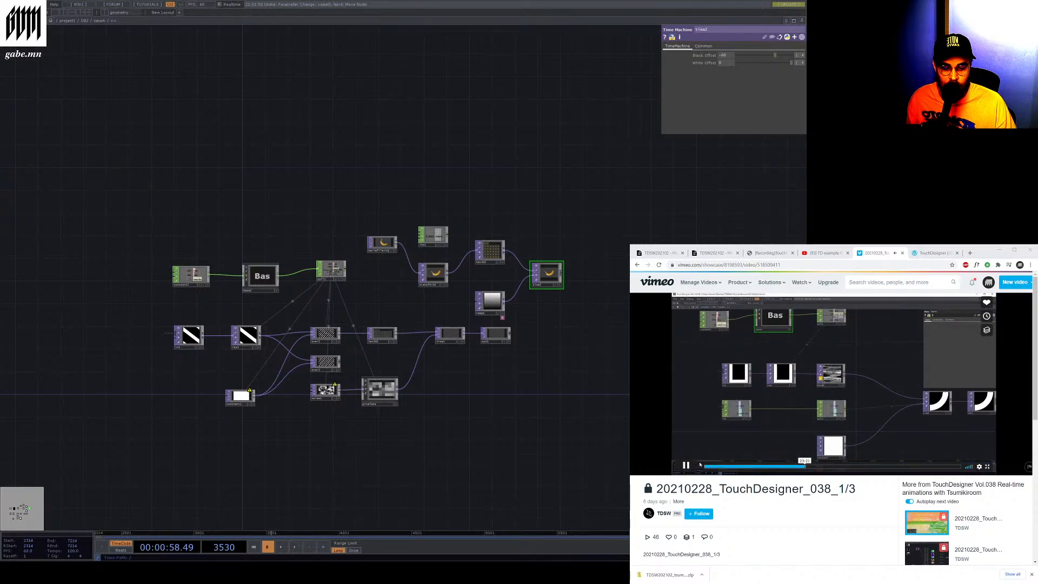
click(700, 464)
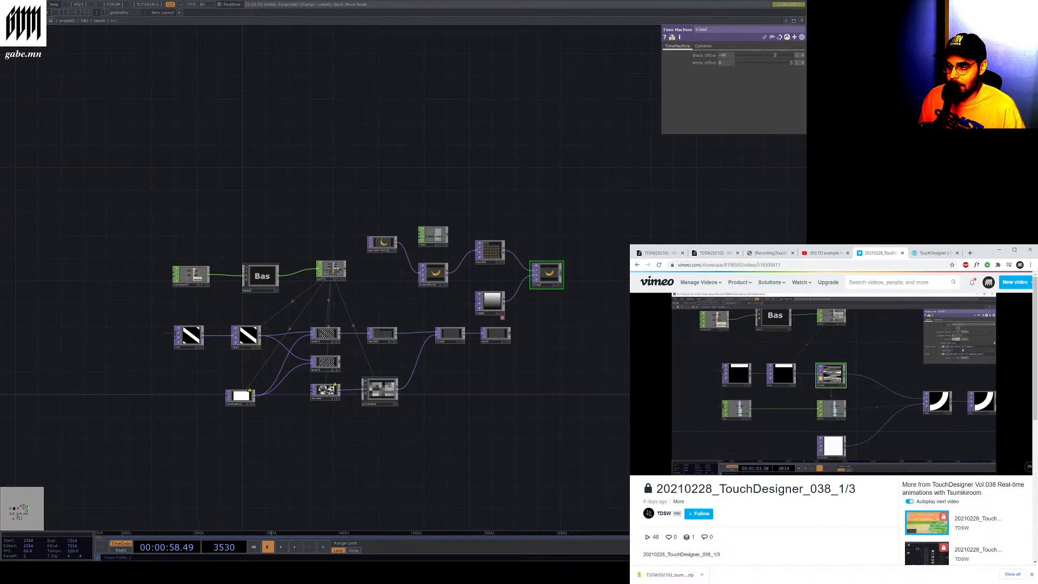
click(85, 20)
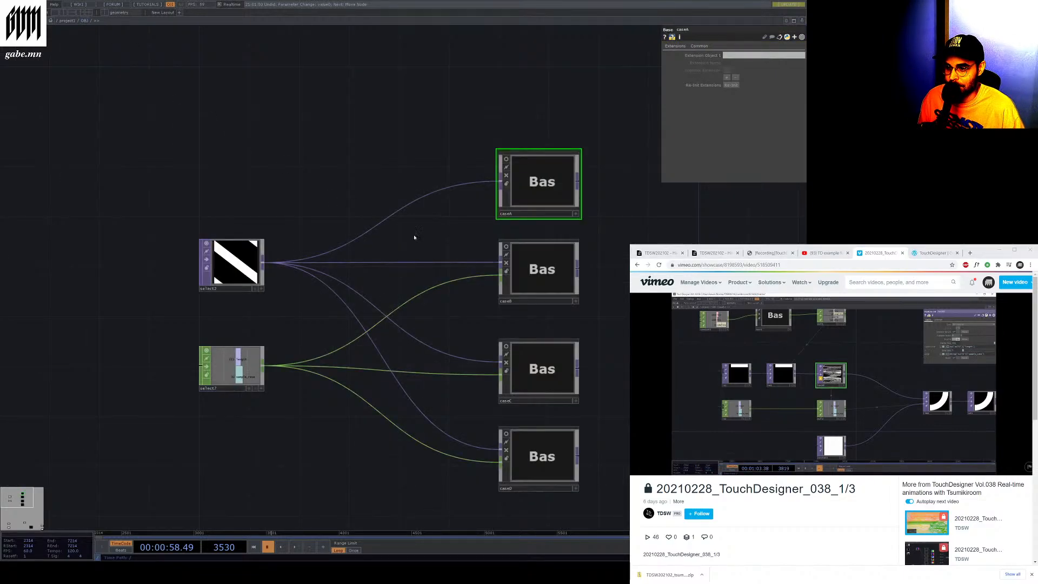
double_click(505, 288)
scroll(513, 288, down, 4)
drag(533, 285, 619, 283)
scroll(372, 290, up, 4)
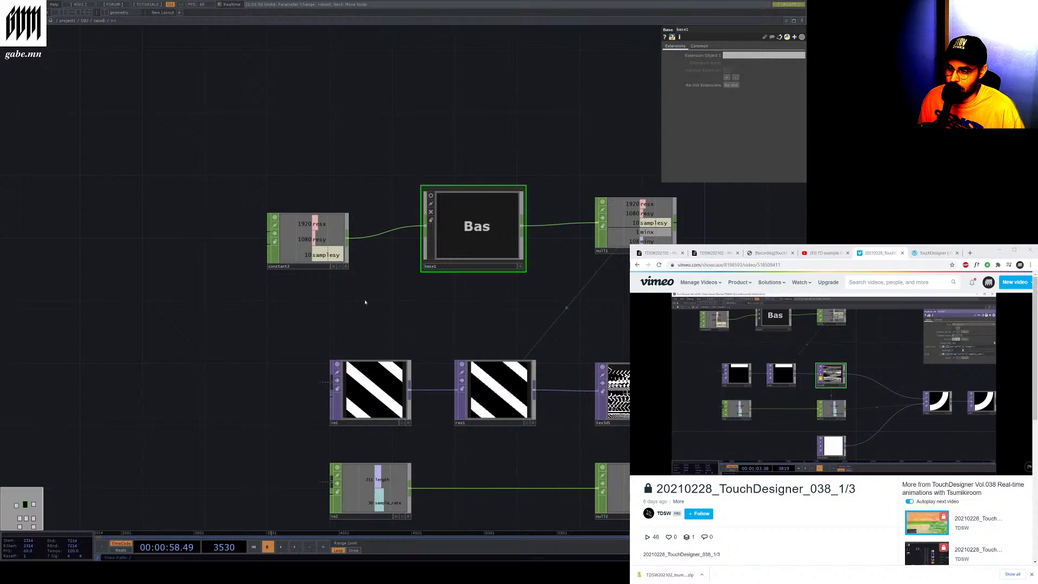
scroll(365, 303, down, 2)
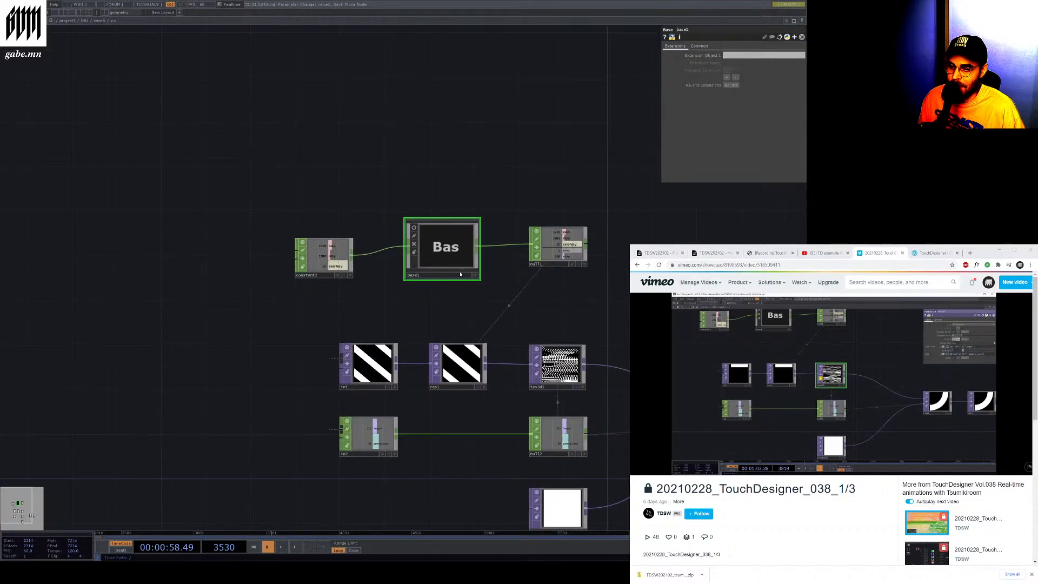
scroll(459, 272, up, 4)
scroll(351, 264, down, 2)
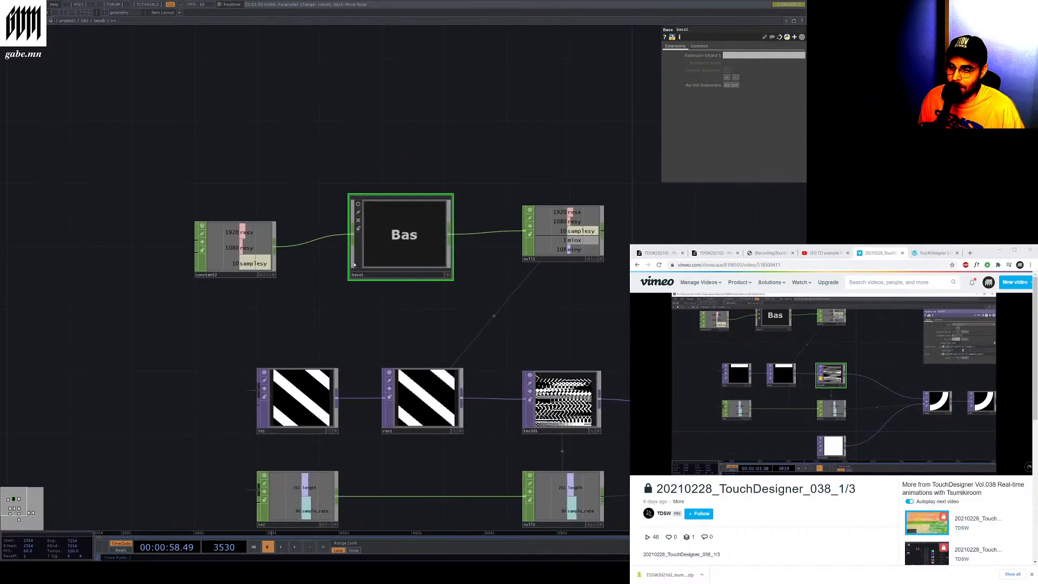
Enter the Base component to examine its Select, Math and Rename CHOPs, then return to the parent network
key(i)
scroll(486, 308, down, 3)
drag(92, 354, 258, 345)
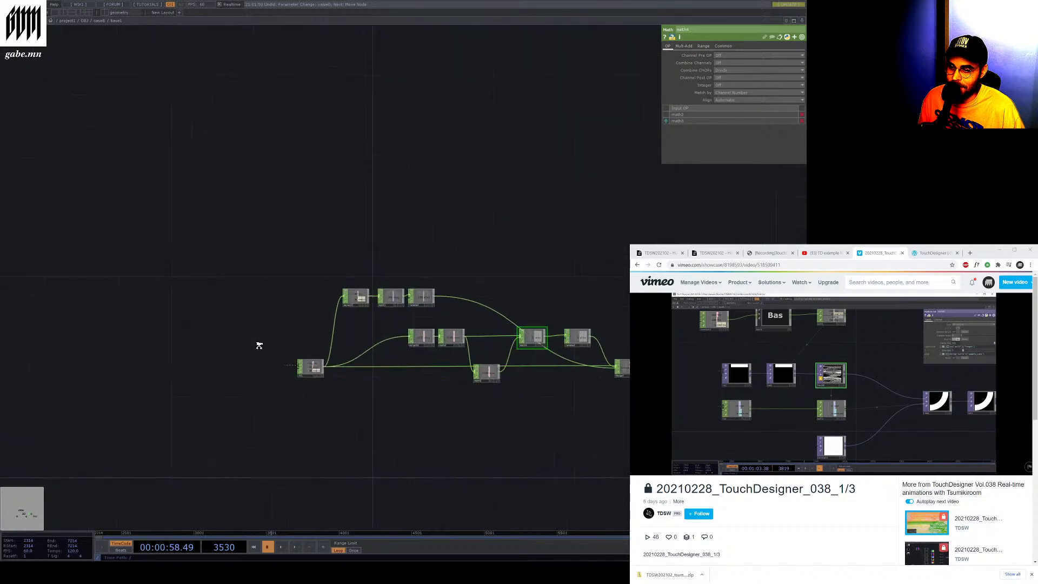
scroll(258, 345, up, 5)
scroll(208, 371, down, 6)
scroll(692, 393, up, 4)
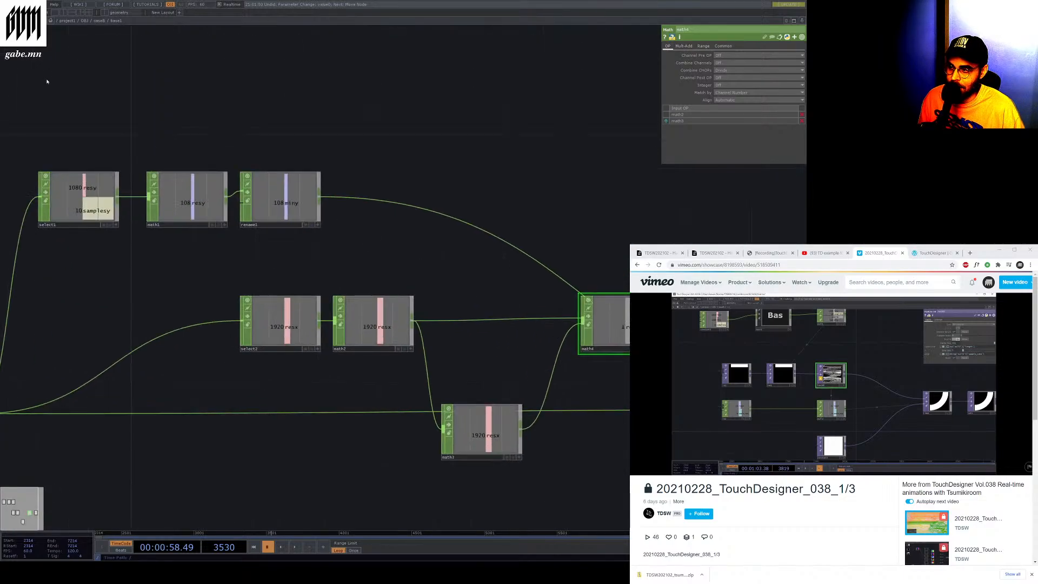
click(97, 21)
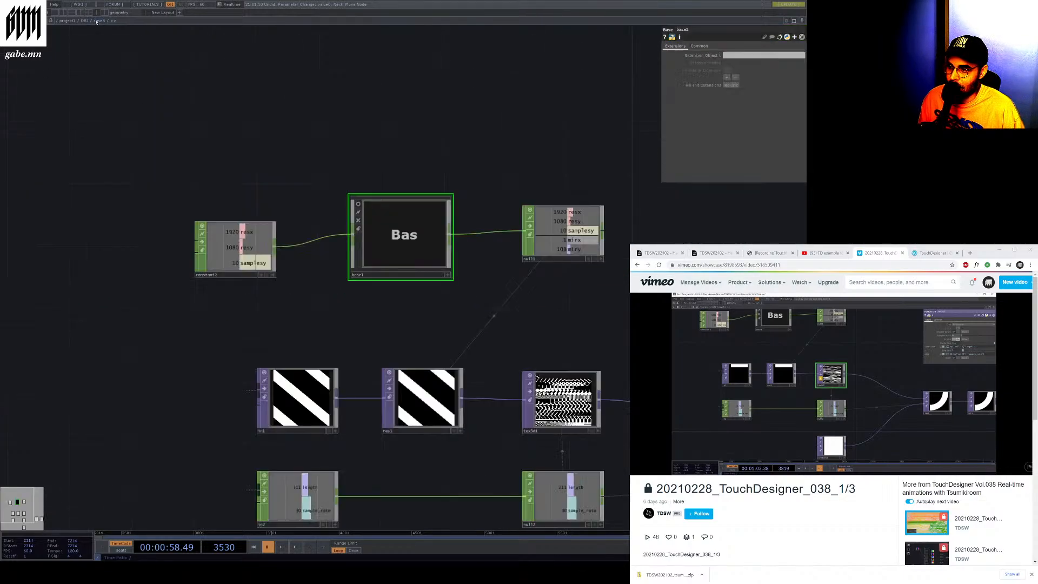
Play the timeline and select the Texture 3D TOP to examine its cache size and step expressions
scroll(271, 279, down, 3)
scroll(298, 357, up, 3)
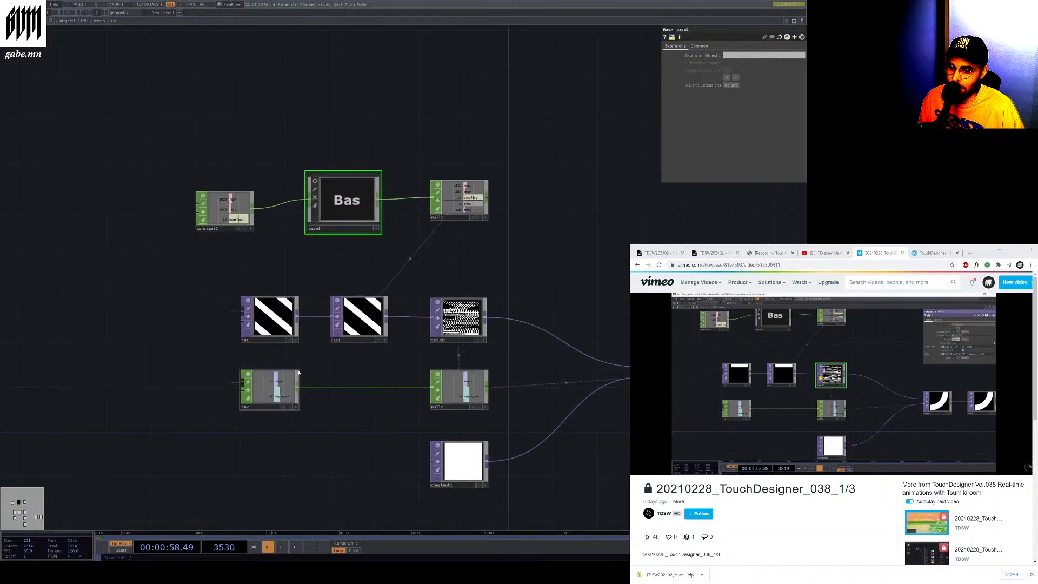
scroll(294, 364, up, 2)
scroll(294, 364, down, 3)
scroll(461, 232, up, 4)
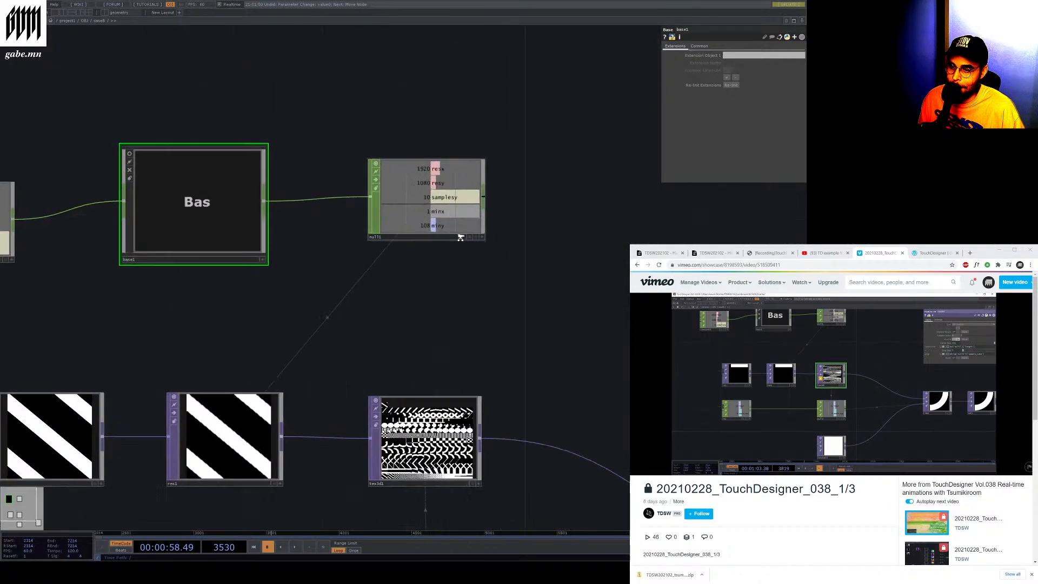
scroll(396, 175, down, 4)
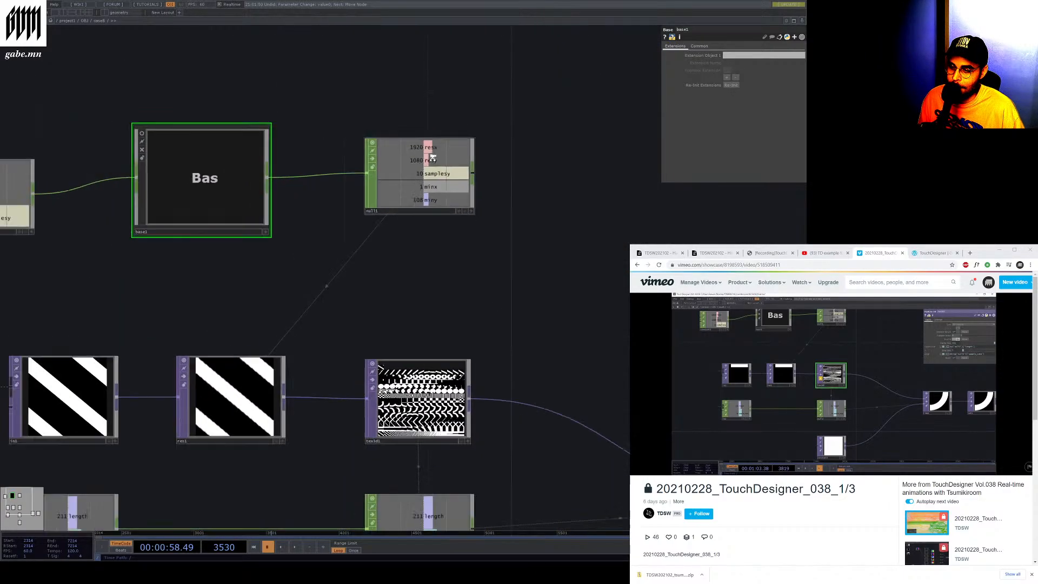
scroll(400, 374, up, 5)
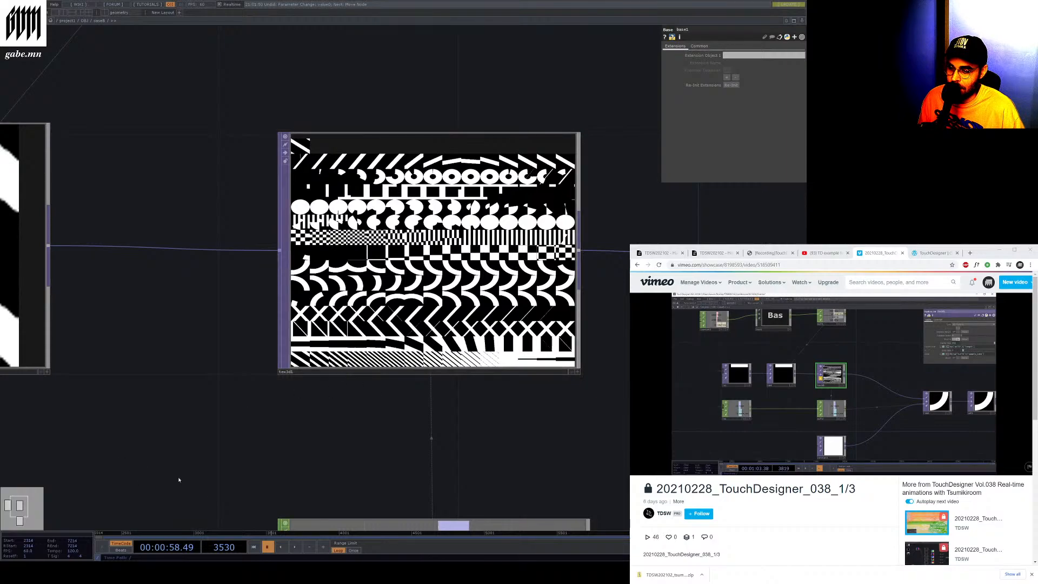
click(295, 547)
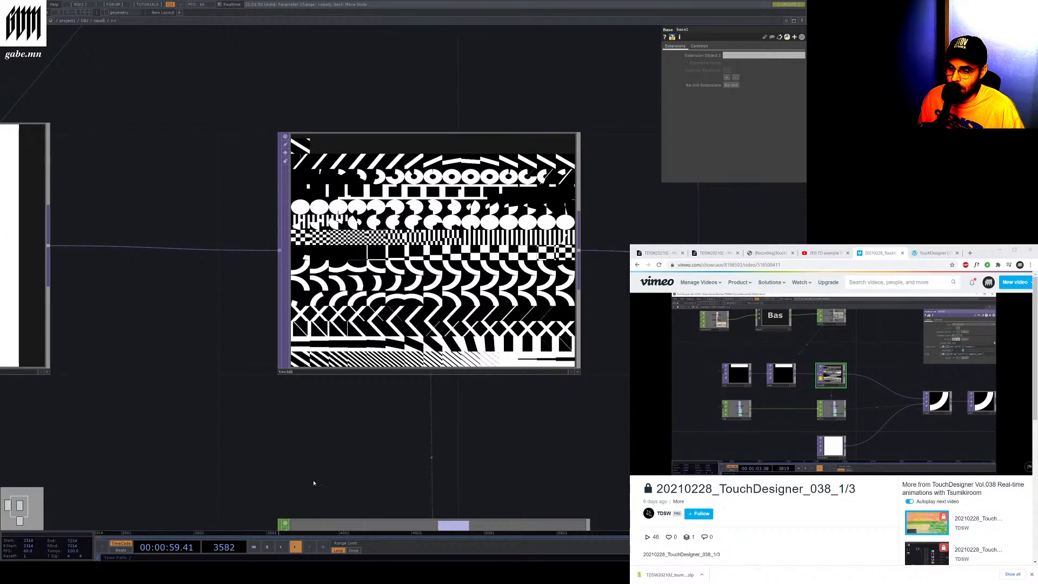
click(344, 374)
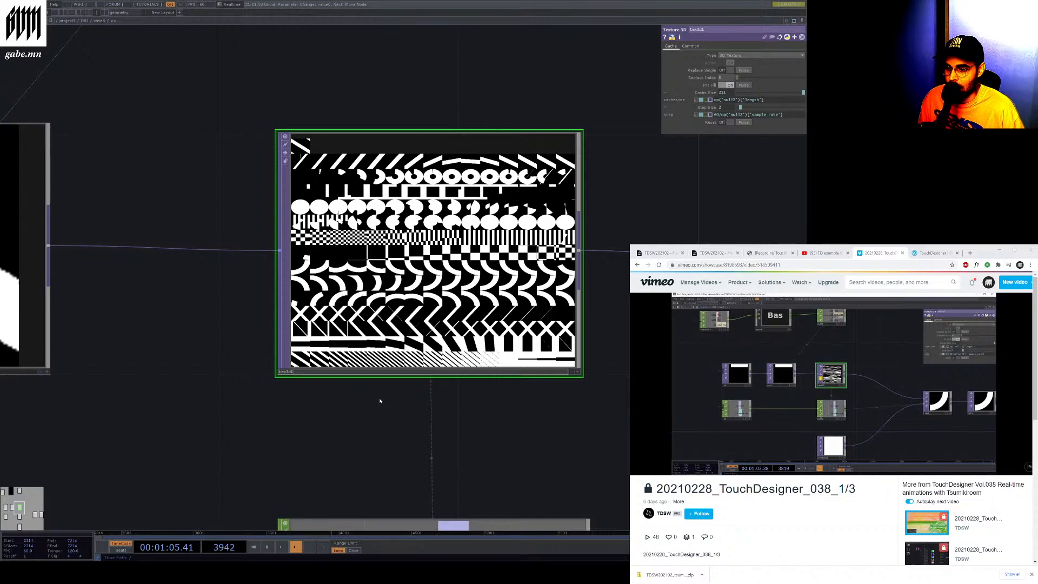
Examine the Time Machine TOP and Out TOP at the end of the chain, then pause the timeline
scroll(380, 400, down, 3)
scroll(380, 399, down, 2)
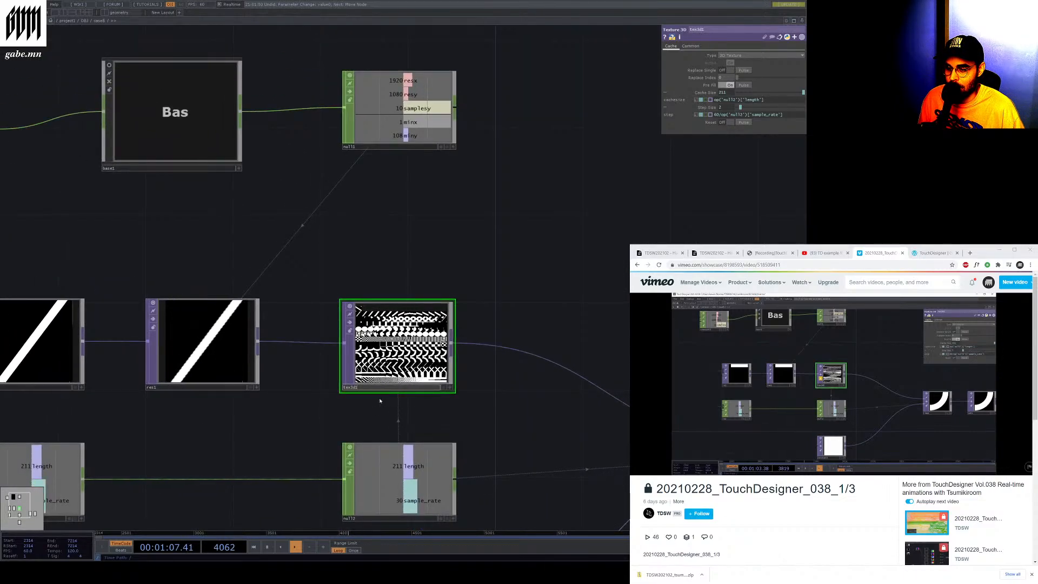
key(h)
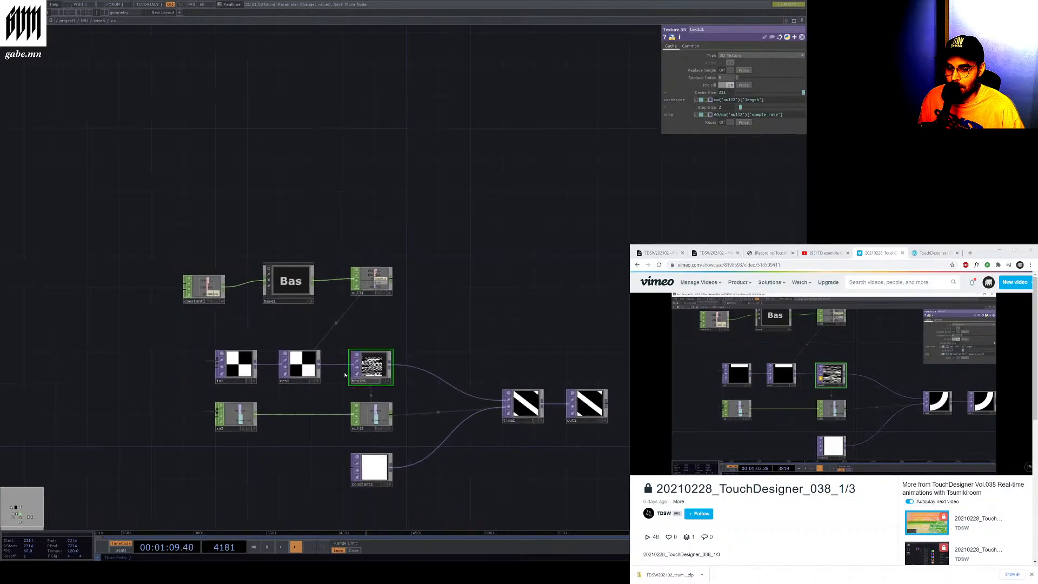
scroll(588, 471, up, 3)
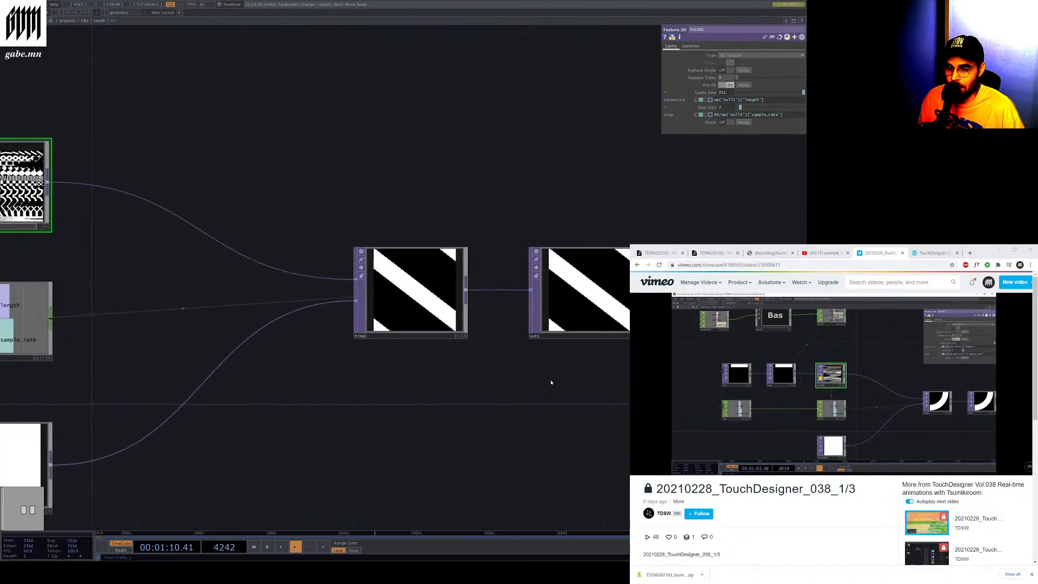
click(556, 335)
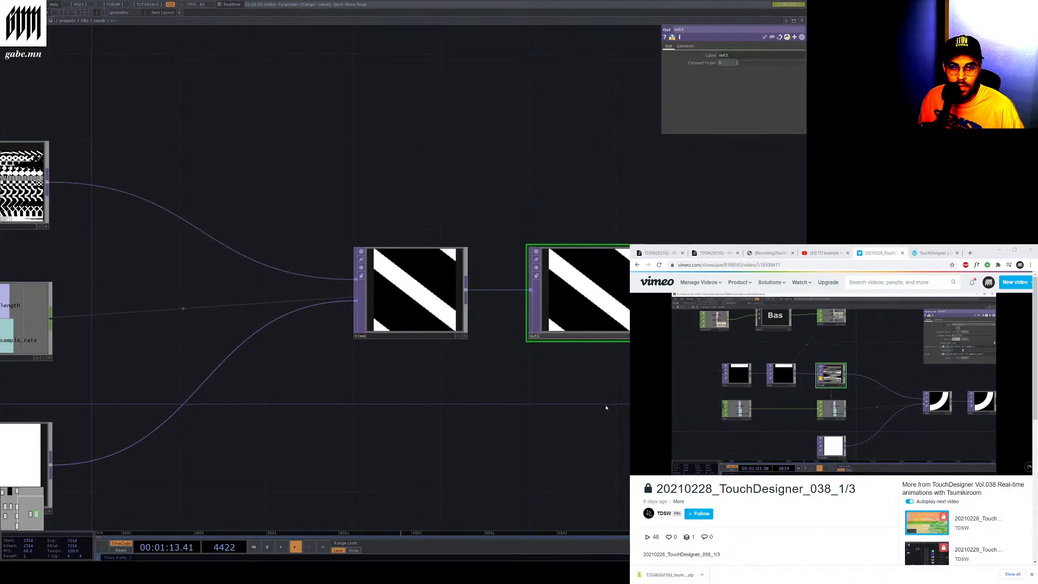
scroll(379, 368, down, 3)
scroll(162, 276, up, 3)
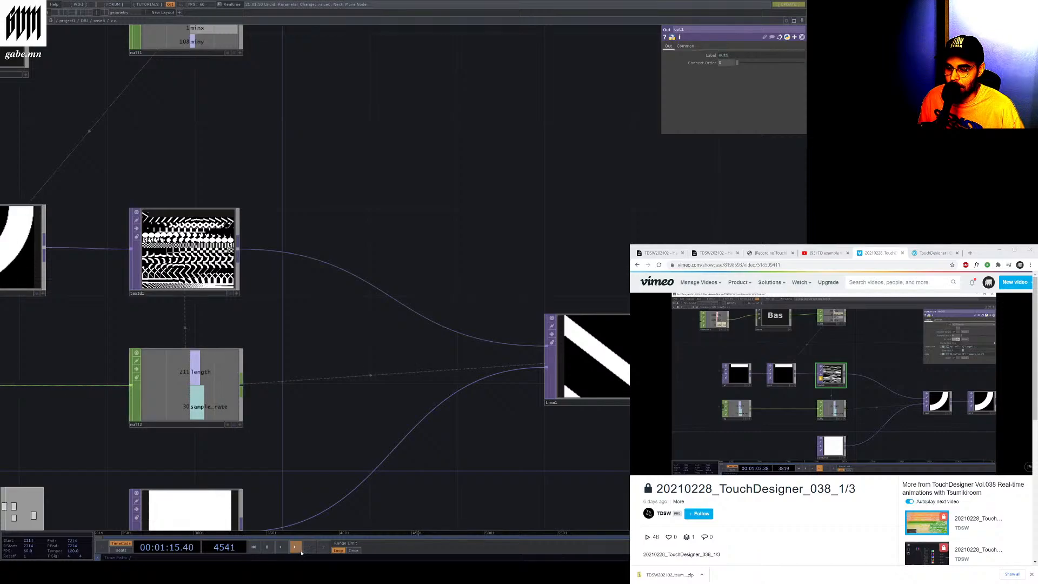
click(269, 547)
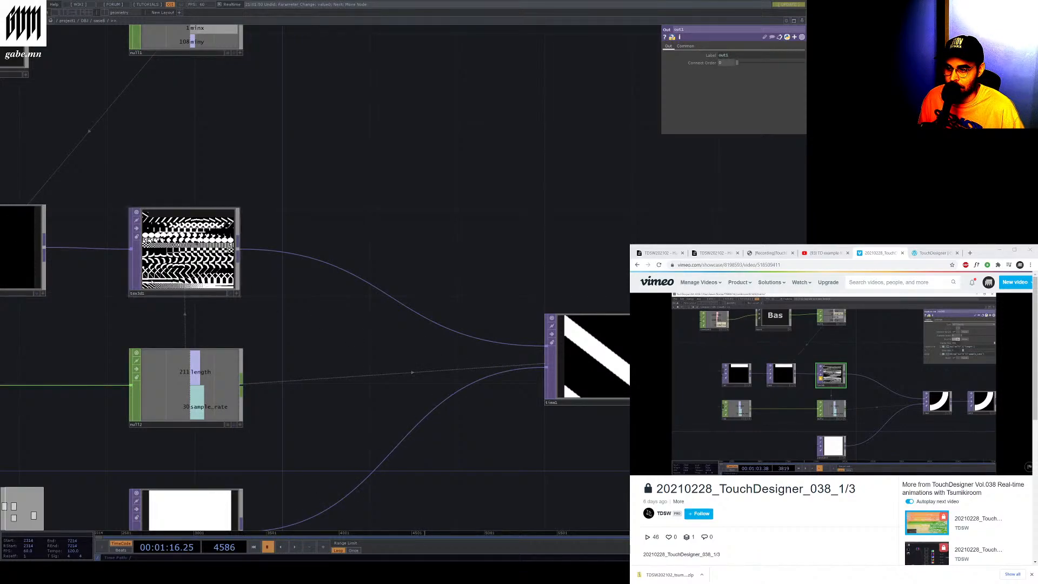
Select the Texture 3D TOP and the Constant TOP feeding the Time Machine, then resume the tutorial video
click(134, 271)
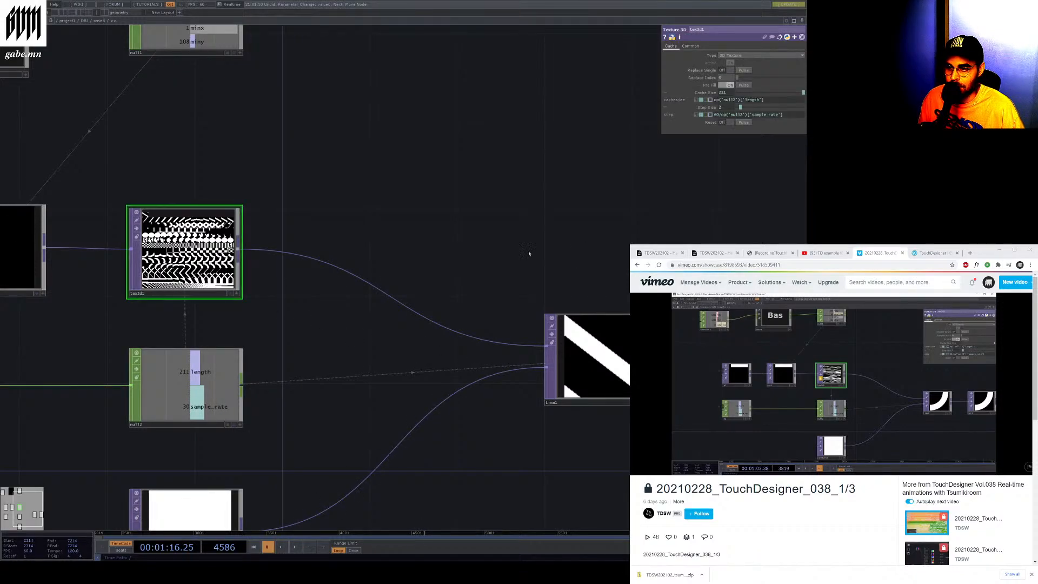
scroll(387, 290, down, 3)
drag(387, 290, 554, 301)
scroll(113, 287, up, 6)
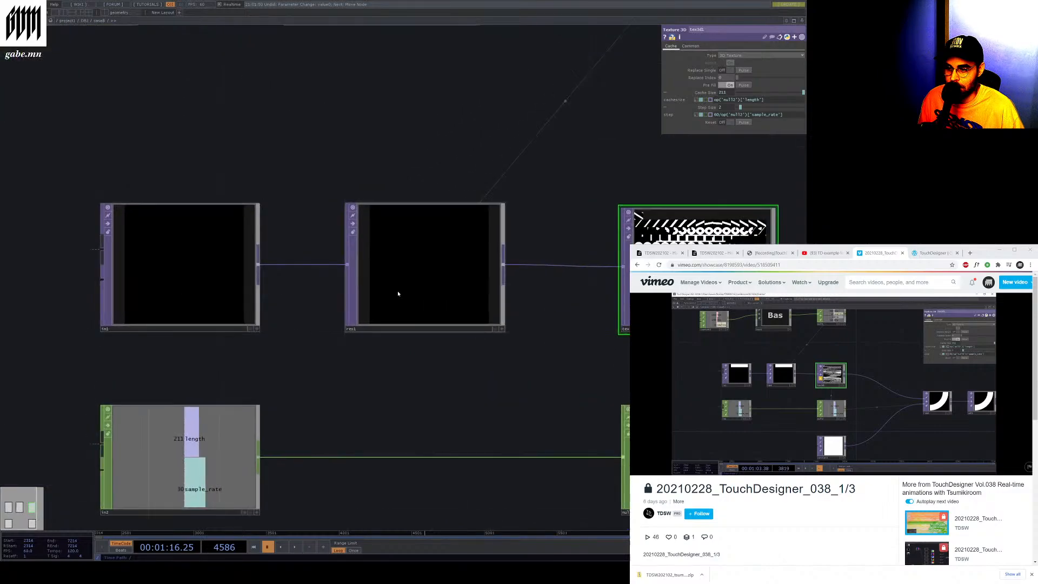
scroll(373, 272, down, 6)
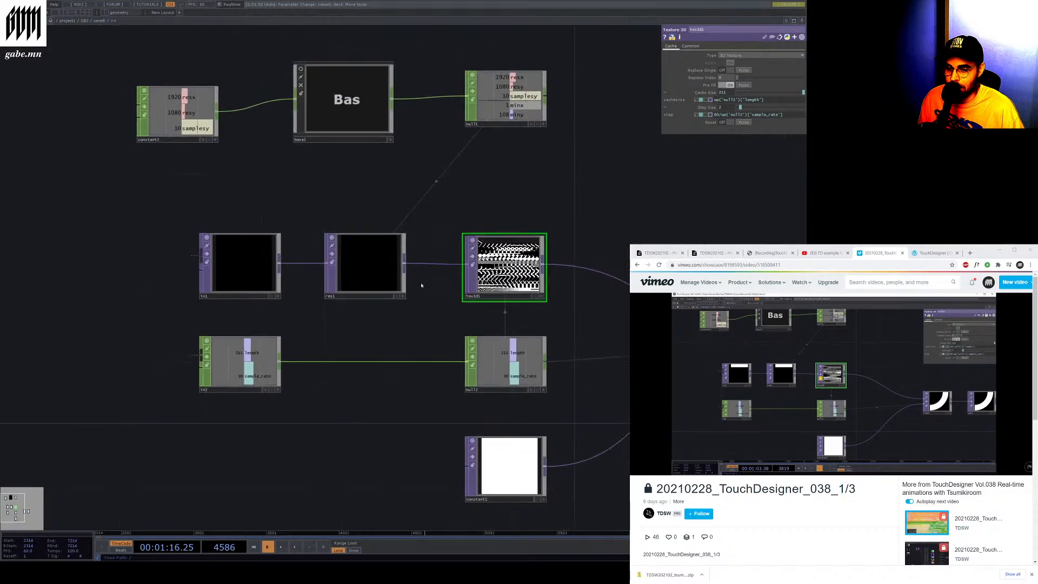
scroll(414, 393, up, 2)
click(384, 385)
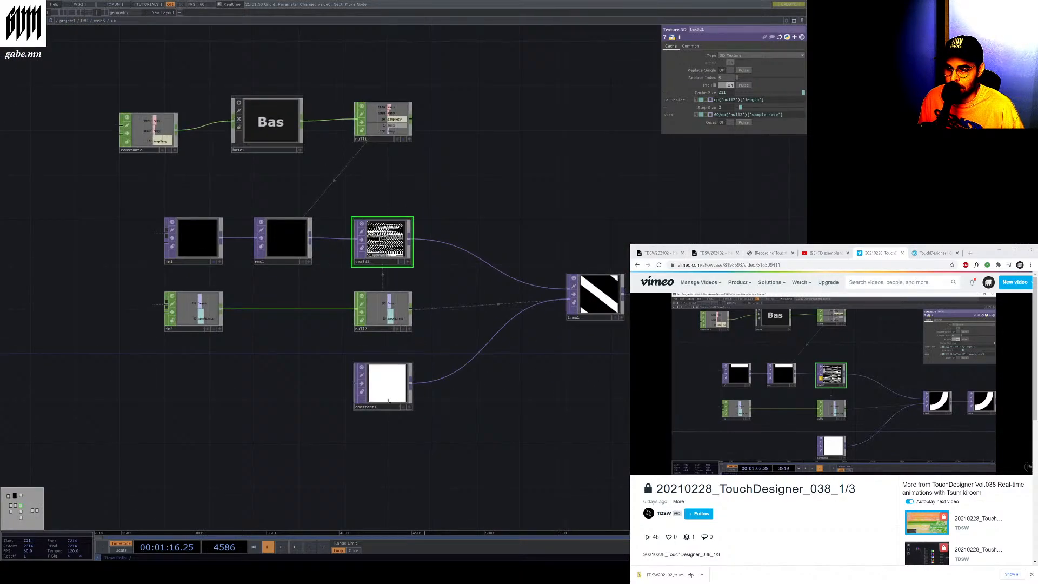
key(h)
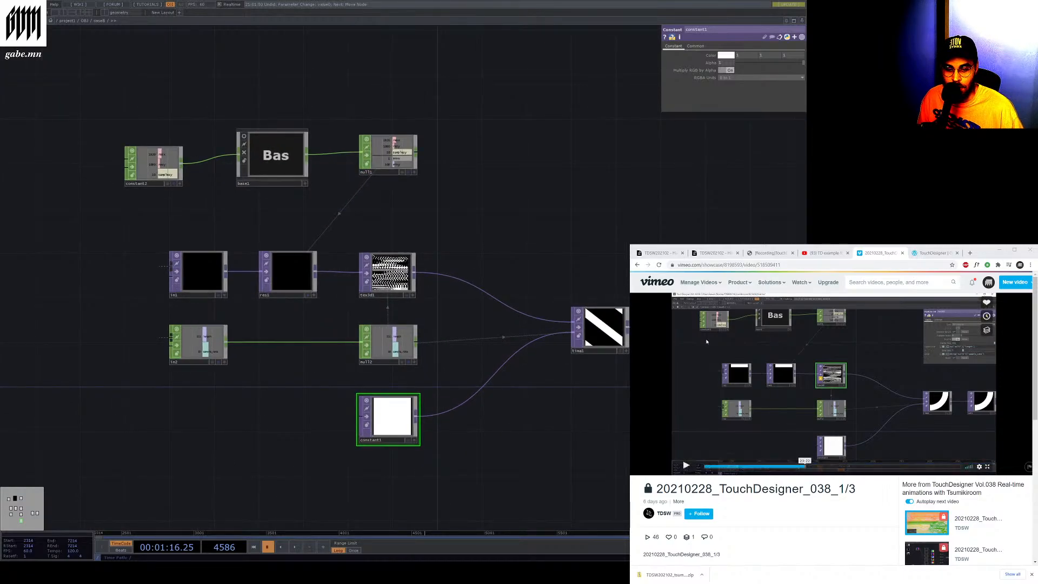
click(680, 328)
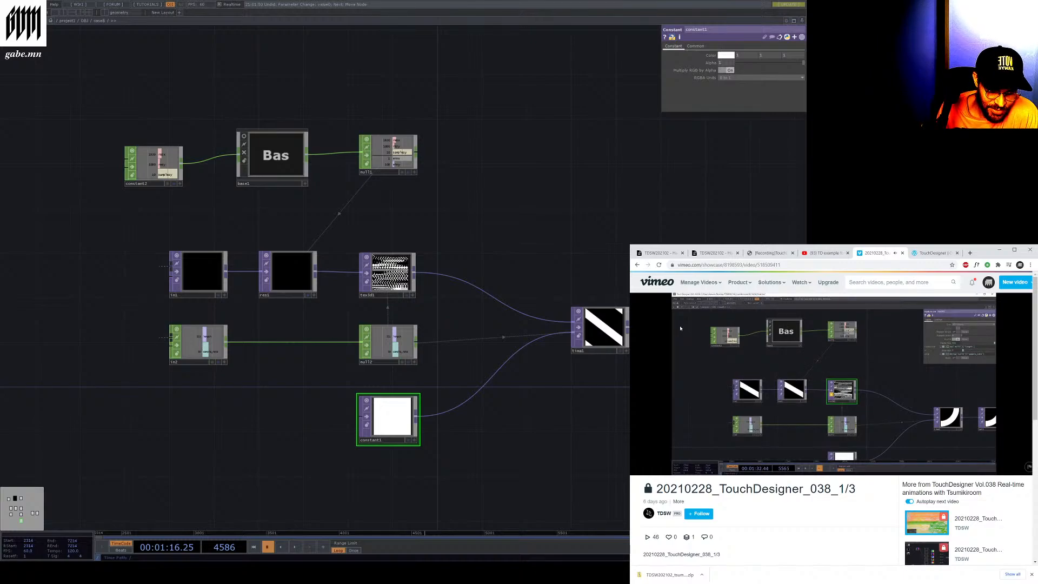
Play and scrub through the tutorial video to review its later network sections
mouse_move(715, 309)
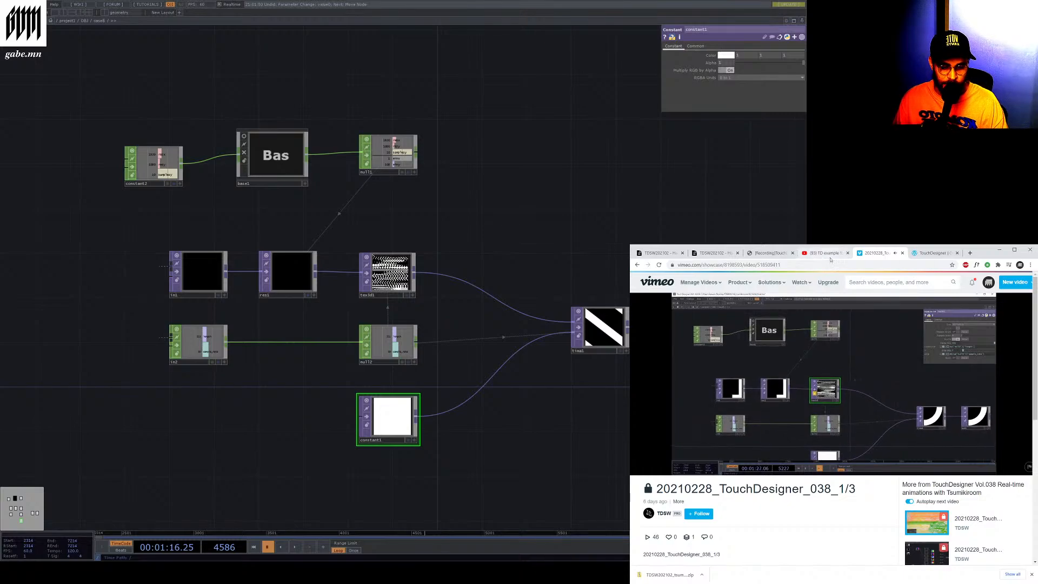
click(686, 465)
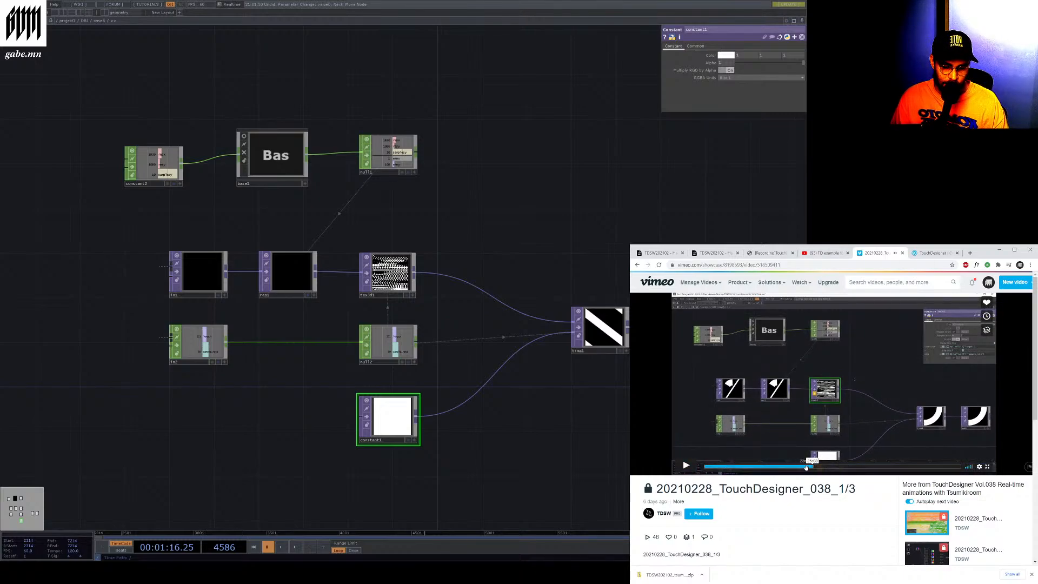
click(811, 466)
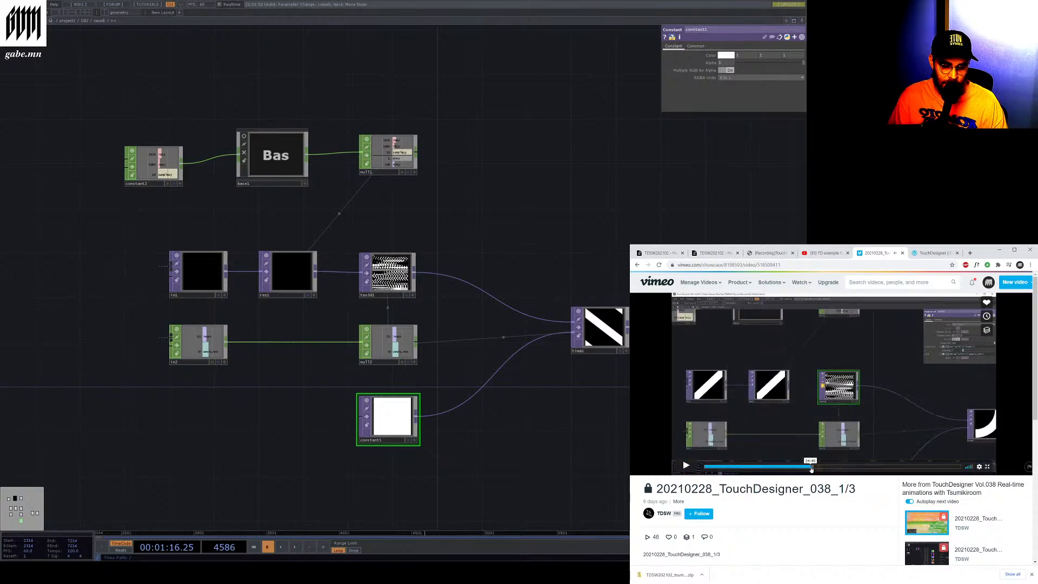
drag(811, 469, 852, 468)
click(686, 466)
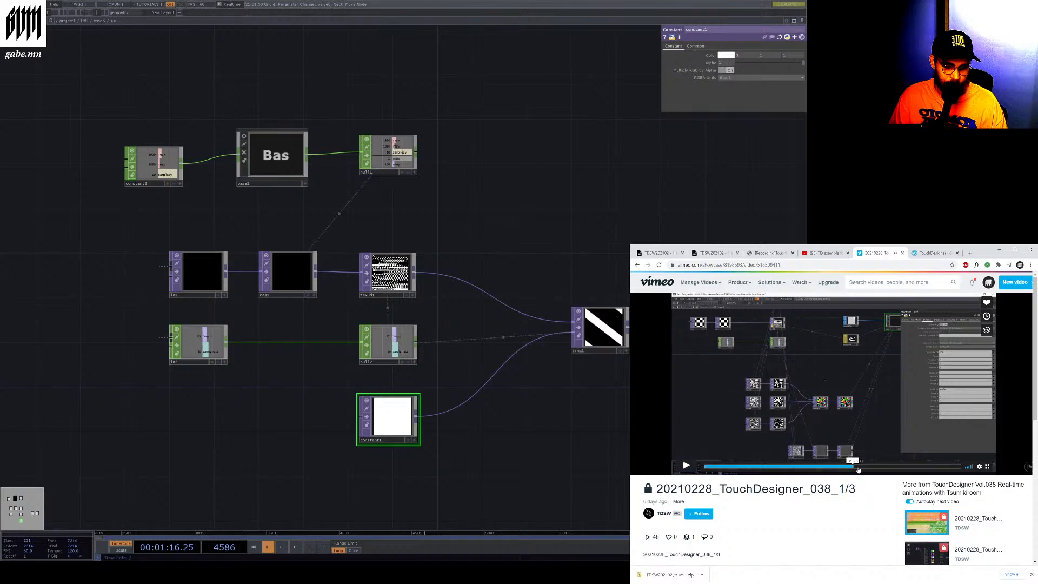
click(871, 468)
click(864, 469)
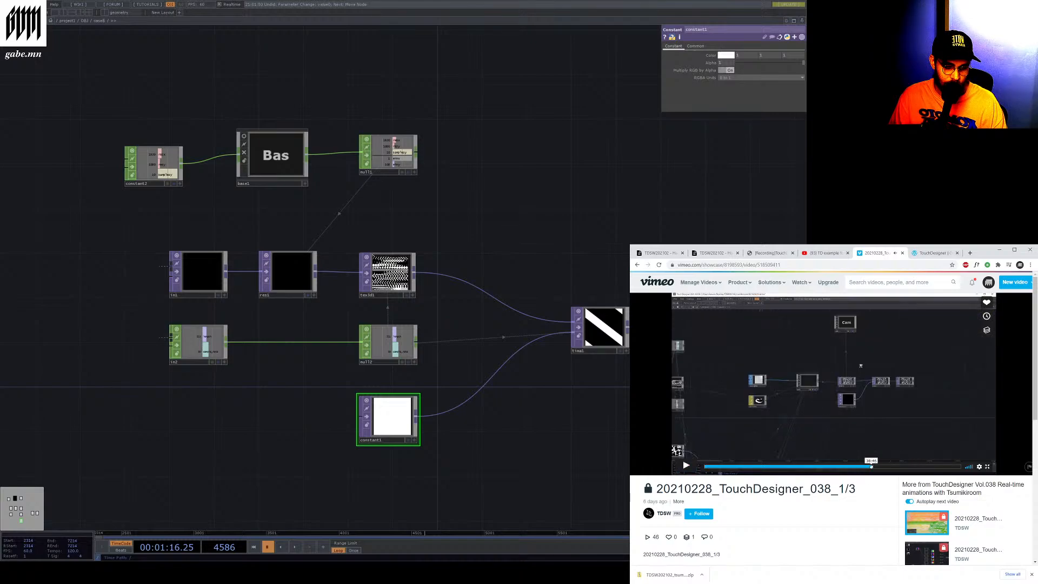
click(840, 467)
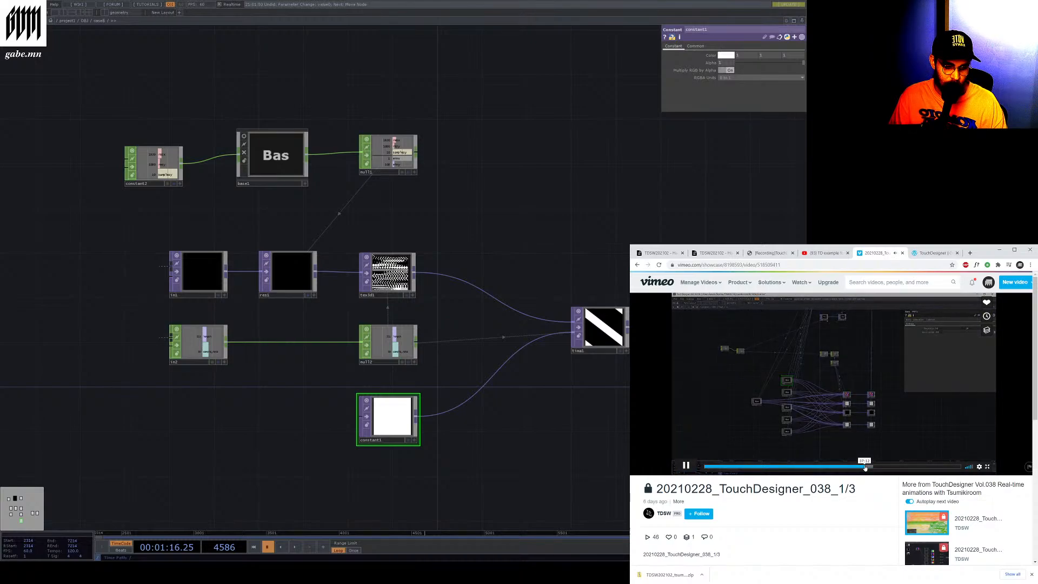
click(825, 468)
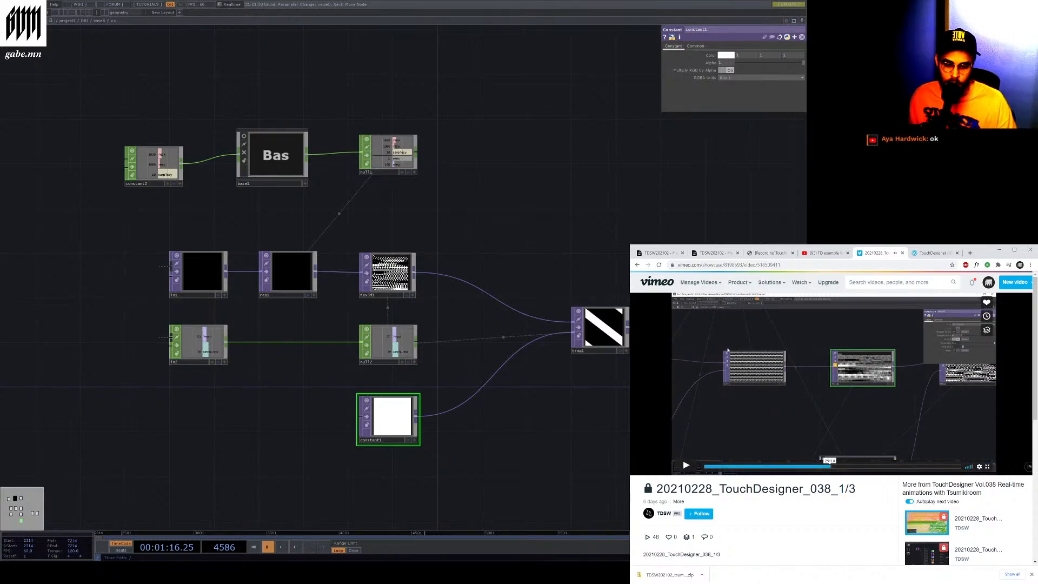
Scroll the video page to examine the description with its sample files and document links
scroll(716, 391, down, 3)
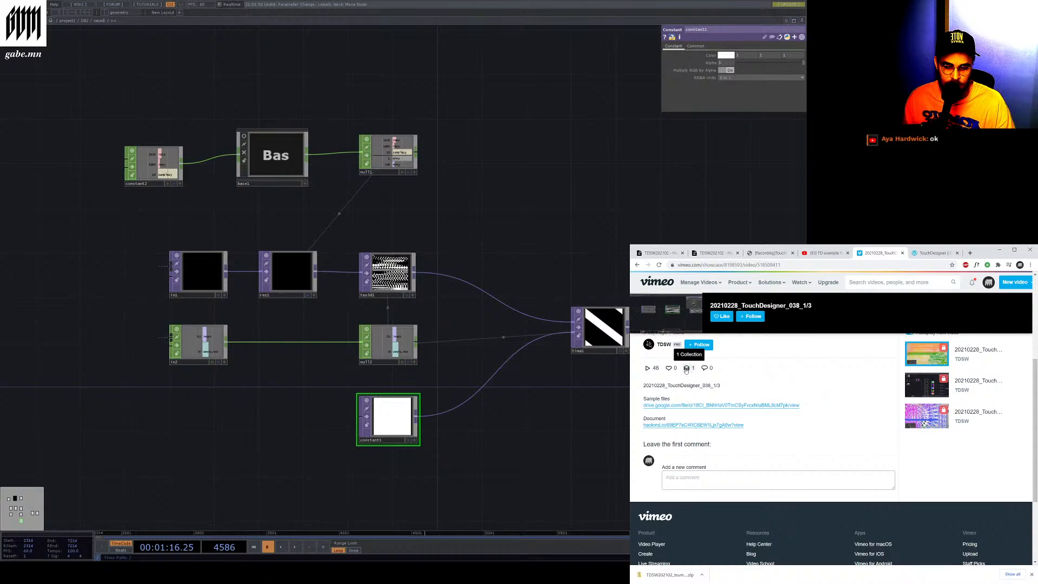
scroll(735, 393, down, 3)
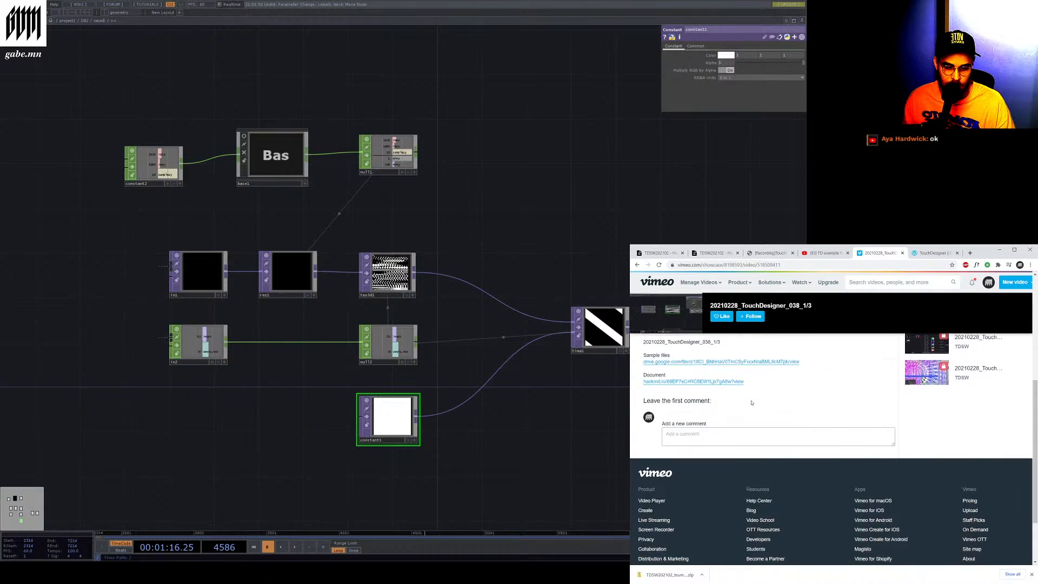
scroll(751, 403, up, 1)
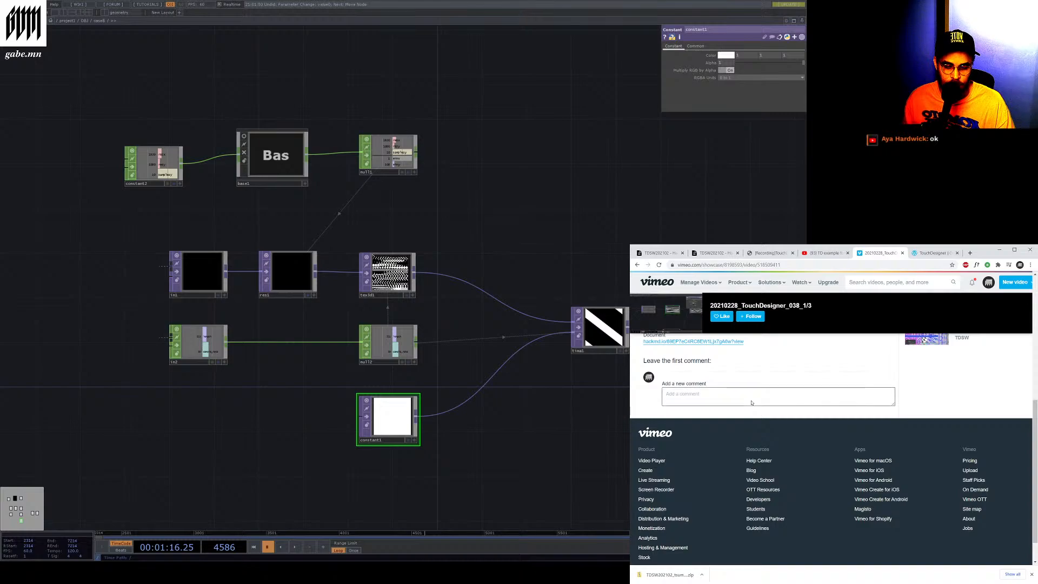
scroll(751, 403, up, 3)
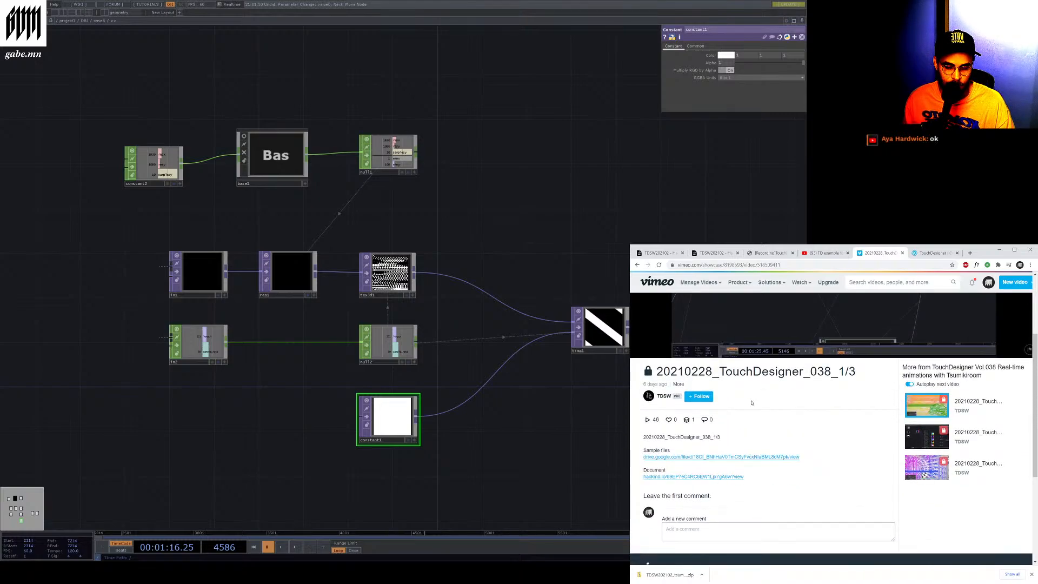
scroll(751, 402, up, 2)
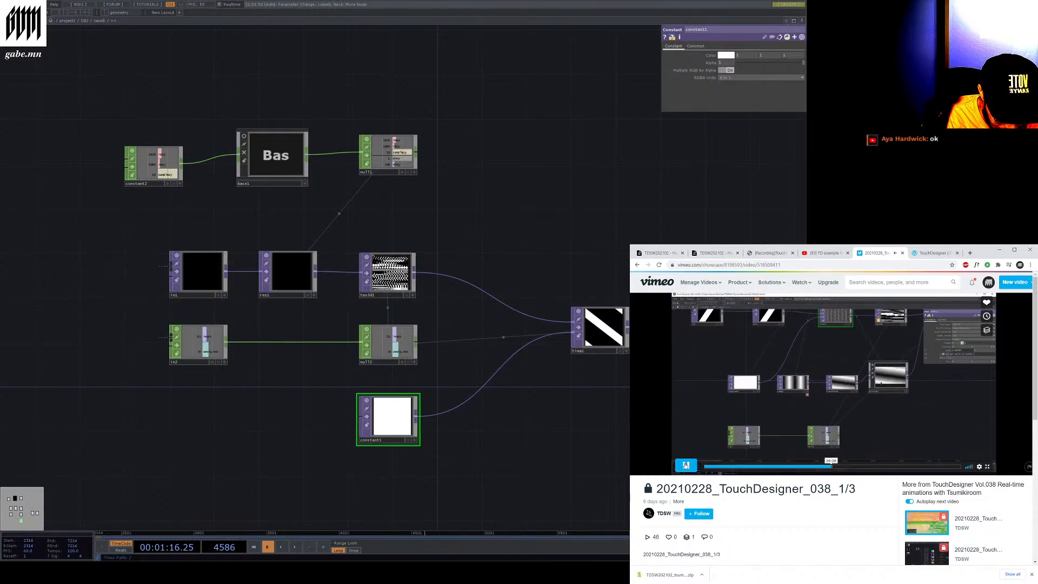
Pause the tutorial video, entering and leaving its full-screen view
click(685, 466)
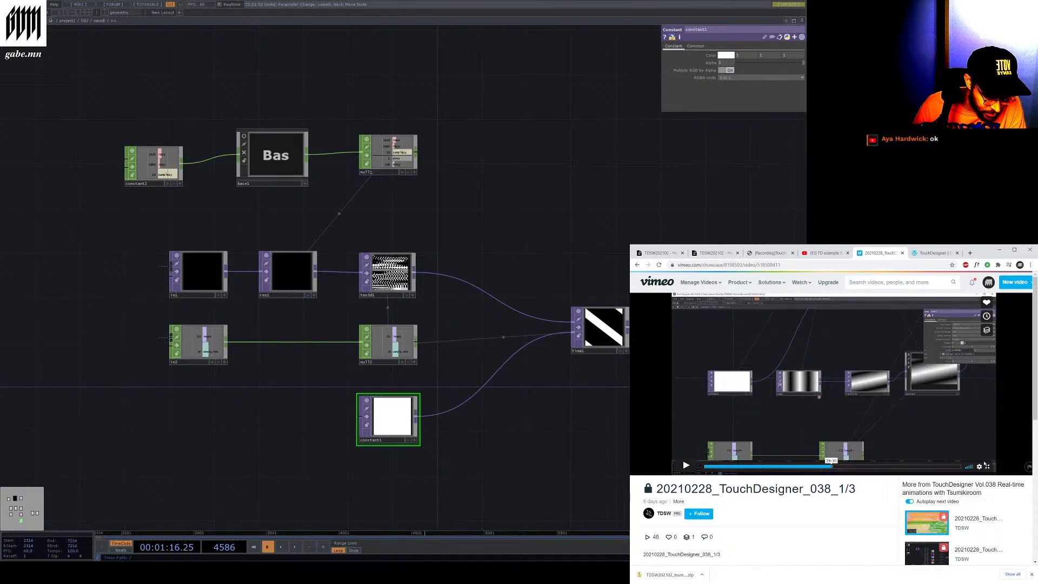
click(988, 467)
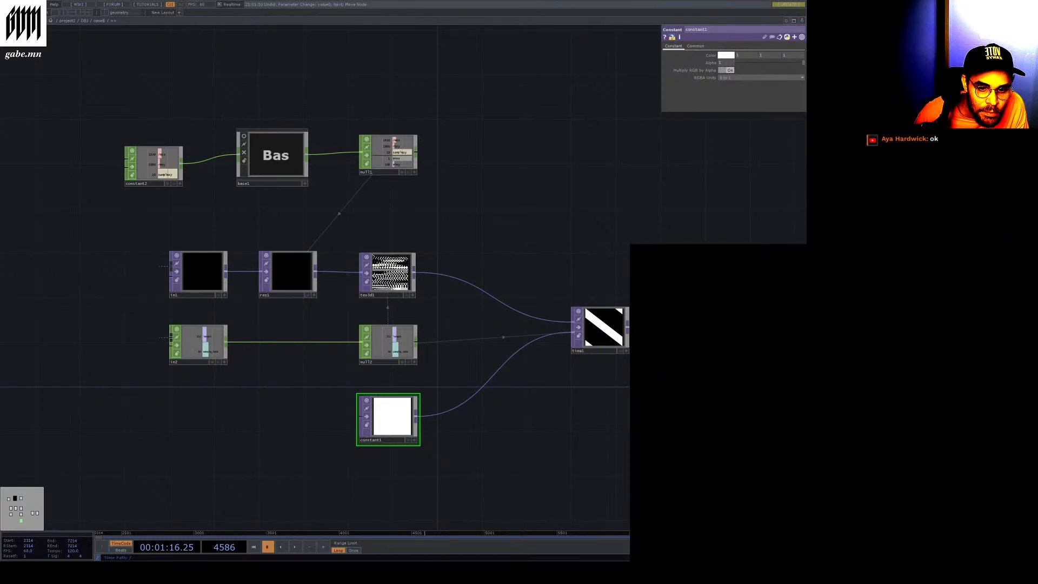
key(Escape)
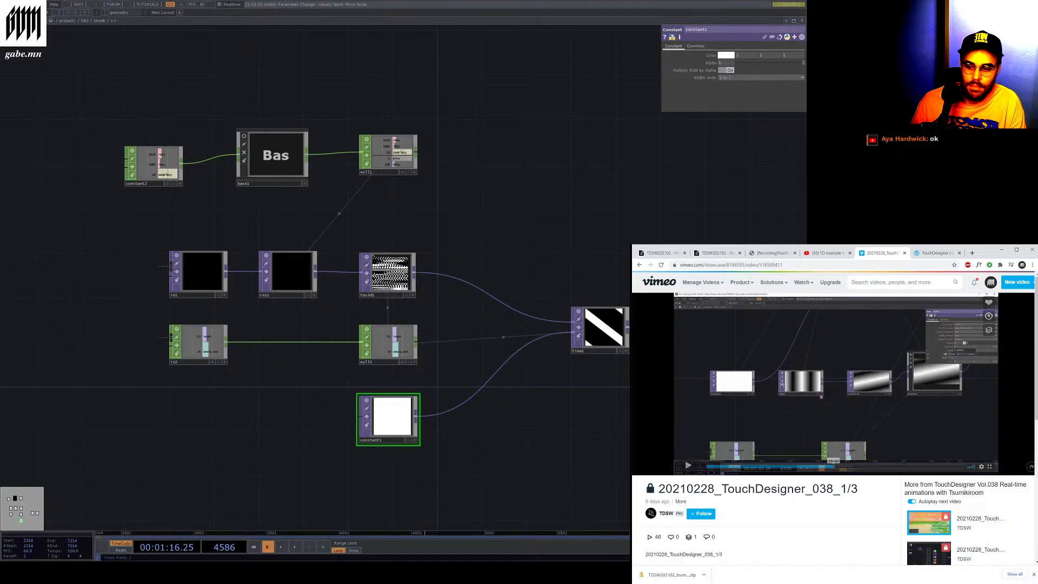
Go up to the parent network and enter another Base component holding a Texture 3D example
click(74, 84)
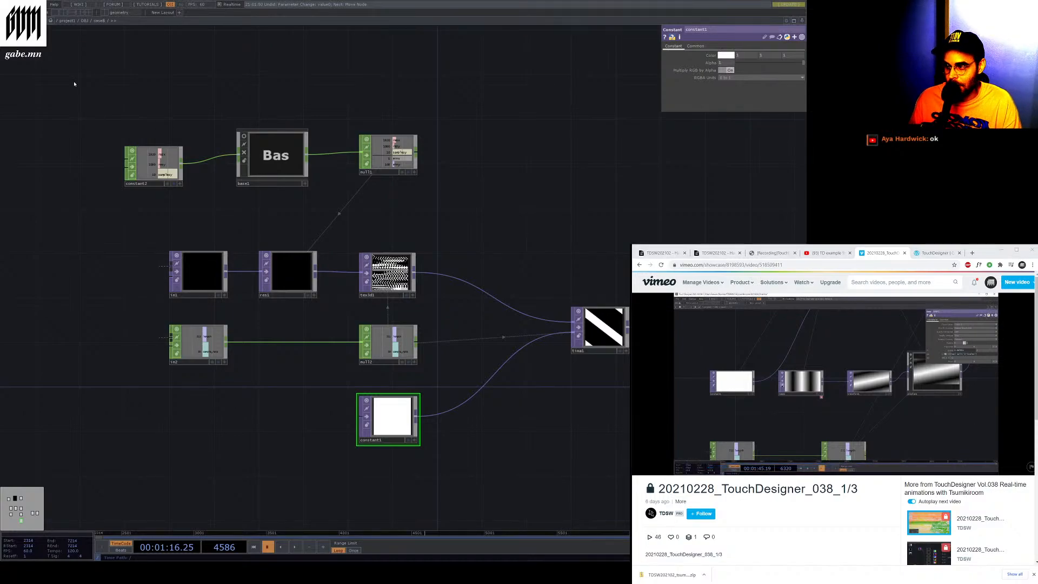
click(80, 20)
click(505, 389)
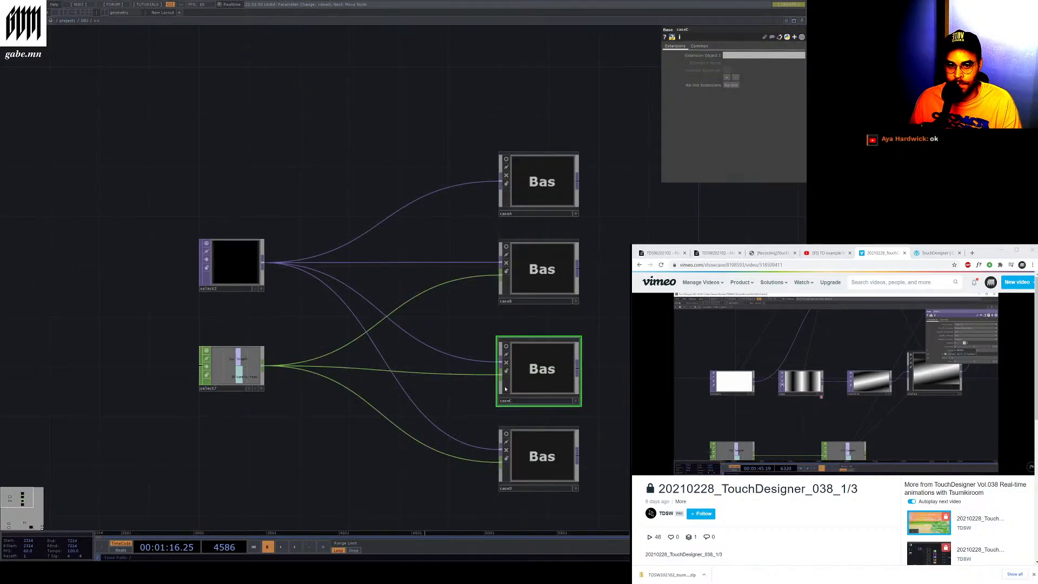
key(i)
drag(507, 391, 527, 405)
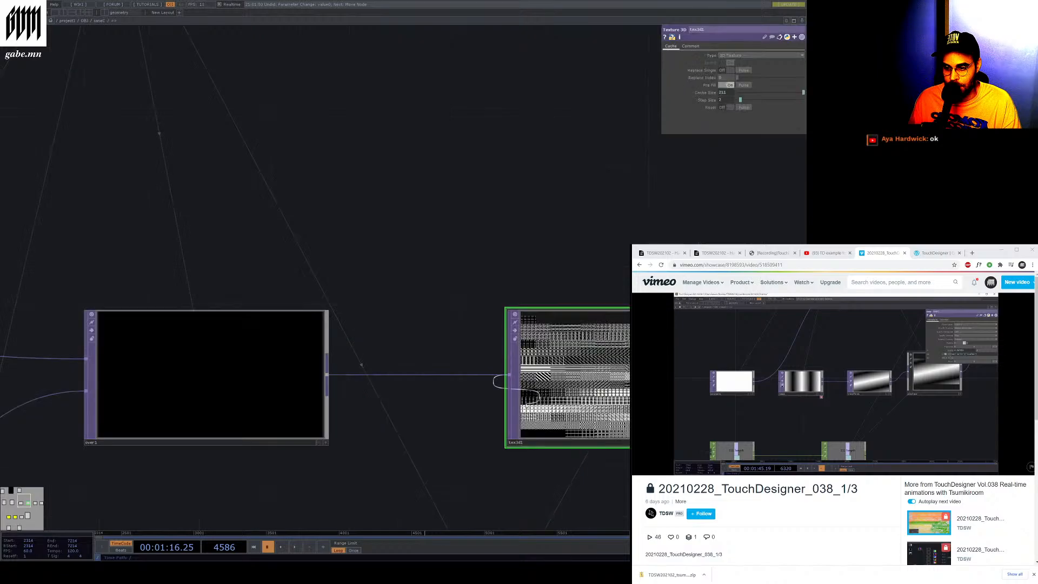
Zoom around this network to examine the Ramp, Transform, Pixelate, Texture 3D and Time Machine chain and its output
scroll(431, 301, down, 5)
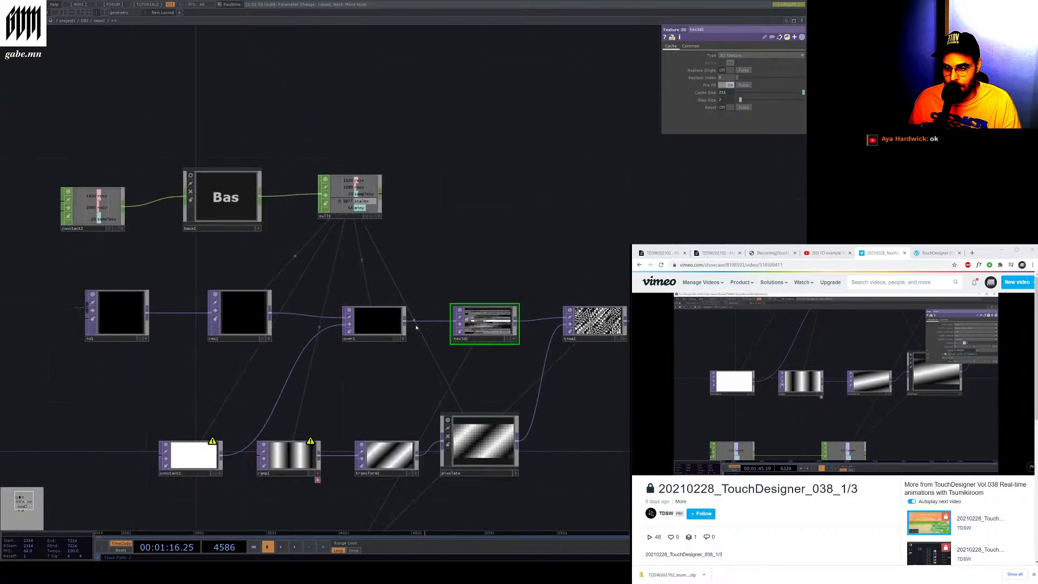
scroll(182, 294, up, 2)
scroll(460, 391, down, 3)
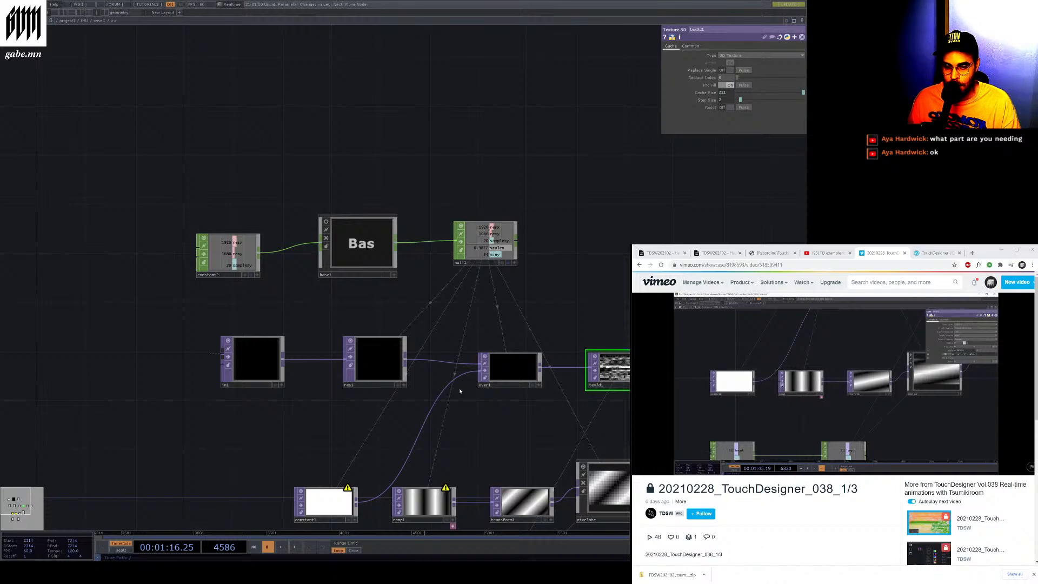
mouse_move(918, 441)
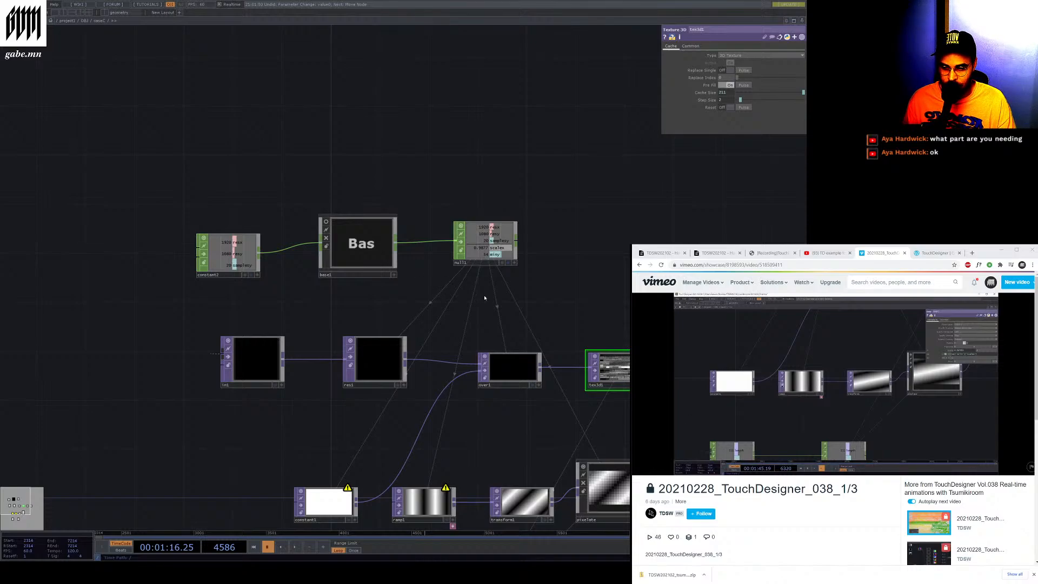
scroll(558, 342, up, 3)
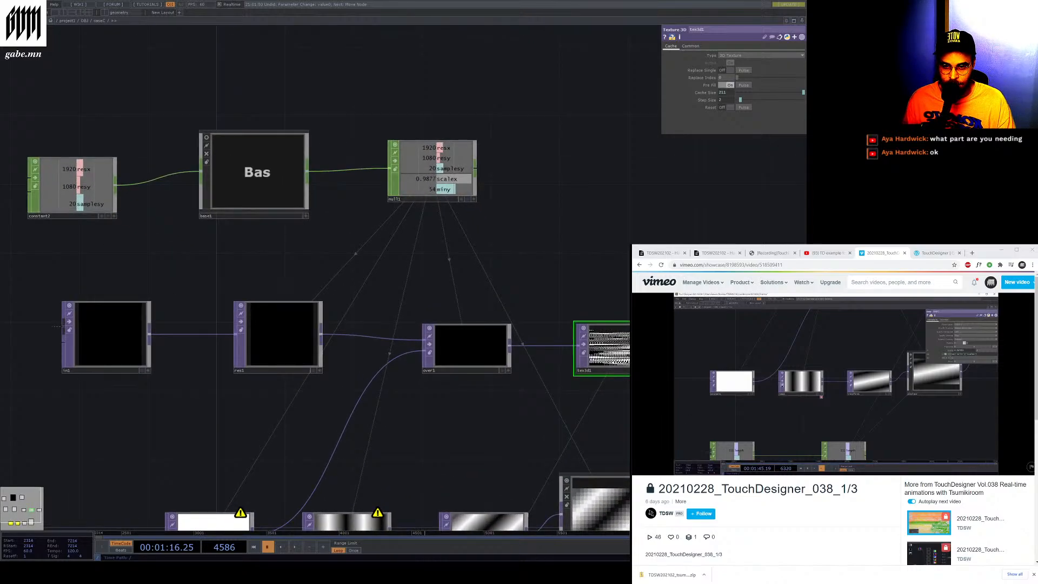
scroll(517, 329, down, 2)
scroll(722, 356, up, 7)
scroll(654, 366, down, 2)
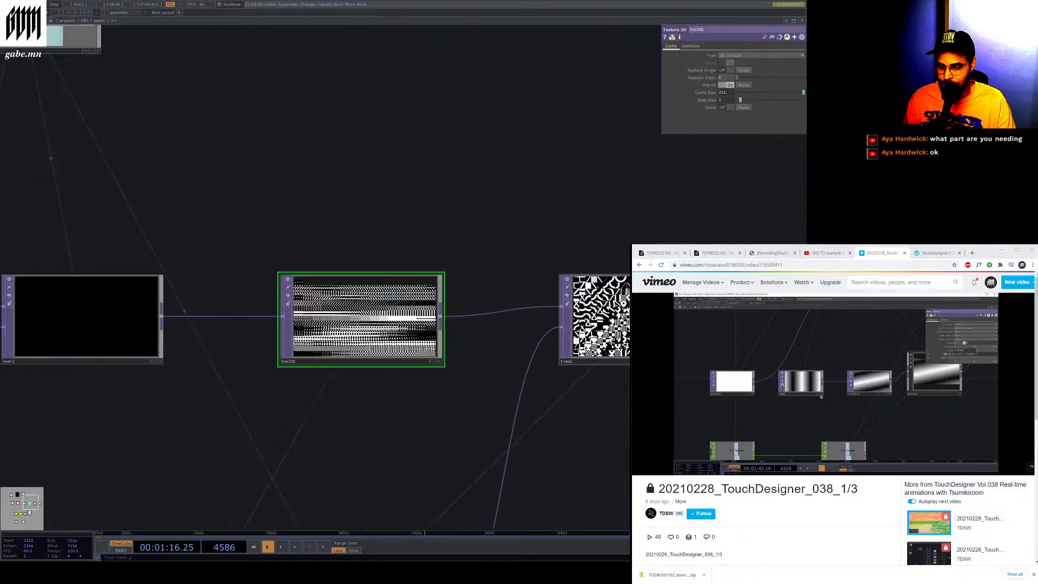
scroll(630, 367, down, 2)
scroll(328, 352, down, 3)
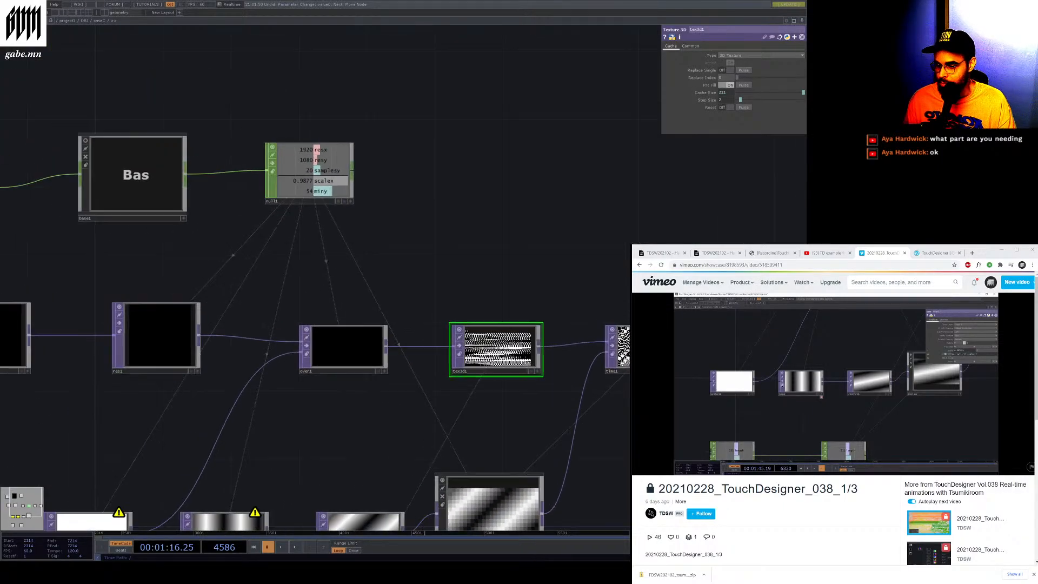
scroll(328, 352, up, 3)
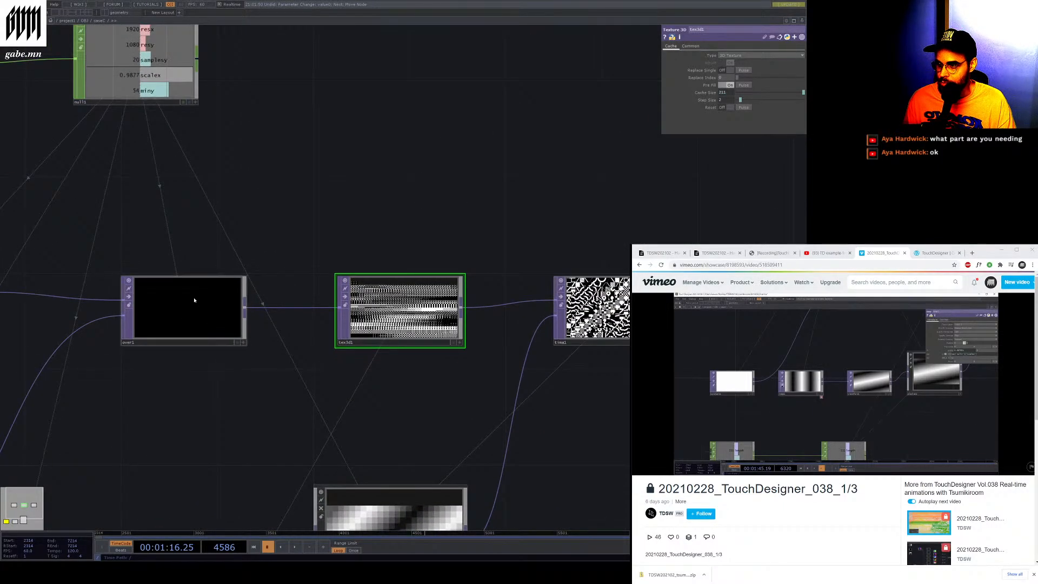
scroll(396, 354, down, 3)
scroll(322, 324, up, 3)
scroll(308, 336, down, 3)
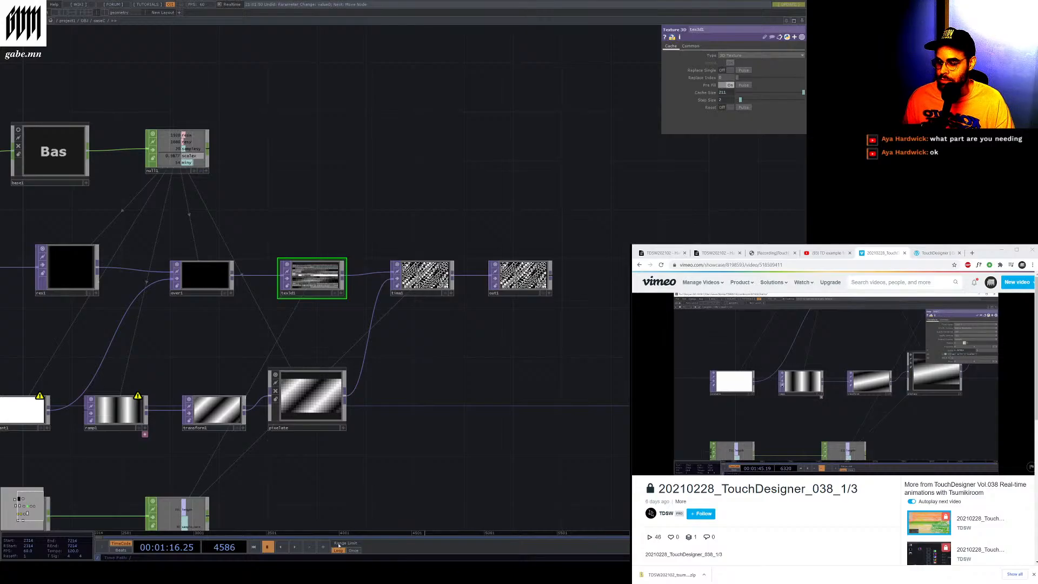
scroll(434, 253, up, 4)
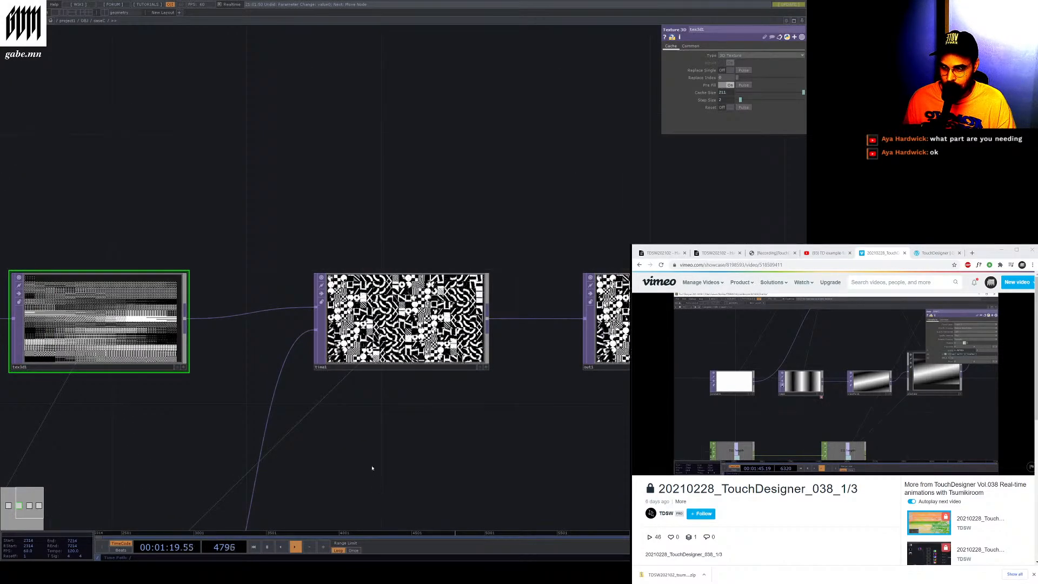
scroll(381, 417, up, 3)
scroll(481, 193, up, 4)
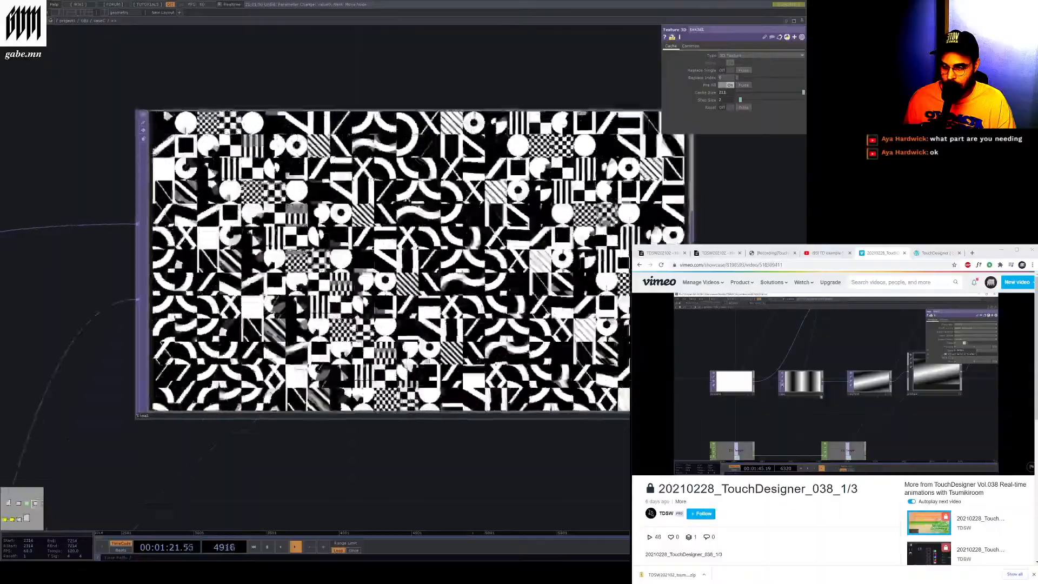
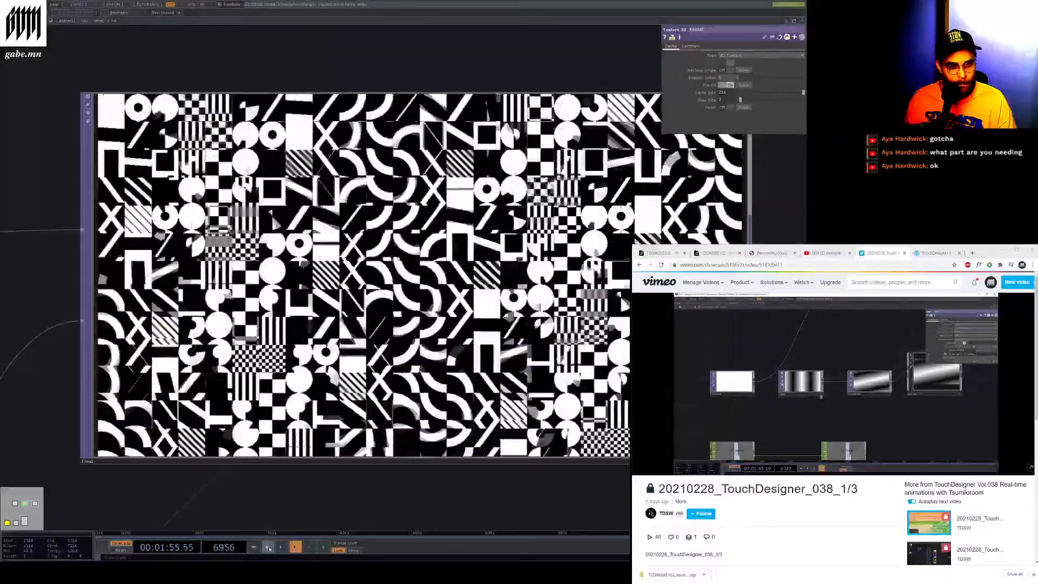
Resume timeline playback and zoom into the network's output to watch the animated pattern
click(269, 547)
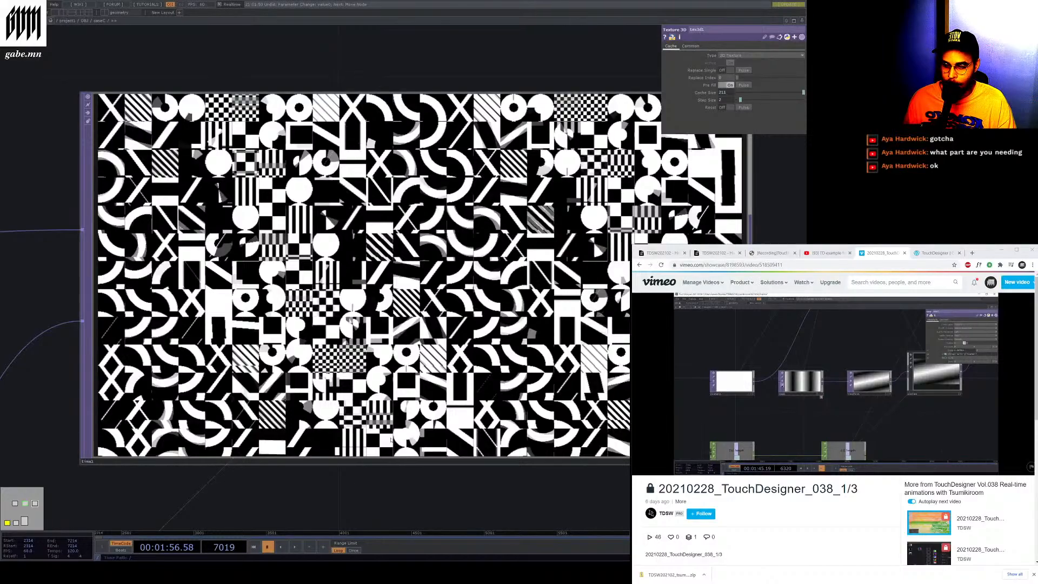
scroll(391, 440, down, 8)
scroll(419, 500, up, 4)
scroll(326, 384, down, 5)
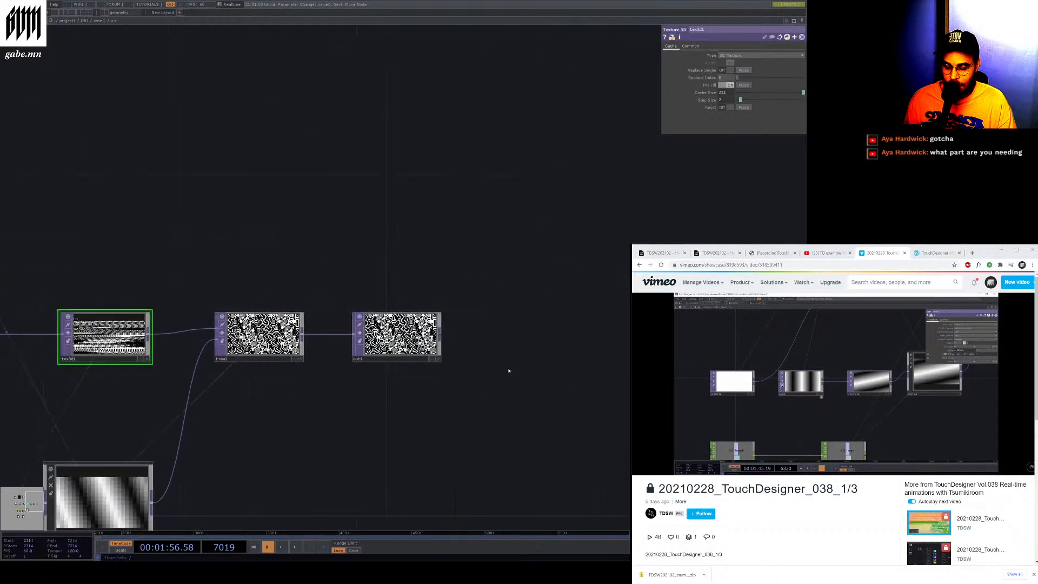
scroll(371, 338, up, 5)
click(453, 431)
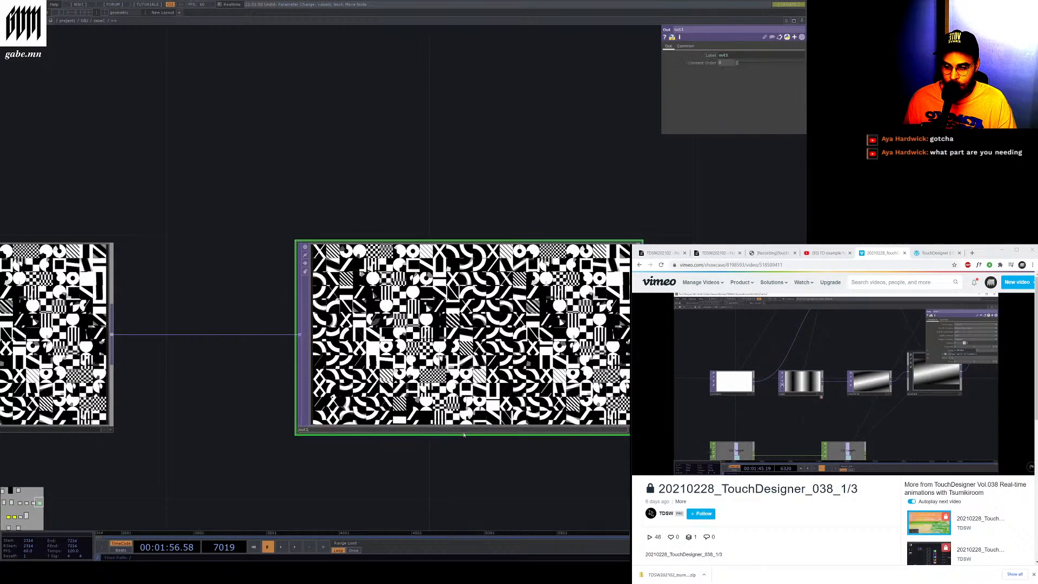
scroll(508, 428, up, 3)
scroll(545, 400, down, 8)
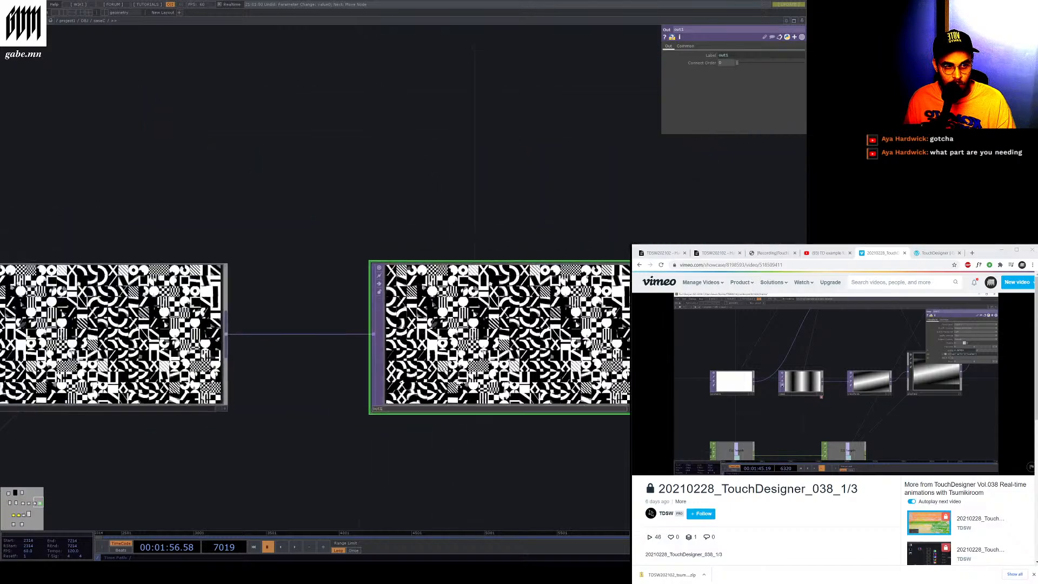
Pan and zoom across the network to examine the Pixelate, Ramp, Transform and Texture 3D nodes
drag(371, 412, 512, 239)
scroll(145, 363, up, 4)
drag(145, 363, 345, 246)
scroll(179, 513, down, 4)
scroll(345, 246, up, 2)
click(335, 438)
scroll(380, 448, down, 6)
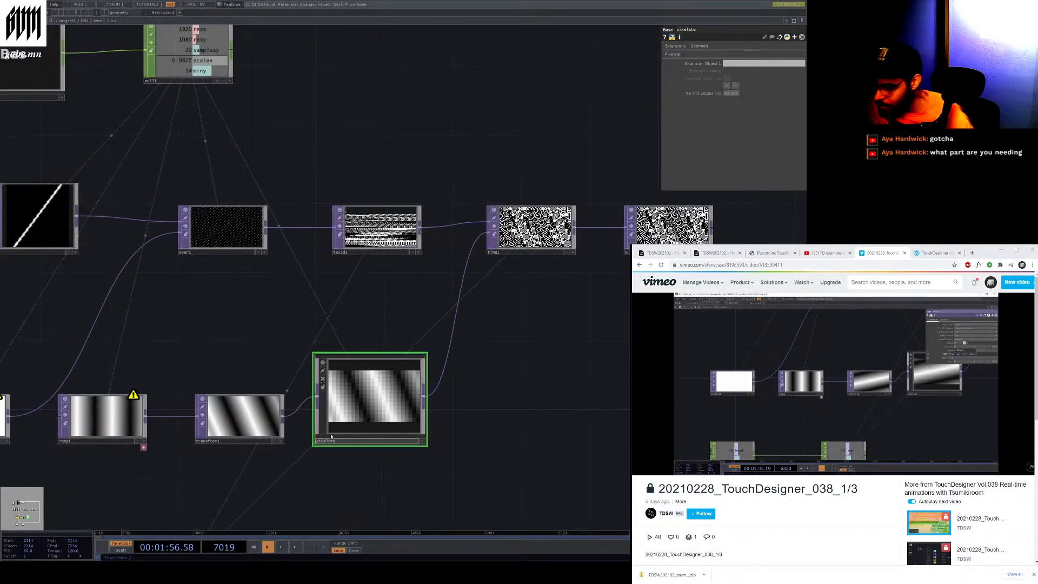
scroll(125, 357, up, 3)
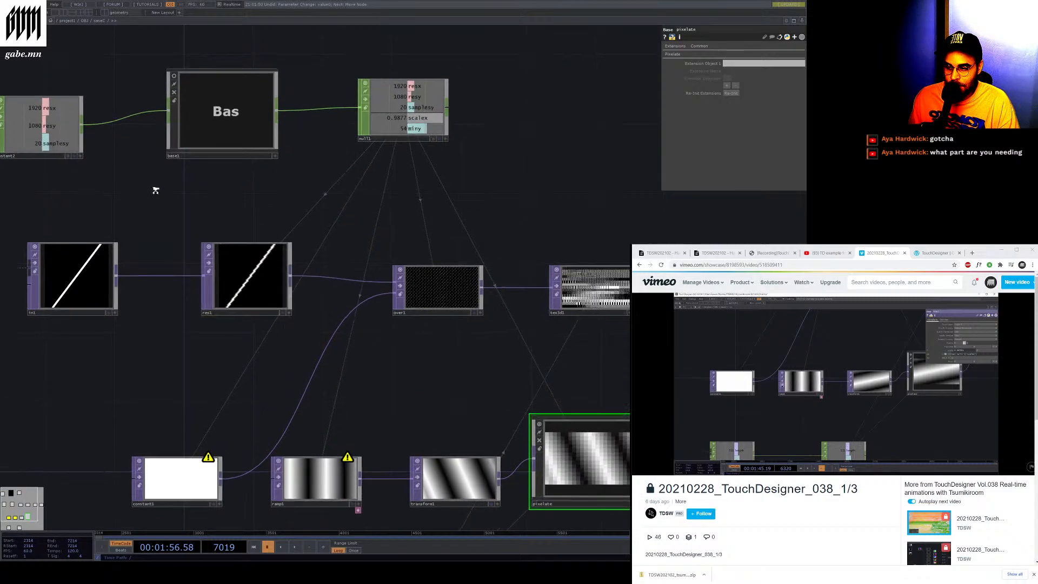
scroll(155, 192, up, 4)
scroll(225, 209, down, 4)
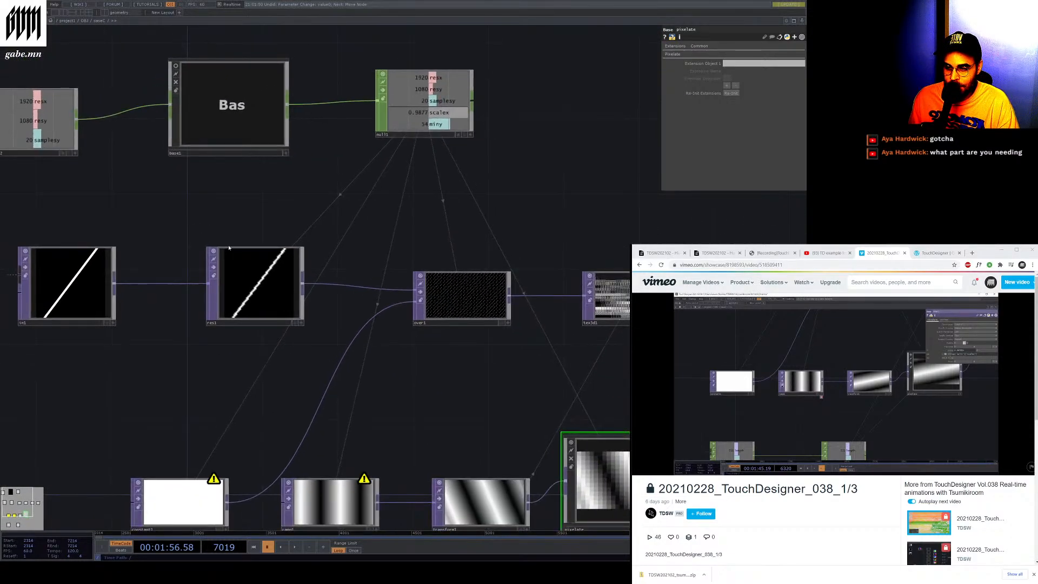
scroll(313, 189, down, 3)
scroll(140, 216, up, 4)
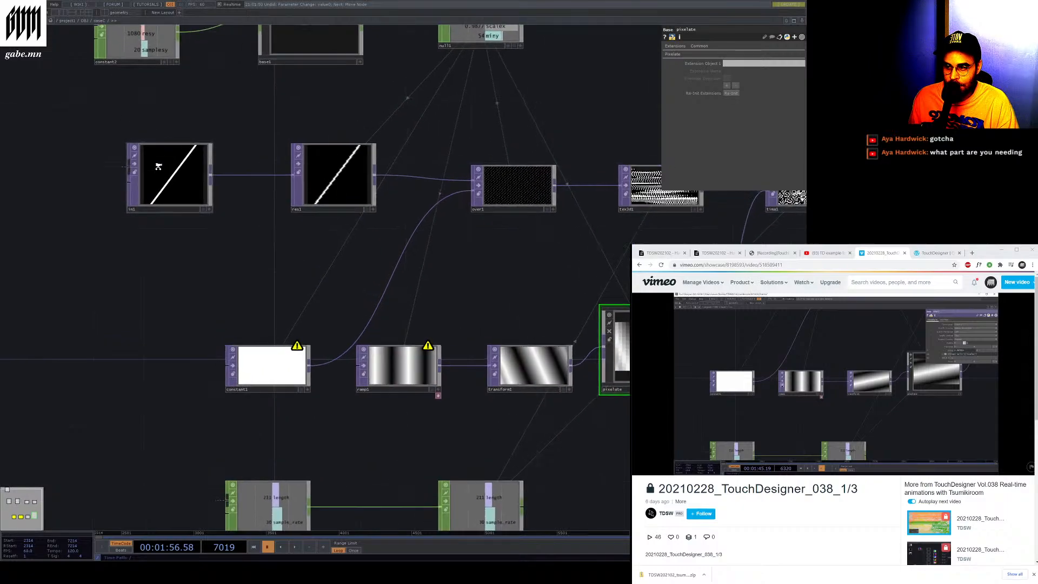
Select the first shape TOP, step the timeline forward, and nudge the Over TOP slightly
click(134, 215)
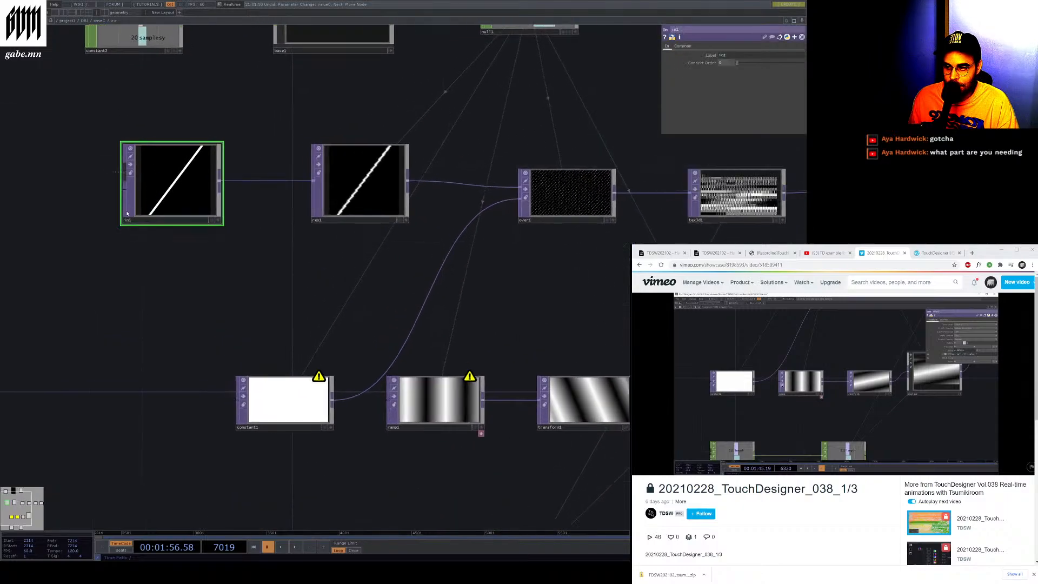
click(295, 547)
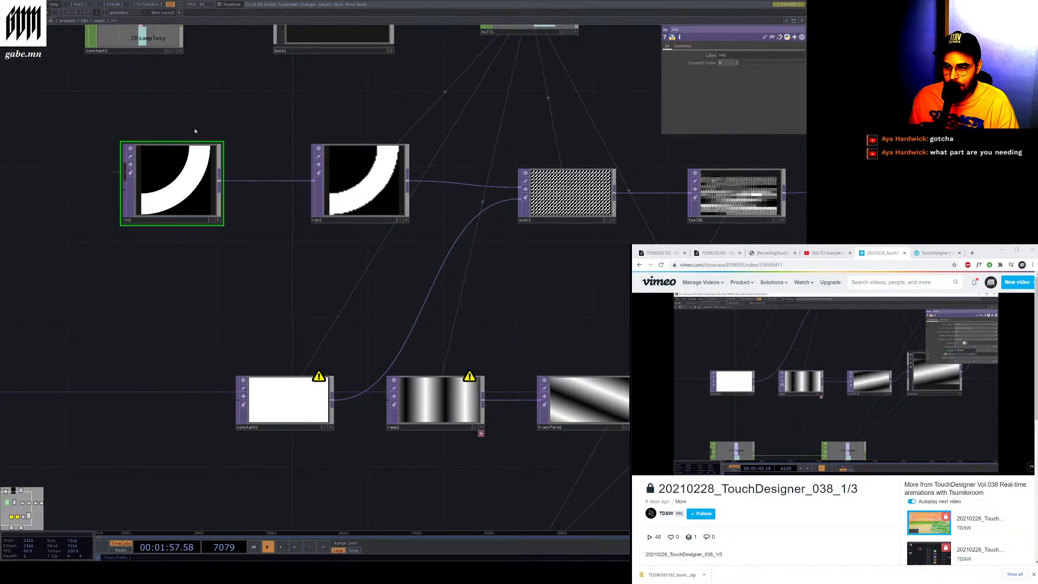
drag(542, 216, 560, 235)
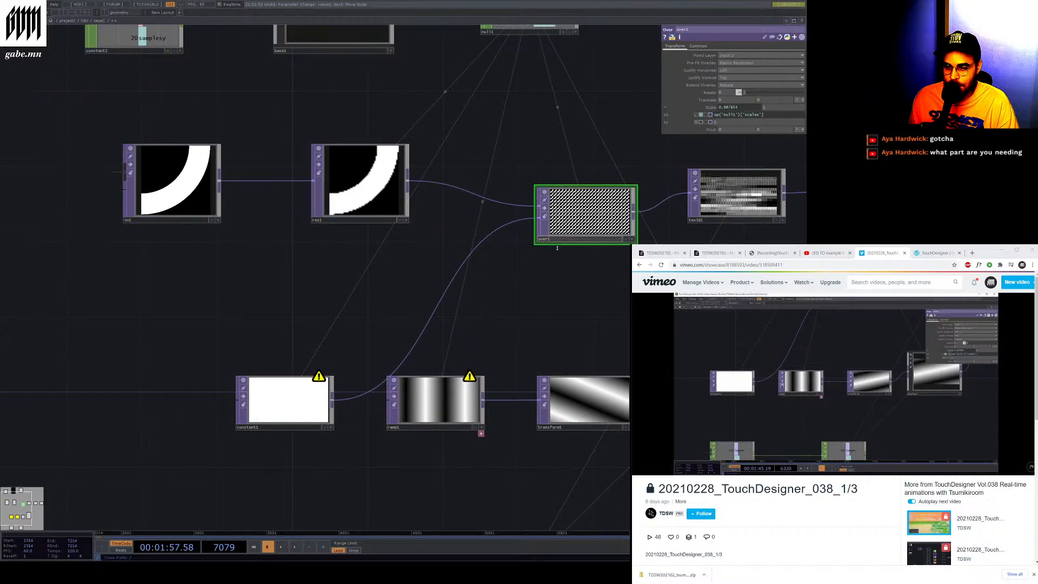
Try darkening the Constant TOP's colour to 0.124 grey and set it back to white
click(313, 427)
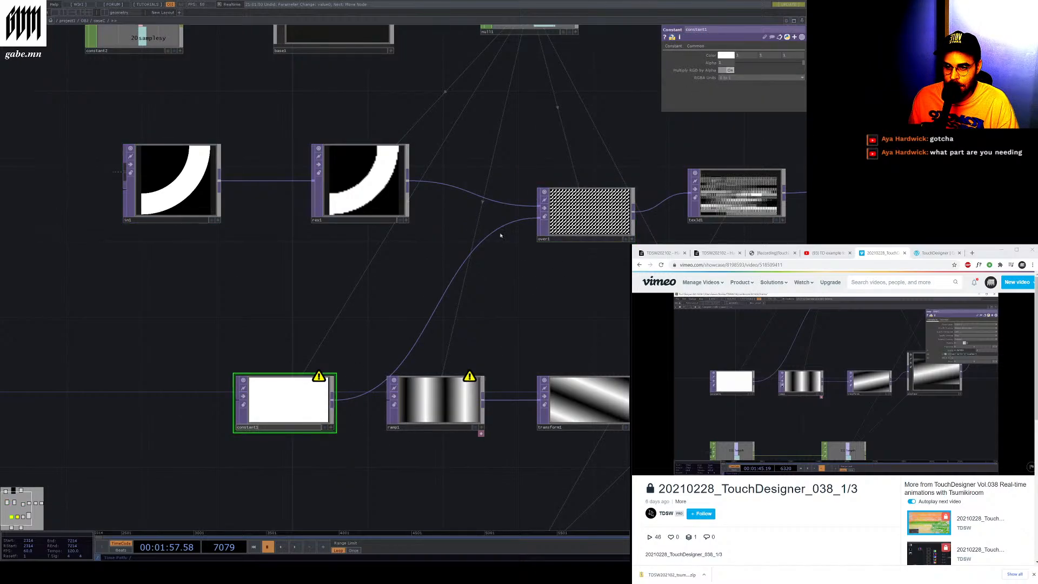
drag(724, 56, 749, 103)
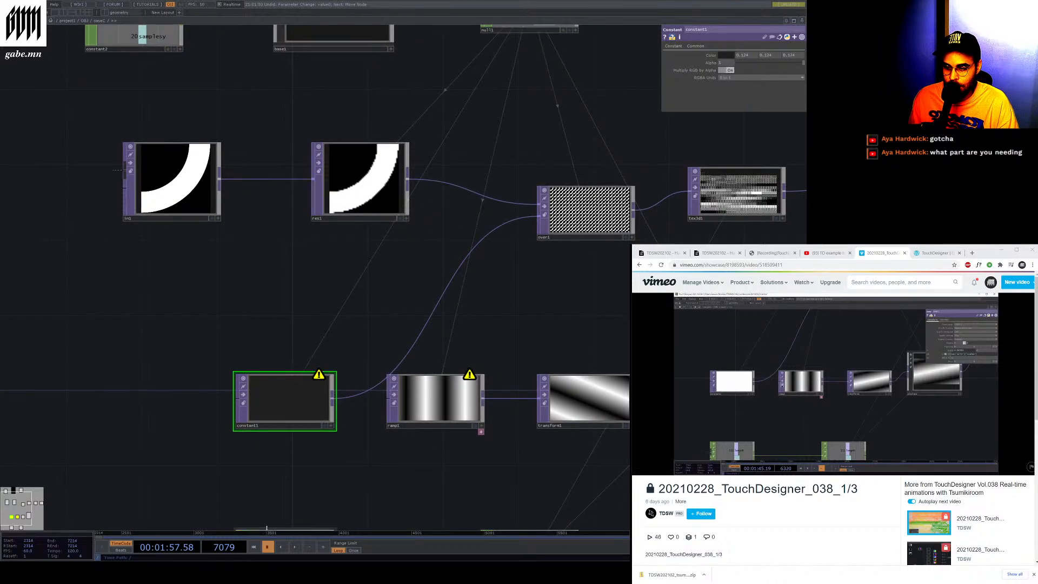
click(295, 547)
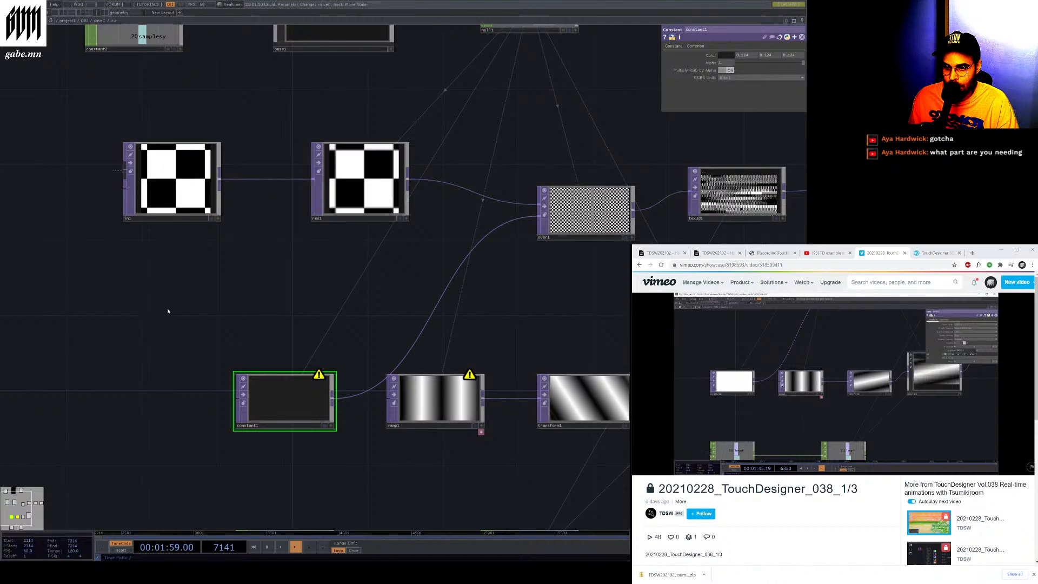
scroll(169, 303, down, 3)
scroll(405, 313, up, 4)
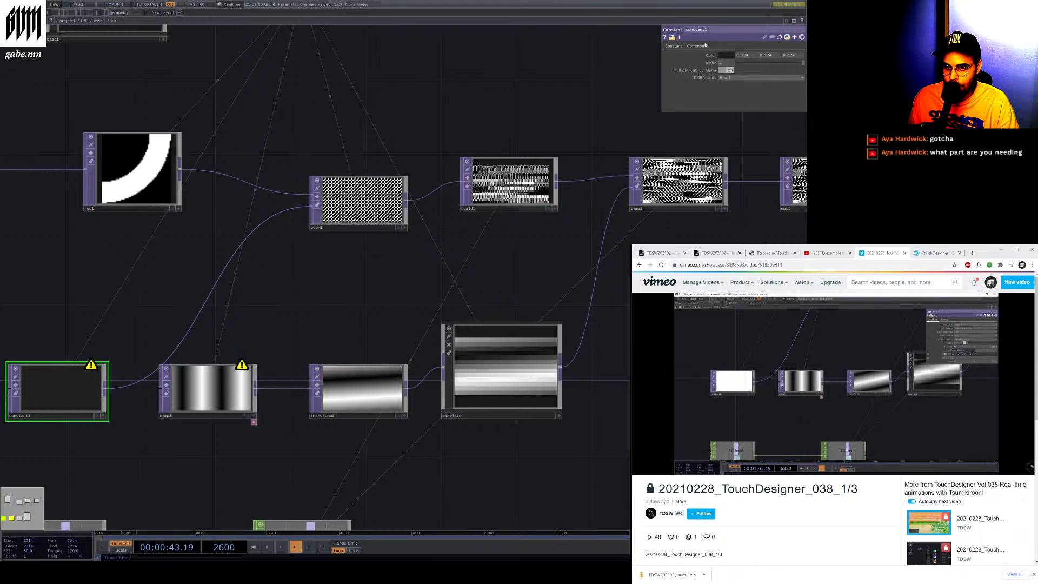
drag(719, 61, 731, 64)
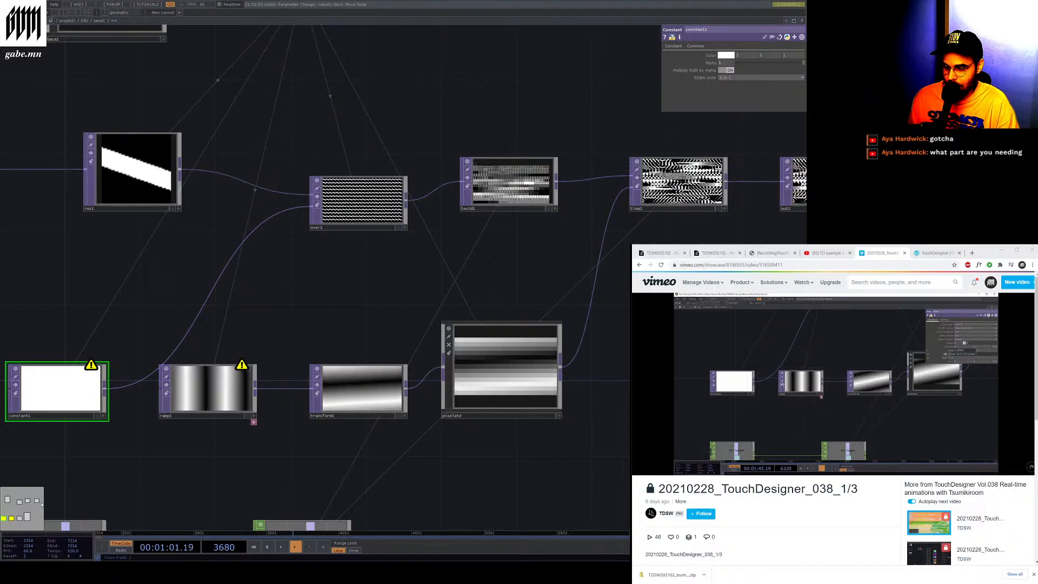
Zoom in and out across the network to examine the Constant, Ramp, Transform and CHOP nodes
scroll(135, 442, down, 2)
scroll(88, 463, up, 4)
scroll(178, 468, down, 6)
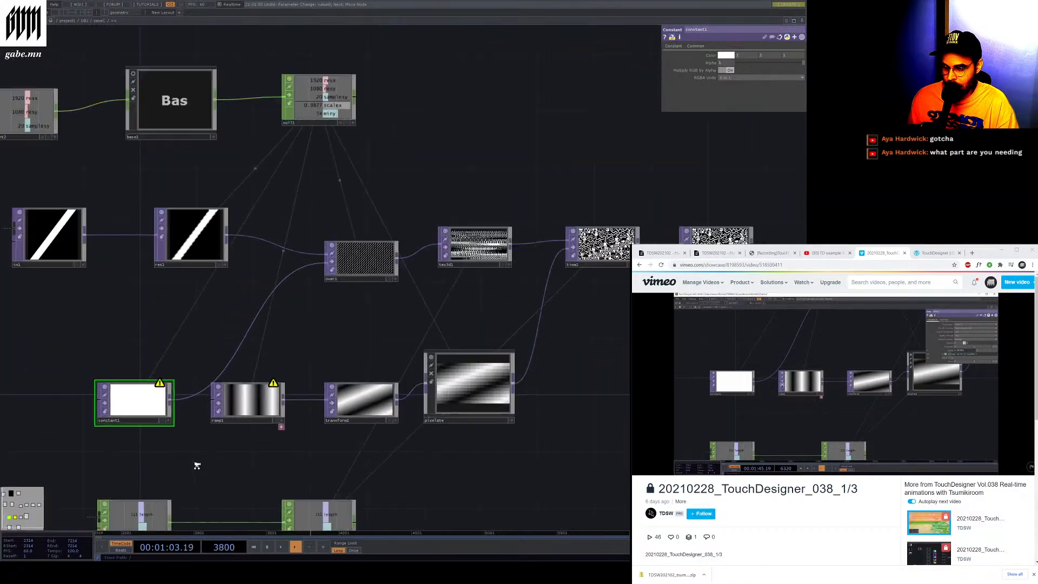
scroll(137, 478, up, 3)
scroll(81, 484, down, 3)
scroll(32, 494, down, 2)
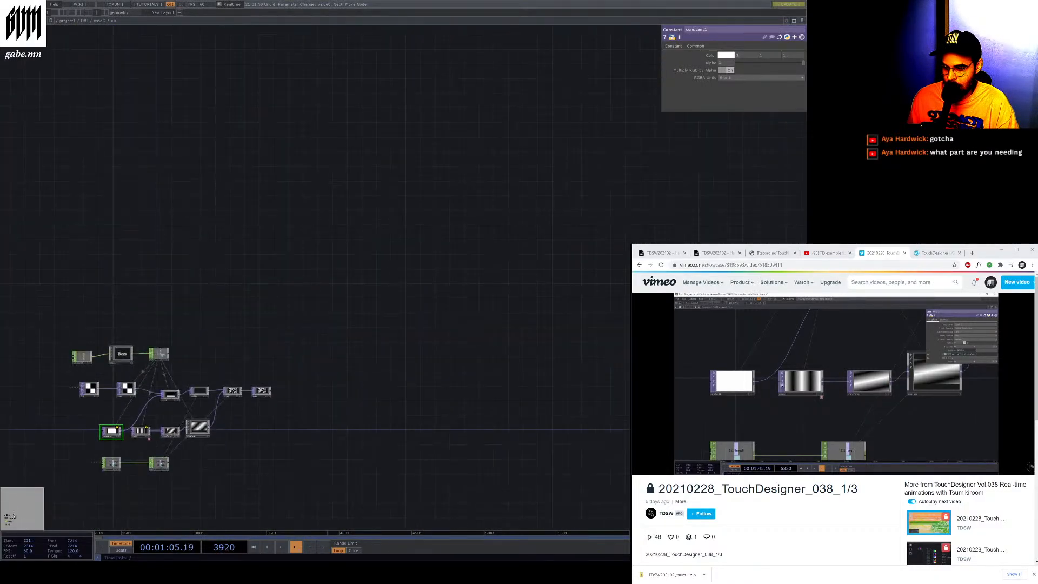
scroll(21, 506, up, 8)
scroll(19, 508, down, 3)
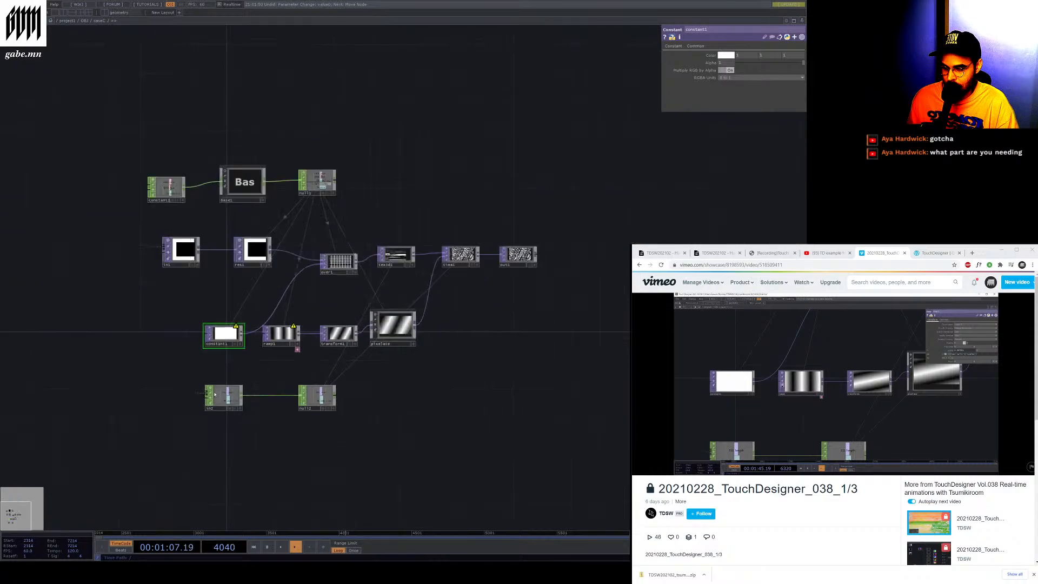
scroll(92, 343, up, 5)
scroll(293, 410, down, 6)
scroll(250, 431, up, 5)
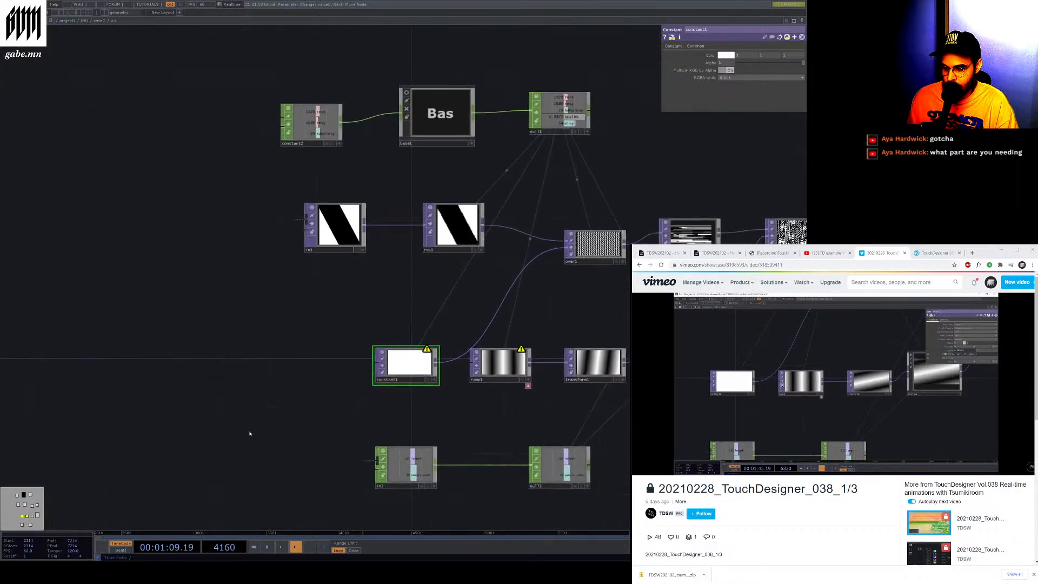
scroll(248, 424, down, 1)
scroll(278, 438, up, 1)
scroll(500, 470, up, 3)
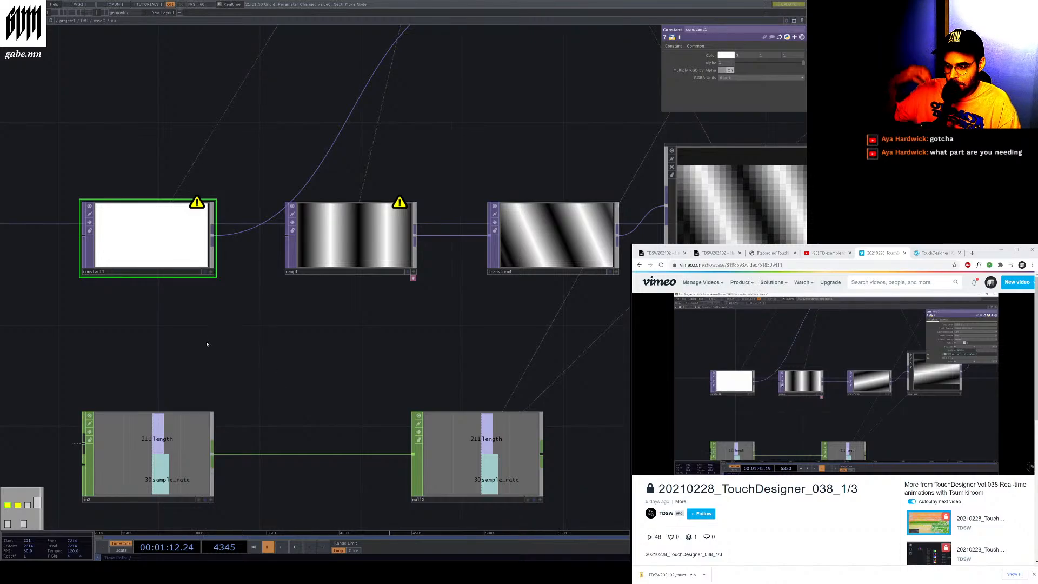
Inspect the Ramp TOP's parameters and the Time Machine TOP's offset settings
click(292, 266)
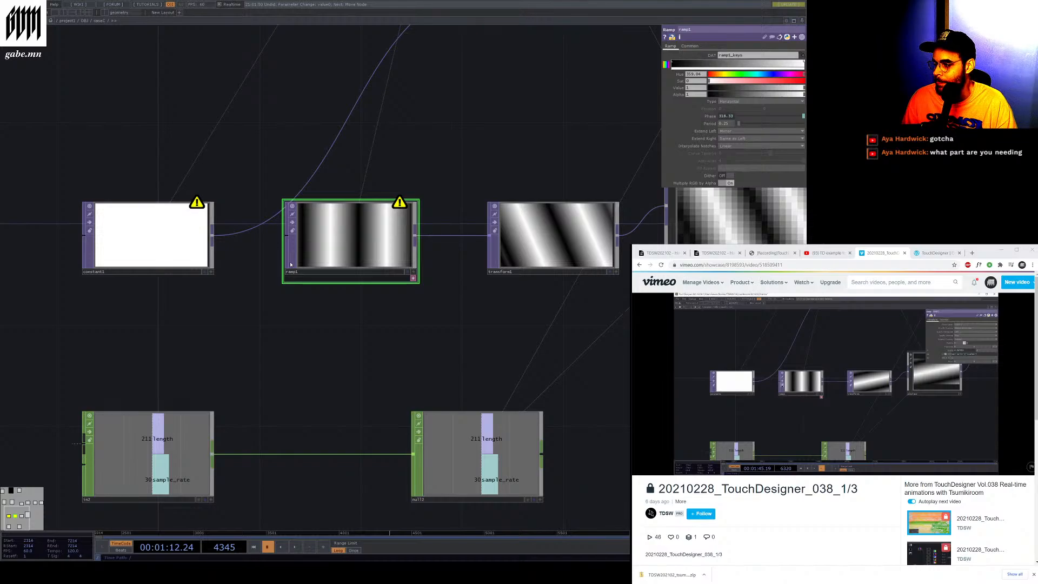
scroll(291, 265, down, 5)
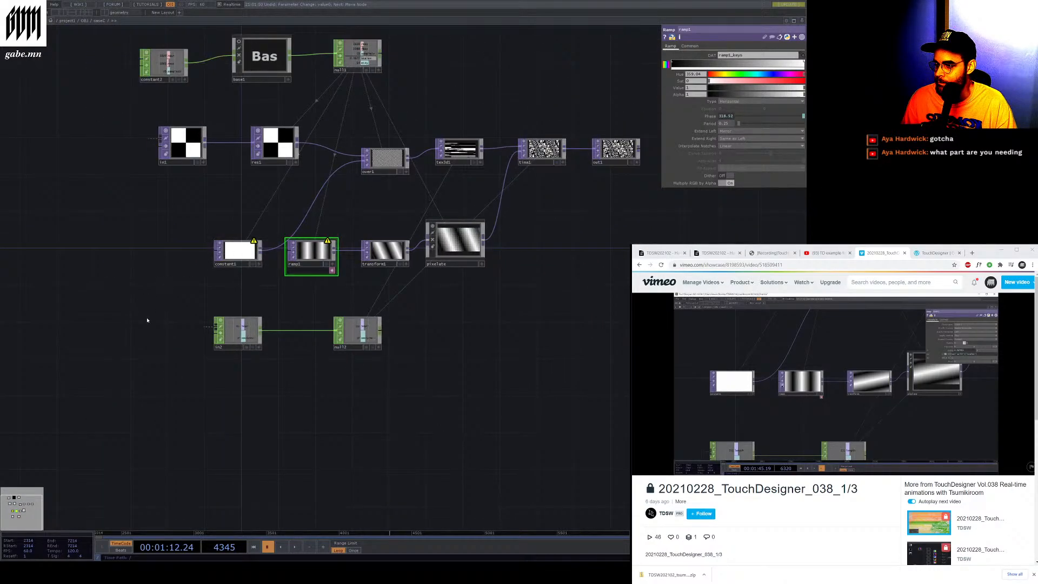
scroll(233, 310, down, 4)
scroll(263, 265, up, 6)
drag(263, 265, 316, 411)
scroll(315, 412, down, 3)
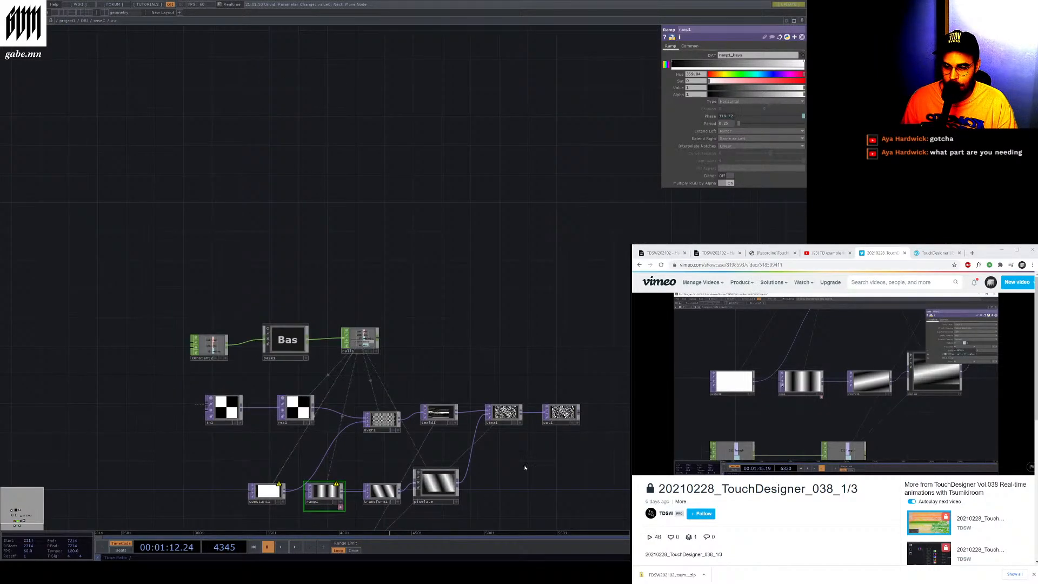
scroll(524, 468, up, 6)
click(357, 273)
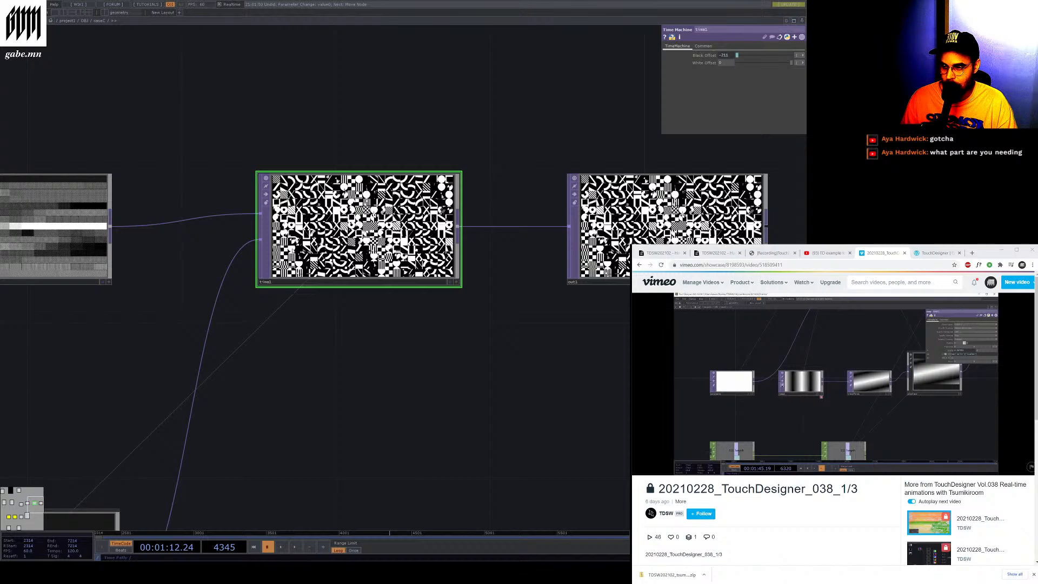
scroll(120, 300, down, 2)
scroll(135, 277, up, 4)
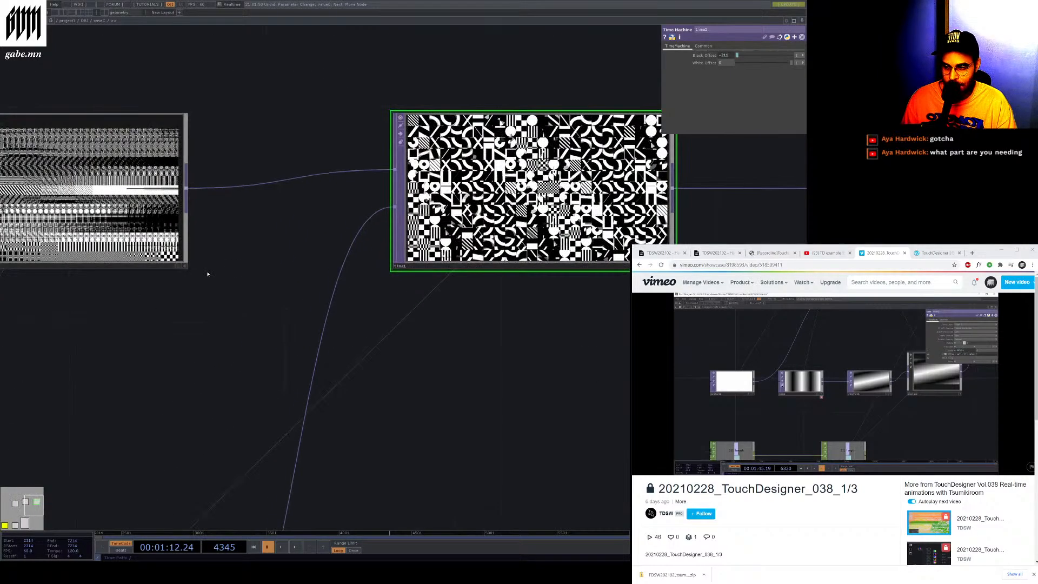
scroll(484, 259, down, 4)
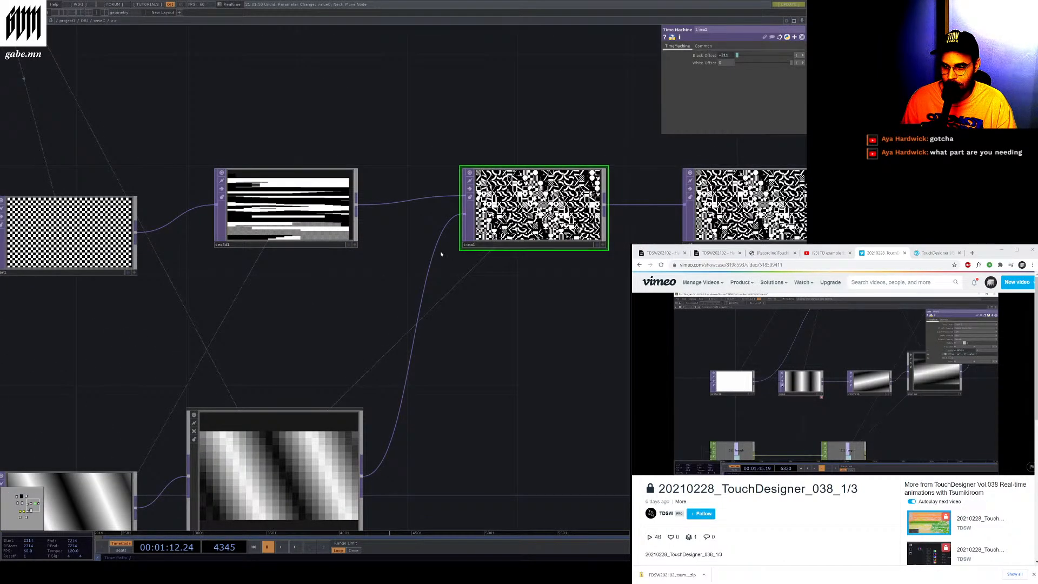
Cut the Pixelate wire into the Time Machine TOP and reconnect the Pixelate output to it
right_click(436, 252)
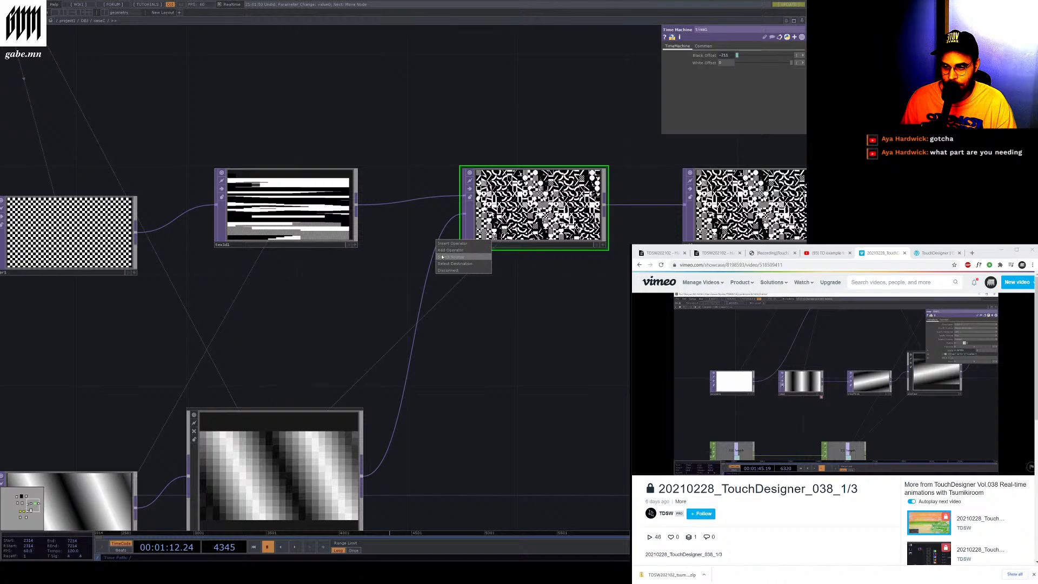
click(449, 270)
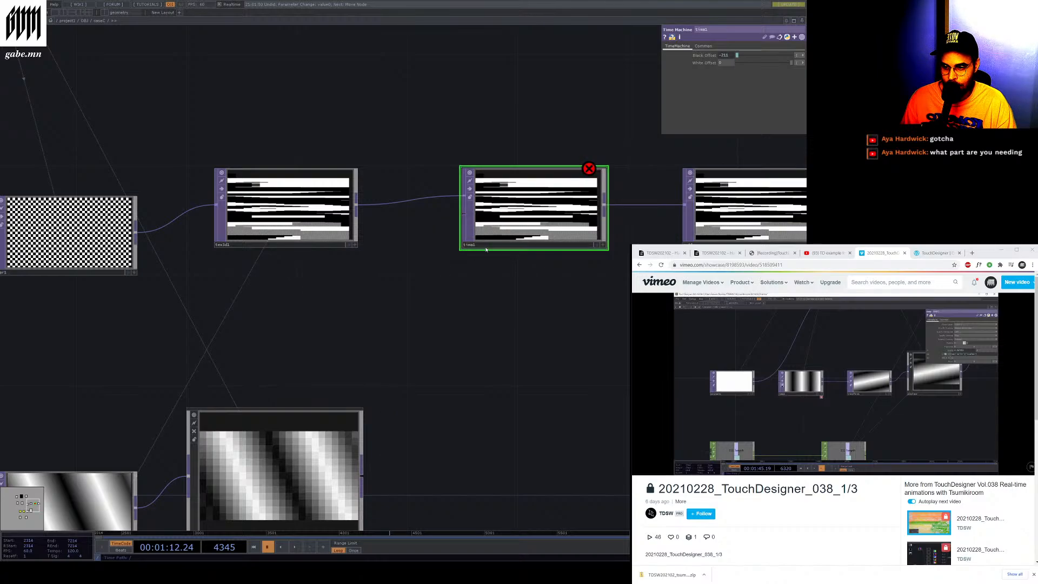
key(space)
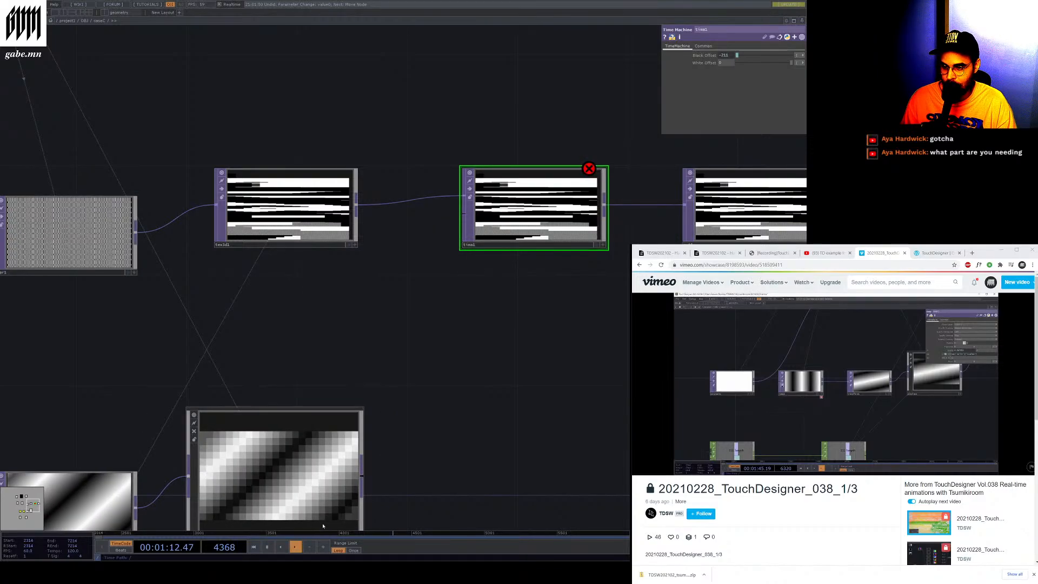
key(h)
scroll(382, 429, up, 3)
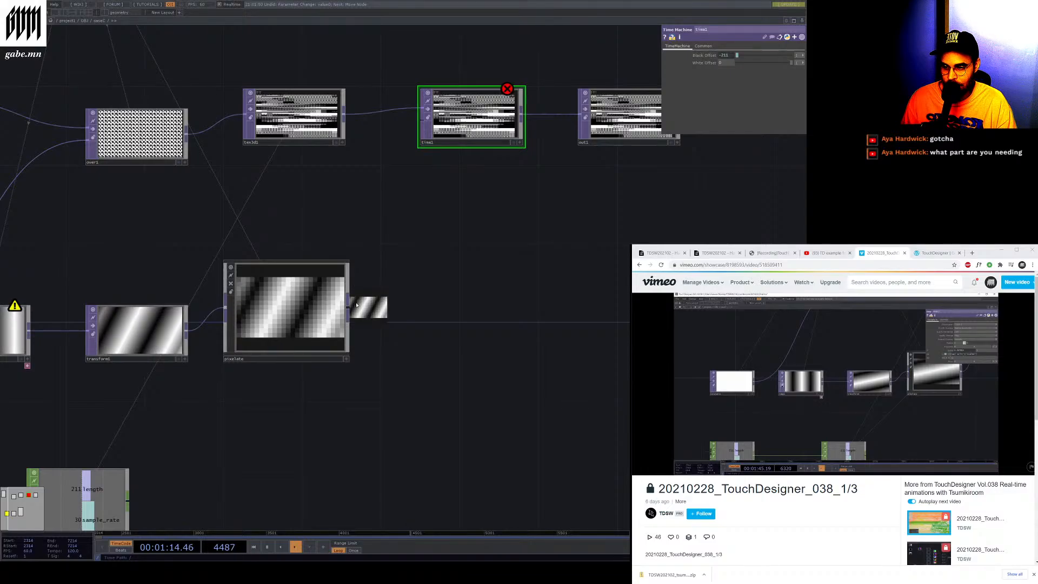
drag(349, 311, 421, 124)
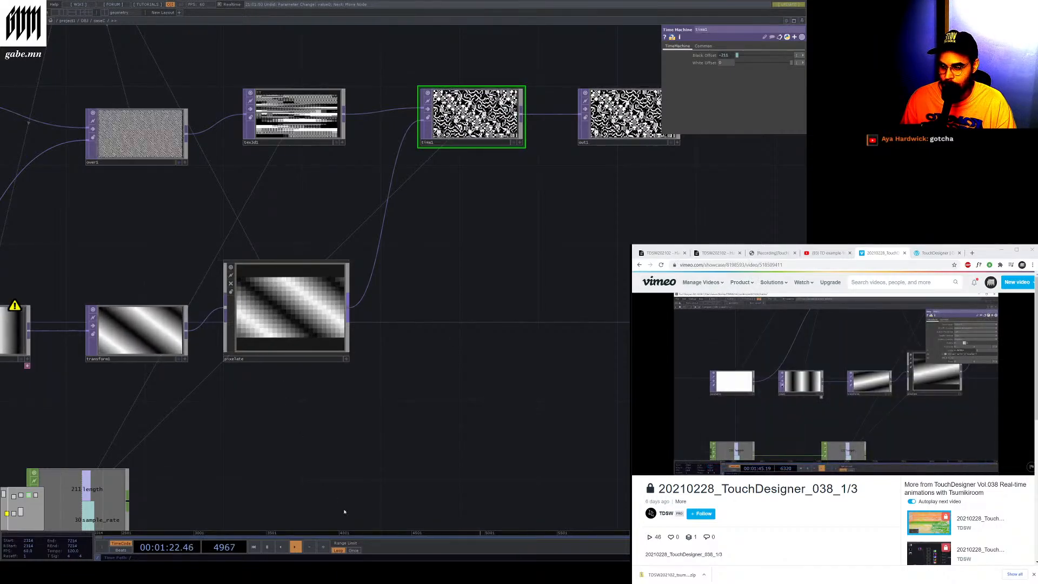
Play the timeline and select the Pixelate and Time Machine TOPs to compare their outputs
click(267, 547)
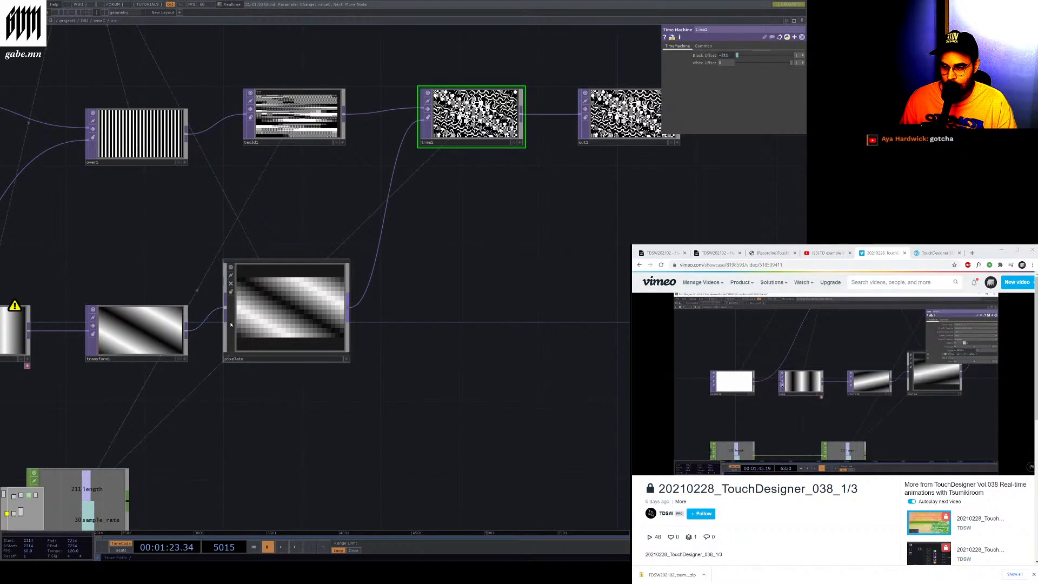
click(230, 324)
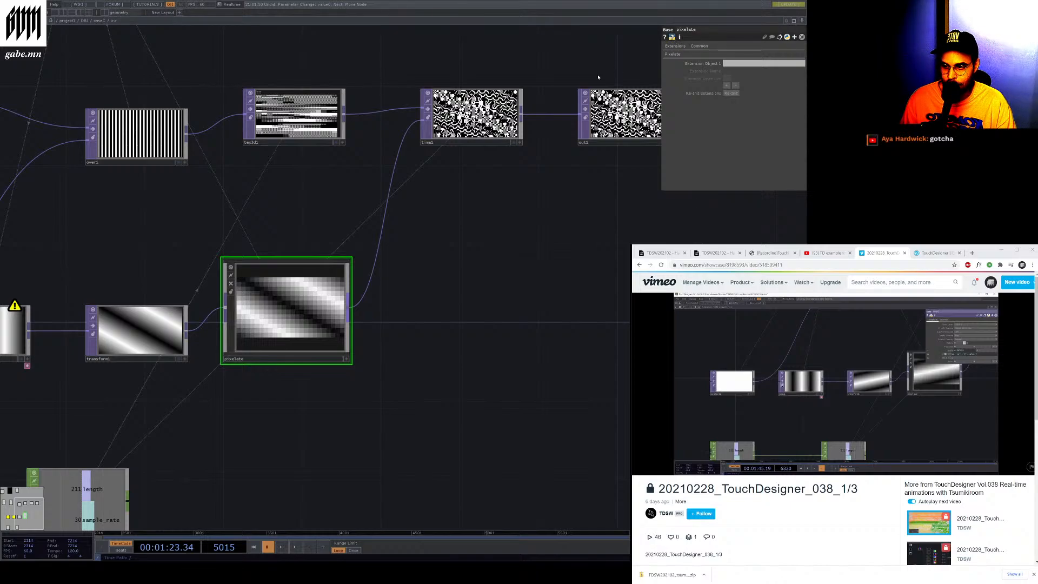
click(475, 142)
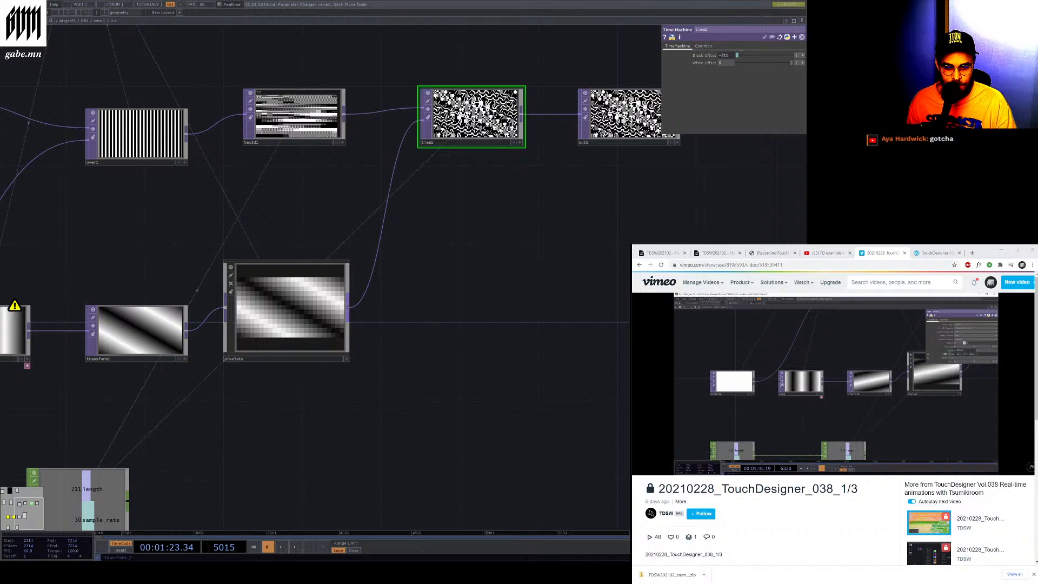
Open a new browser tab and load the Time Machine TOP documentation page
click(972, 253)
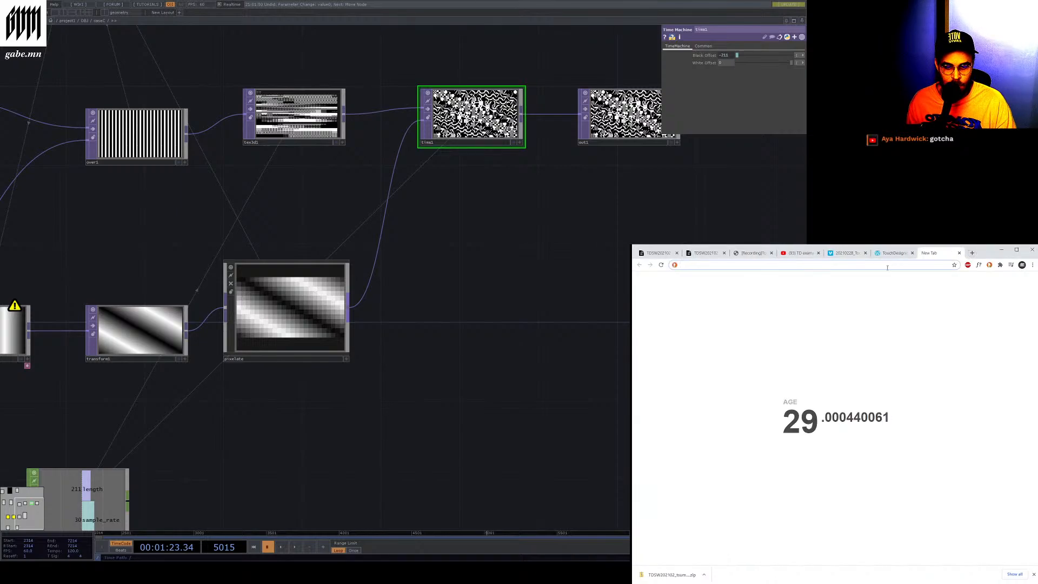
text(https://docs.derivative.ca/index.php?title=Time_Machine_TOP)
key(Return)
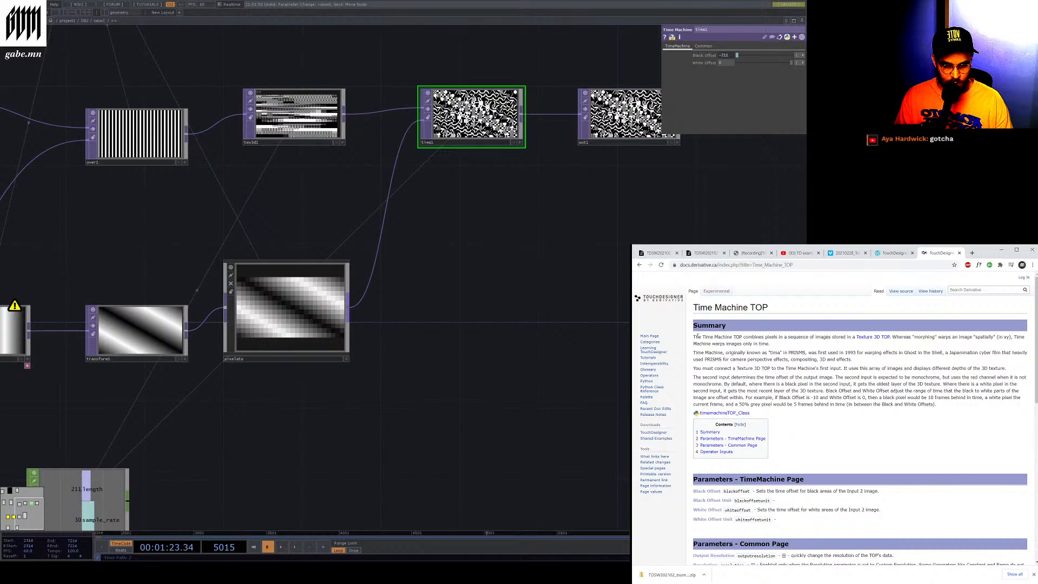
Read the Summary section of the Time Machine TOP page, highlighting its opening sentences
drag(698, 336, 881, 338)
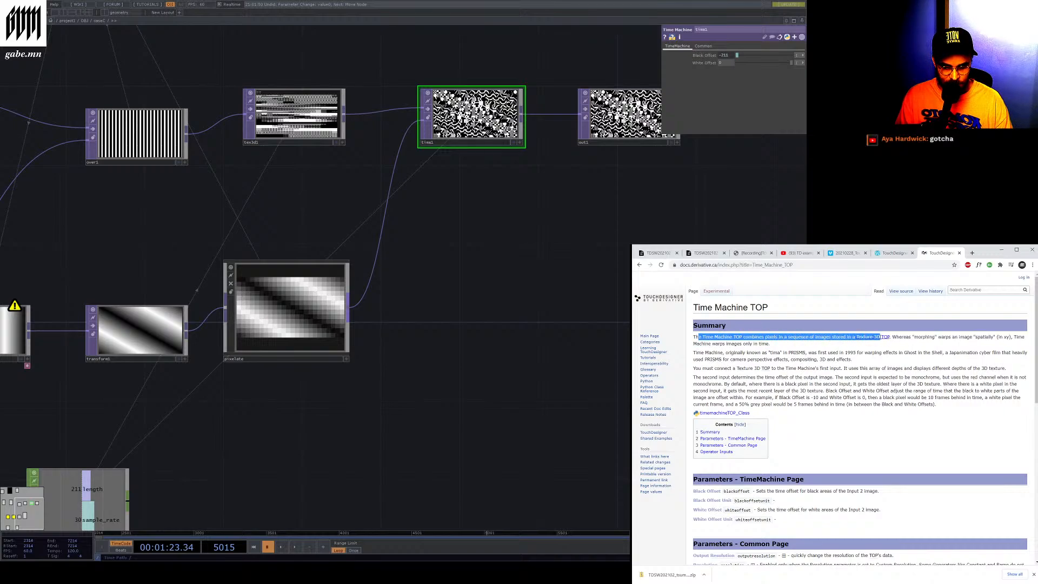
click(915, 339)
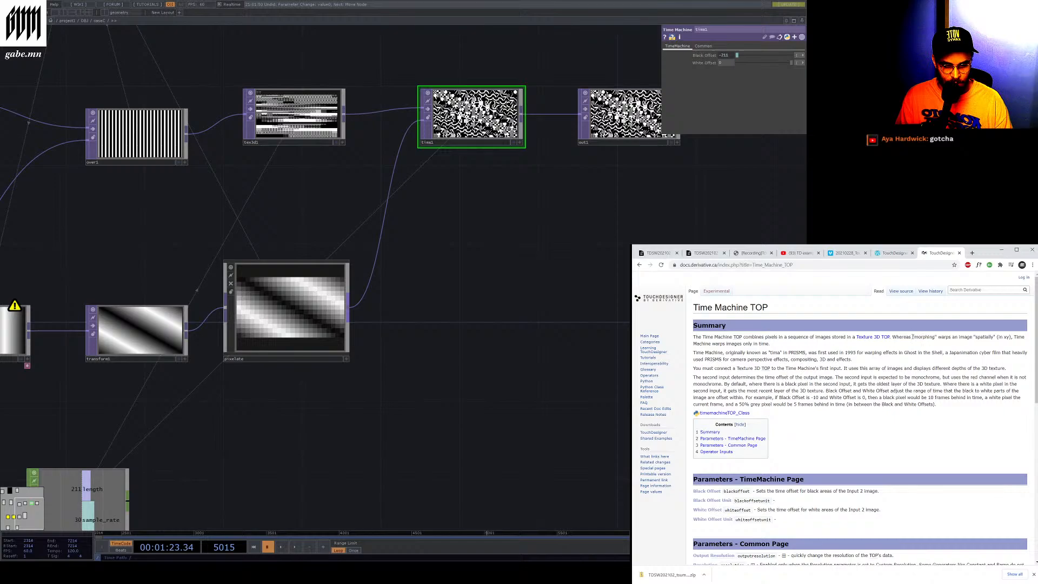
drag(936, 337, 773, 341)
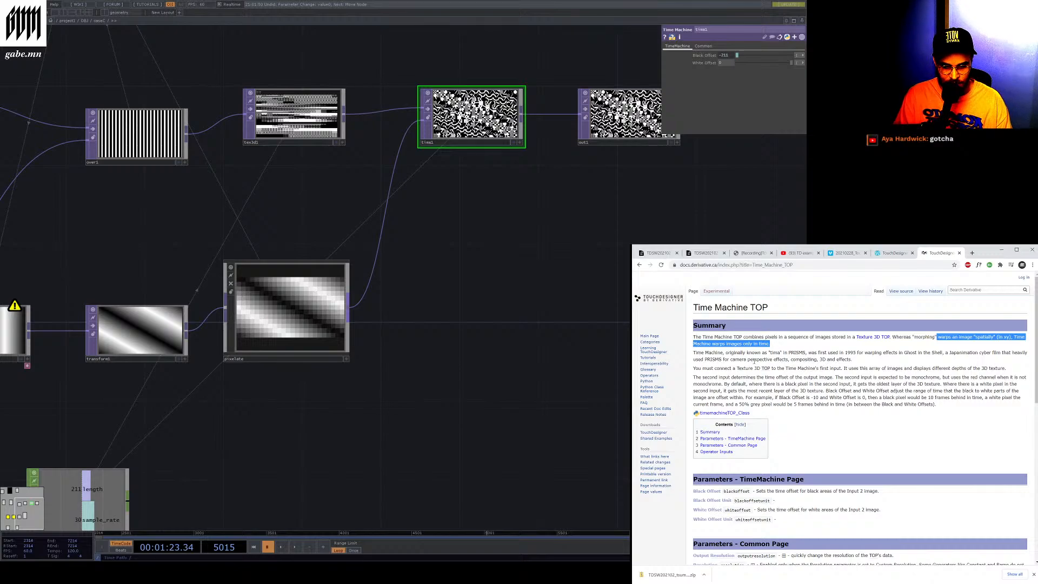
drag(783, 353, 817, 354)
click(856, 361)
click(856, 361)
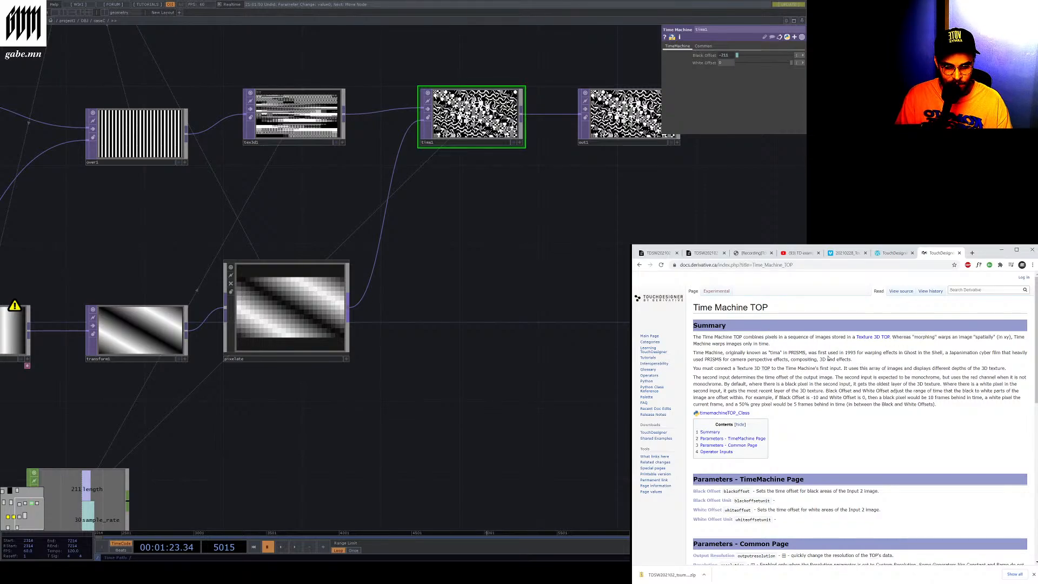
Search the web for PRISMS, refine the search to "PRISMS ghost in the shell", and scroll through the results
double_click(797, 353)
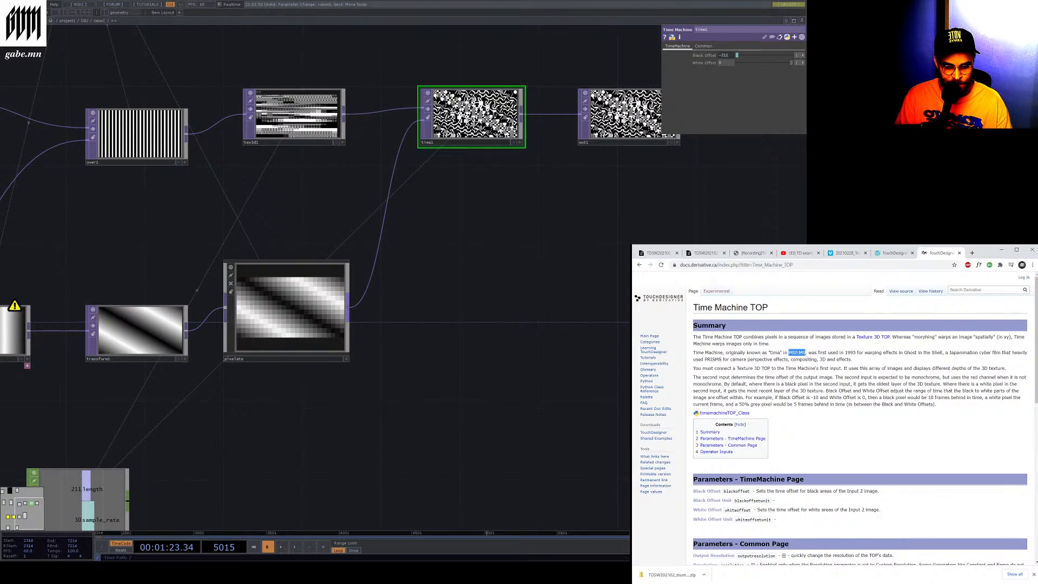
click(811, 365)
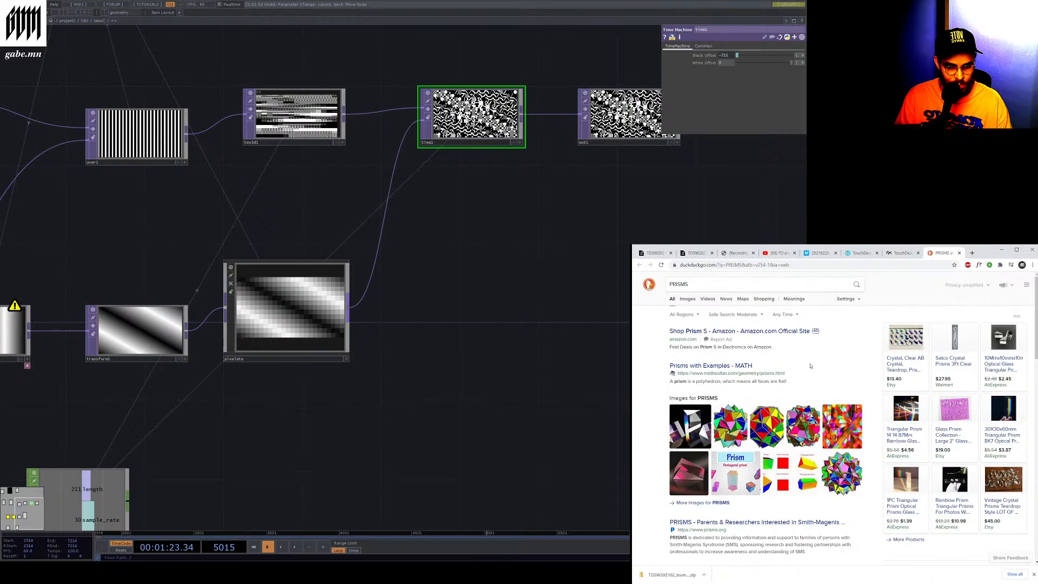
click(717, 281)
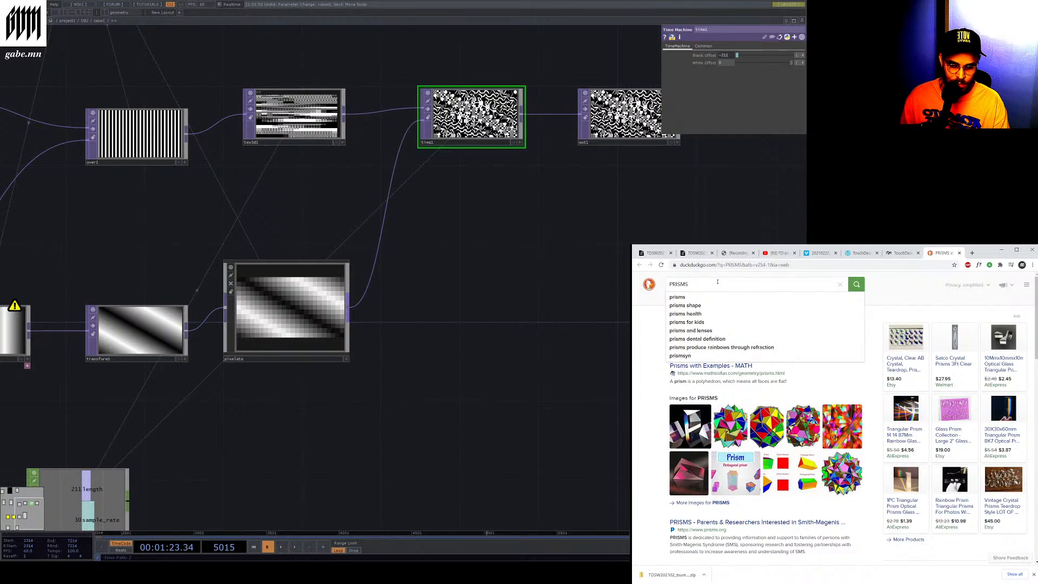
text(ghost in the shell)
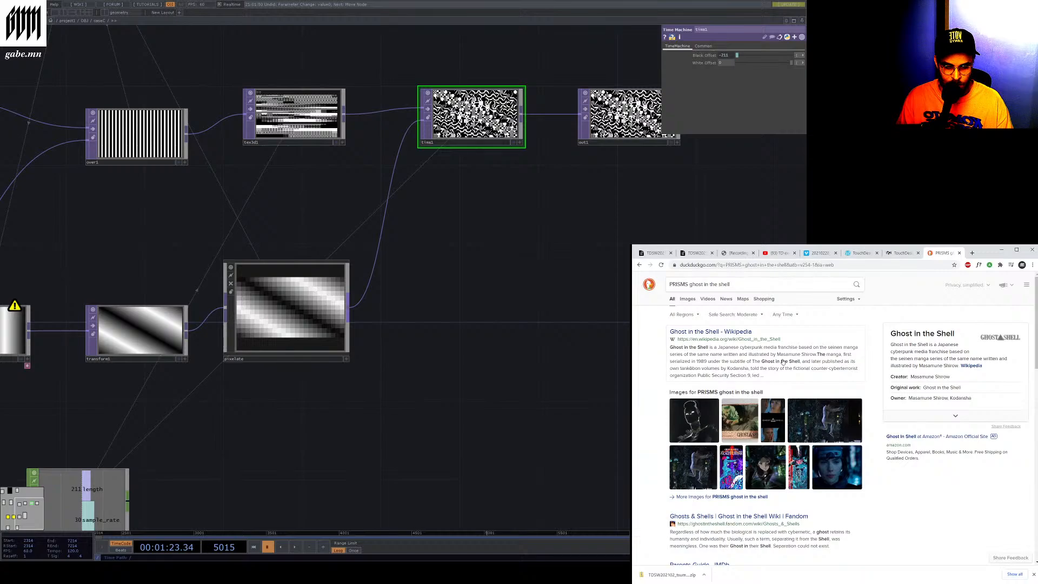
scroll(782, 362, down, 3)
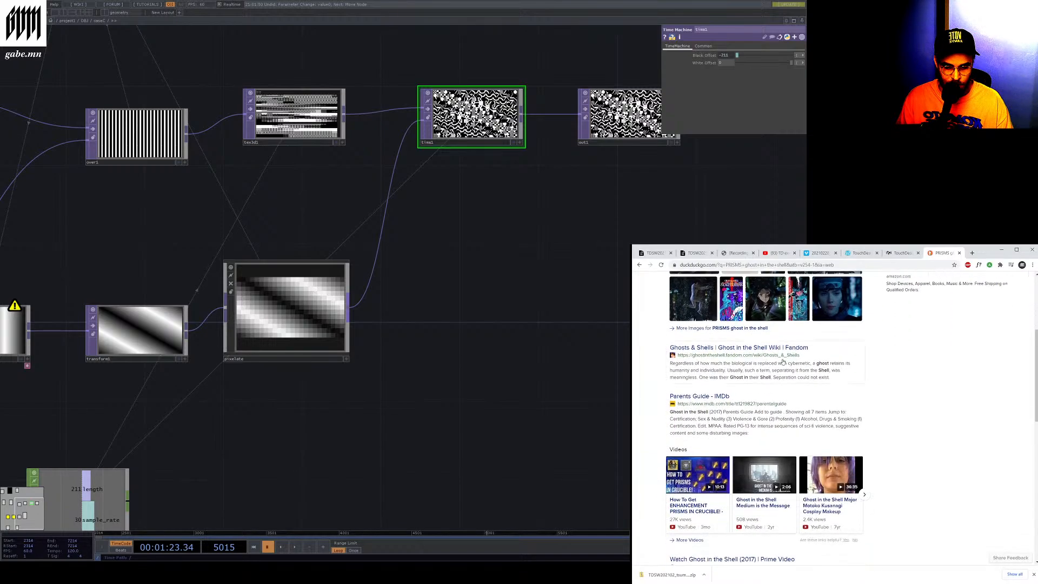
scroll(782, 362, down, 2)
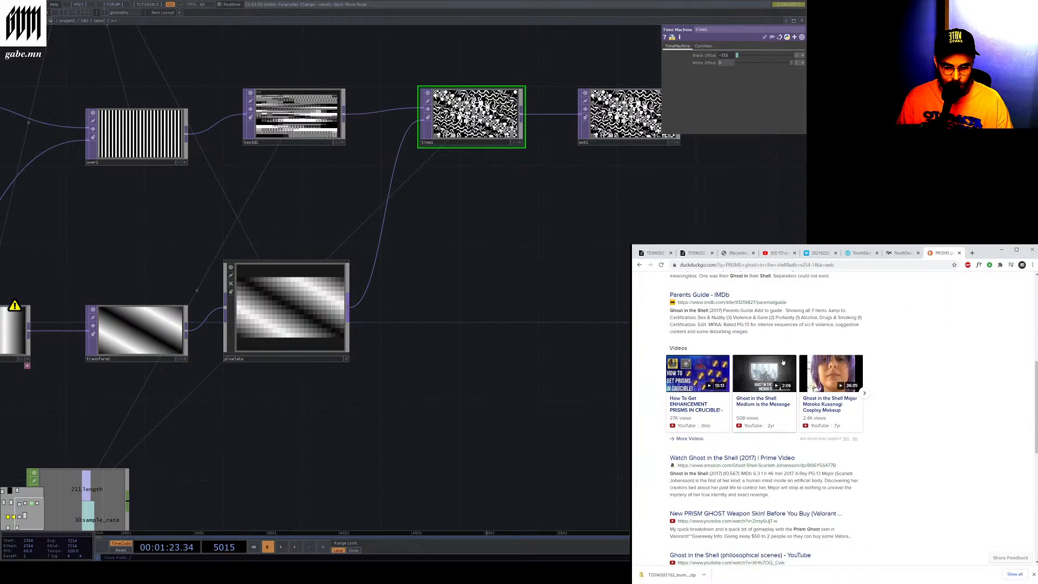
scroll(782, 362, up, 5)
Return to the Time Machine TOP documentation and highlight the paragraphs describing its first and second inputs
click(901, 253)
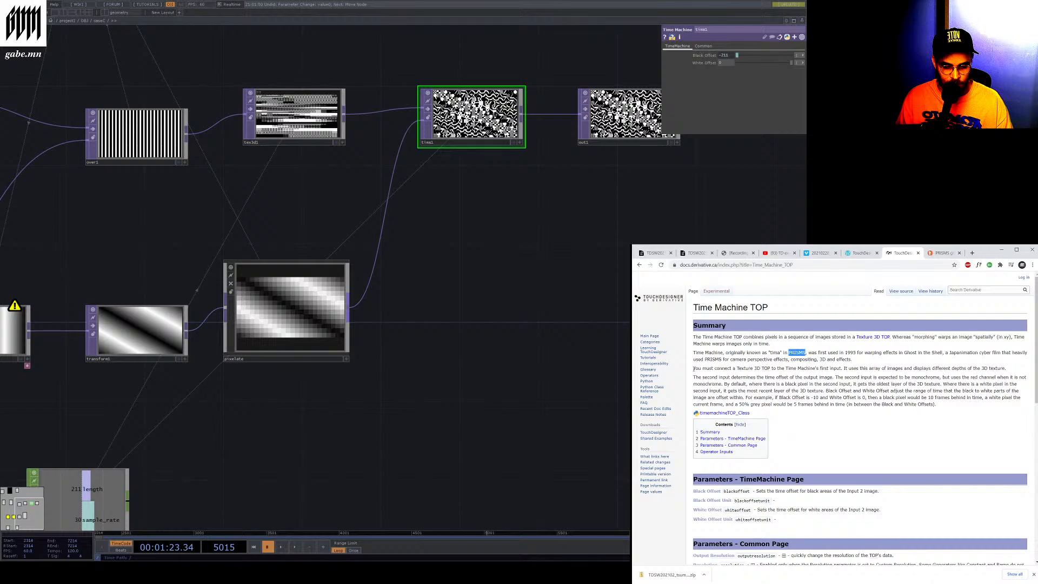
drag(694, 368, 1003, 368)
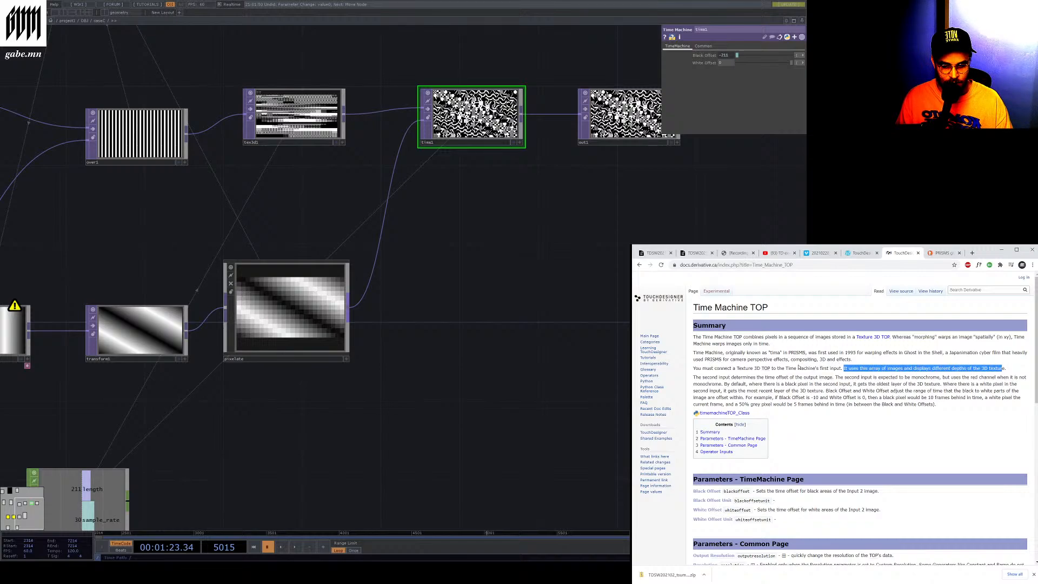
drag(698, 377, 762, 377)
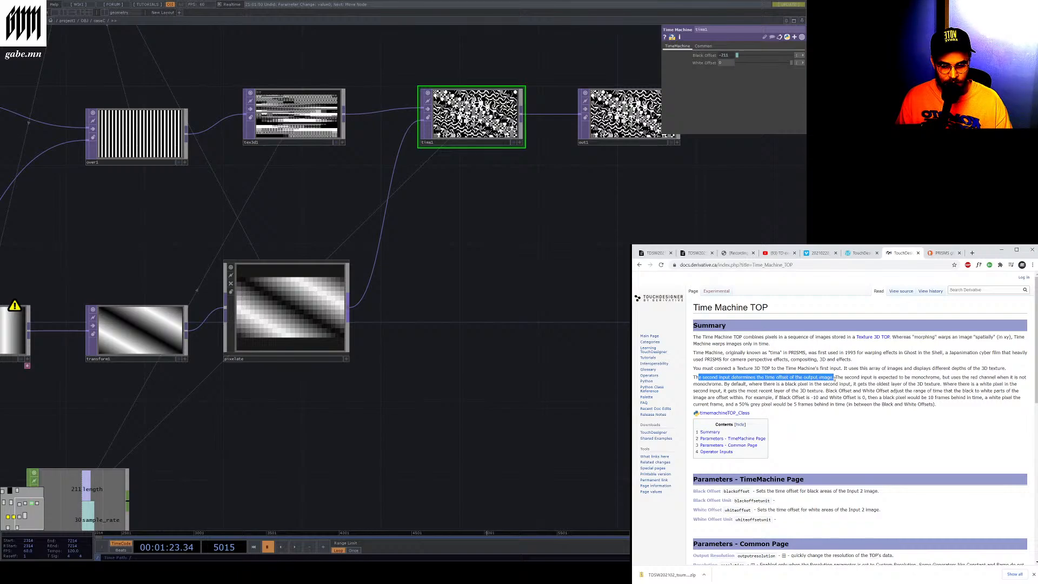
drag(698, 368, 1003, 378)
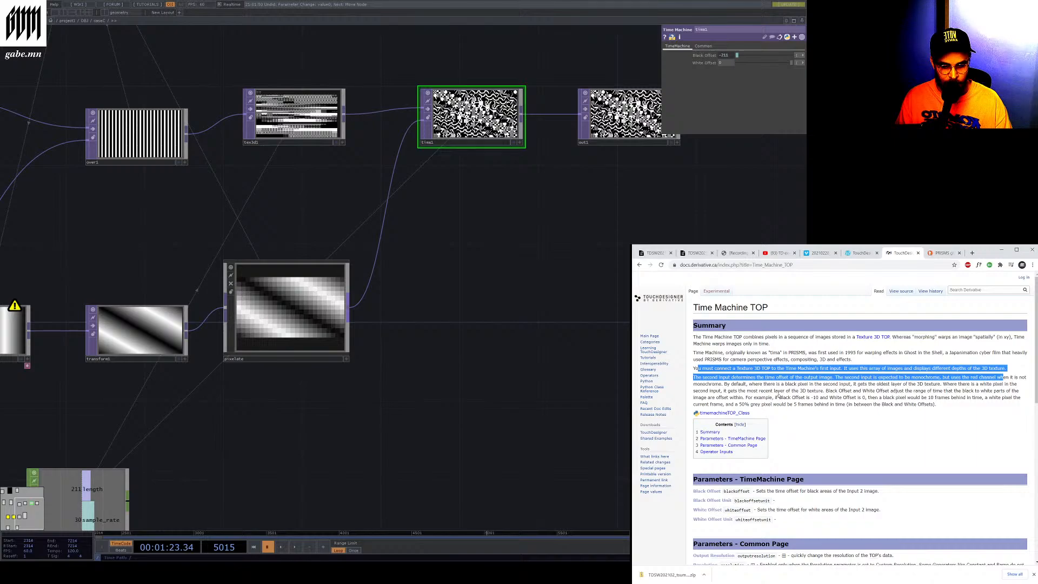
click(716, 389)
drag(716, 377, 835, 377)
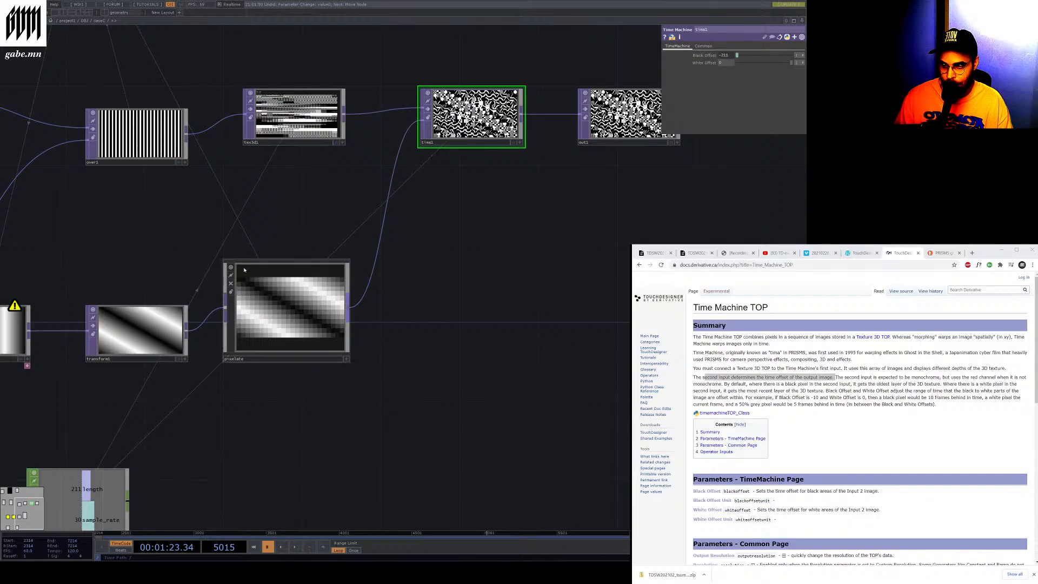
Zoom into the network nodes to examine their outputs and start timeline playback
scroll(275, 83, up, 5)
scroll(346, 208, up, 5)
scroll(540, 281, down, 5)
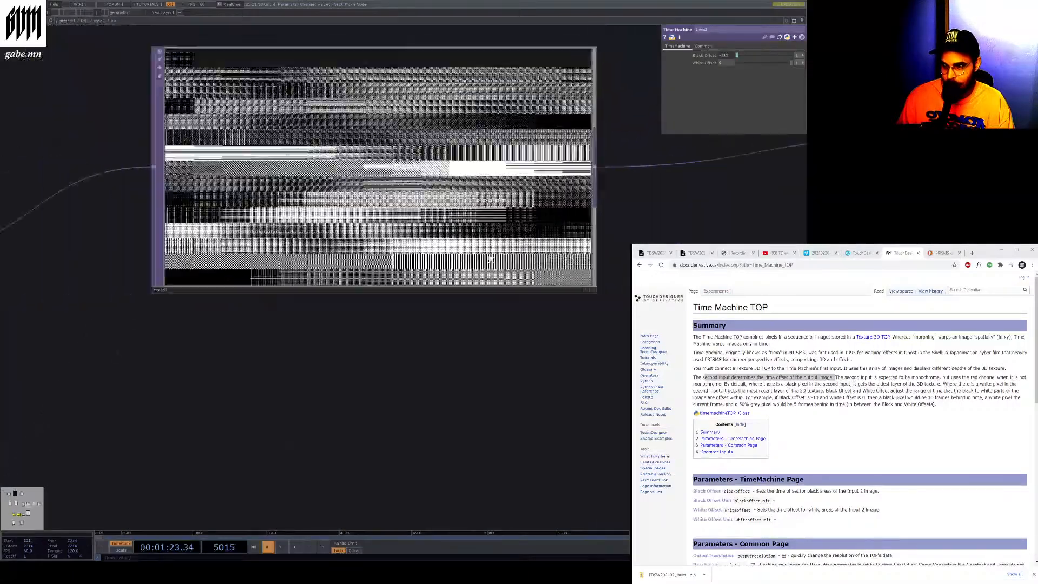
scroll(265, 142, up, 4)
scroll(390, 141, down, 5)
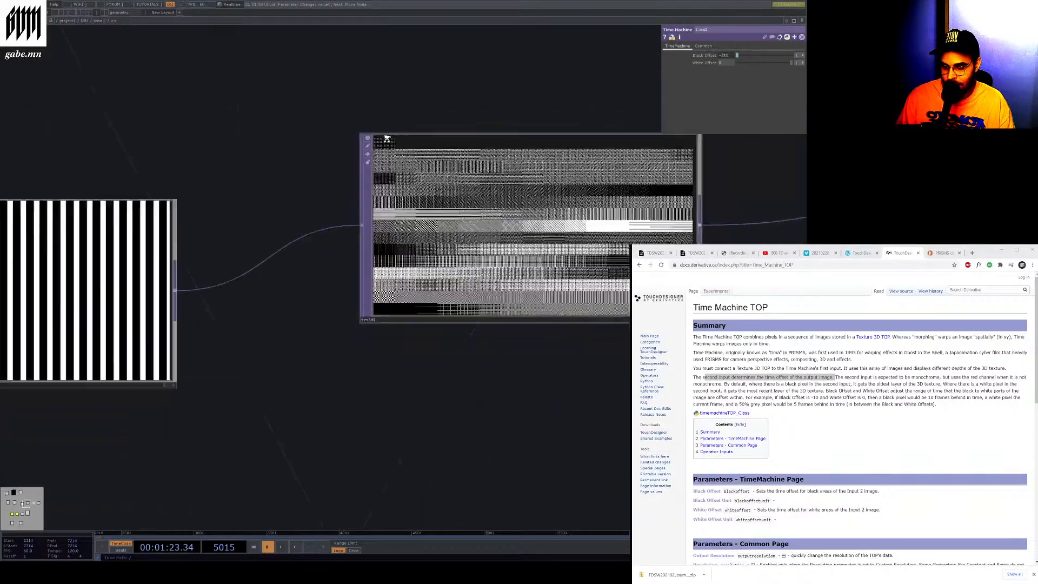
scroll(470, 162, up, 4)
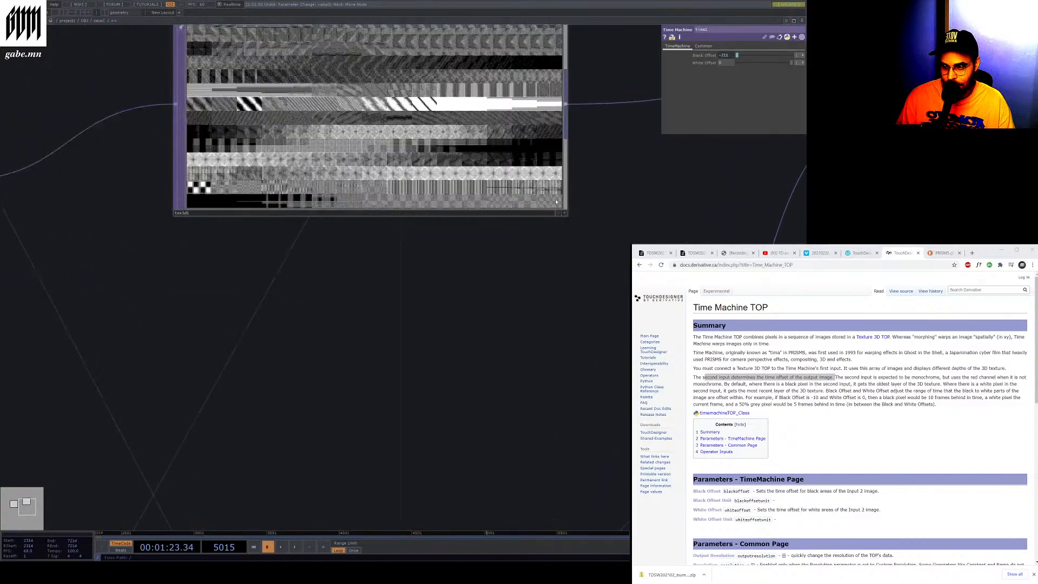
scroll(378, 135, down, 6)
scroll(638, 49, up, 3)
scroll(638, 49, up, 4)
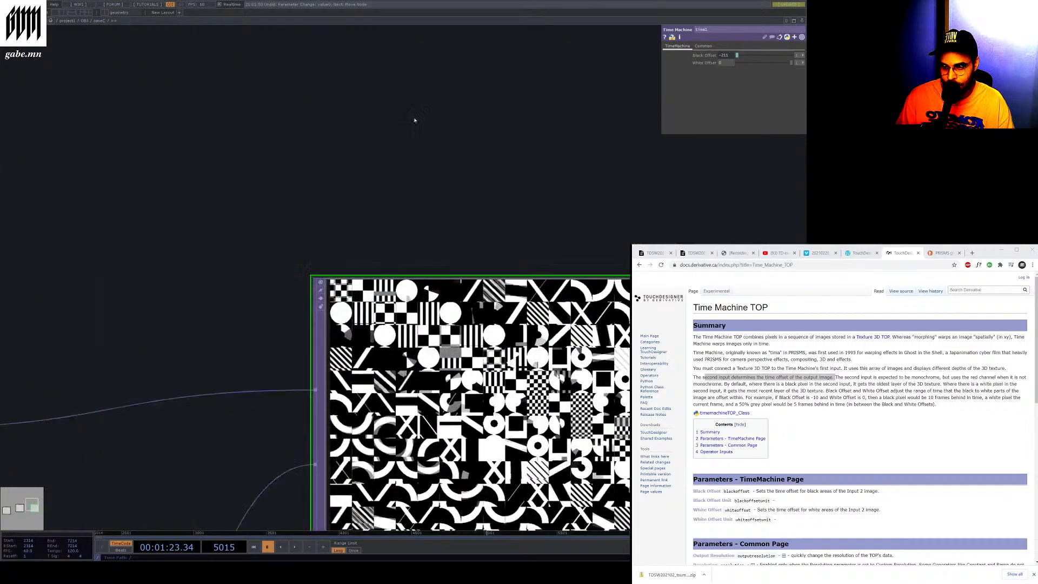
scroll(415, 118, down, 6)
scroll(446, 205, up, 4)
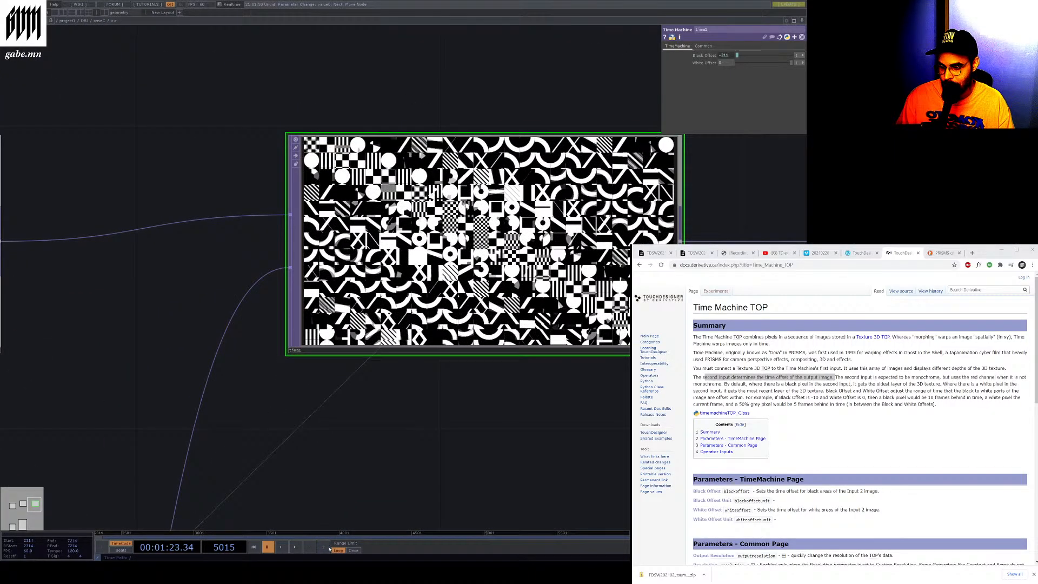
click(295, 547)
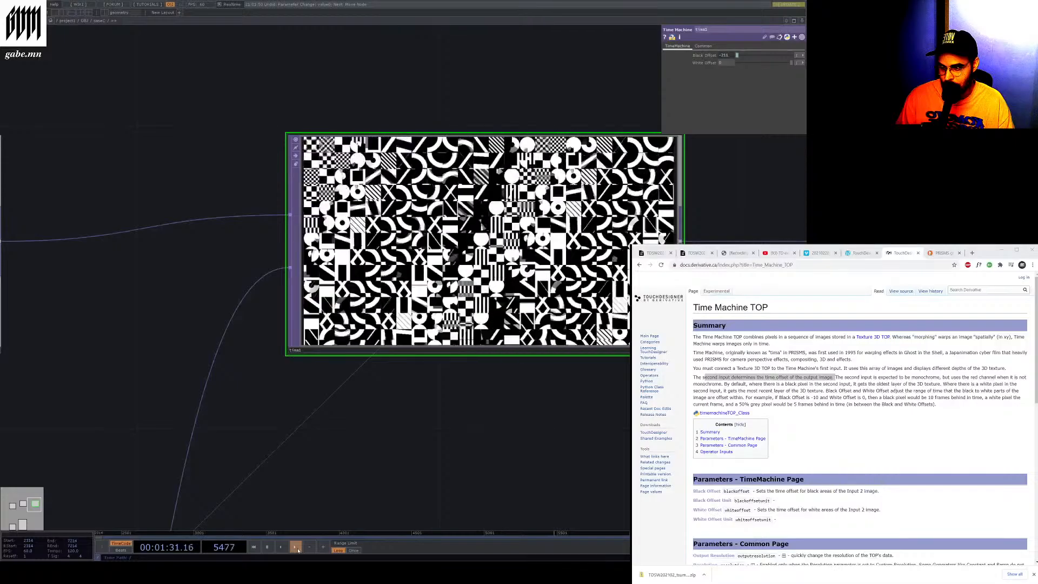
Frame the whole network and examine the Time Machine and Pixelate TOP outputs up close
key(h)
scroll(387, 413, up, 3)
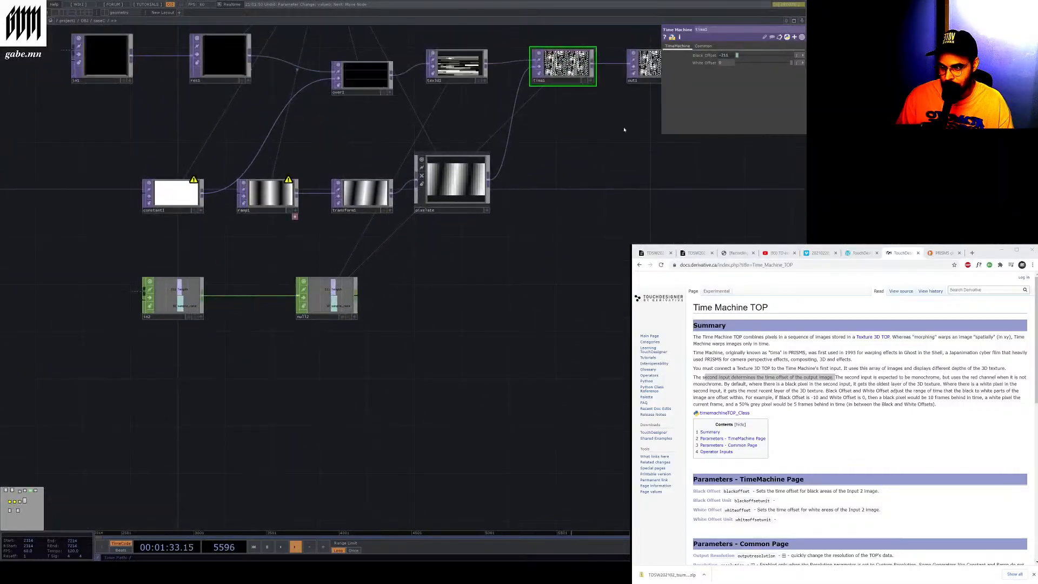
scroll(551, 81, up, 6)
drag(291, 318, 579, 150)
scroll(575, 123, down, 5)
drag(617, 107, 458, 222)
scroll(457, 222, up, 6)
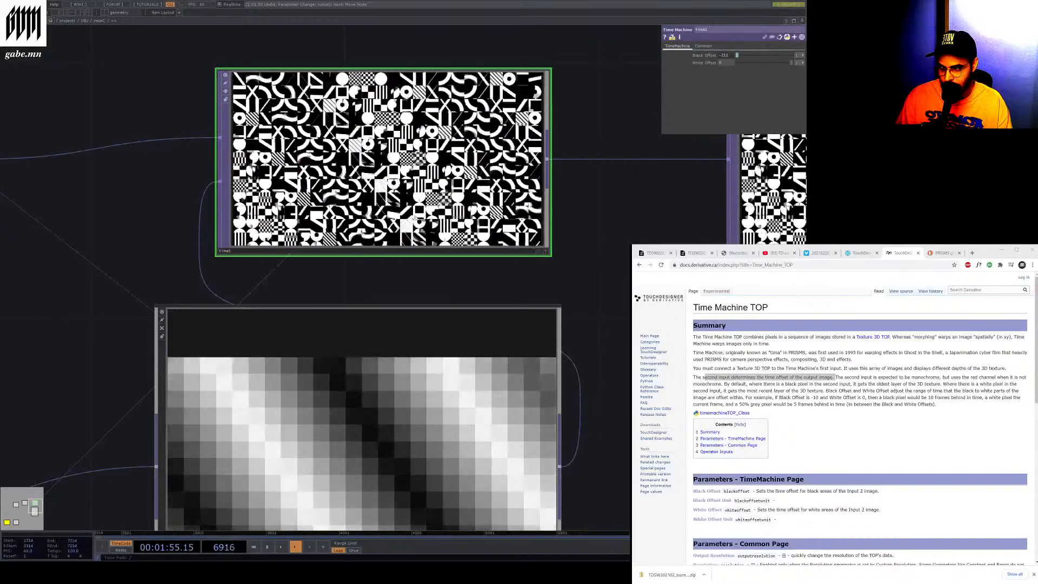
scroll(383, 229, down, 5)
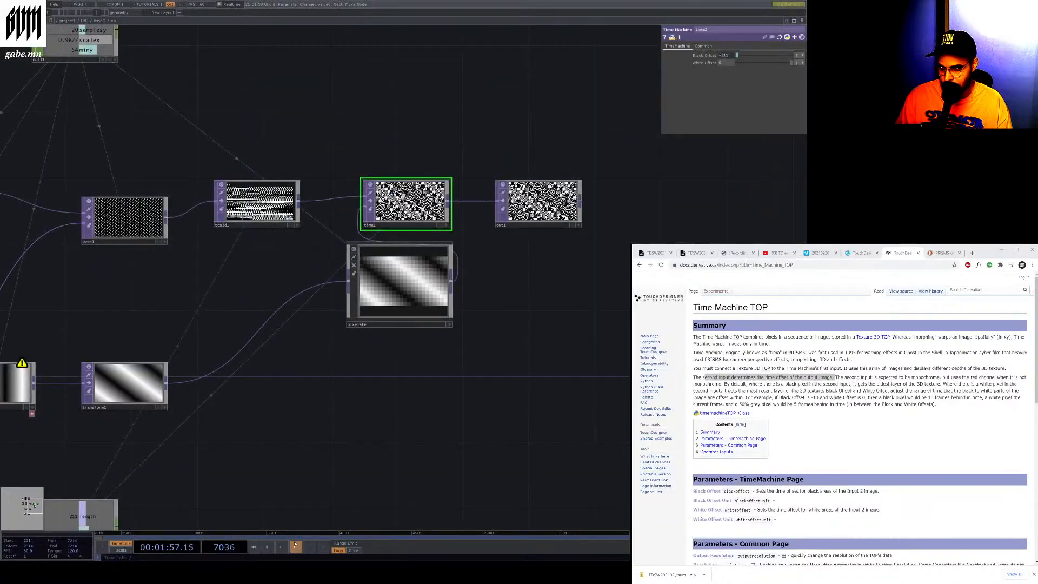
Select the Transform TOP and move the Ramp TOP slightly to the right in the network
key(space)
drag(398, 278, 481, 399)
scroll(178, 404, up, 6)
scroll(481, 398, down, 4)
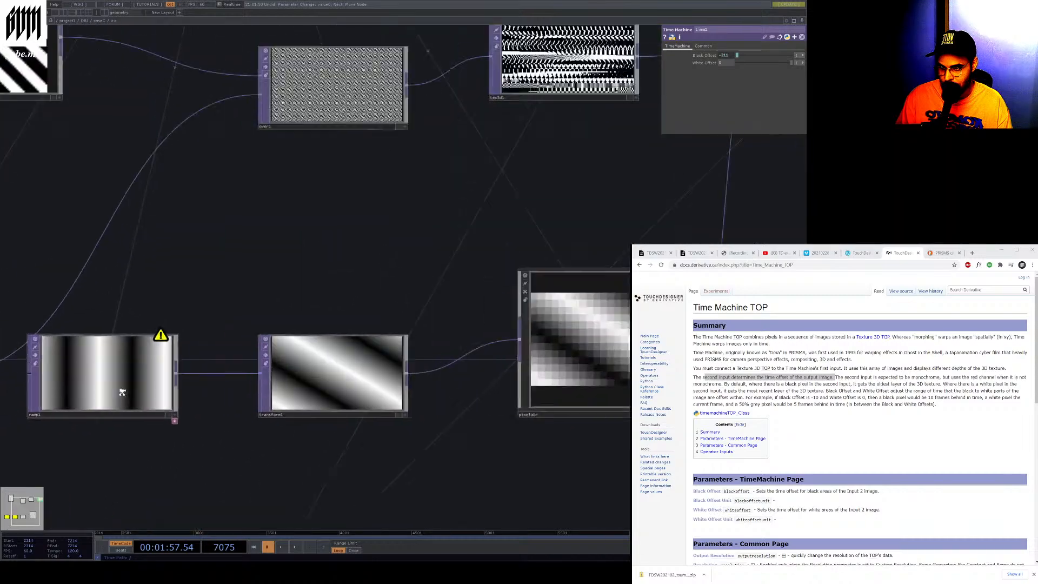
scroll(122, 392, up, 3)
click(337, 422)
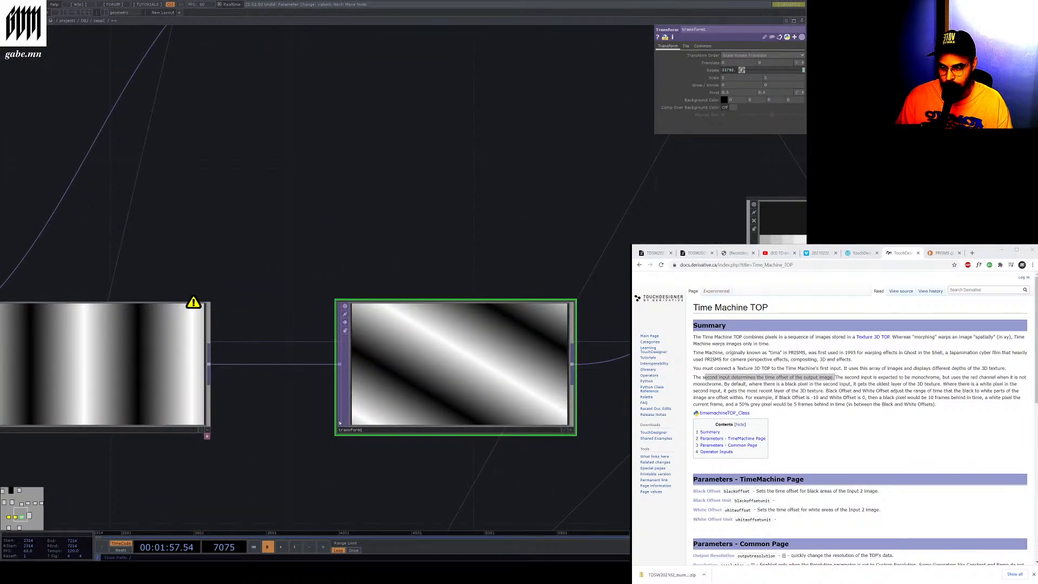
scroll(205, 388, down, 5)
scroll(97, 380, up, 5)
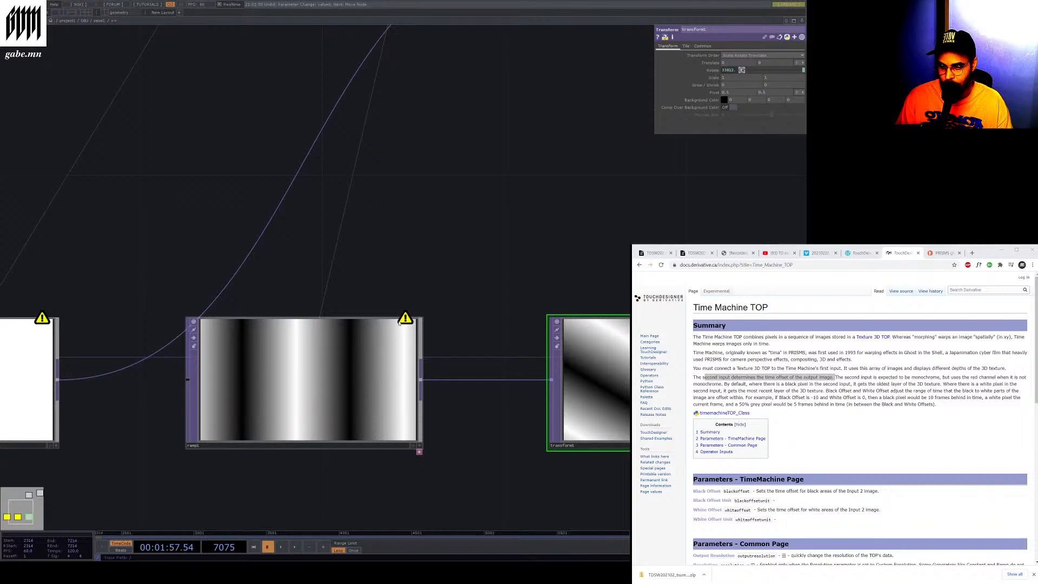
drag(354, 327, 390, 328)
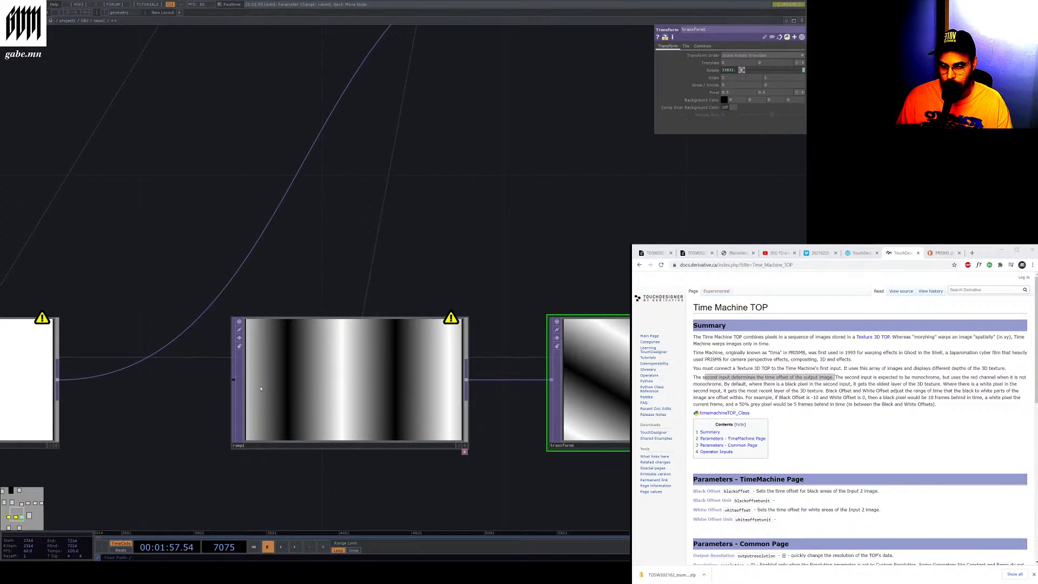
scroll(403, 351, down, 5)
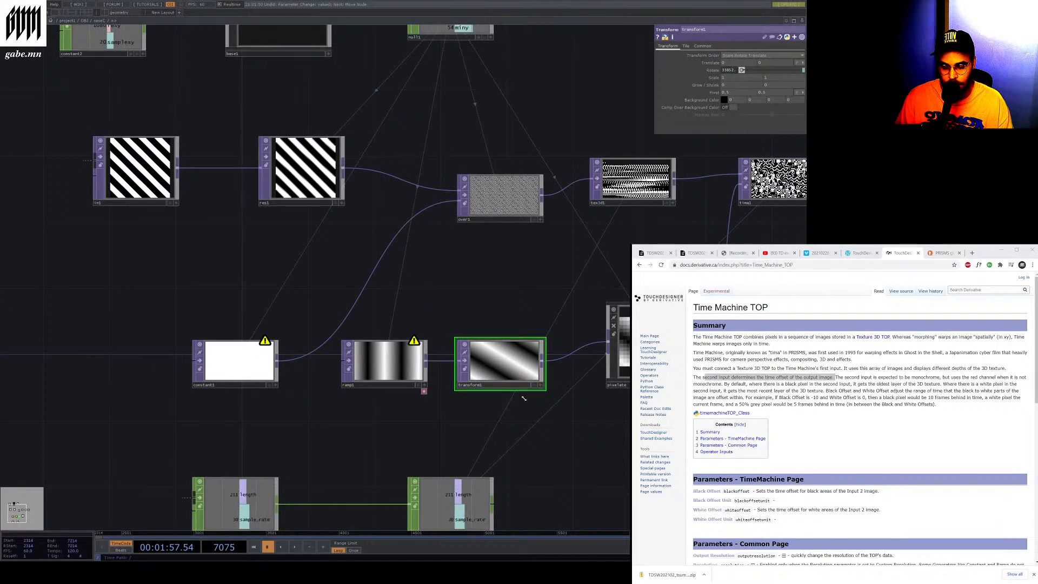
Read the Time Machine TOP documentation on black and white offsets and scroll through its parameter and input sections
click(830, 381)
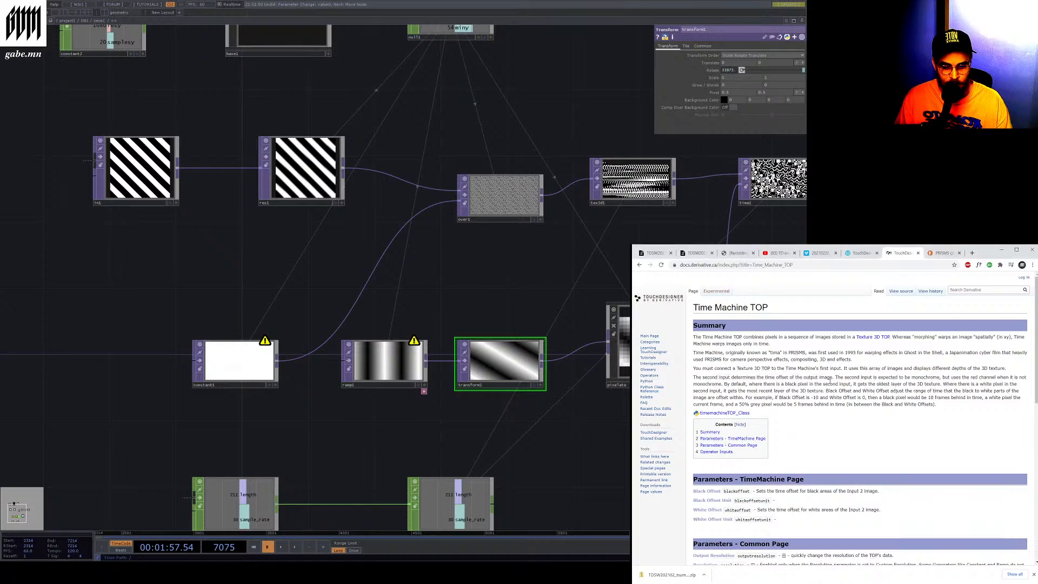
drag(834, 378, 999, 392)
click(943, 377)
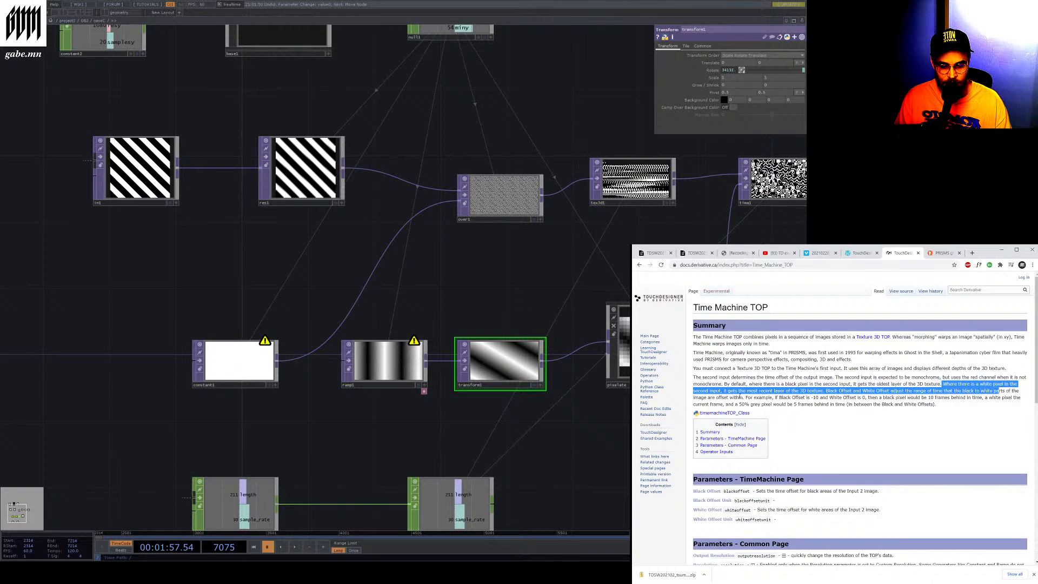
mouse_move(750, 398)
mouse_down()
mouse_move(944, 398)
mouse_move(749, 397)
mouse_up()
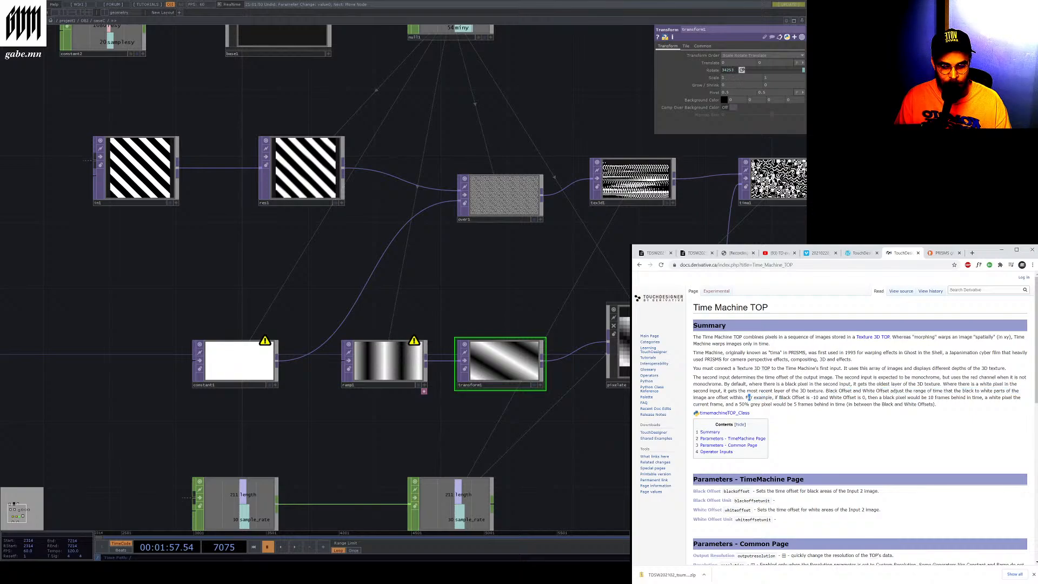
drag(749, 397, 933, 425)
click(933, 426)
scroll(932, 426, down, 10)
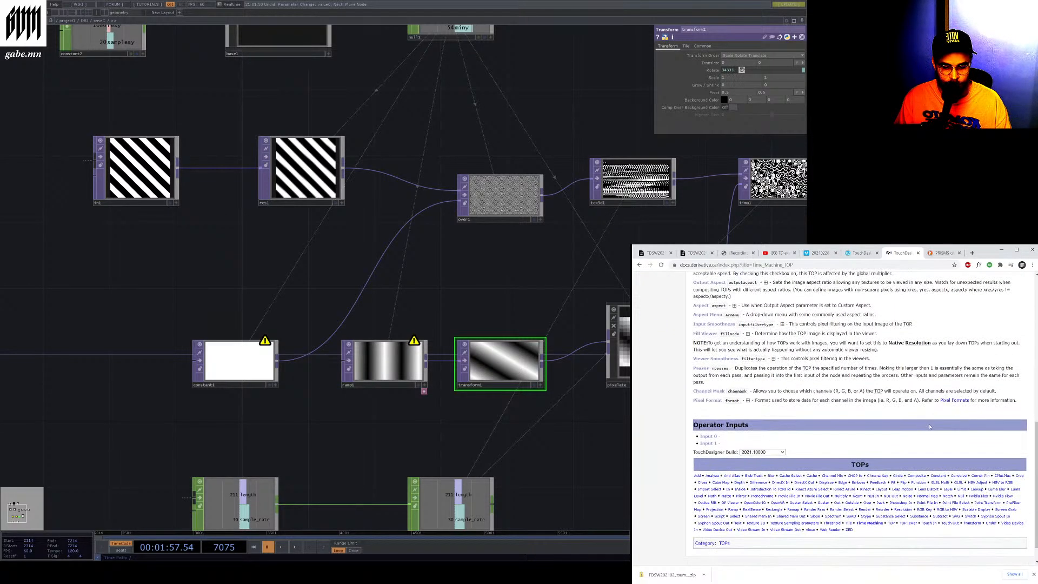
scroll(896, 403, up, 1)
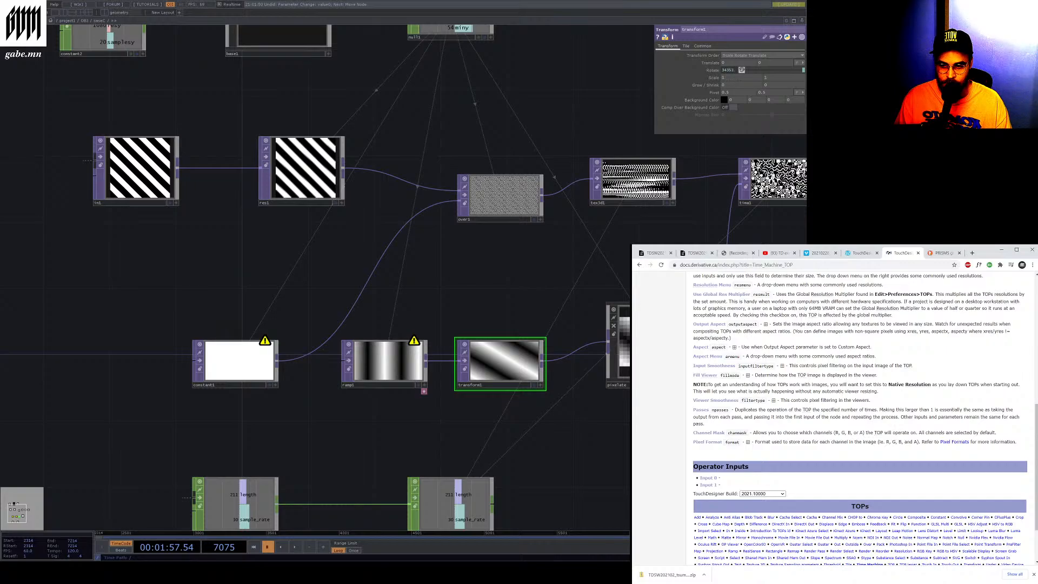
Zoom around the network to examine the Texture 3D TOP and the neighbouring node outputs
scroll(411, 298, down, 5)
scroll(560, 257, up, 8)
click(294, 293)
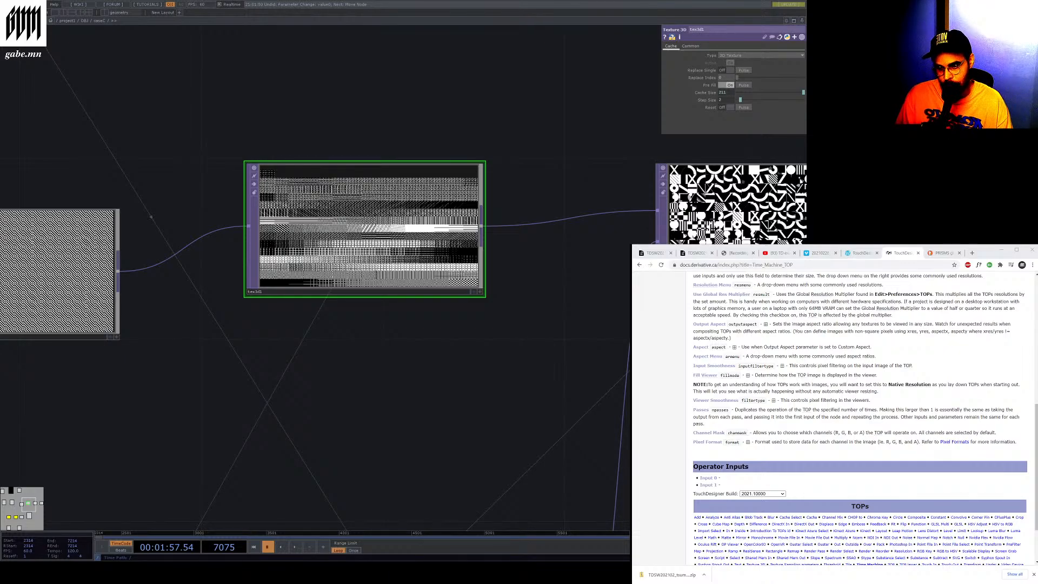
scroll(327, 332, down, 6)
scroll(595, 383, down, 4)
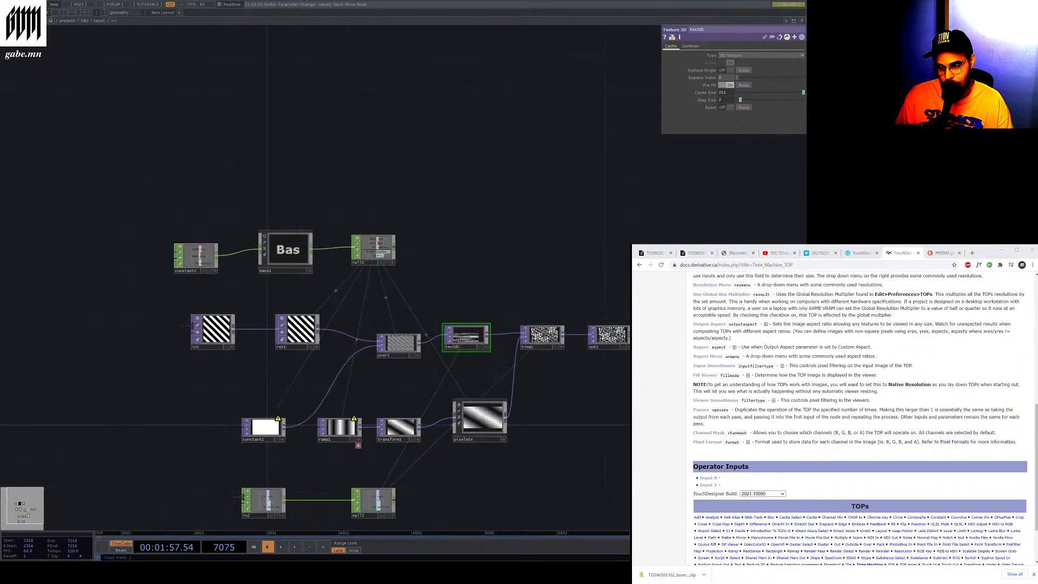
scroll(362, 456, up, 8)
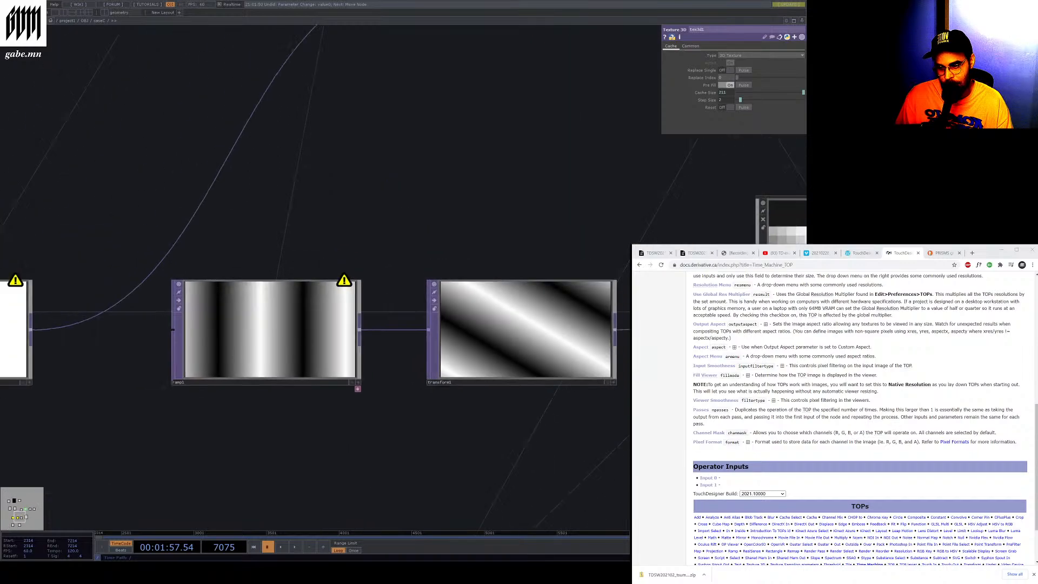
scroll(433, 380, down, 10)
scroll(380, 379, up, 5)
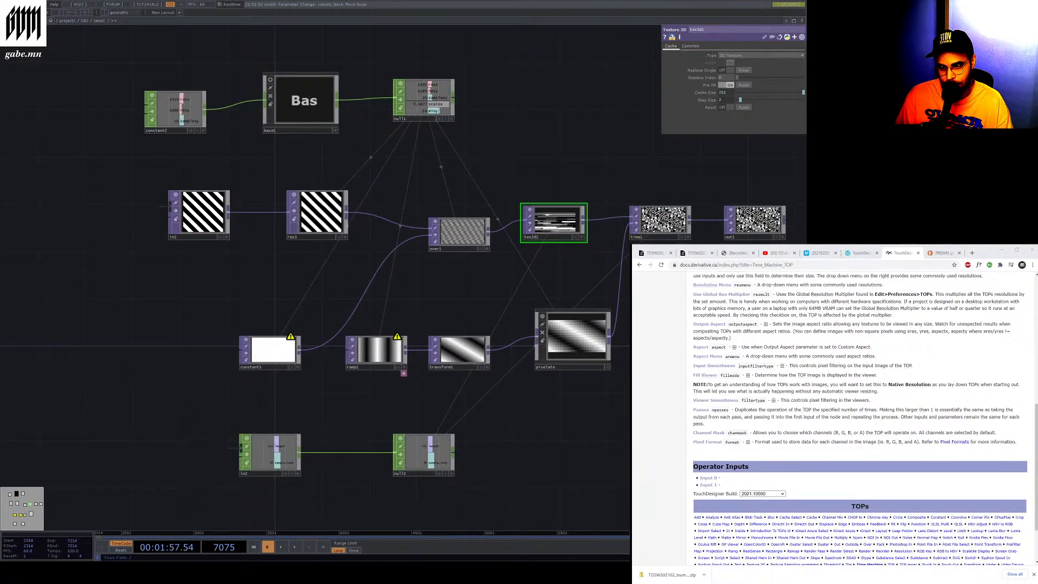
scroll(691, 222, up, 5)
scroll(573, 194, down, 4)
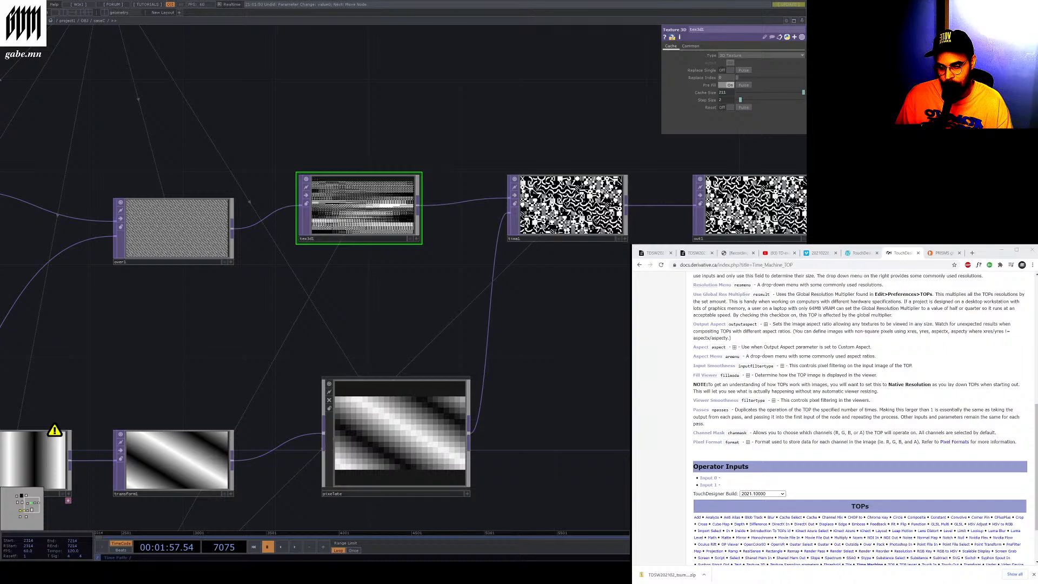
scroll(543, 275, down, 6)
scroll(619, 201, up, 4)
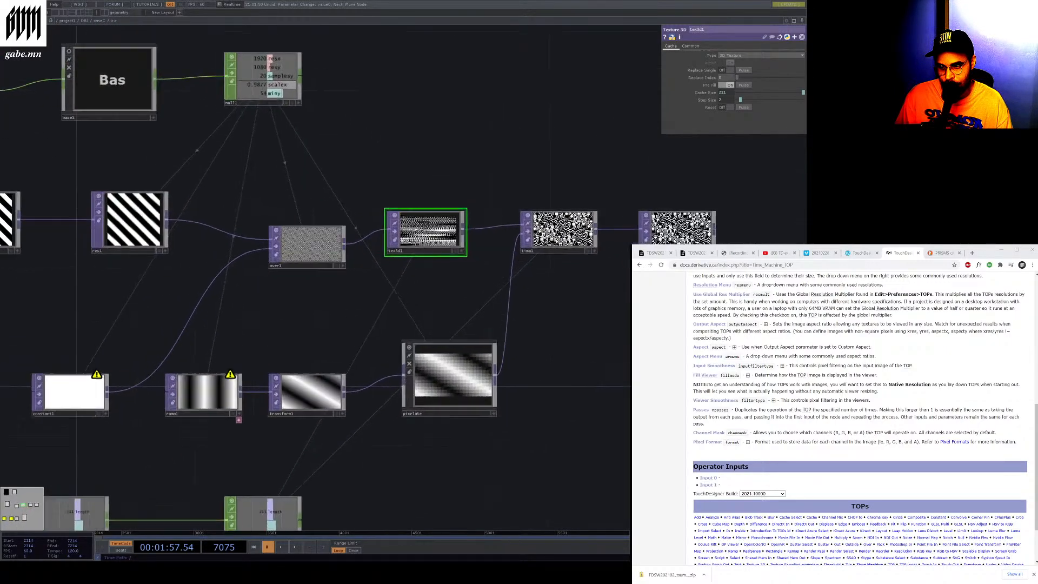
scroll(620, 201, down, 4)
scroll(619, 201, up, 6)
scroll(378, 155, up, 2)
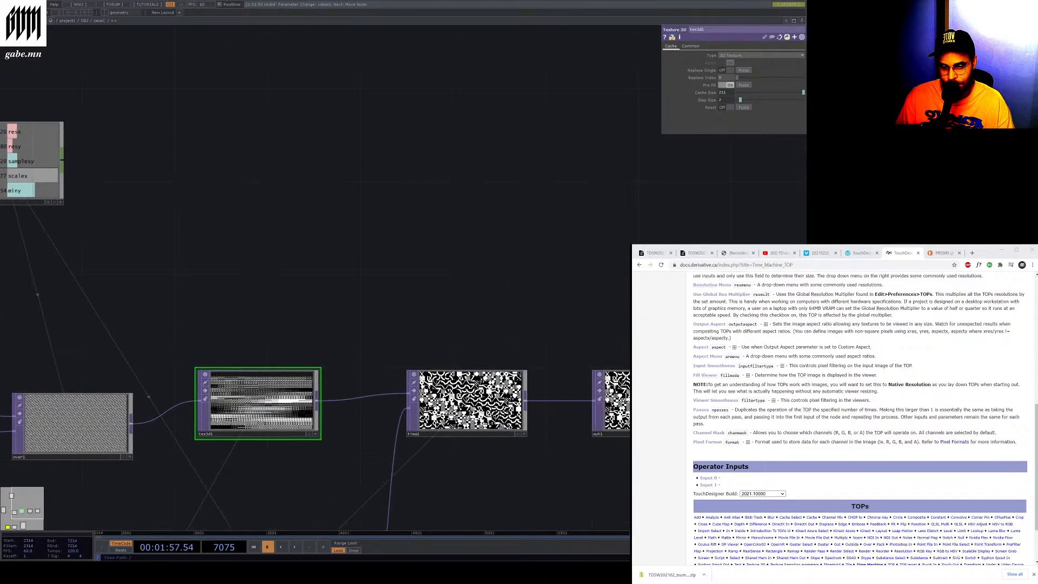
Add a banana Movie File In TOP and a Transform TOP above the network and wire the movie into the transform
click(379, 156)
drag(379, 156, 309, 134)
drag(499, 143, 501, 143)
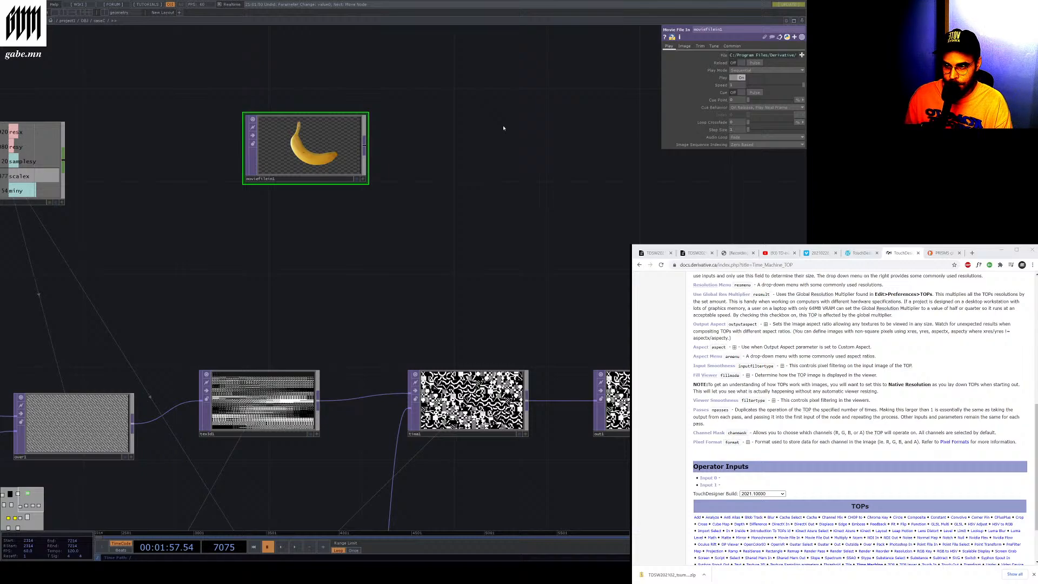
click(504, 128)
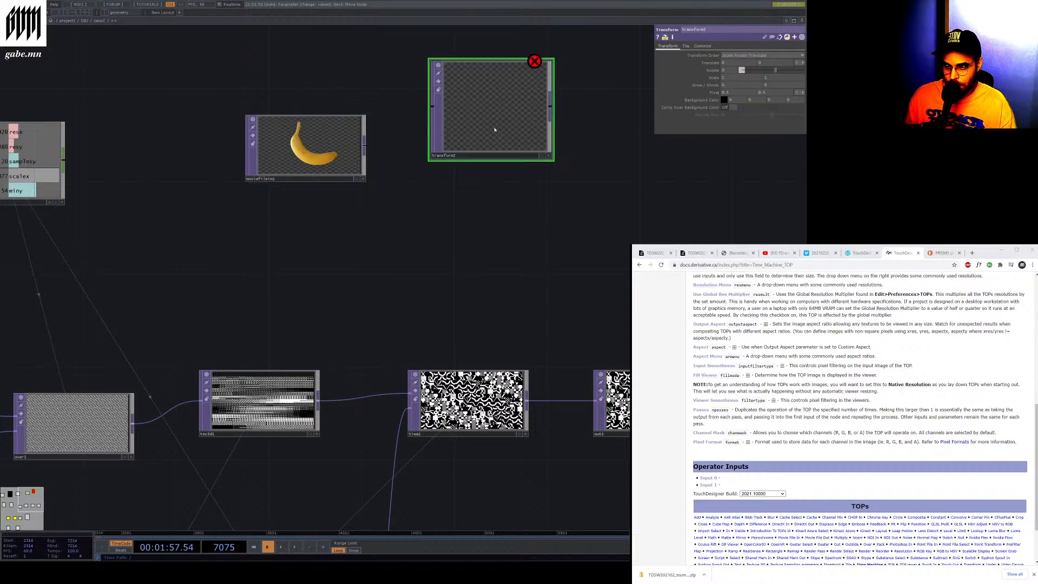
drag(364, 147, 433, 107)
drag(503, 109, 432, 153)
Paste a Texture 3D TOP beside the new Transform TOP and connect the transform into it
scroll(204, 167, down, 3)
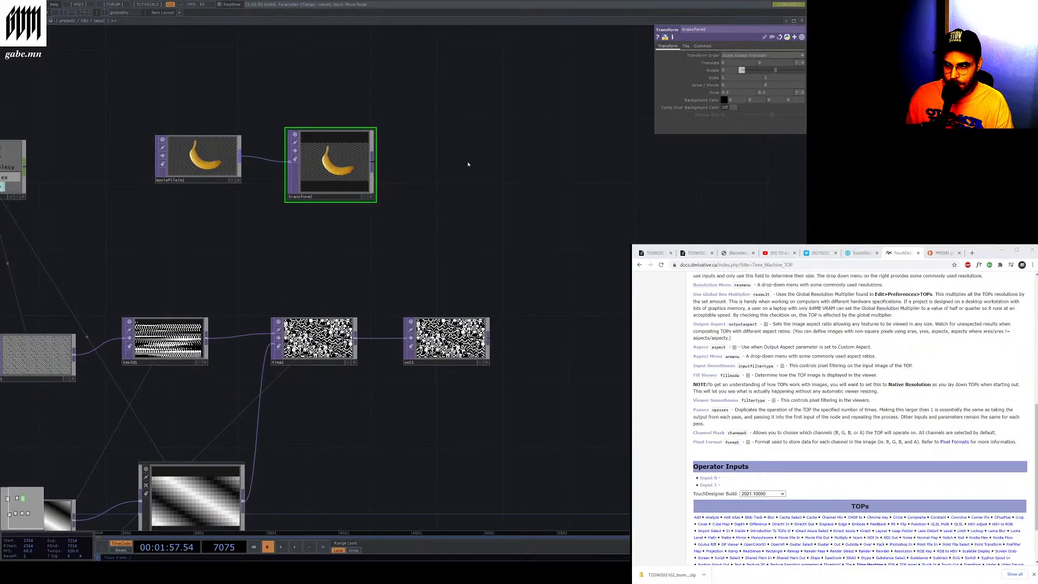
key(ctrl+v)
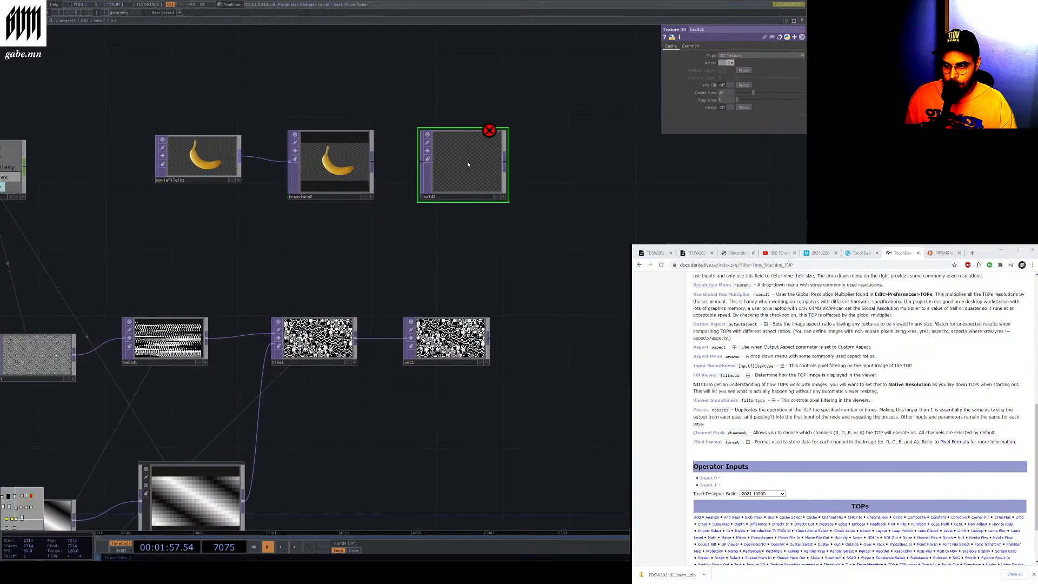
drag(373, 161, 479, 134)
drag(370, 156, 386, 106)
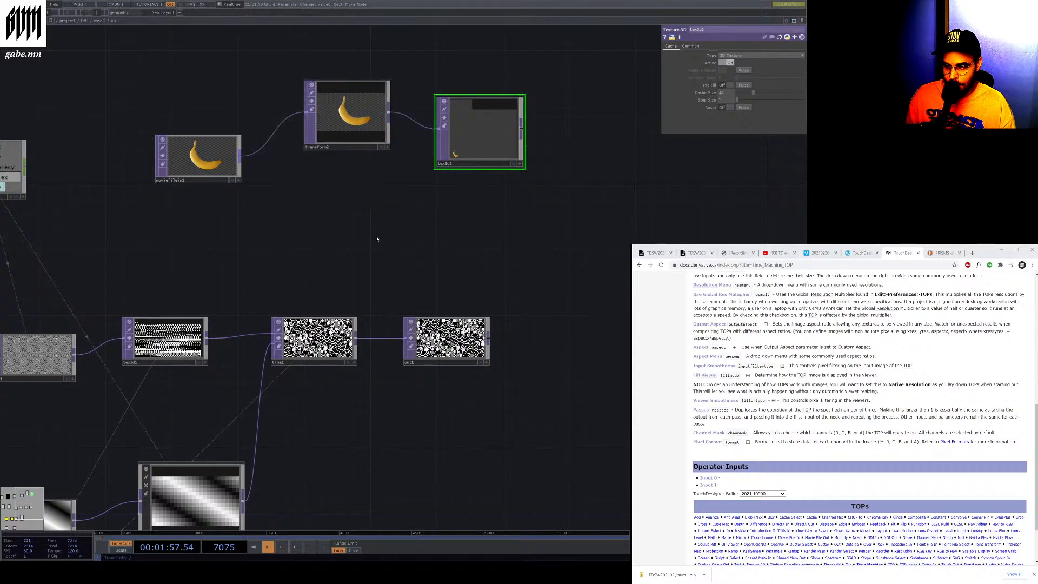
Paste a Ramp TOP below the new Texture 3D, switch its type to vertical, and position it
key(ctrl+v)
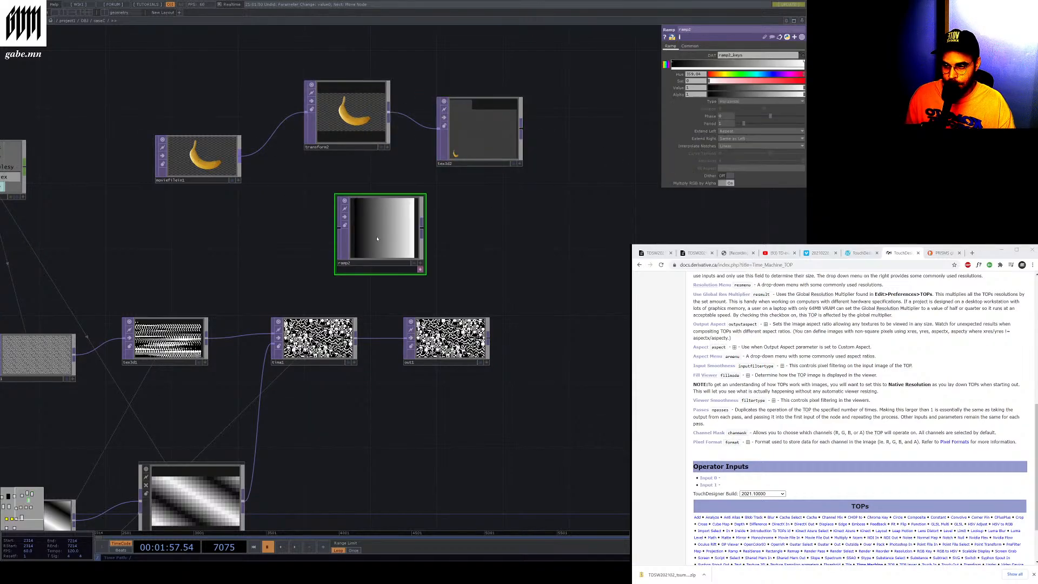
click(754, 102)
click(754, 107)
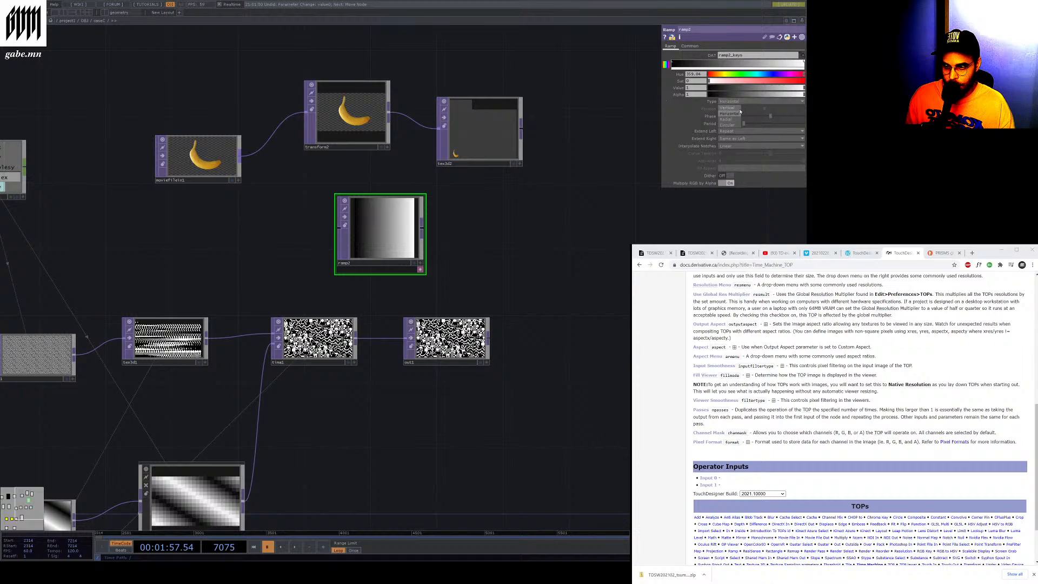
drag(365, 227, 465, 228)
drag(546, 177, 542, 175)
Reduce the new Transform TOP's scale and toggle timeline playback
click(486, 139)
click(357, 120)
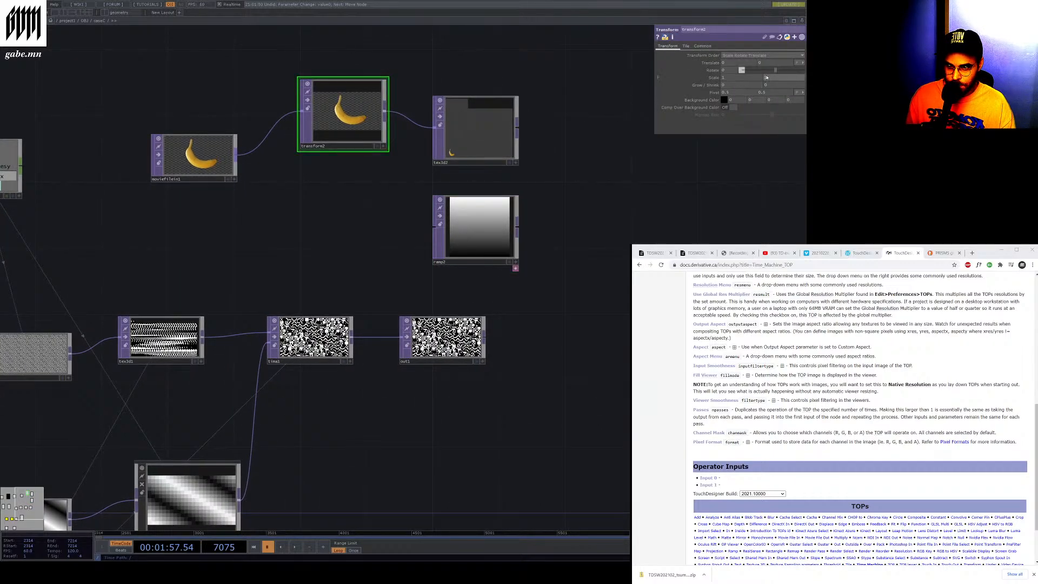
drag(781, 71, 753, 88)
click(294, 546)
click(266, 547)
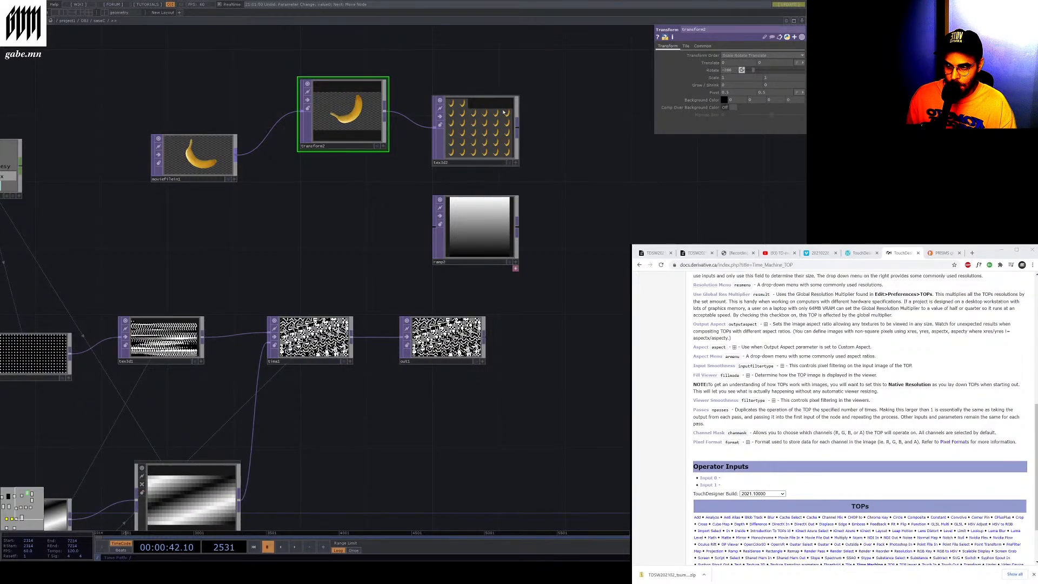
Set the new Texture 3D TOP's cache size to 64
click(481, 140)
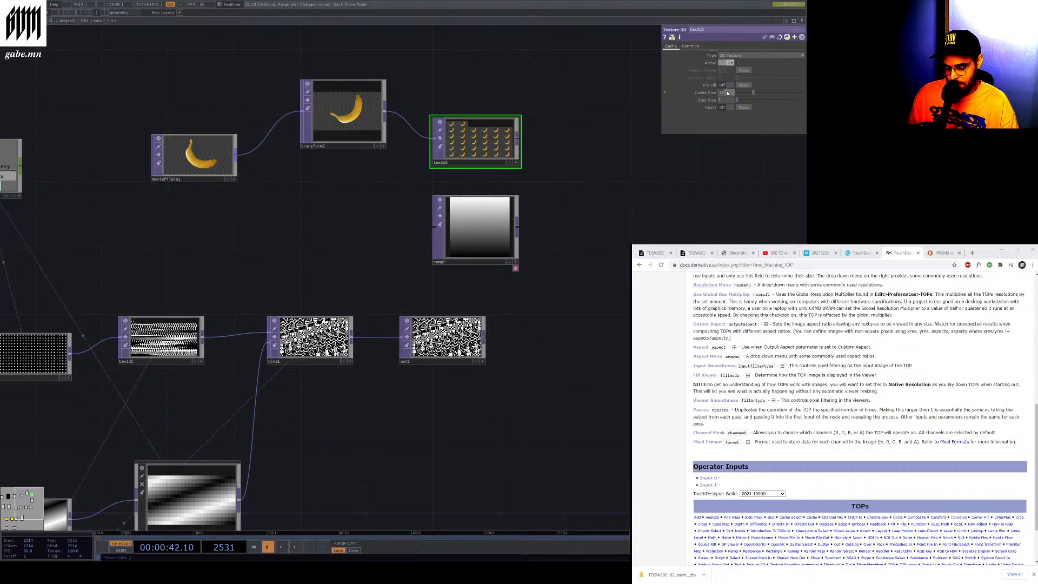
text(64)
key(Return)
drag(649, 154, 649, 155)
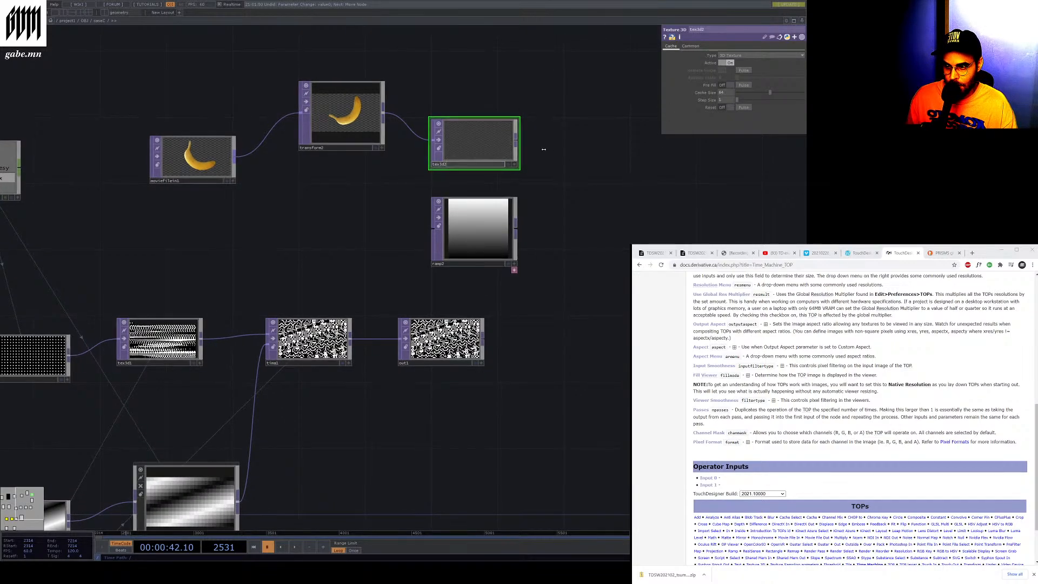
Paste a Time Machine TOP and connect the Texture 3D and the Ramp TOP into its two inputs
drag(485, 144, 477, 138)
drag(583, 143, 586, 144)
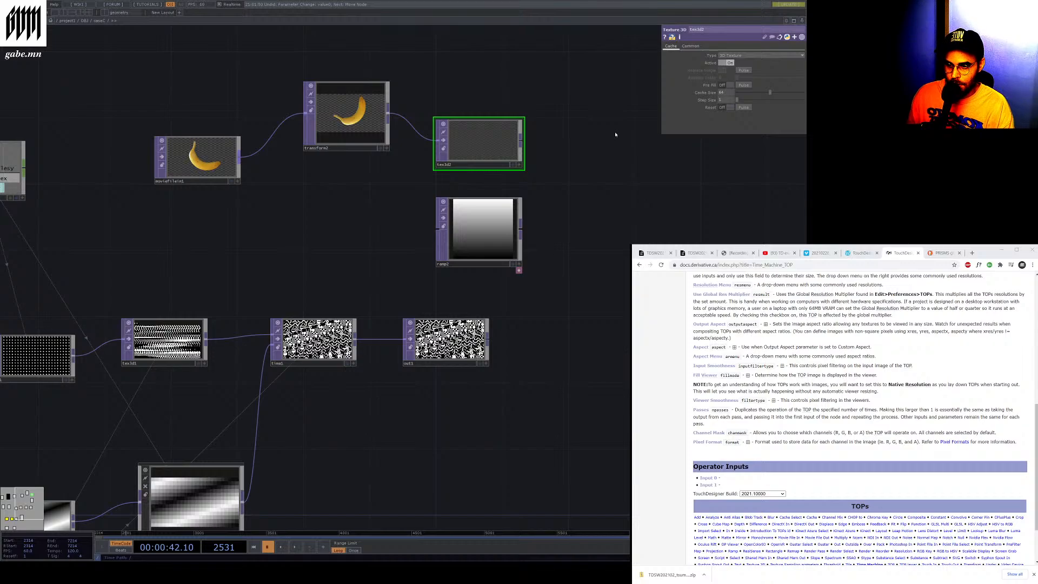
key(ctrl+v)
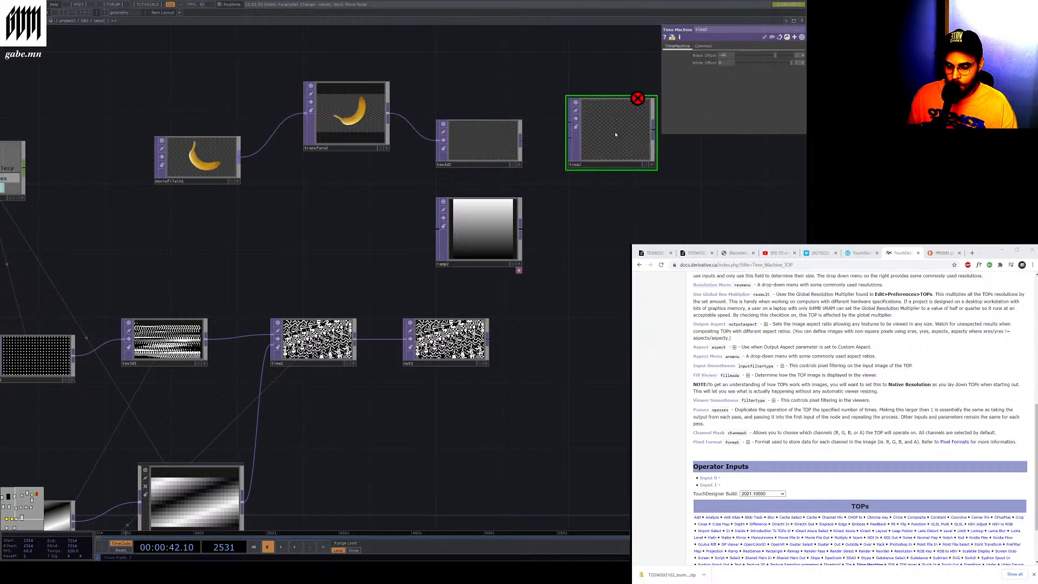
drag(614, 150, 631, 201)
drag(521, 142, 586, 174)
drag(520, 223, 611, 196)
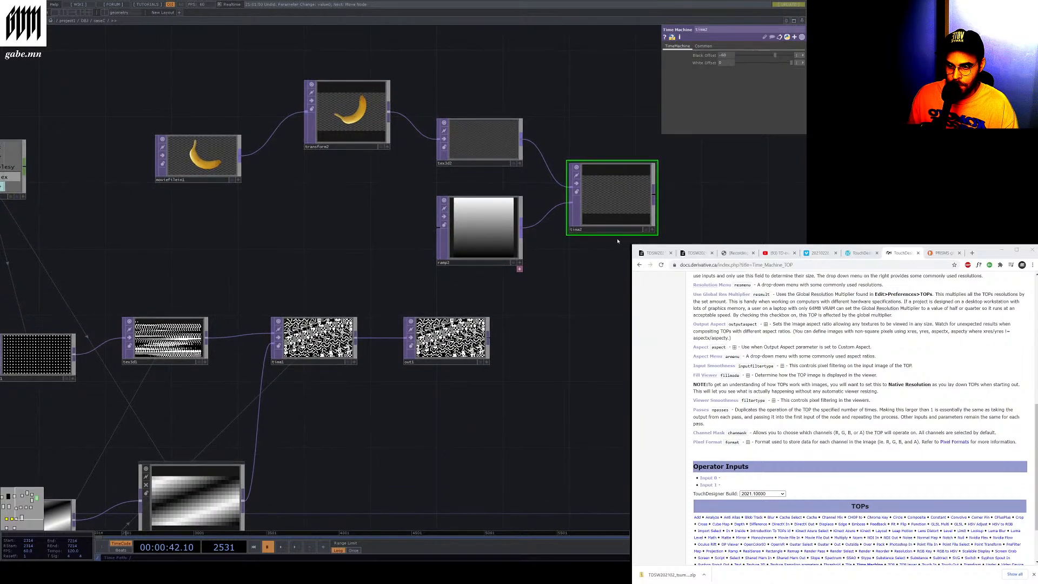
Resume playback, check the banana chain nodes, and display the Time Machine output as the network background
click(616, 231)
scroll(439, 182, down, 3)
scroll(599, 157, up, 2)
scroll(600, 157, up, 1)
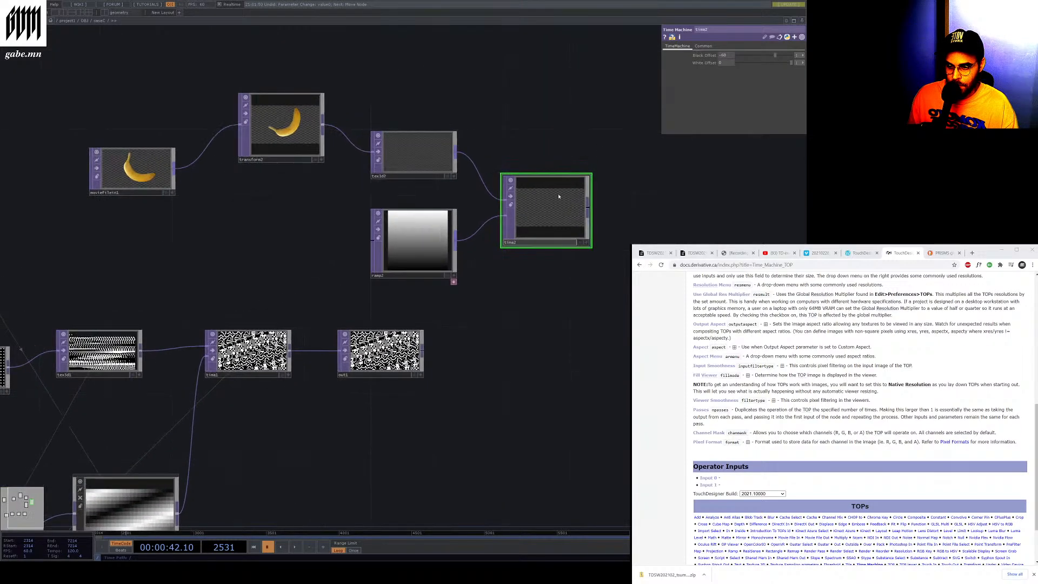
click(293, 550)
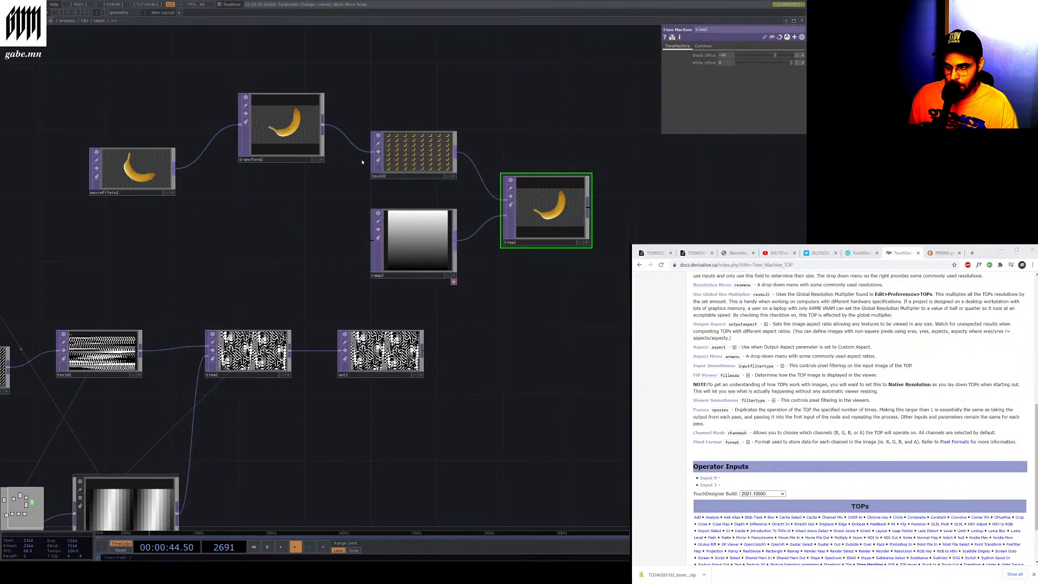
click(409, 180)
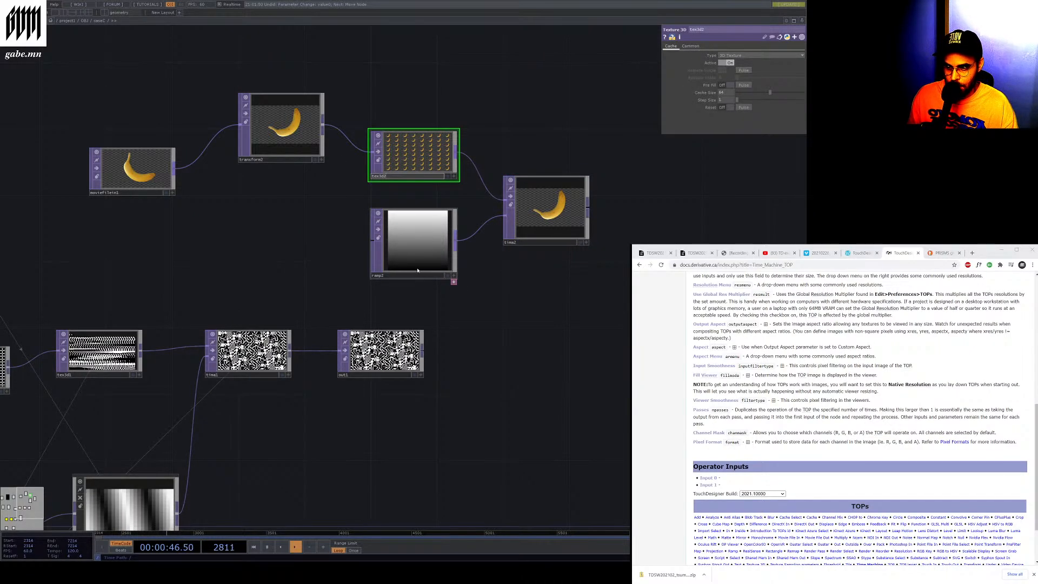
click(281, 127)
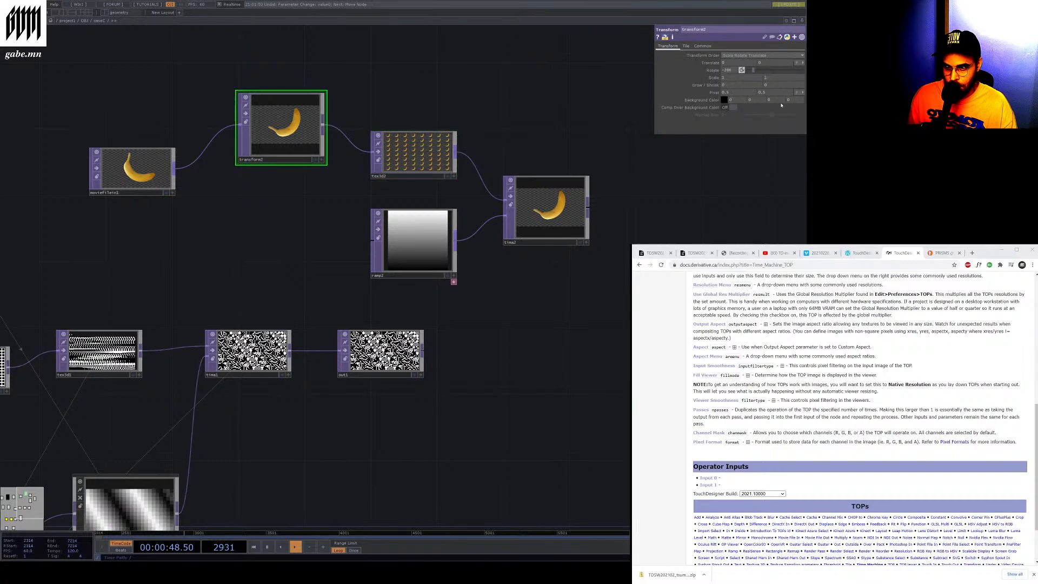
click(559, 219)
click(580, 243)
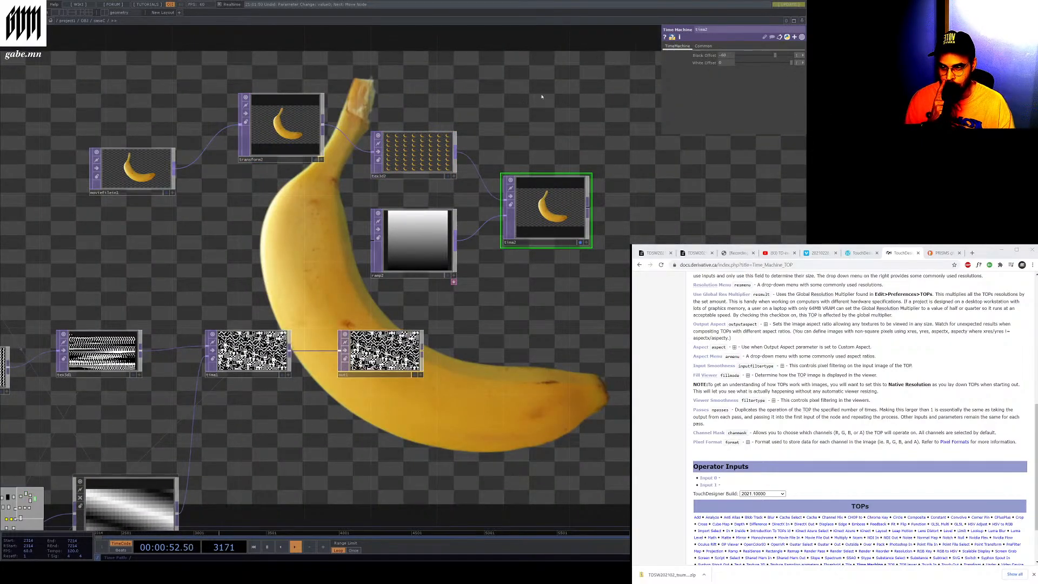
Increase the banana Transform TOP's scale and toggle timeline playback
click(281, 127)
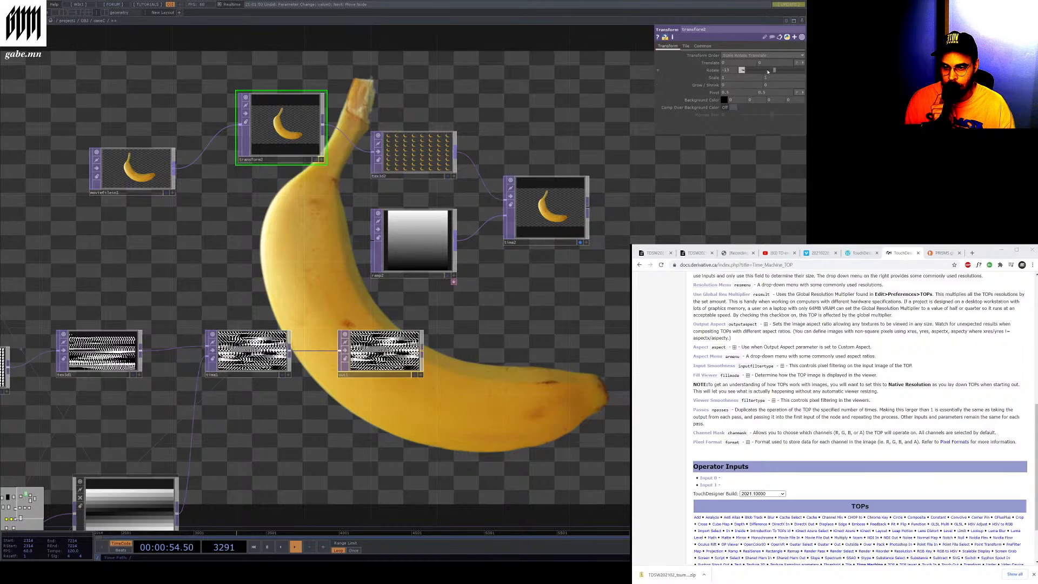
drag(768, 71, 791, 73)
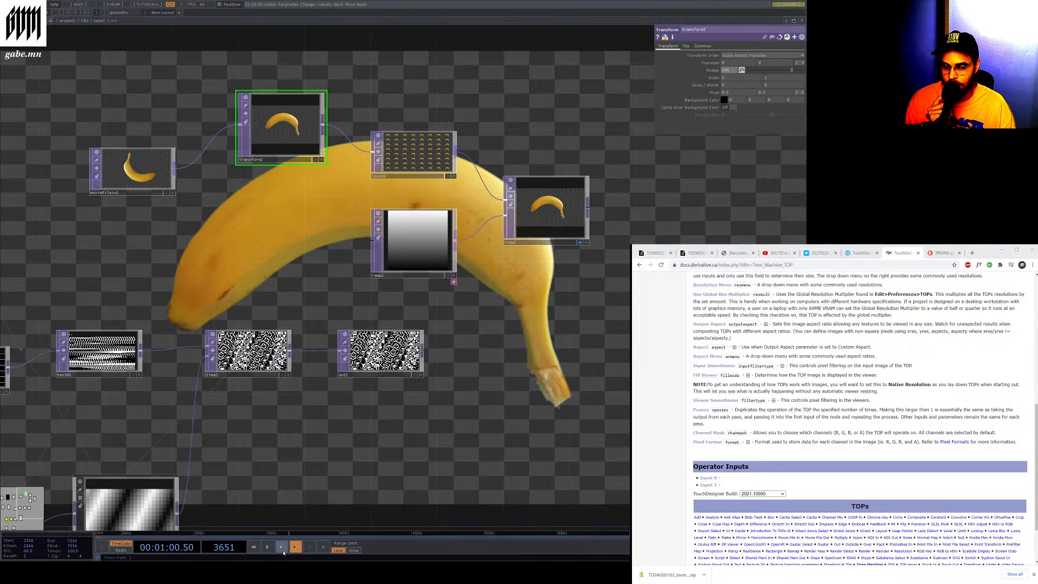
click(267, 546)
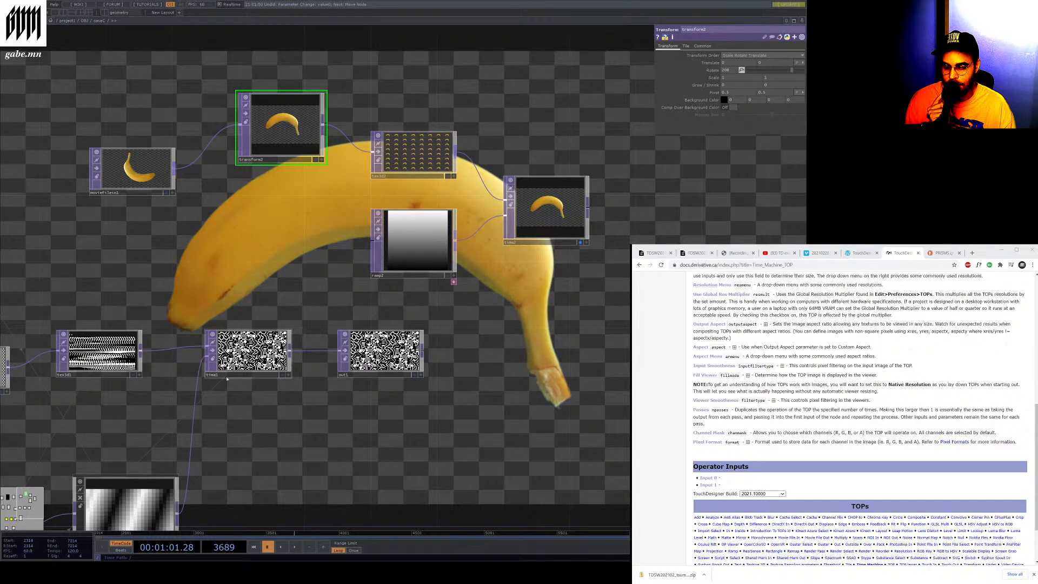
Navigate around the network and up to the parent component to examine the nodes there
scroll(227, 379, up, 5)
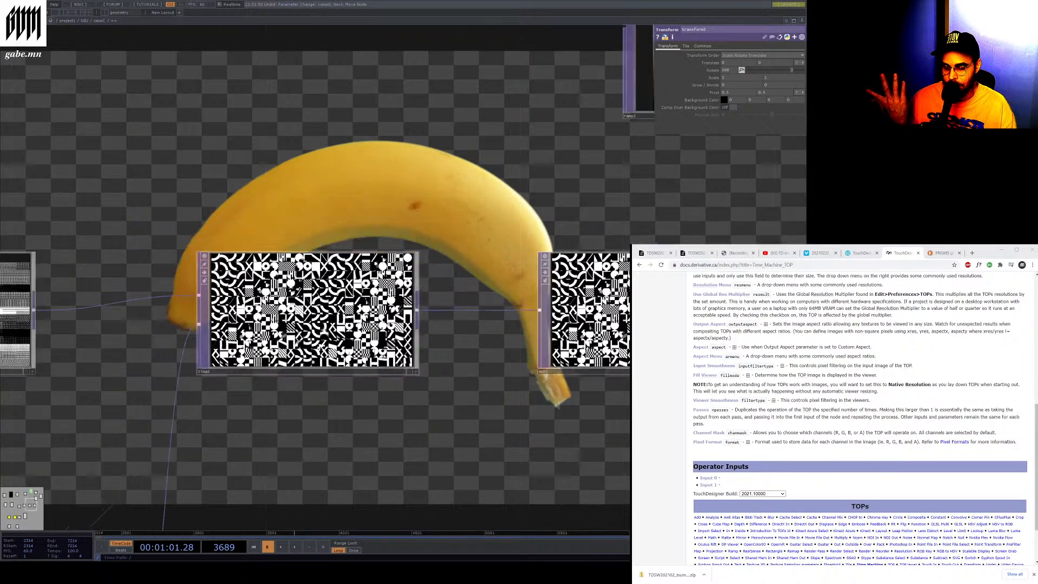
scroll(321, 349, down, 6)
drag(292, 403, 333, 349)
scroll(103, 510, up, 2)
drag(52, 527, 84, 511)
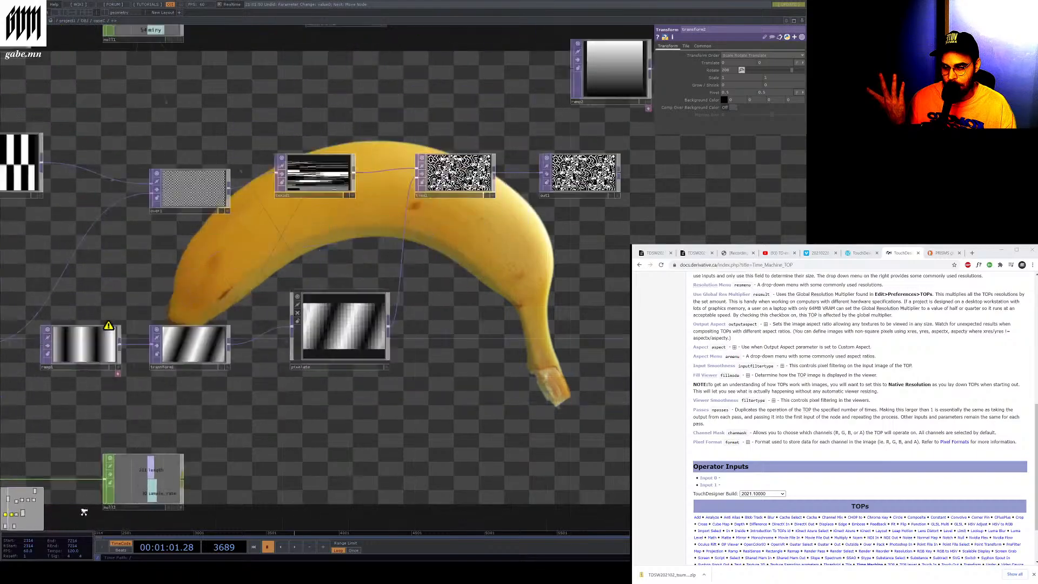
scroll(84, 511, up, 3)
click(219, 431)
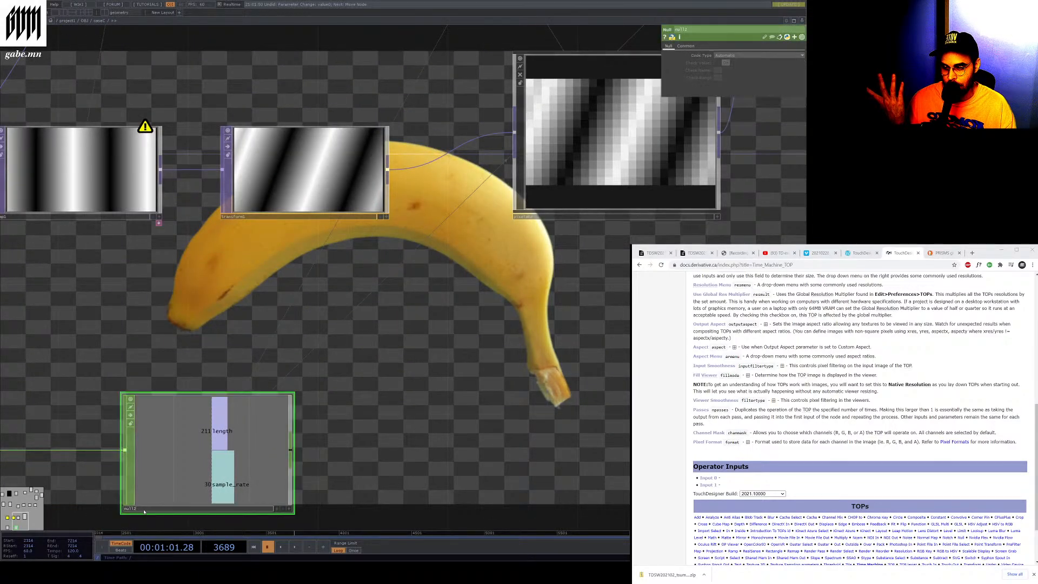
scroll(227, 430, down, 4)
scroll(251, 427, up, 4)
click(210, 378)
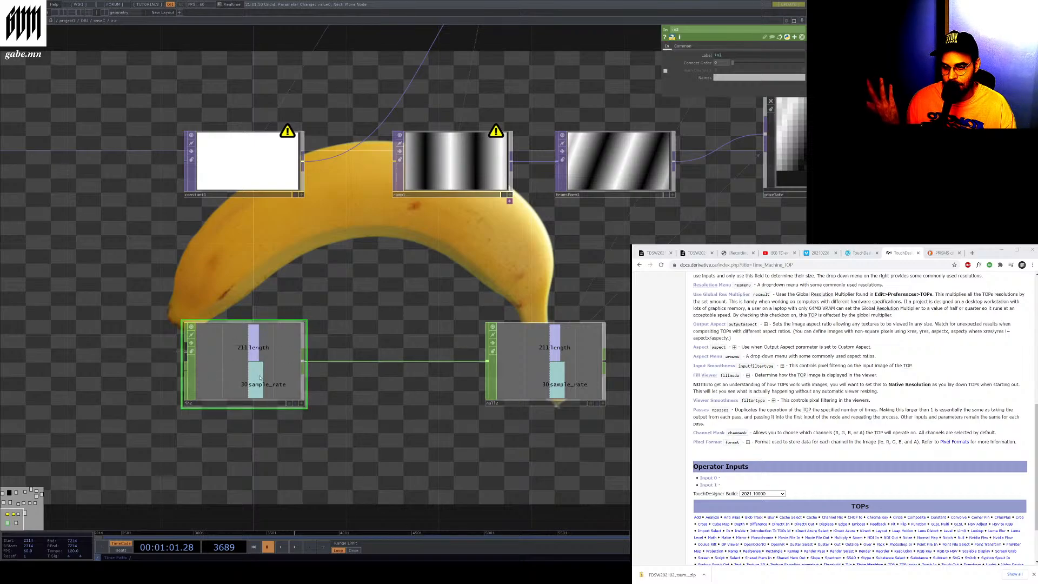
key(h)
scroll(230, 361, up, 6)
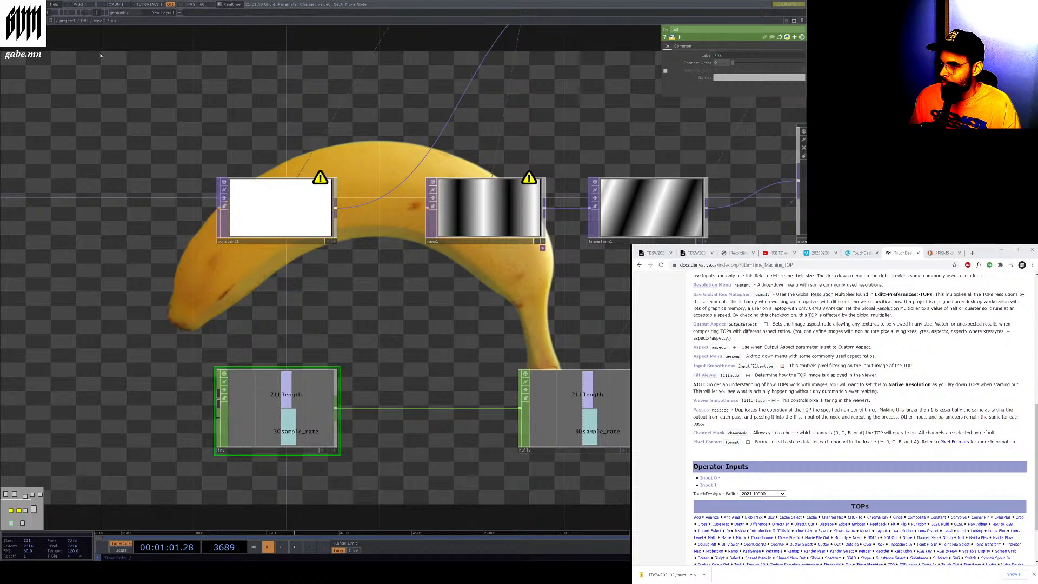
click(84, 20)
click(201, 379)
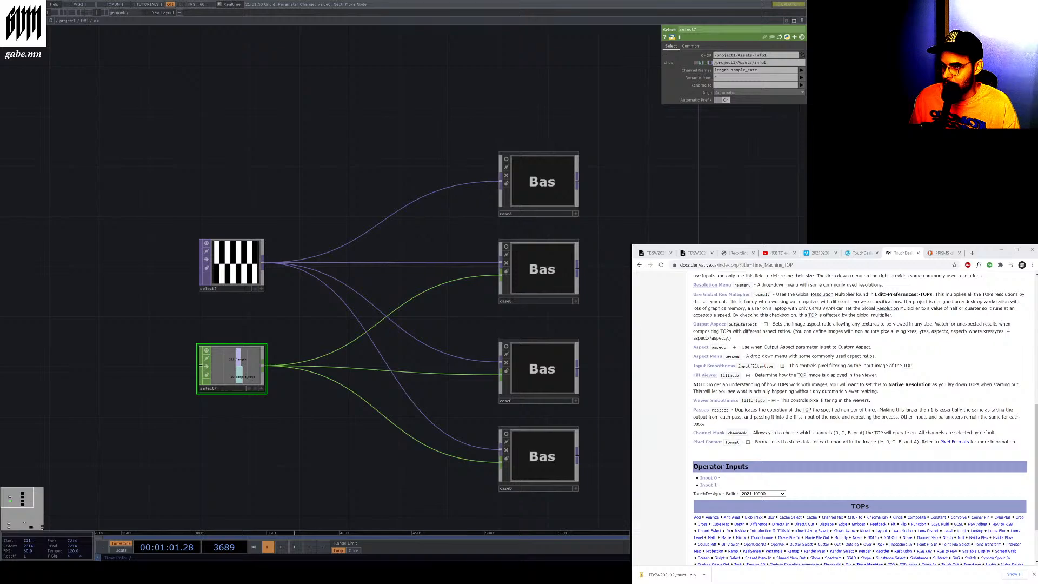
Go up to the parent network, enter the Assets component and zoom into the Info CHOP to examine its channels
click(67, 21)
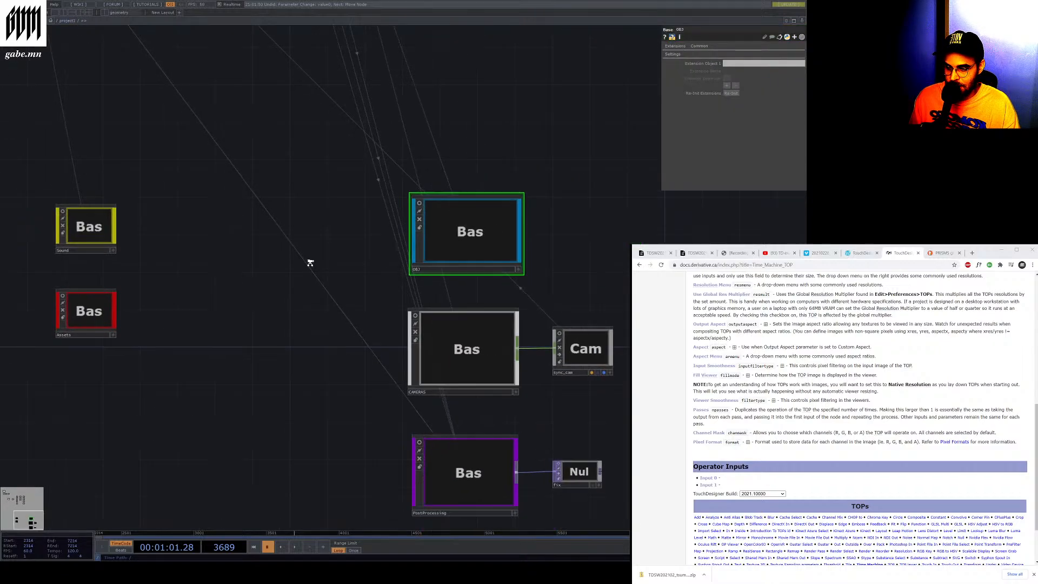
scroll(86, 311, up, 7)
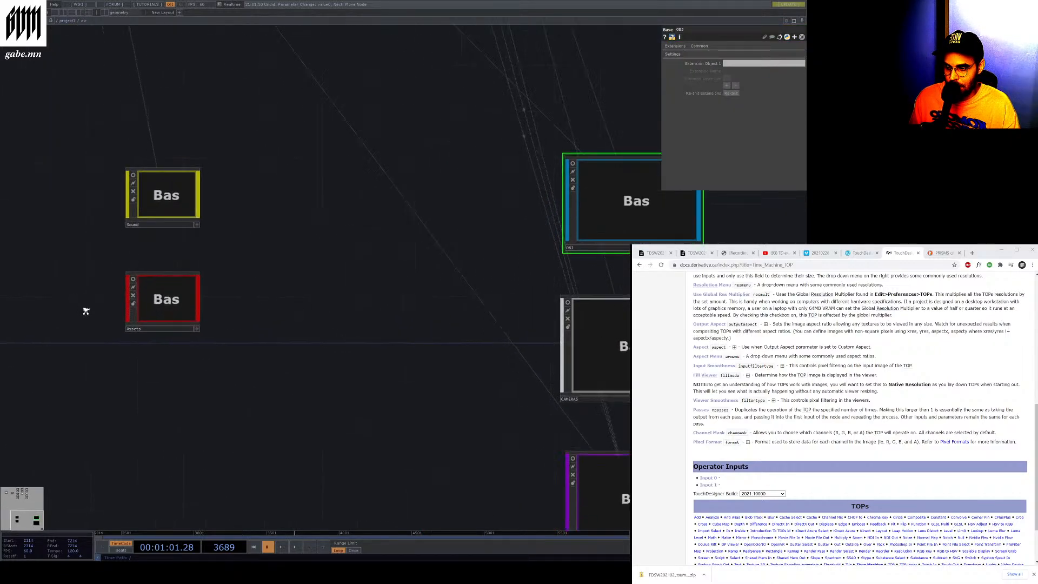
scroll(174, 321, up, 2)
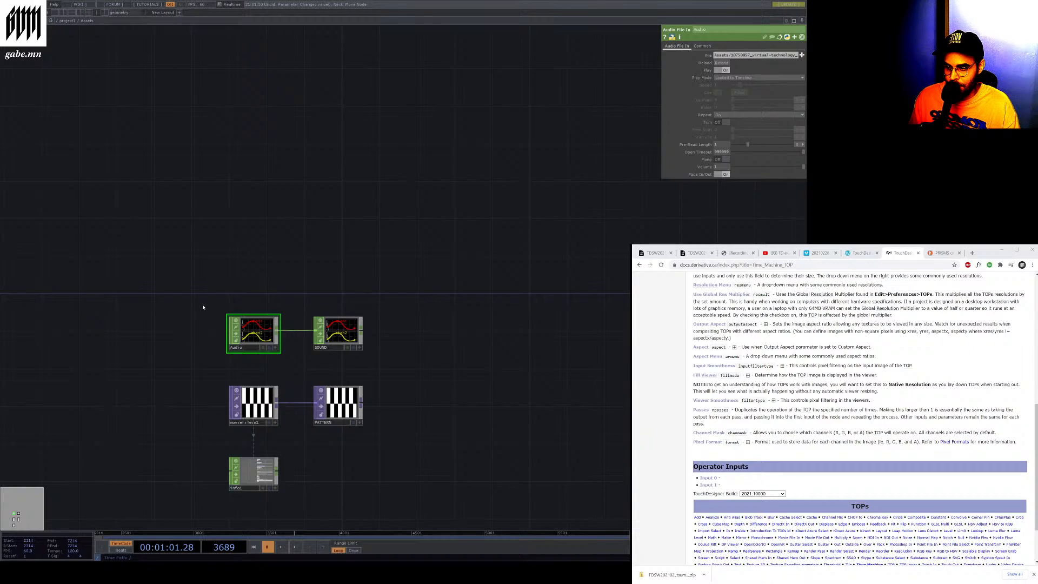
scroll(204, 428, up, 3)
scroll(332, 173, down, 3)
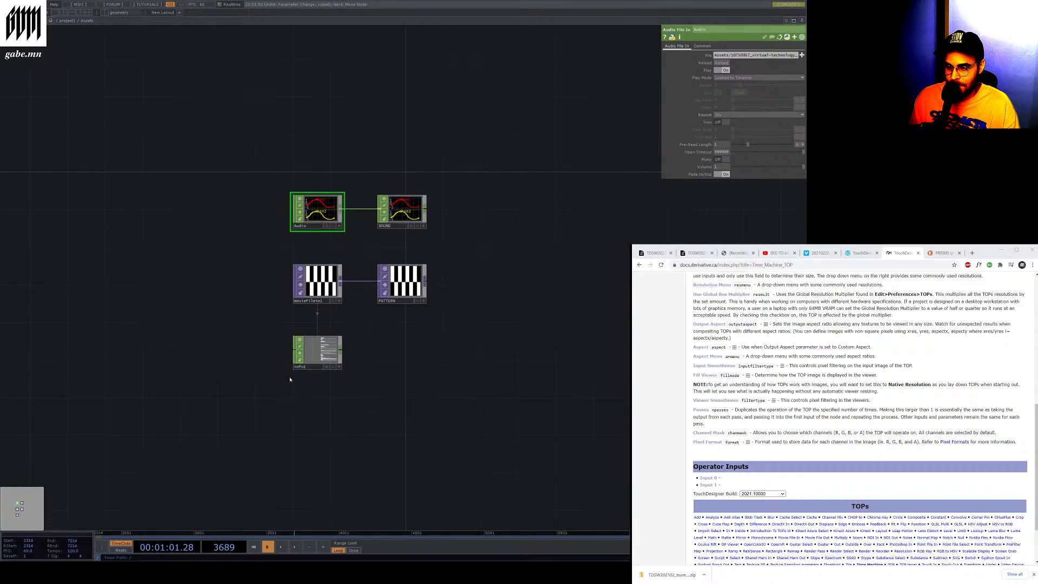
scroll(290, 379, up, 2)
scroll(290, 379, up, 2)
click(298, 352)
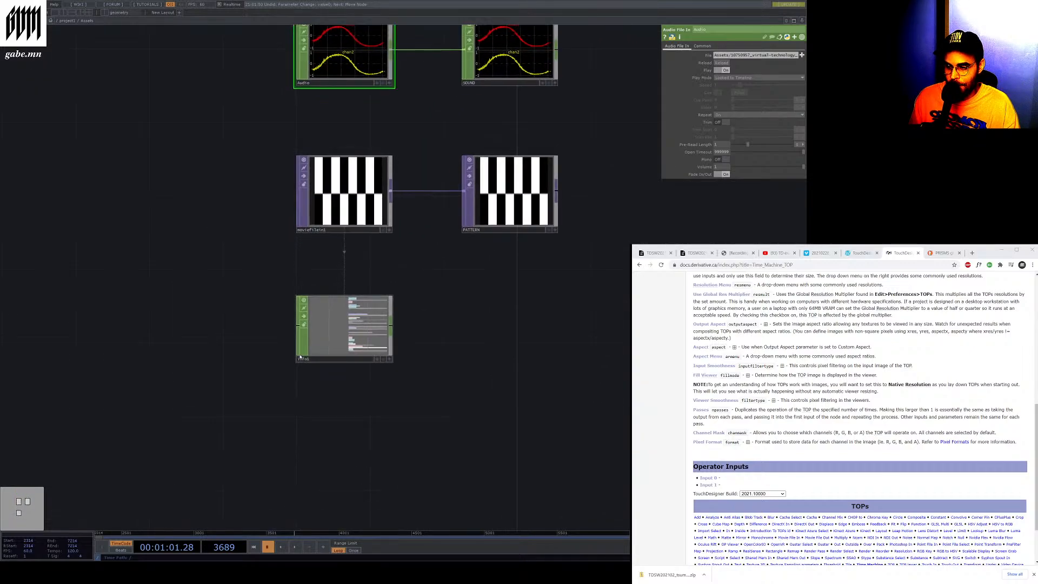
scroll(305, 351, up, 8)
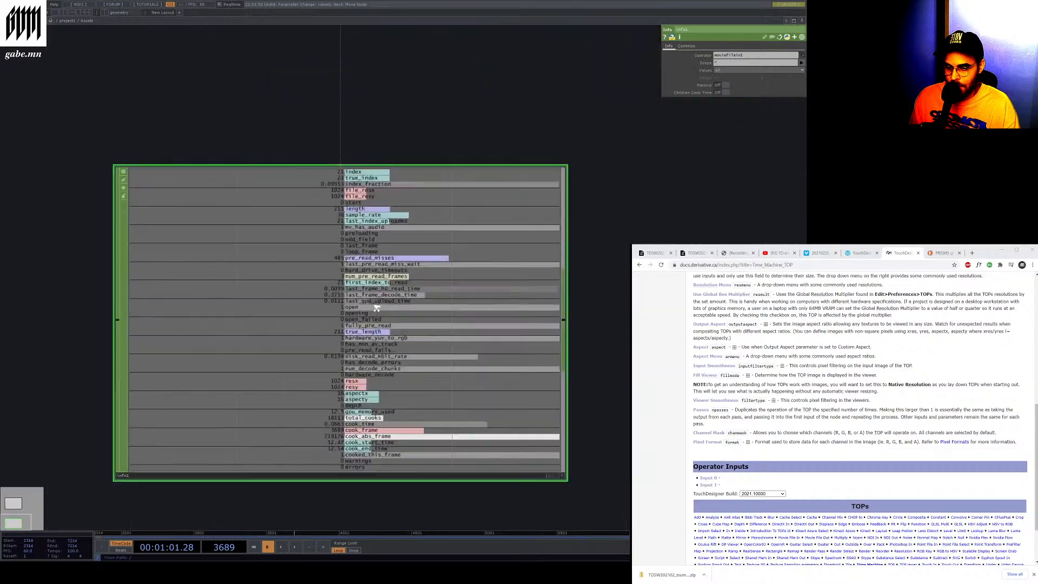
scroll(312, 164, down, 3)
scroll(311, 165, up, 4)
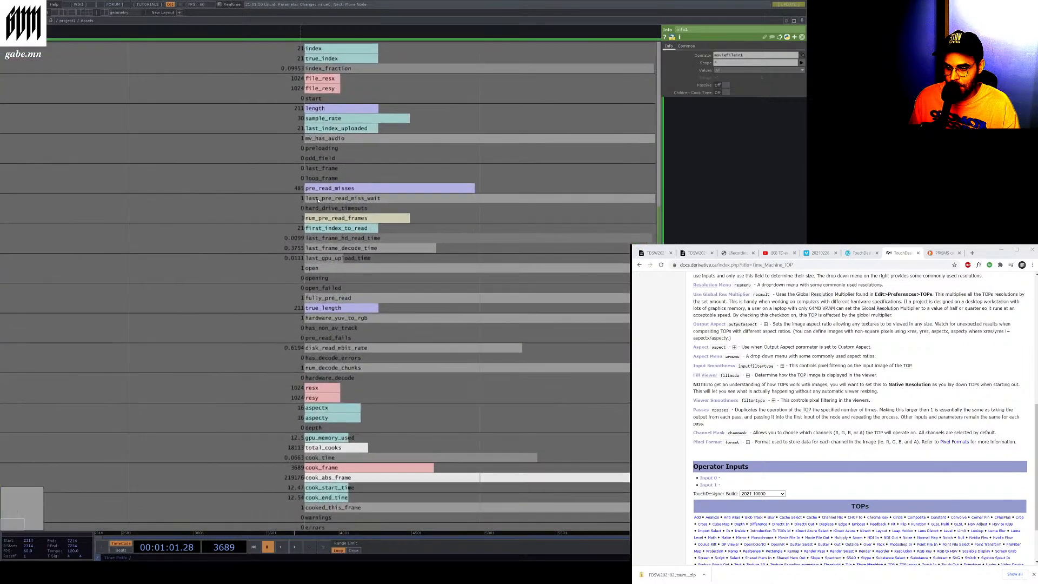
scroll(318, 199, down, 2)
scroll(318, 199, down, 1)
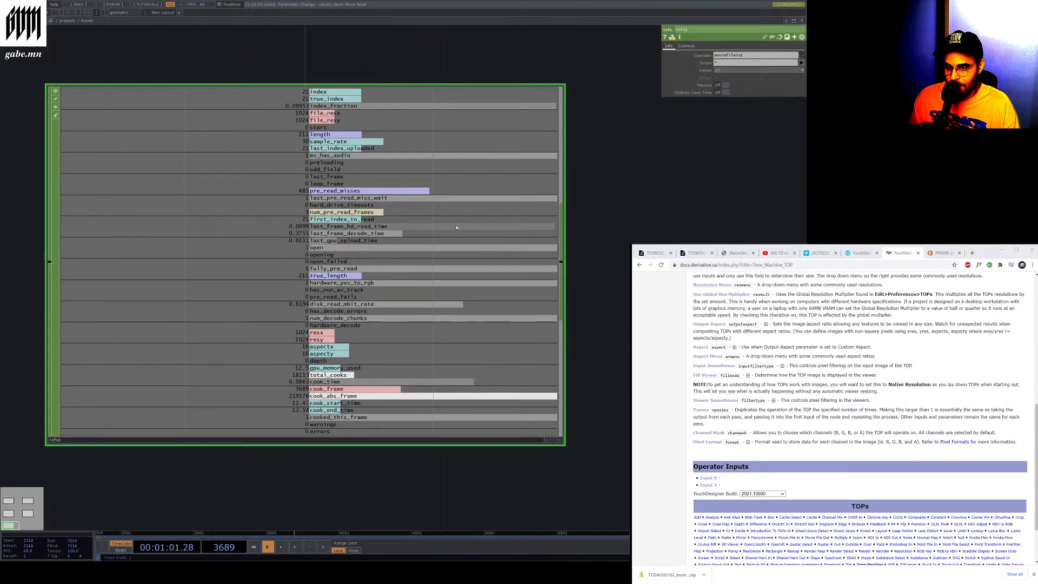
Inspect the Info CHOP's parameter pages and toggle timeline playback to watch its values with the movie file
click(687, 46)
click(664, 47)
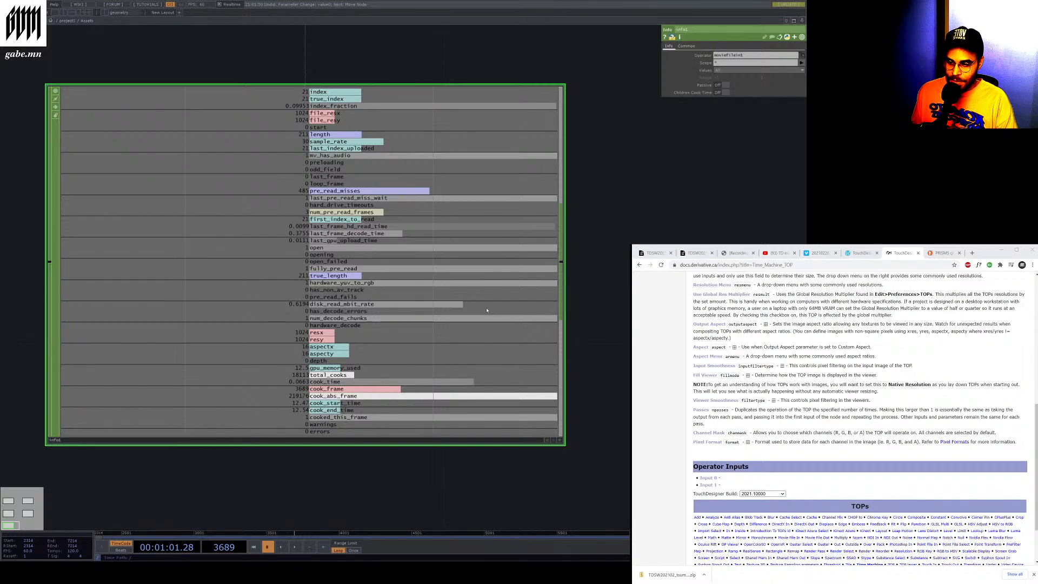
key(h)
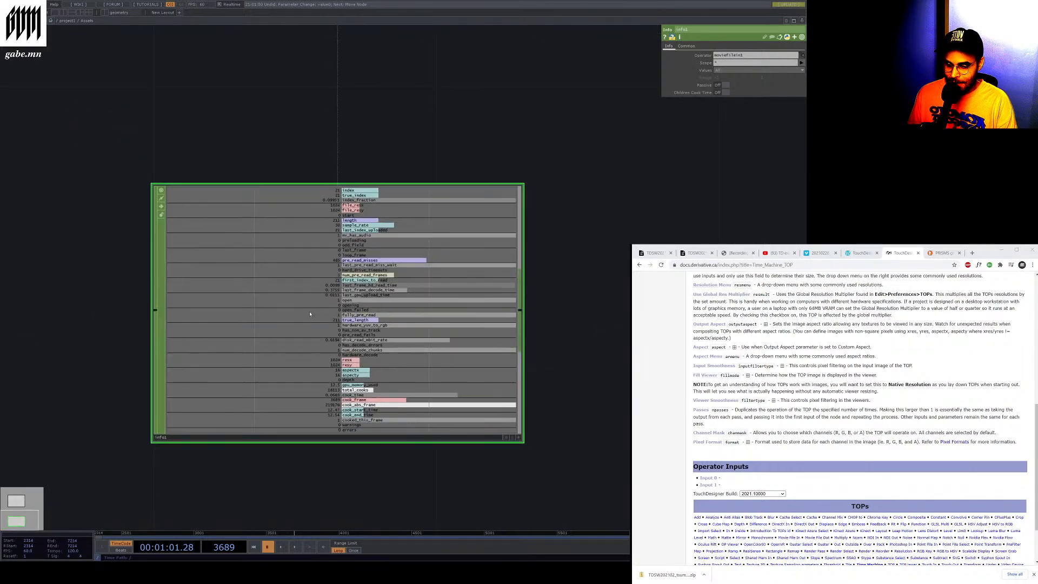
scroll(309, 314, down, 5)
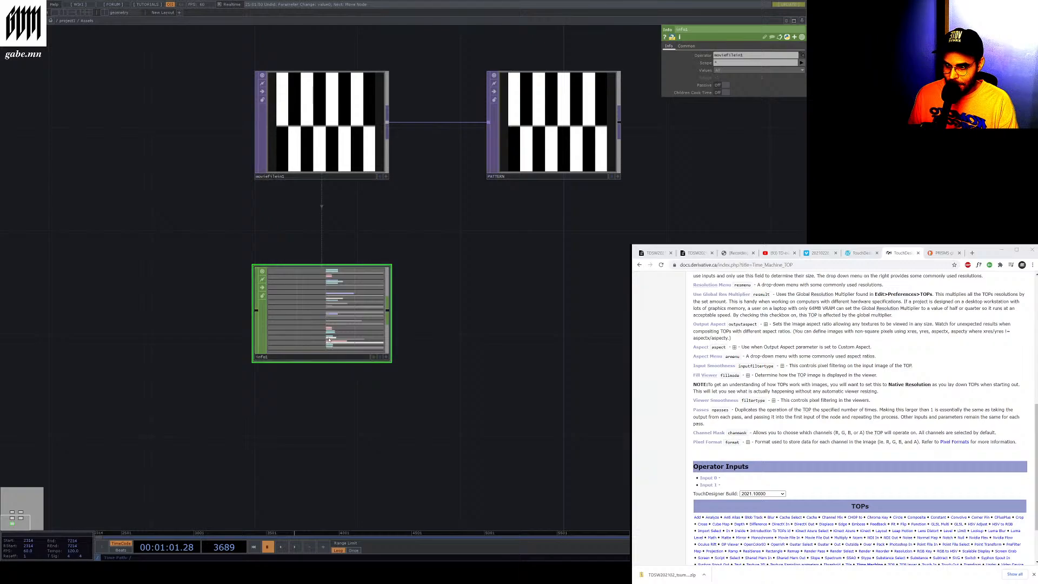
click(295, 547)
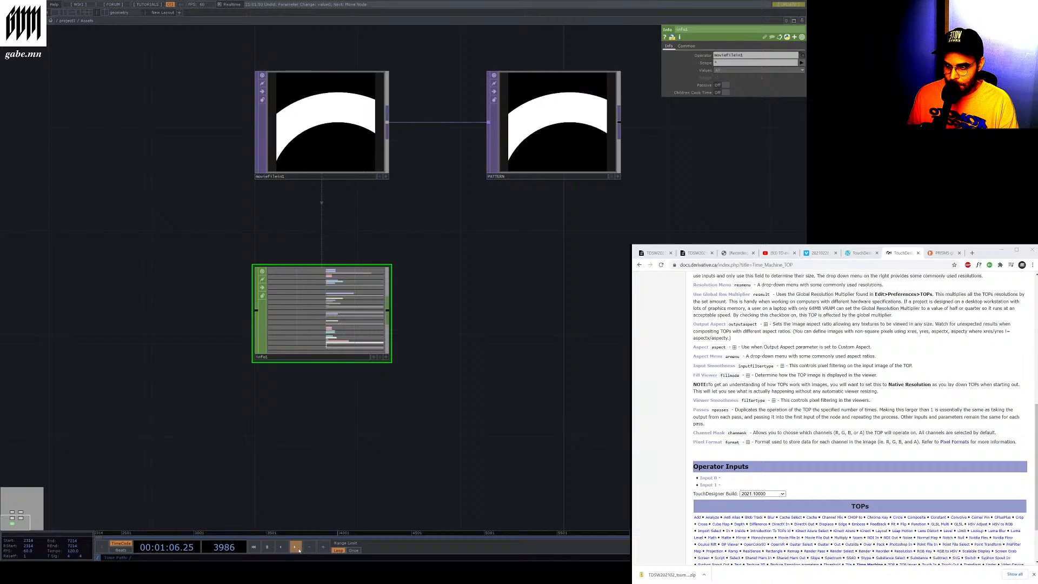
key(space)
scroll(254, 425, up, 5)
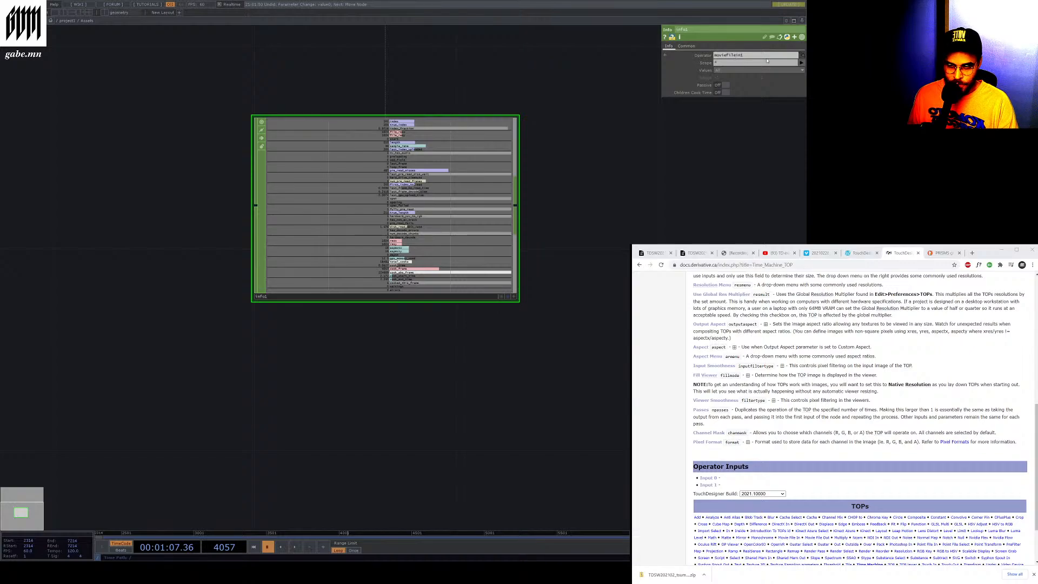
click(686, 46)
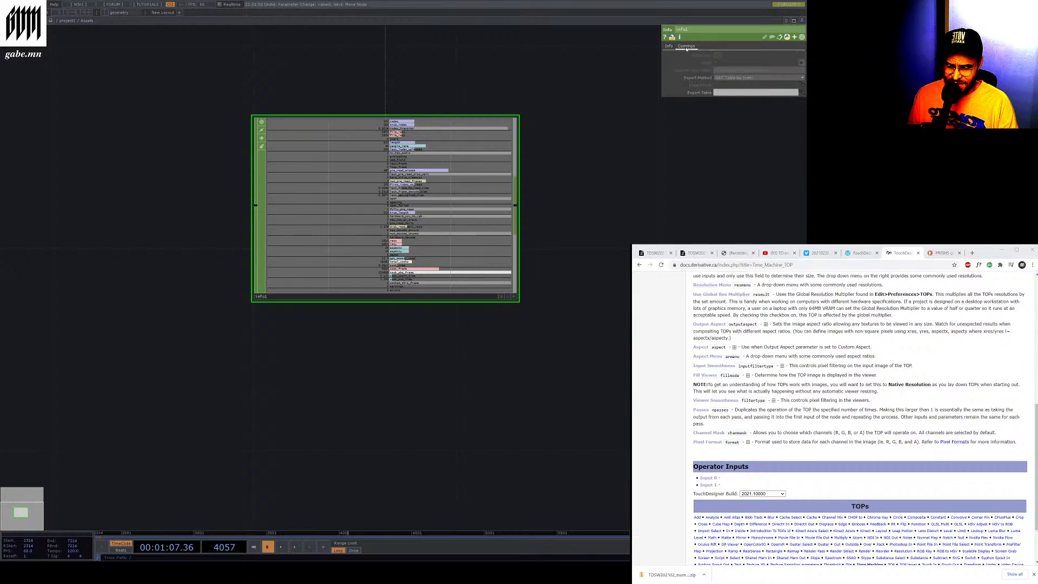
Zoom around the Assets network to compare the Info CHOP with the movie file and audio nodes
scroll(572, 258, down, 7)
scroll(493, 162, up, 4)
scroll(493, 163, down, 5)
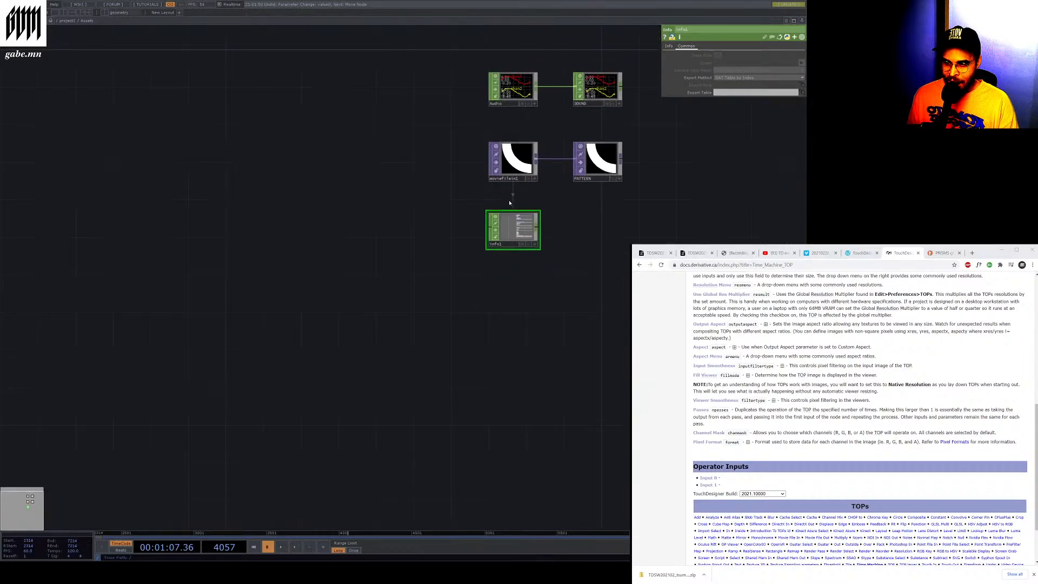
scroll(519, 132, up, 4)
scroll(524, 121, down, 5)
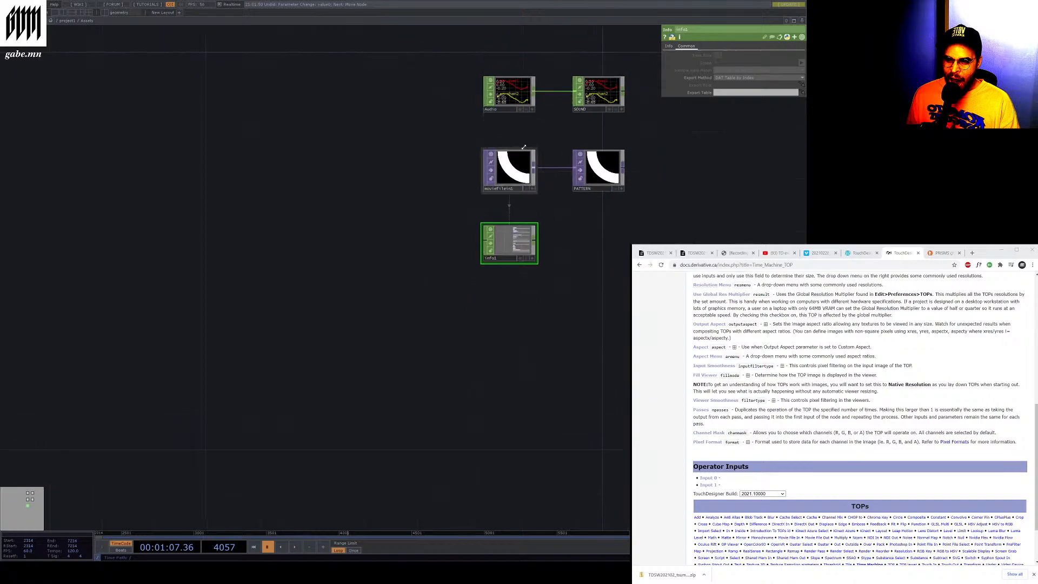
scroll(542, 79, up, 2)
scroll(543, 79, up, 1)
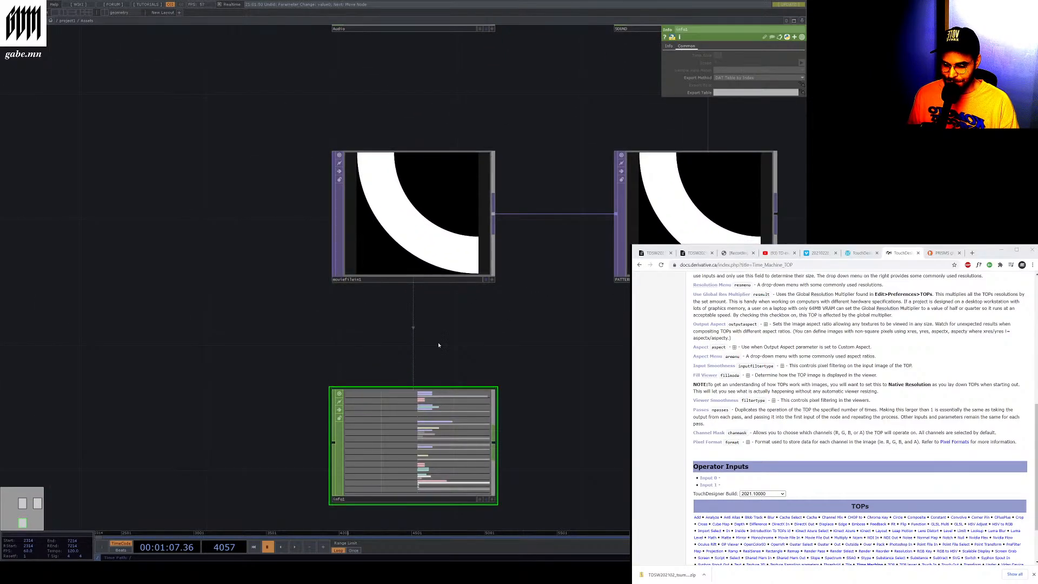
scroll(439, 345, down, 1)
scroll(354, 524, up, 5)
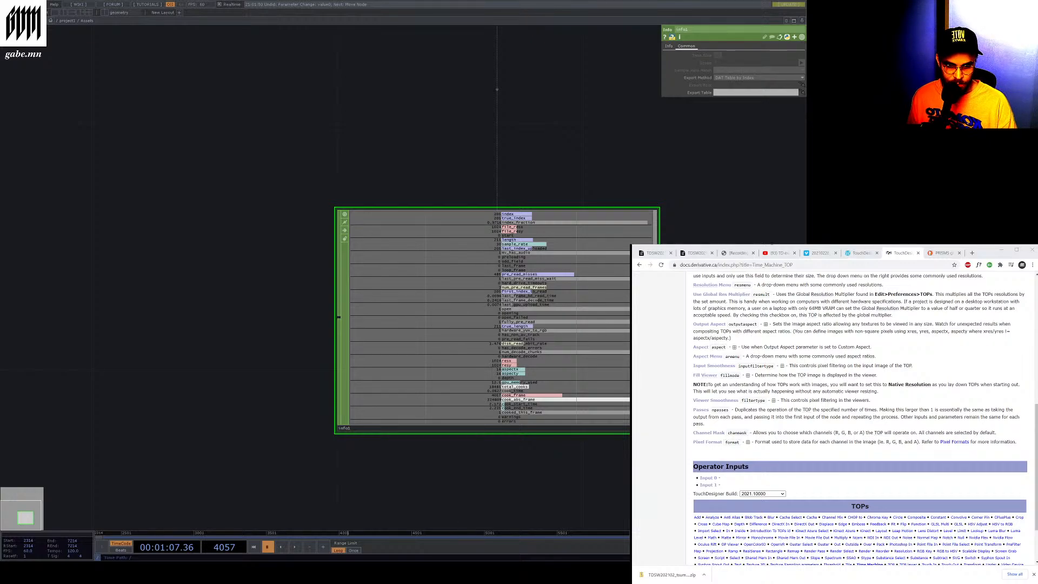
Open the Info CHOP documentation page on docs.derivative.ca in the browser and read its summary
click(886, 255)
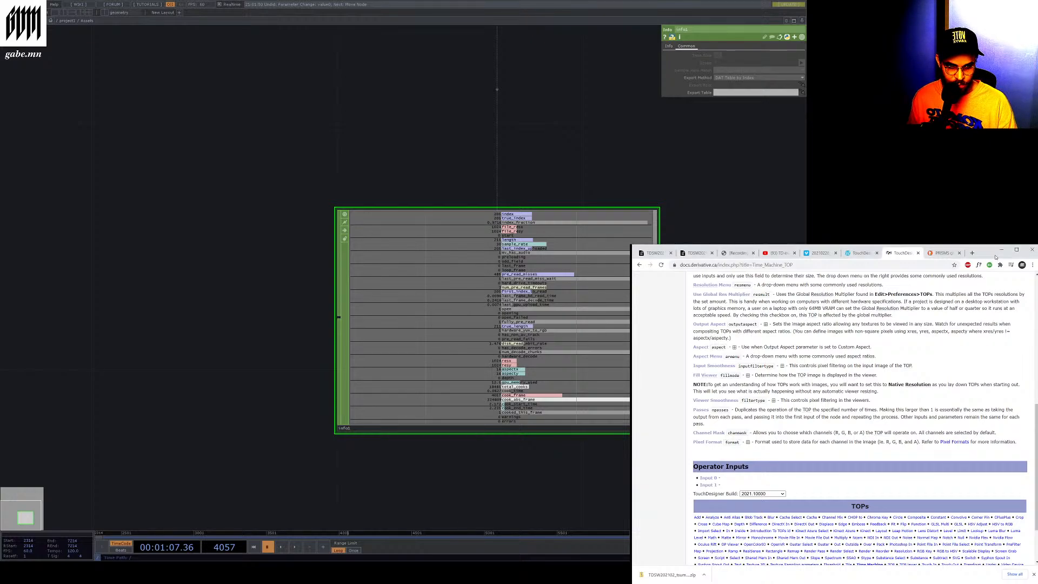
click(869, 266)
text(https://docs.derivative.ca/index.php?title=Info_CHOP)
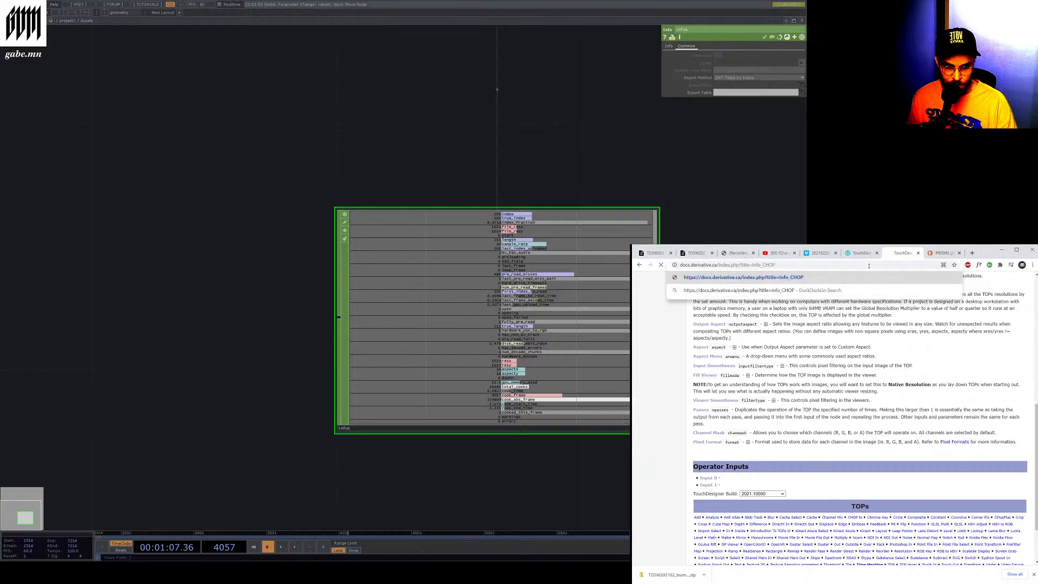
key(Return)
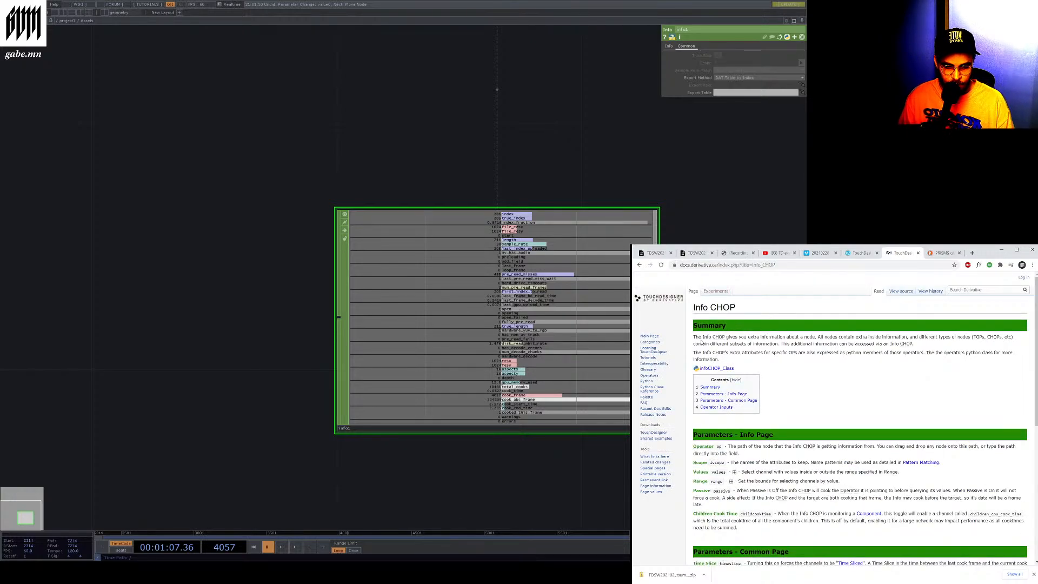
drag(750, 337, 981, 352)
click(924, 352)
click(981, 352)
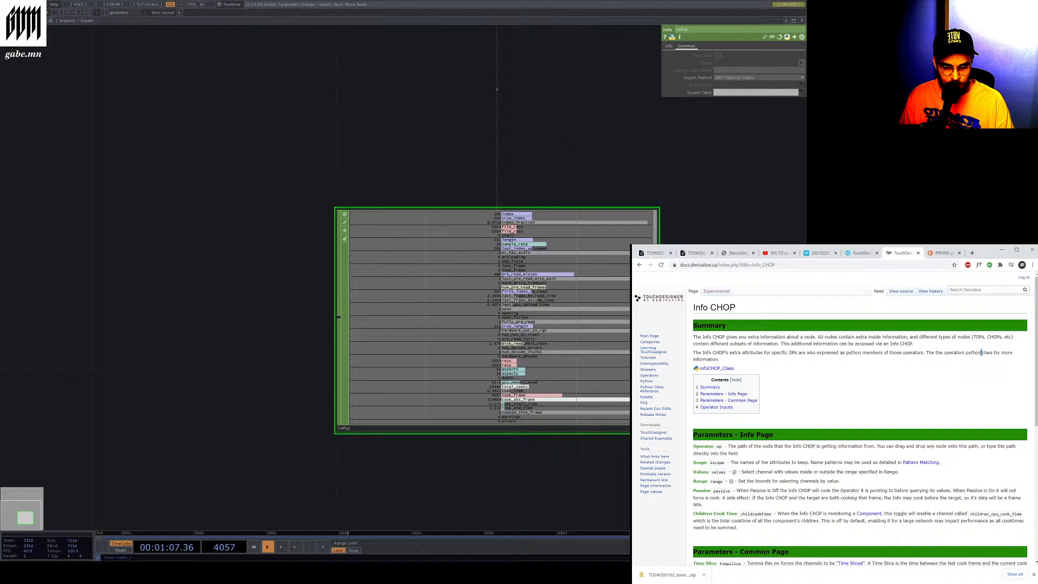
double_click(928, 353)
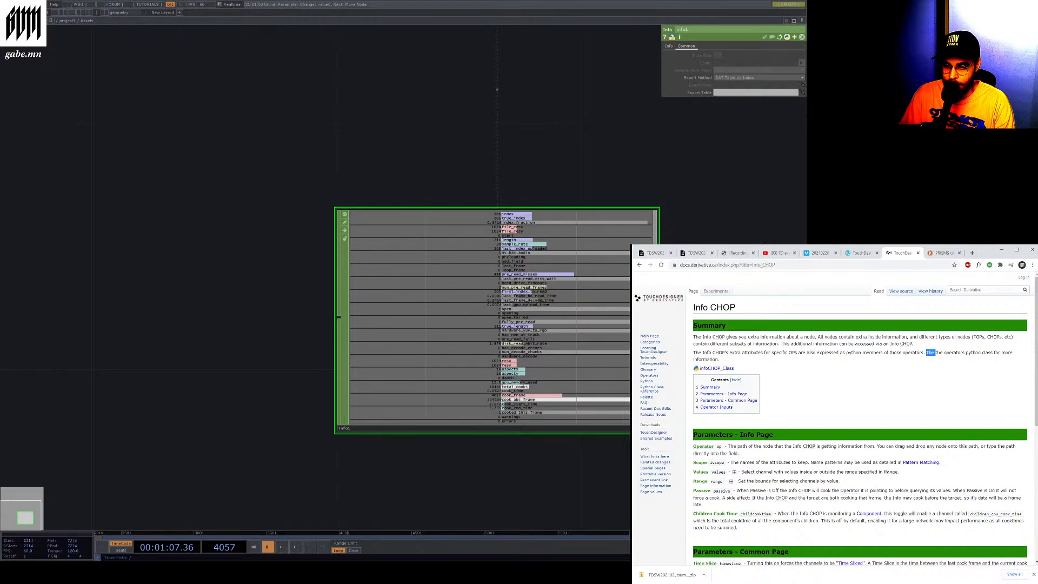
Zoom into the Info CHOP viewer again and select the movie file node to view its parameters
scroll(498, 327, up, 3)
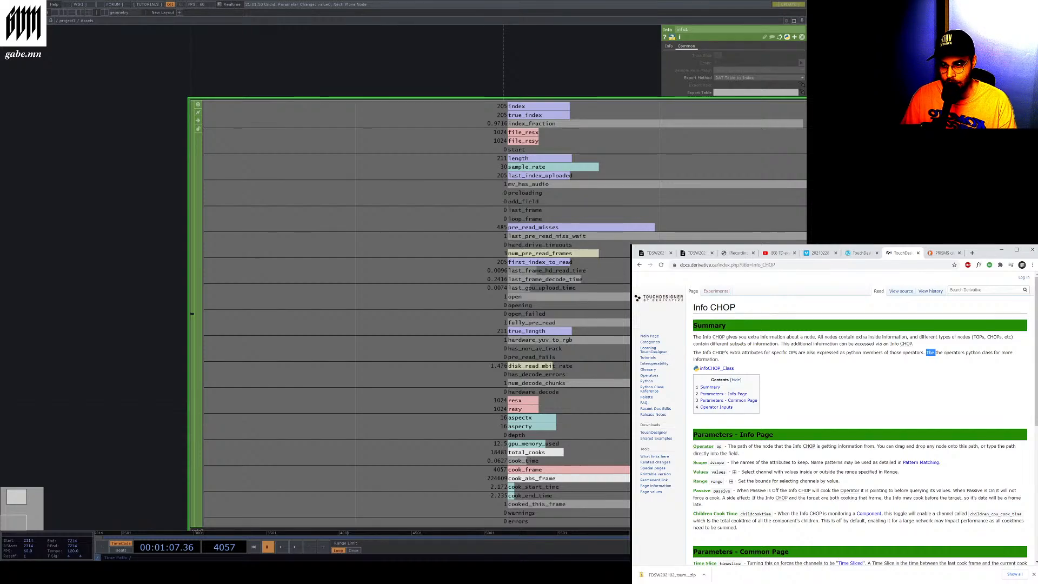
scroll(540, 222, down, 3)
scroll(574, 319, up, 3)
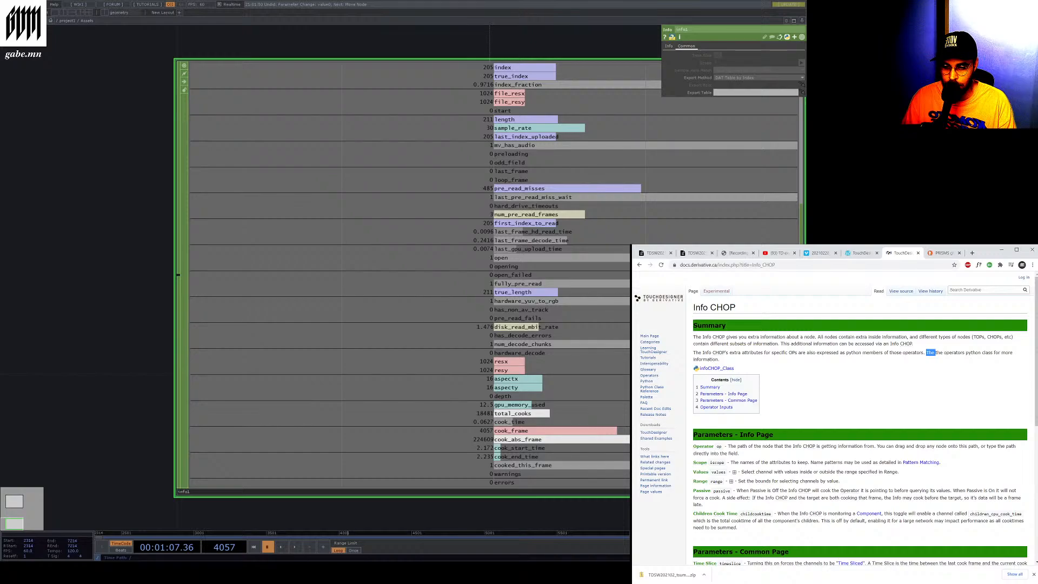
scroll(553, 315, down, 8)
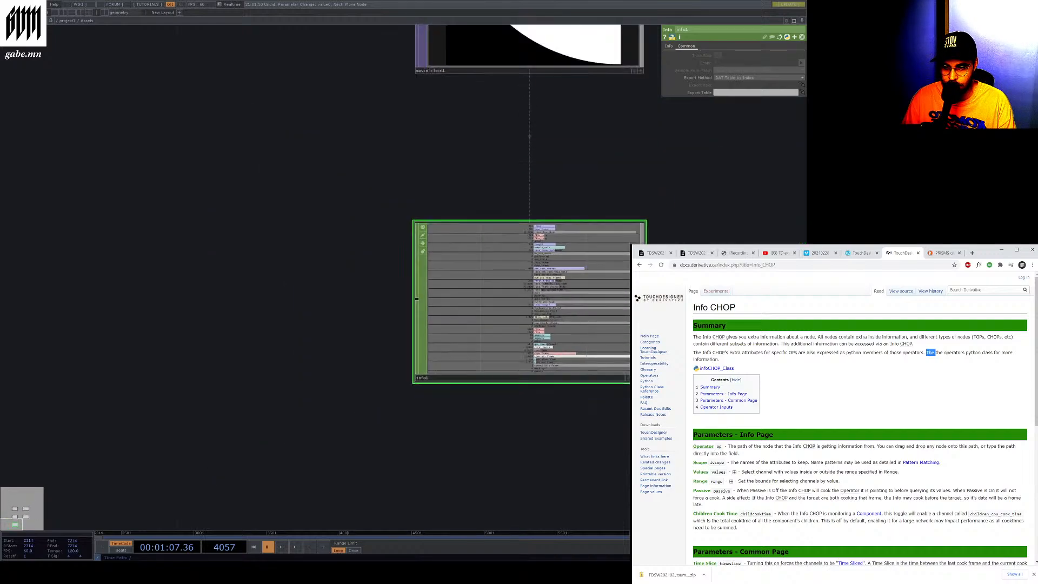
click(543, 195)
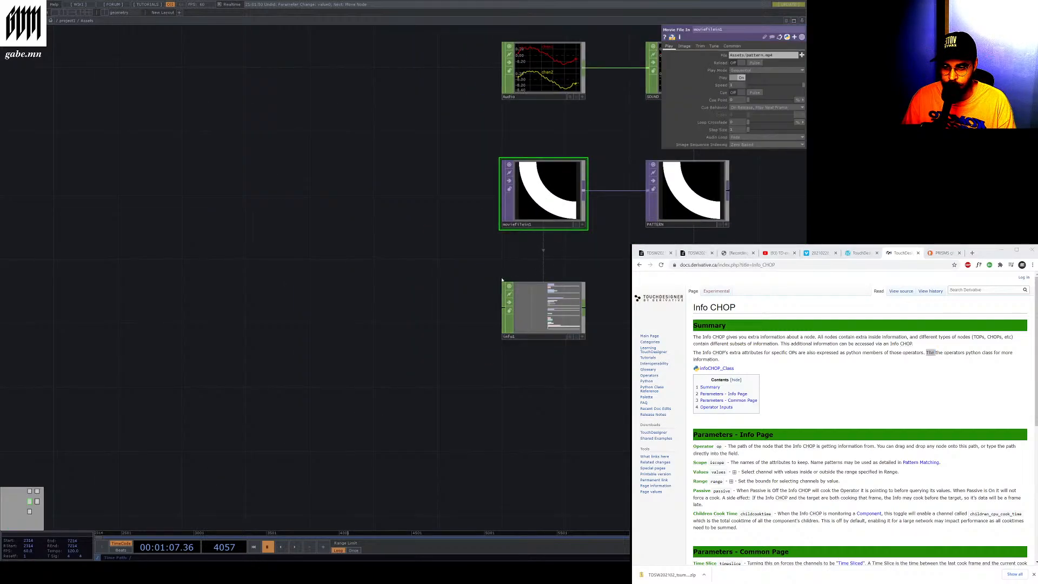
scroll(408, 250, down, 3)
Return to the parent network, open the CAMERAS component and browse its select, filter and null nodes
click(67, 21)
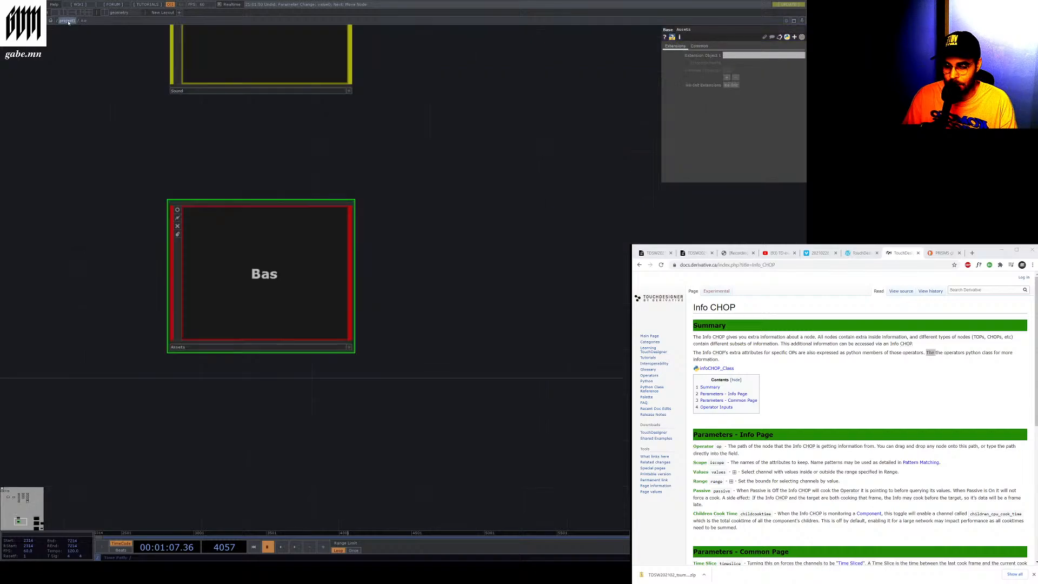
click(497, 378)
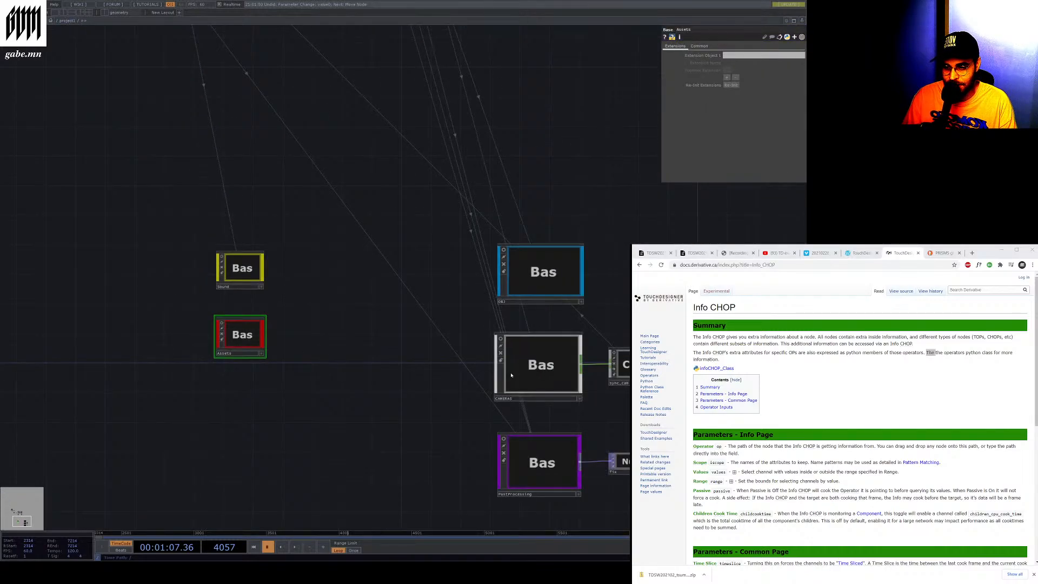
double_click(497, 378)
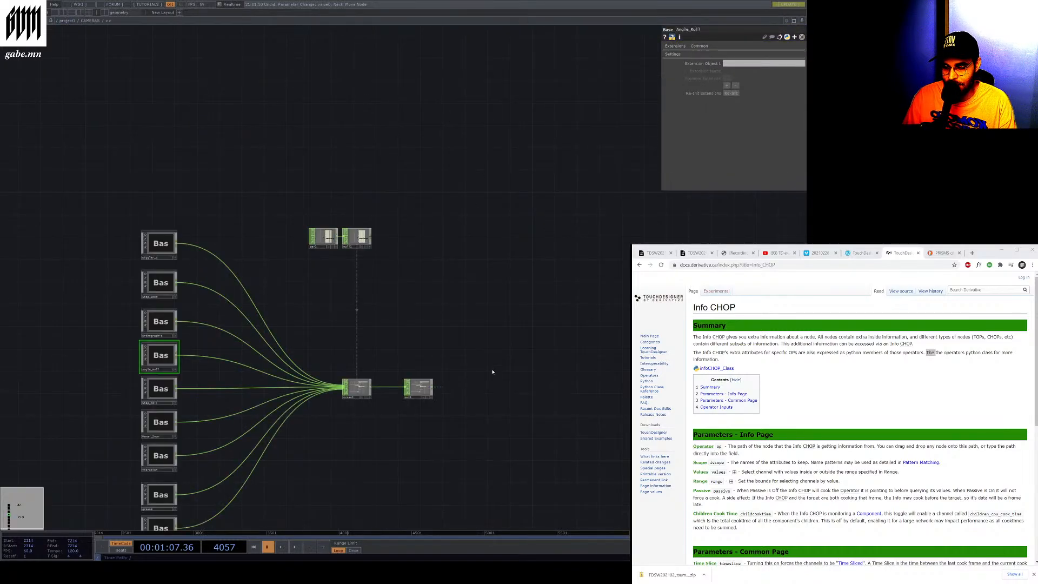
click(71, 21)
scroll(376, 329, down, 2)
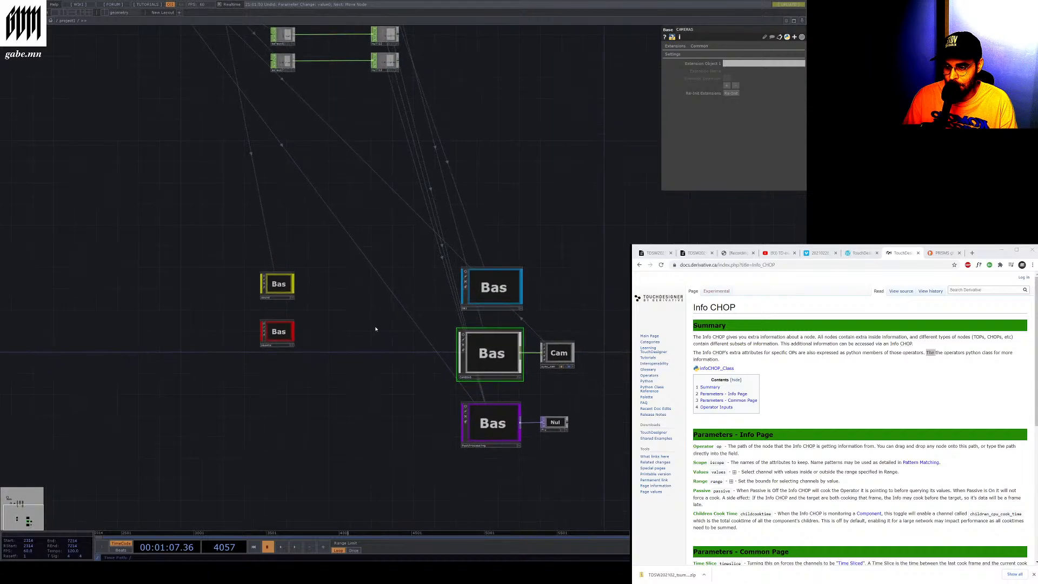
scroll(576, 404, up, 3)
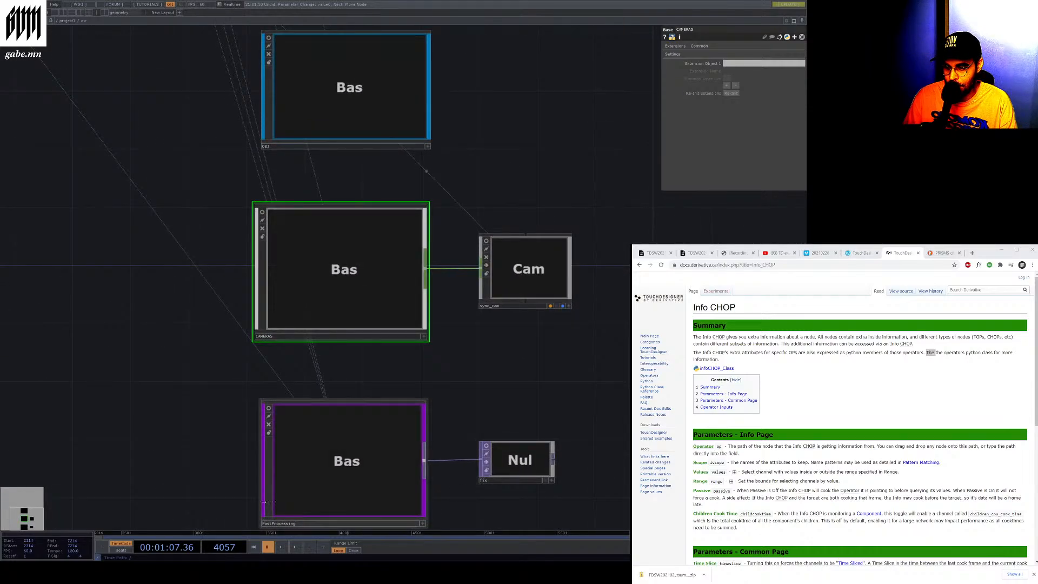
scroll(273, 505, down, 3)
scroll(276, 503, up, 2)
scroll(285, 491, down, 4)
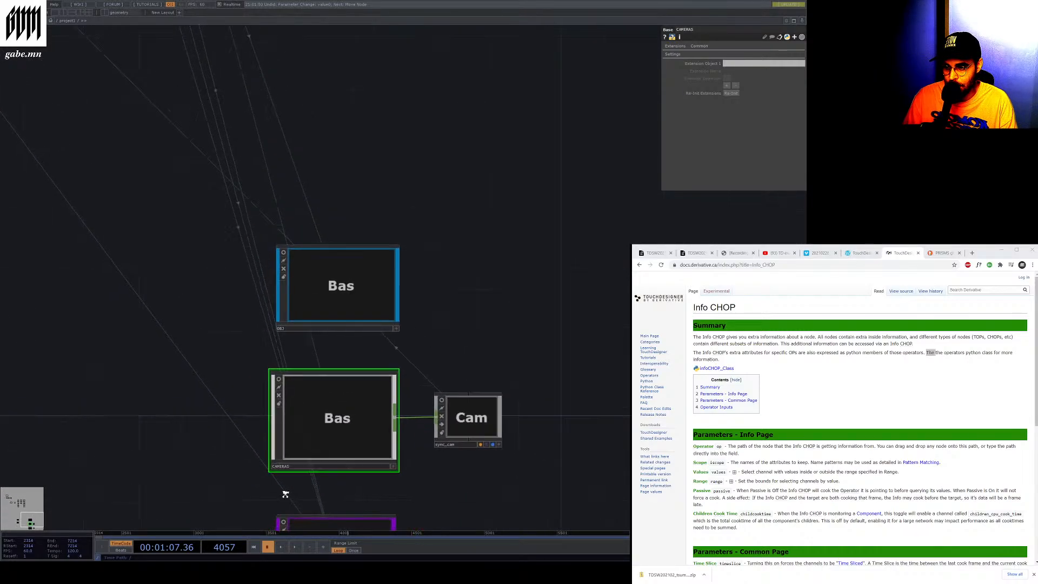
scroll(111, 186, up, 5)
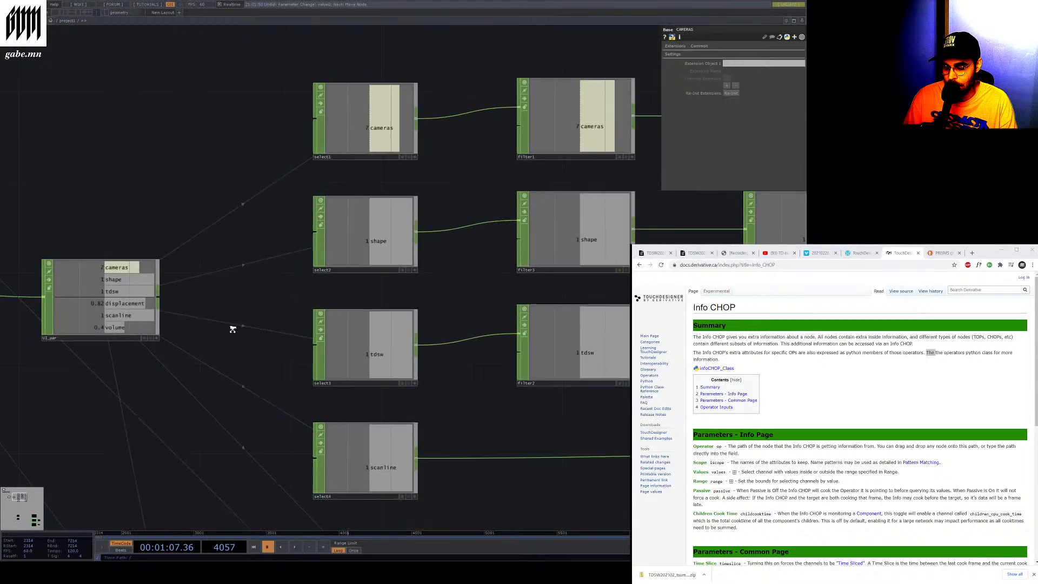
scroll(310, 504, down, 5)
scroll(325, 411, up, 3)
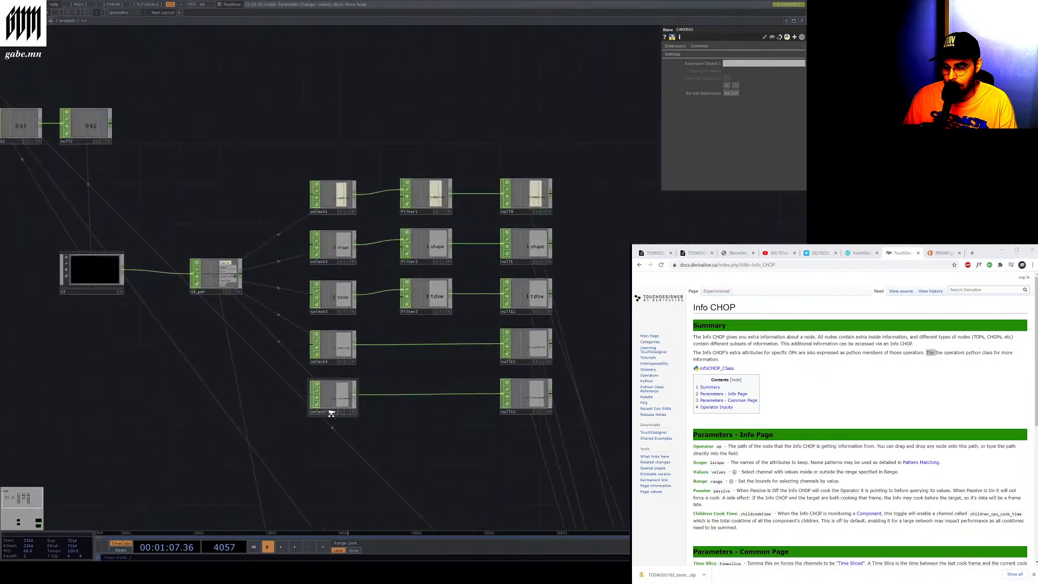
Zoom around the CAMERAS network to examine the select, filter and null nodes and the UI_par node
scroll(303, 411, down, 5)
scroll(162, 324, up, 4)
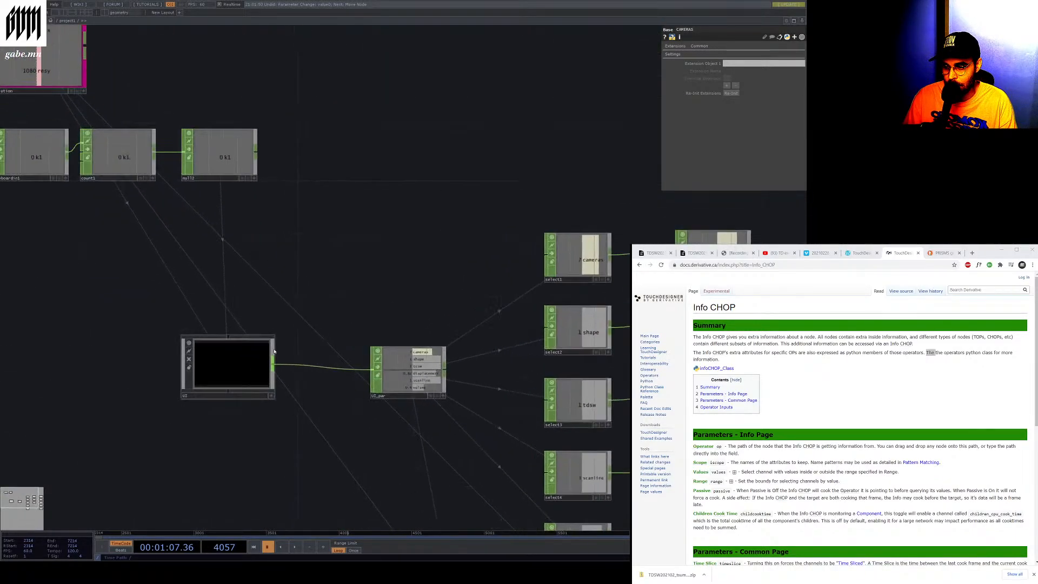
scroll(123, 292, down, 3)
scroll(57, 167, up, 6)
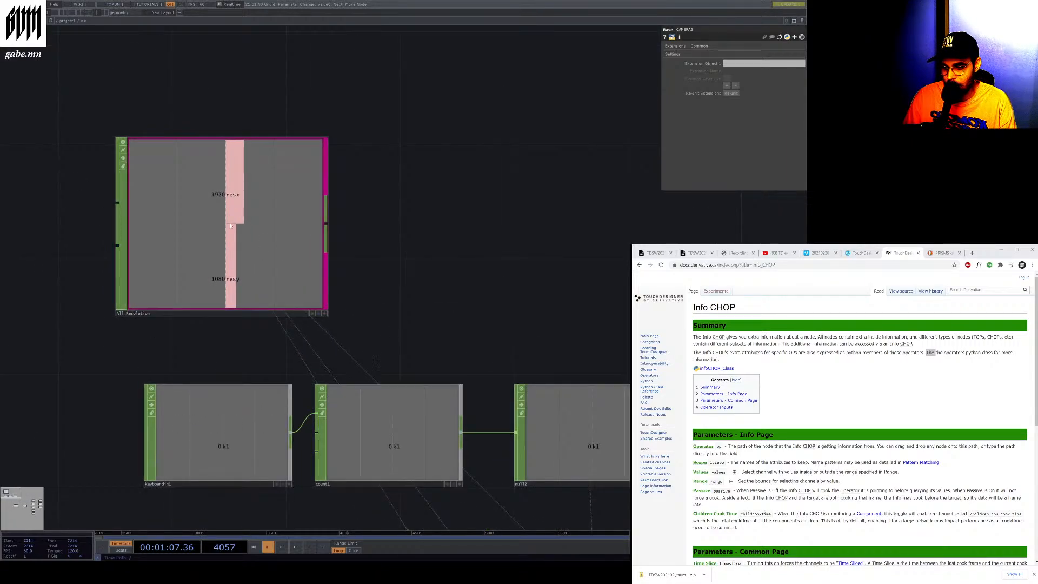
scroll(223, 320, down, 5)
scroll(153, 250, up, 4)
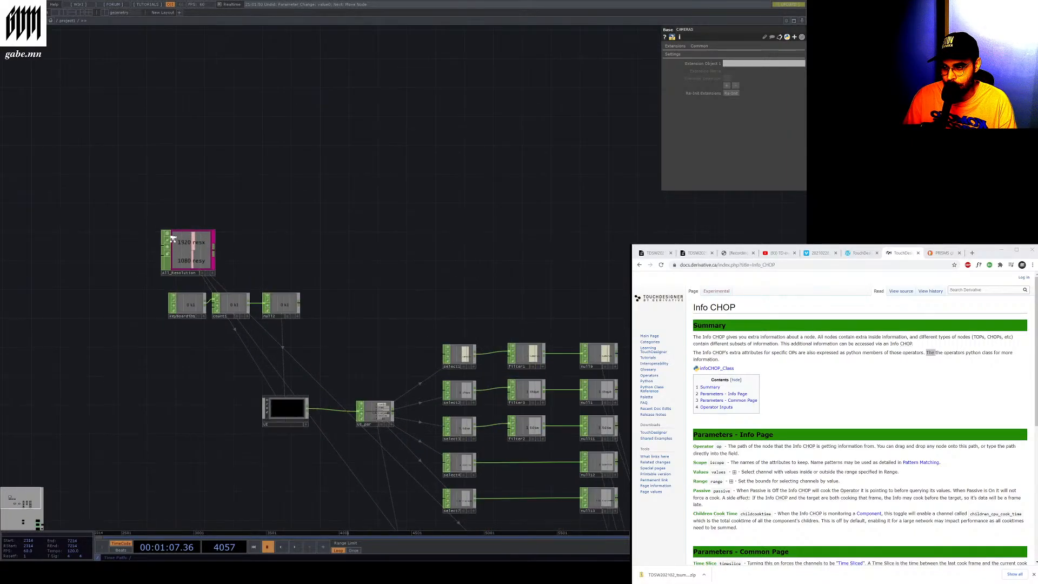
scroll(106, 222, down, 5)
scroll(329, 468, up, 3)
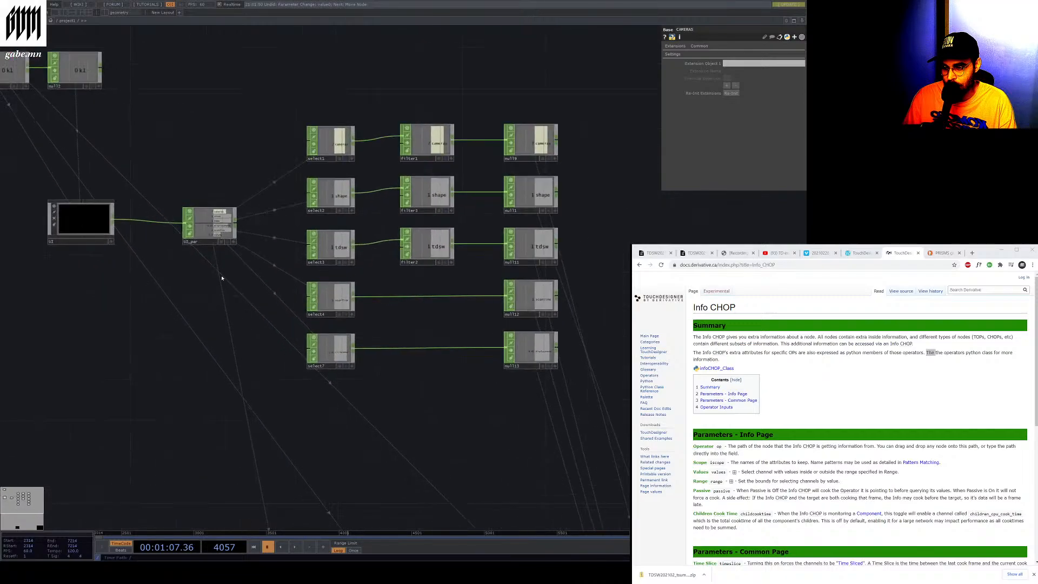
scroll(147, 217, up, 3)
scroll(139, 215, up, 2)
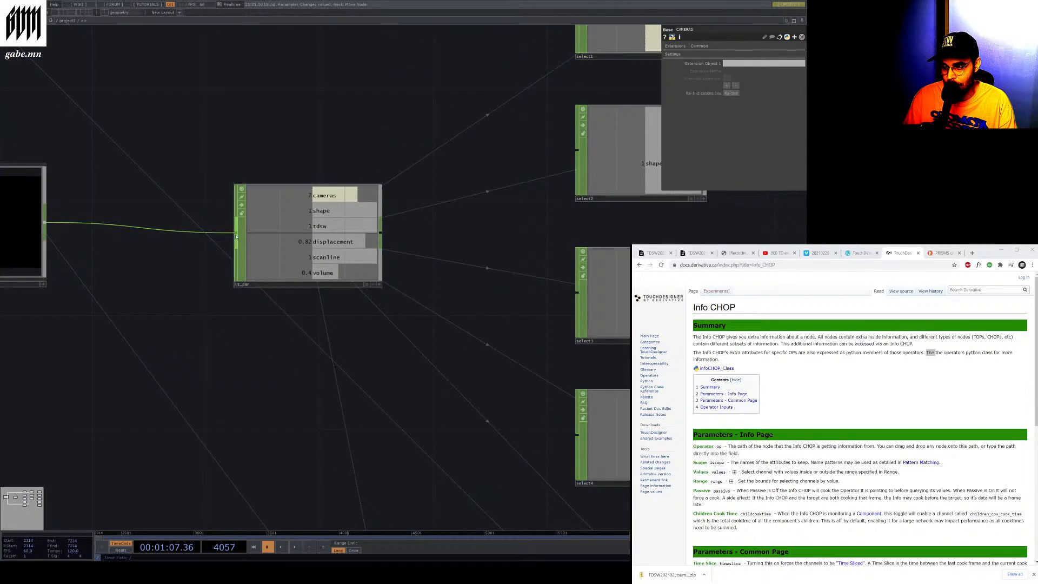
scroll(304, 294, down, 2)
scroll(95, 280, up, 3)
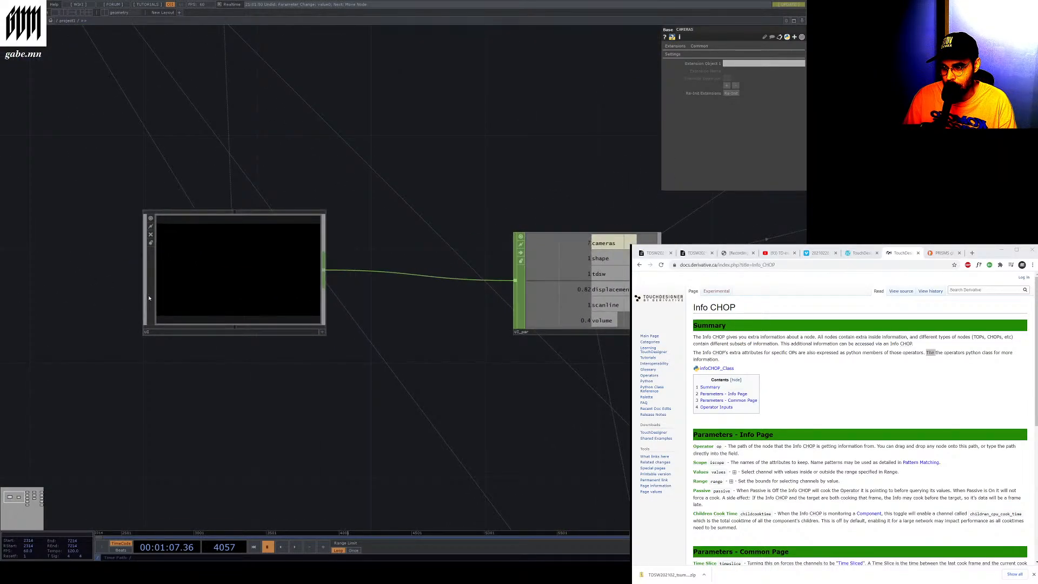
Select the container and UI_par nodes, enter the container and browse its Cameras, Shape, TDSW, Displacement and Pixel Stretch widgets
click(149, 298)
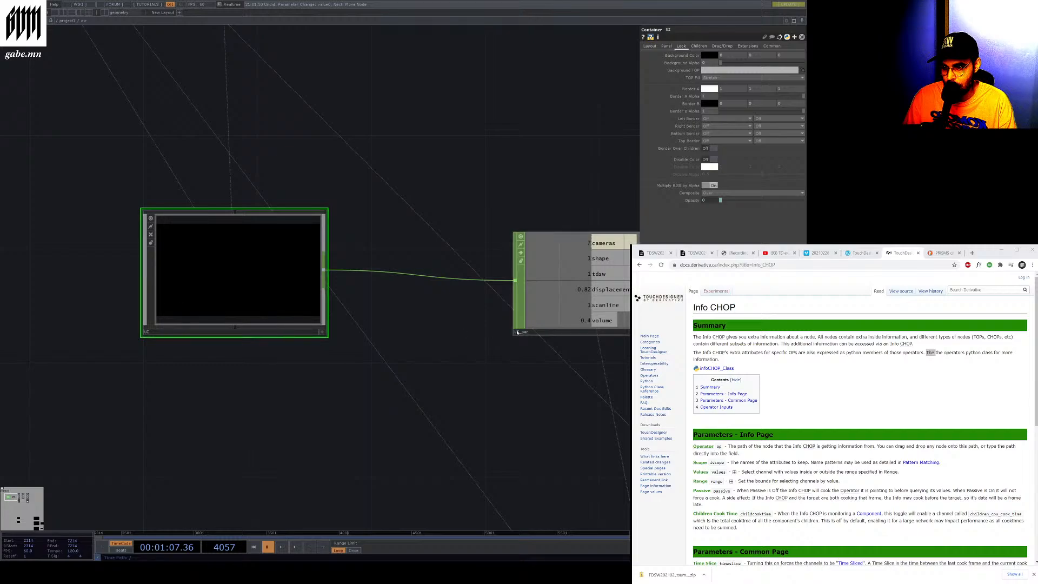
click(524, 315)
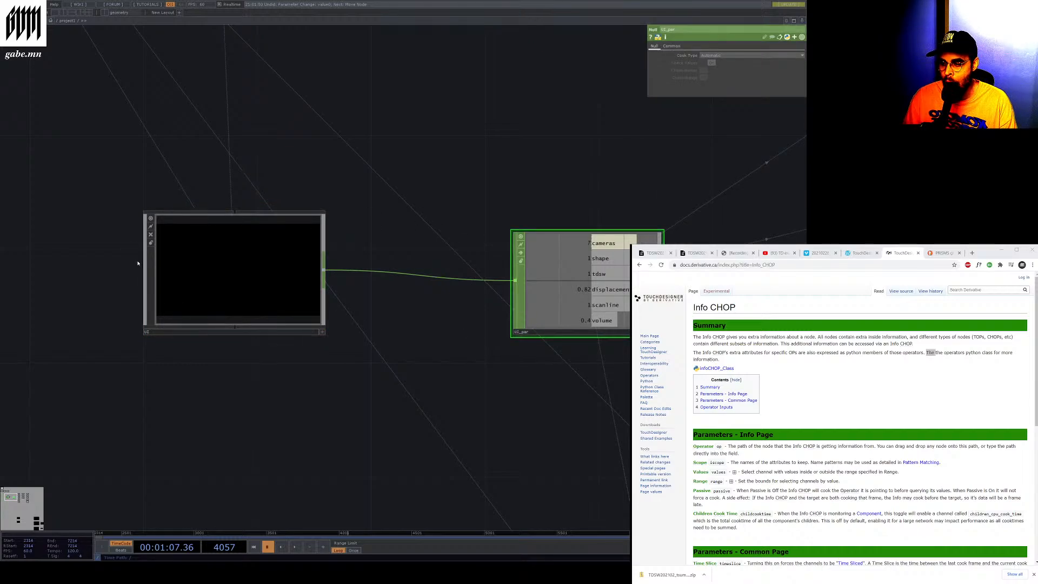
click(150, 273)
key(i)
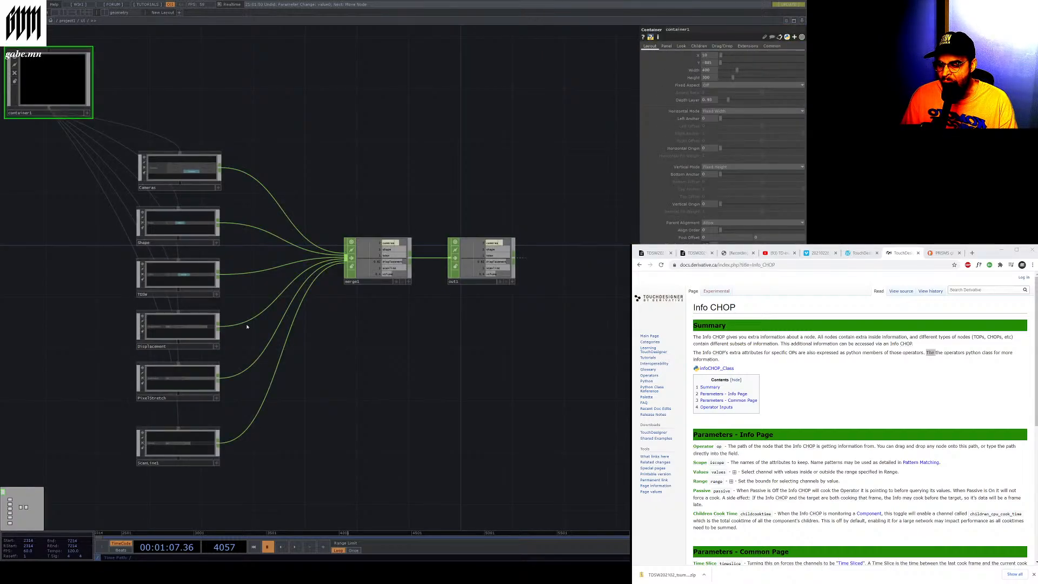
scroll(383, 379, down, 3)
scroll(289, 341, up, 3)
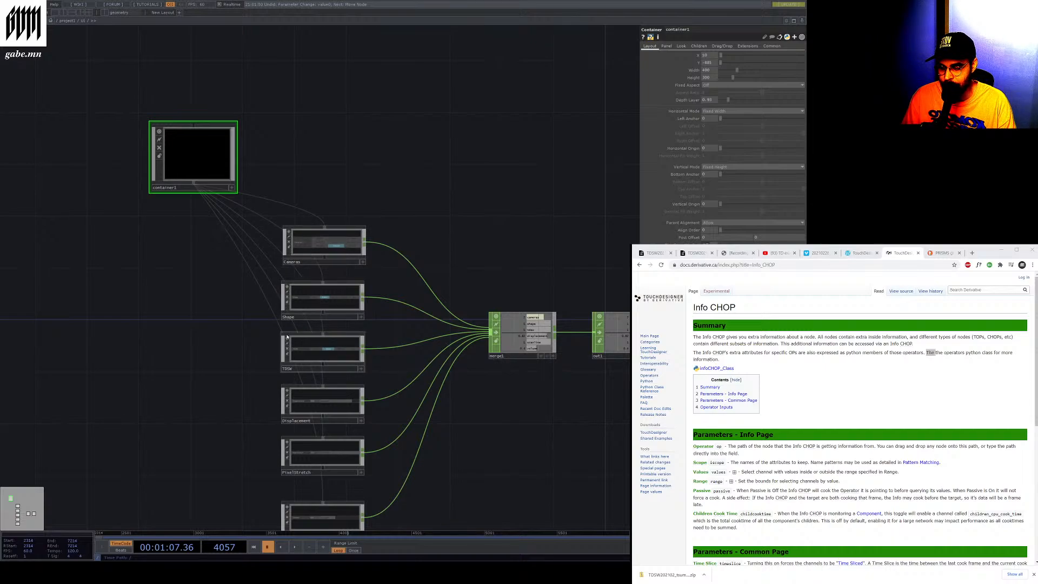
scroll(286, 336, up, 5)
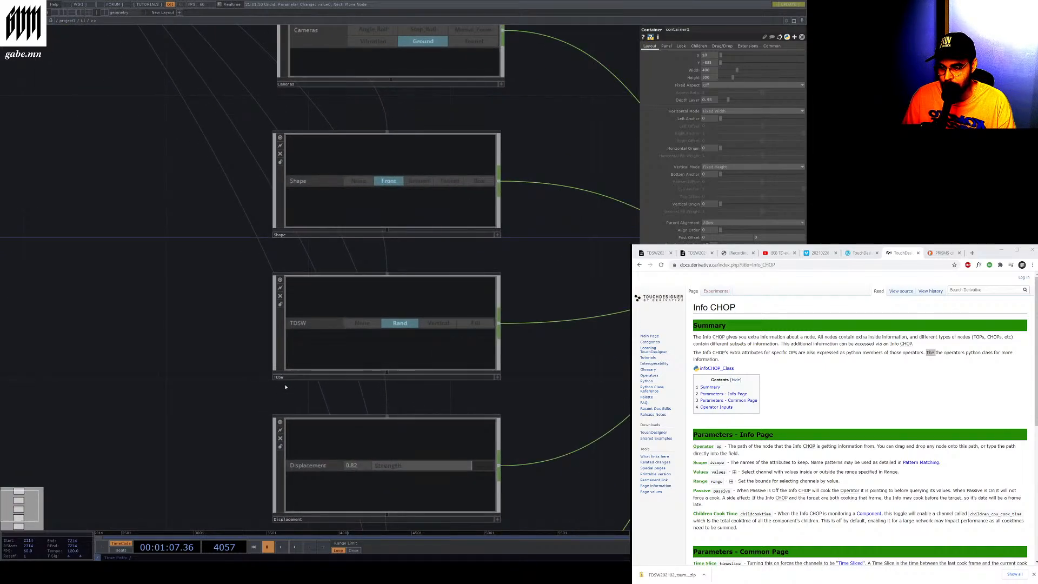
scroll(286, 387, down, 5)
scroll(289, 323, up, 5)
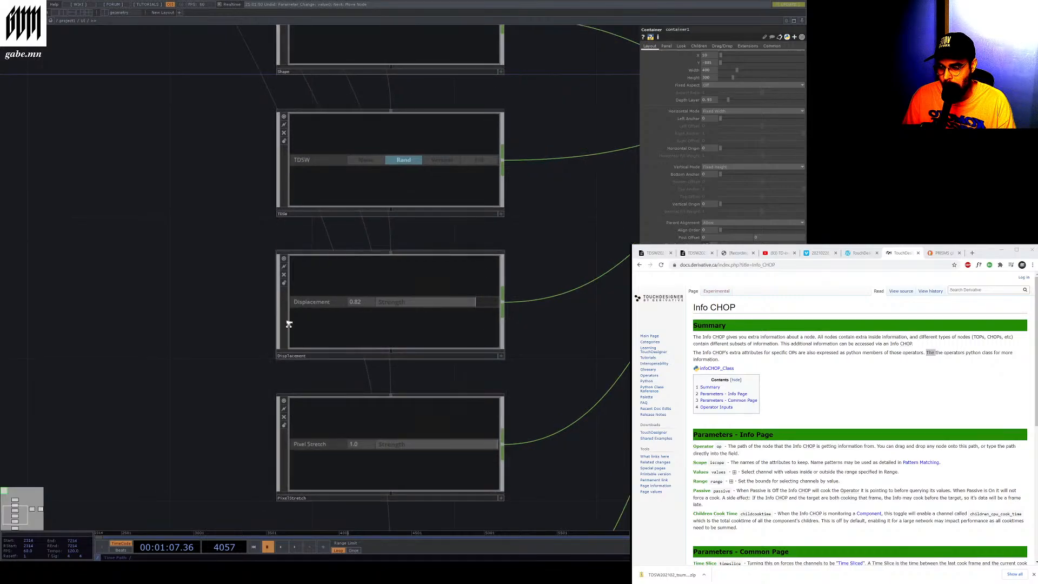
scroll(289, 324, down, 5)
scroll(278, 417, up, 6)
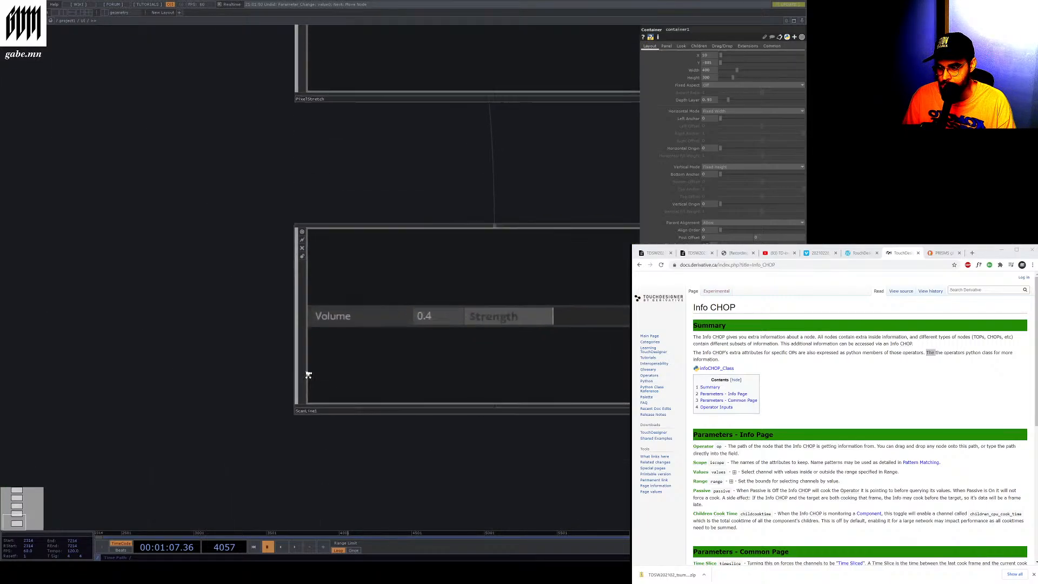
Select the Scanline widget to view its parameters and zoom out over the widgets feeding merge1 and null1
click(298, 393)
scroll(298, 394, down, 2)
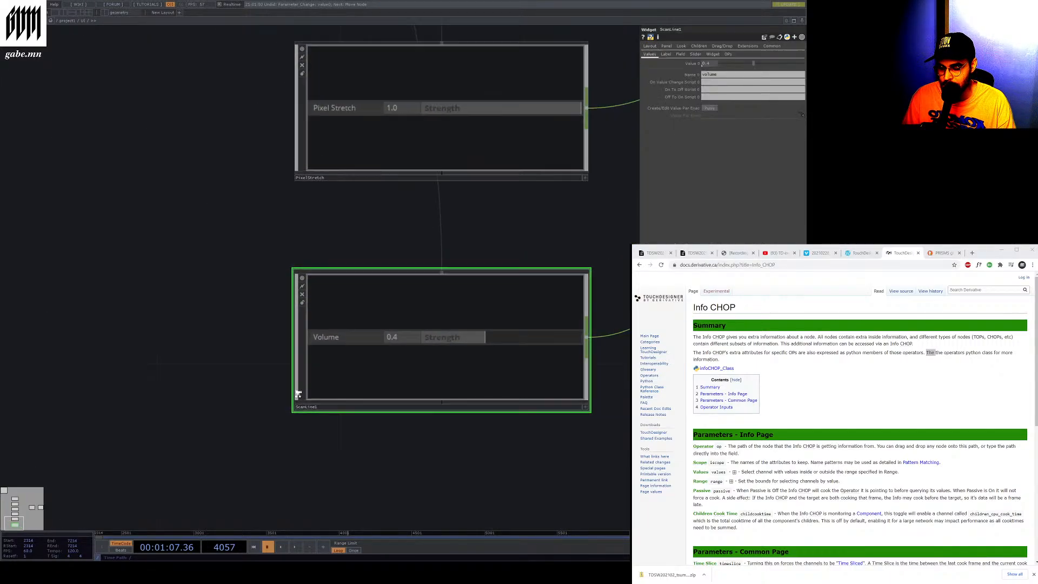
scroll(298, 393, down, 2)
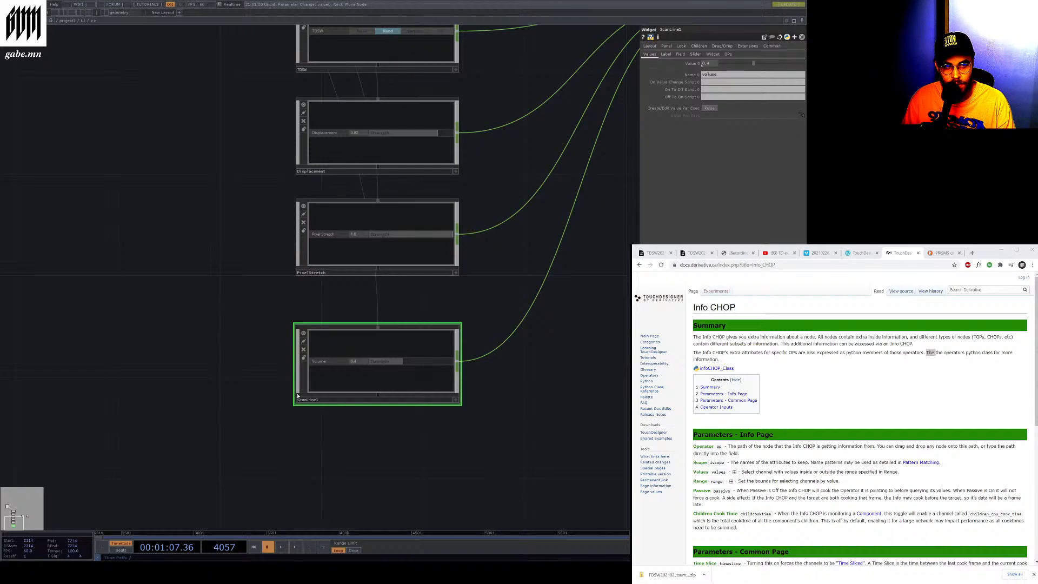
scroll(297, 395, down, 3)
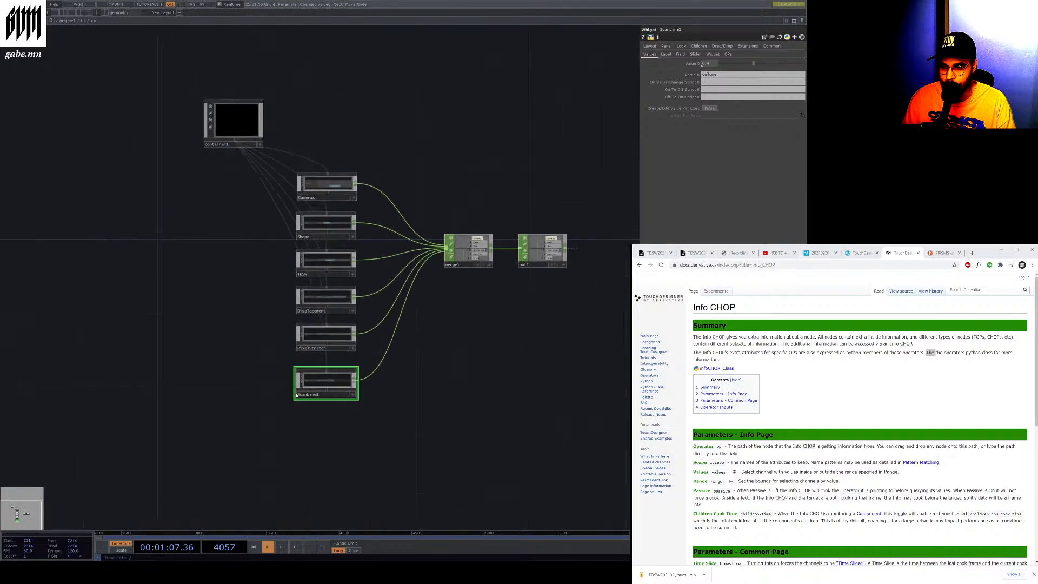
scroll(512, 265, up, 2)
scroll(512, 265, up, 2)
scroll(420, 269, down, 4)
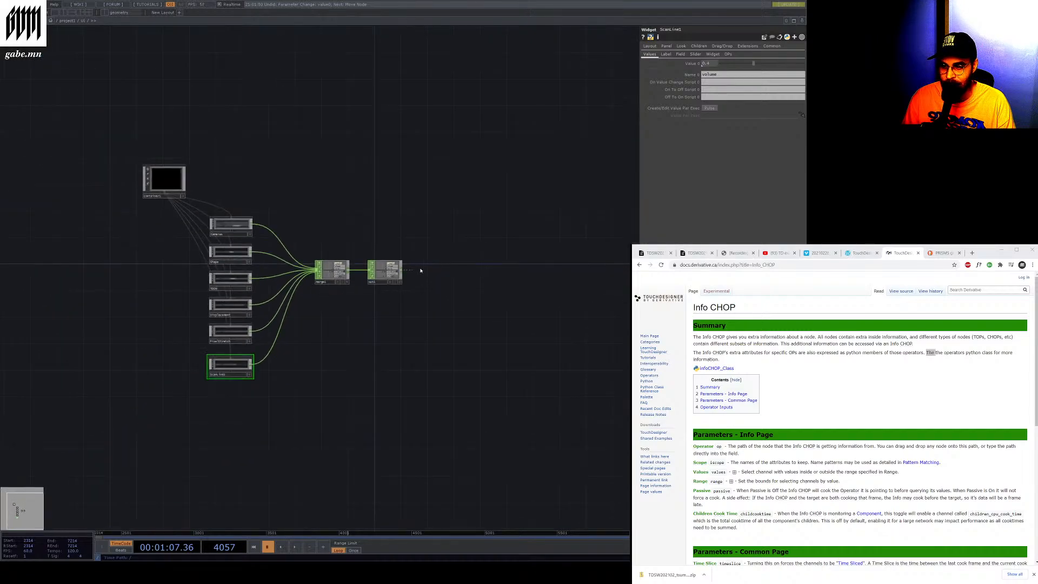
scroll(375, 283, up, 3)
scroll(376, 283, up, 2)
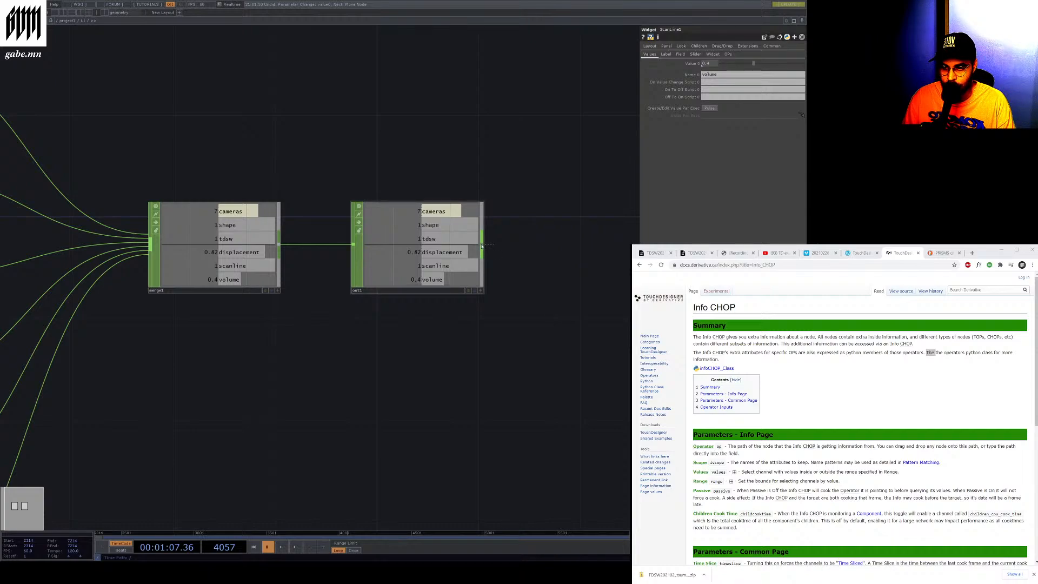
Inspect the null1 output of the widget network, pan around it and return to the parent network
drag(481, 247, 611, 260)
click(479, 253)
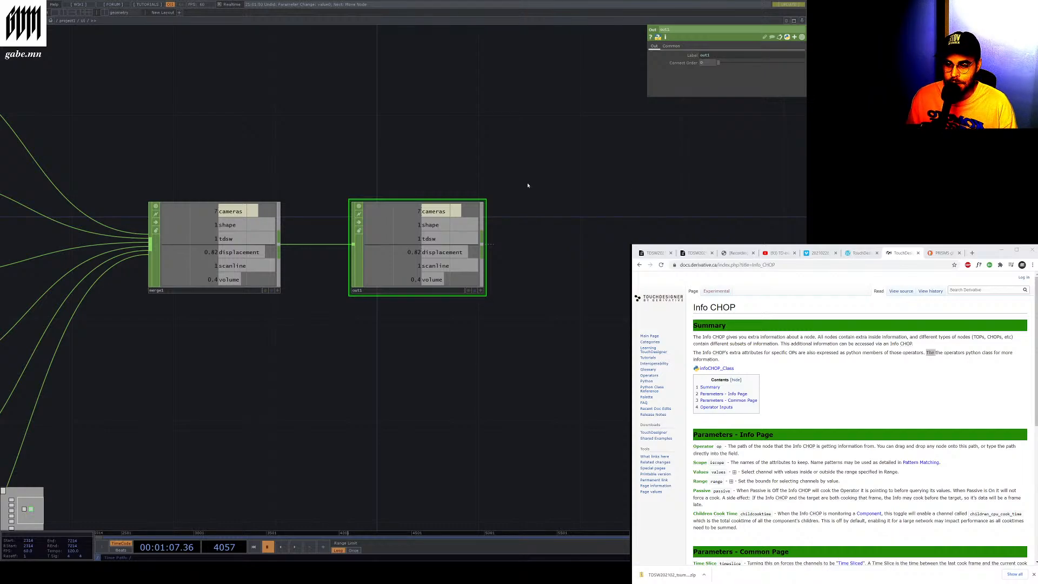
scroll(440, 139, down, 3)
scroll(448, 238, up, 5)
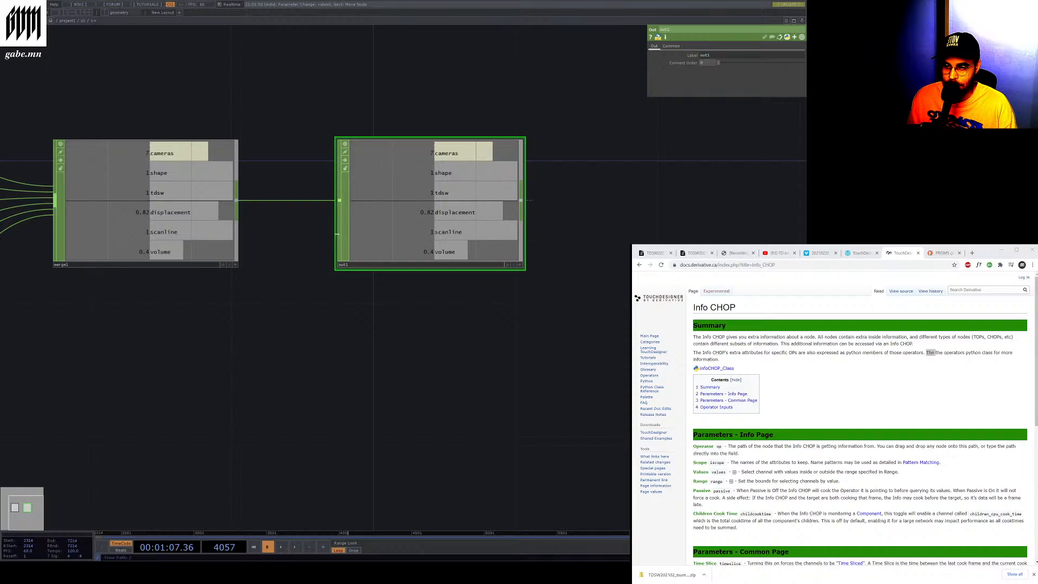
scroll(354, 232, down, 6)
drag(157, 379, 351, 194)
scroll(153, 361, up, 3)
drag(233, 266, 273, 228)
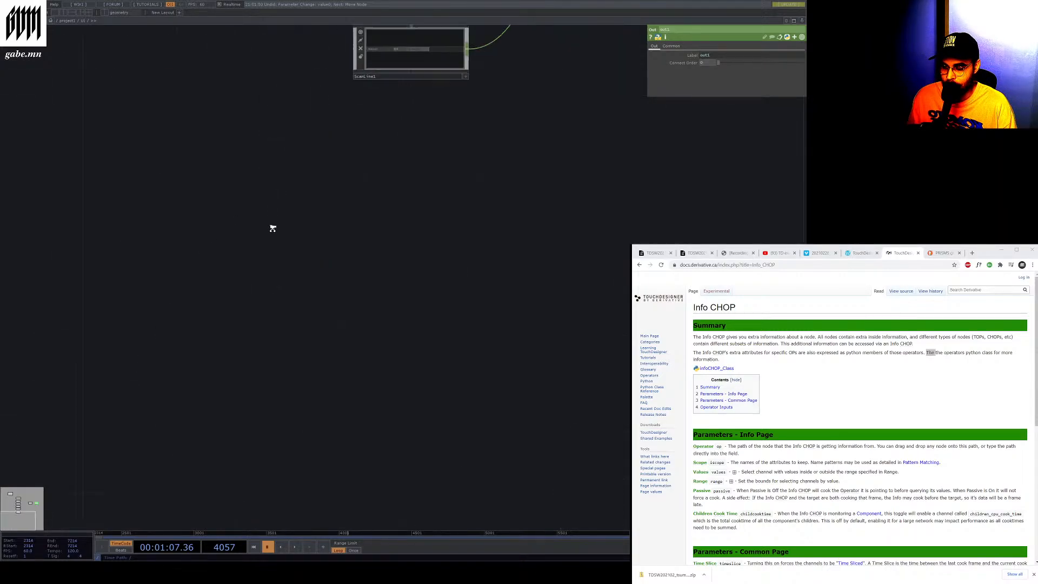
scroll(253, 136, down, 5)
key(u)
scroll(223, 89, up, 6)
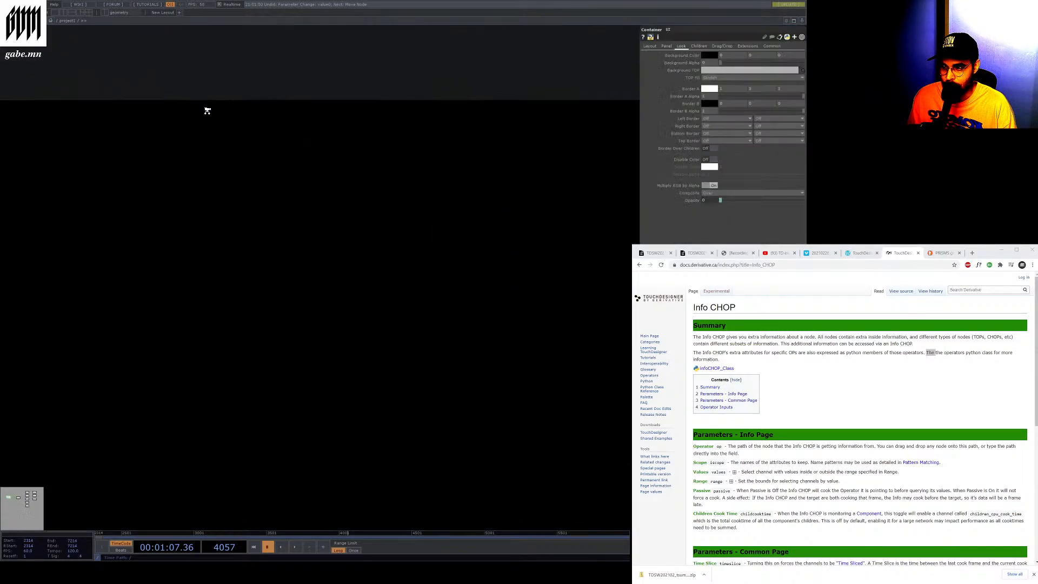
scroll(173, 182, down, 6)
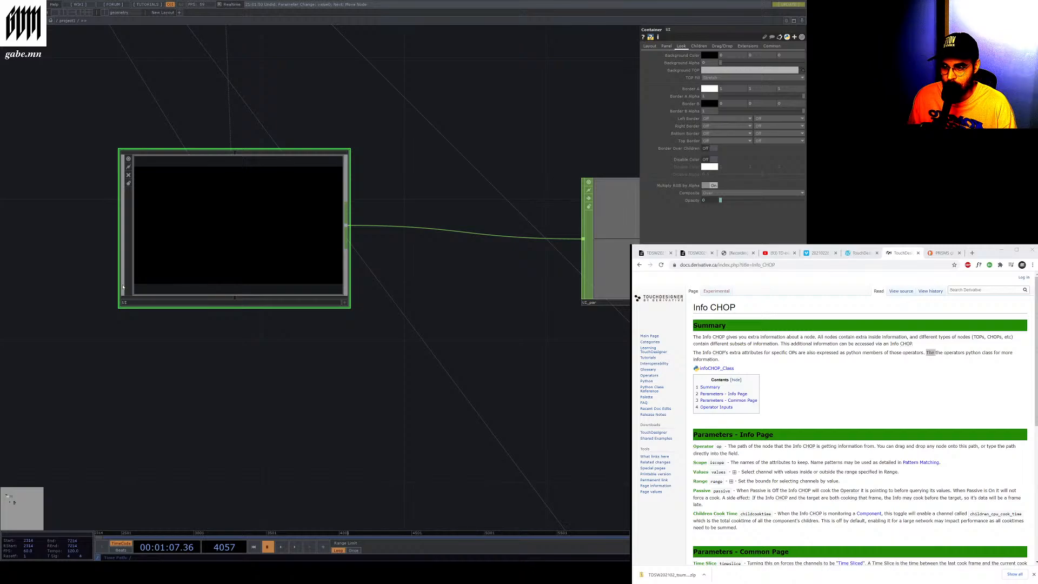
Re-enter the container to review the widget network and briefly play and pause the timeline
key(i)
scroll(224, 57, up, 5)
scroll(234, 54, down, 1)
drag(234, 53, 265, 295)
scroll(327, 236, up, 1)
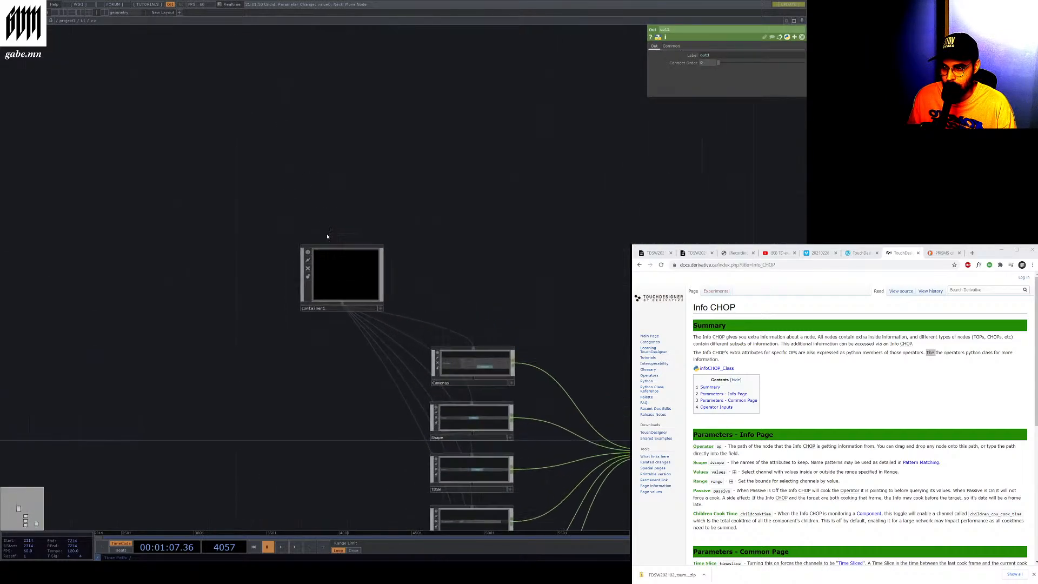
key(i)
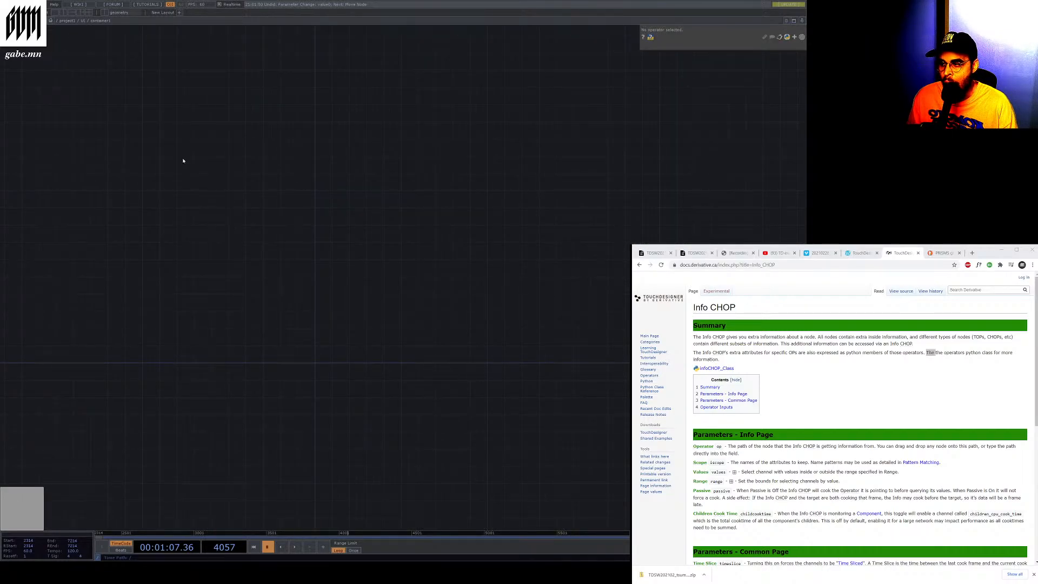
click(82, 20)
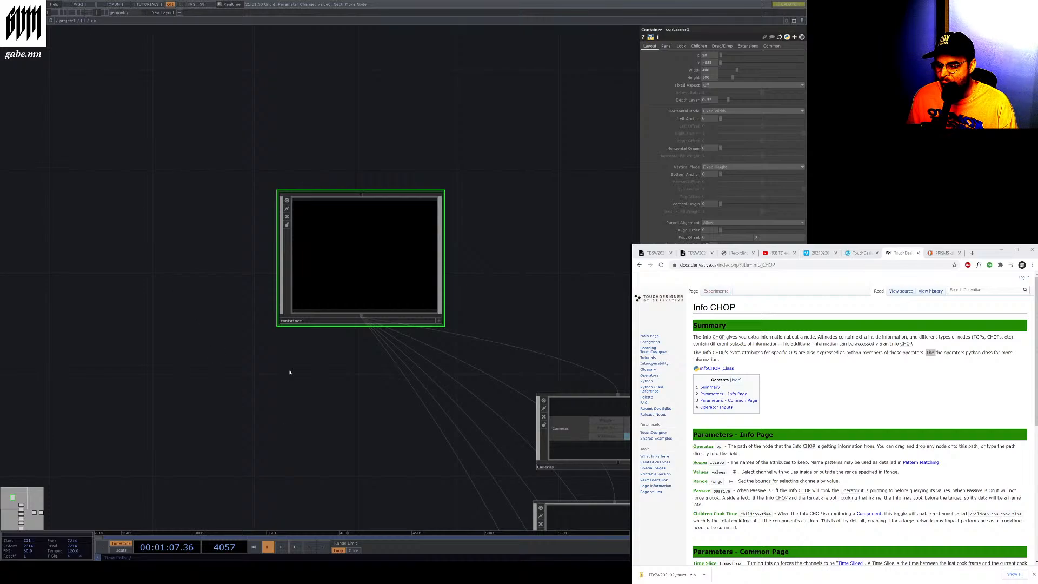
scroll(290, 372, down, 5)
drag(313, 415, 258, 301)
scroll(257, 301, up, 2)
click(295, 546)
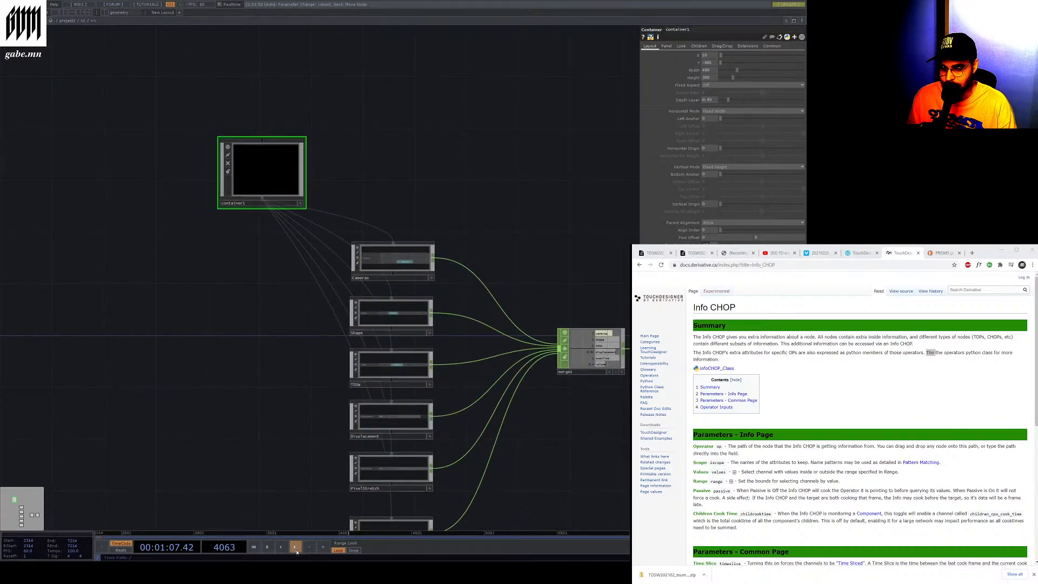
click(267, 546)
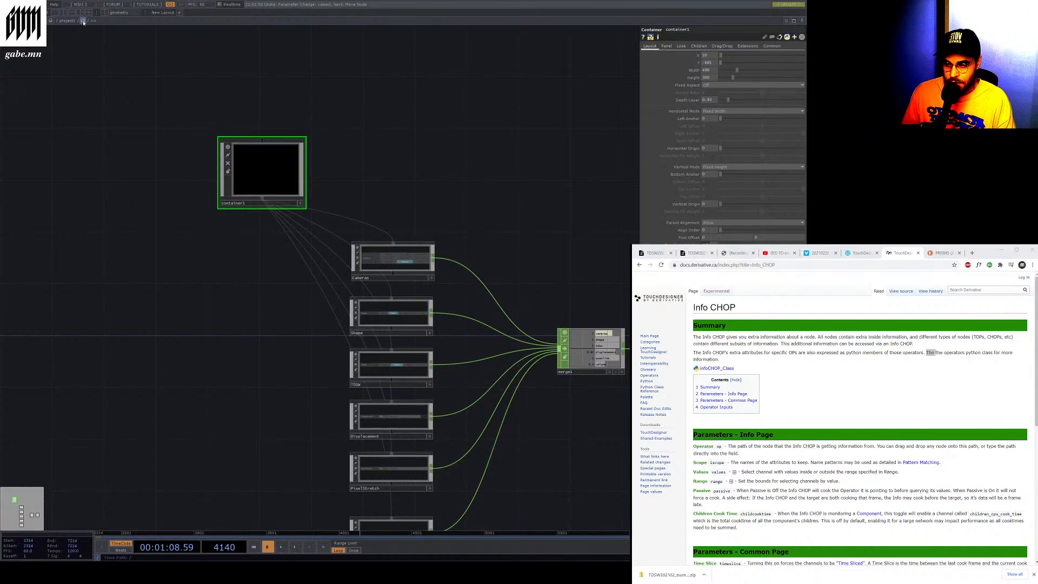
Navigate to the perform network at the project root and zoom into its output preview
scroll(287, 96, down, 1)
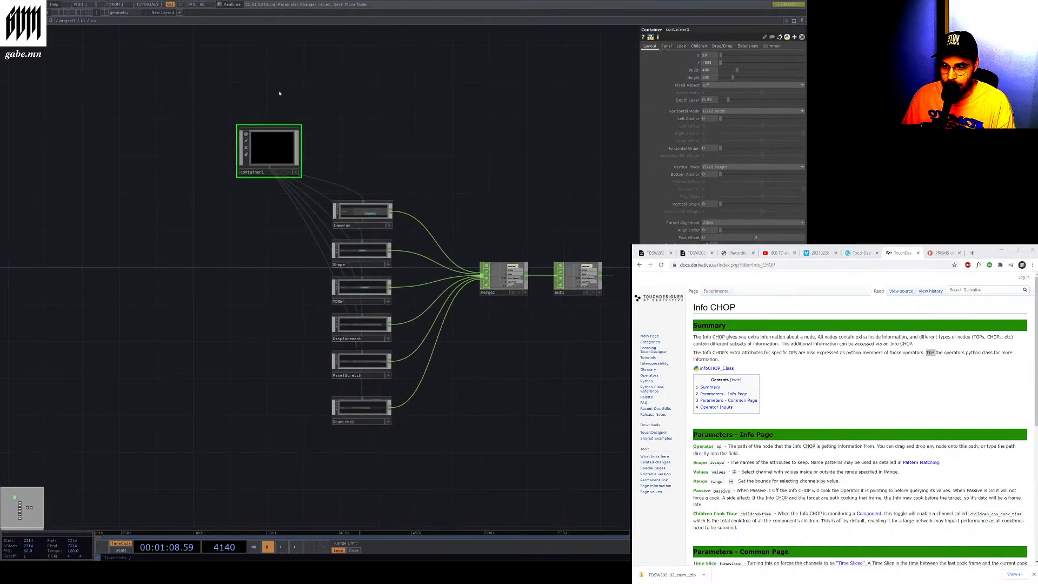
click(68, 22)
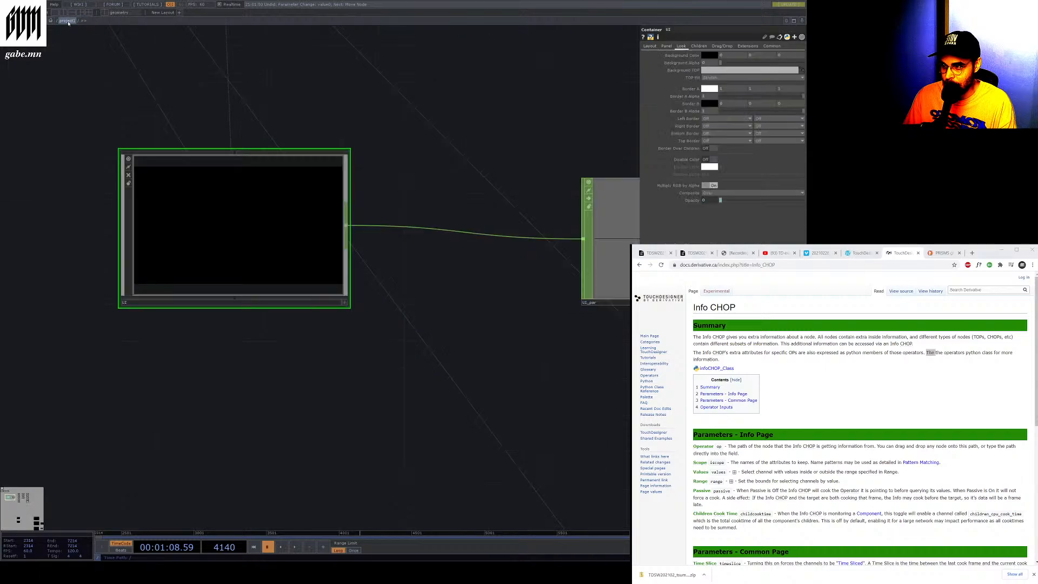
click(58, 21)
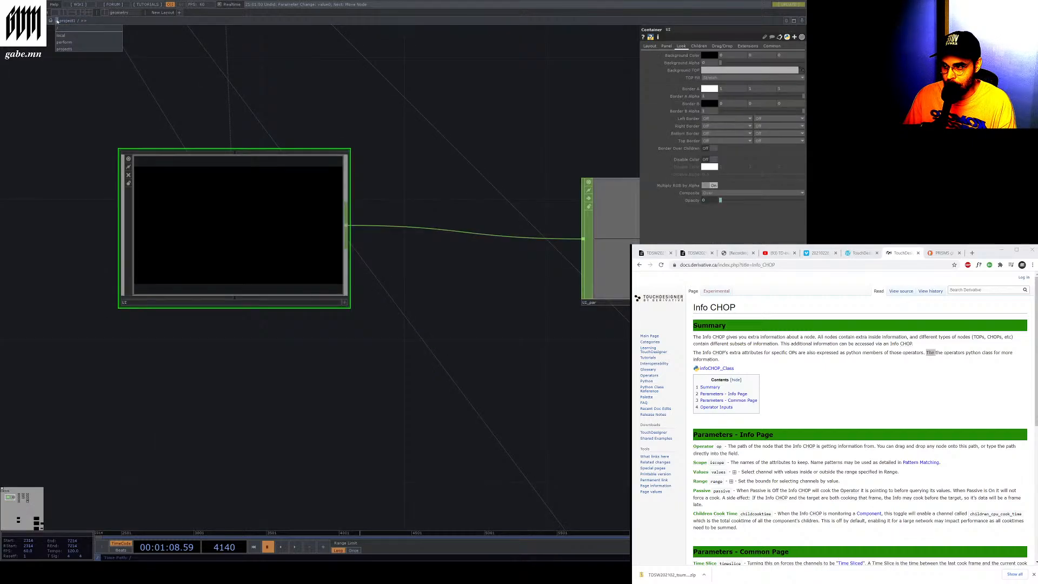
click(65, 42)
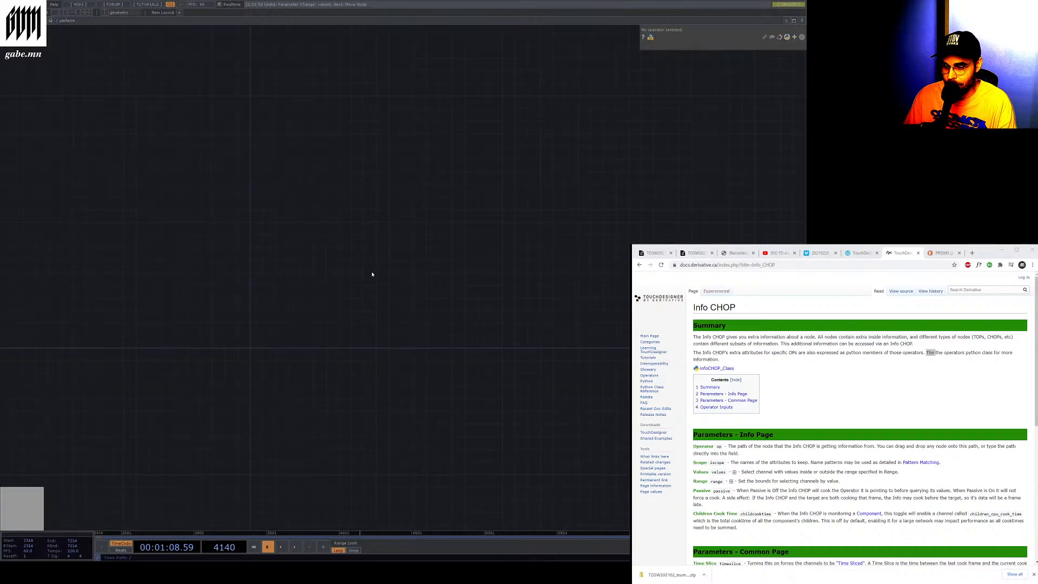
key(u)
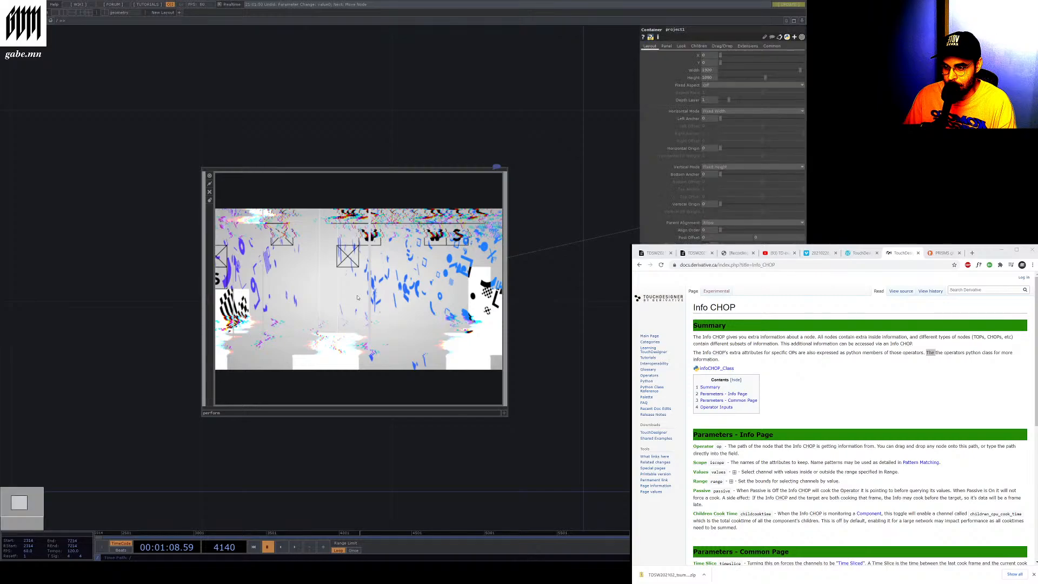
scroll(356, 294, down, 2)
scroll(247, 274, down, 8)
scroll(247, 274, up, 7)
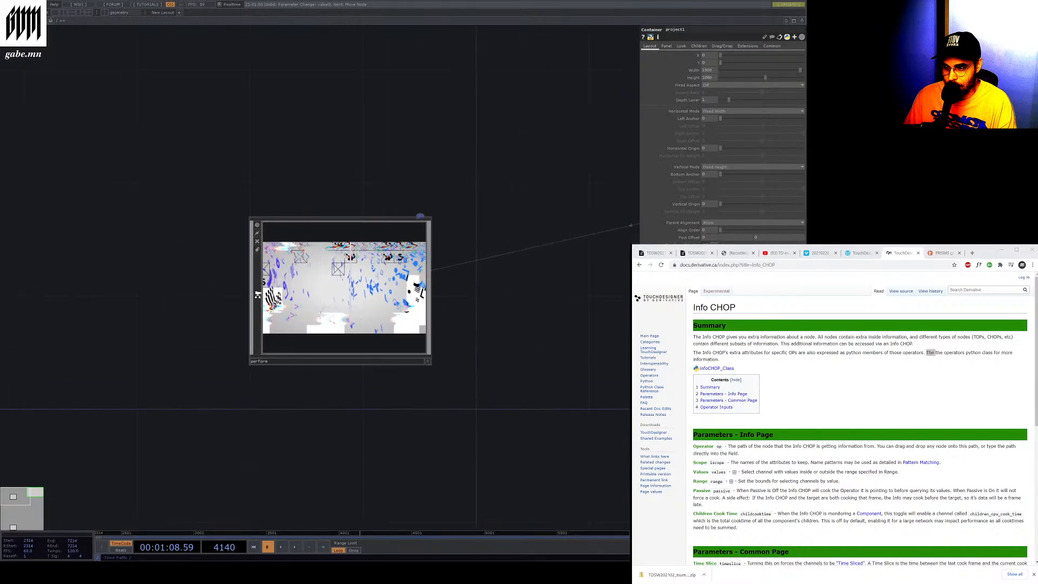
scroll(264, 302, up, 6)
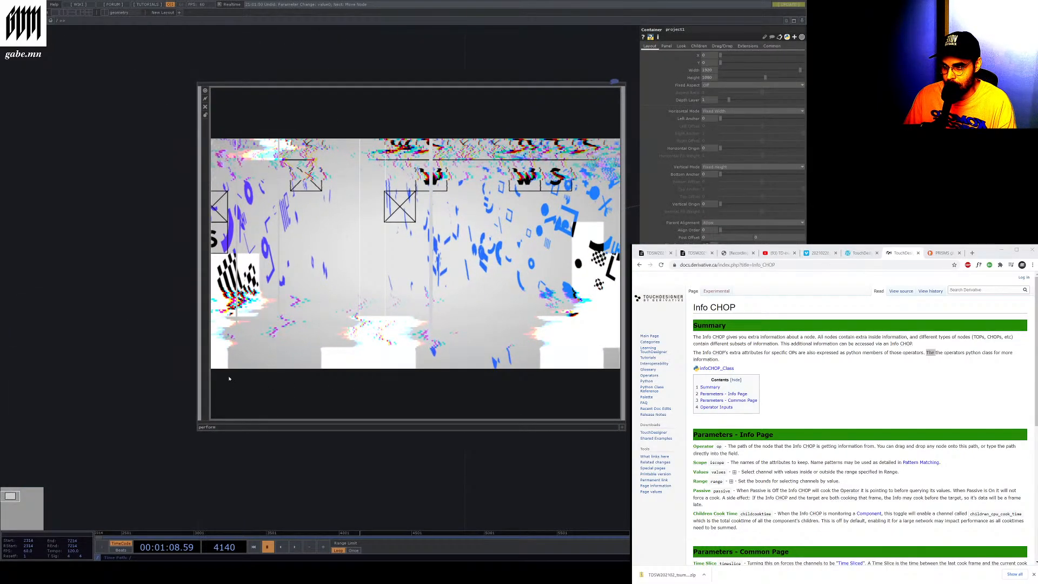
Play the timeline while watching the perform output preview, and pause it again
click(622, 427)
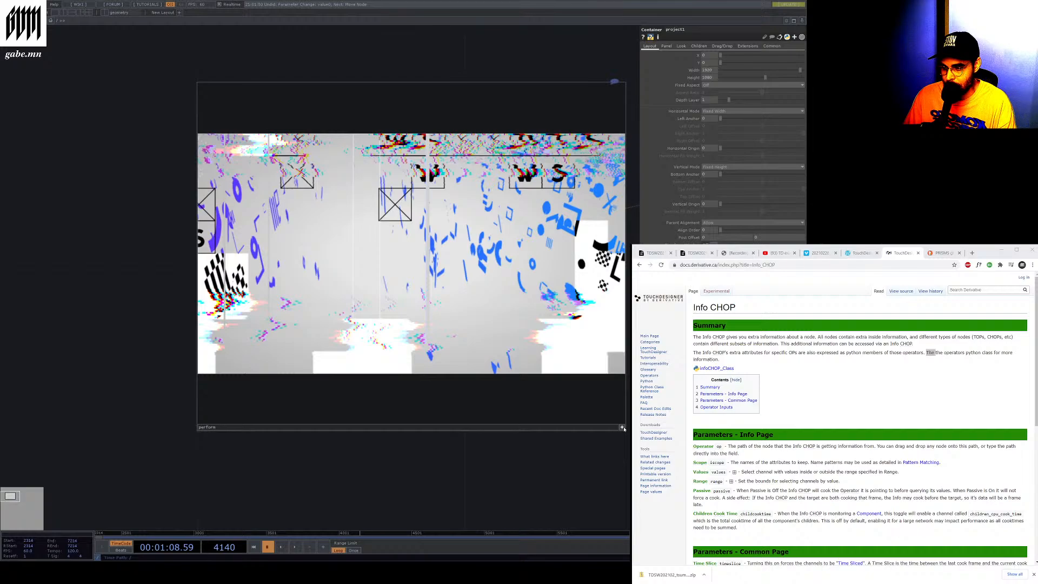
click(623, 428)
click(295, 547)
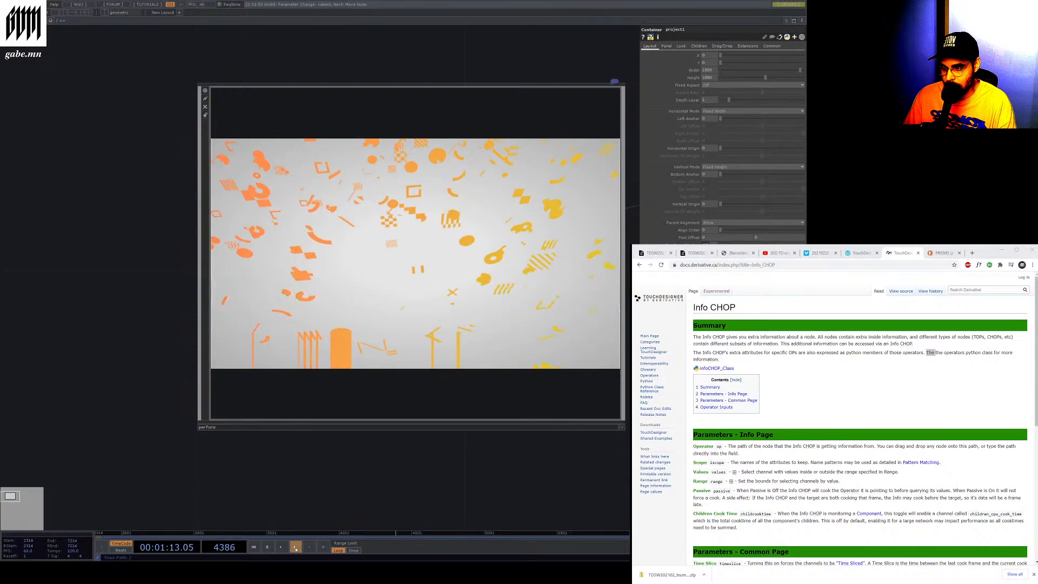
click(295, 547)
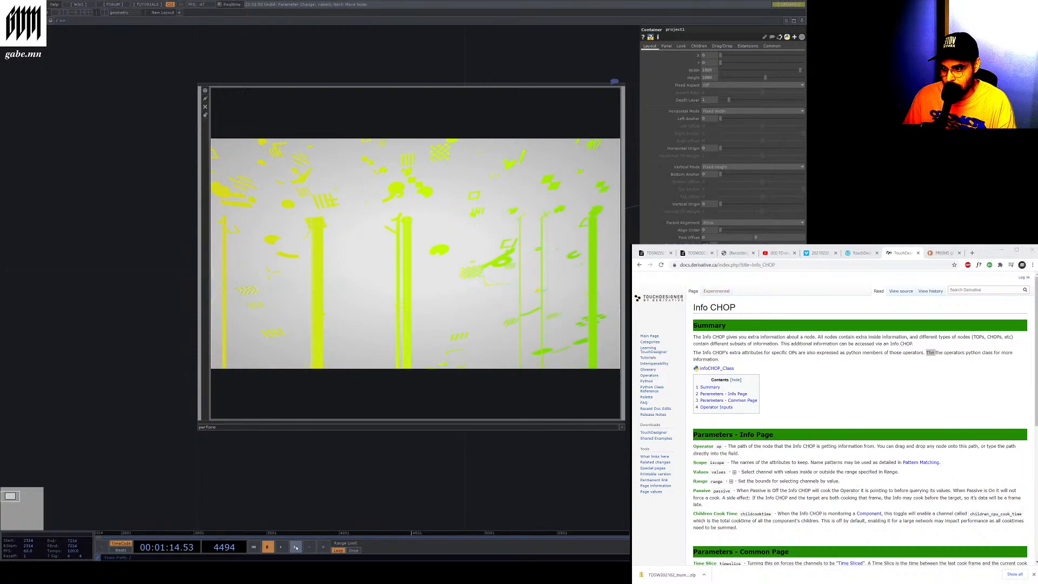
click(295, 547)
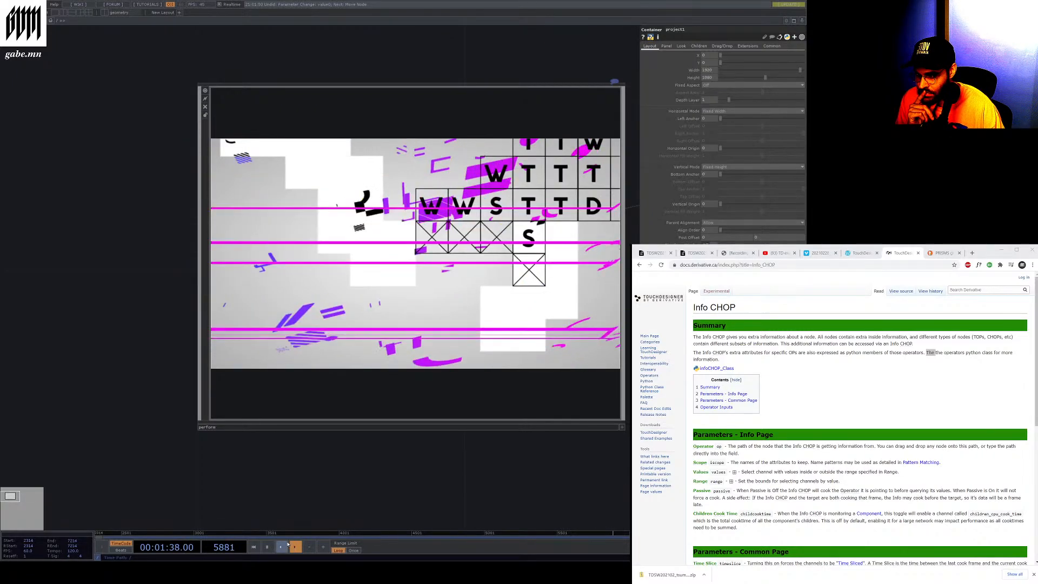
click(295, 338)
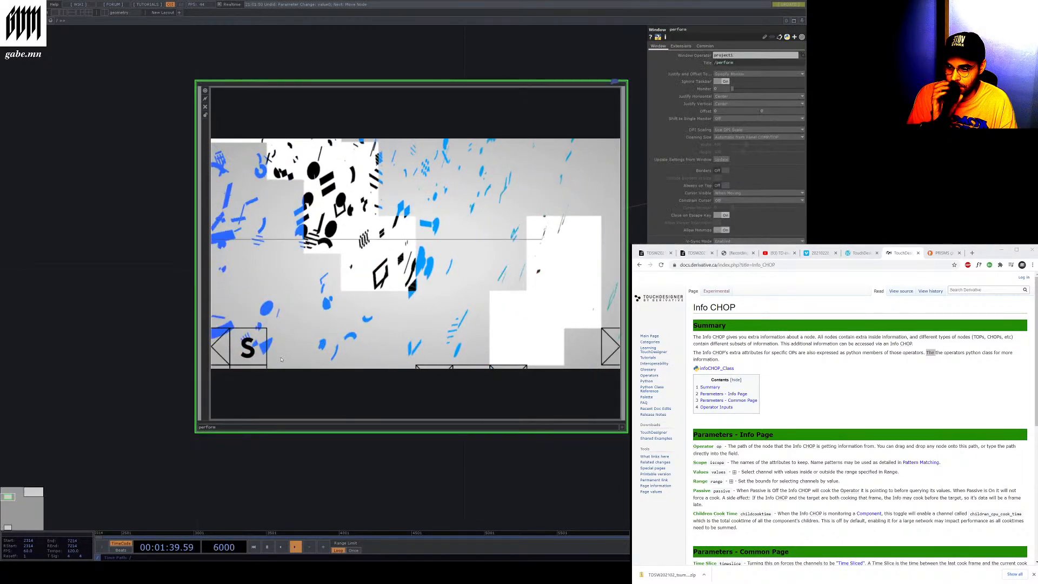
click(267, 547)
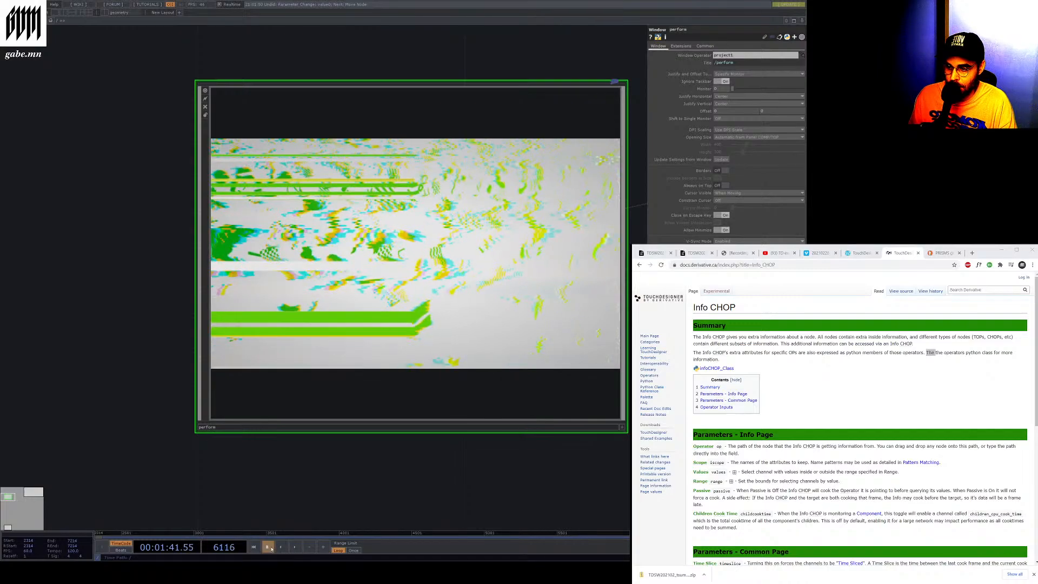
Enter the perform window's network and navigate back up to the project1 network
key(i)
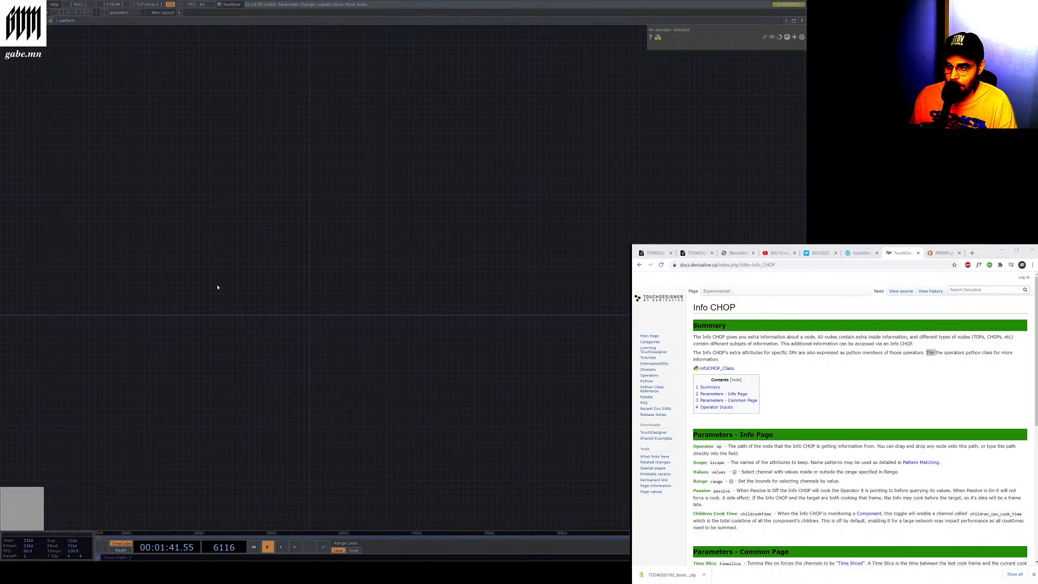
click(57, 20)
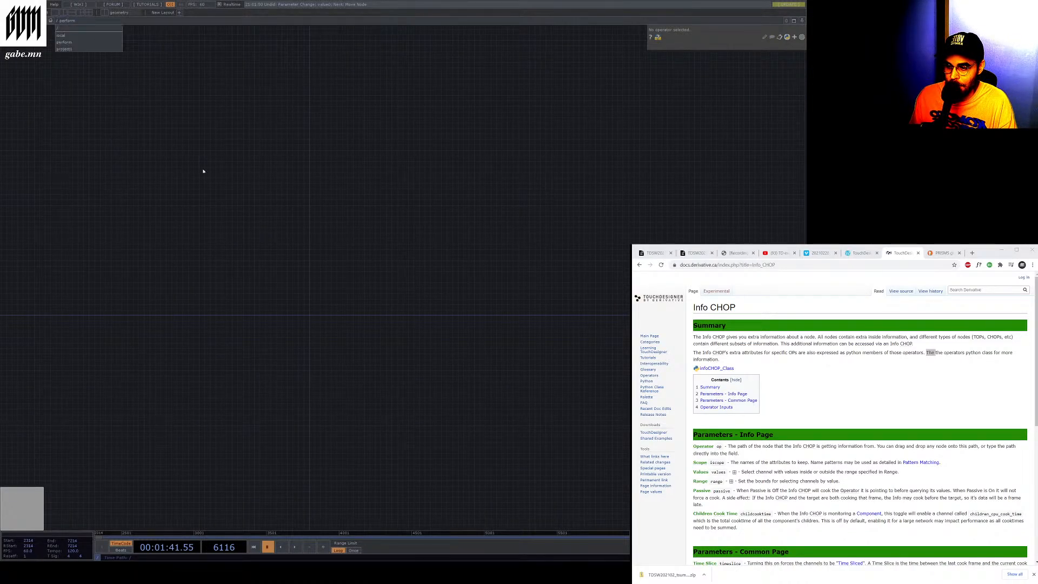
click(88, 46)
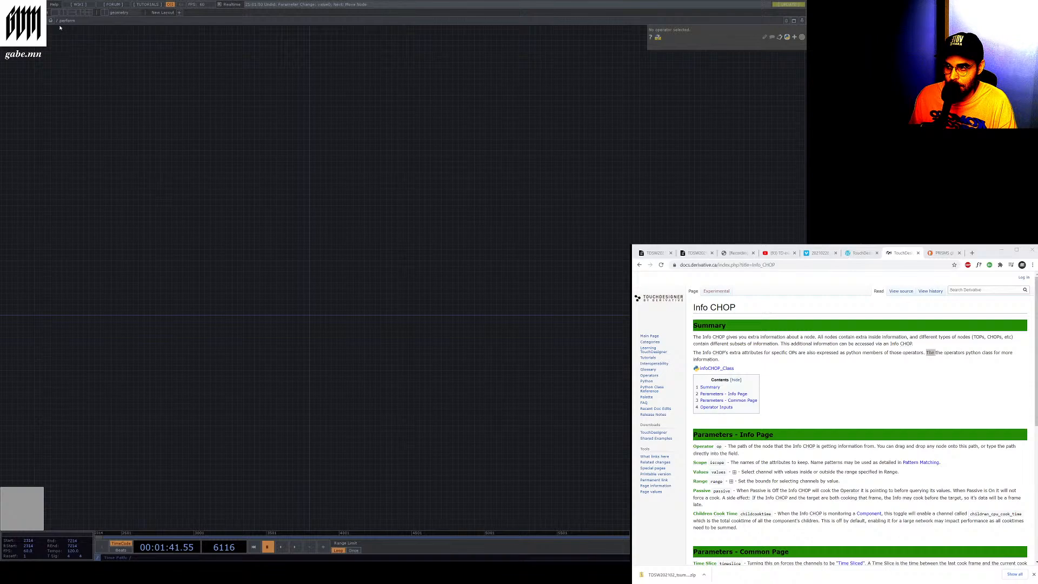
click(58, 20)
click(63, 49)
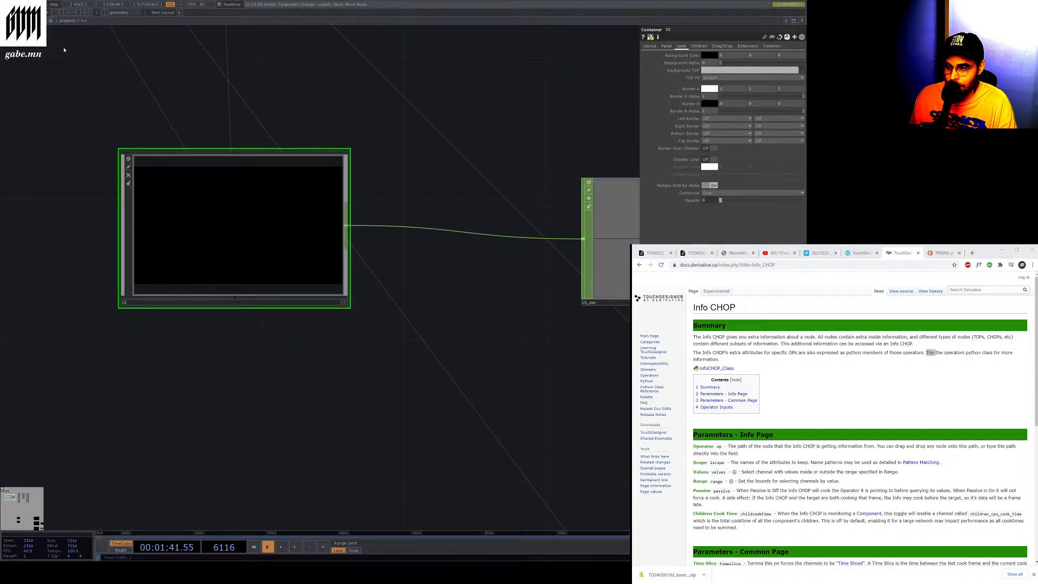
click(62, 22)
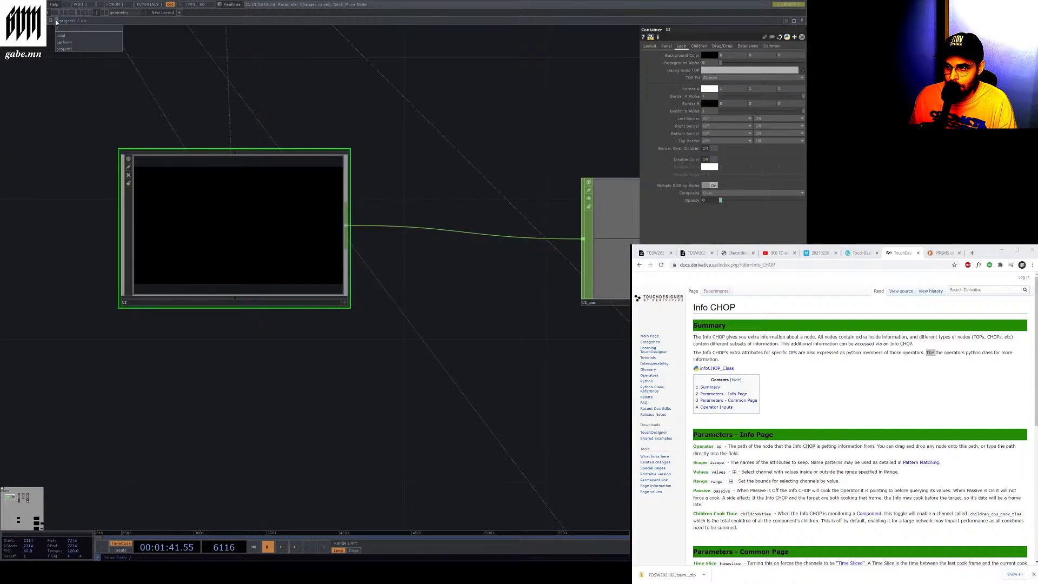
click(64, 42)
Select the perform window node and toggle its viewer options to preview its output
click(331, 315)
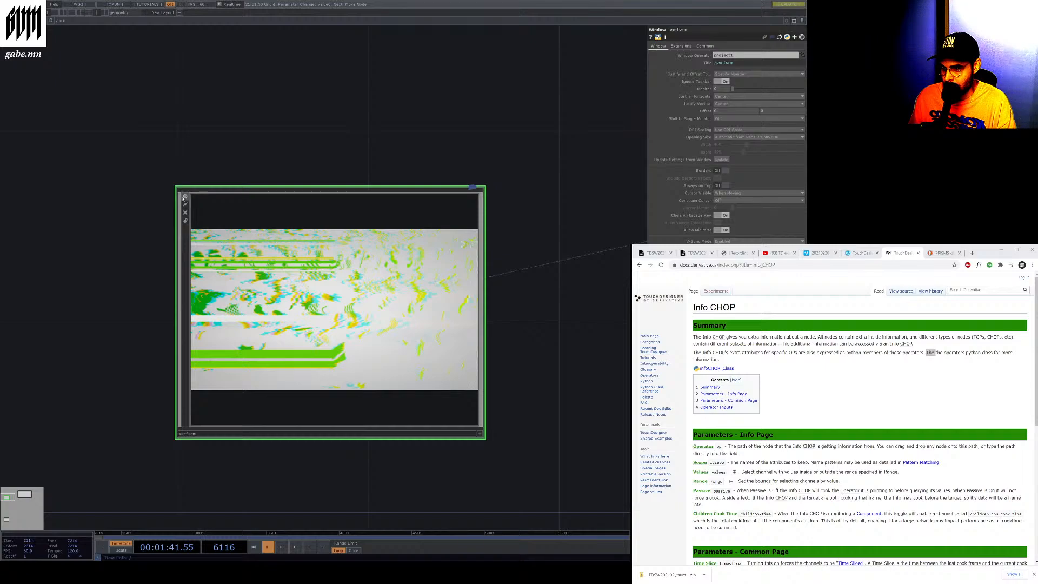
click(185, 197)
click(185, 197)
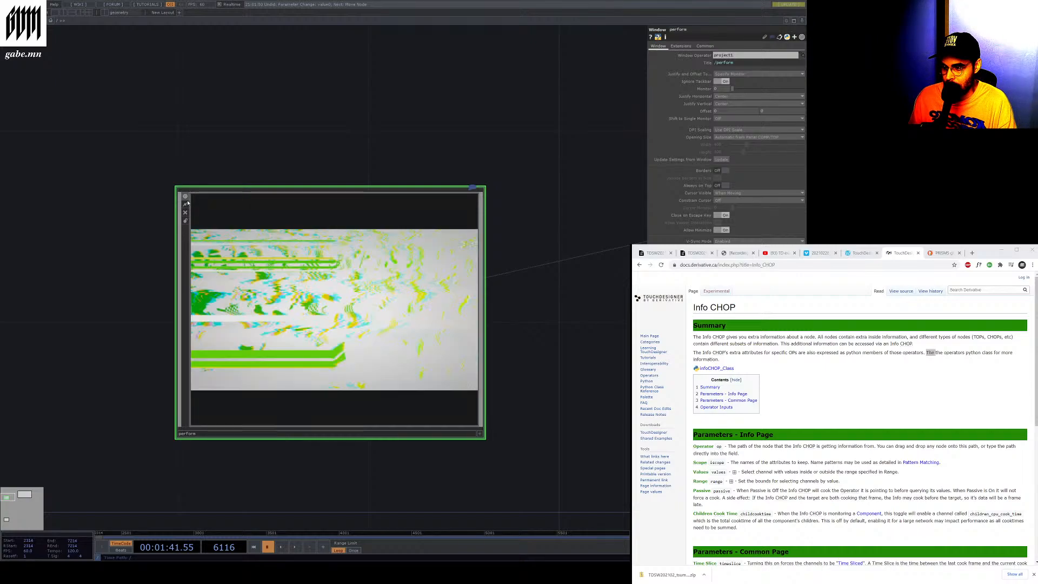
click(185, 204)
click(186, 205)
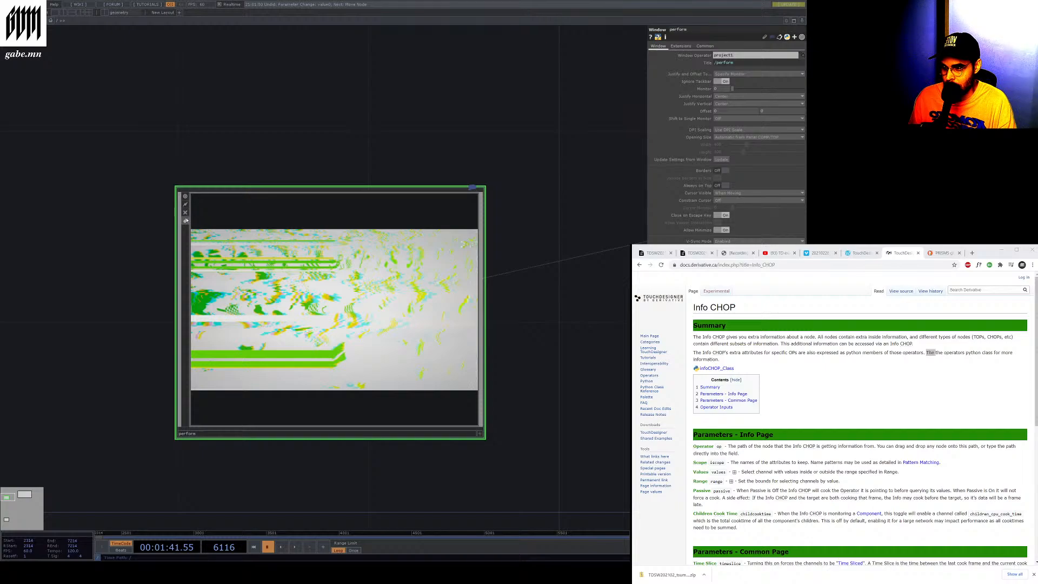
click(185, 220)
click(185, 219)
click(184, 215)
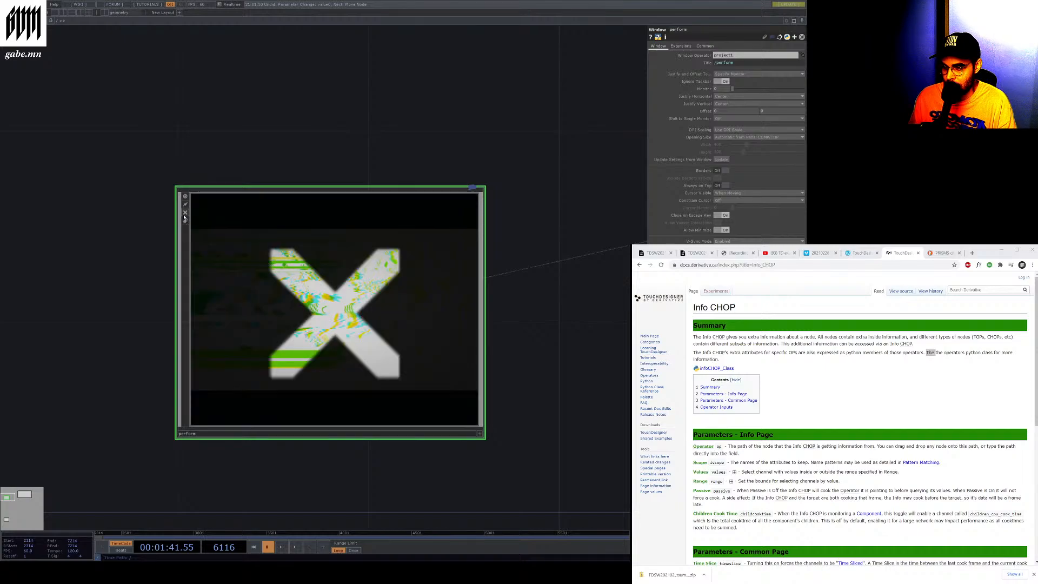
click(184, 215)
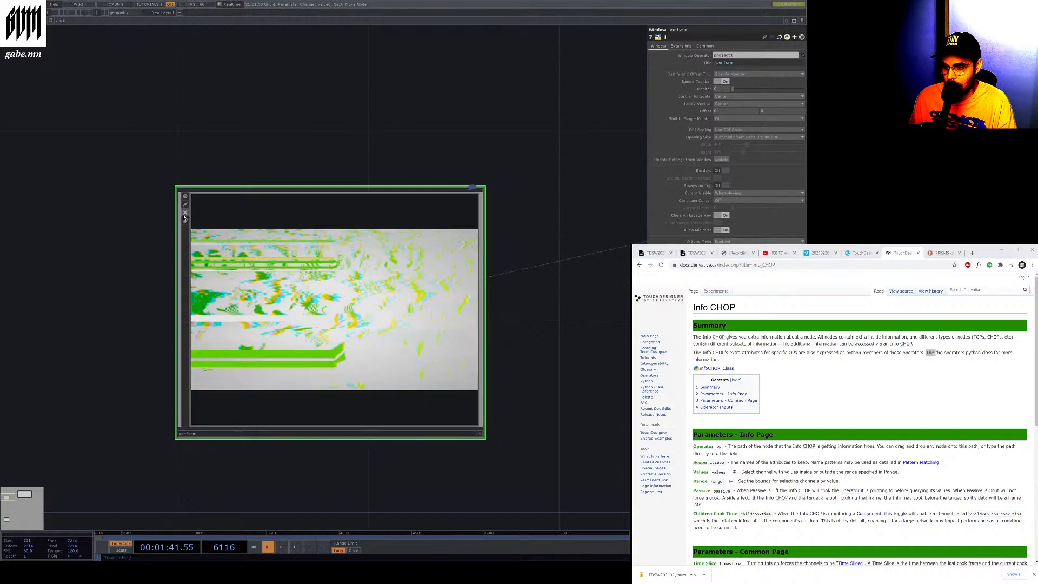
Zoom and move around the root and project1 networks to survey the components and their connections
double_click(231, 236)
scroll(231, 235, down, 1)
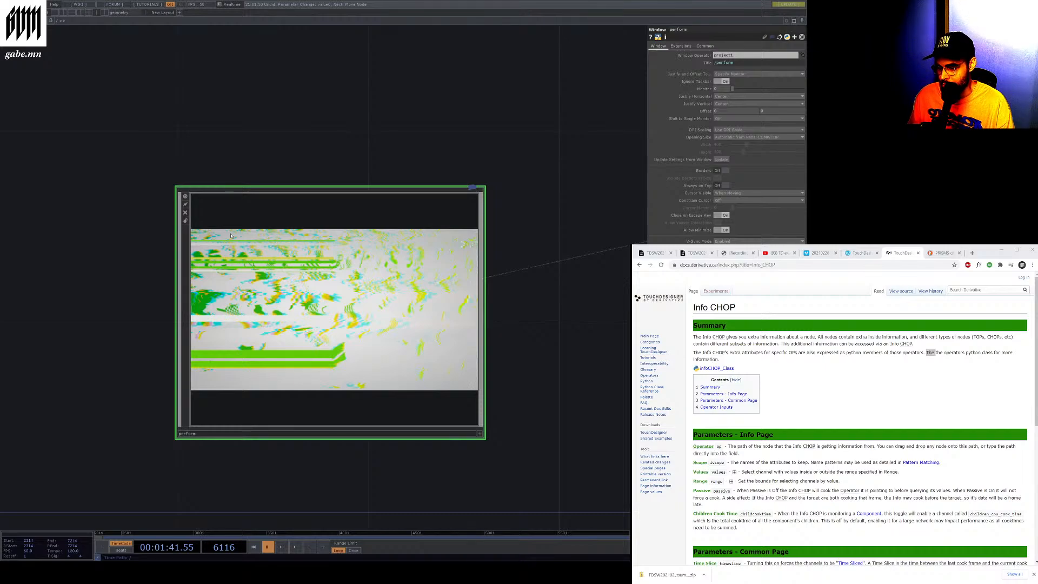
scroll(231, 236, up, 1)
scroll(231, 236, down, 1)
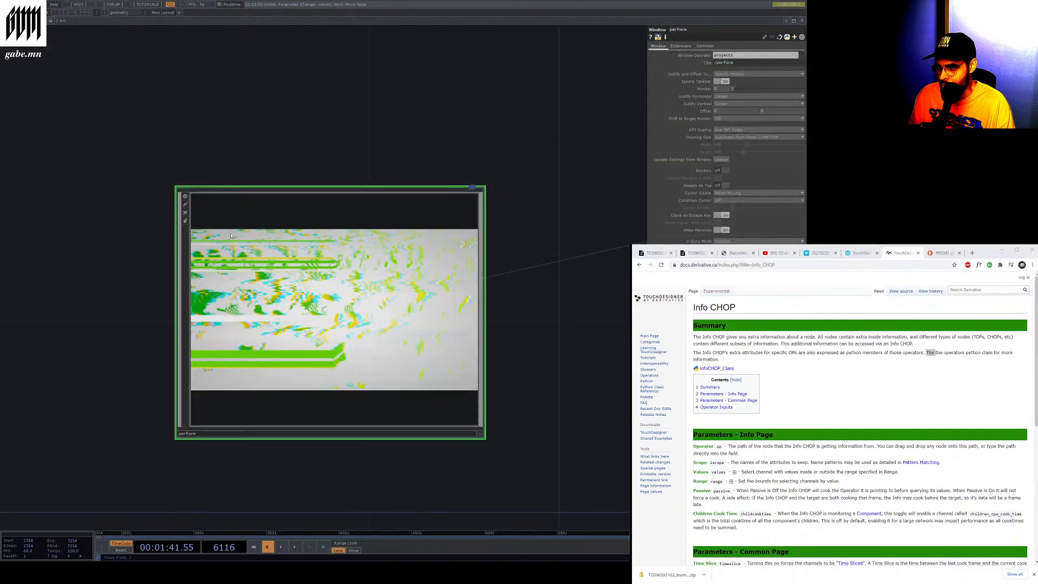
scroll(231, 236, up, 1)
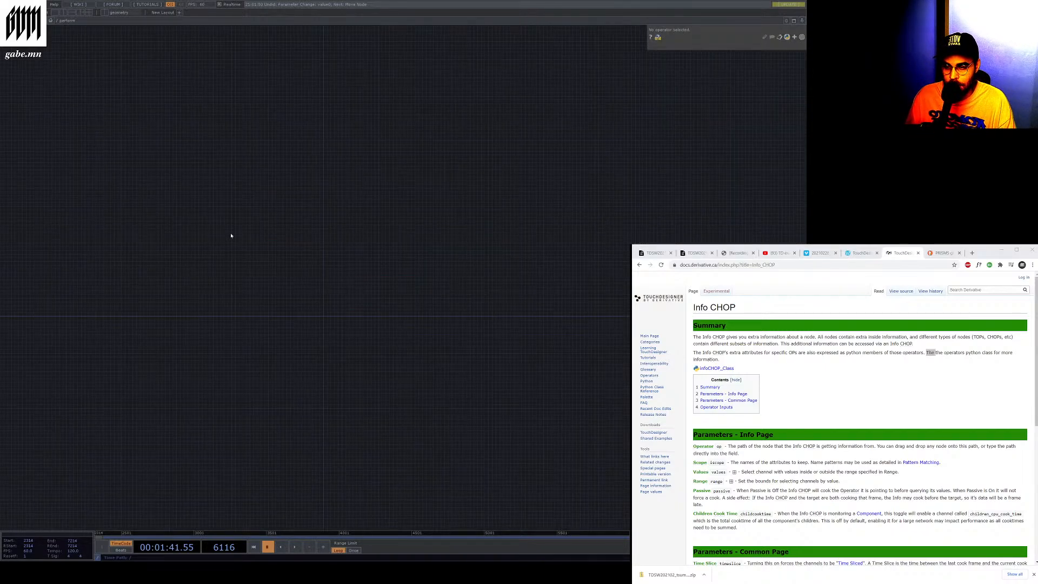
scroll(231, 235, down, 1)
scroll(231, 236, up, 1)
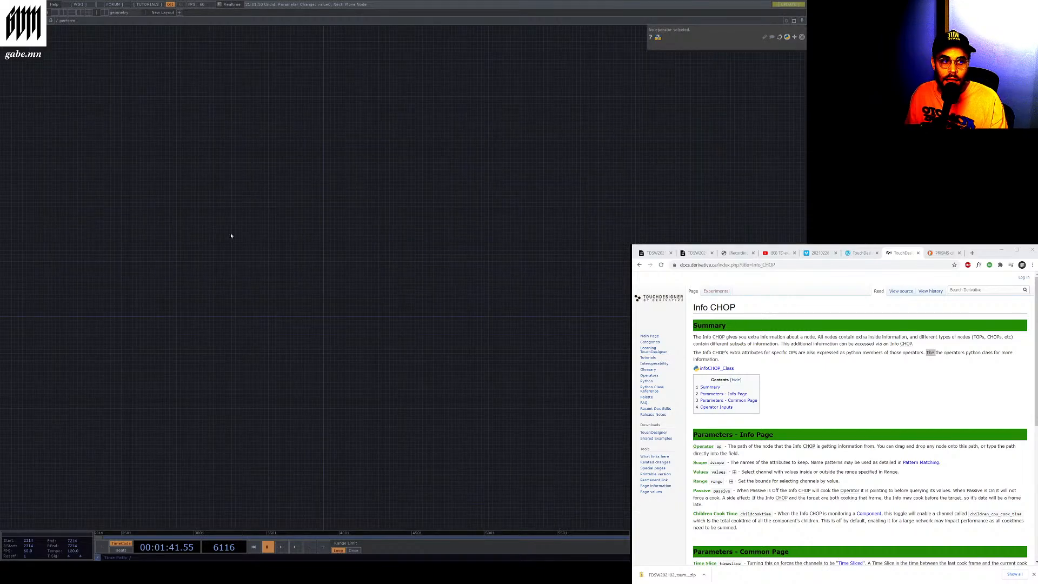
scroll(231, 235, down, 1)
scroll(231, 235, up, 1)
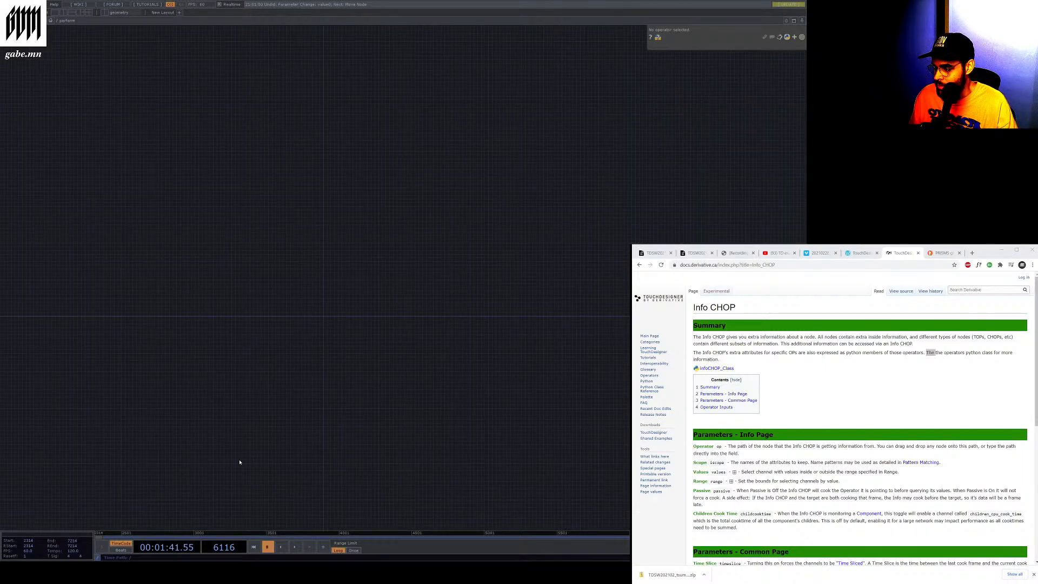
scroll(352, 508, down, 1)
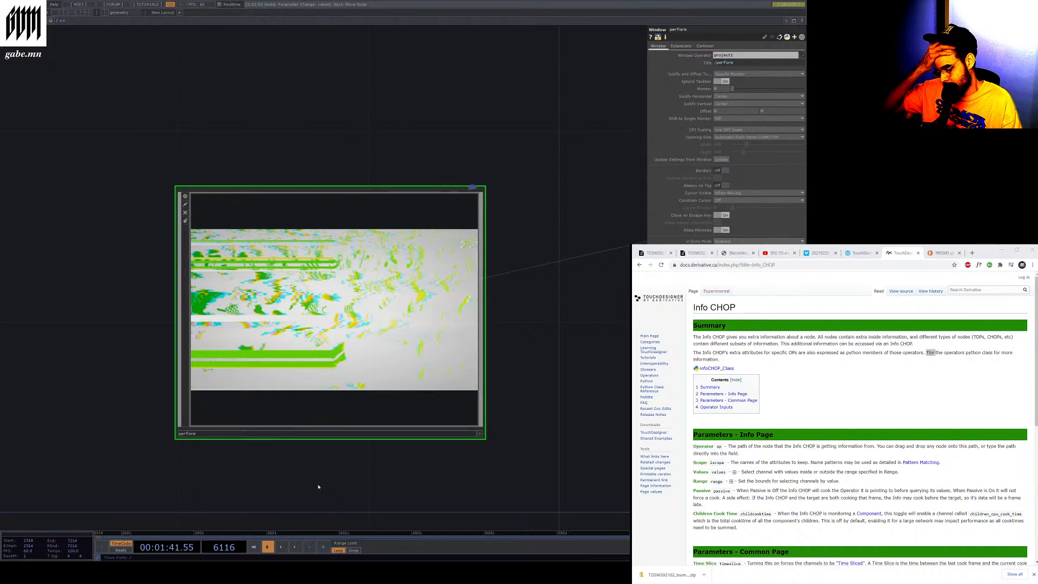
scroll(158, 425, down, 3)
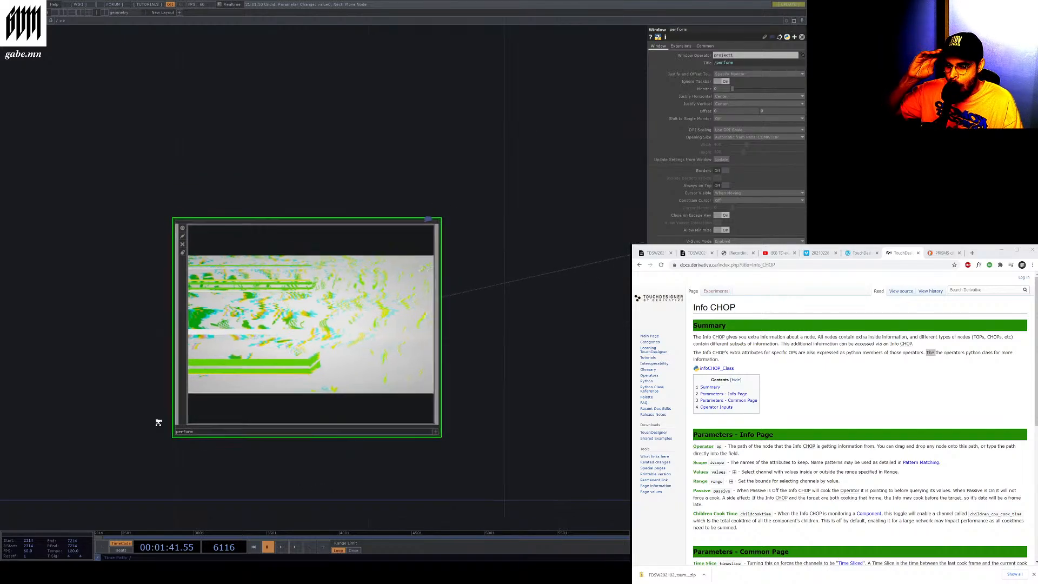
scroll(158, 424, down, 3)
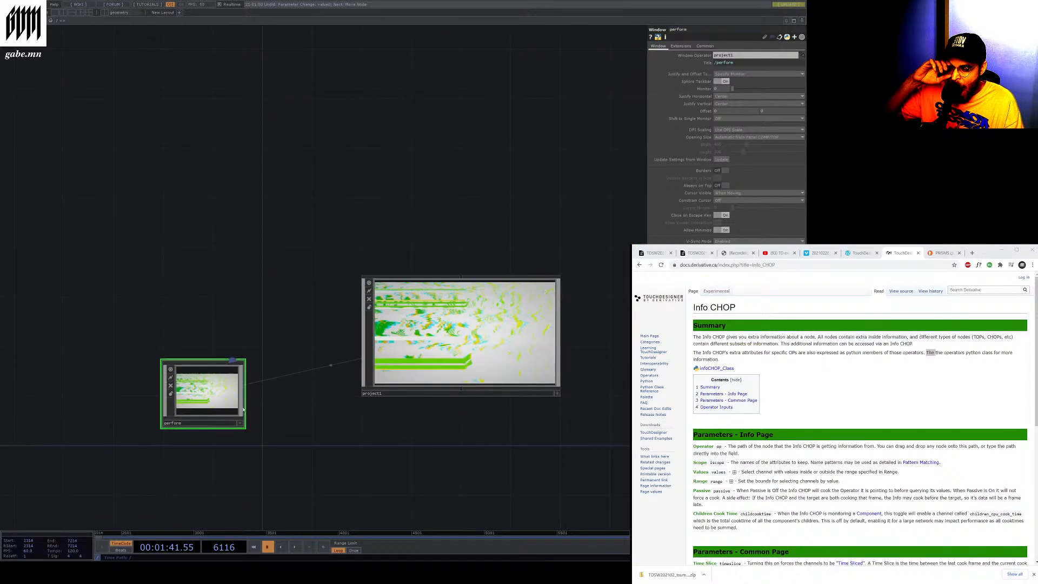
scroll(349, 400, up, 3)
scroll(373, 359, up, 3)
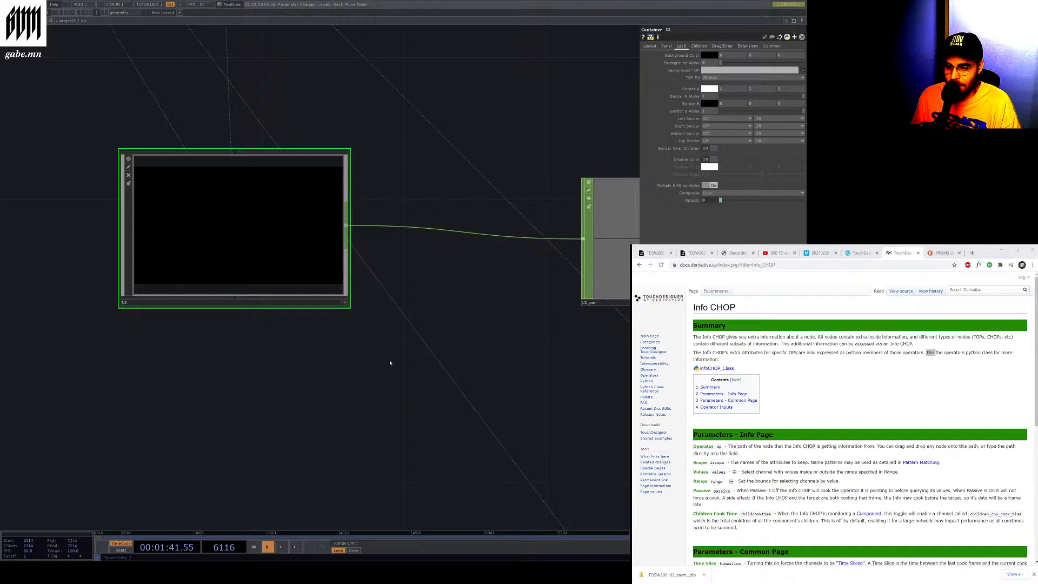
scroll(303, 332, down, 6)
scroll(310, 320, up, 1)
scroll(345, 319, down, 6)
scroll(404, 388, up, 4)
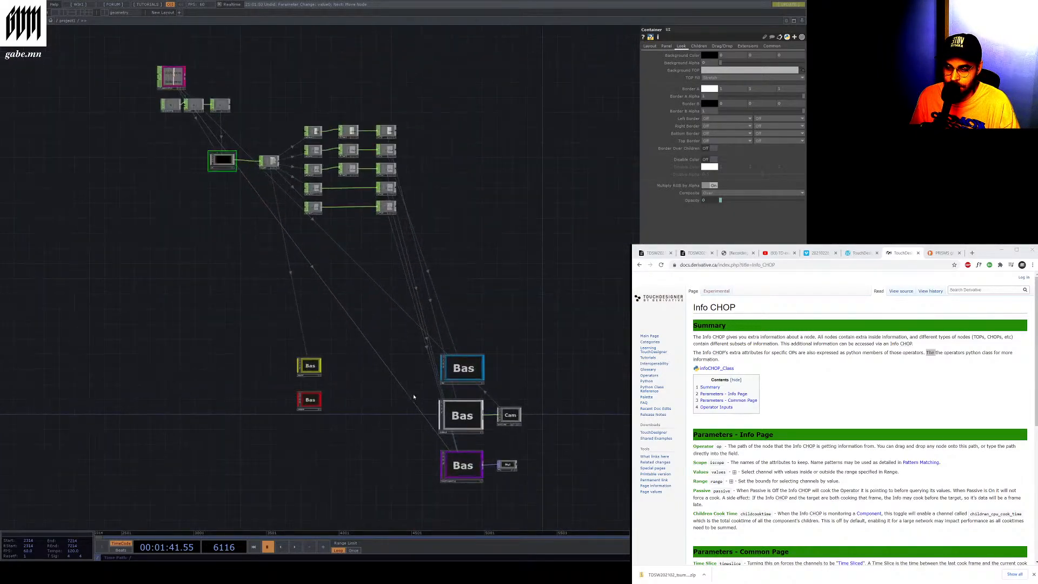
scroll(414, 396, up, 6)
scroll(346, 324, down, 3)
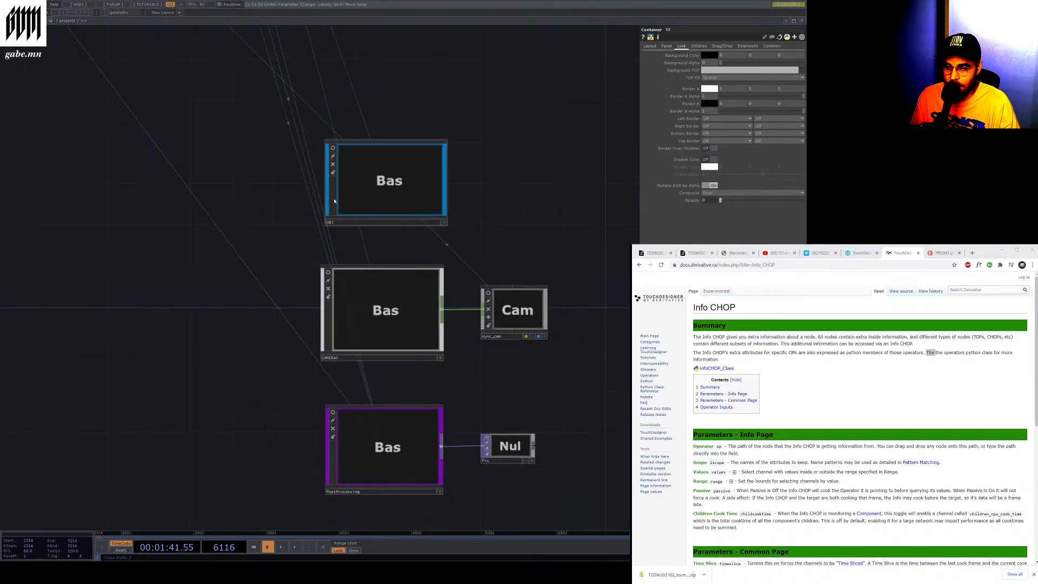
Open the container and then the base component to review its render network of TOPs
double_click(334, 201)
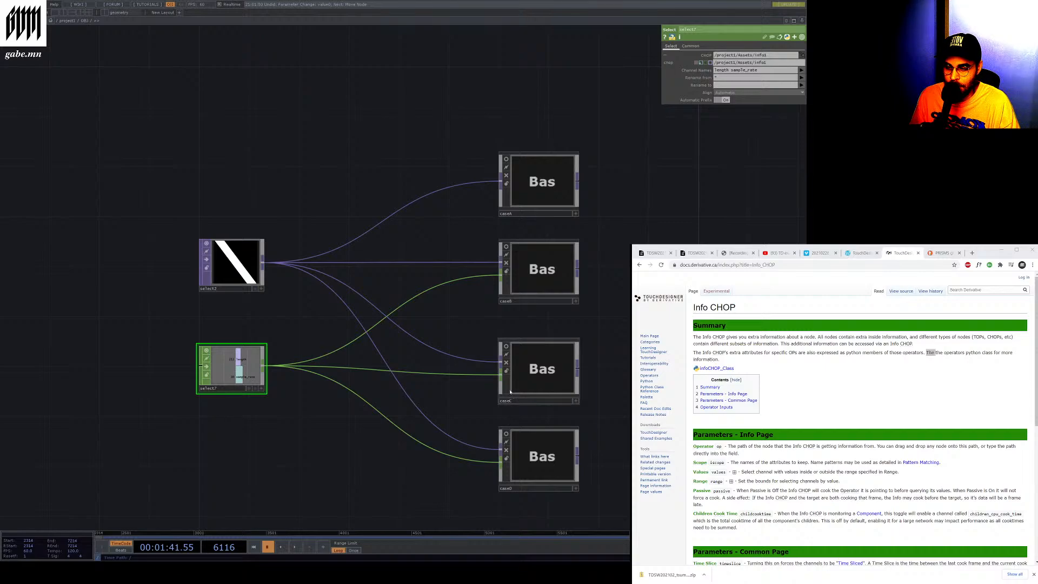
click(509, 464)
double_click(509, 465)
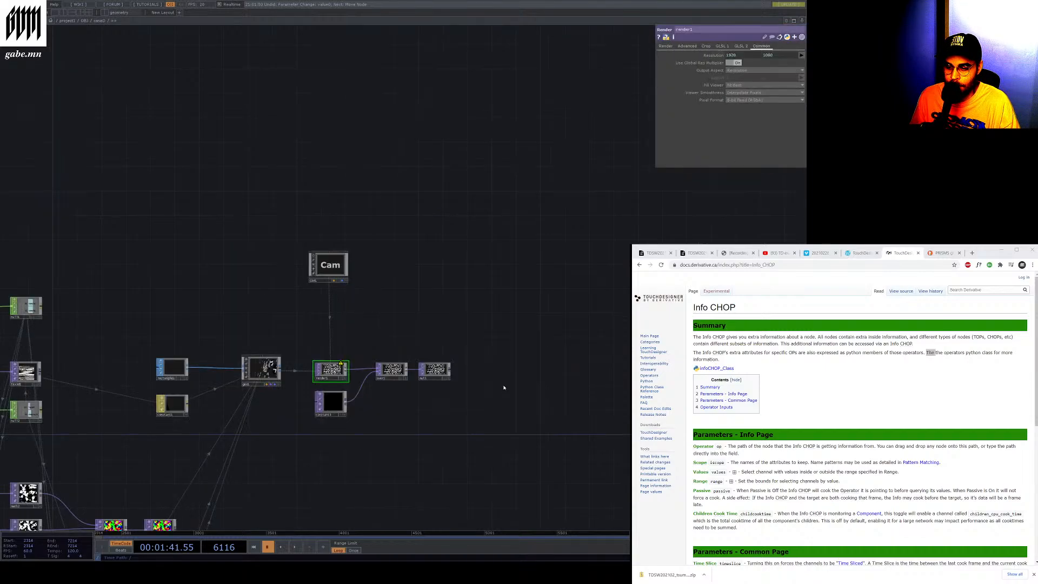
scroll(72, 461, up, 3)
scroll(176, 440, down, 5)
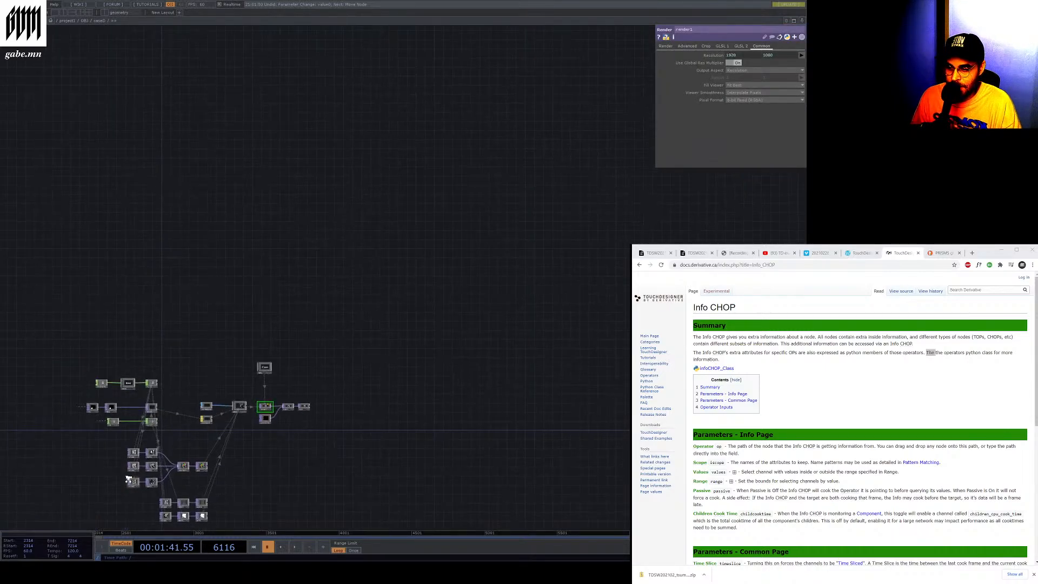
scroll(265, 292, up, 6)
scroll(264, 293, down, 5)
scroll(273, 225, up, 4)
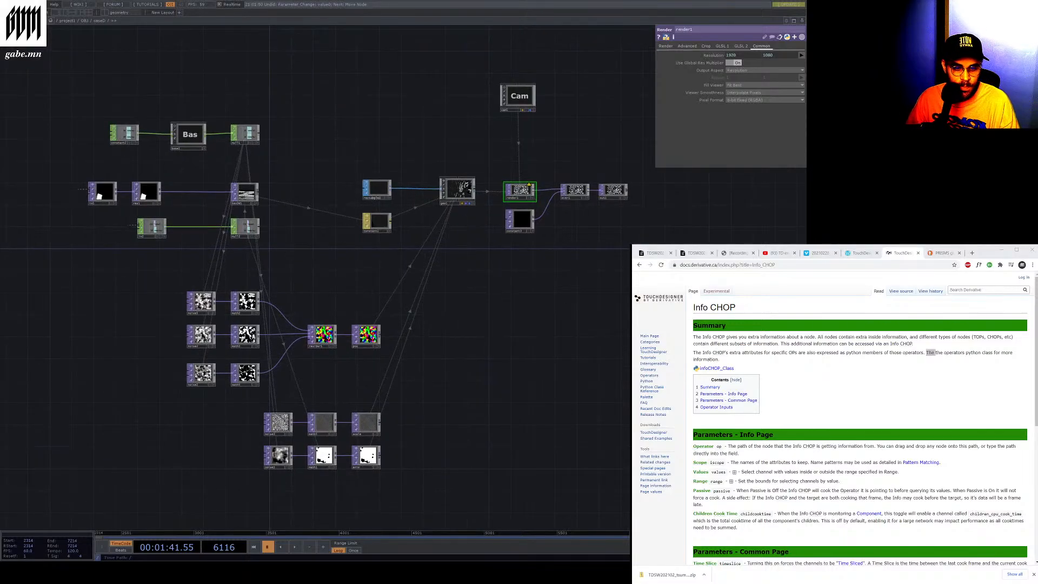
Play and pause the workshop video in the browser, and zoom into the rectangle1 and constant1 nodes
click(819, 253)
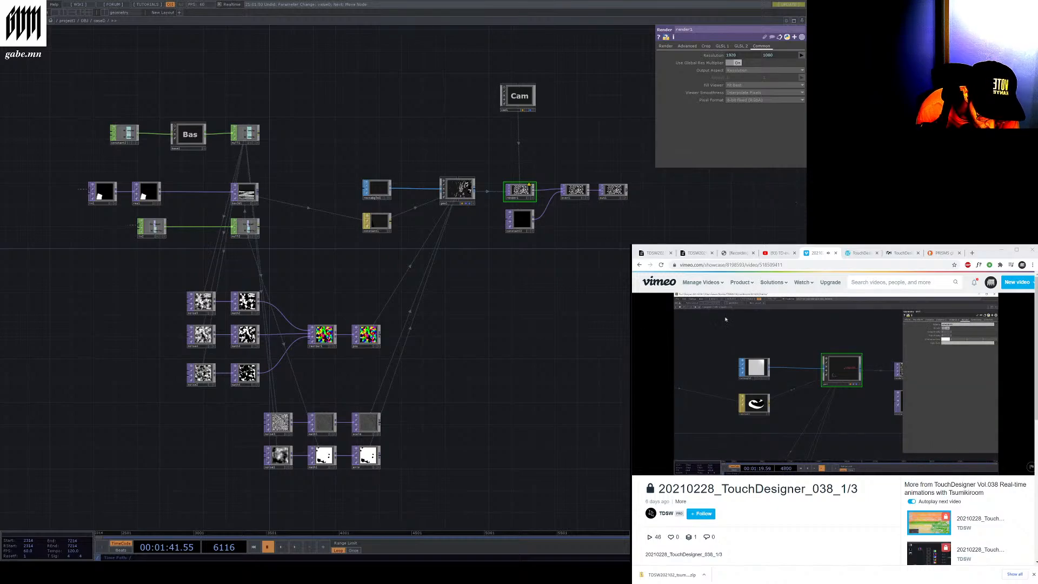
click(689, 465)
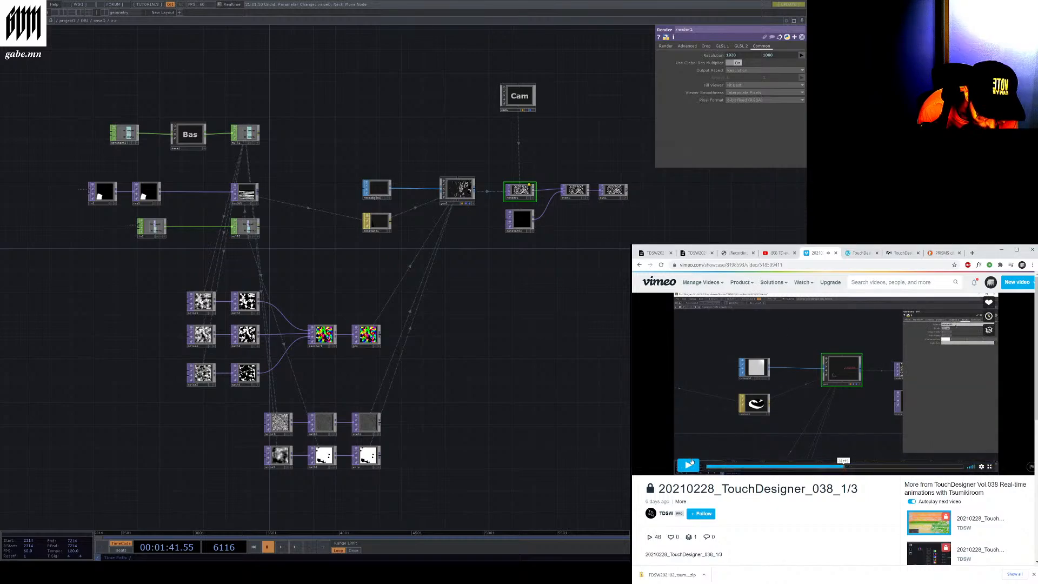
click(689, 464)
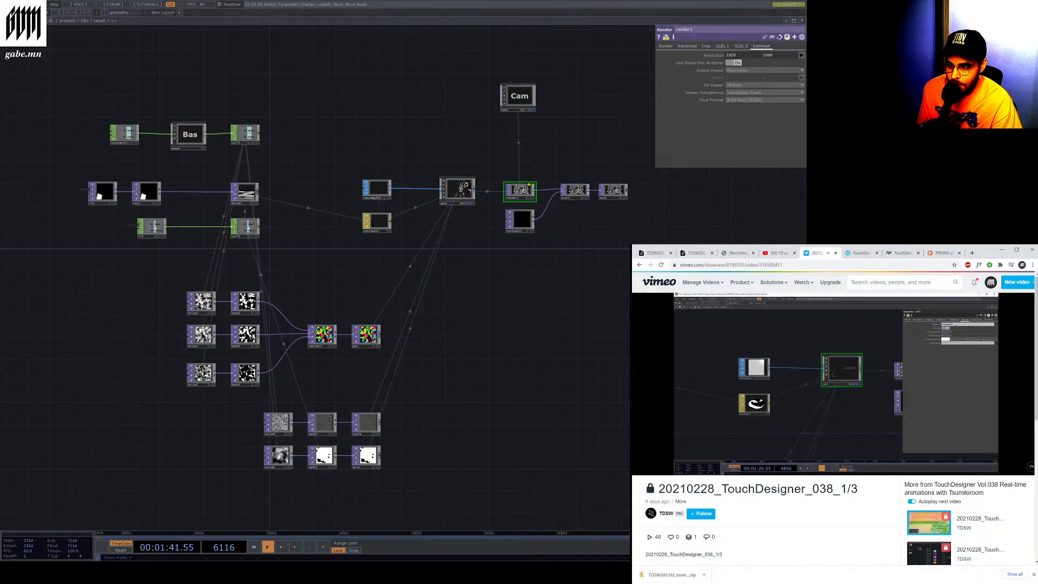
scroll(513, 189, up, 3)
scroll(169, 240, up, 3)
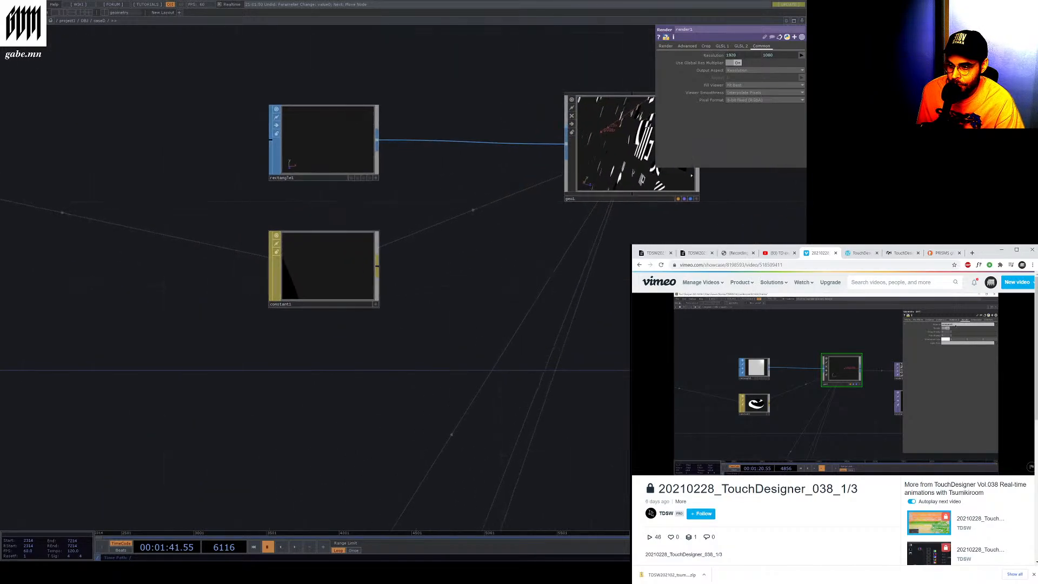
Select the constant1 node and set its color to purple
click(268, 276)
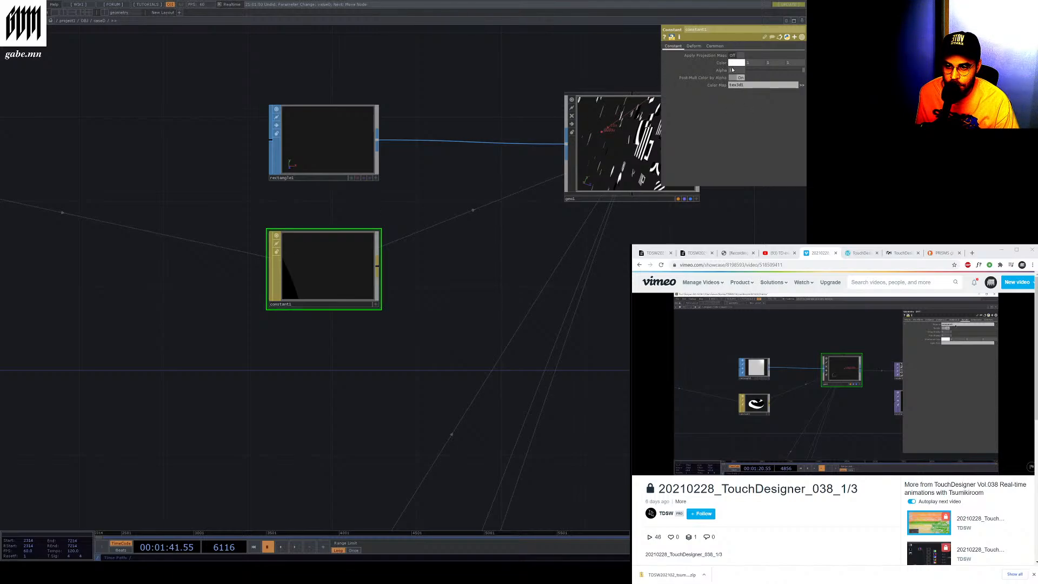
drag(744, 65, 733, 96)
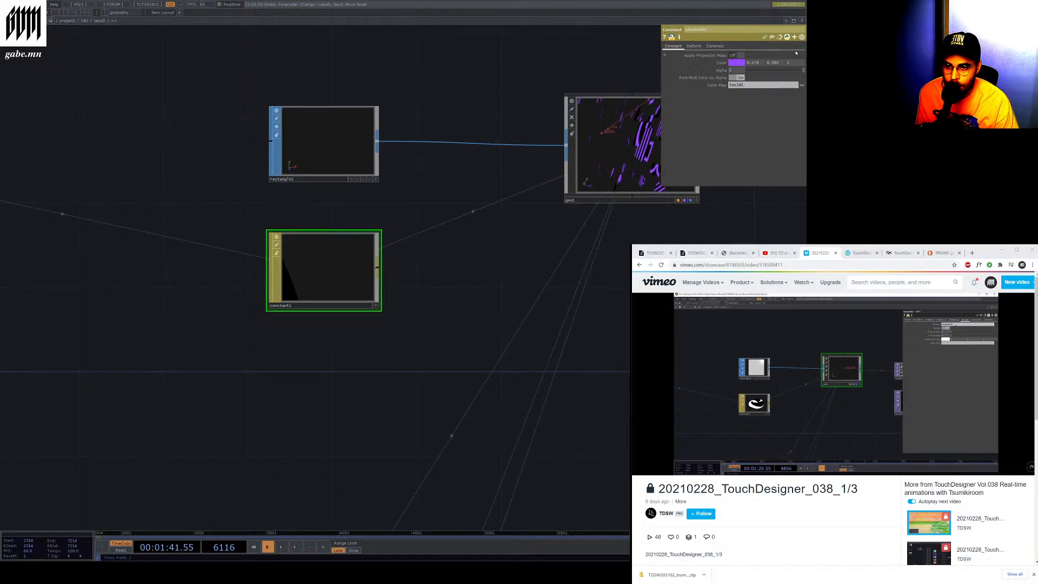
Open the geo1 component to examine its internal network, then return to the parent network
scroll(276, 335, down, 5)
scroll(319, 314, up, 3)
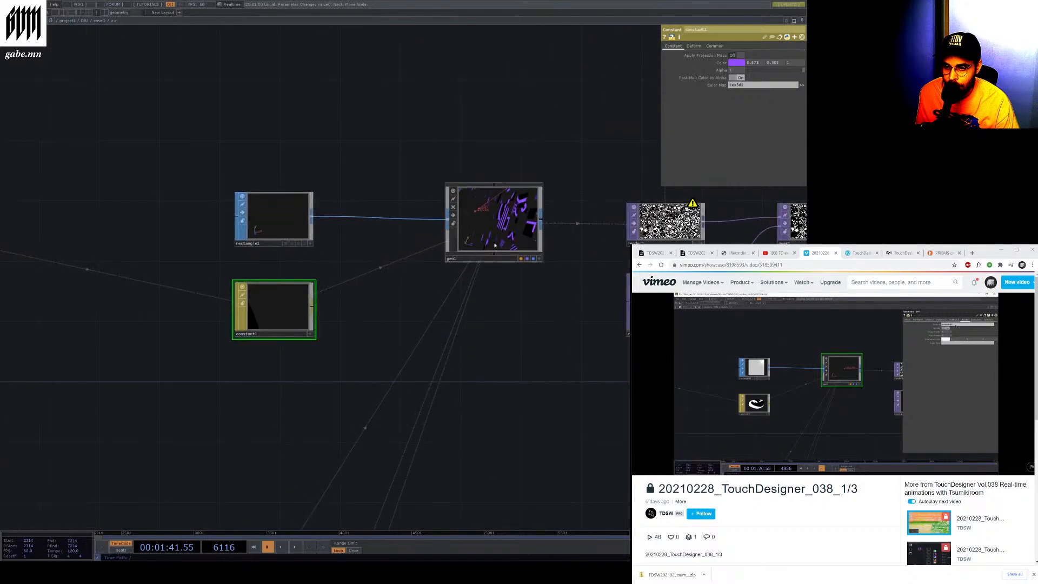
scroll(264, 333, down, 2)
scroll(403, 324, up, 3)
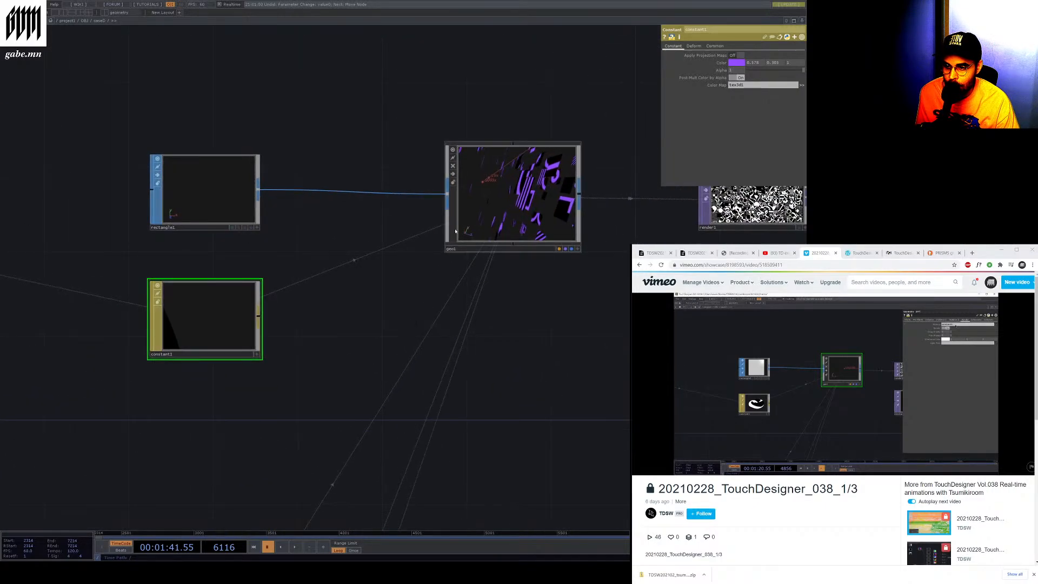
click(466, 252)
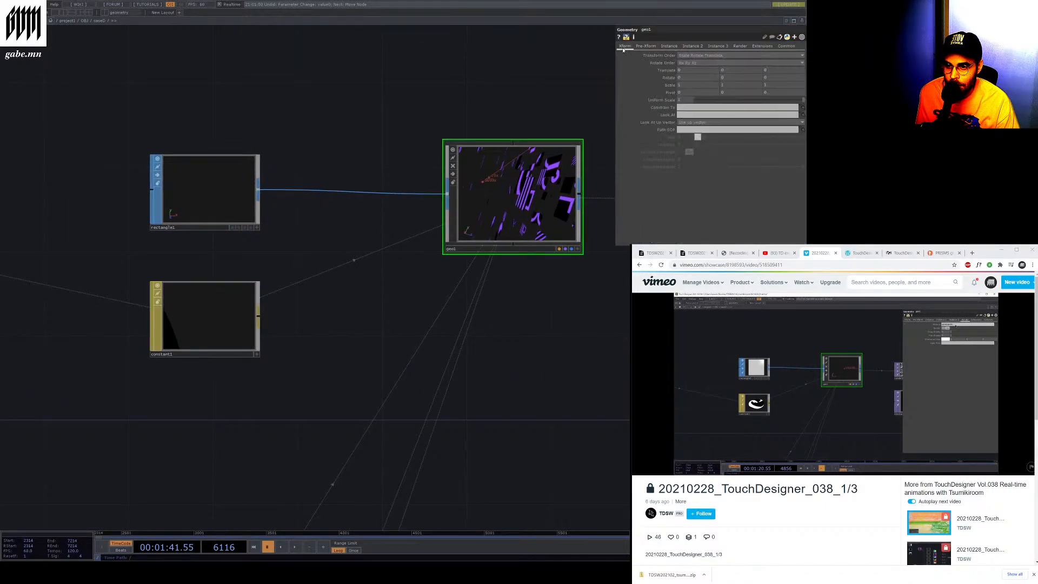
key(i)
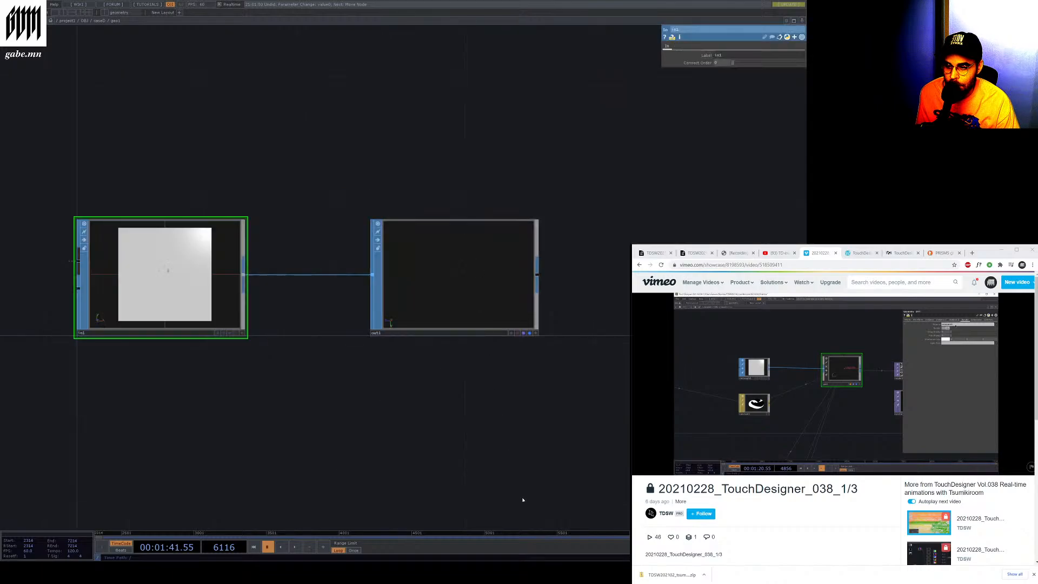
scroll(378, 265, down, 3)
scroll(286, 302, up, 5)
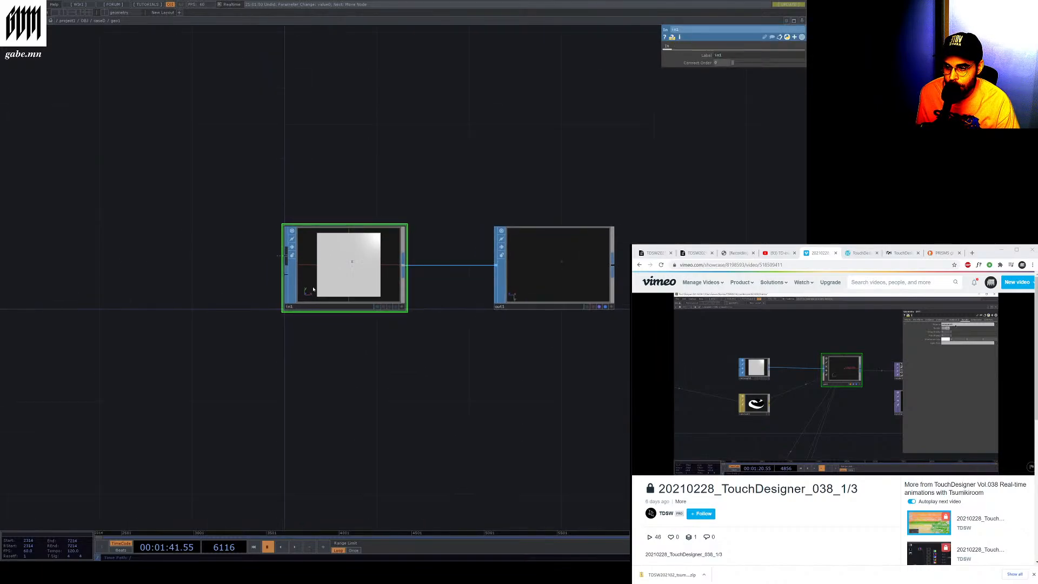
scroll(253, 284, down, 4)
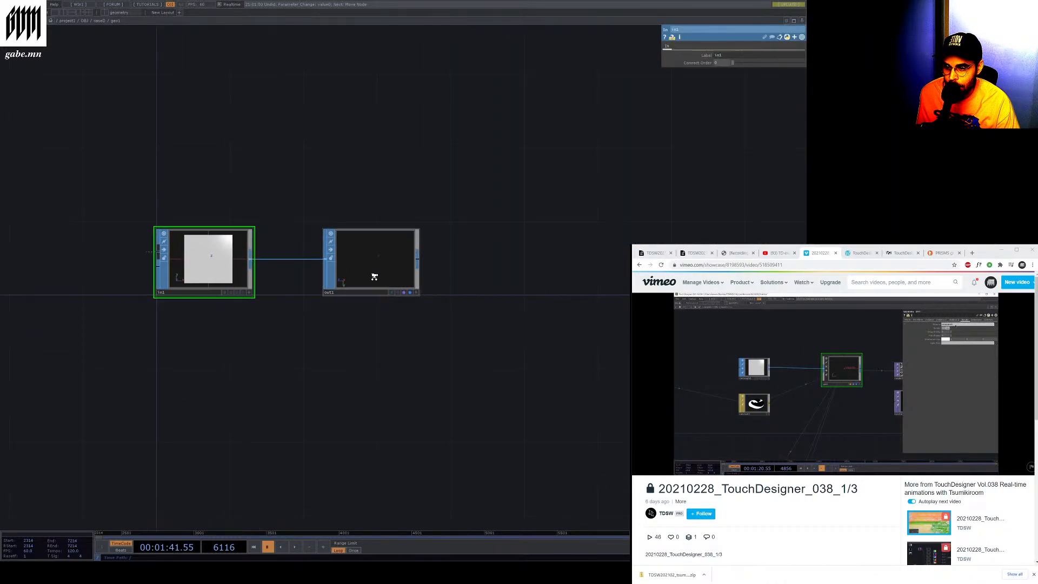
scroll(371, 275, up, 2)
click(99, 21)
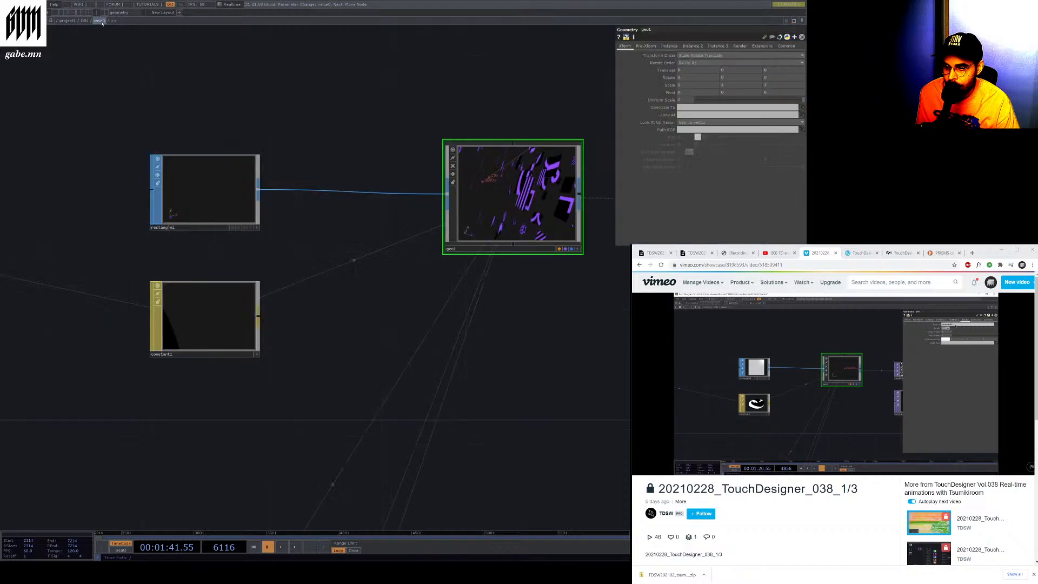
Rearrange the geo1 and rectangle1 nodes beside constant1 in the network
click(214, 354)
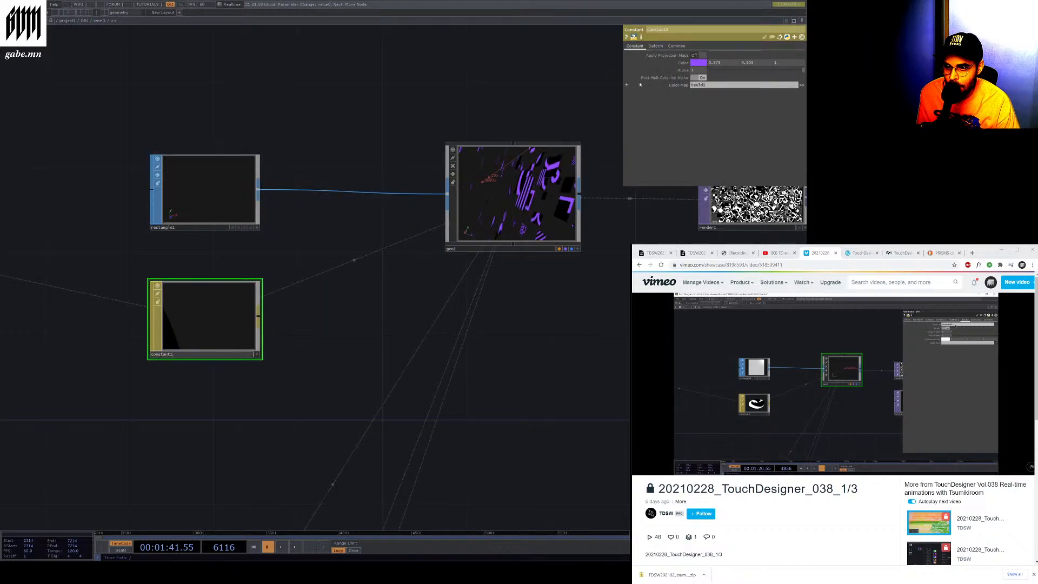
click(451, 245)
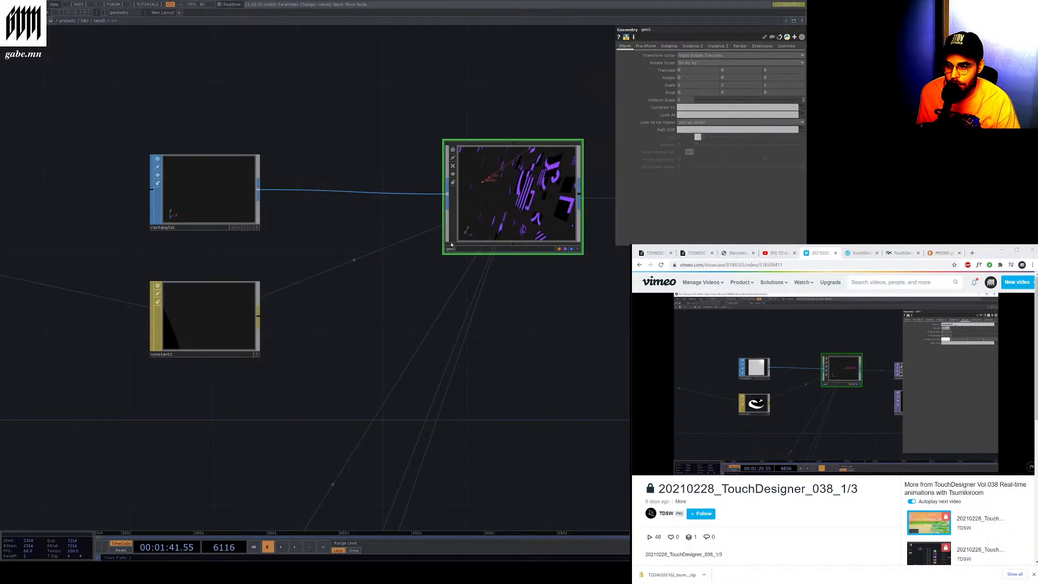
click(160, 329)
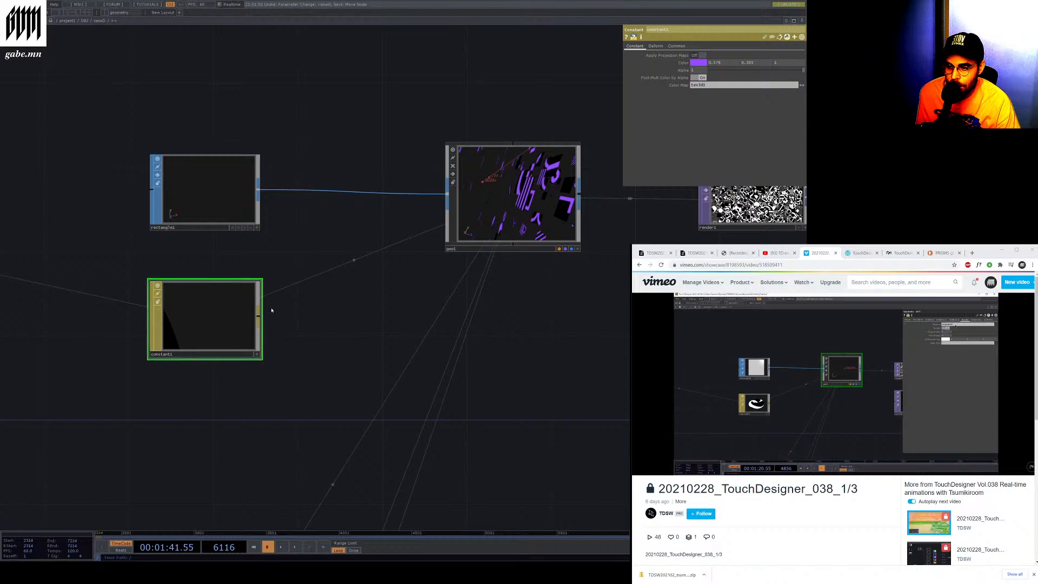
drag(506, 242, 436, 271)
drag(341, 327, 346, 322)
drag(224, 326, 467, 225)
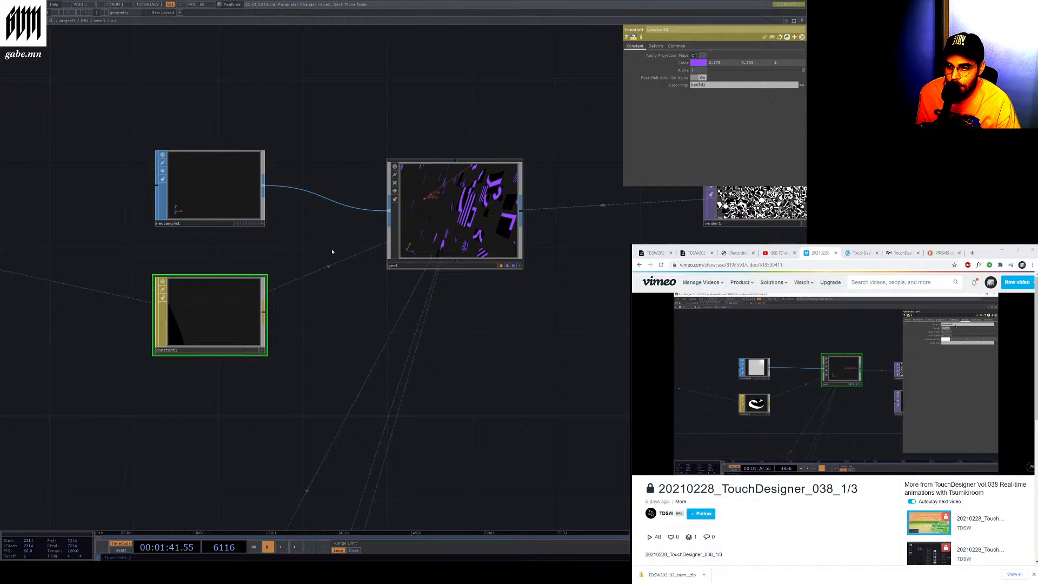
drag(191, 197, 192, 176)
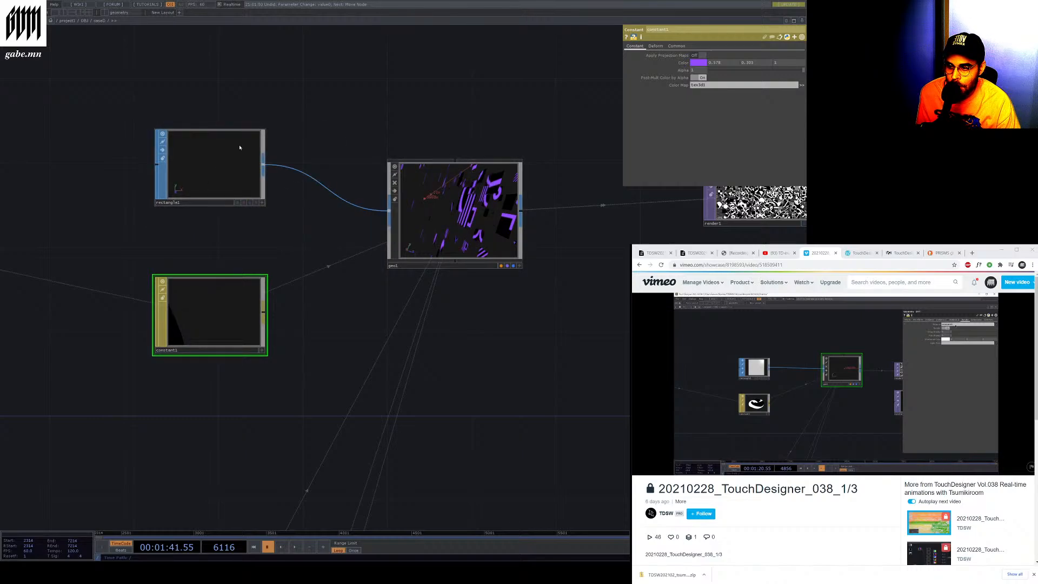
click(194, 169)
Enlarge the geo1 viewer and play then pause the timeline to preview the geometry
scroll(181, 186, down, 3)
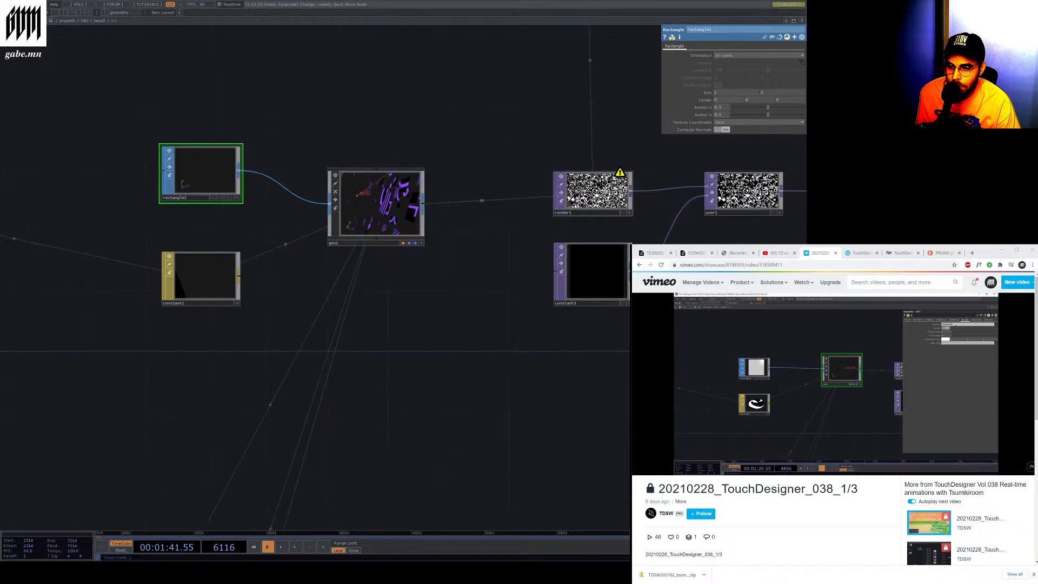
scroll(575, 201, up, 3)
scroll(203, 166, up, 7)
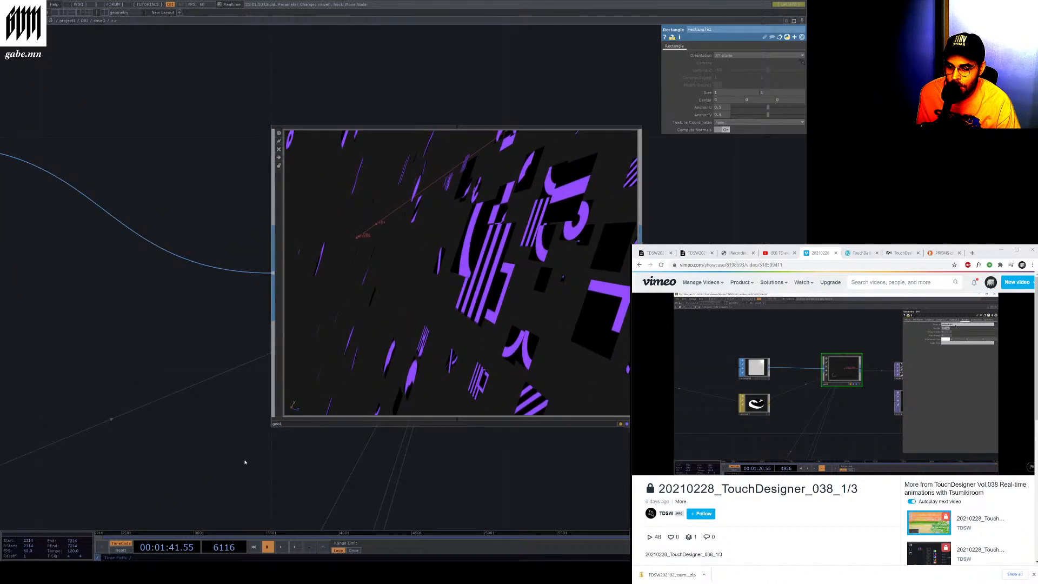
click(297, 547)
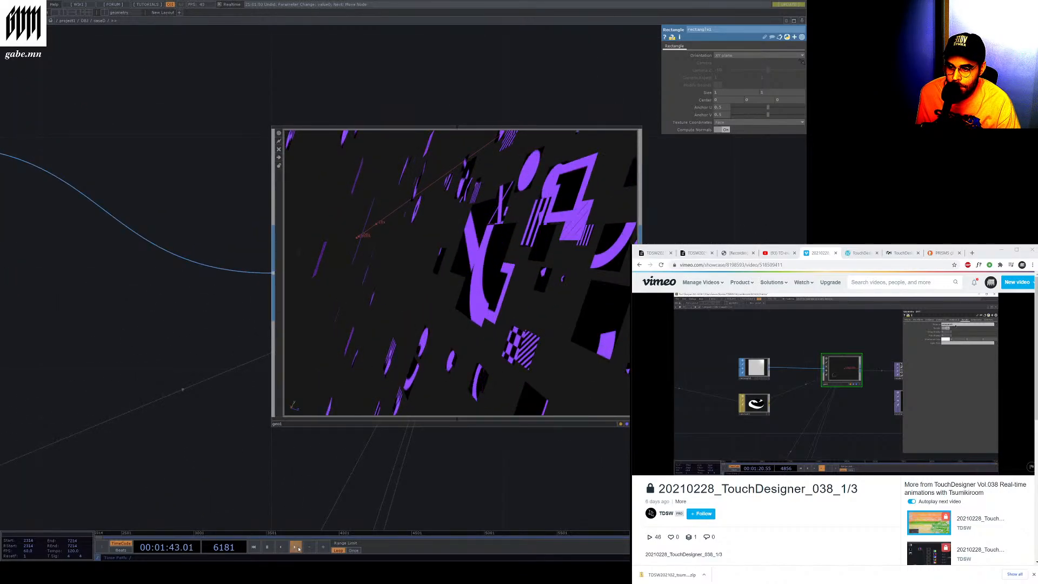
click(298, 548)
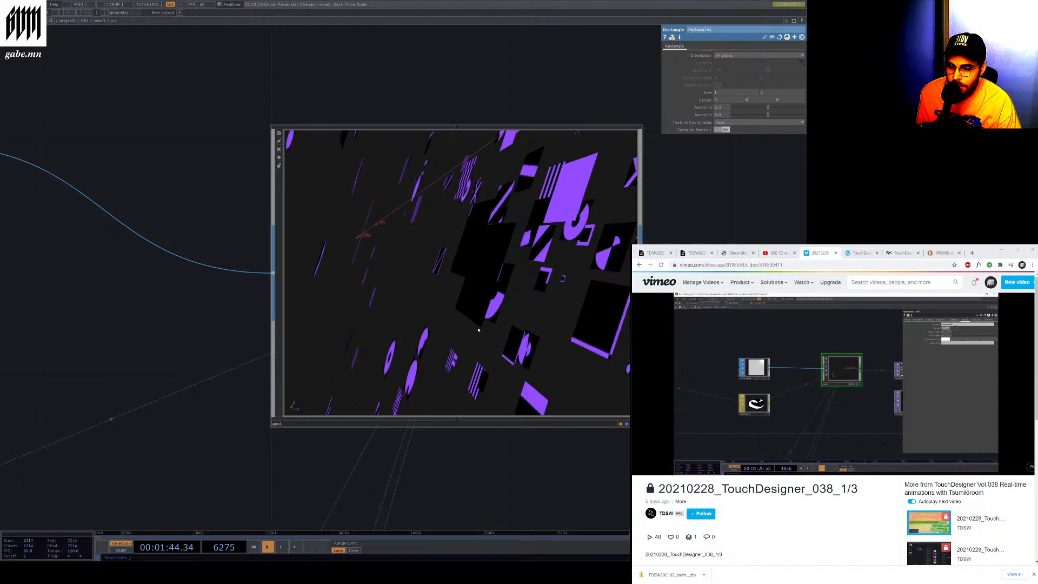
Link the tex3d node to constant1's color map and browse its Default and Common parameter pages
scroll(553, 221, down, 6)
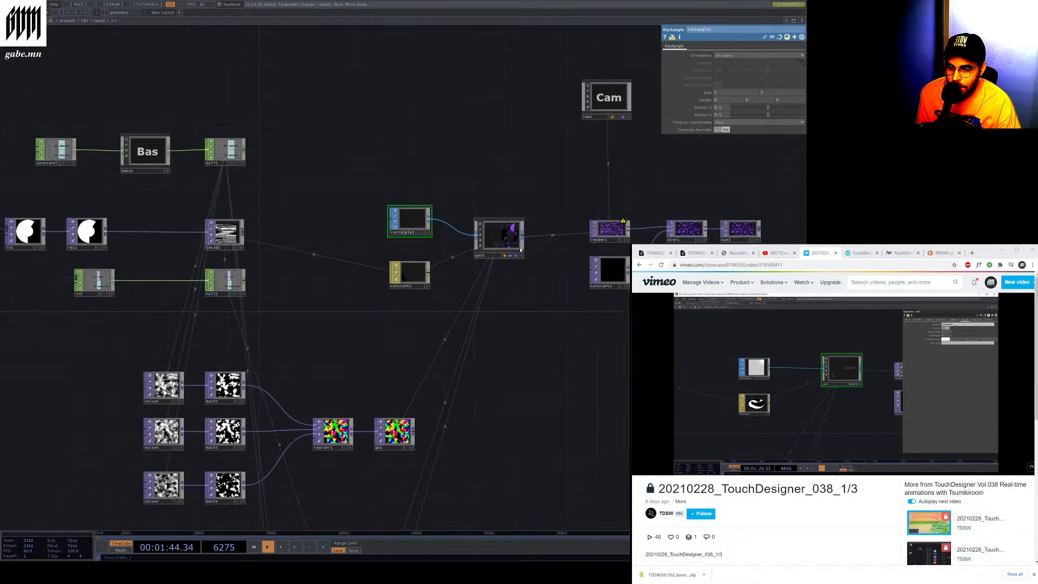
scroll(192, 245, up, 10)
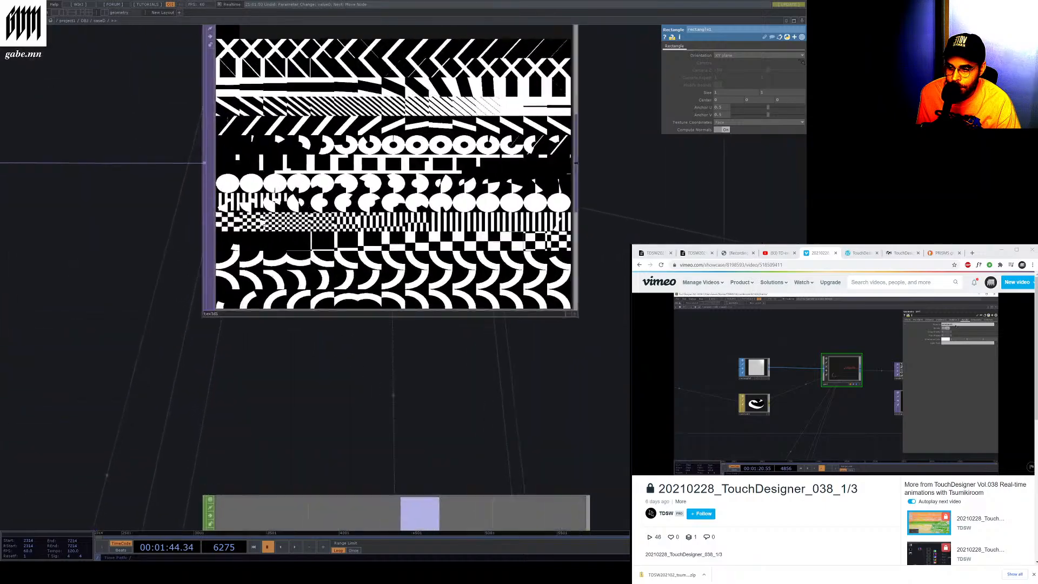
scroll(205, 195, down, 4)
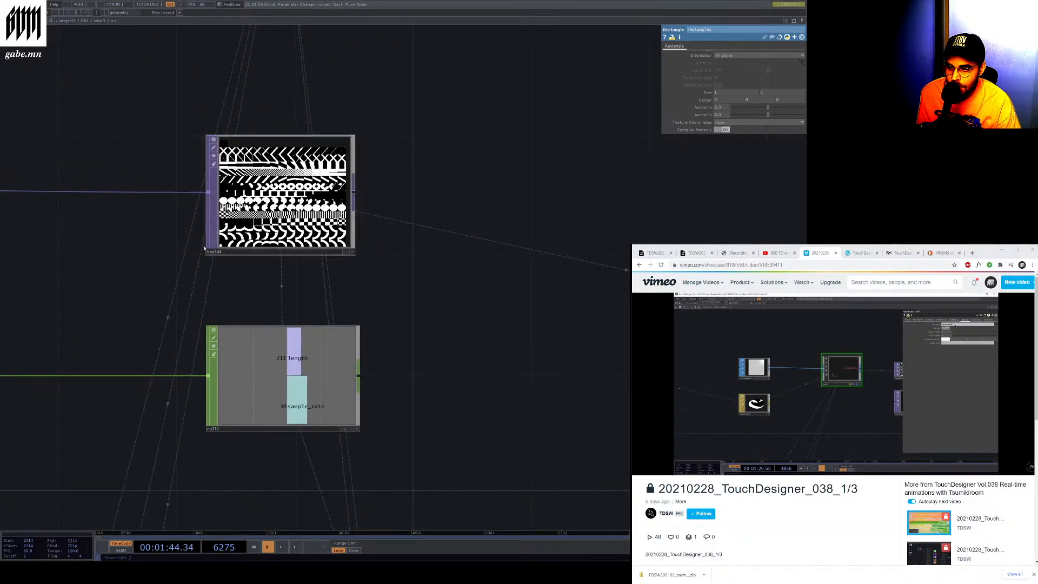
scroll(216, 244, down, 5)
scroll(428, 277, up, 4)
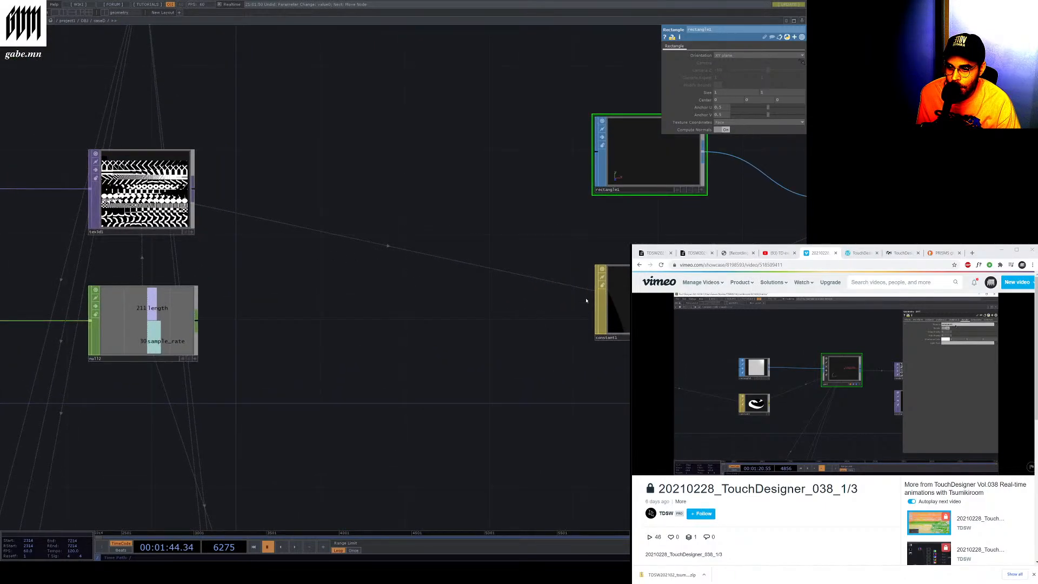
click(602, 314)
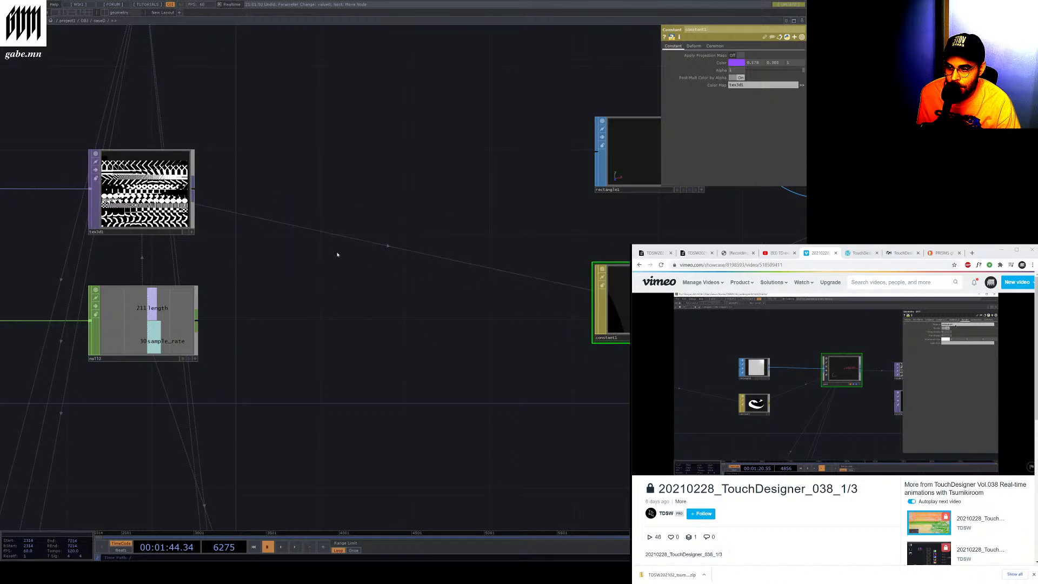
drag(144, 194, 629, 286)
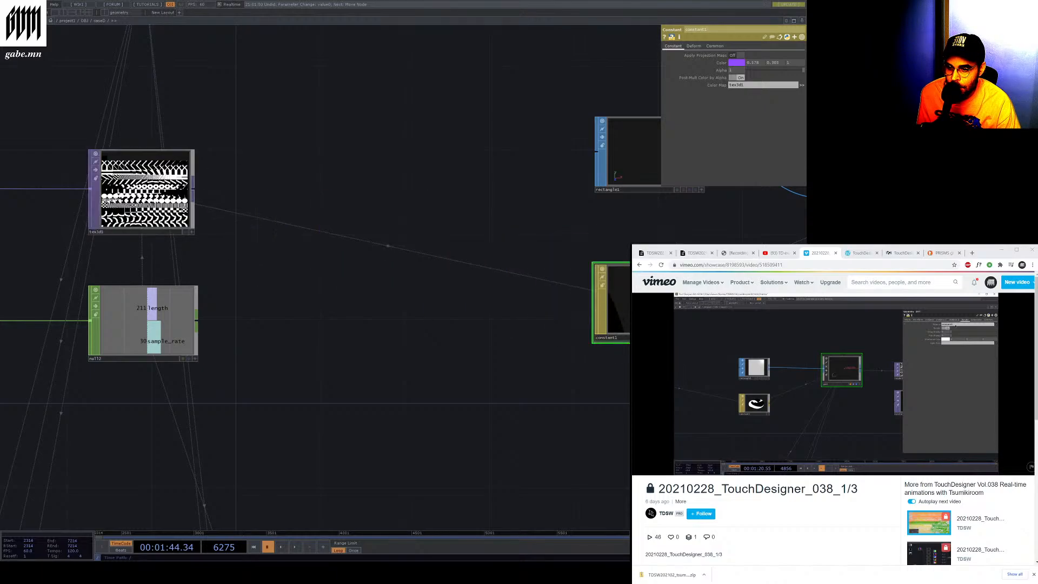
click(693, 46)
click(715, 46)
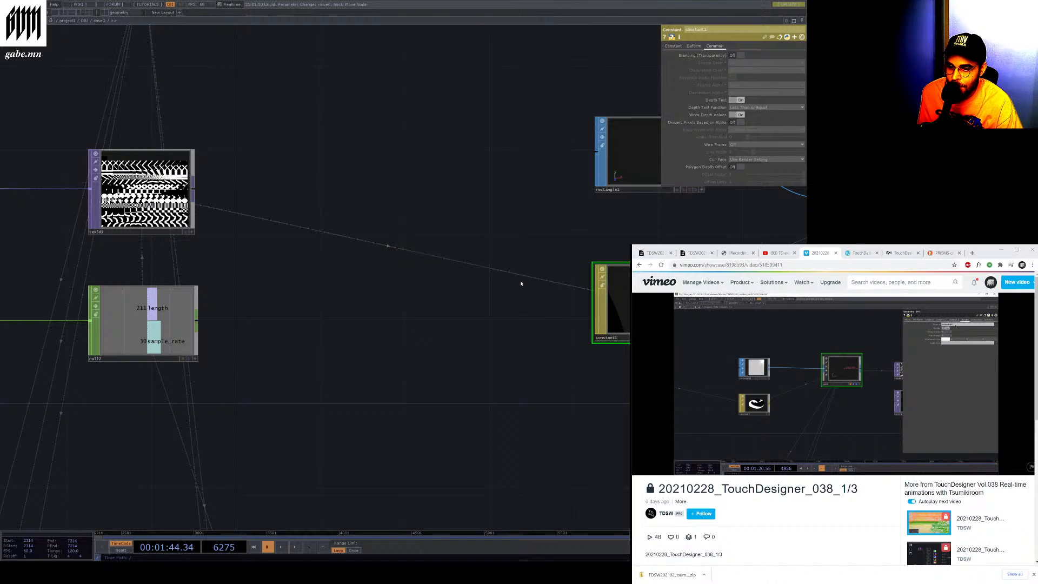
Delete the constant1 node and undo the deletion
right_click(387, 247)
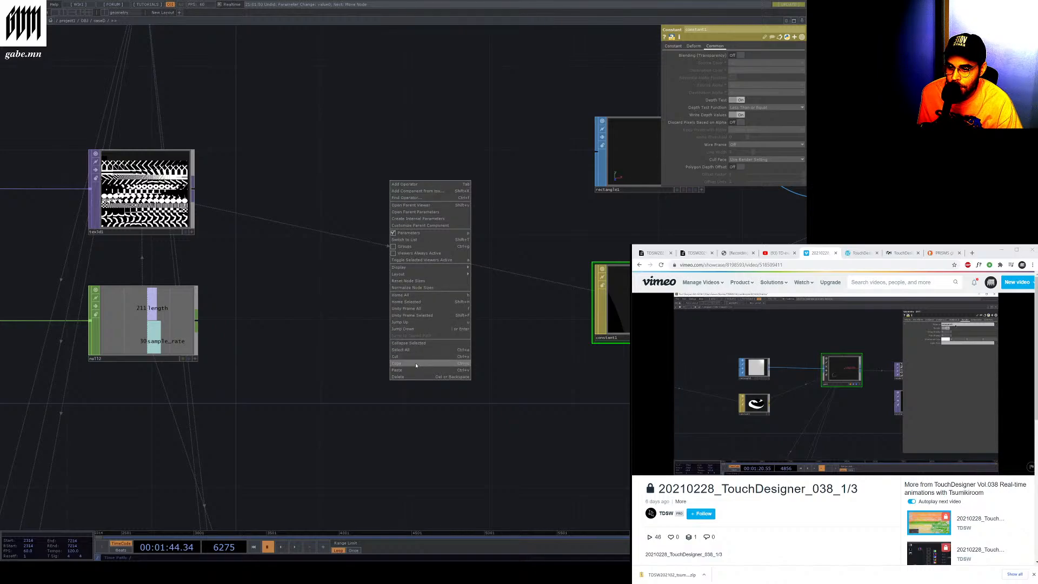
click(416, 377)
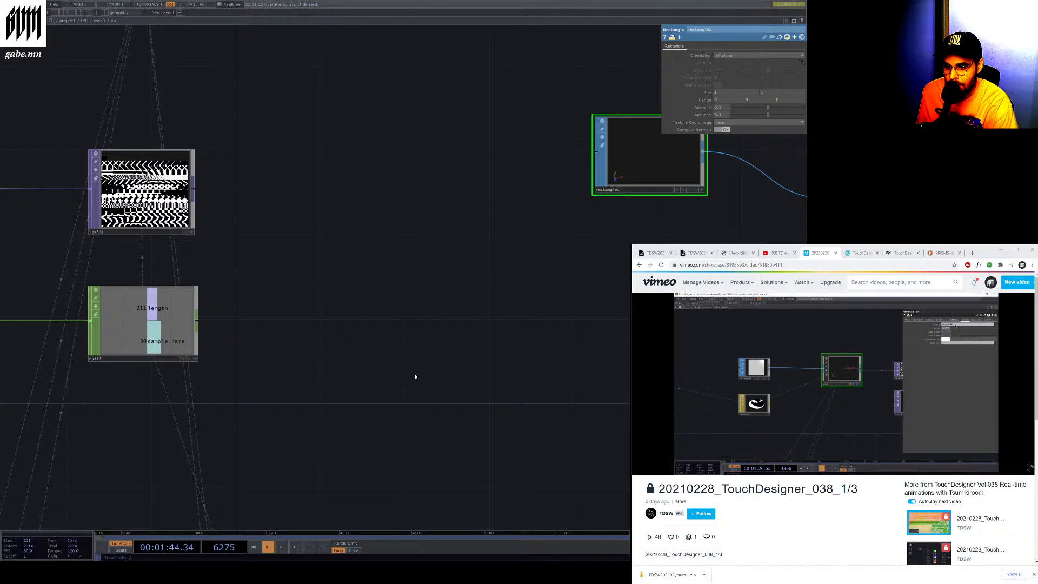
scroll(513, 302, down, 3)
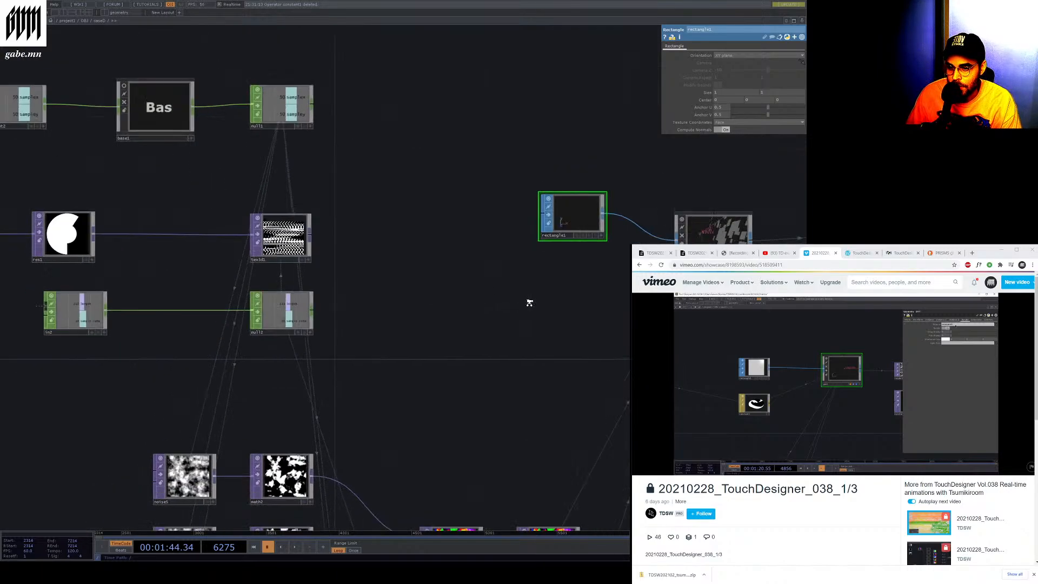
scroll(541, 301, up, 1)
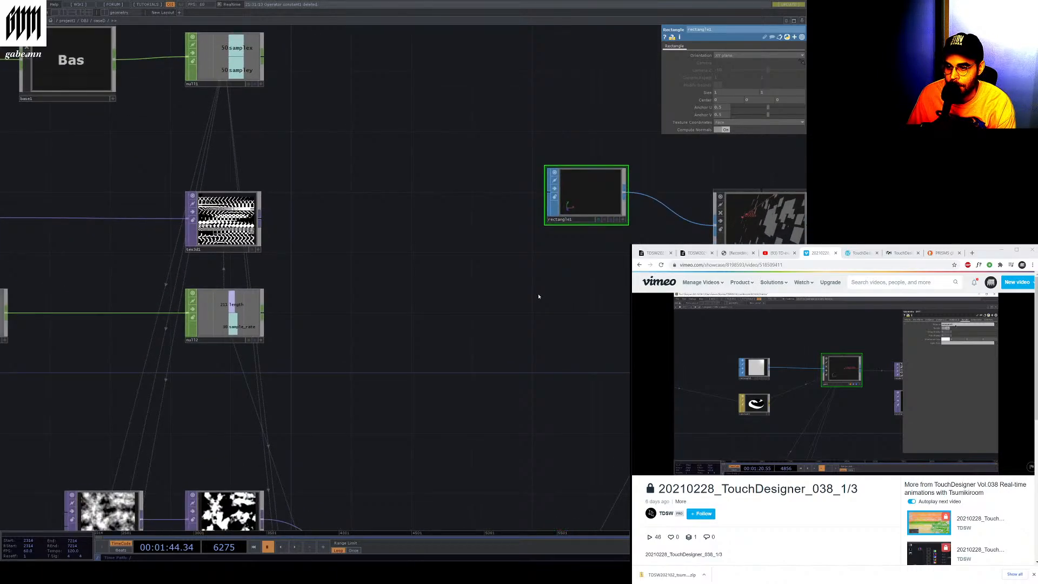
key(ctrl+z)
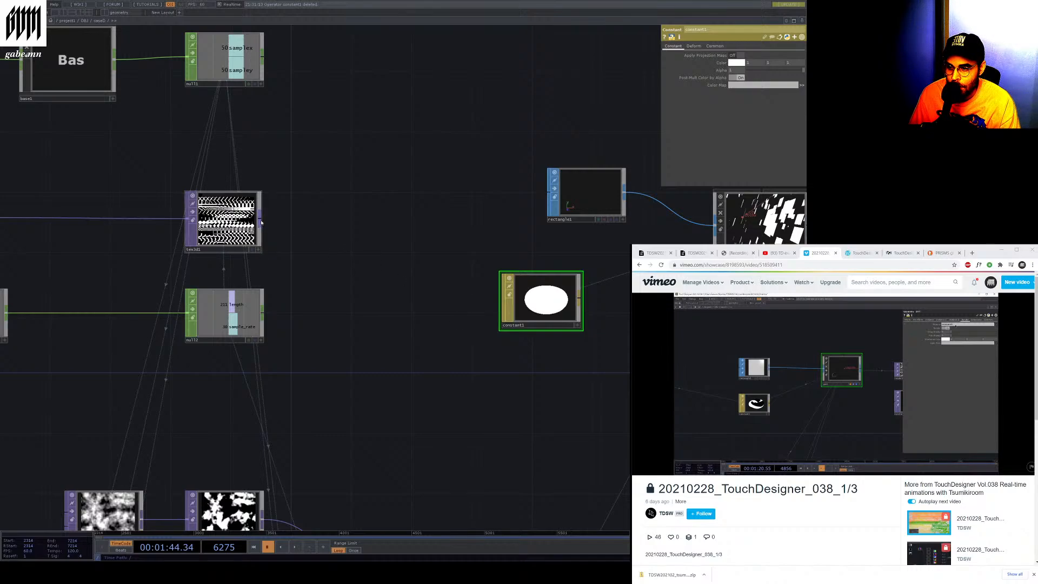
Assign tex3d as constant1's color map and set its color to pink
drag(259, 222, 542, 310)
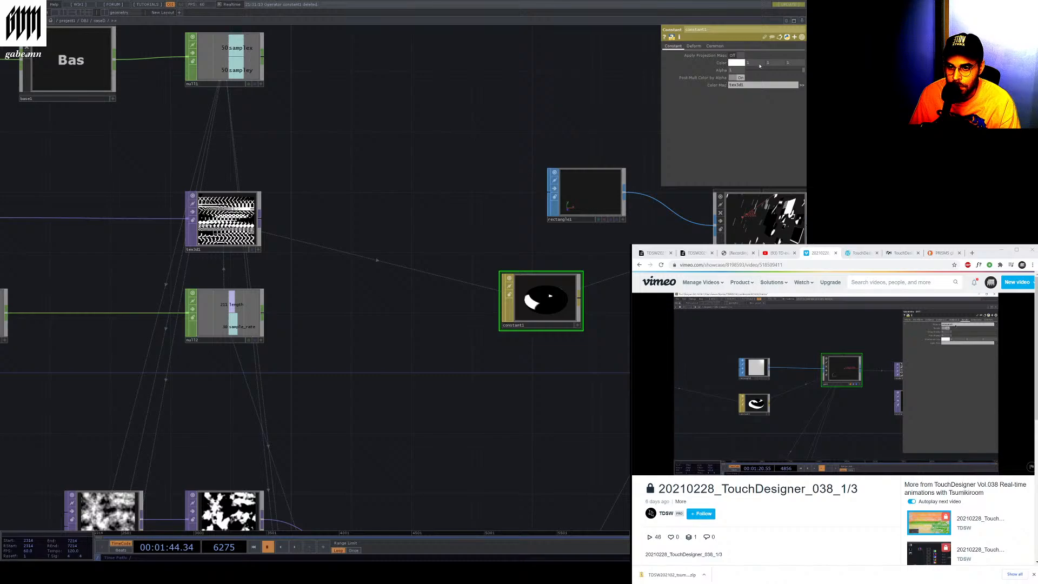
drag(770, 61, 759, 73)
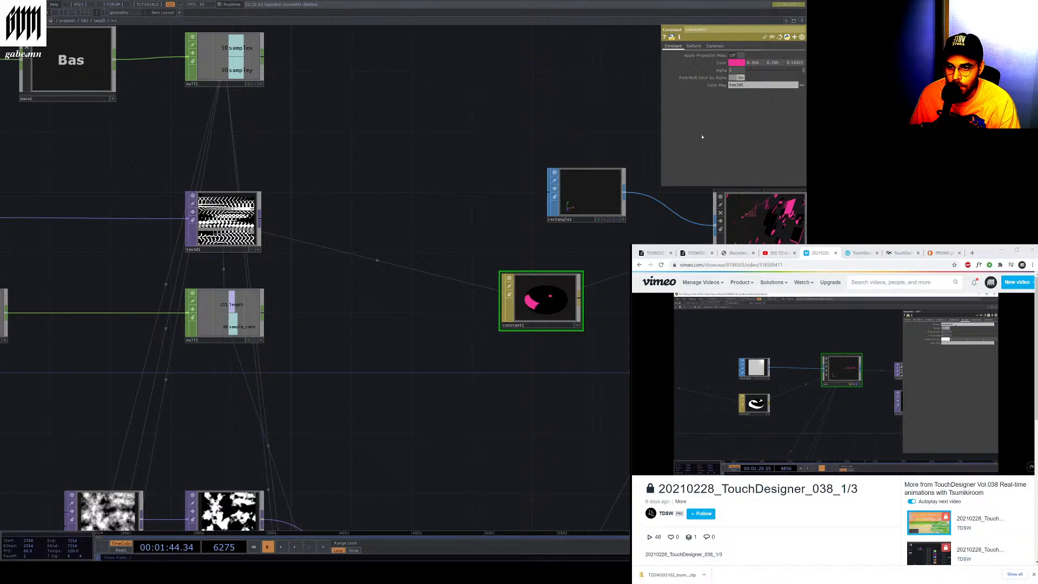
scroll(442, 264, down, 3)
scroll(453, 303, up, 5)
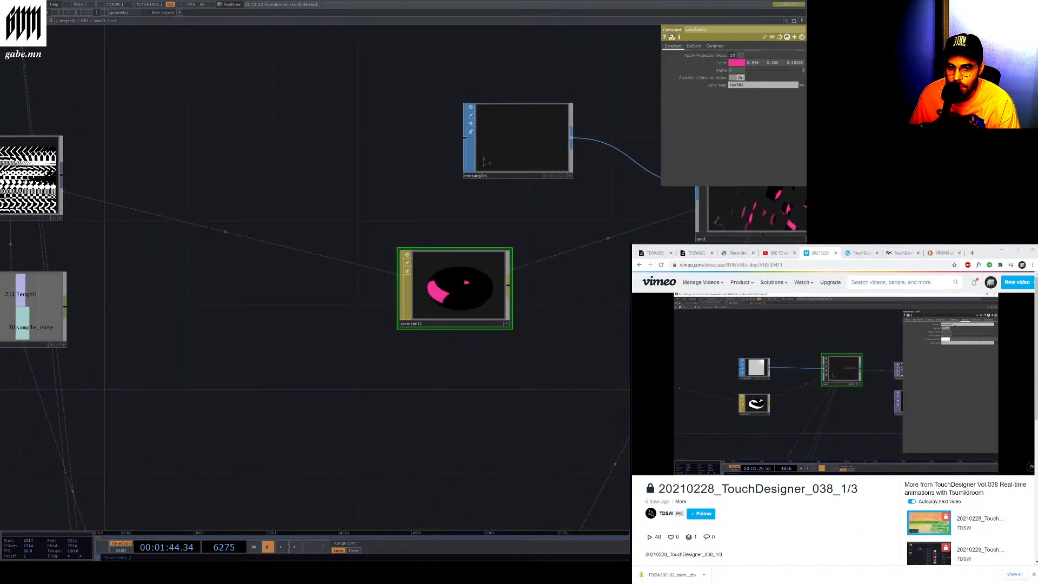
drag(33, 178, 478, 315)
Resume playing the workshop video in the browser
click(885, 401)
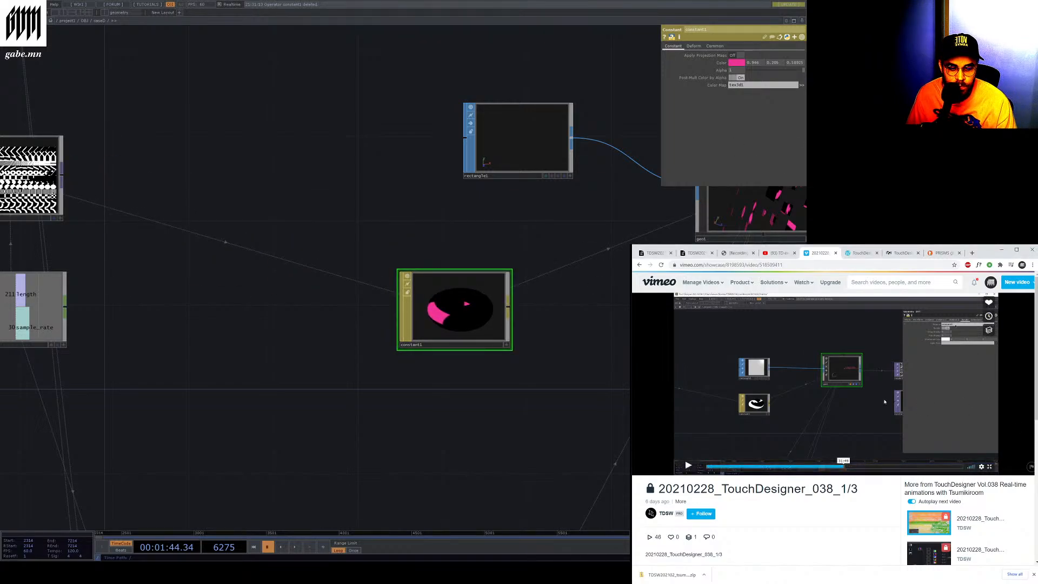
click(688, 465)
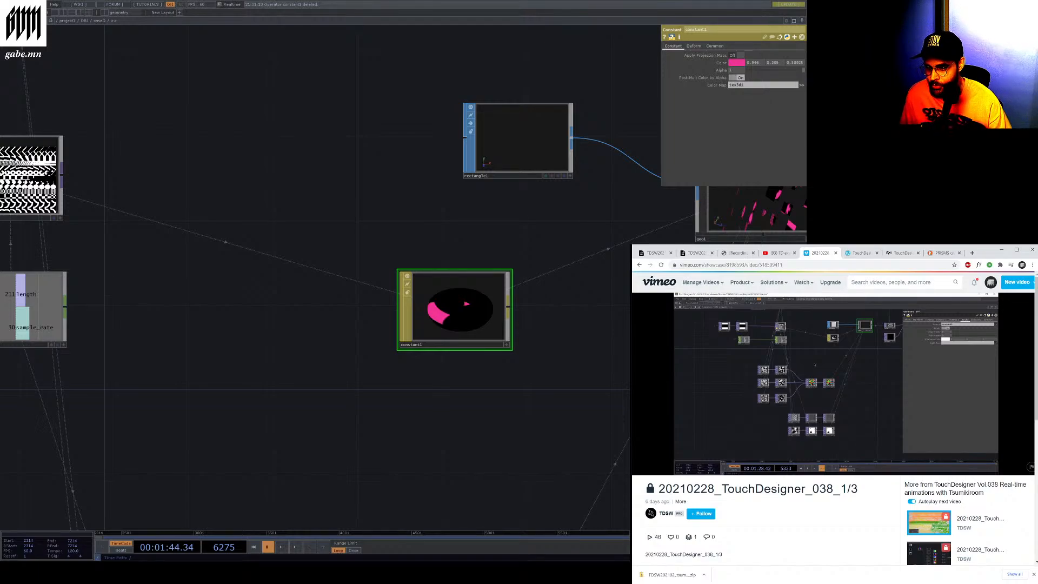
Select the geo1 node and open its Geometry COMP documentation page in a new browser tab
scroll(286, 307, down, 5)
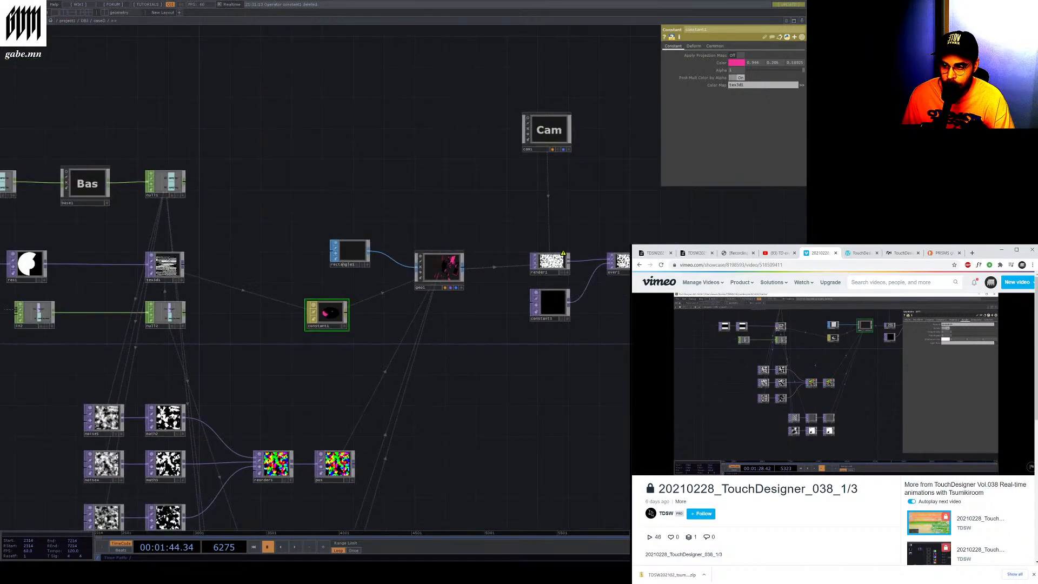
scroll(130, 270, up, 4)
scroll(109, 273, up, 1)
scroll(78, 273, down, 5)
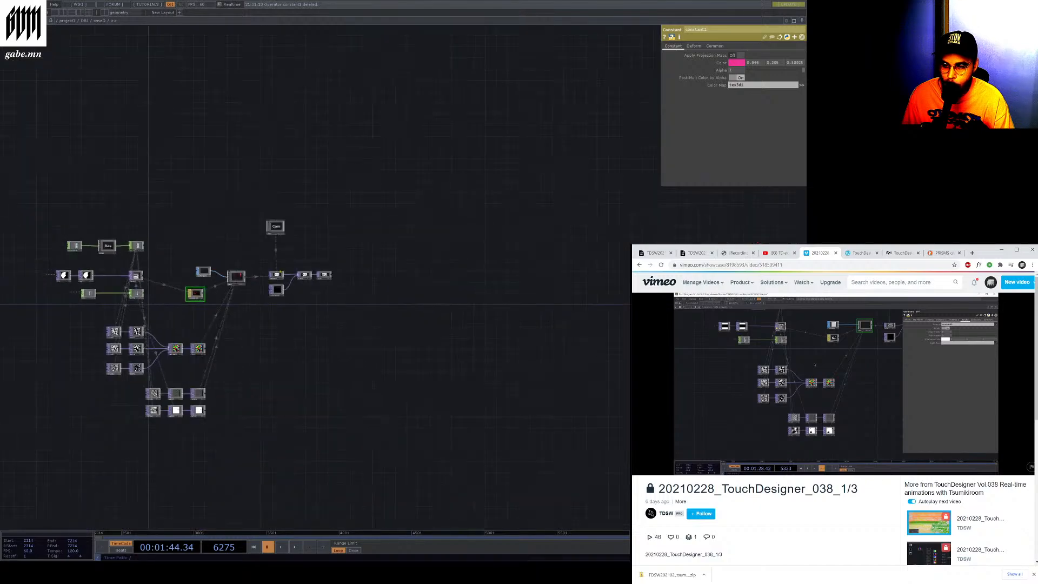
scroll(63, 286, up, 3)
scroll(451, 262, up, 2)
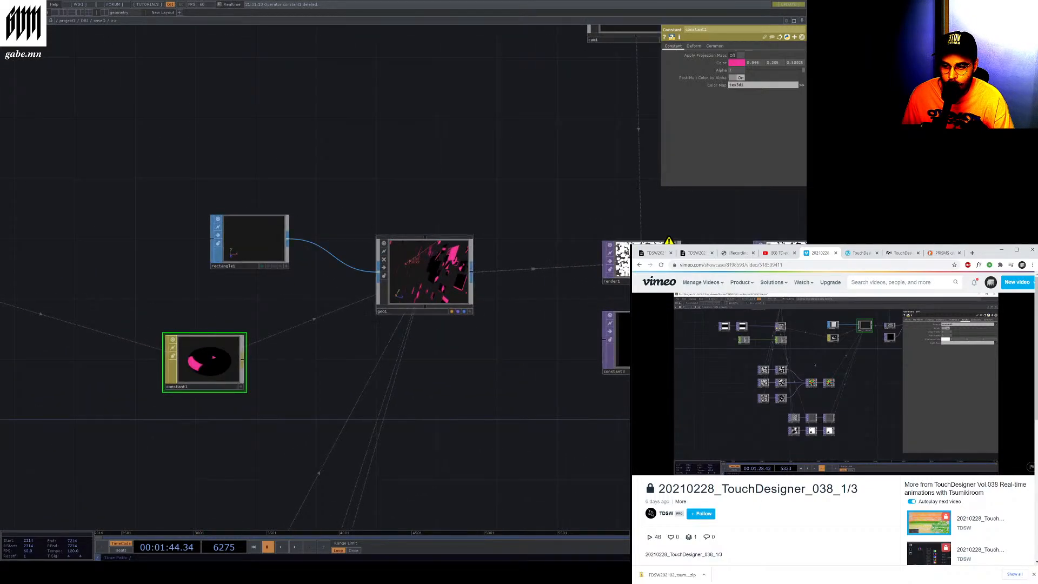
click(451, 263)
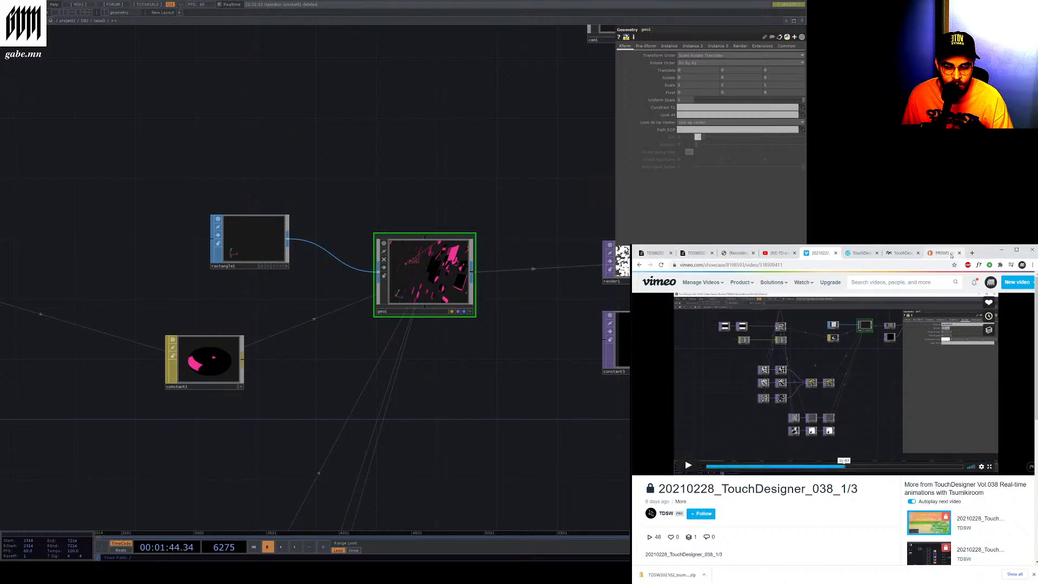
click(971, 253)
text(https://docs.derivative.ca/index.php?title=Geometry_COMP)
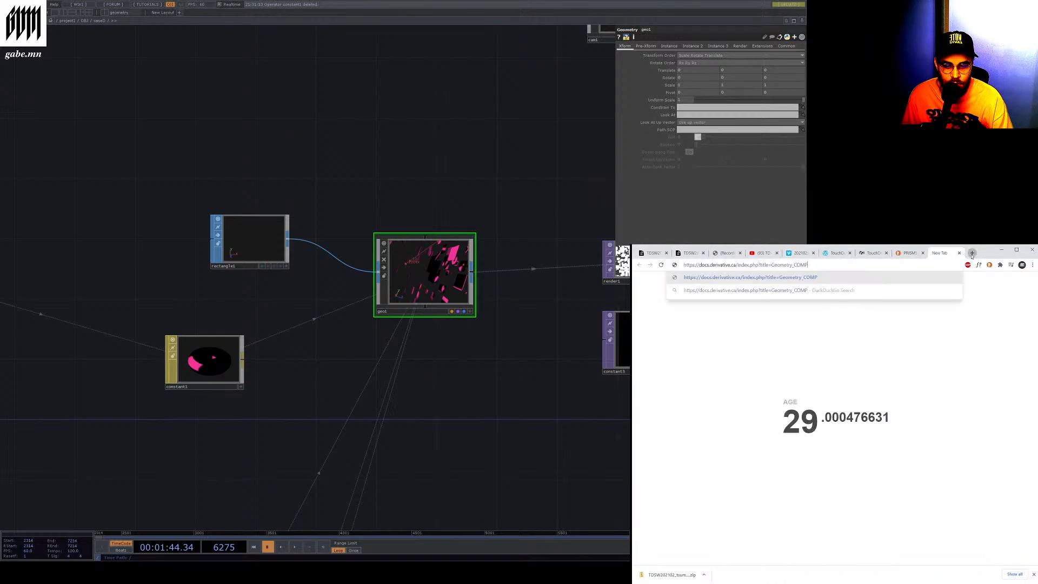
key(Return)
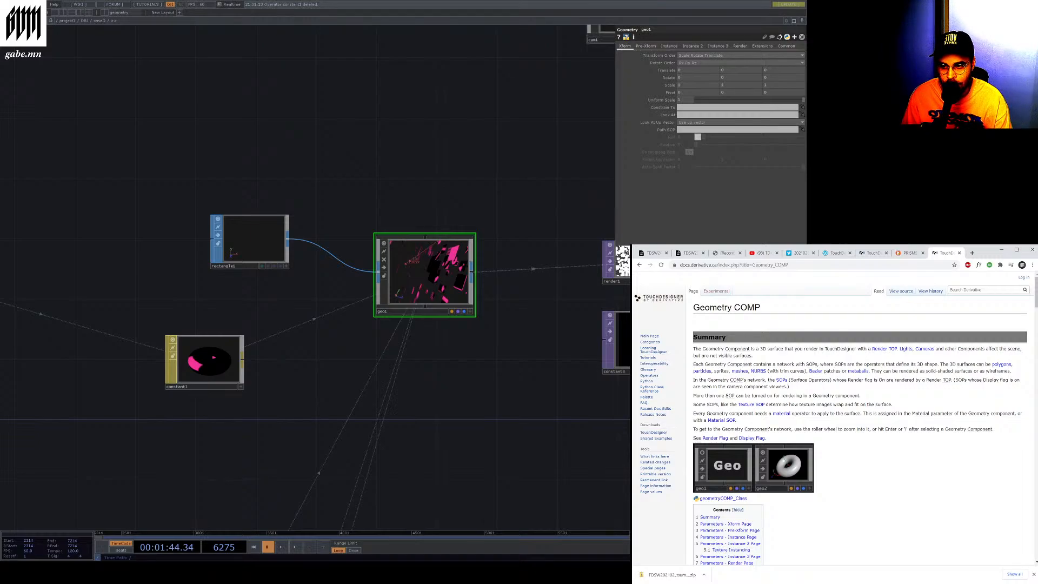
Try adjusting the cam1 camera's Ortho Width and undo the change
click(598, 33)
drag(736, 80, 804, 92)
click(695, 78)
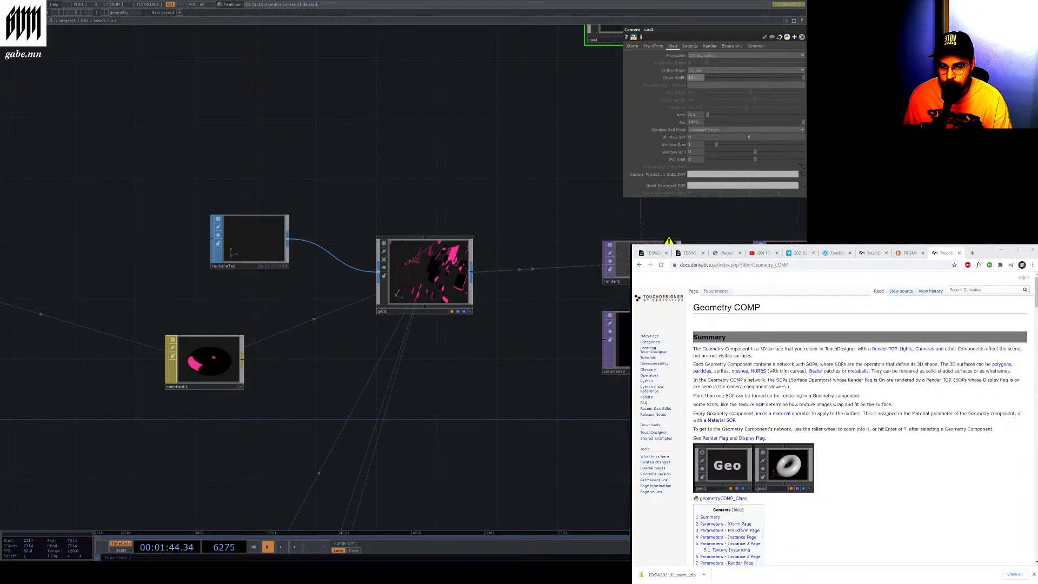
key(ctrl+z)
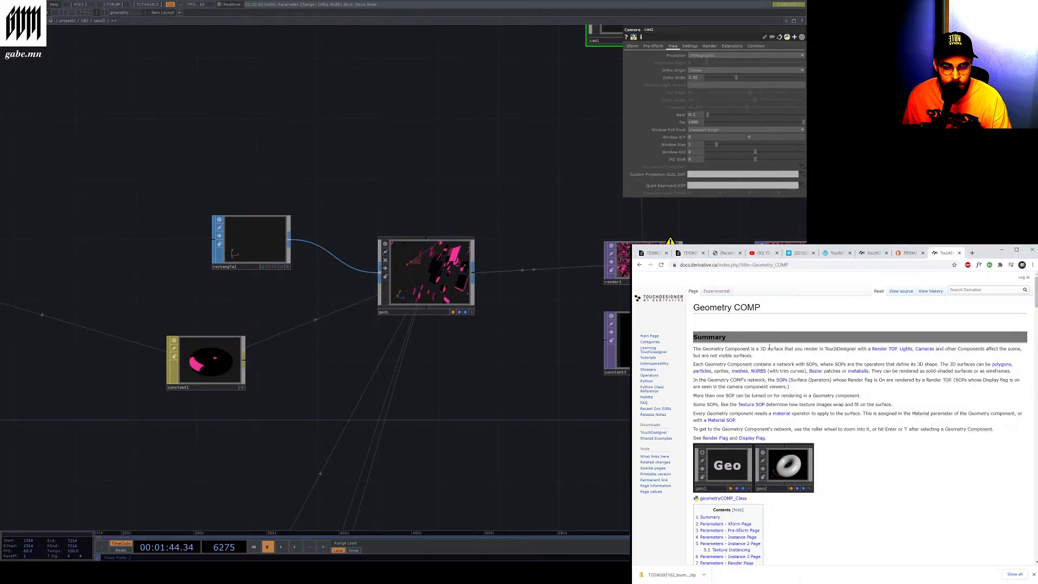
Scroll the Geometry COMP documentation and highlight the summary sentence about rendering 3D surfaces
scroll(755, 350, down, 2)
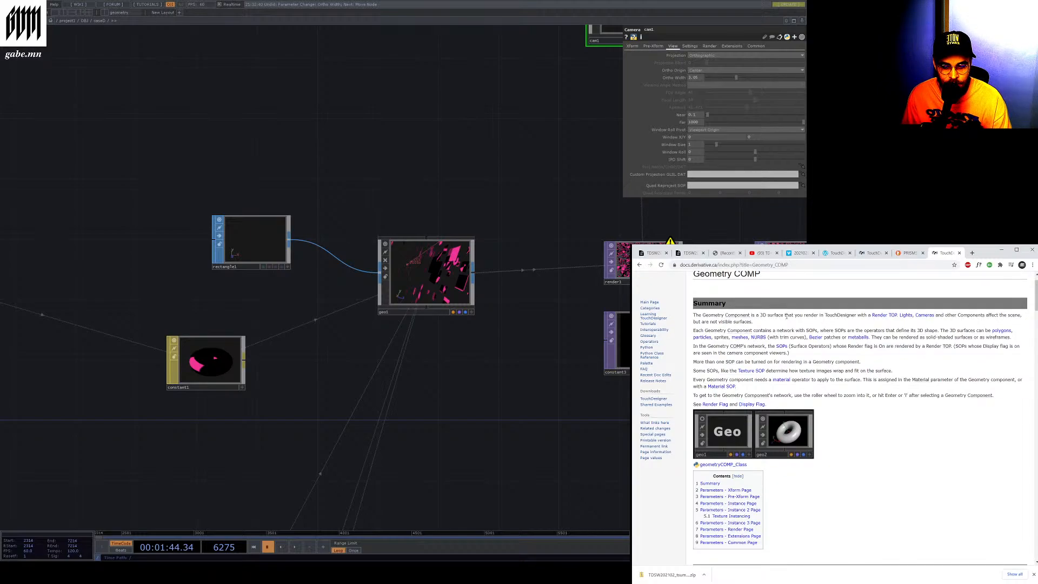
drag(787, 316, 888, 323)
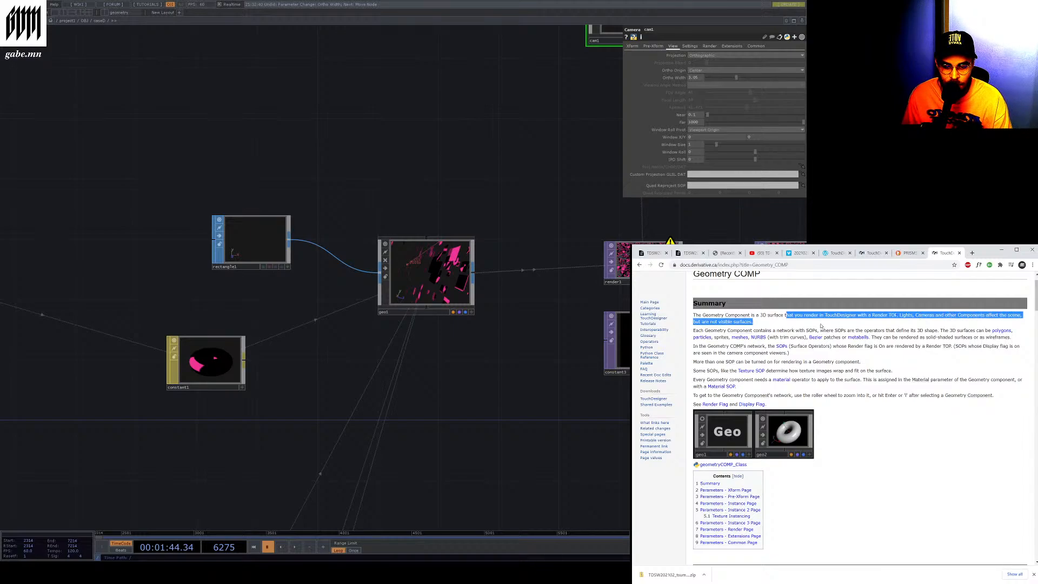
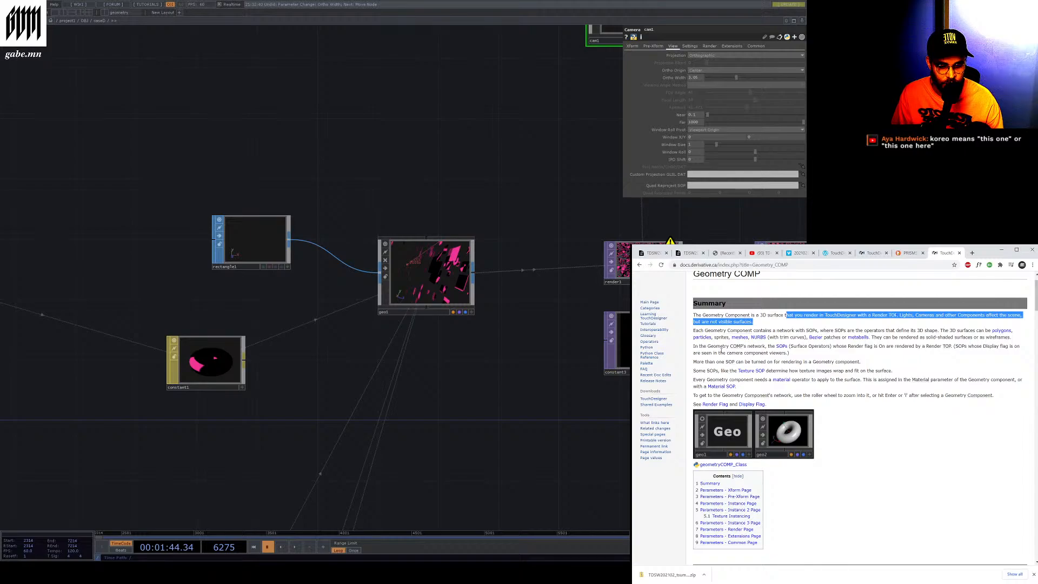
Highlight the sentence about multiple SOPs being rendered in the Geometry COMP documentation summary
drag(694, 361, 873, 362)
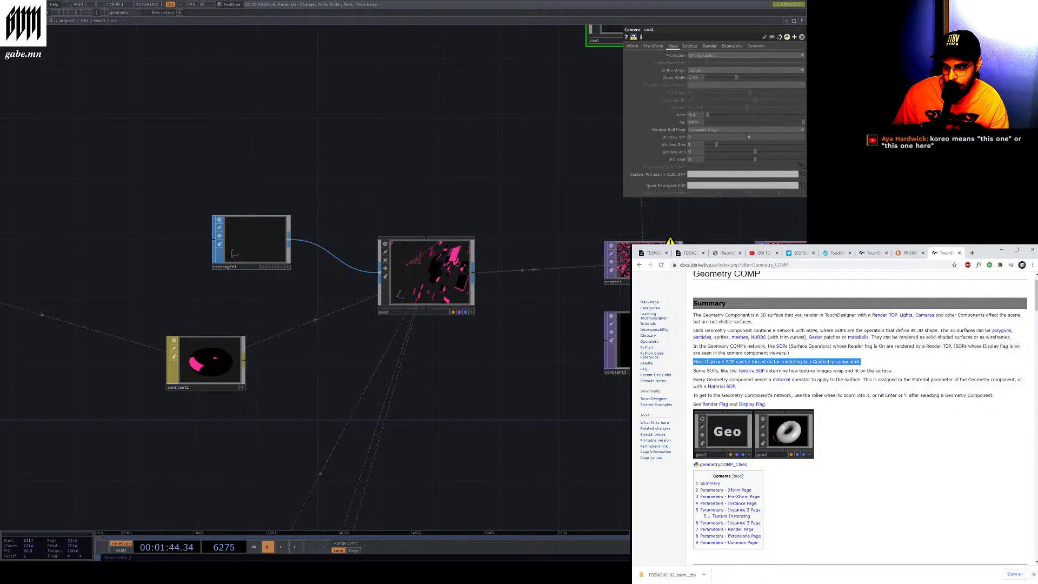
Move the rectangle1 node slightly upward in the network
click(177, 383)
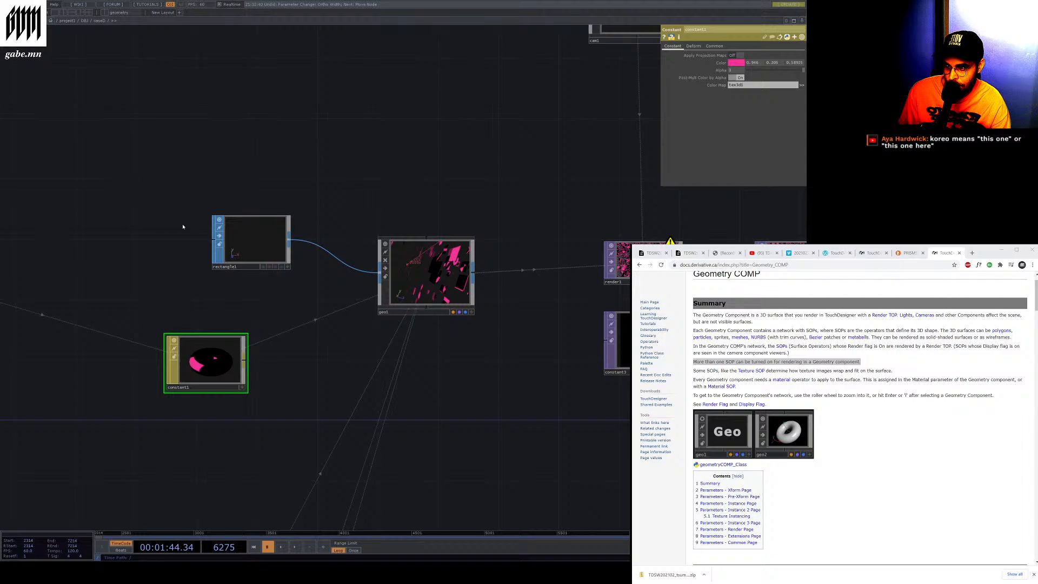
drag(220, 259, 223, 231)
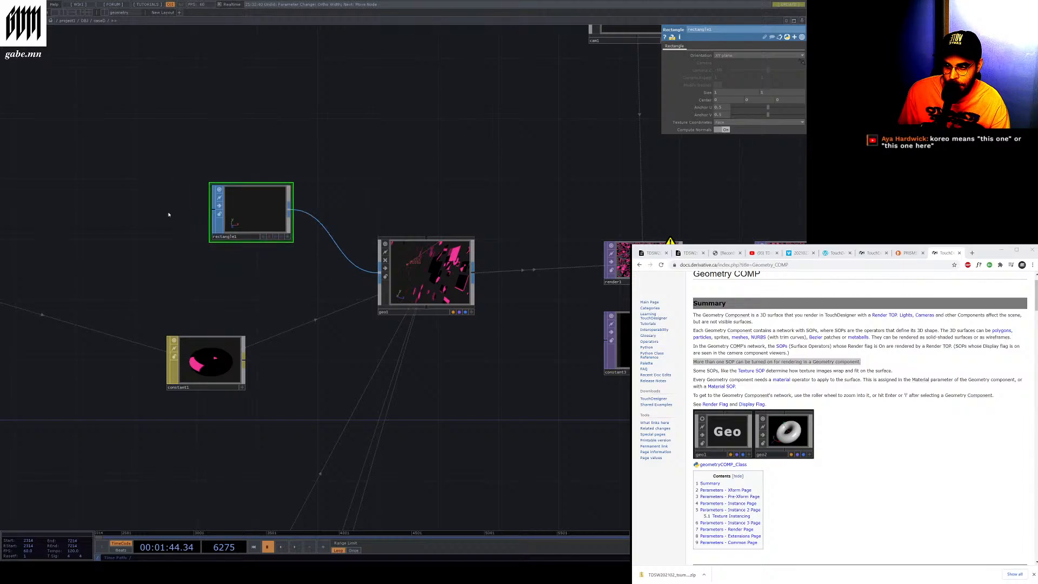
Open the linked SOP documentation page in a new tab, highlight its Surface Operators definition, and return to Geometry COMP
click(833, 349)
middle_click(784, 346)
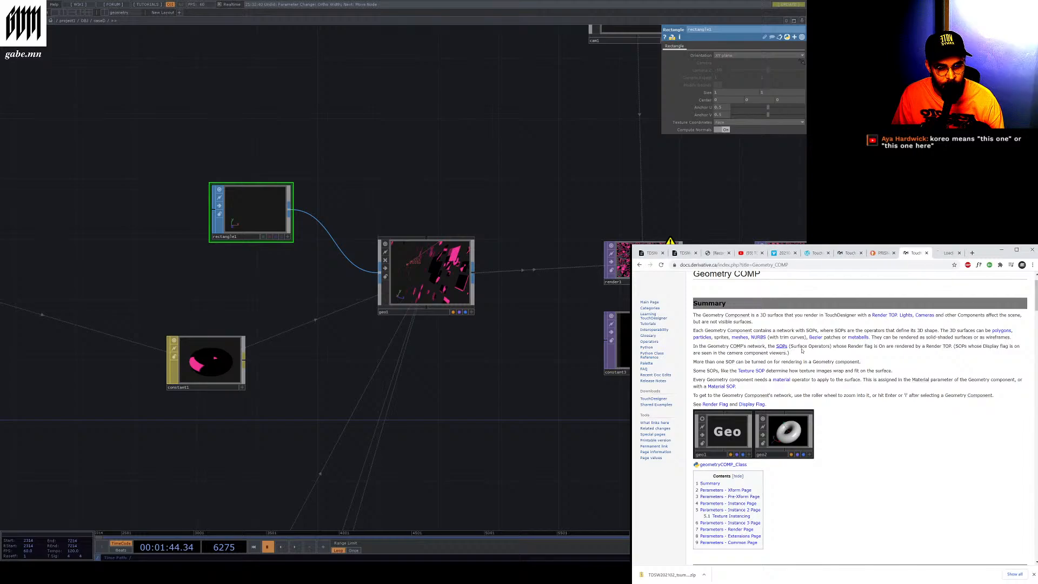
click(945, 254)
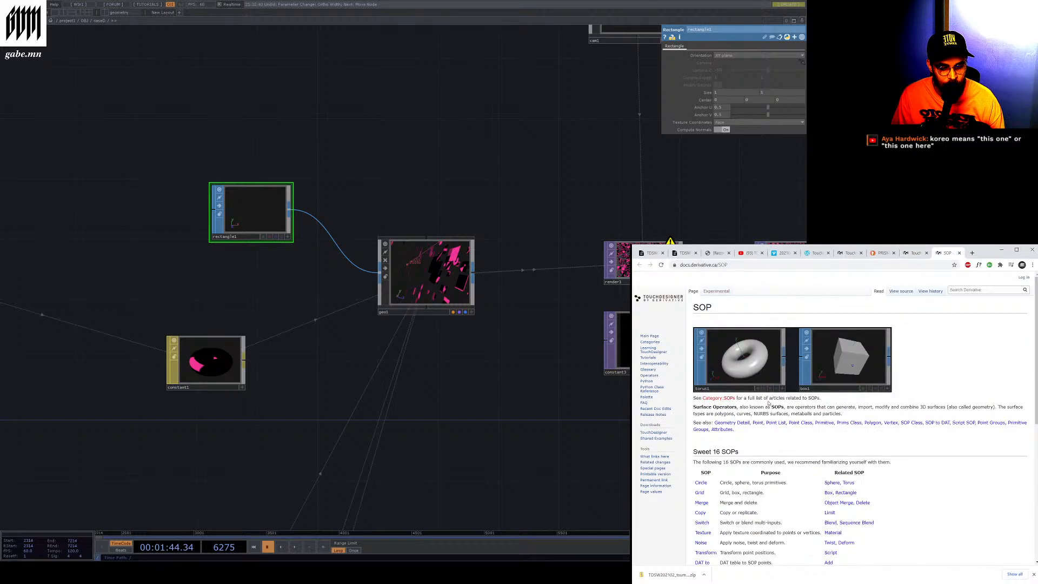
drag(788, 407, 993, 409)
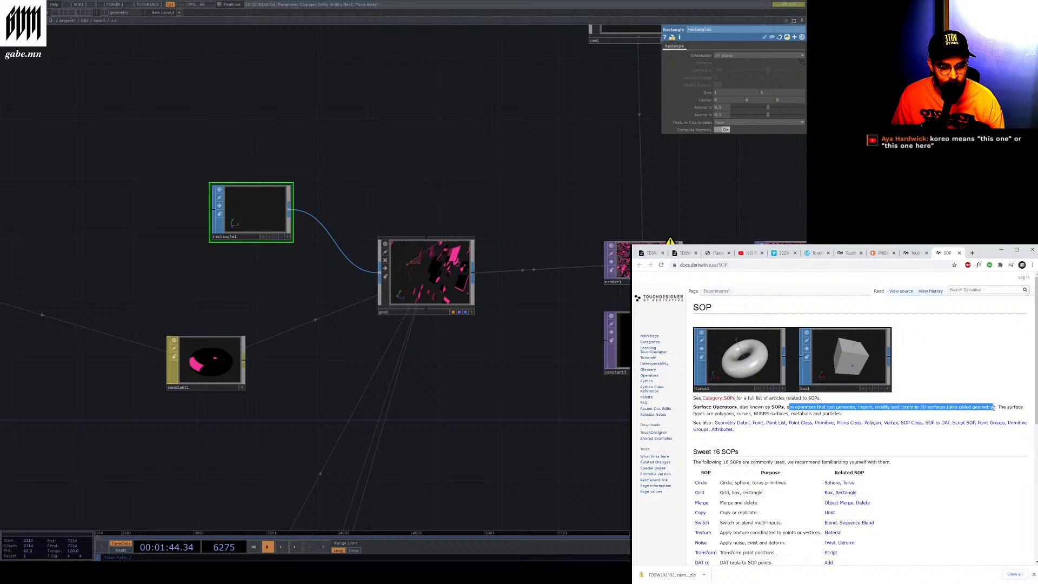
drag(698, 414, 845, 414)
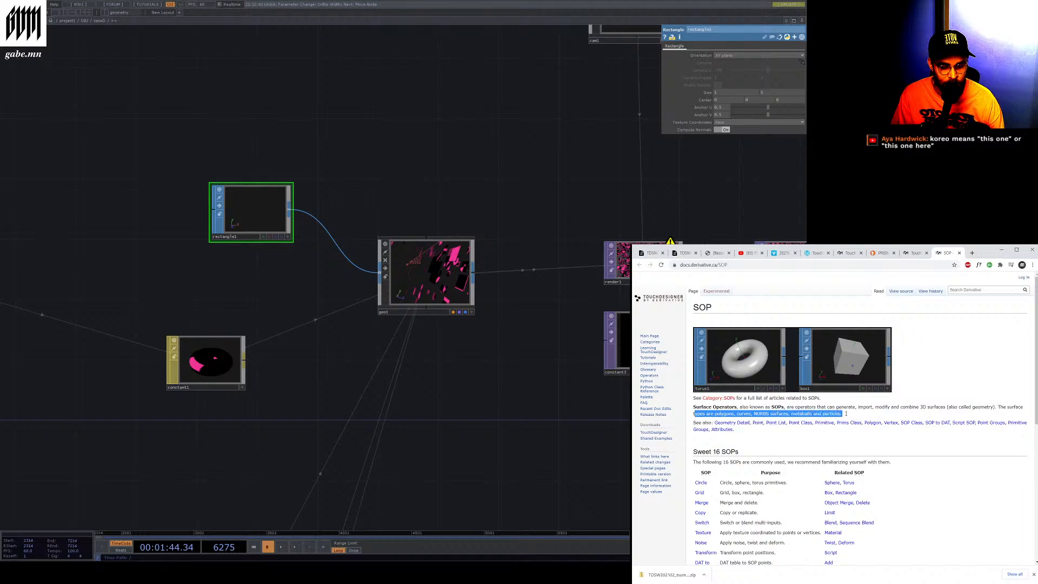
click(959, 253)
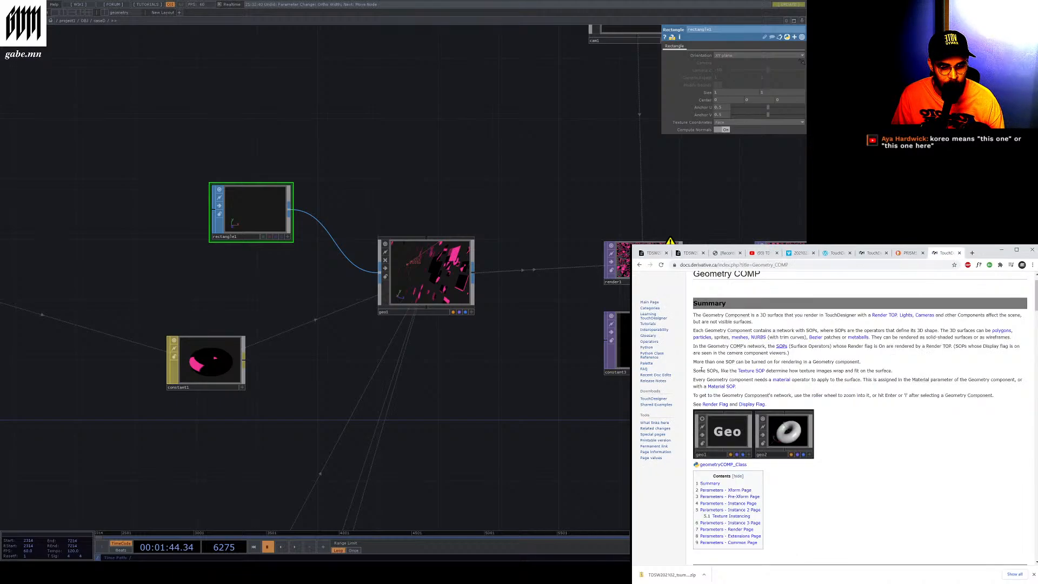
Highlight the Geometry COMP documentation sentences about needing a material and about entering the component's network
drag(693, 379, 905, 377)
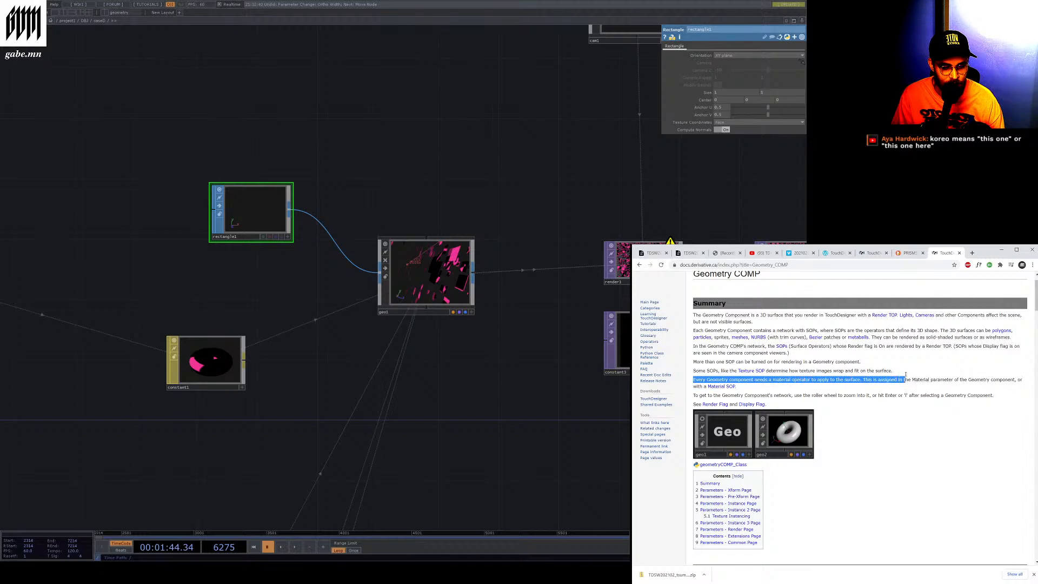
click(930, 371)
drag(693, 379, 752, 381)
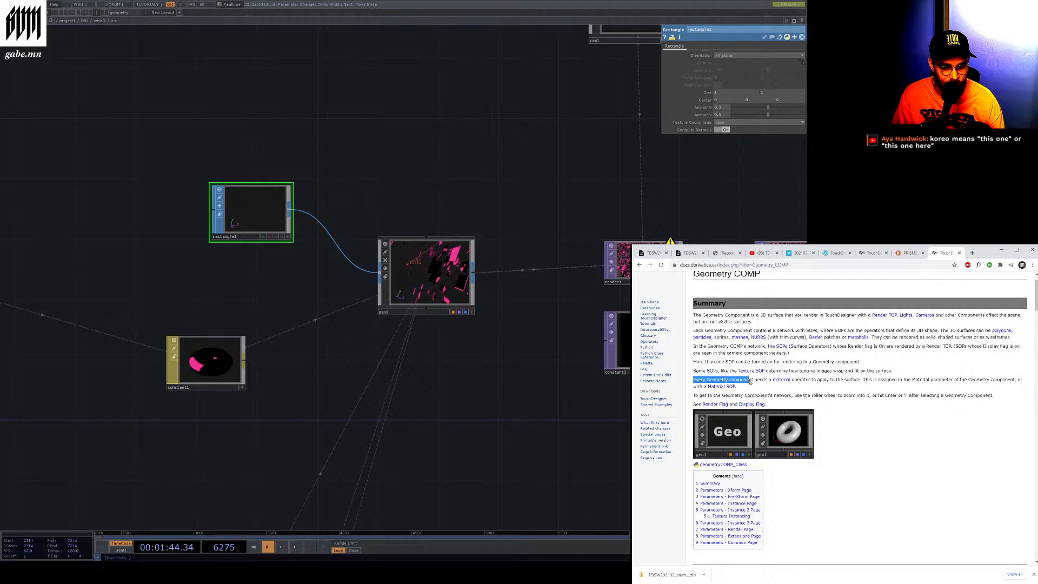
click(744, 394)
drag(694, 396, 967, 401)
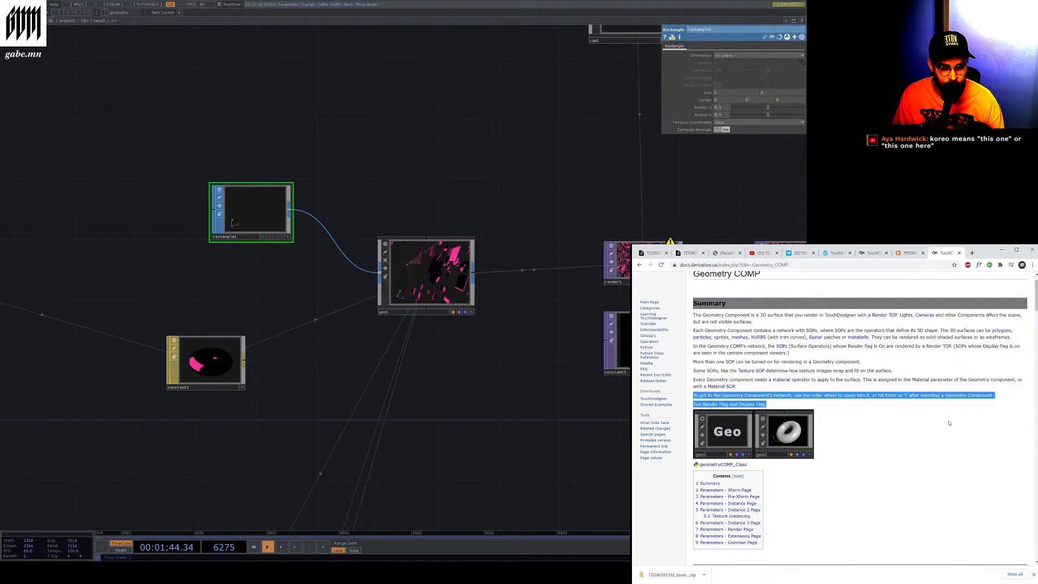
click(948, 423)
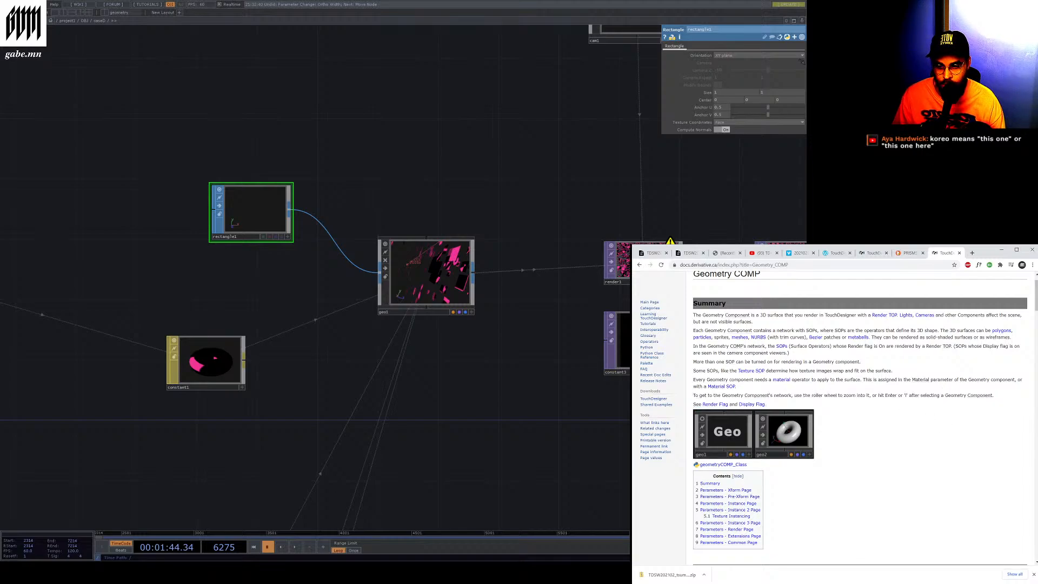
Dive into the geo1 network to view its contents and go back up to the parent network
click(445, 255)
key(i)
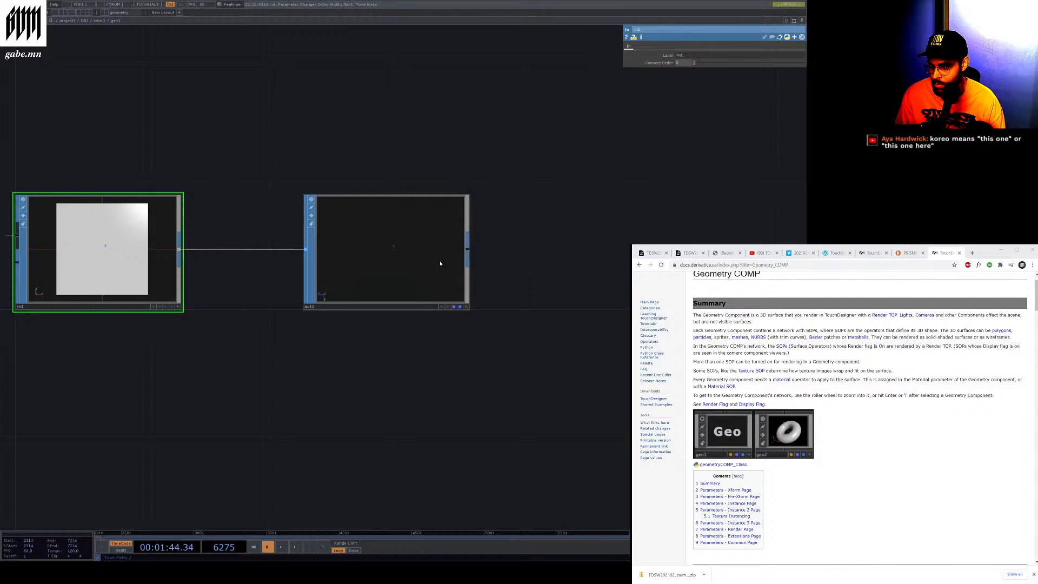
click(100, 22)
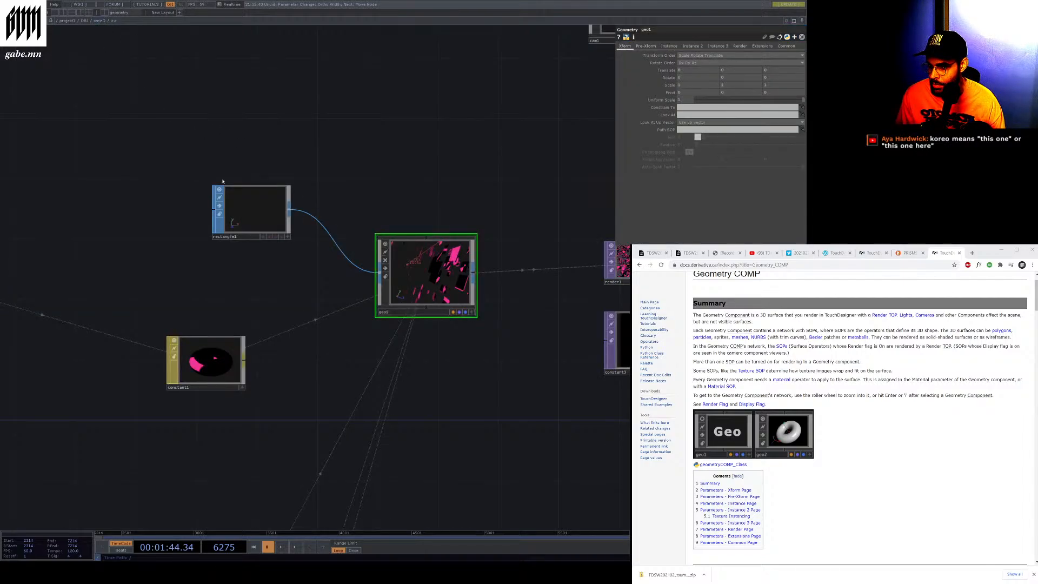
Switch to the workshop video tab and resume playback
scroll(319, 324, down, 3)
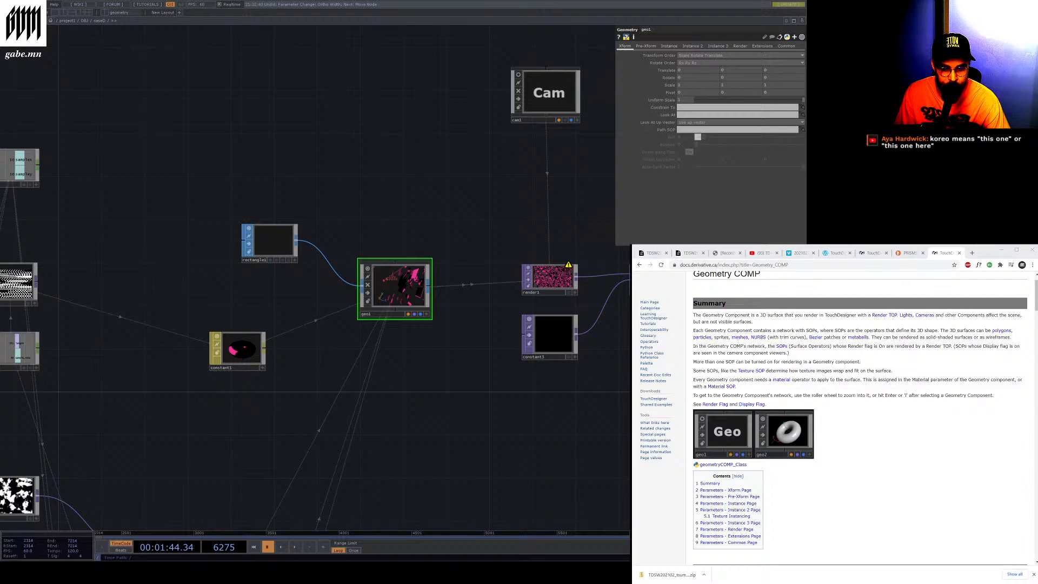
click(800, 252)
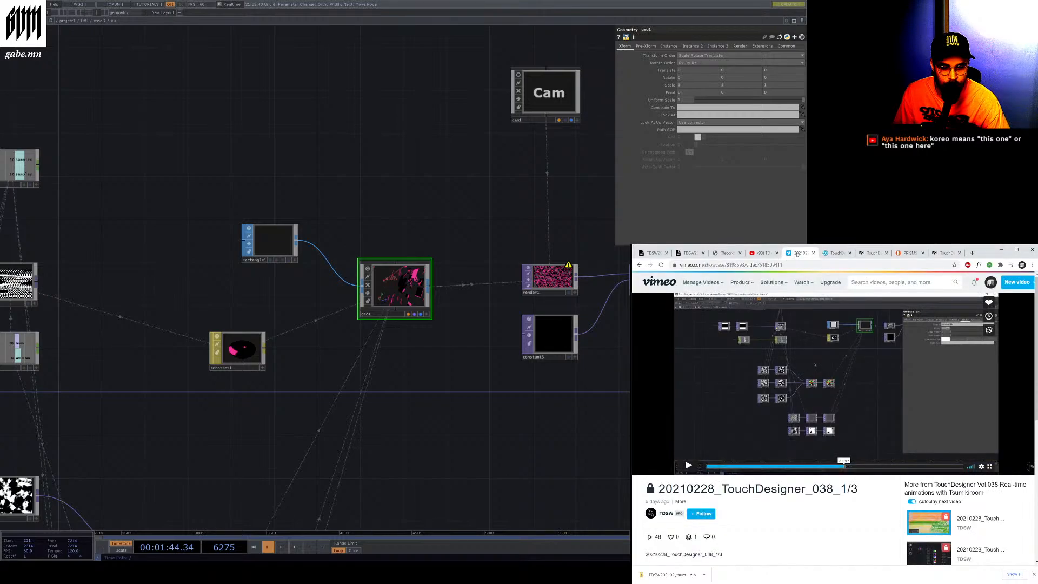
click(687, 466)
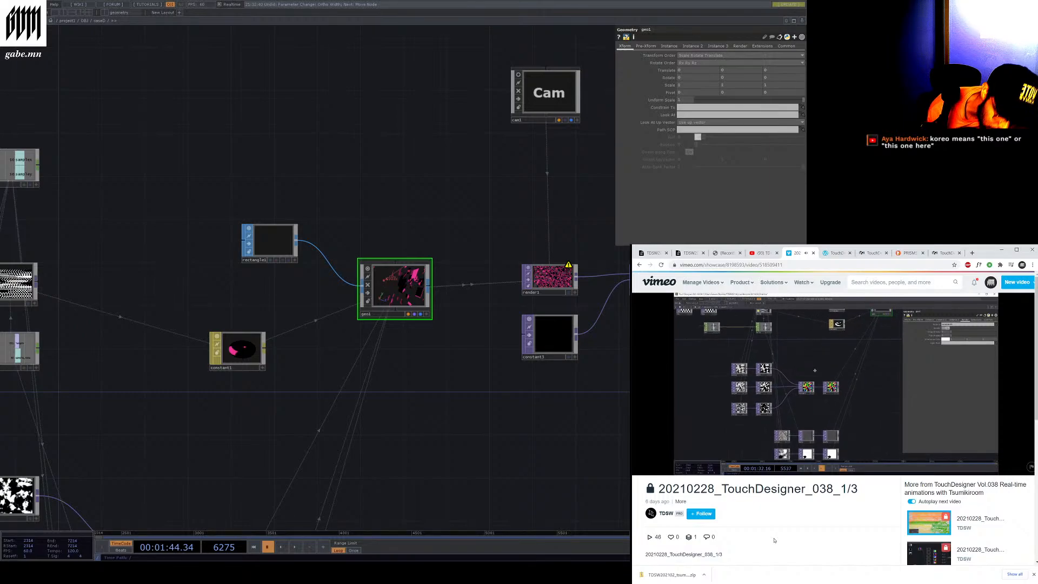
Pan and zoom around the network to compare the noise, reorder and pos nodes with the playing video
click(474, 192)
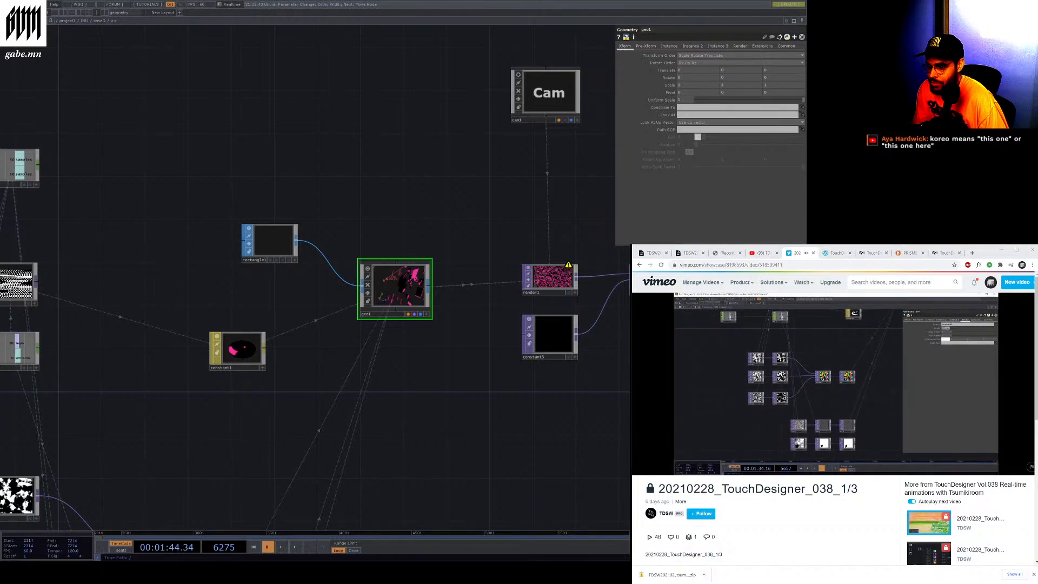
scroll(474, 192, up, 5)
scroll(474, 192, down, 5)
scroll(412, 259, up, 6)
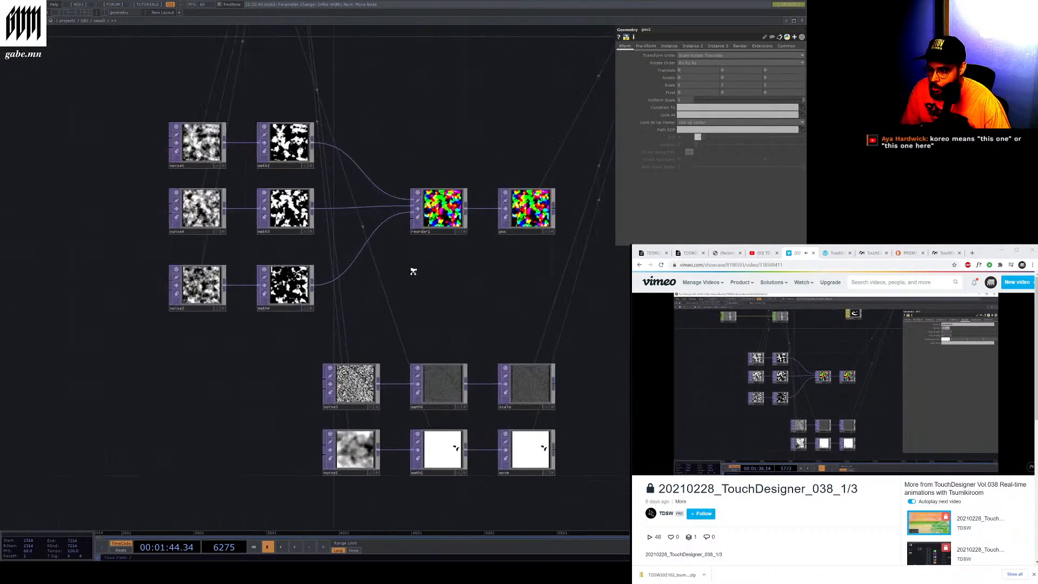
scroll(356, 316, down, 4)
scroll(397, 323, up, 2)
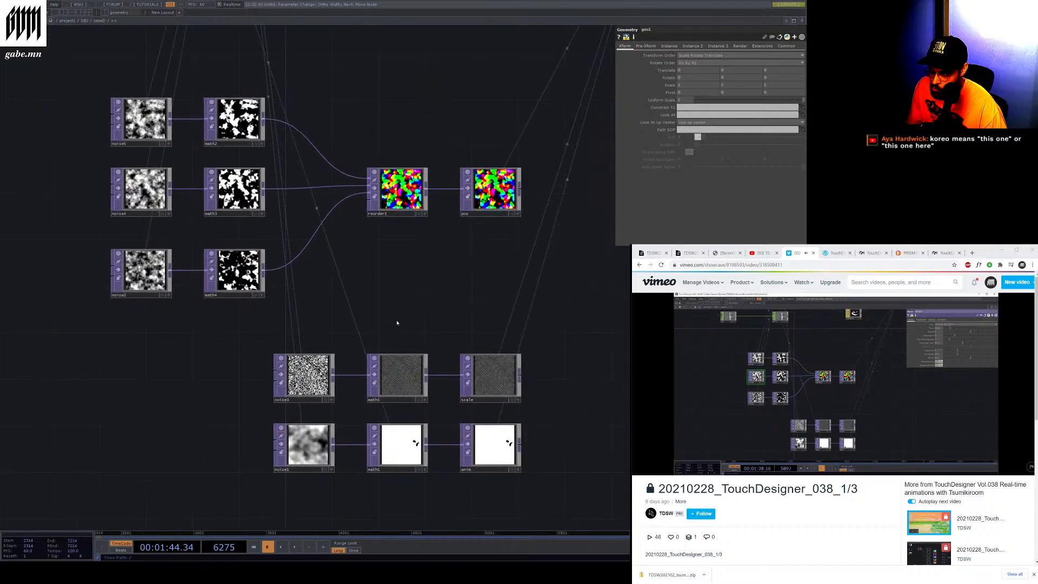
scroll(509, 272, up, 3)
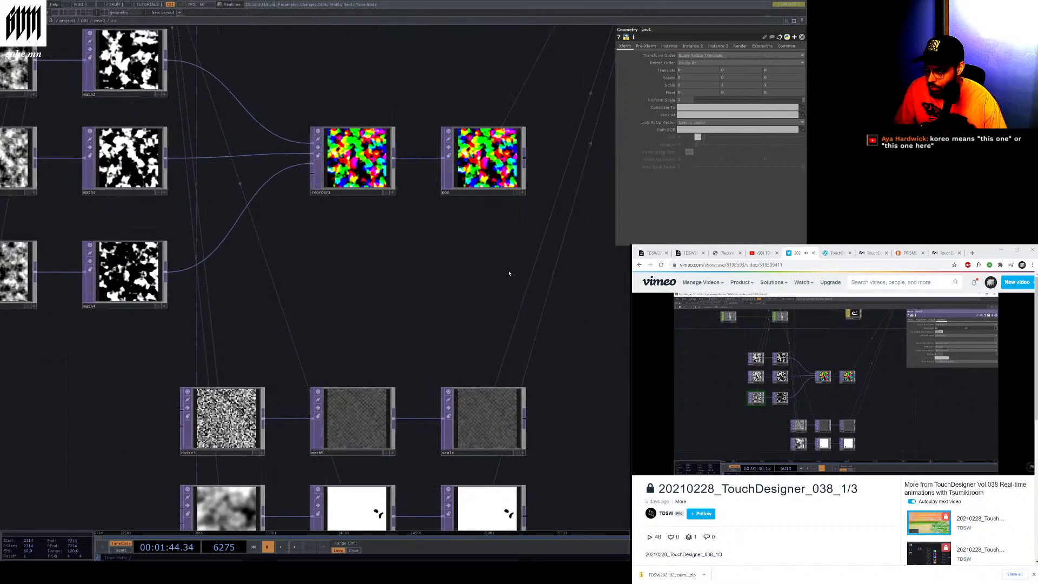
scroll(459, 248, down, 2)
scroll(459, 247, down, 1)
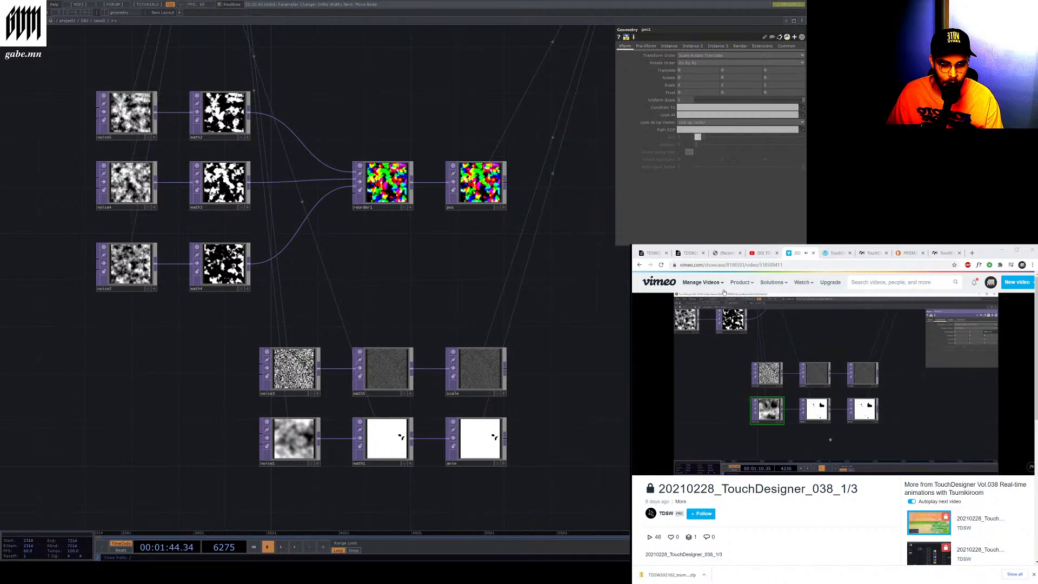
click(689, 474)
click(688, 470)
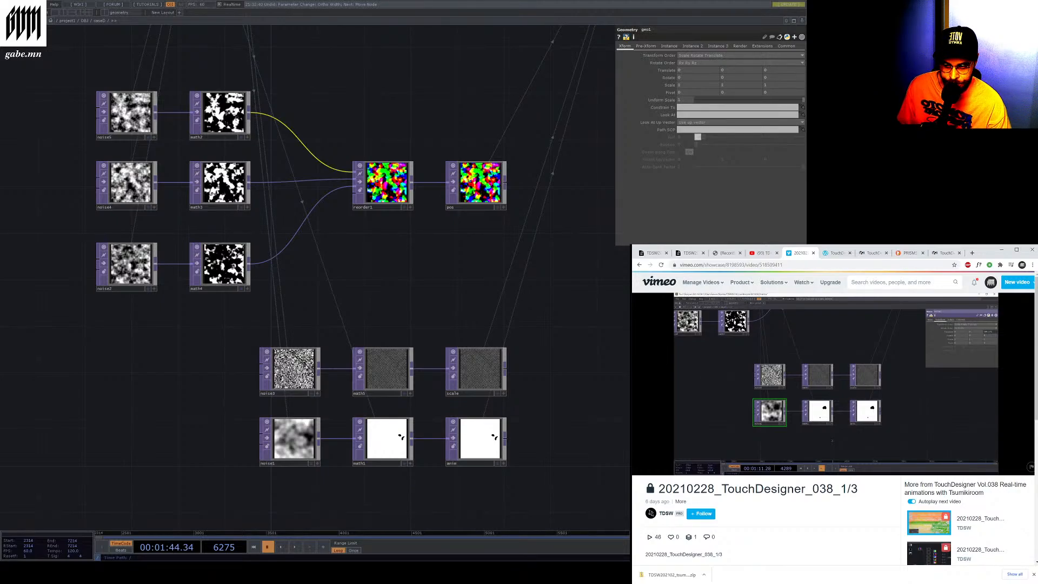
Select reorder1 and open the Reorder TOP documentation page in a new browser tab
click(358, 200)
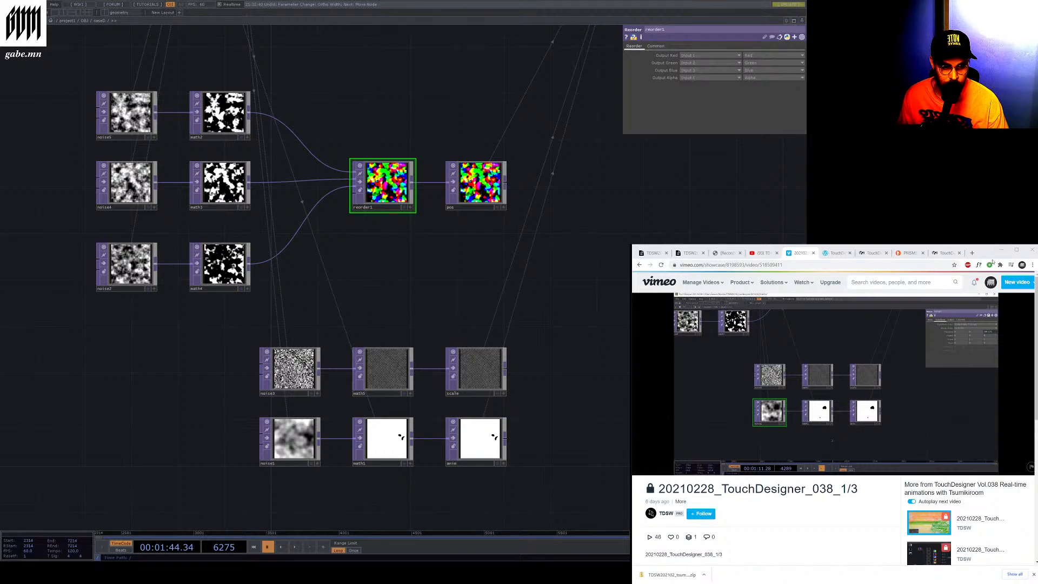
click(972, 253)
text(https://docs.derivative.ca/index.php?title=Reorder_TOP)
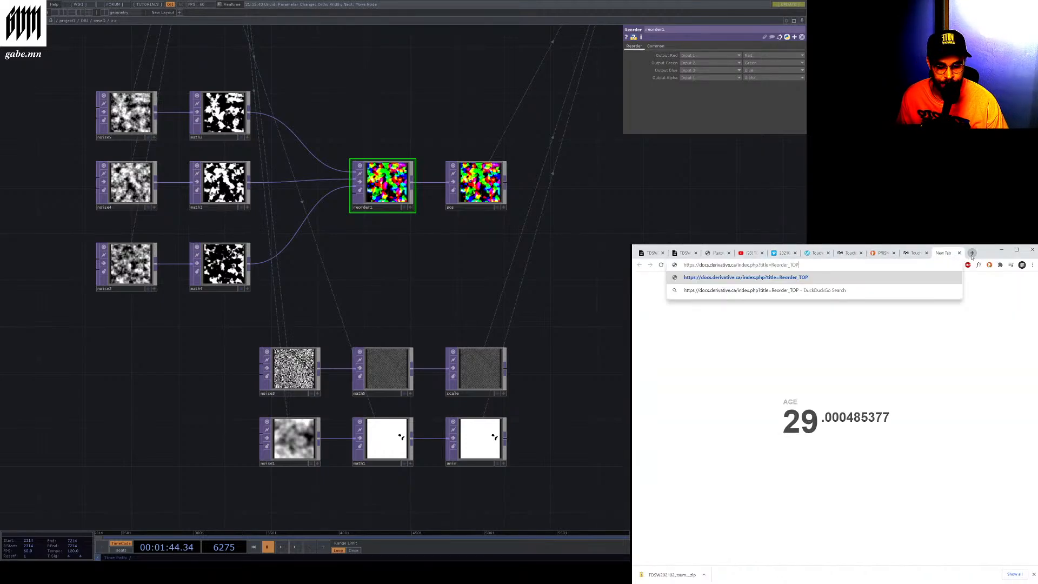
key(Return)
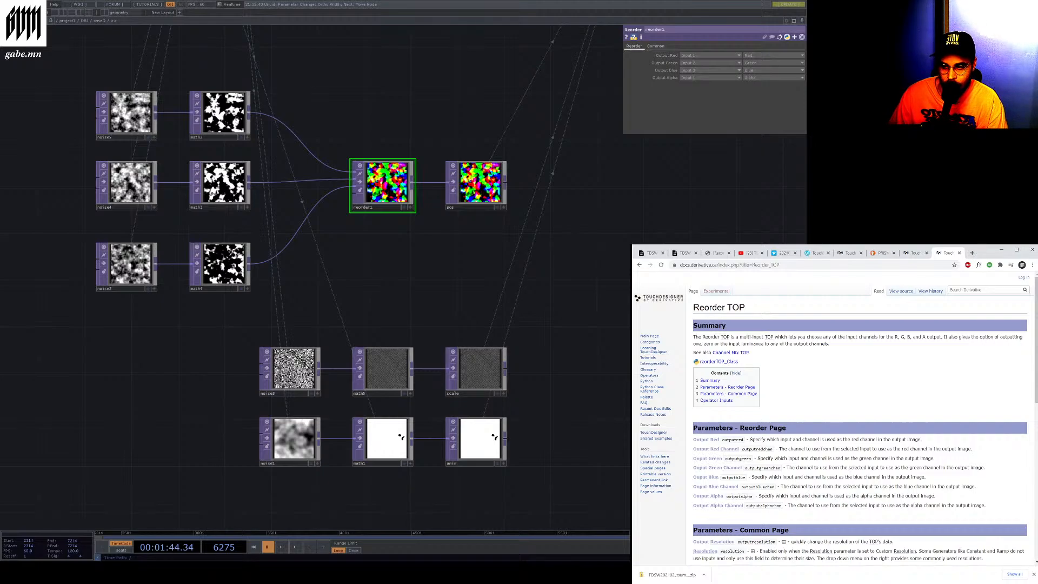
Navigate the network around reorder1, geo1 and the pos node to examine their connections
click(443, 253)
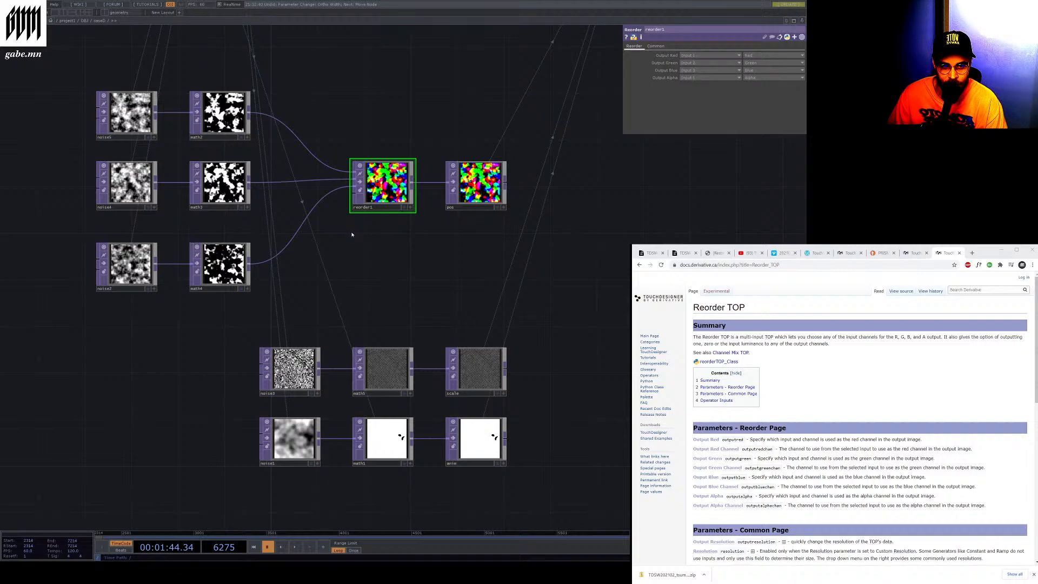
drag(360, 139, 348, 181)
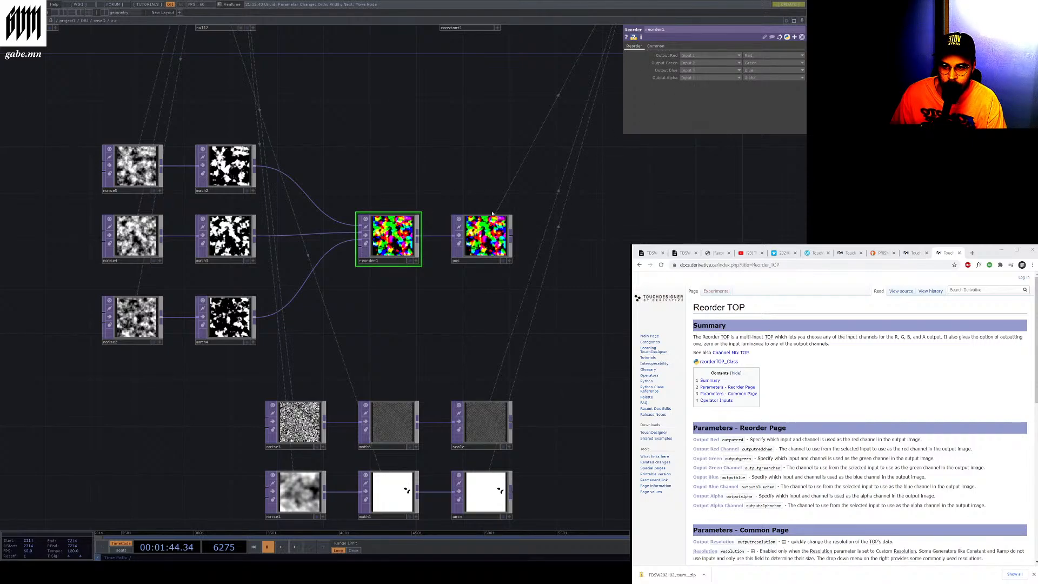
click(467, 238)
click(416, 230)
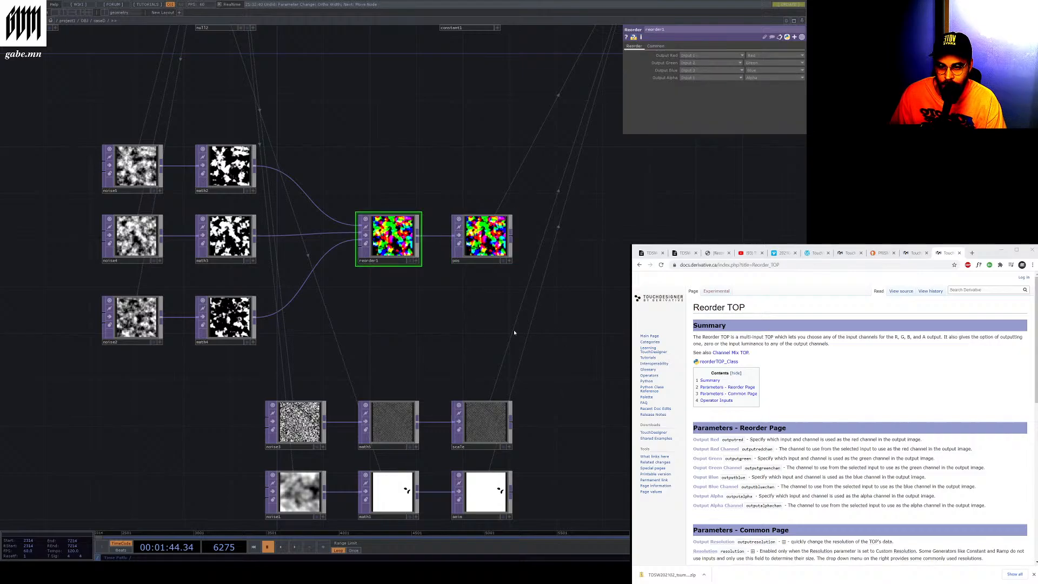
scroll(514, 332, down, 5)
scroll(500, 154, up, 8)
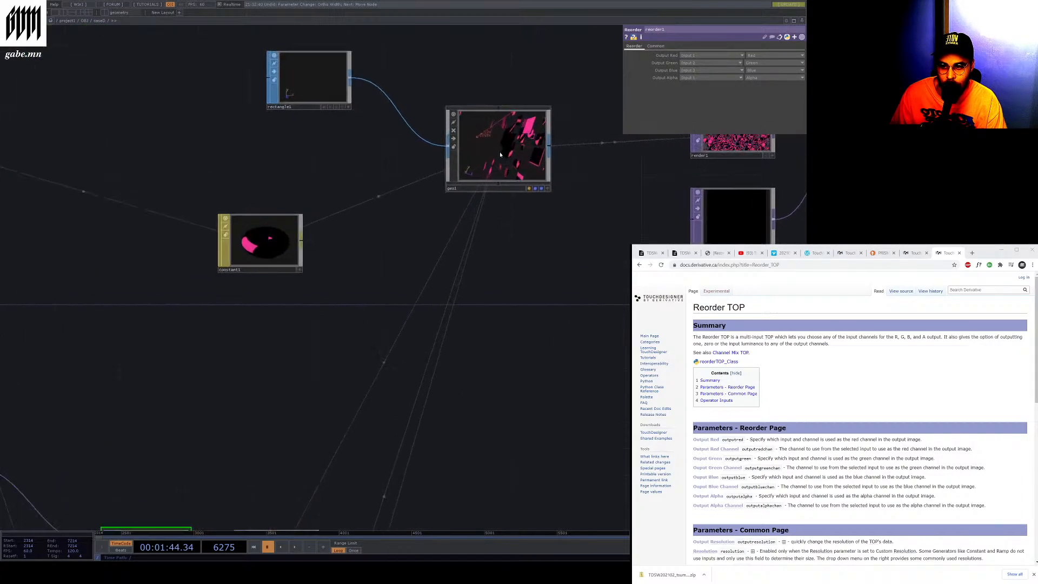
scroll(359, 371, down, 5)
scroll(400, 373, up, 6)
click(403, 377)
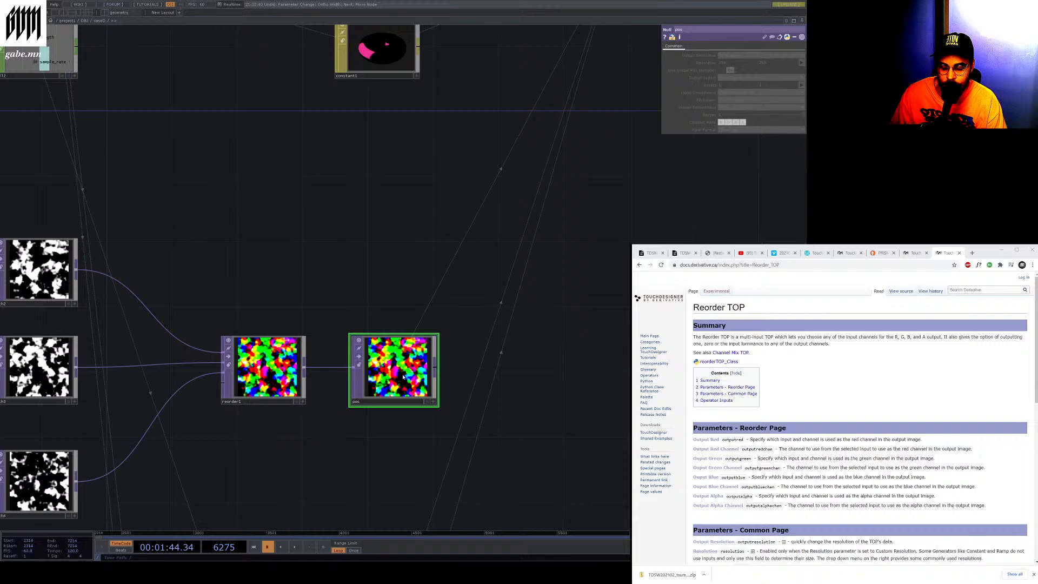
scroll(404, 377, down, 4)
scroll(401, 260, up, 6)
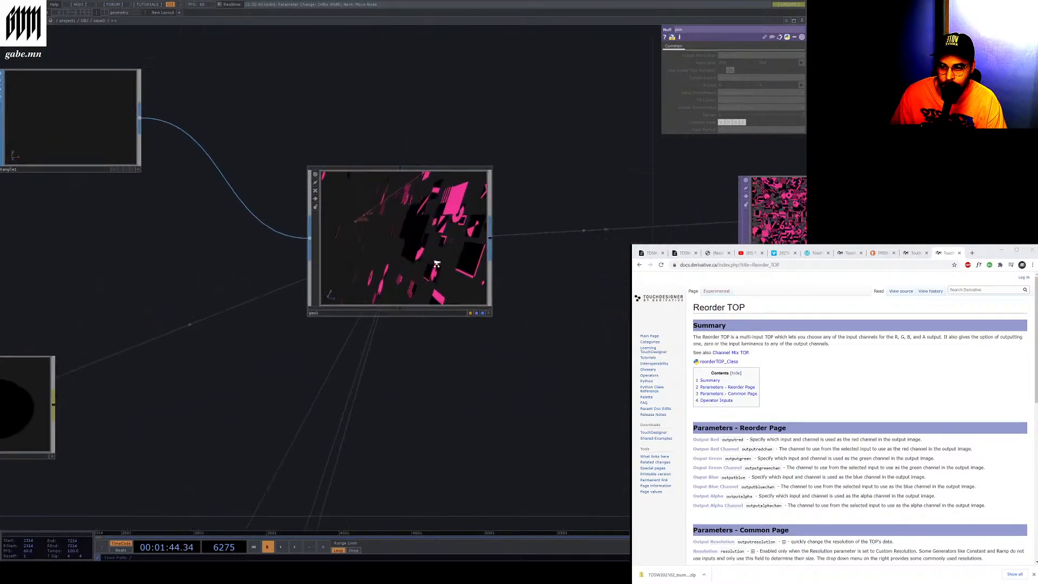
scroll(401, 259, up, 2)
scroll(401, 259, down, 6)
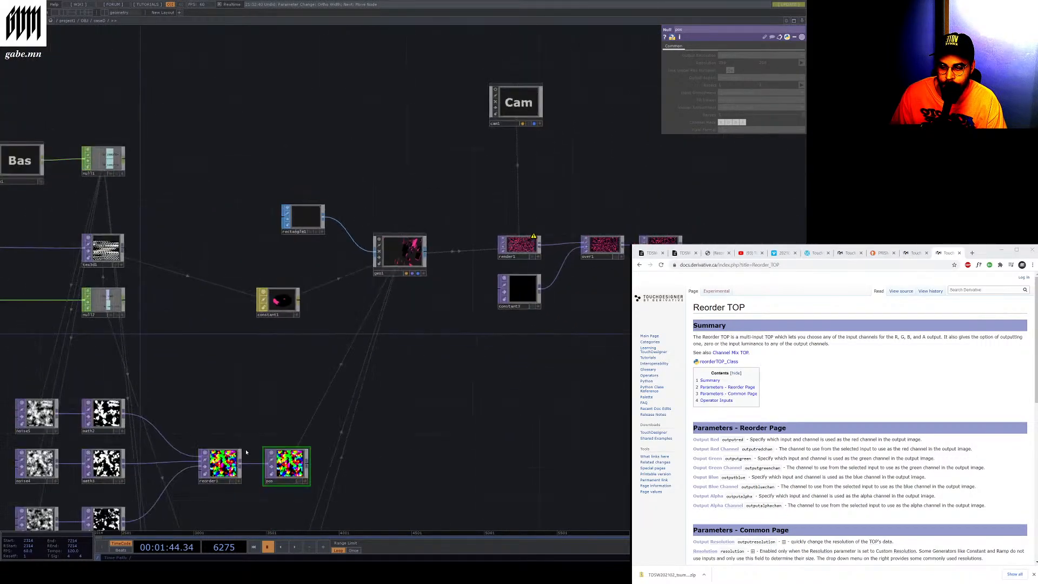
scroll(313, 476, up, 4)
scroll(312, 476, up, 2)
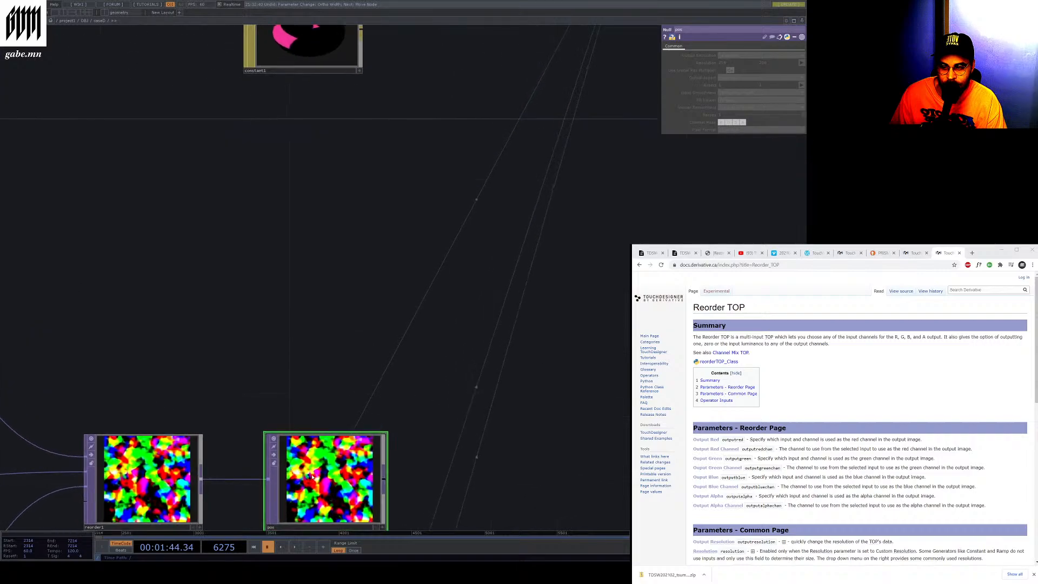
scroll(313, 476, down, 2)
scroll(313, 476, down, 4)
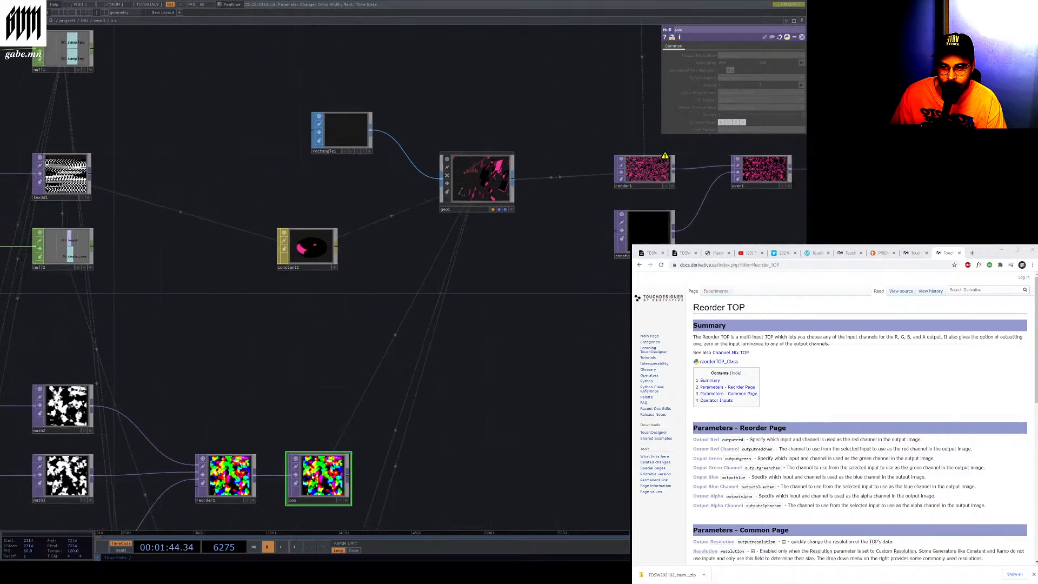
Select geo1 and open its Instance parameter page
scroll(453, 186, up, 3)
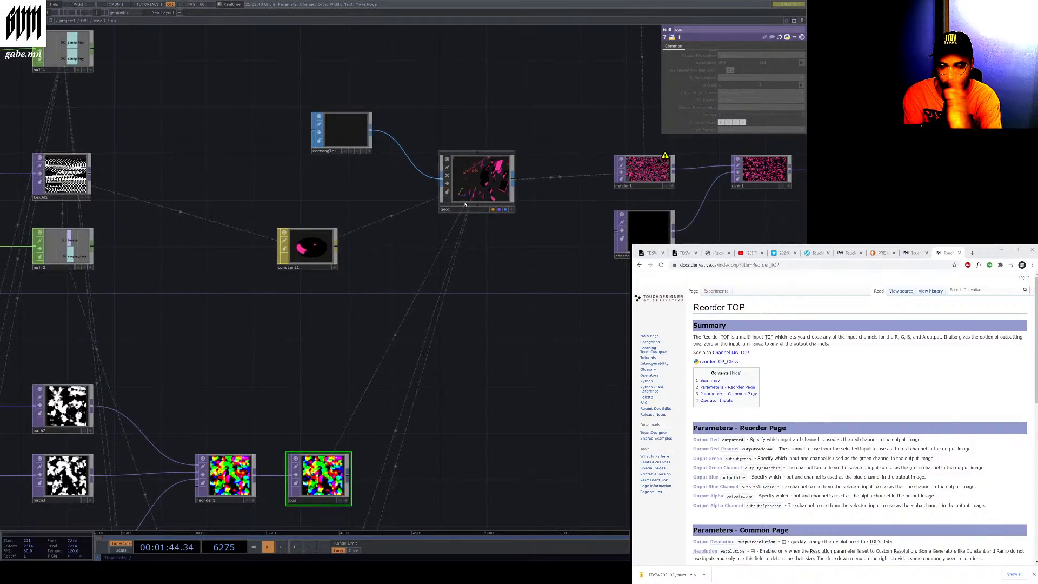
scroll(411, 346, up, 4)
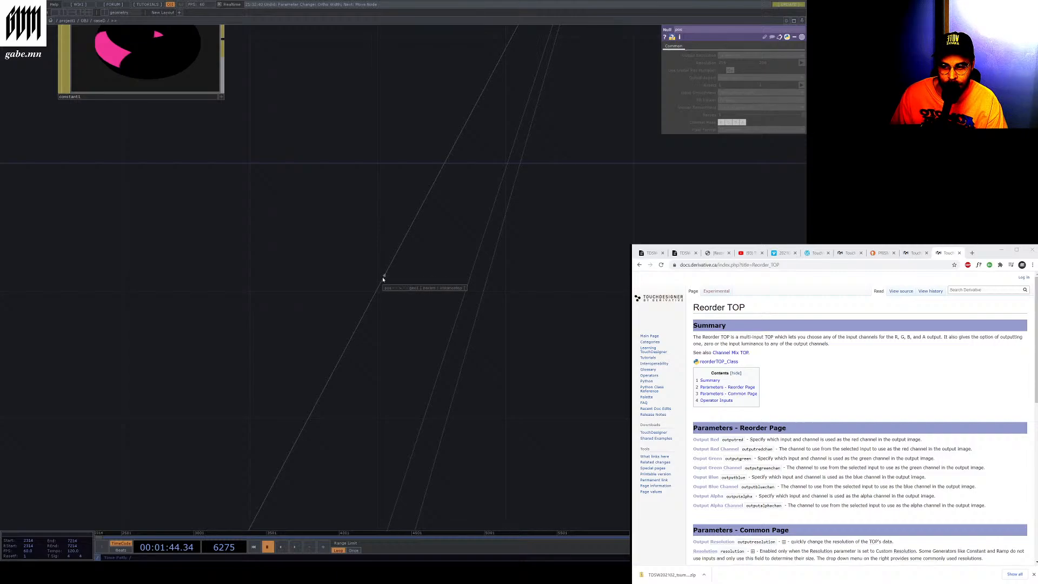
scroll(382, 279, down, 5)
click(465, 123)
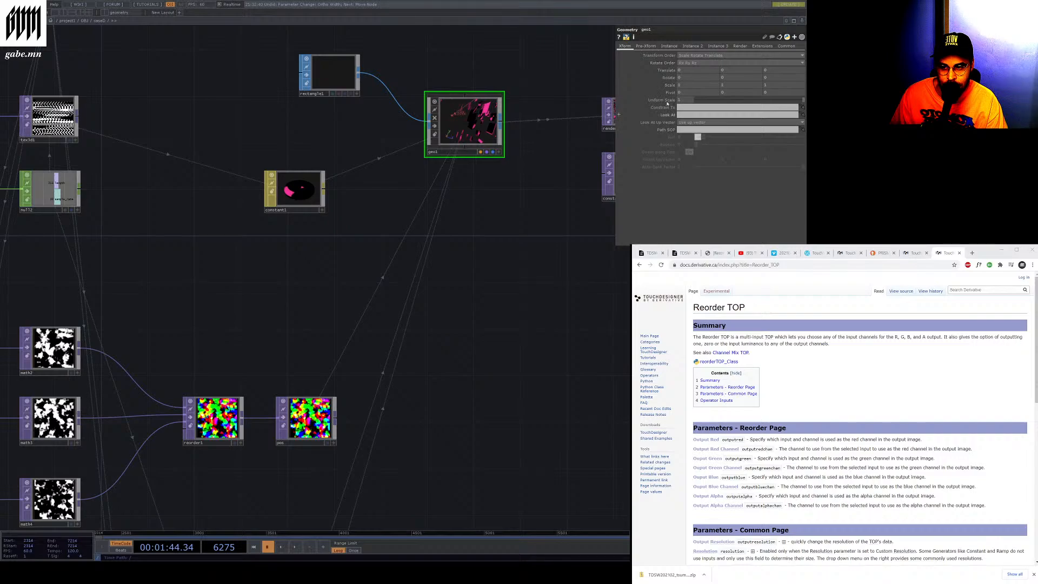
click(668, 46)
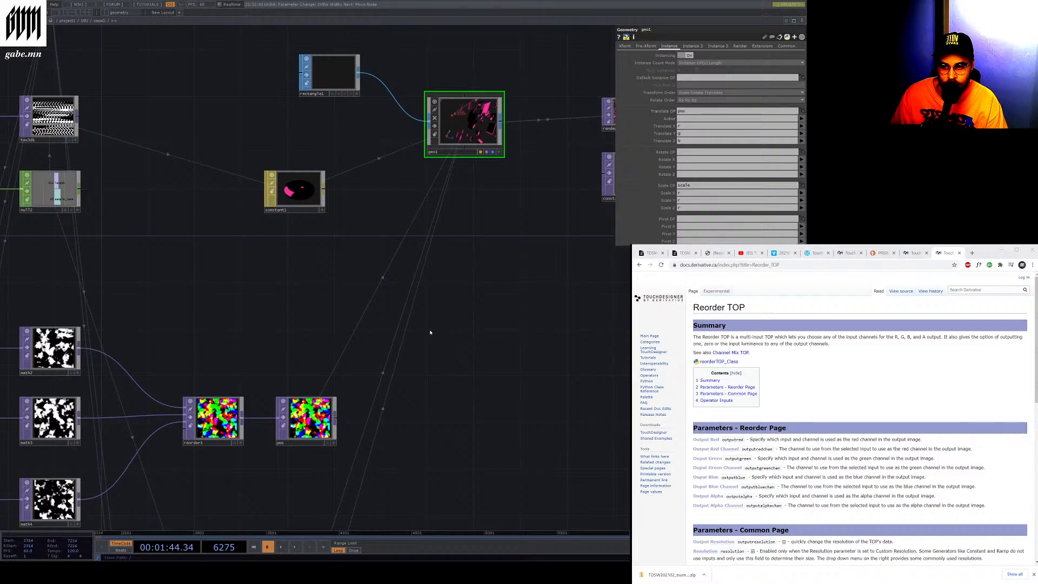
right_click(390, 265)
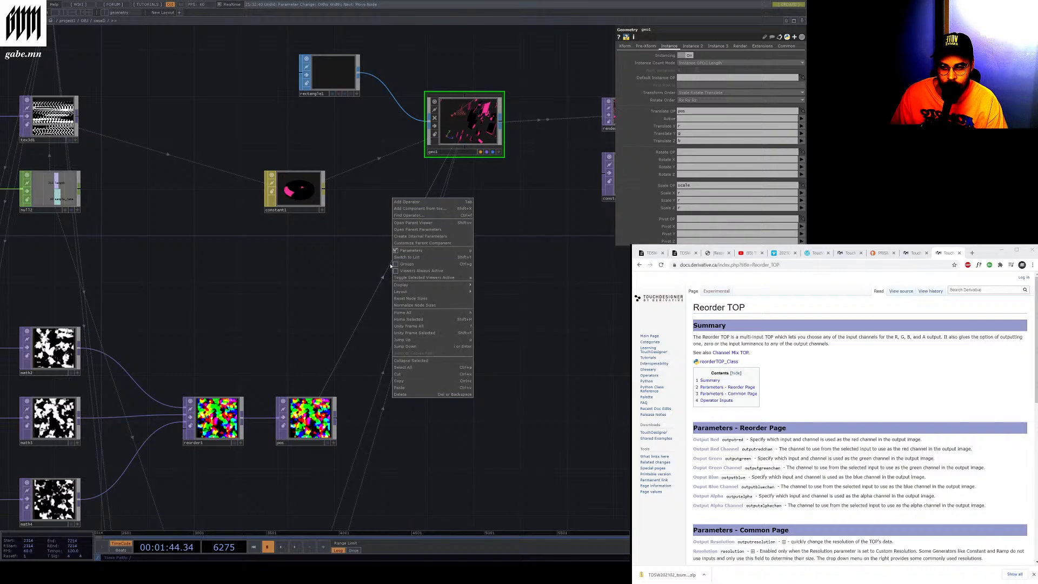
click(424, 394)
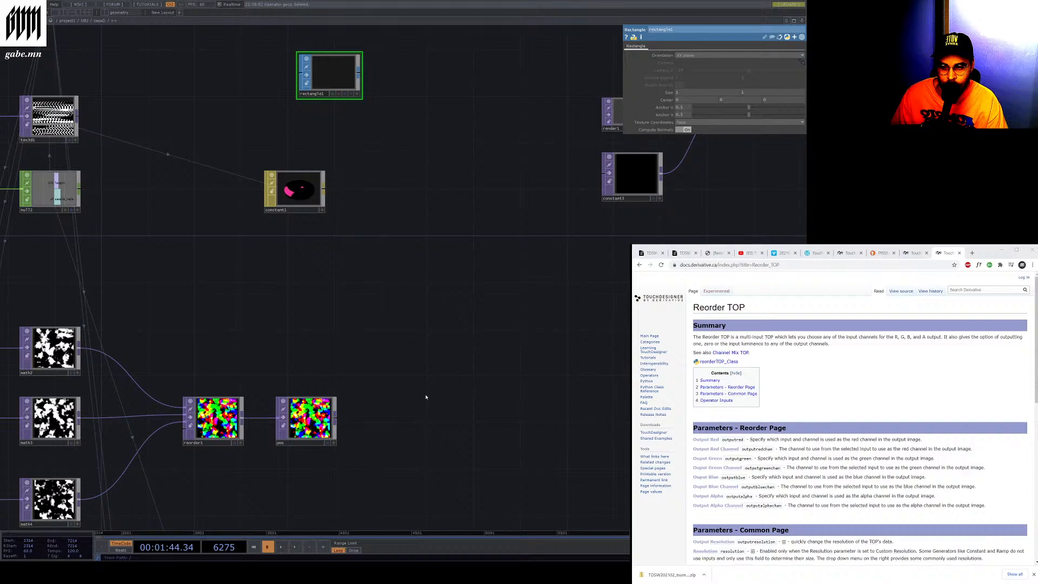
key(ctrl+z)
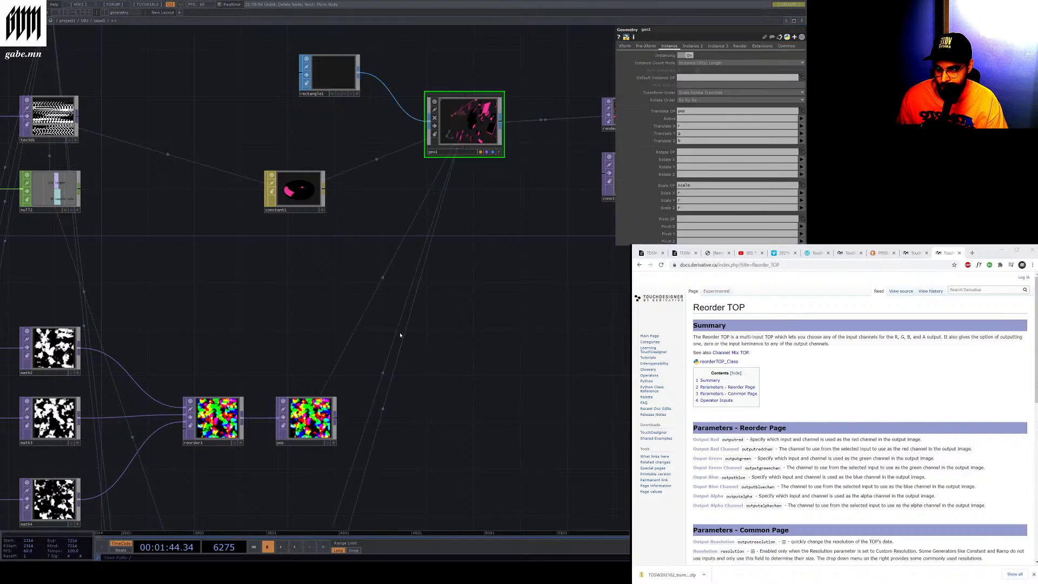
right_click(376, 294)
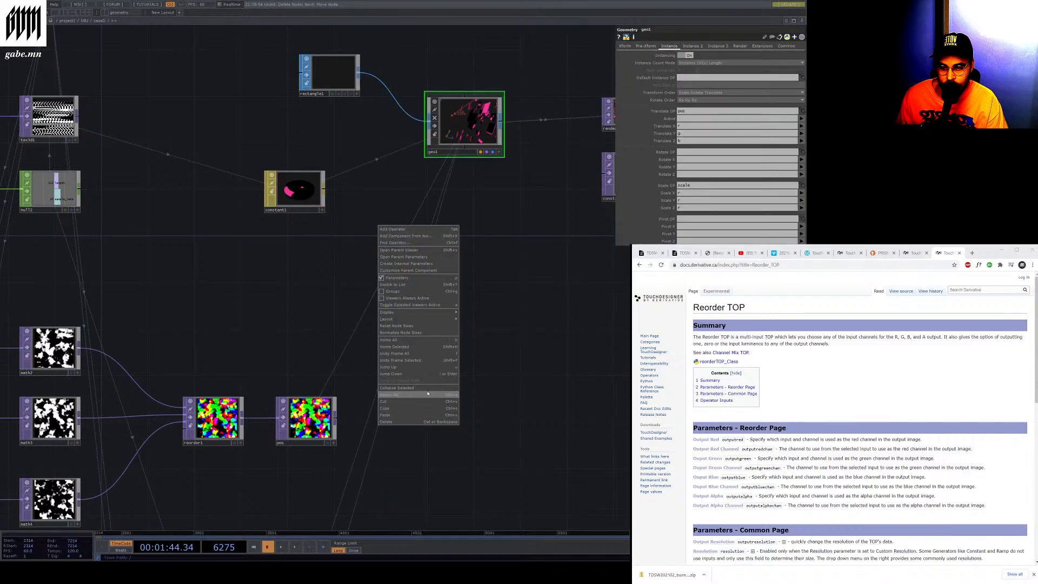
mouse_move(420, 314)
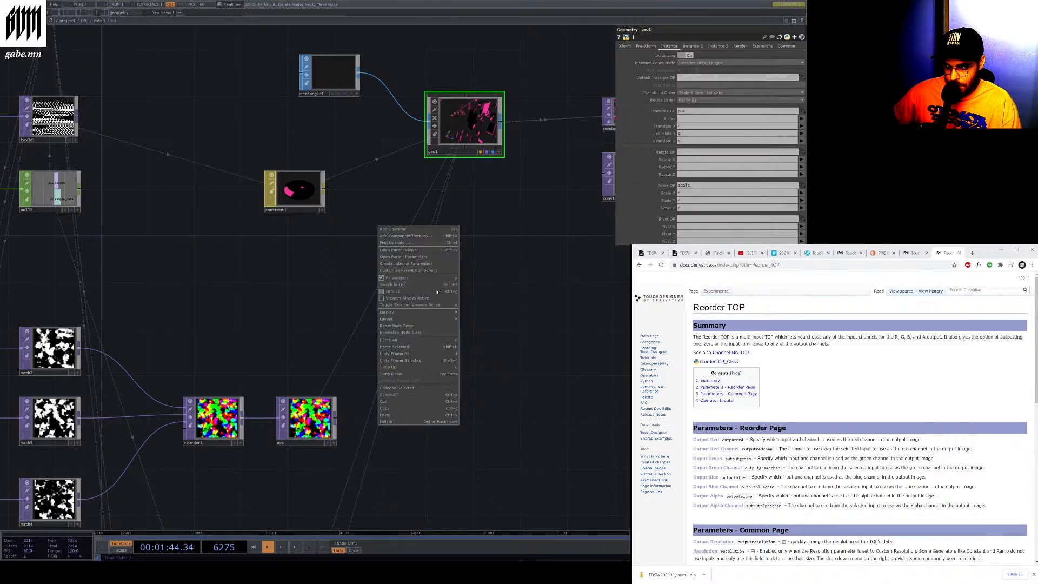
click(426, 263)
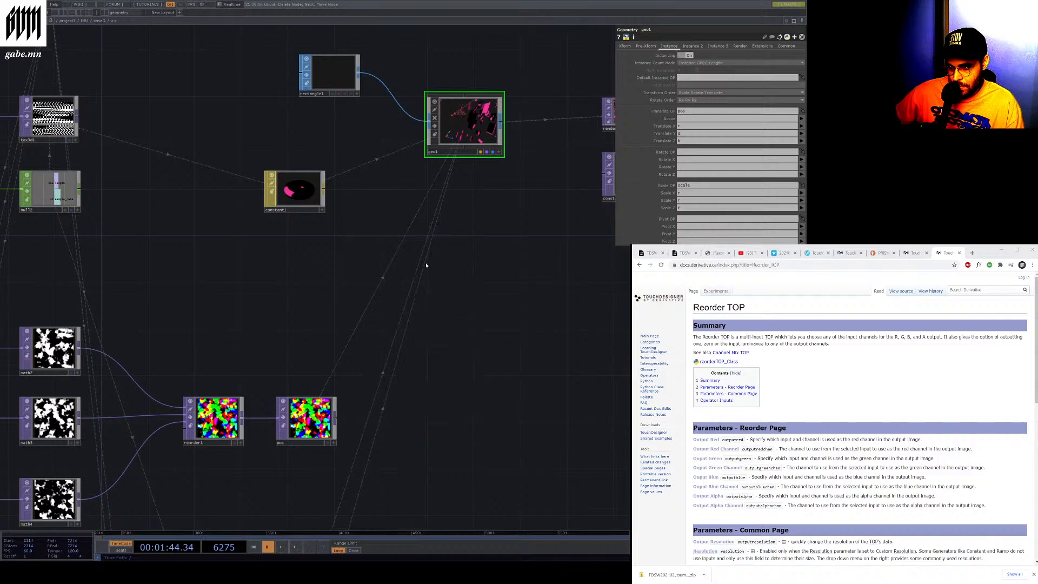
right_click(378, 287)
key(Escape)
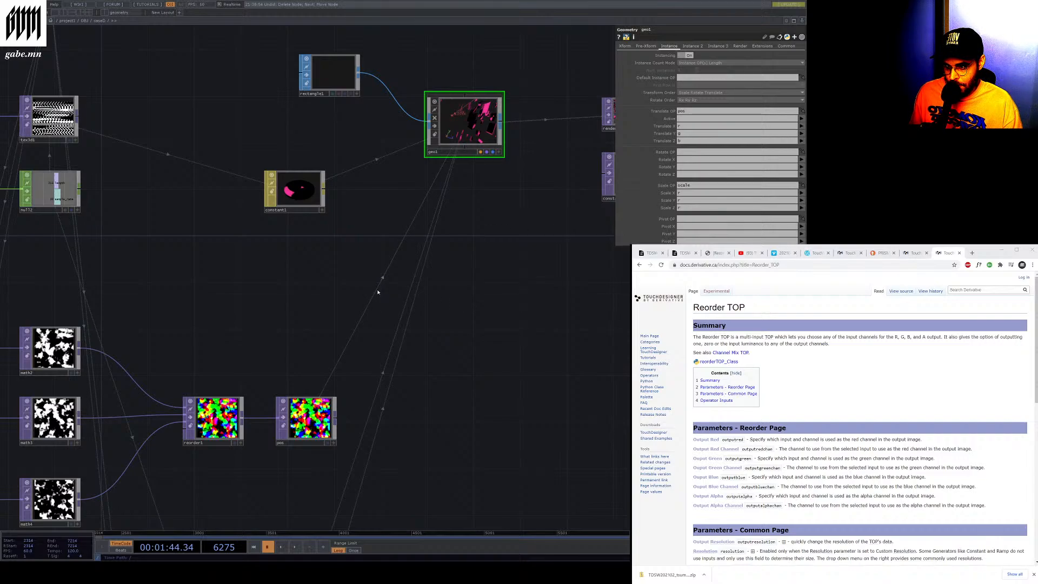
Drop the pos TOP onto geo1 to set it as the Rotate OP, Scale OP and Default Instance OP
drag(321, 422, 472, 130)
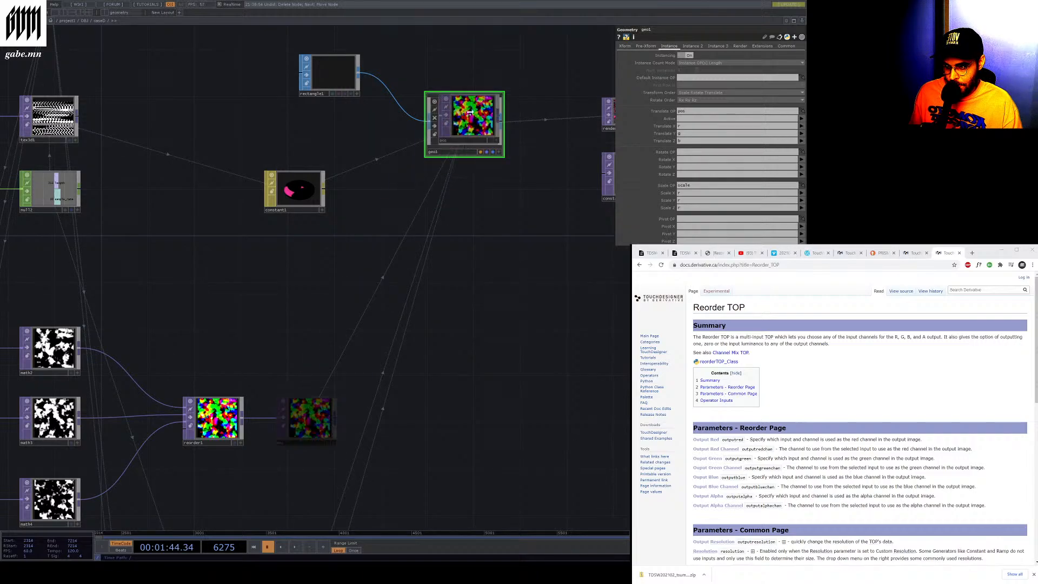
click(498, 81)
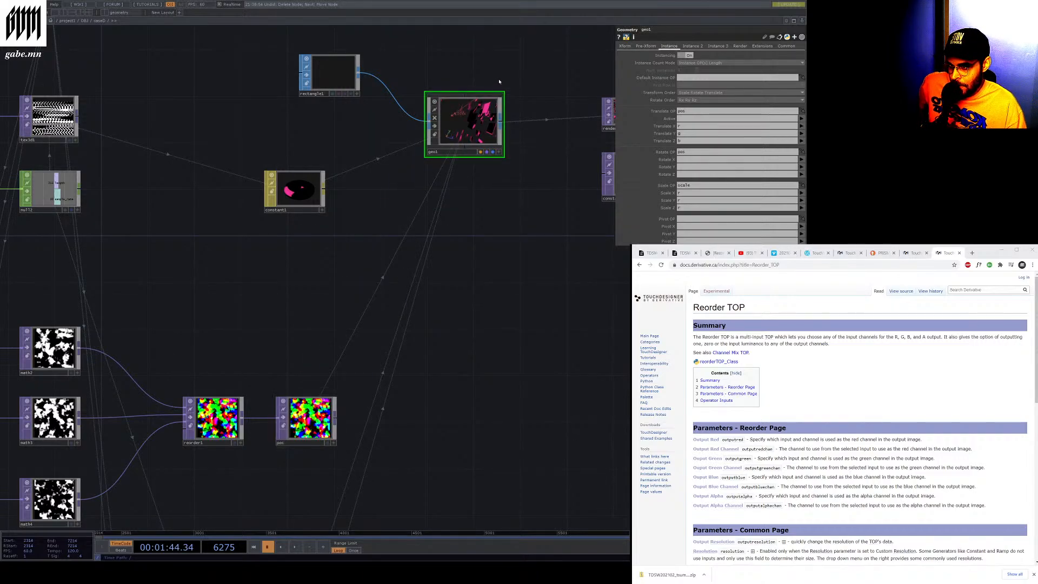
drag(317, 418, 492, 103)
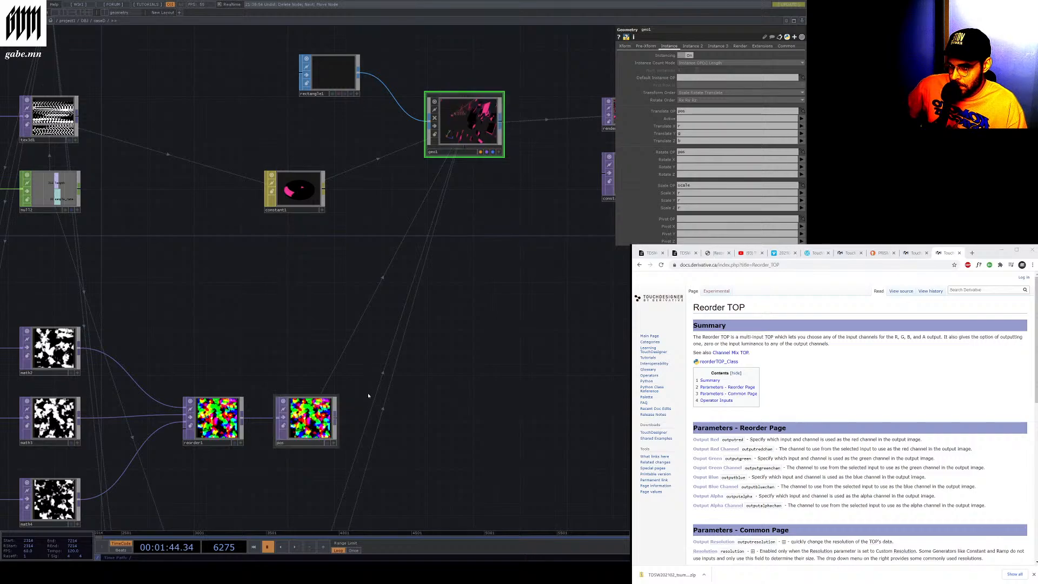
click(484, 77)
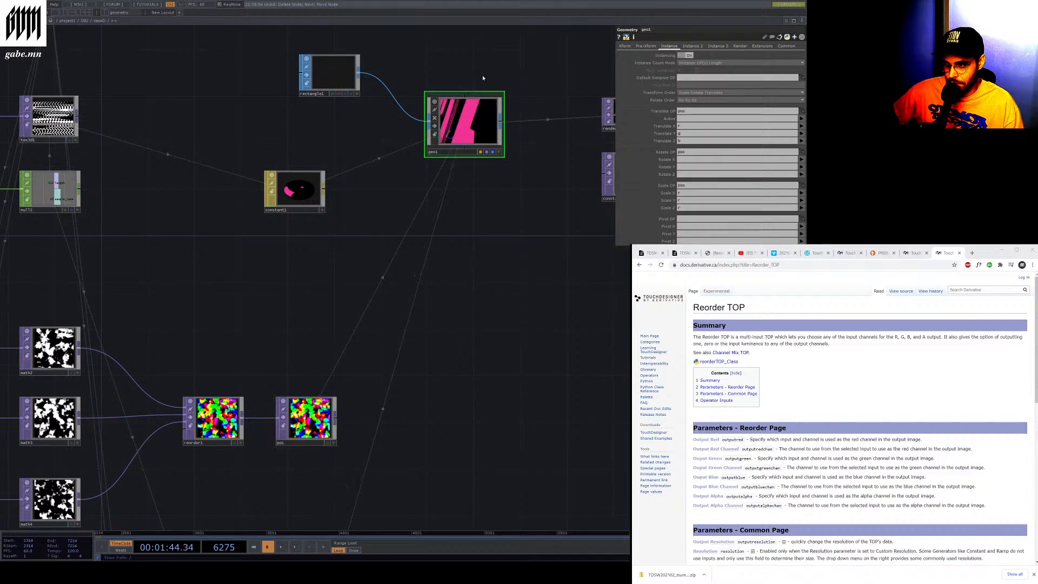
drag(308, 419, 481, 121)
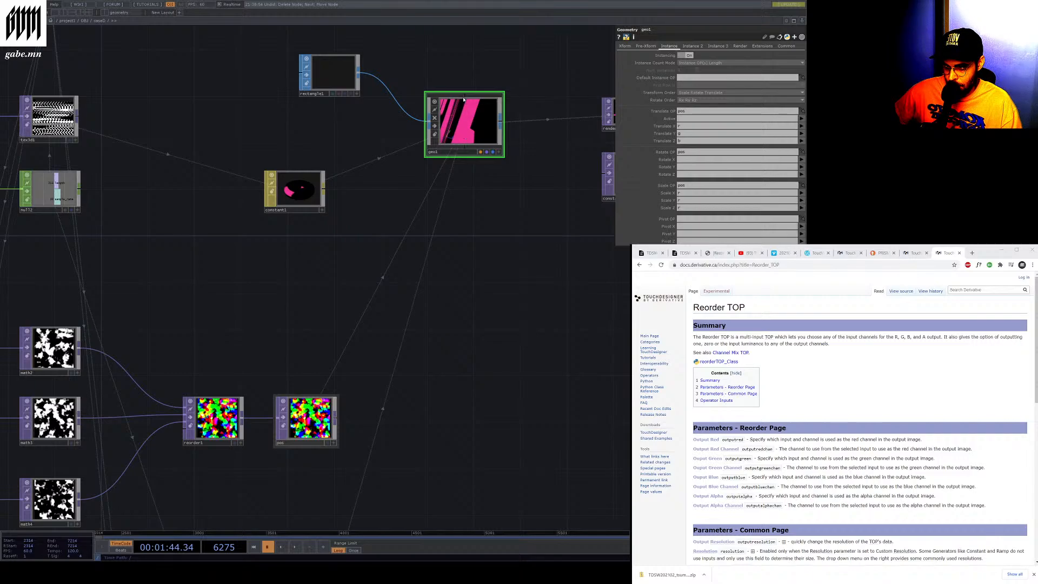
drag(309, 419, 458, 138)
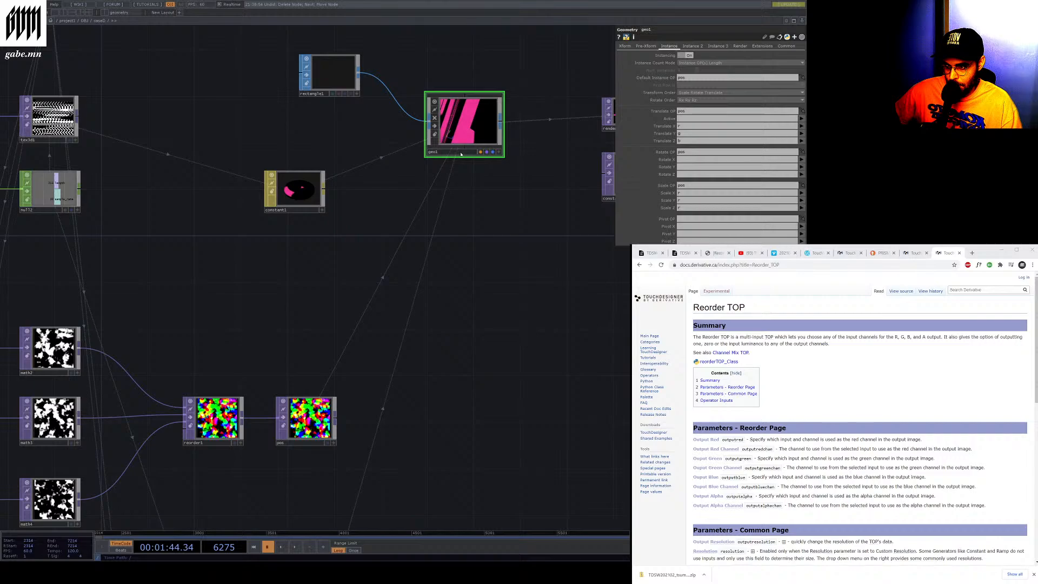
drag(471, 185, 470, 183)
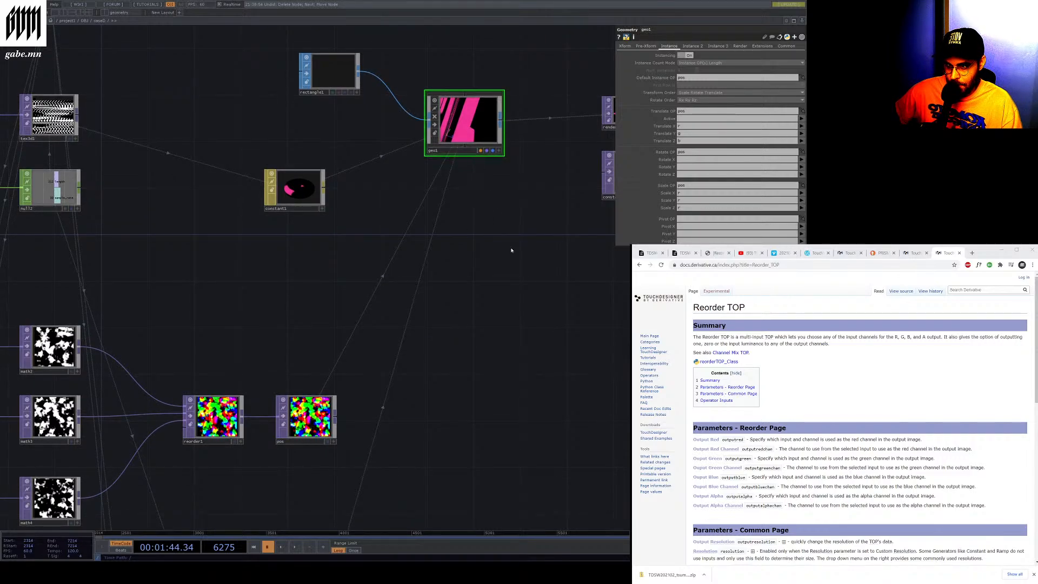
Browse geo1's Instance 2, Instance 3 and Render parameter pages before returning to the Instance page
scroll(643, 173, down, 6)
scroll(644, 173, up, 5)
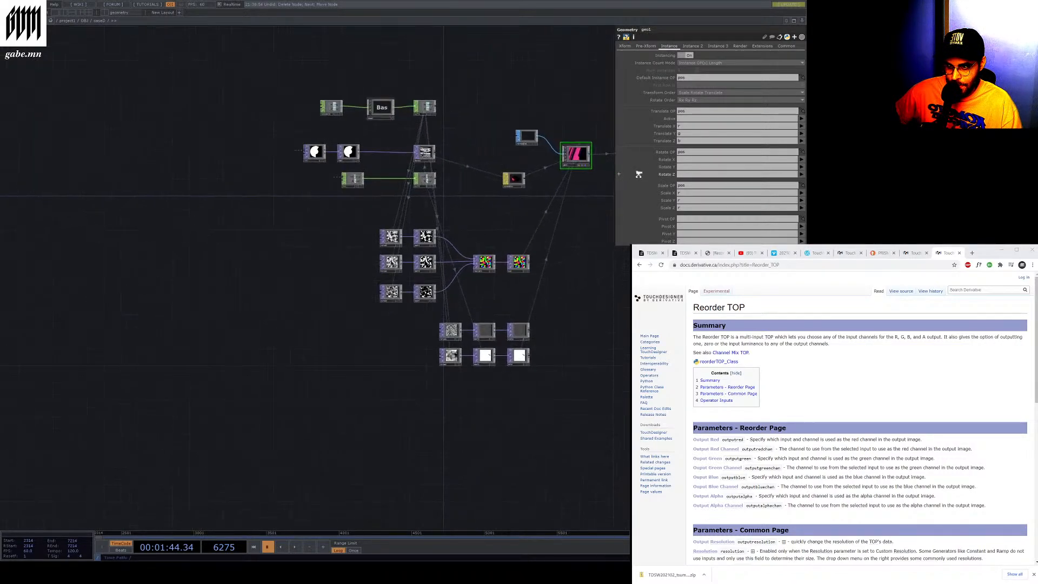
click(690, 46)
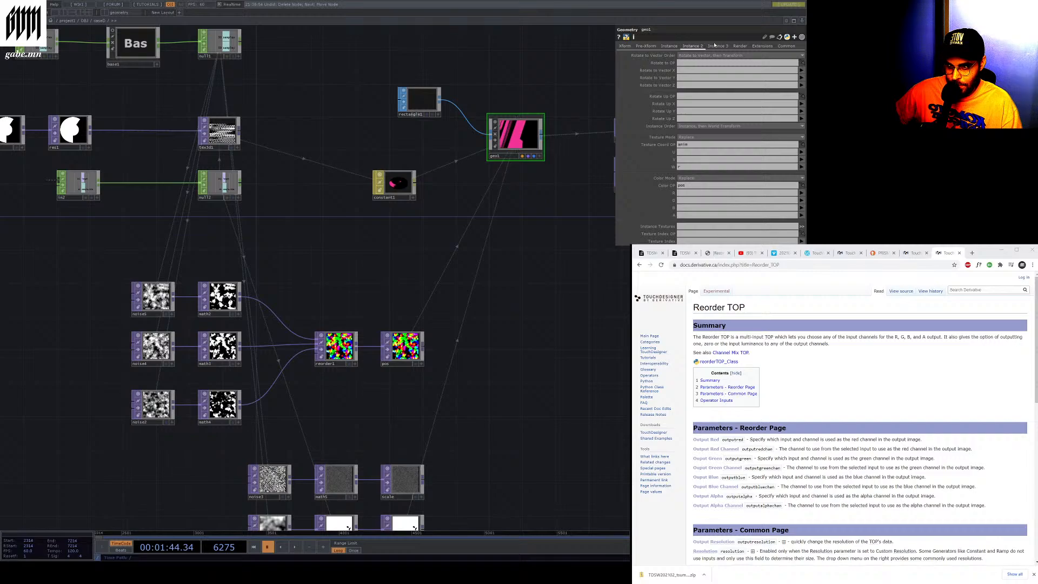
click(716, 46)
click(739, 46)
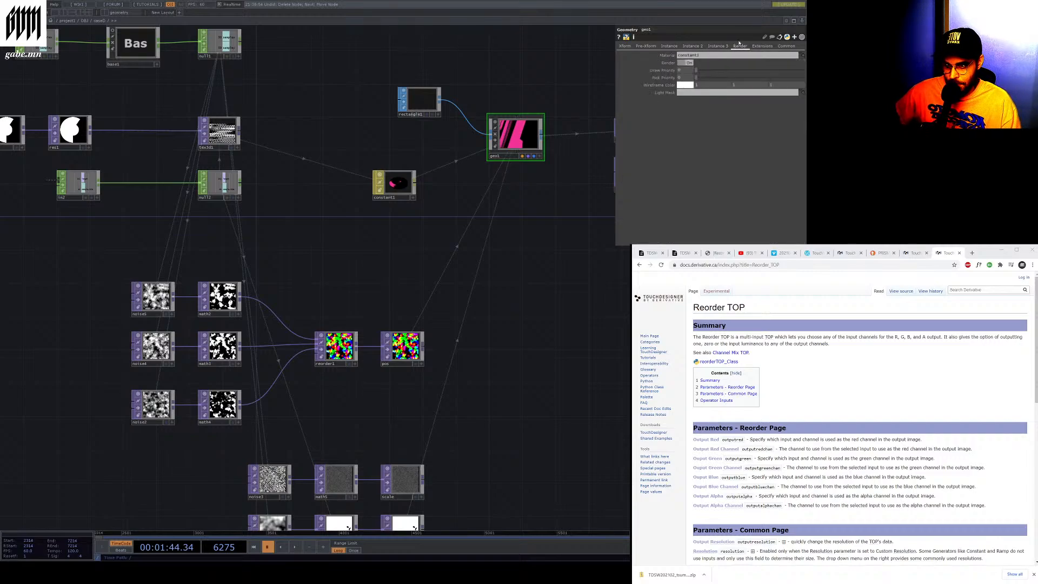
click(663, 47)
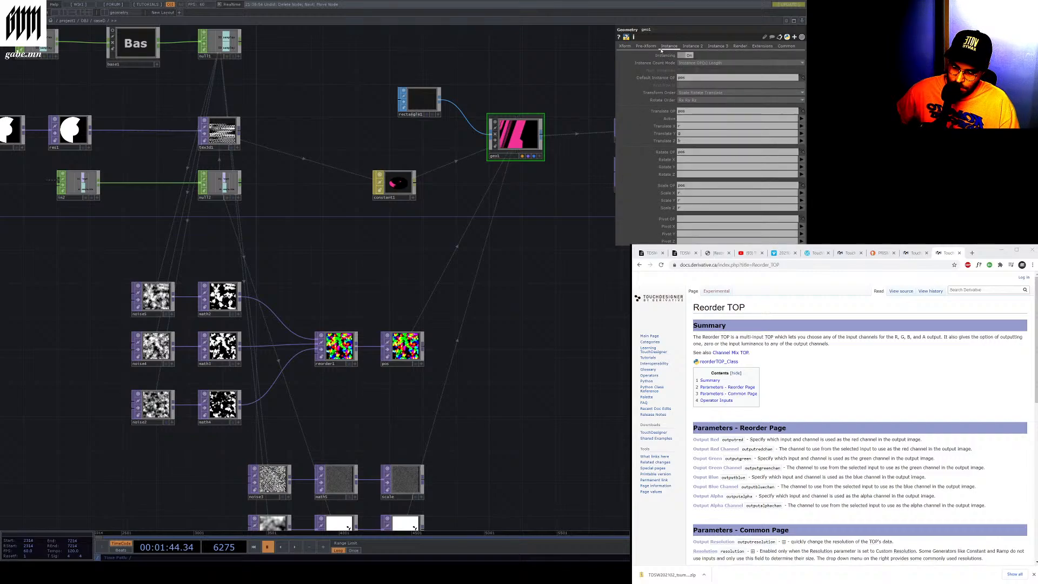
scroll(661, 50, up, 3)
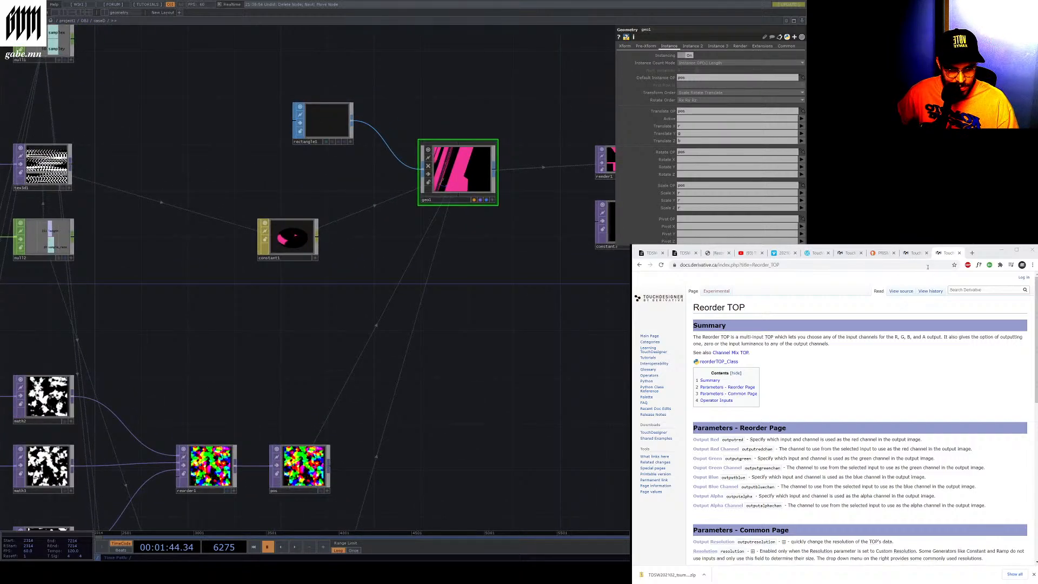
Switch to the Geometry COMP documentation tab and jump to its Instance Page parameters section
click(912, 254)
scroll(768, 352, down, 2)
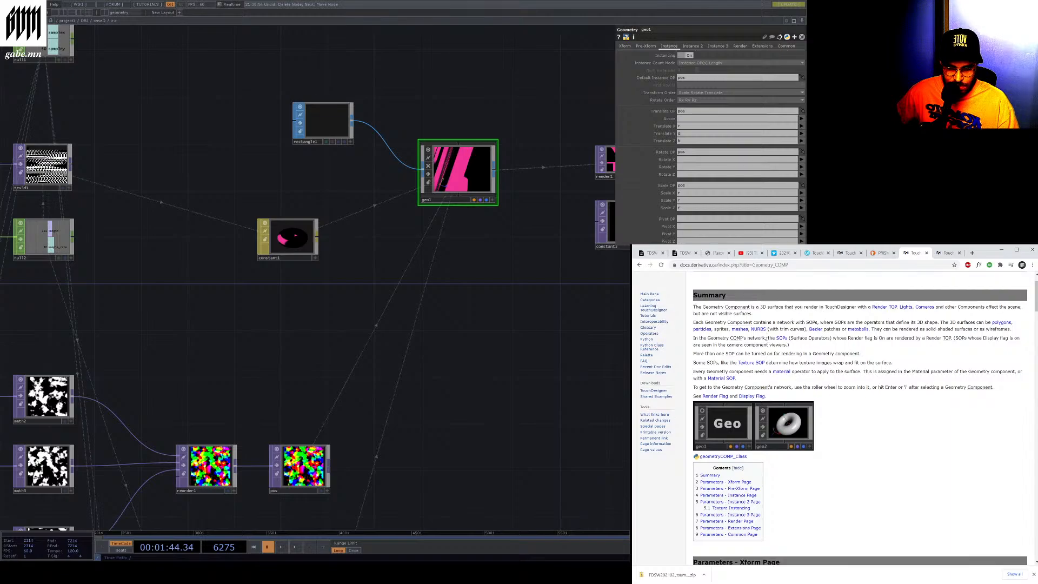
scroll(766, 339, down, 5)
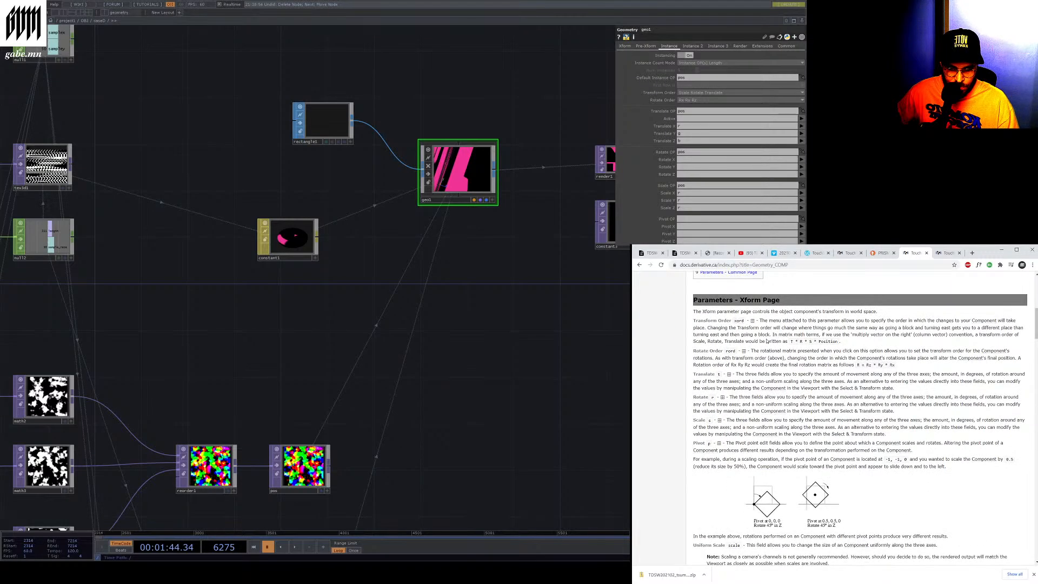
scroll(767, 341, down, 4)
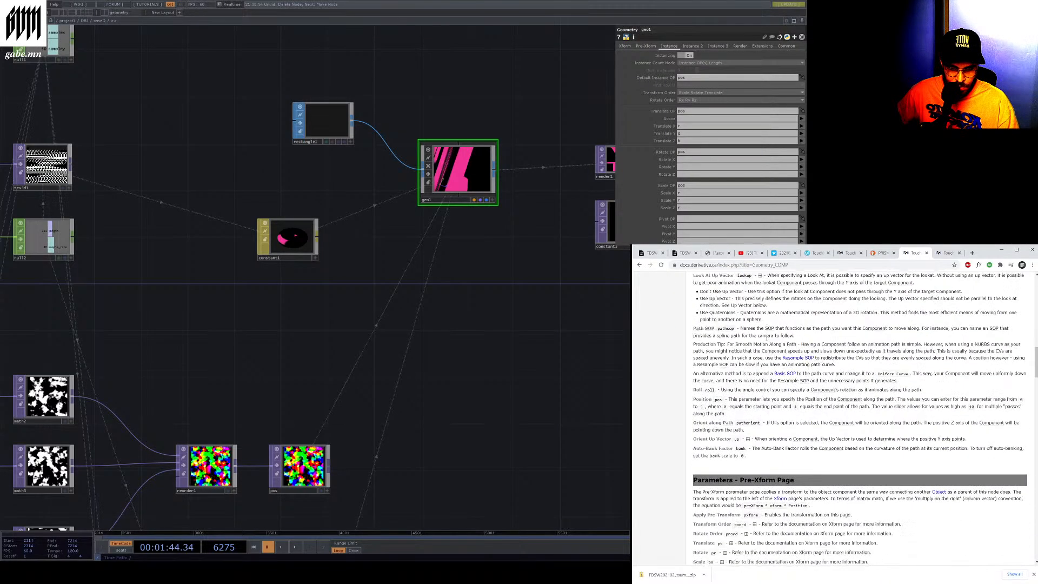
scroll(767, 341, up, 6)
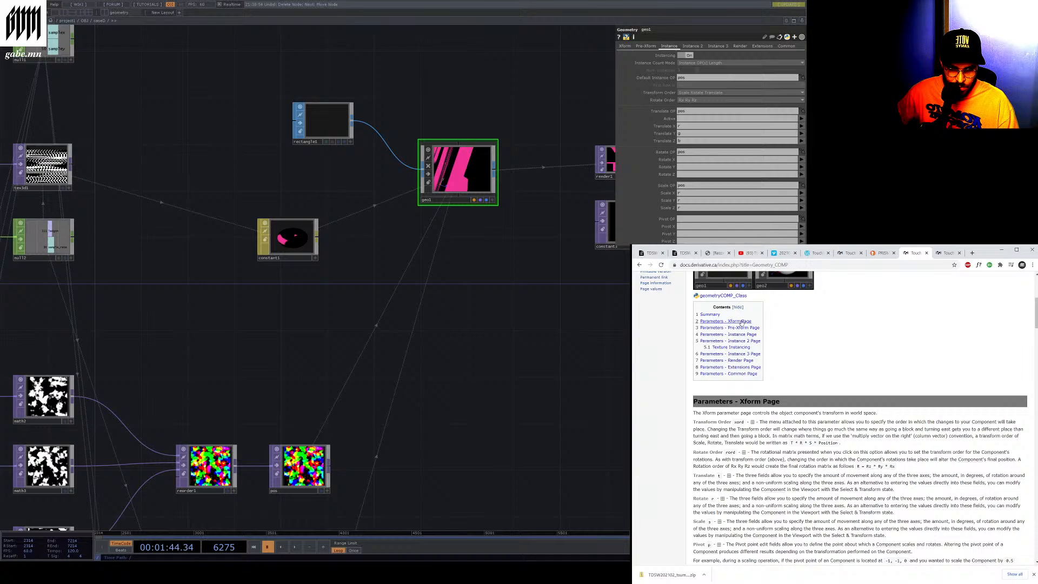
click(744, 334)
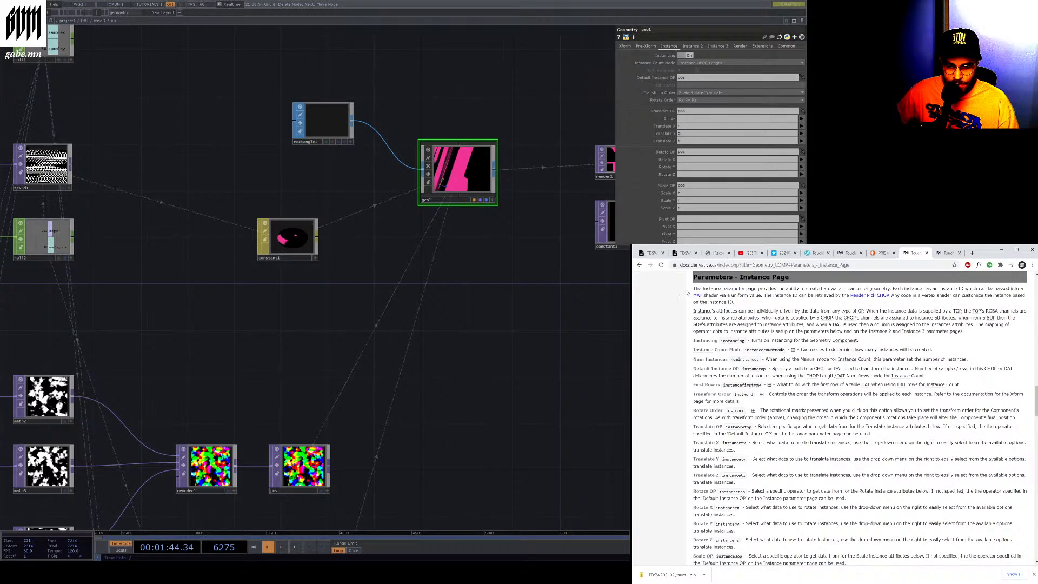
Highlight the documentation paragraph explaining how TOP, CHOP, SOP and DAT data map to instance attributes
drag(688, 292, 757, 291)
click(757, 291)
drag(843, 288, 907, 295)
click(901, 297)
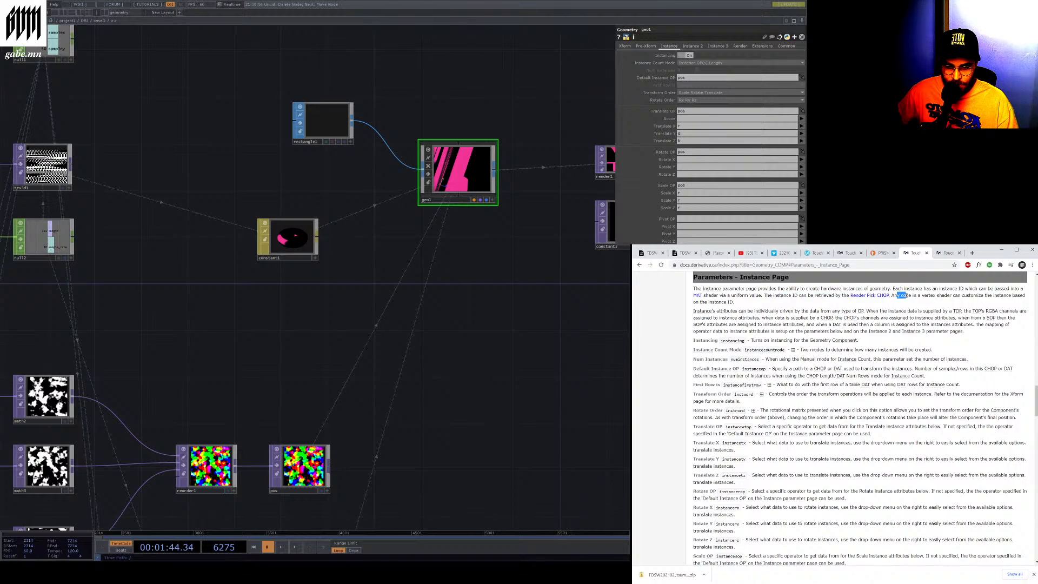
drag(907, 296, 921, 311)
click(746, 313)
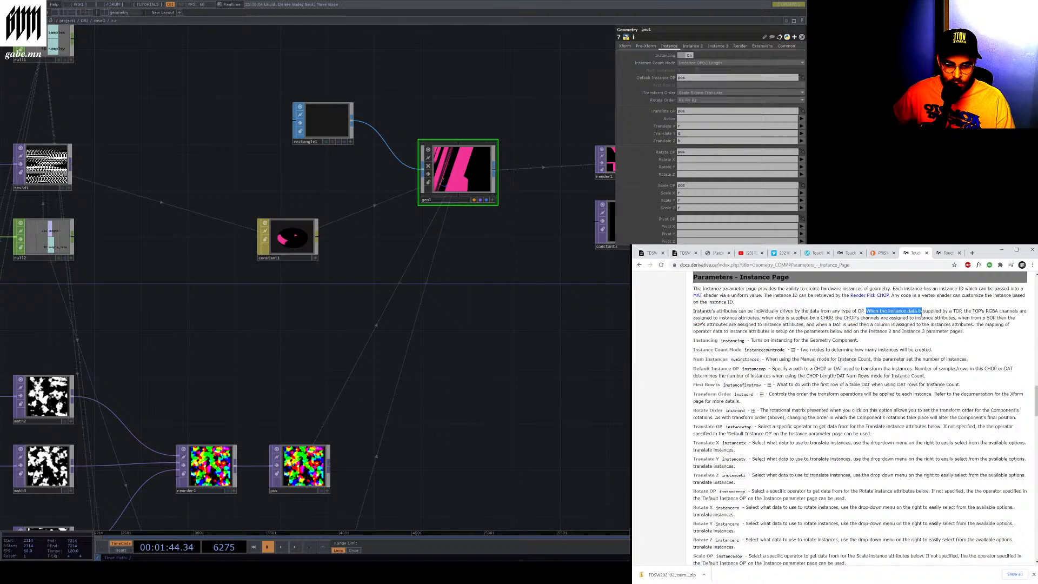
drag(716, 318, 813, 332)
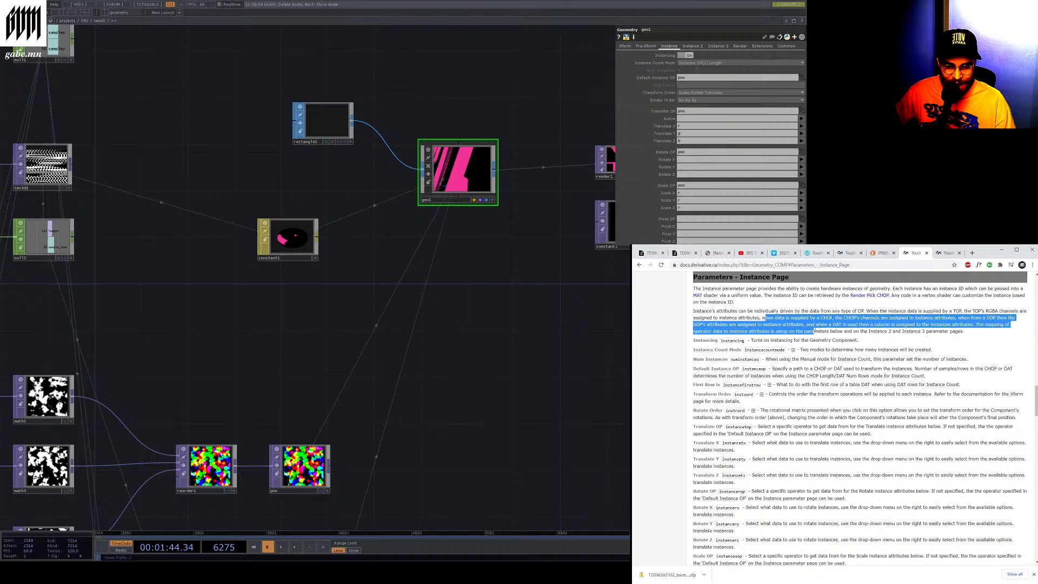
drag(813, 332, 955, 332)
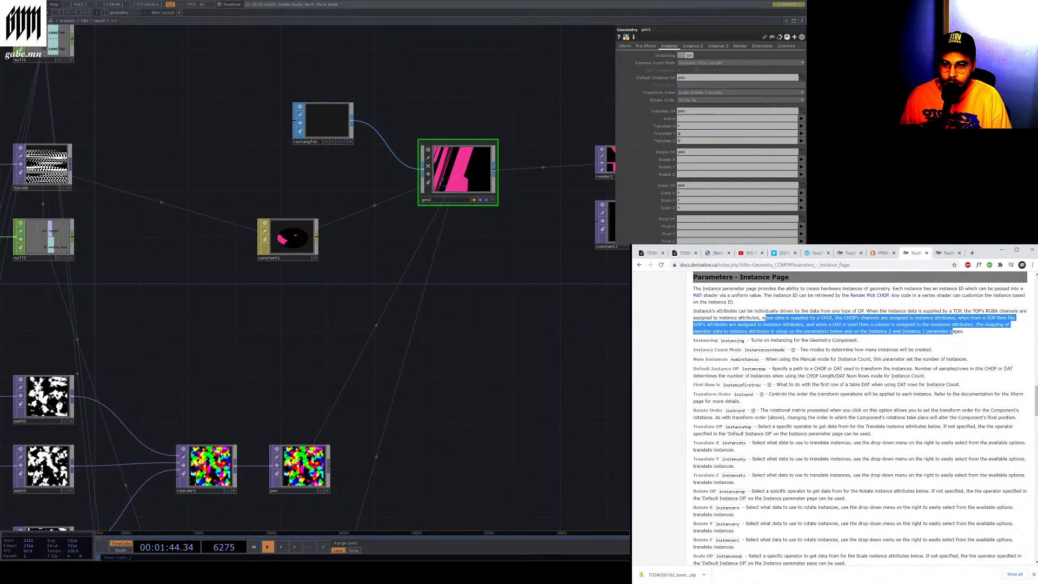
Switch geo1's Instancing off, back on, and off again to compare the rendered output
click(686, 56)
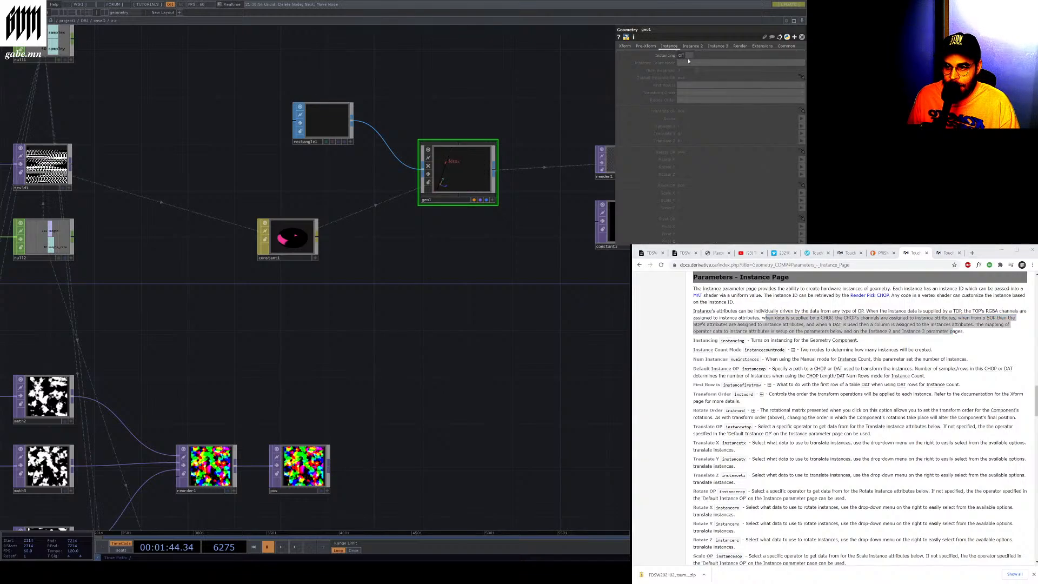
click(686, 56)
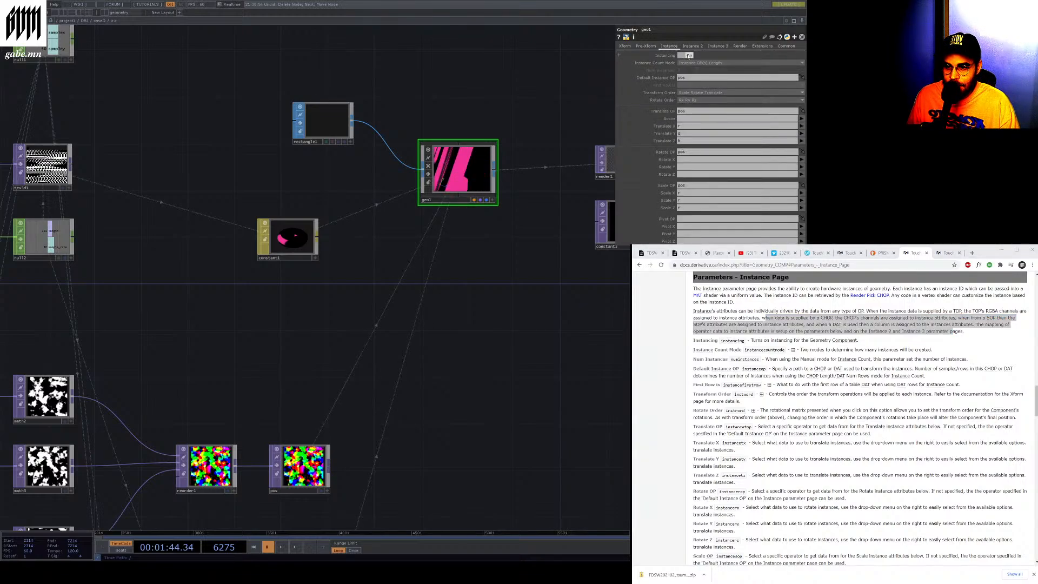
click(684, 56)
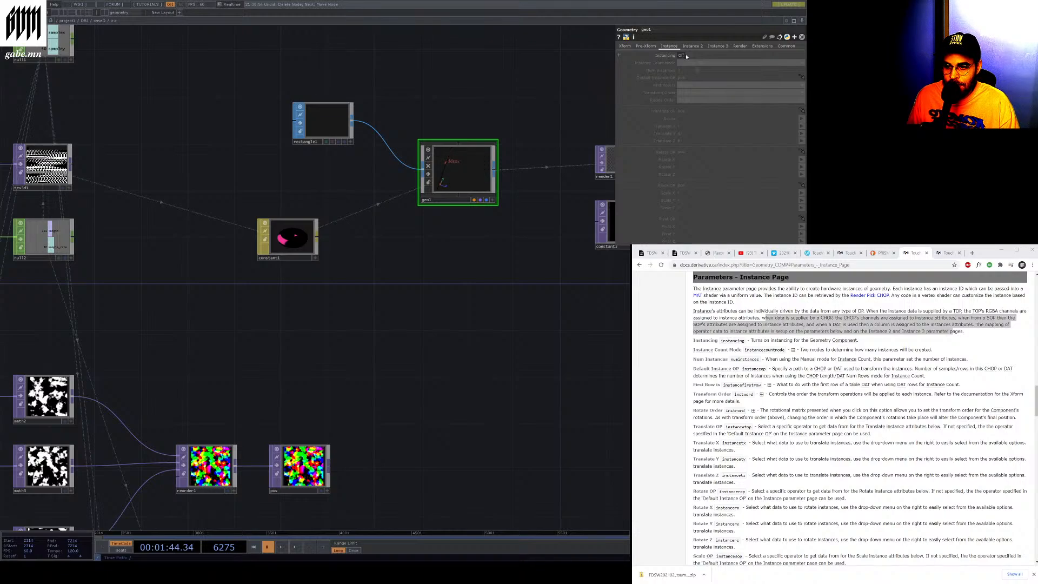
Turn geo1's Instancing on, set Instance Count Mode to Manual, and raise Num Instances with its slider
click(686, 56)
click(687, 56)
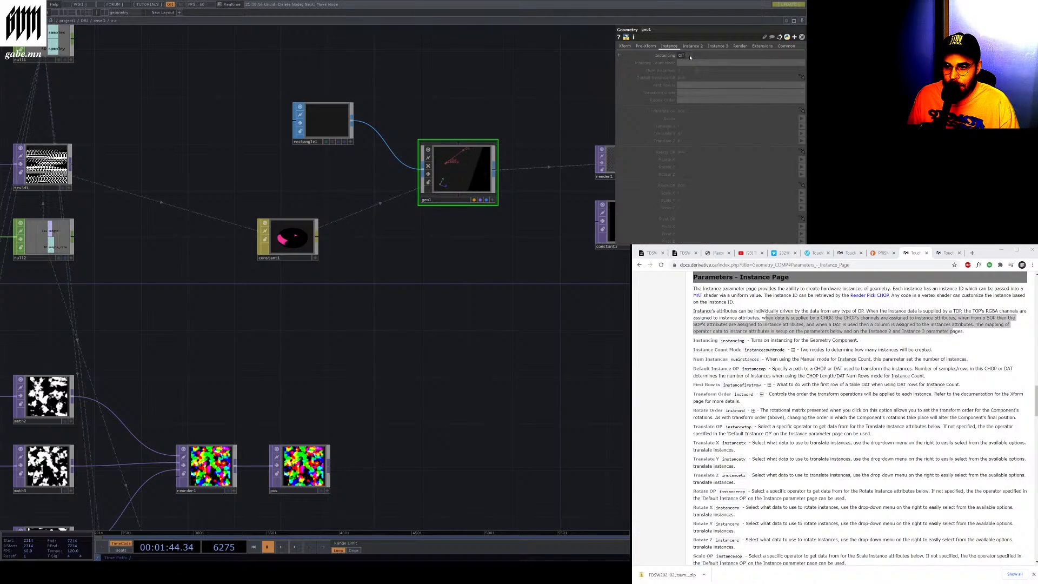
click(688, 56)
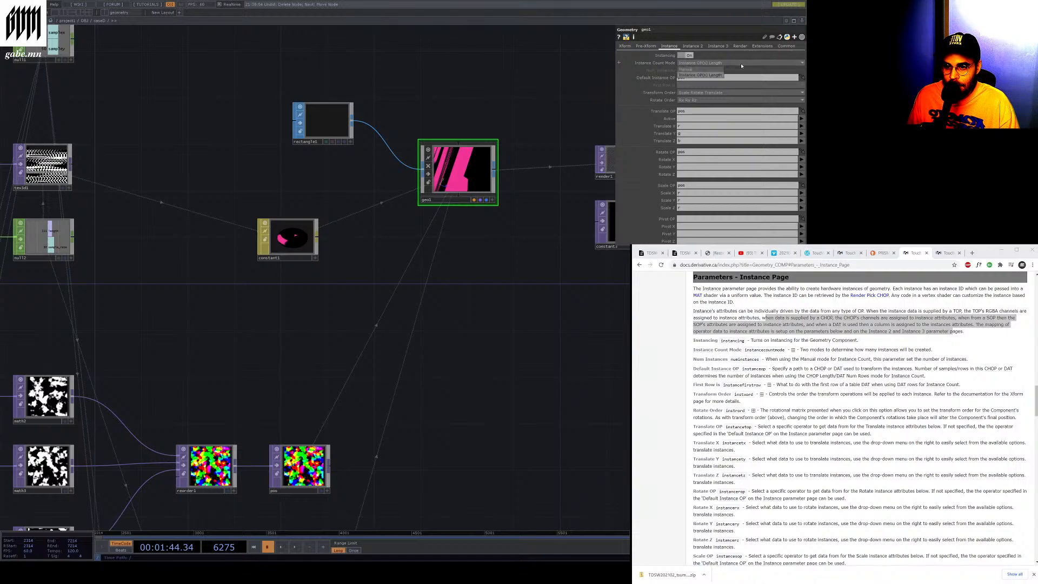
click(708, 65)
click(703, 69)
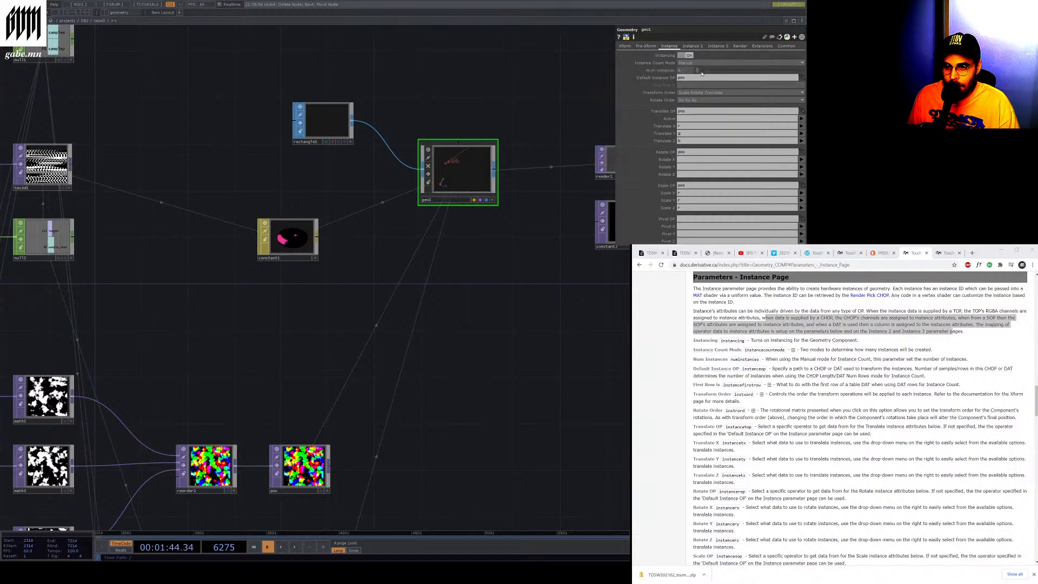
drag(697, 70, 800, 87)
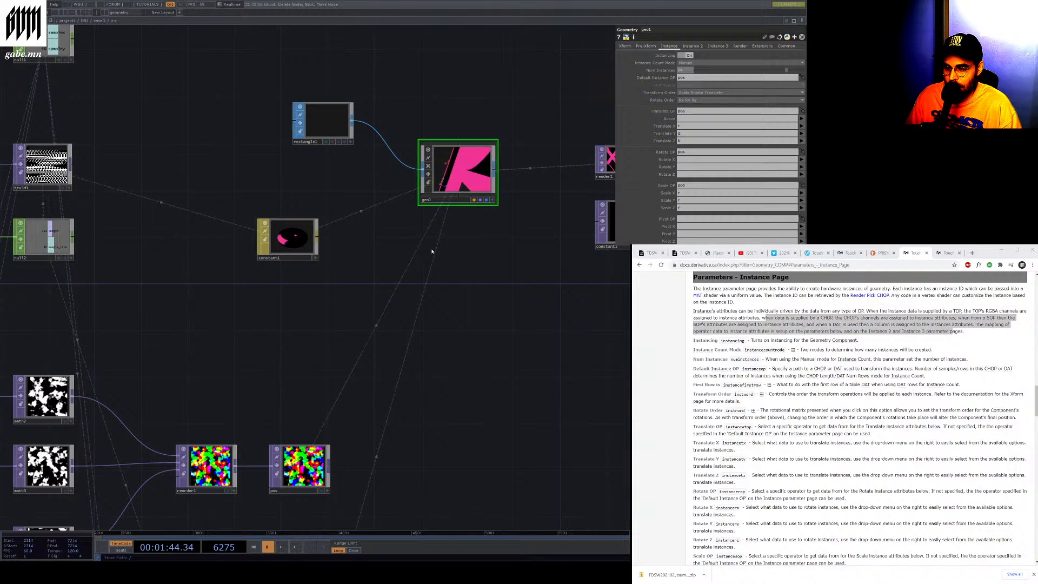
scroll(432, 251, down, 3)
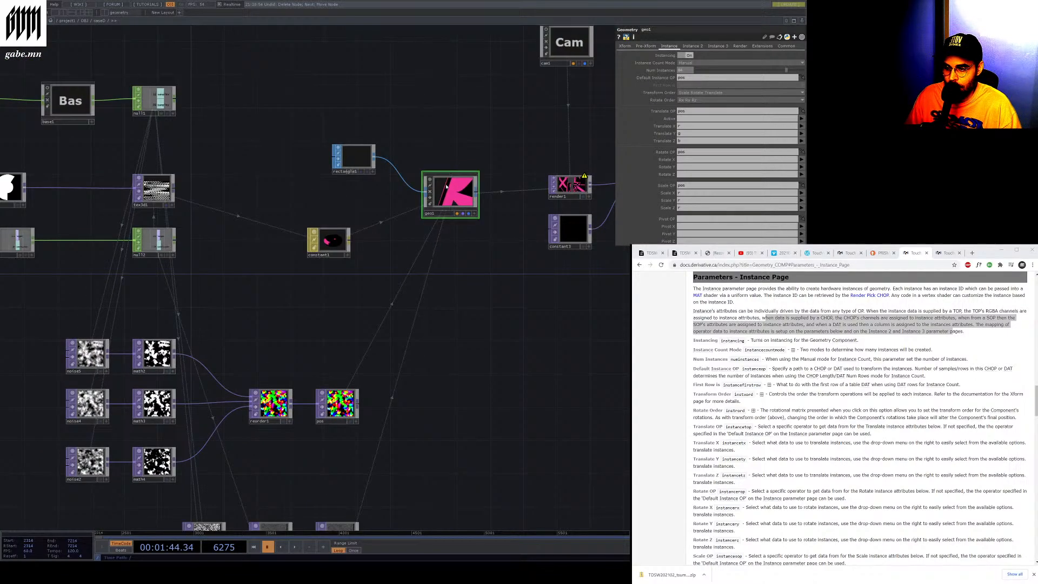
scroll(451, 198, down, 2)
scroll(338, 350, up, 1)
drag(339, 350, 355, 325)
scroll(355, 326, up, 2)
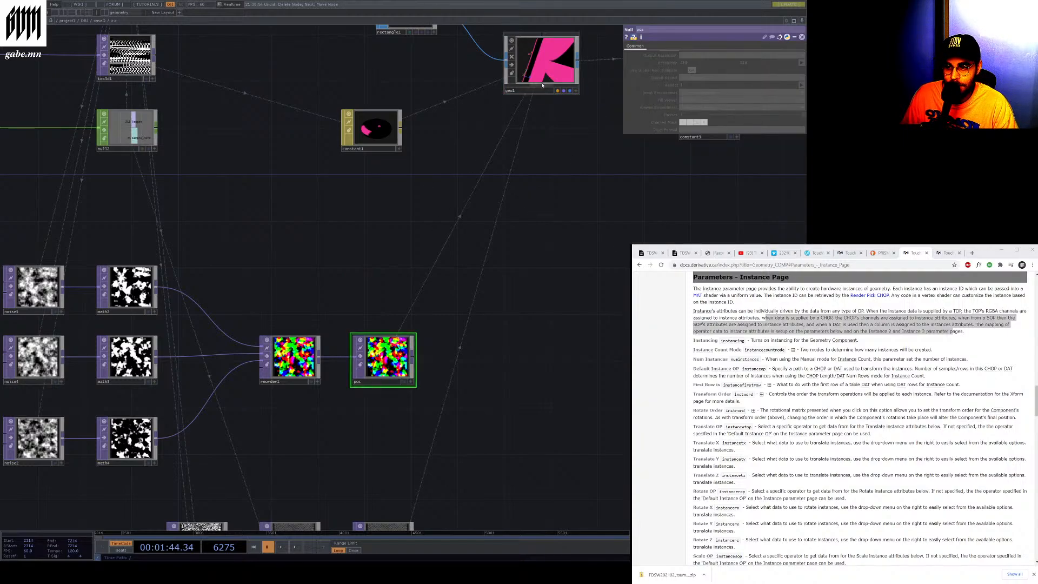
right_click(481, 180)
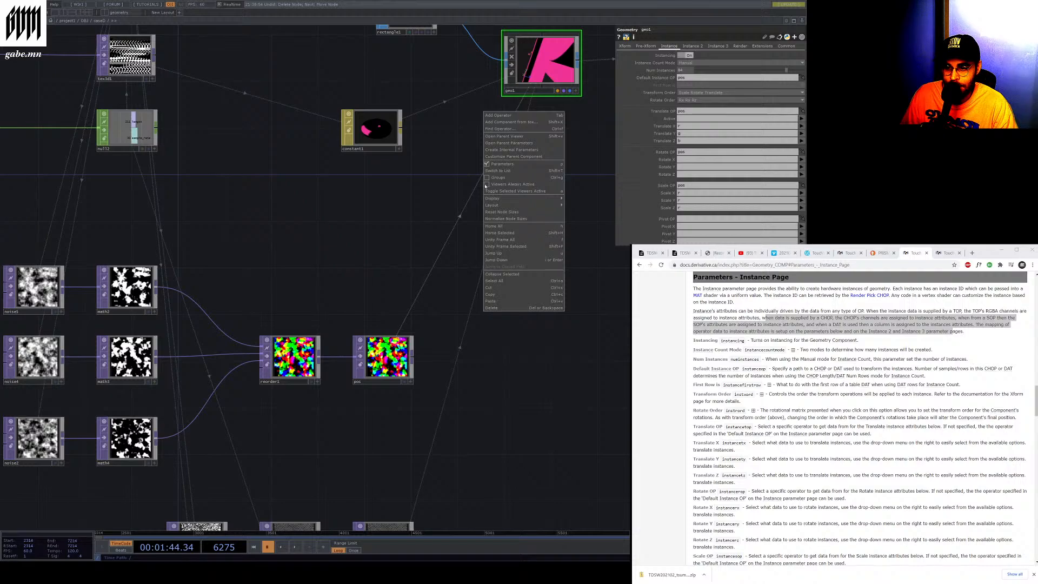
click(511, 274)
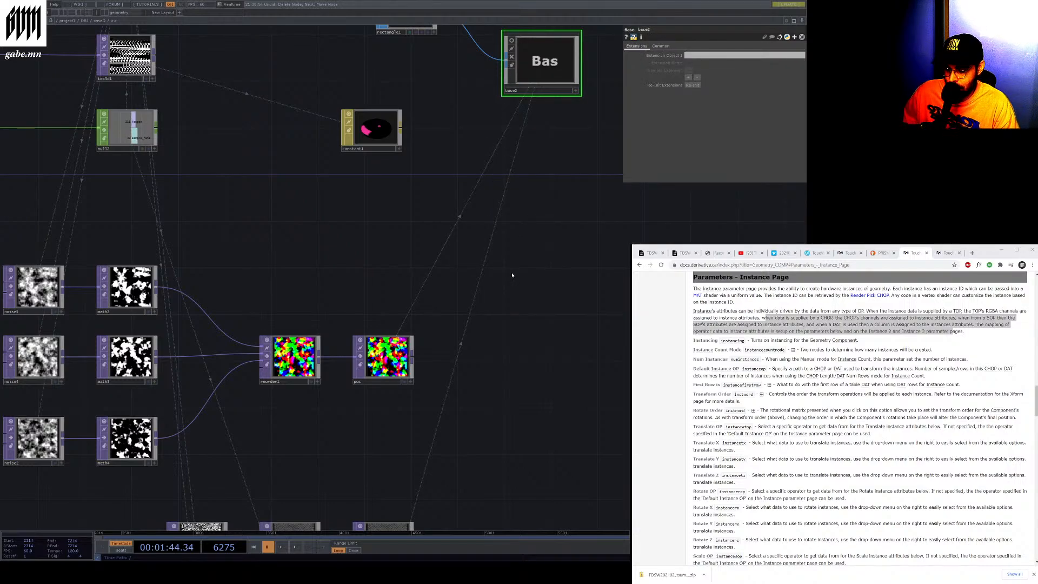
key(ctrl+z)
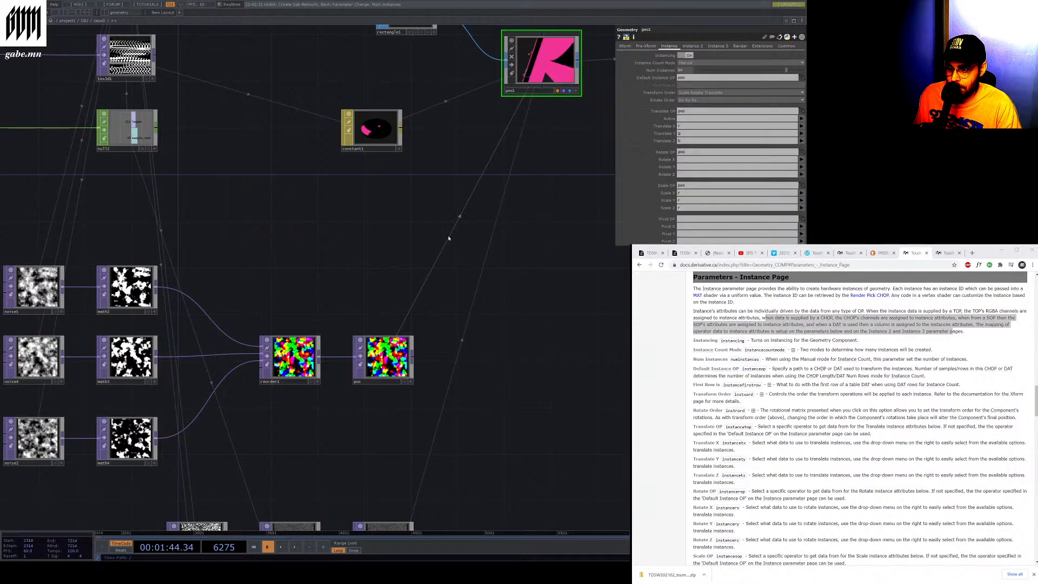
right_click(448, 237)
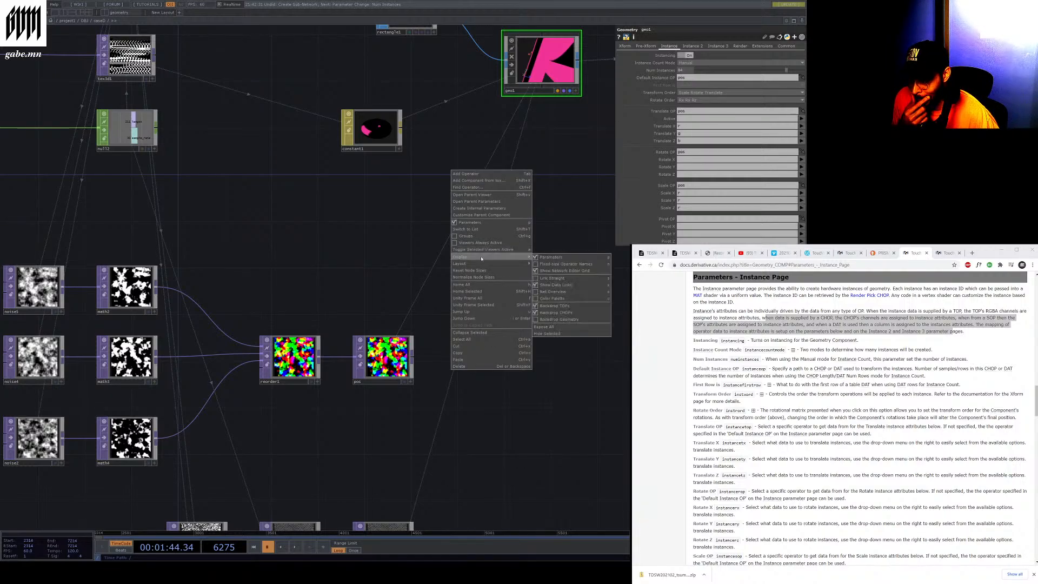
mouse_move(482, 264)
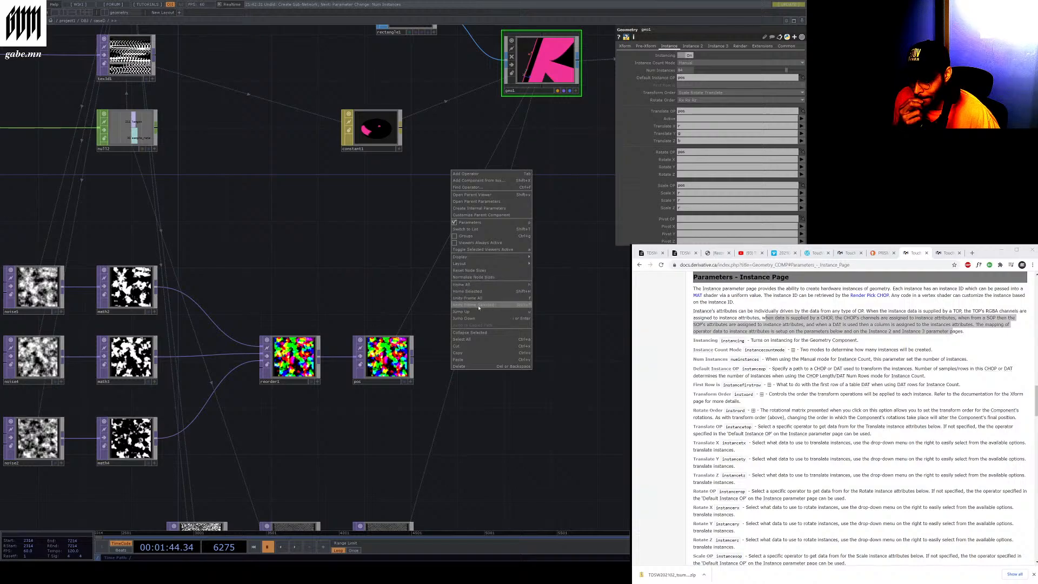
click(474, 346)
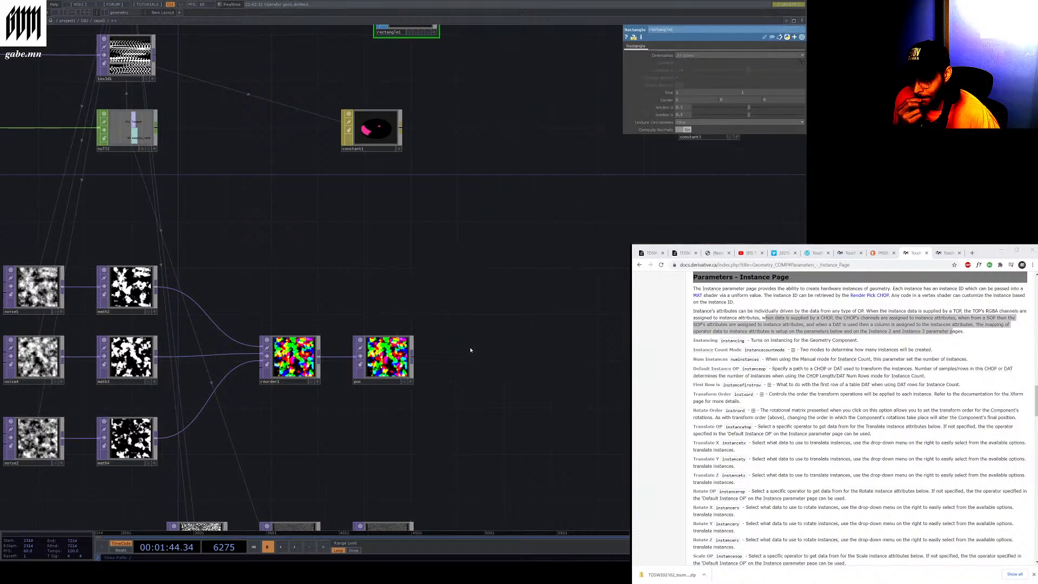
key(ctrl+z)
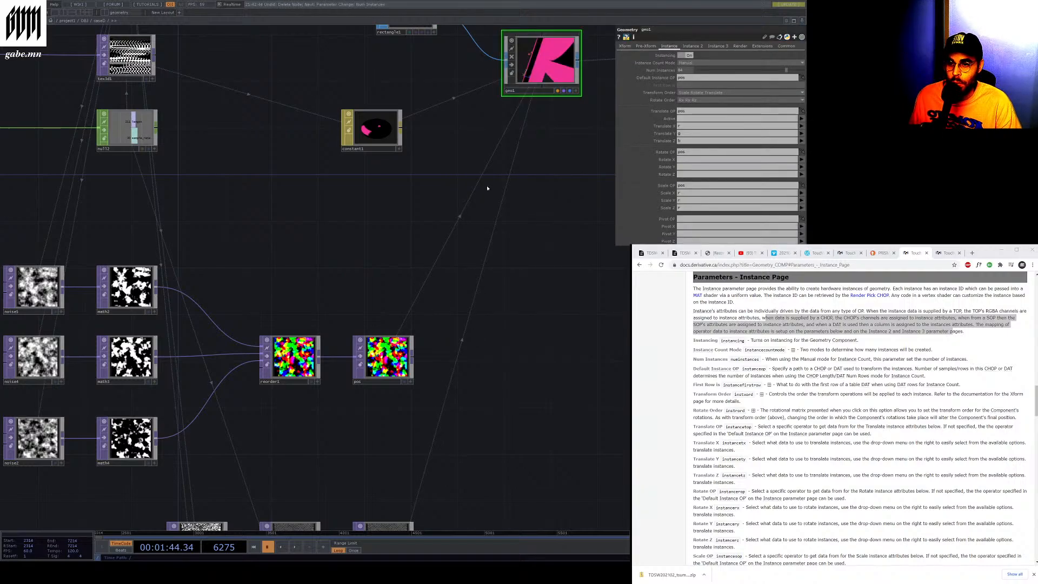
Examine geo1's expanded Translate OP and Scale OP parameters alongside the pos TOP
key(h)
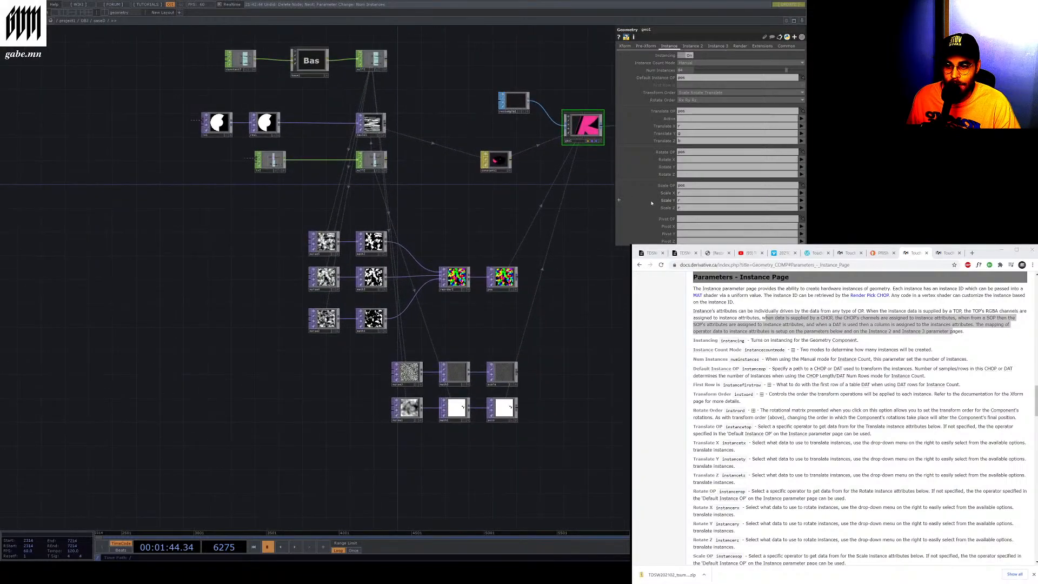
click(662, 111)
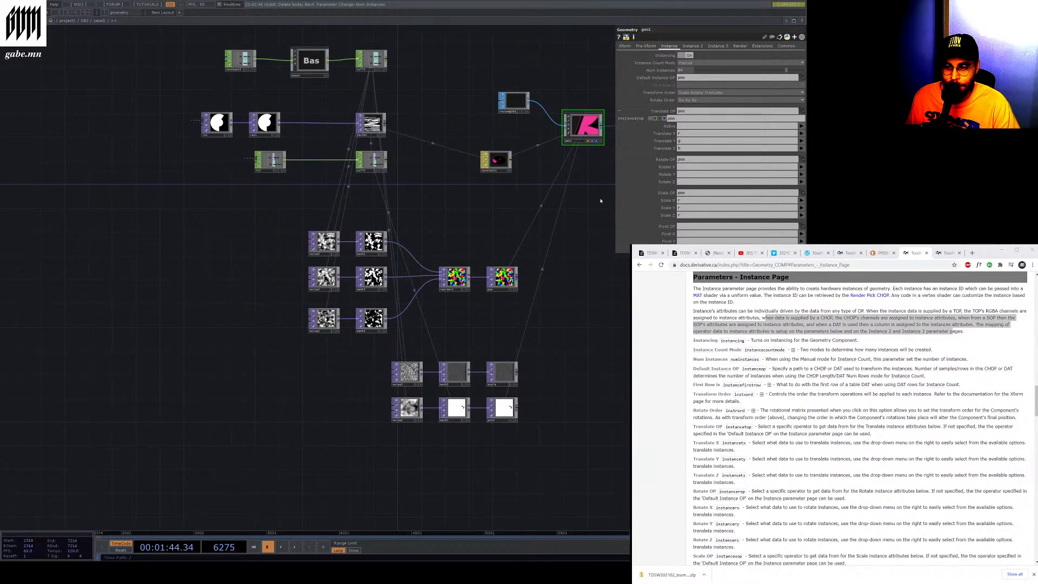
scroll(563, 227, up, 5)
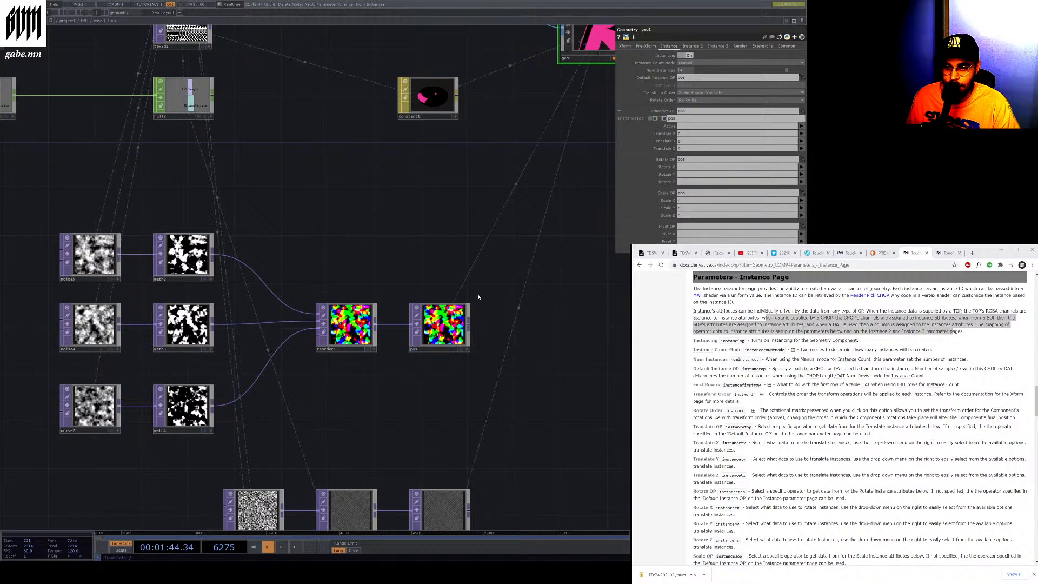
click(462, 312)
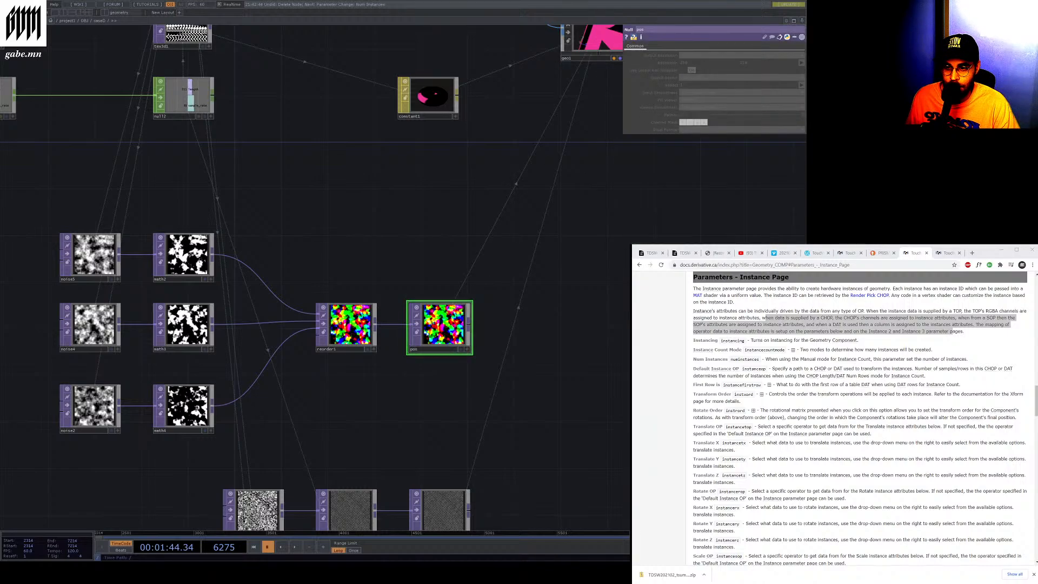
key(h)
scroll(471, 169, up, 4)
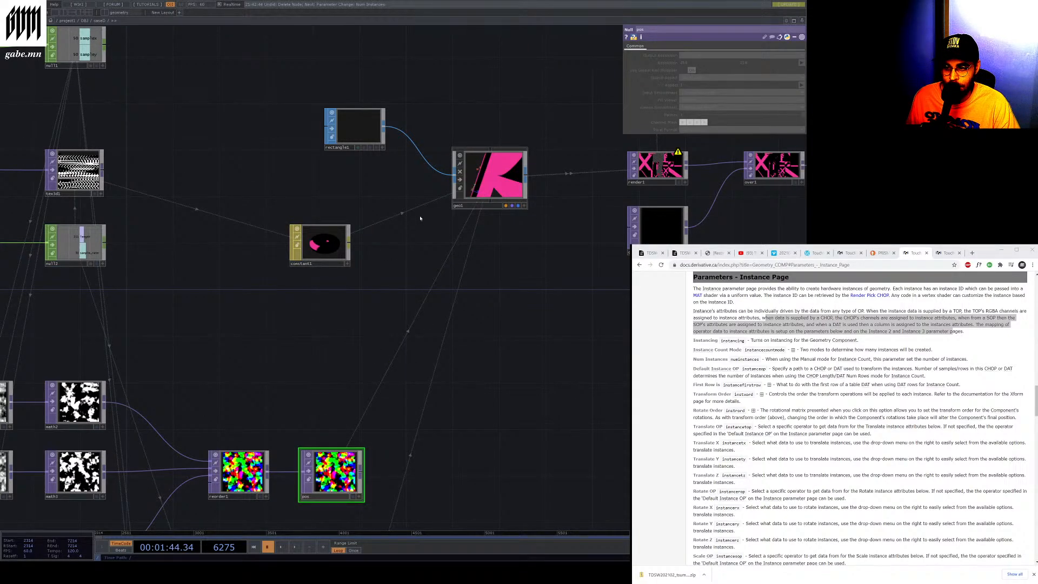
click(496, 148)
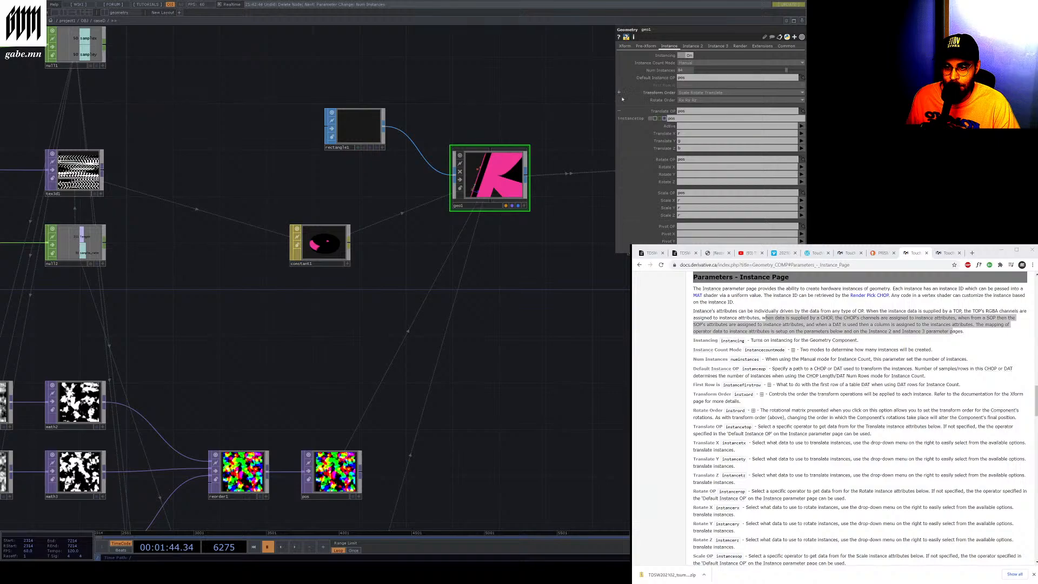
click(621, 112)
scroll(621, 159, down, 3)
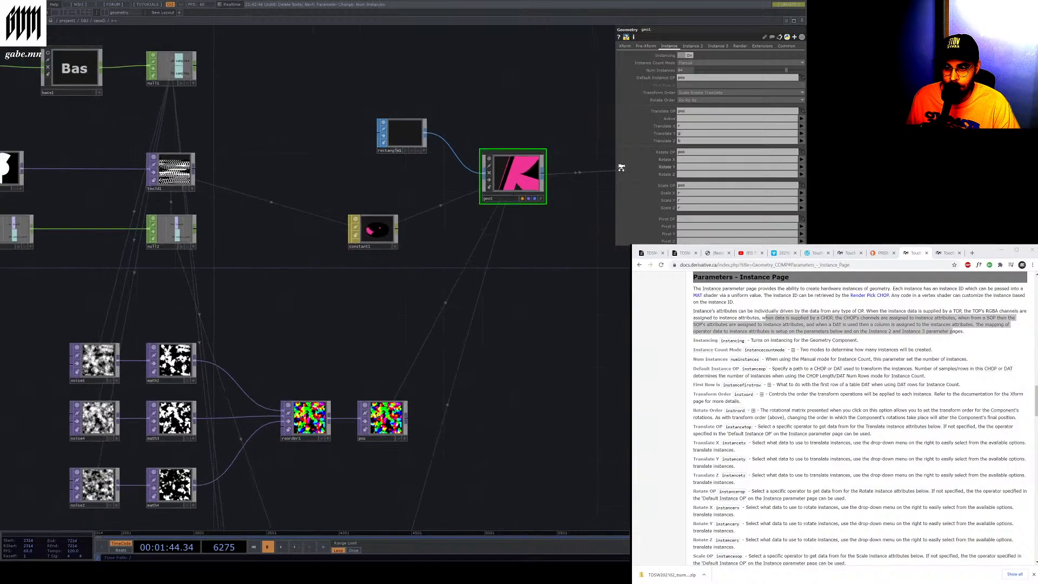
click(619, 185)
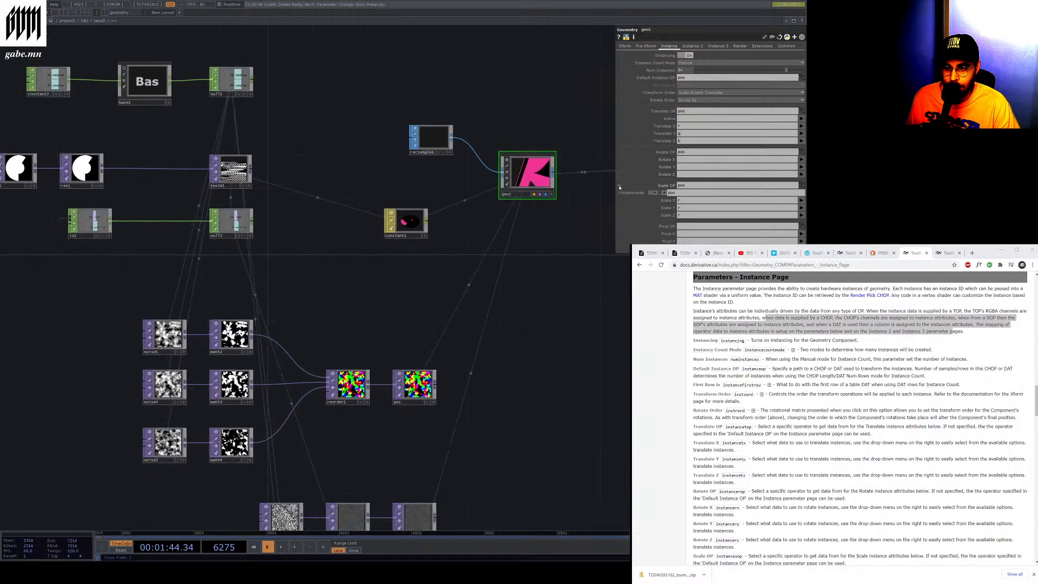
Clear geo1's Scale OP, Rotate OP and Translate OP instance fields
click(671, 193)
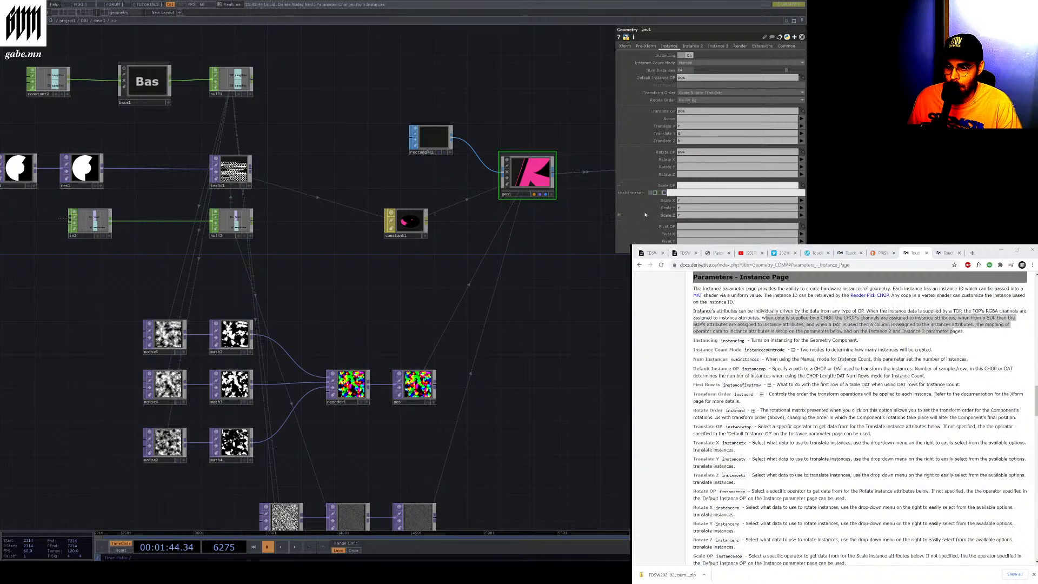
key(Return)
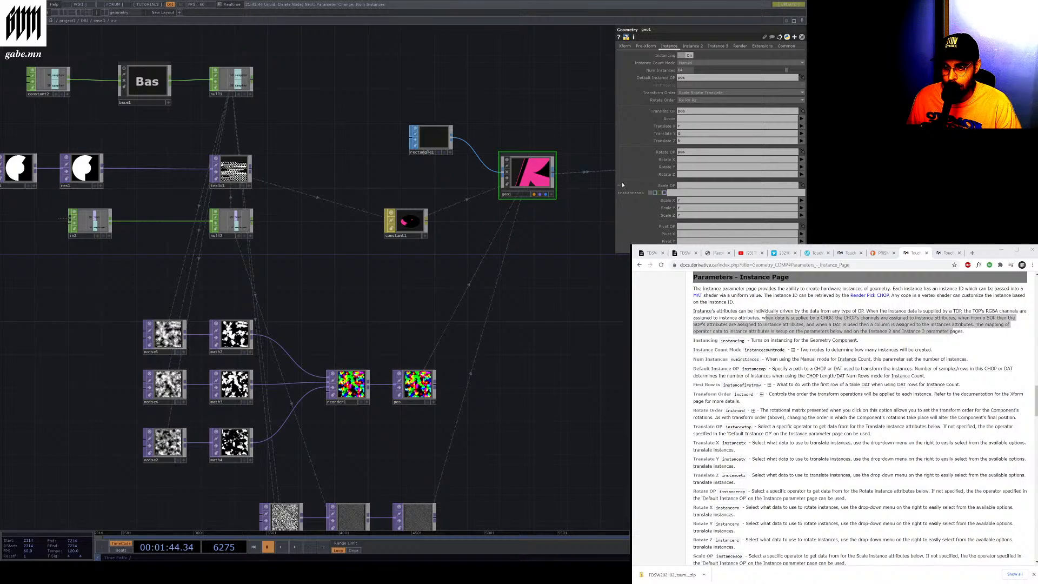
click(684, 152)
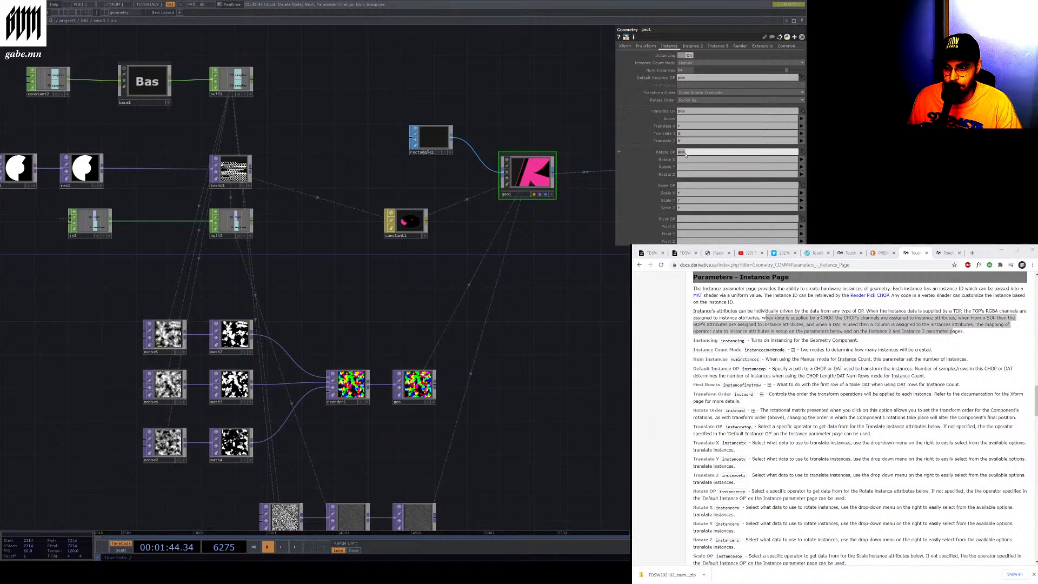
key(BackSpace)
click(685, 111)
key(BackSpace)
drag(543, 254, 542, 257)
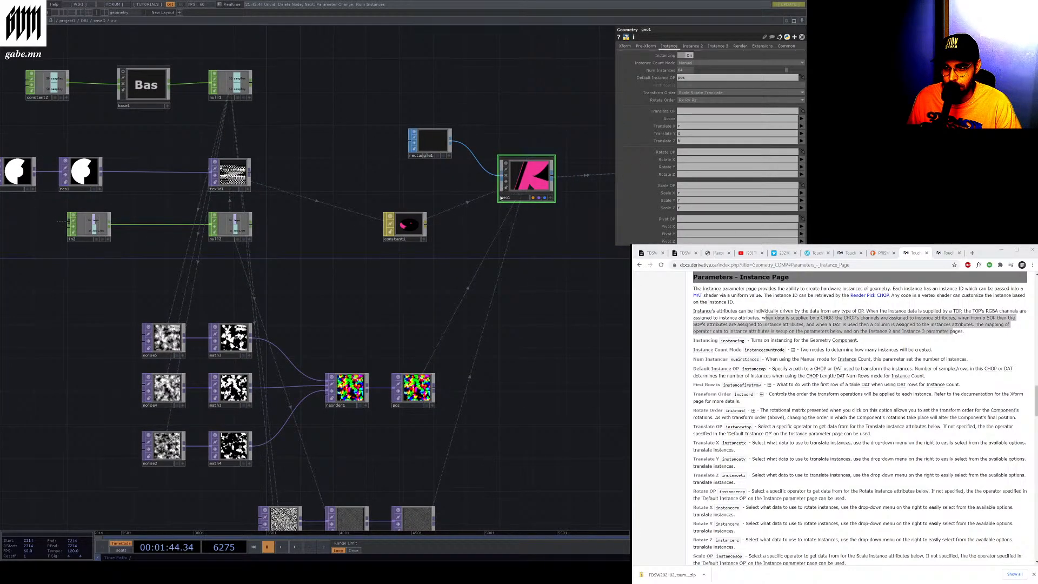
Clear geo1's Translate X, Translate Y and Translate Z instance channel fields
click(685, 126)
key(BackSpace)
click(684, 134)
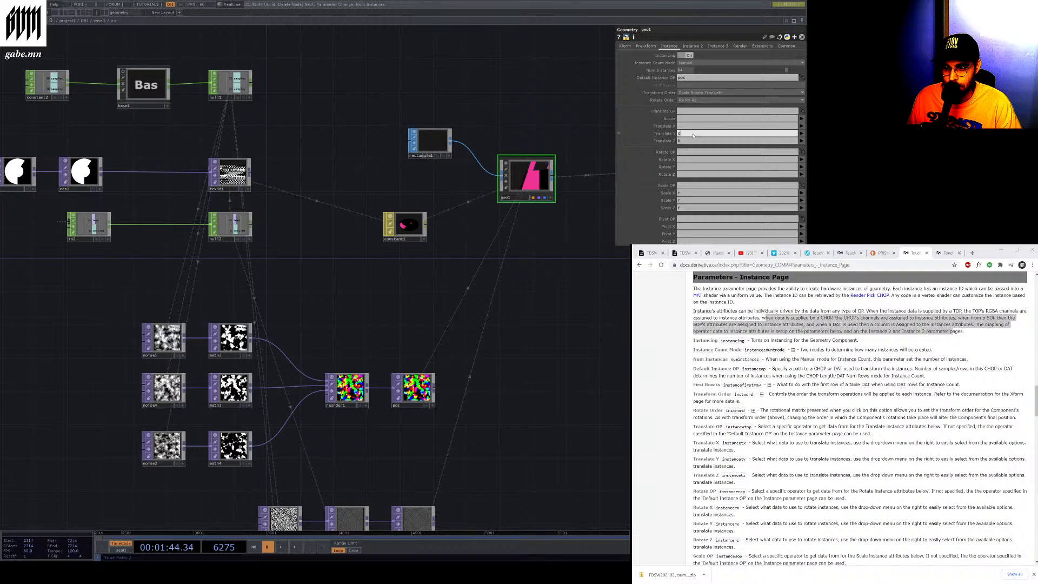
key(BackSpace)
click(692, 141)
drag(562, 244, 563, 246)
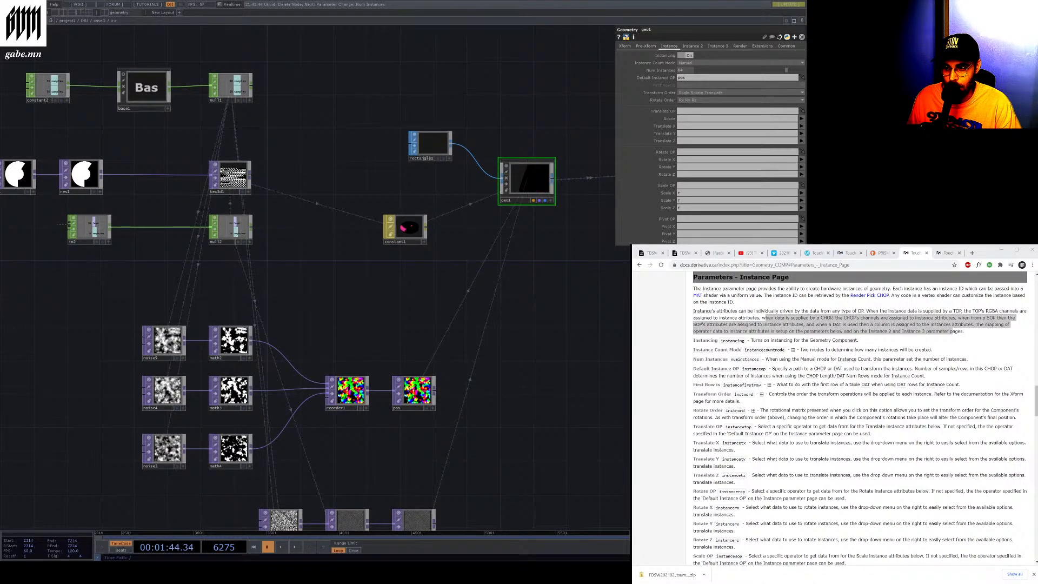
Drop the pos TOP onto geo1's Translate OP, then briefly play and pause the timeline
scroll(524, 184, up, 6)
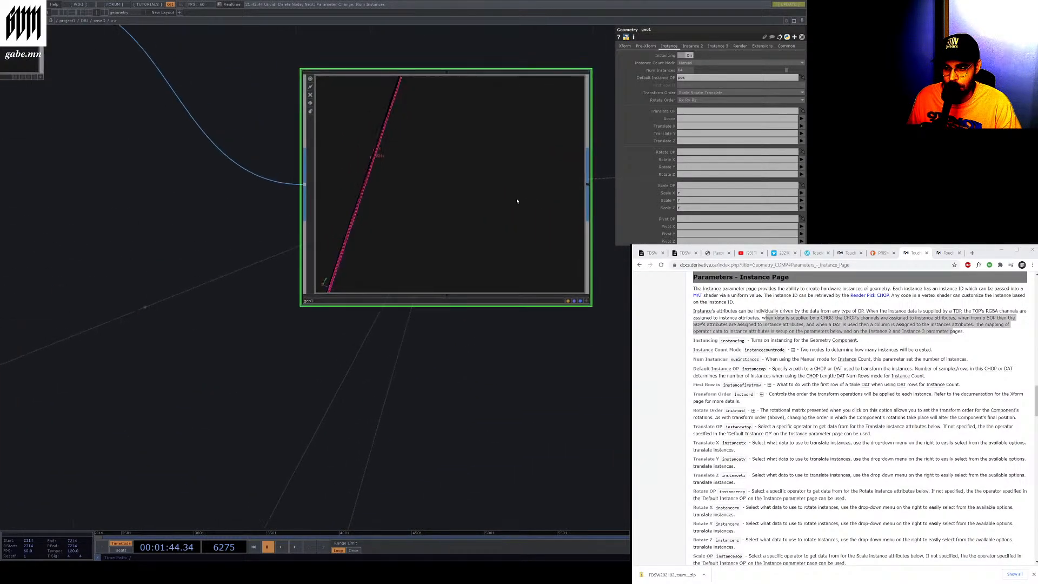
scroll(515, 199, down, 2)
scroll(515, 203, down, 6)
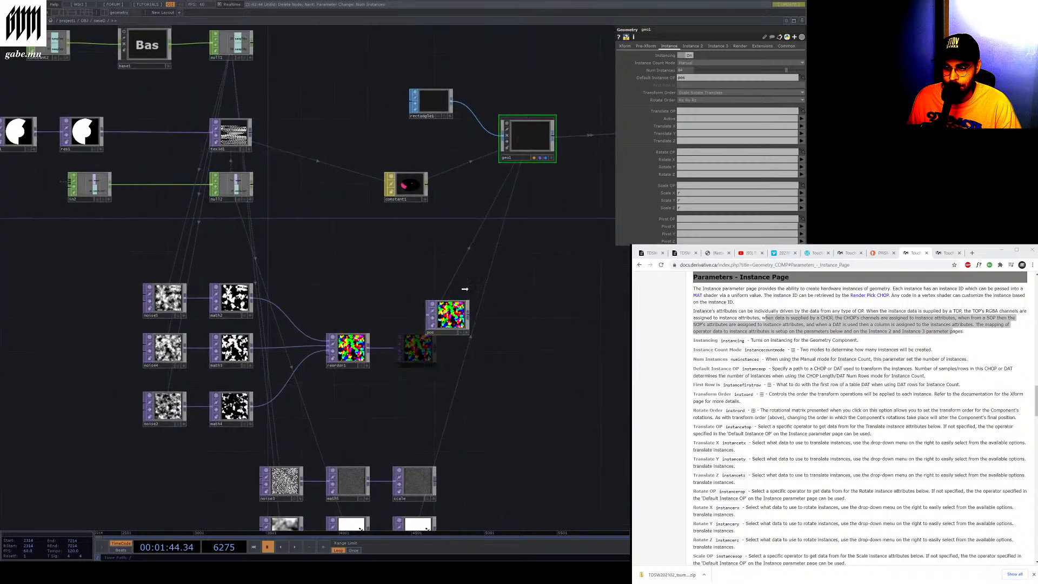
drag(529, 108, 694, 111)
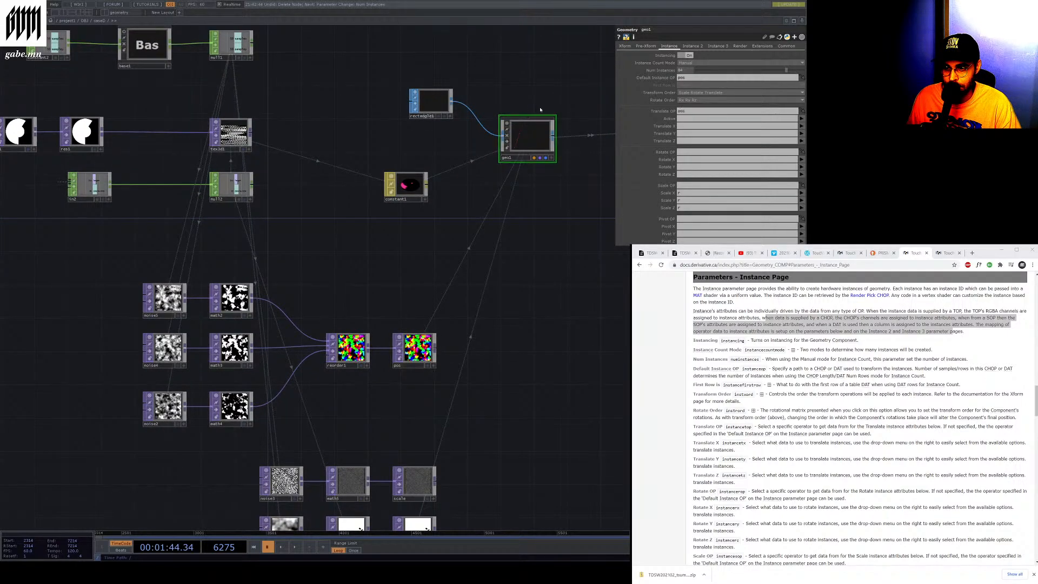
mouse_move(409, 352)
mouse_down()
mouse_move(526, 177)
mouse_move(526, 142)
mouse_move(426, 343)
mouse_move(410, 353)
mouse_up()
click(296, 547)
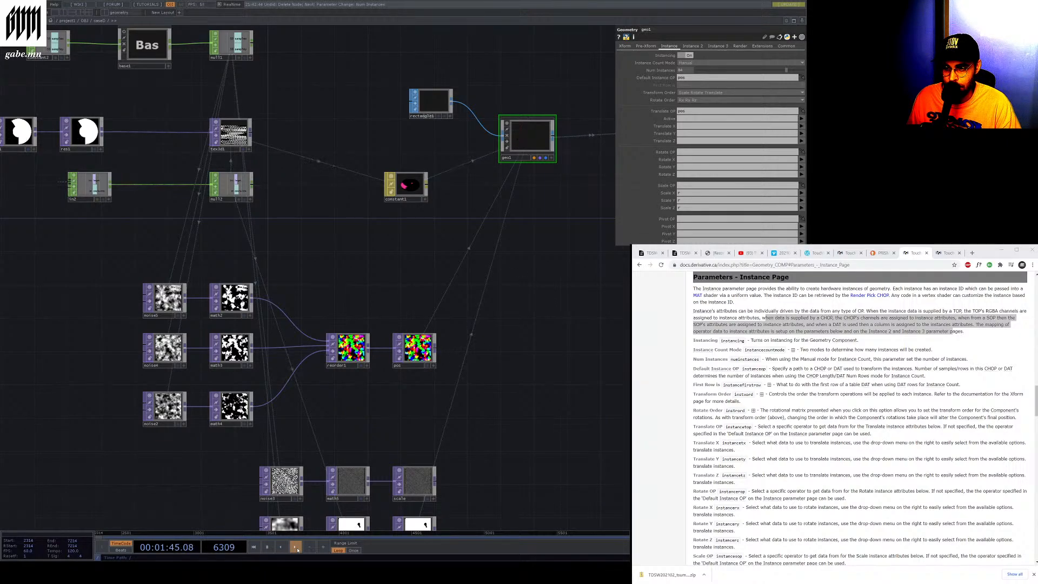
click(265, 547)
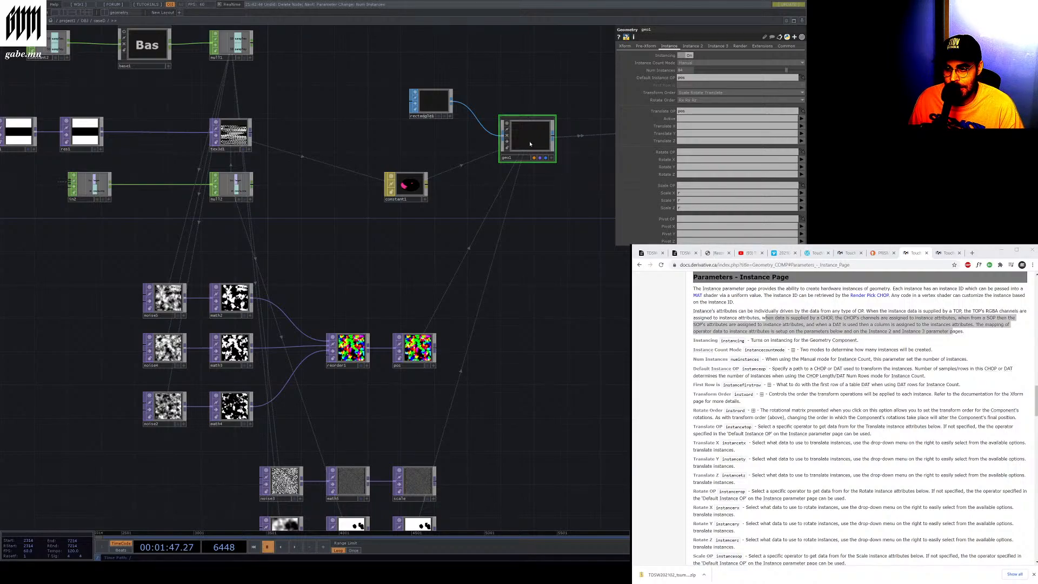
Clear geo1's Translate OP field again and nudge the geo1 node slightly to the right
click(415, 348)
click(521, 132)
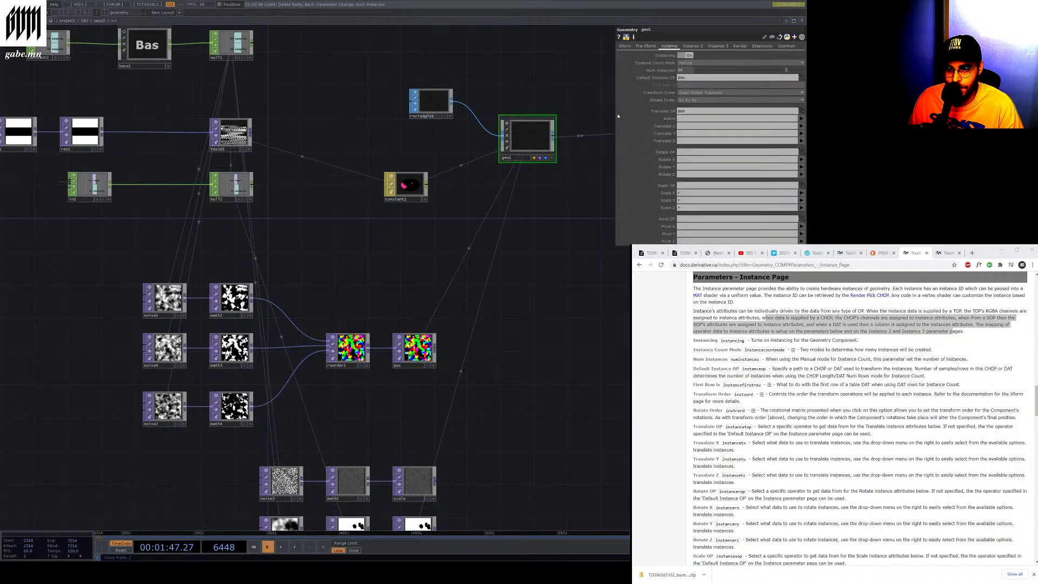
click(684, 112)
key(BackSpace)
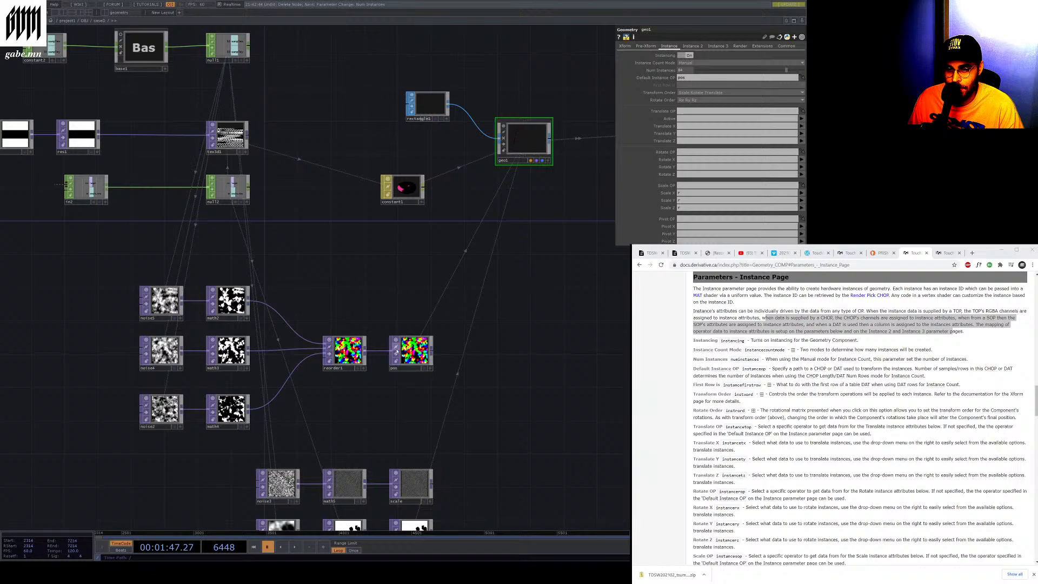
click(415, 347)
click(513, 154)
drag(525, 143, 541, 143)
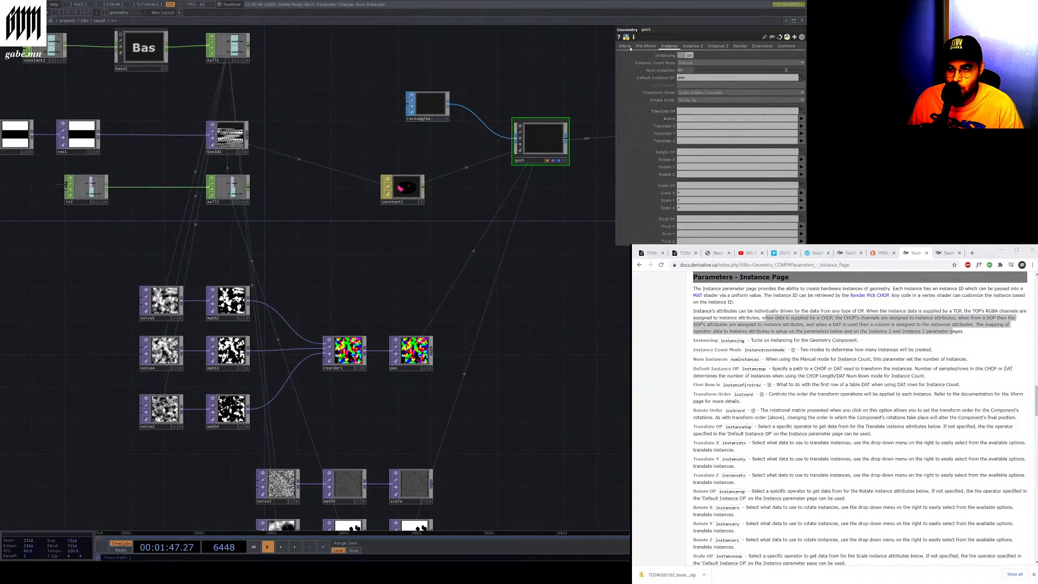
scroll(651, 175, down, 5)
scroll(651, 175, up, 5)
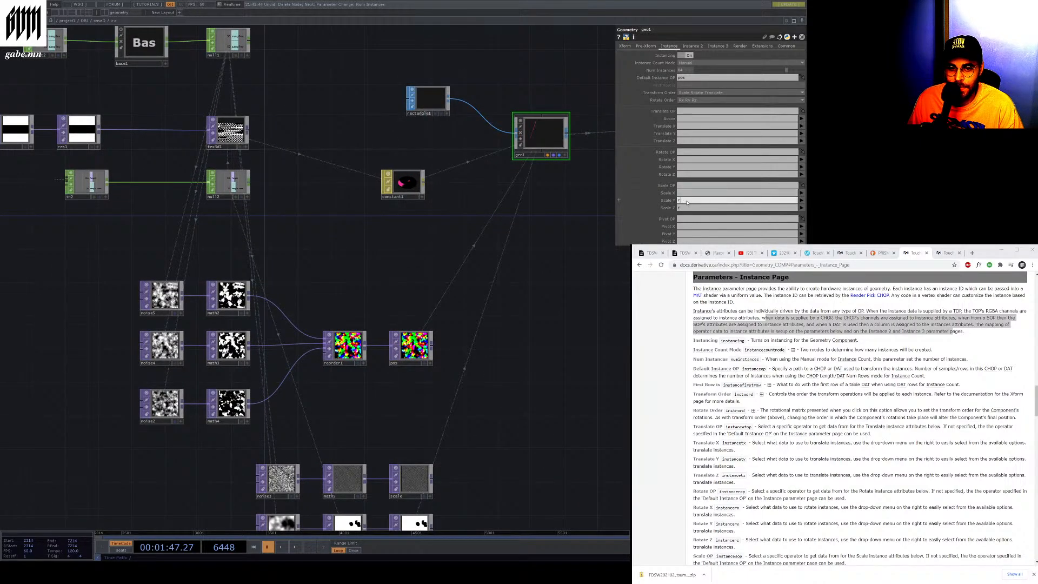
key(Delete)
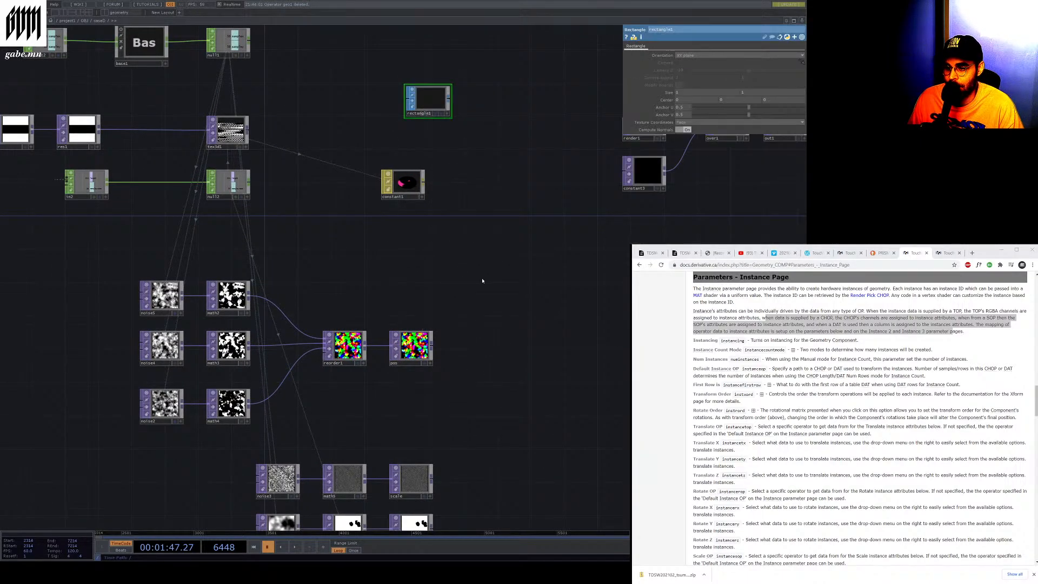
key(ctrl+z)
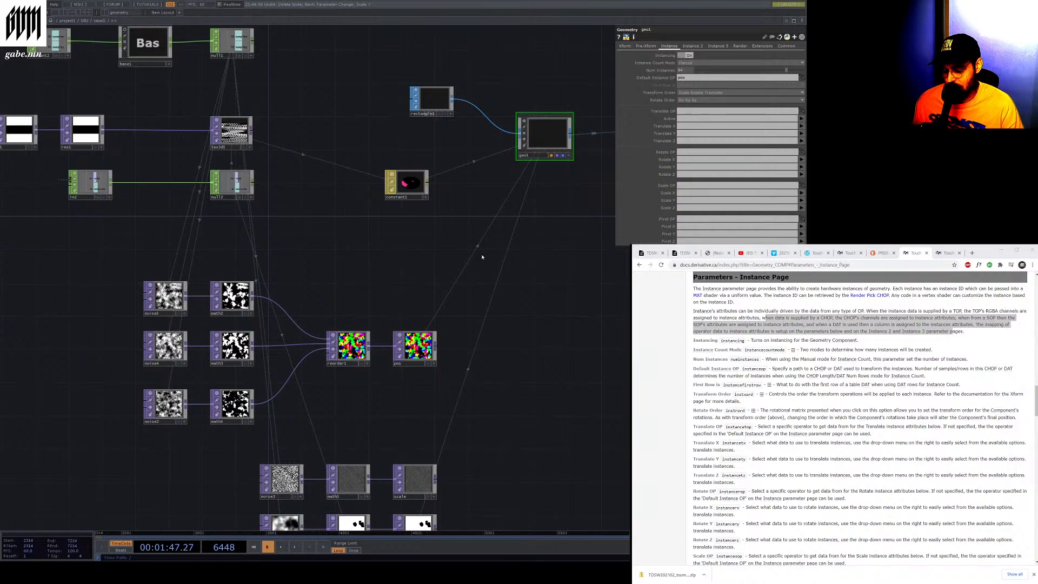
Step back and forth through the undo history, undoing the recent geo1 instance and constant1 parameter changes
key(ctrl+y)
key(ctrl+y)
key(ctrl+y)
key(ctrl+y)
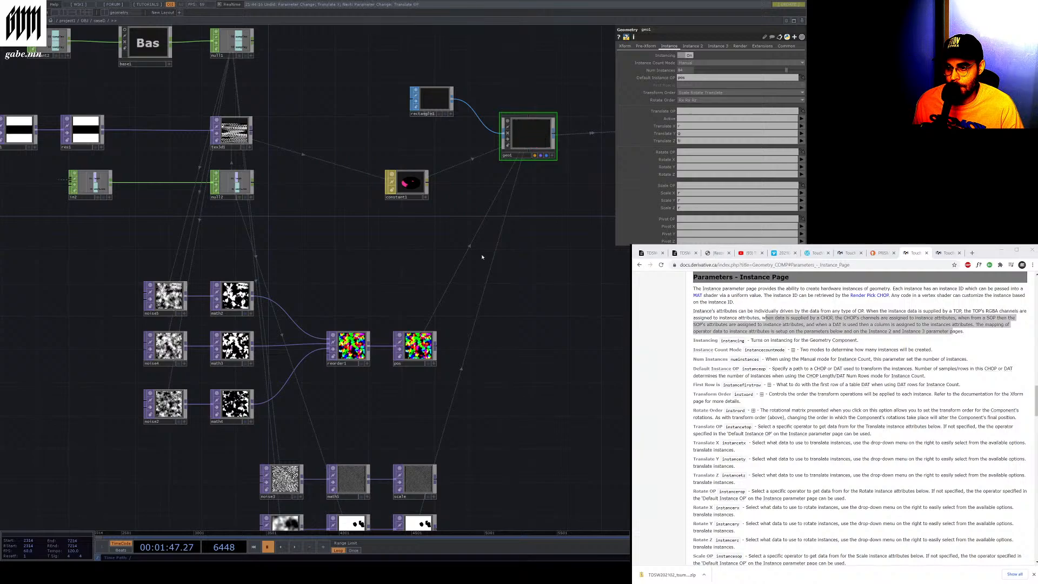
key(ctrl+z)
key(ctrl+z)
key(ctrl+z)
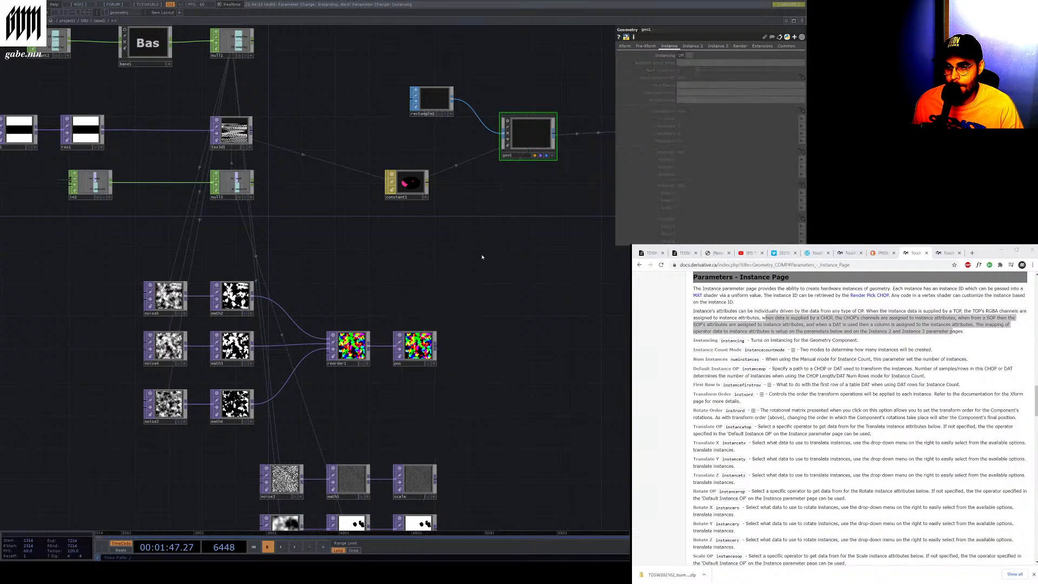
key(ctrl+y)
key(ctrl+y)
key(ctrl+y)
key(ctrl+y)
key(ctrl+y)
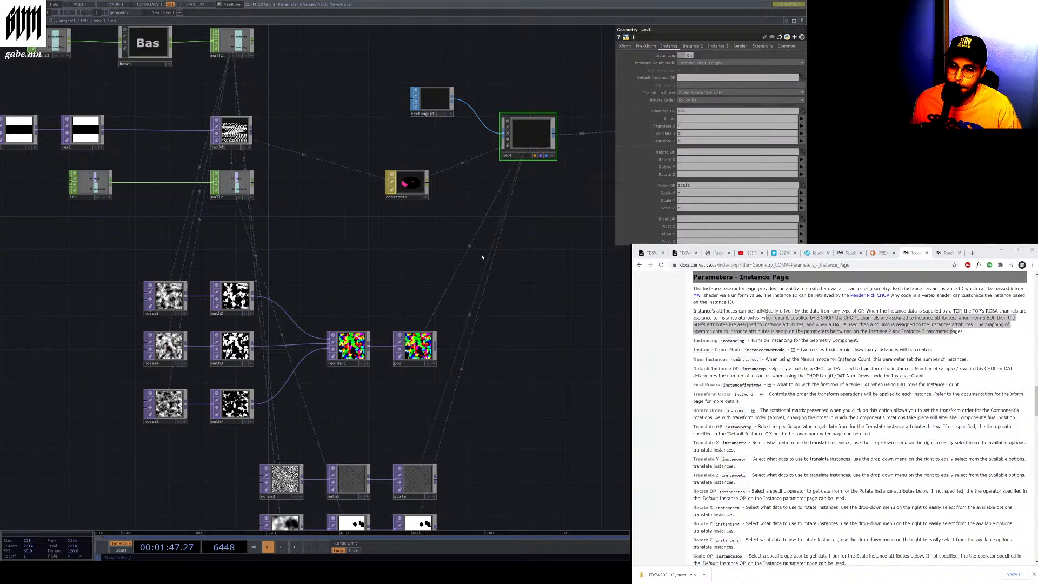
key(ctrl+z)
key(ctrl+z)
key(ctrl+z)
key(ctrl+z)
key(ctrl+z)
key(ctrl+z)
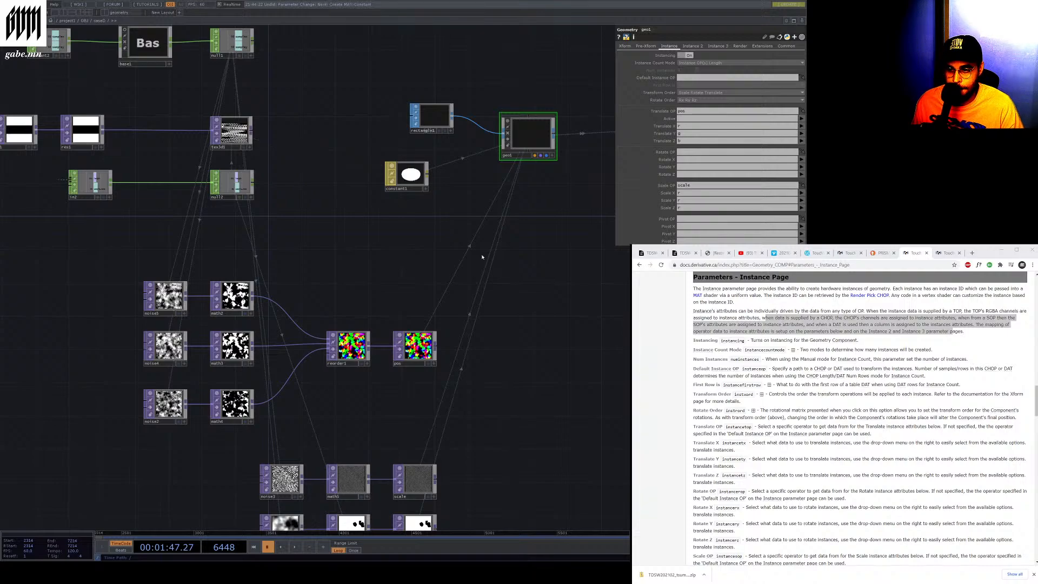
key(ctrl+z)
key(ctrl+z)
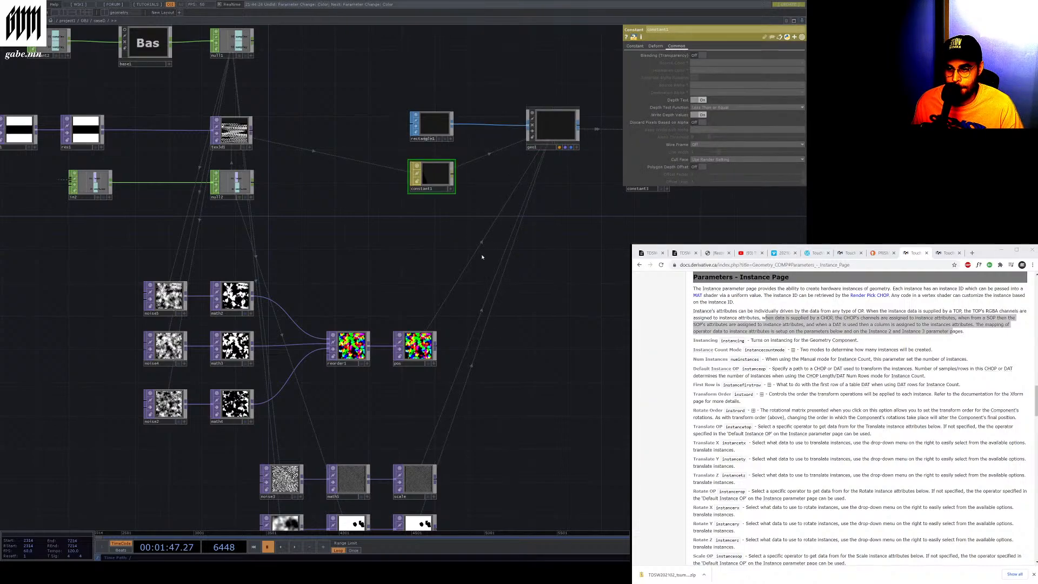
key(ctrl+z)
key(ctrl+z)
key(ctrl+z)
key(ctrl+z)
key(ctrl+z)
key(ctrl+z)
key(ctrl+z)
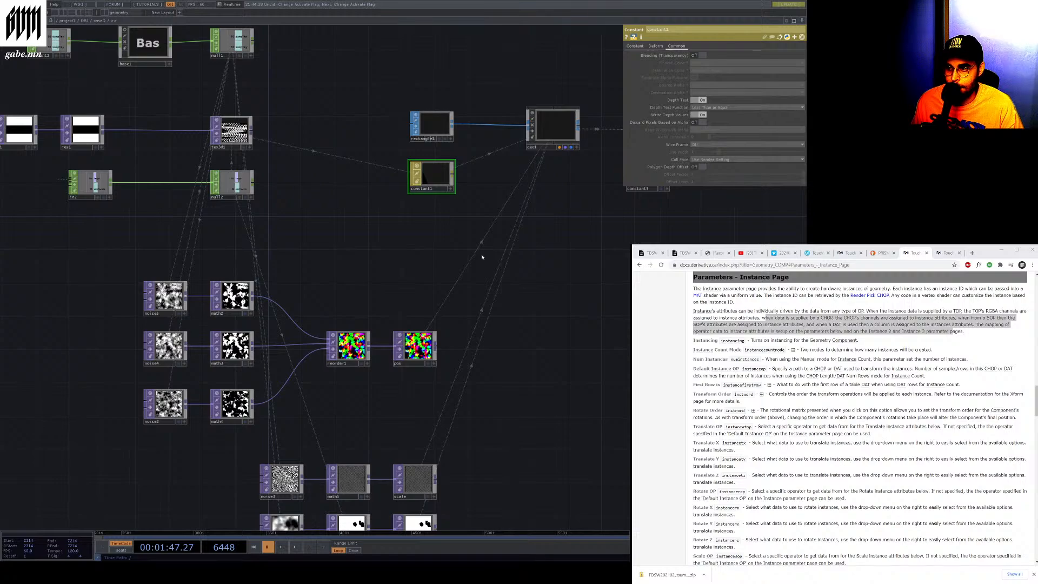
key(ctrl+z)
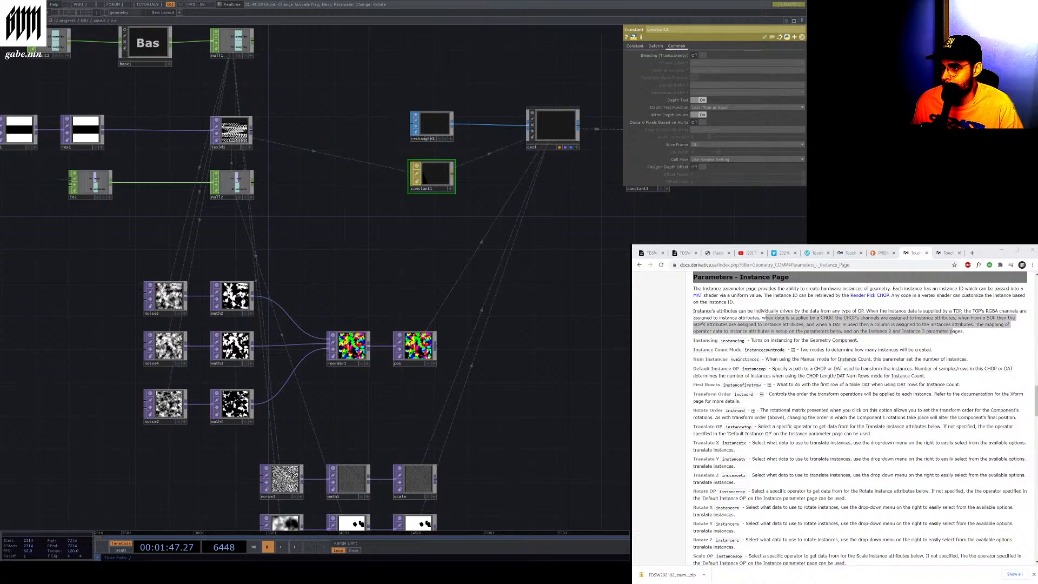
Pan around the network and briefly play and pause the timeline to preview the render output
drag(503, 163, 505, 164)
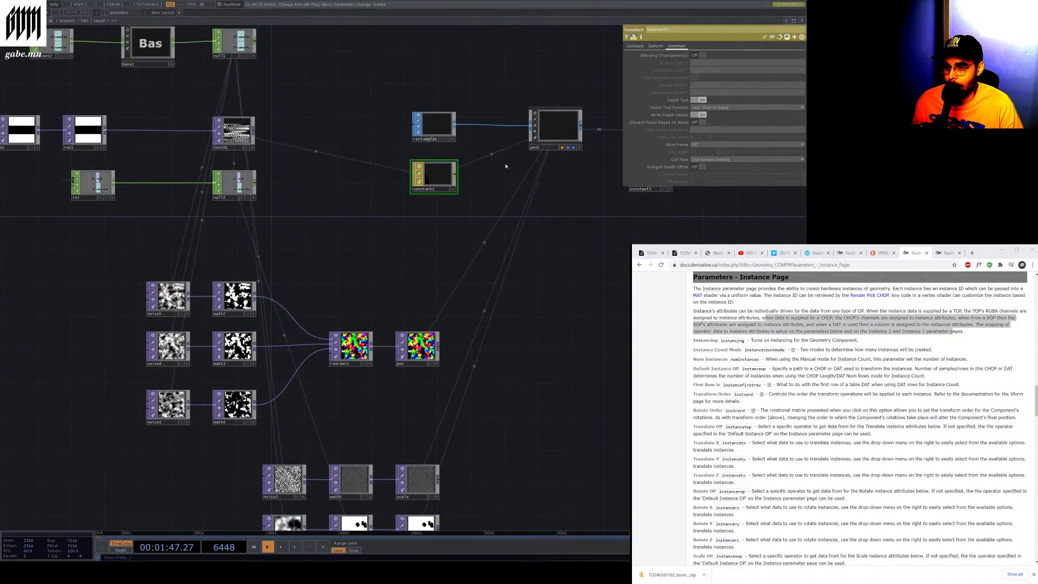
drag(554, 130, 546, 151)
drag(418, 329, 424, 338)
click(424, 349)
scroll(543, 243, down, 3)
drag(543, 243, 435, 236)
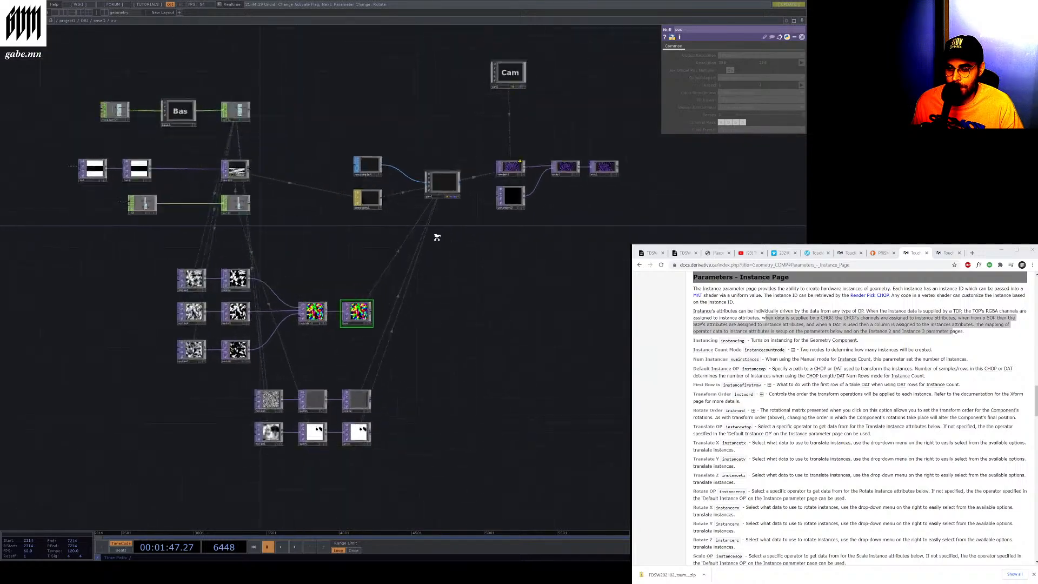
scroll(435, 236, up, 3)
click(294, 547)
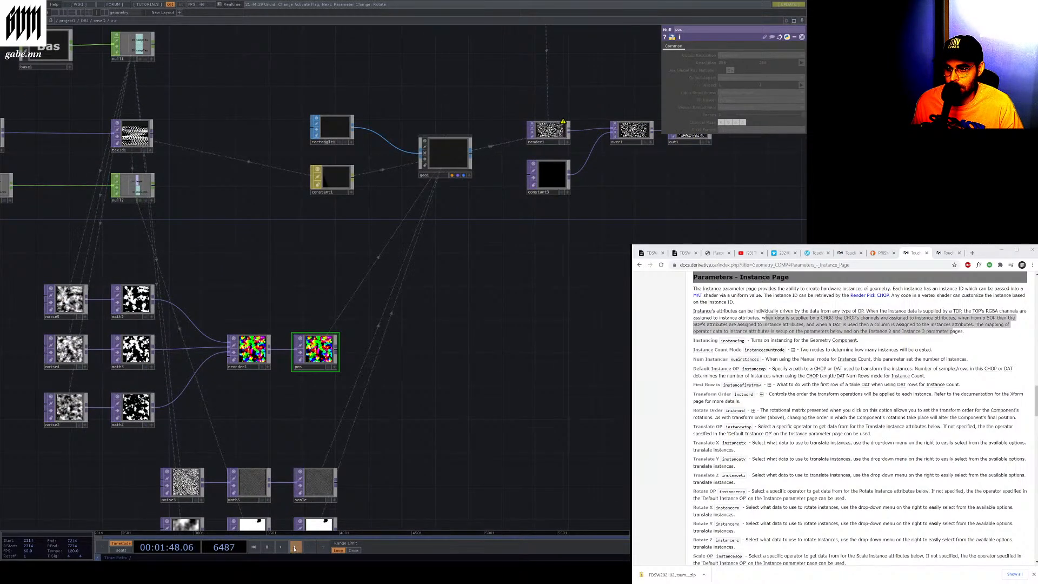
scroll(438, 135, up, 5)
scroll(438, 135, down, 5)
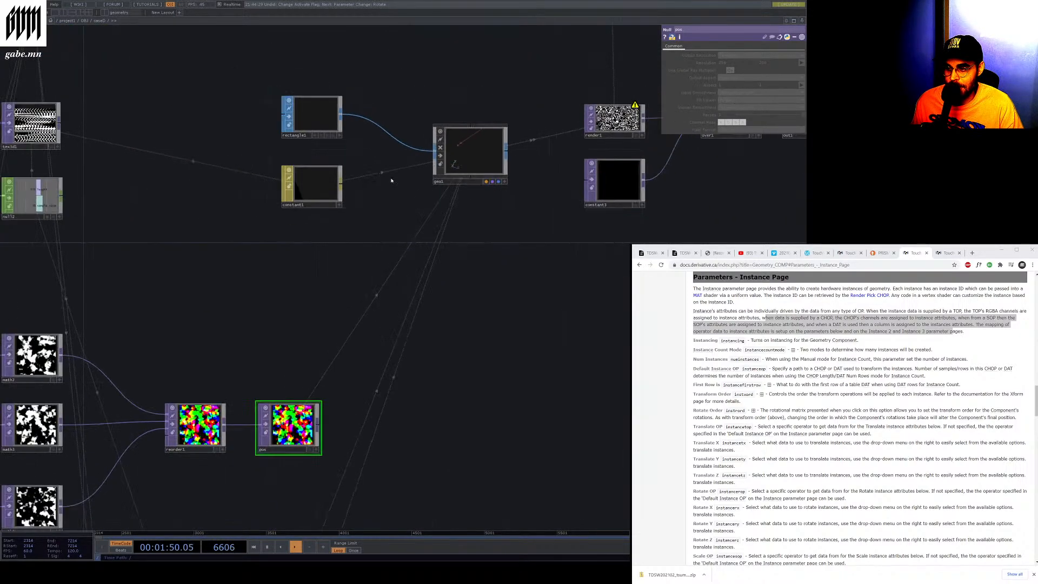
click(294, 547)
Inspect the constant1 and geo1 nodes and their parameters in the network
click(312, 183)
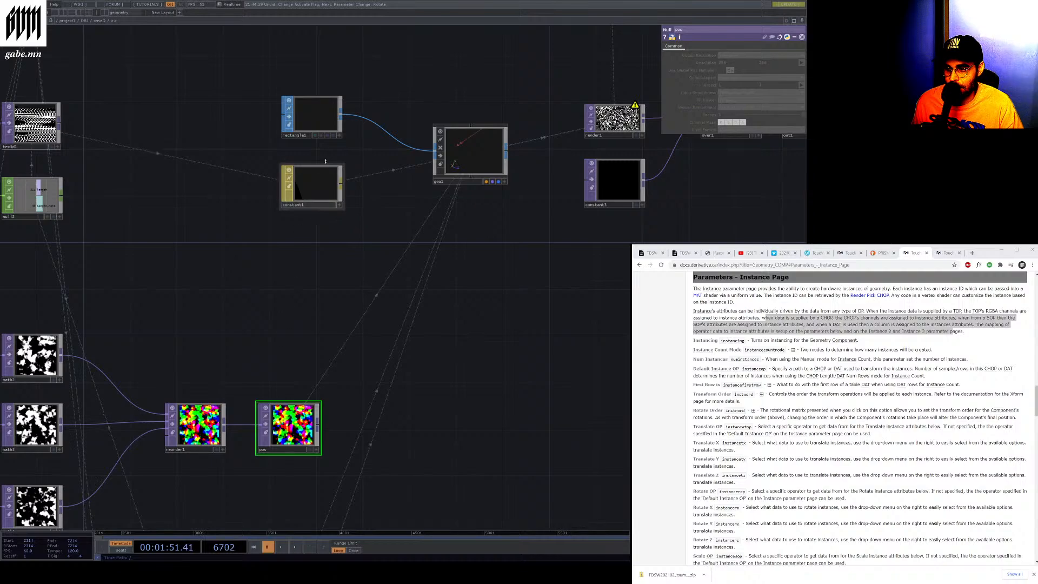
scroll(265, 188, up, 4)
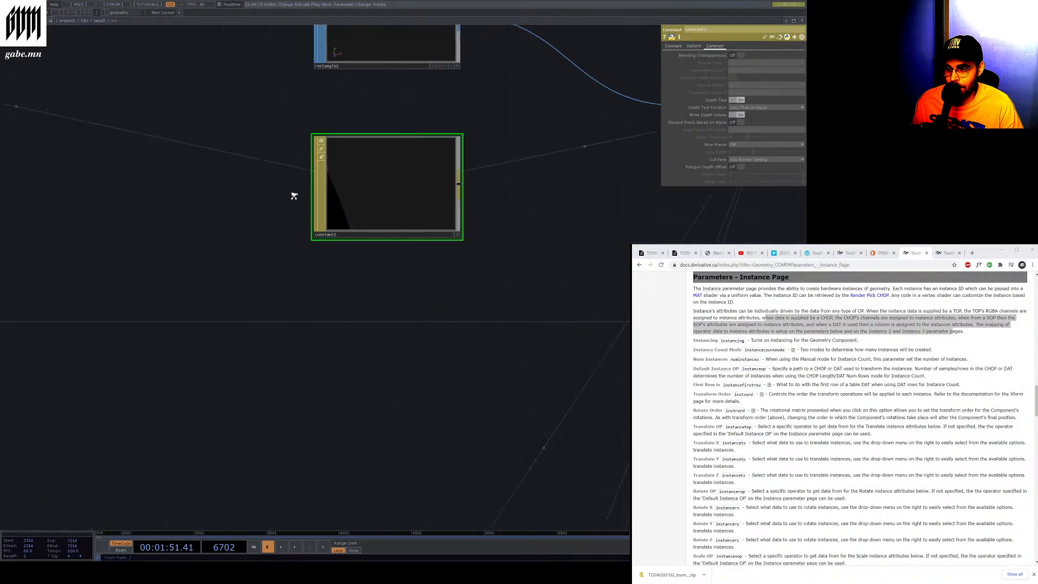
scroll(376, 221, down, 4)
click(394, 143)
click(401, 209)
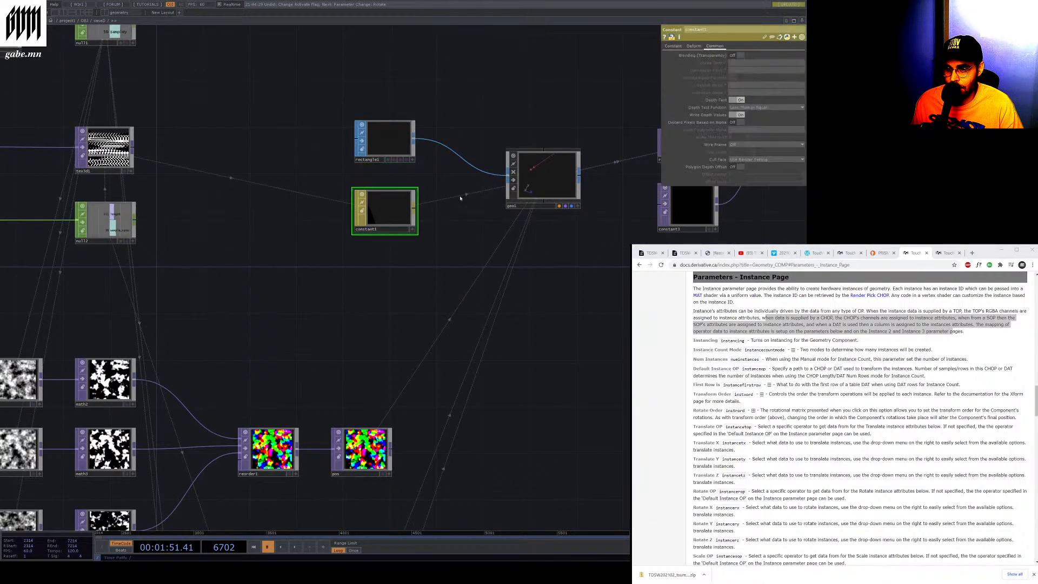
click(544, 178)
scroll(541, 190, down, 5)
scroll(544, 199, up, 4)
scroll(544, 198, up, 1)
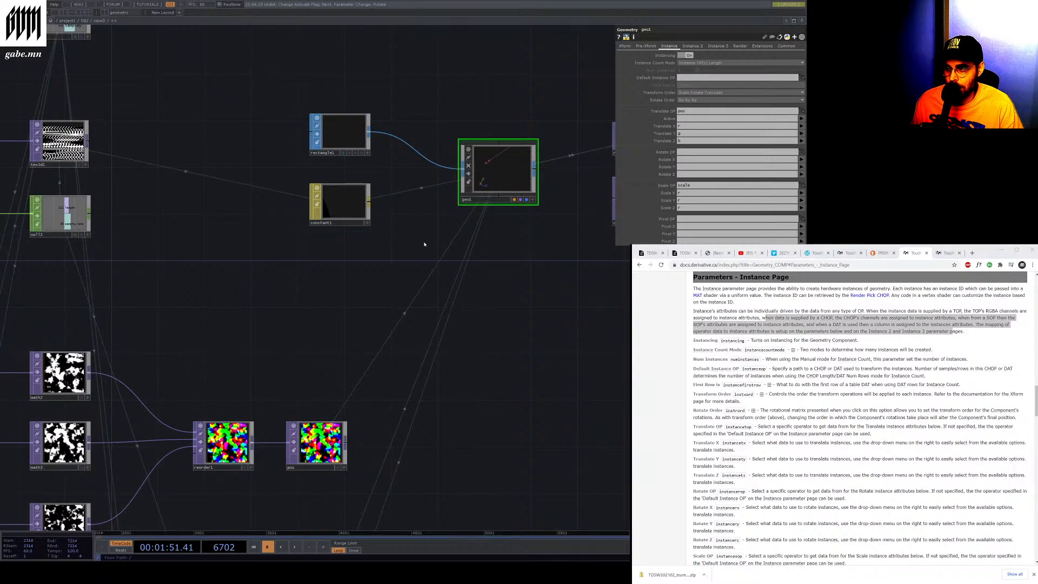
Open the reference Time Machine project file
click(11, 5)
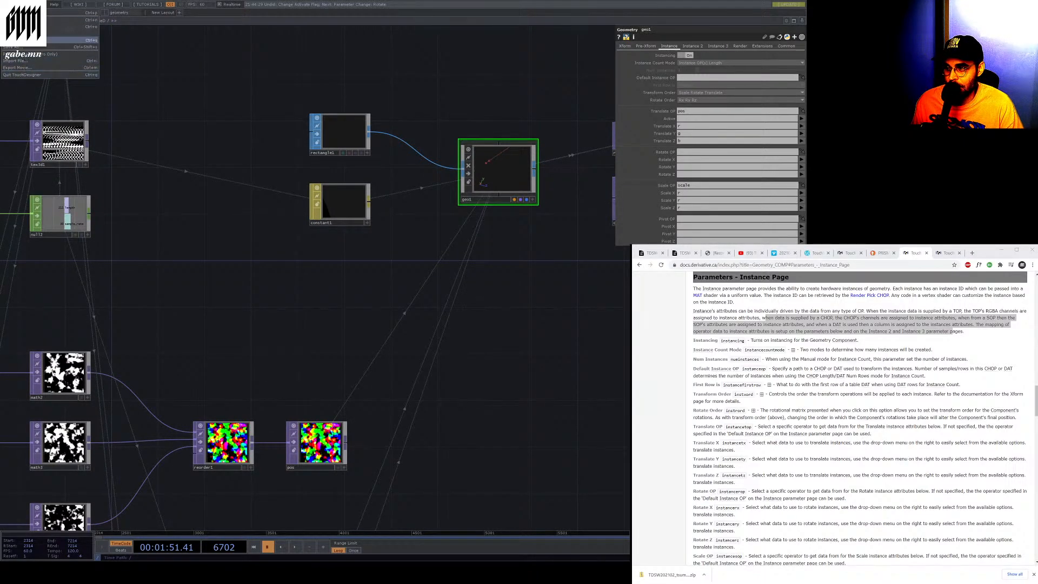
mouse_move(32, 33)
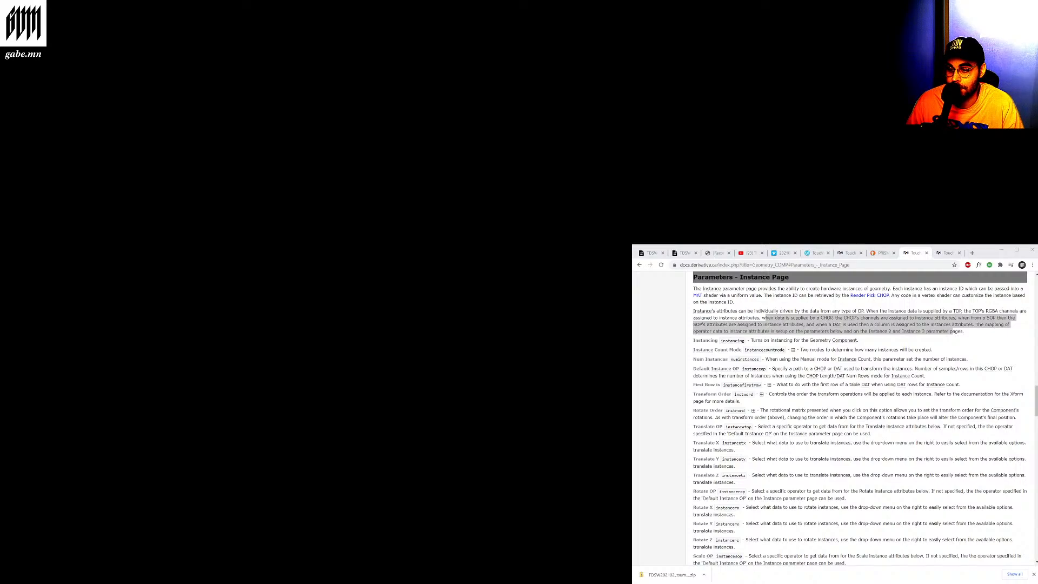
click(830, 318)
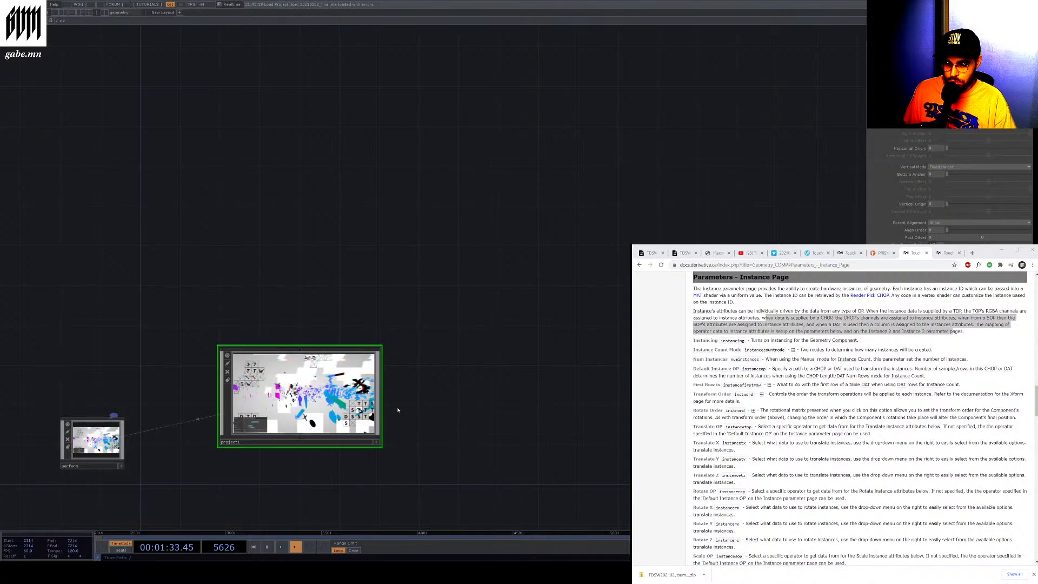
Play the reference project and dive into its nested components to reach the geo1 instancing network
click(269, 547)
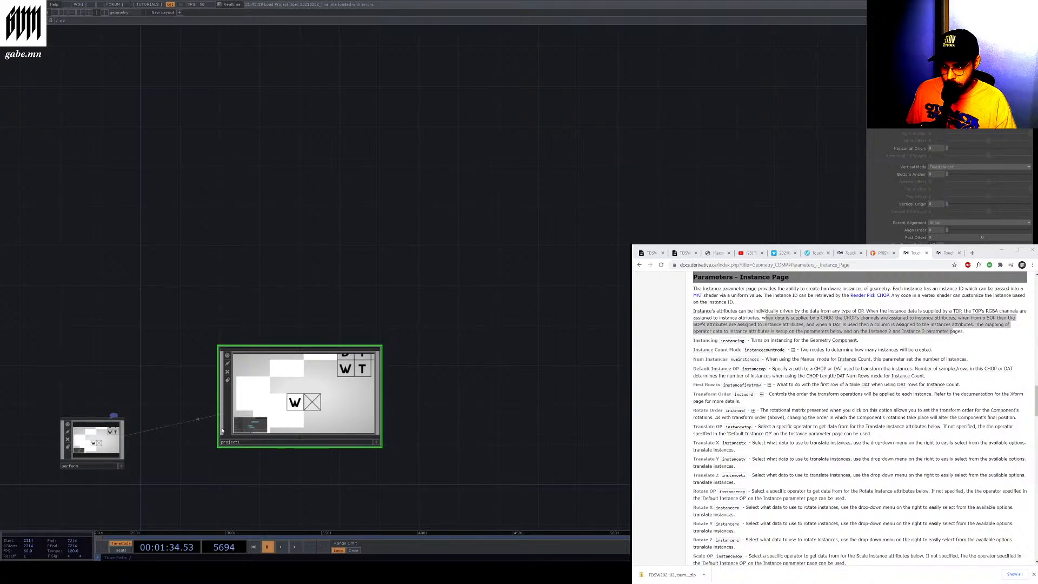
double_click(230, 408)
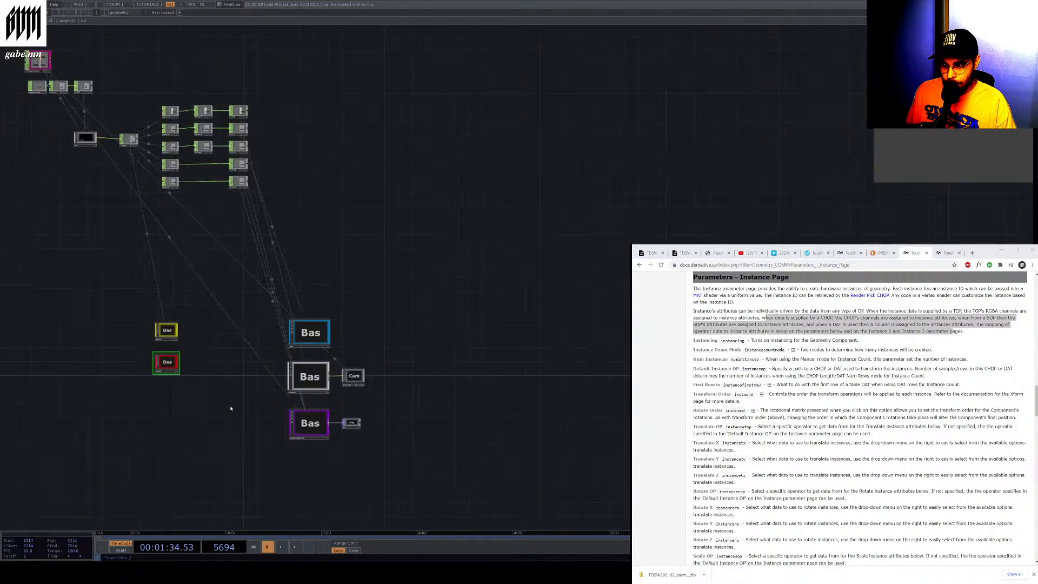
scroll(146, 333, up, 4)
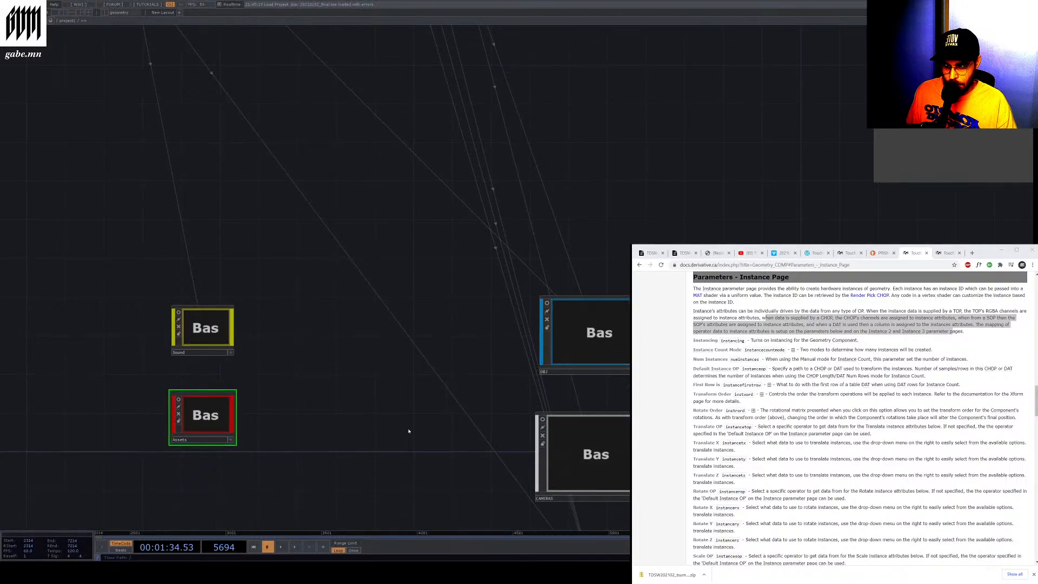
double_click(549, 346)
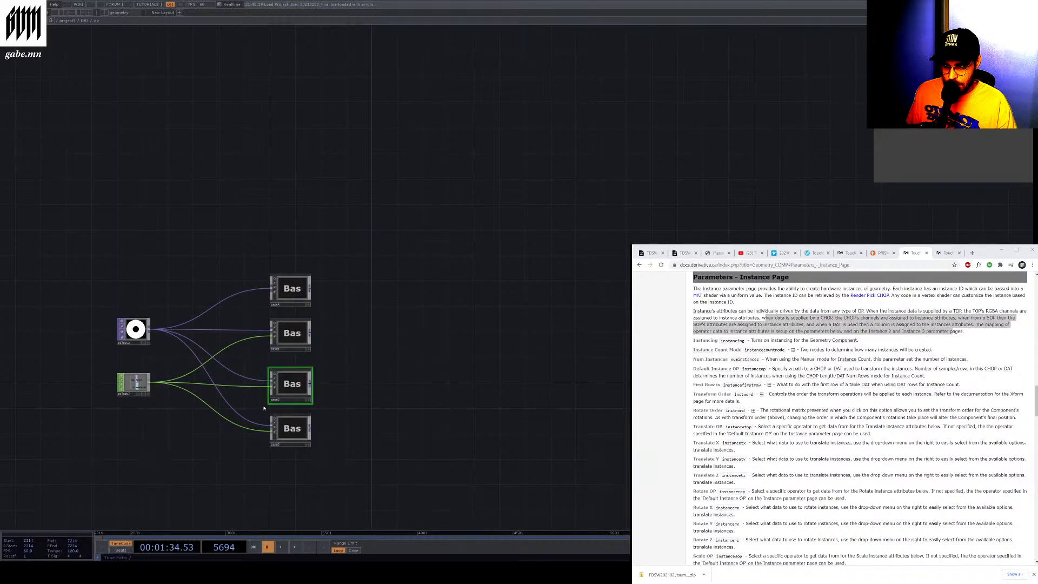
click(277, 437)
scroll(277, 437, up, 4)
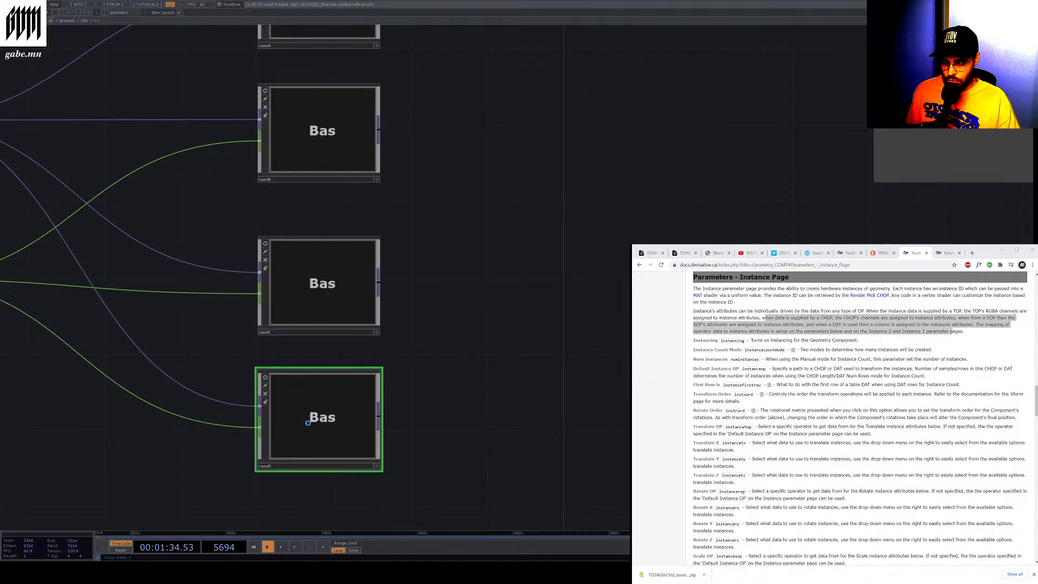
key(i)
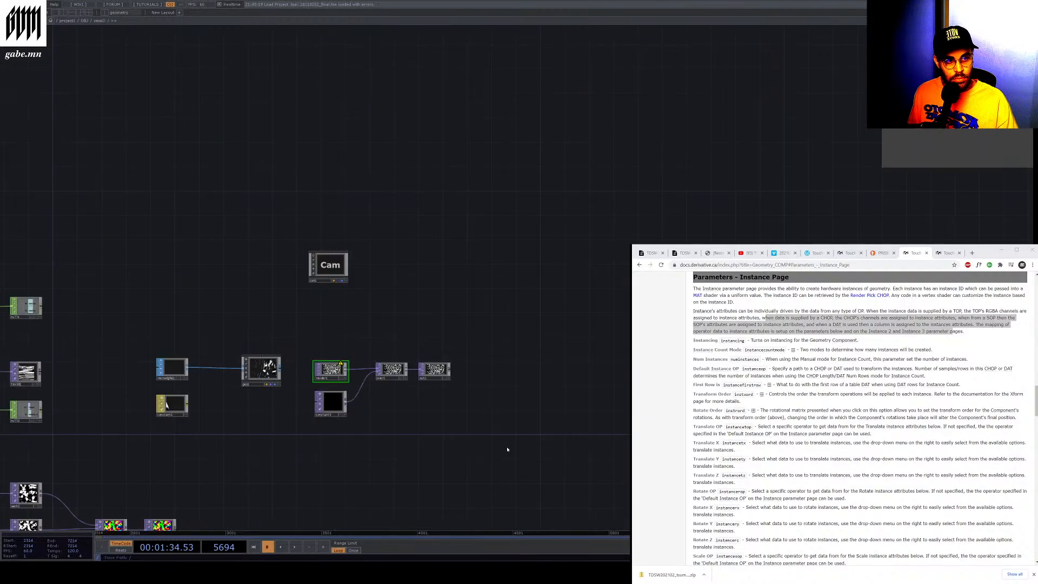
scroll(239, 398, up, 10)
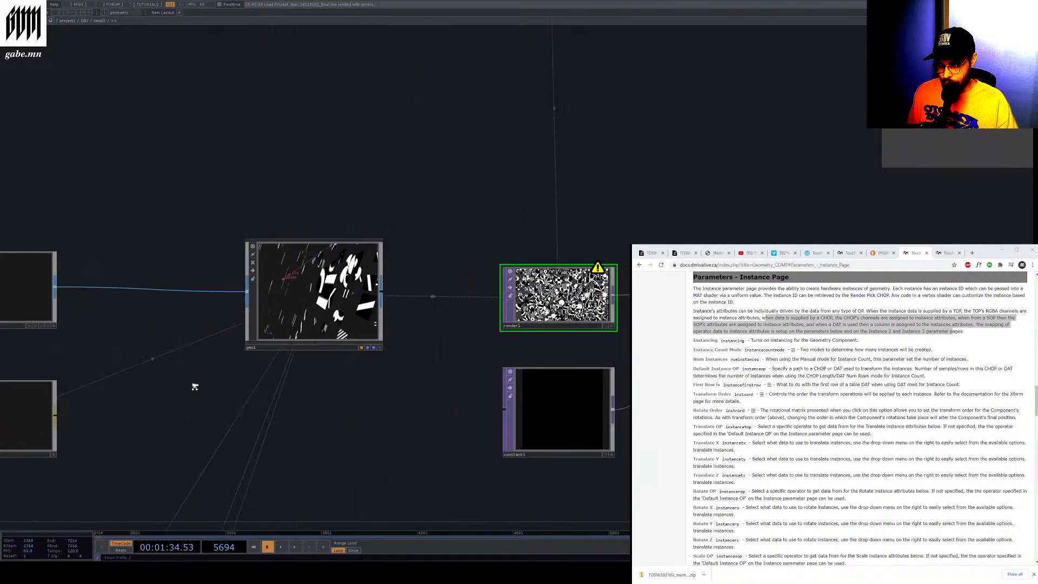
scroll(241, 323, down, 10)
scroll(142, 354, up, 8)
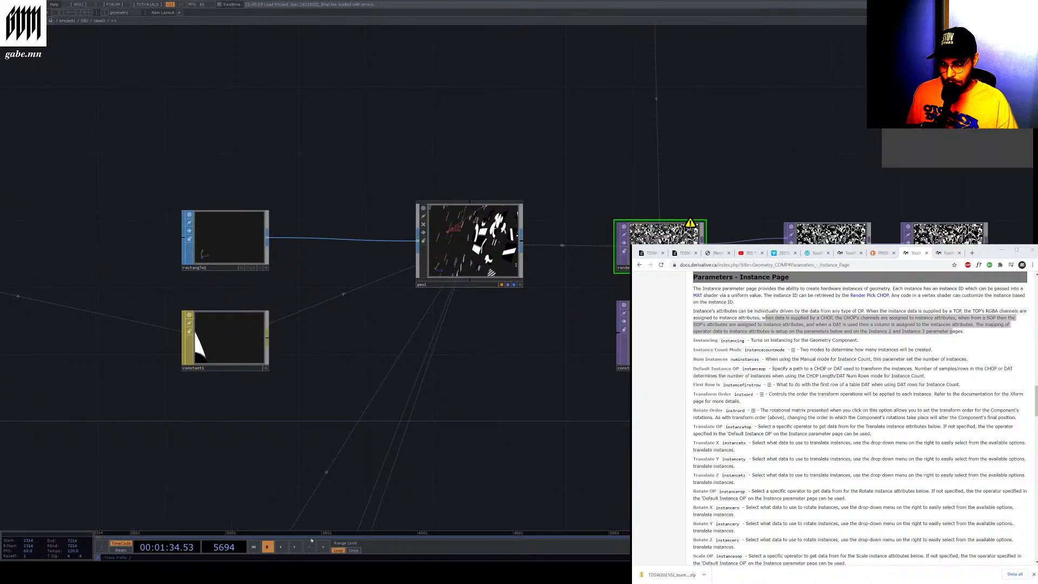
click(295, 547)
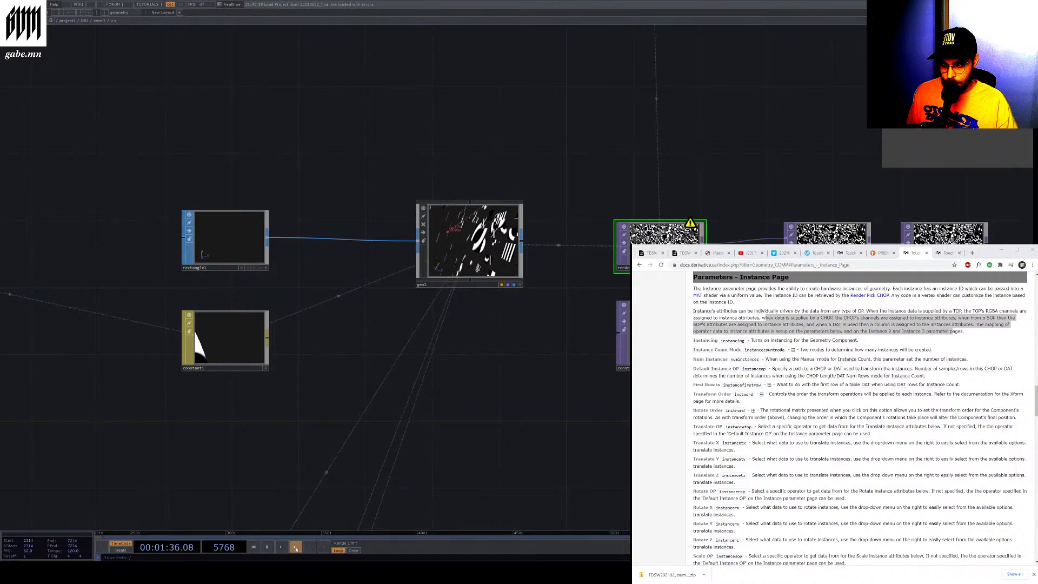
key(space)
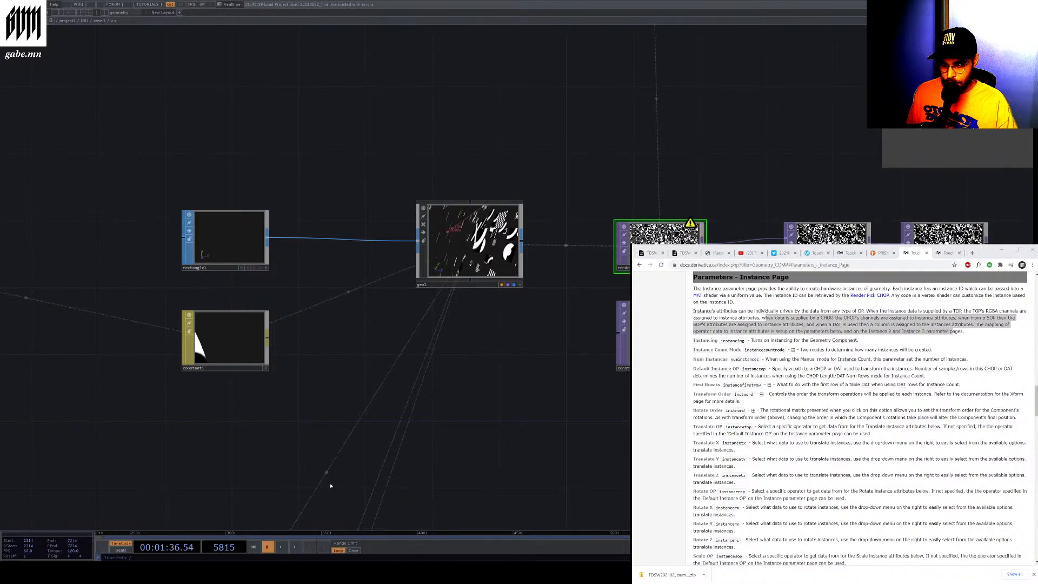
Examine the reference geo1's Instance parameters
click(423, 260)
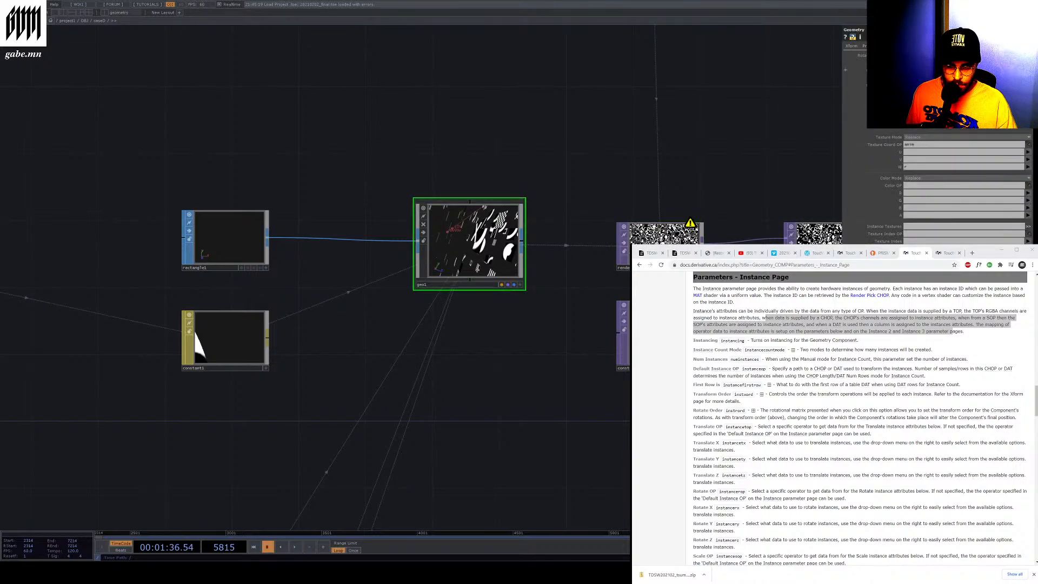
click(898, 46)
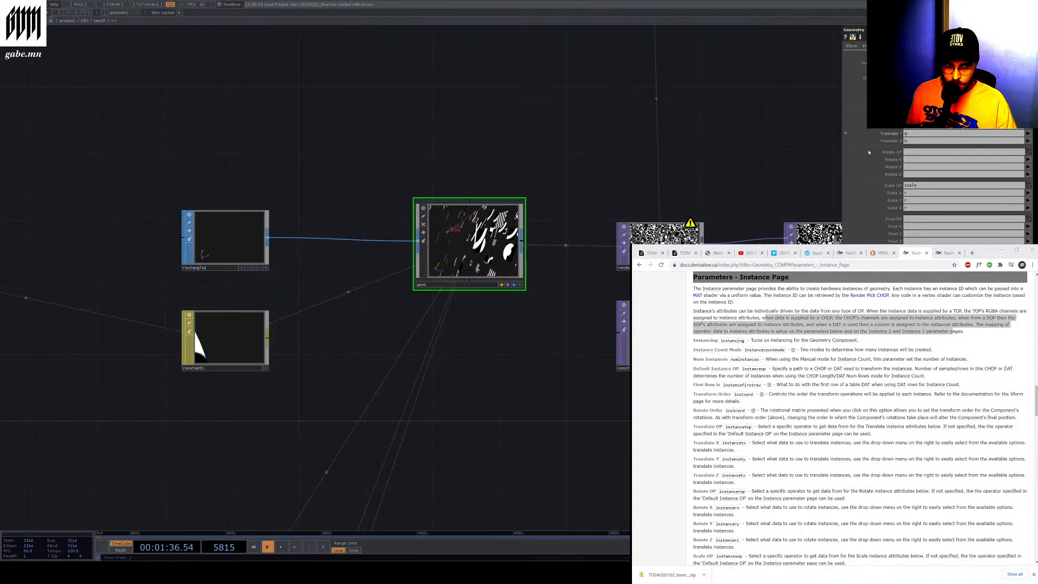
scroll(848, 217, down, 5)
scroll(848, 218, up, 7)
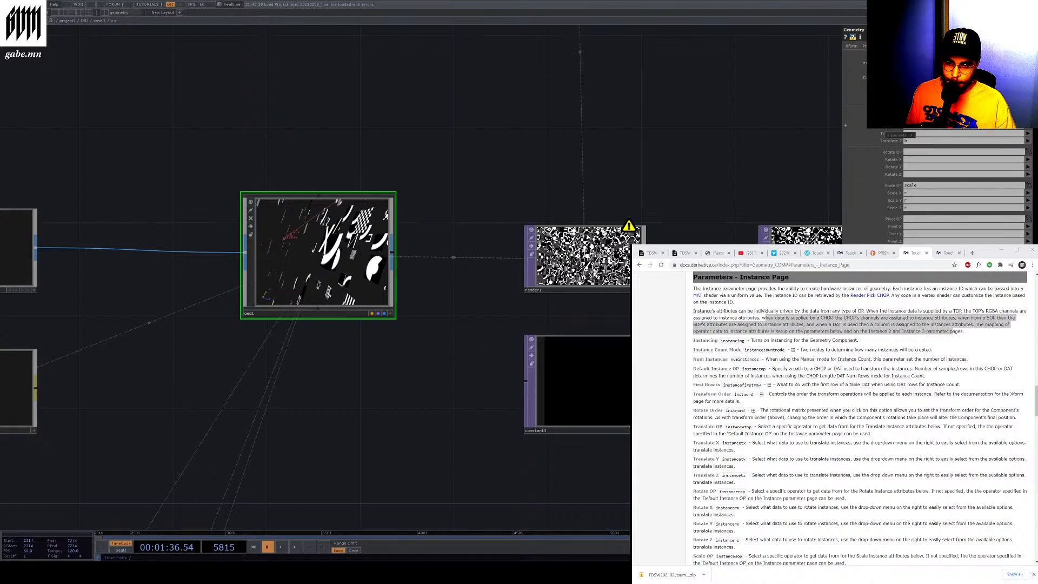
scroll(589, 199, down, 8)
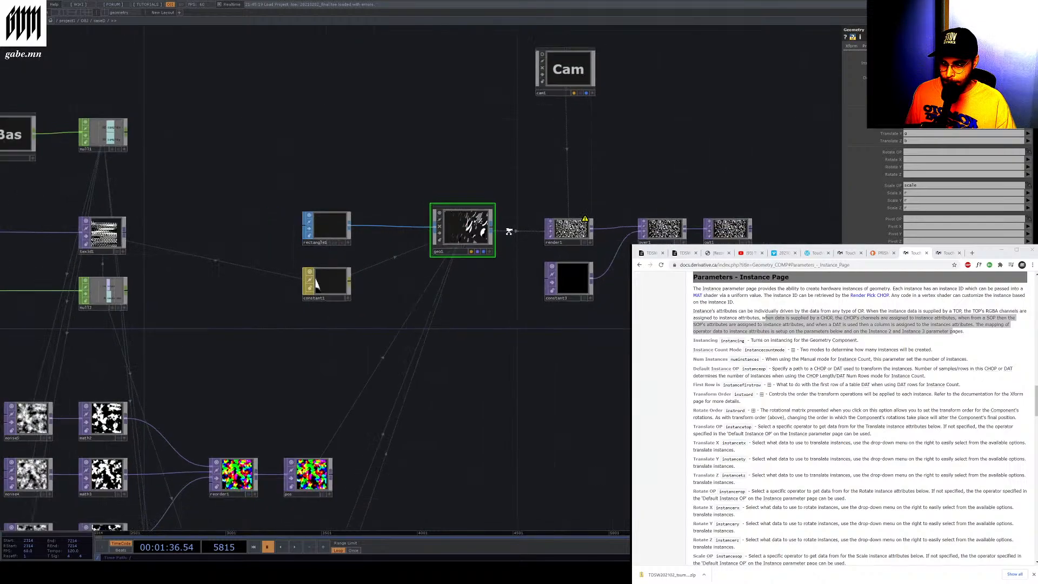
In geo1's instance parameters, set Translate X to r and Translate Y to g
drag(301, 525, 387, 409)
scroll(387, 409, up, 6)
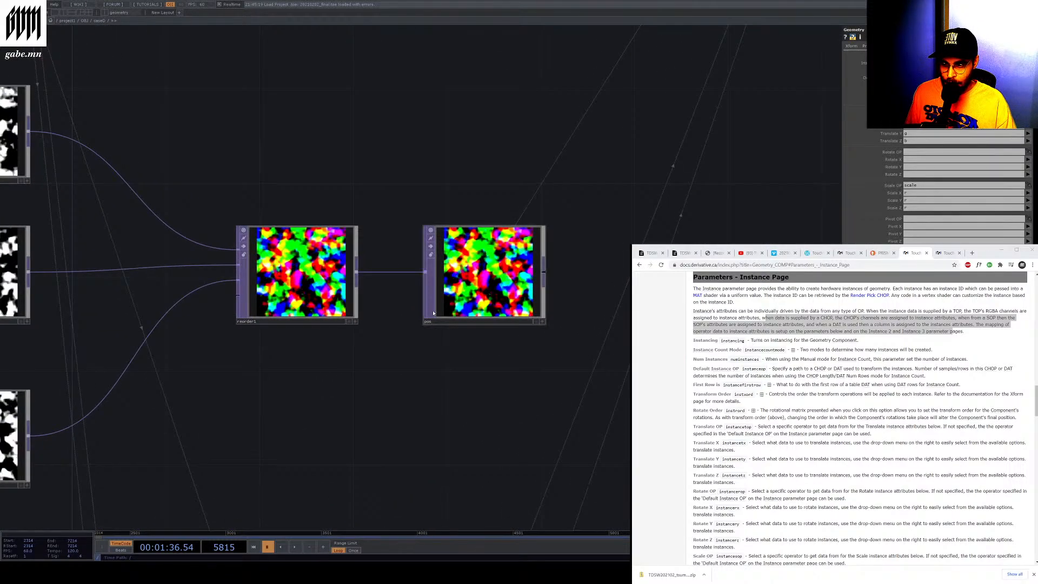
click(432, 308)
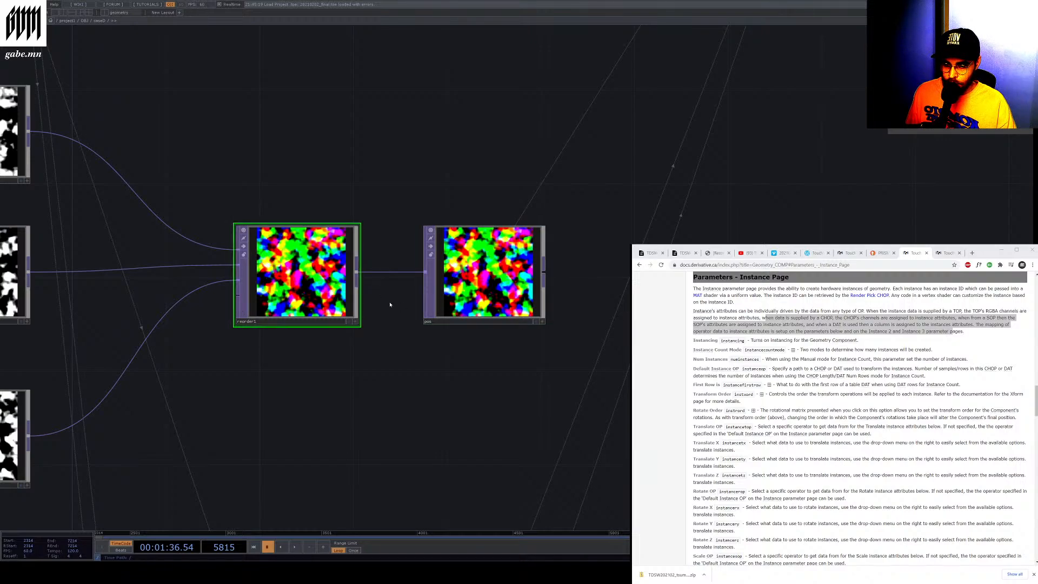
key(h)
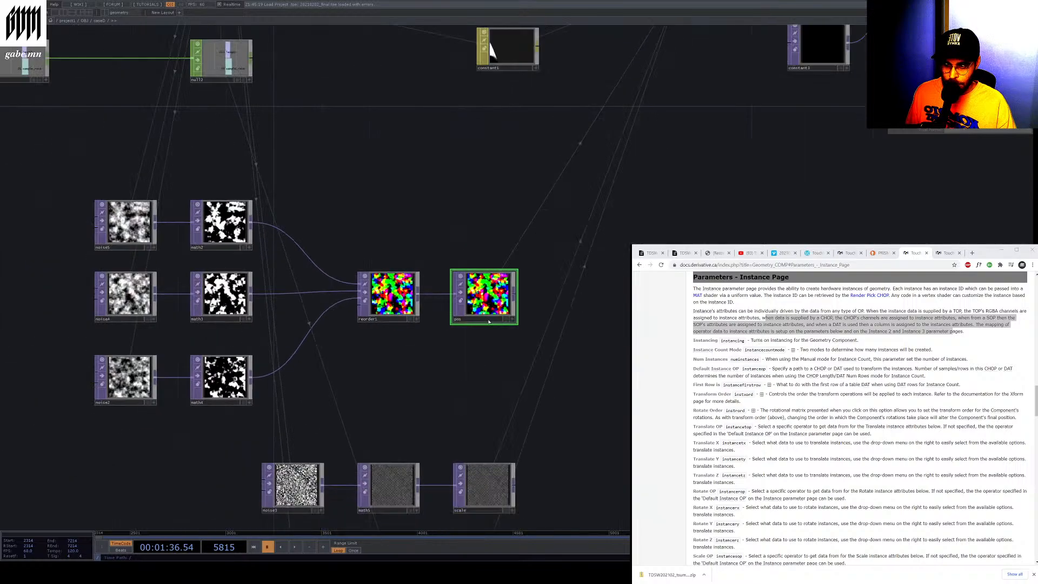
scroll(549, 200, up, 10)
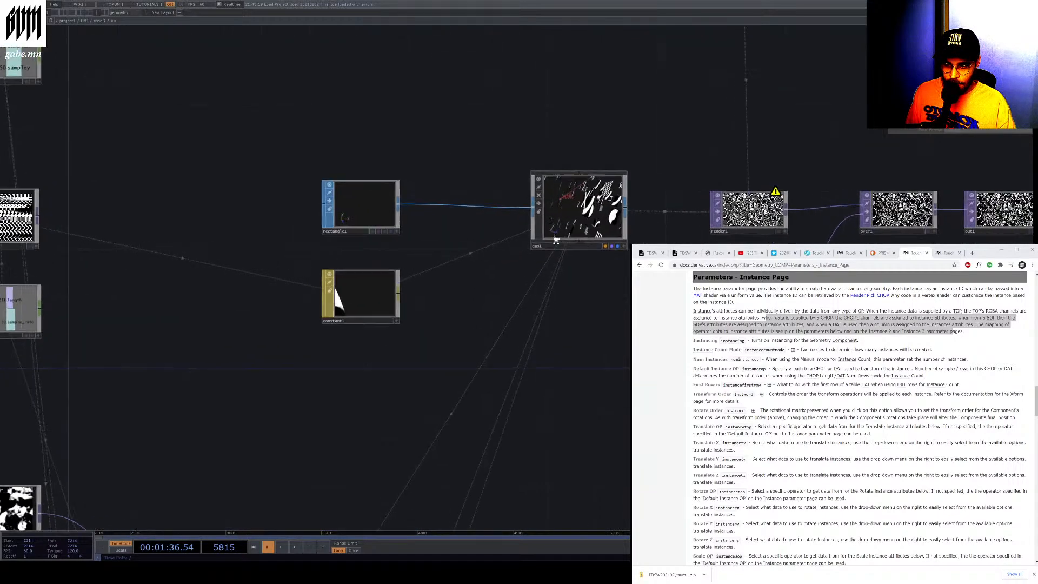
click(520, 235)
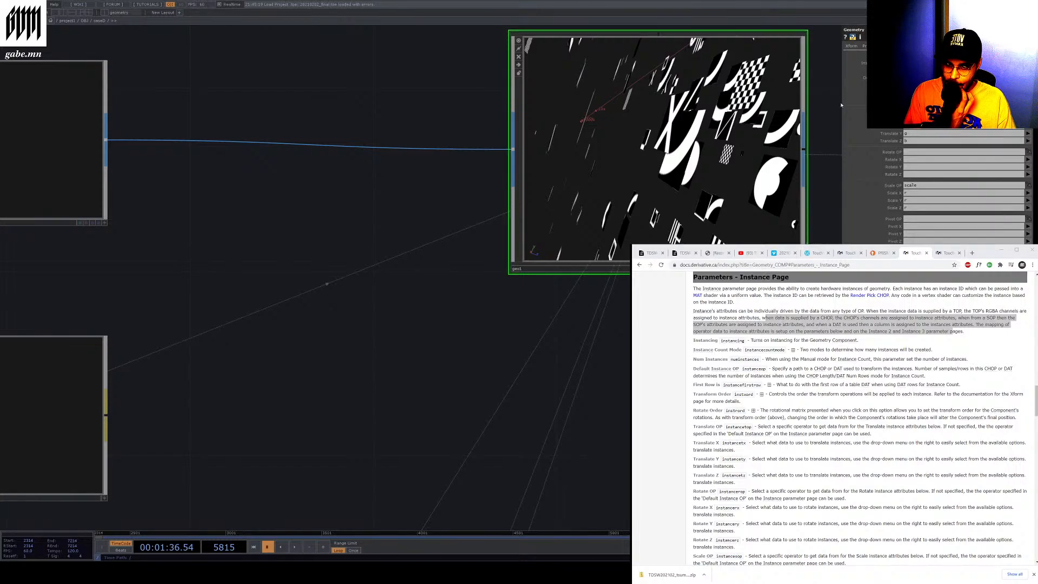
click(910, 136)
text(r)
click(921, 127)
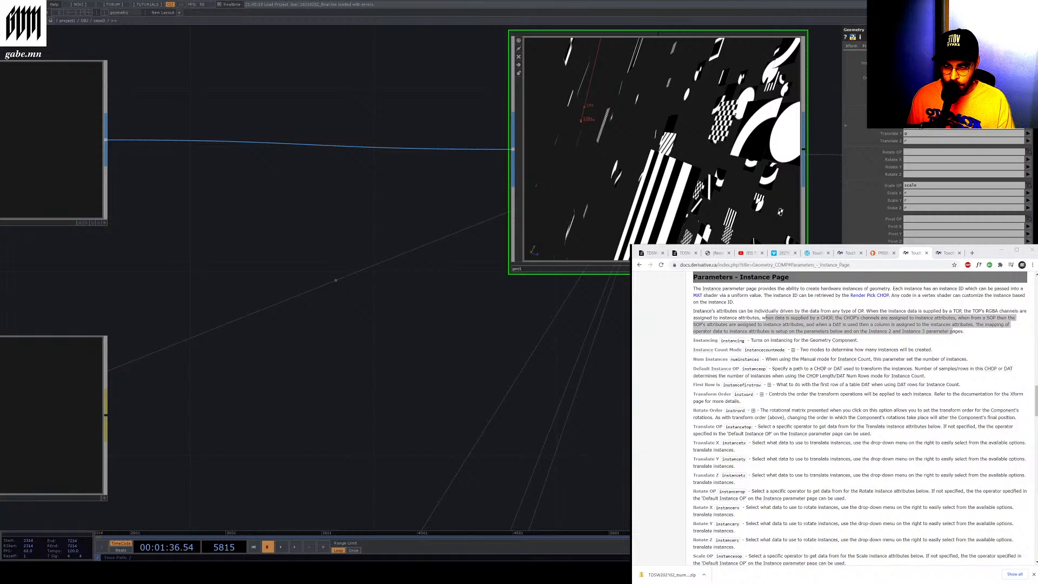
click(913, 141)
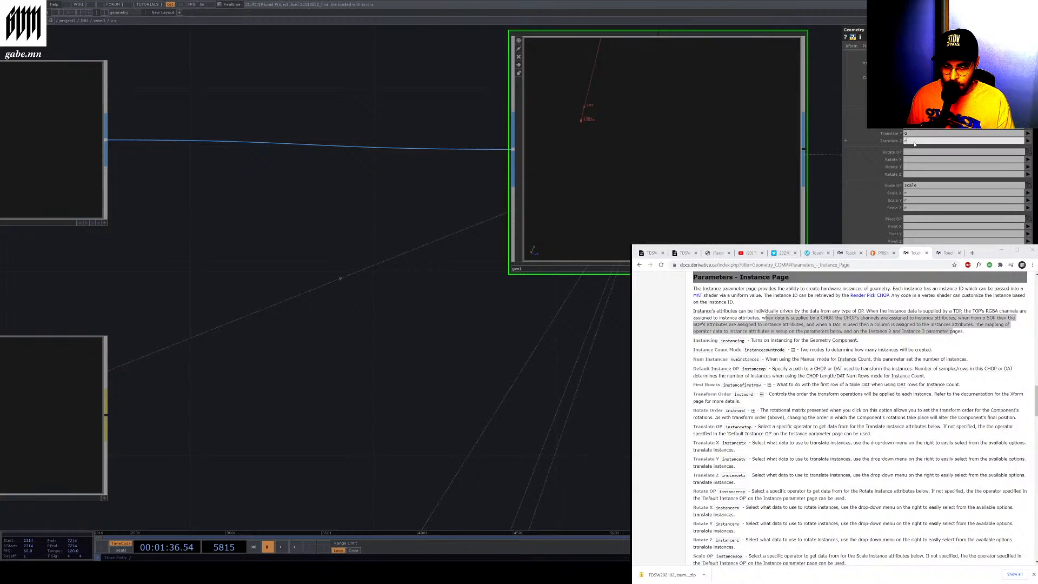
text(g)
click(916, 135)
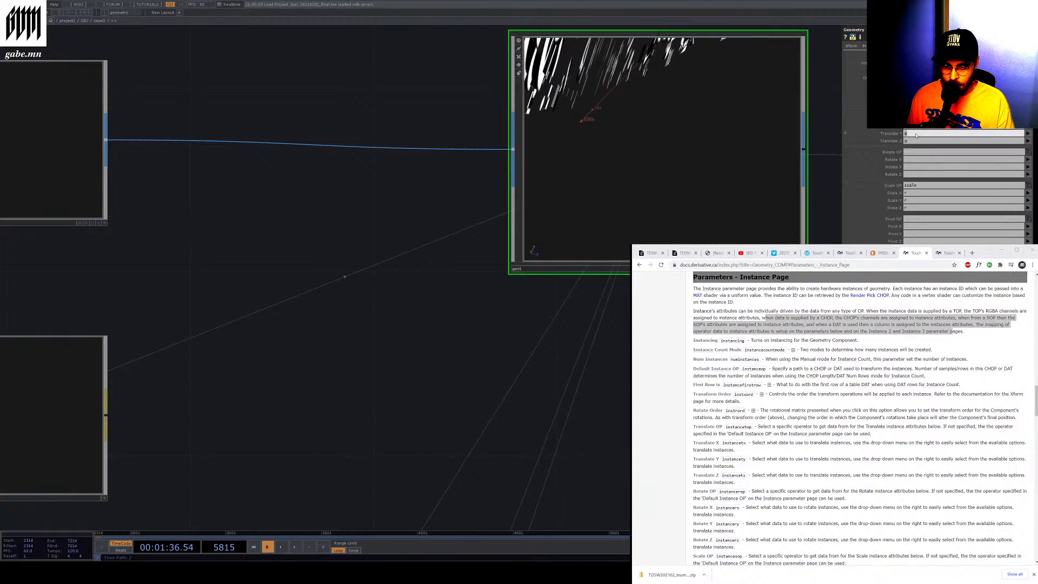
key(Return)
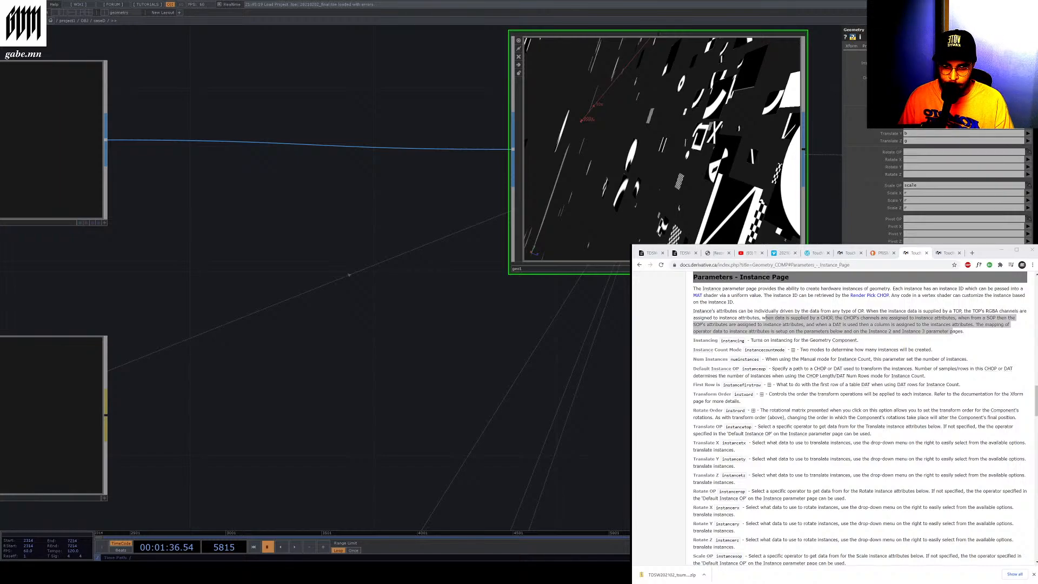
Inspect the noise and math TOP chain feeding the reorder and pos nodes, including math3's parameters
scroll(946, 189, down, 5)
scroll(946, 189, up, 4)
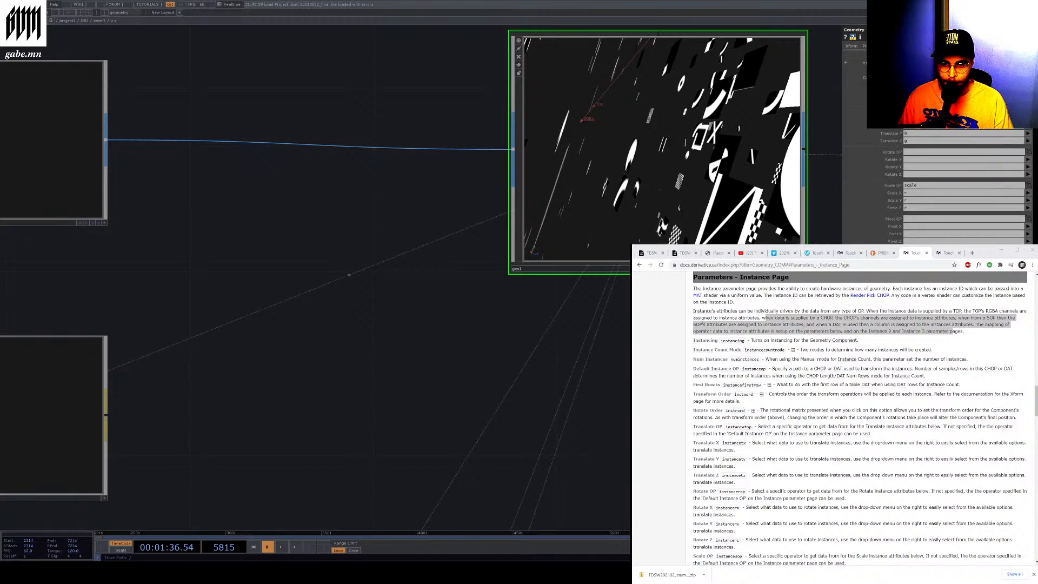
scroll(816, 225, down, 6)
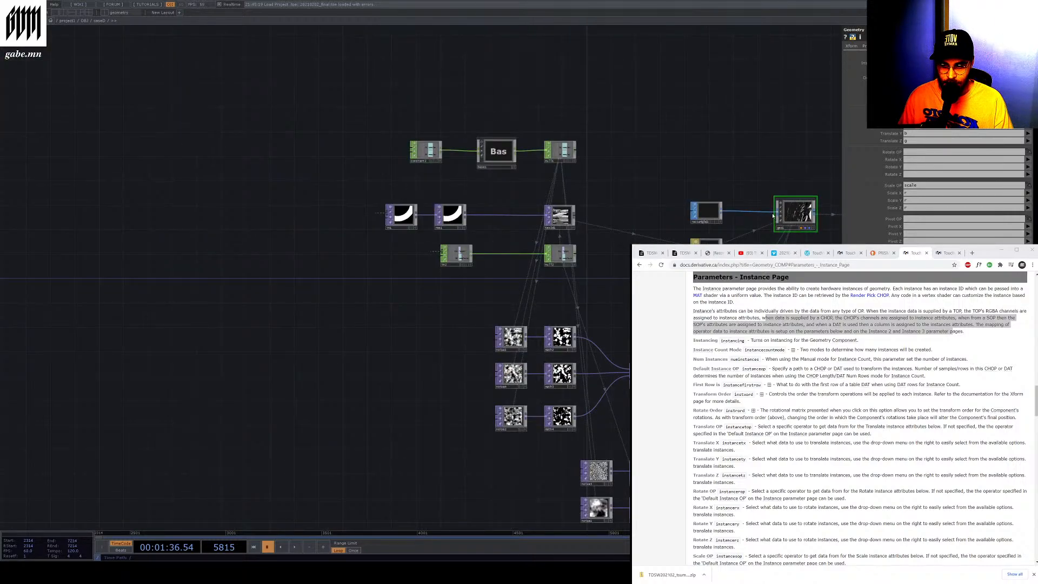
scroll(538, 373, up, 5)
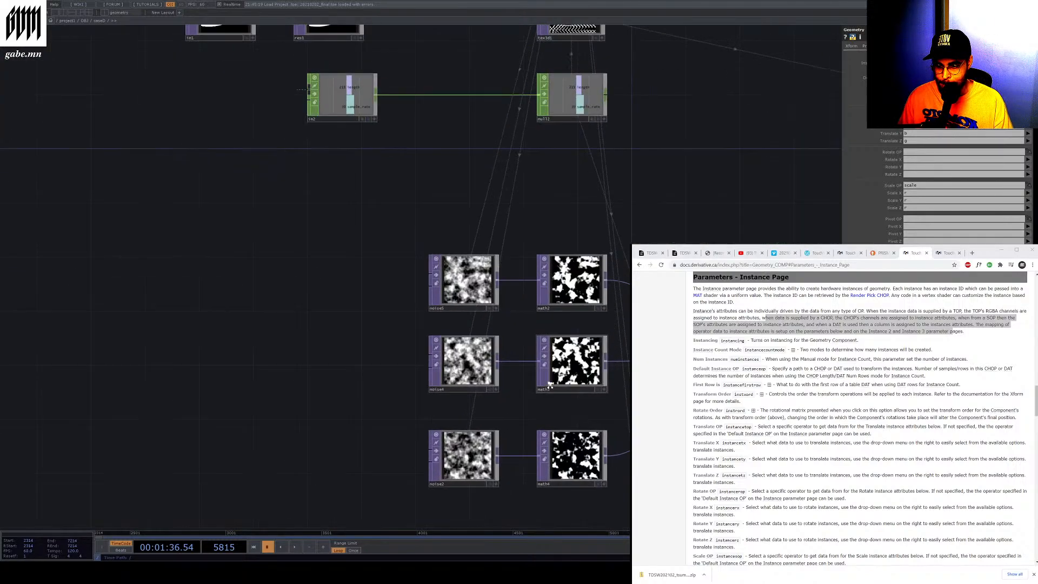
click(537, 373)
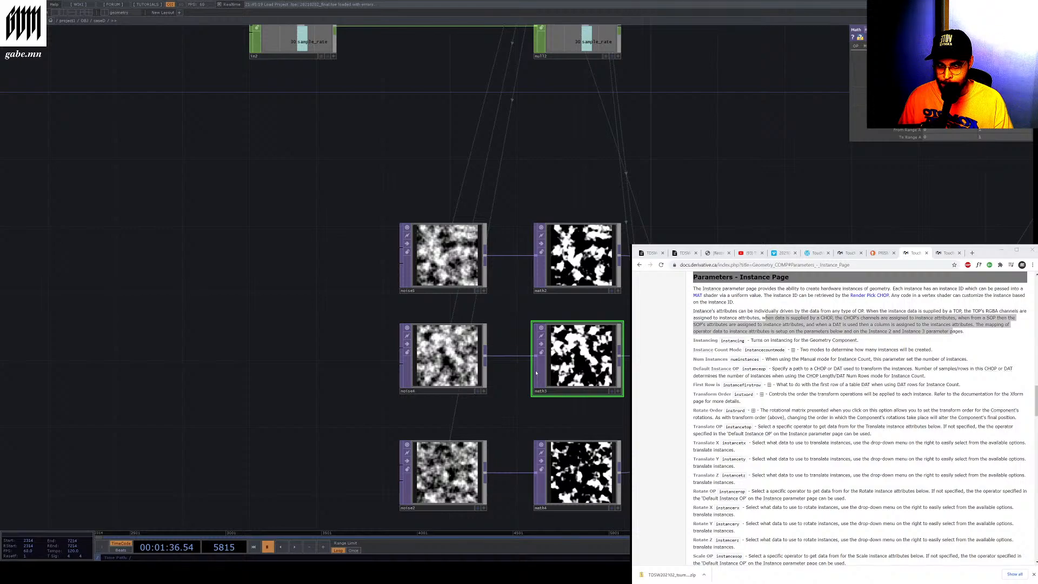
scroll(536, 373, down, 7)
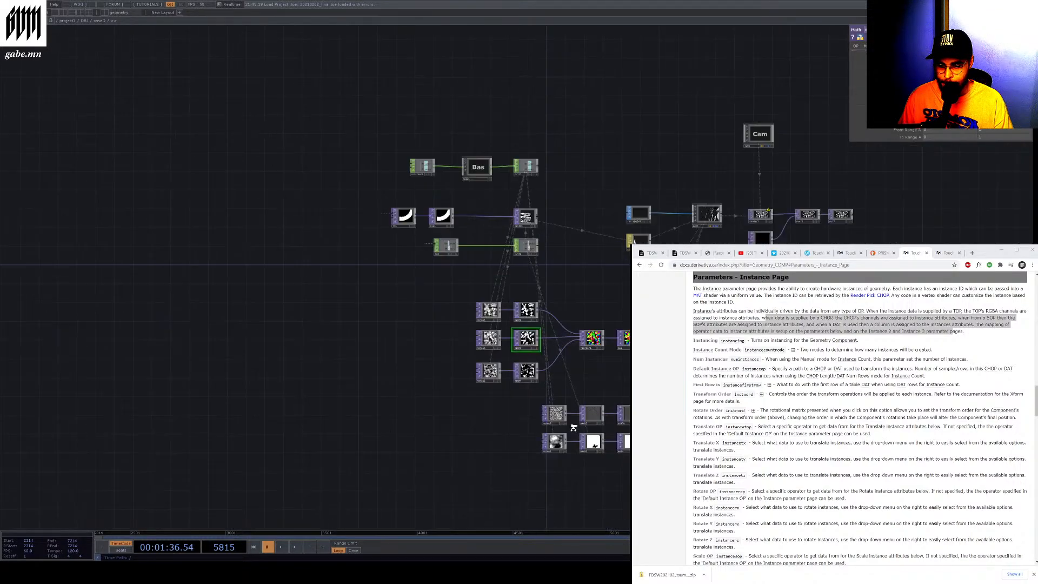
scroll(571, 426, up, 7)
scroll(540, 429, up, 1)
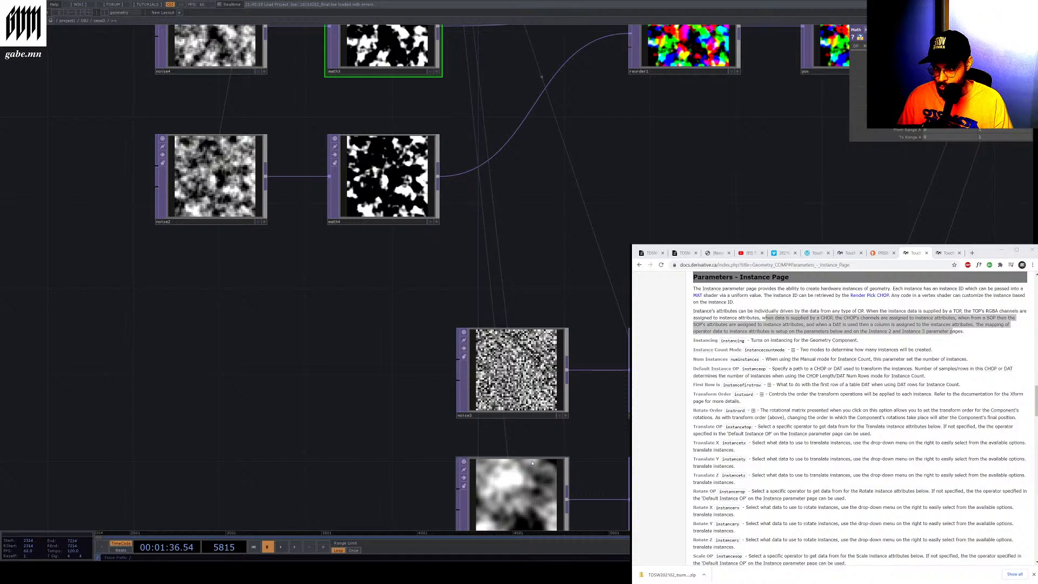
scroll(531, 463, down, 3)
scroll(554, 439, down, 5)
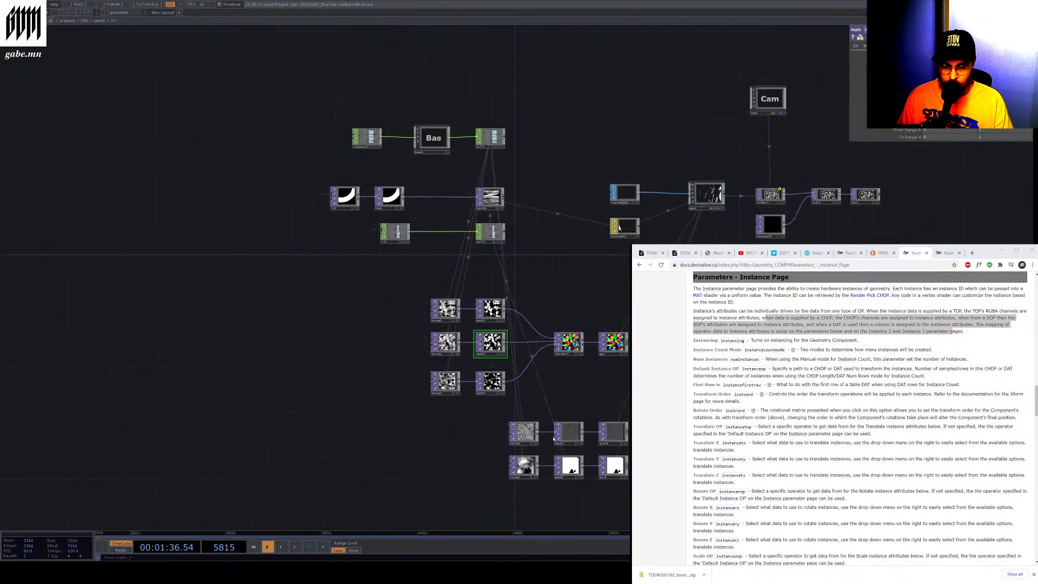
scroll(553, 439, up, 3)
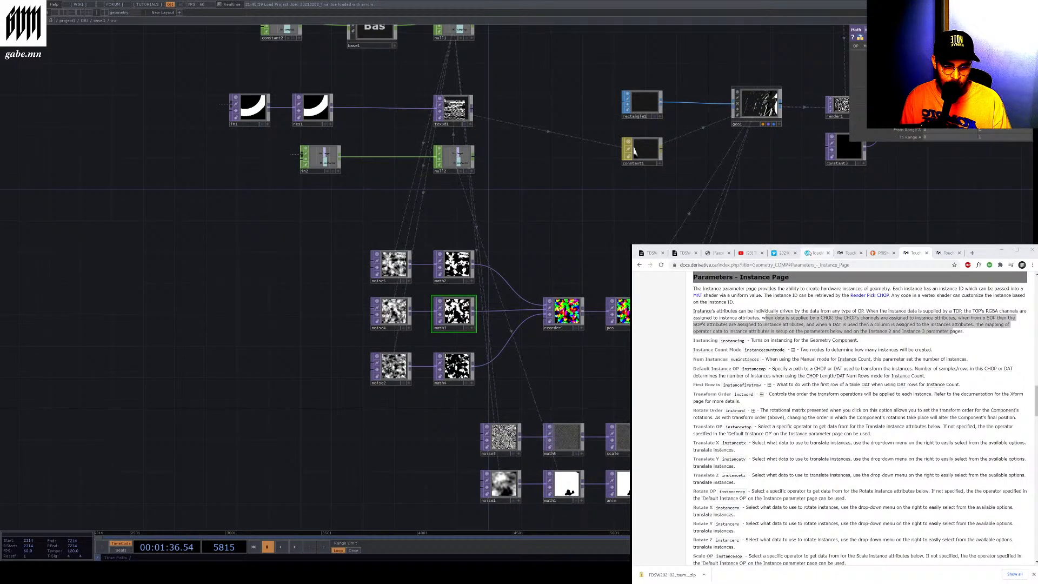
Switch to the workshop video tab in the browser and start playing it
click(811, 253)
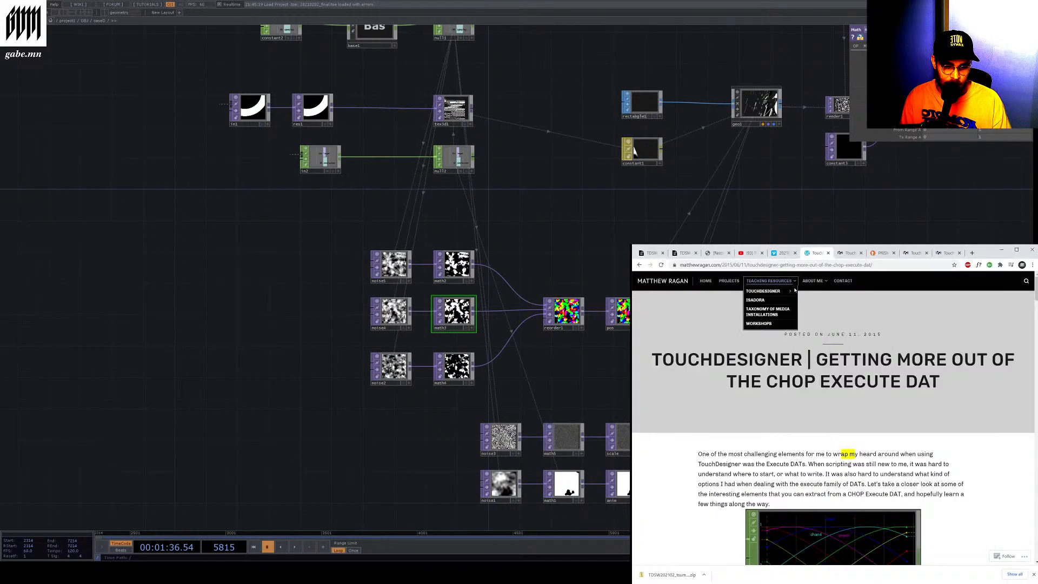
click(782, 254)
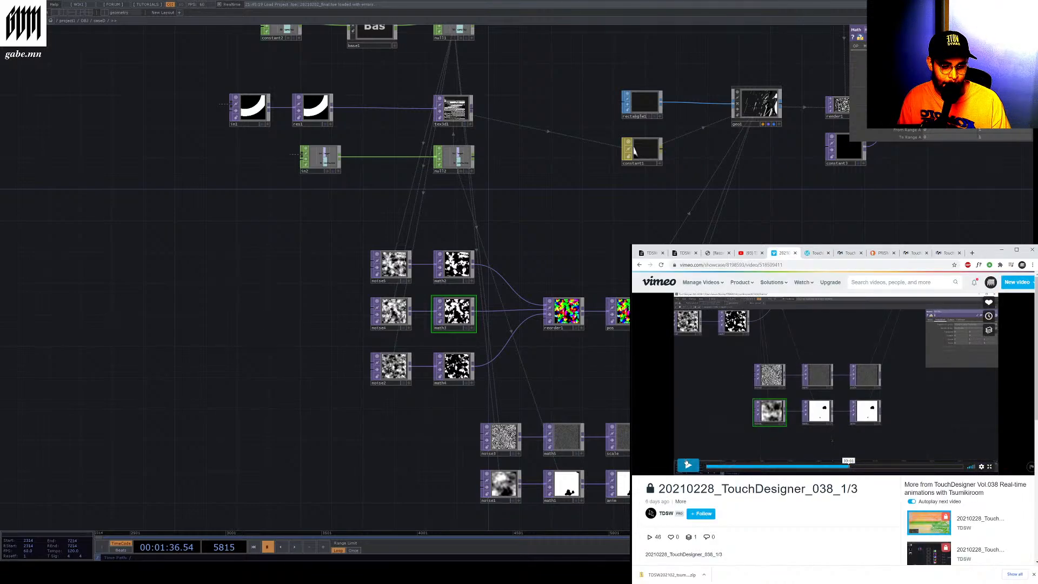
click(686, 464)
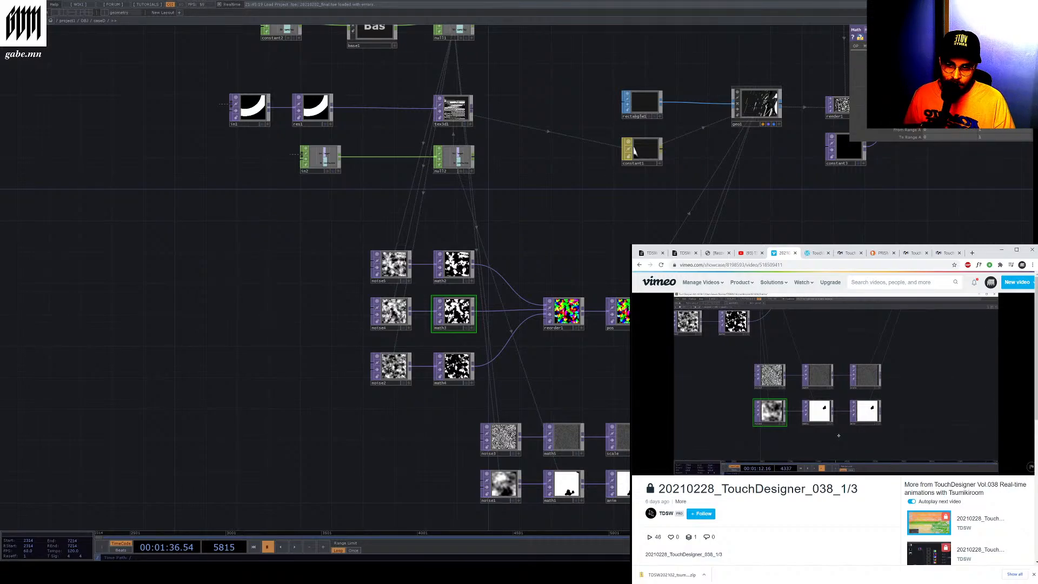
Zoom and pan around the whole network to compare it with the video
scroll(753, 127, down, 5)
scroll(741, 171, up, 6)
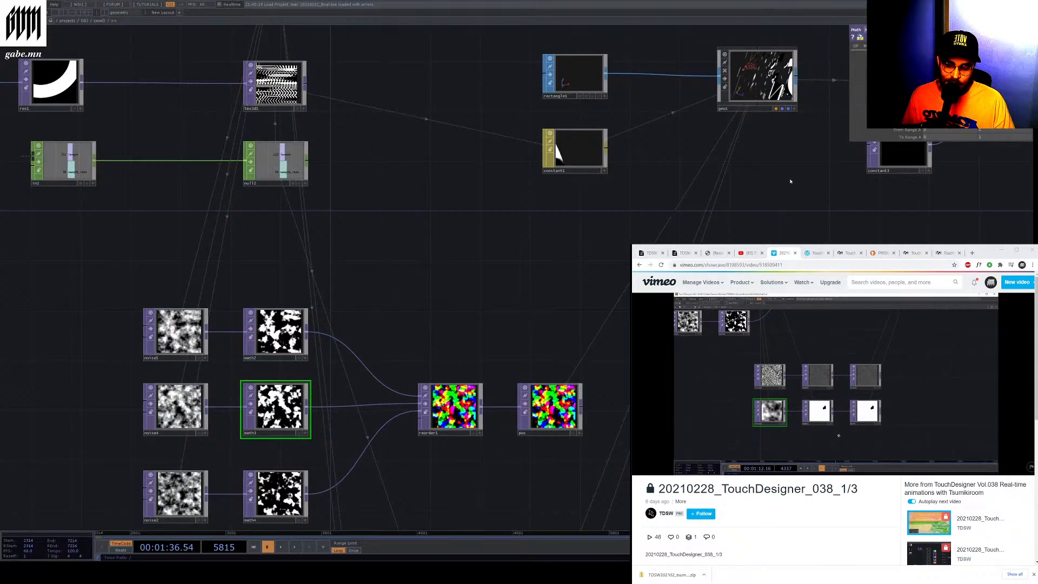
right_drag(790, 181, 724, 226)
scroll(792, 169, down, 5)
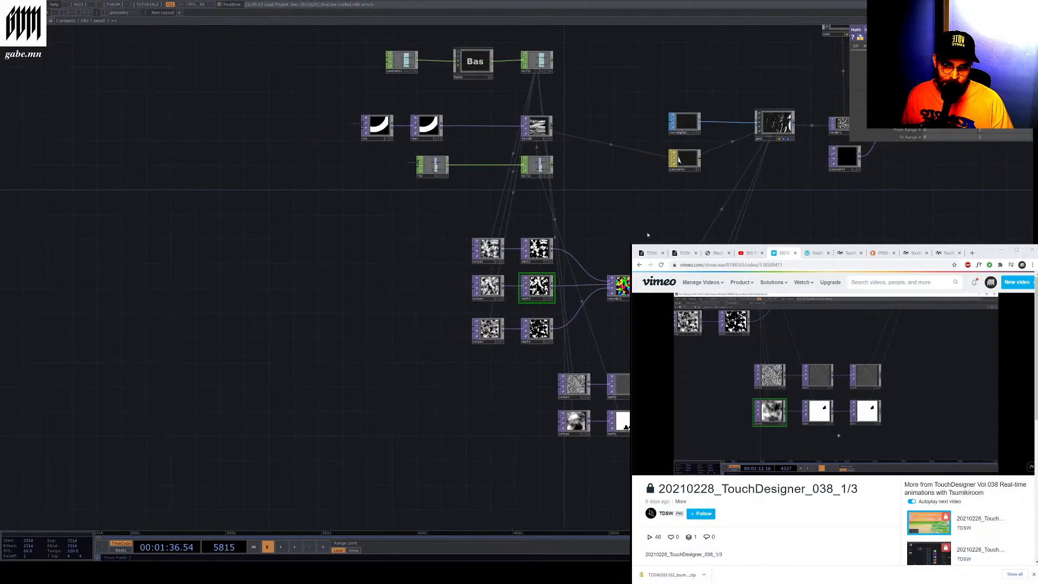
scroll(334, 263, down, 4)
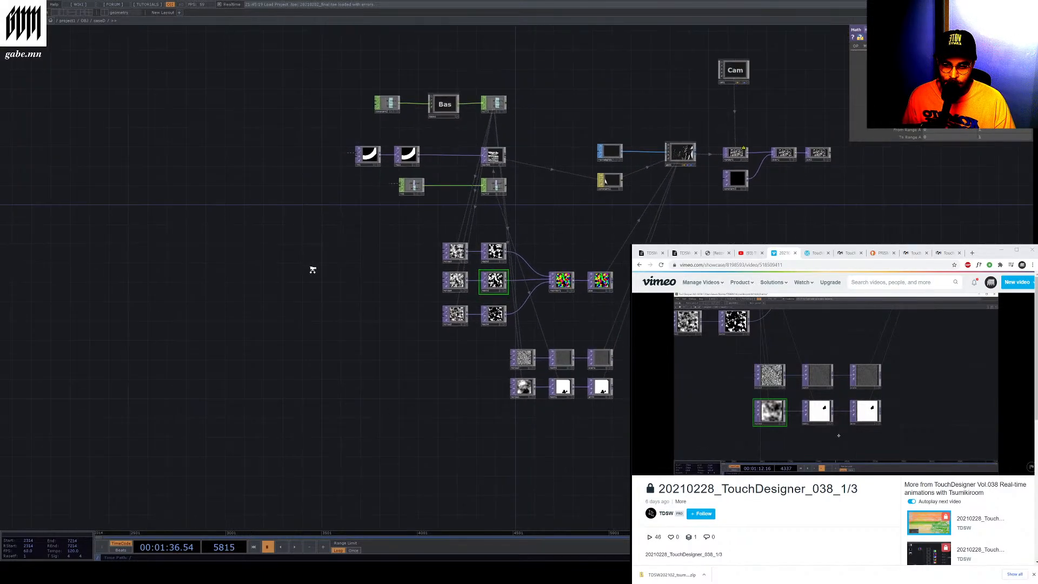
scroll(493, 168, up, 2)
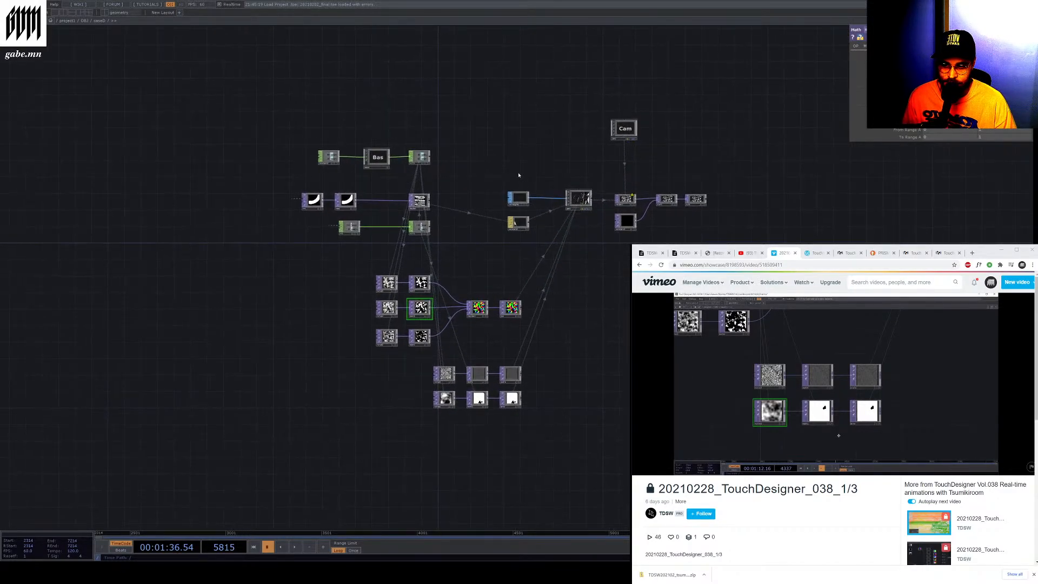
scroll(508, 181, up, 3)
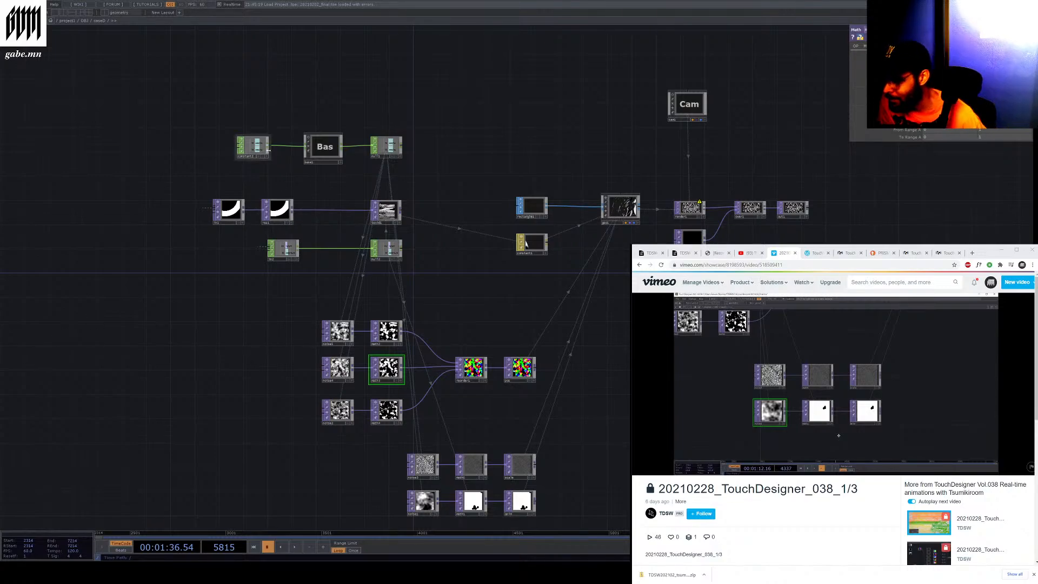
scroll(259, 147, up, 8)
scroll(217, 160, down, 2)
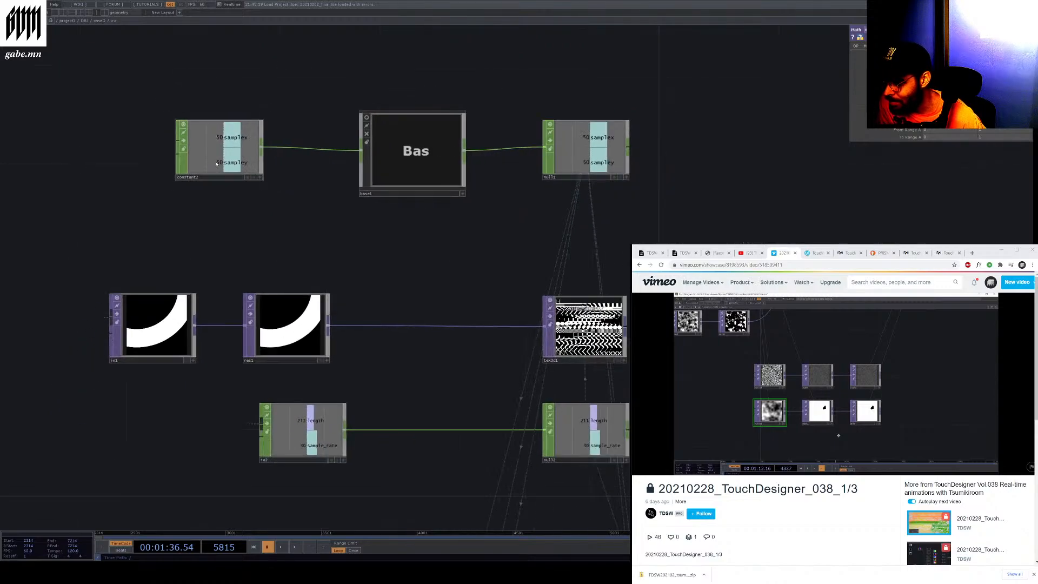
scroll(217, 164, down, 5)
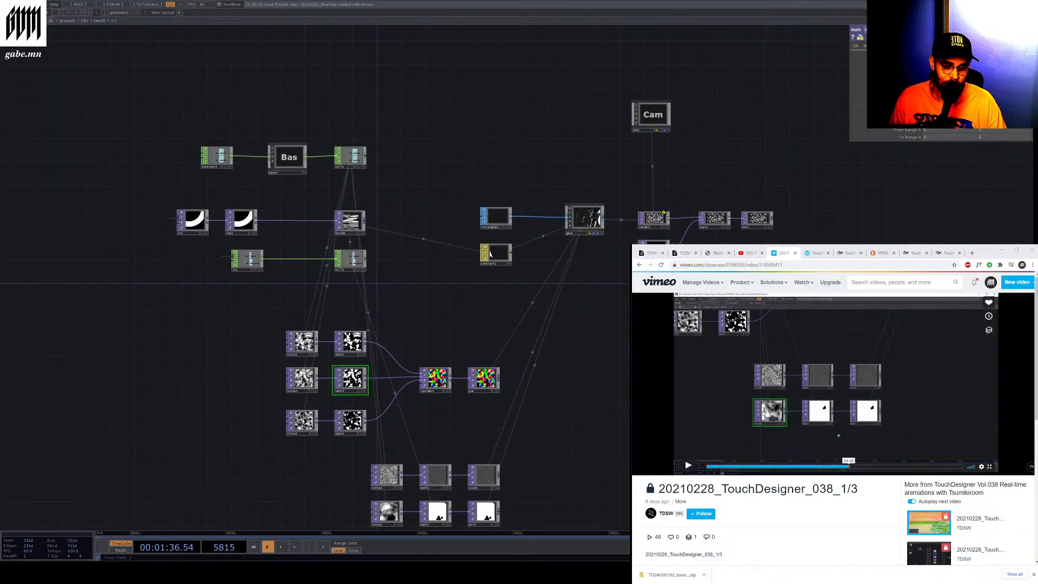
Pause, scroll and resume the workshop video to follow the instructor's network
click(949, 364)
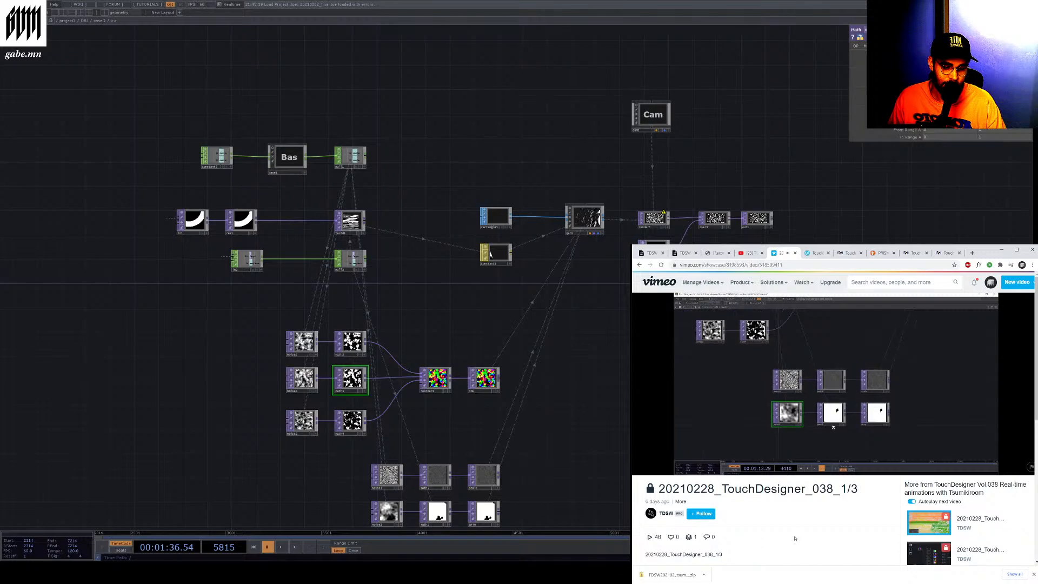
scroll(827, 529, down, 1)
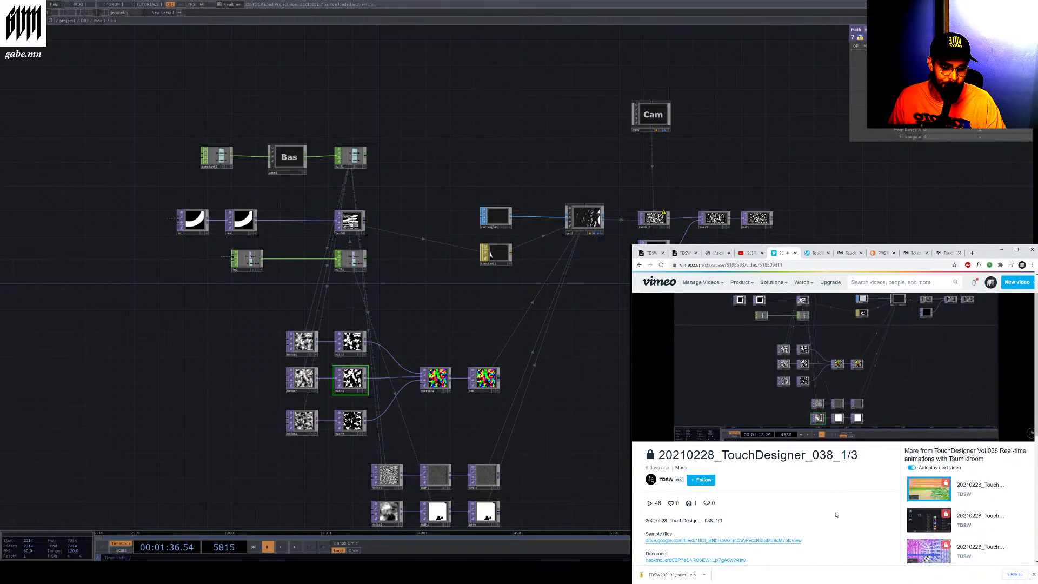
scroll(844, 525, up, 1)
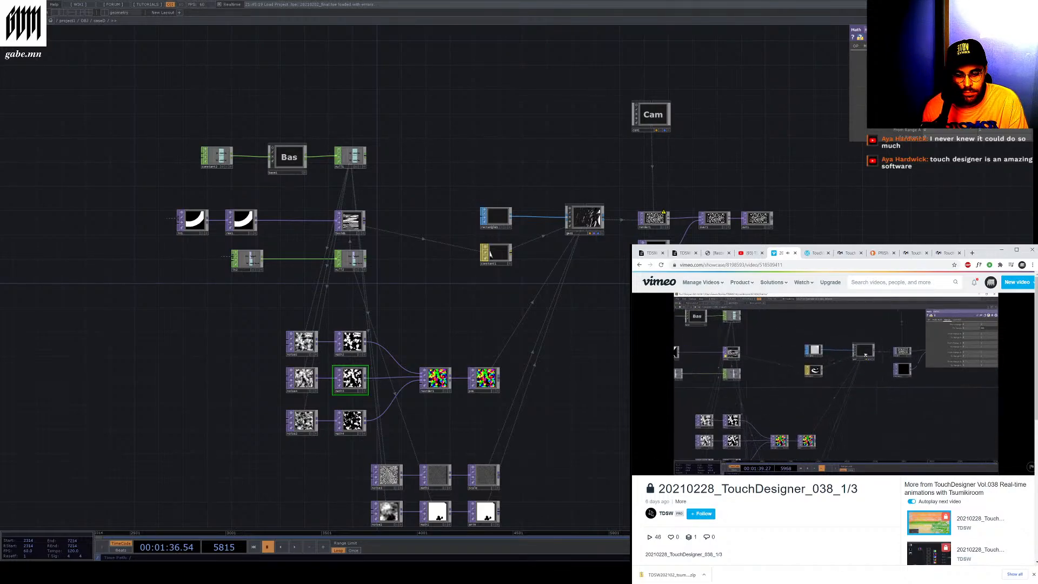
click(686, 466)
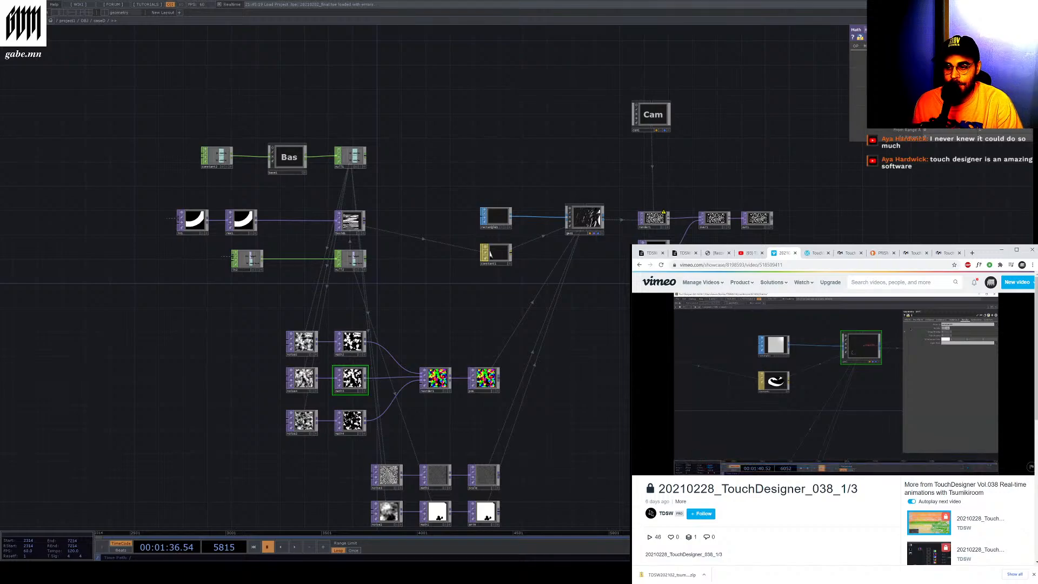
drag(446, 108, 447, 108)
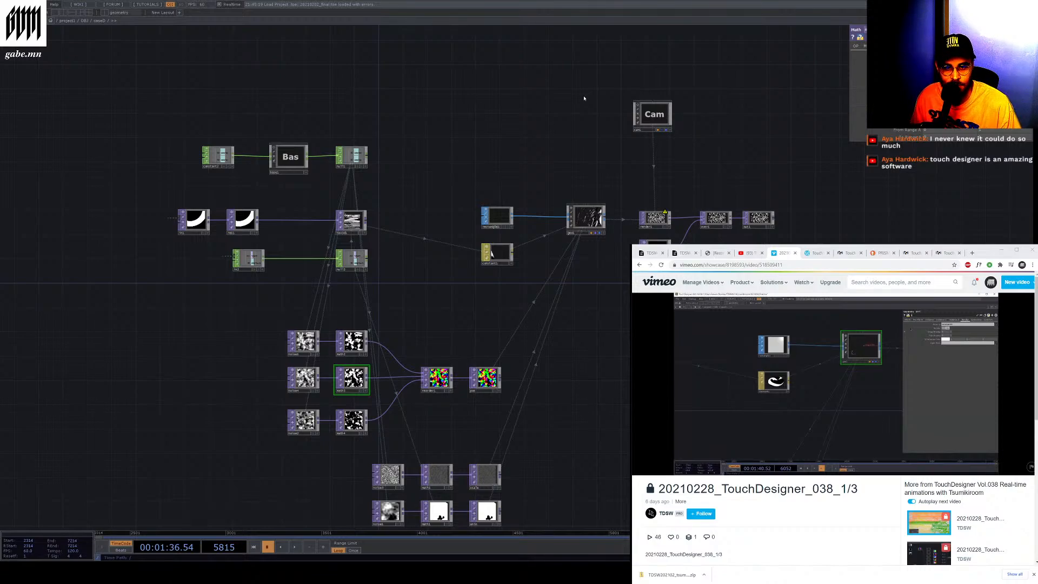
mouse_move(683, 463)
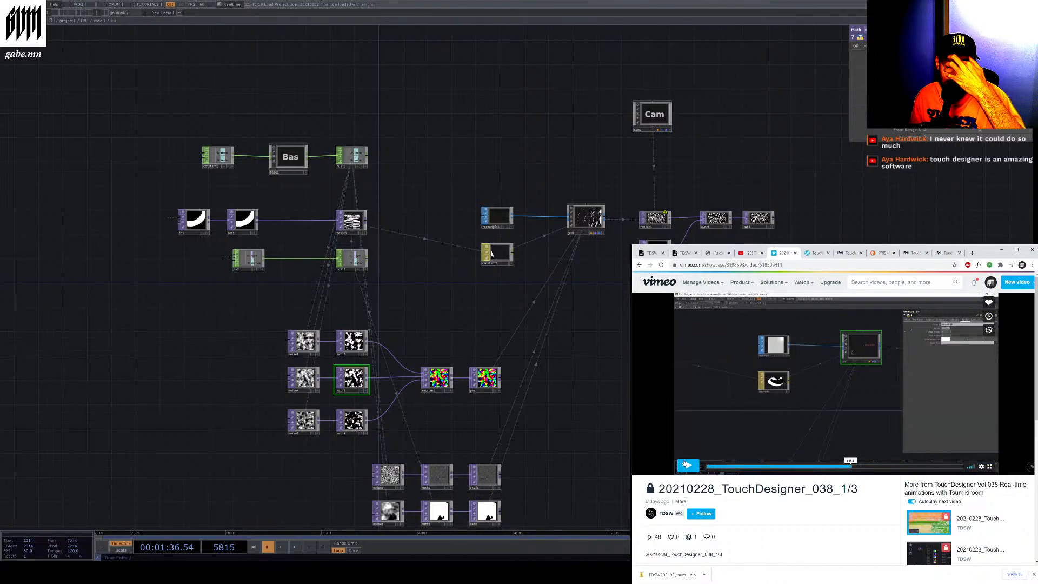
click(685, 463)
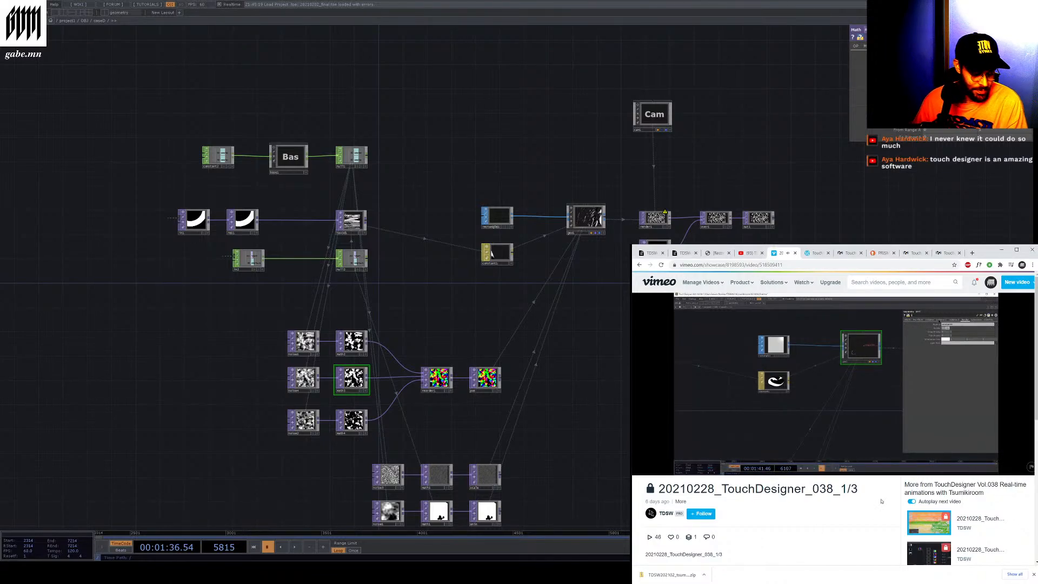
mouse_move(996, 471)
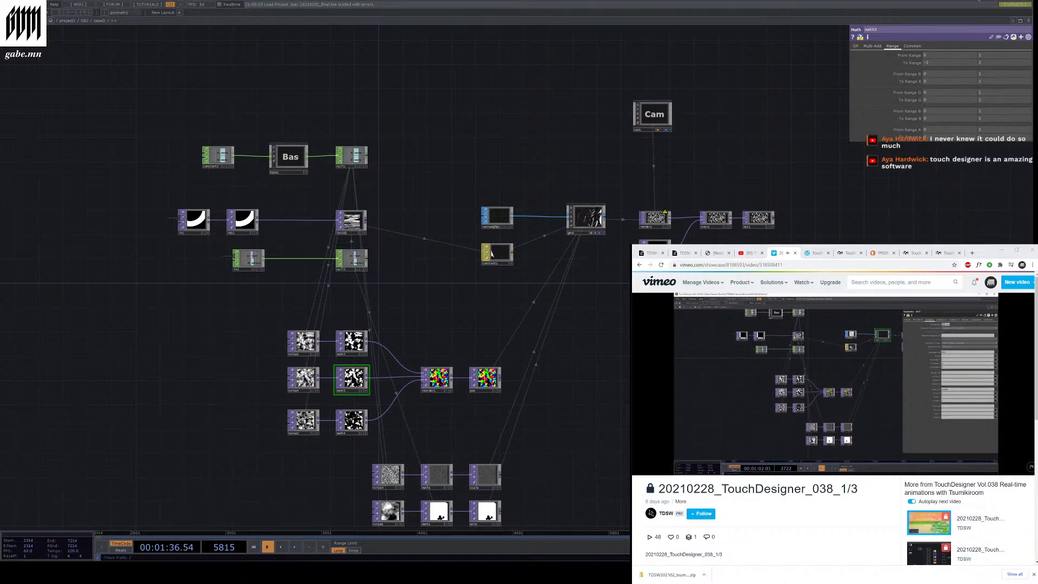
Narrow the TouchDesigner workspace so its parameter panel sits beside the webcam area
drag(1033, 25, 895, 25)
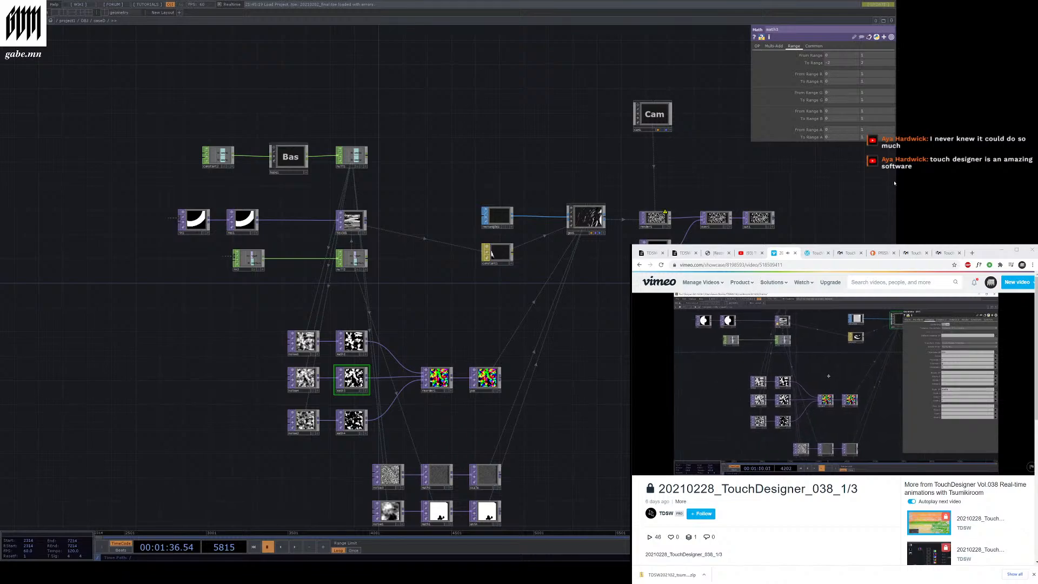
drag(894, 182, 863, 179)
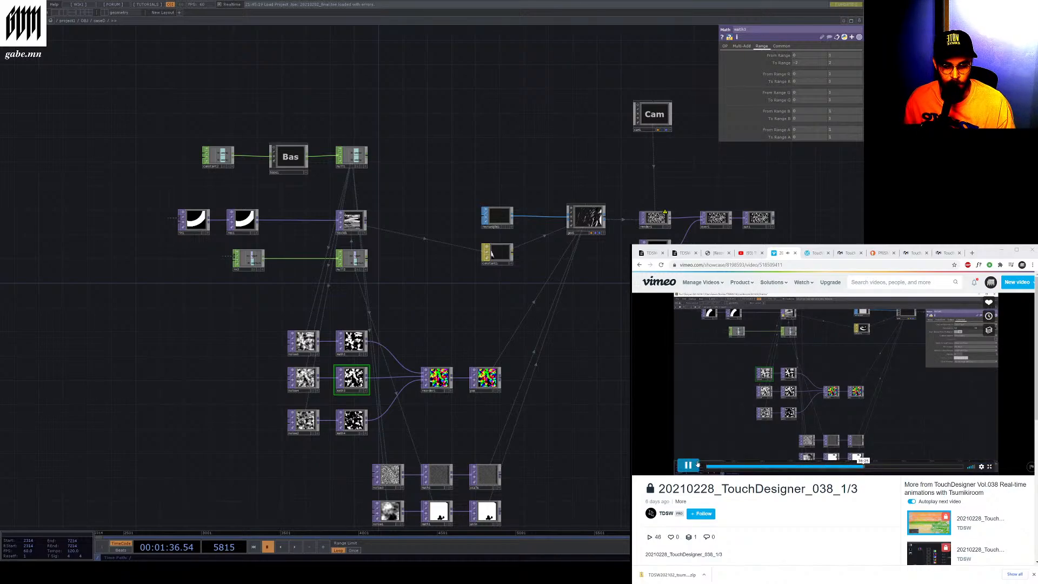
Pause, seek and replay the workshop video while zooming the network to follow the instructor
click(687, 465)
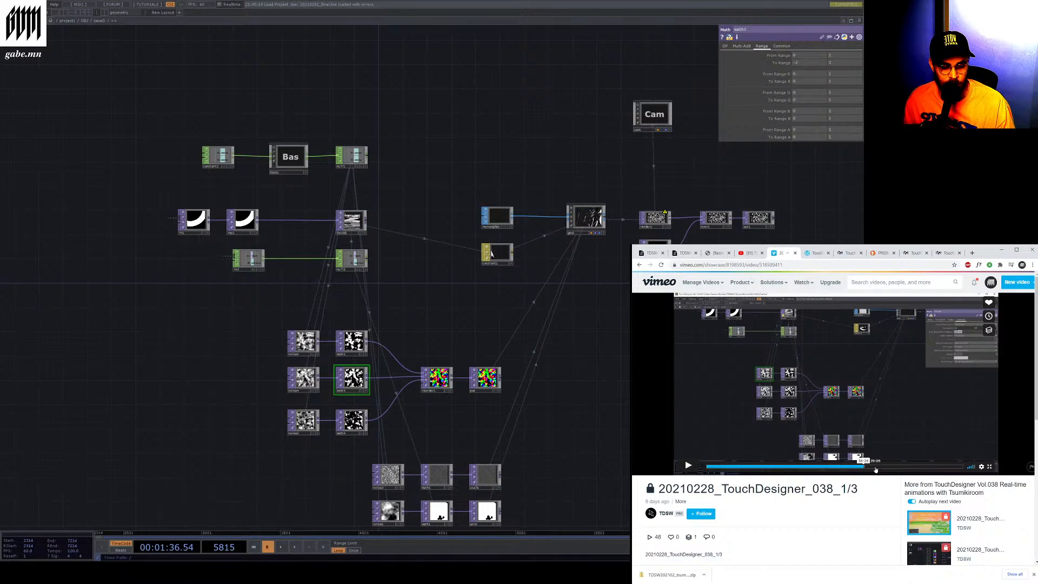
click(881, 468)
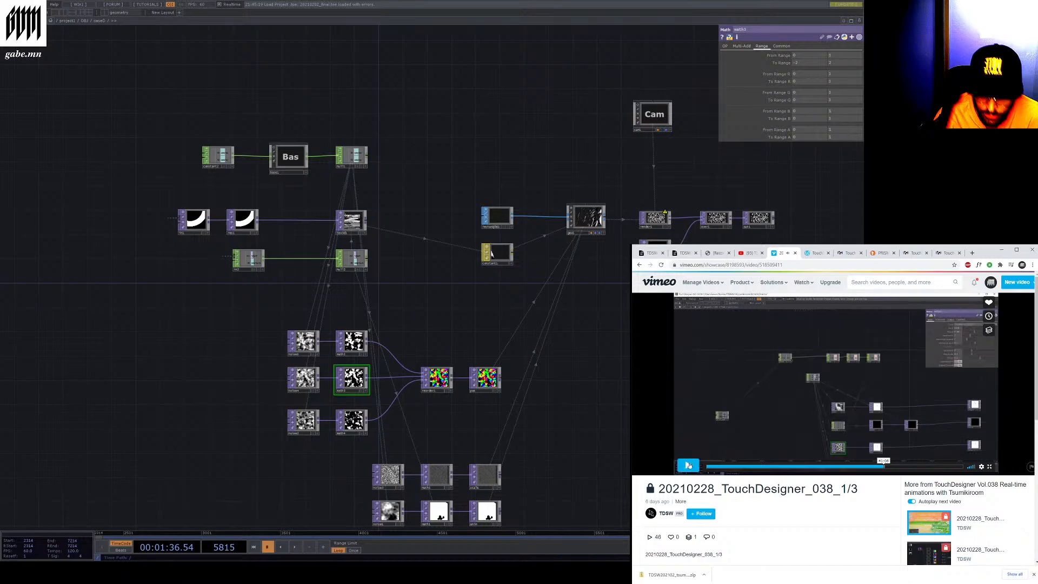
scroll(551, 378, down, 3)
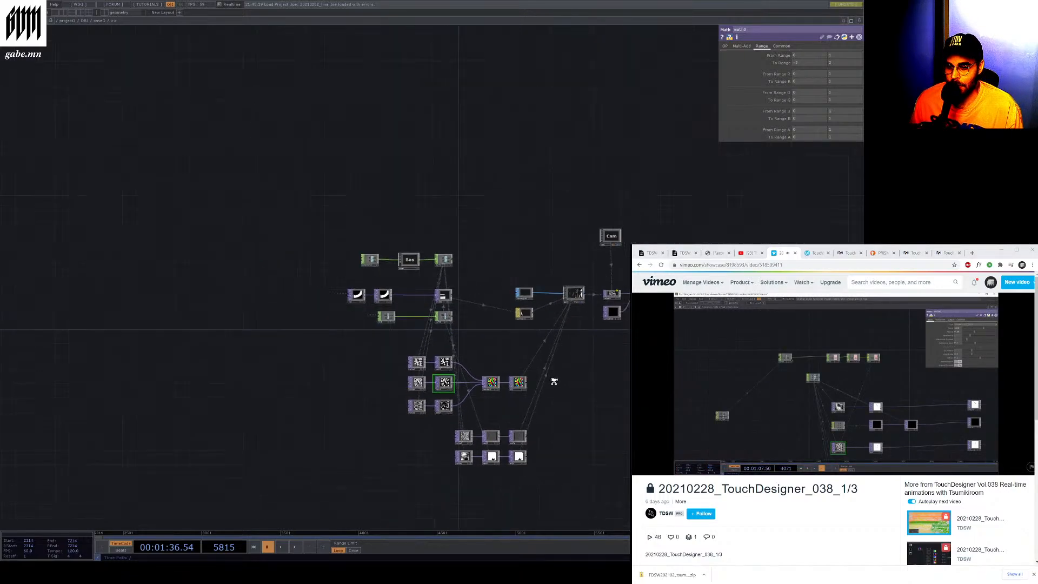
scroll(596, 397, up, 3)
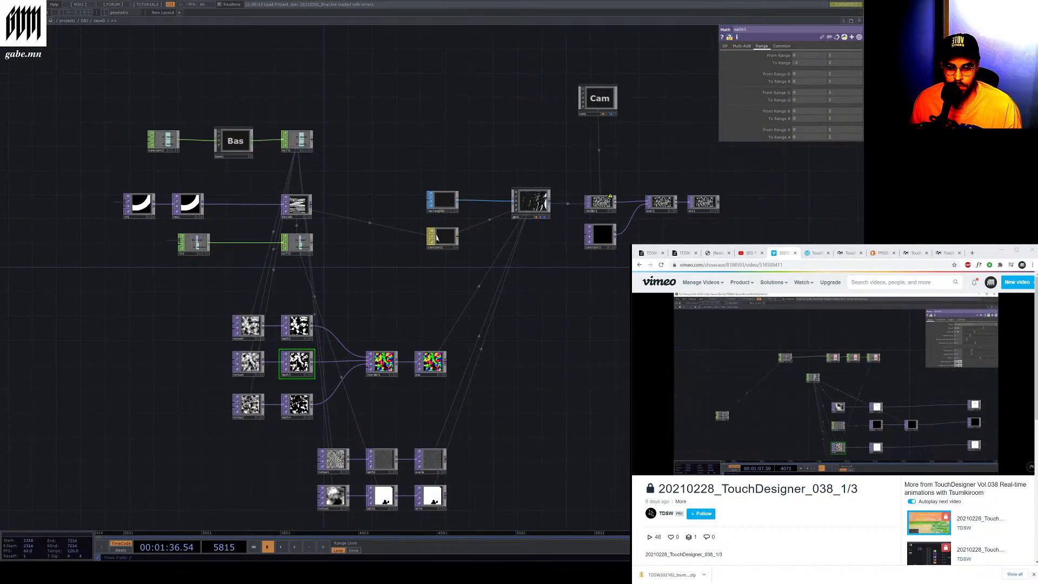
click(771, 363)
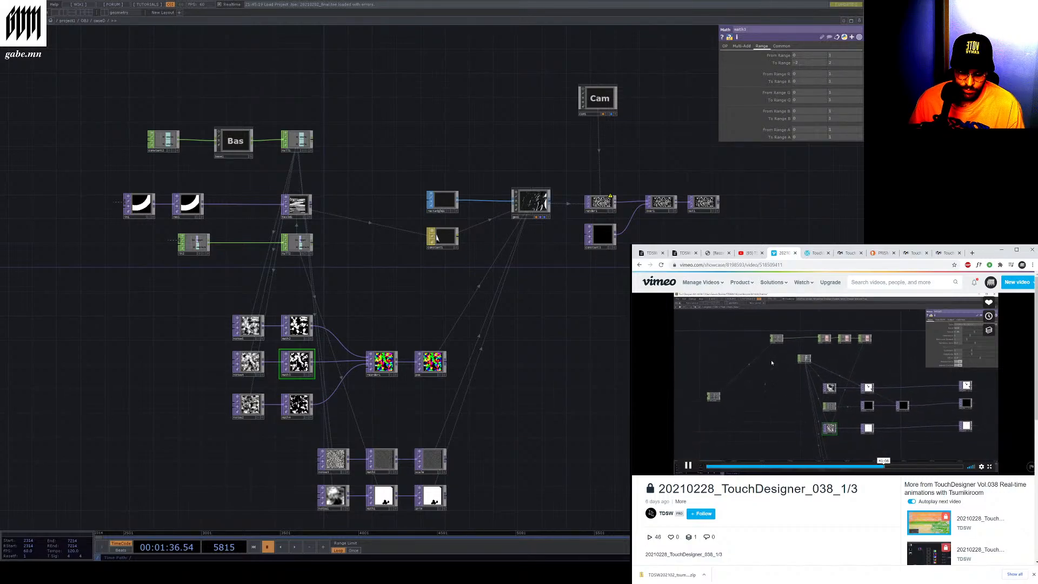
click(785, 365)
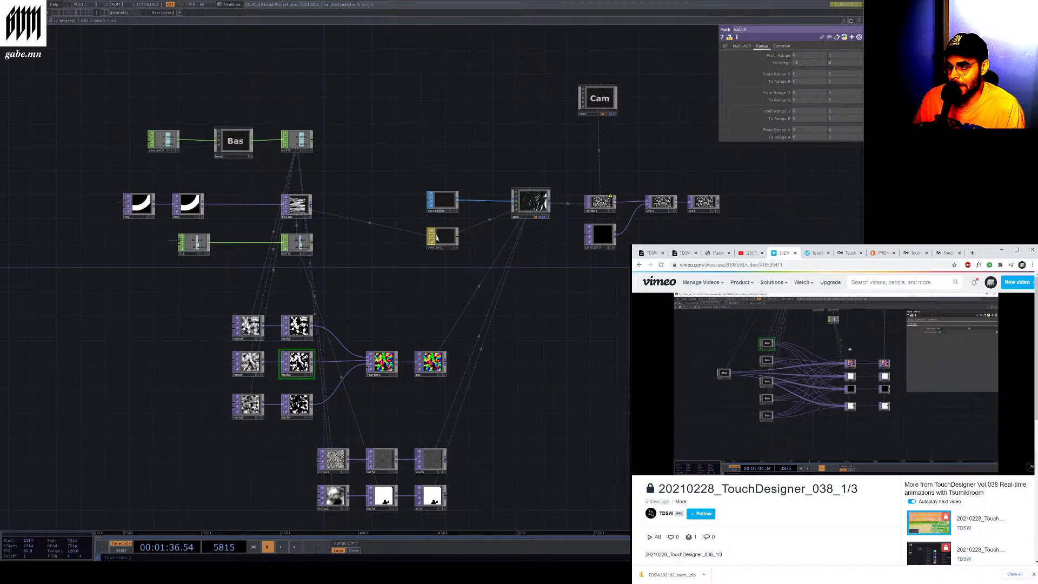
Go up to the OBJ level and zoom around the base components and their inputs
click(85, 21)
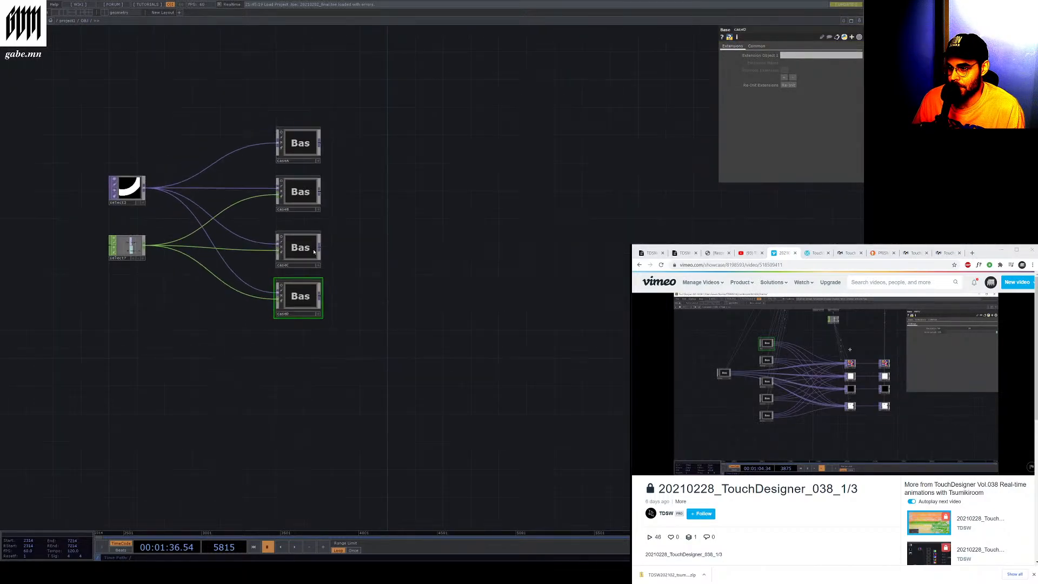
scroll(138, 153, up, 5)
scroll(283, 287, down, 10)
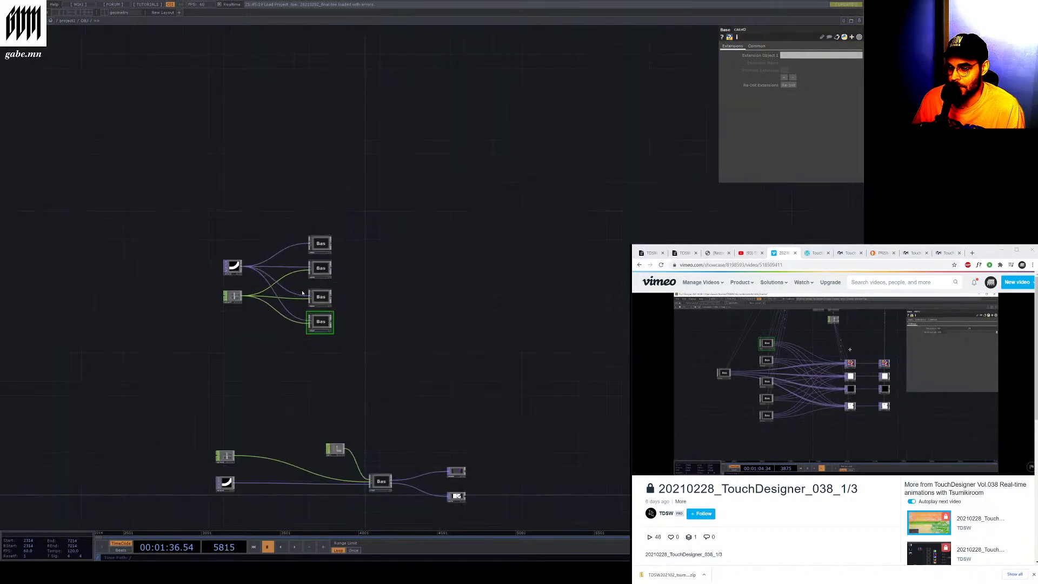
scroll(351, 411, up, 6)
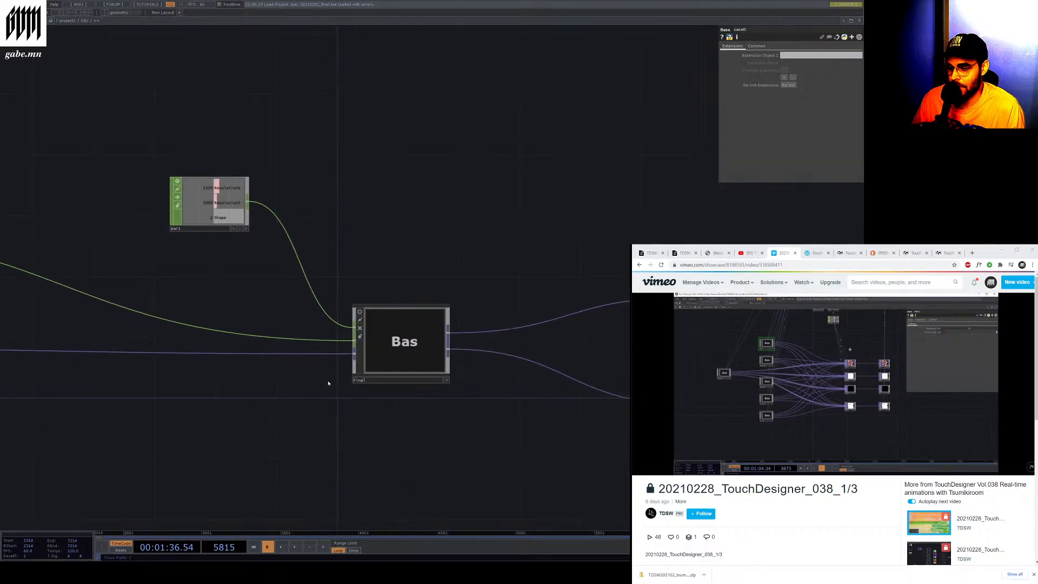
scroll(382, 377, down, 3)
scroll(16, 343, down, 2)
scroll(43, 346, up, 5)
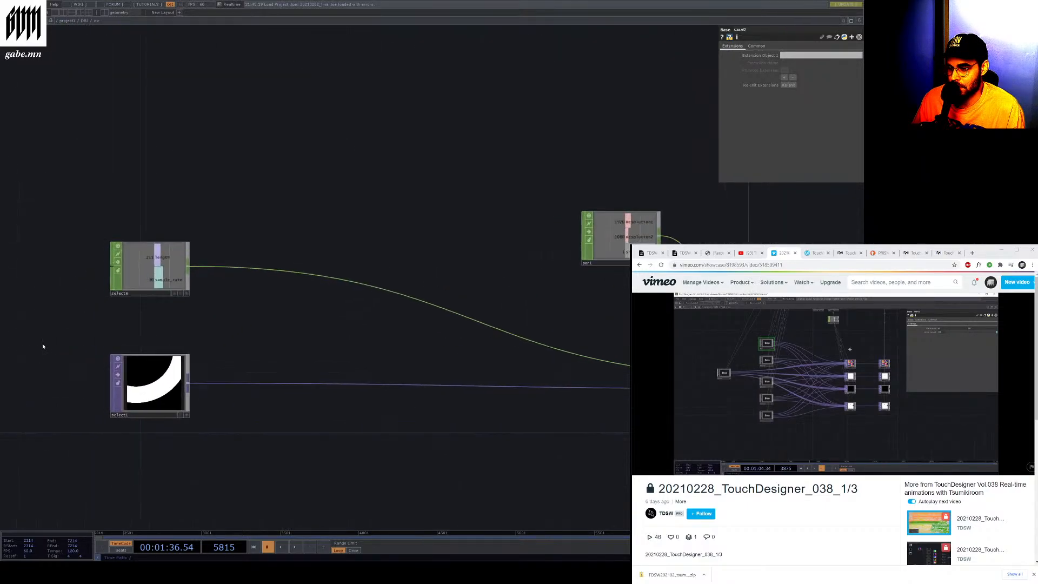
scroll(303, 356, down, 2)
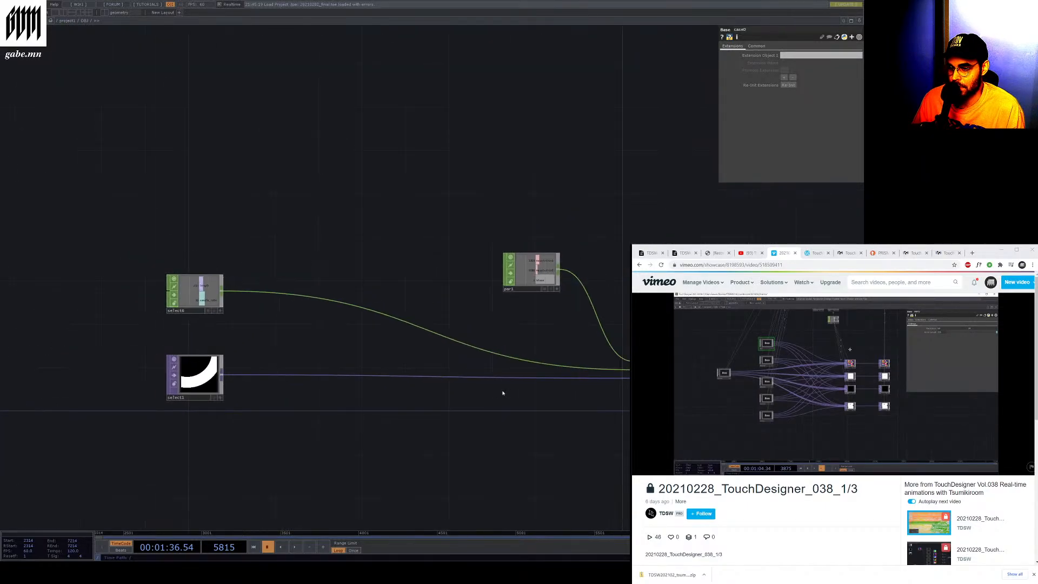
scroll(682, 405, up, 1)
scroll(678, 406, up, 2)
Enter the final component and zoom through its view bases, switches and render outputs
click(643, 368)
key(i)
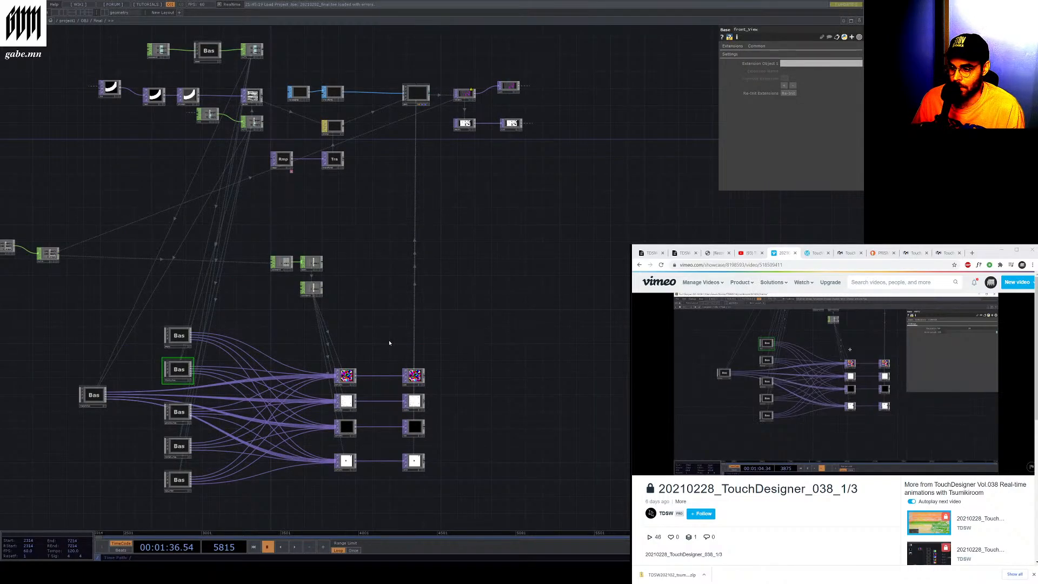
scroll(367, 340, down, 2)
scroll(290, 434, up, 5)
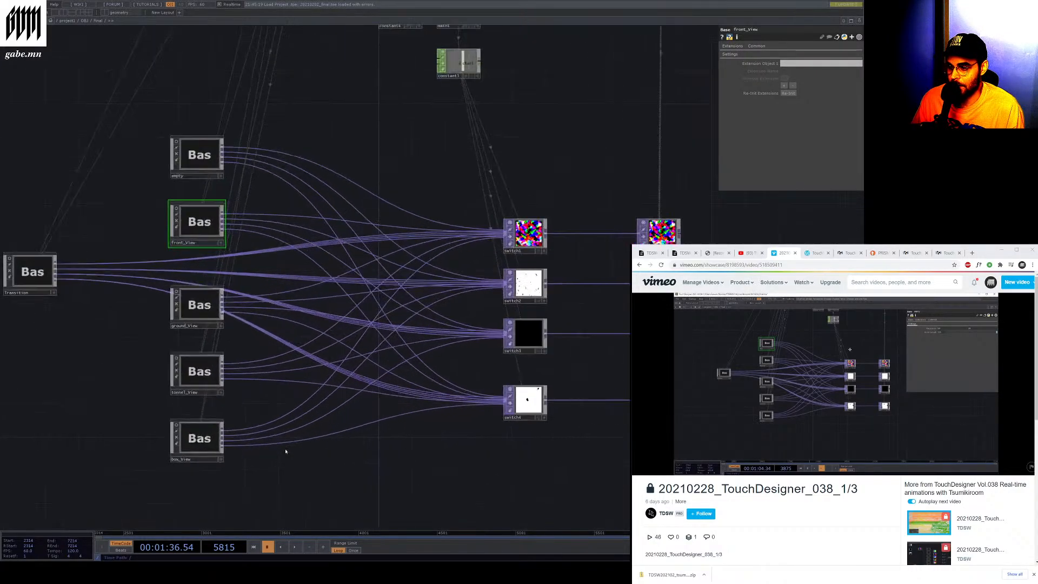
scroll(611, 453, up, 5)
scroll(500, 442, down, 10)
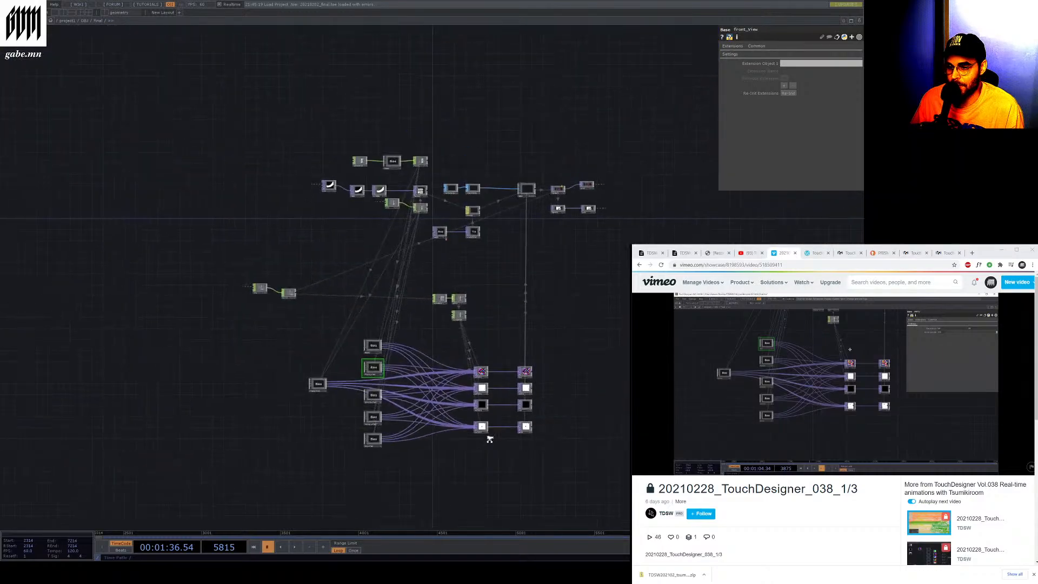
scroll(595, 216, up, 8)
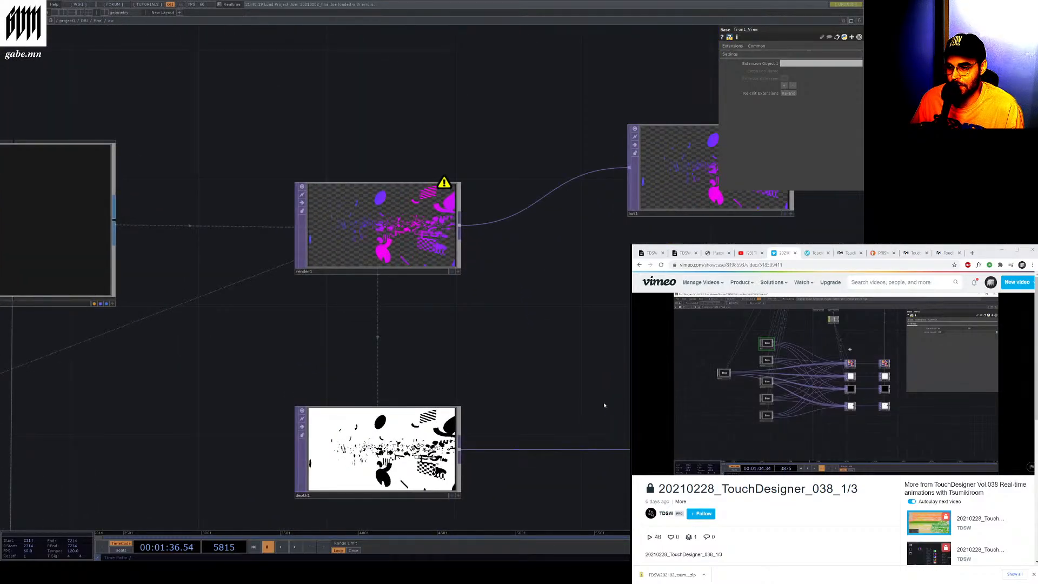
scroll(612, 385, up, 3)
scroll(459, 352, down, 6)
scroll(611, 468, up, 6)
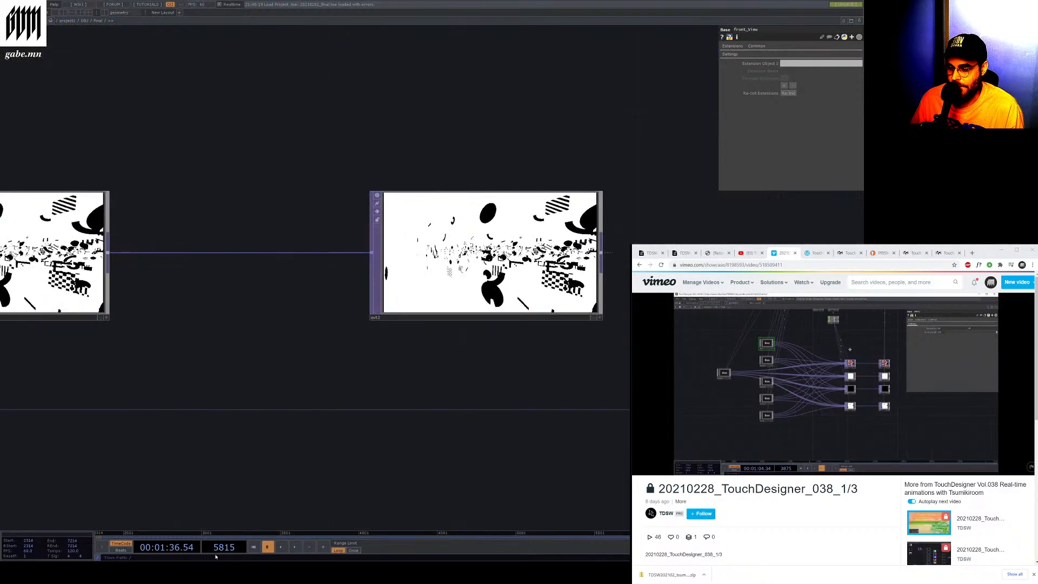
Play the timeline briefly, pause it, and inspect the render1 and depth outputs
click(294, 547)
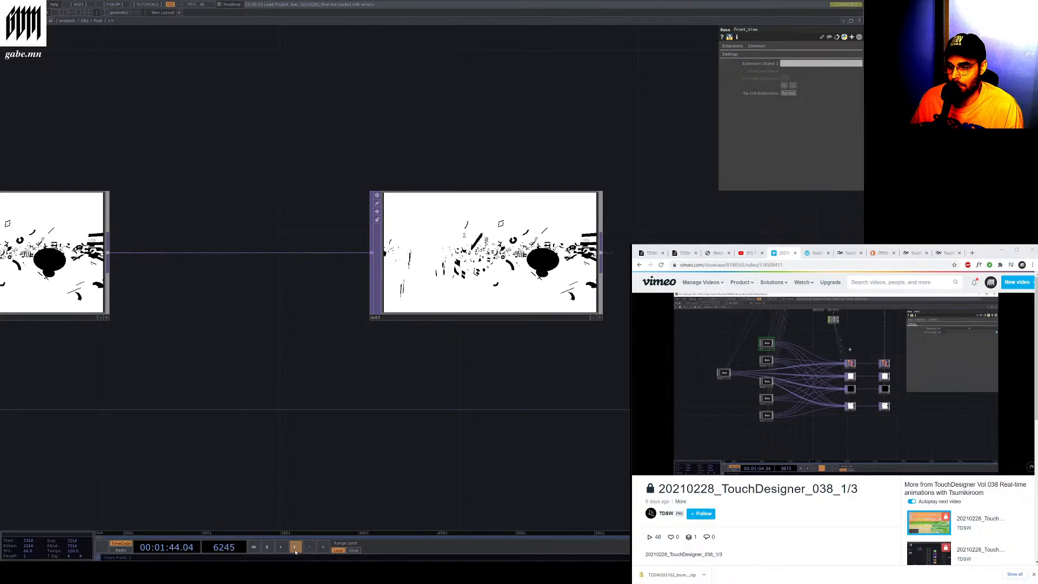
click(267, 547)
scroll(546, 410, down, 5)
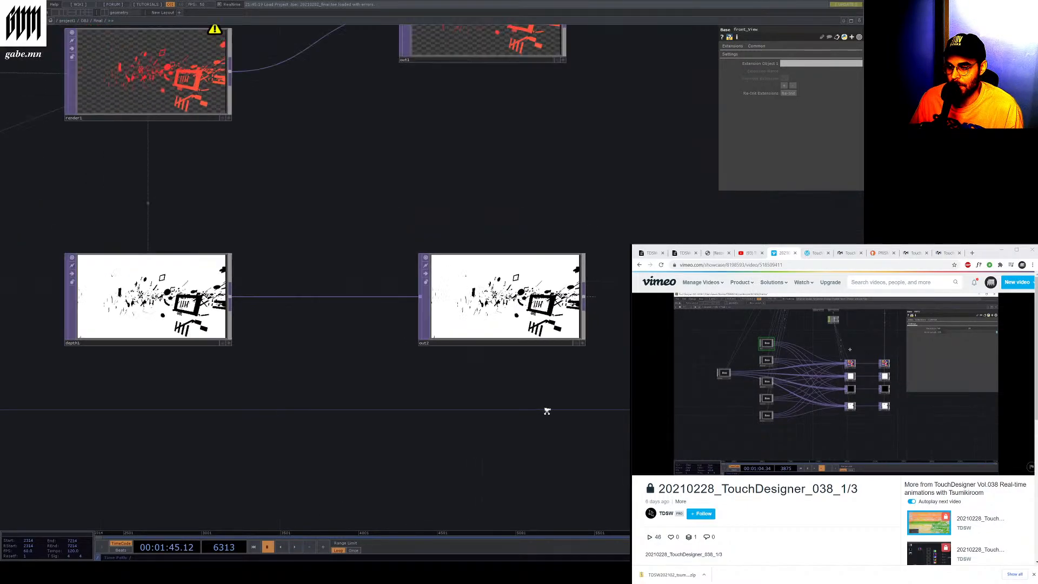
scroll(236, 312, up, 5)
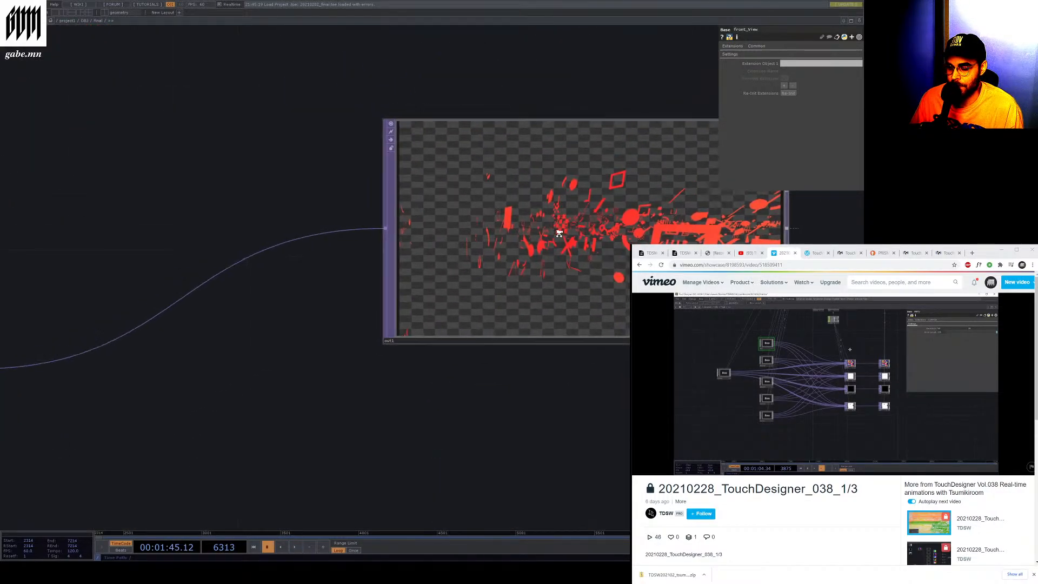
scroll(237, 312, up, 1)
scroll(476, 333, down, 8)
scroll(433, 361, up, 5)
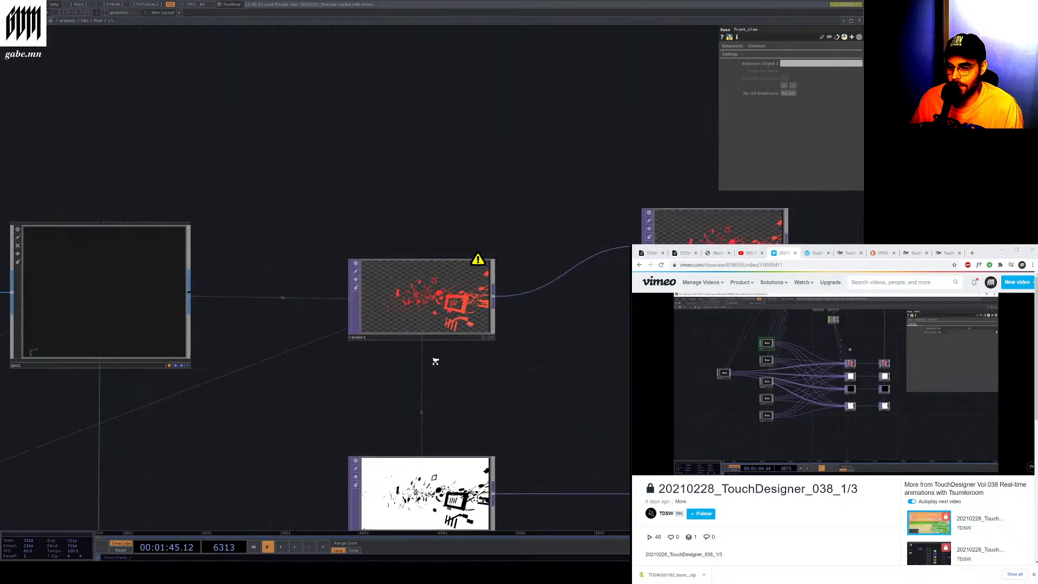
scroll(541, 232, down, 3)
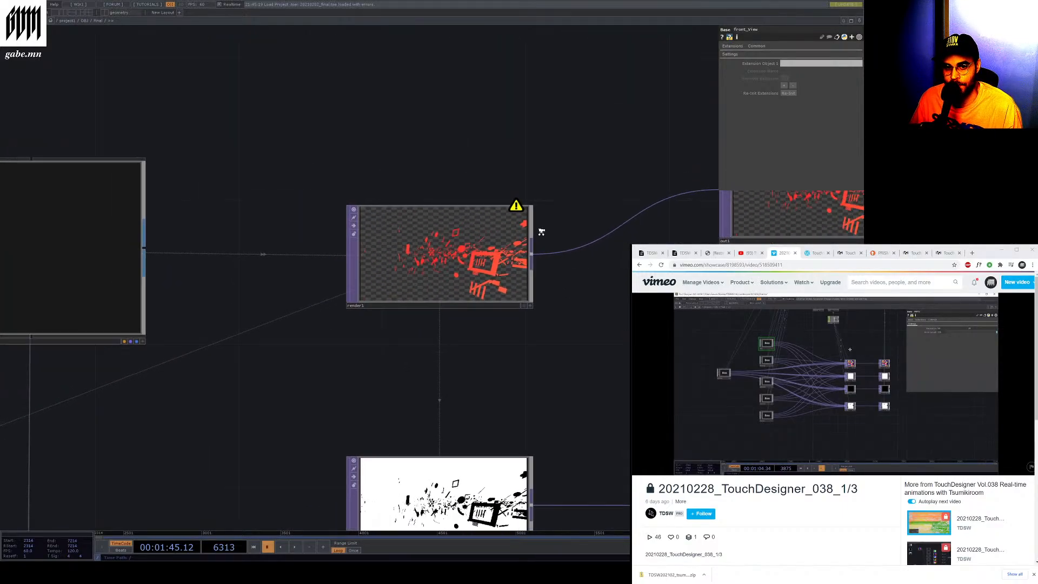
mouse_move(935, 423)
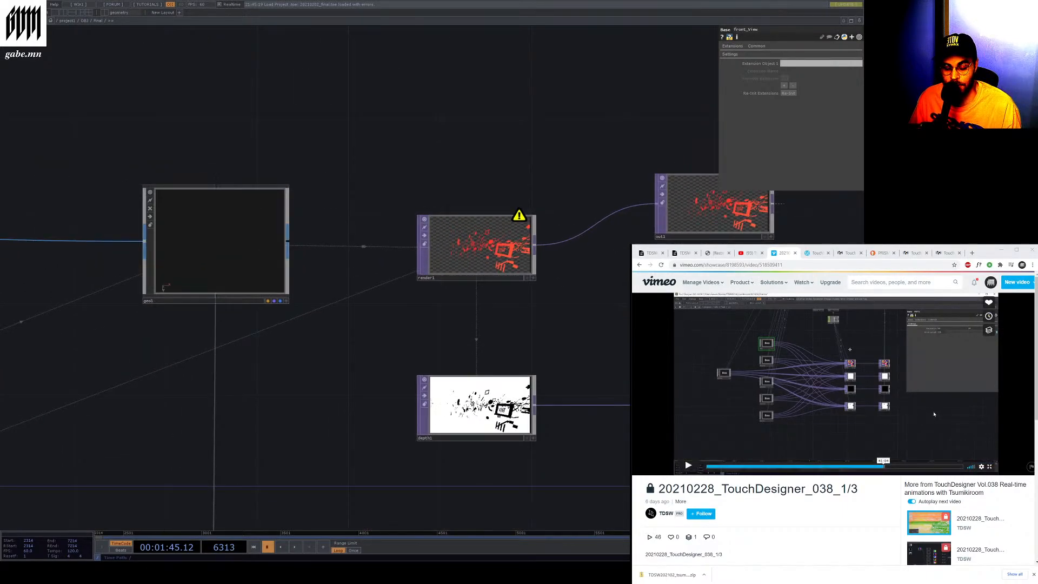
scroll(621, 286, down, 3)
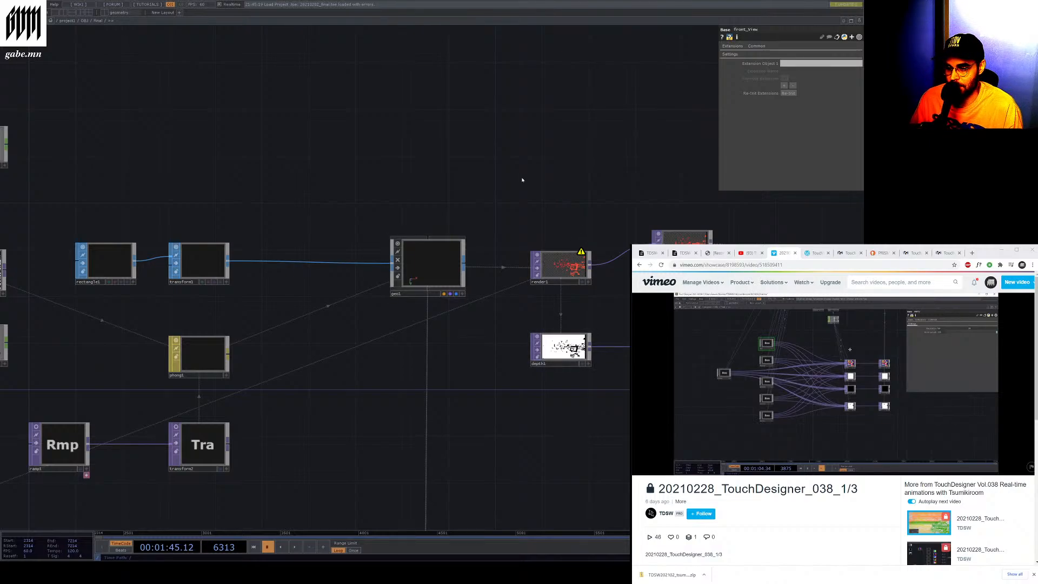
scroll(118, 389, up, 4)
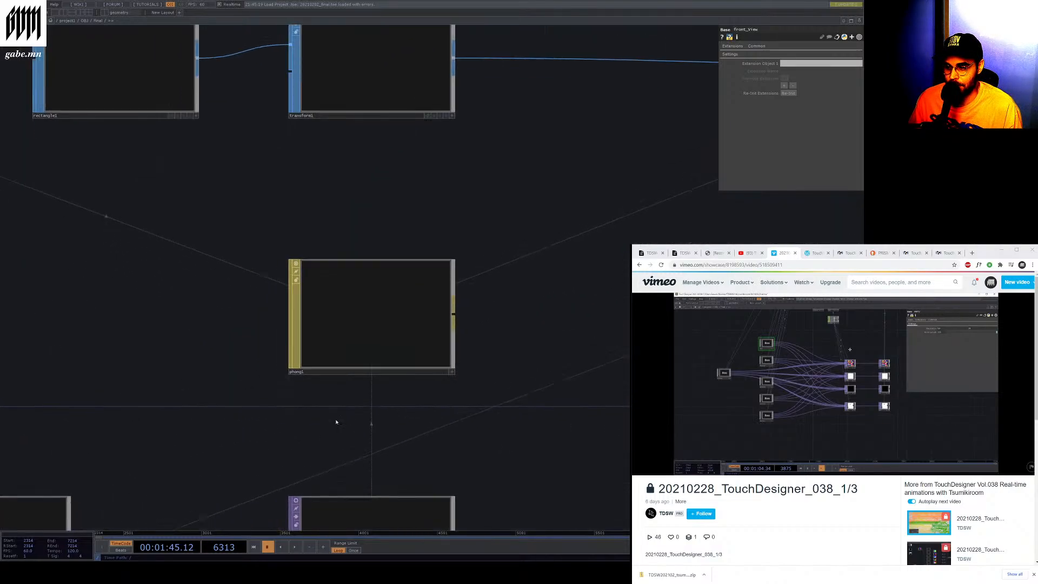
Pan and zoom through the final network's geometry, camera and view components
drag(336, 422, 494, 453)
scroll(494, 452, down, 5)
scroll(267, 451, up, 5)
scroll(500, 365, down, 5)
drag(318, 323, 452, 354)
scroll(357, 290, up, 4)
scroll(250, 185, down, 6)
scroll(217, 386, up, 6)
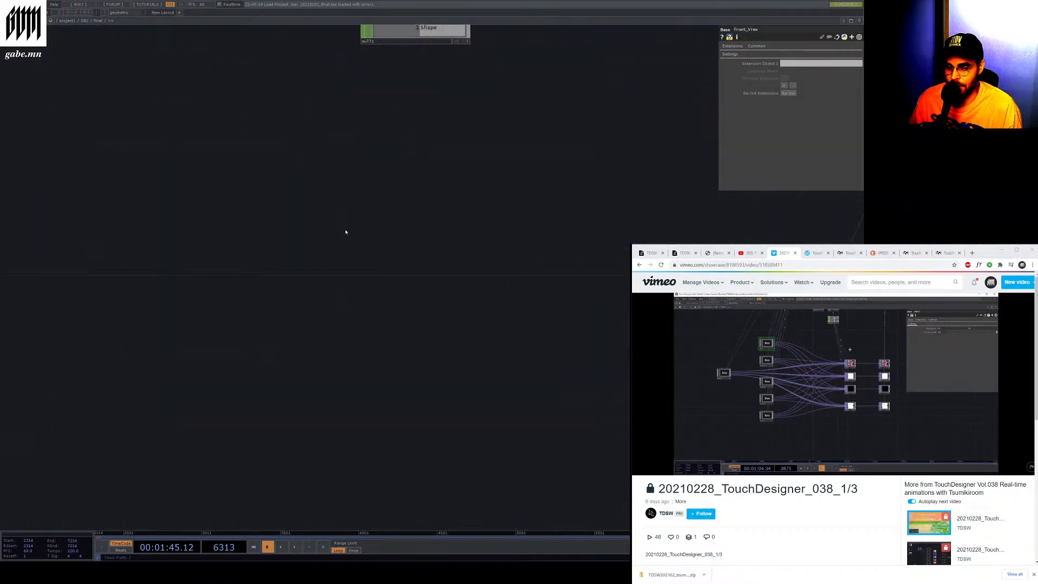
drag(346, 232, 279, 79)
scroll(324, 127, down, 5)
scroll(538, 262, up, 6)
drag(486, 205, 576, 240)
scroll(576, 239, down, 6)
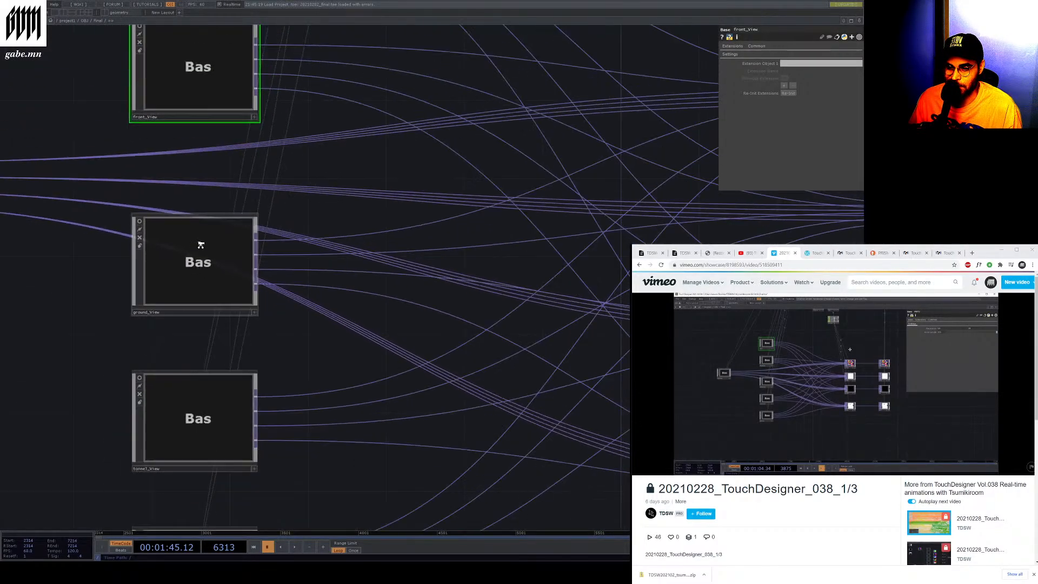
scroll(444, 216, up, 4)
scroll(448, 454, down, 6)
scroll(273, 486, up, 6)
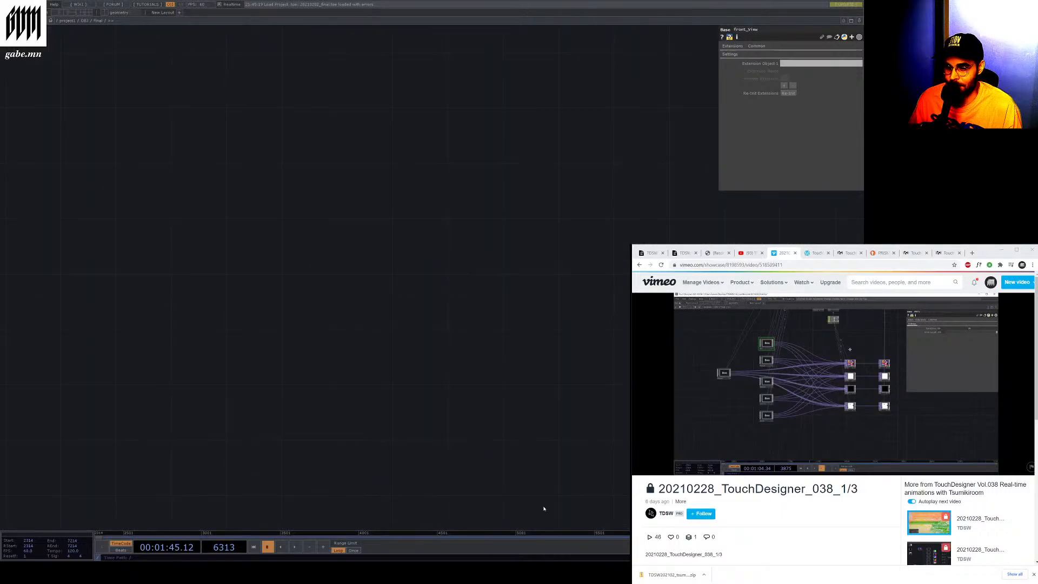
Zoom into the Transition component and examine its ramp, noise and CHOP chains
scroll(508, 448, down, 6)
scroll(570, 421, up, 5)
scroll(585, 460, up, 3)
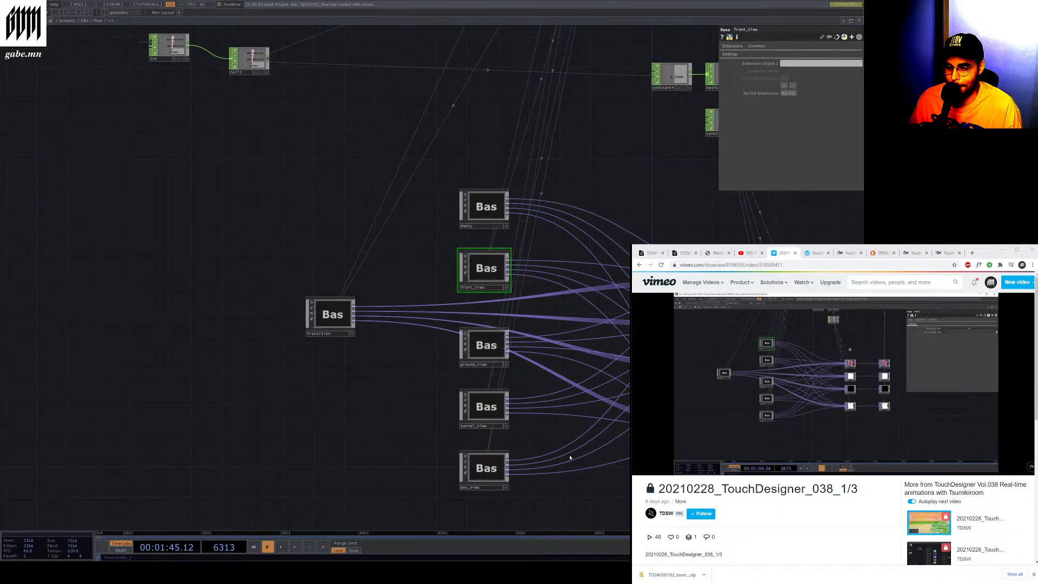
scroll(533, 444, down, 3)
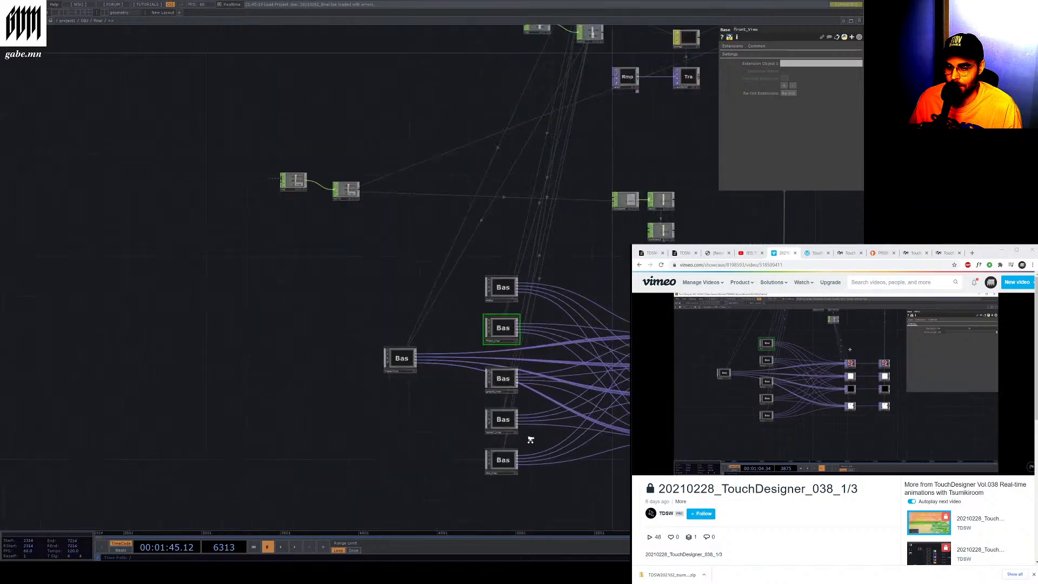
scroll(528, 435, up, 2)
scroll(528, 439, down, 5)
scroll(416, 414, up, 5)
scroll(416, 415, up, 3)
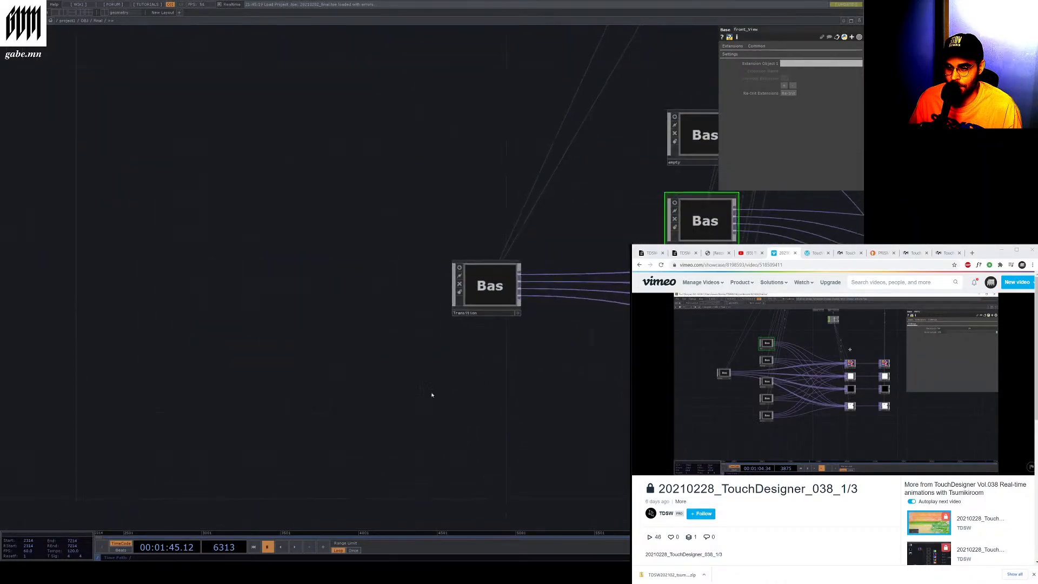
scroll(456, 303, up, 2)
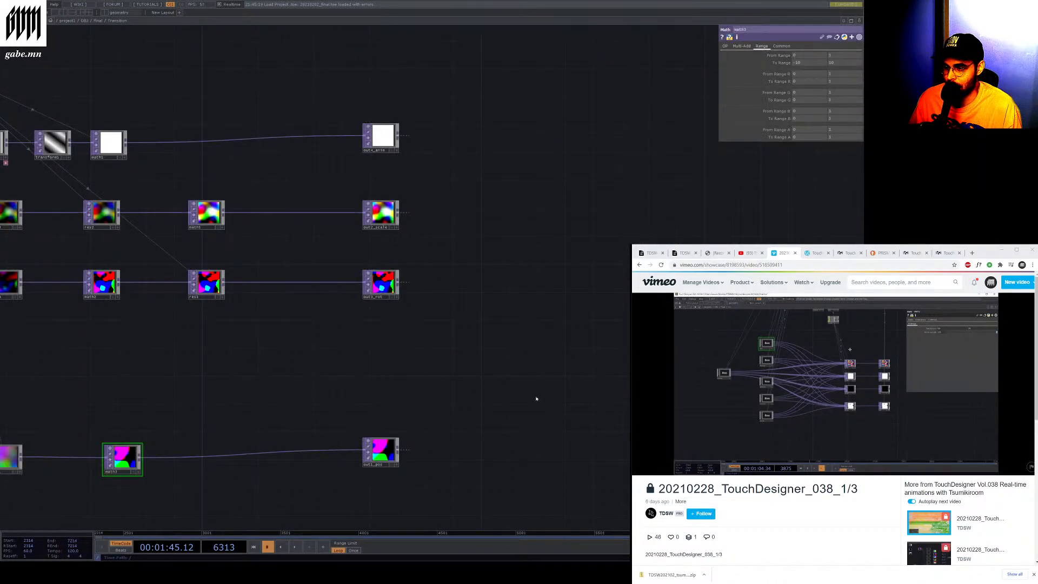
scroll(431, 364, down, 4)
scroll(182, 276, up, 6)
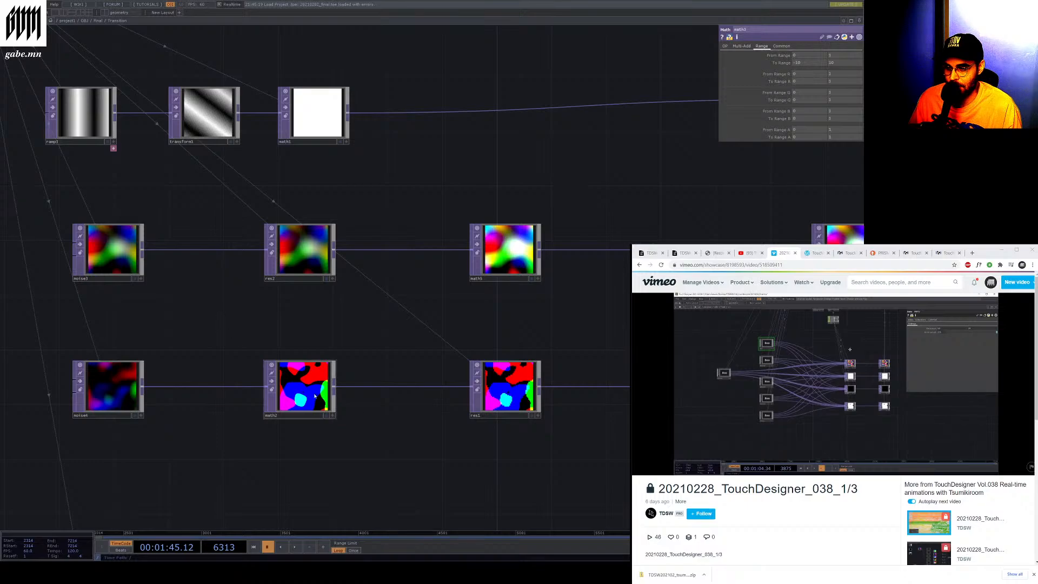
scroll(440, 447, down, 4)
scroll(268, 245, up, 6)
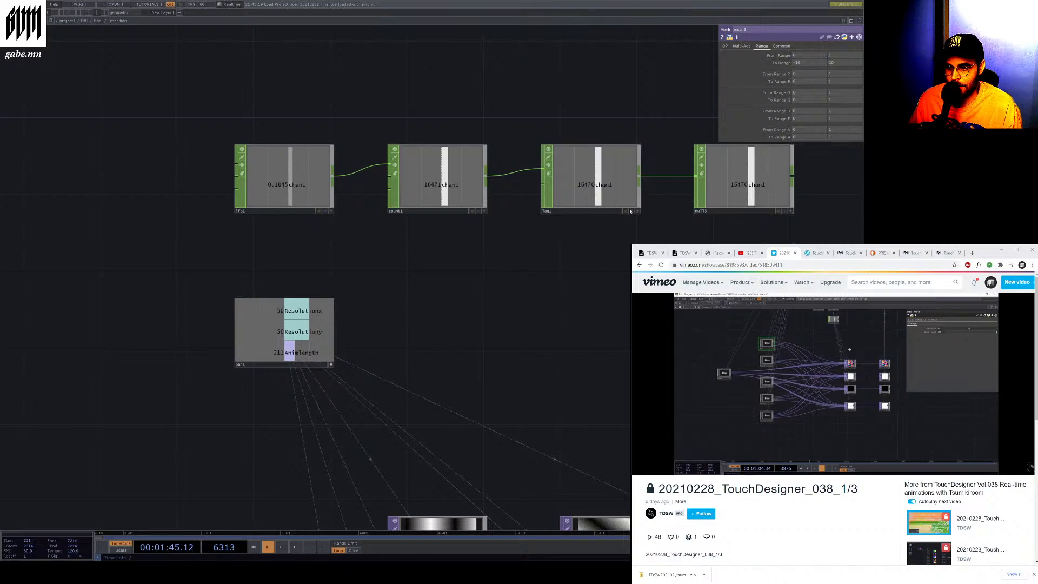
Select the lag CHOP in the Transition network and open the Lag CHOP documentation page in the browser
scroll(600, 177, down, 3)
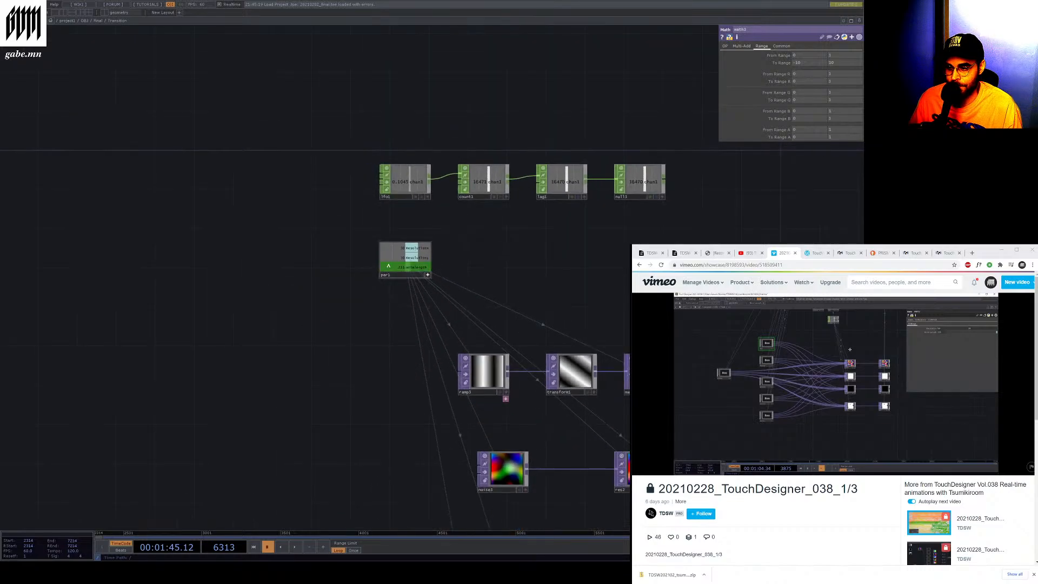
click(550, 193)
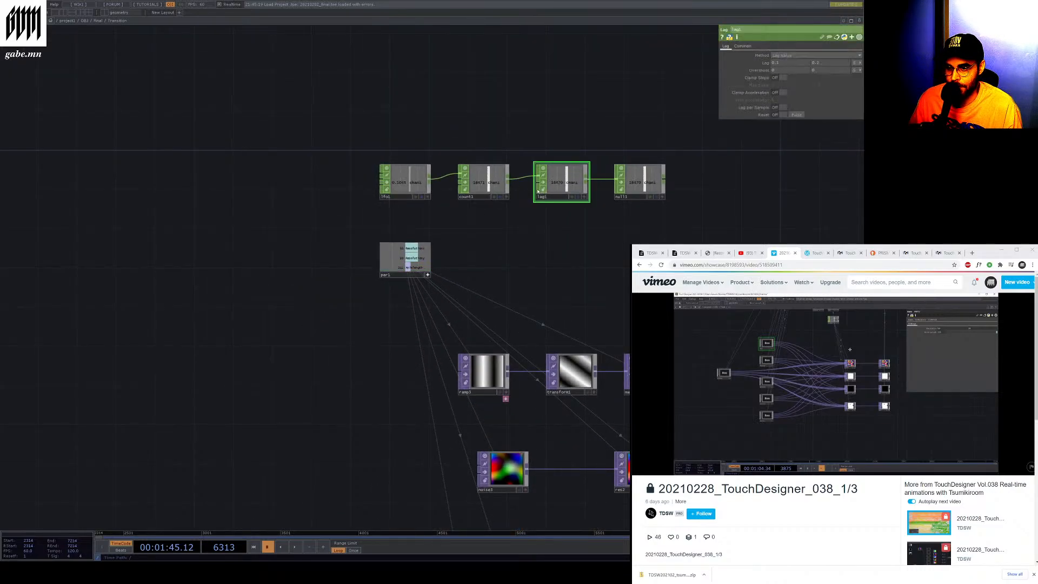
click(463, 190)
click(538, 190)
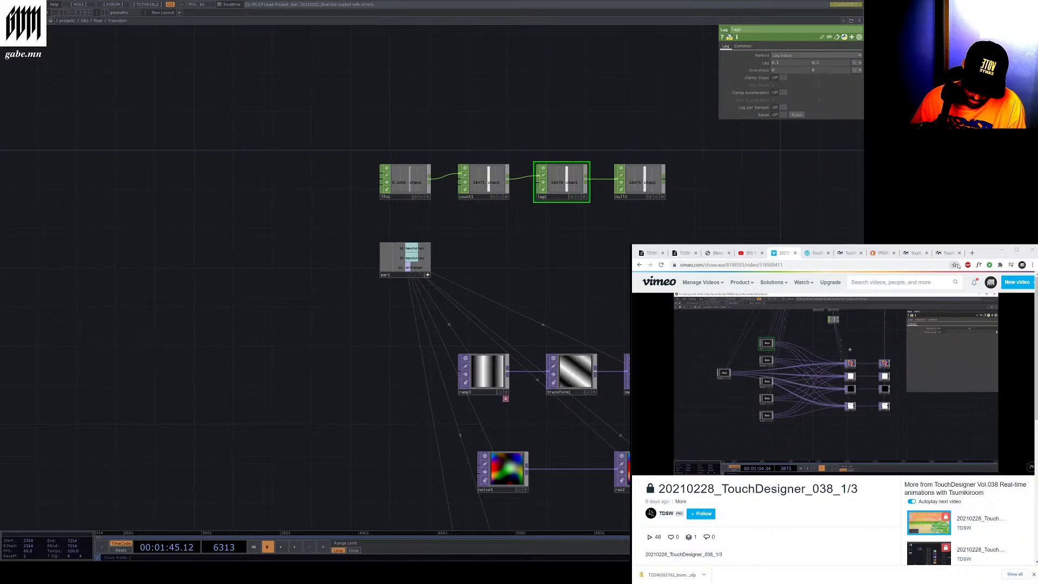
click(858, 282)
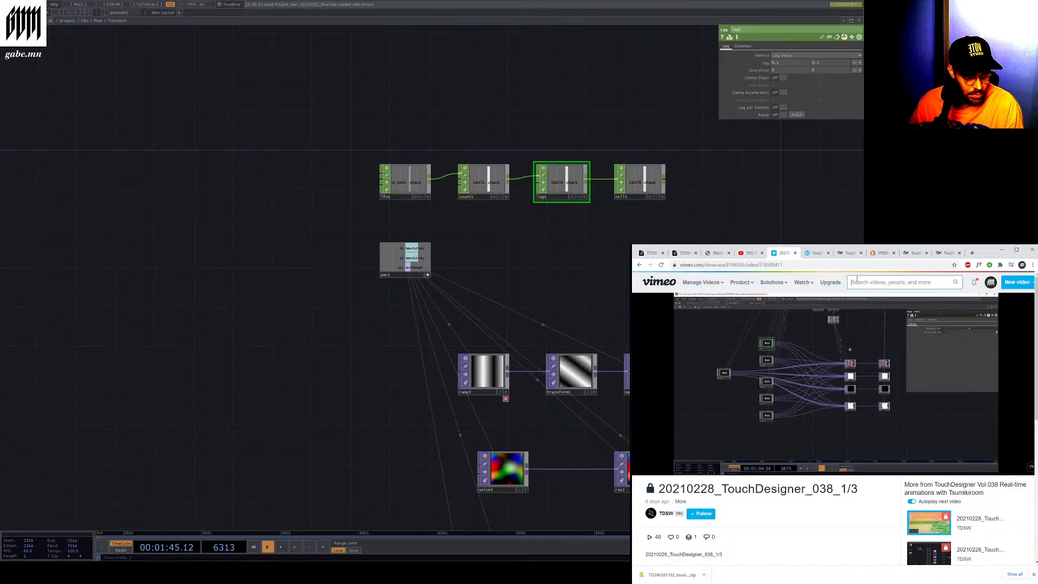
click(946, 252)
click(916, 264)
text(https://docs.derivative.ca/index.php?title=Lag_CHOP)
key(Return)
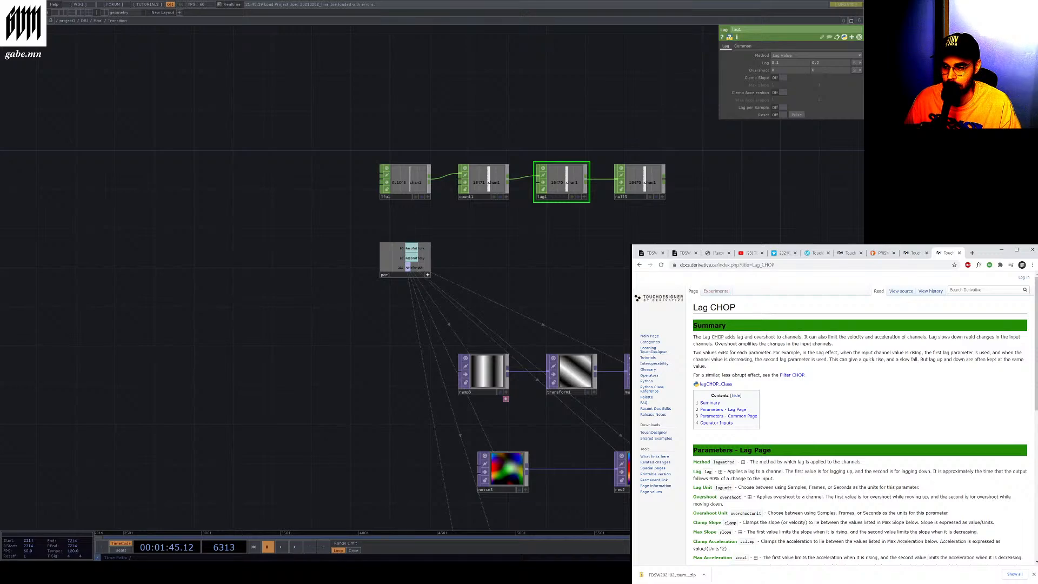
Examine the par1 parameter channels and read the Lag CHOP summary and Geometry COMP instancing documentation
scroll(327, 185, down, 4)
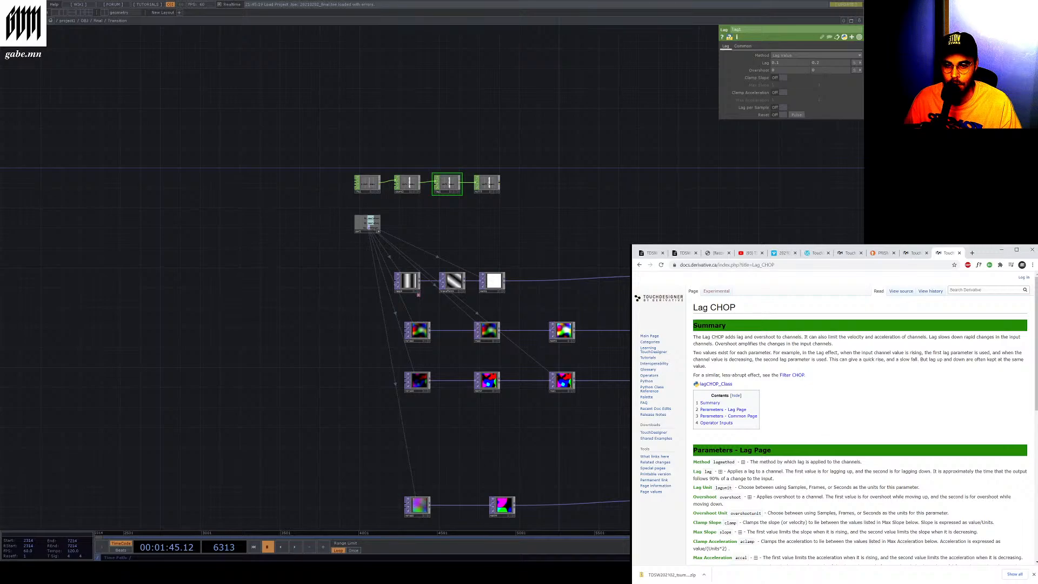
scroll(436, 265, up, 4)
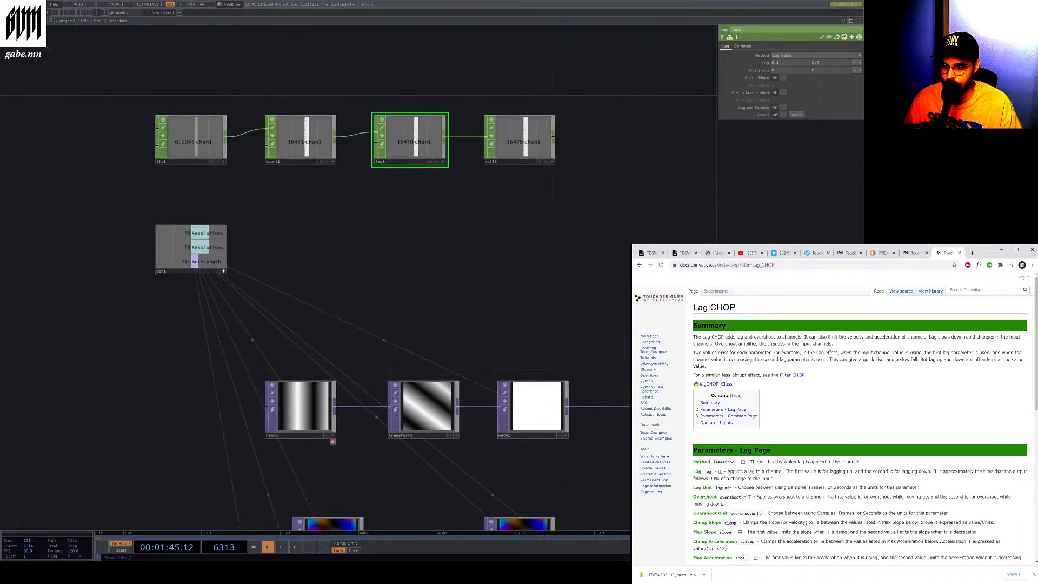
scroll(236, 192, up, 5)
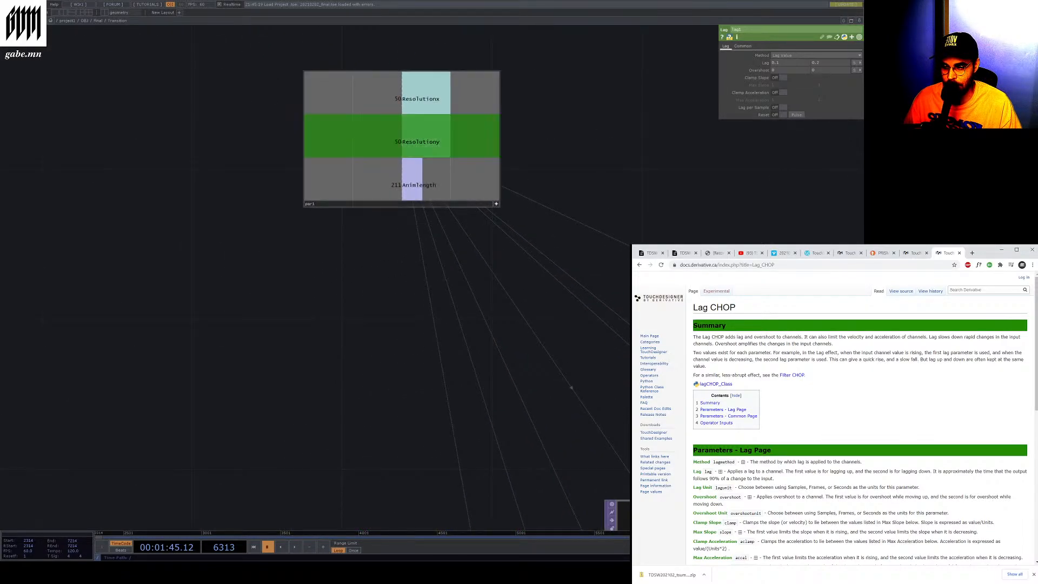
click(460, 132)
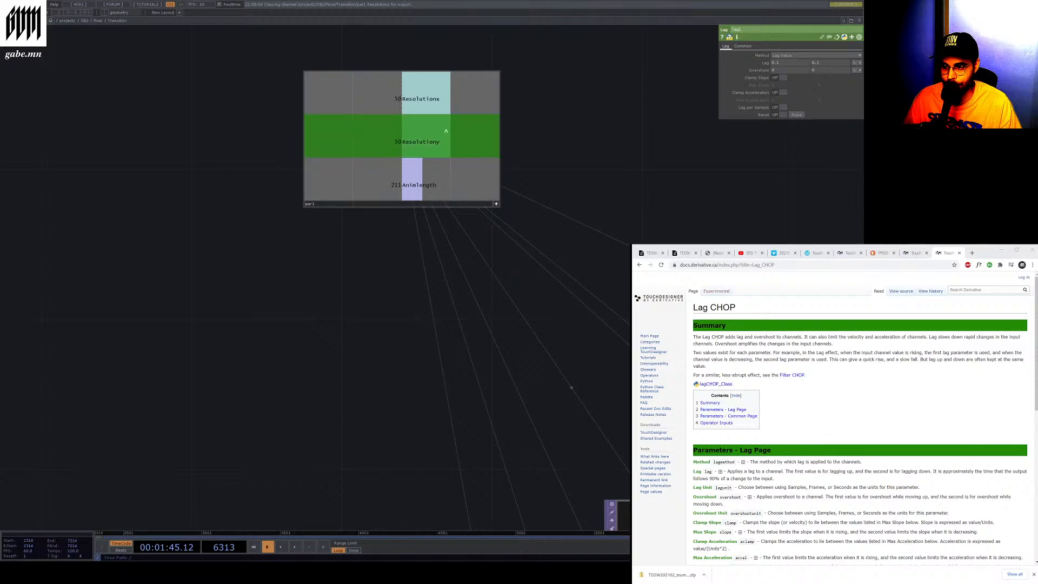
click(465, 145)
click(484, 139)
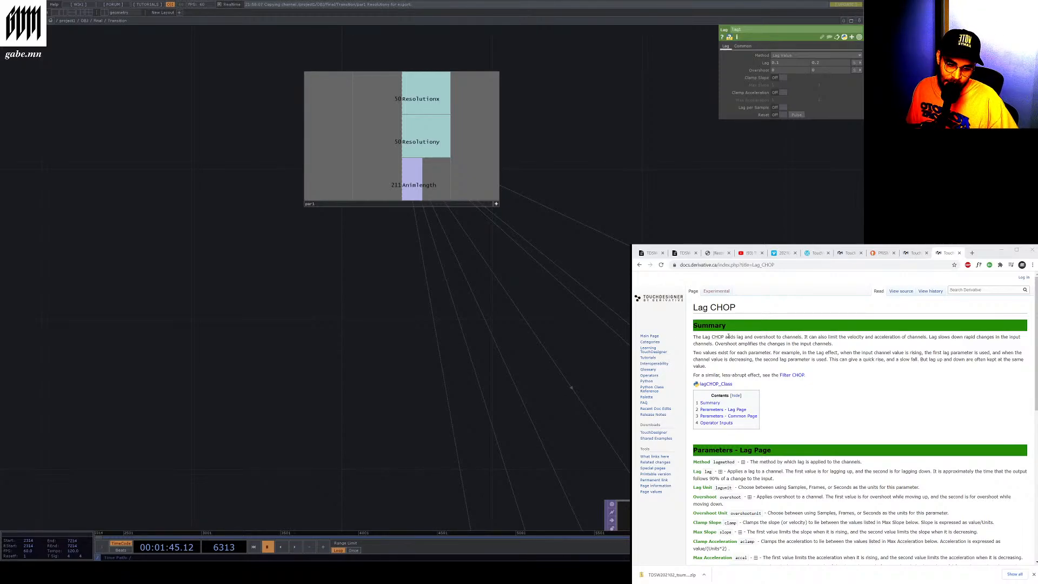
drag(764, 337, 804, 337)
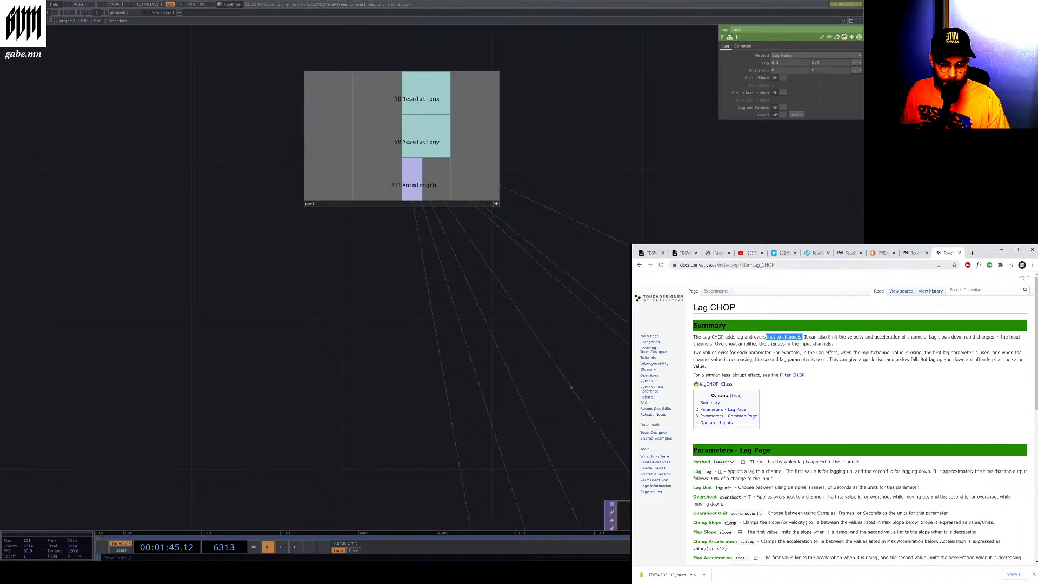
click(959, 254)
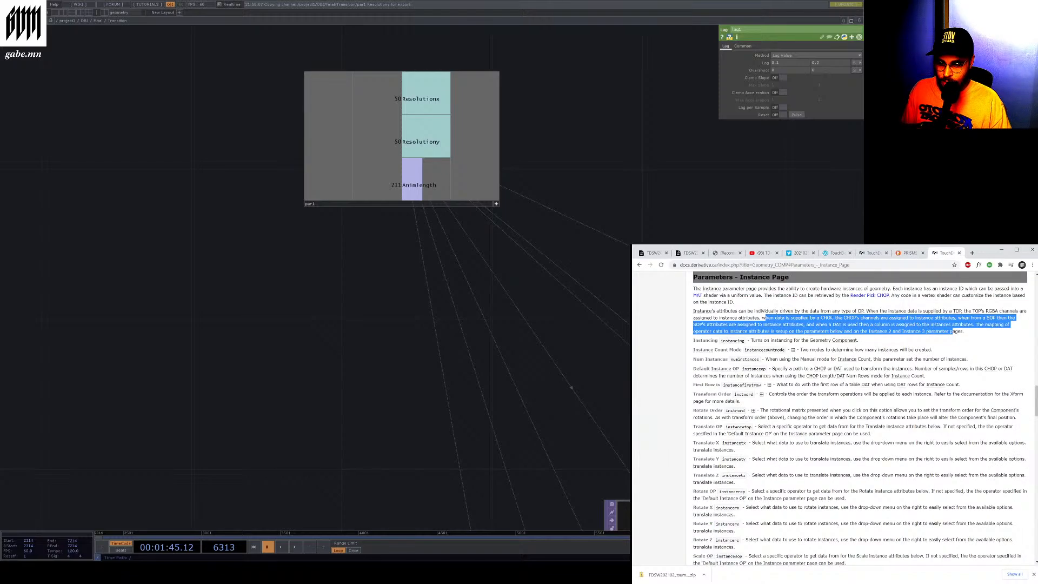
scroll(308, 213, down, 2)
scroll(282, 162, down, 5)
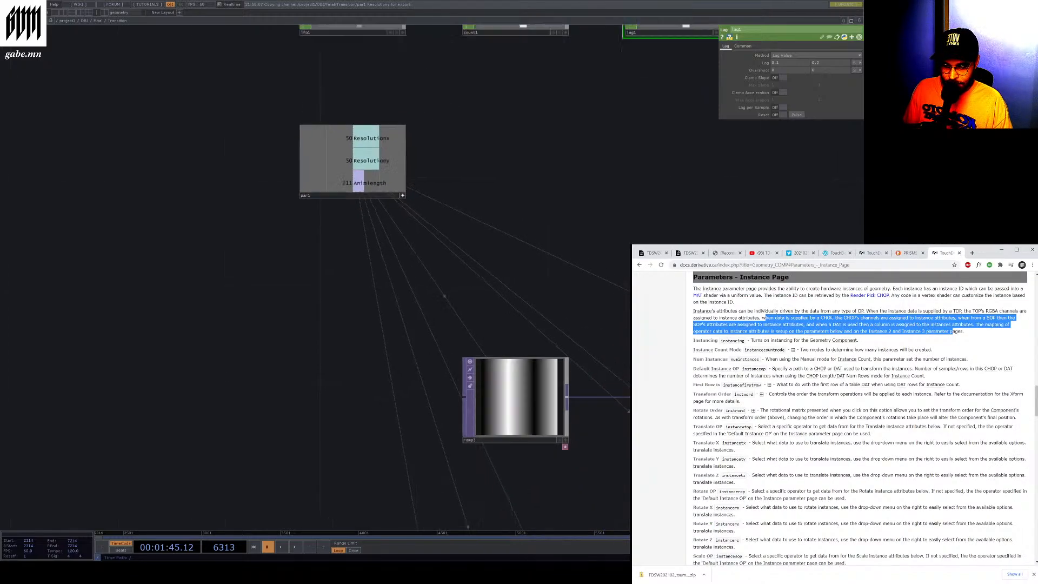
scroll(347, 228, up, 5)
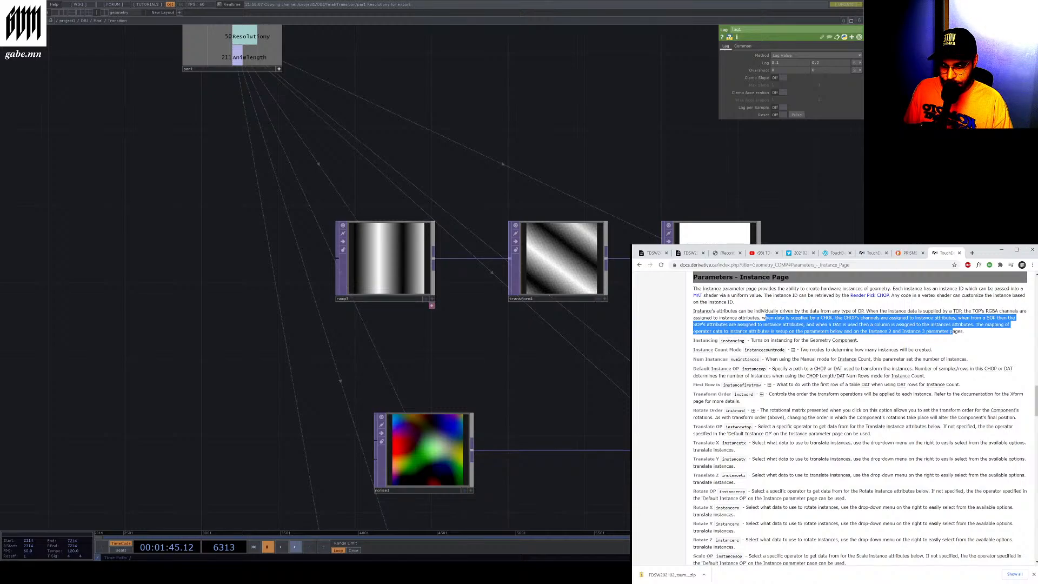
Play and pause the timeline while inspecting the transform1 rotate expression and the math1 node
click(295, 547)
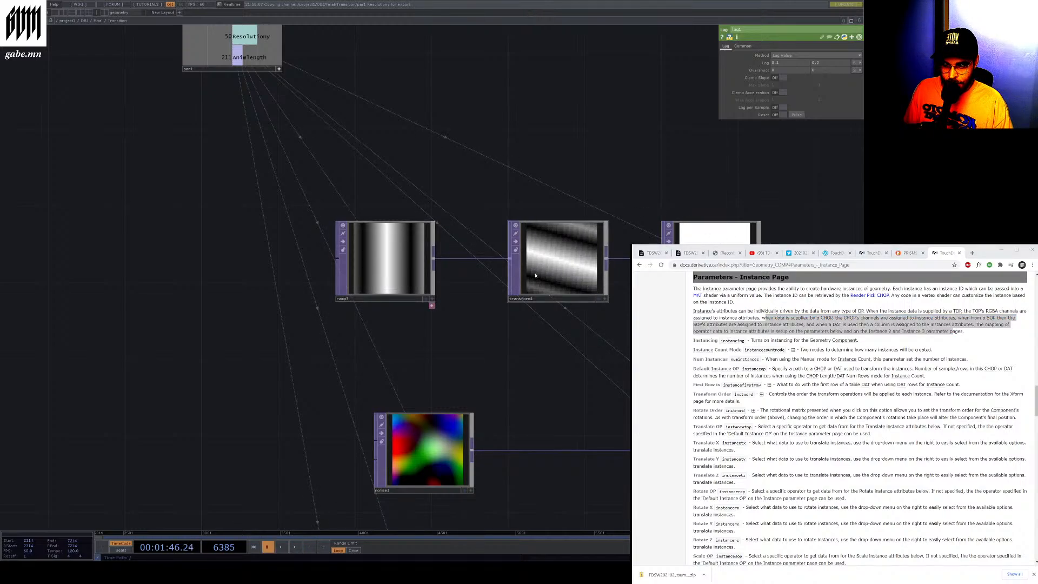
drag(535, 275, 510, 258)
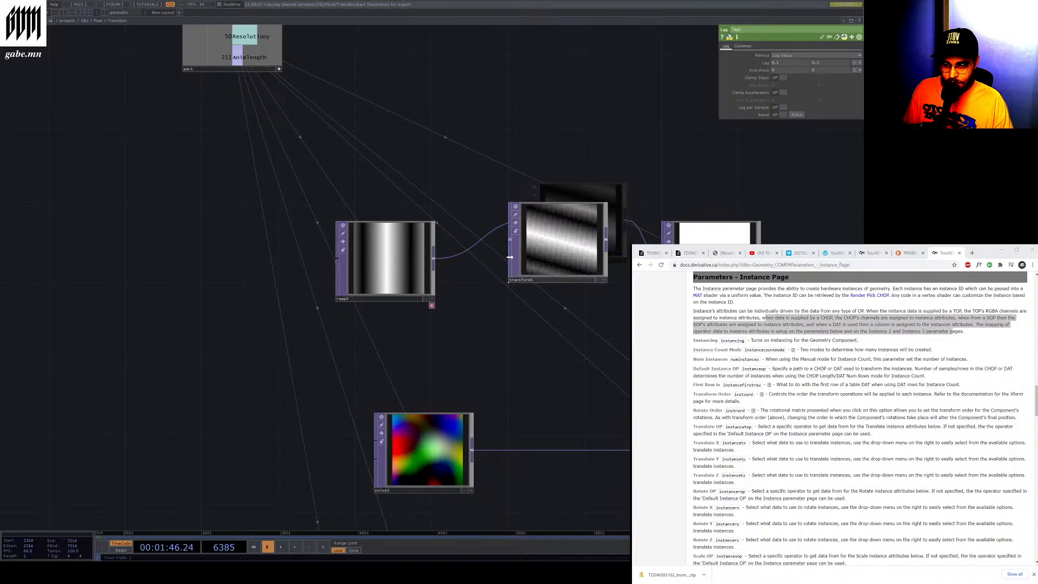
click(294, 546)
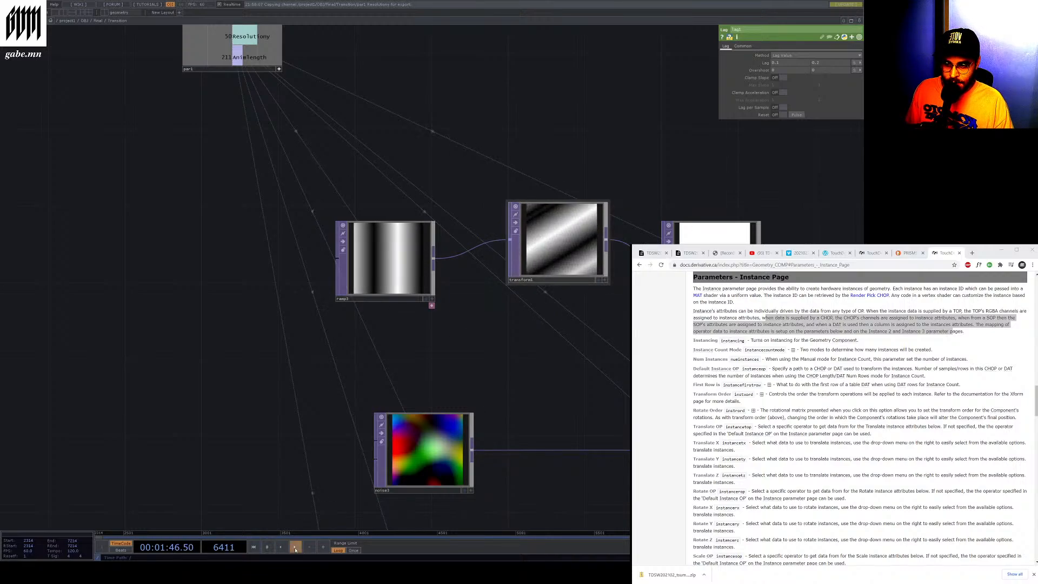
click(267, 547)
click(525, 271)
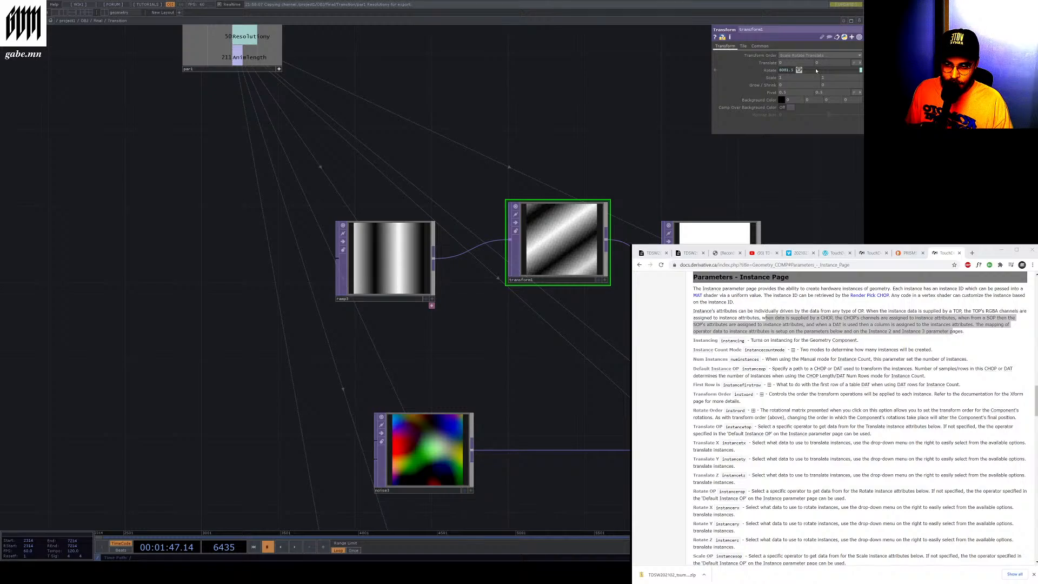
click(740, 71)
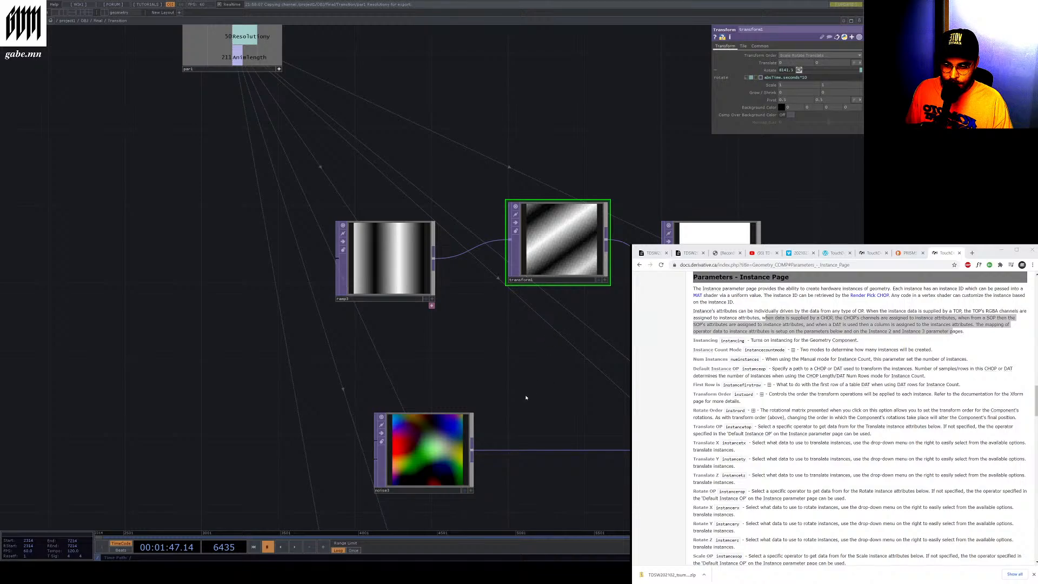
click(294, 547)
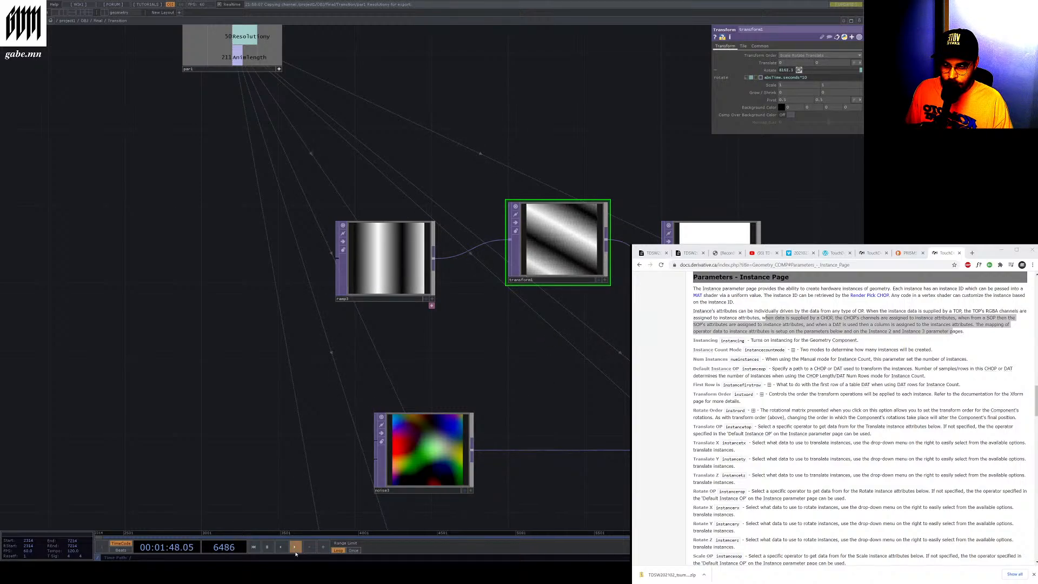
click(267, 546)
click(708, 230)
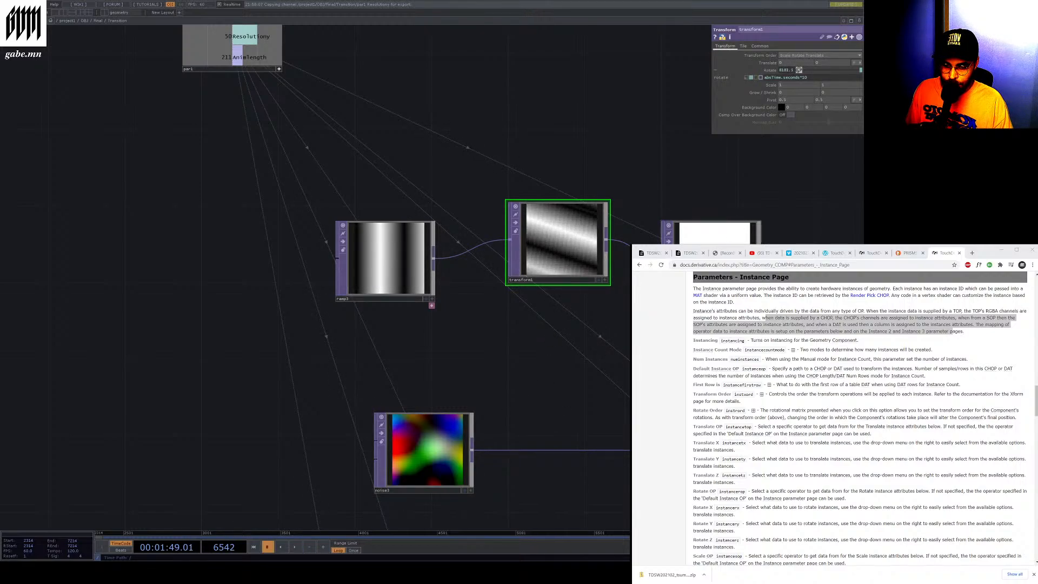
click(294, 547)
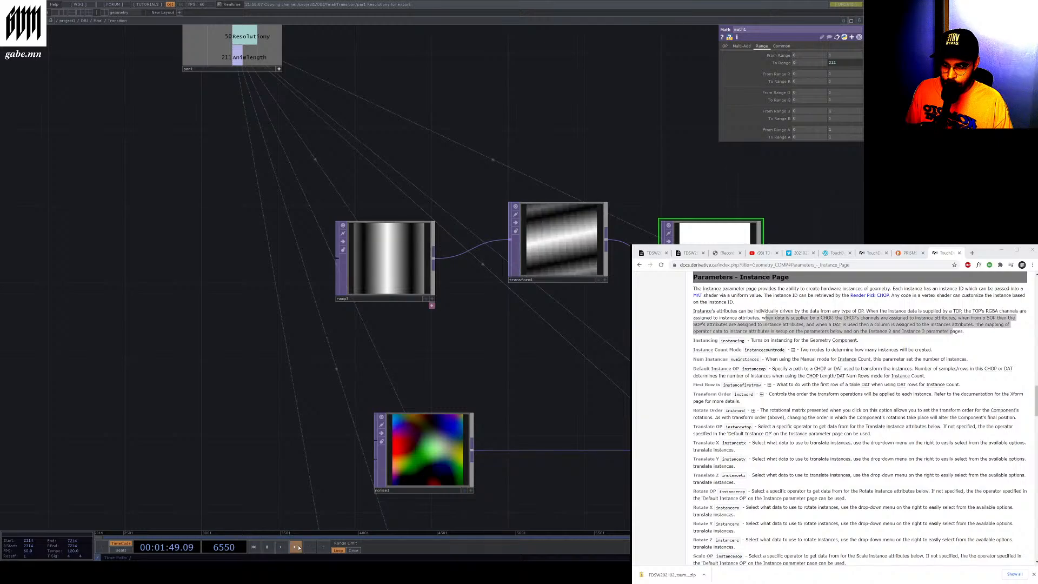
Pan and zoom along the ramp, transform, math and noise chains to their output nodes
scroll(327, 308, down, 5)
scroll(439, 361, up, 5)
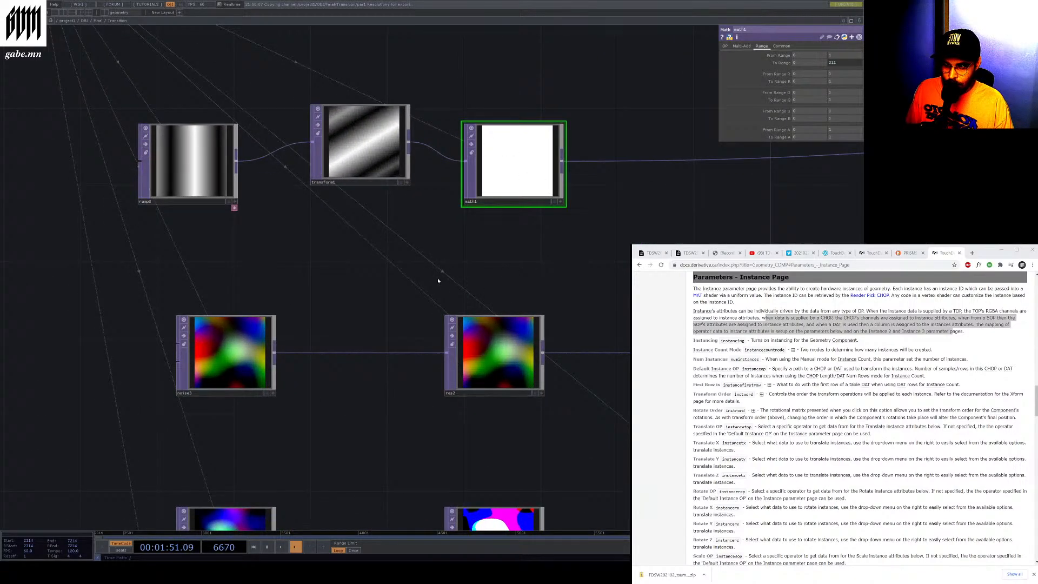
scroll(401, 267, down, 7)
scroll(583, 244, up, 8)
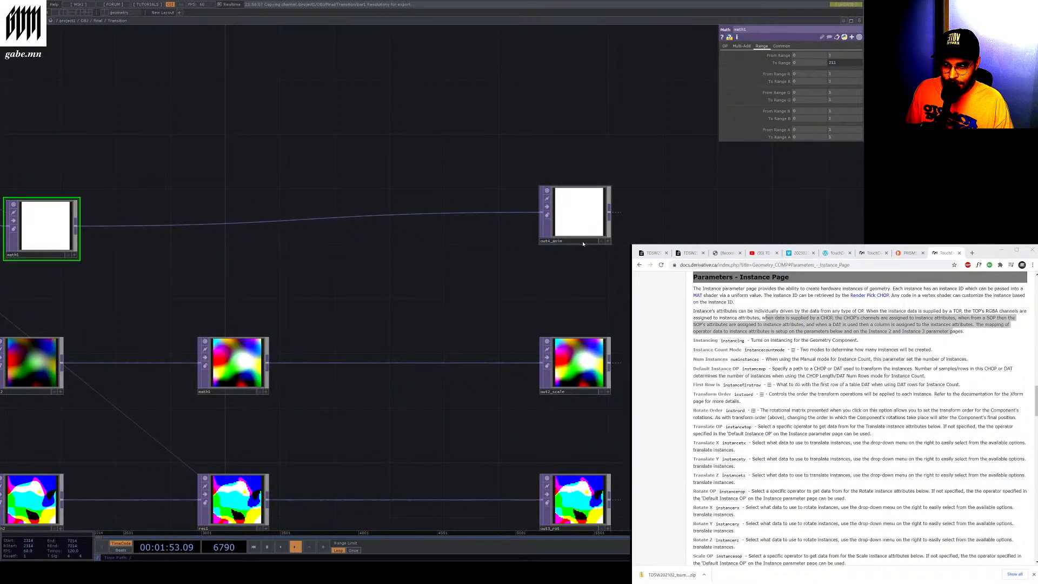
scroll(583, 244, up, 3)
scroll(583, 244, up, 3)
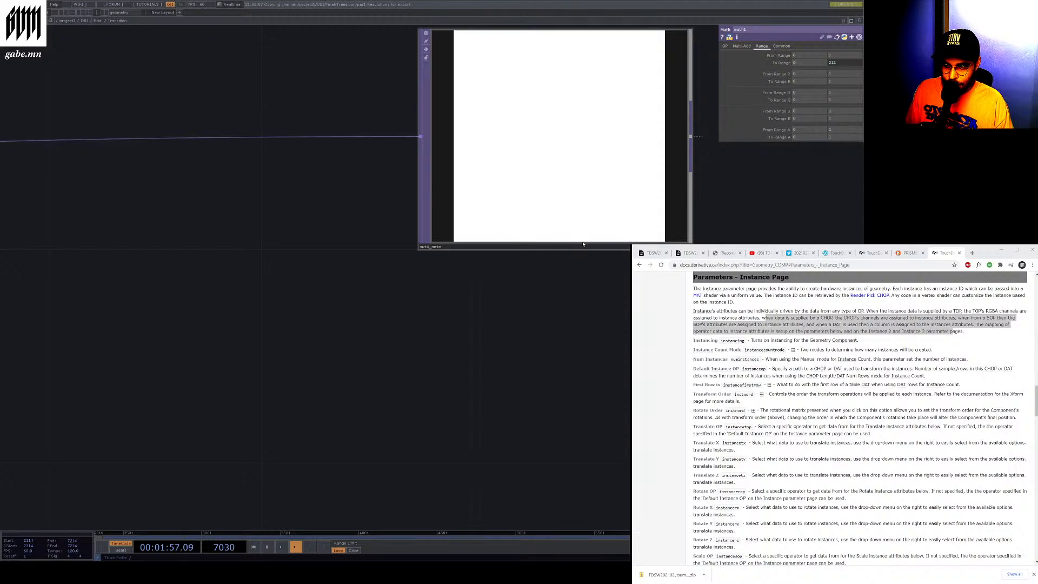
scroll(582, 243, down, 10)
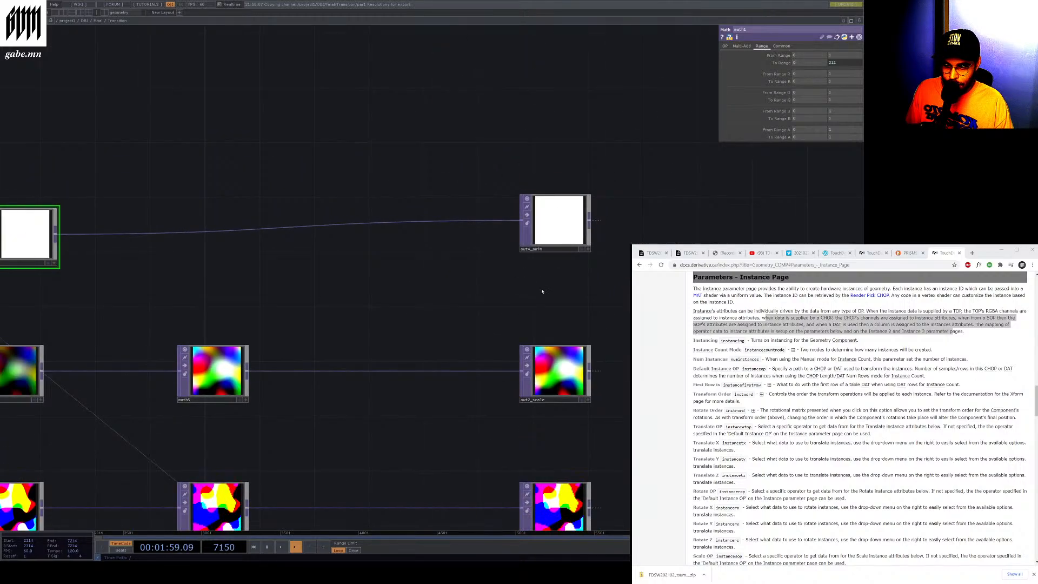
scroll(538, 290, down, 3)
scroll(196, 302, up, 6)
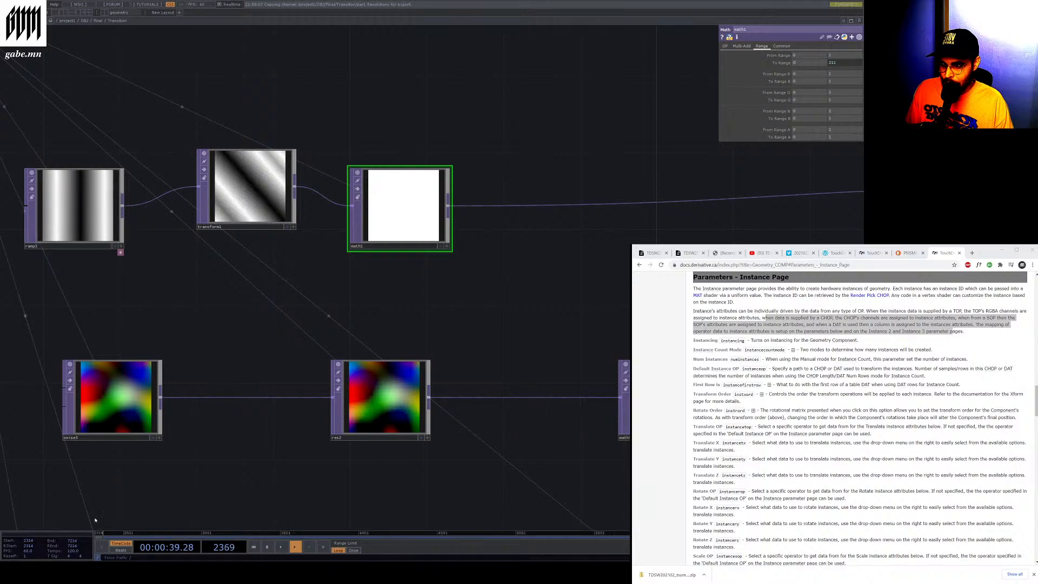
click(267, 547)
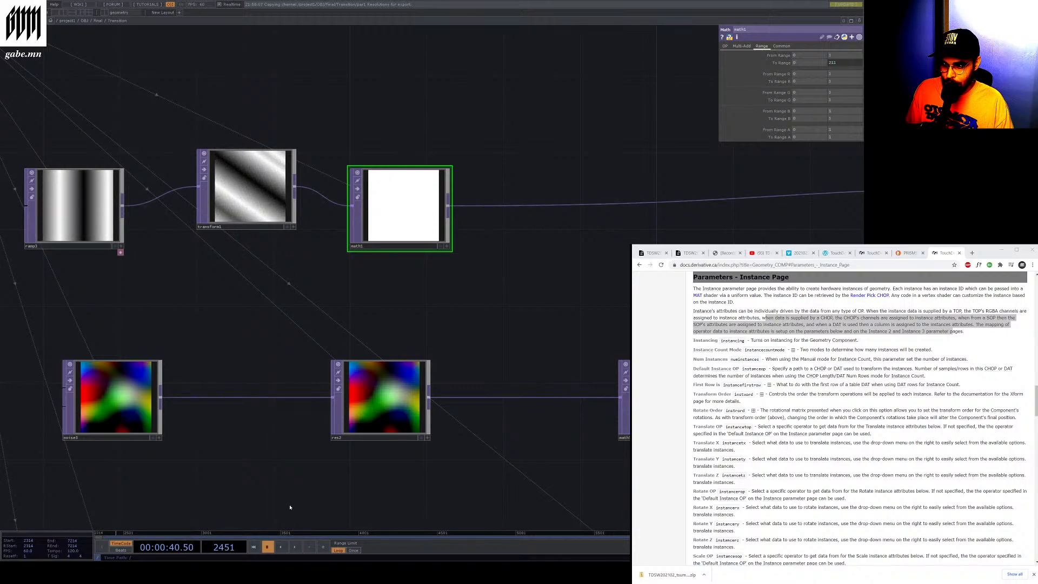
scroll(290, 507, down, 4)
scroll(403, 410, up, 6)
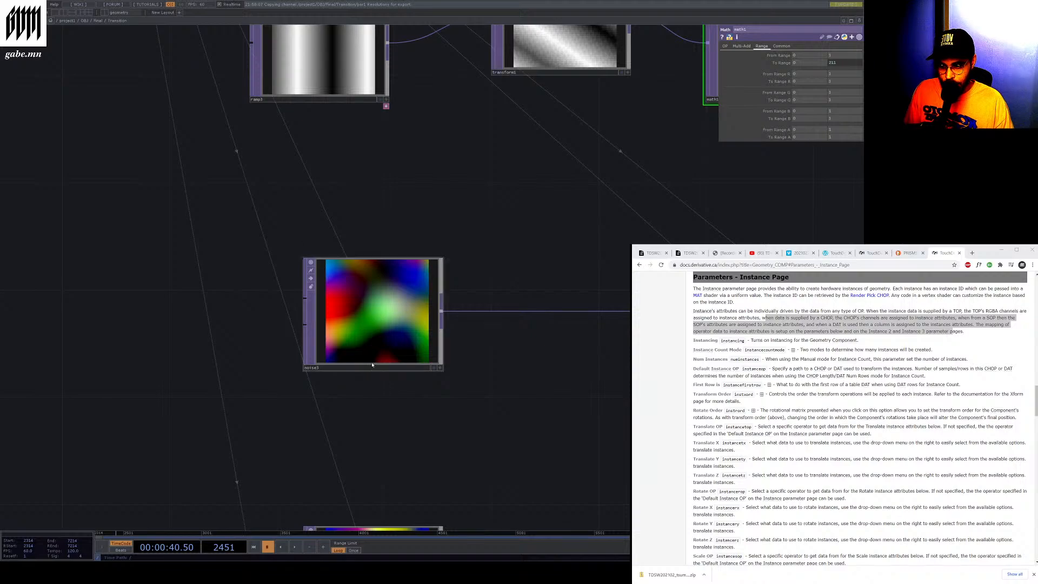
Switch the noise1 TOP's noise type to Simplex 3D (GPU) and play the timeline to compare the noise outputs
click(308, 334)
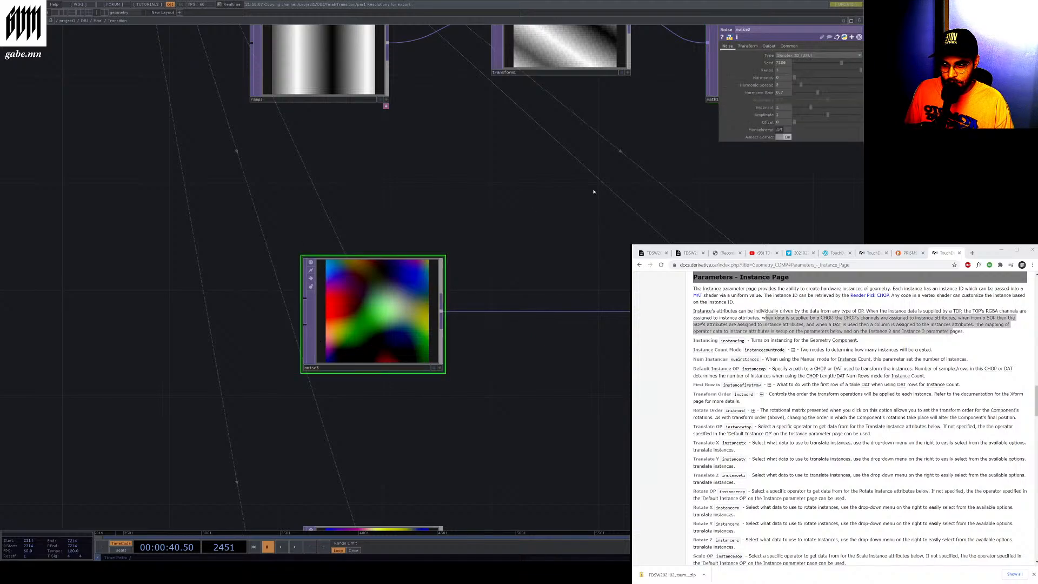
click(795, 56)
click(793, 62)
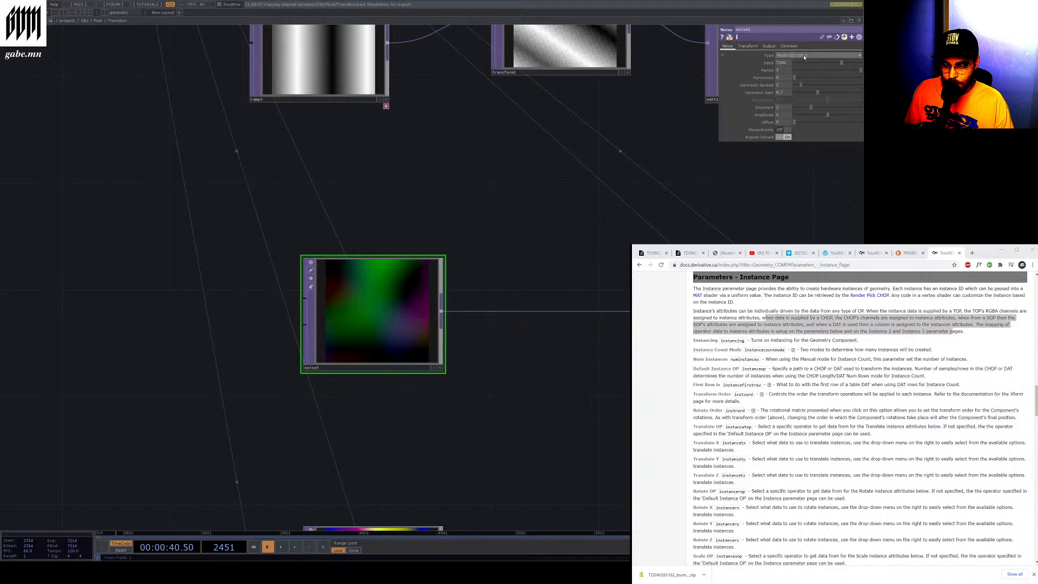
click(797, 55)
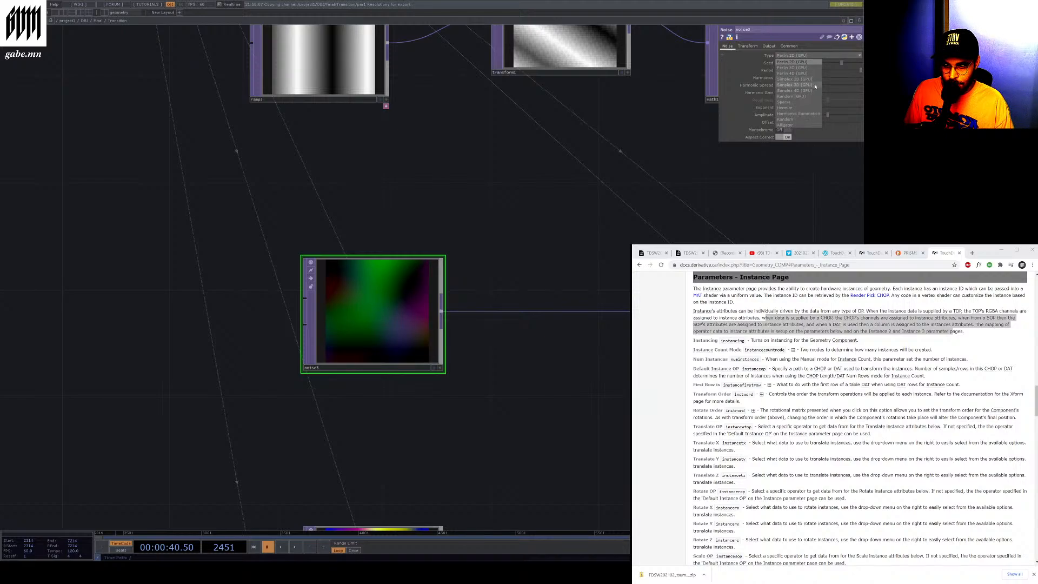
click(805, 85)
scroll(286, 269, down, 3)
scroll(286, 268, down, 3)
drag(416, 332, 235, 291)
scroll(128, 241, up, 6)
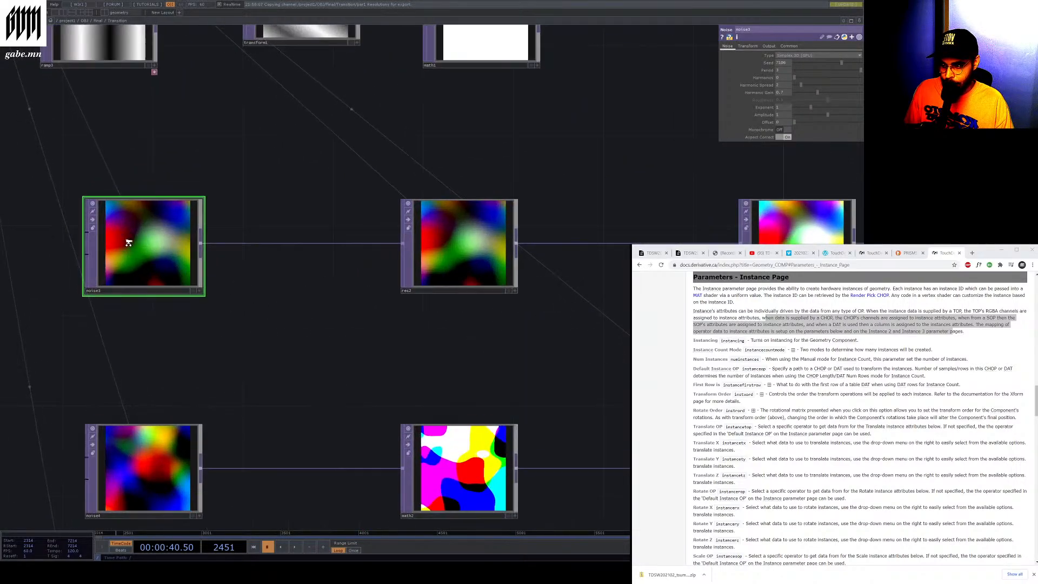
click(294, 547)
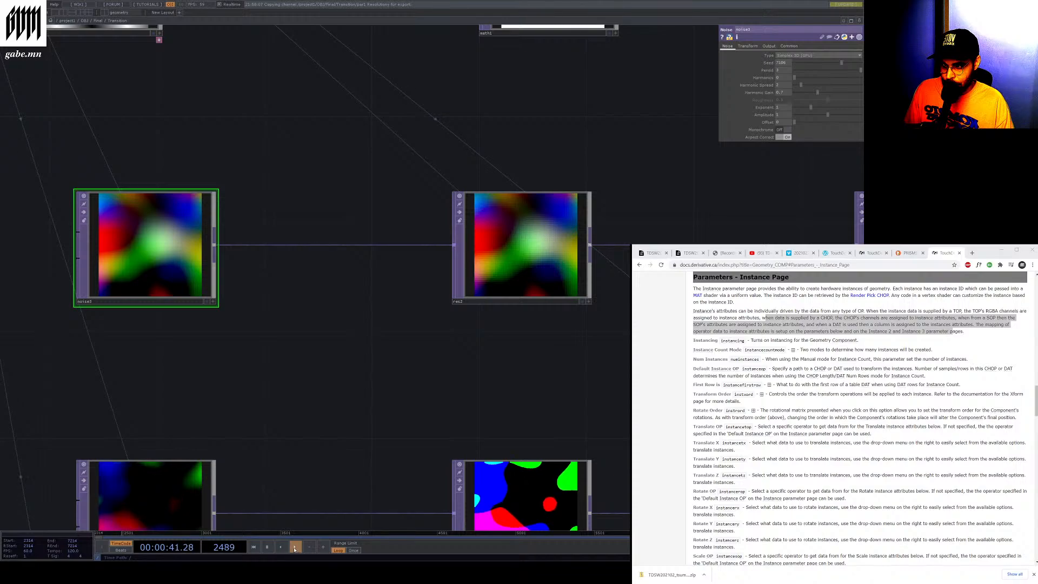
scroll(227, 338, down, 3)
scroll(206, 430, up, 3)
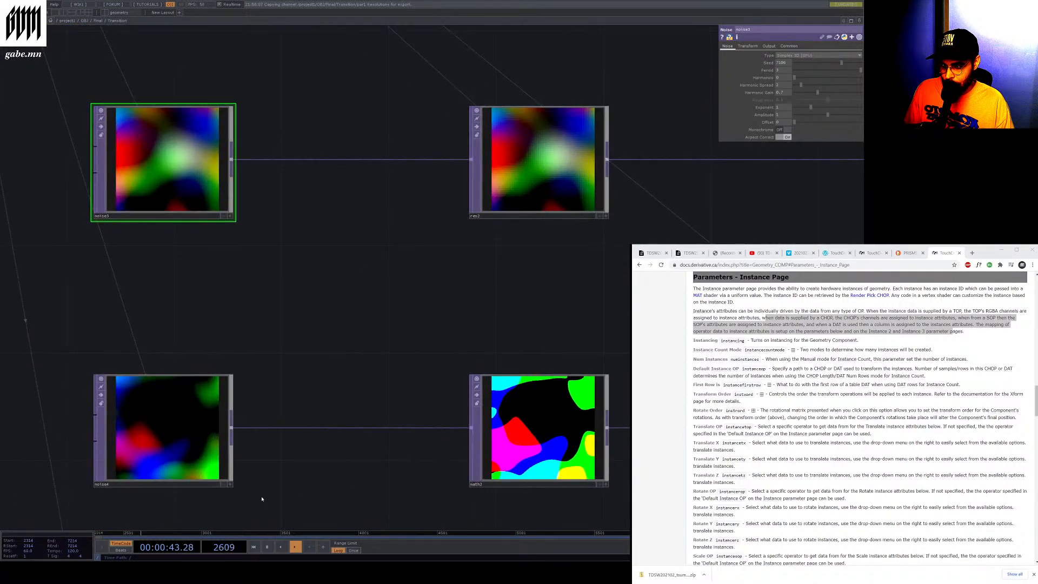
Pause the timeline, select the math1 TOP and try To Range values of 360 and 180
click(269, 548)
click(476, 443)
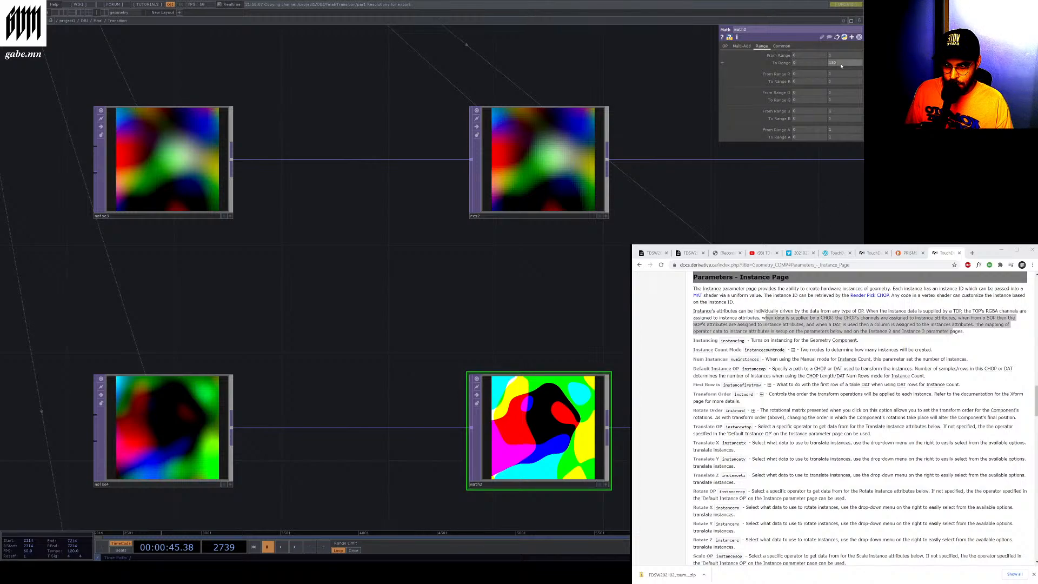
text(360)
key(Return)
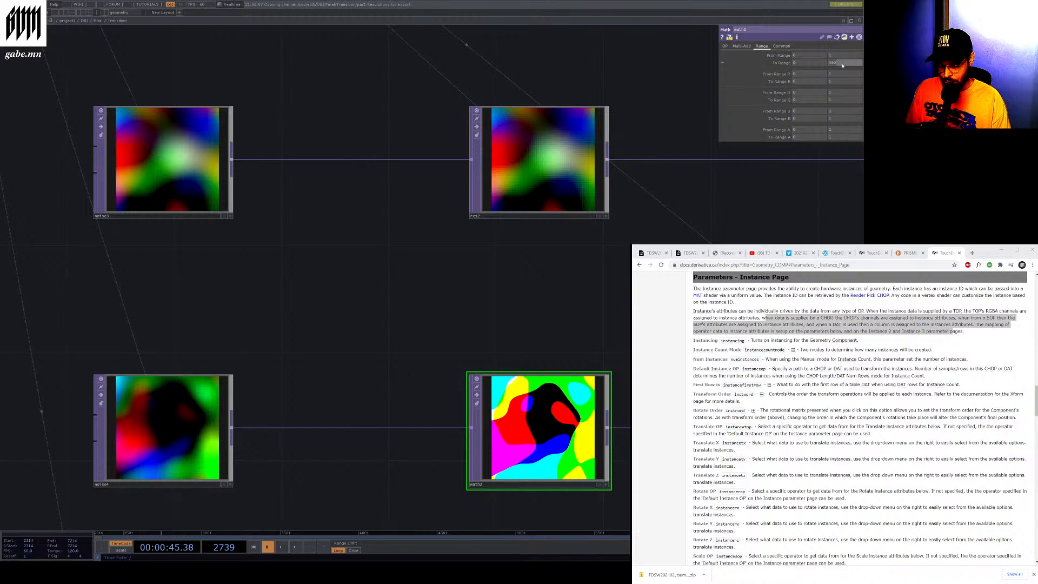
text(180)
key(Return)
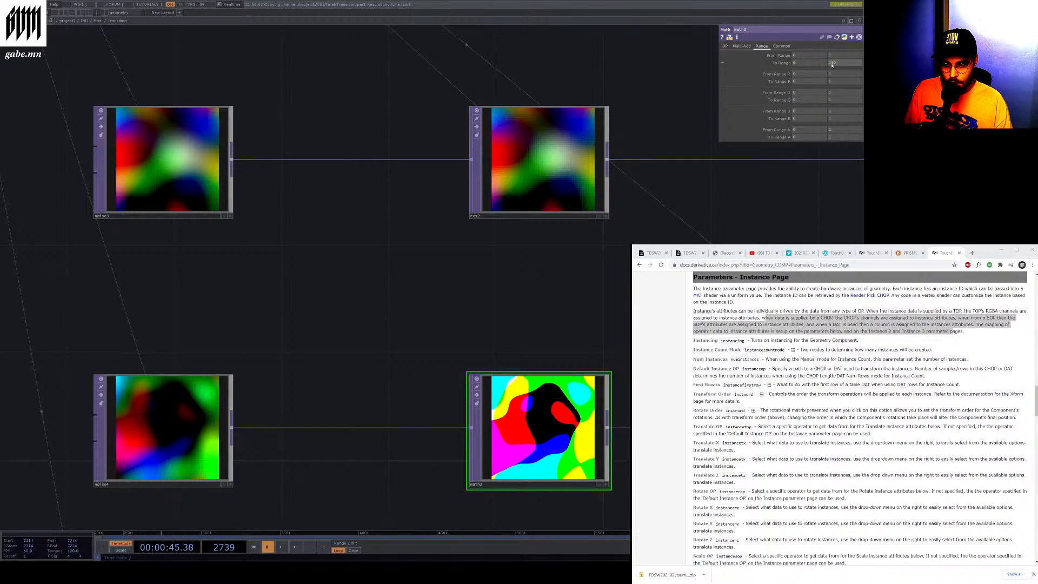
click(832, 63)
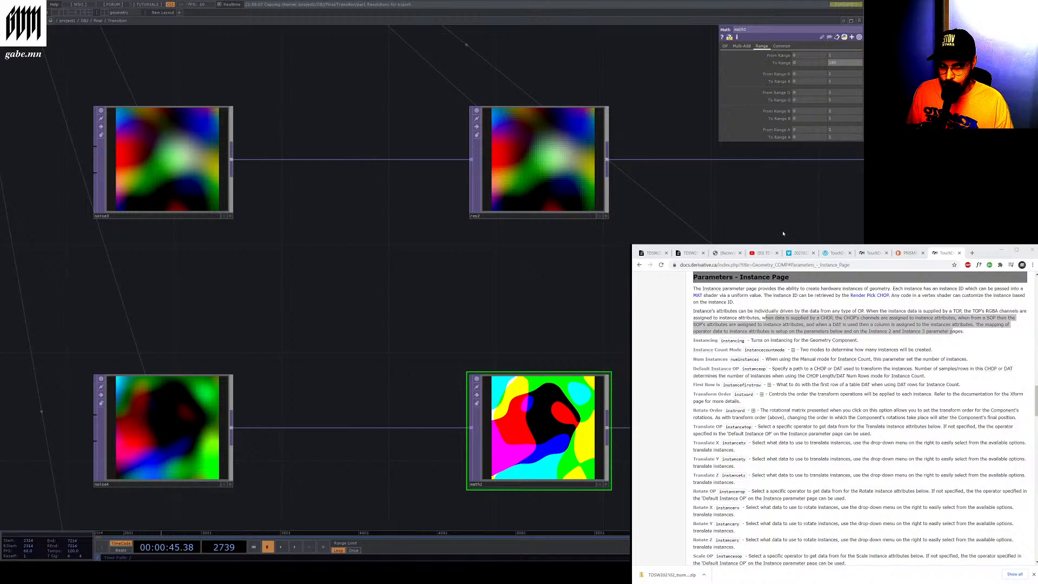
Play the timeline while trying math1 To Range values of 2, 360, 180, 90 and 45
click(295, 547)
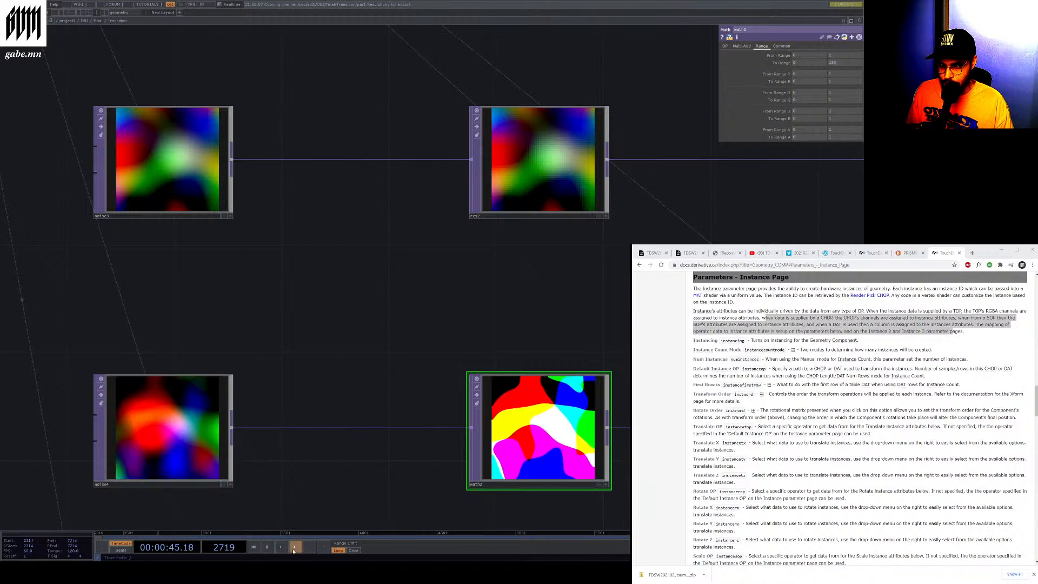
click(843, 62)
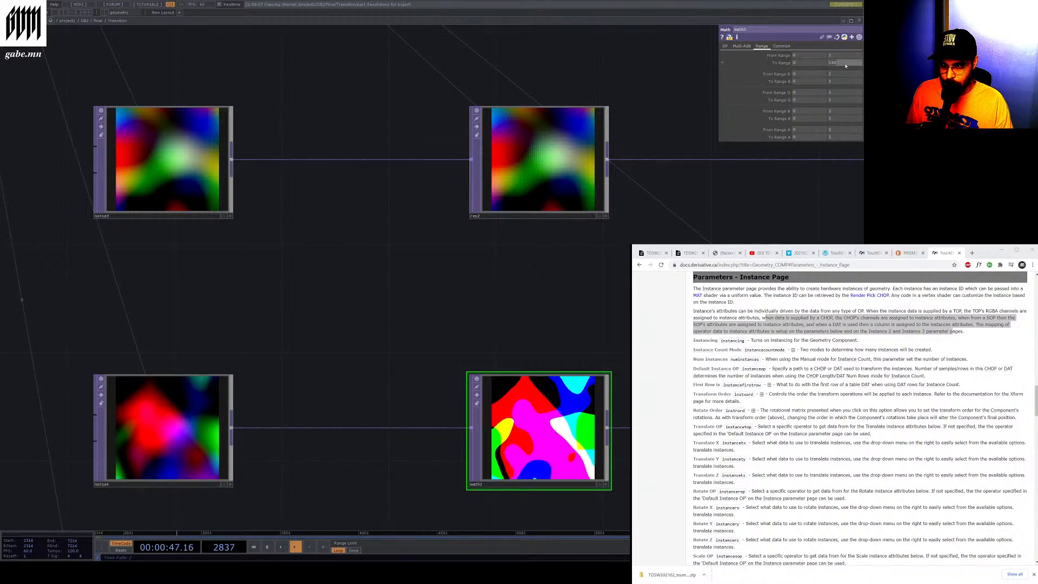
text(2)
key(Return)
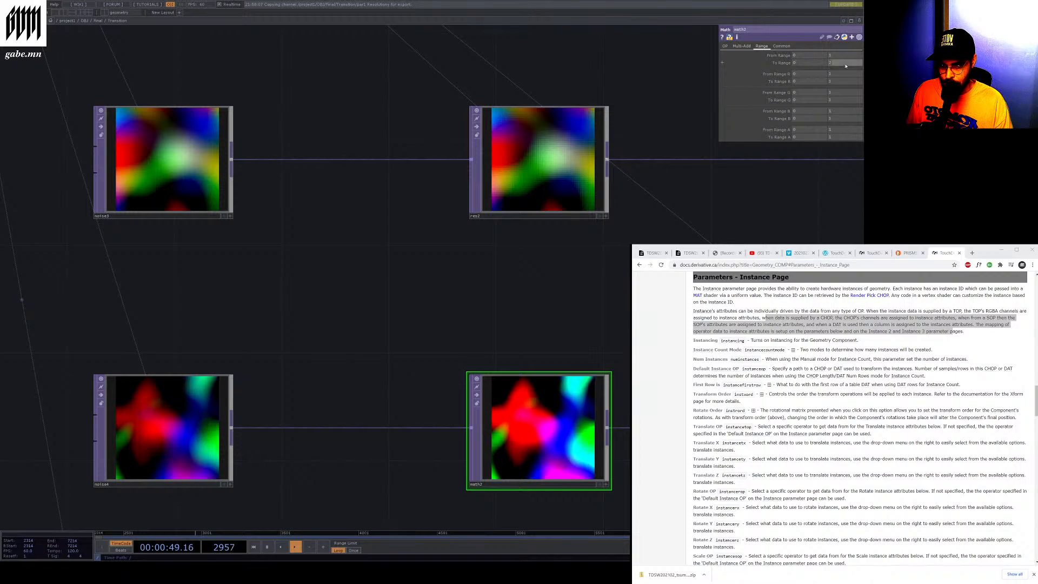
text(360)
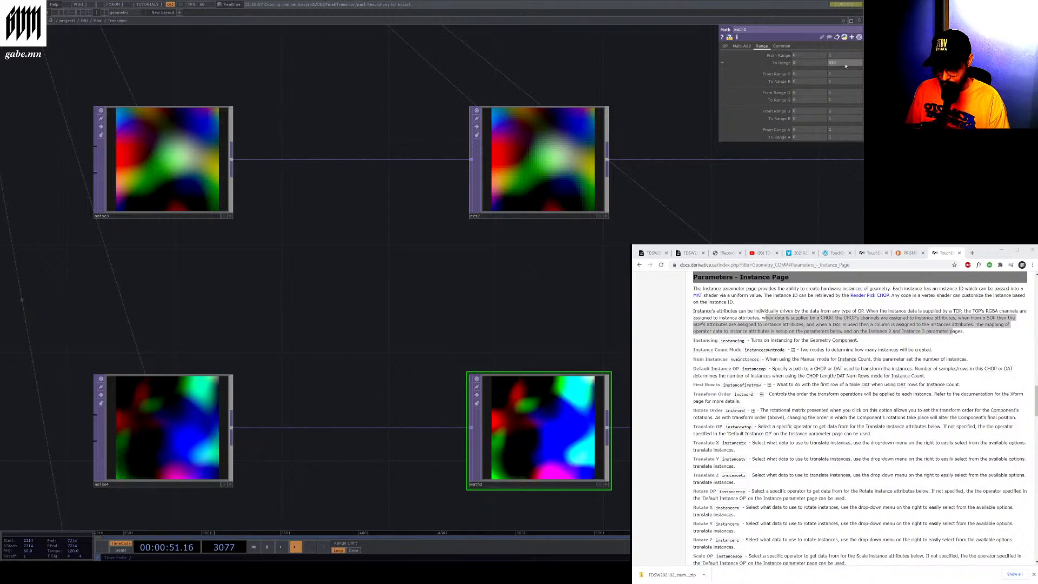
key(Return)
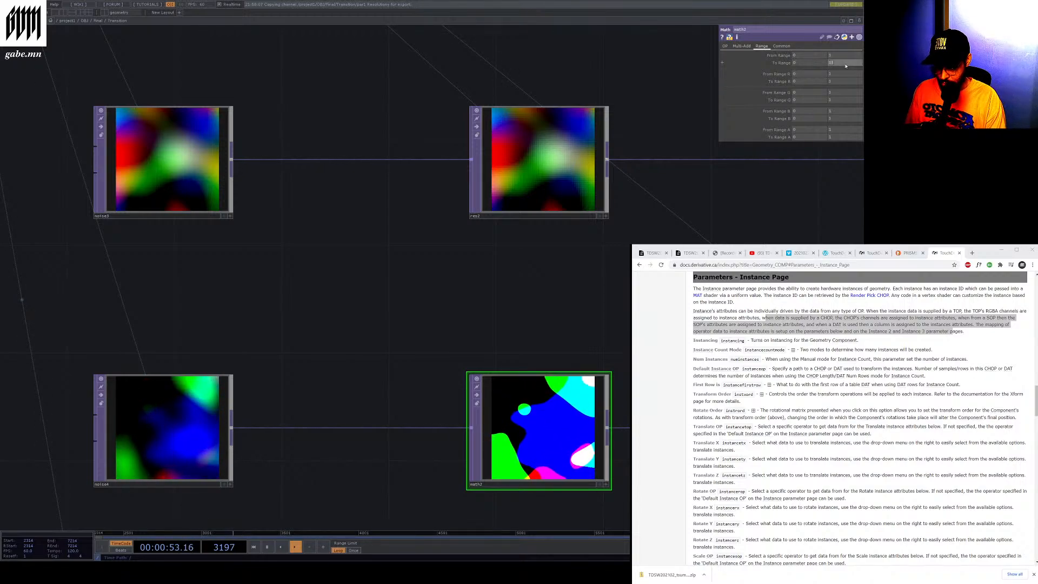
text(180)
key(Return)
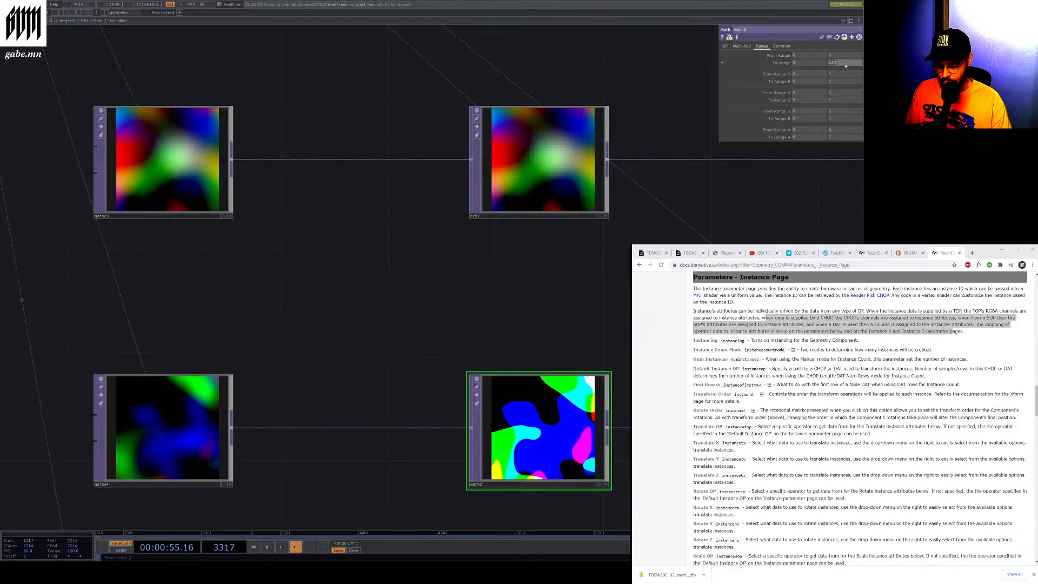
text(90)
key(Return)
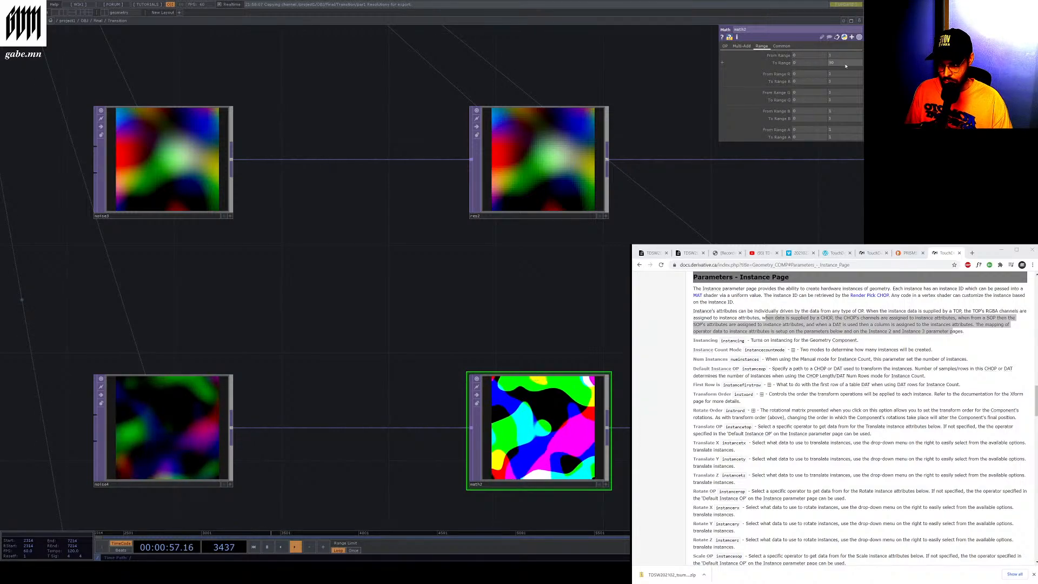
text(45)
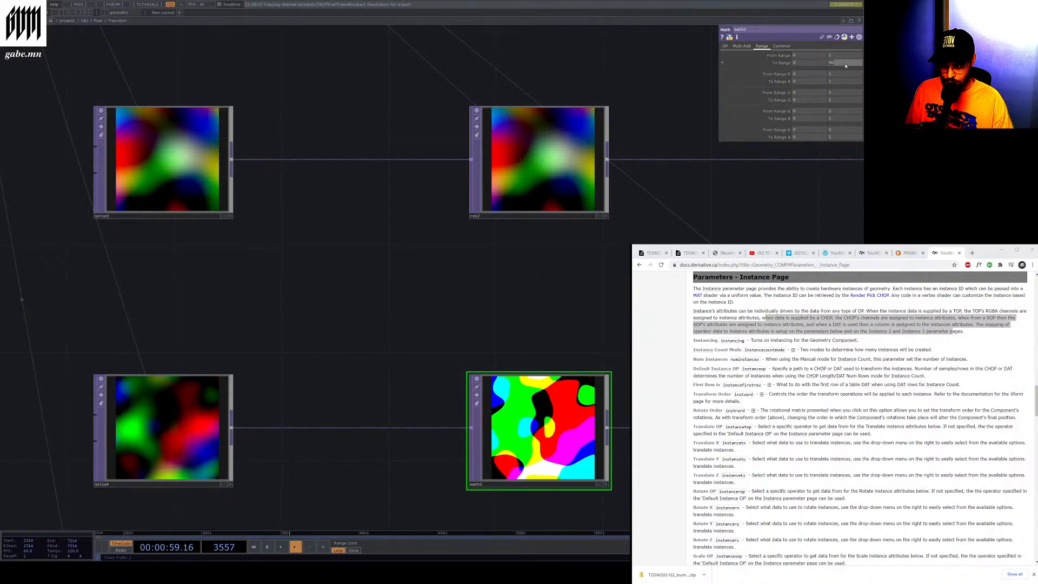
key(Return)
Set the math1 TOP's To Range to 360 and pause the timeline
click(846, 66)
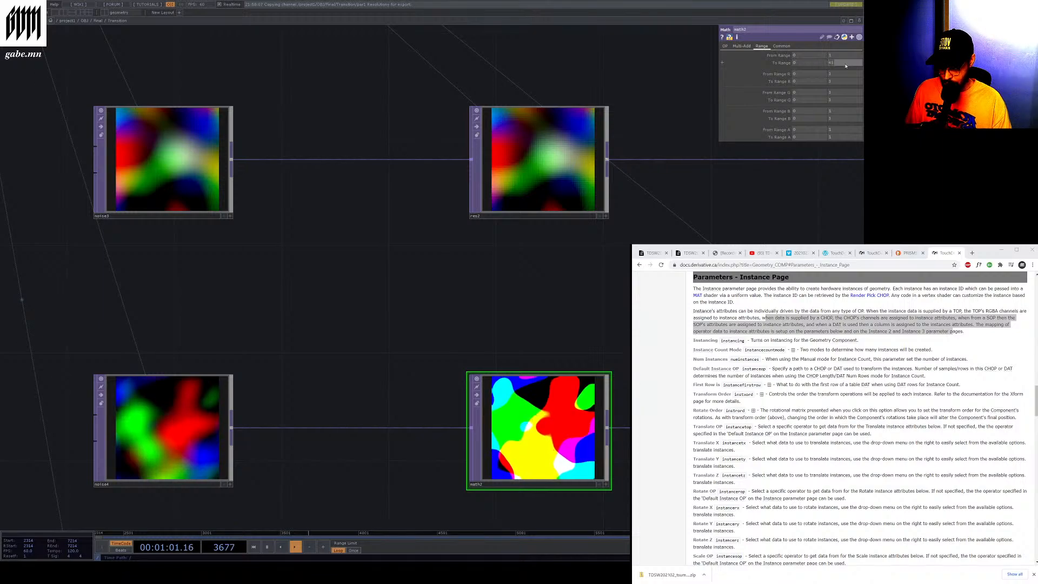
text(360)
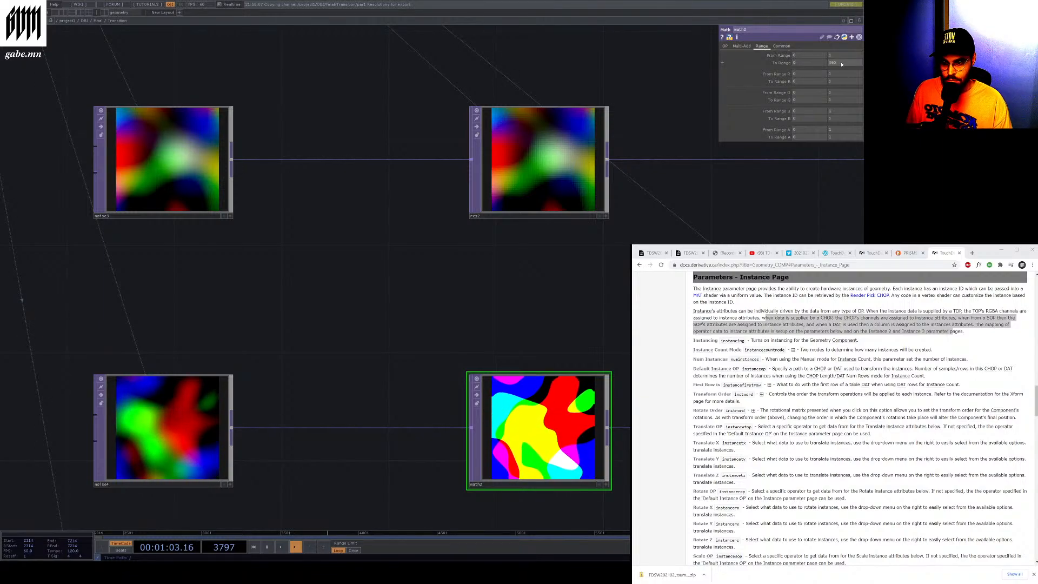
key(Return)
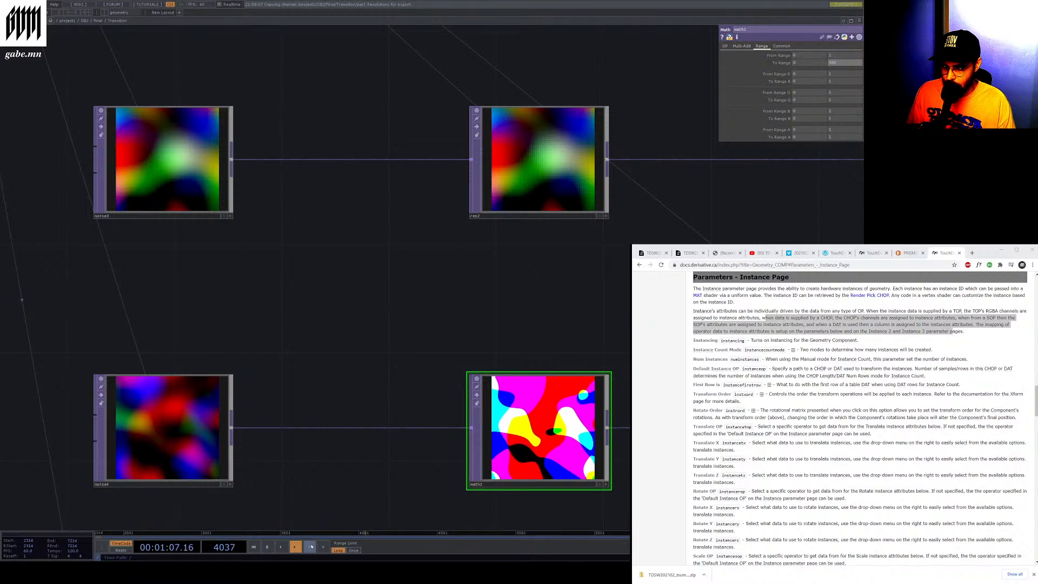
click(267, 547)
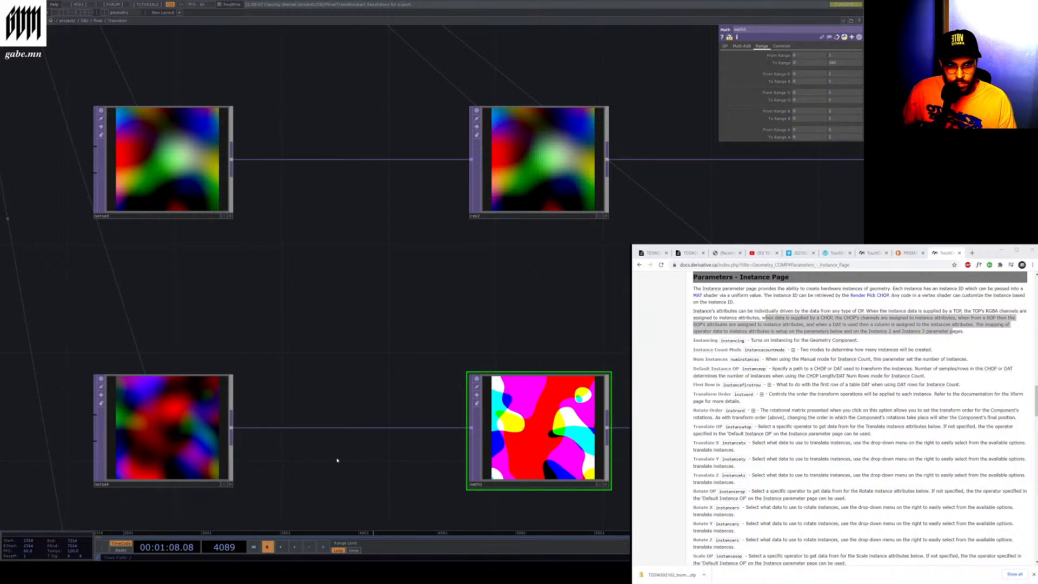
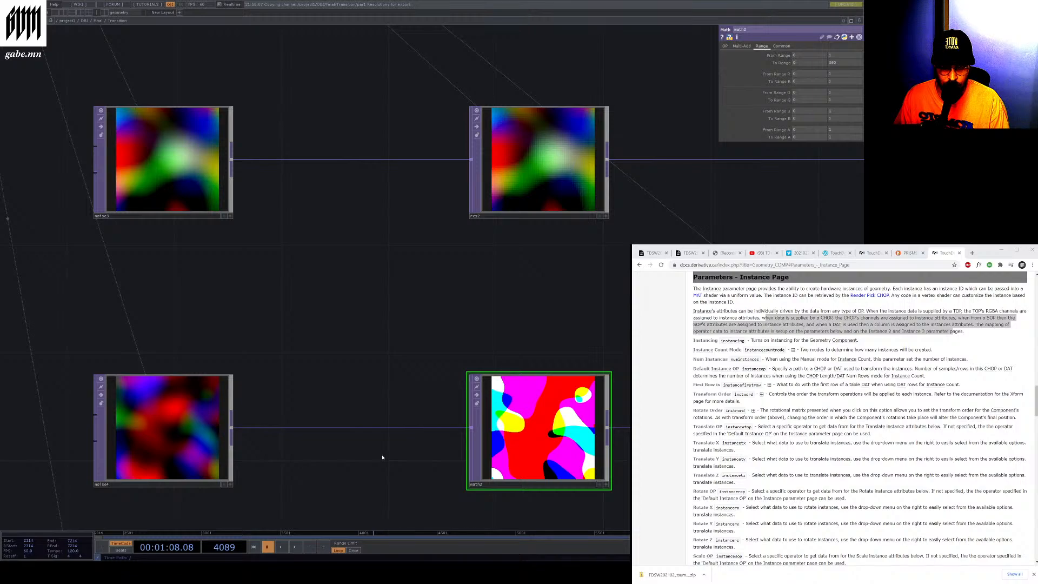
Examine the noise, ramp and math TOP chains and their outputs inside the transition component
scroll(262, 446, down, 7)
scroll(342, 489, up, 3)
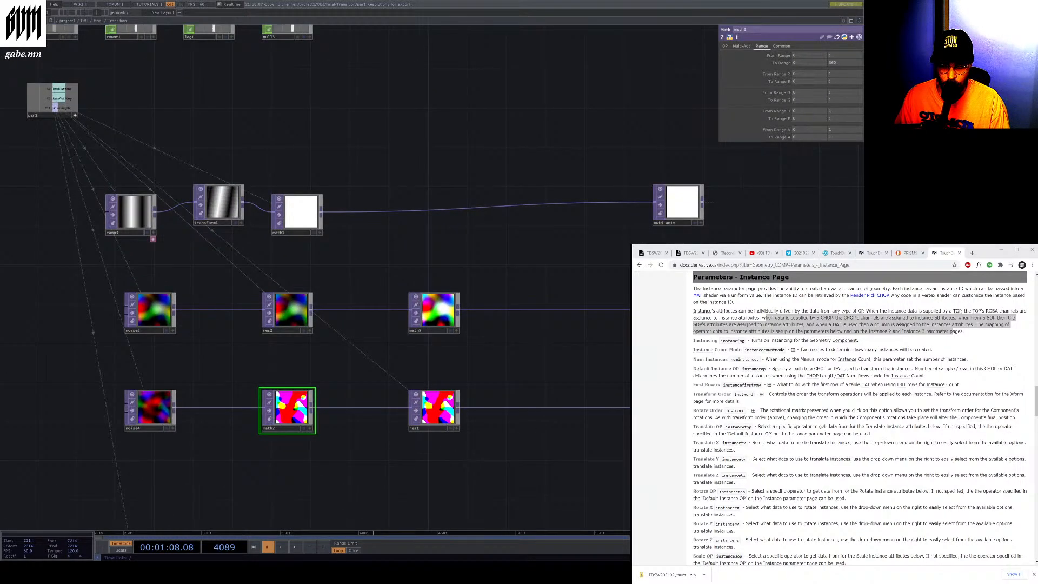
scroll(621, 419, up, 3)
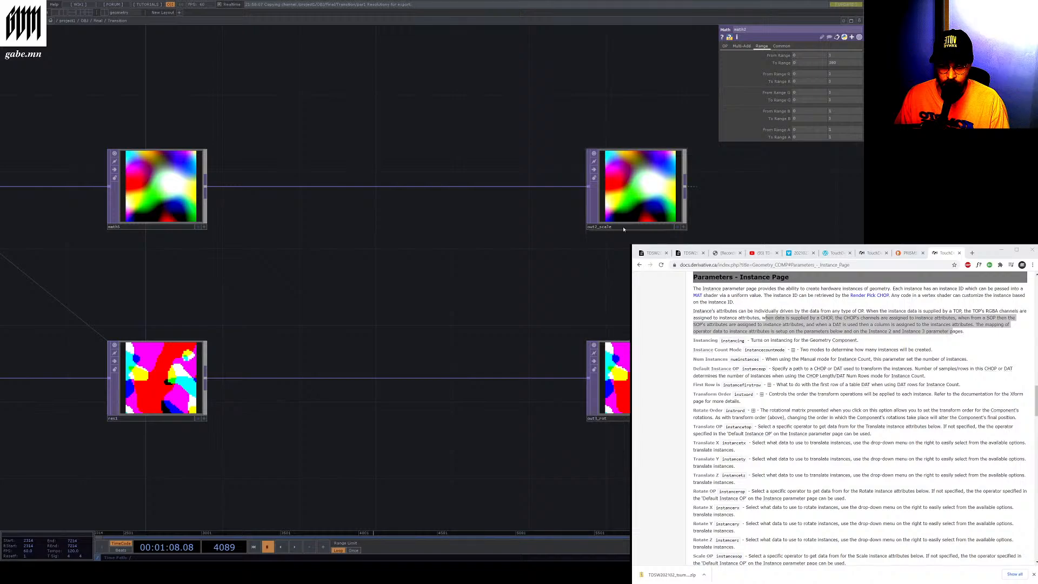
scroll(606, 423, down, 3)
scroll(558, 457, down, 3)
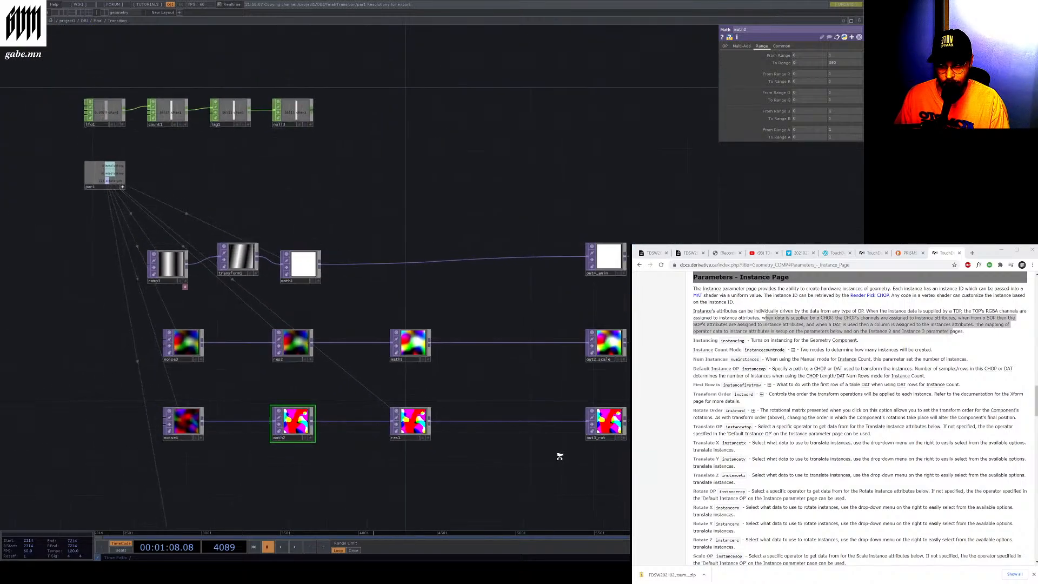
scroll(293, 296, down, 1)
scroll(293, 296, down, 3)
scroll(322, 447, up, 5)
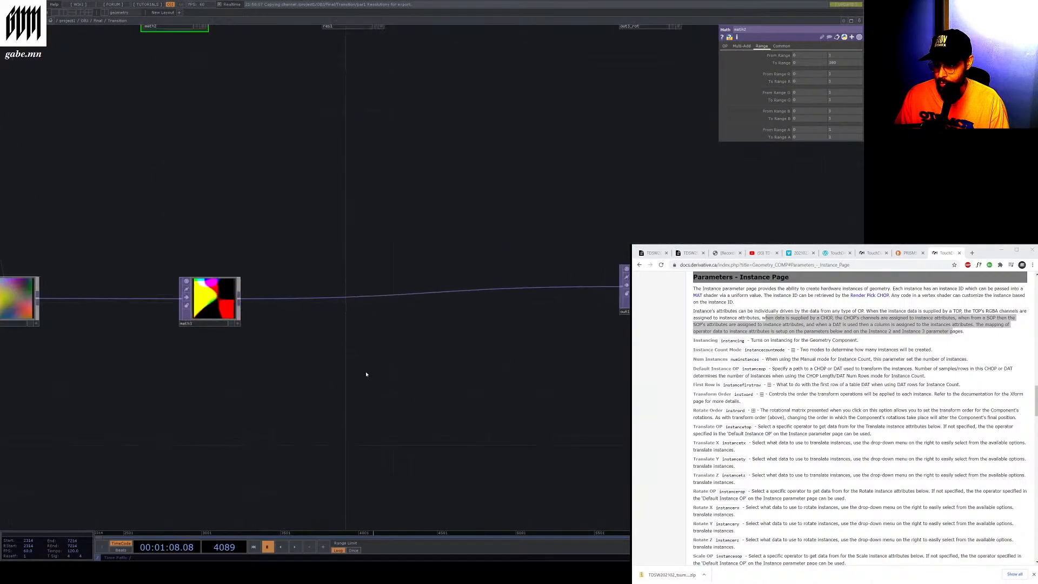
middle_drag(322, 320, 186, 321)
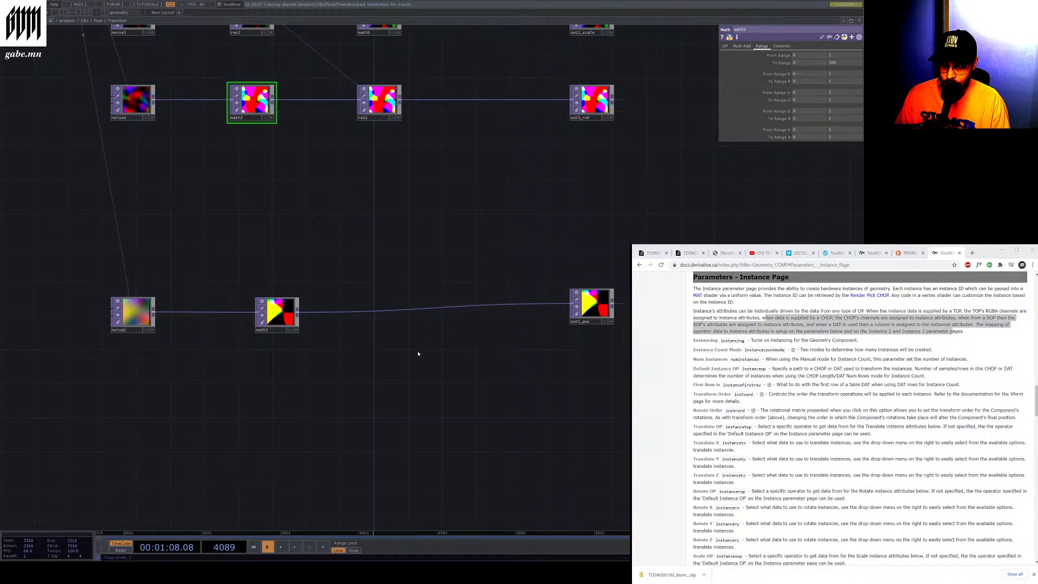
scroll(521, 415, down, 2)
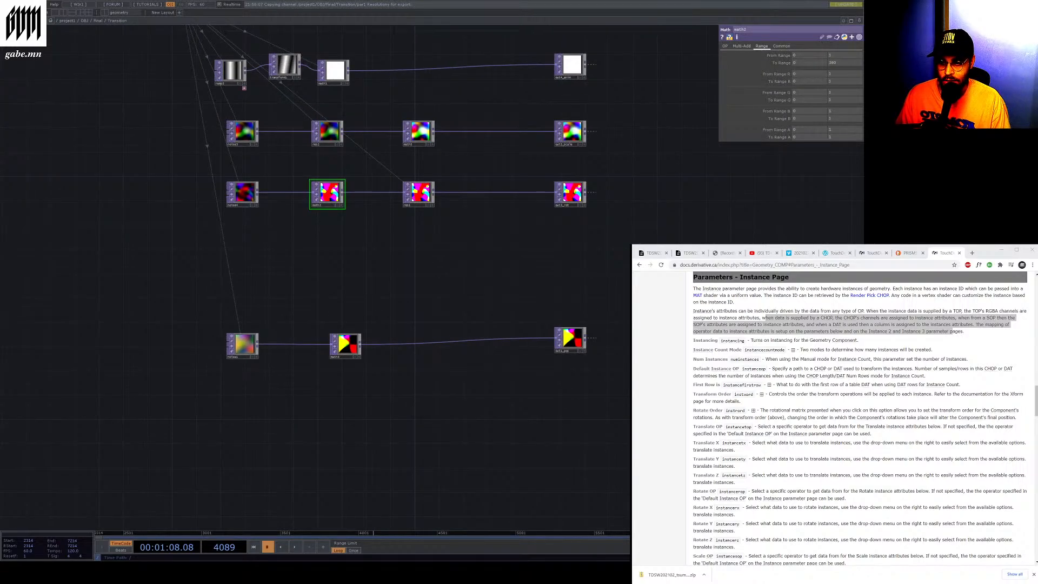
scroll(413, 225, up, 1)
scroll(413, 224, up, 1)
scroll(404, 481, down, 2)
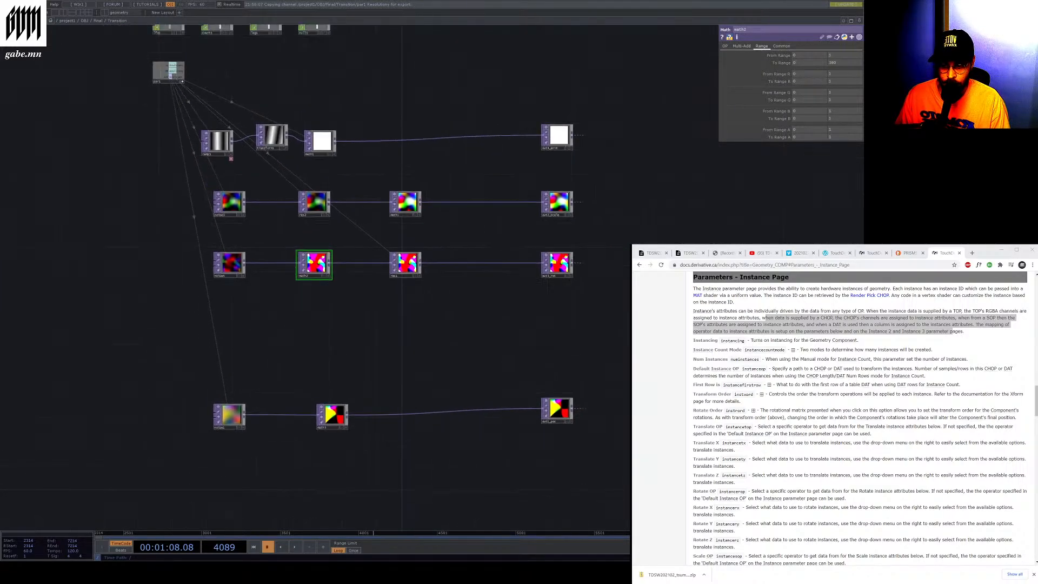
scroll(540, 443, up, 4)
scroll(583, 408, down, 4)
scroll(591, 301, up, 4)
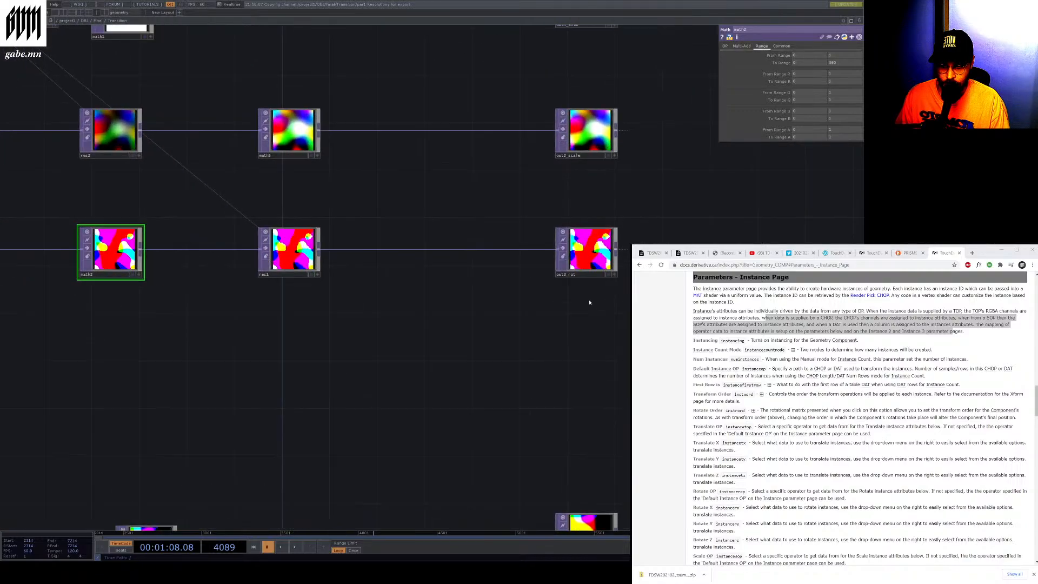
scroll(593, 321, down, 2)
scroll(597, 308, up, 2)
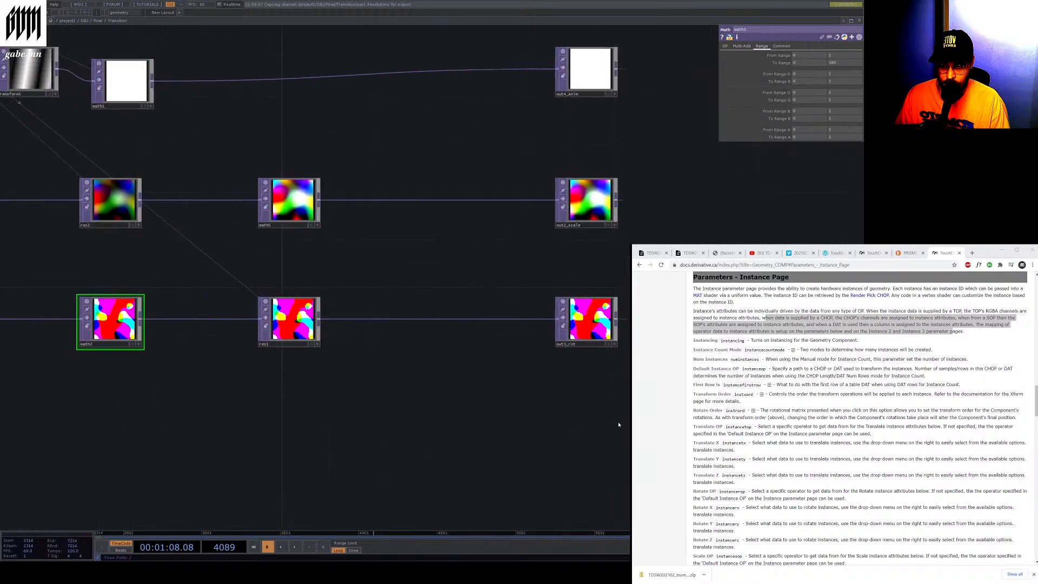
scroll(600, 295, down, 4)
scroll(603, 281, up, 5)
scroll(604, 281, up, 2)
scroll(603, 281, down, 1)
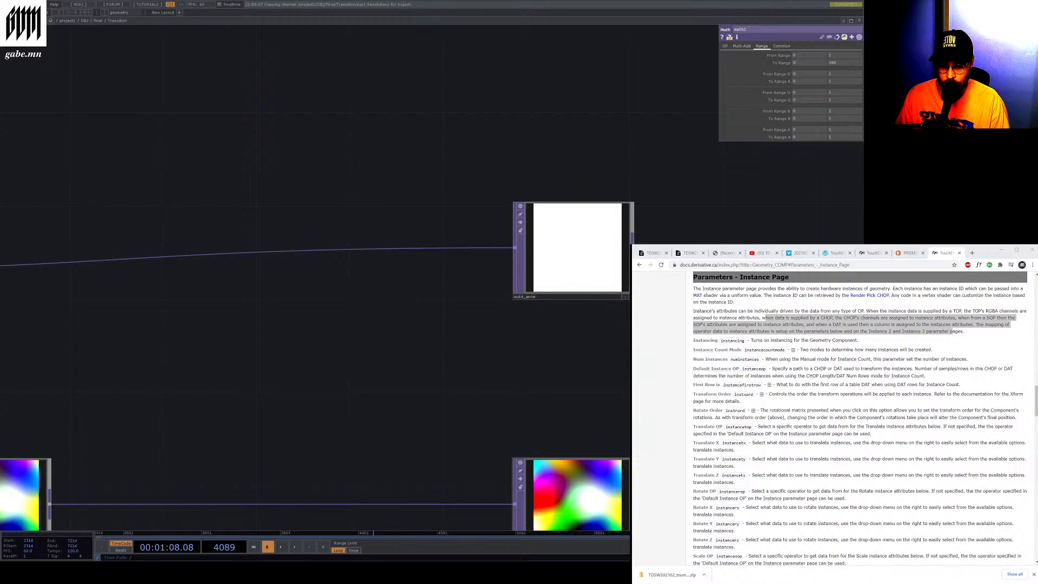
scroll(604, 374, down, 5)
scroll(624, 452, up, 4)
Select the out1_scale output TOP and inspect its Common parameters
click(568, 417)
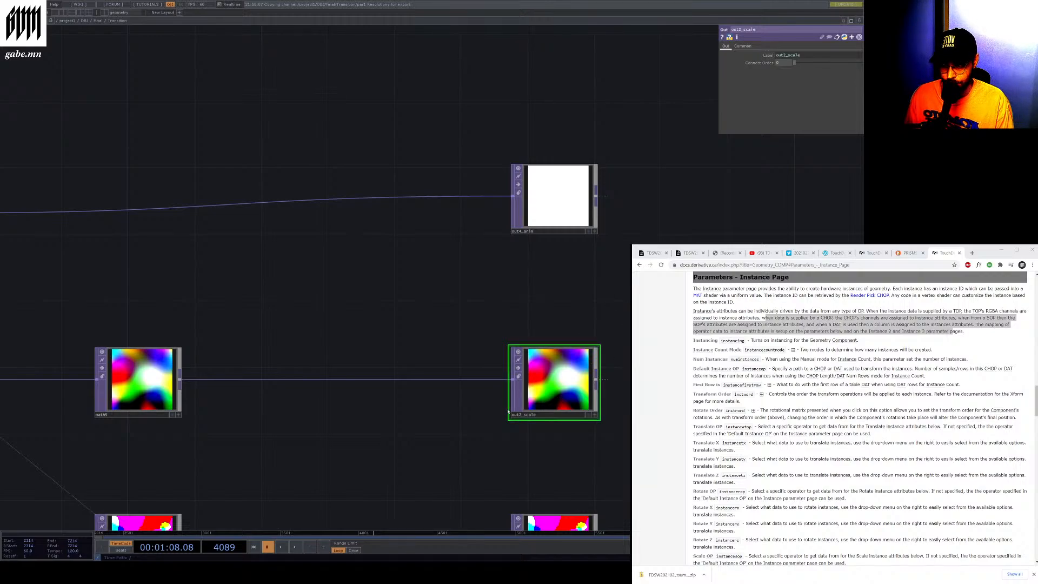
click(738, 47)
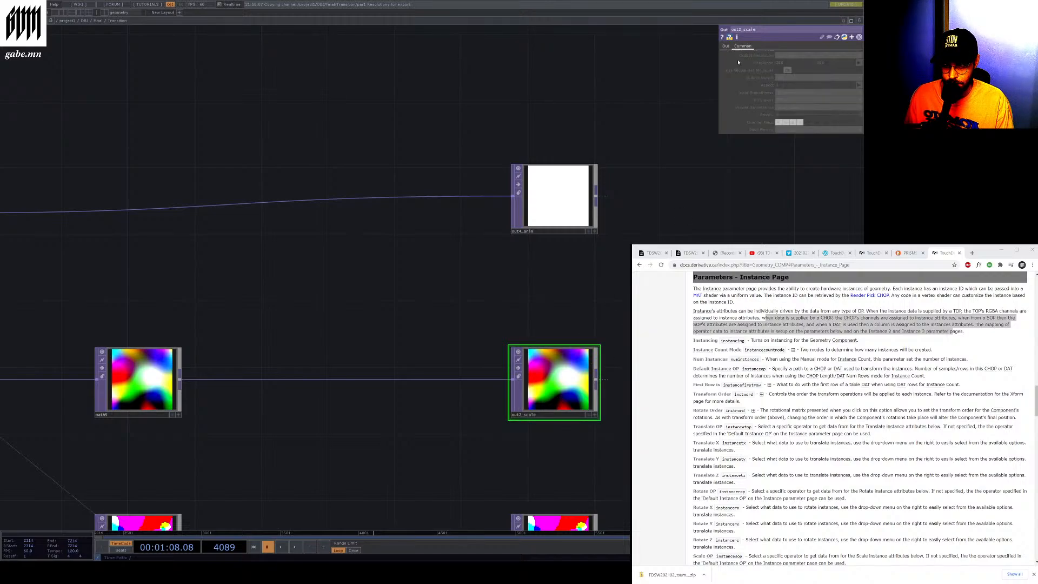
key(h)
scroll(715, 182, up, 2)
scroll(512, 295, down, 6)
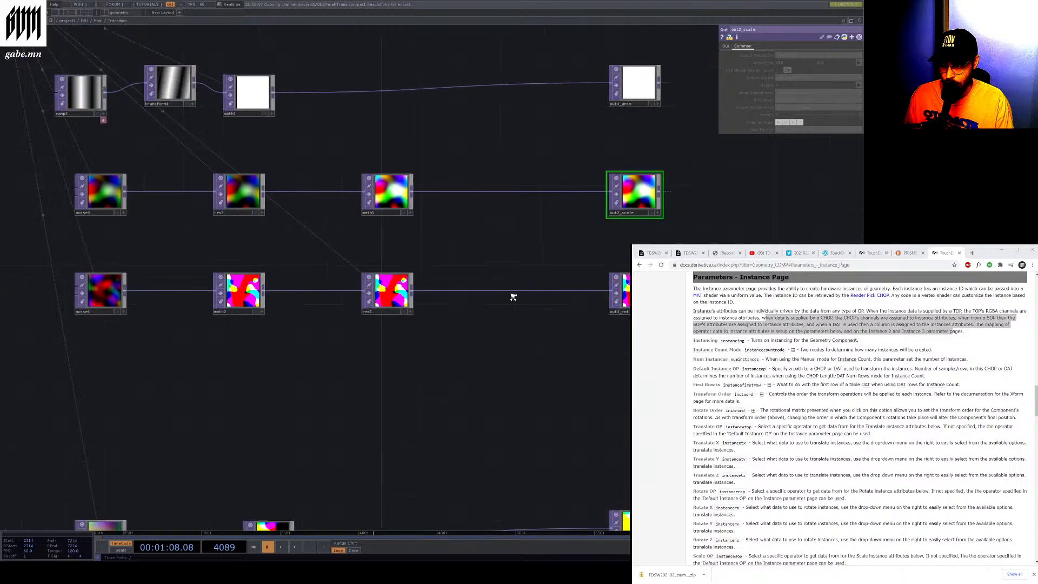
Move up to the parent network and examine how the Transition component connects to the switch TOPs
scroll(511, 254, down, 2)
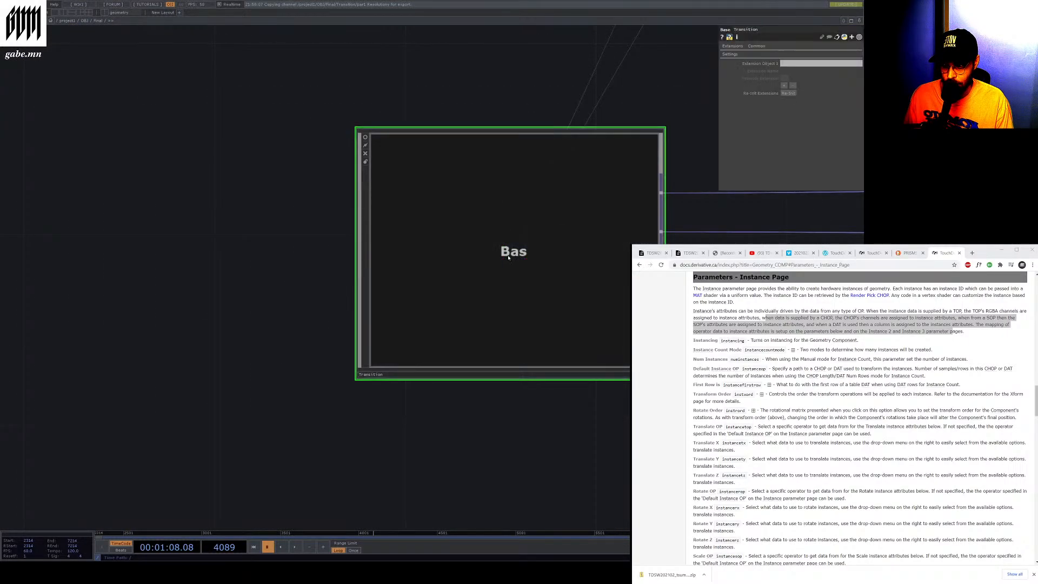
scroll(410, 247, down, 3)
scroll(530, 249, up, 3)
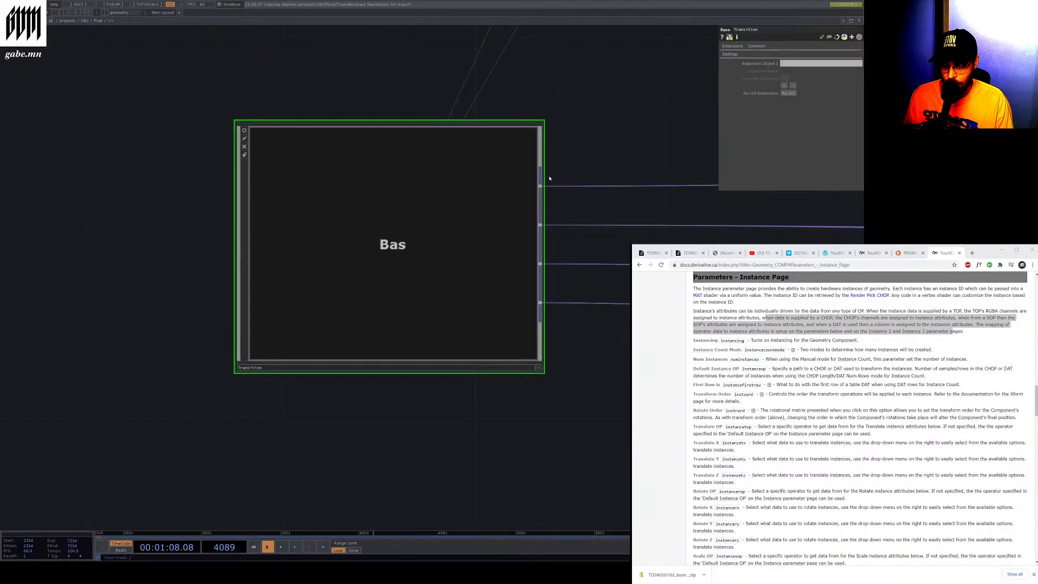
scroll(512, 299, up, 2)
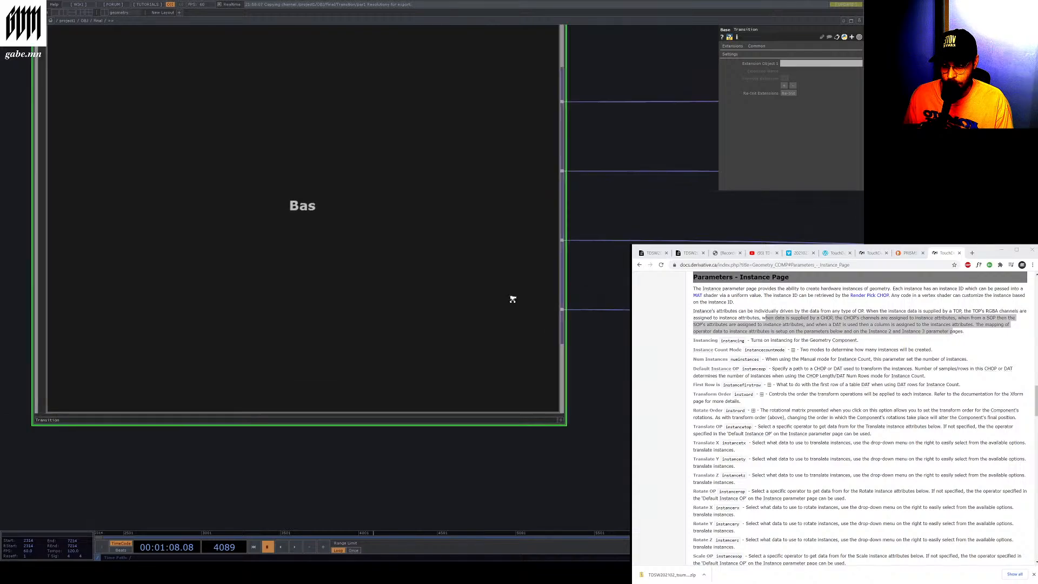
scroll(513, 299, up, 2)
scroll(496, 274, down, 4)
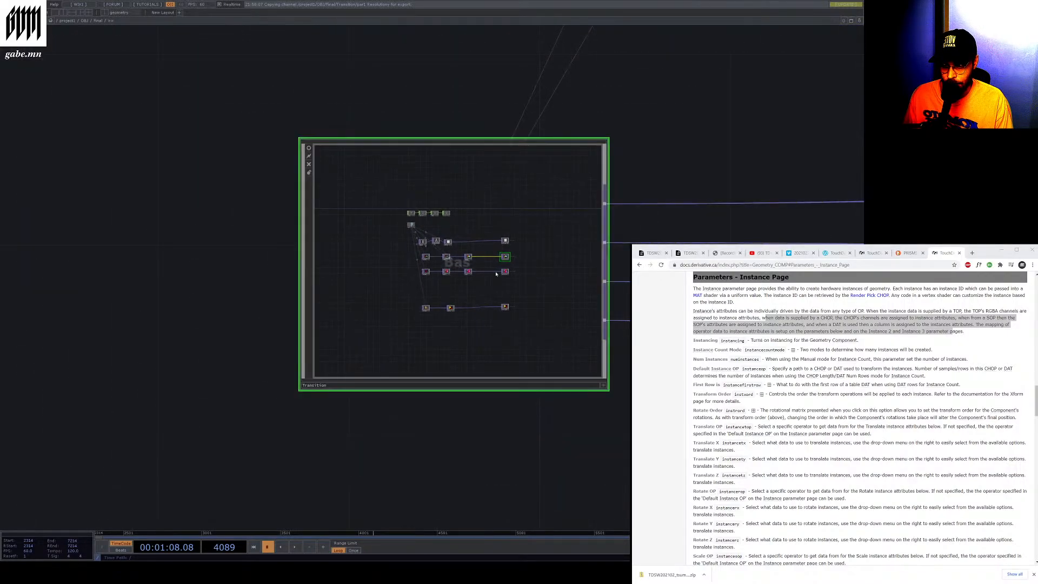
scroll(496, 274, down, 5)
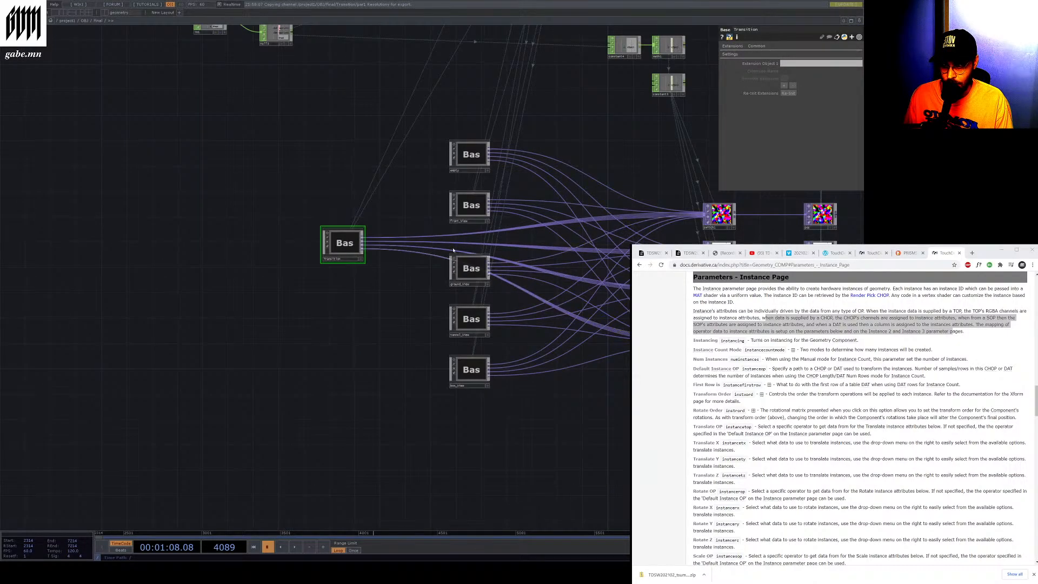
scroll(450, 248, up, 5)
drag(480, 340, 361, 404)
scroll(295, 313, down, 1)
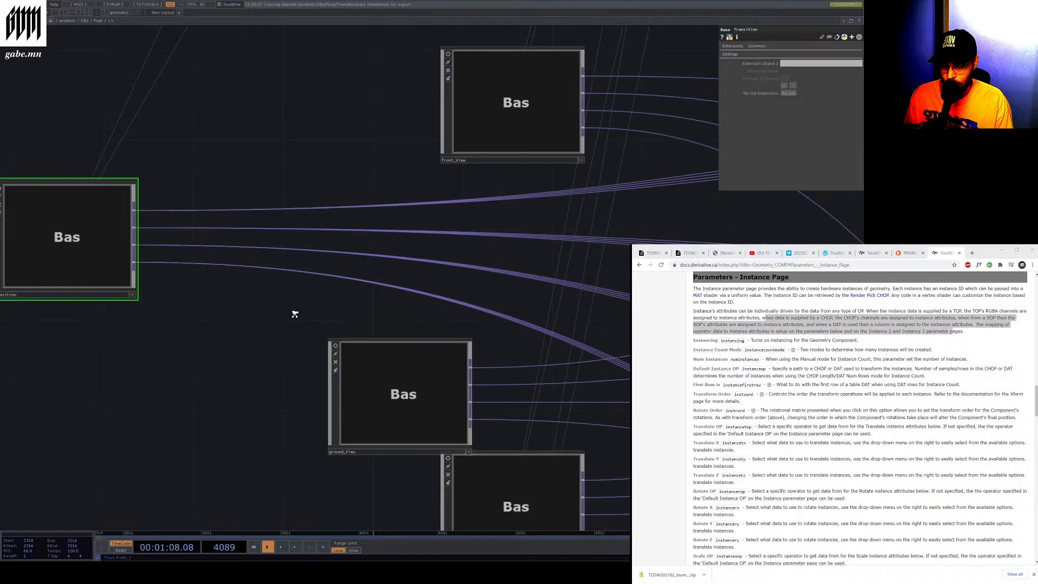
scroll(295, 314, down, 5)
scroll(626, 373, up, 3)
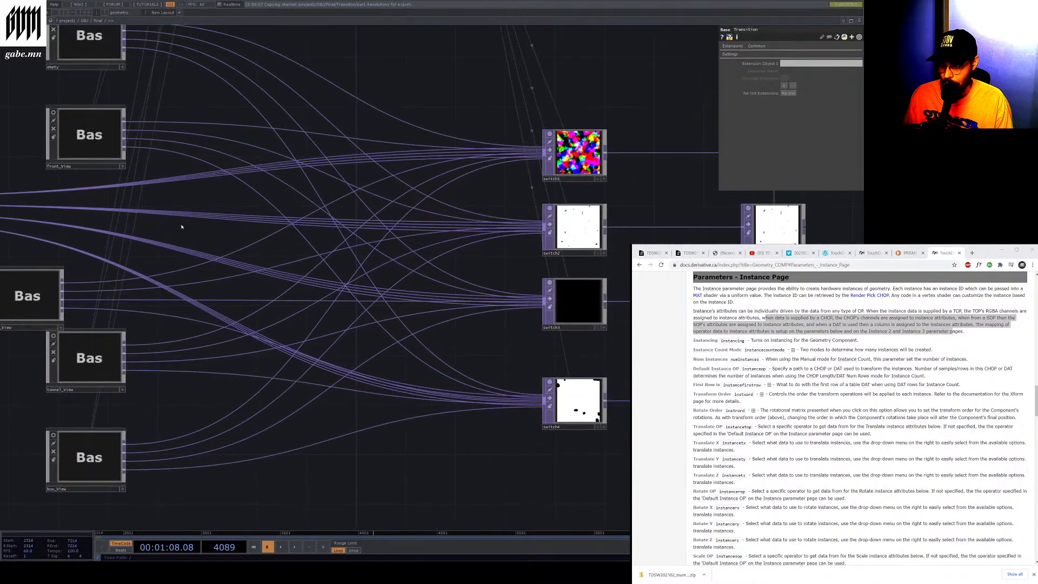
scroll(182, 227, down, 5)
scroll(121, 250, up, 8)
scroll(346, 261, down, 3)
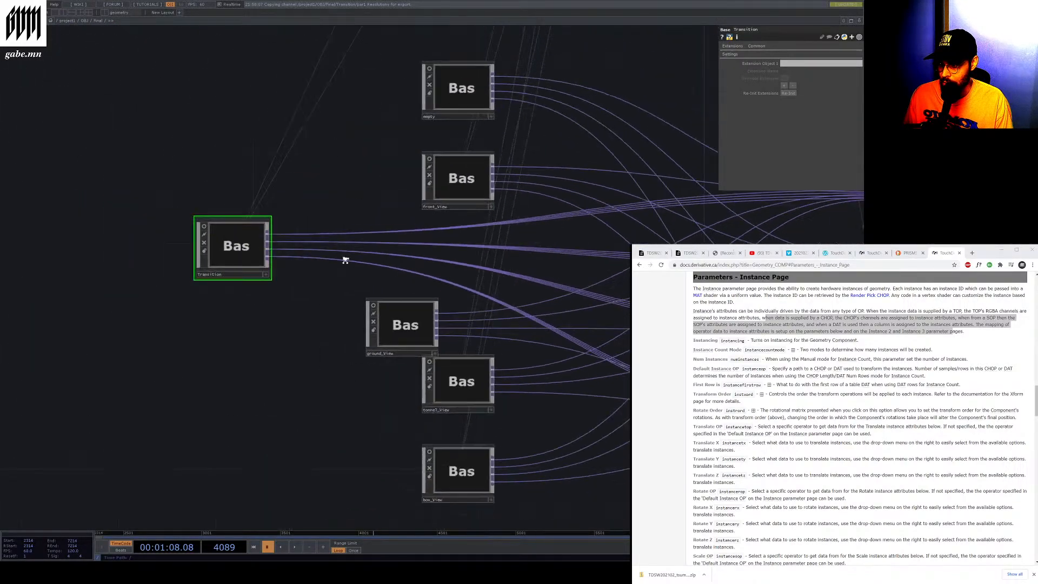
drag(345, 260, 648, 294)
scroll(610, 289, up, 10)
drag(530, 288, 236, 261)
scroll(230, 276, down, 1)
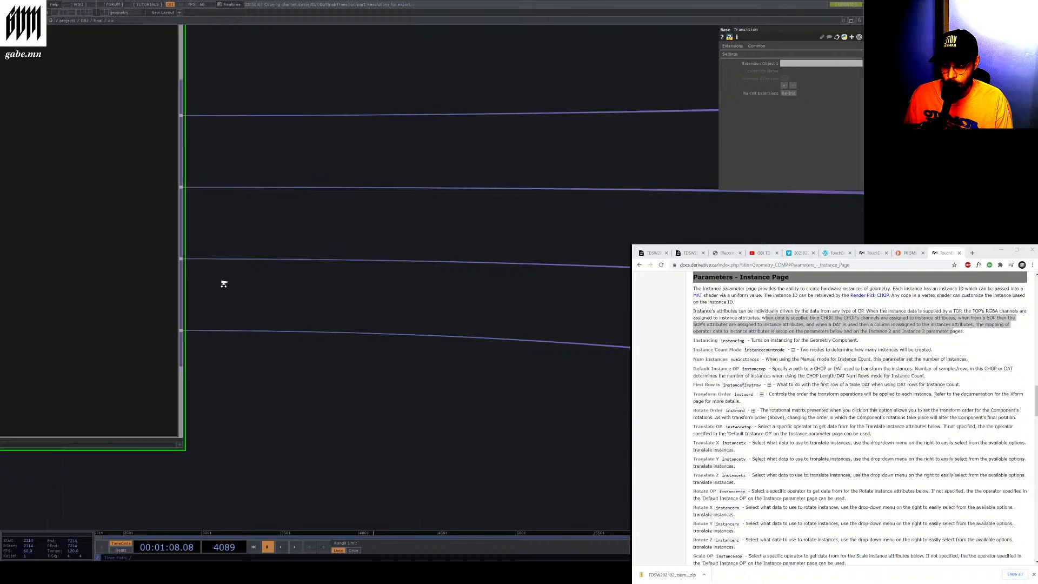
scroll(224, 283, down, 6)
scroll(519, 335, up, 3)
scroll(526, 322, up, 4)
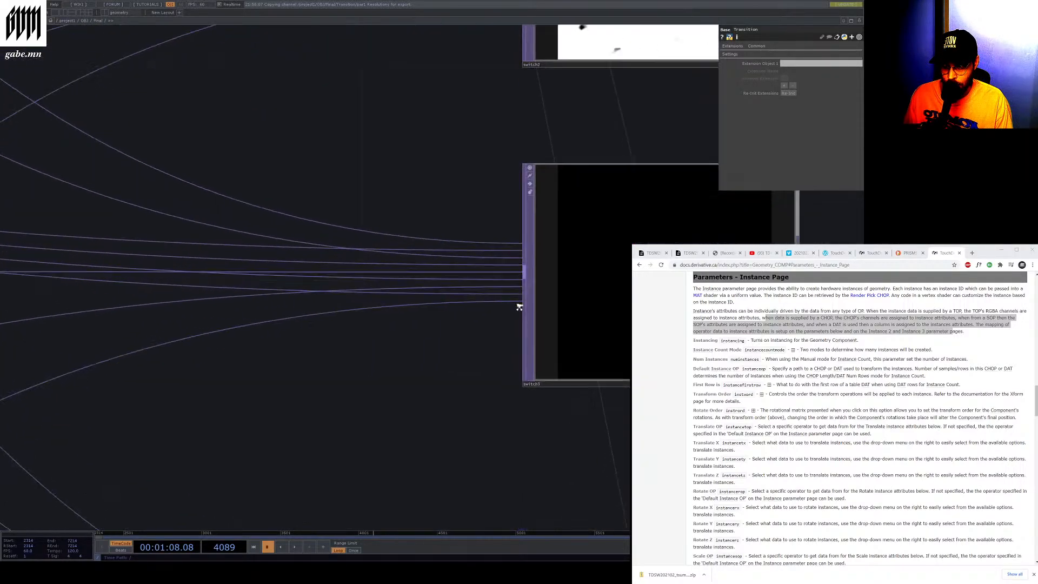
Select the switch2 TOP and open the Switch TOP documentation page in the browser
click(529, 334)
scroll(444, 310, down, 5)
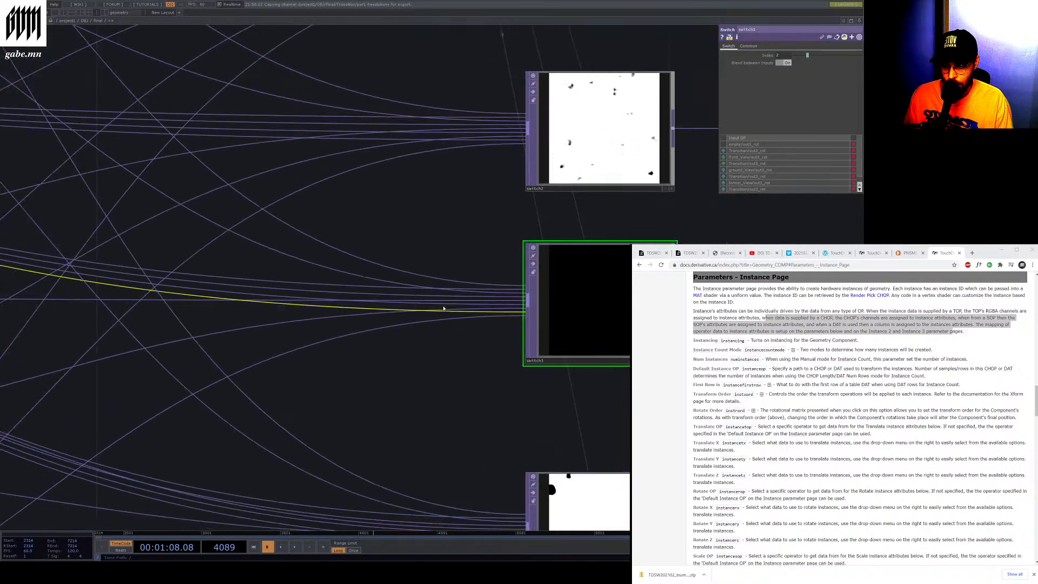
click(477, 227)
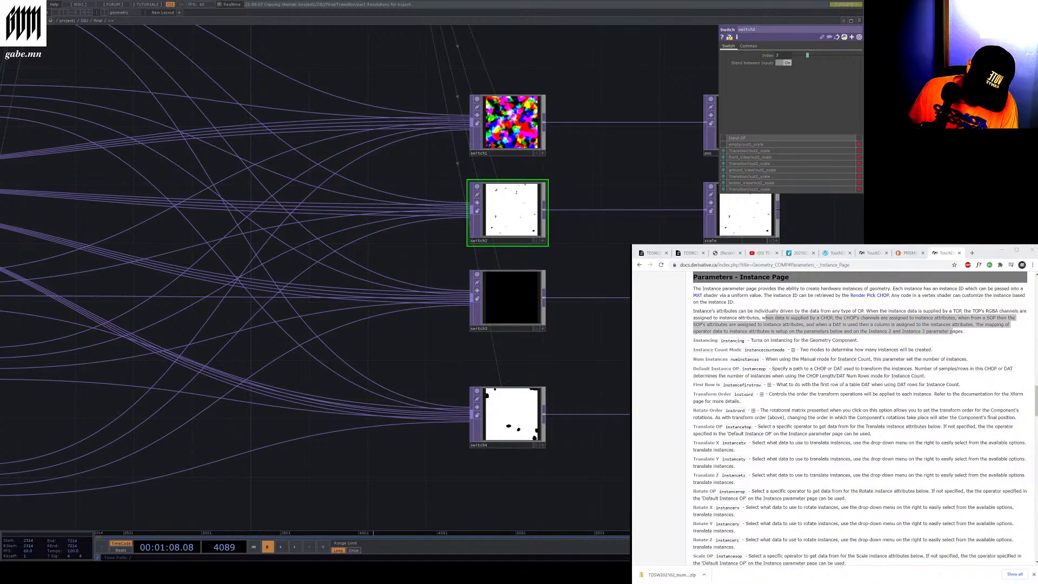
click(981, 255)
click(876, 265)
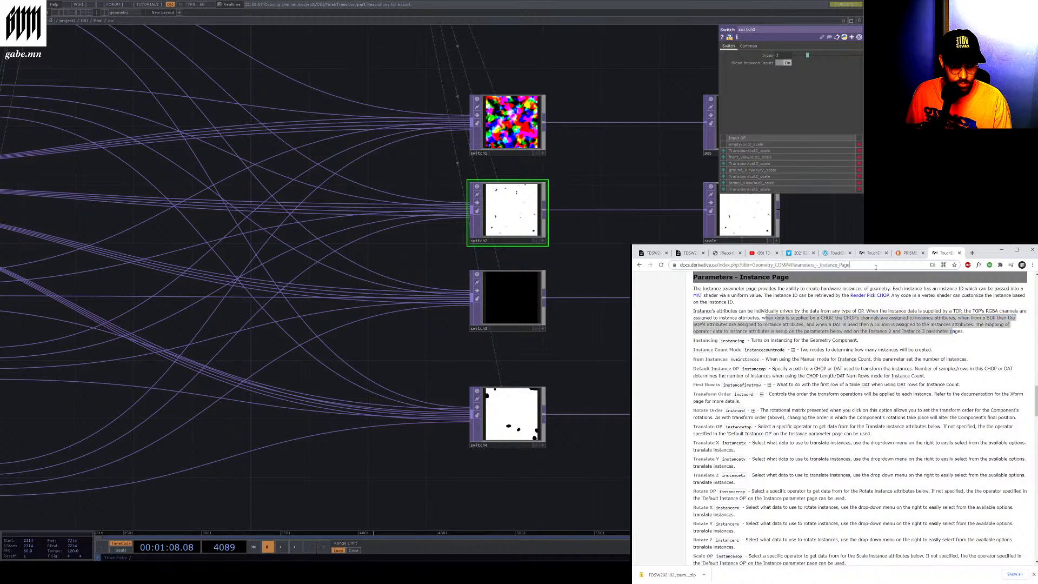
text(https://docs.derivative.ca/index.php?title=Switch_TOP)
key(Return)
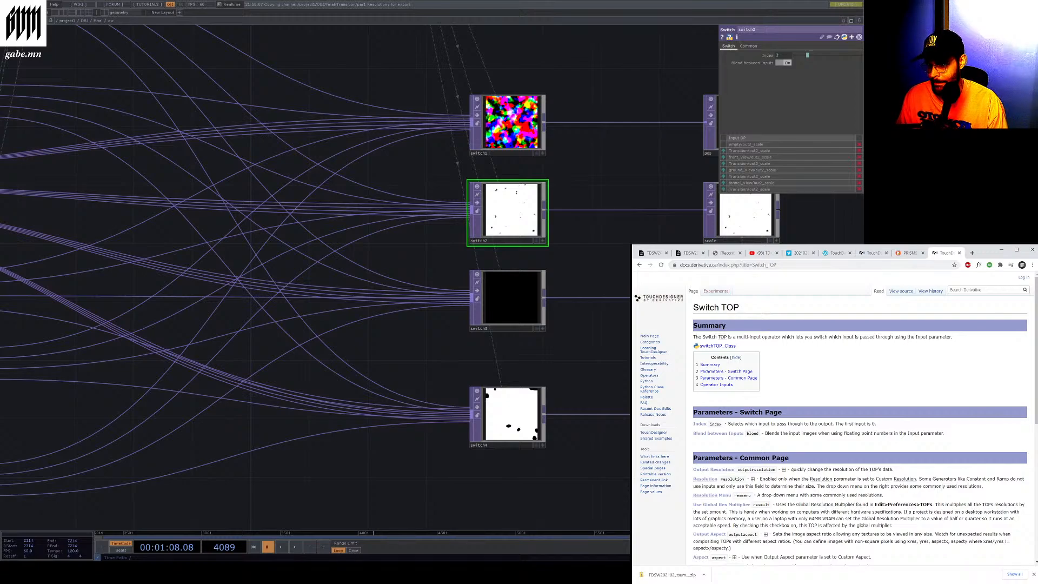
Play and pause the timeline to preview the switch TOP outputs
click(829, 70)
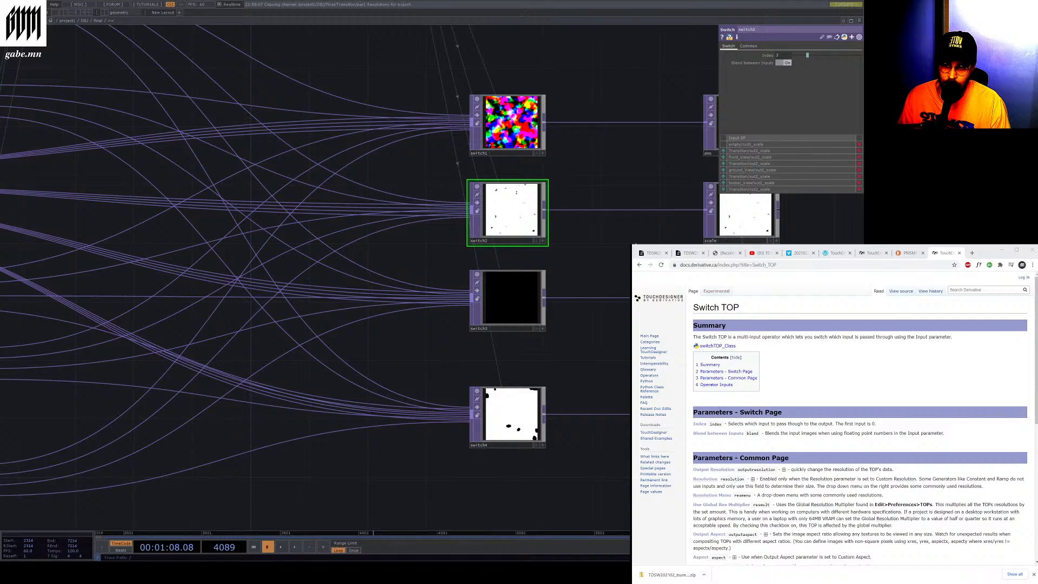
scroll(500, 245, down, 3)
scroll(625, 254, up, 3)
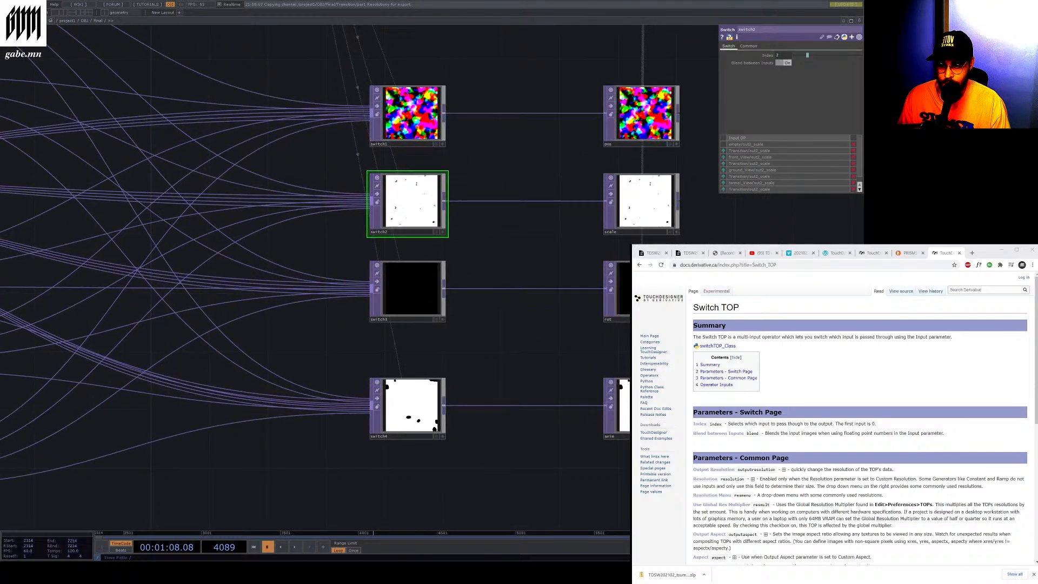
click(294, 547)
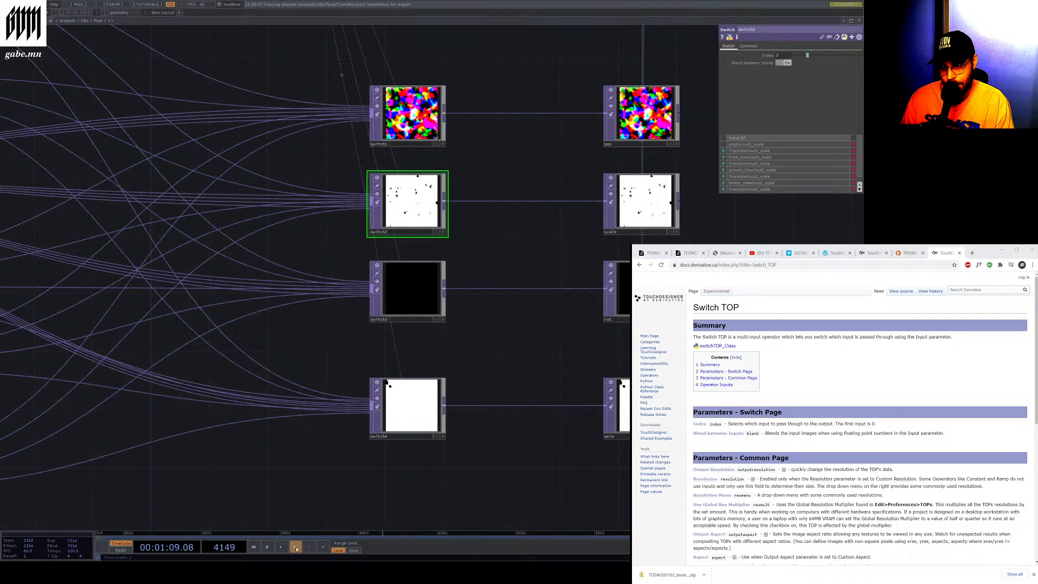
click(295, 548)
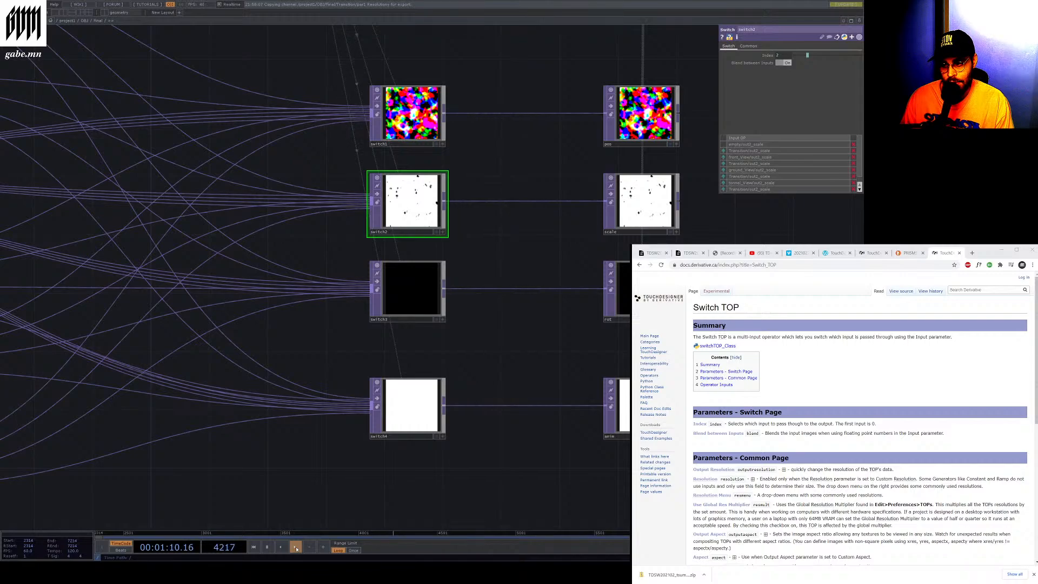
click(266, 547)
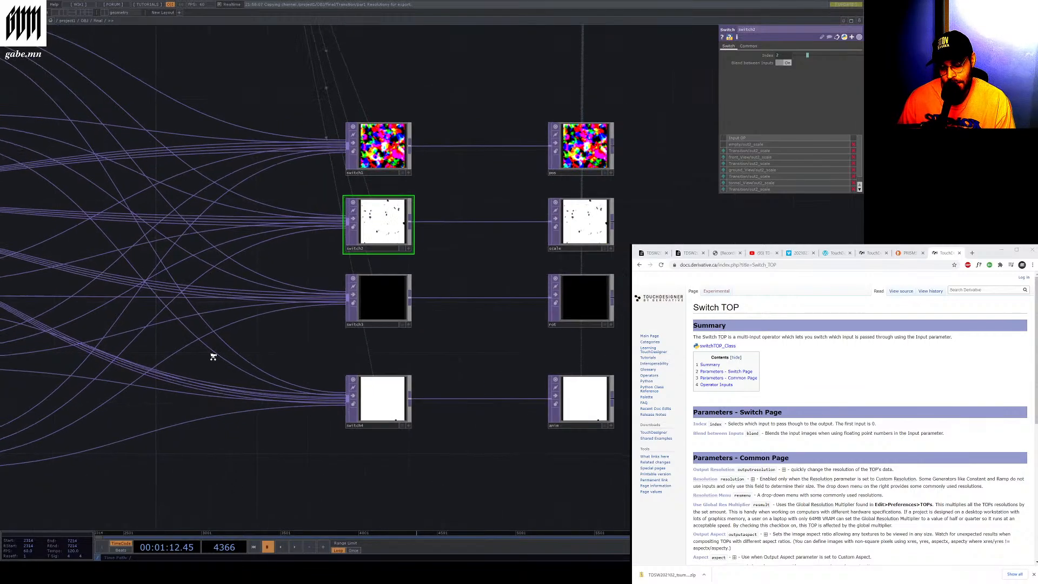
Resume timeline playback and select the rot output TOP
scroll(208, 357, down, 4)
scroll(381, 275, up, 5)
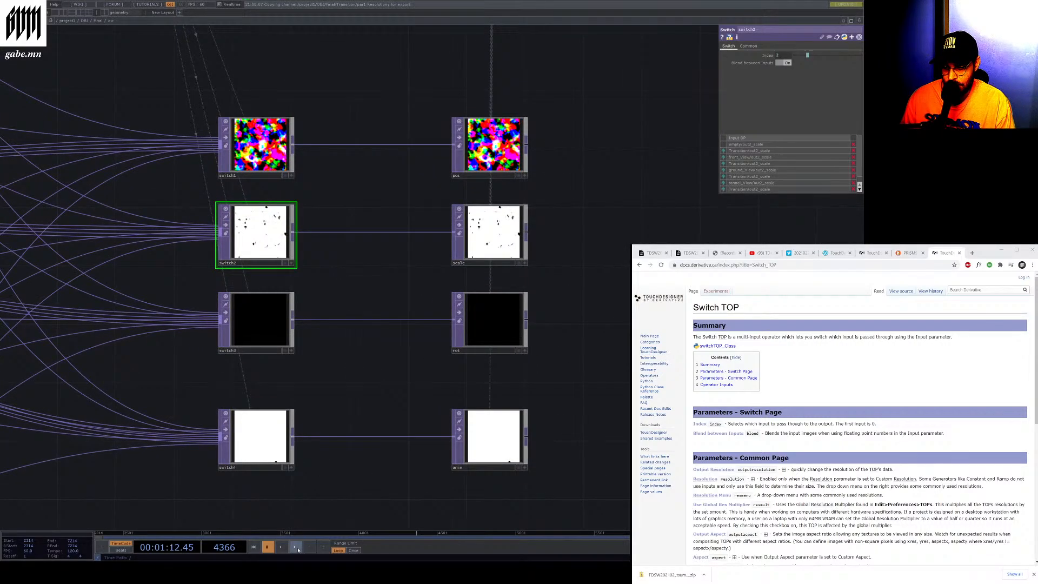
click(296, 547)
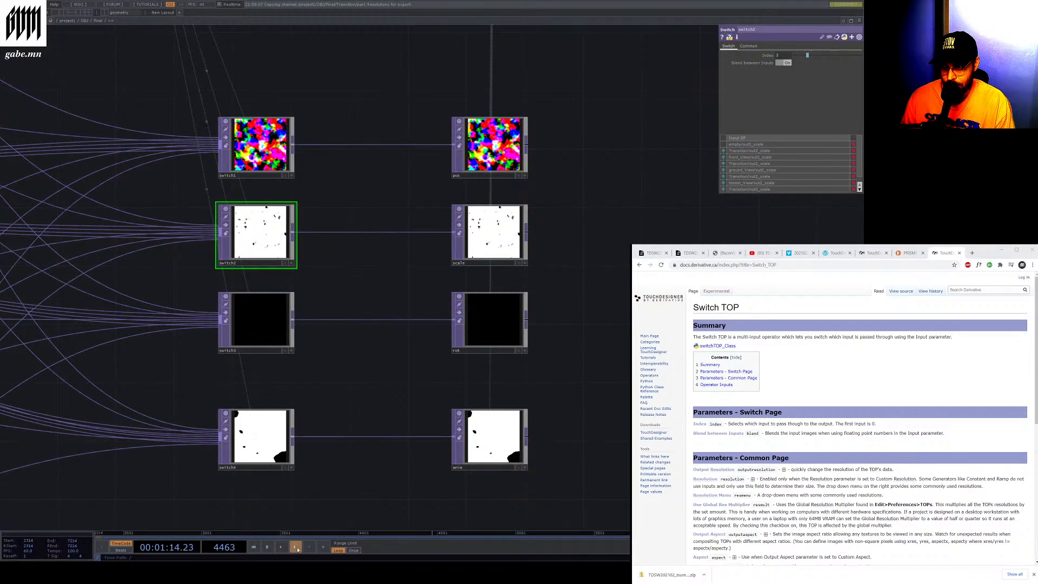
click(511, 327)
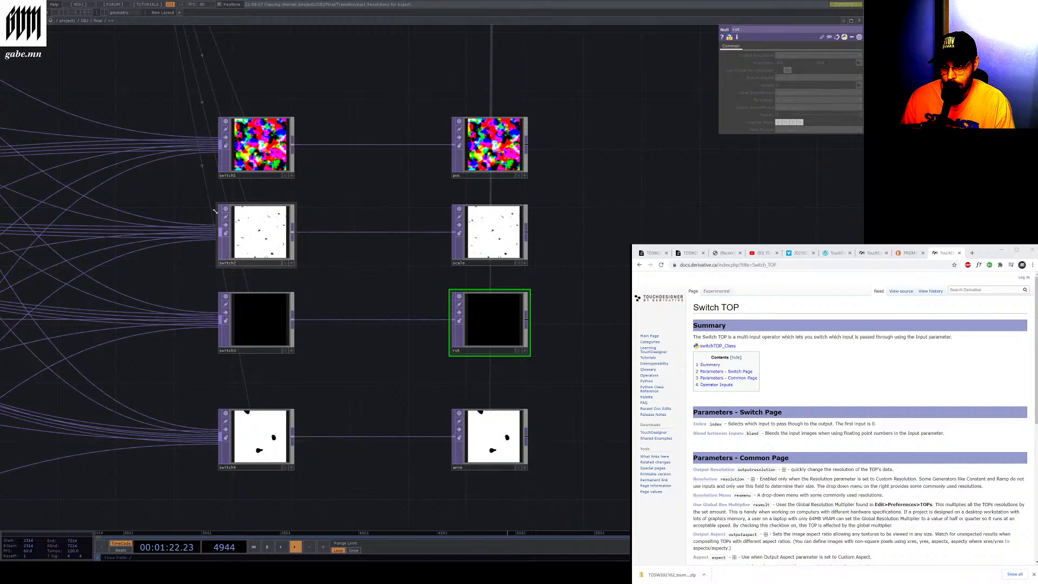
Zoom in on the switch TOP outputs to inspect the scale texture, then pause the timeline
scroll(512, 227, up, 8)
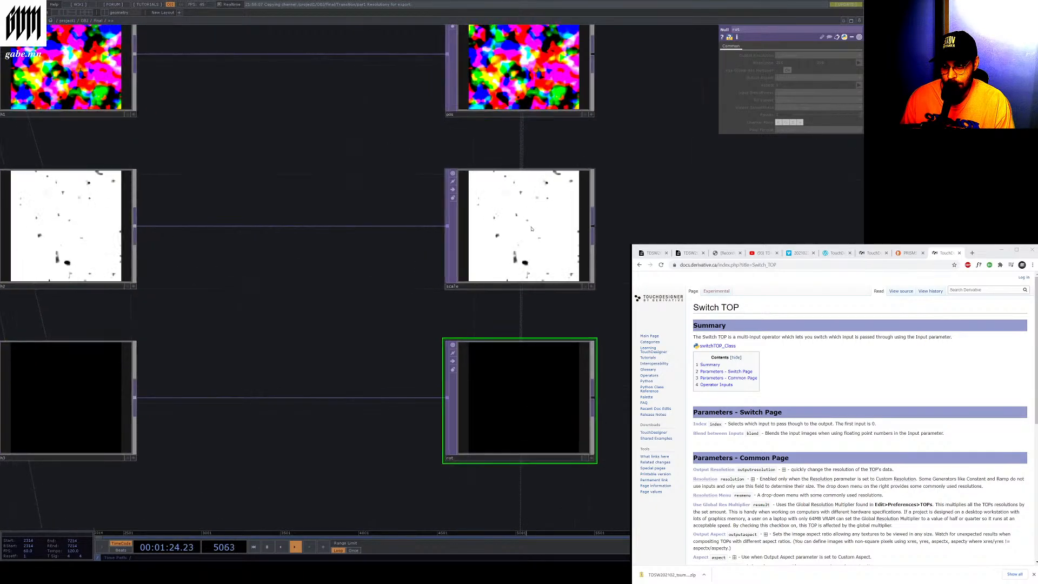
scroll(598, 209, up, 1)
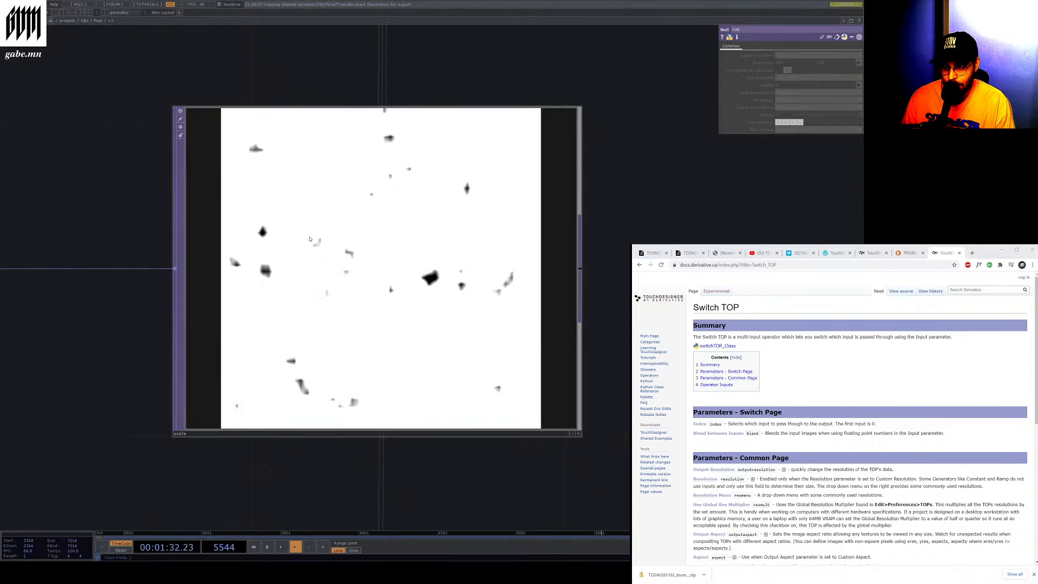
scroll(570, 272, down, 10)
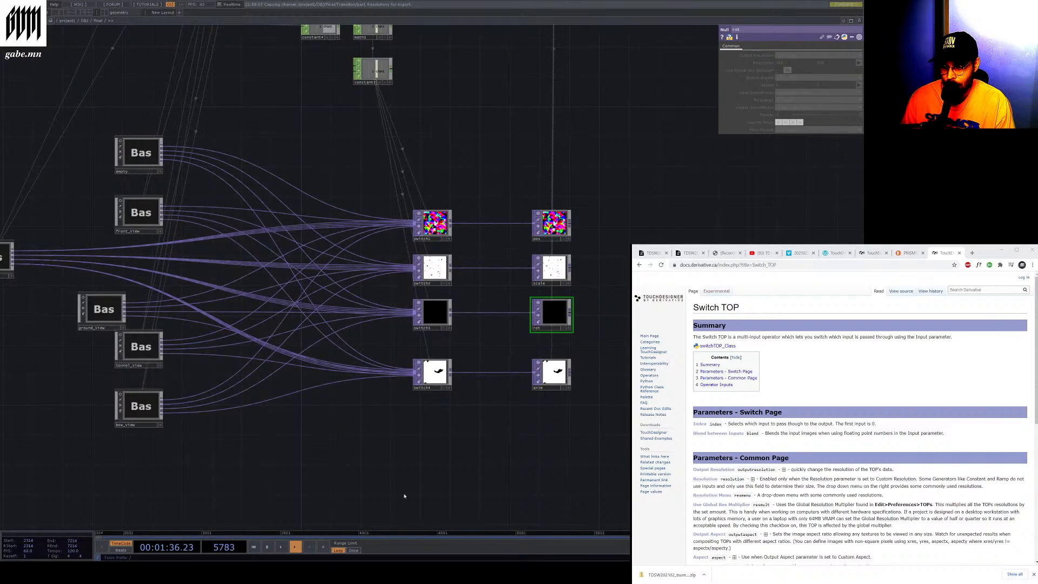
click(269, 546)
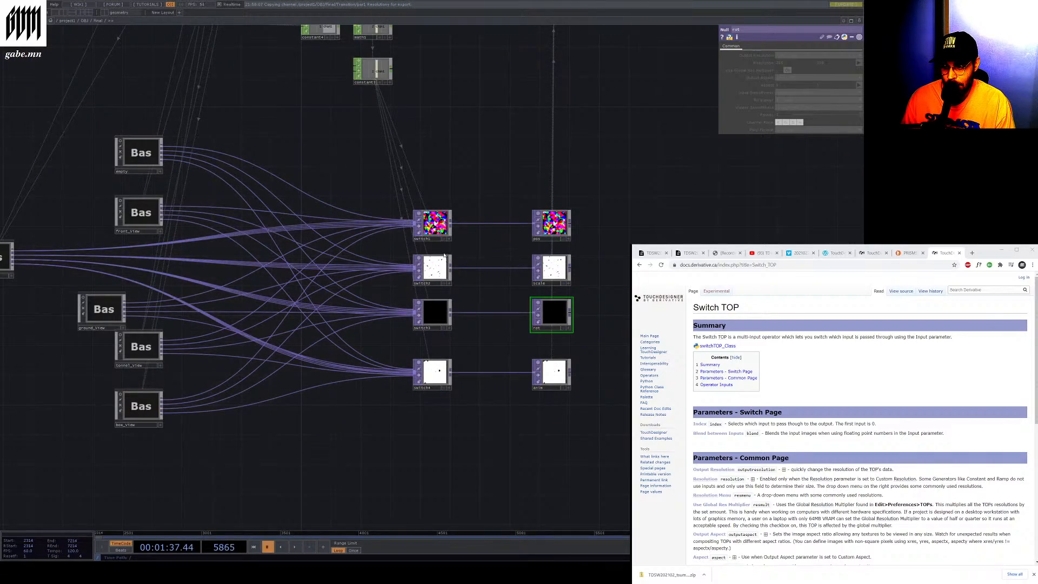
Select the switch2 TOP and browse the surrounding network of constants, instancing data and render TOPs
scroll(444, 255, up, 5)
click(377, 312)
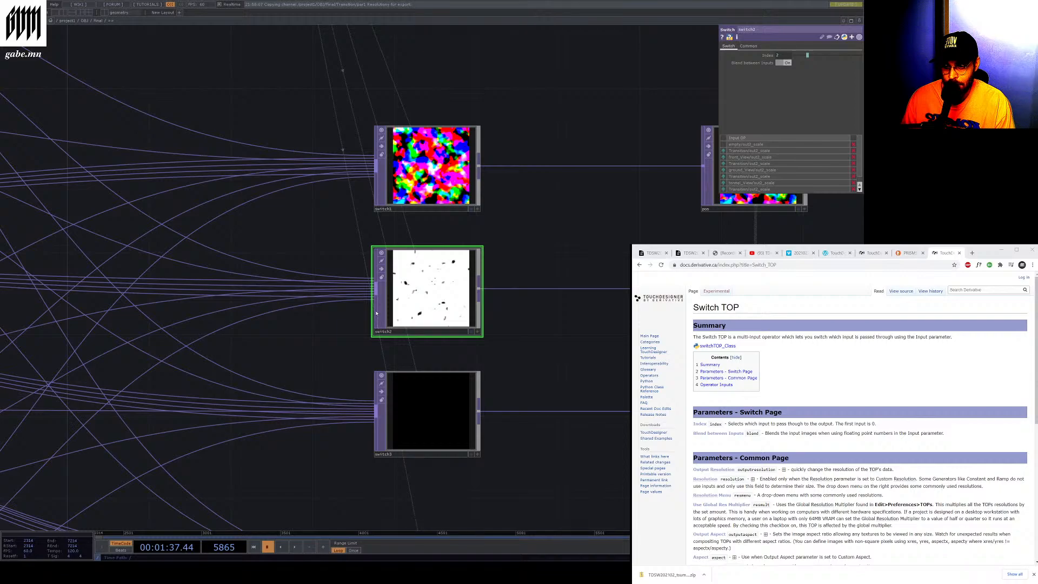
scroll(424, 346, down, 7)
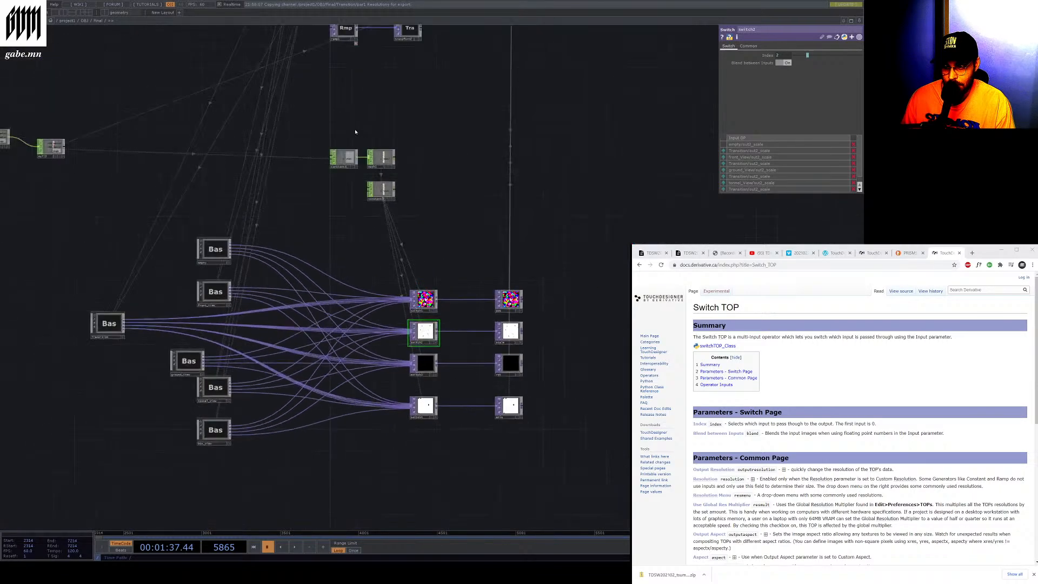
scroll(355, 132, up, 4)
scroll(275, 176, up, 3)
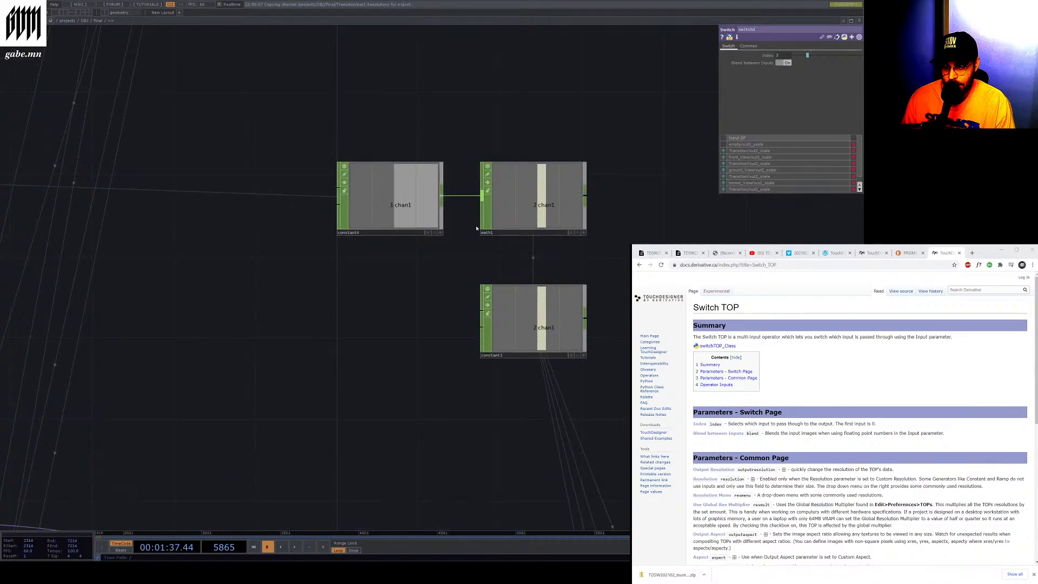
scroll(535, 373, down, 6)
scroll(204, 339, up, 6)
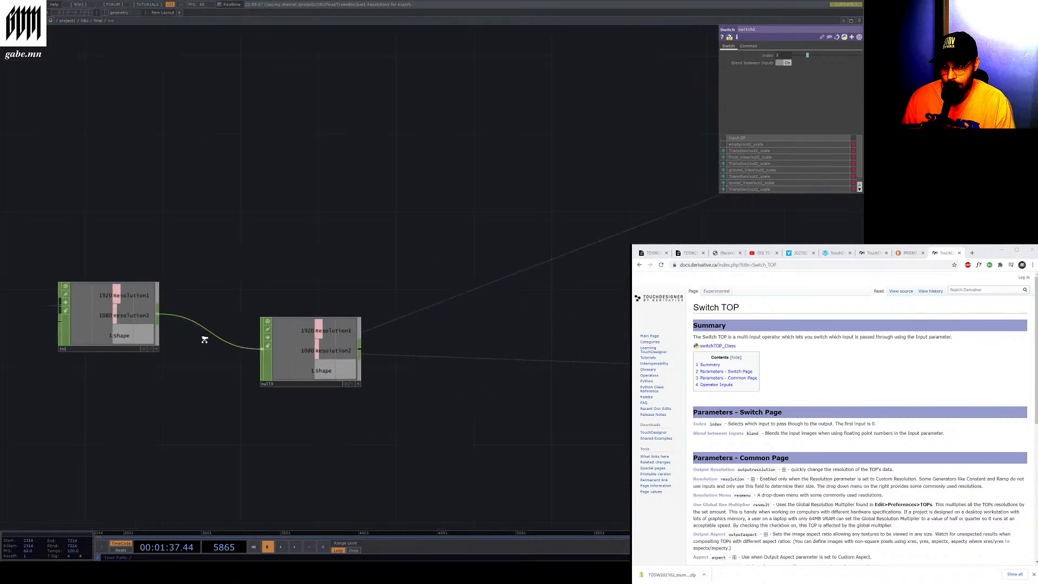
scroll(178, 332, up, 1)
scroll(72, 322, down, 4)
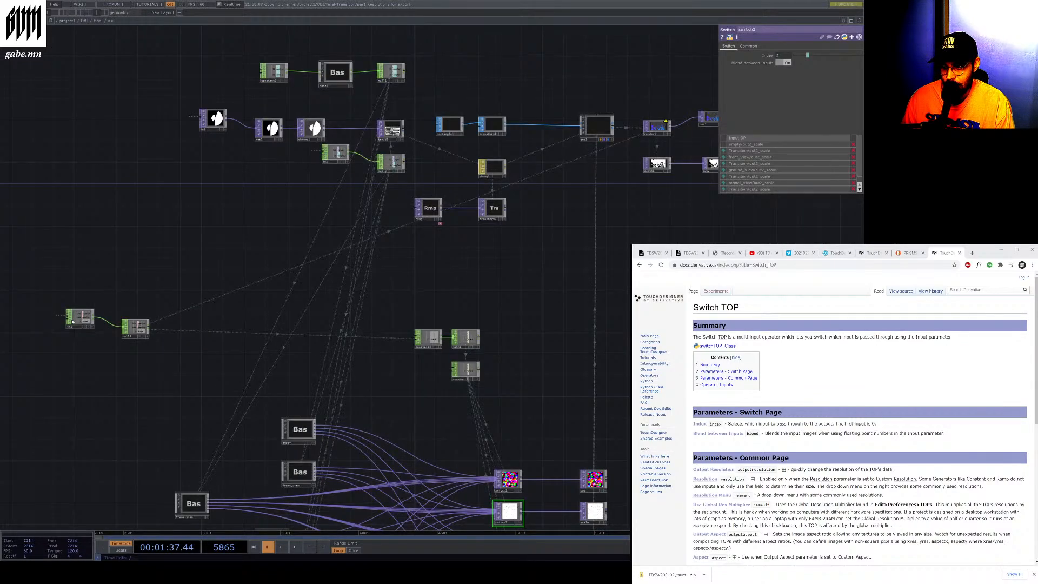
scroll(457, 110, up, 5)
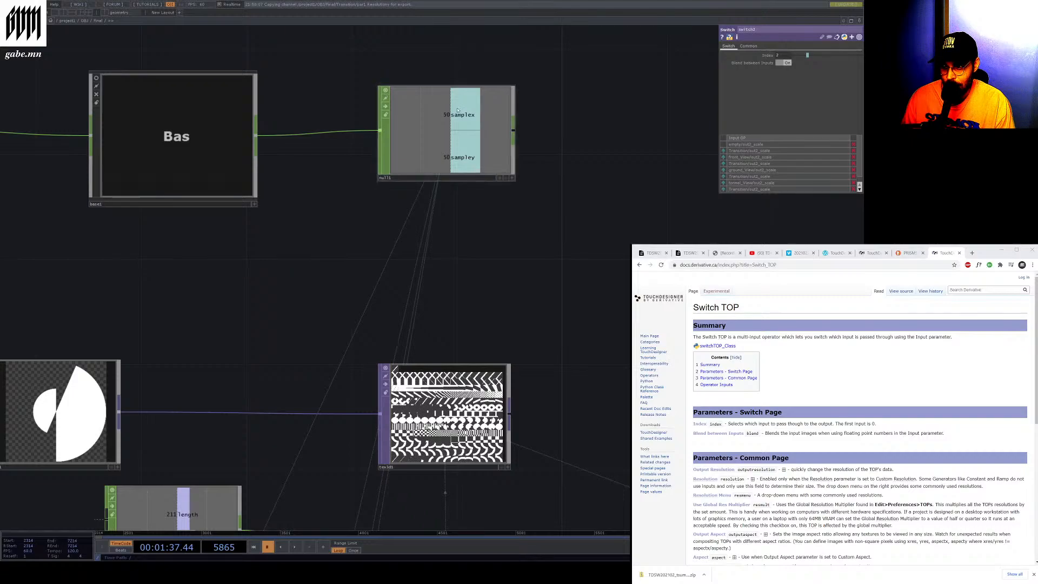
scroll(424, 117, down, 5)
scroll(318, 269, up, 5)
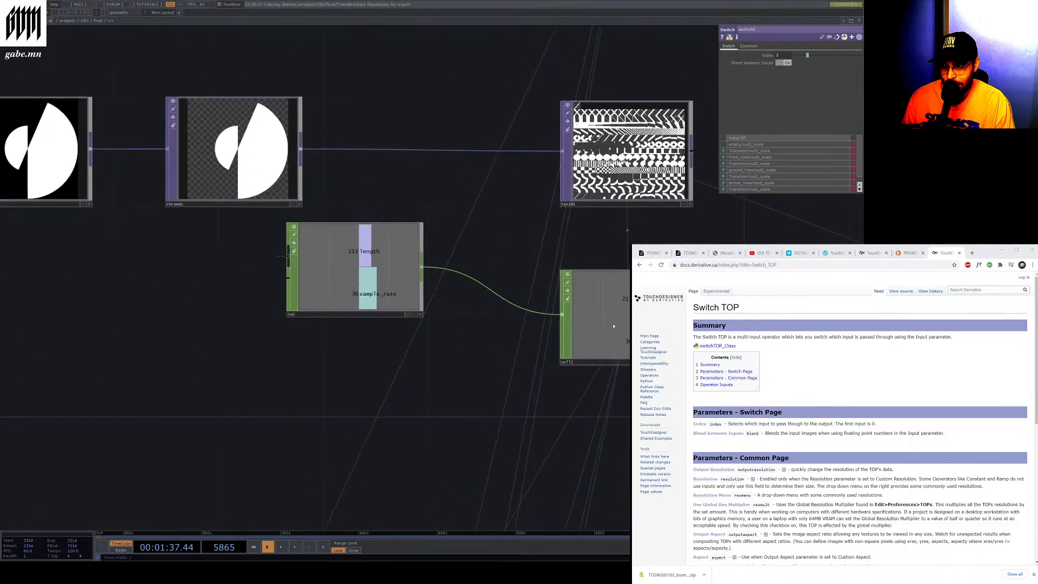
scroll(608, 321, down, 6)
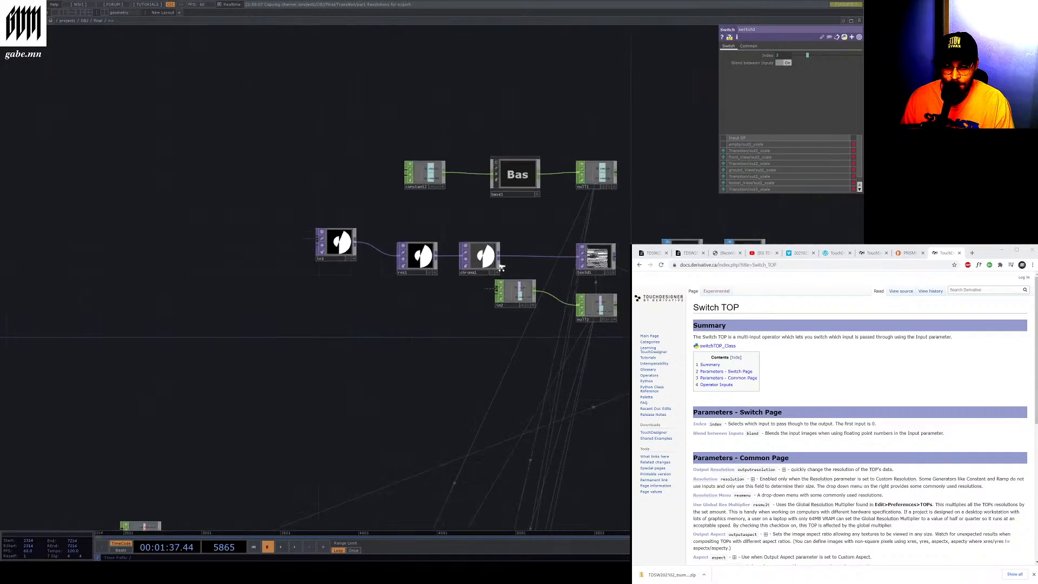
scroll(503, 254, up, 6)
scroll(546, 162, up, 4)
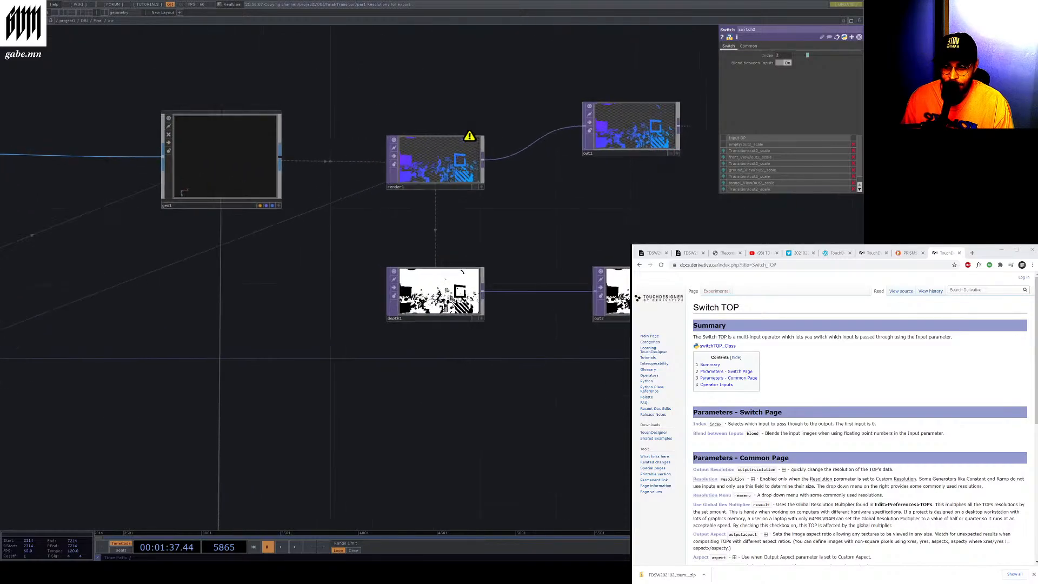
scroll(546, 163, down, 3)
scroll(546, 149, up, 5)
scroll(546, 149, up, 3)
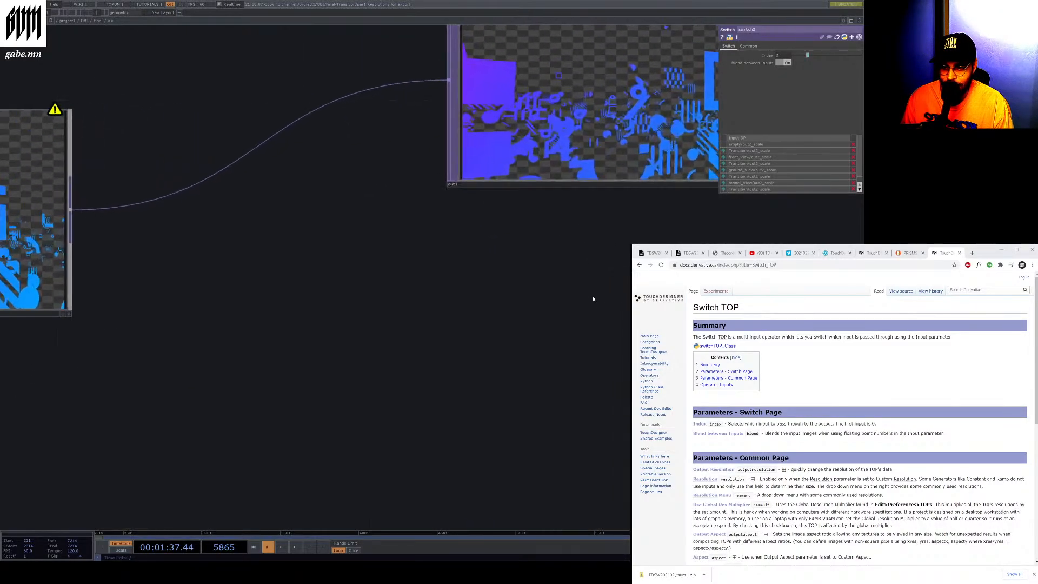
scroll(592, 296, down, 5)
scroll(393, 438, up, 3)
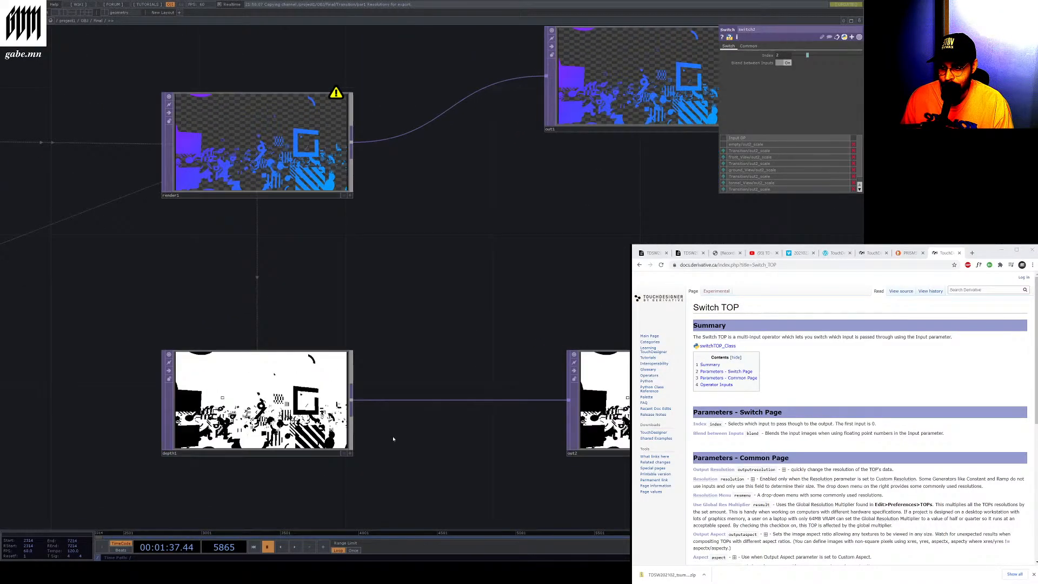
Play and pause the timeline, then examine the parent project network and return to the switch TOPs
click(297, 550)
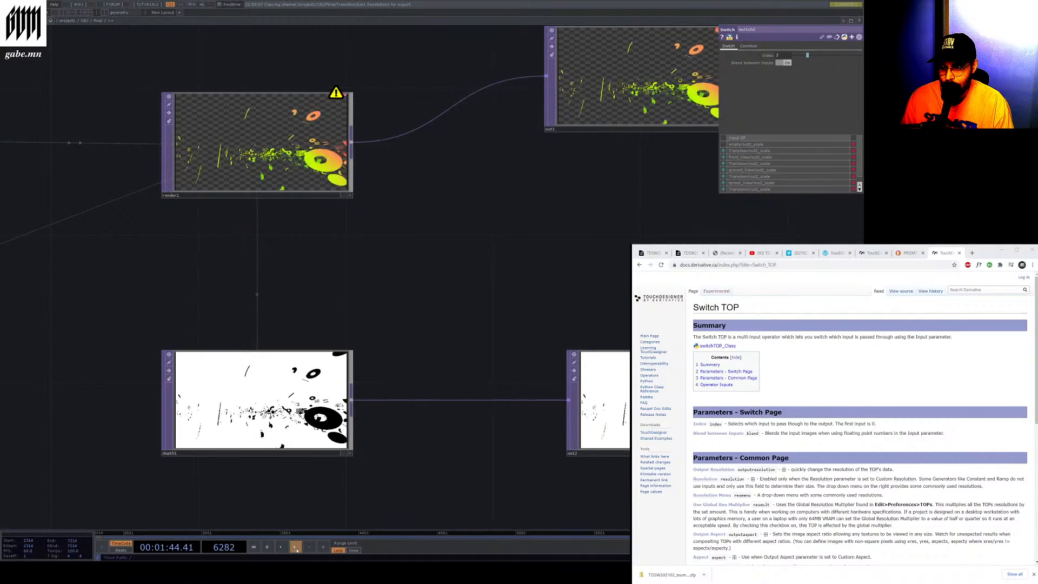
click(267, 547)
scroll(296, 363, down, 1)
scroll(379, 335, down, 8)
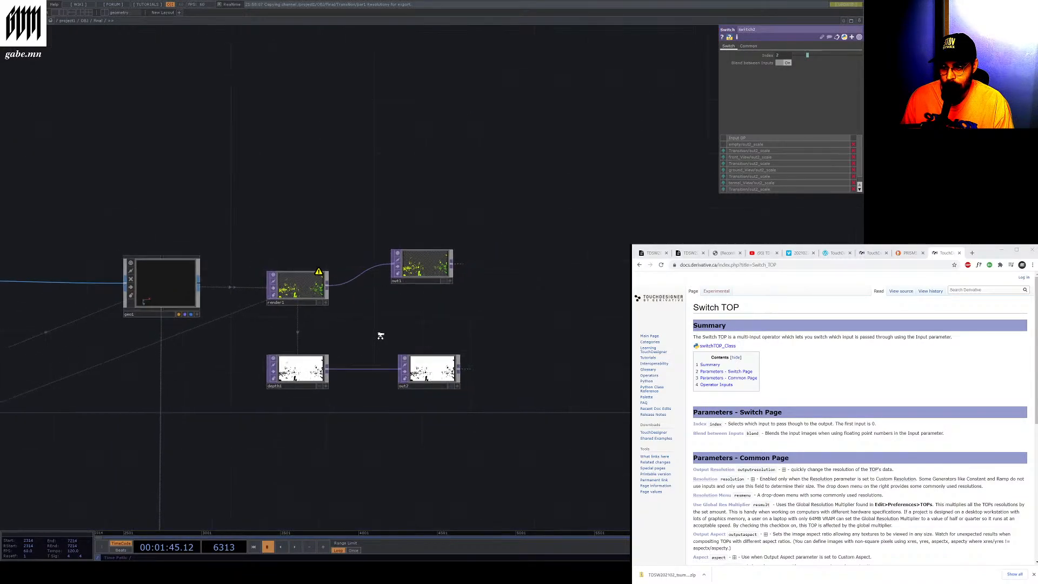
scroll(379, 335, down, 3)
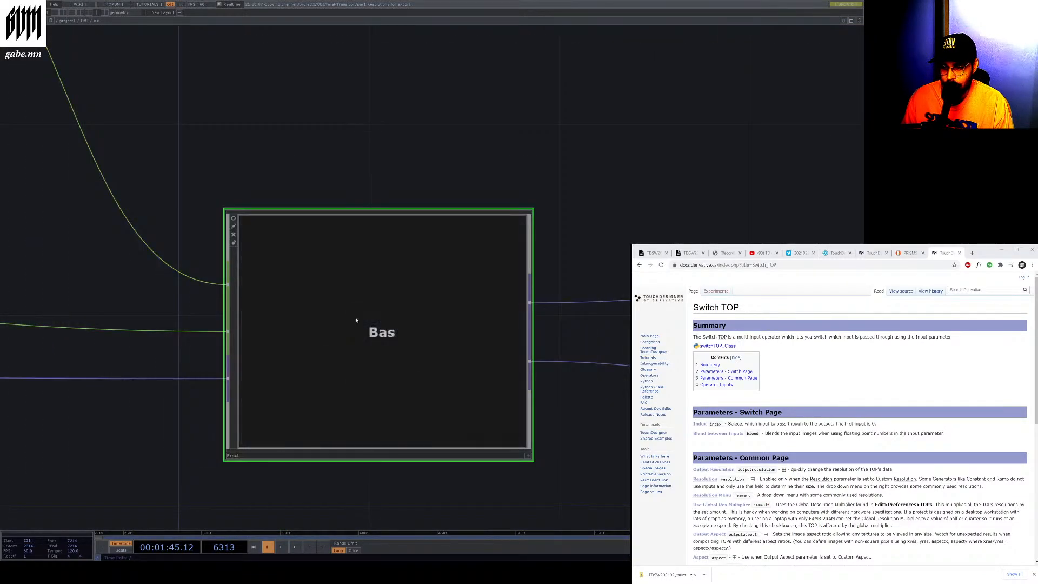
scroll(436, 295, up, 5)
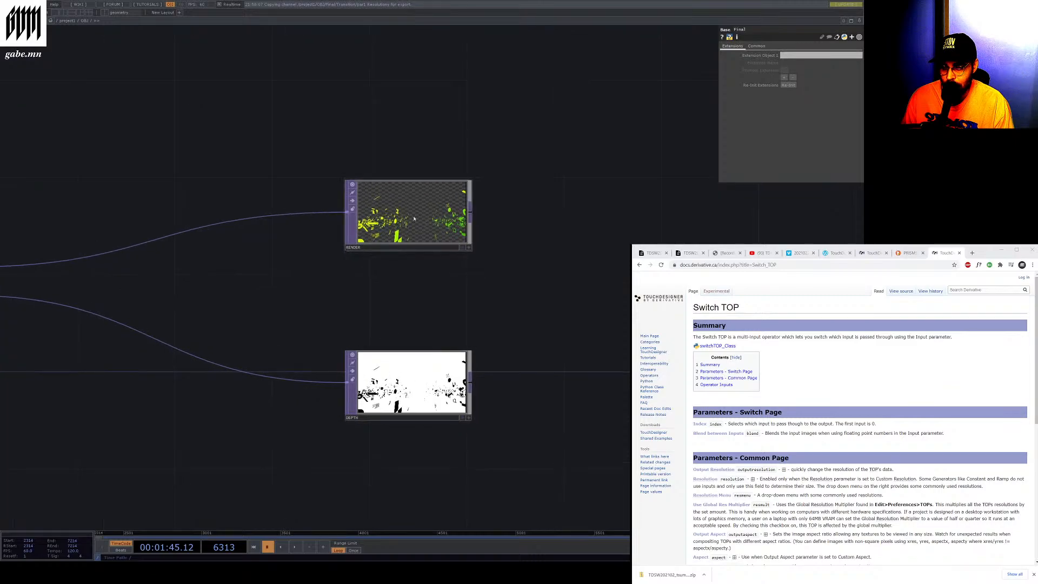
scroll(410, 216, up, 5)
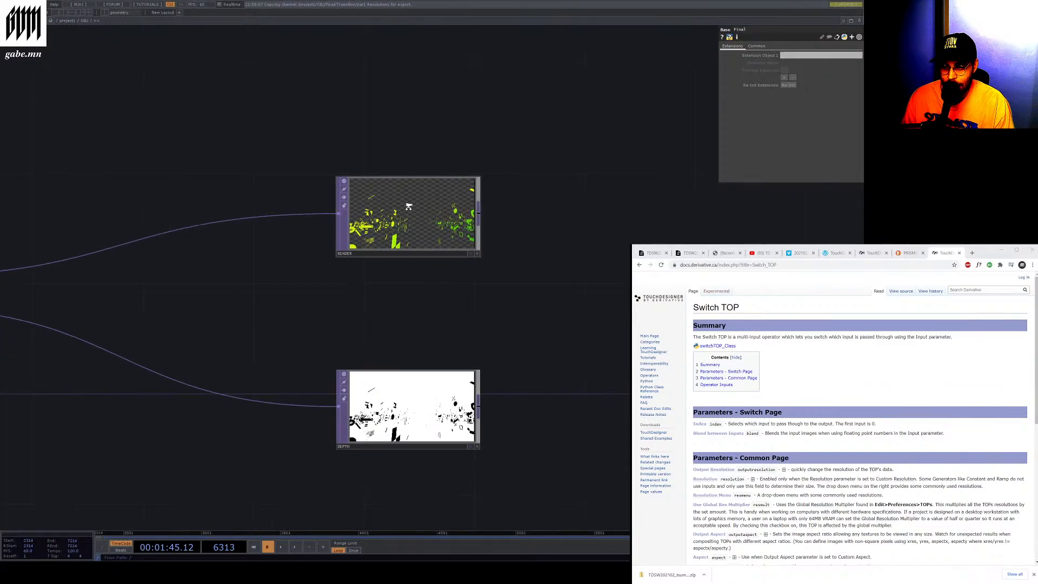
scroll(436, 382, down, 5)
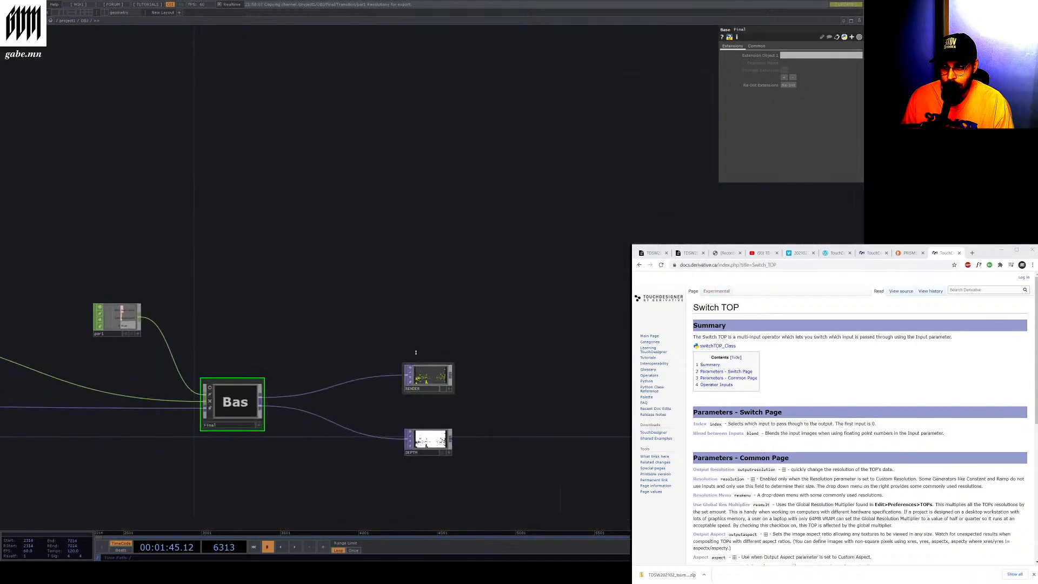
scroll(429, 433, up, 5)
scroll(436, 371, down, 5)
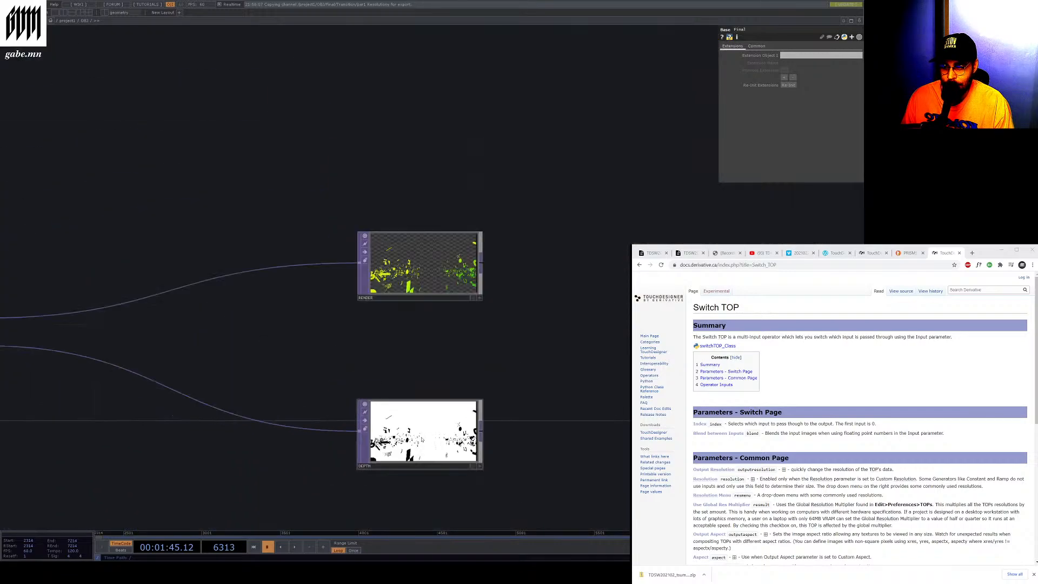
scroll(436, 370, down, 10)
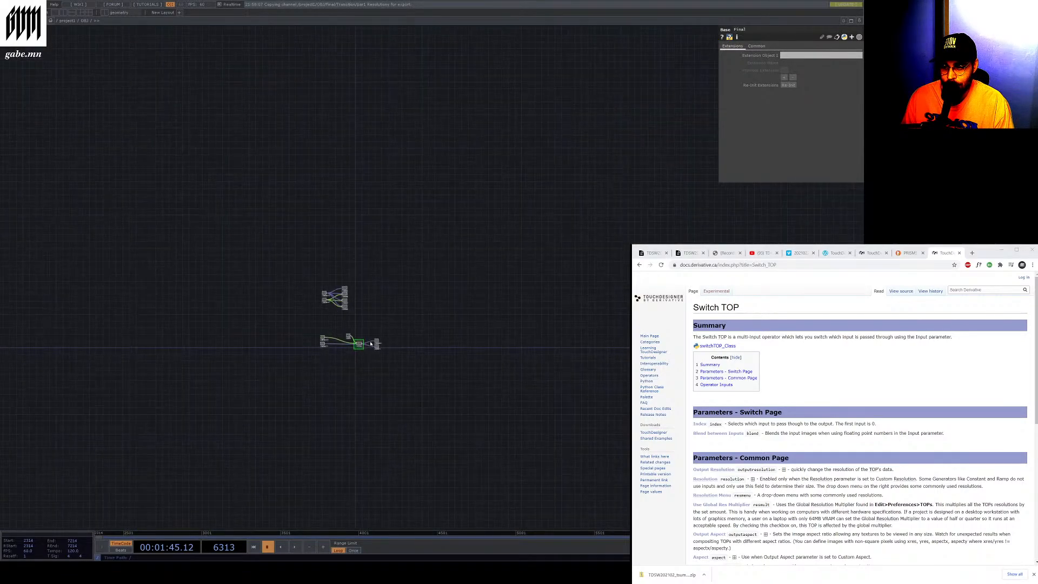
scroll(371, 344, down, 8)
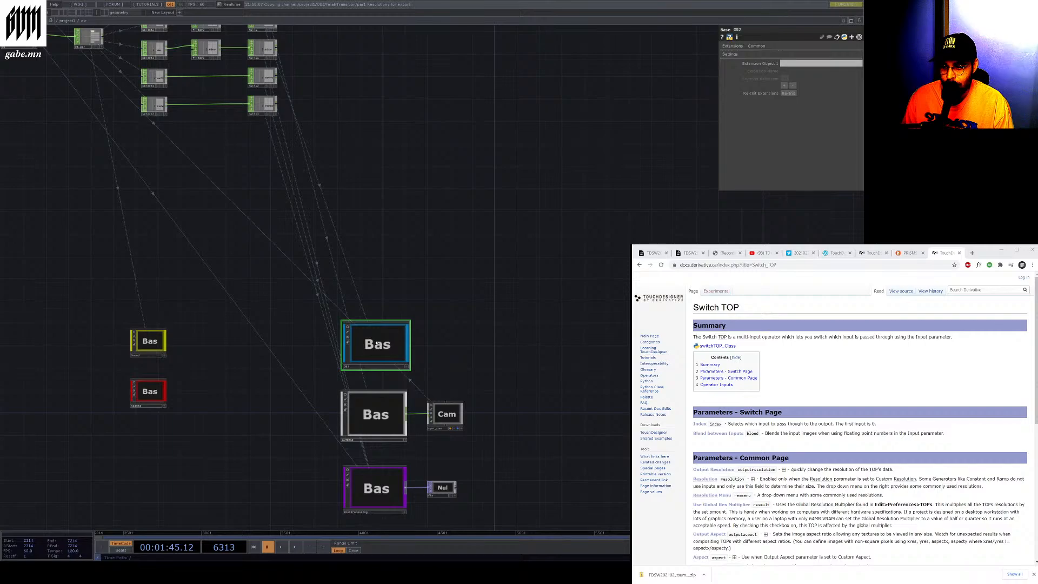
scroll(376, 342, down, 4)
scroll(367, 333, down, 8)
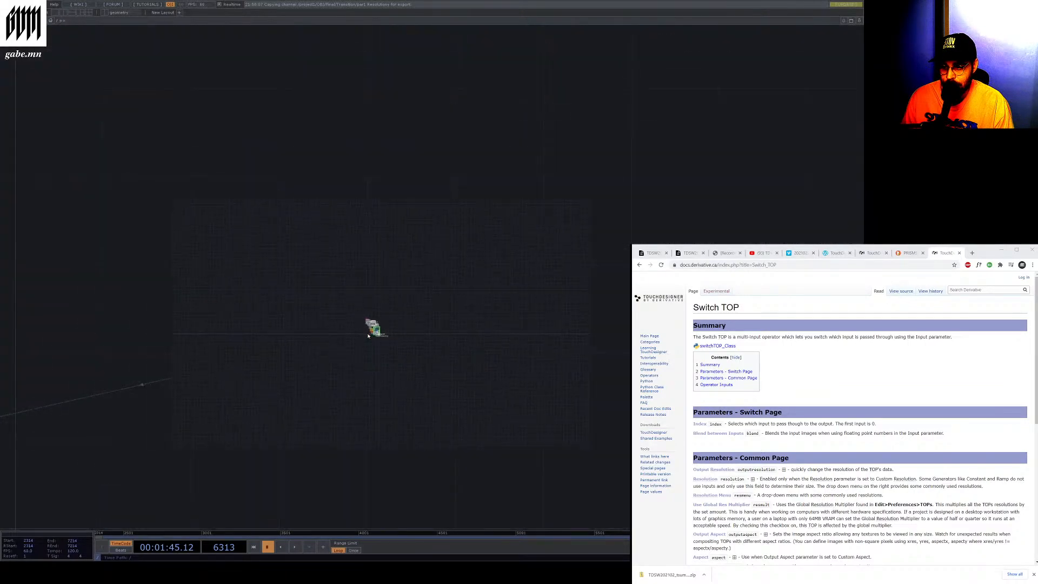
scroll(368, 330, down, 4)
scroll(378, 309, up, 6)
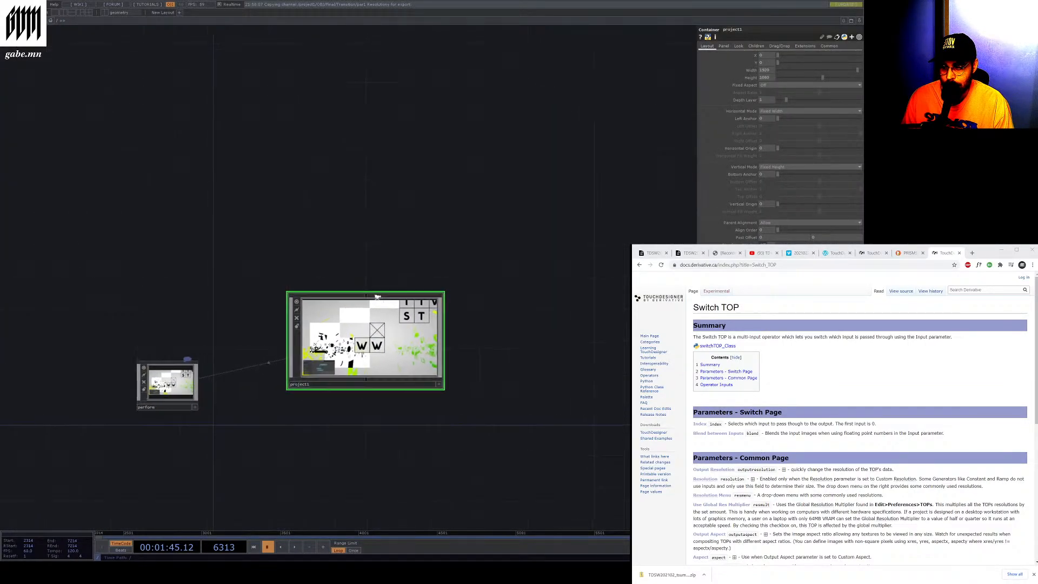
scroll(377, 438, up, 10)
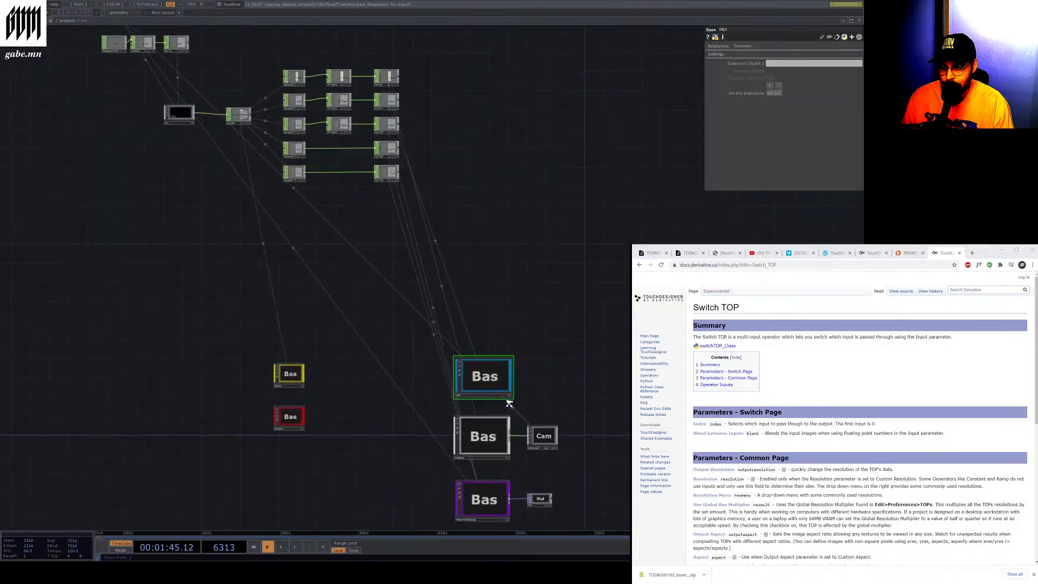
scroll(434, 326, up, 3)
scroll(425, 470, down, 6)
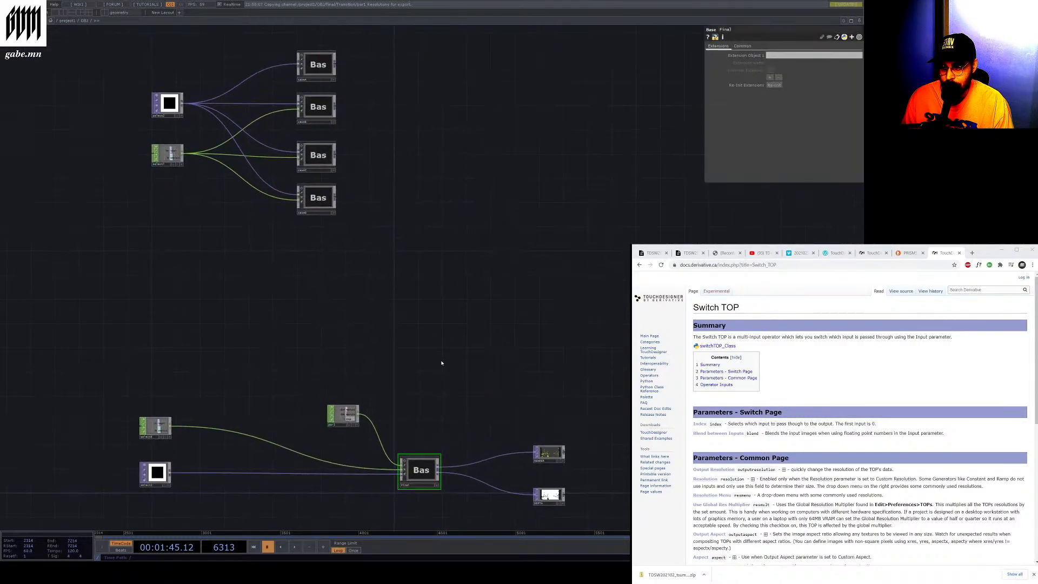
scroll(506, 405, up, 8)
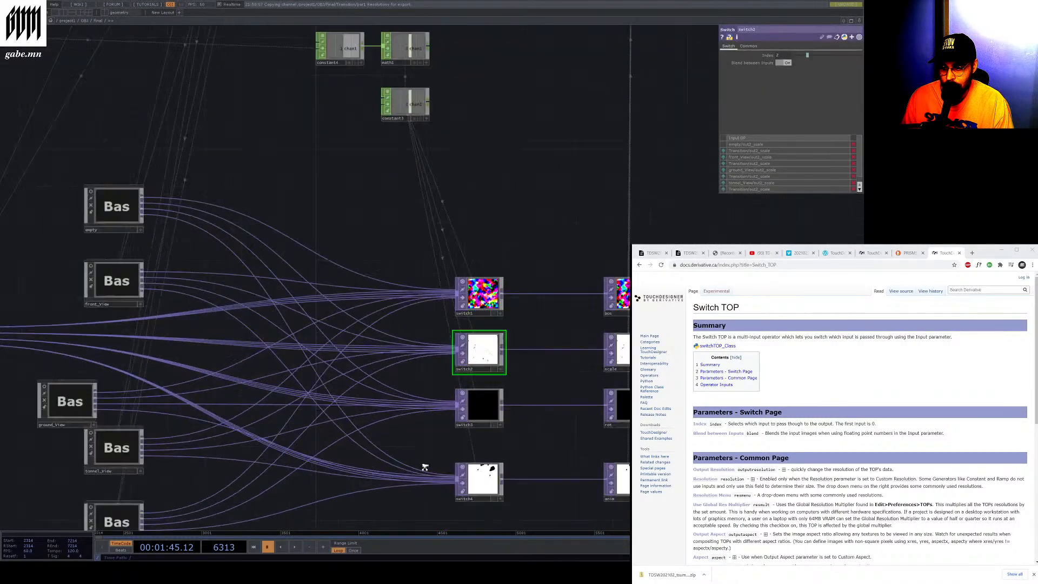
scroll(511, 326, up, 3)
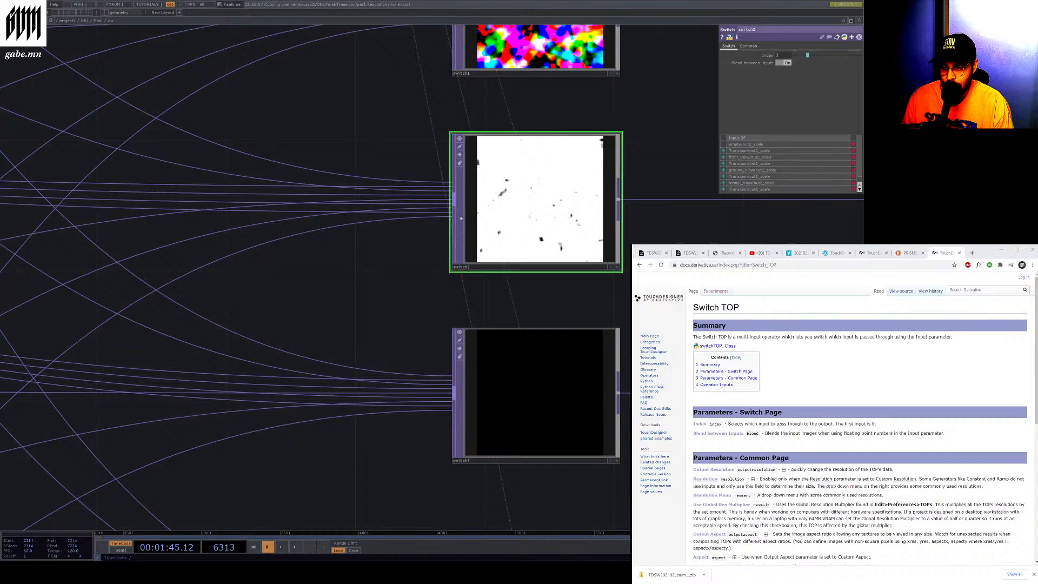
Scrub the switch2 TOP's Index and set it in turn to 2, 4 and 5 to compare inputs
drag(807, 55, 824, 74)
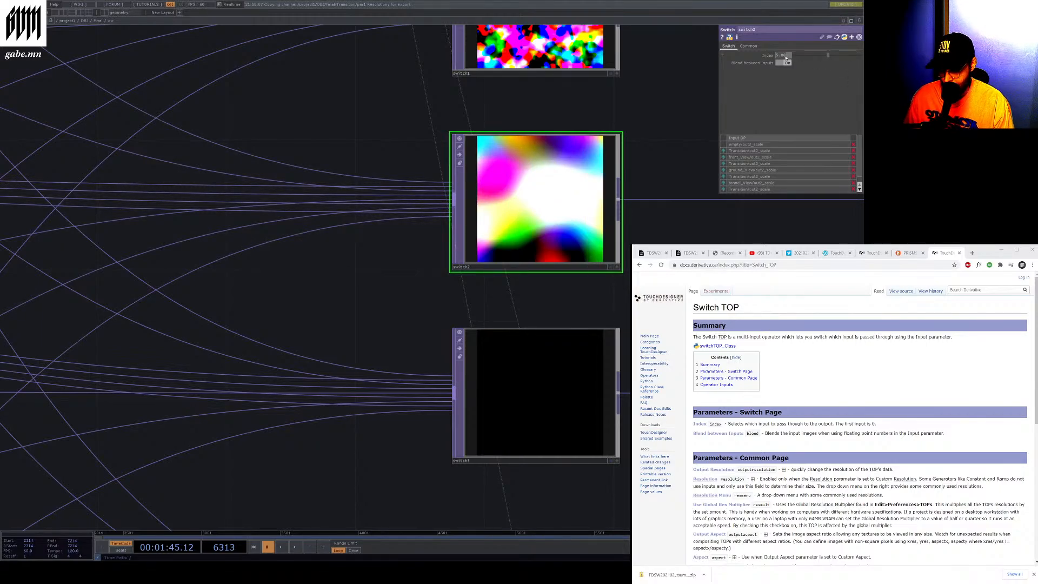
text(2)
key(Return)
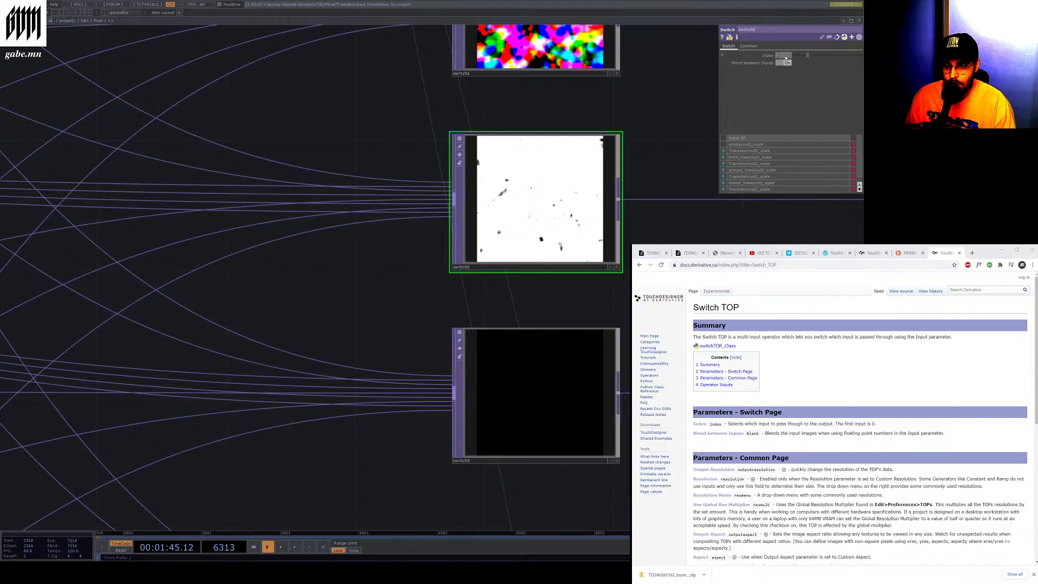
key(Return)
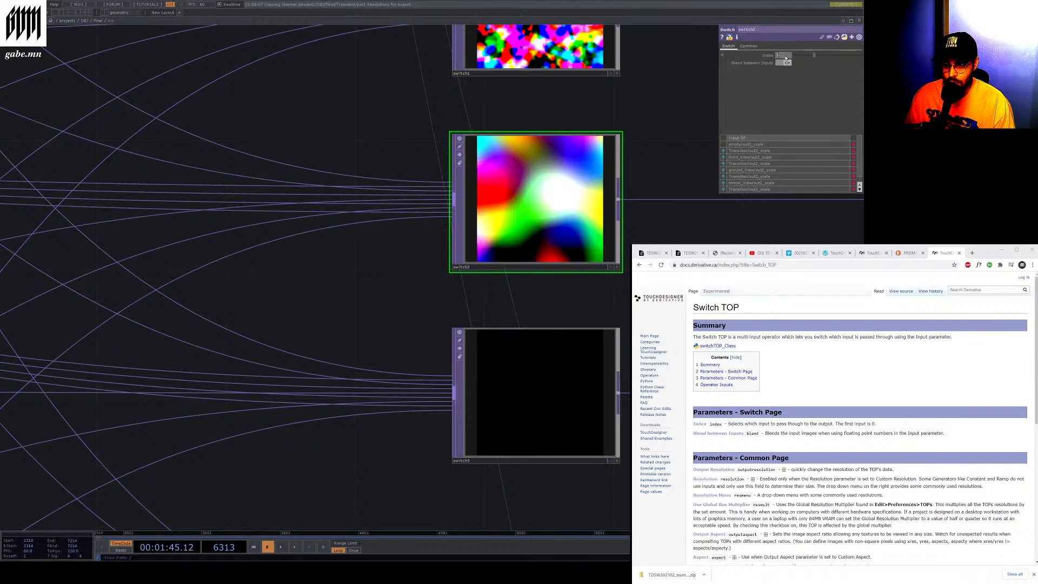
text(4)
key(Return)
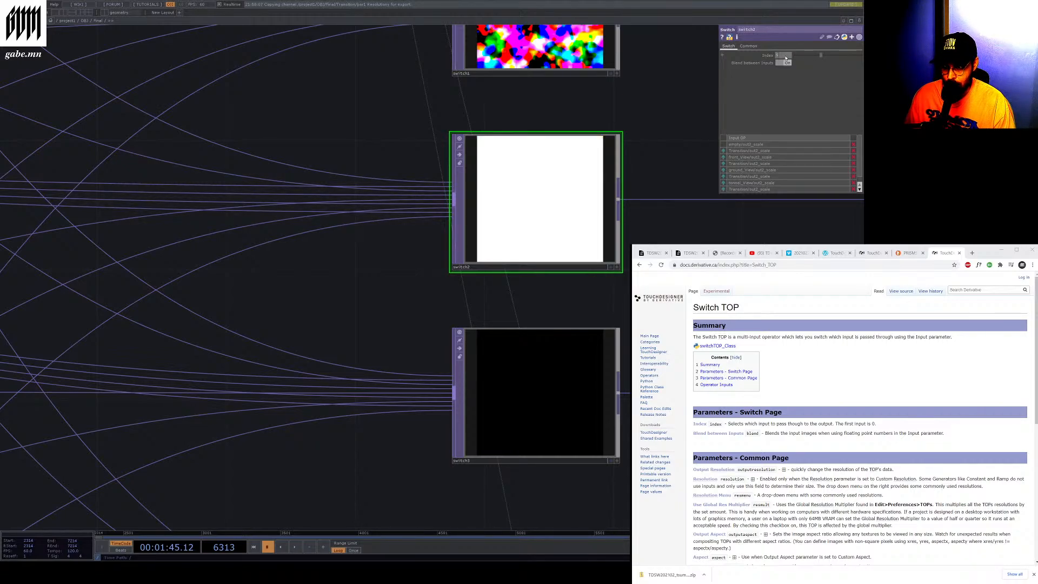
text(5)
key(Return)
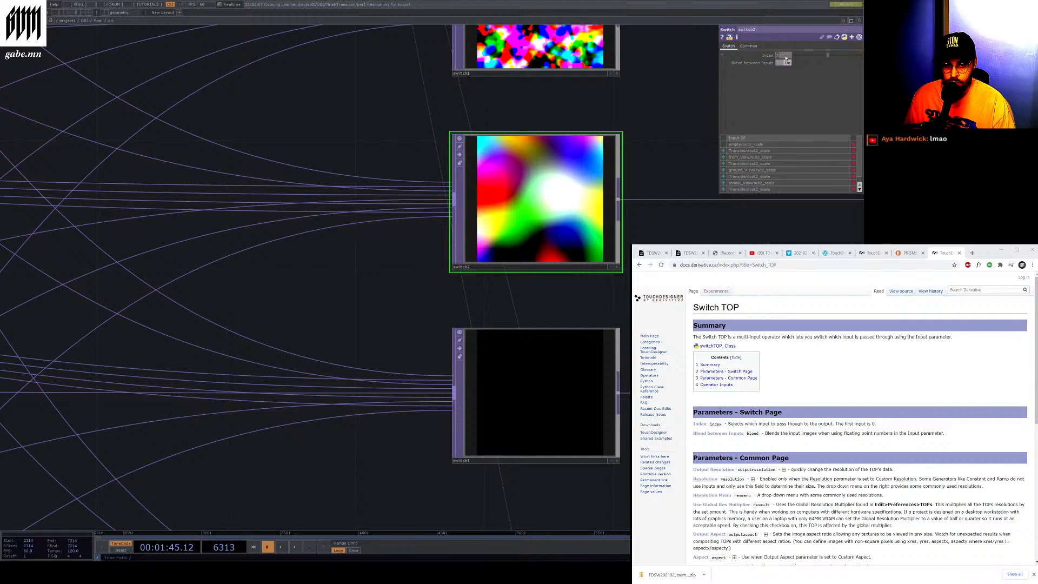
Set the switch2 TOP's Index to 2
text(2)
key(Return)
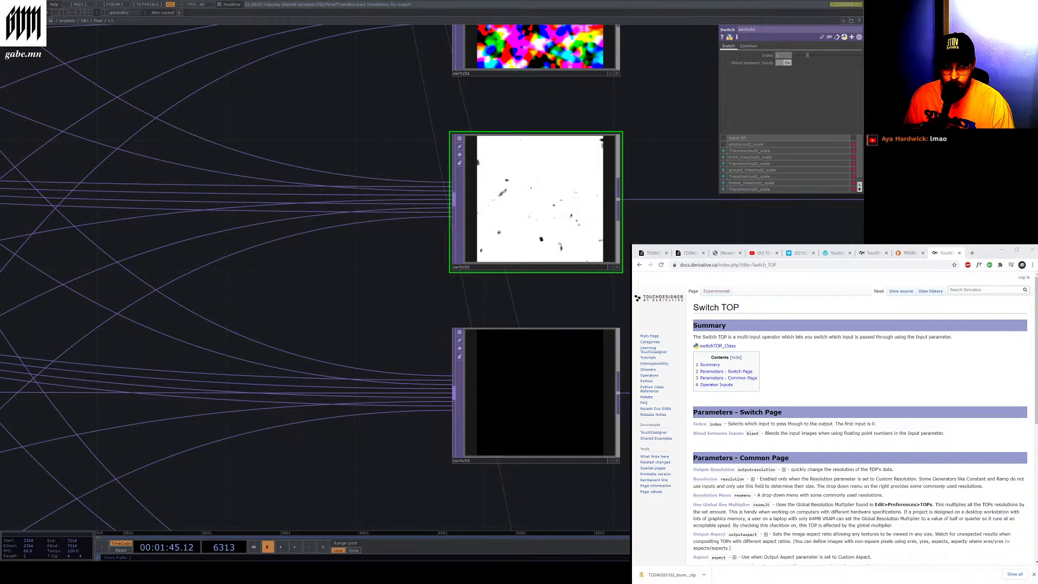
scroll(422, 244, down, 2)
scroll(444, 249, down, 3)
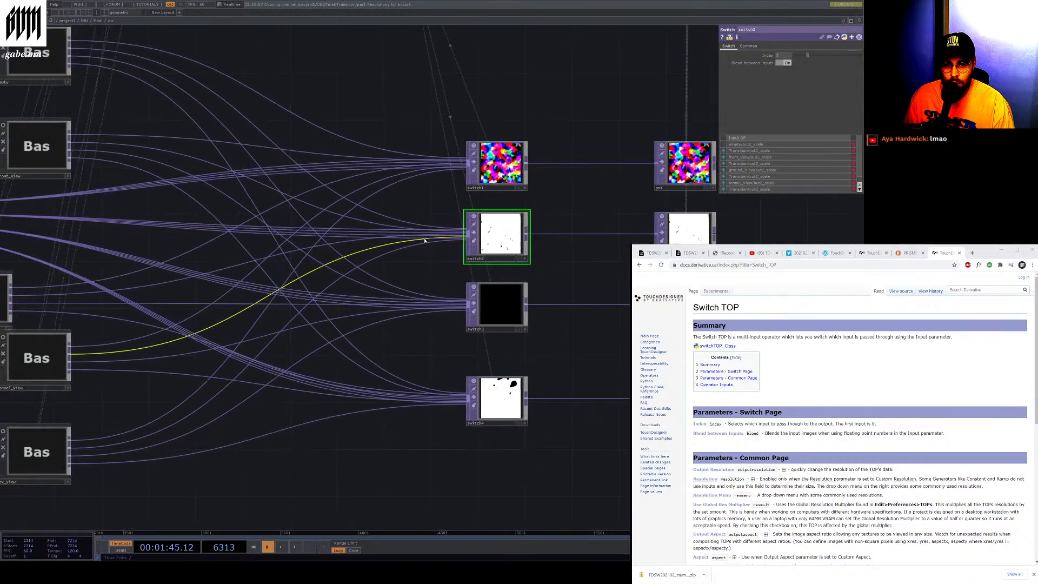
scroll(460, 252, up, 4)
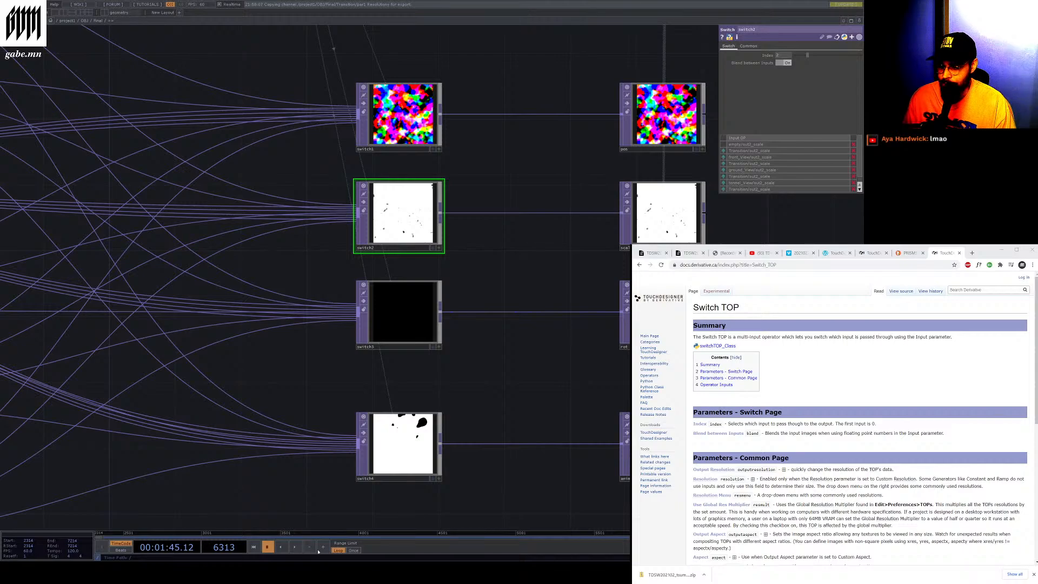
Play and pause the timeline, then select the switch1 TOP to compare the switch outputs
click(296, 547)
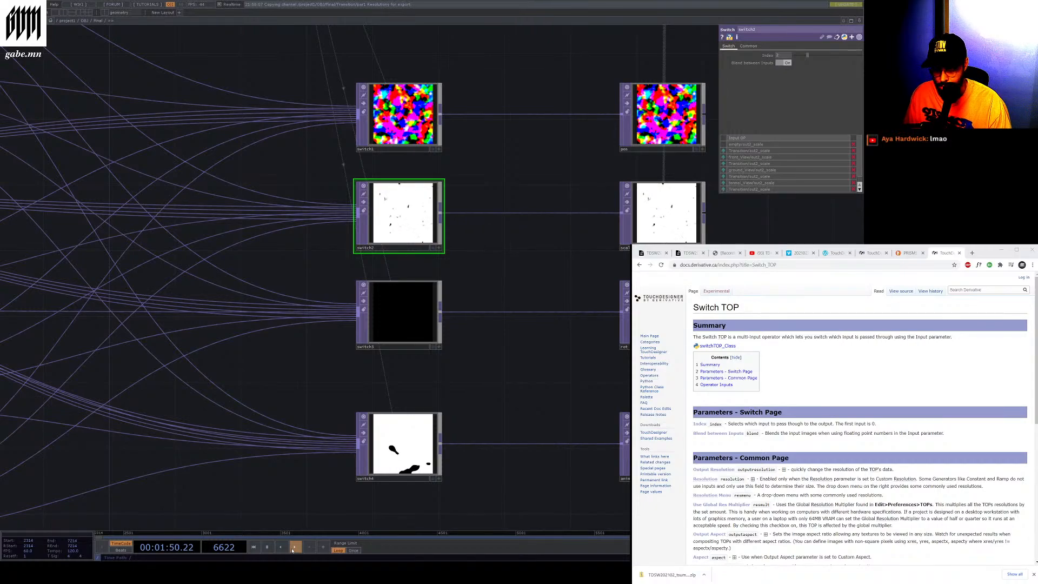
click(268, 547)
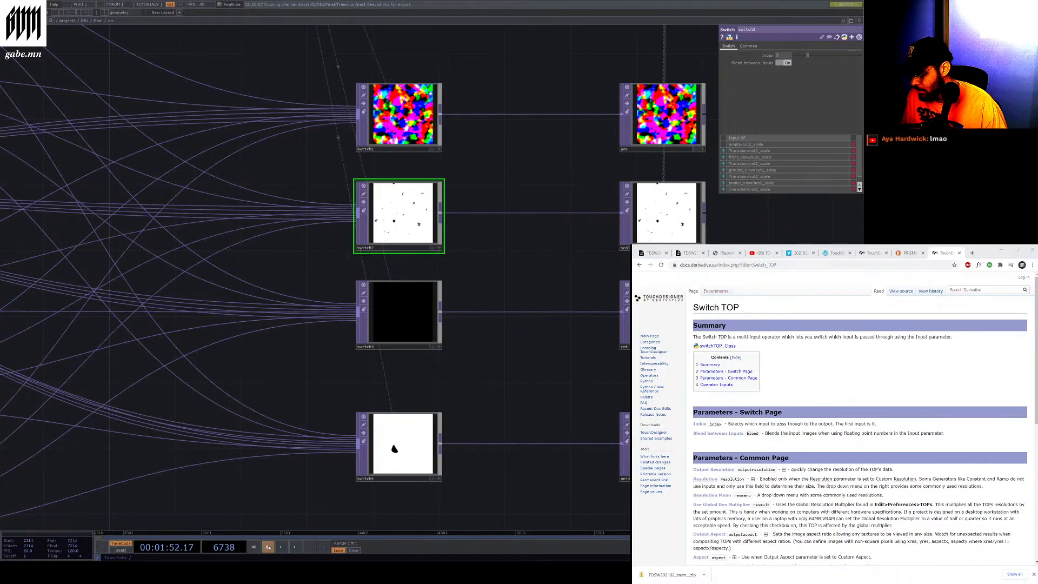
scroll(307, 378, down, 5)
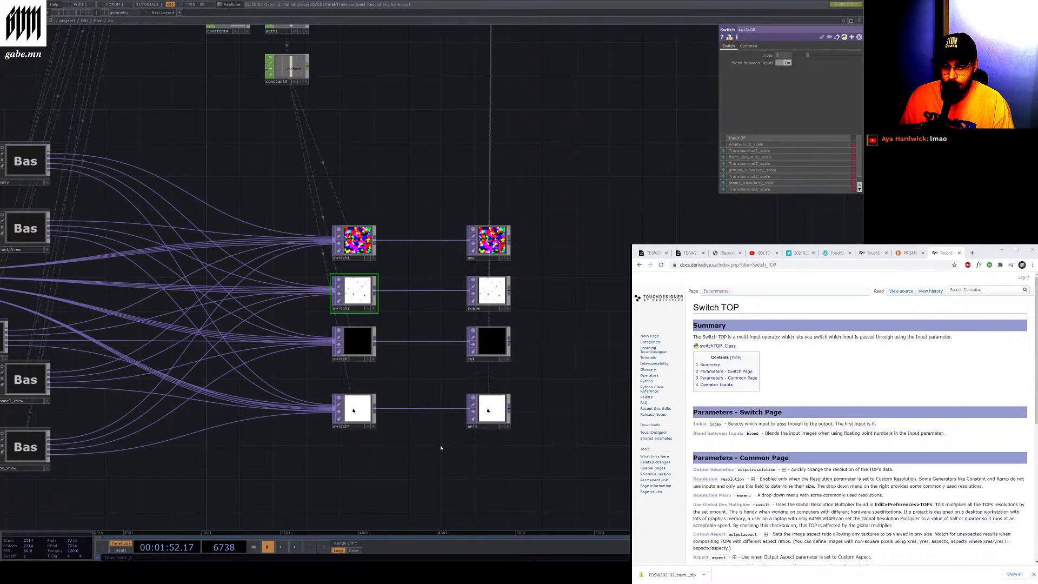
scroll(356, 244, up, 5)
click(356, 243)
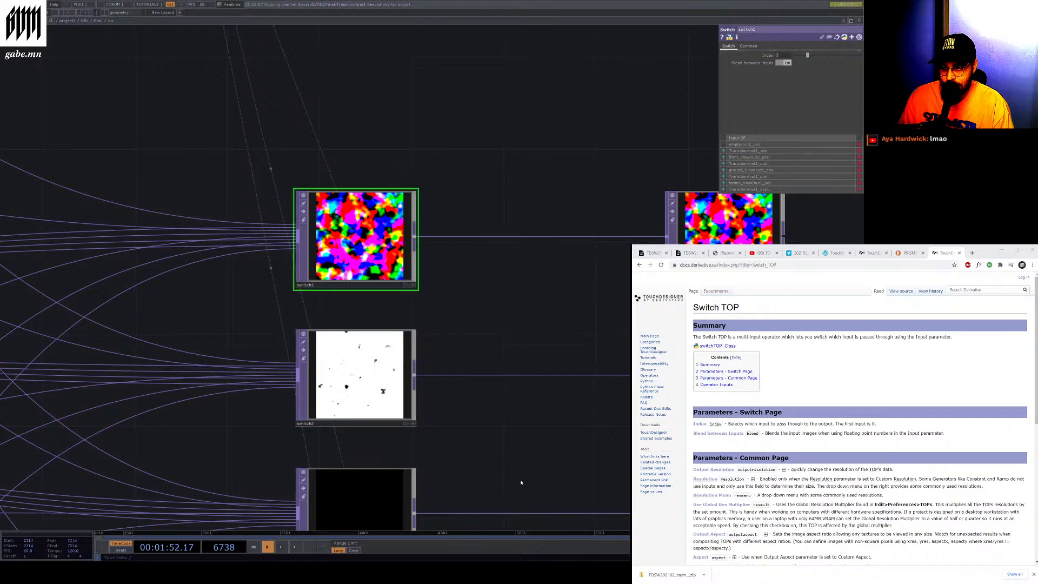
scroll(532, 482, down, 7)
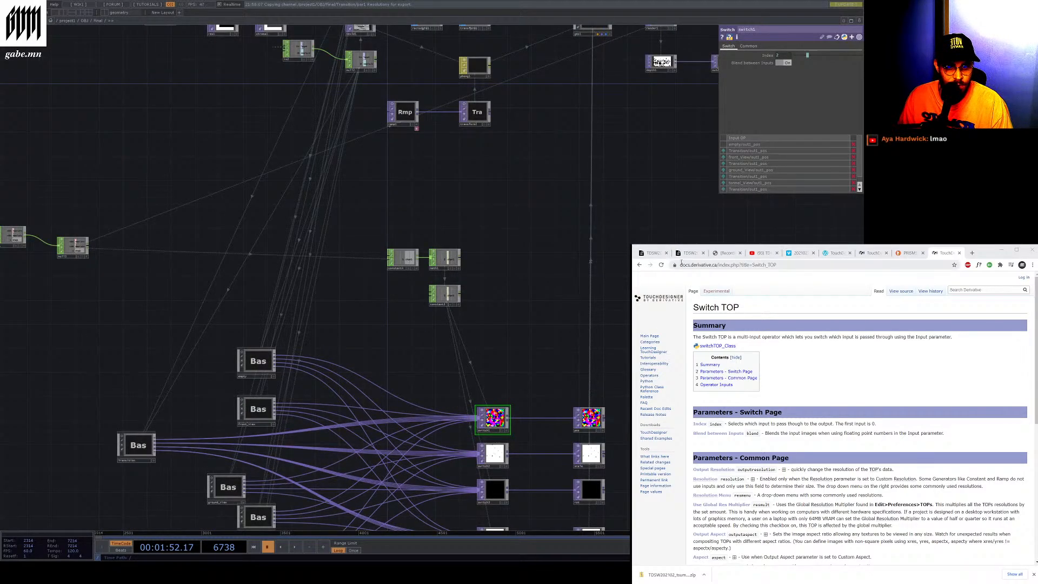
Switch through the browser tabs to the Vimeo reference video and play it, seeking along its timeline
click(871, 252)
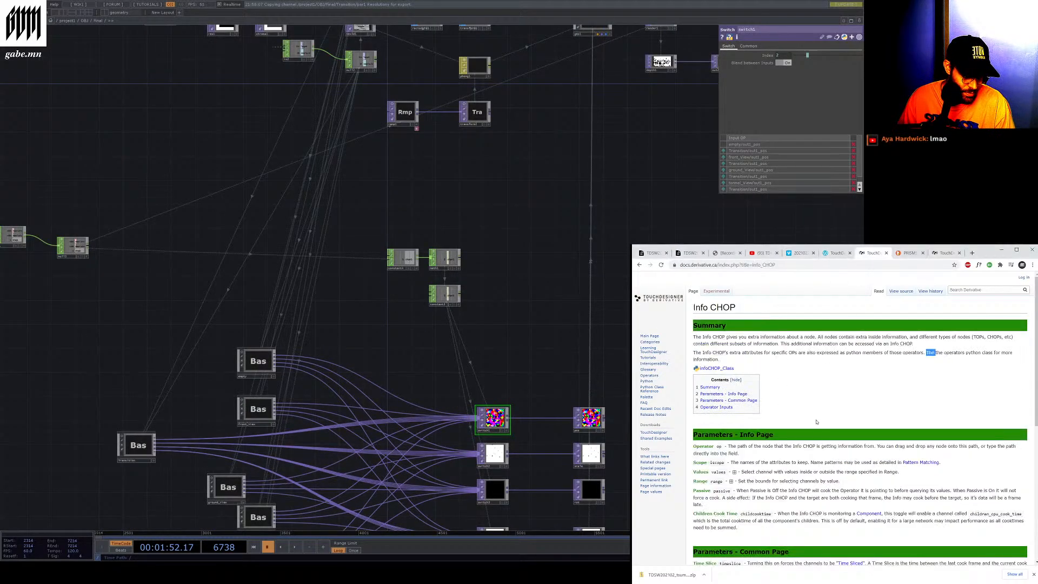
click(835, 252)
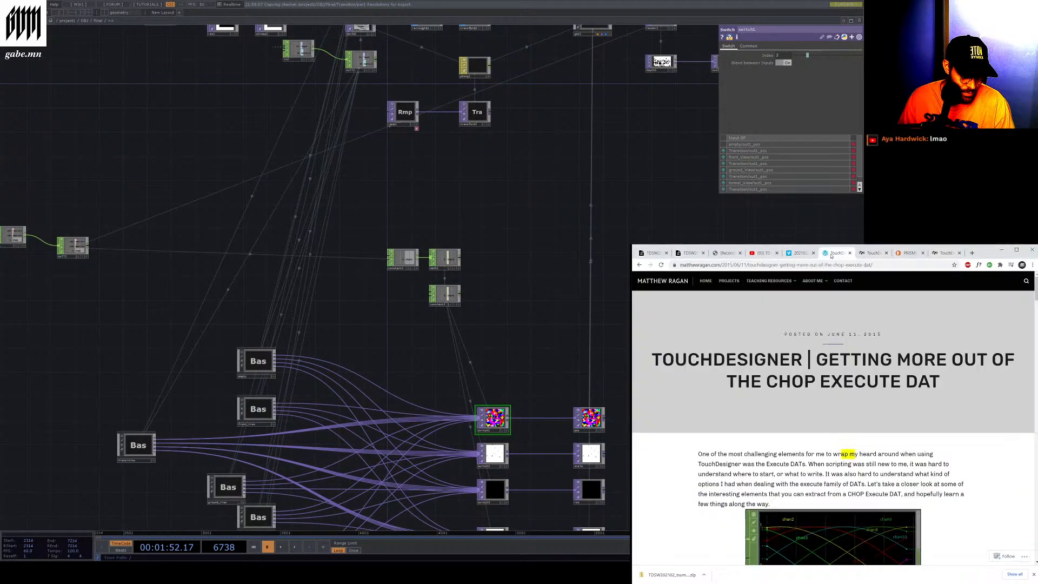
click(801, 253)
click(688, 466)
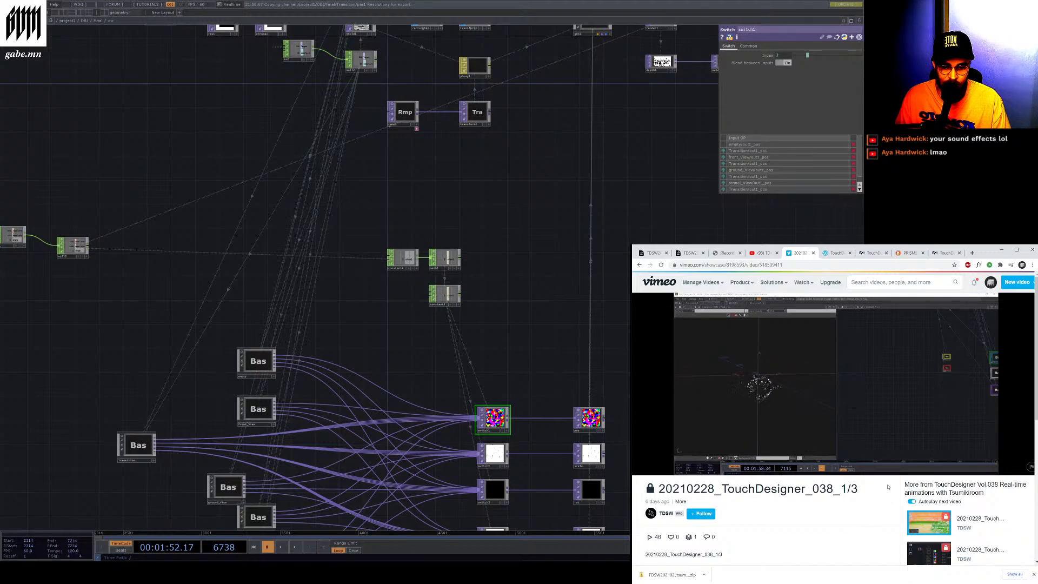
click(885, 466)
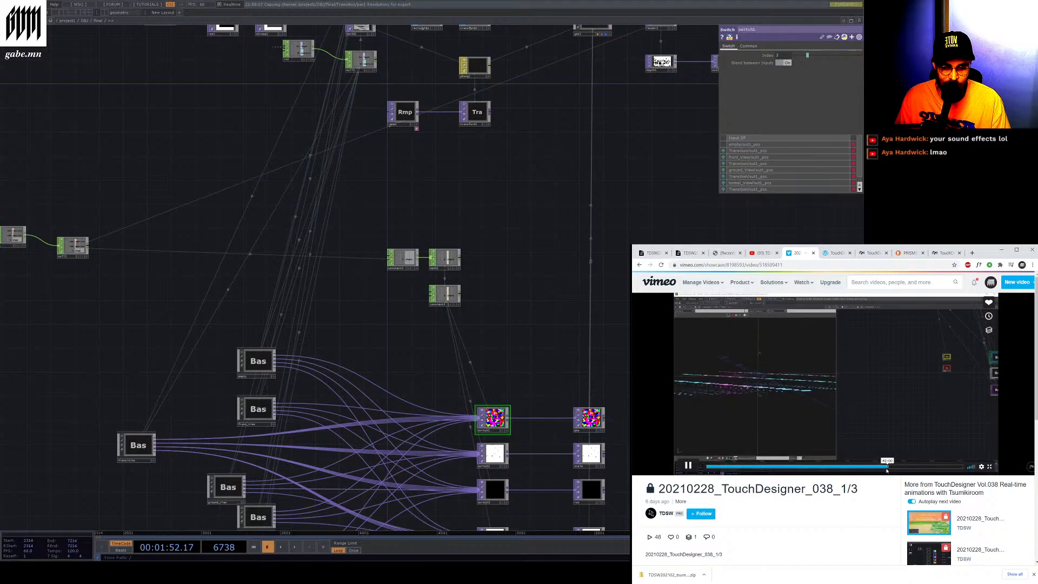
click(884, 468)
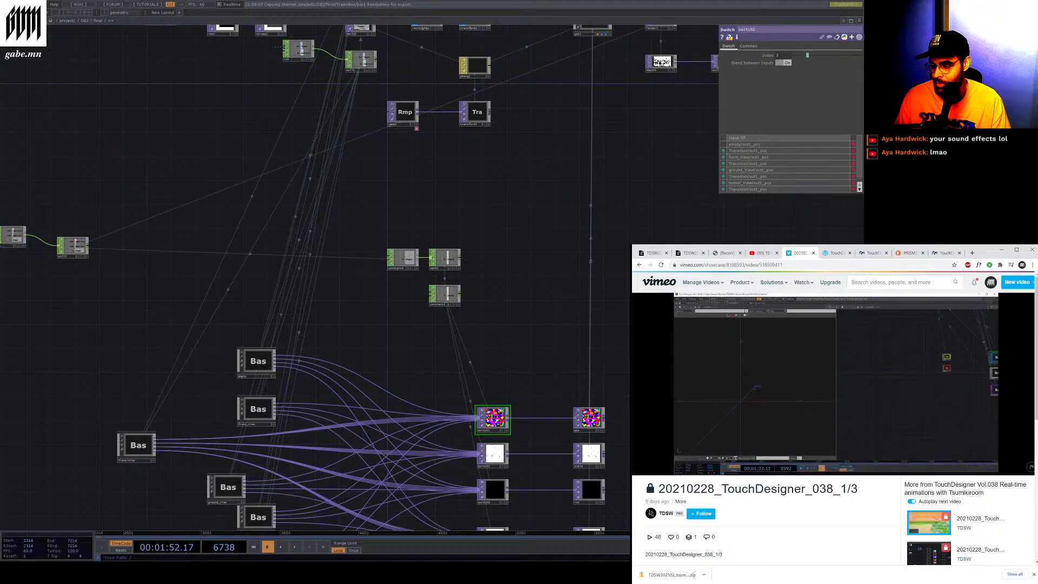
Enter the front_view base network and play and pause the reference video alongside it
scroll(246, 414, up, 12)
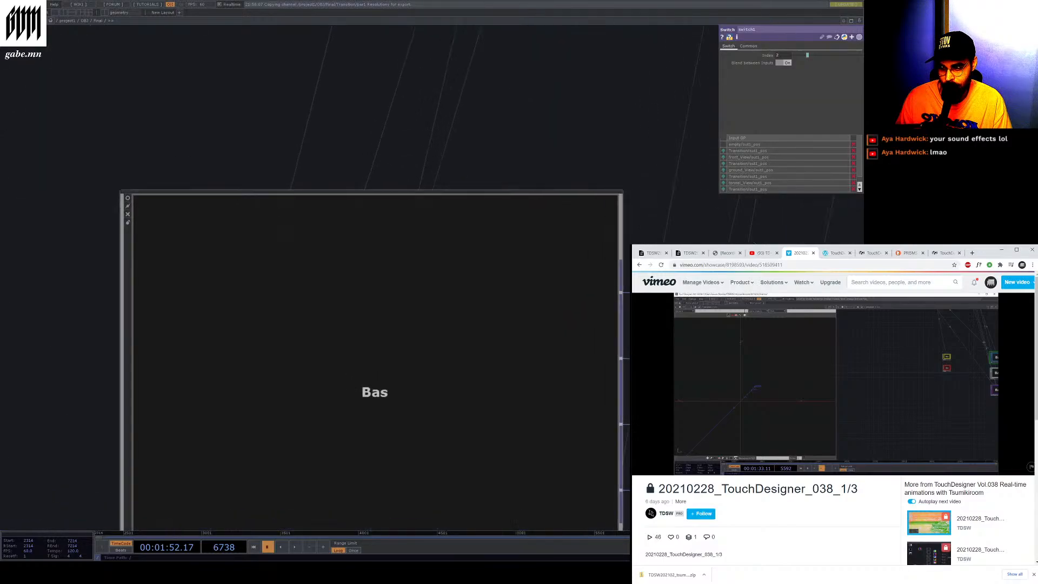
key(p)
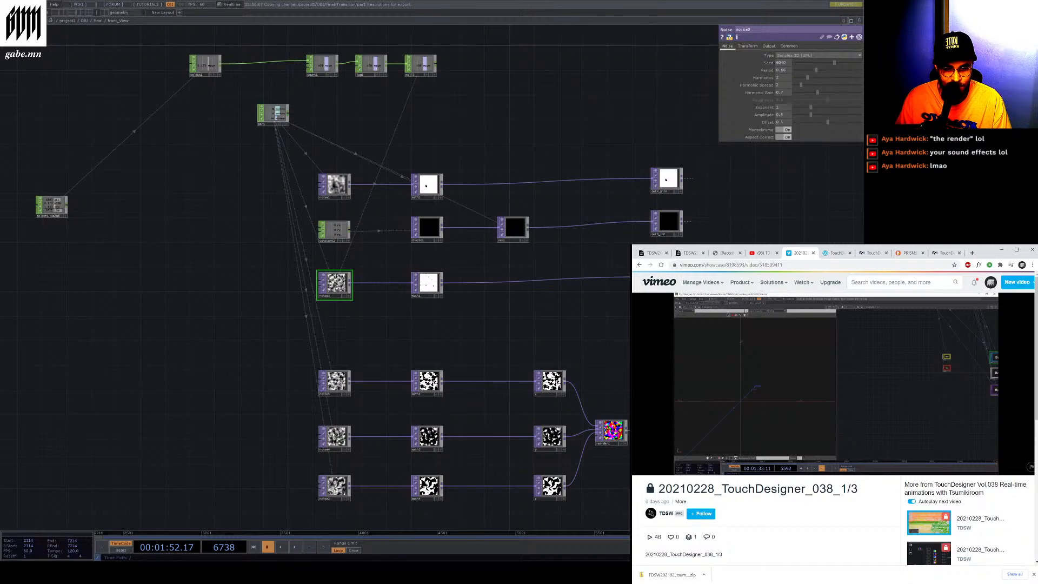
mouse_move(688, 470)
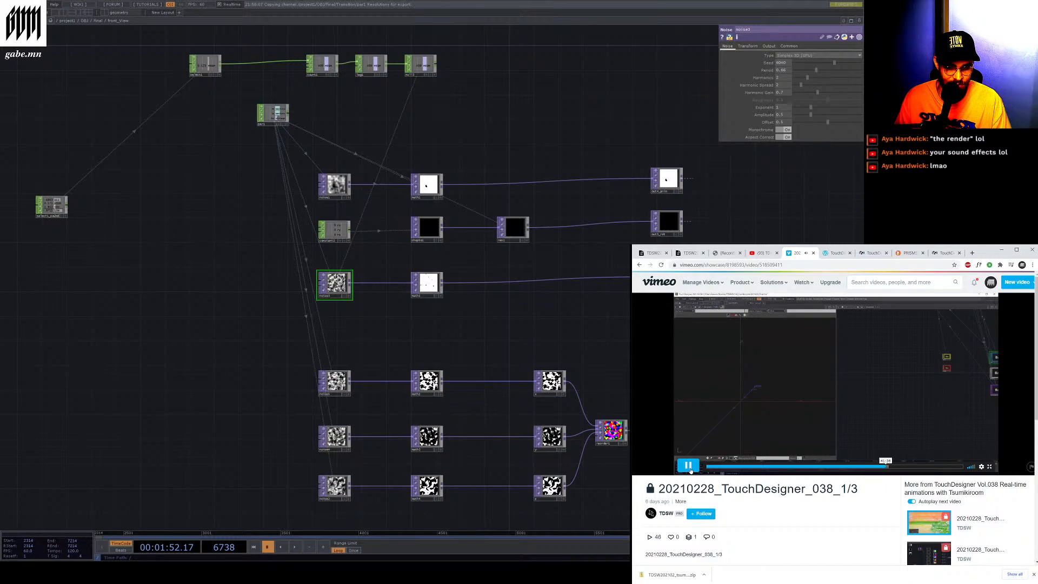
click(689, 470)
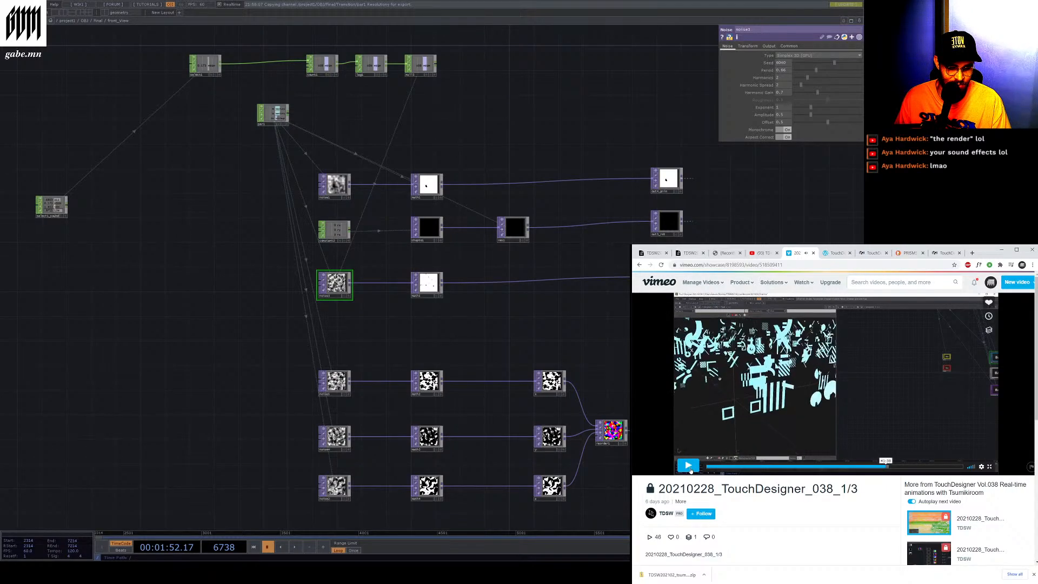
click(689, 466)
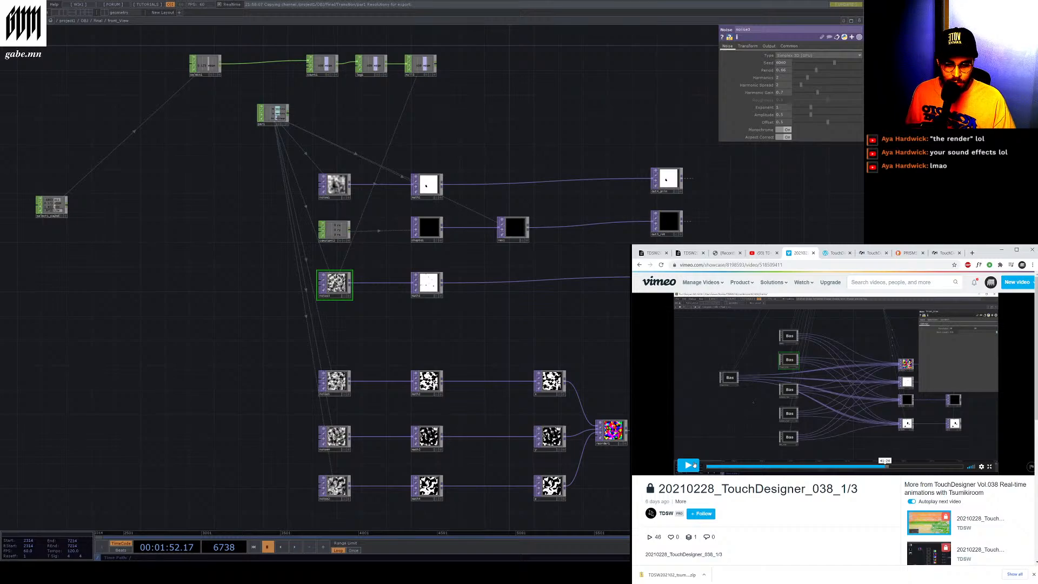
click(694, 464)
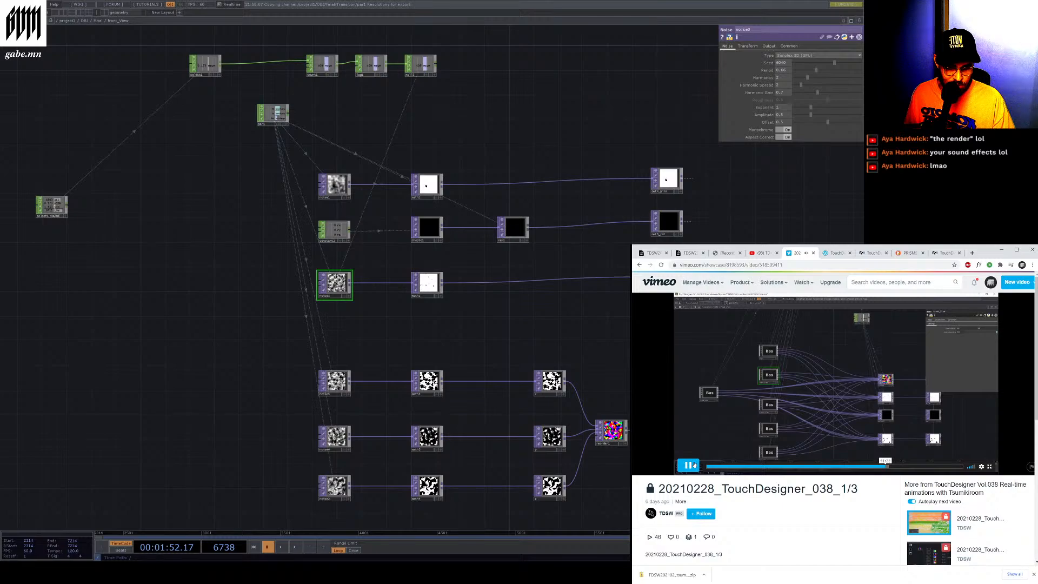
click(694, 465)
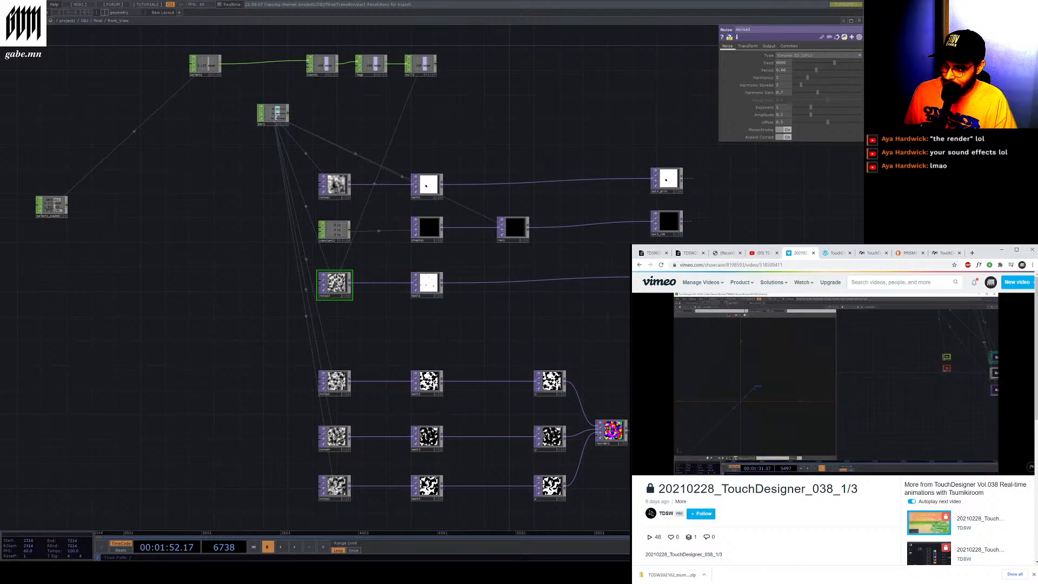
Open a 3D viewport pane and orbit around the scene's cameras
click(106, 13)
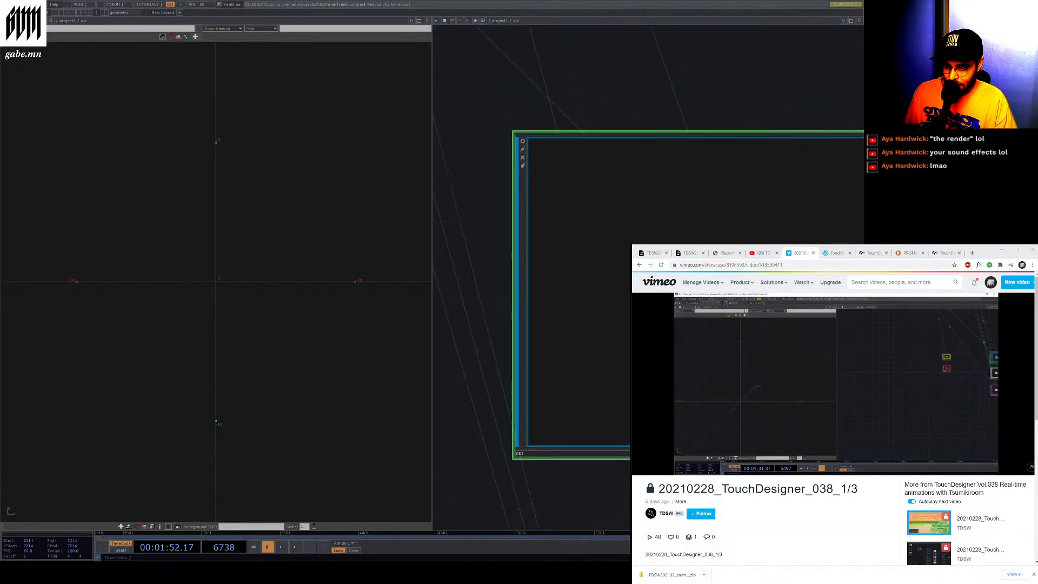
drag(284, 187, 330, 524)
drag(259, 375, 110, 321)
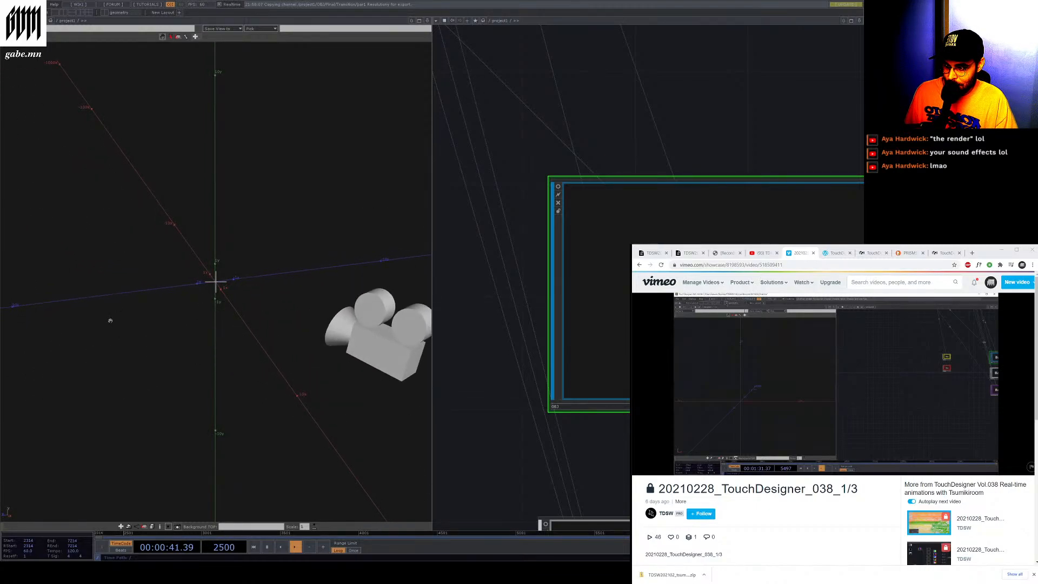
drag(110, 321, 236, 265)
Cycle the viewport's camera through each of the project's camera components, ending on Angle_Roll
click(35, 29)
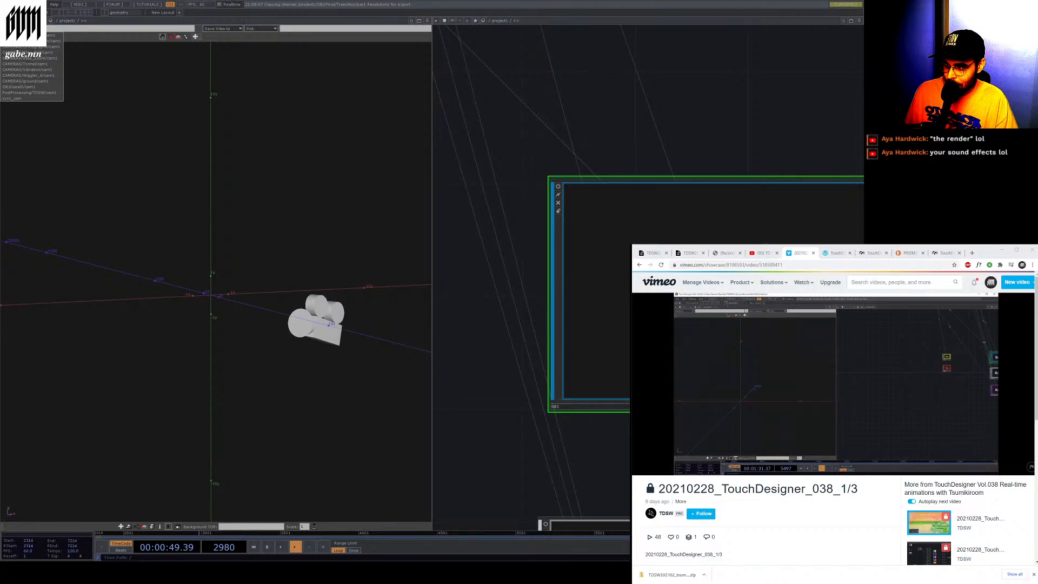
click(34, 35)
click(35, 29)
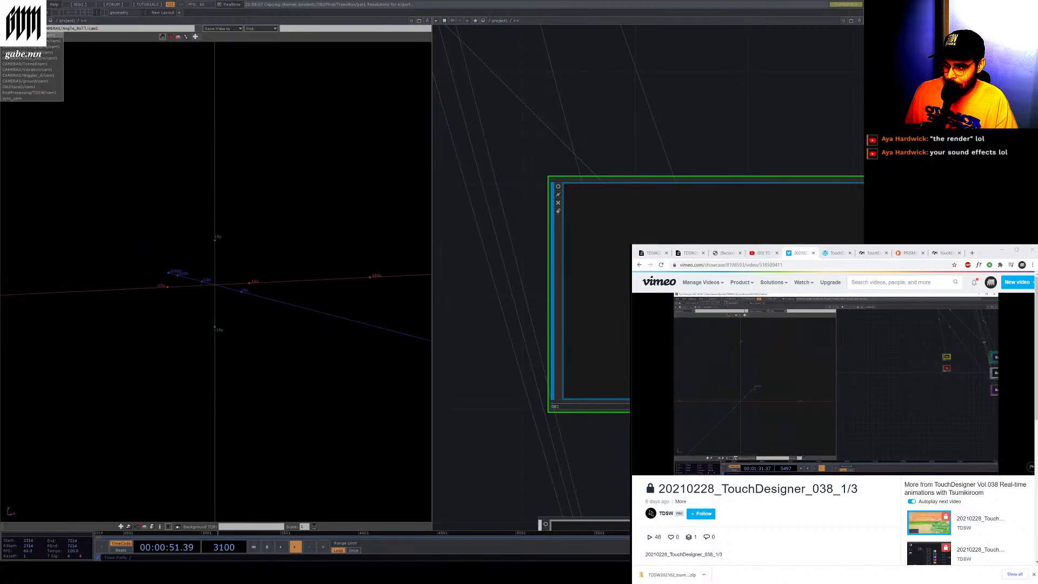
click(32, 53)
click(35, 29)
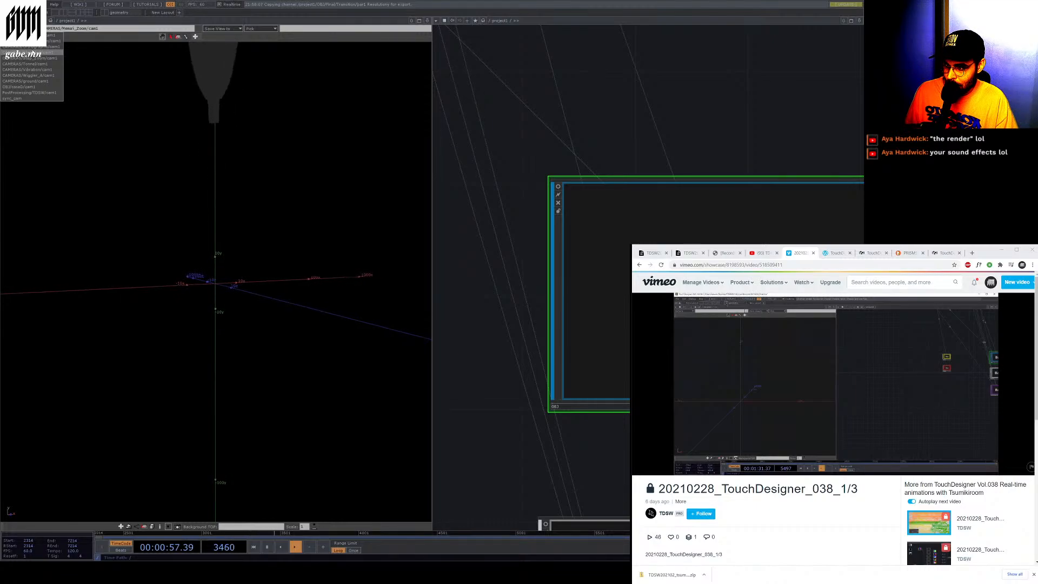
click(32, 52)
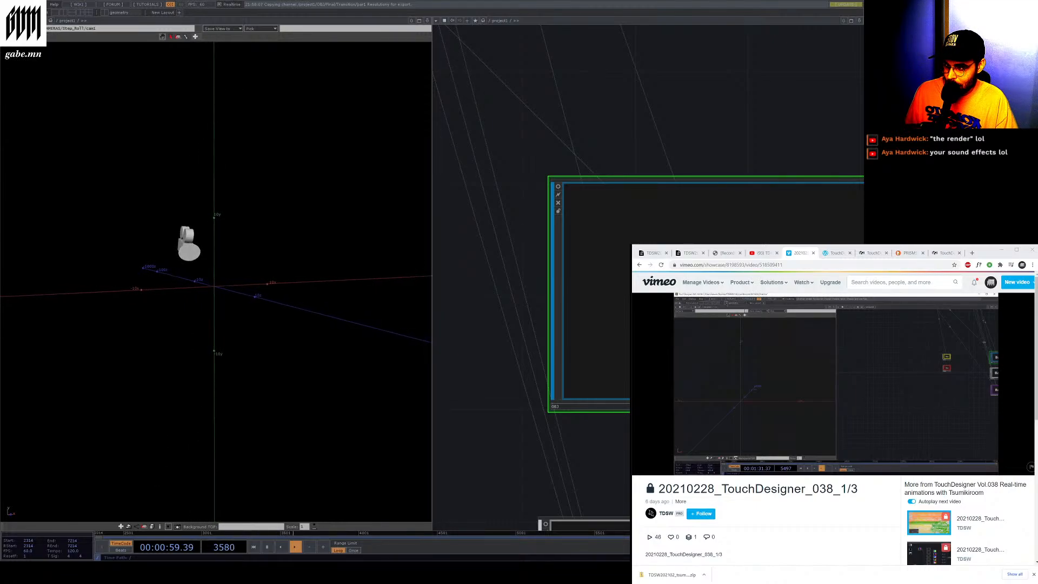
click(33, 28)
click(32, 61)
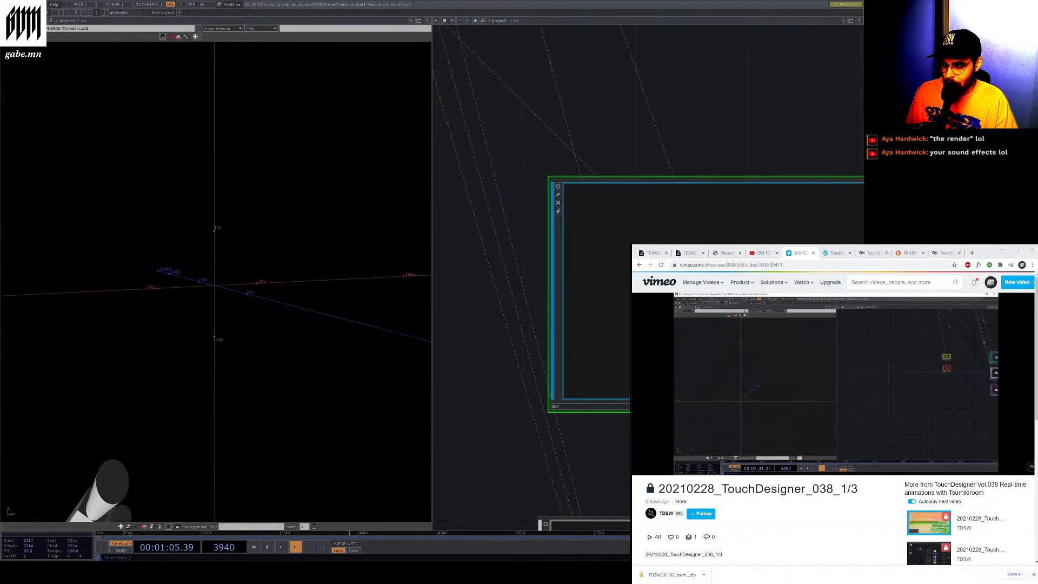
click(33, 29)
click(33, 71)
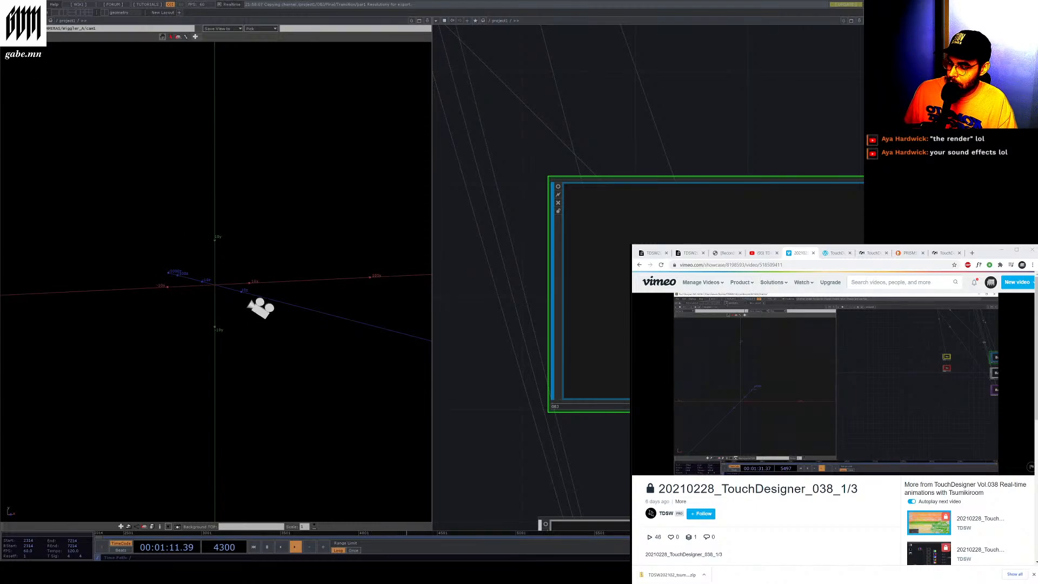
click(32, 29)
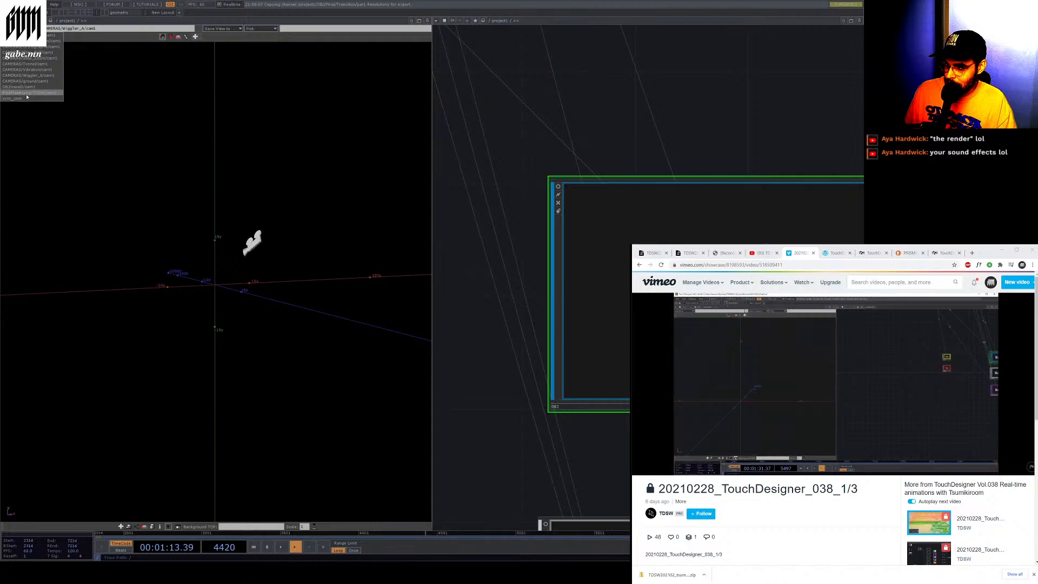
click(26, 92)
click(32, 29)
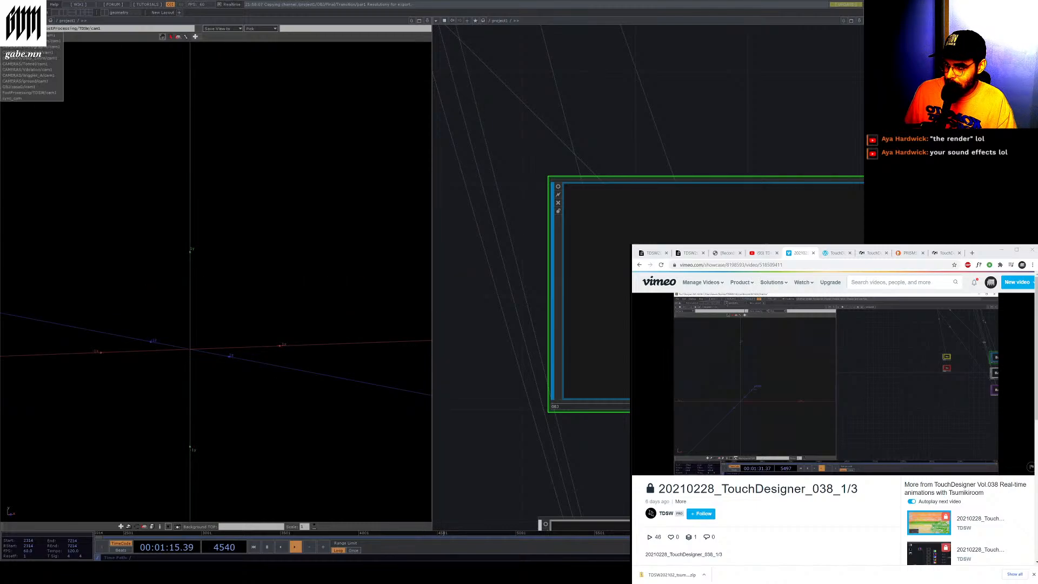
click(33, 36)
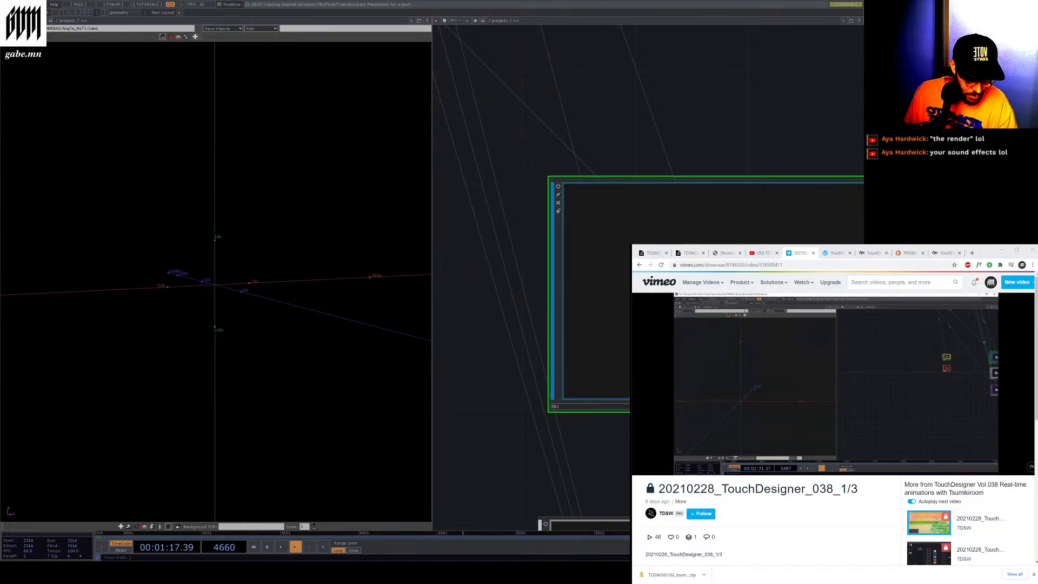
Play and pause the reference video, then navigate the viewport's path into the final component
click(689, 466)
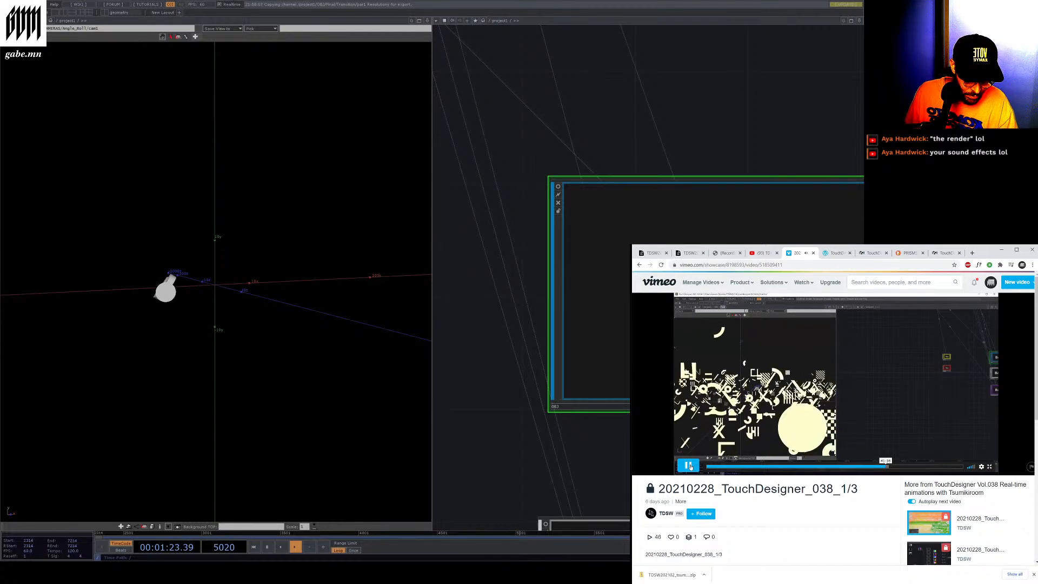
click(689, 466)
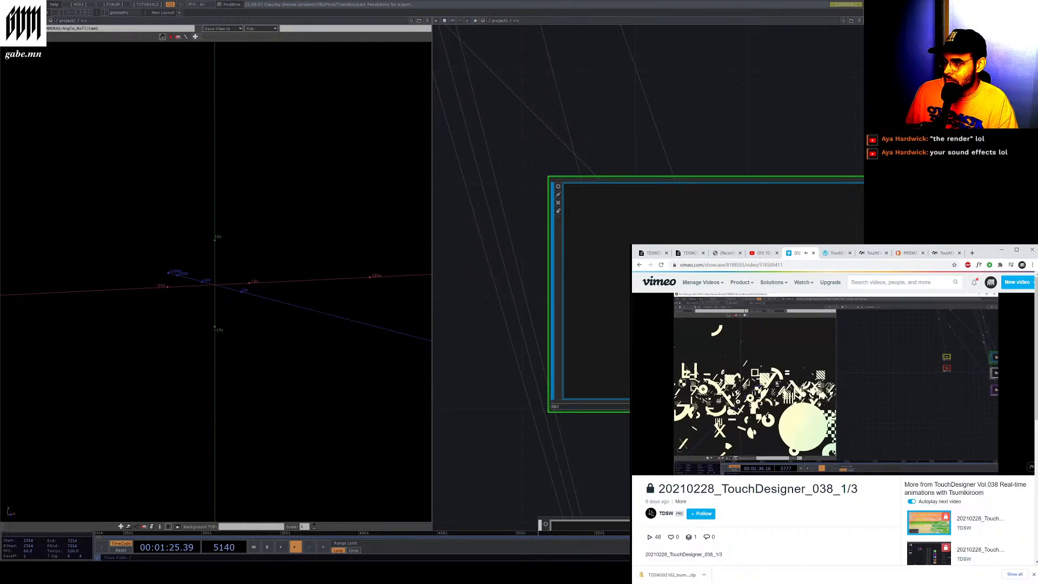
click(74, 22)
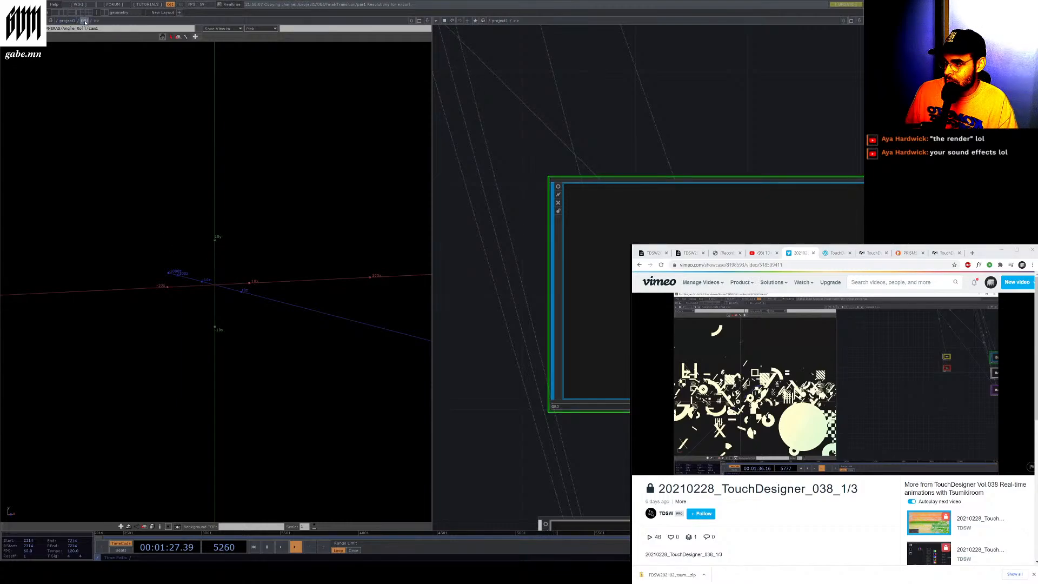
click(97, 21)
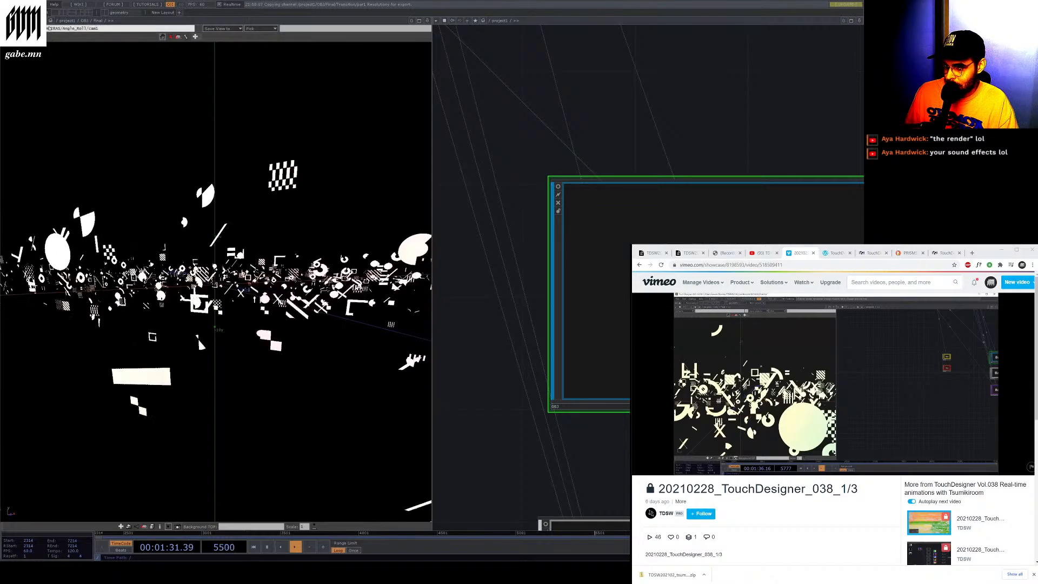
Switch the 3D viewport's camera to the Poesy_Zoom camera and play and pause the timeline to preview it
click(101, 27)
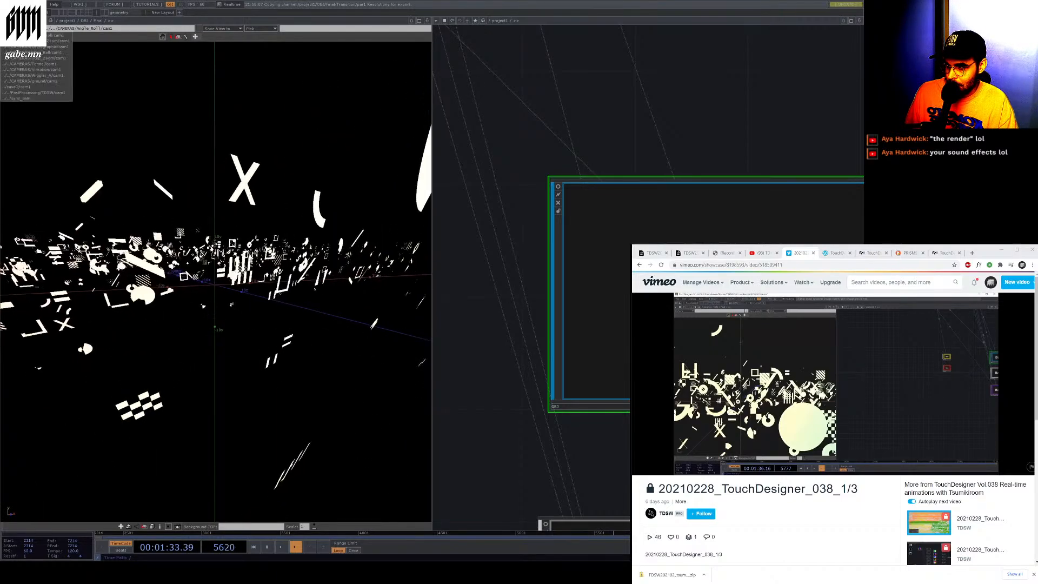
click(59, 41)
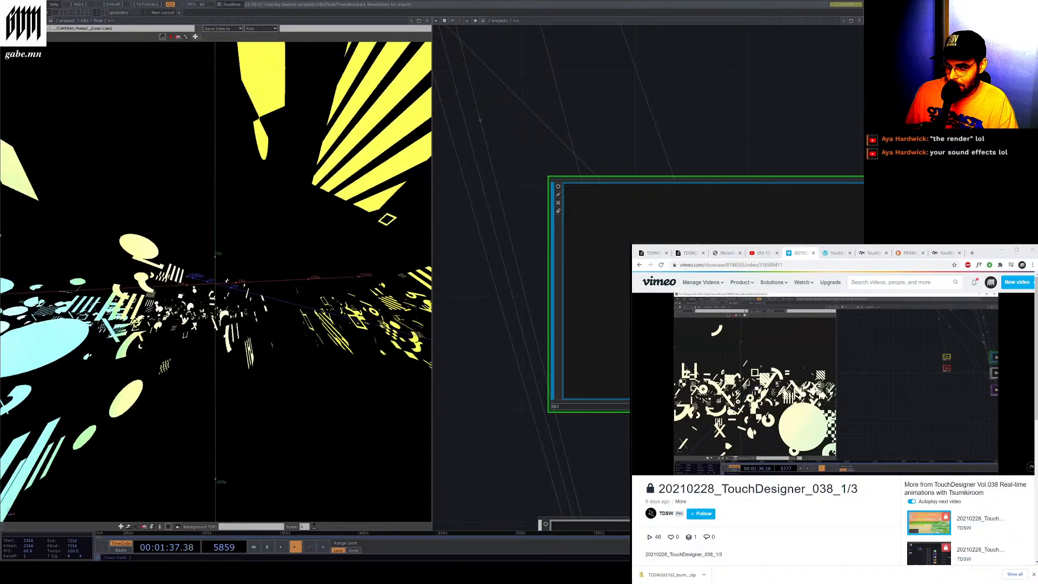
click(26, 29)
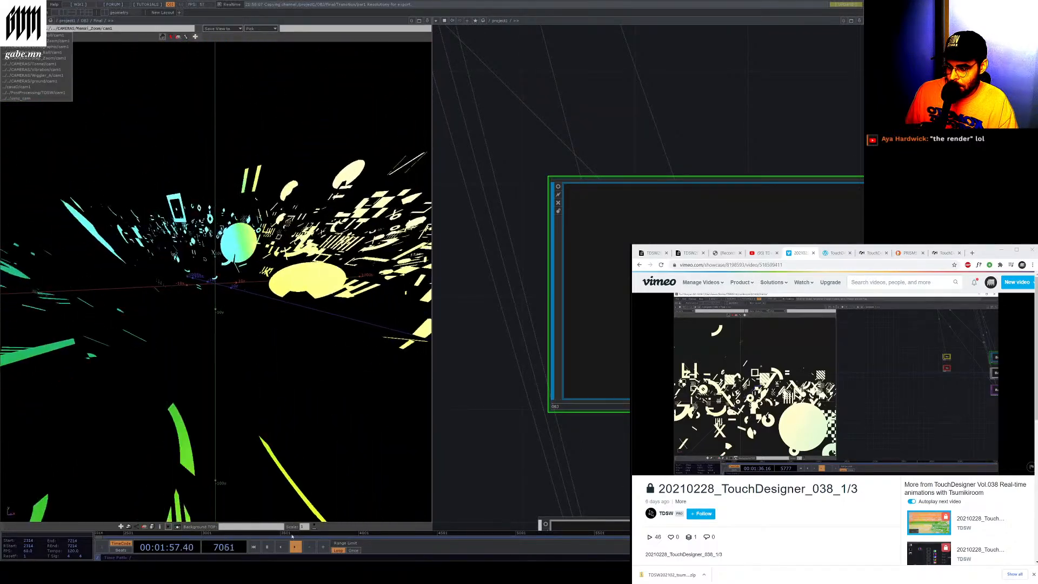
click(267, 547)
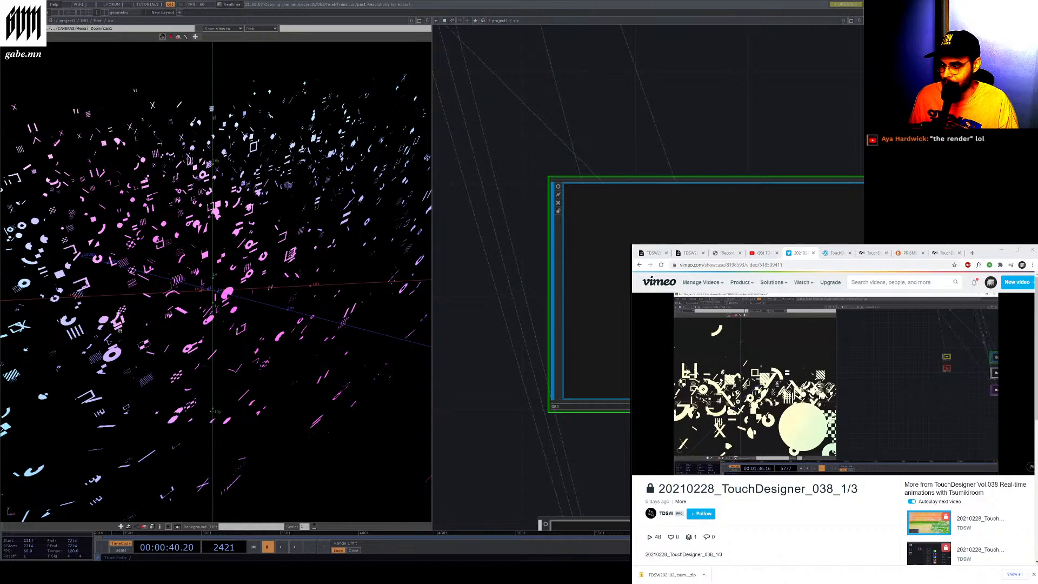
click(292, 550)
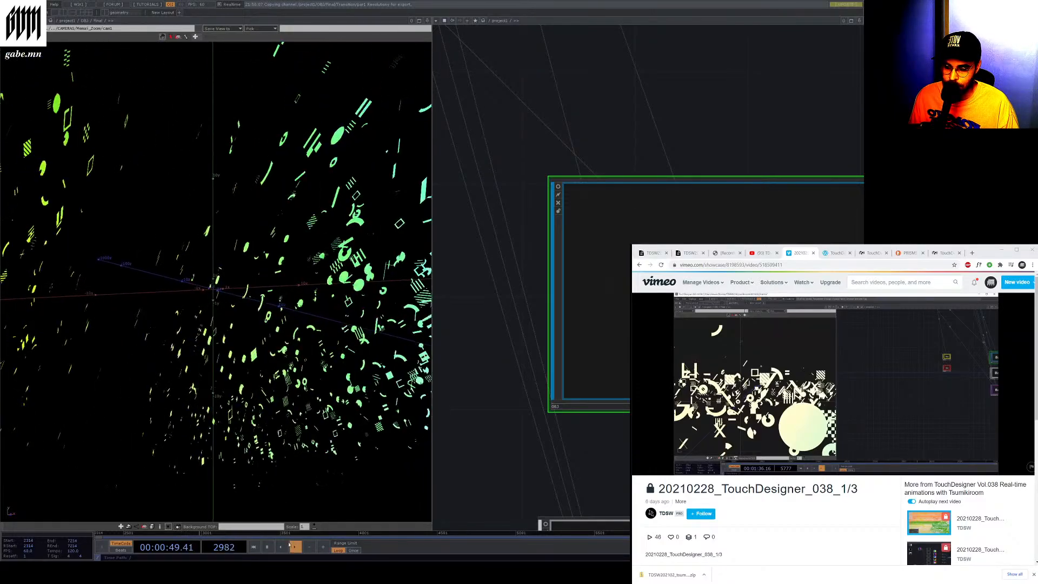
Switch the viewport's camera to the Tunnel1 camera and navigate the network back up to the final component
click(37, 29)
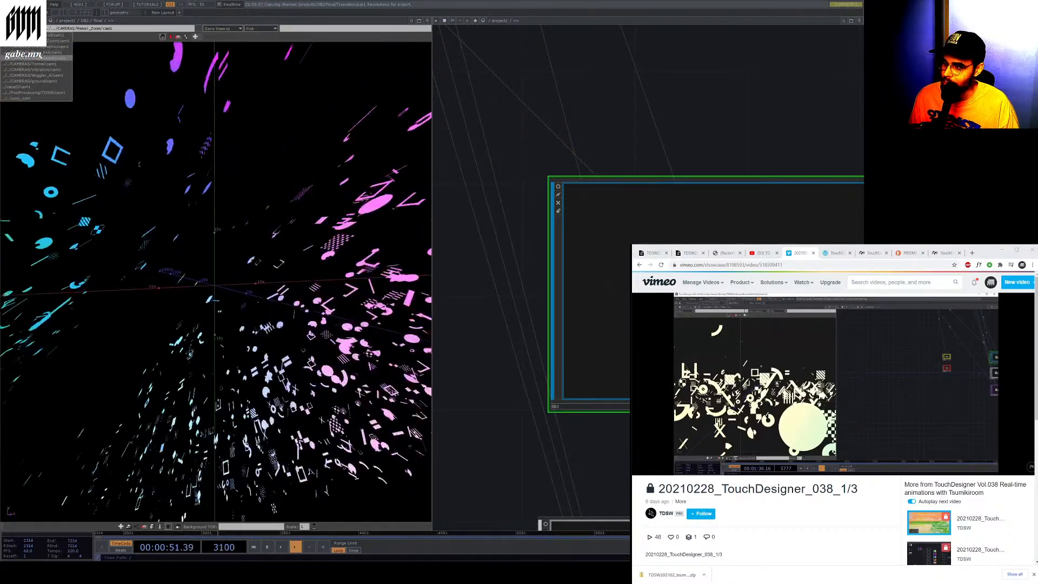
click(43, 63)
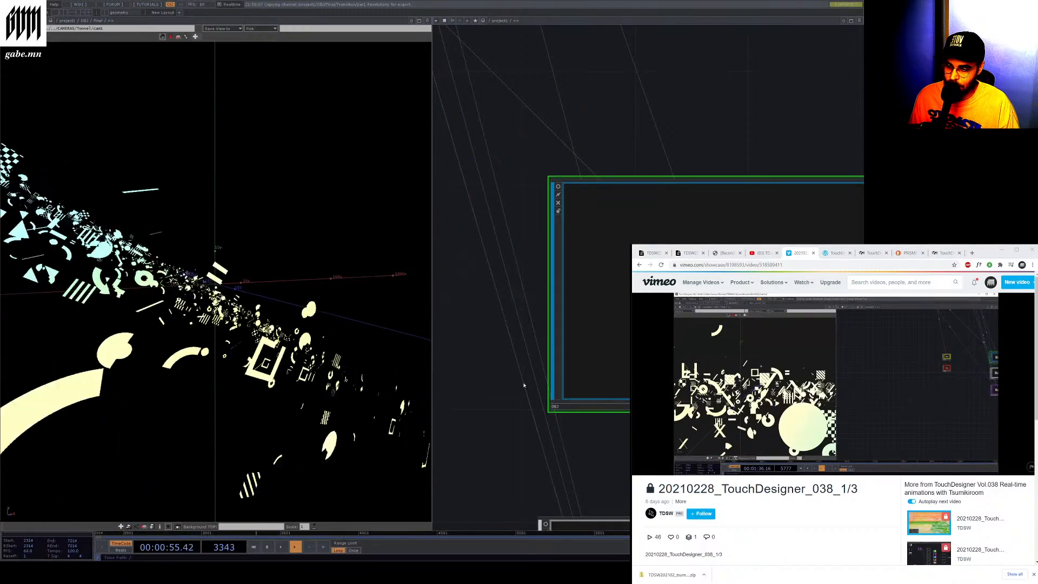
scroll(523, 385, up, 3)
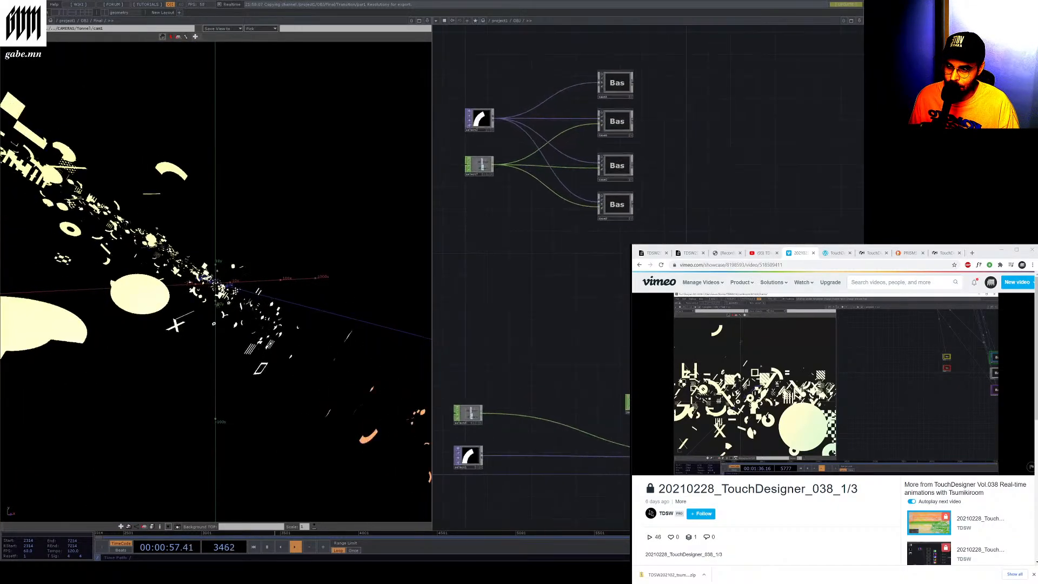
scroll(572, 263, down, 5)
scroll(607, 341, up, 5)
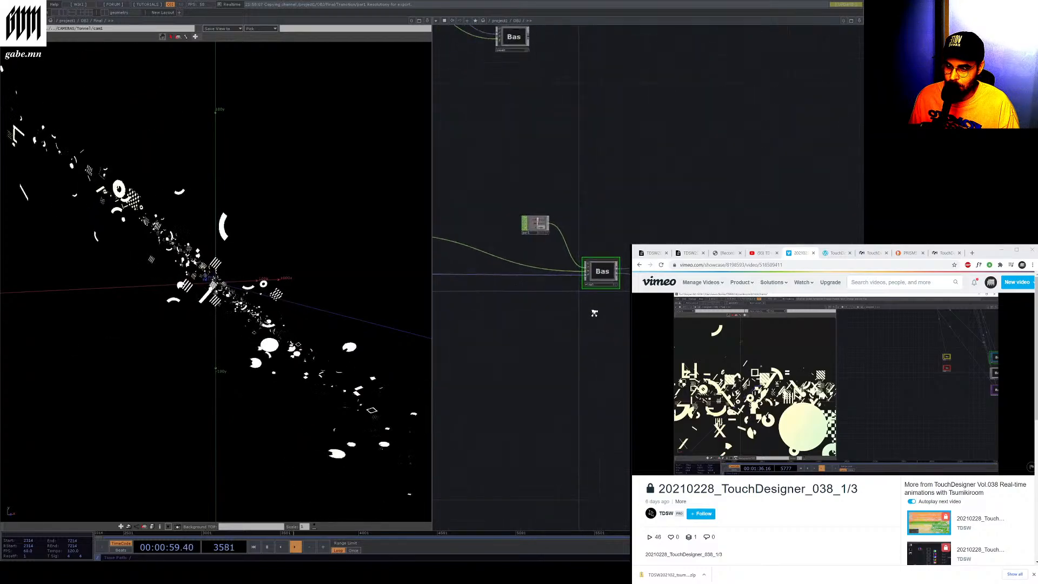
scroll(606, 302, up, 5)
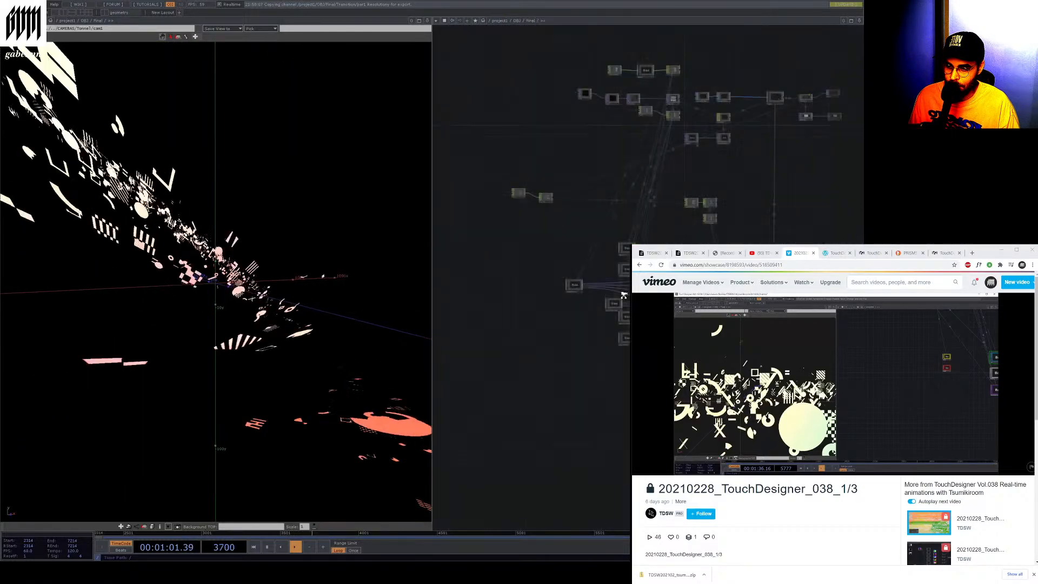
scroll(544, 174, up, 5)
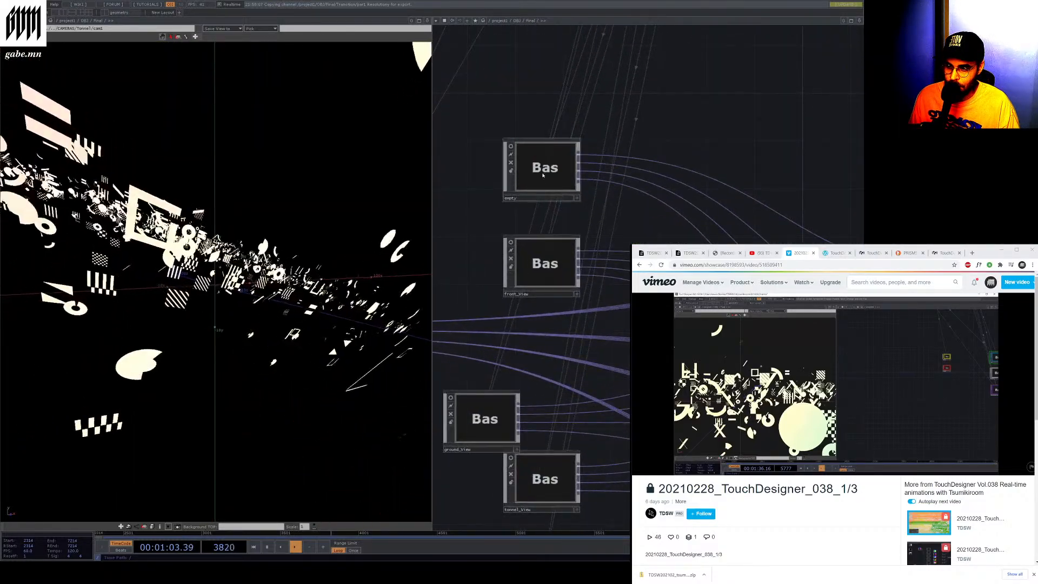
scroll(508, 385, down, 3)
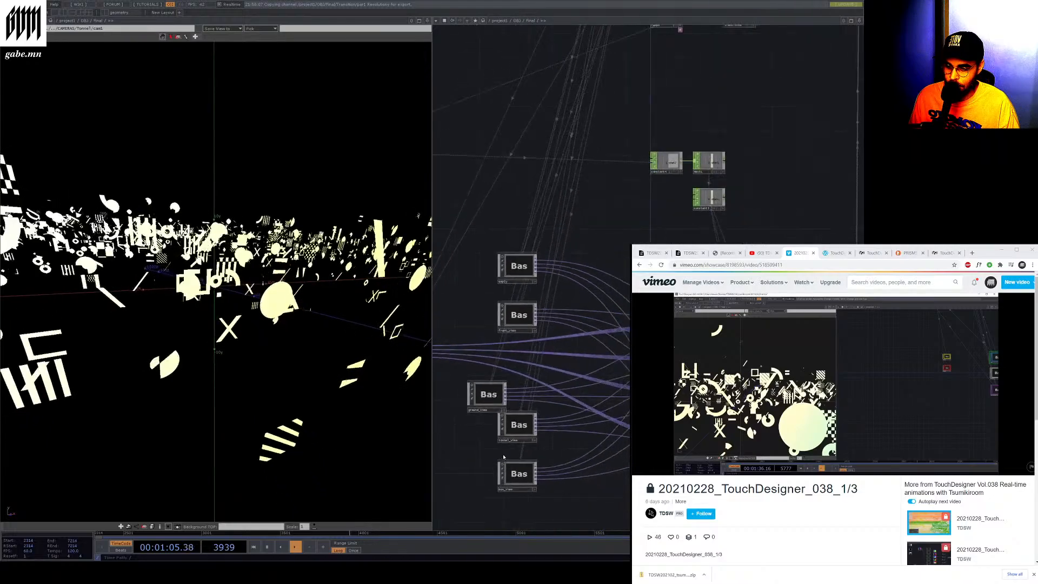
Select the bottom view base component, pan the network, and play the timeline
click(505, 464)
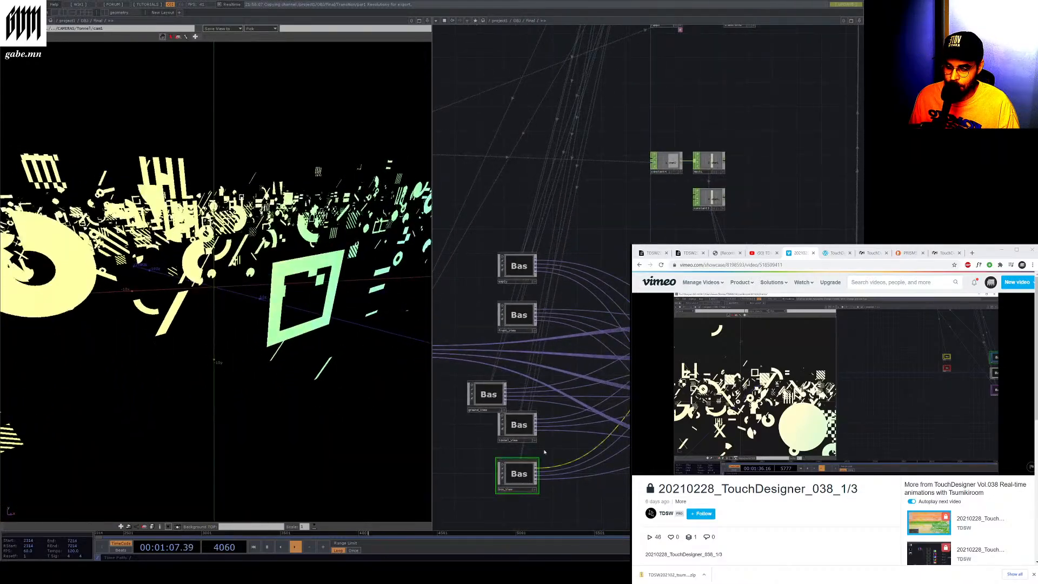
scroll(574, 368, down, 3)
drag(574, 367, 471, 354)
scroll(611, 382, up, 3)
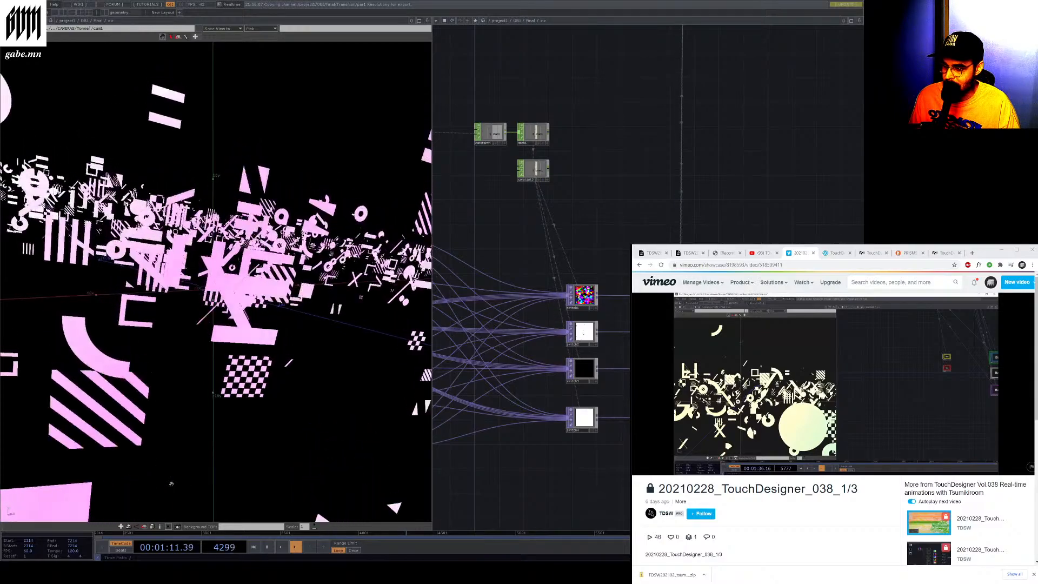
click(267, 546)
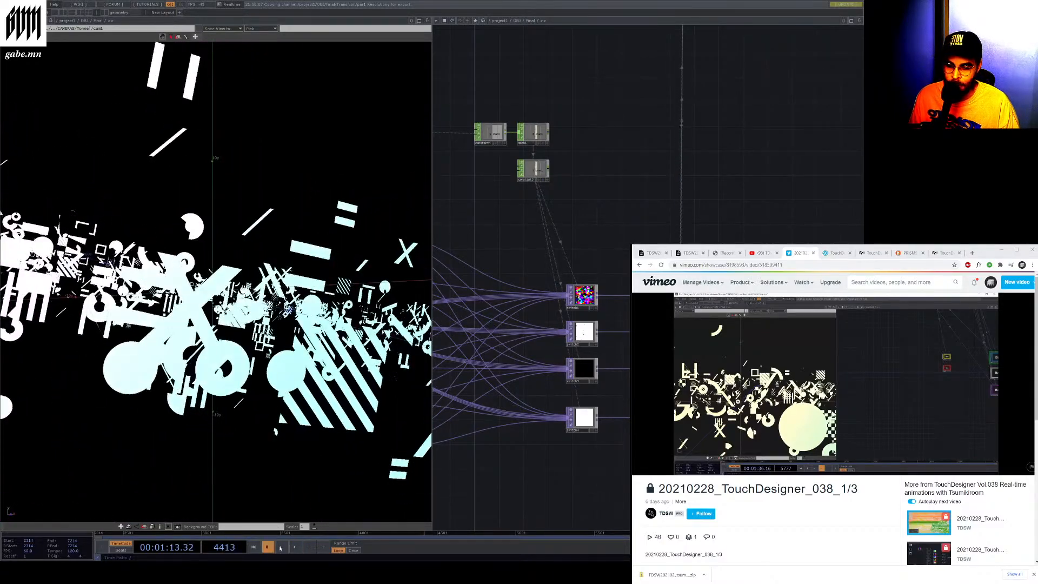
Play and pause the reference video to compare it with the current network
mouse_move(938, 361)
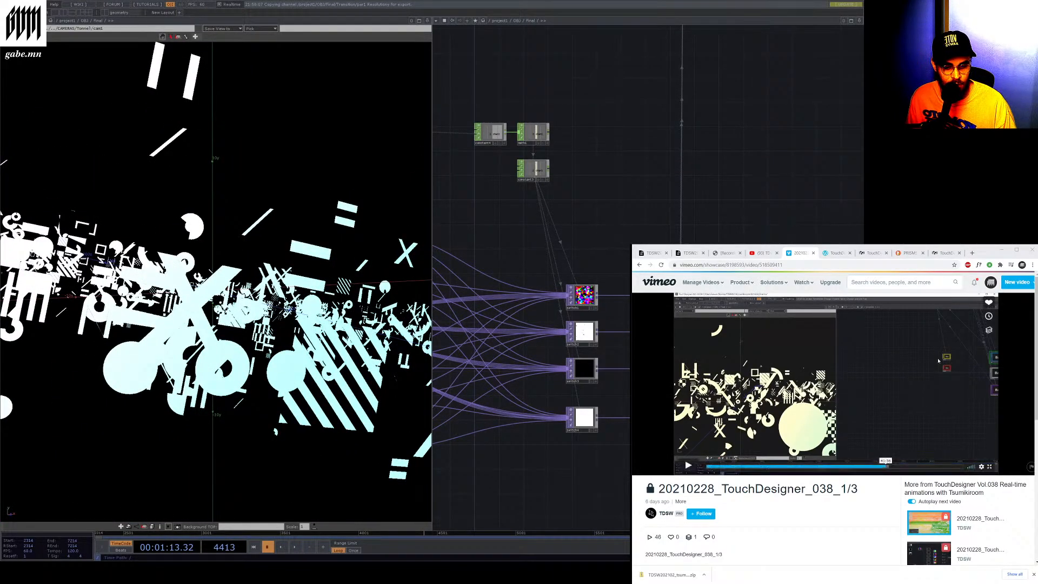
click(688, 465)
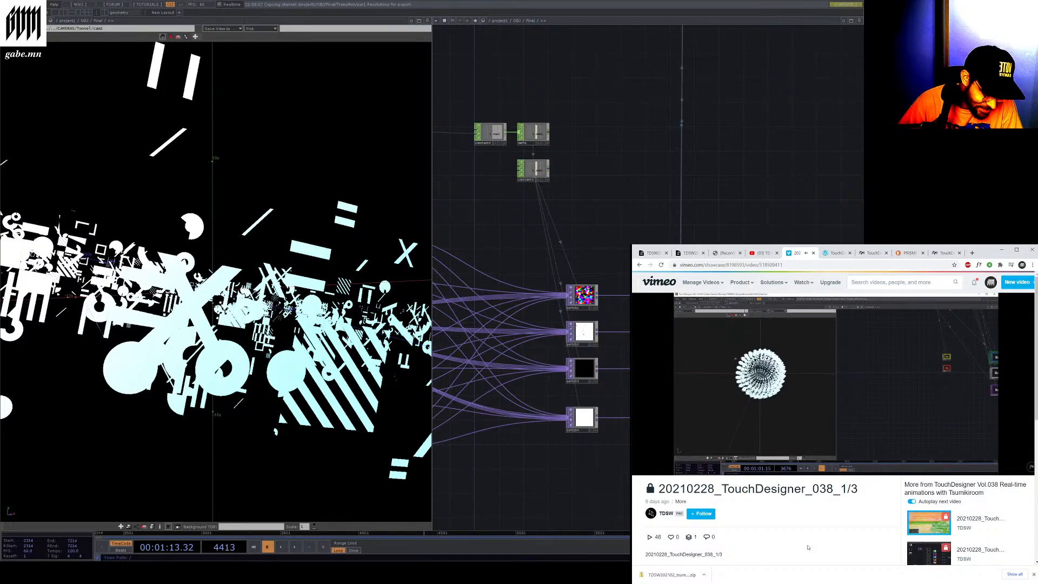
click(686, 468)
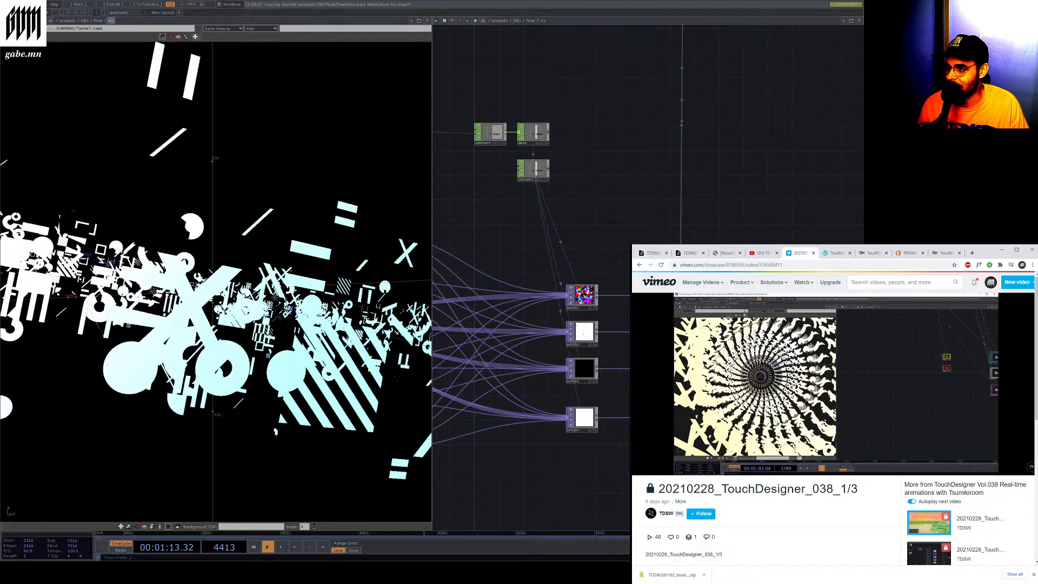
click(100, 22)
scroll(621, 232, down, 4)
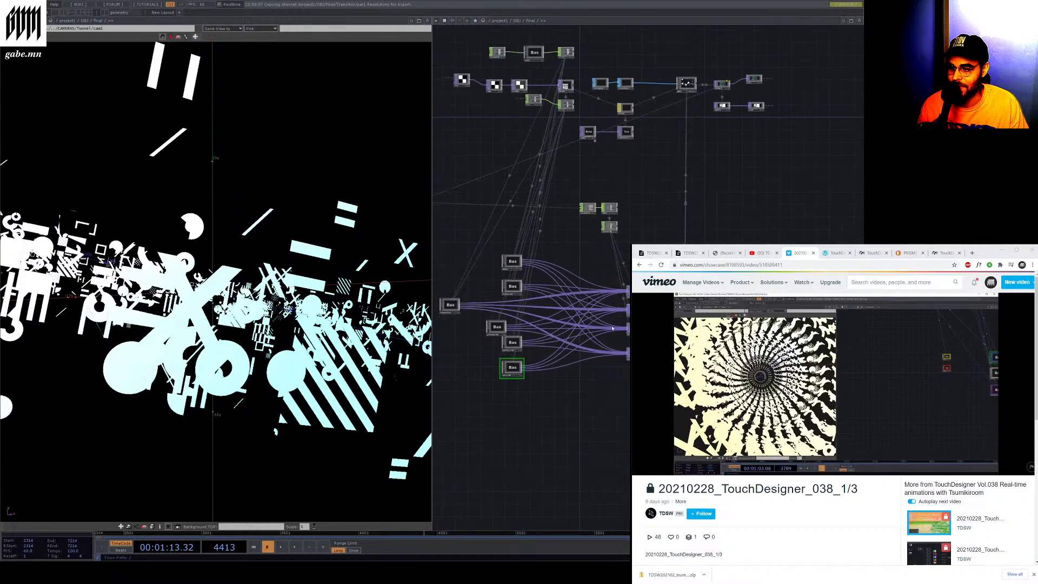
scroll(595, 281, up, 4)
click(688, 465)
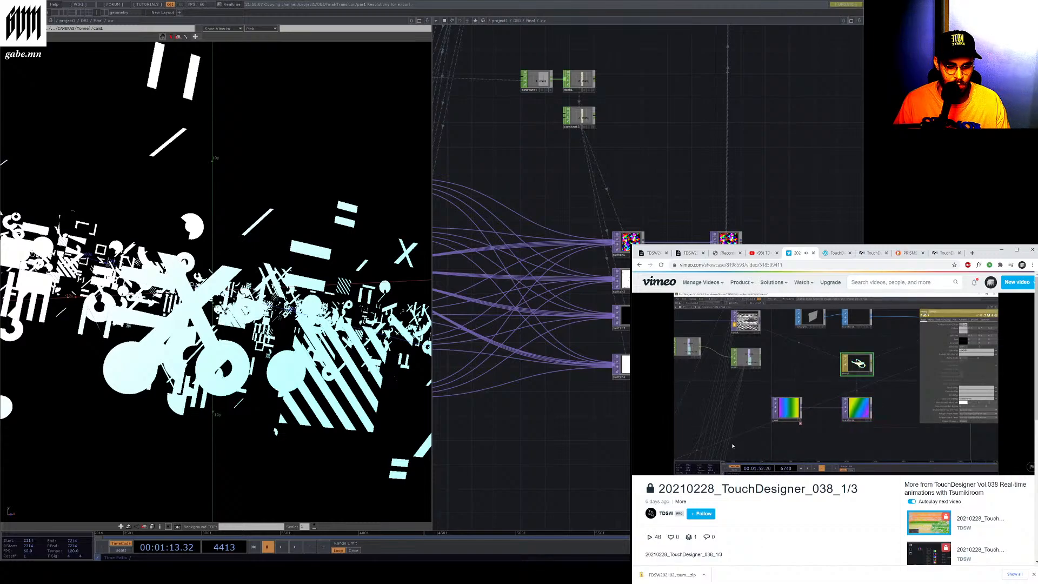
mouse_move(723, 447)
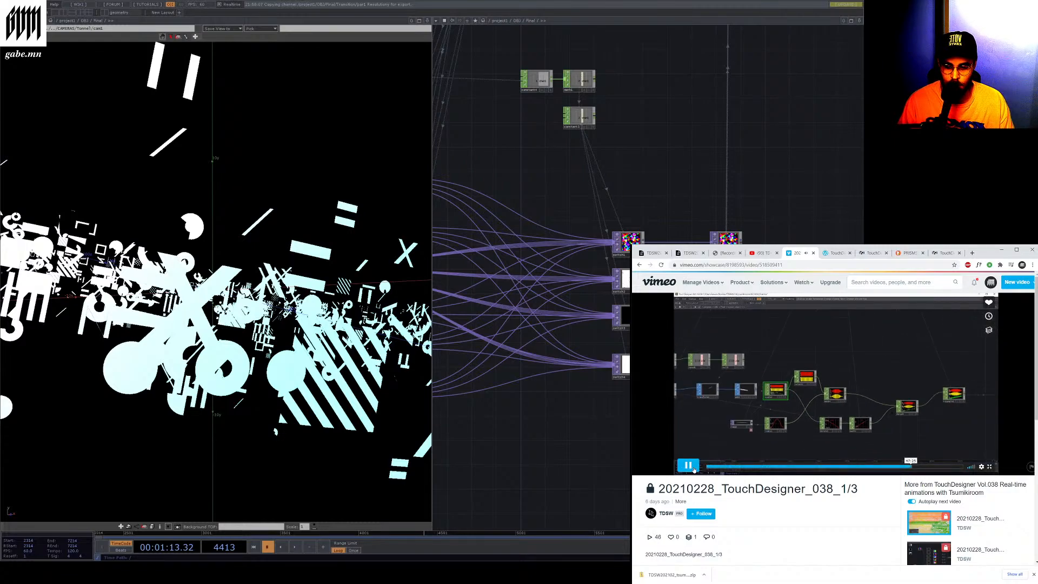
click(756, 437)
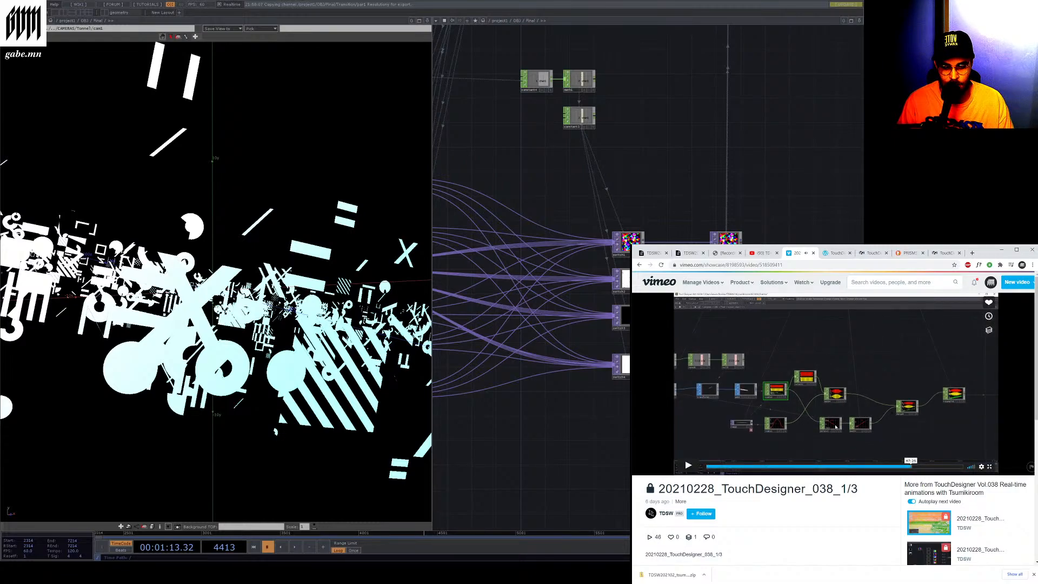
Browse the final network, peeking inside the blend_view component and returning to the view bases
scroll(778, 373, down, 7)
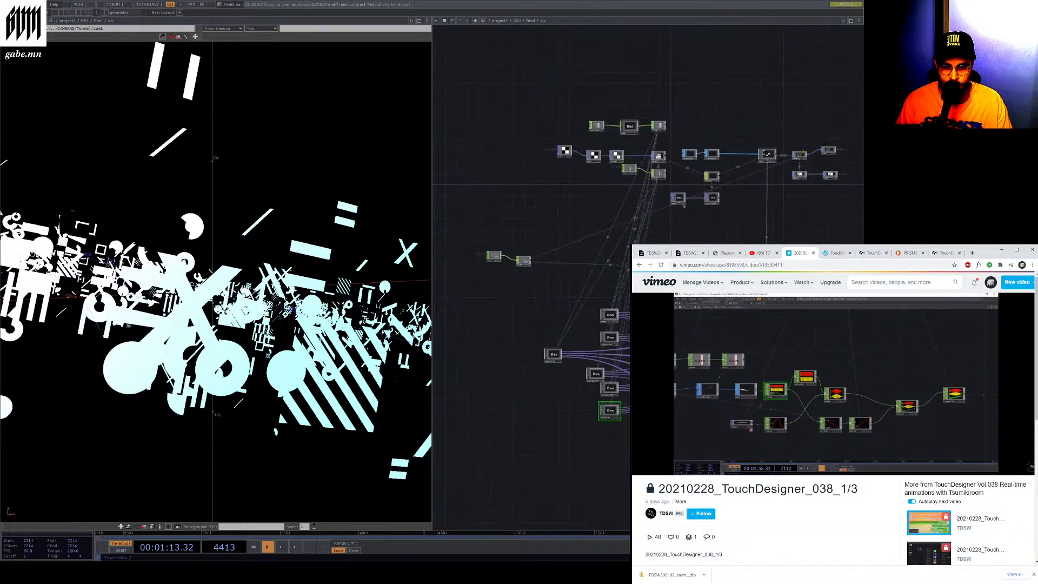
mouse_move(793, 357)
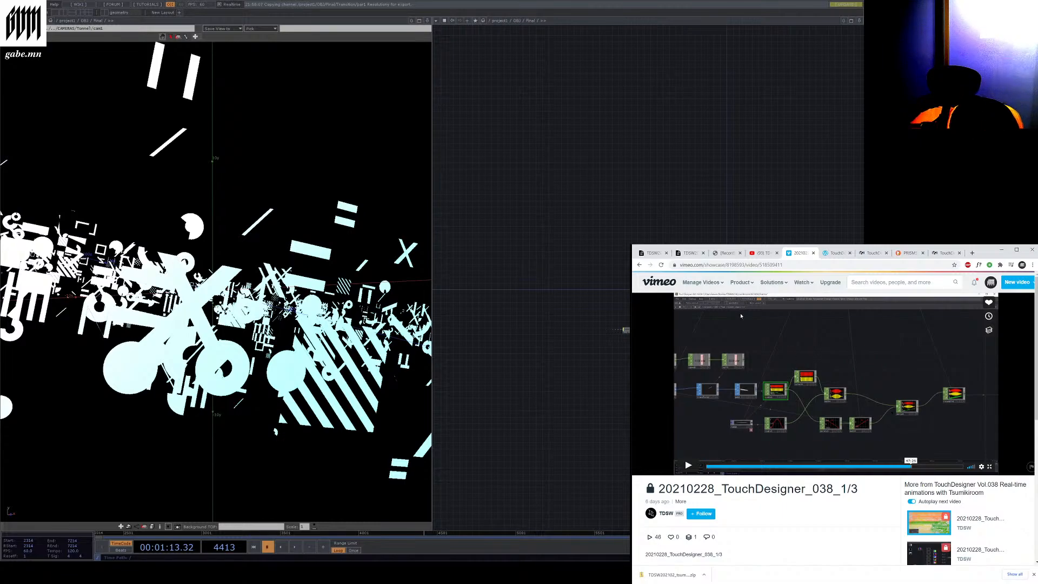
scroll(657, 397, up, 7)
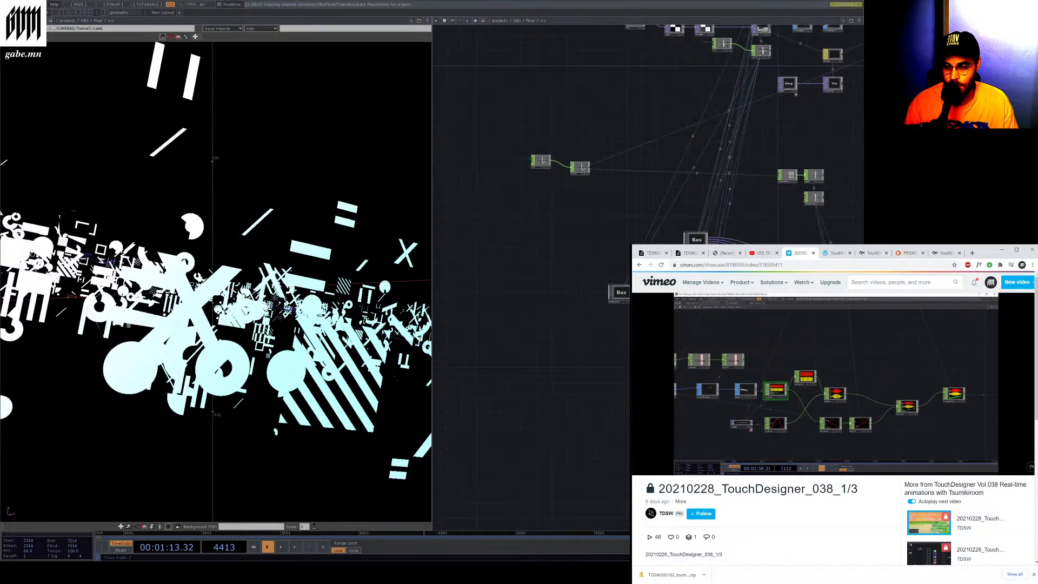
scroll(692, 256, up, 10)
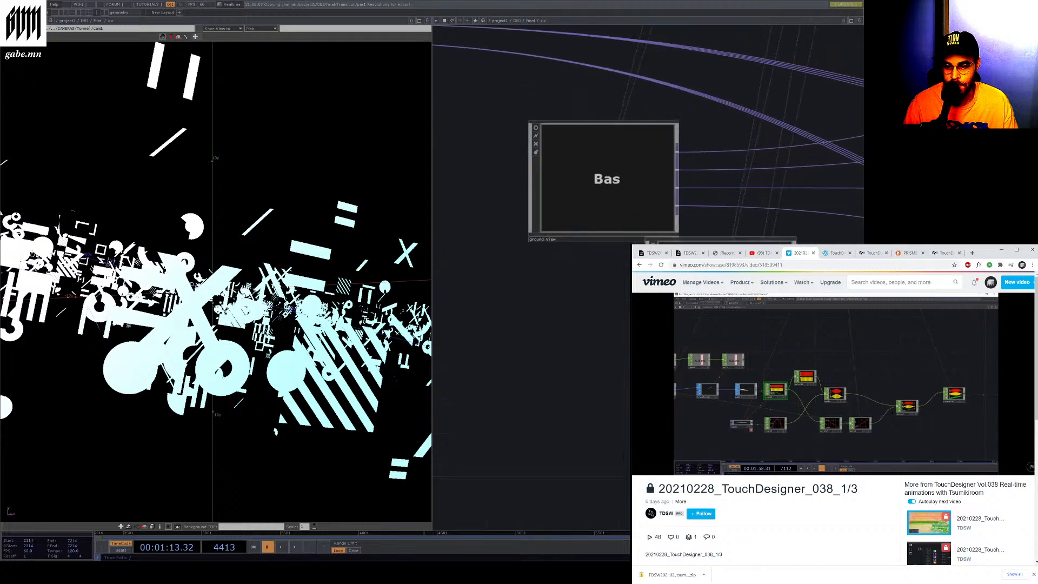
scroll(616, 222, up, 6)
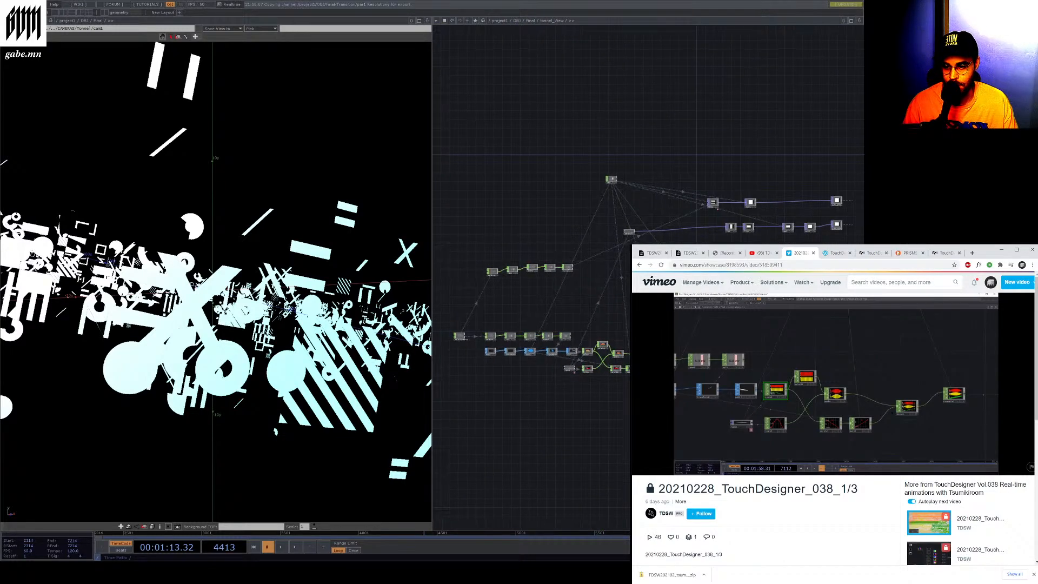
scroll(622, 390, up, 4)
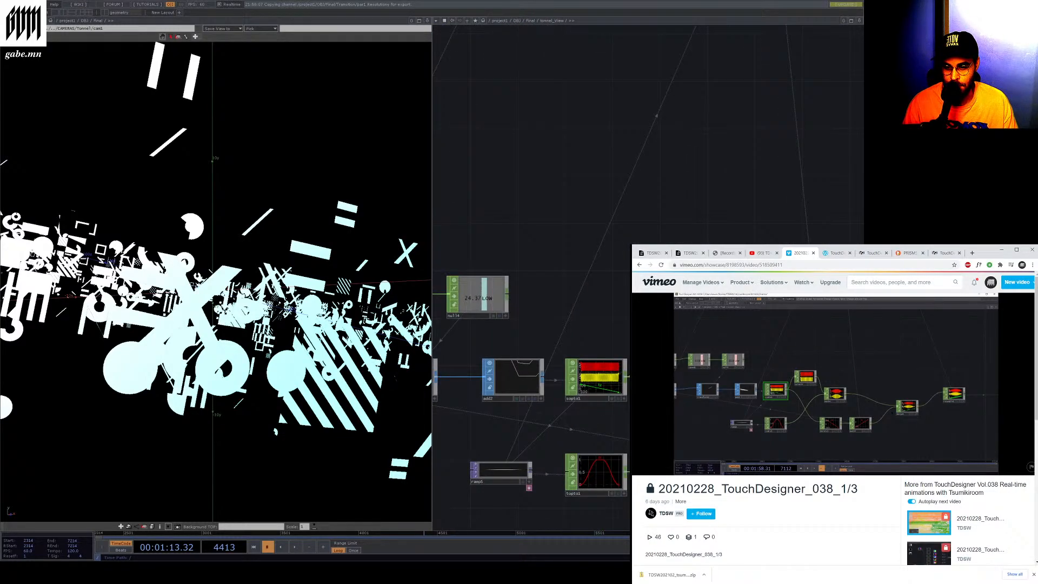
scroll(621, 389, down, 8)
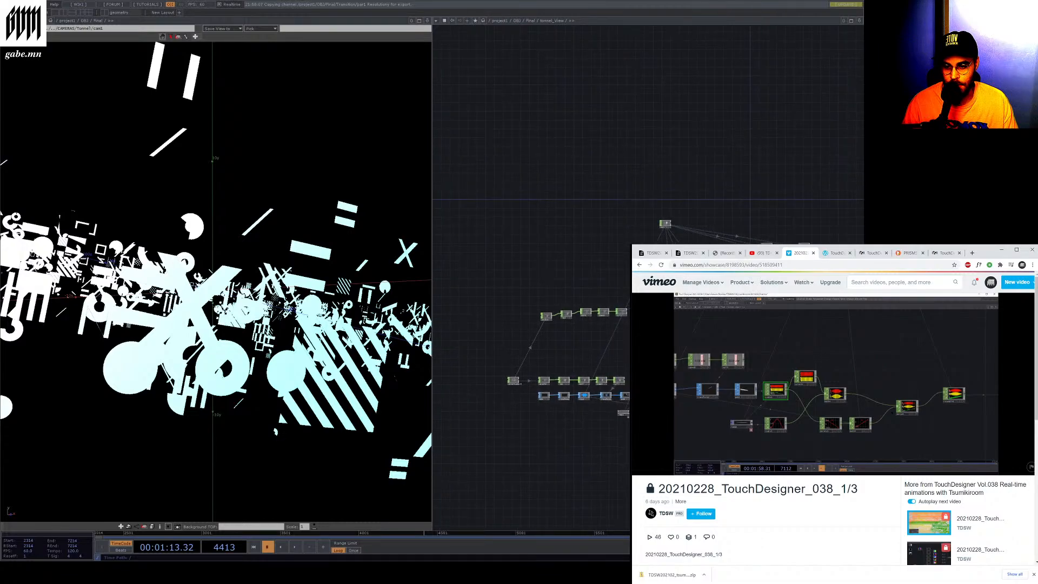
scroll(594, 383, down, 2)
scroll(622, 384, up, 8)
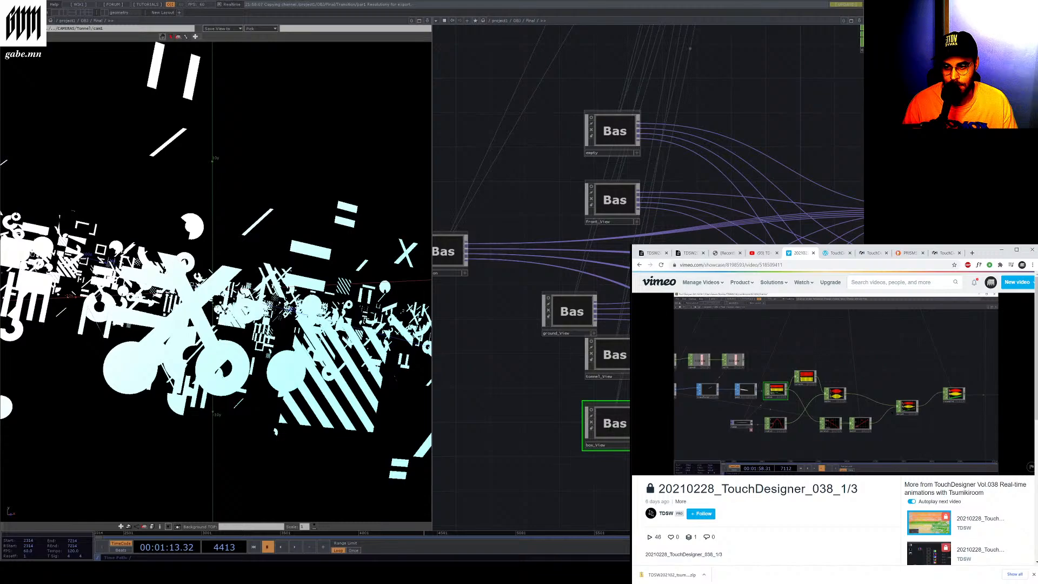
scroll(729, 189, down, 3)
scroll(647, 192, up, 5)
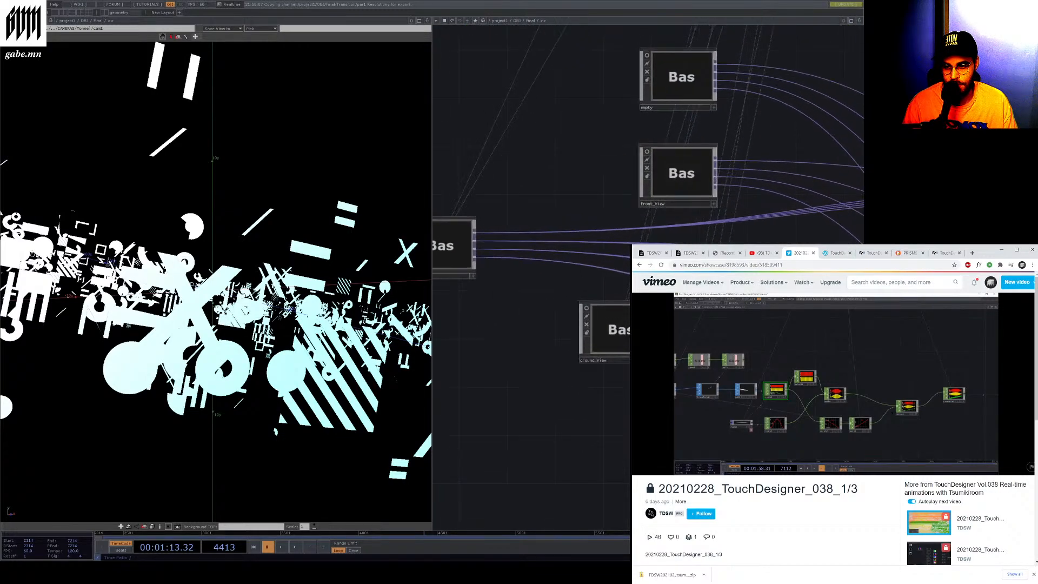
Select the front_view base component and open its parameters
click(647, 192)
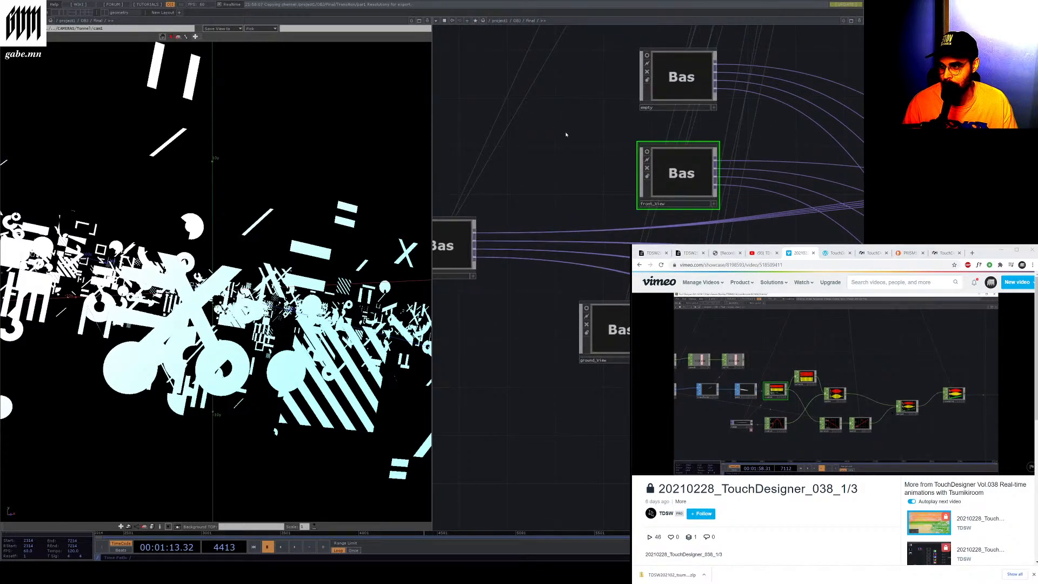
scroll(566, 134, up, 2)
key(p)
scroll(566, 133, down, 3)
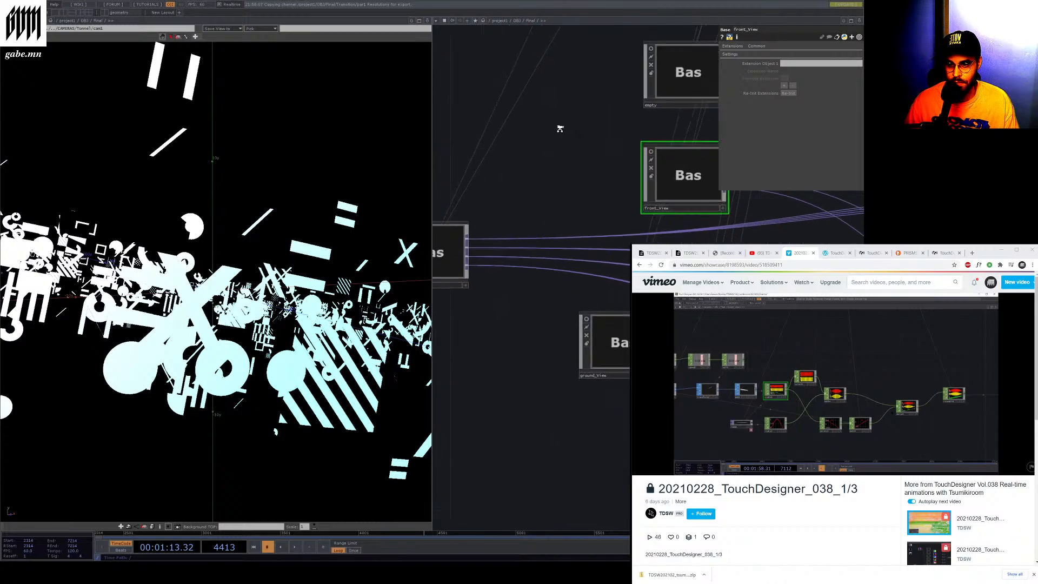
scroll(584, 134, down, 3)
scroll(656, 137, up, 3)
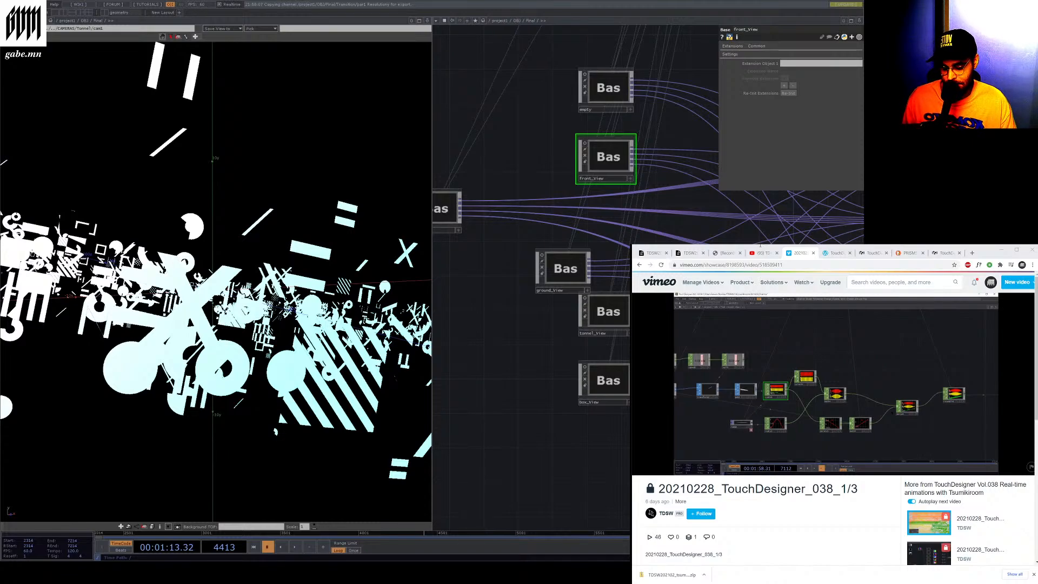
Open the Base COMP documentation page in a new browser tab from a pasted link
click(972, 253)
text(https://docs.derivative.ca/index.php?title=Base_COMP)
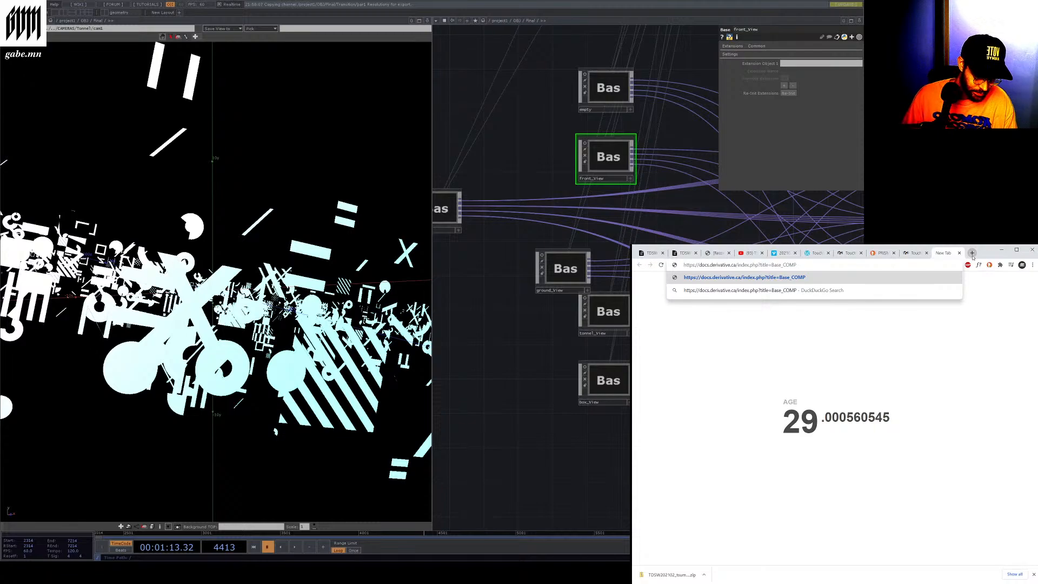
key(Return)
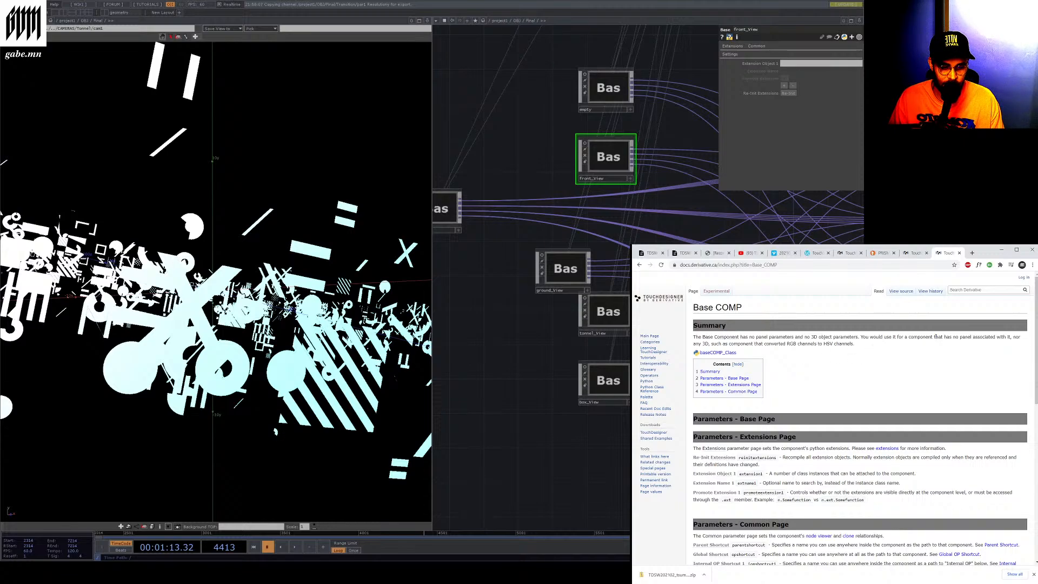
Read the Base COMP summary, highlighting the sentences describing when to use it
mouse_move(719, 344)
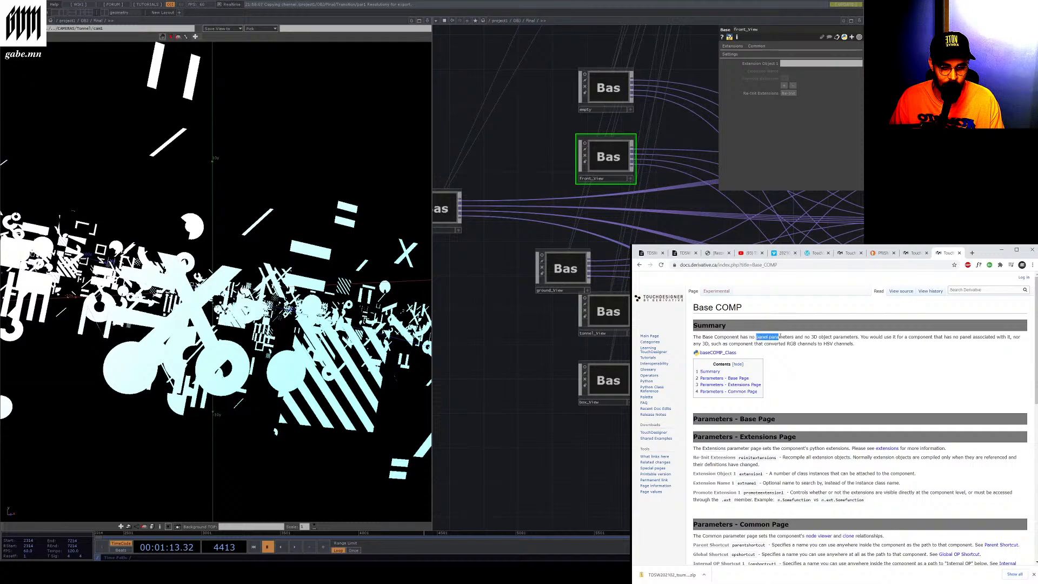
click(790, 338)
click(831, 337)
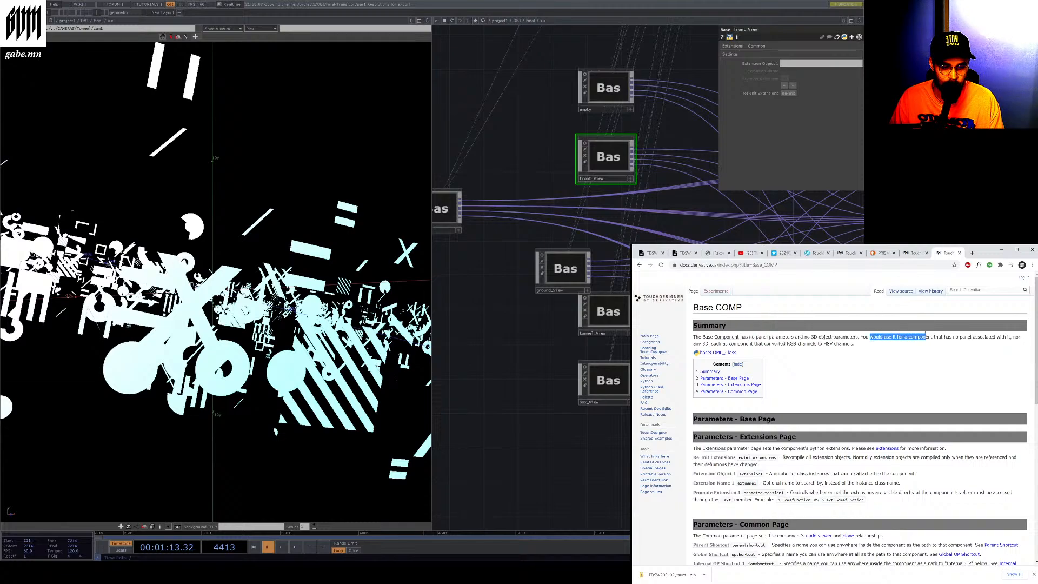
click(904, 337)
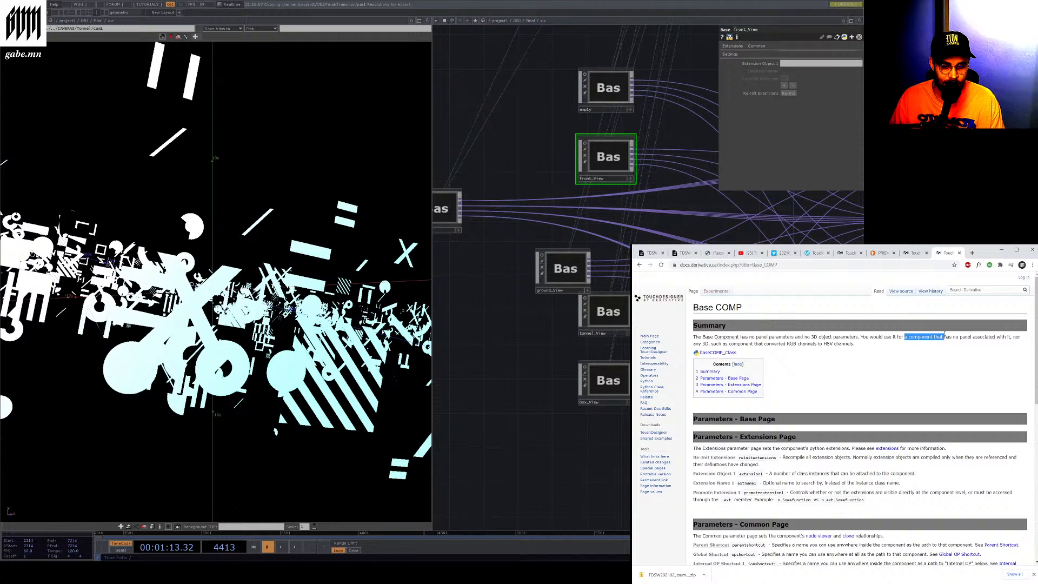
drag(944, 334, 1006, 334)
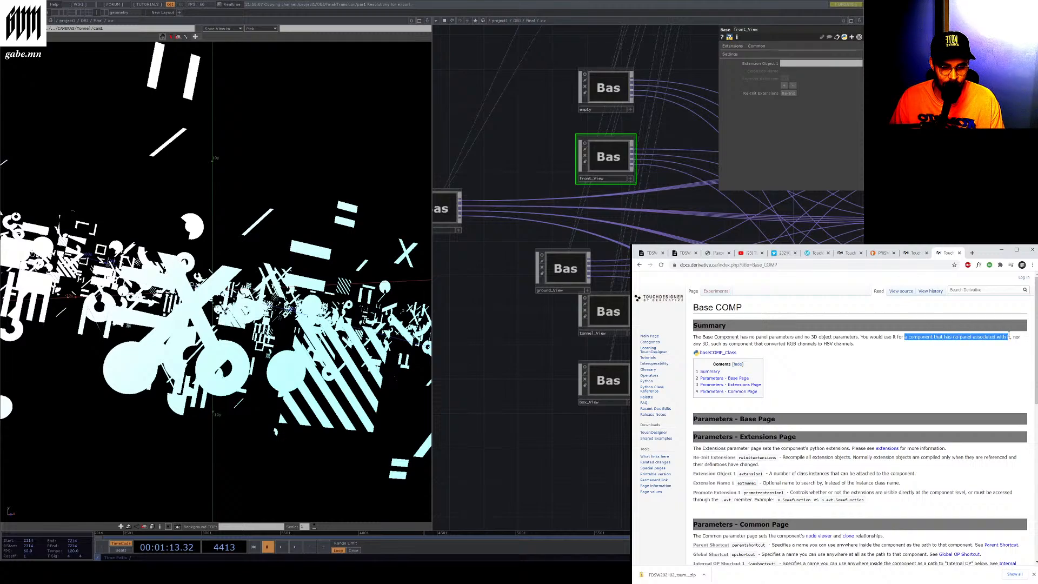
drag(716, 344, 757, 344)
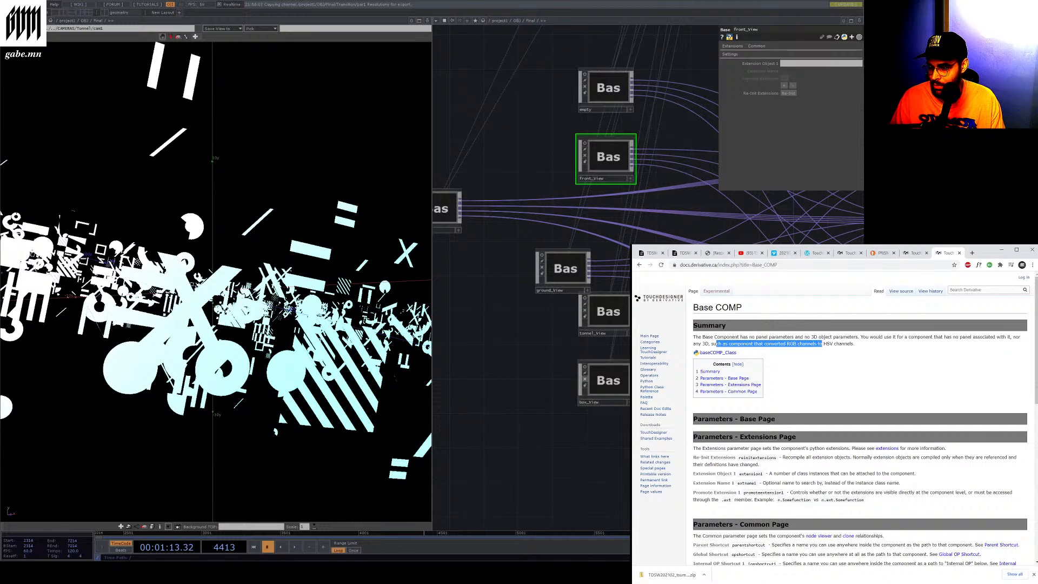
Enter the tunnel_view component's network and inspect the select1_sound CHOP's parameters
double_click(540, 280)
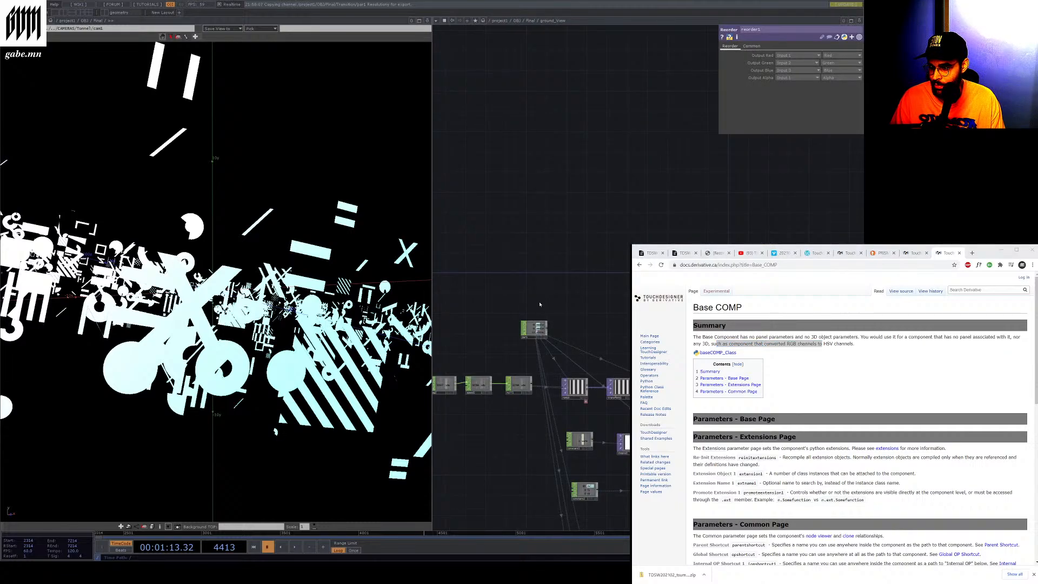
scroll(540, 304, down, 5)
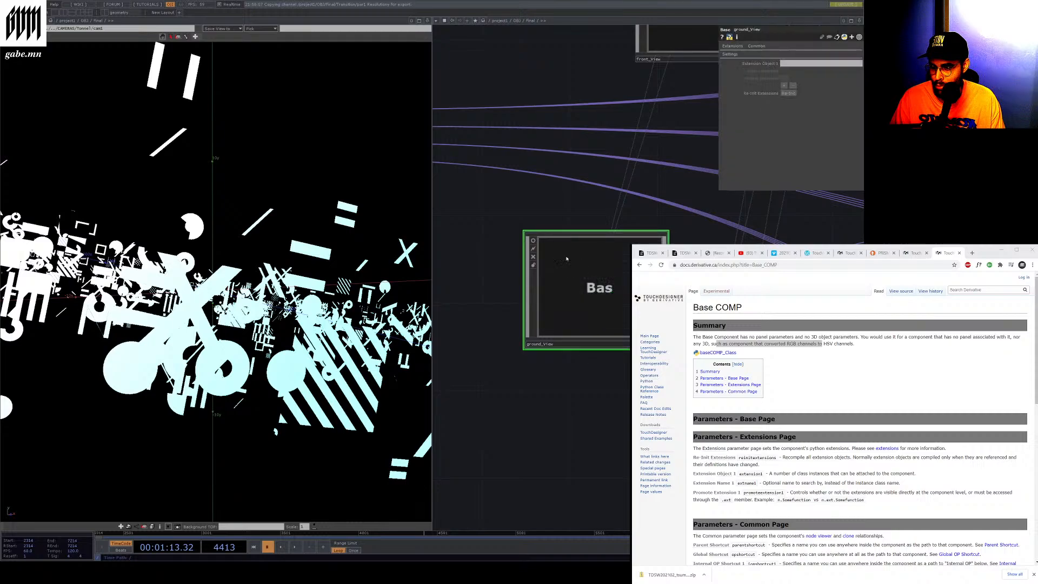
scroll(567, 259, down, 3)
scroll(519, 314, up, 8)
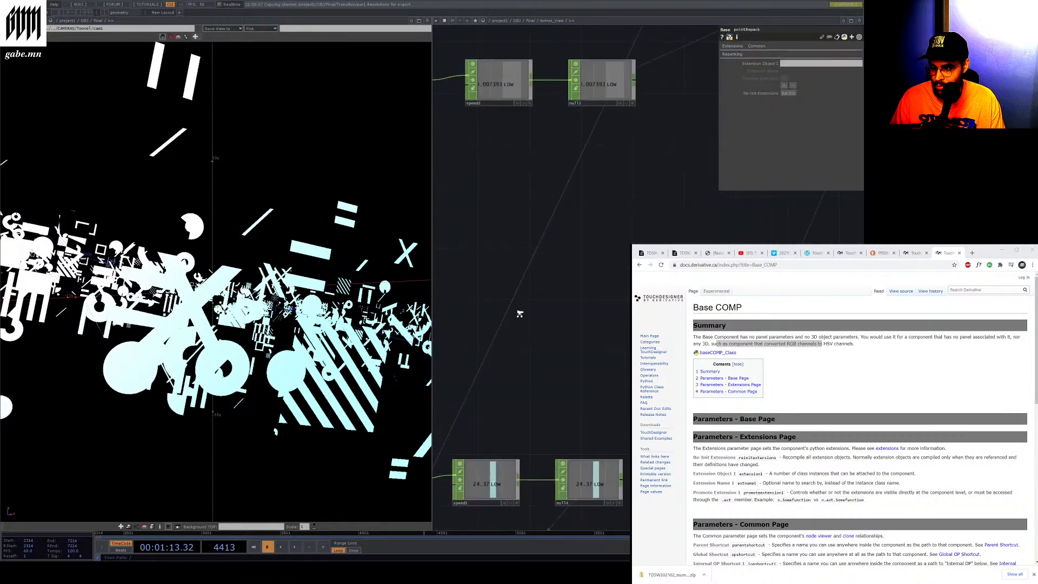
scroll(519, 314, down, 4)
scroll(523, 272, up, 6)
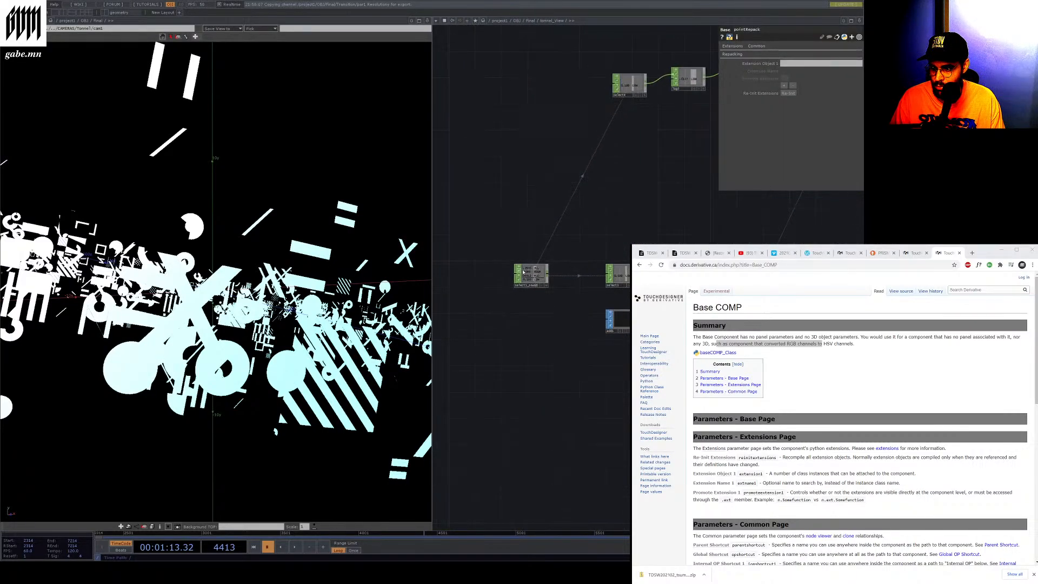
scroll(522, 272, up, 5)
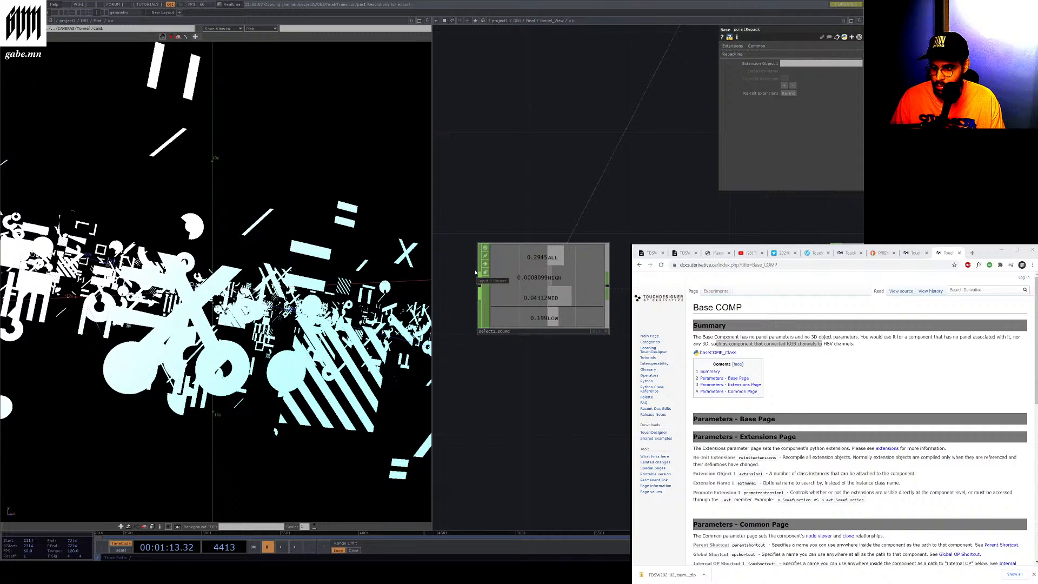
click(481, 295)
scroll(484, 307, down, 4)
scroll(485, 307, down, 3)
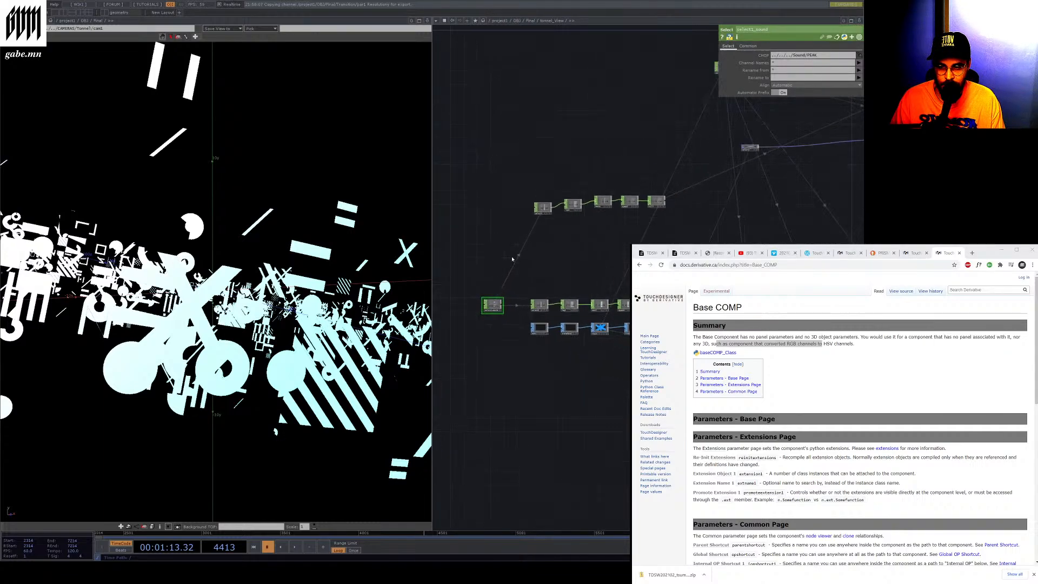
scroll(552, 176, up, 3)
scroll(549, 174, up, 3)
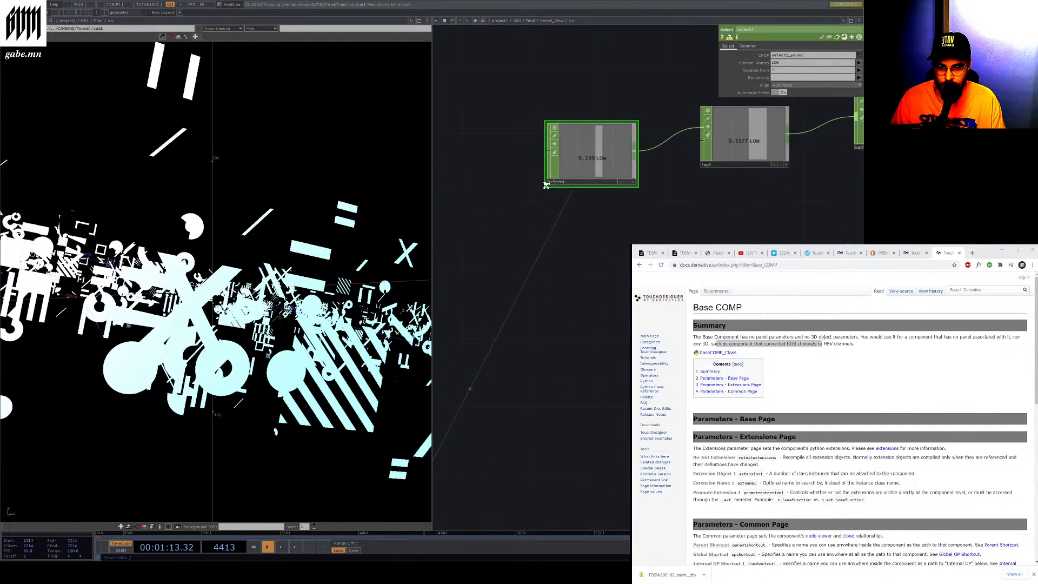
scroll(546, 182, down, 3)
Inspect the lag CHOP and the SOP to CHOP node in the tunnel_view network
click(670, 163)
scroll(533, 211, down, 4)
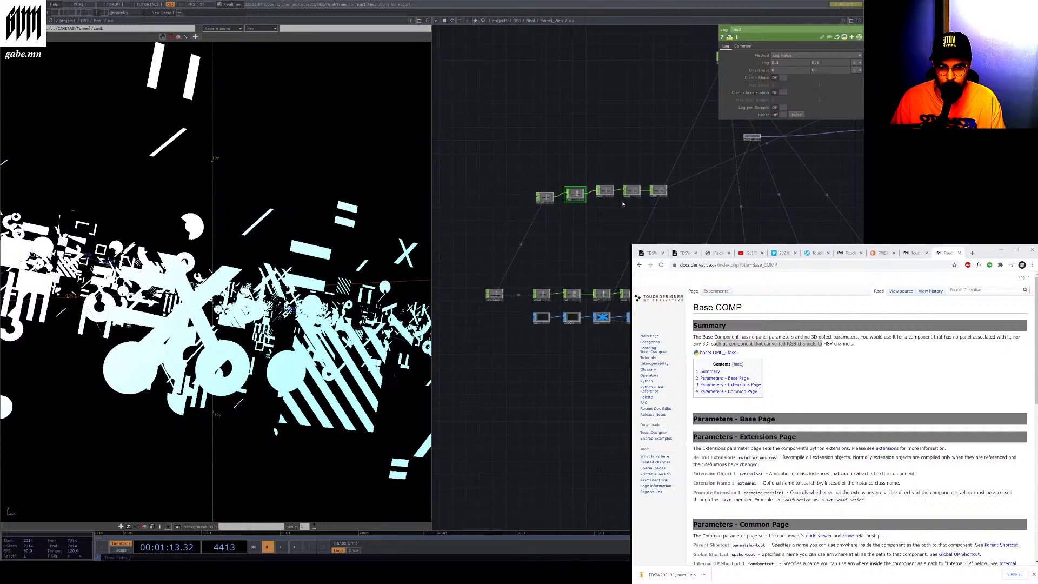
scroll(623, 204, up, 6)
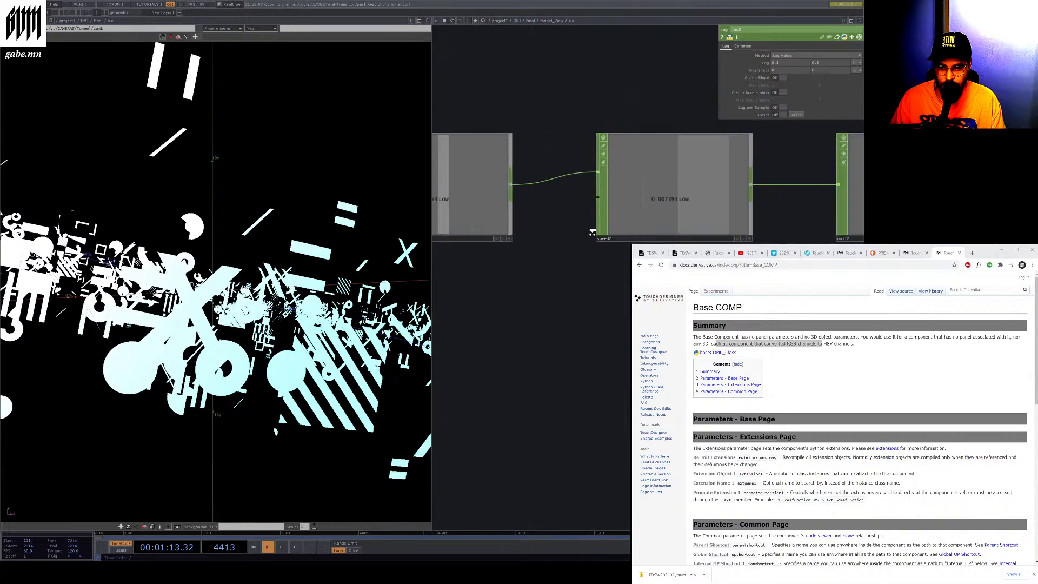
scroll(592, 232, down, 5)
scroll(573, 269, up, 5)
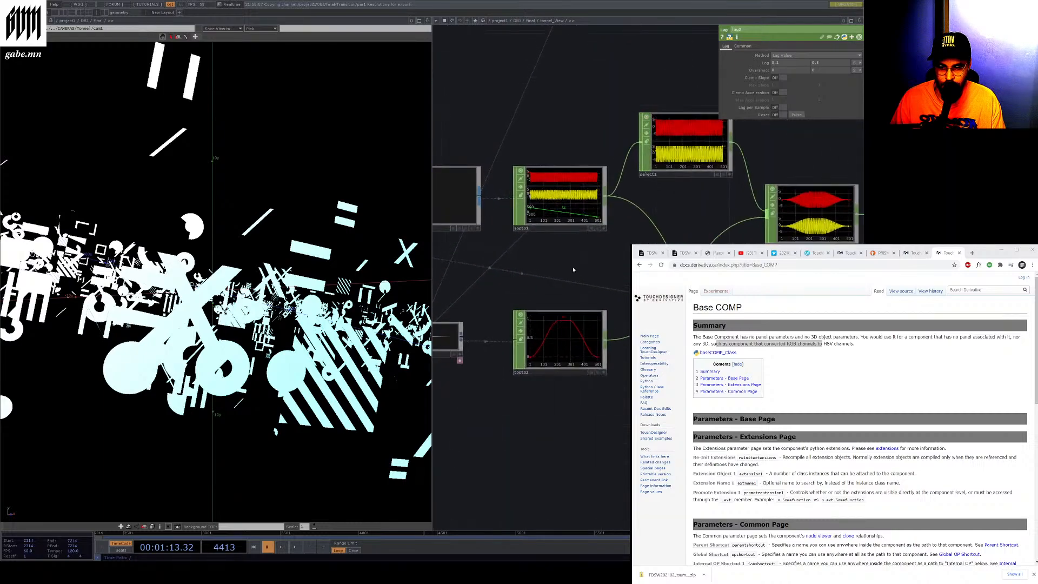
scroll(581, 257, down, 2)
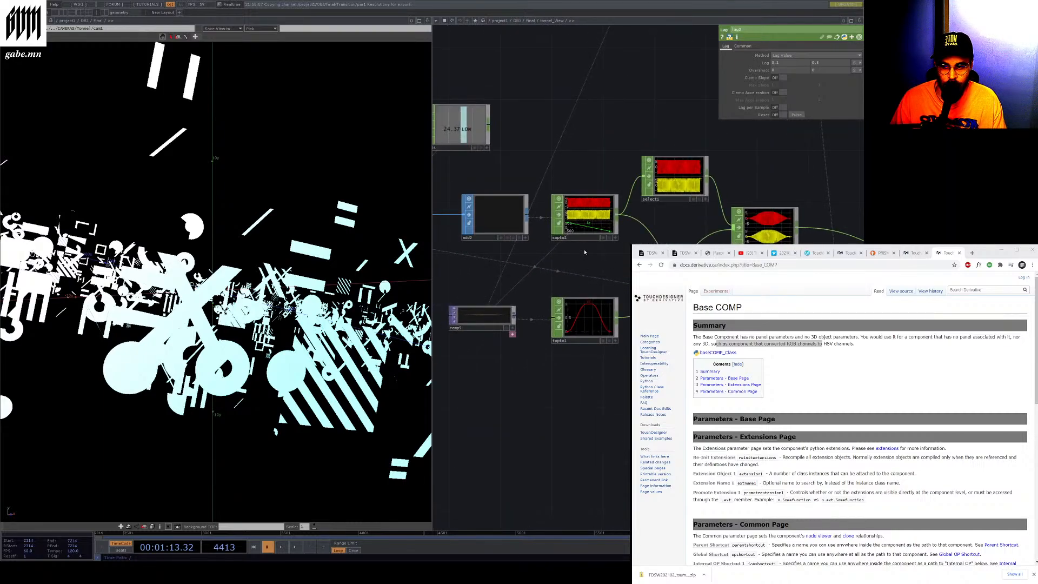
click(554, 228)
scroll(552, 229, down, 2)
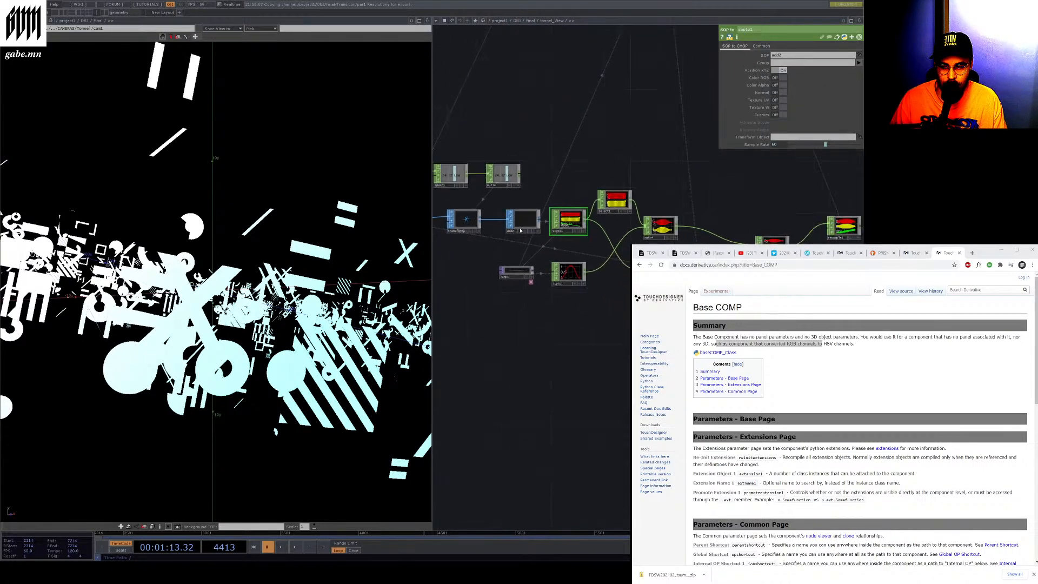
scroll(549, 233, up, 5)
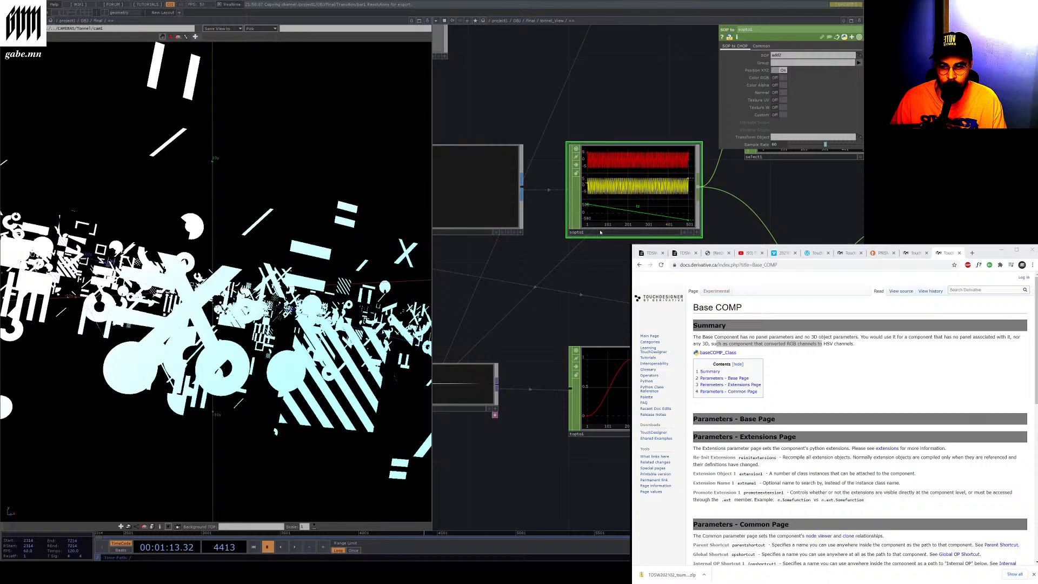
scroll(547, 235, down, 2)
scroll(670, 194, up, 3)
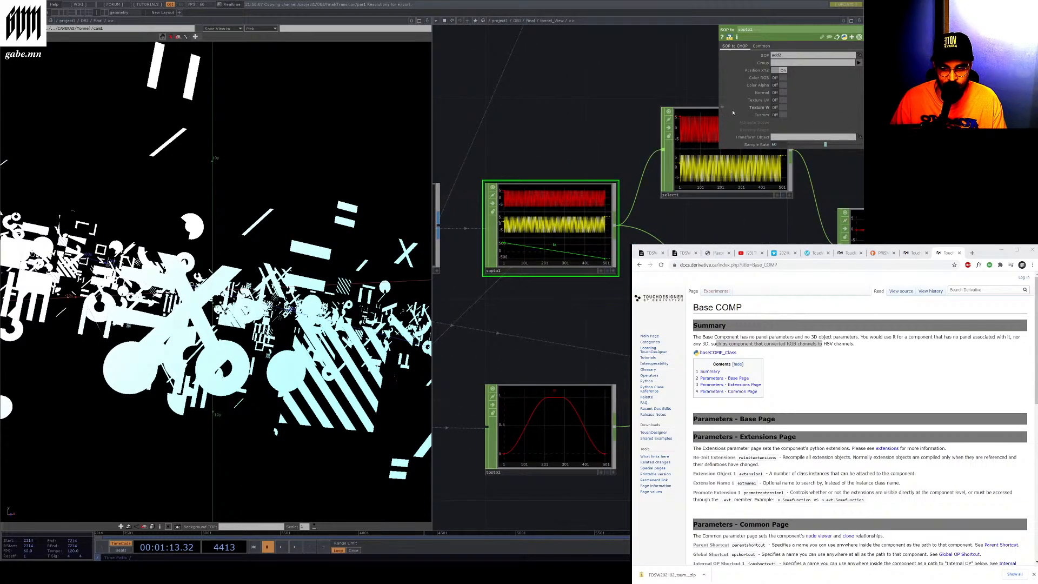
Play the timeline and browse the tunnel_view network's geometry, copy and transform nodes
click(293, 547)
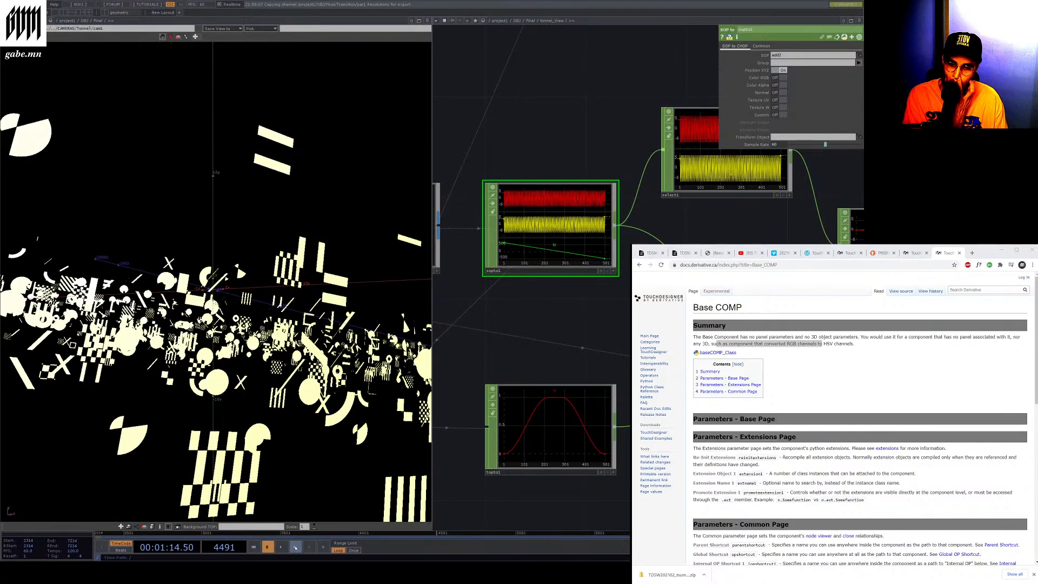
scroll(581, 317, down, 5)
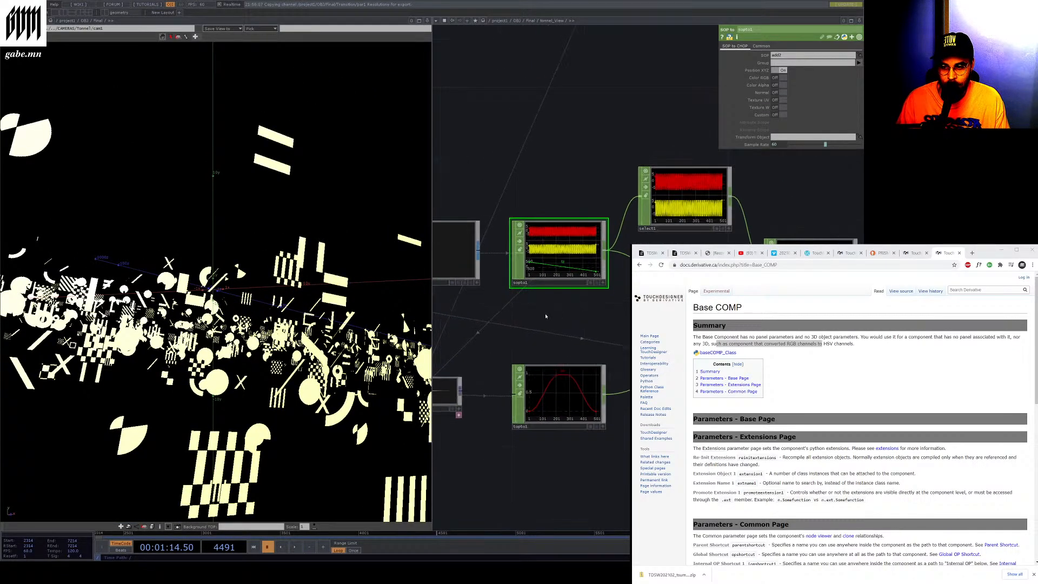
scroll(492, 308, up, 4)
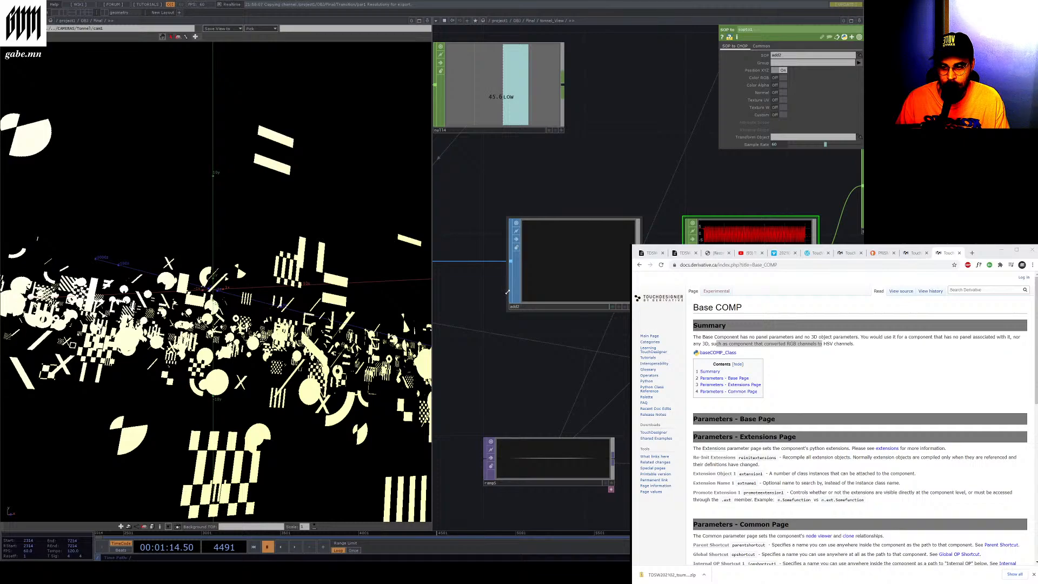
scroll(507, 292, down, 3)
scroll(492, 337, up, 5)
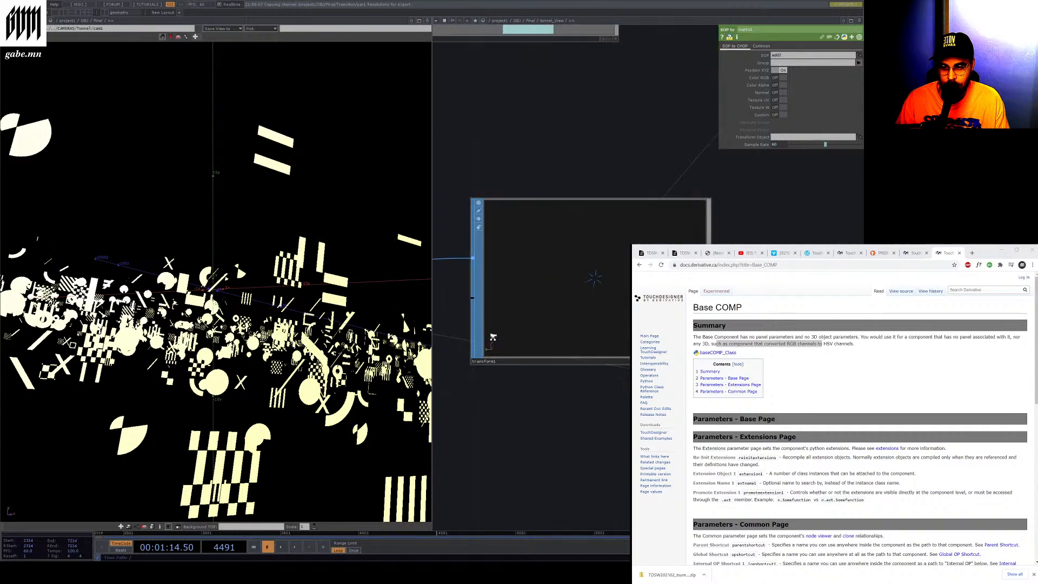
scroll(607, 275, up, 3)
scroll(616, 283, down, 6)
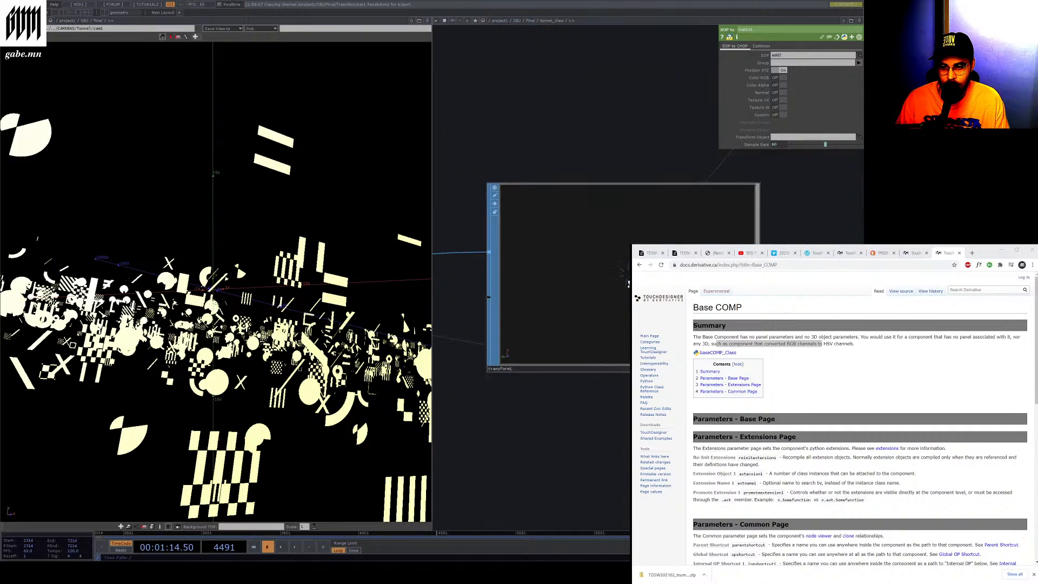
scroll(615, 283, up, 4)
scroll(615, 283, up, 5)
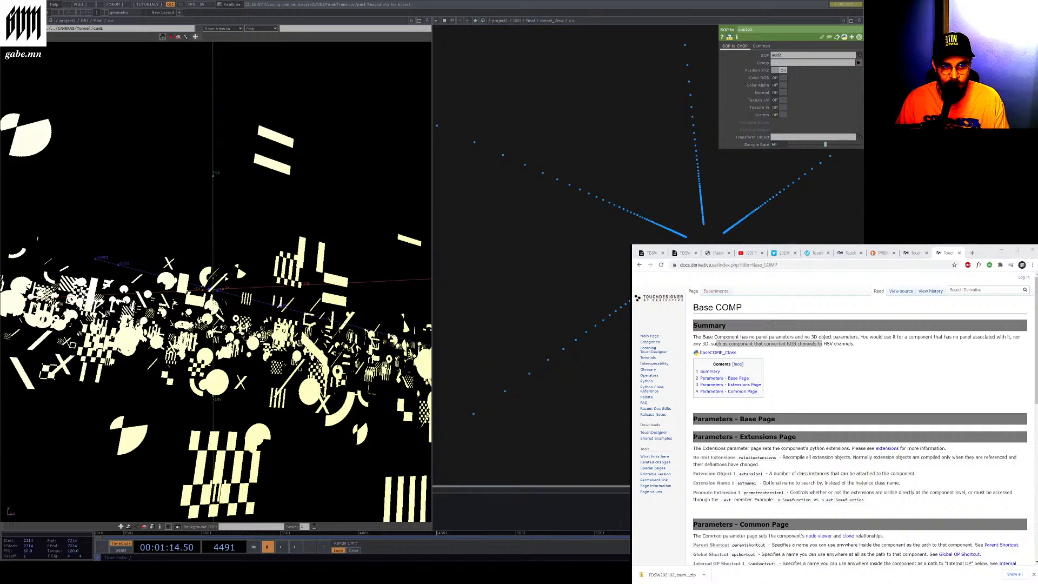
scroll(609, 273, down, 4)
scroll(610, 273, down, 3)
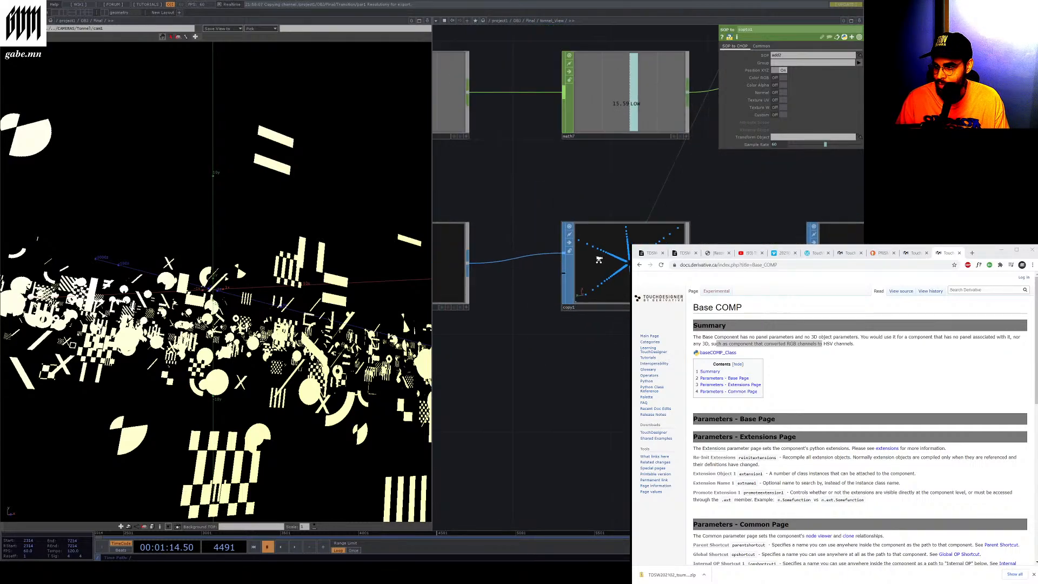
Expand the network pane, examine the copy and transform chain, and select the ramp TOP
click(55, 13)
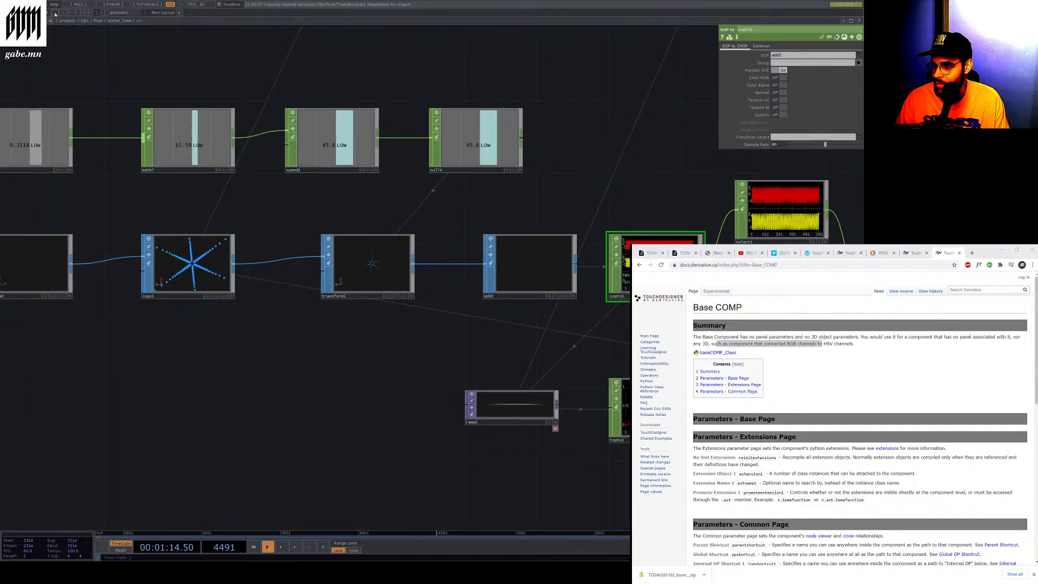
scroll(171, 247, up, 5)
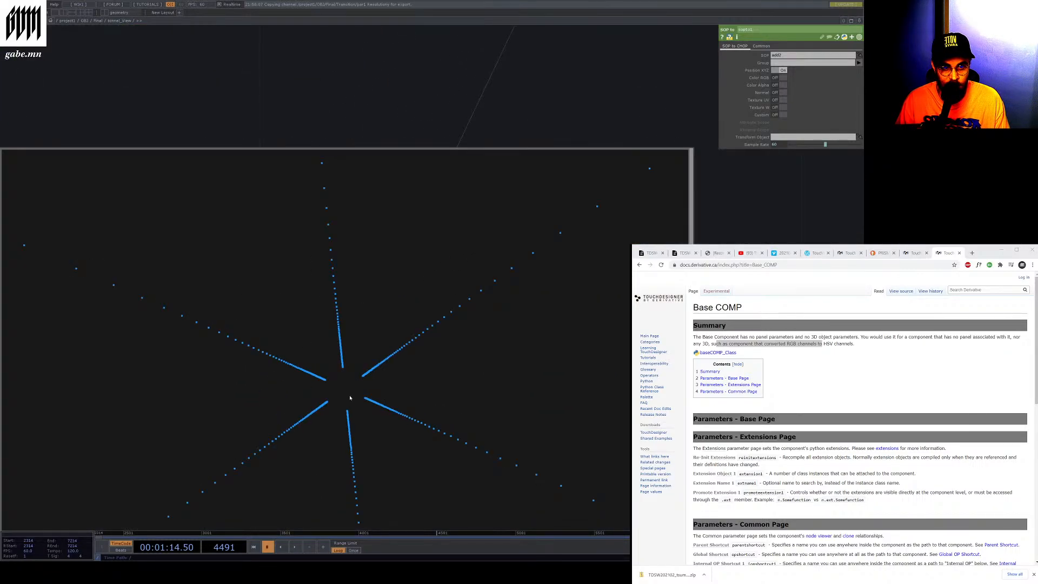
scroll(344, 409, down, 5)
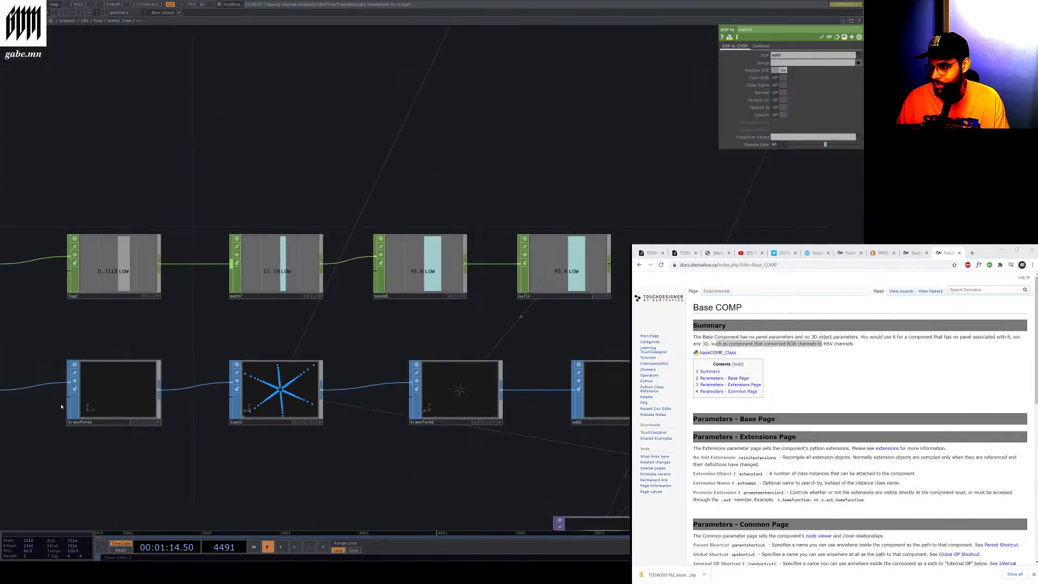
scroll(336, 403, down, 2)
scroll(142, 412, up, 5)
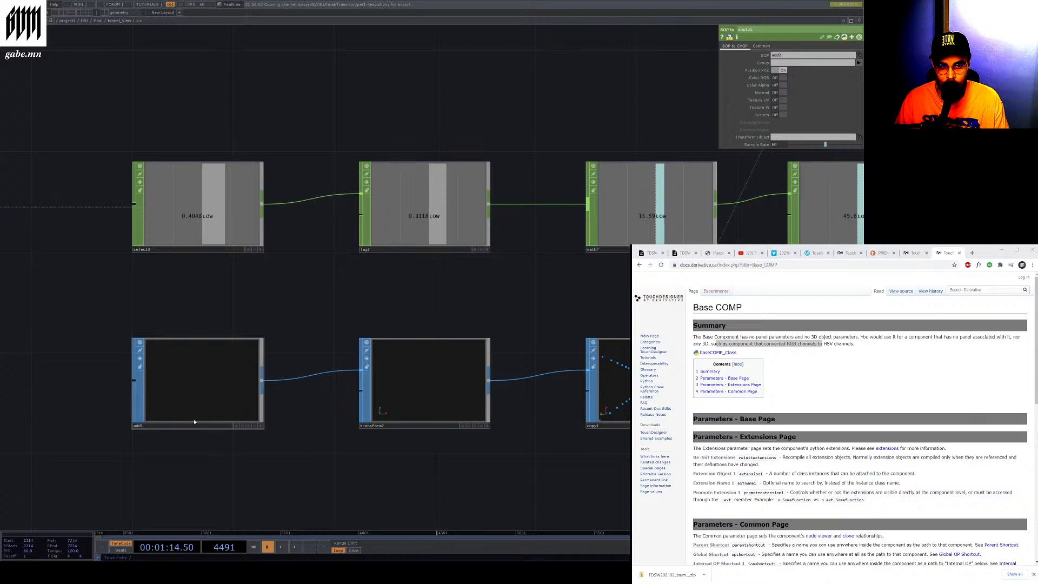
scroll(136, 421, up, 3)
scroll(324, 406, down, 6)
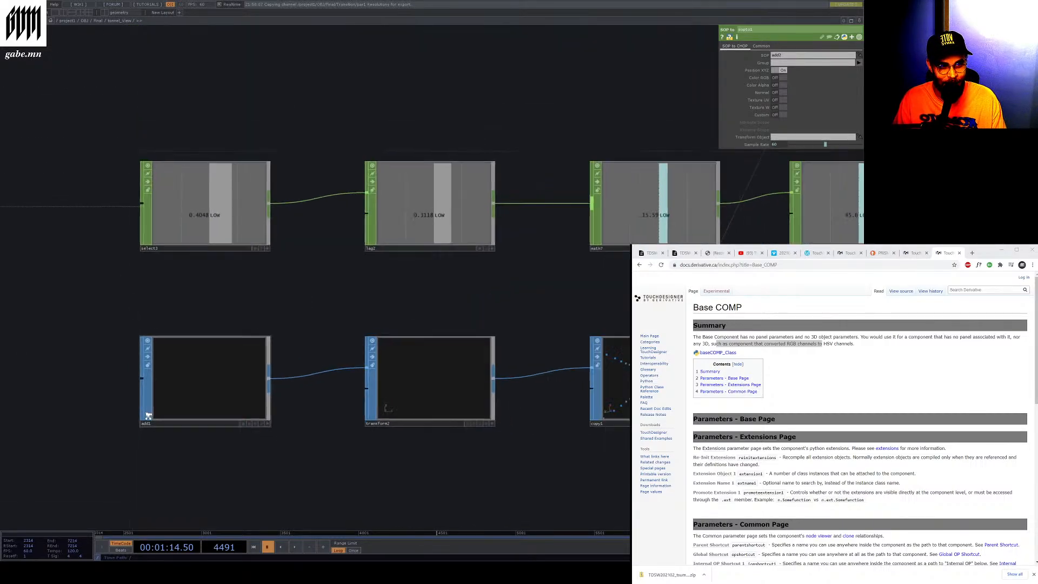
scroll(441, 434, up, 6)
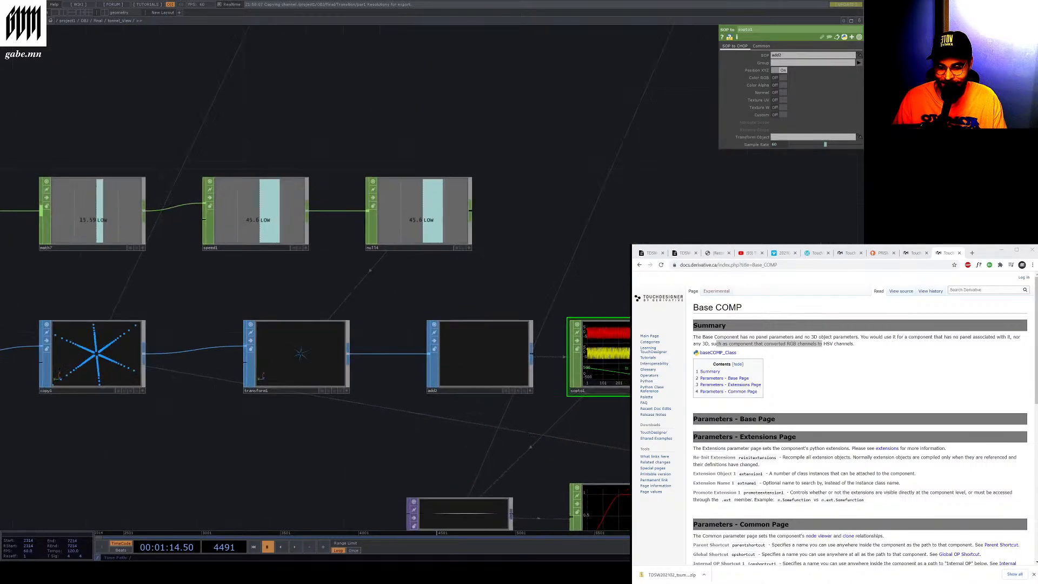
click(441, 432)
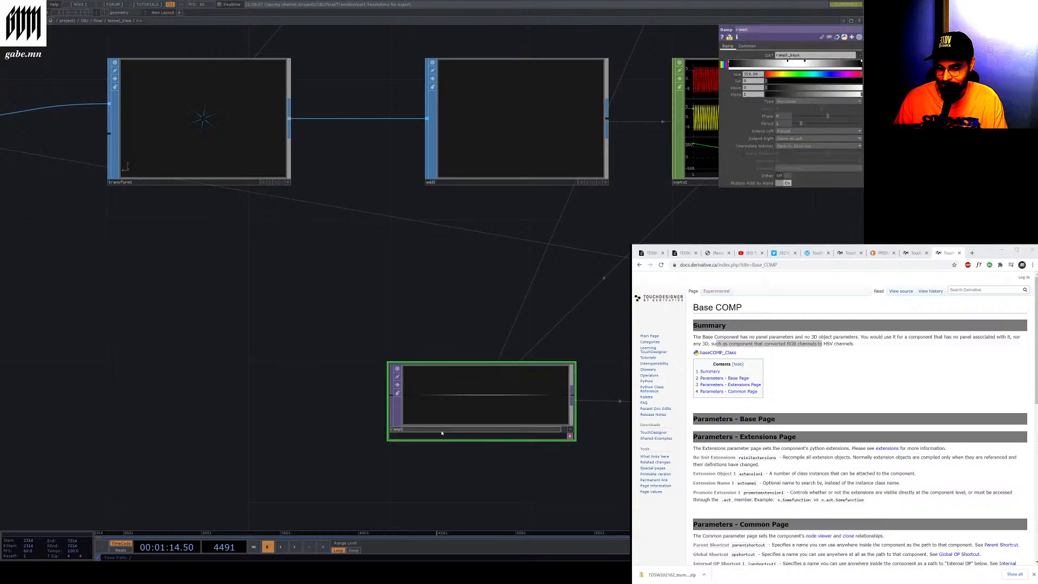
Browse the tunnel_view network and select the add SOP and the copy SOP to view their parameters
scroll(432, 427, down, 5)
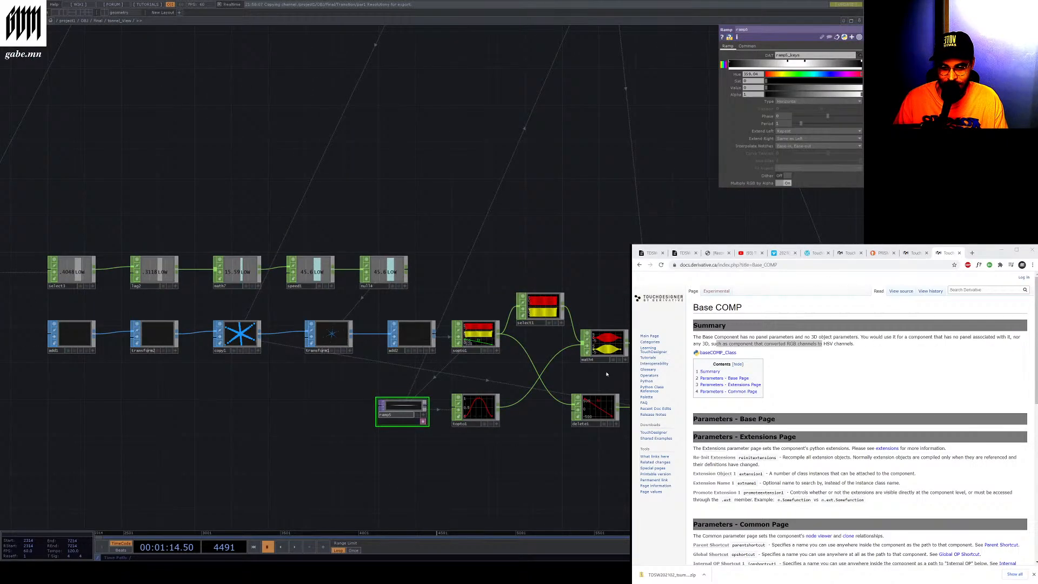
scroll(535, 387, up, 3)
scroll(492, 381, down, 3)
drag(349, 351, 433, 354)
scroll(89, 345, up, 1)
drag(89, 345, 248, 356)
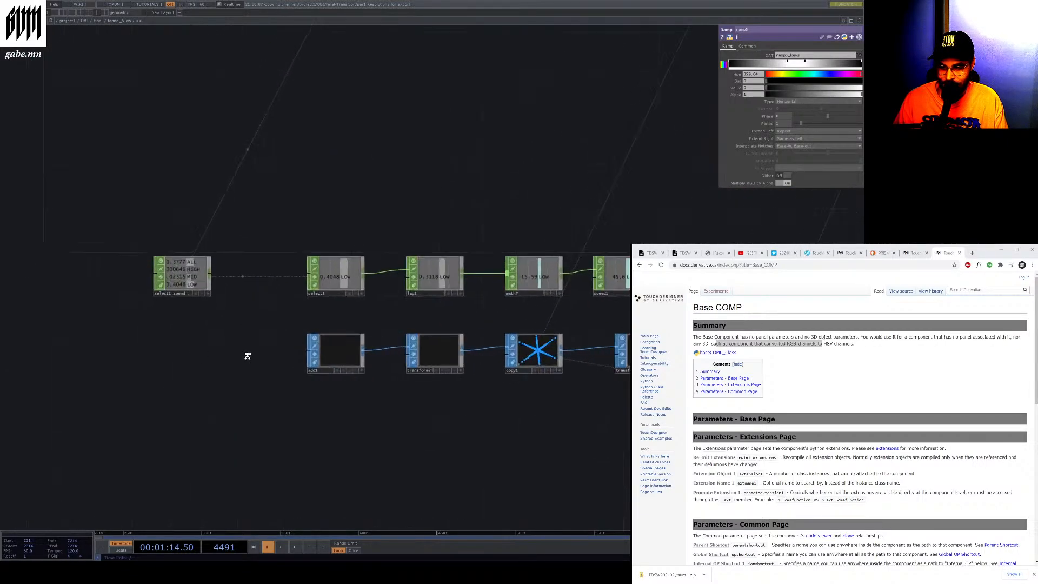
scroll(306, 366, up, 4)
click(314, 366)
scroll(312, 366, down, 2)
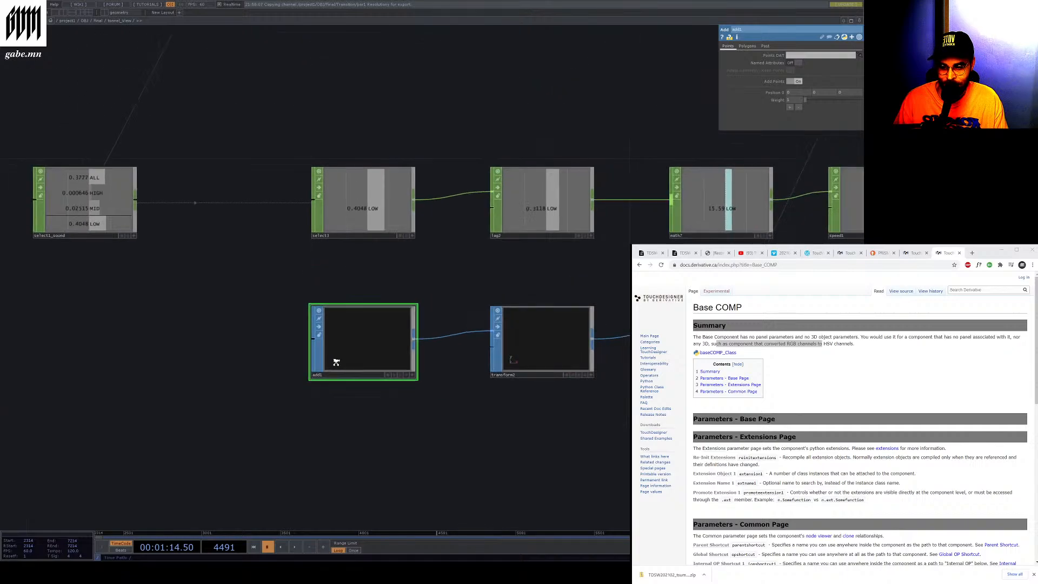
scroll(541, 354, up, 5)
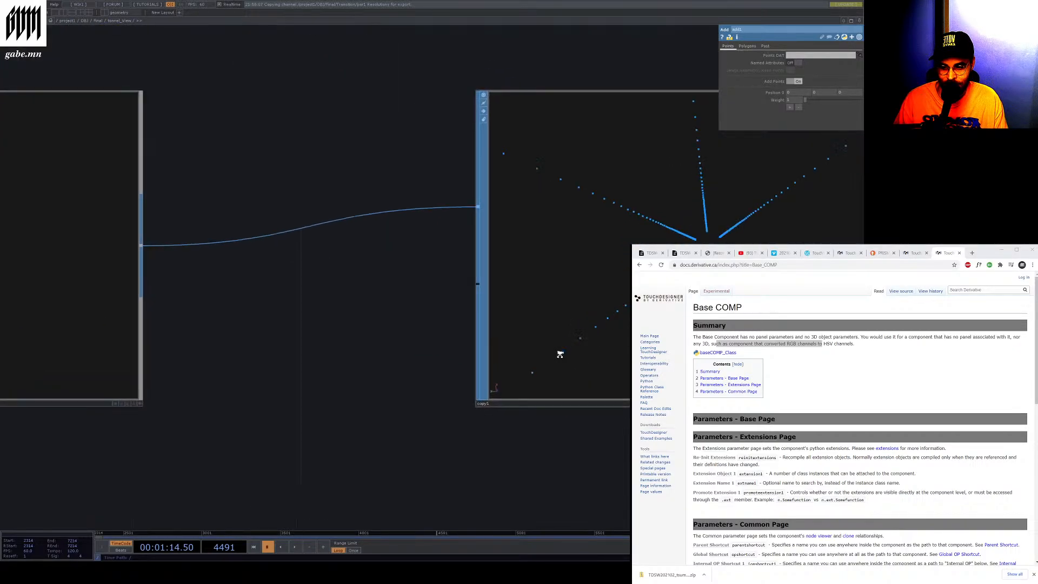
scroll(514, 361, up, 4)
click(457, 365)
scroll(354, 360, down, 4)
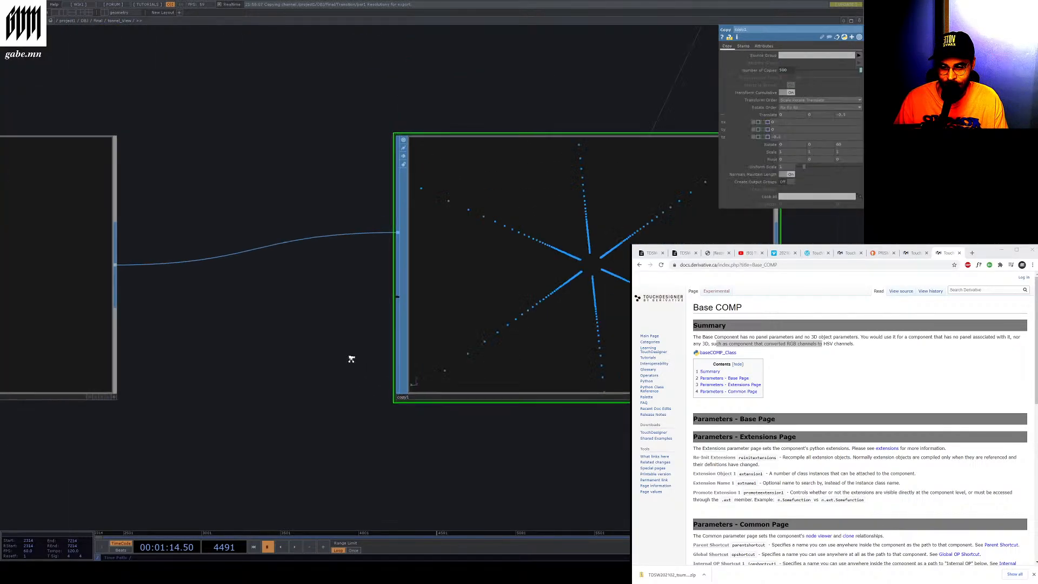
scroll(351, 359, down, 5)
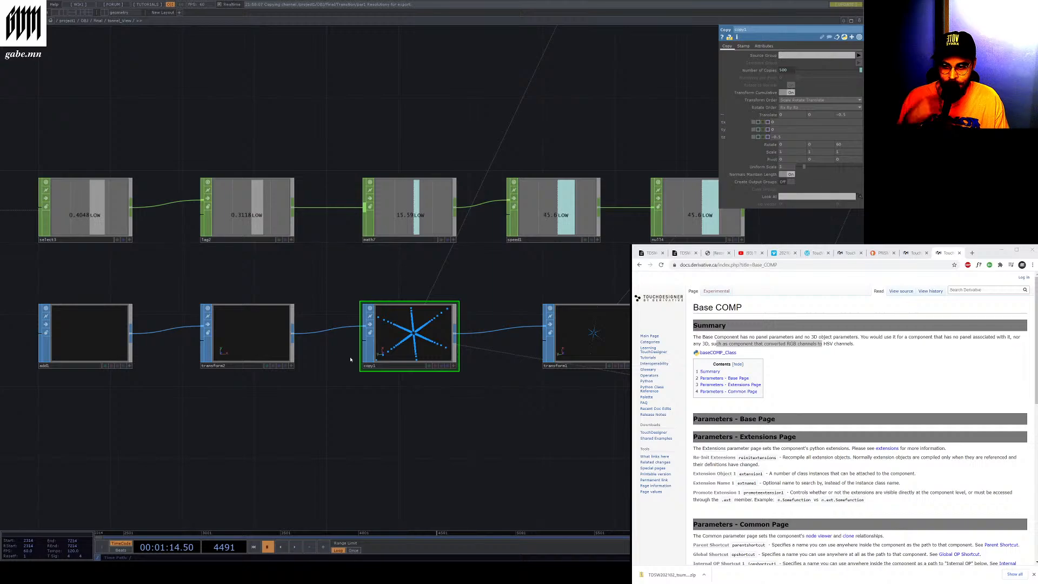
scroll(350, 359, down, 4)
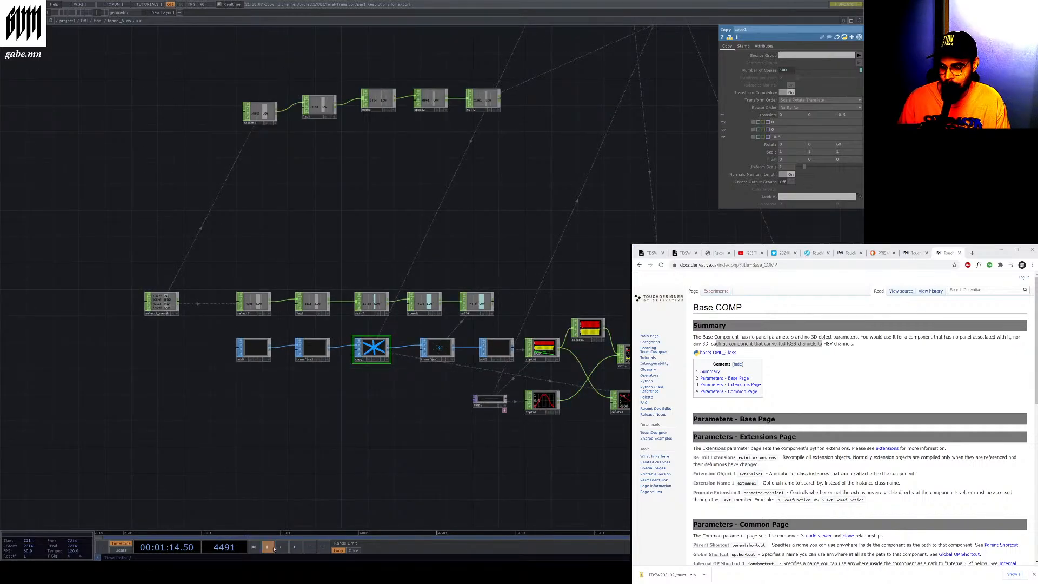
Play the timeline and zoom through the network to examine the CHOP viewers of the switch, math and select nodes
click(297, 547)
scroll(330, 357, up, 6)
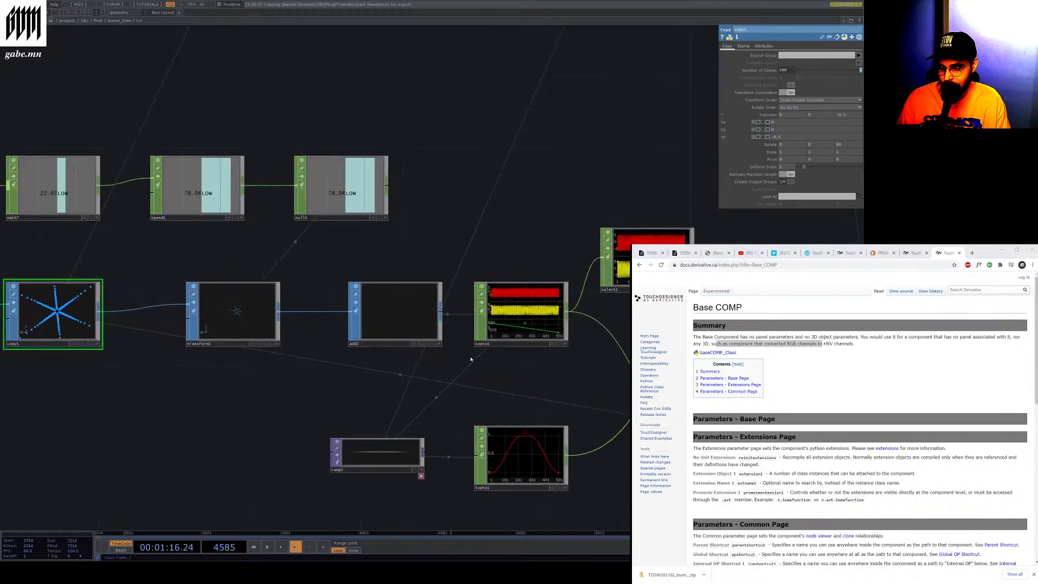
scroll(179, 327, up, 5)
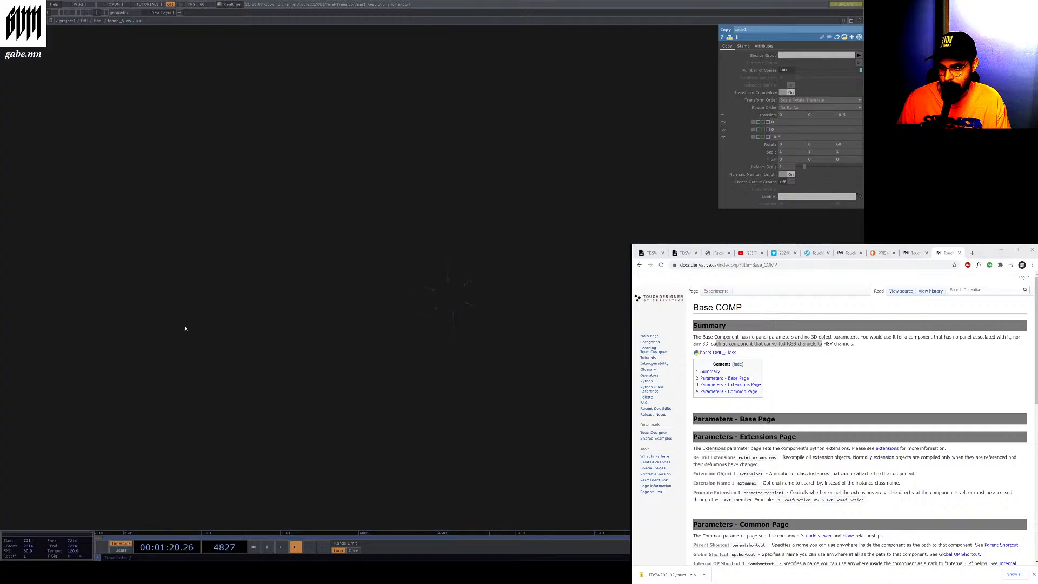
scroll(373, 324, down, 10)
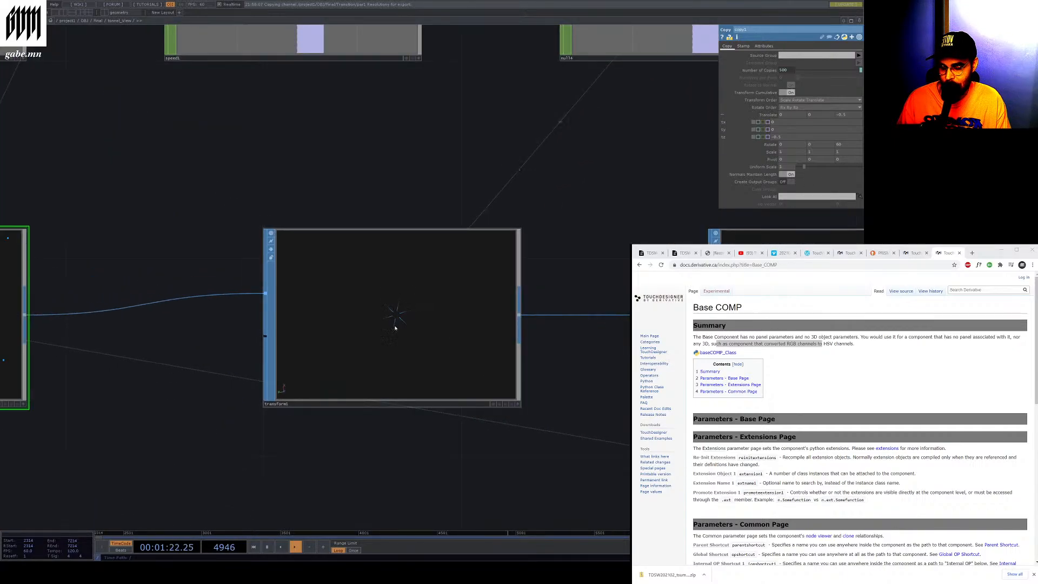
scroll(328, 321, down, 3)
scroll(401, 381, up, 4)
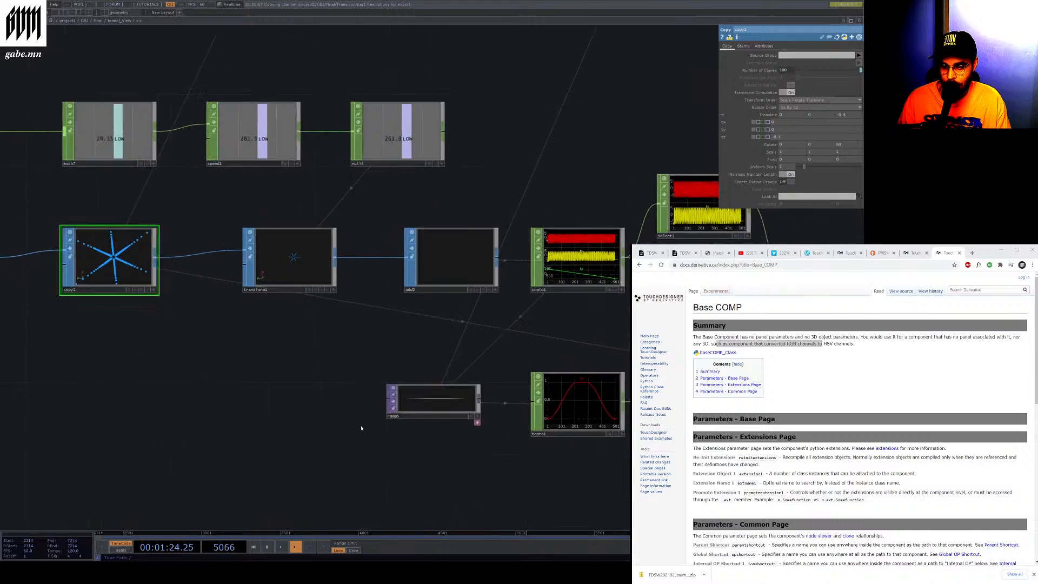
scroll(435, 403, down, 4)
scroll(540, 395, up, 3)
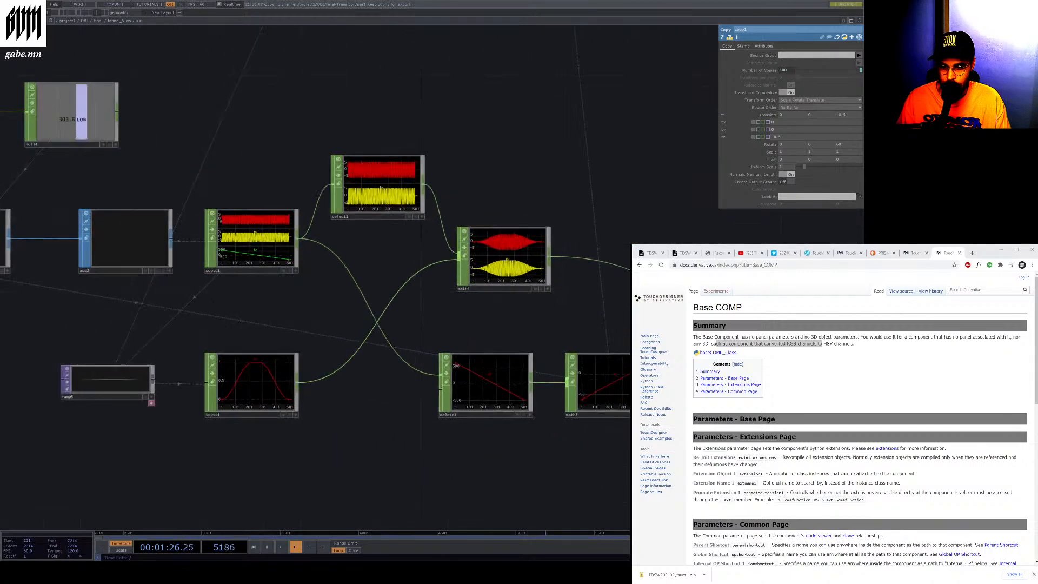
scroll(371, 297, up, 8)
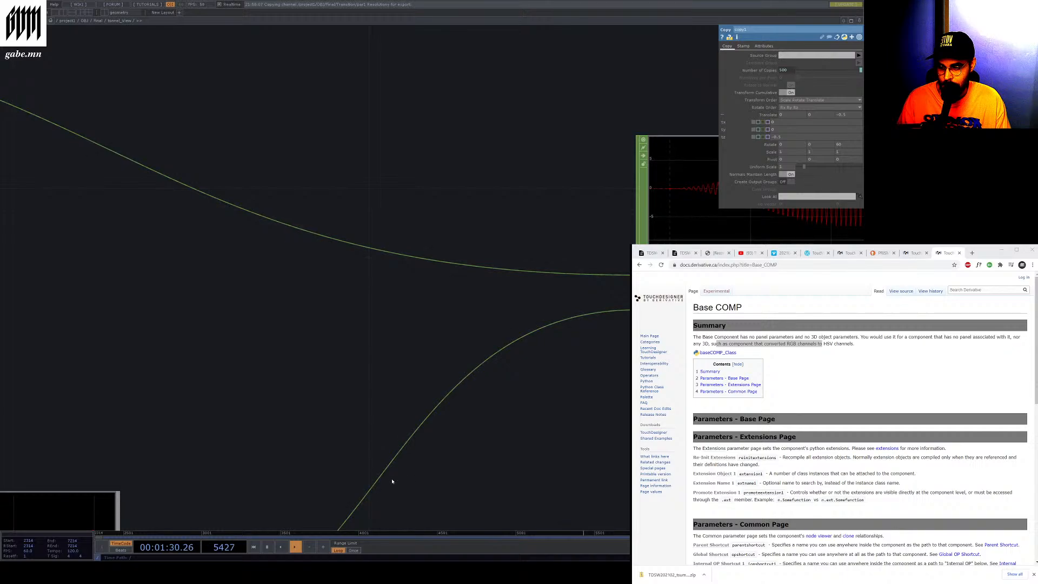
scroll(360, 397, down, 5)
scroll(439, 365, up, 6)
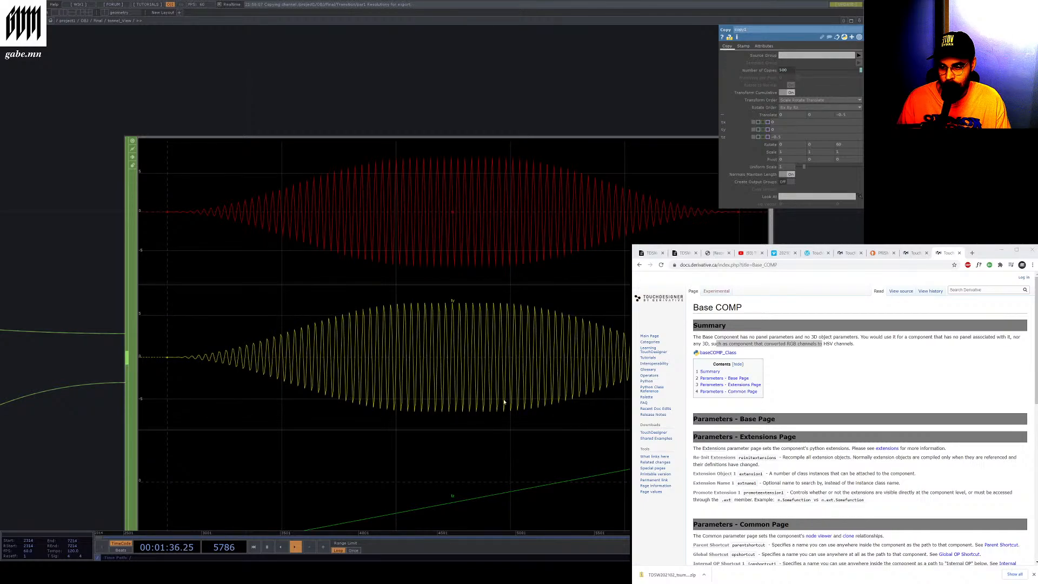
scroll(503, 402, down, 5)
scroll(373, 414, up, 3)
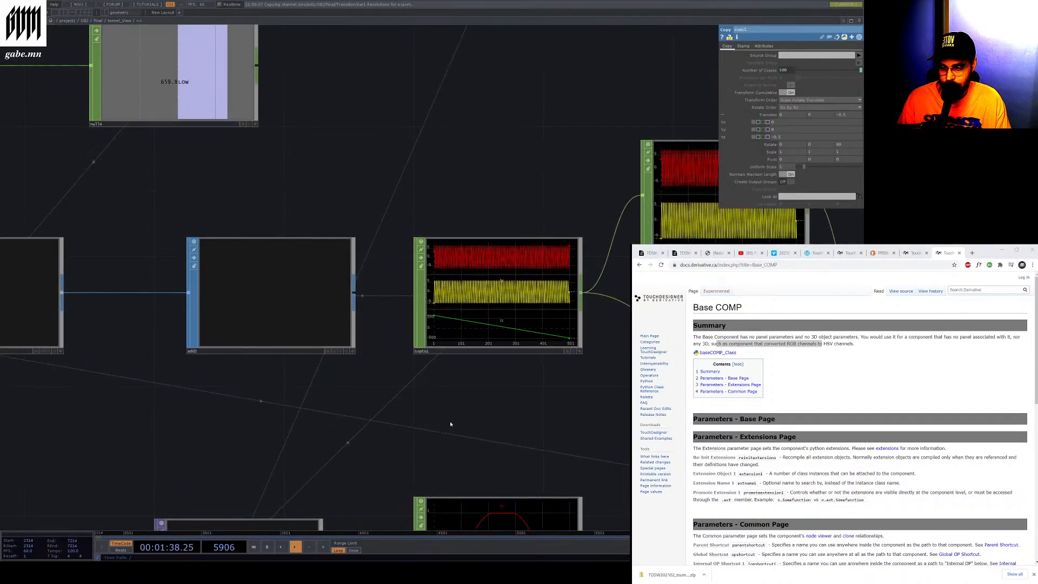
scroll(430, 324, up, 6)
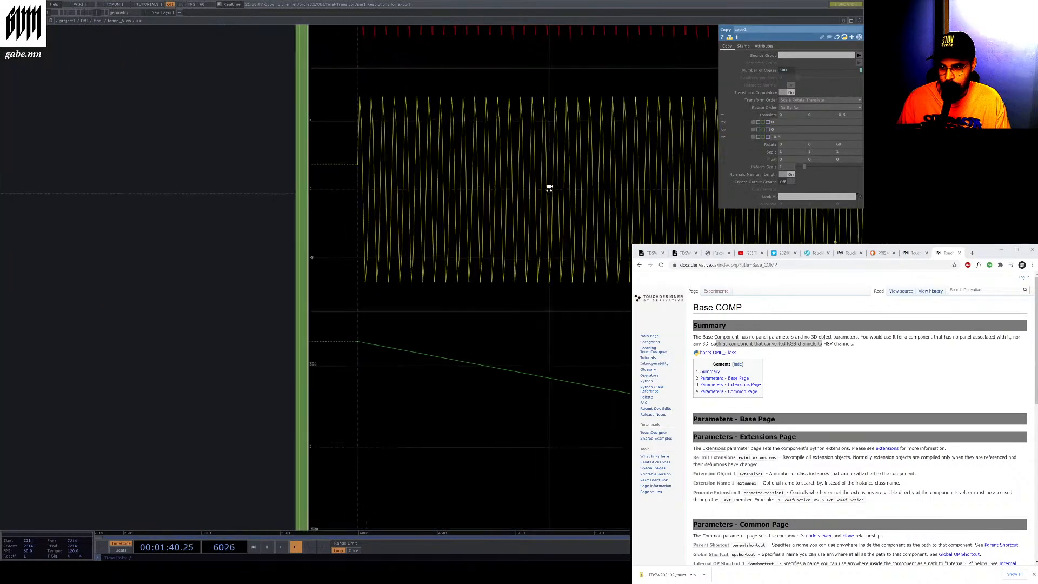
scroll(548, 188, up, 2)
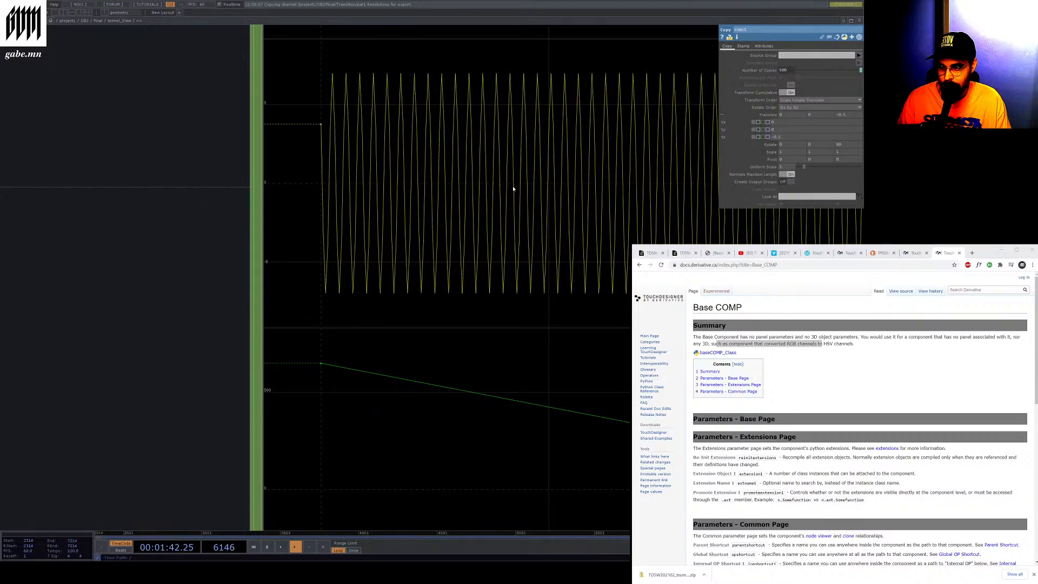
scroll(238, 172, down, 3)
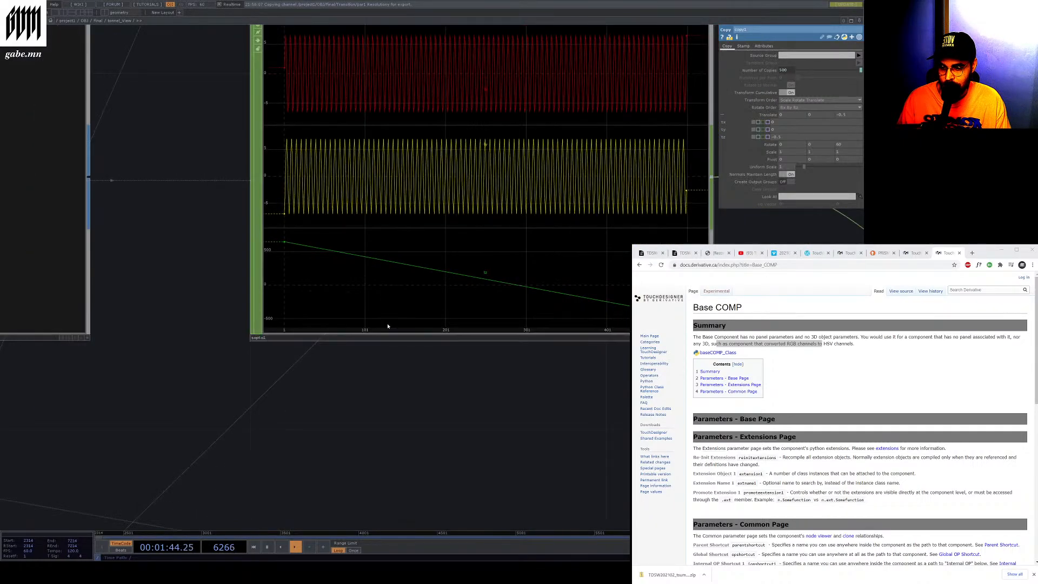
scroll(387, 326, down, 1)
scroll(468, 158, up, 5)
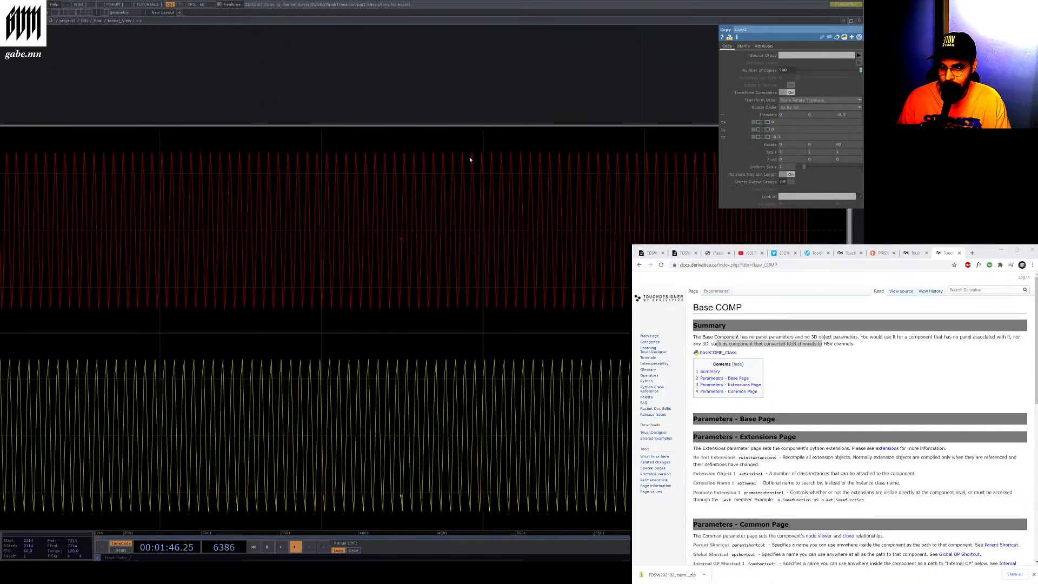
scroll(471, 160, down, 1)
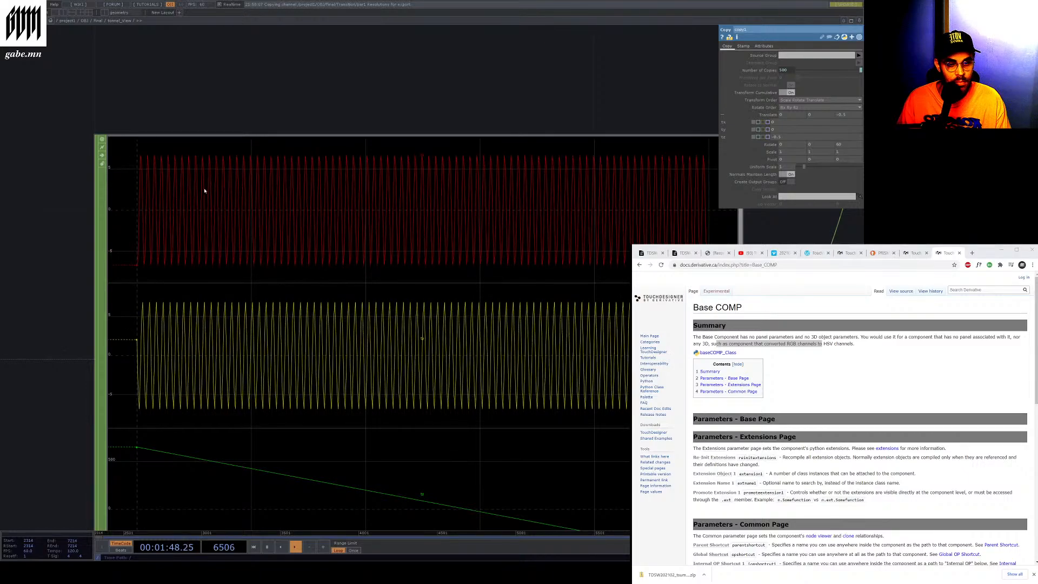
scroll(204, 190, down, 2)
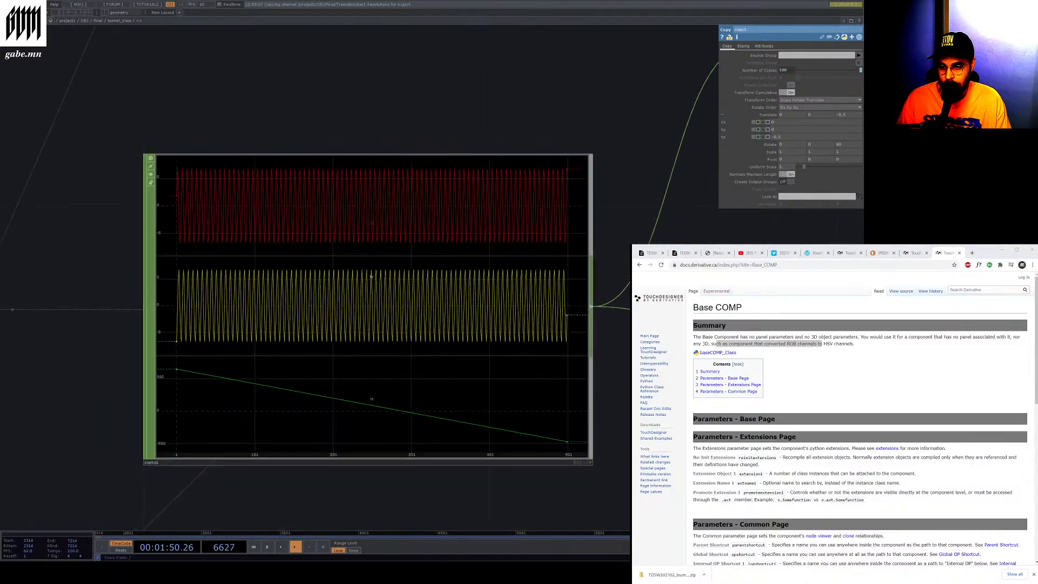
scroll(739, 289, down, 4)
scroll(739, 290, up, 5)
scroll(738, 289, down, 2)
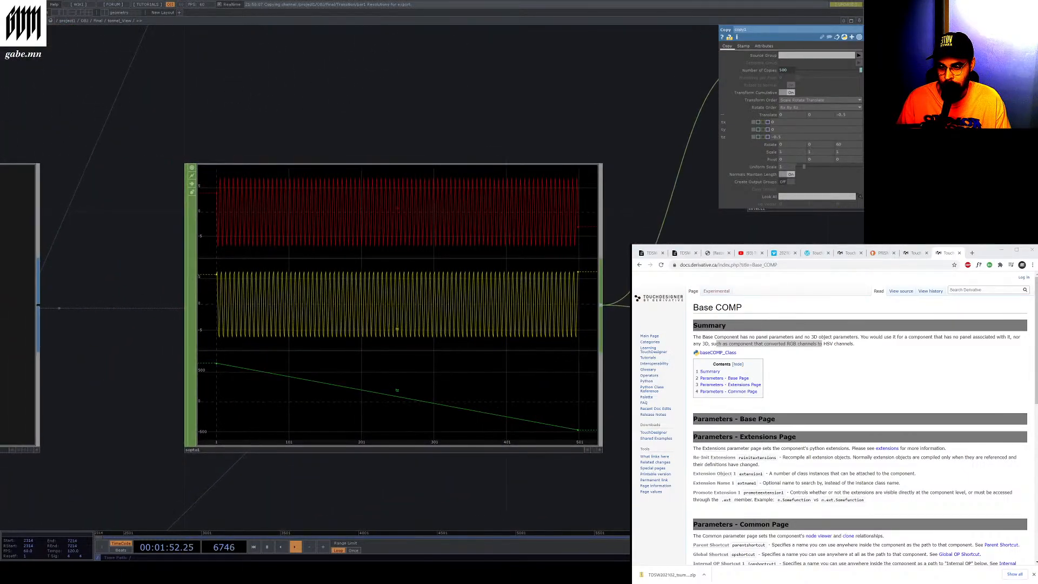
Pan to the math CHOP, select it, and browse its OP, Mult-Add, Range and Combine parameter pages
drag(653, 347, 264, 510)
drag(619, 389, 187, 220)
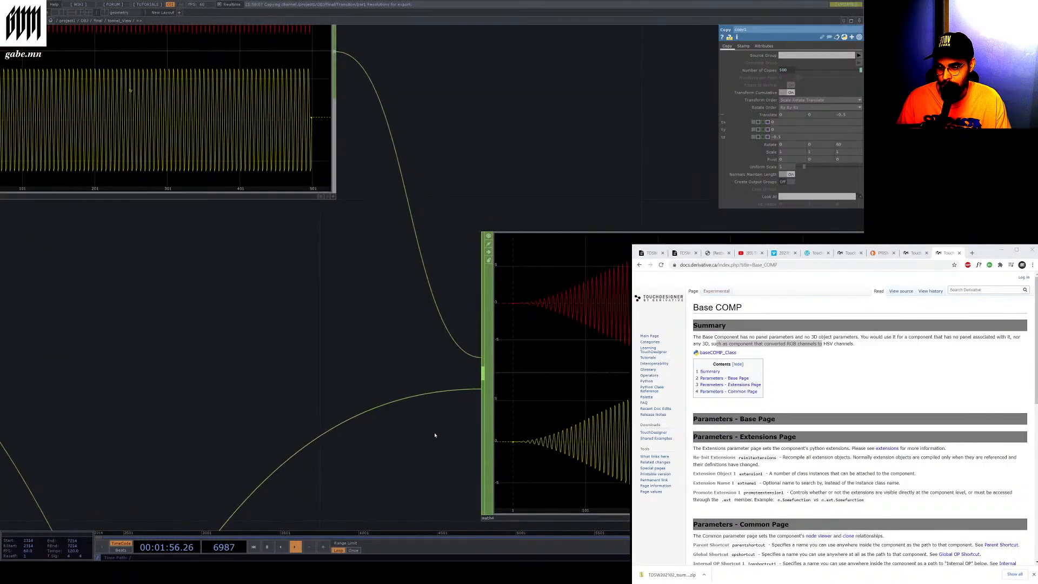
drag(434, 435, 336, 420)
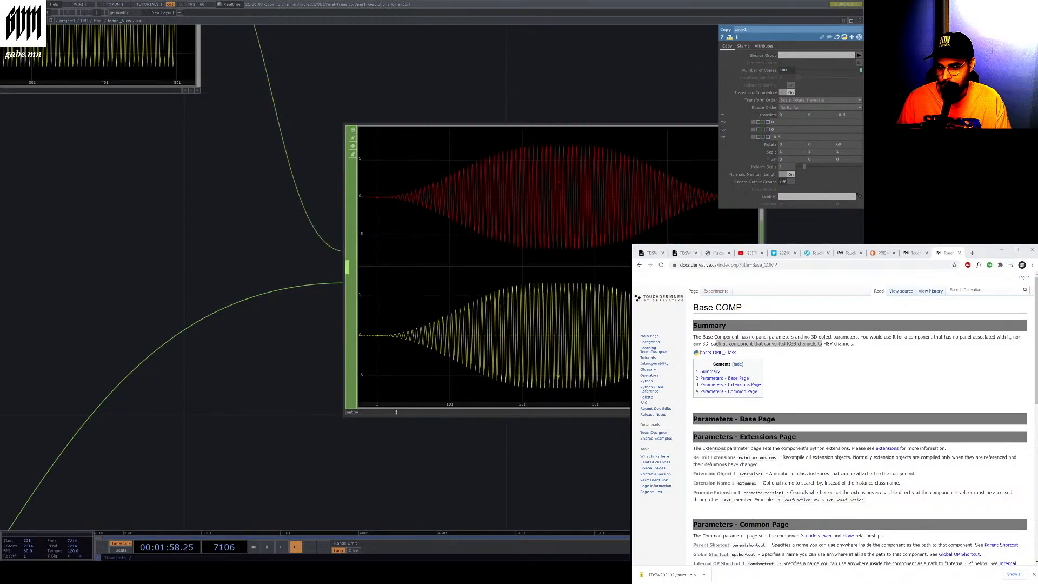
drag(323, 352, 560, 431)
drag(385, 340, 699, 470)
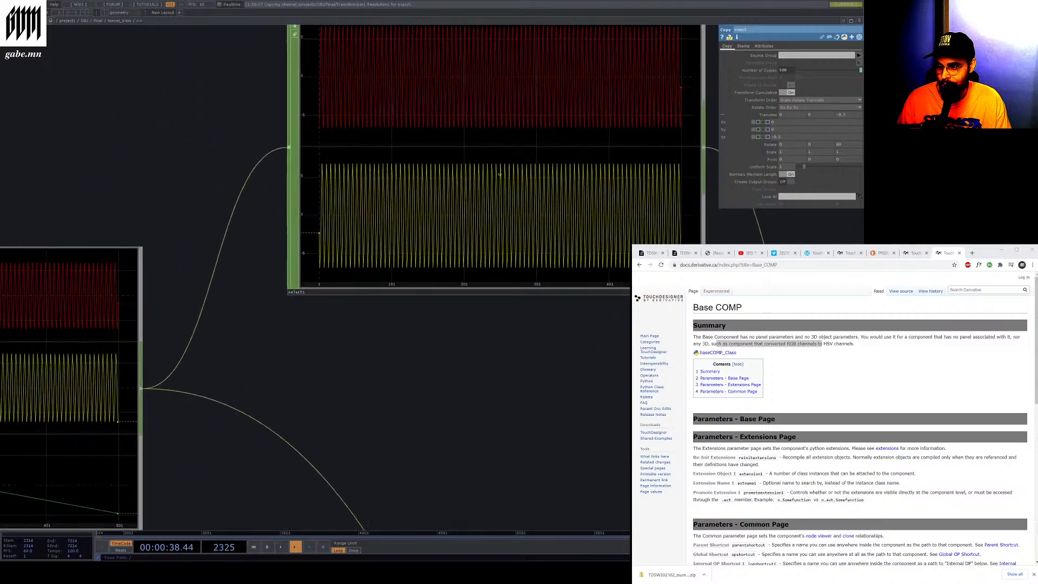
drag(626, 428, 352, 283)
drag(569, 409, 537, 395)
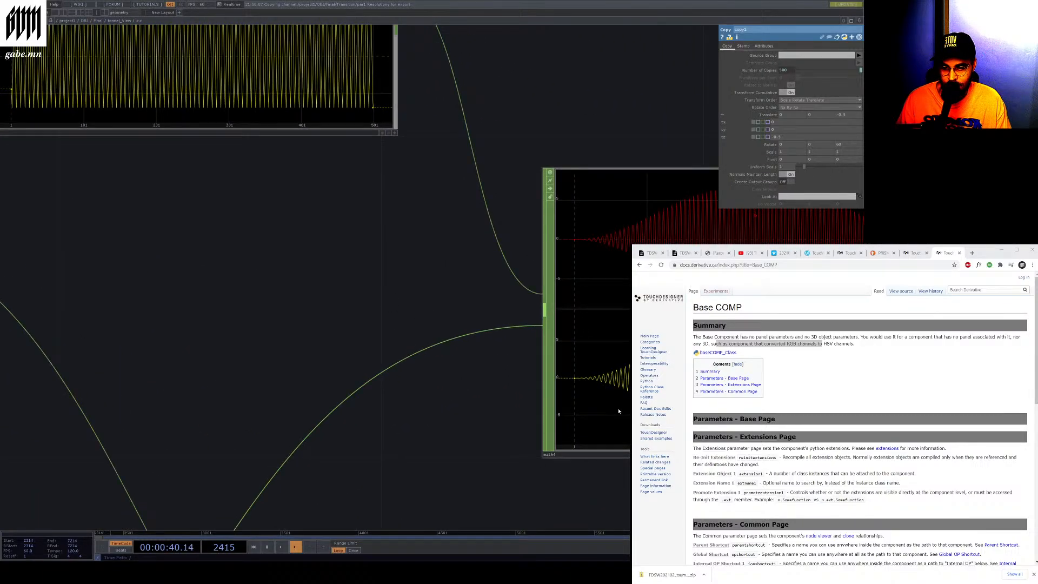
click(542, 395)
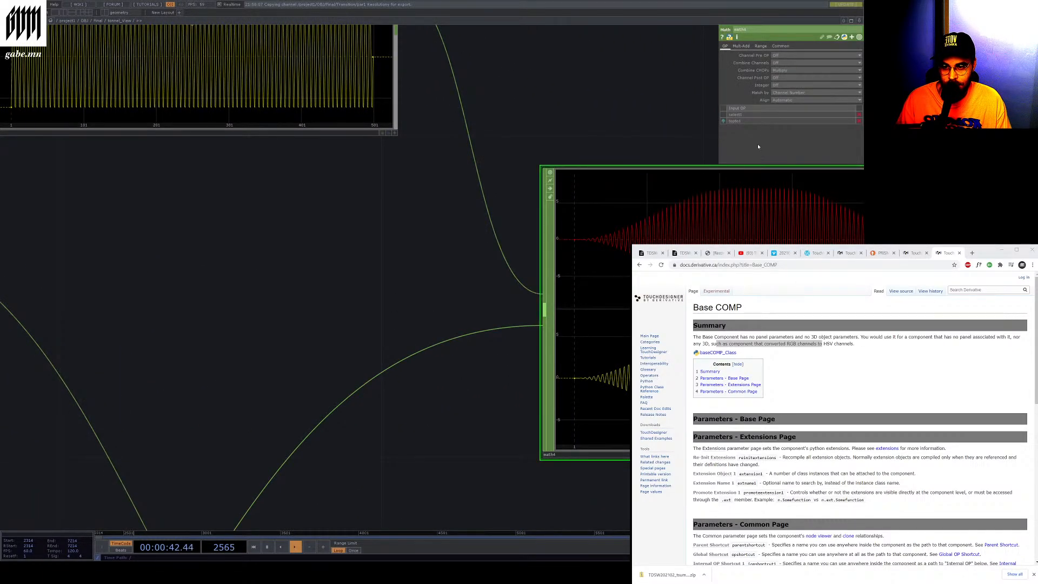
click(761, 45)
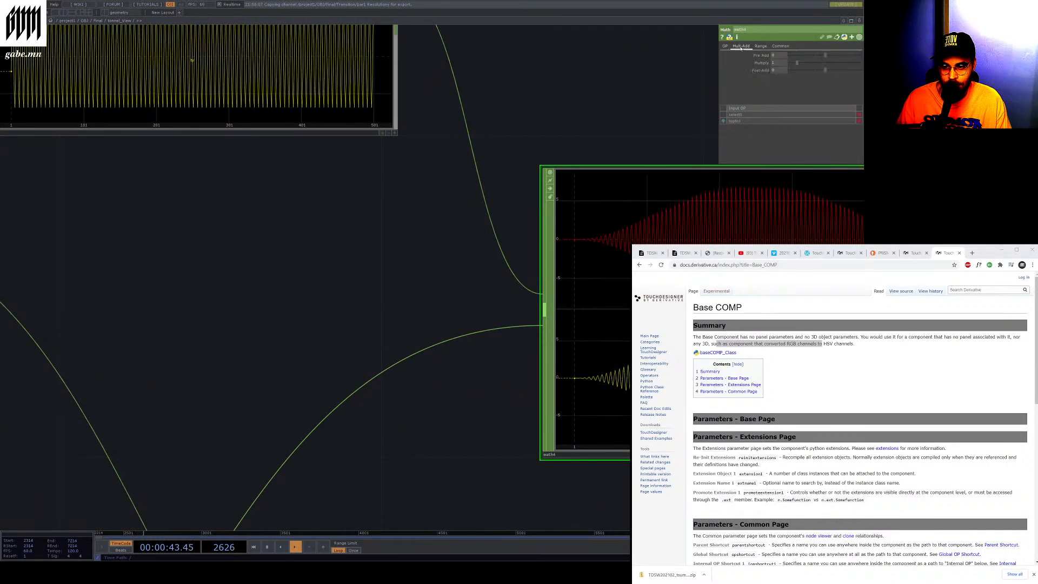
click(778, 49)
click(742, 47)
click(727, 47)
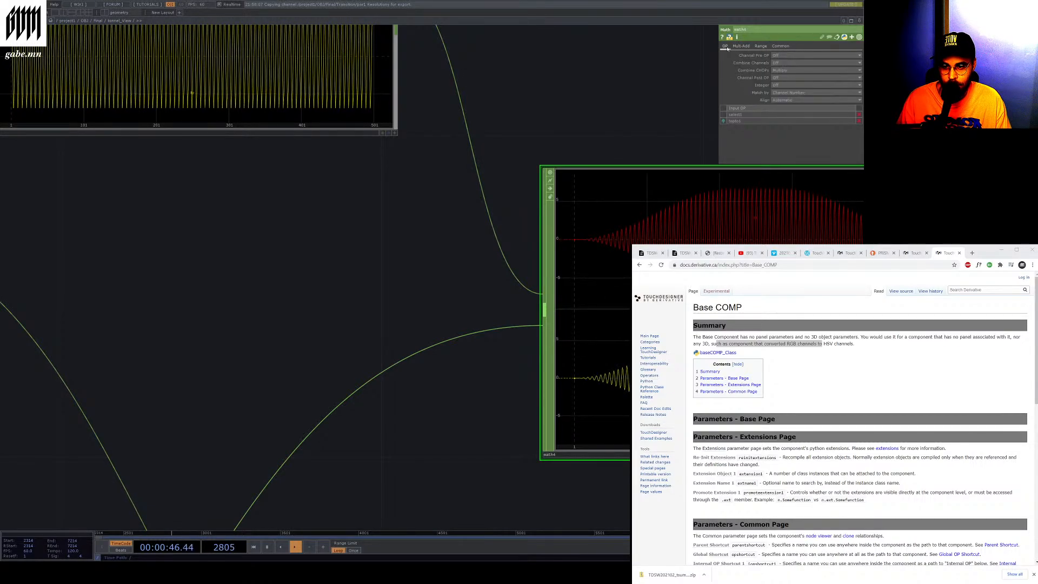
click(741, 46)
Pan across the CHOP chain and select the delete CHOP to view its parameters
drag(569, 80, 427, 65)
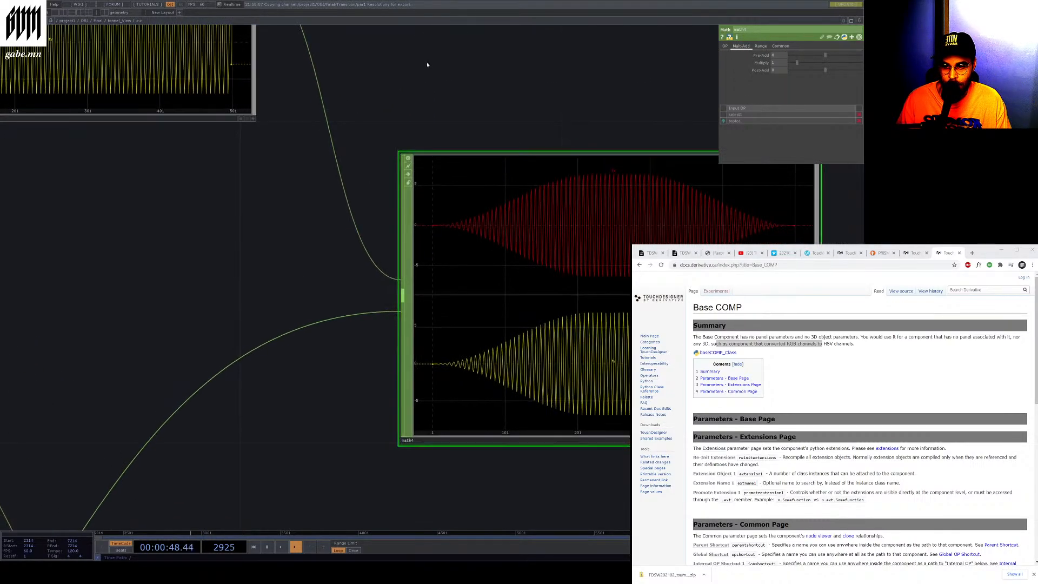
scroll(427, 65, down, 5)
scroll(419, 221, up, 5)
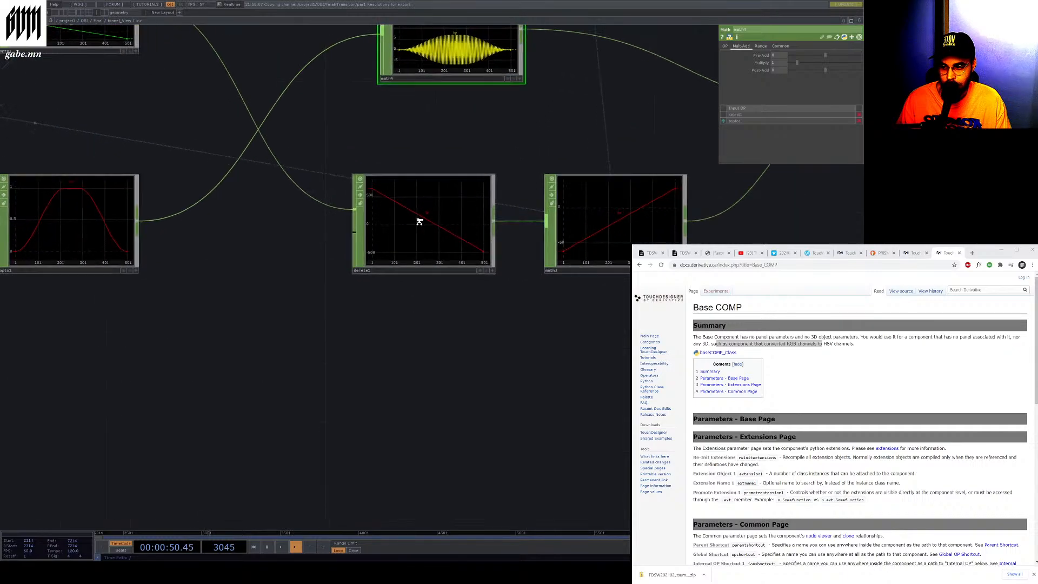
scroll(419, 221, up, 3)
click(244, 314)
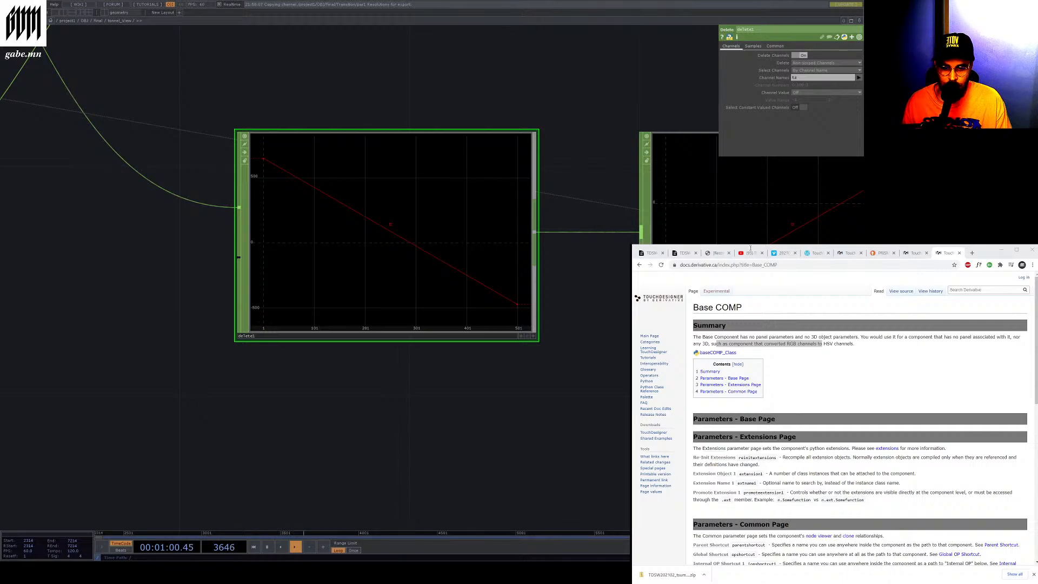
Pause the timeline playback while focusing the documentation browser window
click(982, 254)
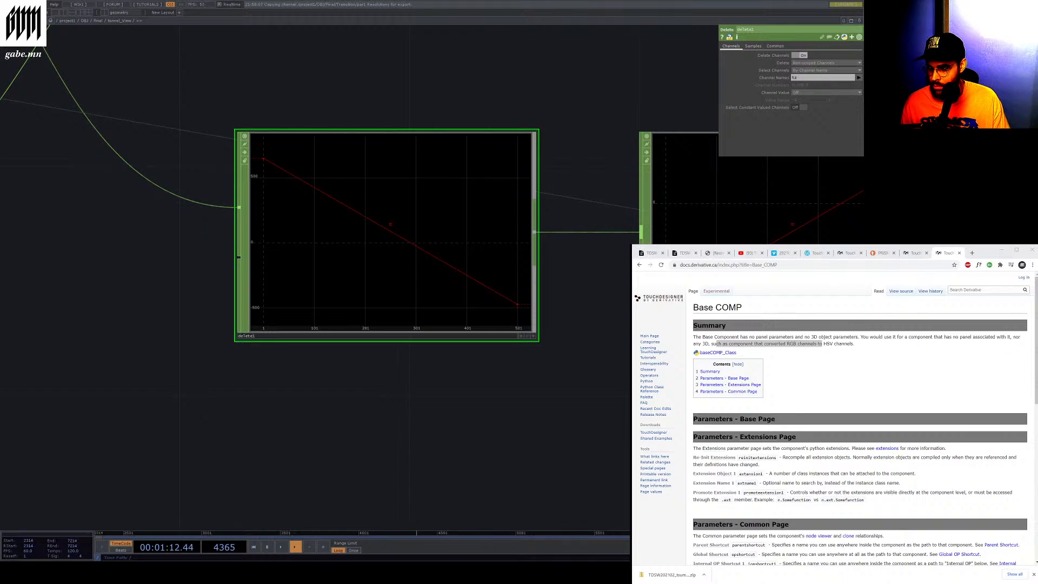
key(space)
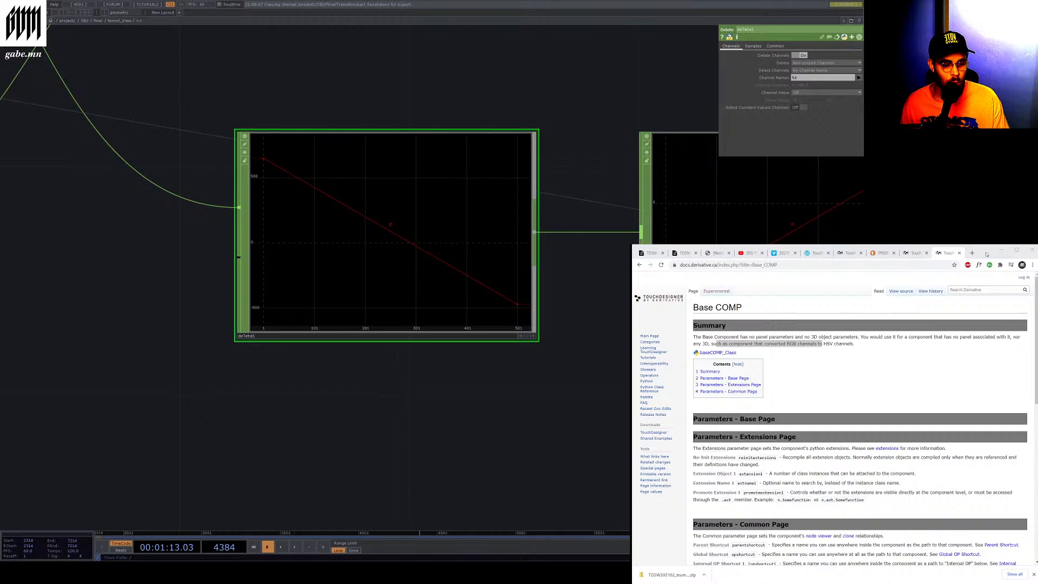
click(987, 254)
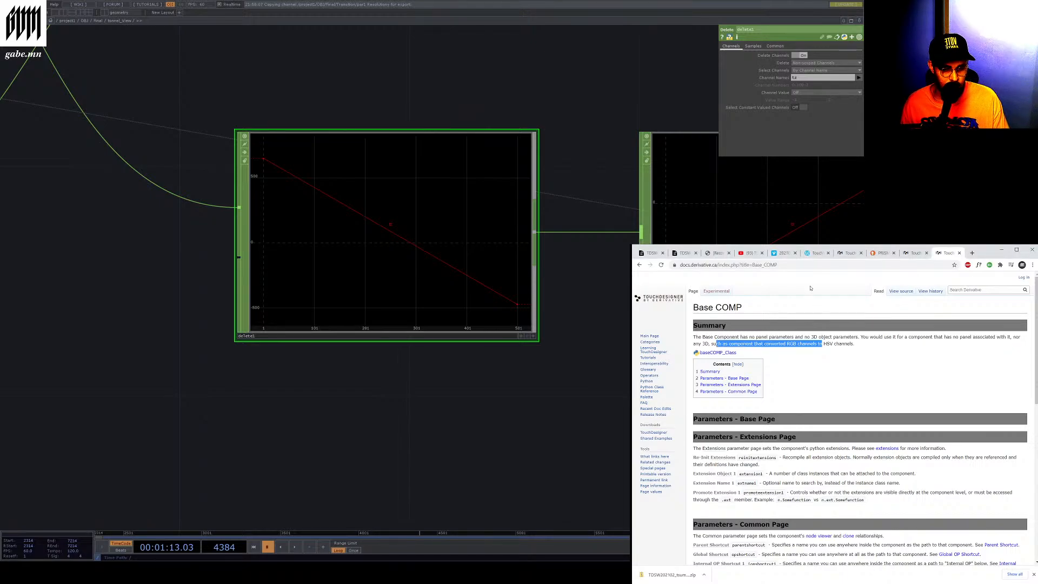
Open the Delete CHOP documentation page in the browser and read through its summary section
click(795, 266)
text(docs.derivative.ca/index.php?title=Delete_CHOP)
key(Return)
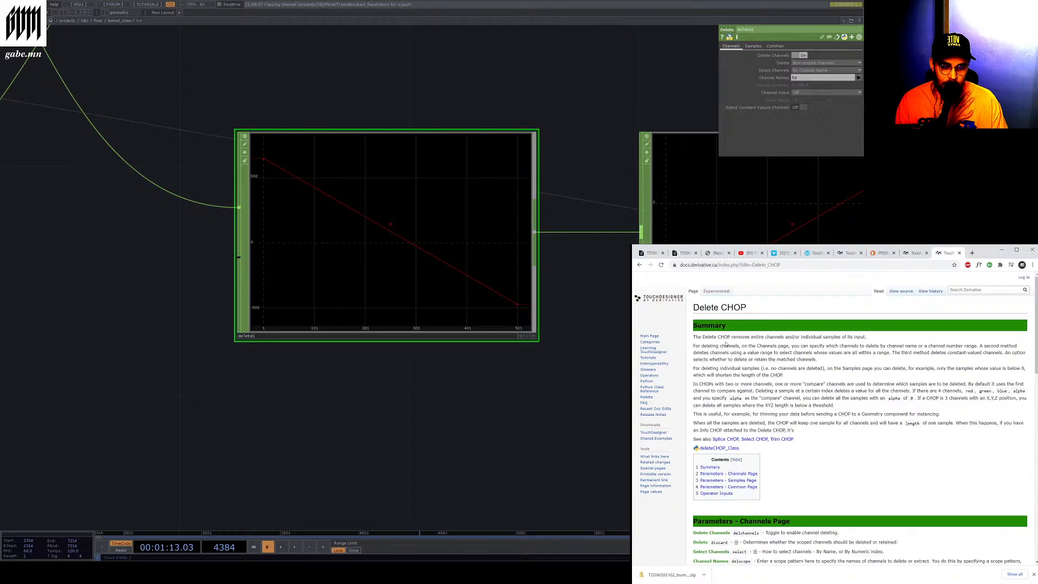
scroll(725, 344, down, 1)
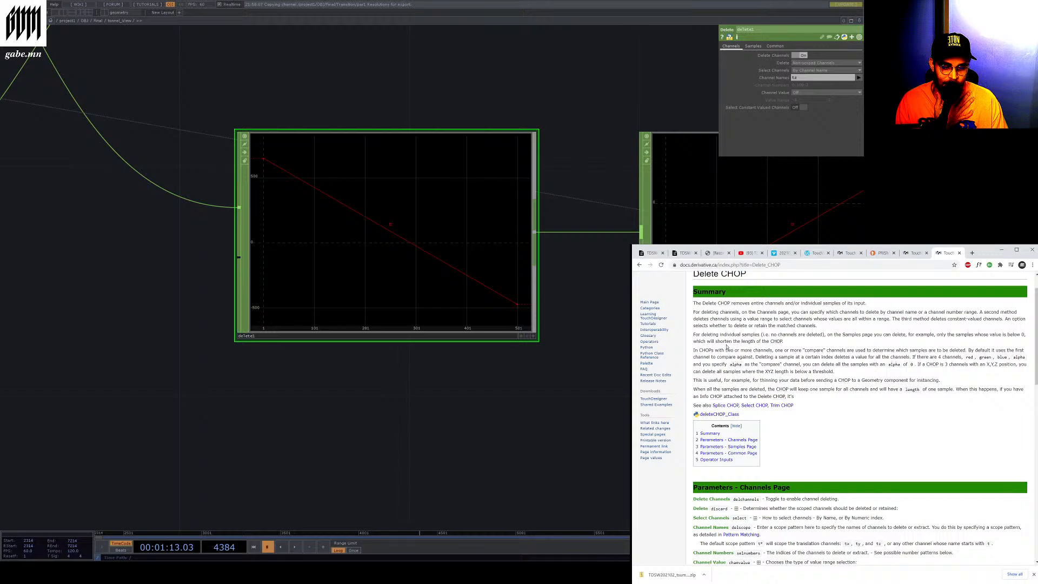
drag(859, 317, 828, 319)
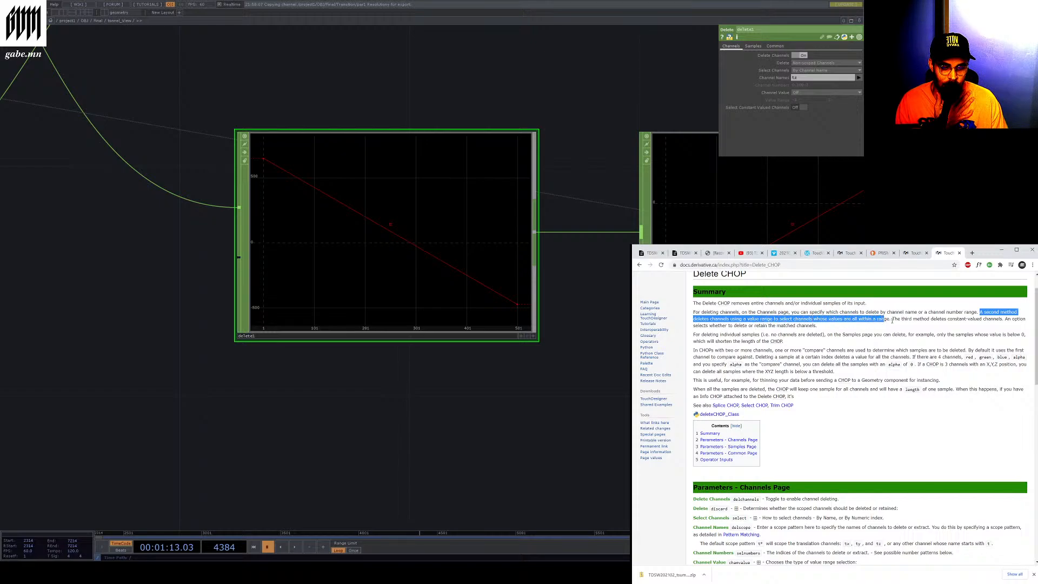
drag(892, 319, 791, 334)
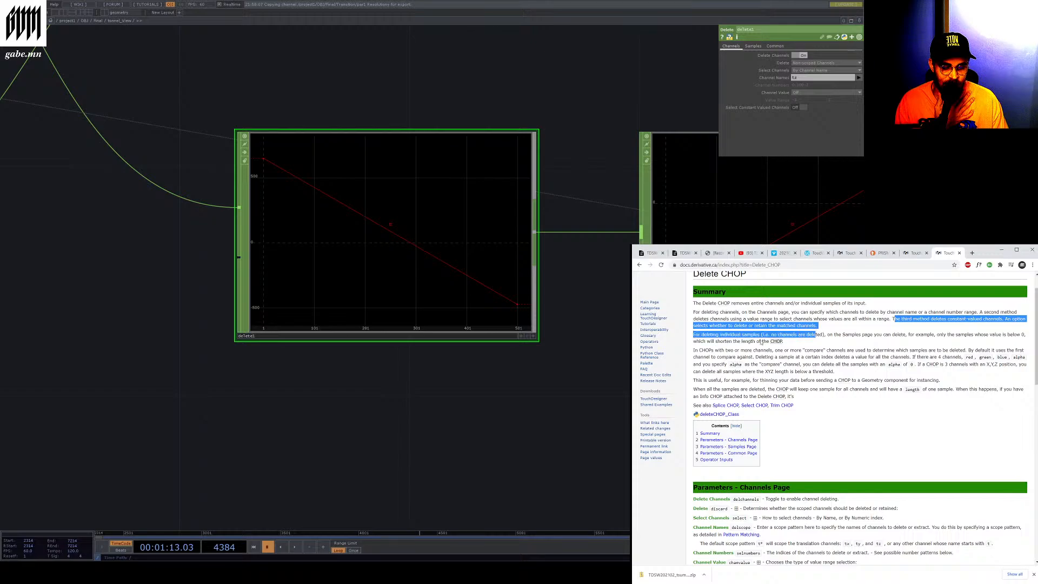
drag(693, 335, 782, 341)
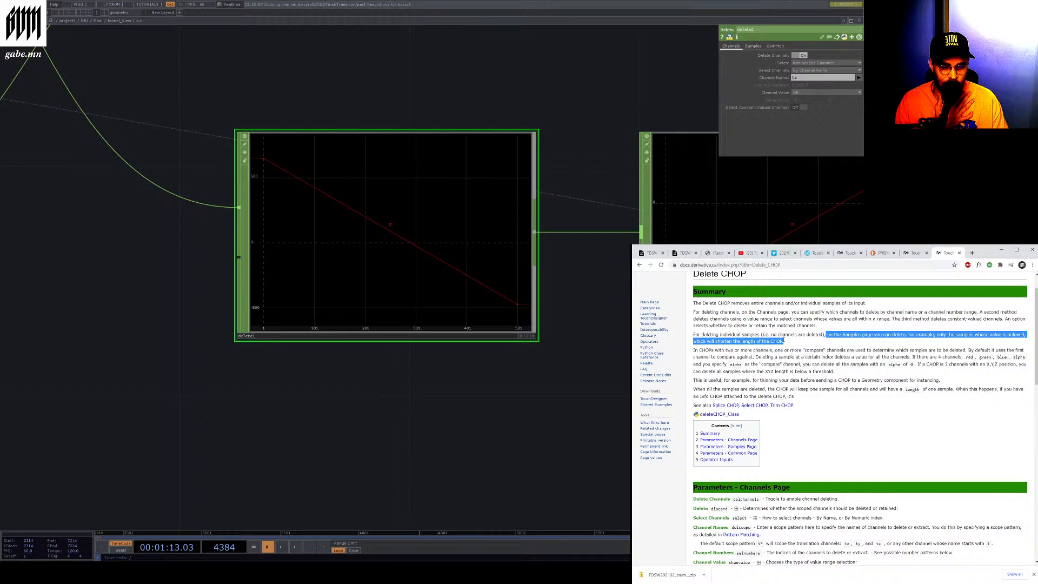
click(698, 355)
drag(698, 352, 817, 397)
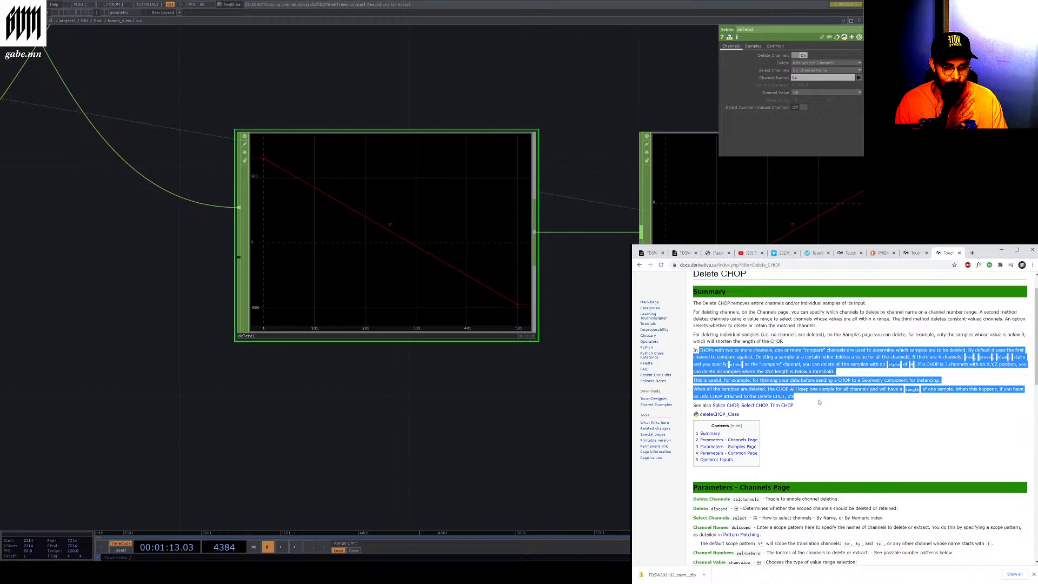
click(819, 404)
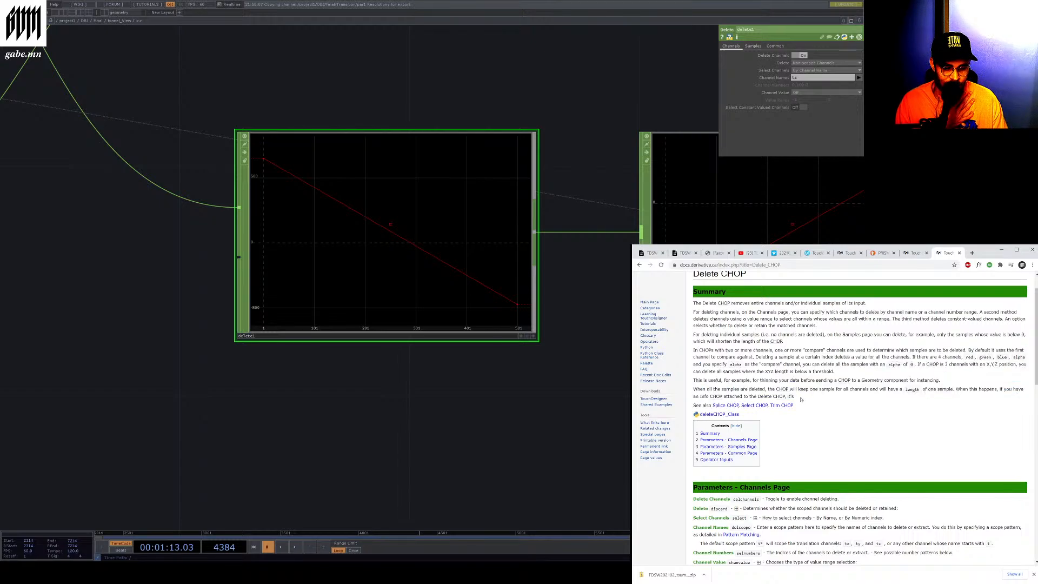
drag(794, 398, 756, 397)
click(768, 397)
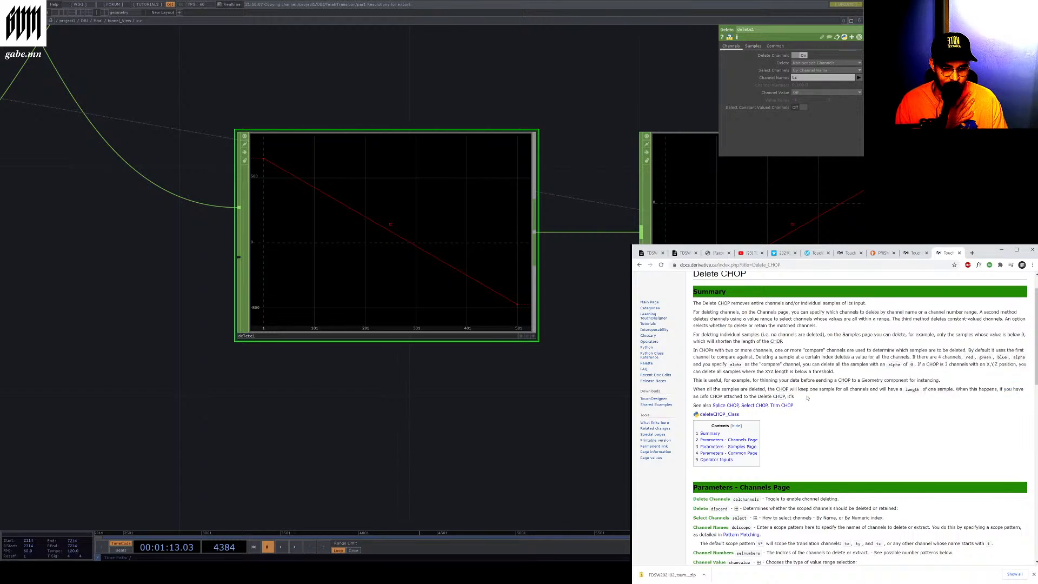
scroll(820, 399, down, 5)
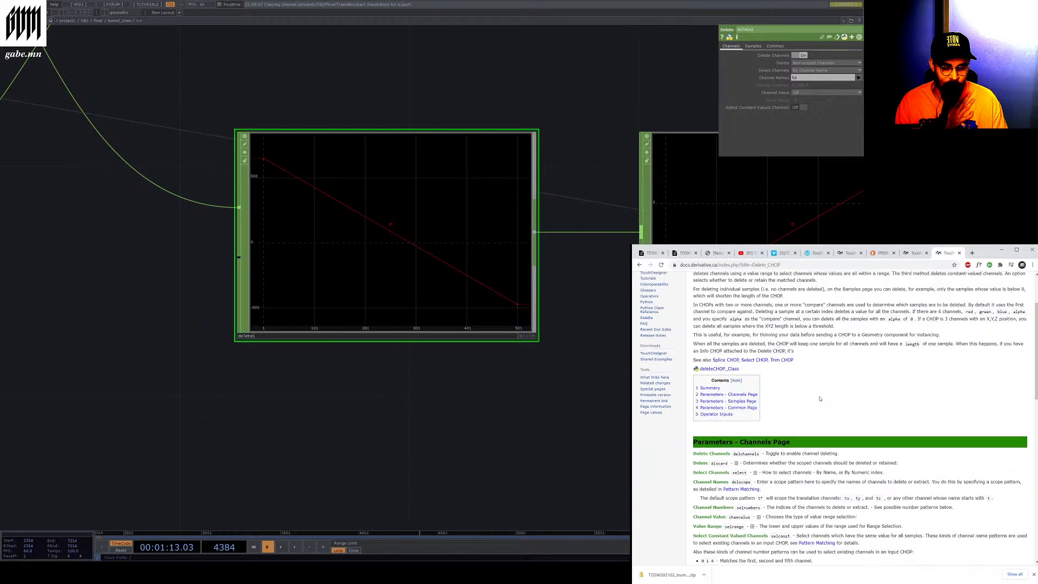
scroll(825, 395, up, 4)
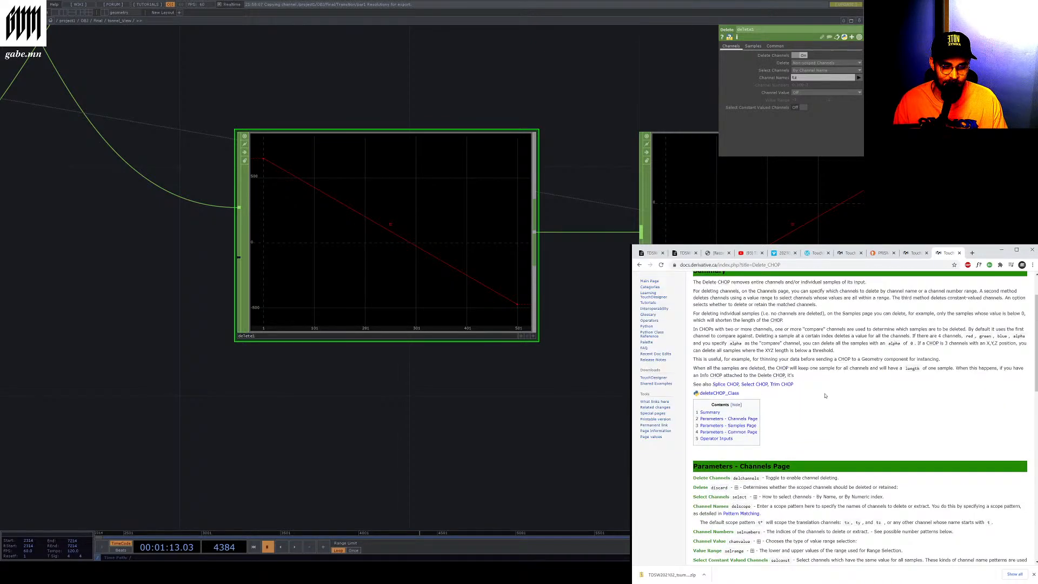
Switch through the browser tabs to the Vimeo tutorial video and zoom around the network to compare
click(913, 254)
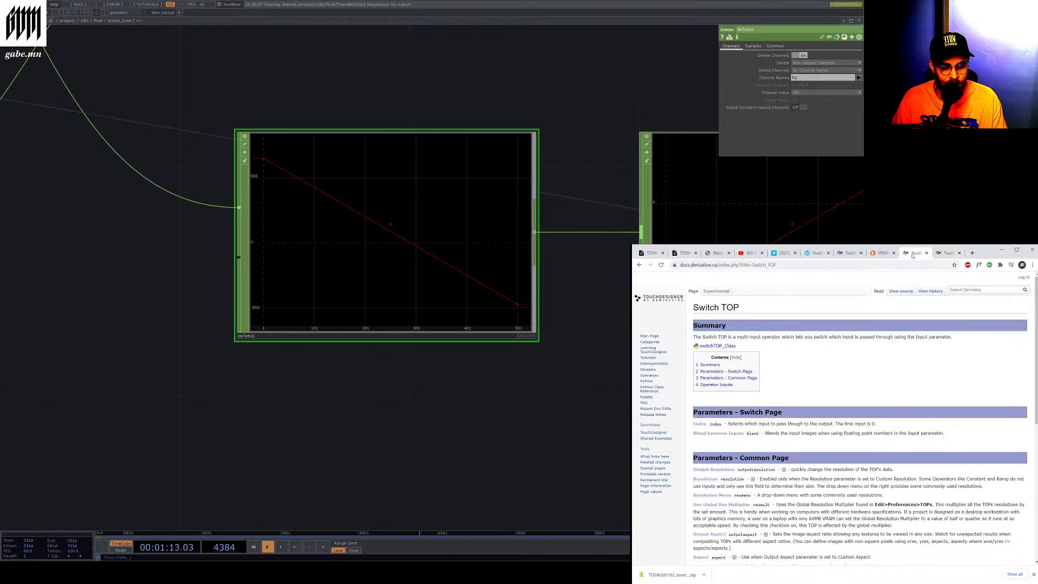
click(879, 253)
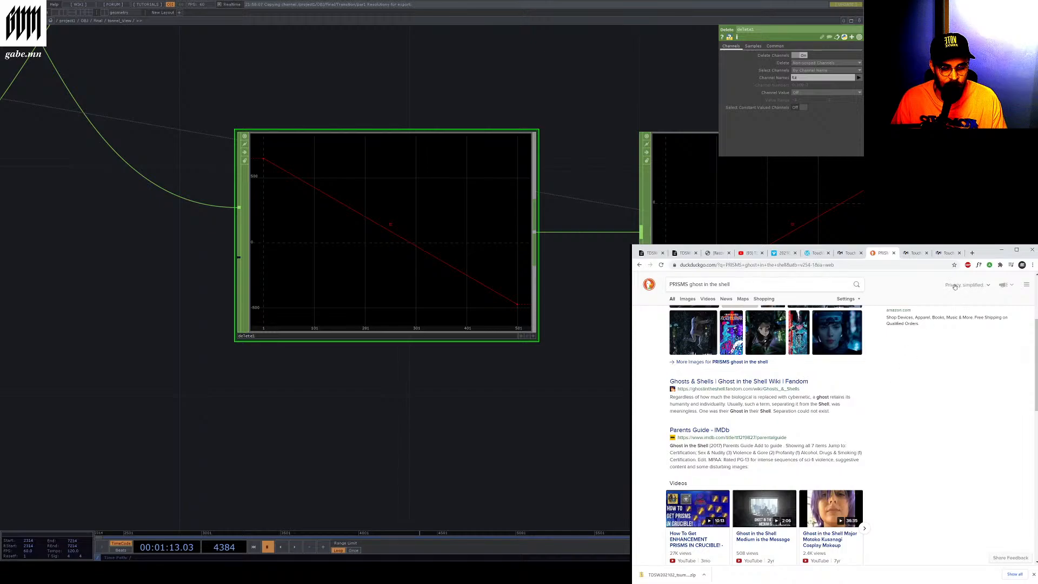
click(949, 255)
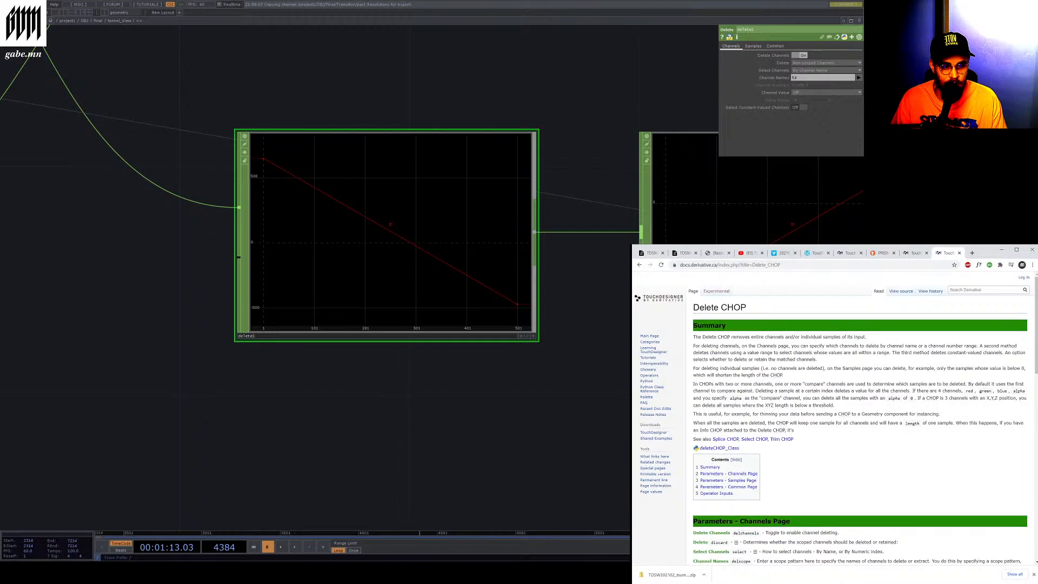
click(783, 253)
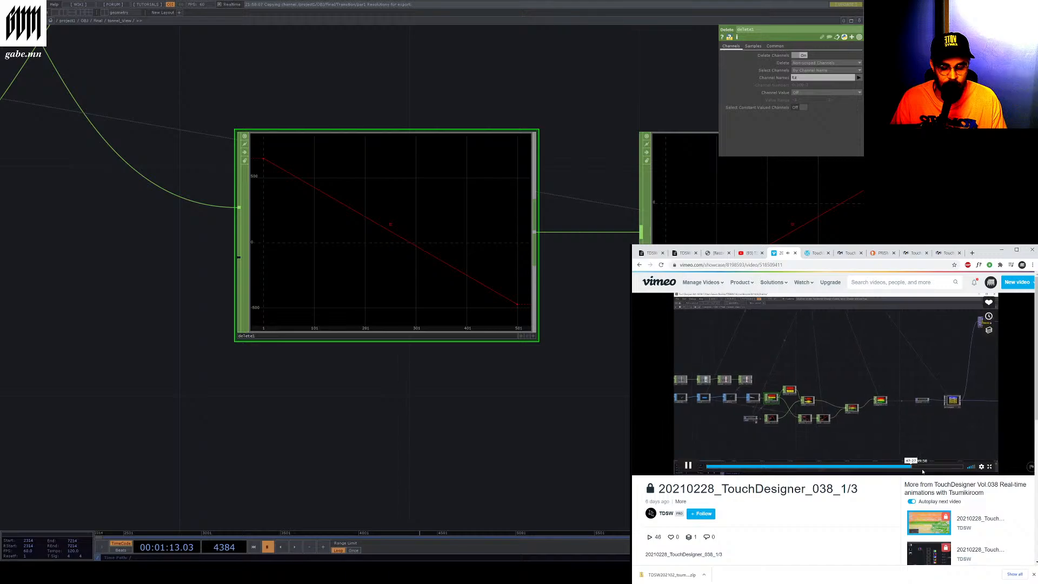
scroll(402, 382, down, 8)
scroll(752, 269, up, 10)
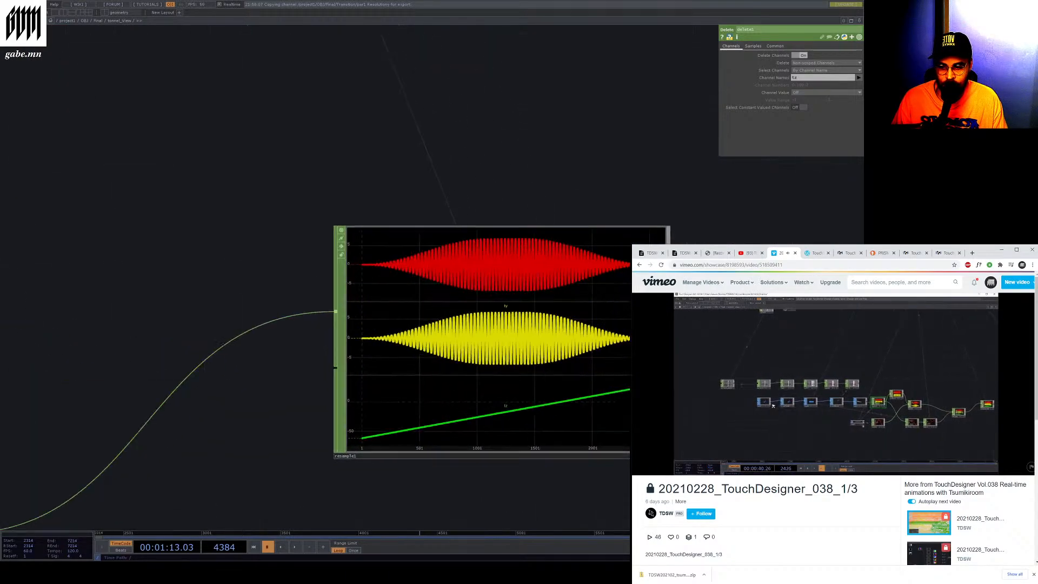
scroll(345, 363, down, 10)
scroll(624, 360, up, 7)
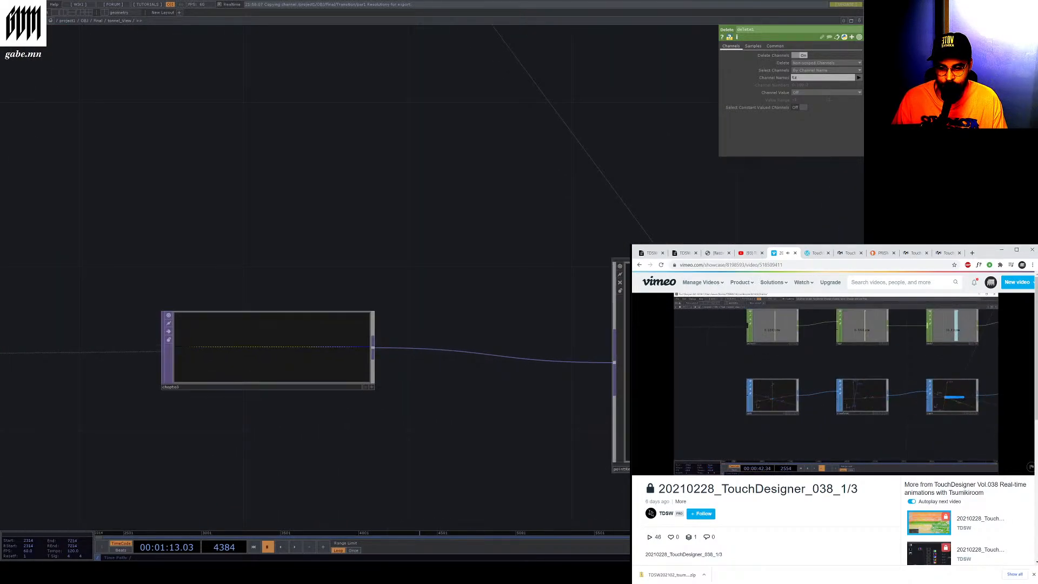
scroll(406, 376, down, 3)
scroll(622, 367, up, 5)
scroll(622, 367, down, 6)
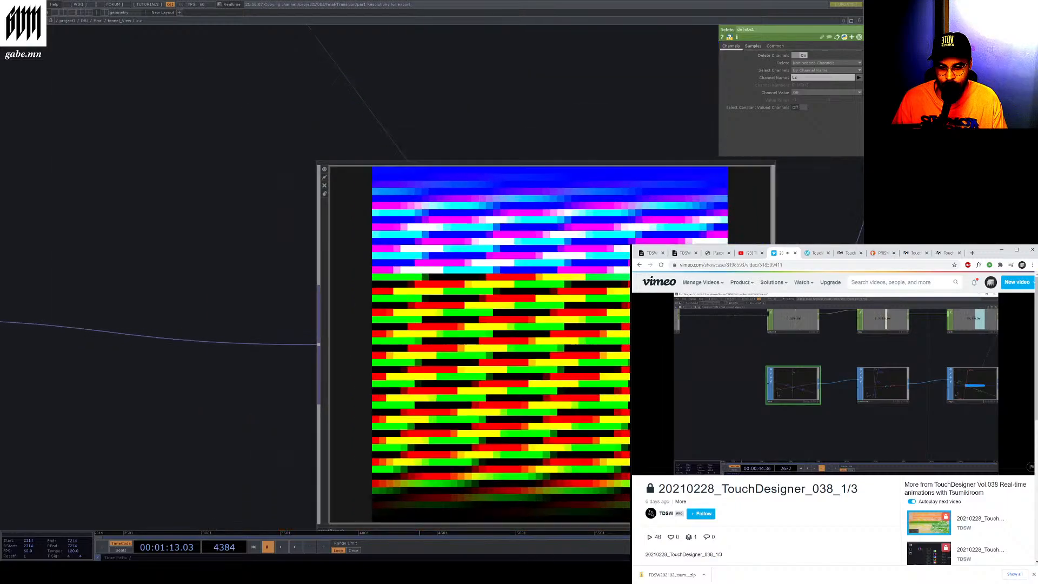
Select the pointRepack component and go inside it to view its GLSL repacking network
click(483, 373)
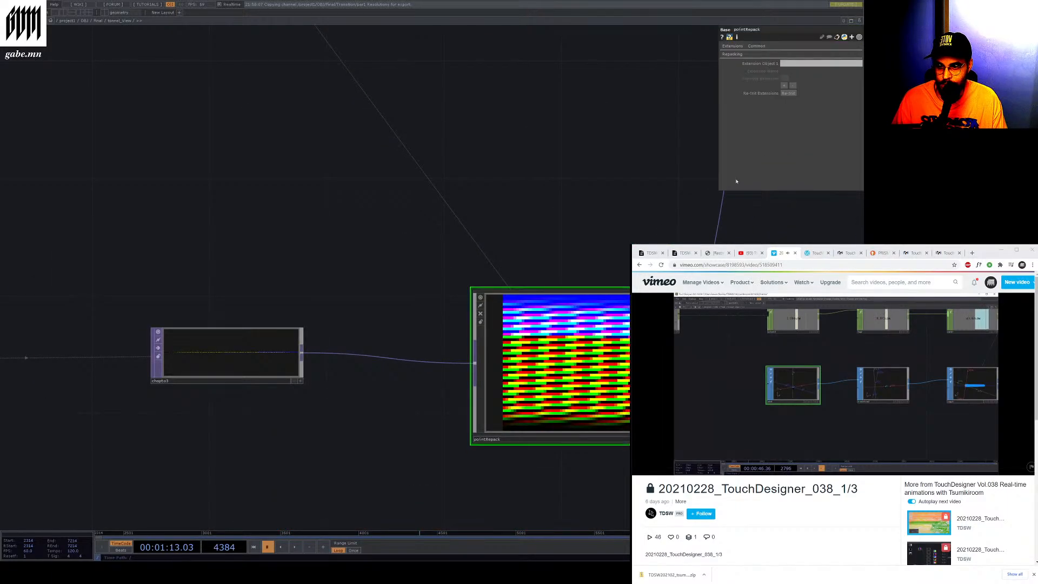
scroll(578, 444, down, 4)
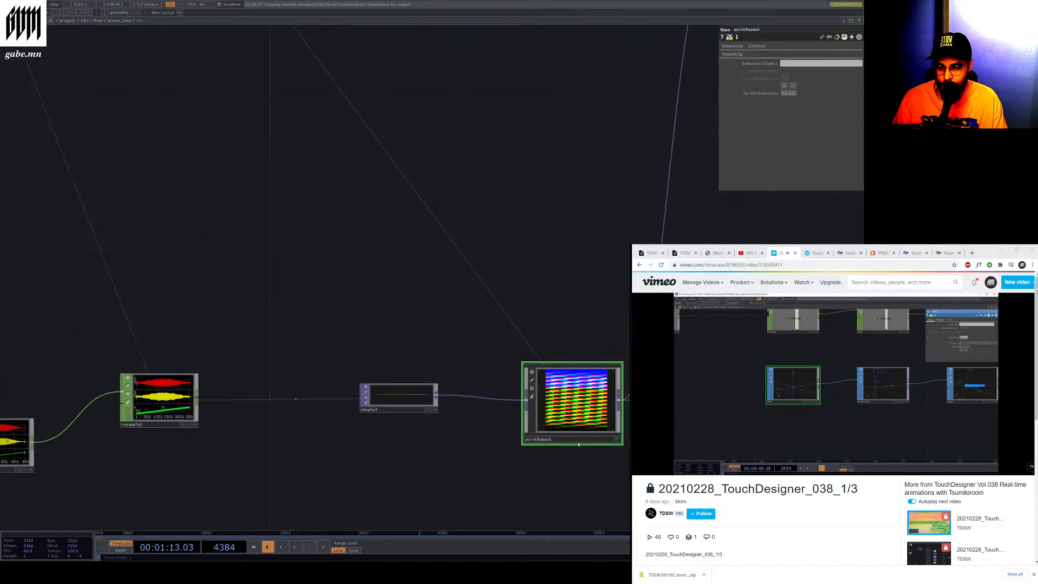
double_click(578, 444)
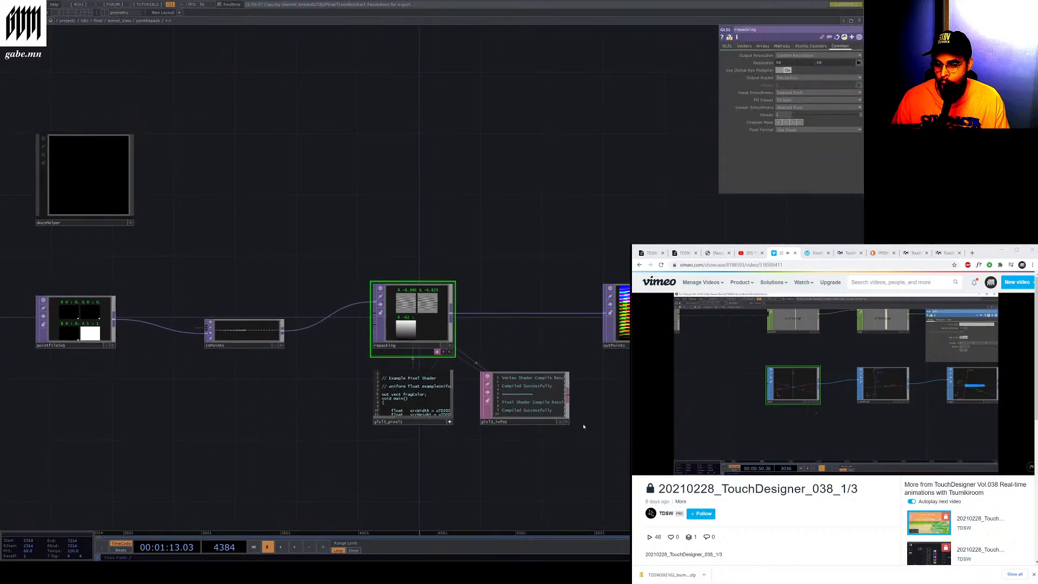
scroll(556, 412, down, 1)
scroll(507, 403, up, 5)
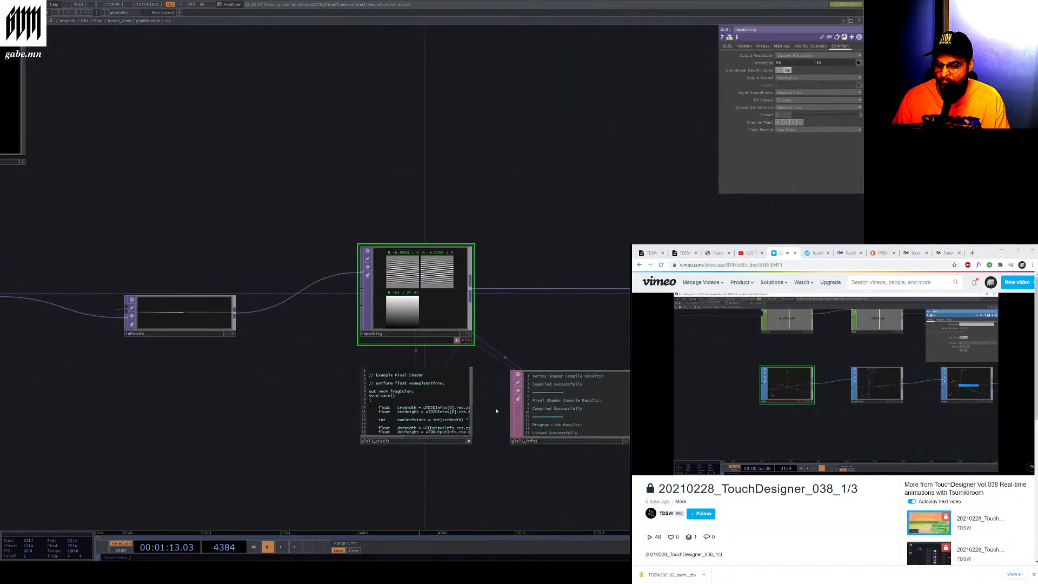
scroll(564, 294, down, 5)
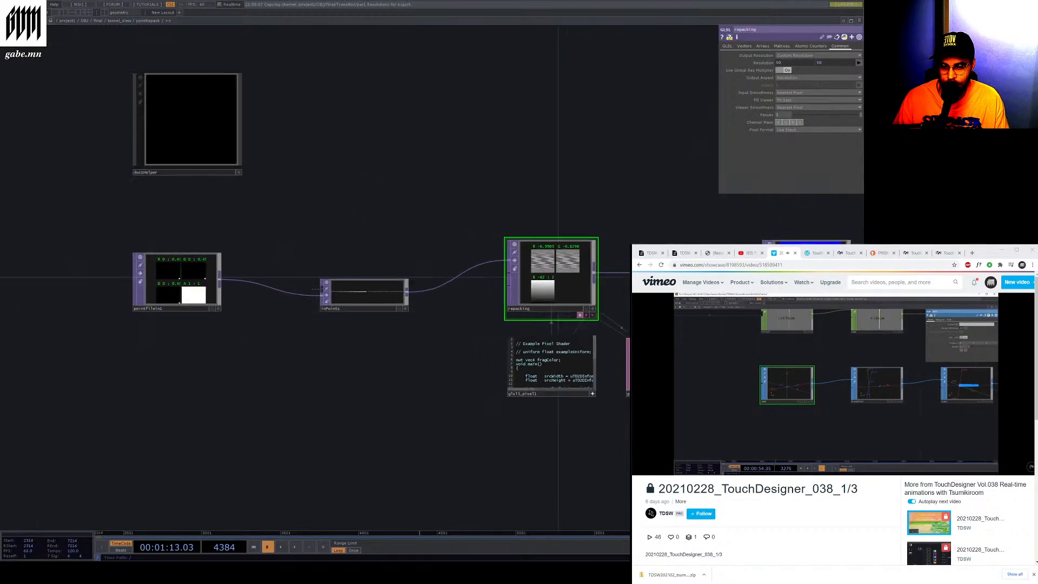
scroll(564, 293, up, 2)
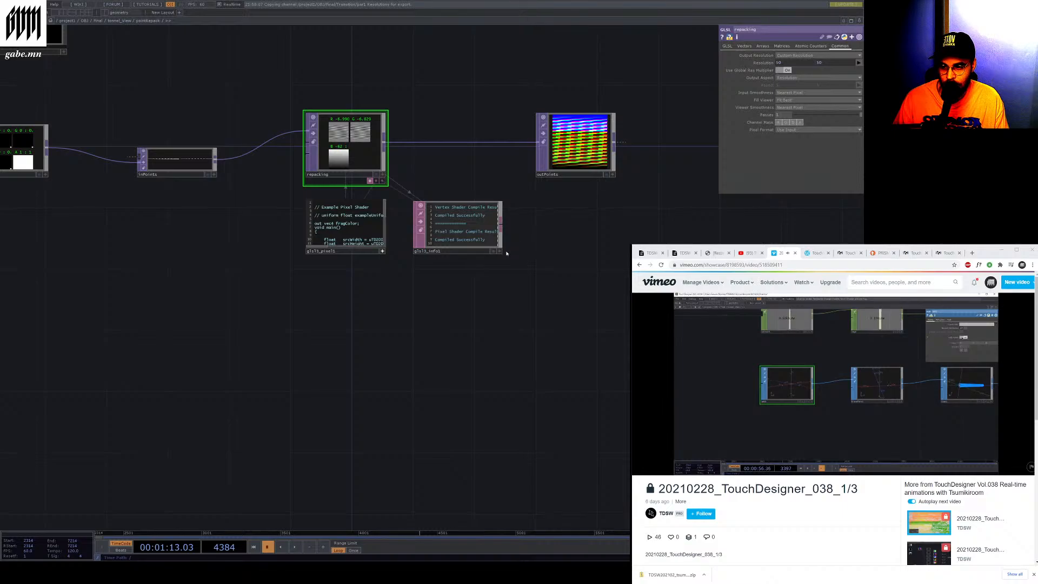
Enlarge the glsl1_pixel and glsl1_info DAT nodes and move the info DAT aside to read the shader
drag(506, 253, 576, 343)
drag(383, 251, 481, 374)
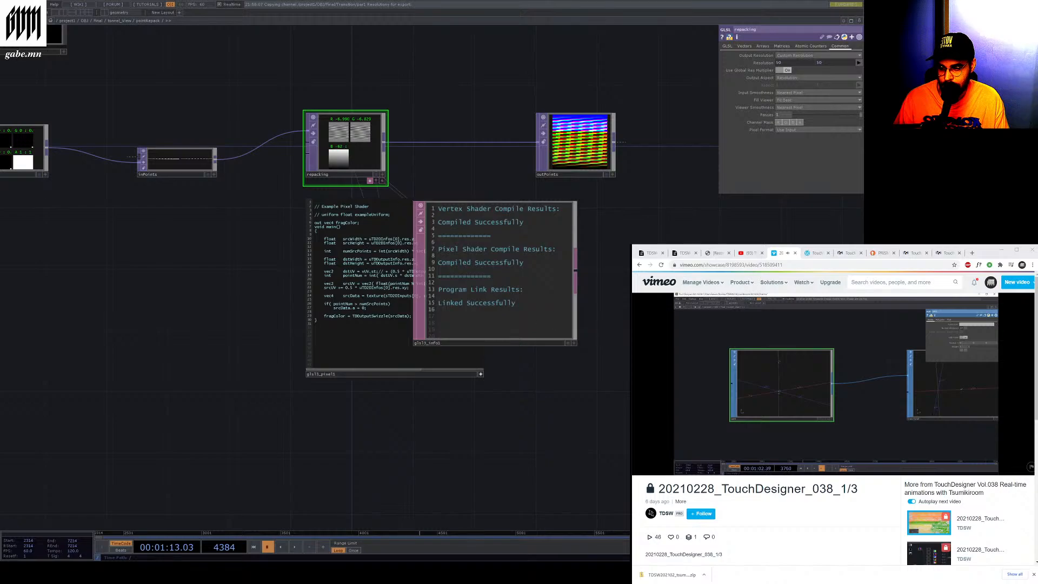
drag(531, 317, 685, 317)
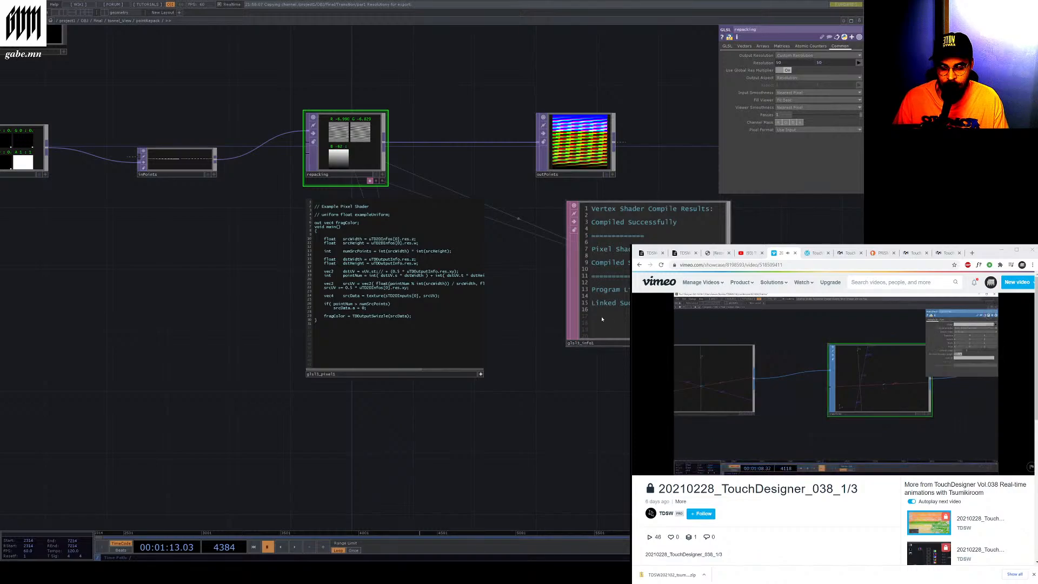
Return to the parent network and zoom across the SOP chain to examine the transform and copy SOP viewers
key(u)
middle_drag(535, 352, 216, 336)
middle_drag(397, 350, 519, 371)
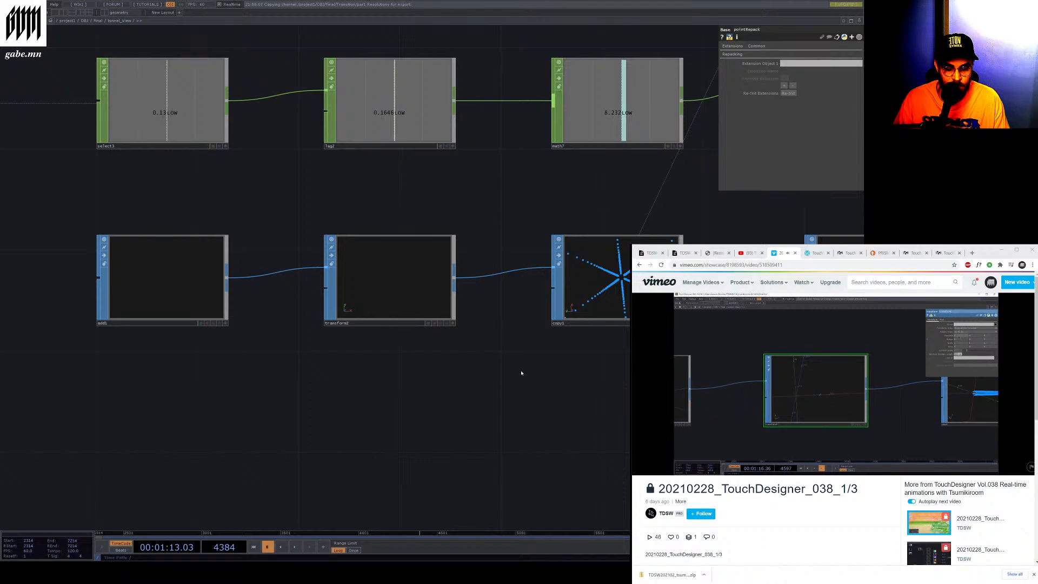
scroll(414, 288, up, 3)
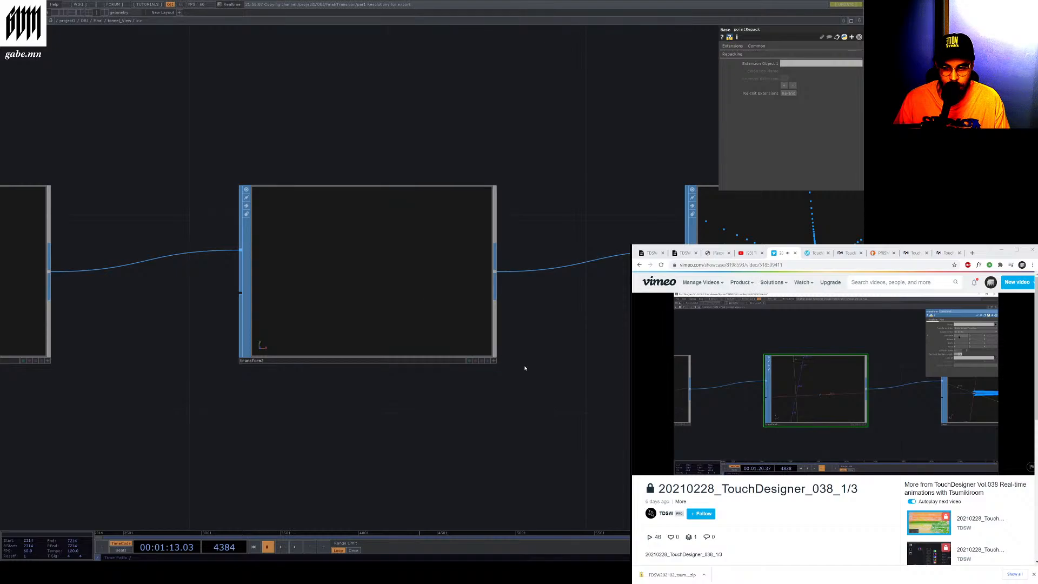
scroll(347, 278, down, 5)
scroll(360, 257, up, 4)
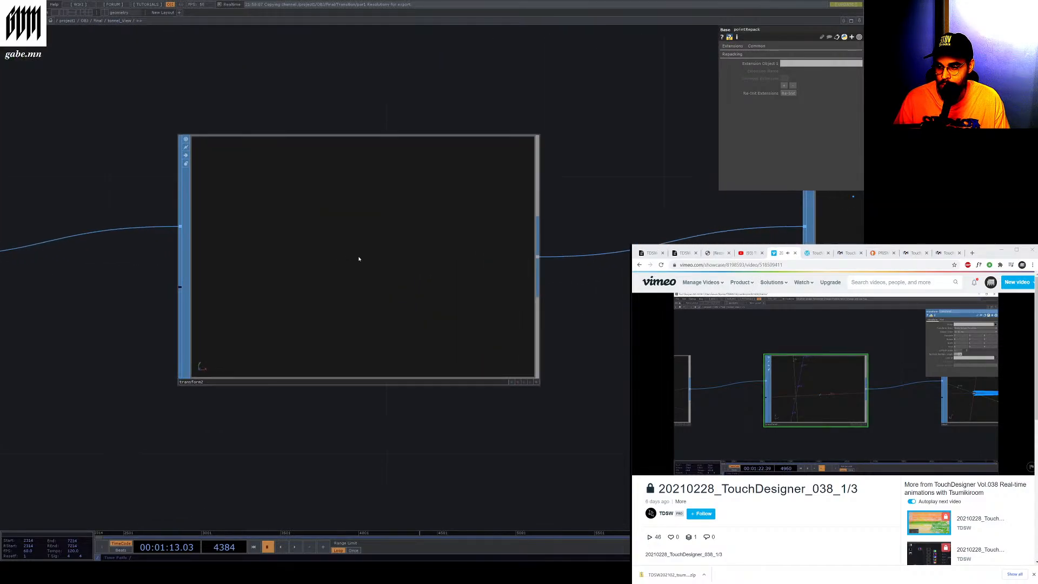
scroll(360, 260, down, 7)
scroll(360, 260, up, 3)
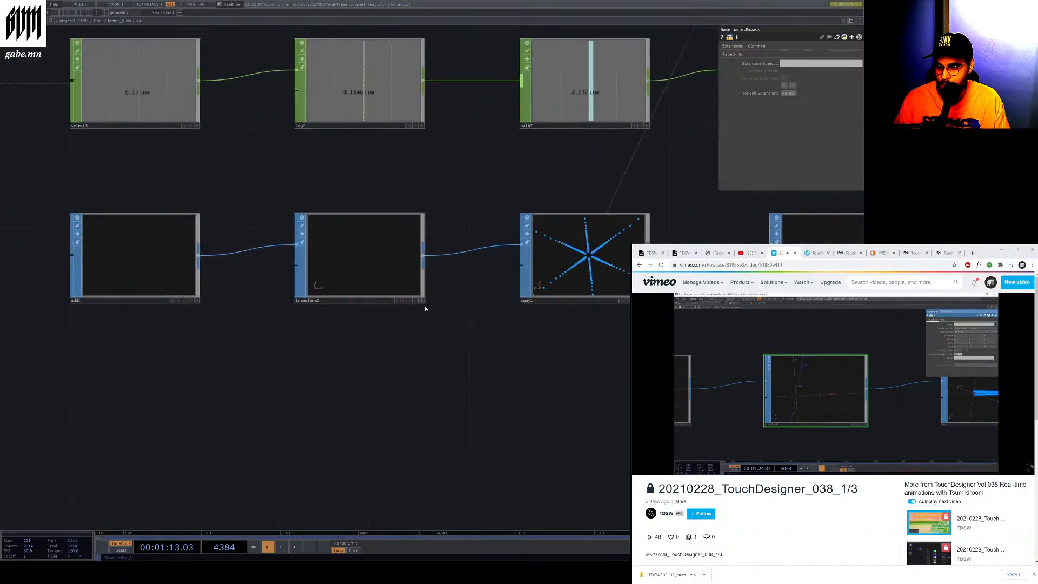
mouse_move(387, 280)
mouse_down()
mouse_move(363, 260)
mouse_move(384, 272)
mouse_up()
middle_click(362, 265)
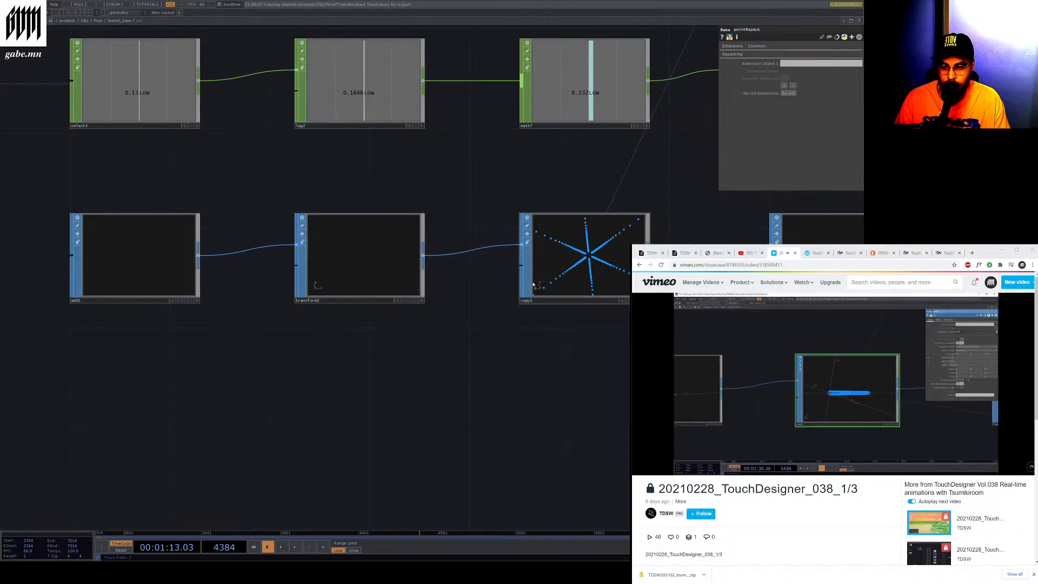
scroll(625, 263, up, 3)
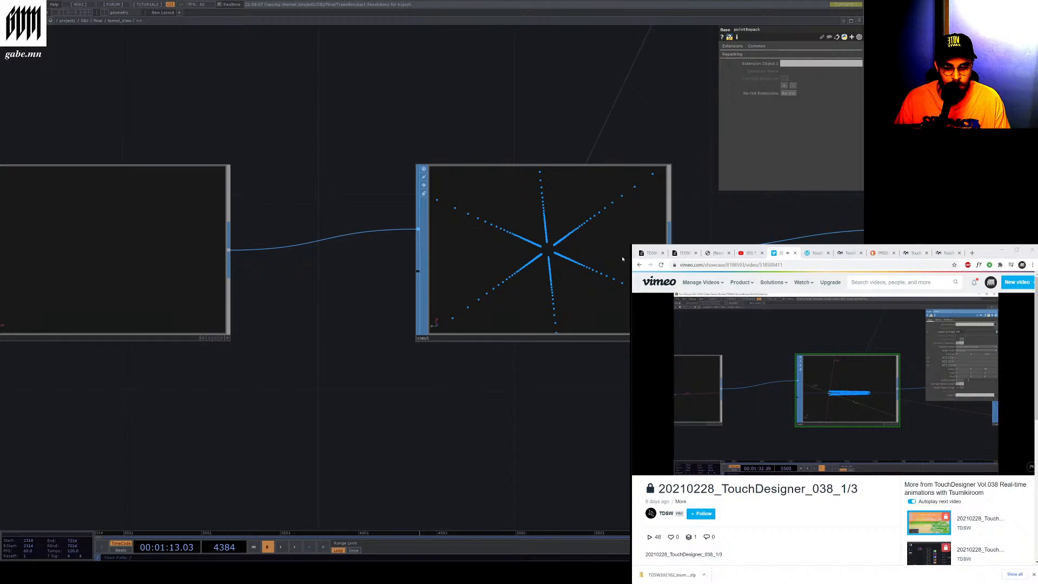
scroll(438, 229, down, 3)
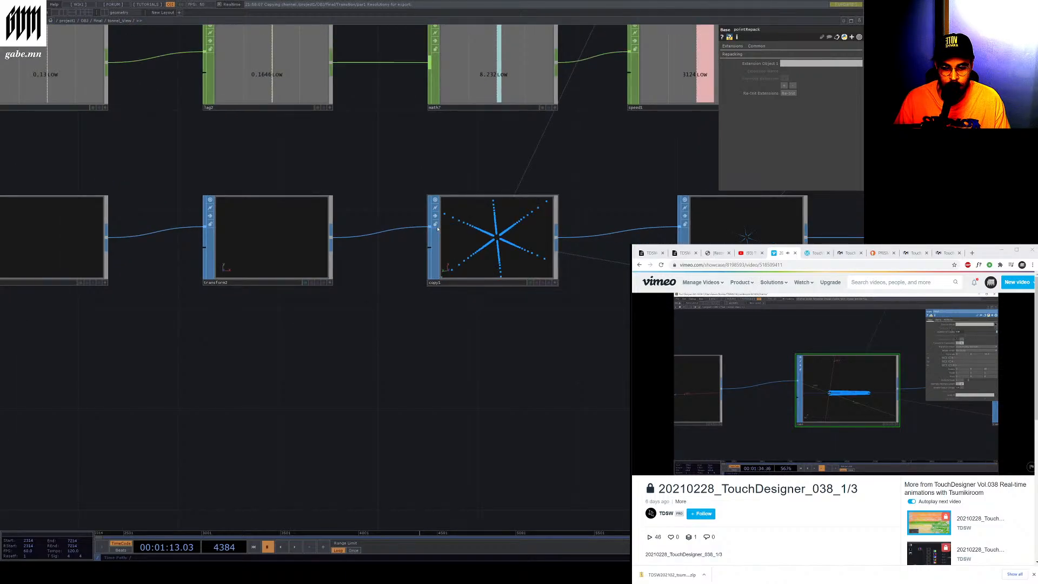
scroll(461, 238, up, 3)
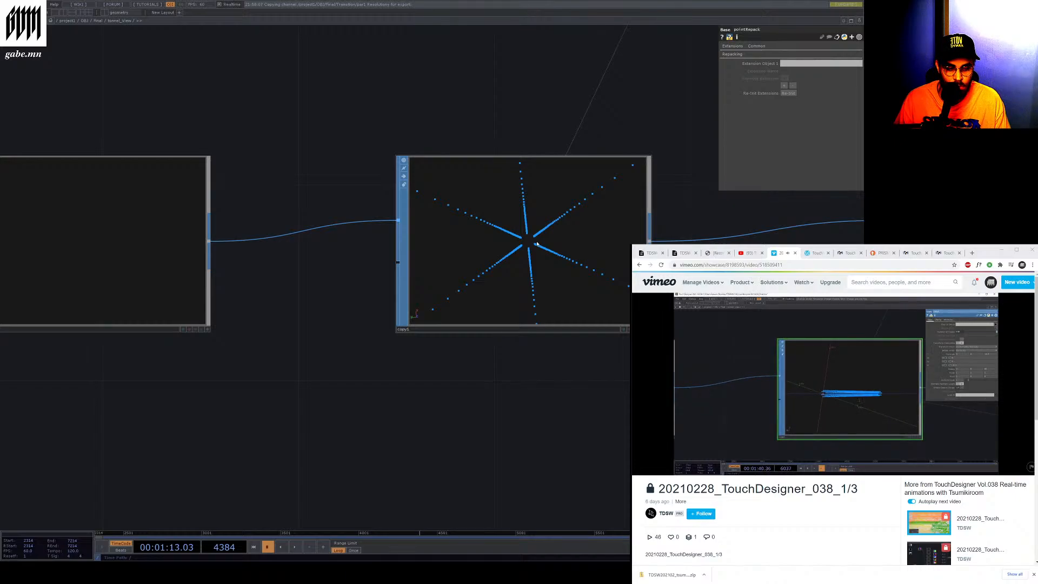
Select the copy SOP and orbit its viewer to inspect the radial point copies
click(618, 324)
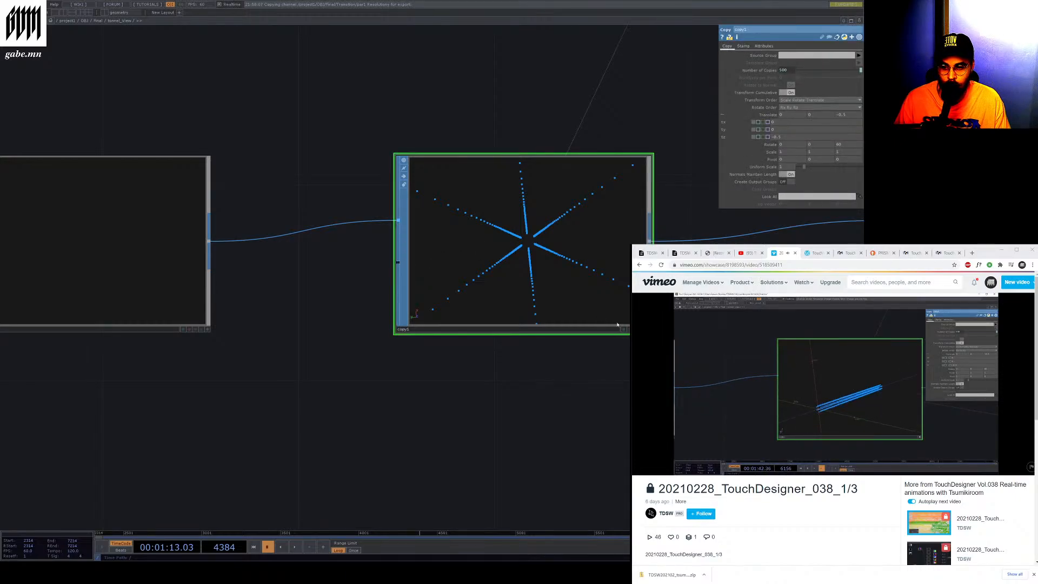
click(648, 329)
drag(558, 256, 506, 252)
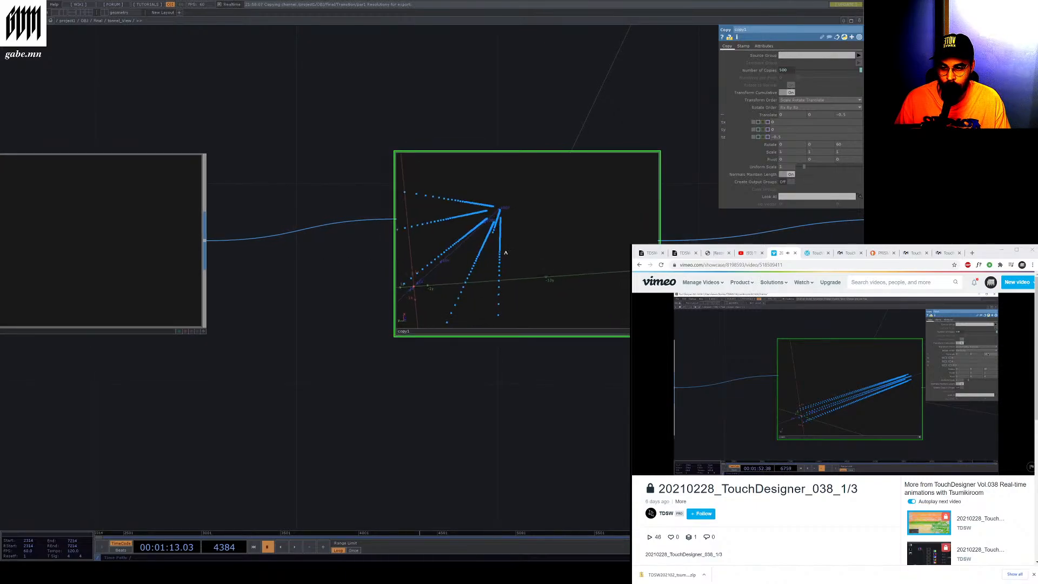
Orbit and zoom inside the copy SOP viewer to examine the instanced point lines up close
drag(616, 254, 546, 240)
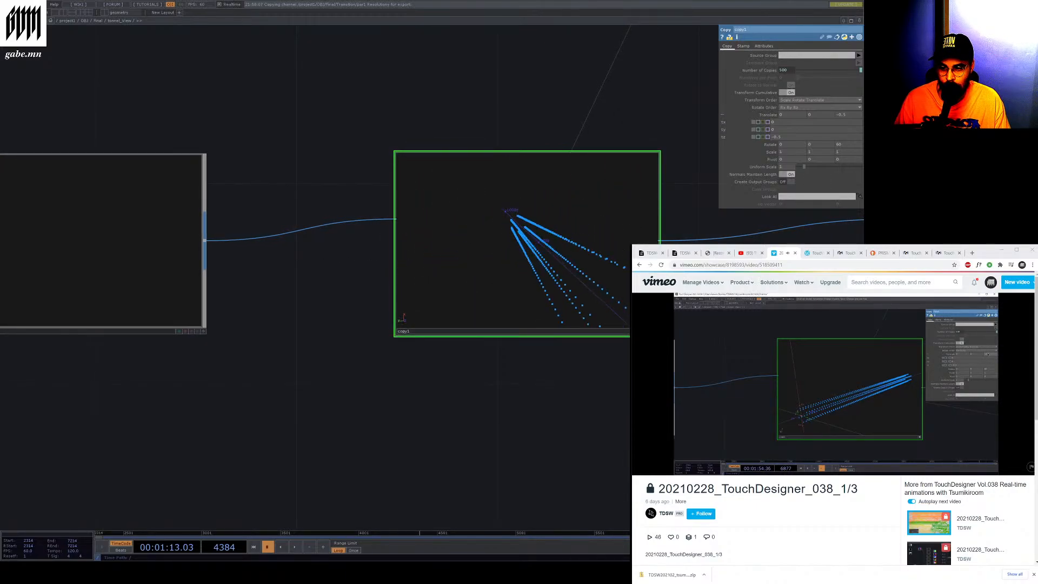
scroll(500, 231, down, 8)
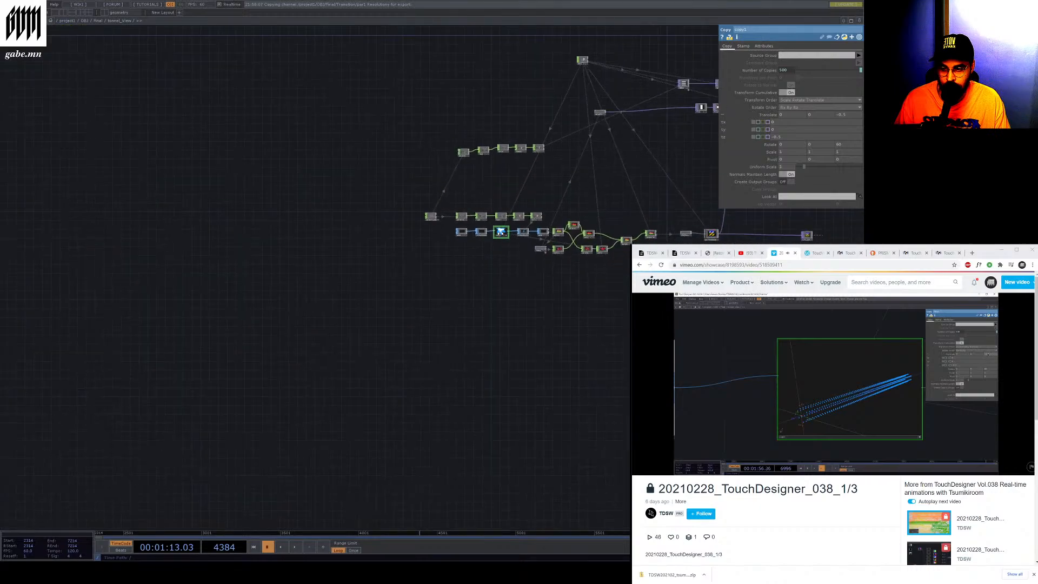
scroll(500, 232, up, 4)
scroll(500, 232, up, 6)
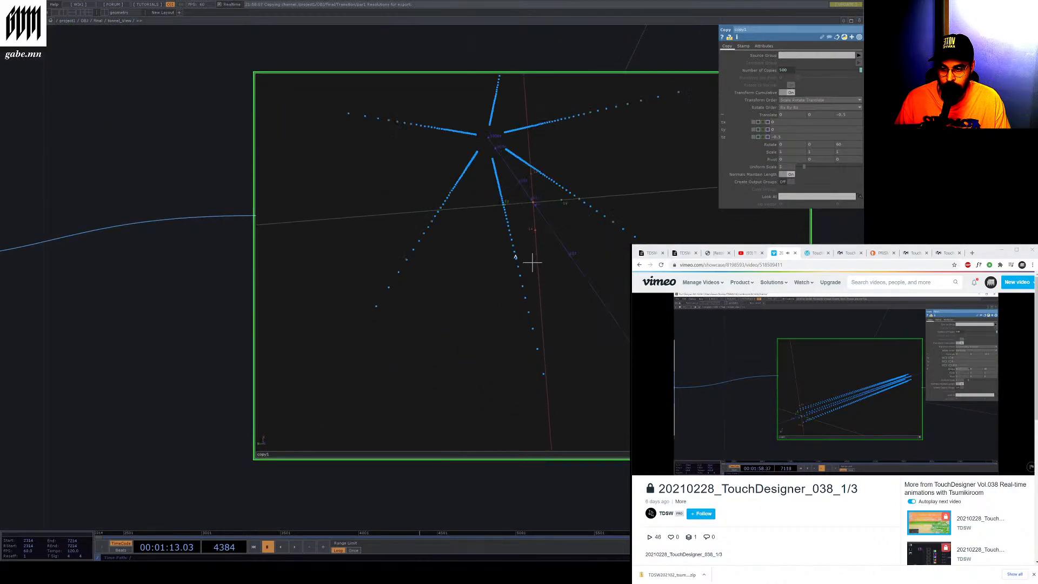
drag(560, 300, 479, 178)
right_drag(537, 264, 602, 59)
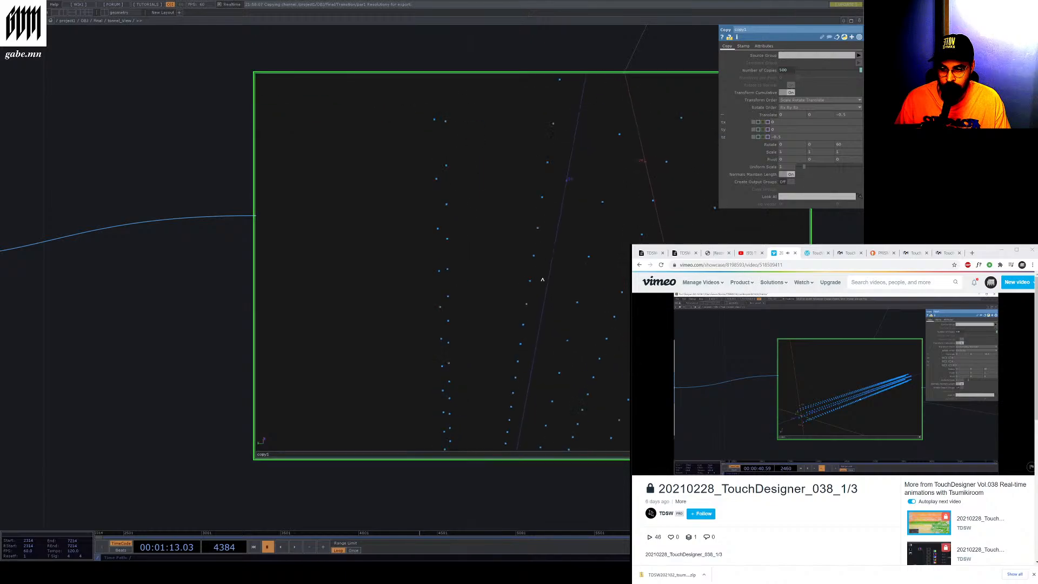
scroll(546, 243, down, 2)
scroll(546, 244, down, 5)
scroll(546, 233, up, 8)
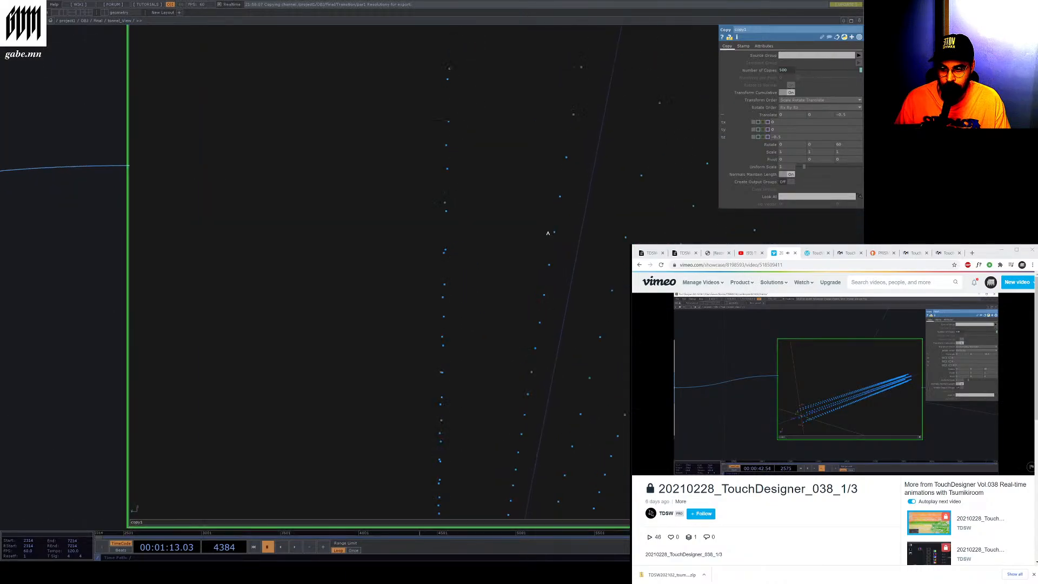
mouse_move(558, 245)
mouse_down()
mouse_move(452, 352)
mouse_move(317, 402)
mouse_move(227, 411)
mouse_move(378, 387)
mouse_move(232, 424)
mouse_move(497, 333)
mouse_move(493, 310)
mouse_move(537, 247)
mouse_move(470, 252)
mouse_move(461, 336)
mouse_move(630, 327)
mouse_move(586, 254)
mouse_move(202, 262)
mouse_move(75, 324)
mouse_move(479, 364)
mouse_move(563, 216)
mouse_move(690, 135)
mouse_move(687, 325)
mouse_move(706, 160)
mouse_move(130, 267)
mouse_move(59, 332)
mouse_move(537, 249)
mouse_move(496, 242)
mouse_move(515, 241)
mouse_up()
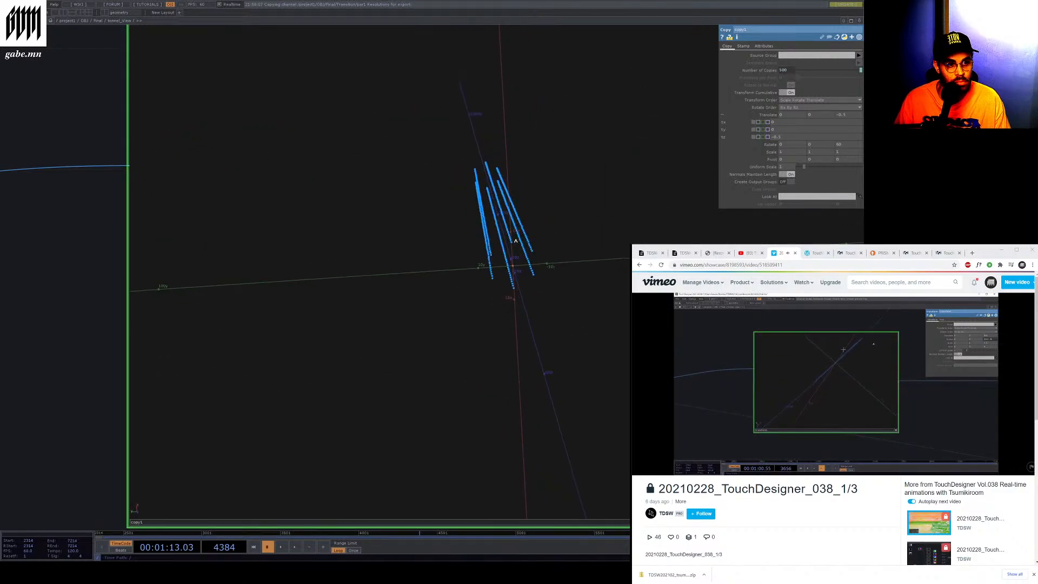
Zoom out along the SOP chain and activate the transform SOP viewer to inspect its output
scroll(516, 241, down, 6)
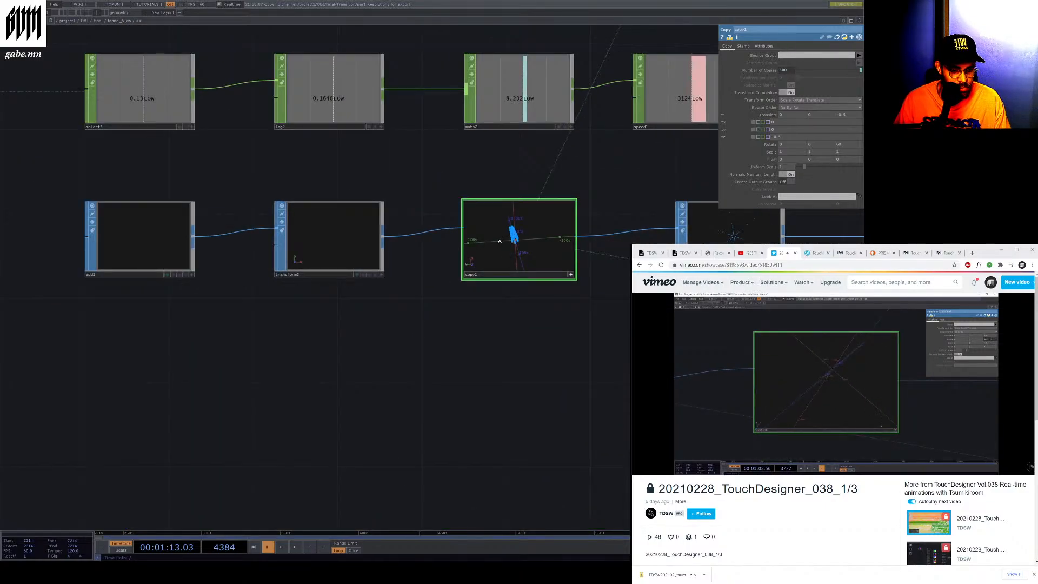
scroll(499, 241, down, 3)
scroll(536, 271, up, 6)
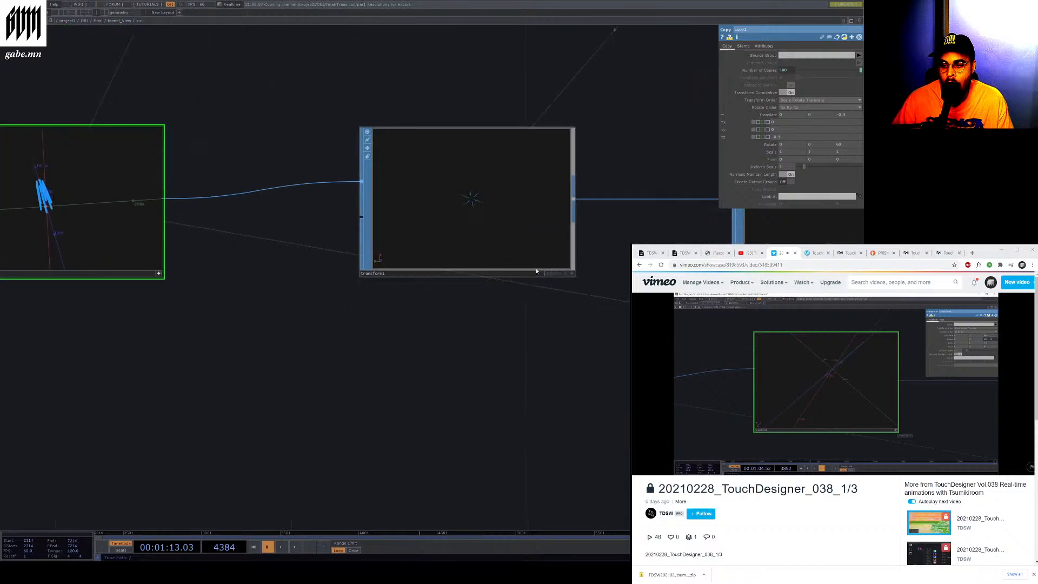
scroll(536, 271, up, 2)
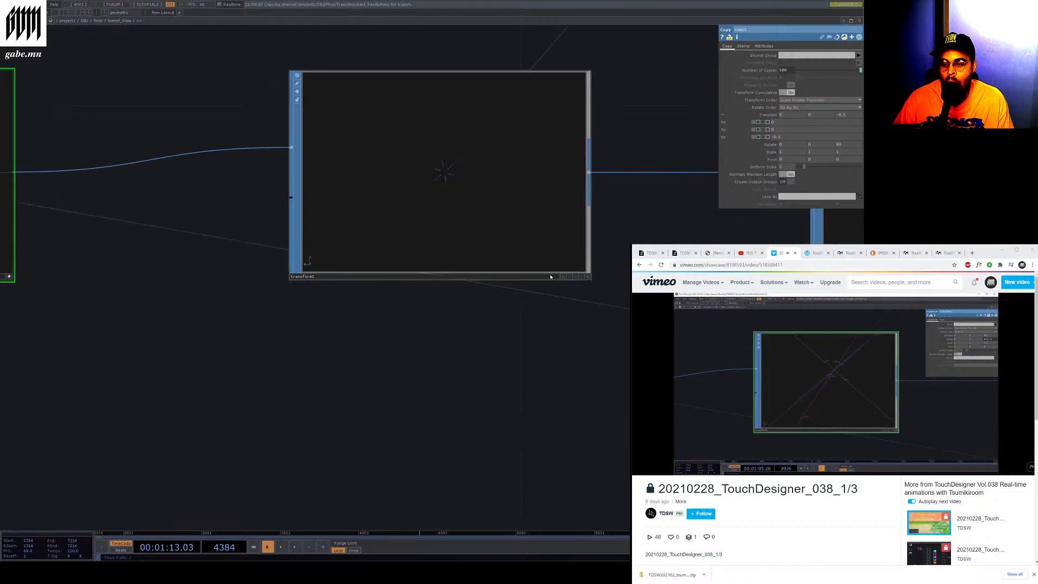
click(584, 277)
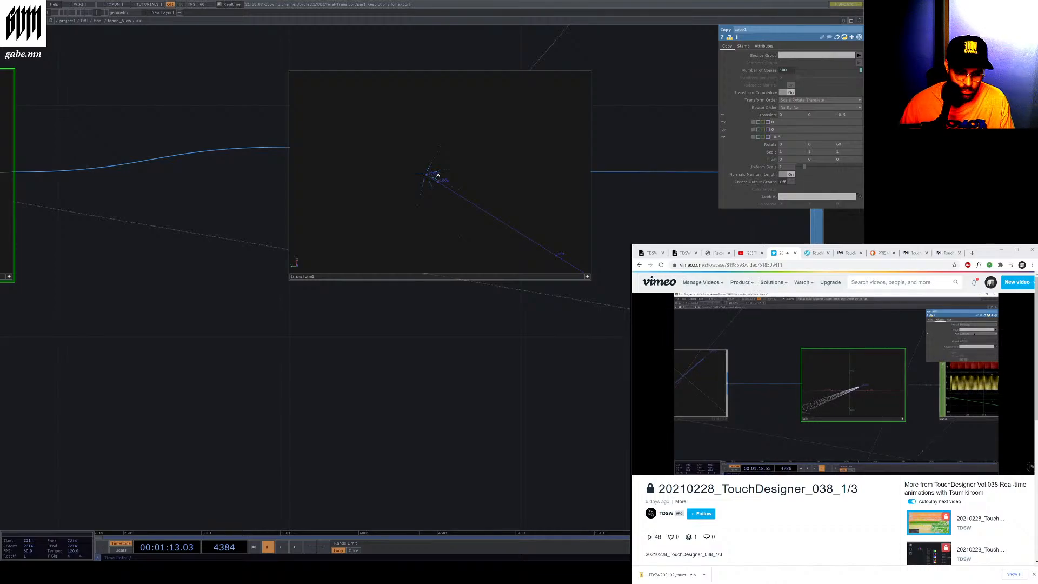
scroll(494, 169, down, 5)
scroll(548, 178, up, 4)
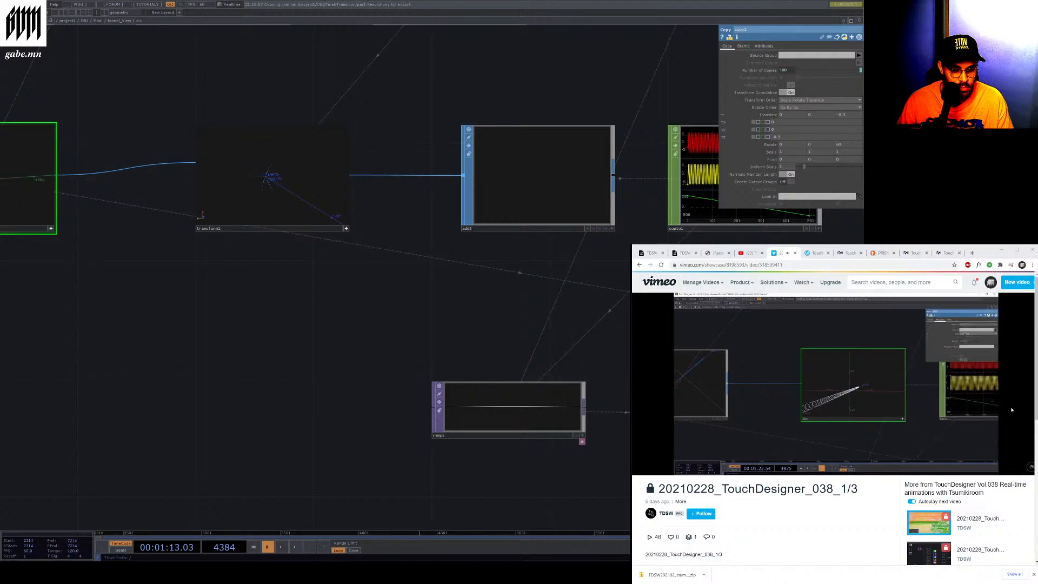
Activate the add SOP viewer and home its view to inspect the combined geometry
mouse_move(940, 447)
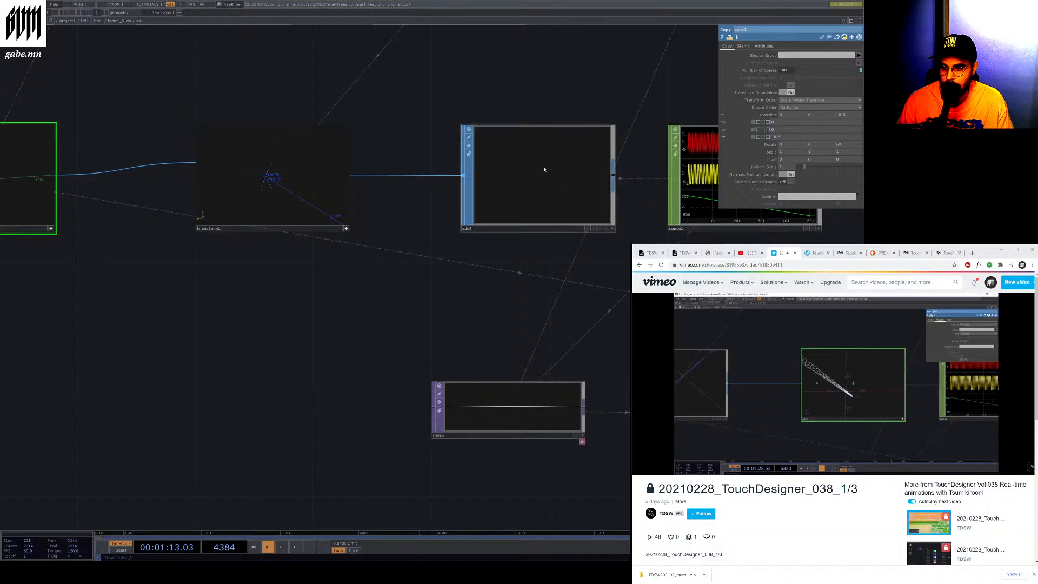
click(611, 228)
right_click(553, 187)
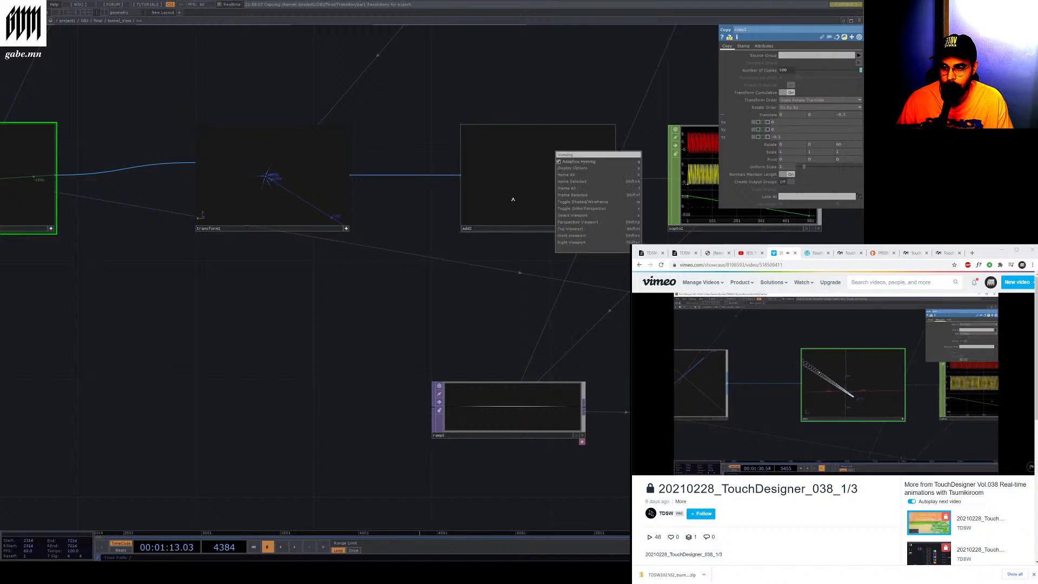
click(513, 198)
scroll(561, 186, down, 6)
scroll(556, 187, up, 4)
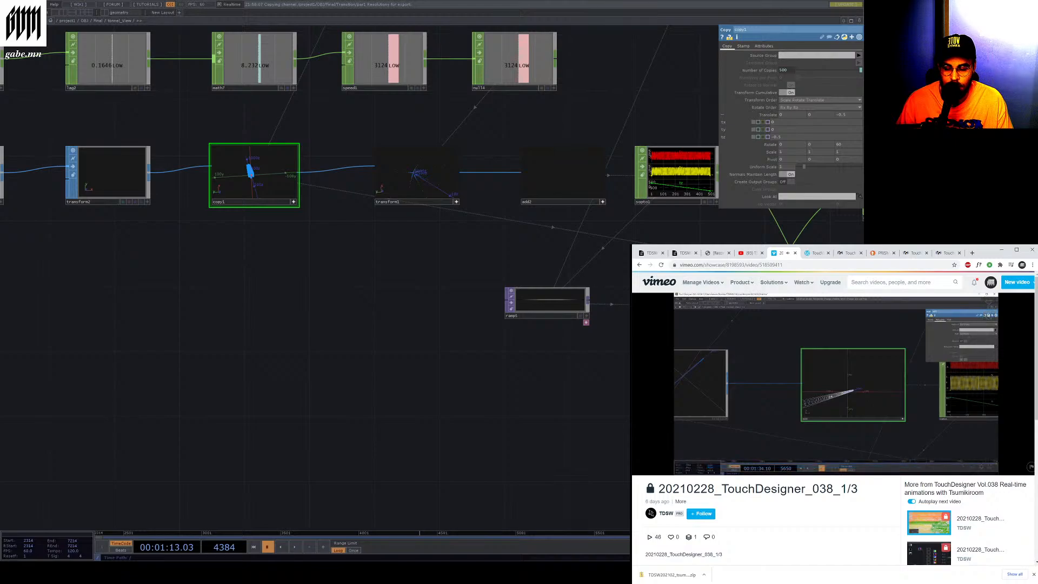
click(565, 169)
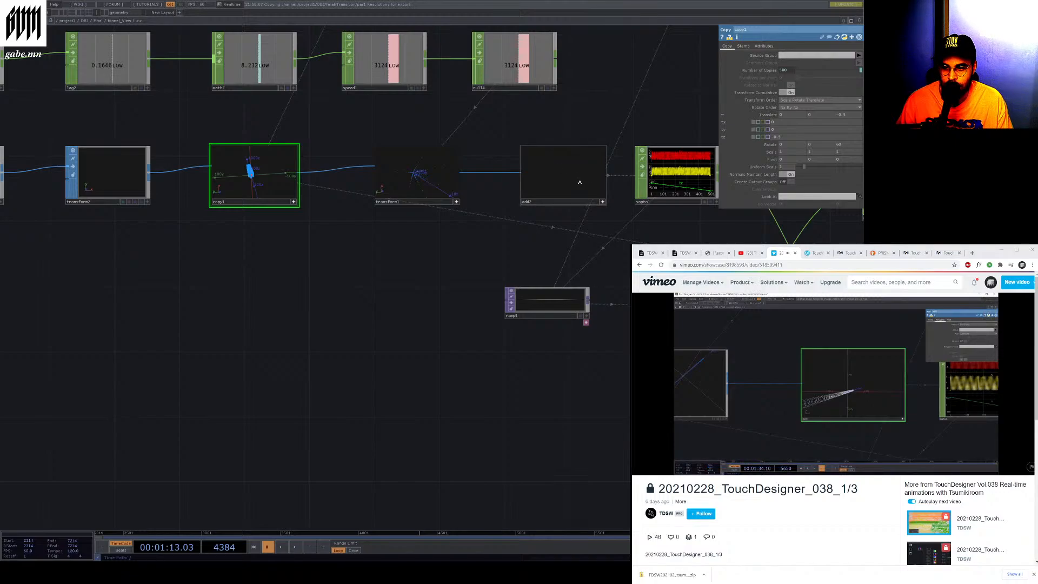
scroll(560, 167, up, 2)
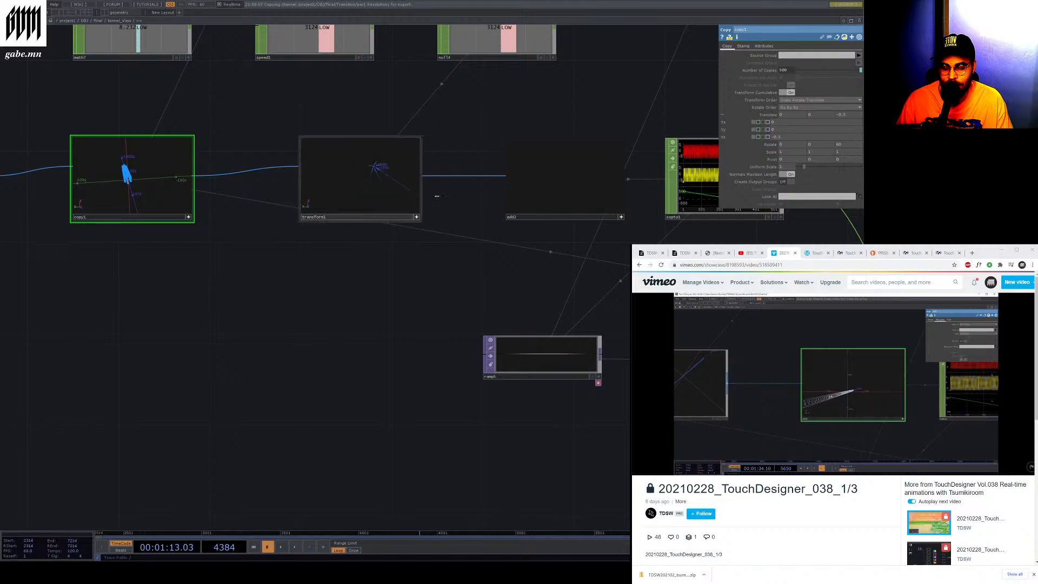
right_click(554, 191)
click(543, 189)
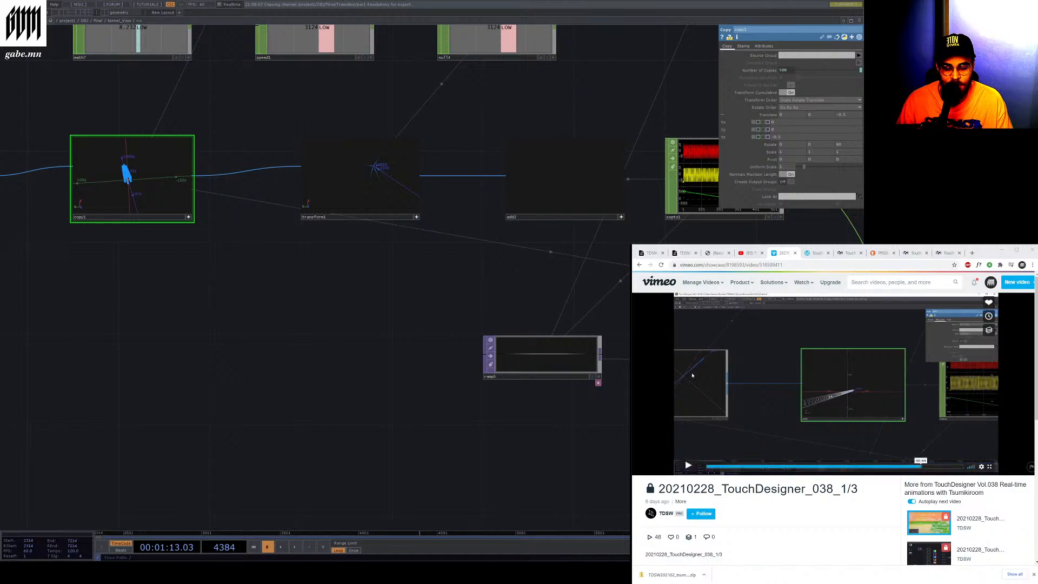
Play and scrub through the reference Vimeo tutorial video to compare its network with this one
click(690, 467)
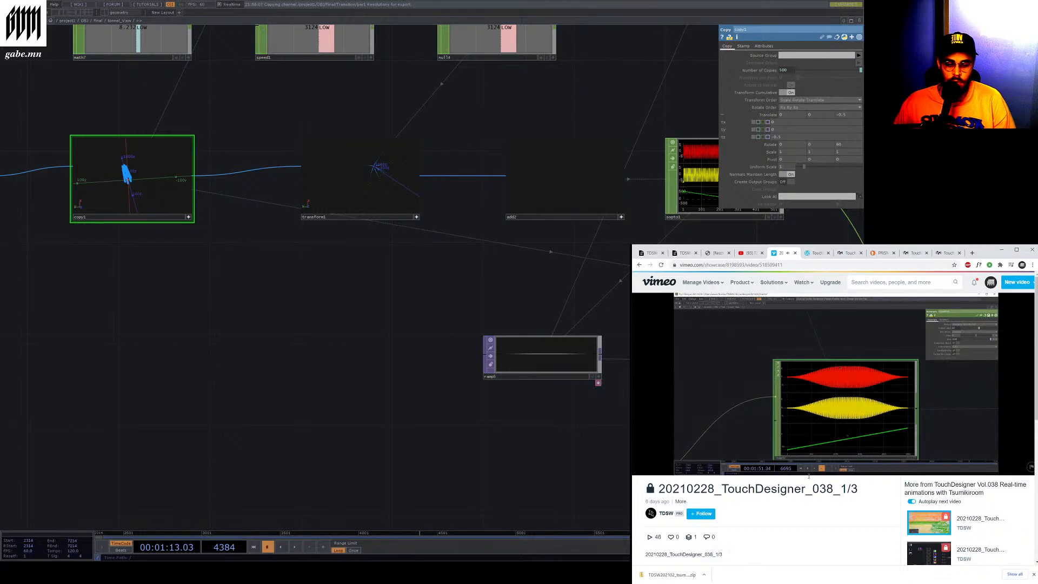
mouse_move(909, 463)
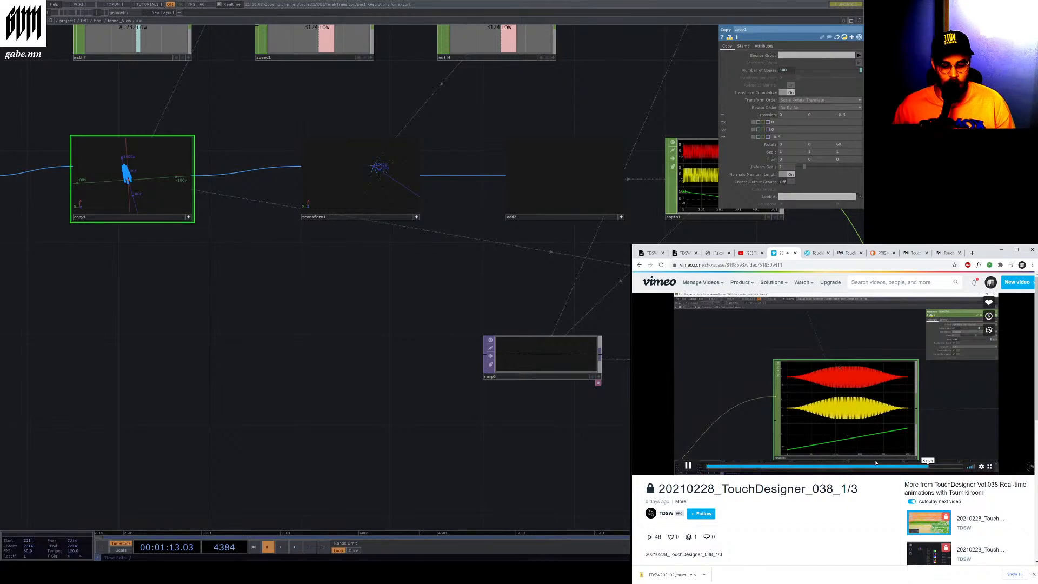
click(930, 466)
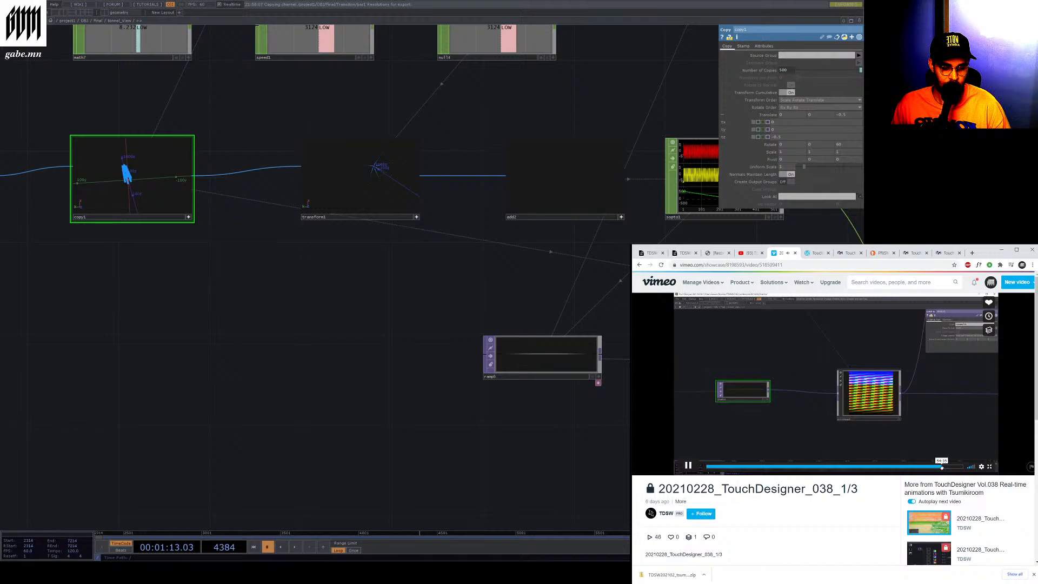
click(948, 467)
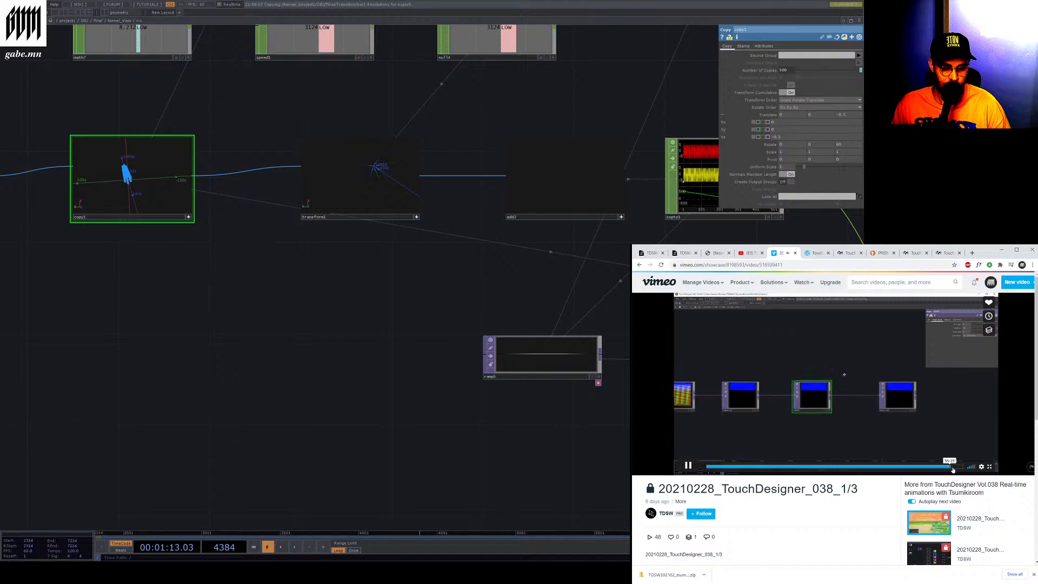
click(954, 468)
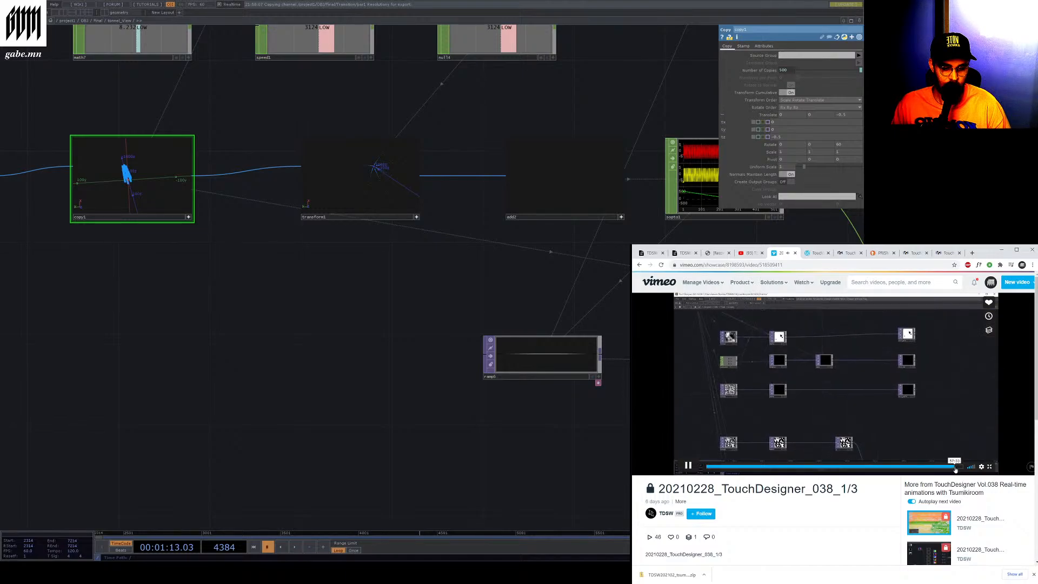
click(958, 469)
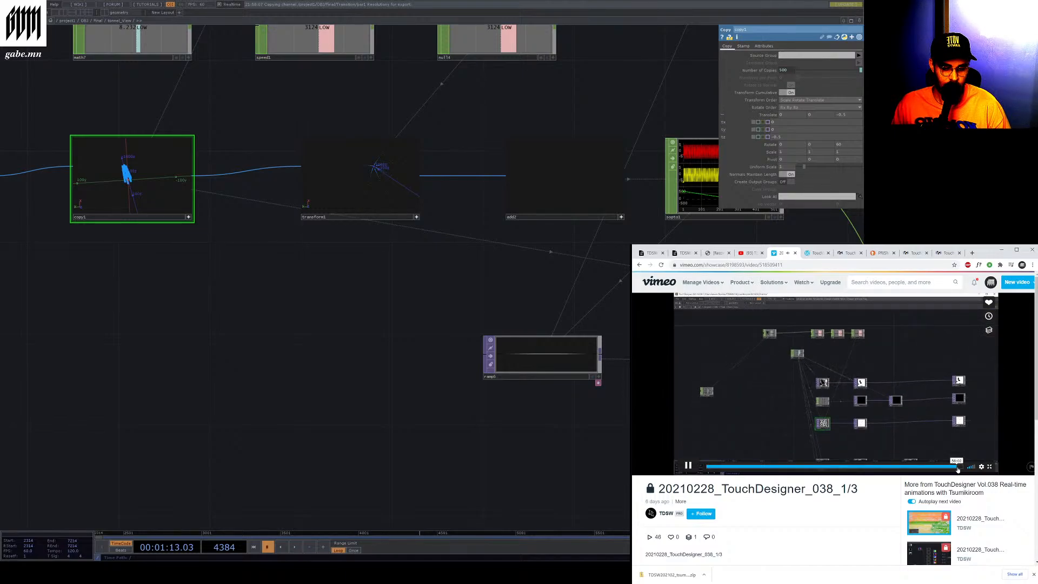
click(960, 469)
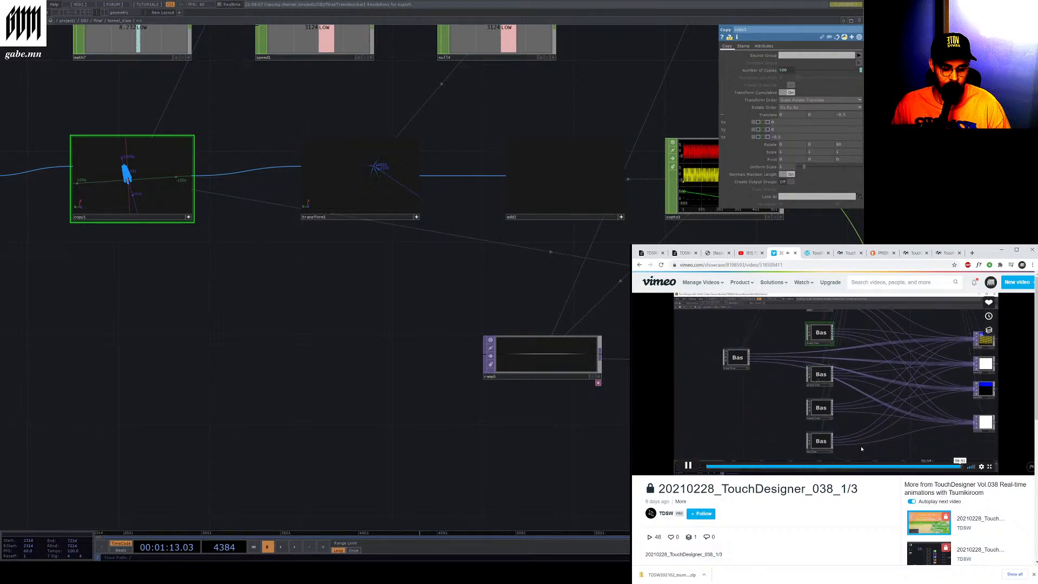
click(693, 468)
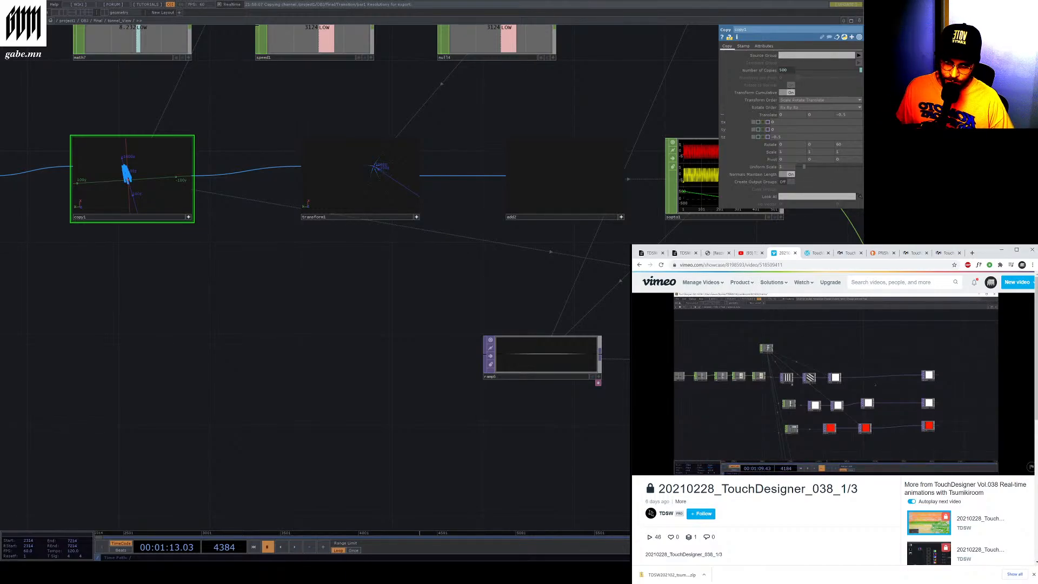
Zoom across the CHOP chain feeding the SOPs and select the first select CHOP in the upper row
scroll(347, 326, down, 2)
scroll(346, 328, down, 5)
scroll(573, 311, up, 5)
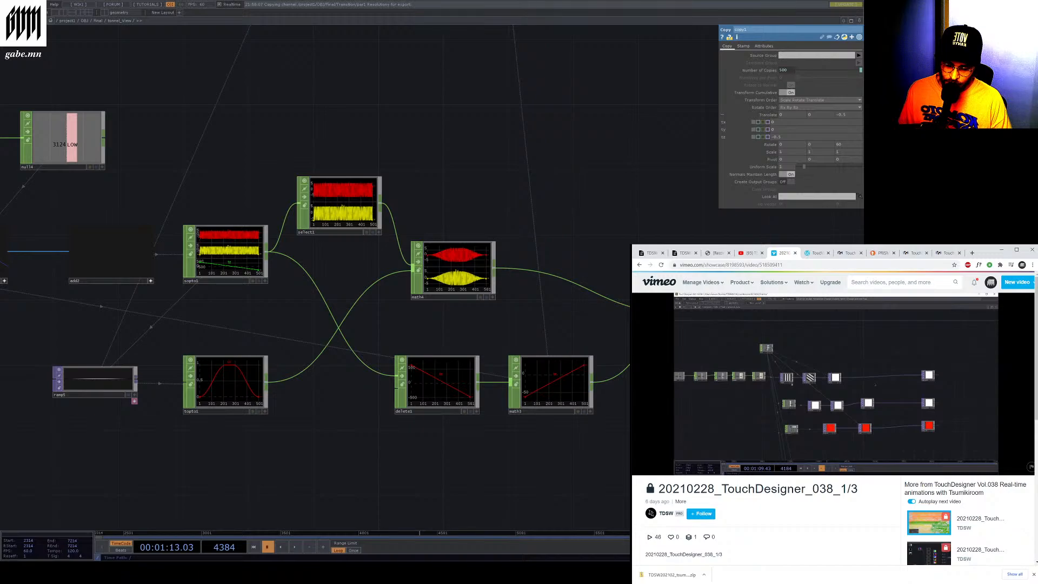
scroll(307, 345, down, 3)
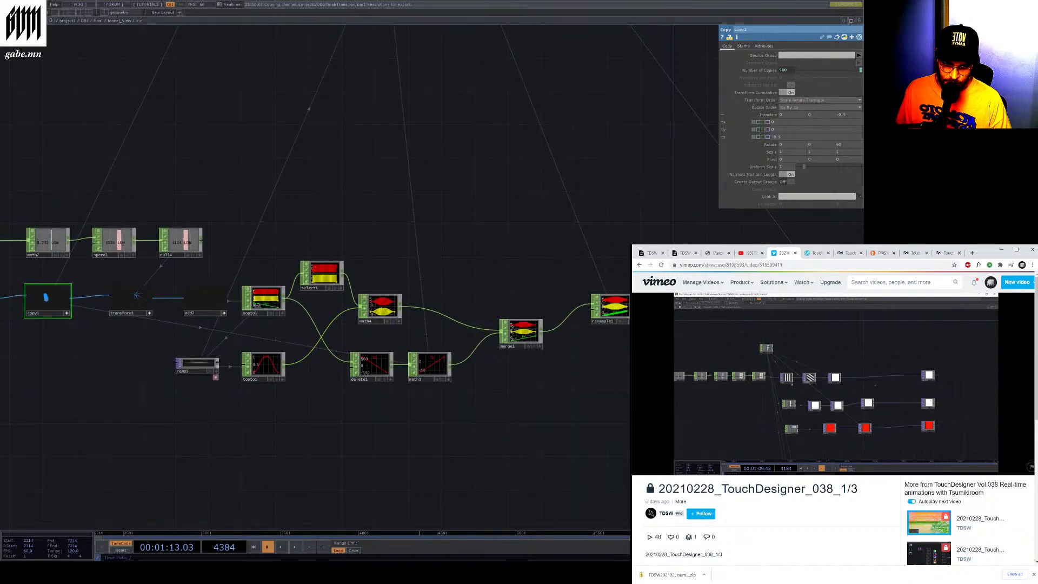
scroll(583, 290, down, 4)
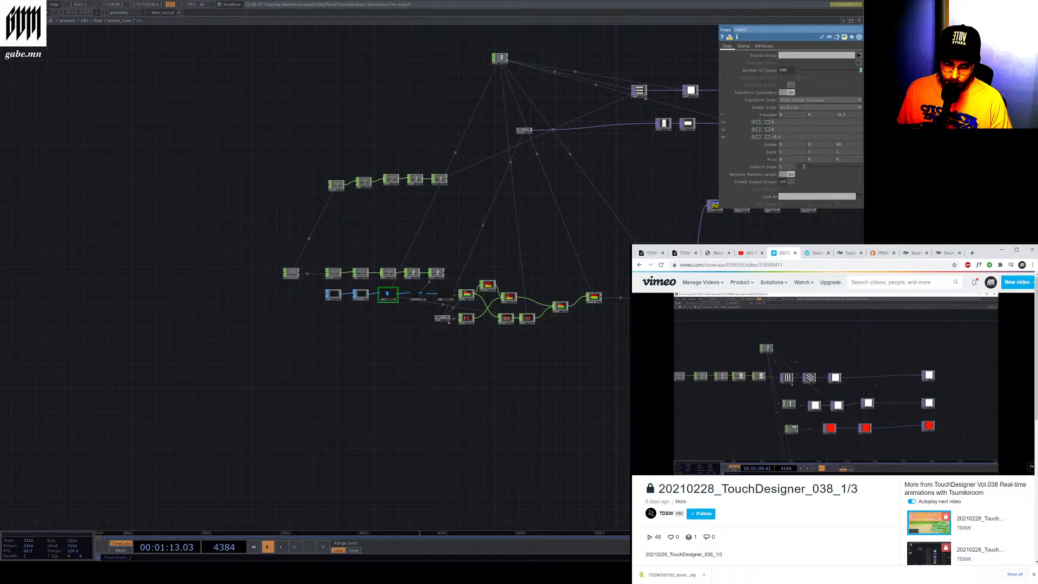
scroll(477, 290, down, 4)
scroll(379, 222, up, 4)
drag(467, 229, 417, 222)
right_drag(415, 203, 615, 288)
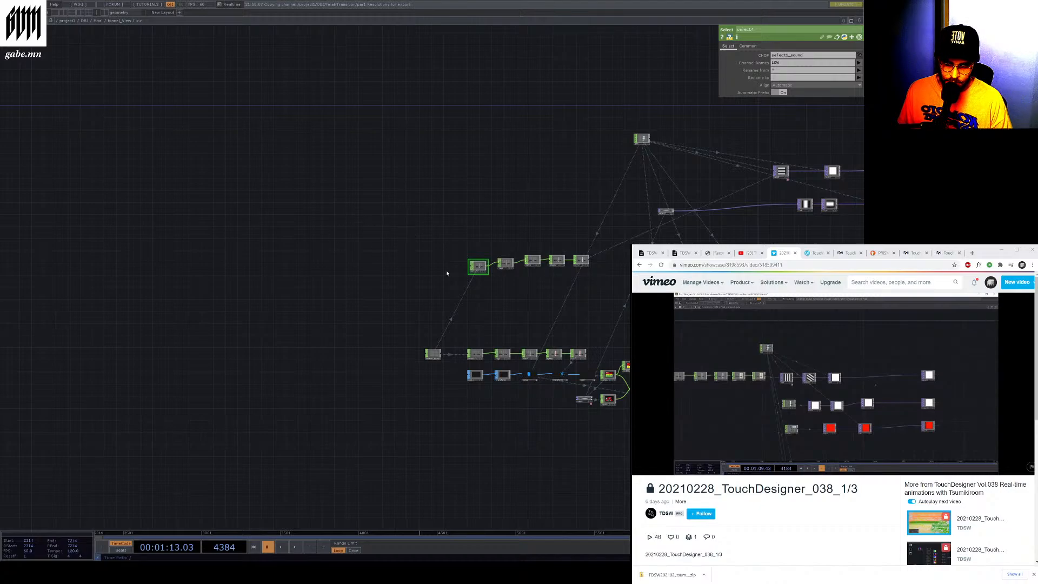
Return to the parent network and zoom around the ground_view and tunnel_view components to examine their inputs
scroll(484, 267, up, 5)
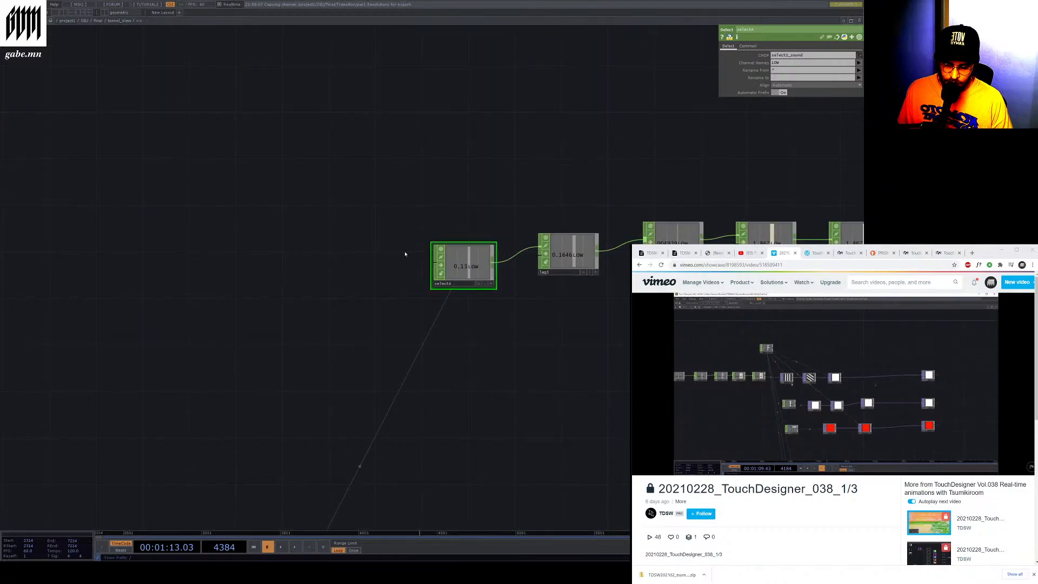
scroll(405, 254, down, 4)
scroll(405, 253, down, 3)
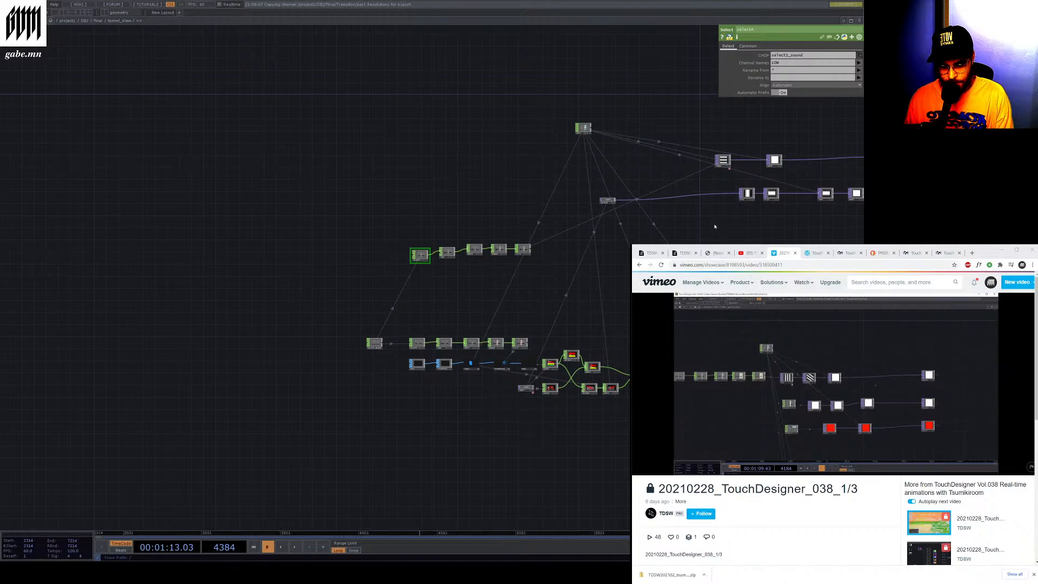
scroll(708, 221, down, 8)
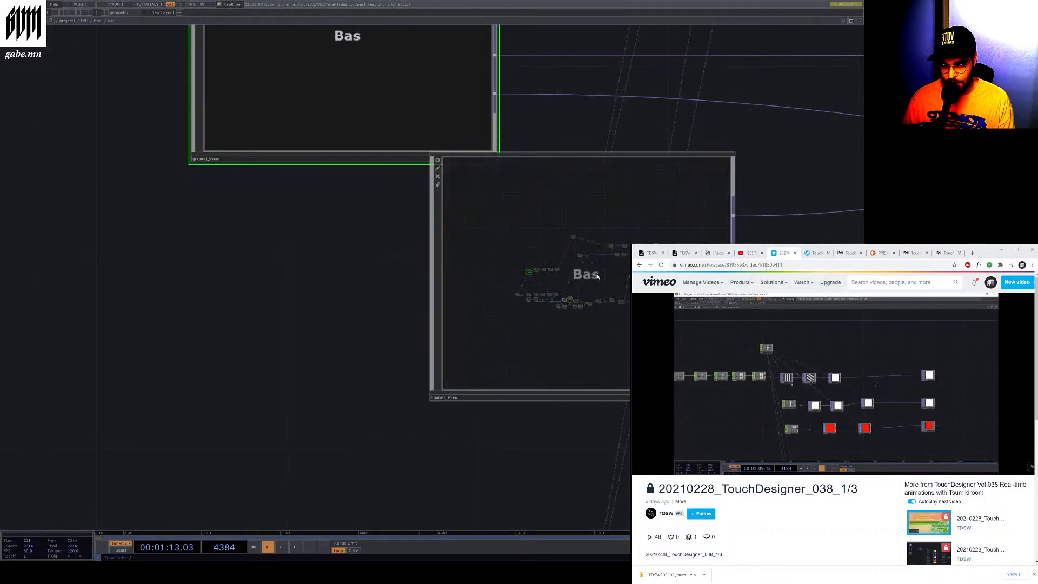
scroll(513, 288, down, 10)
scroll(560, 87, up, 8)
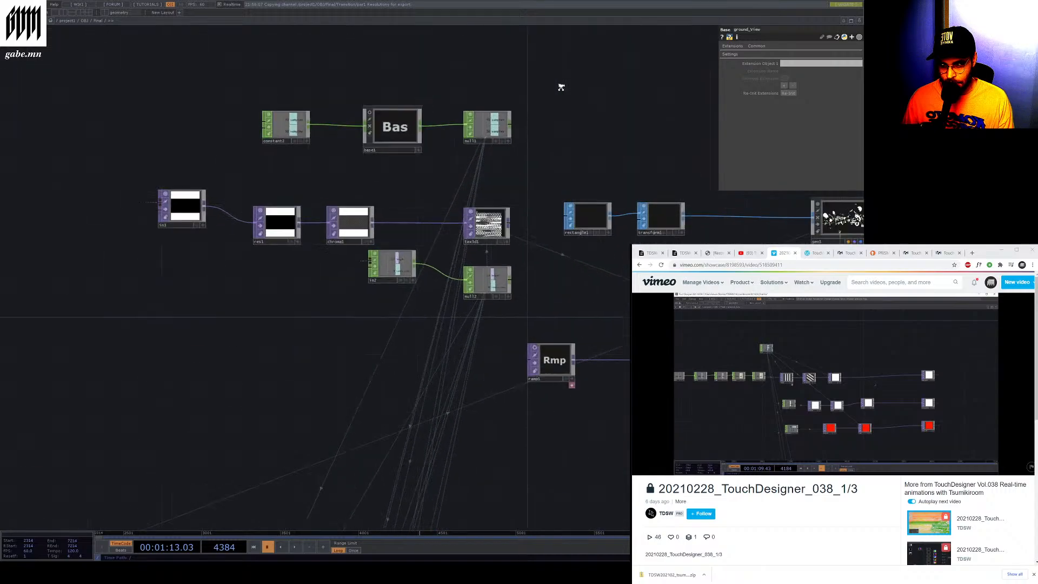
scroll(437, 325, down, 2)
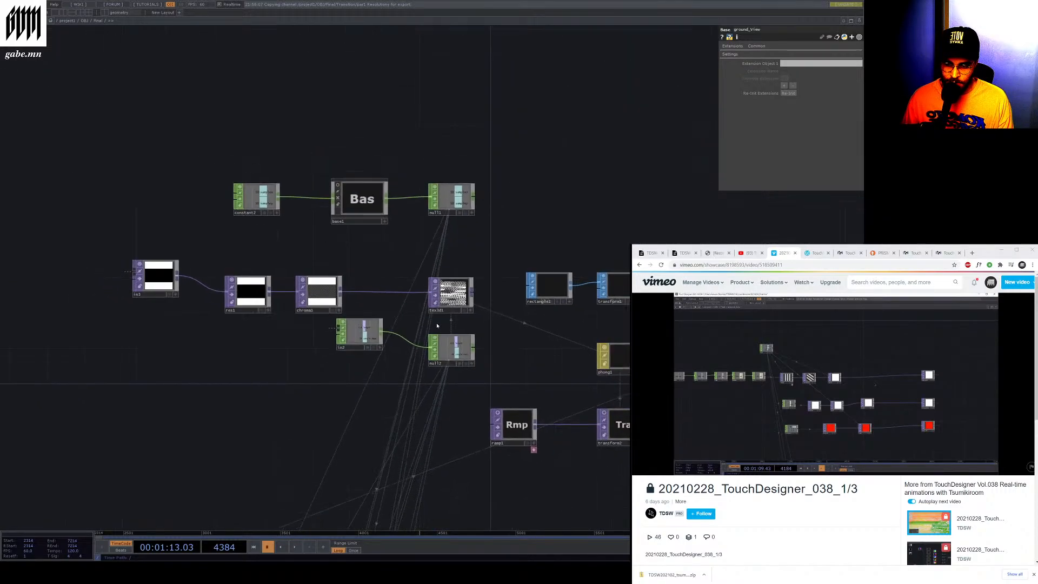
scroll(792, 295, up, 10)
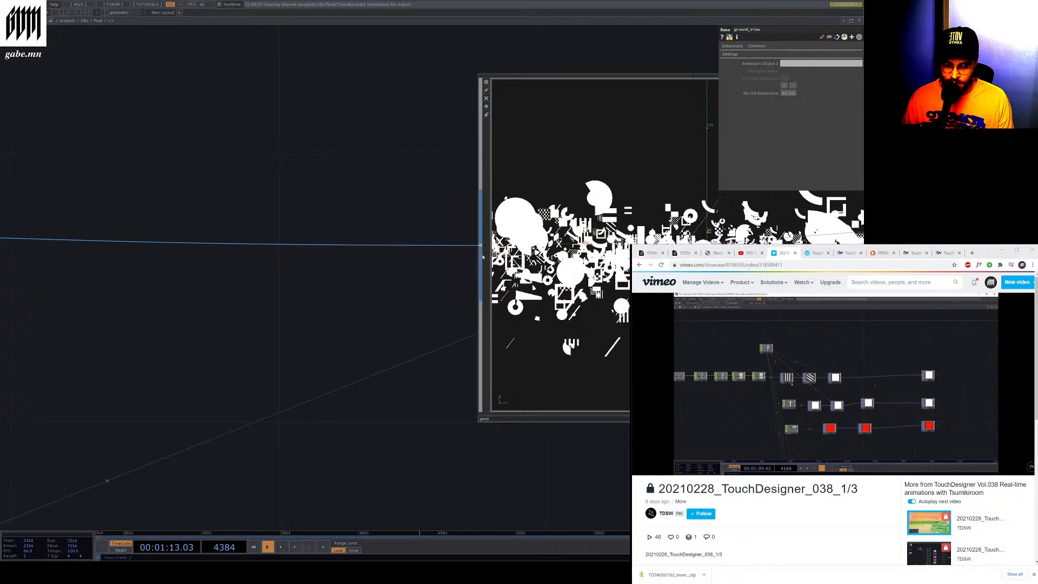
Select the geo1 geometry COMP and toggle its instancing off and back on
scroll(483, 257, down, 3)
scroll(487, 260, up, 8)
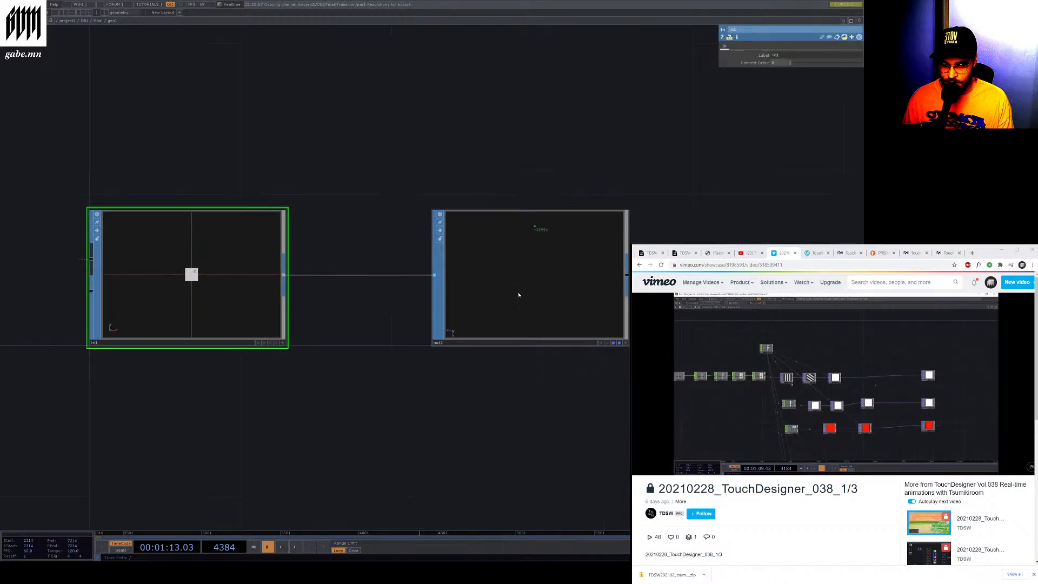
scroll(518, 295, down, 6)
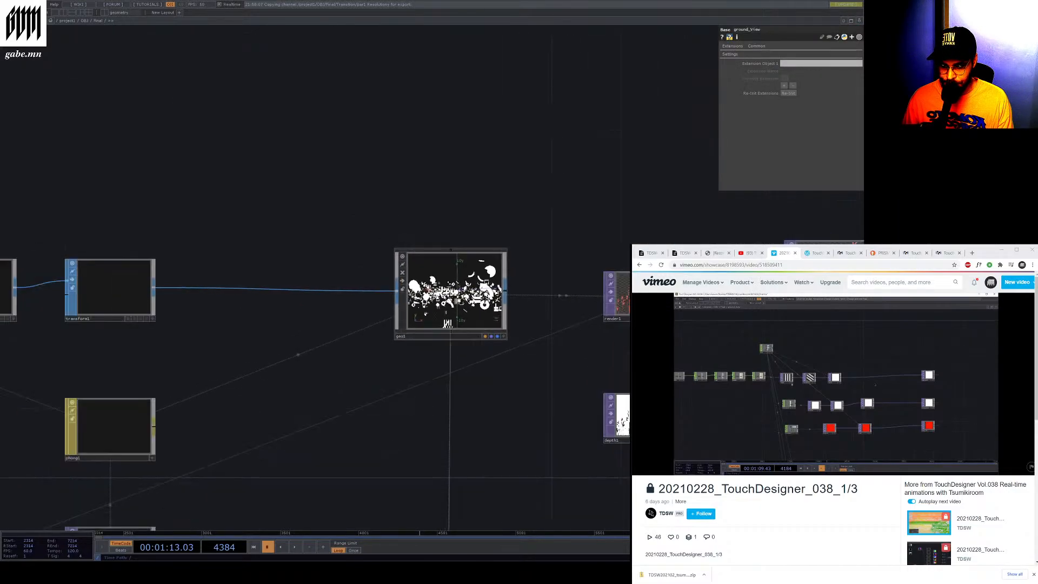
scroll(469, 302, up, 3)
click(331, 343)
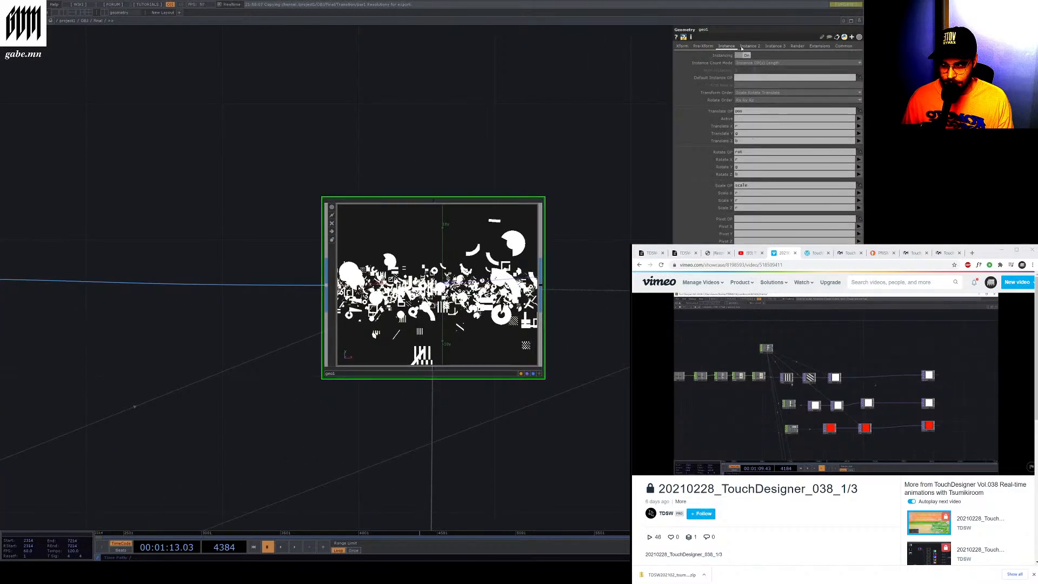
click(745, 55)
click(745, 55)
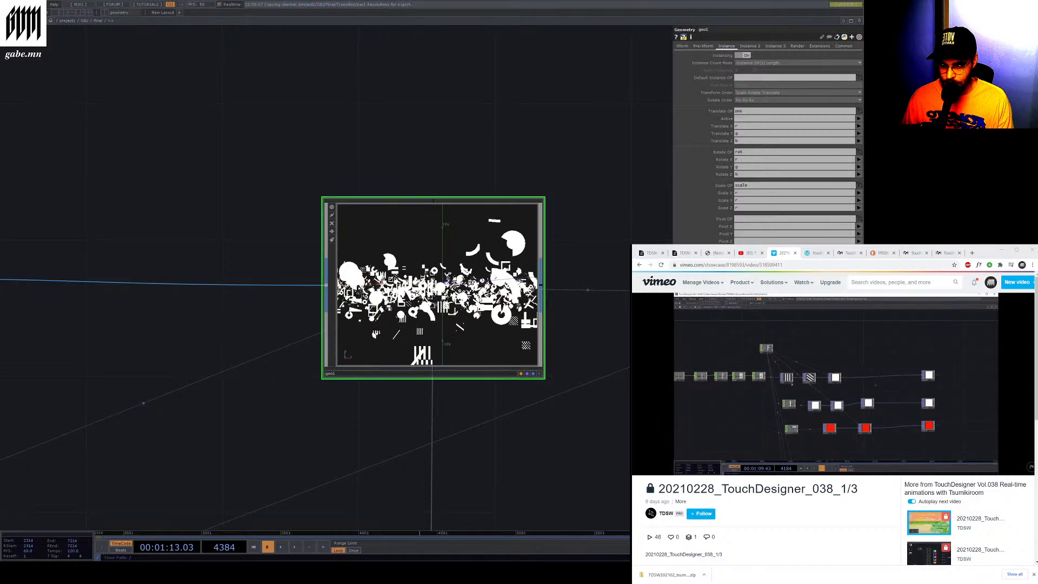
Activate the geo1 node viewer and orbit its 3D view to inspect the instanced shapes
click(539, 374)
drag(471, 295, 584, 314)
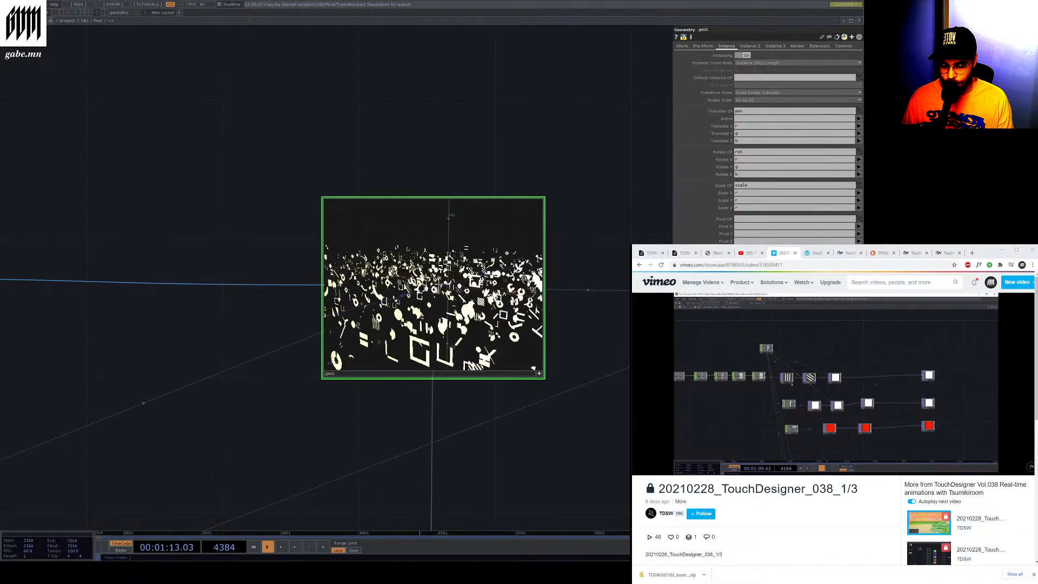
drag(457, 317, 451, 293)
scroll(451, 293, up, 5)
scroll(451, 293, down, 5)
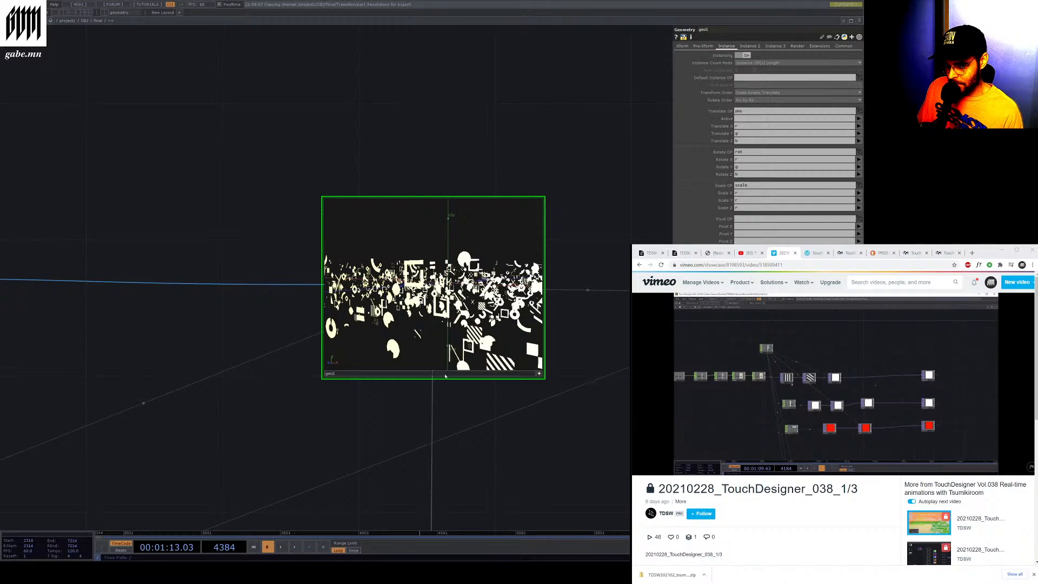
scroll(234, 292, down, 5)
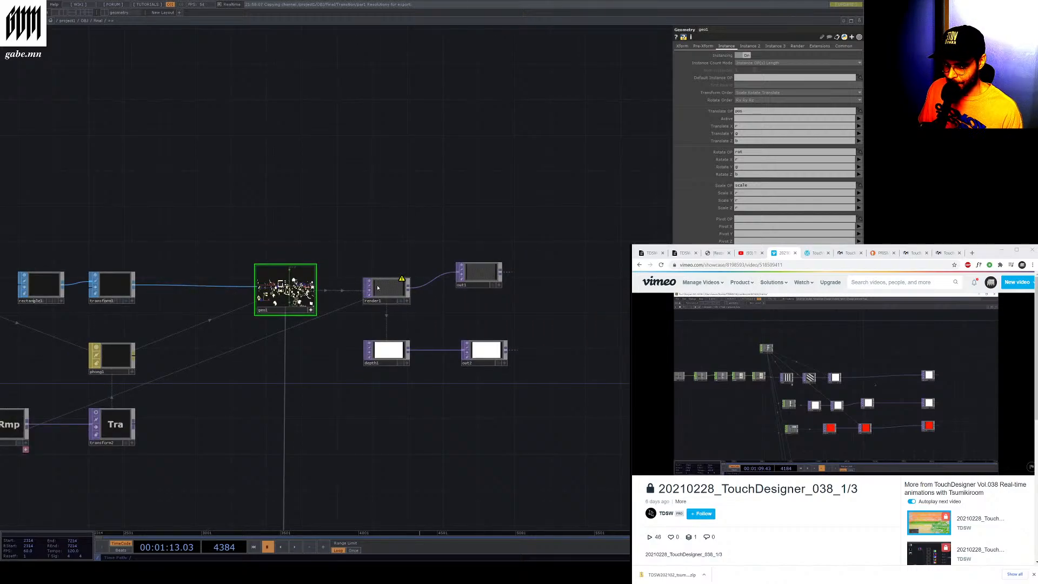
scroll(362, 284, up, 4)
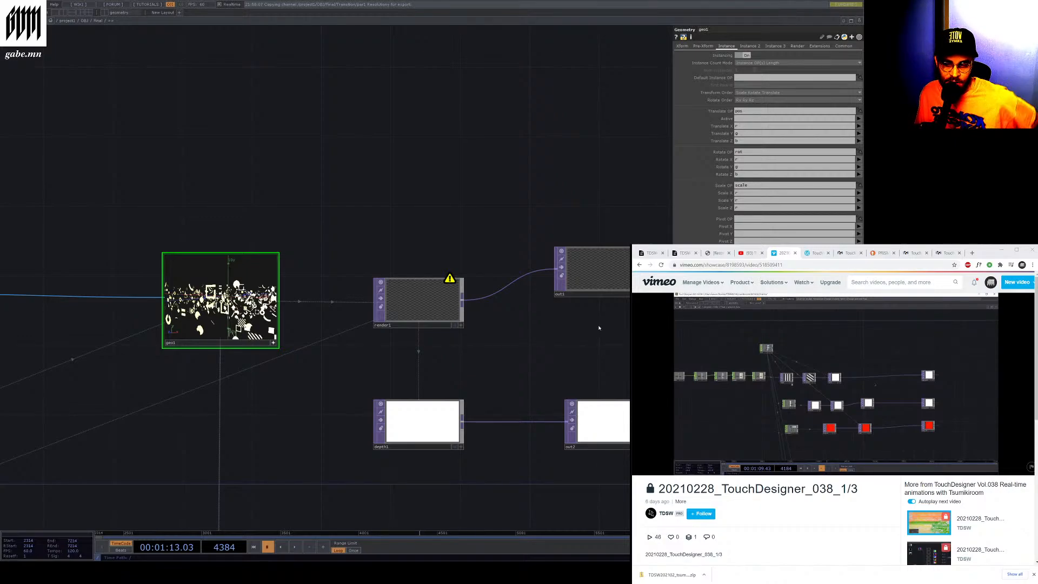
scroll(471, 336, down, 5)
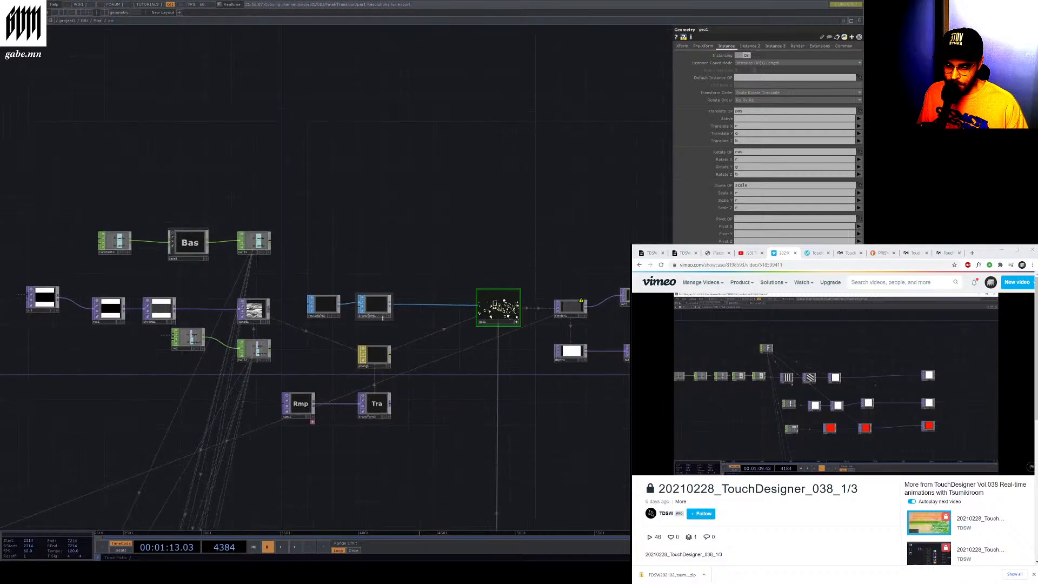
scroll(472, 336, down, 6)
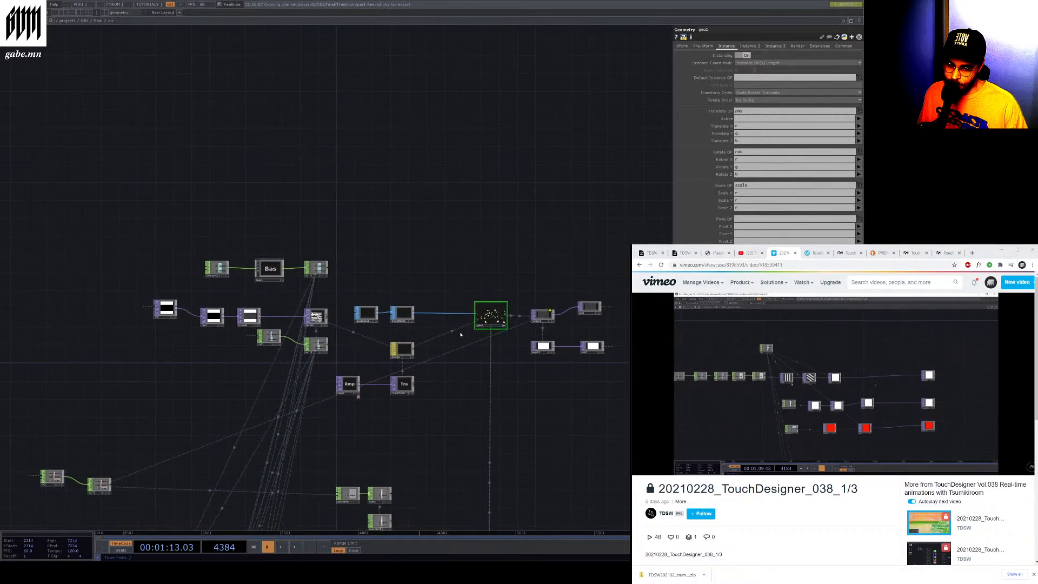